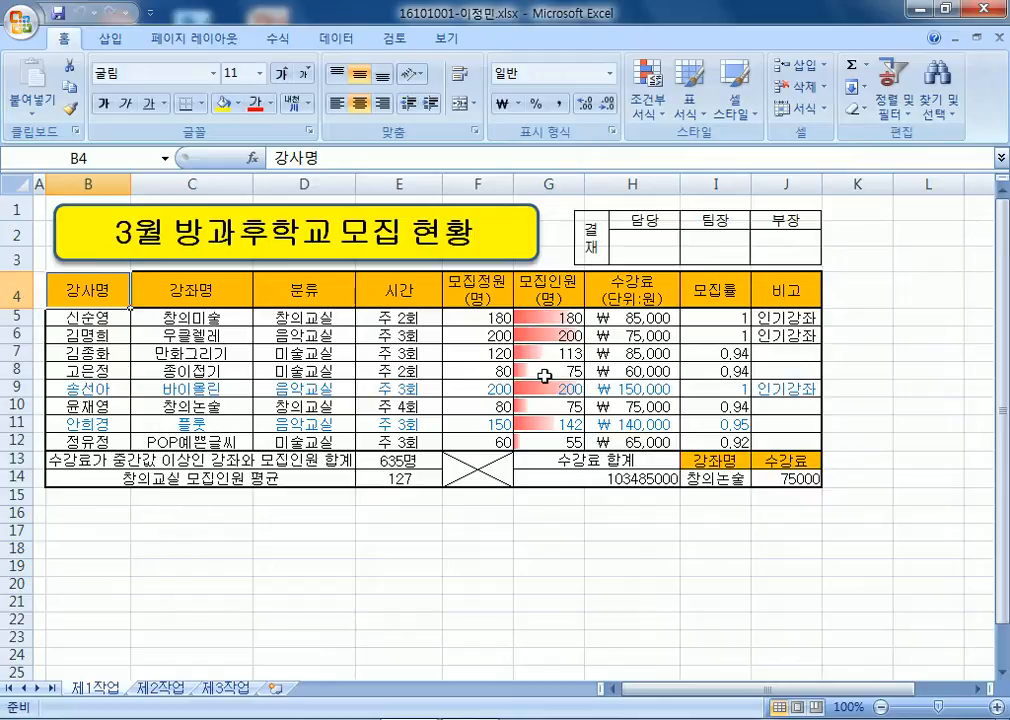
Select the 모집정원, 수강료 and 분류 column ranges.
drag(478, 292, 500, 445)
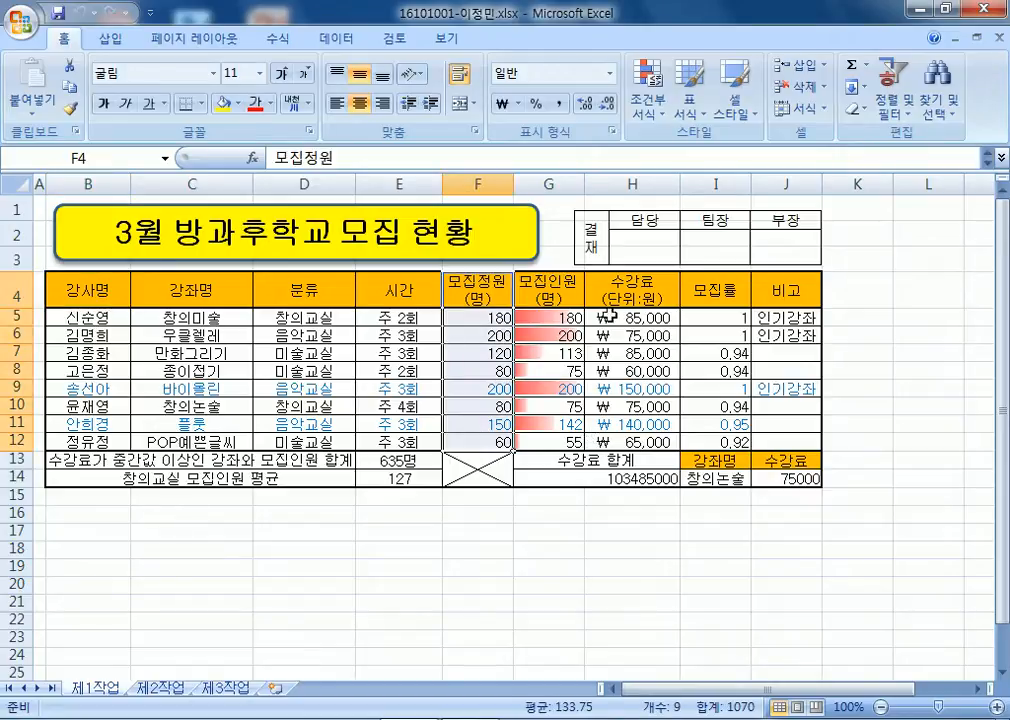
drag(642, 293, 631, 440)
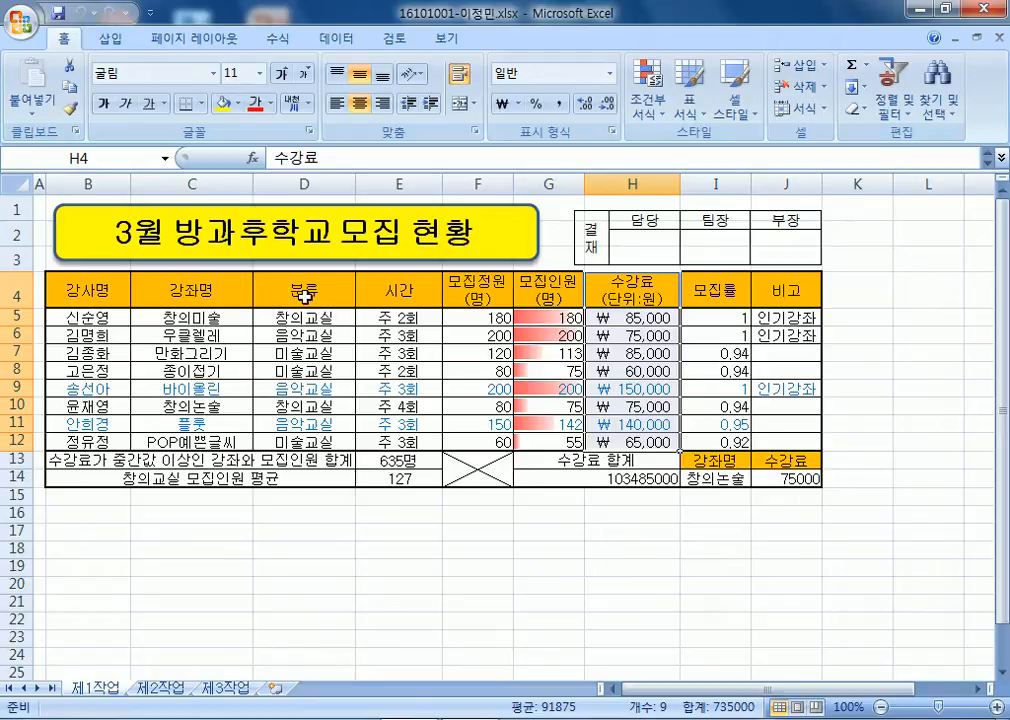
drag(304, 293, 320, 437)
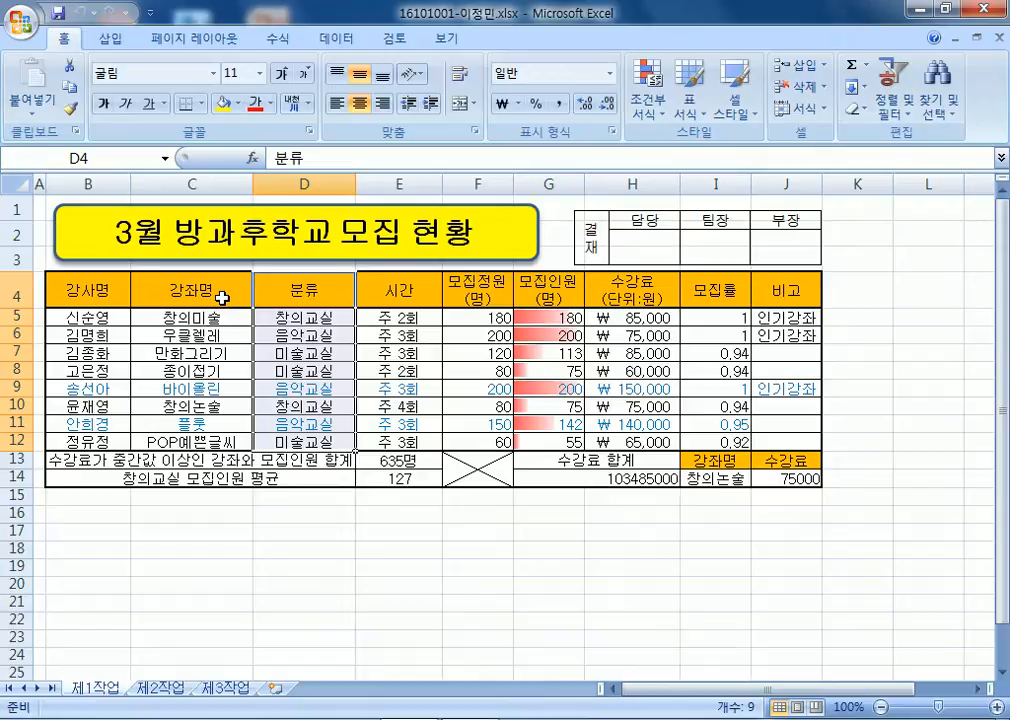
Select the 강좌명 cells C4:C5, C7:C8, C10 and C12.
drag(221, 297, 225, 368)
ctrl+click(218, 352)
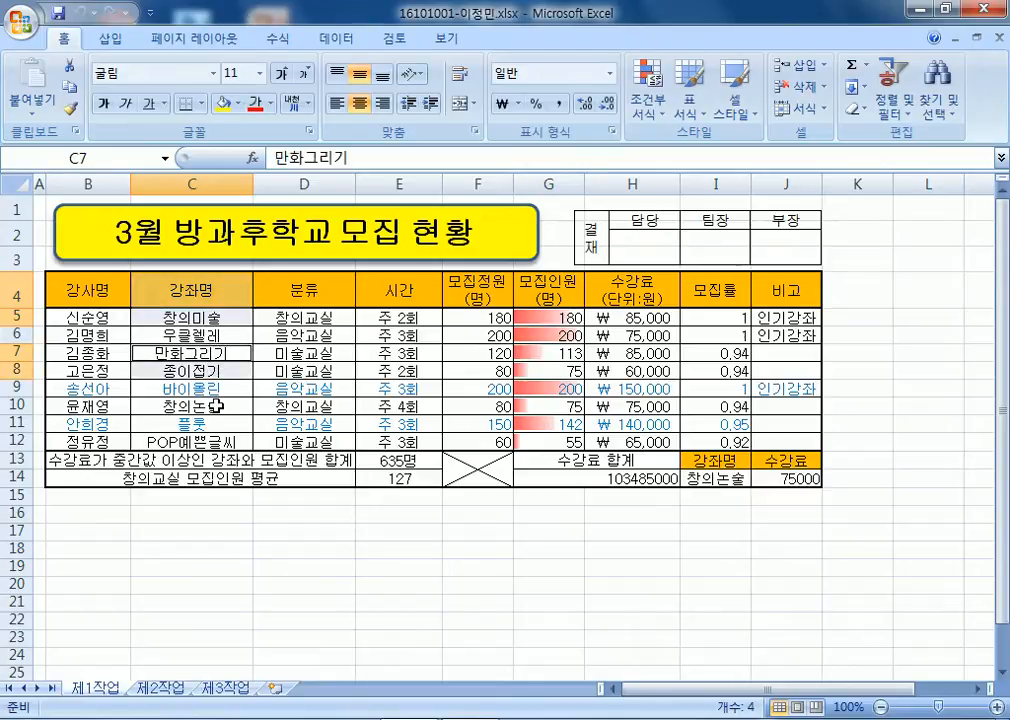
ctrl+click(215, 406)
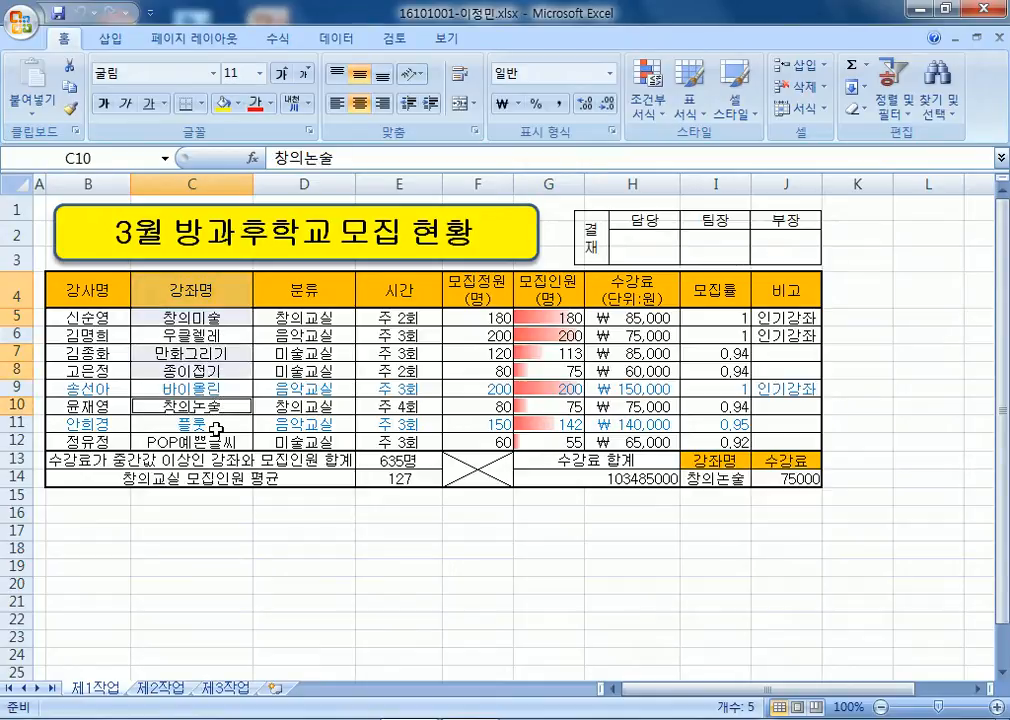
ctrl+click(240, 443)
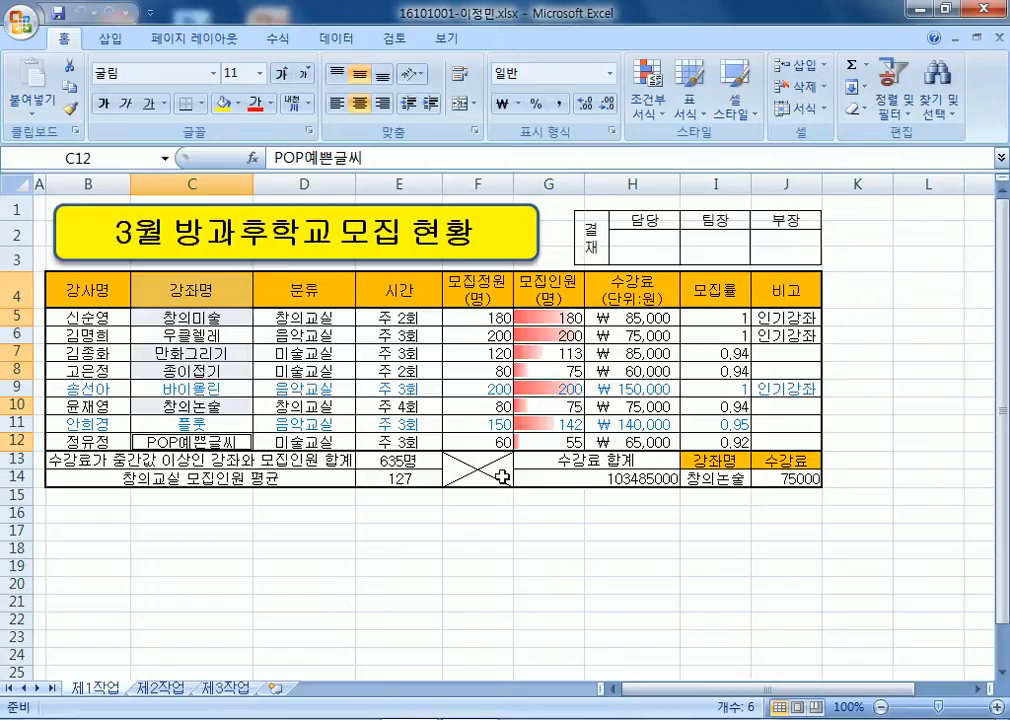
Add the 모집정원 cells F4:F5, F10 and F12 to the selection.
ctrl+click(475, 291)
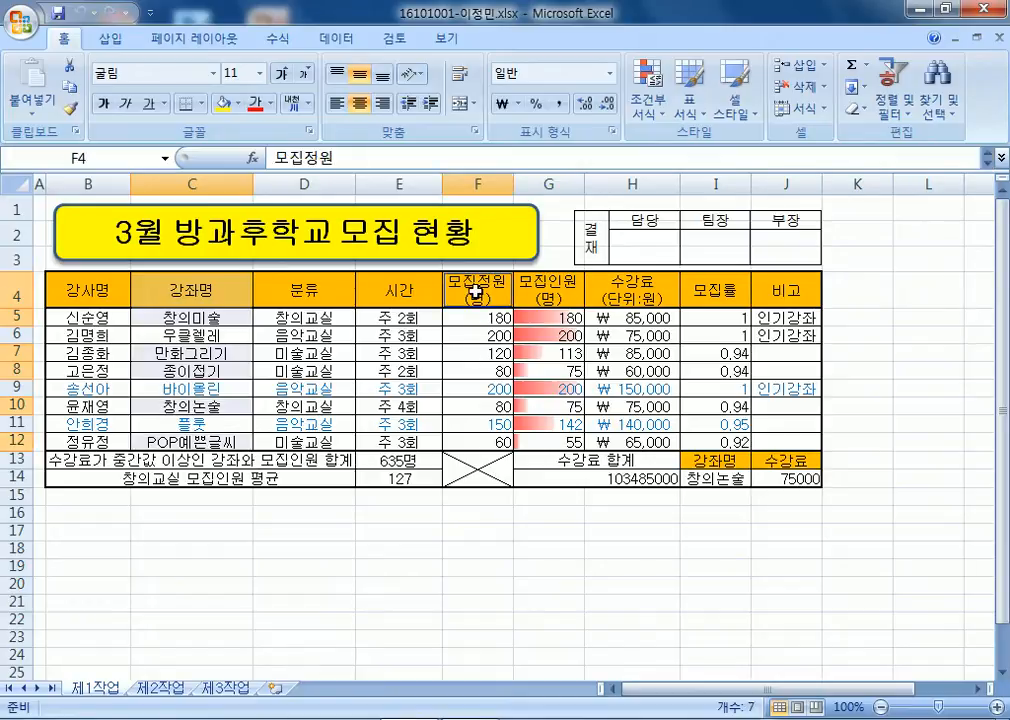
drag(475, 291, 465, 369)
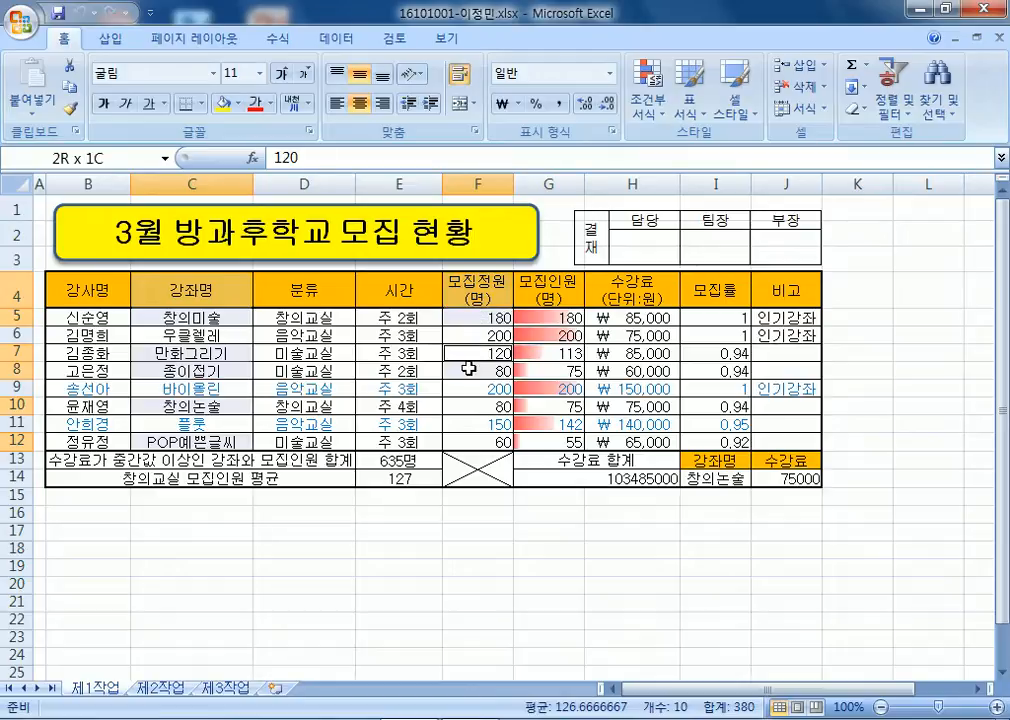
ctrl+click(464, 405)
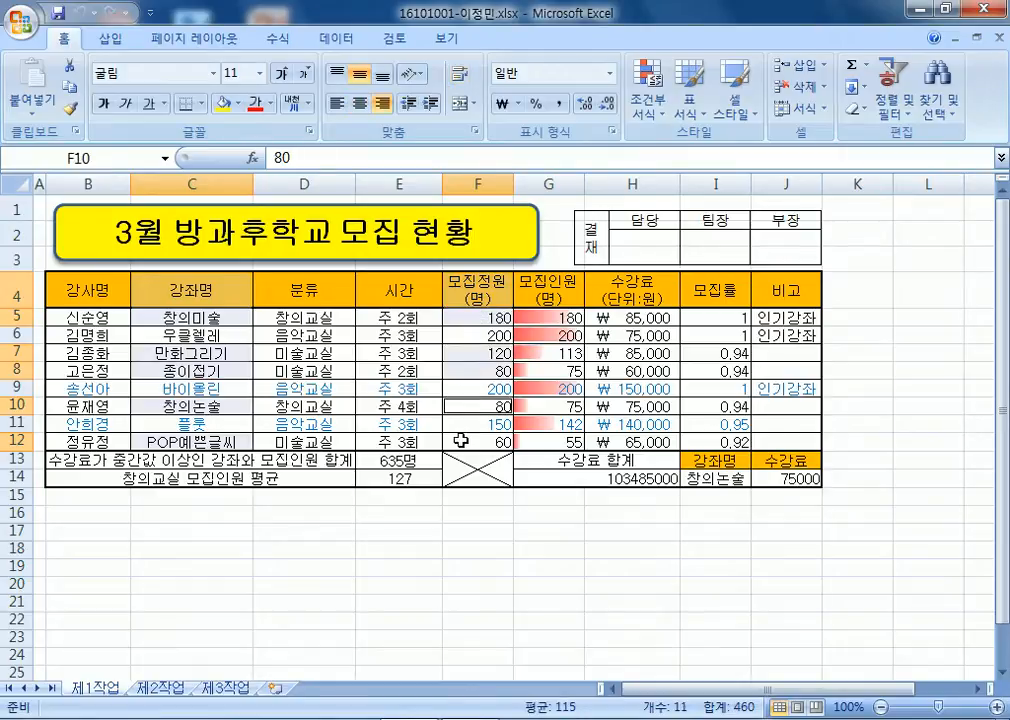
ctrl+click(460, 441)
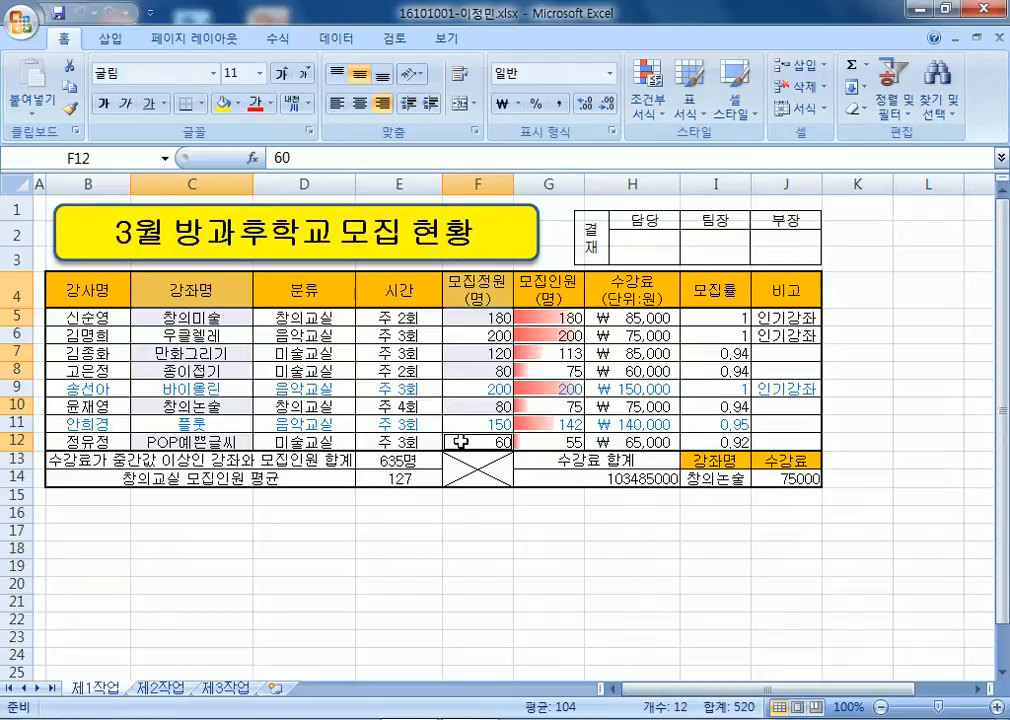
Add the 수강료 cells H4:H5, H7:H8, H10 and H12 to the selection.
ctrl+click(638, 296)
drag(638, 296, 615, 368)
ctrl+click(618, 407)
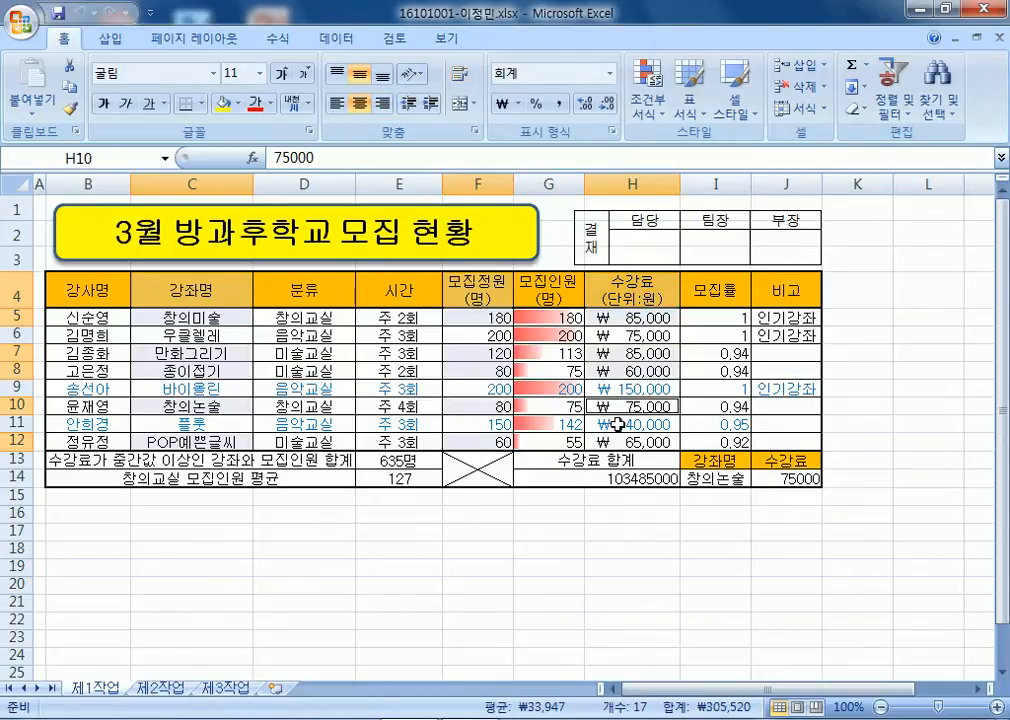
ctrl+click(612, 437)
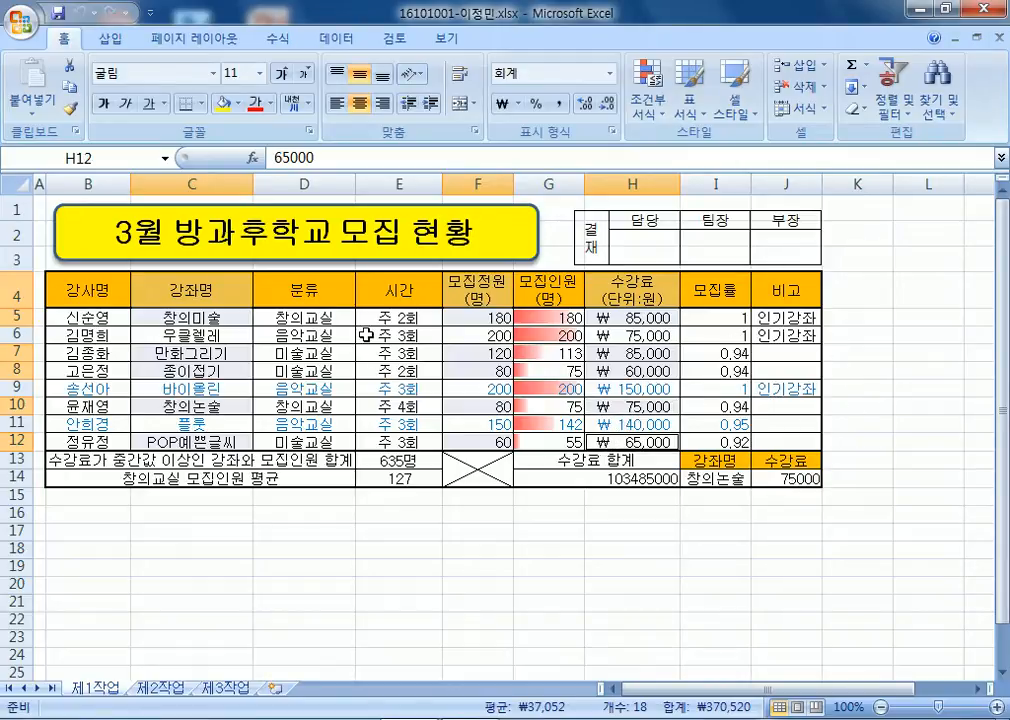
click(117, 46)
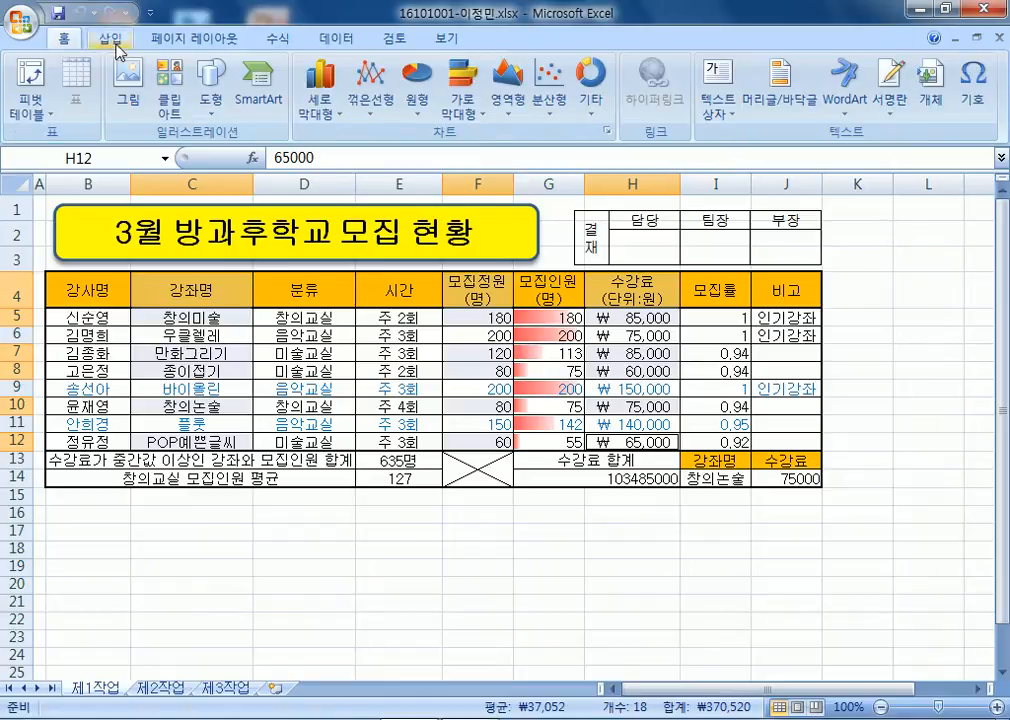
click(320, 102)
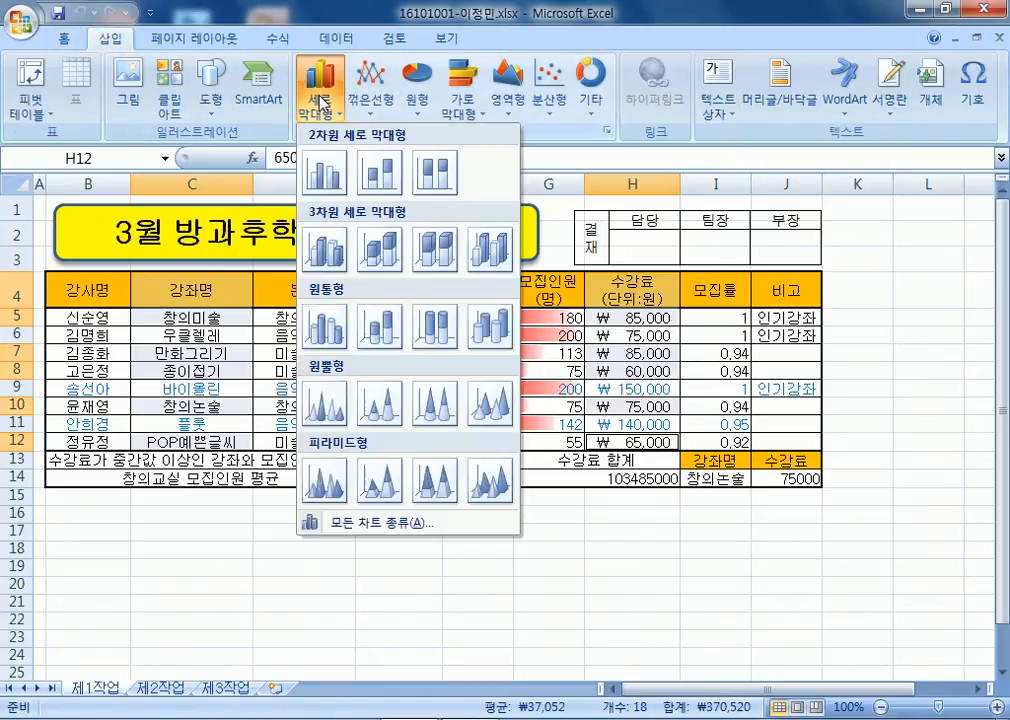
click(325, 175)
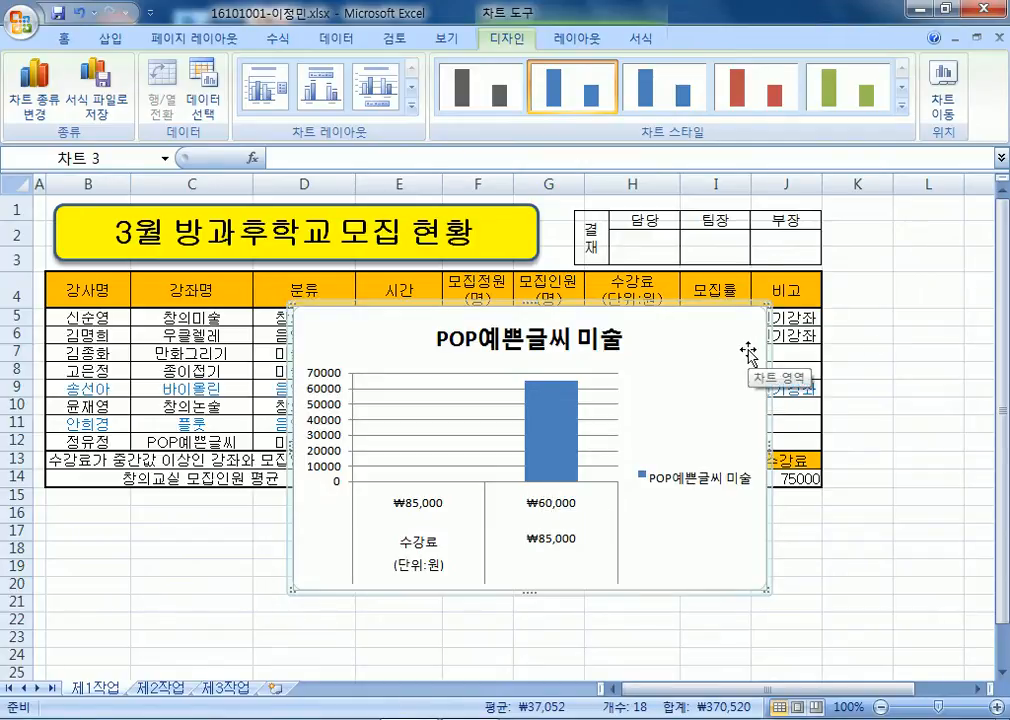
key(Delete)
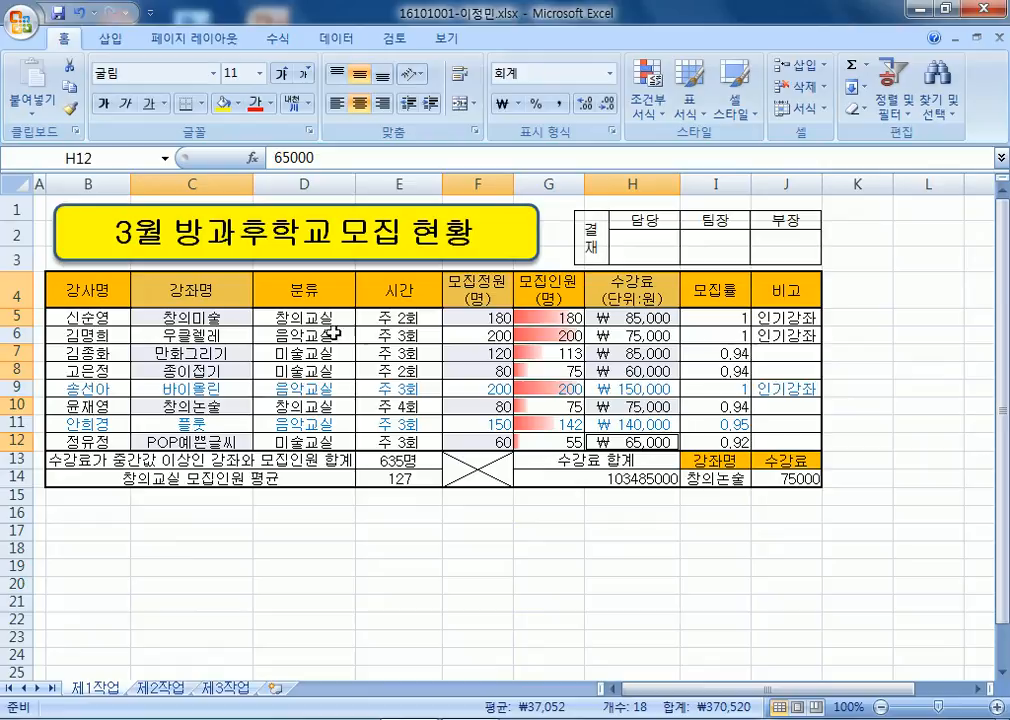
drag(183, 290, 187, 317)
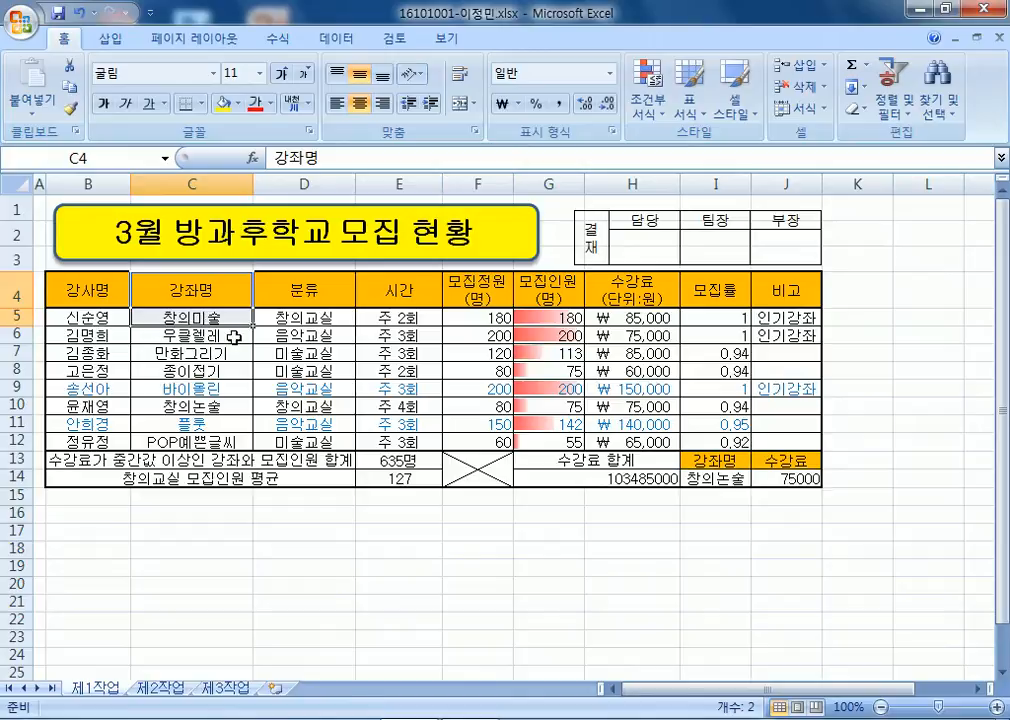
drag(190, 353, 190, 366)
ctrl+click(190, 406)
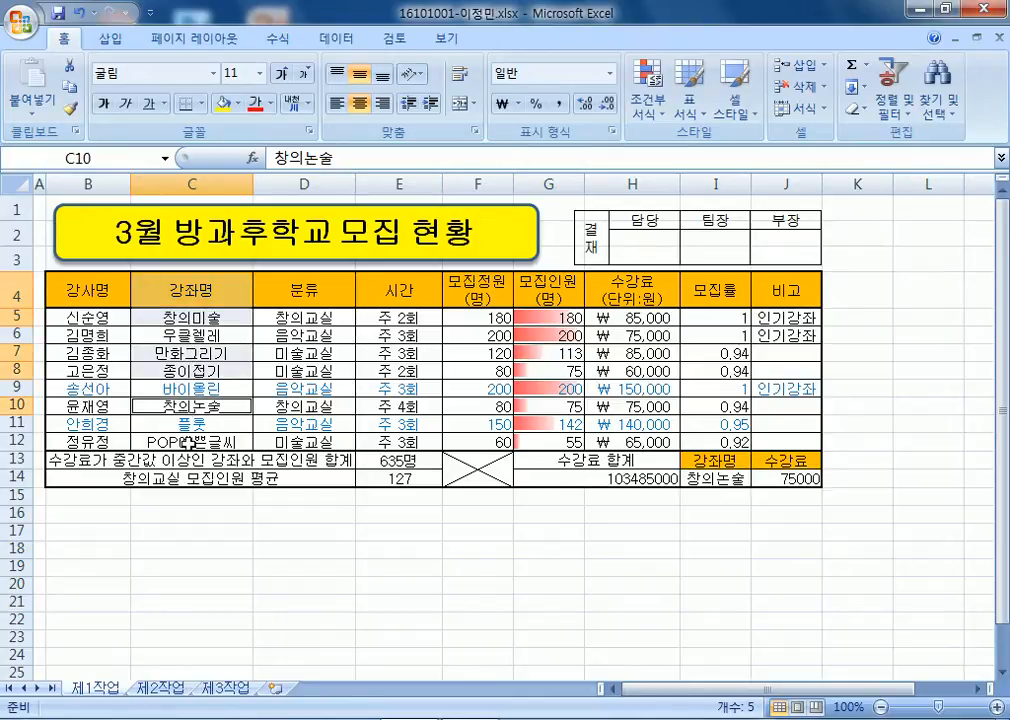
ctrl+click(190, 441)
drag(469, 287, 462, 376)
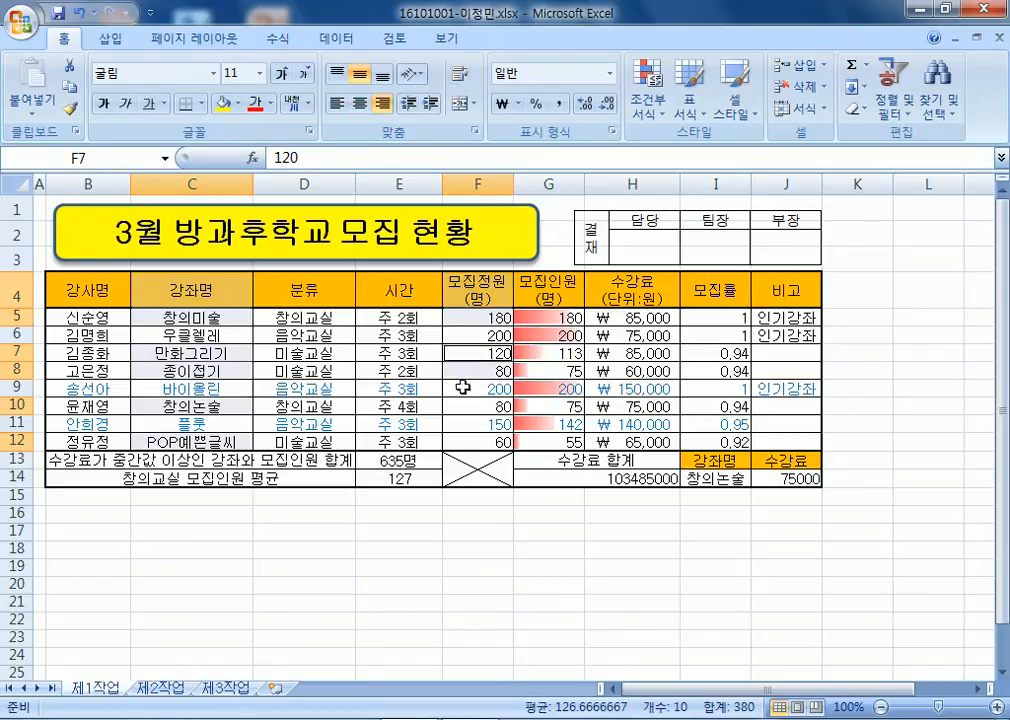
ctrl+click(462, 405)
ctrl+click(470, 441)
drag(638, 286, 632, 372)
ctrl+click(630, 406)
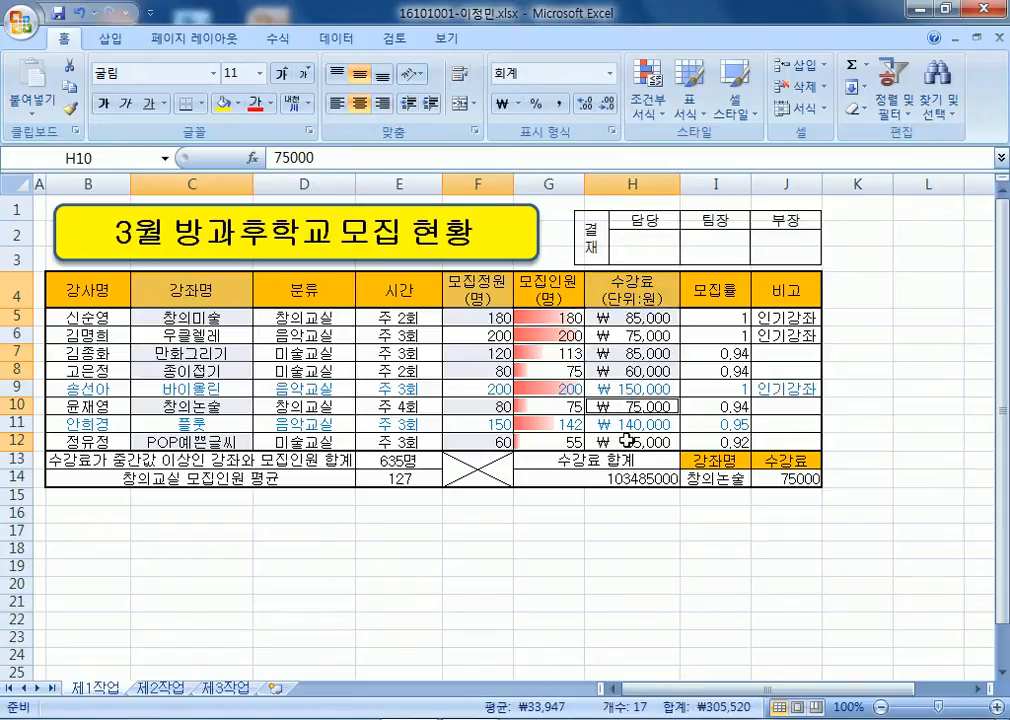
ctrl+click(630, 441)
click(112, 38)
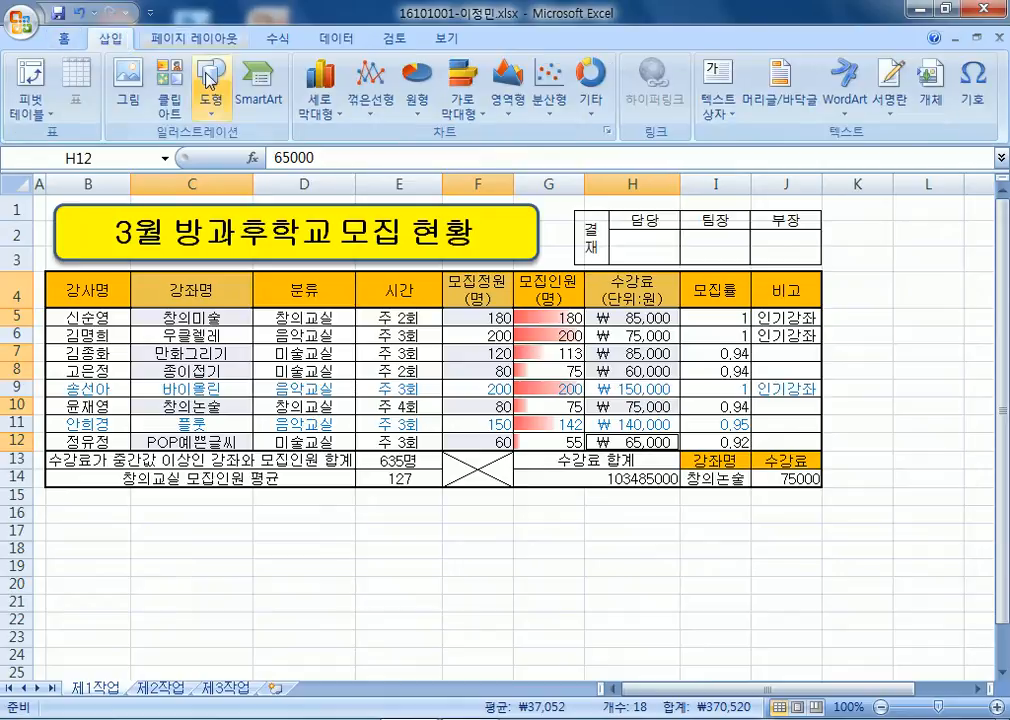
click(328, 92)
click(320, 175)
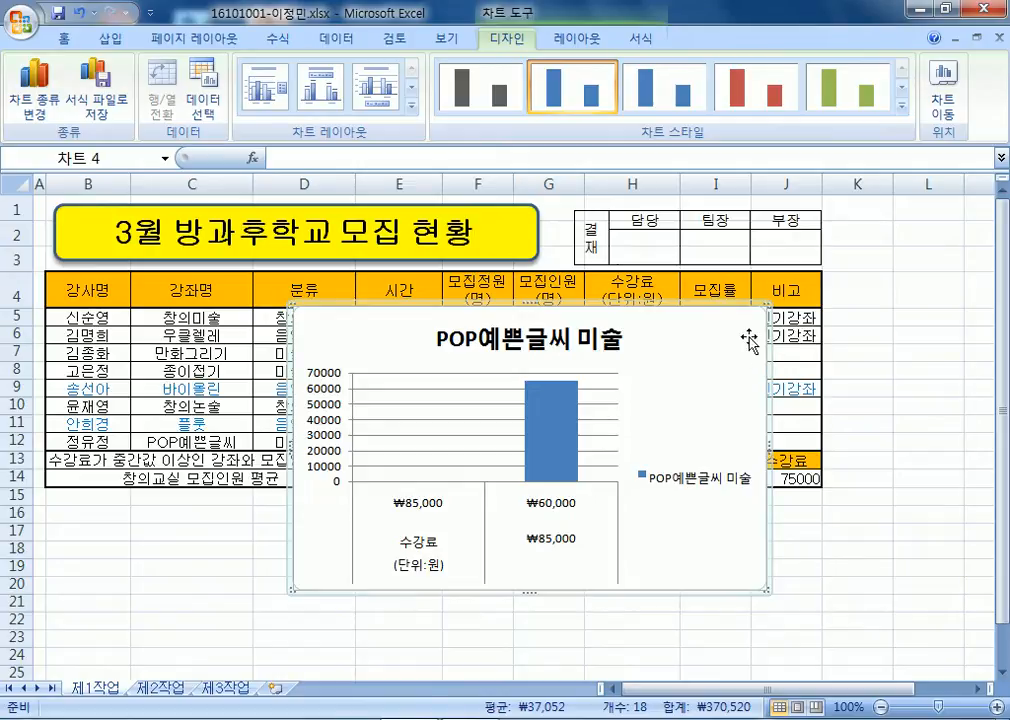
key(Delete)
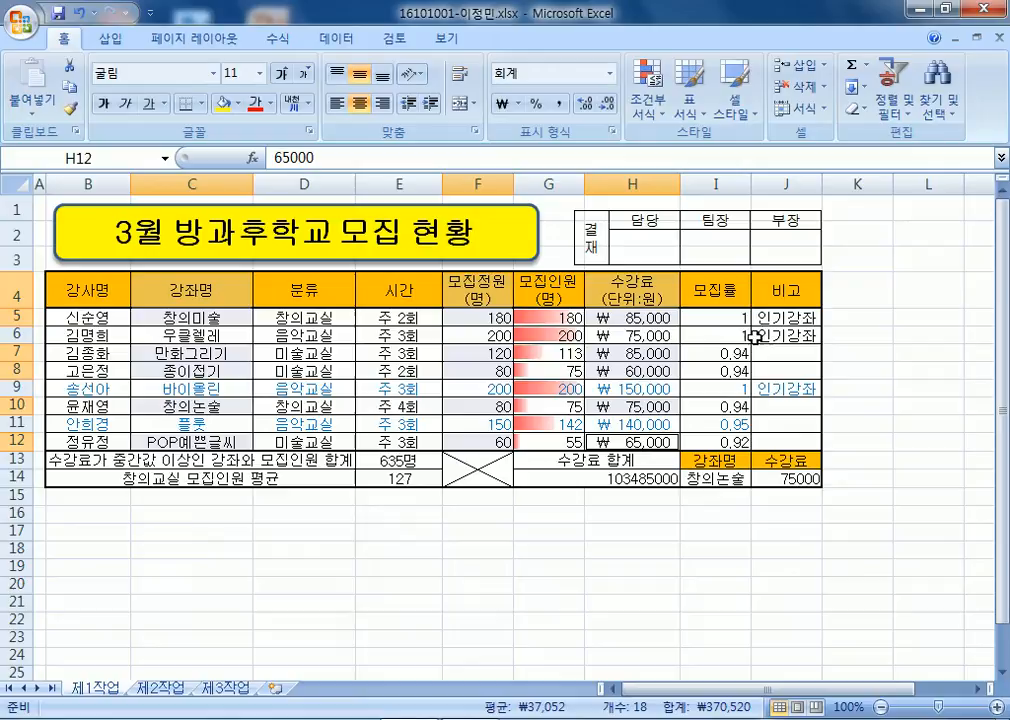
Select C4:C5, F4:F5 and H4:H5, plus the row 7–8 cells in columns C, F and H.
click(875, 424)
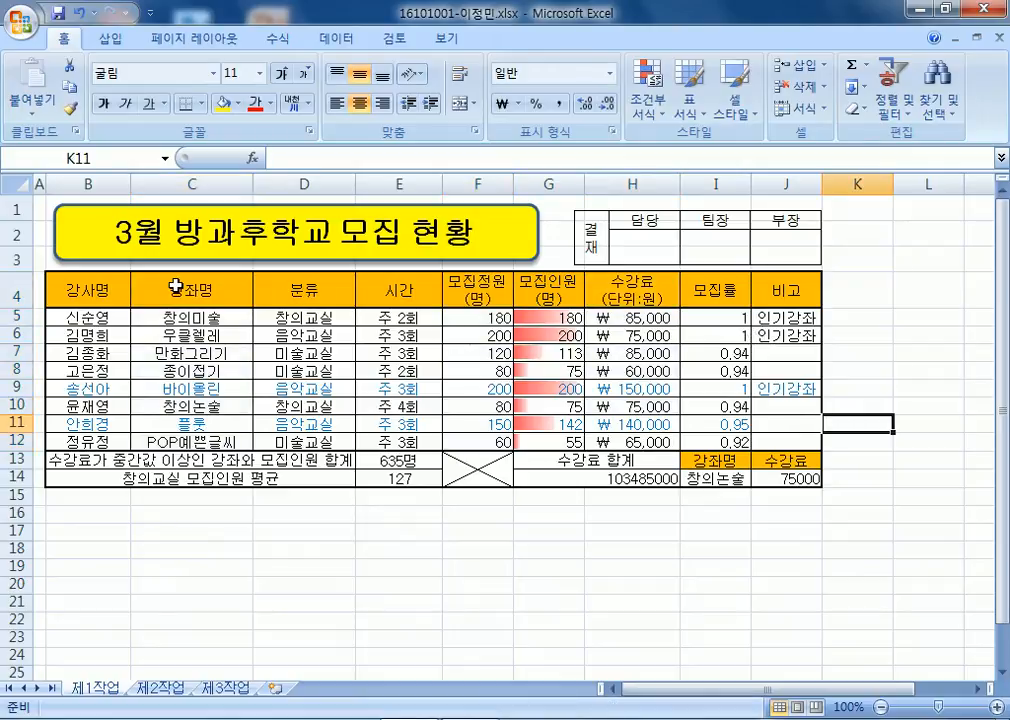
drag(175, 287, 212, 318)
drag(472, 288, 450, 320)
ctrl+click(640, 300)
drag(640, 300, 658, 318)
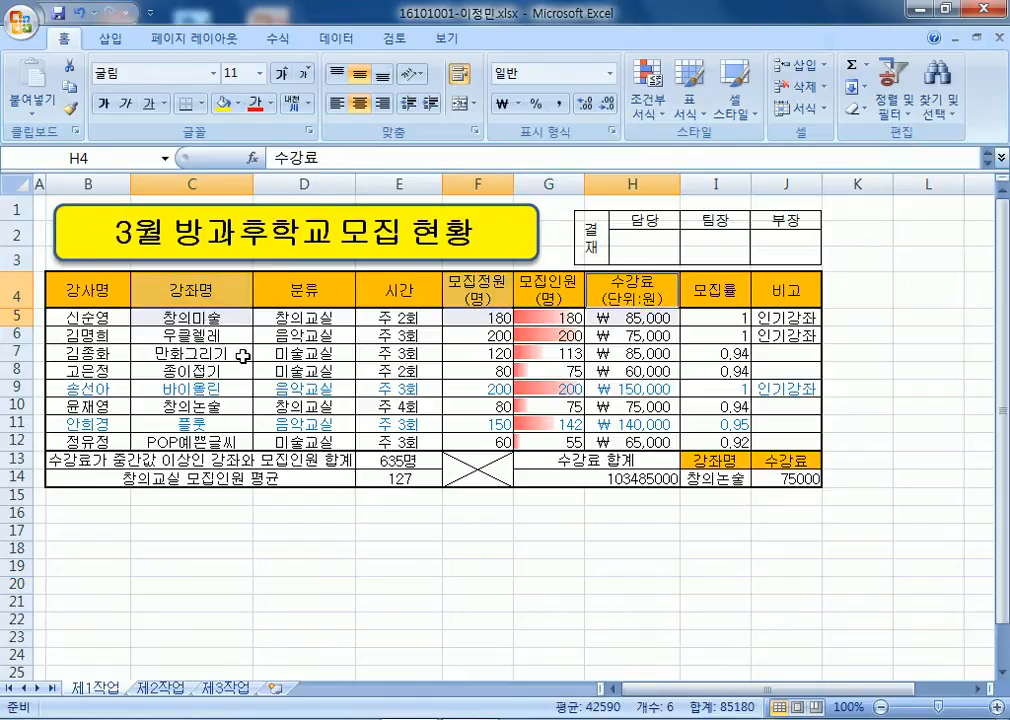
ctrl+click(241, 357)
drag(498, 353, 498, 370)
drag(626, 358, 626, 372)
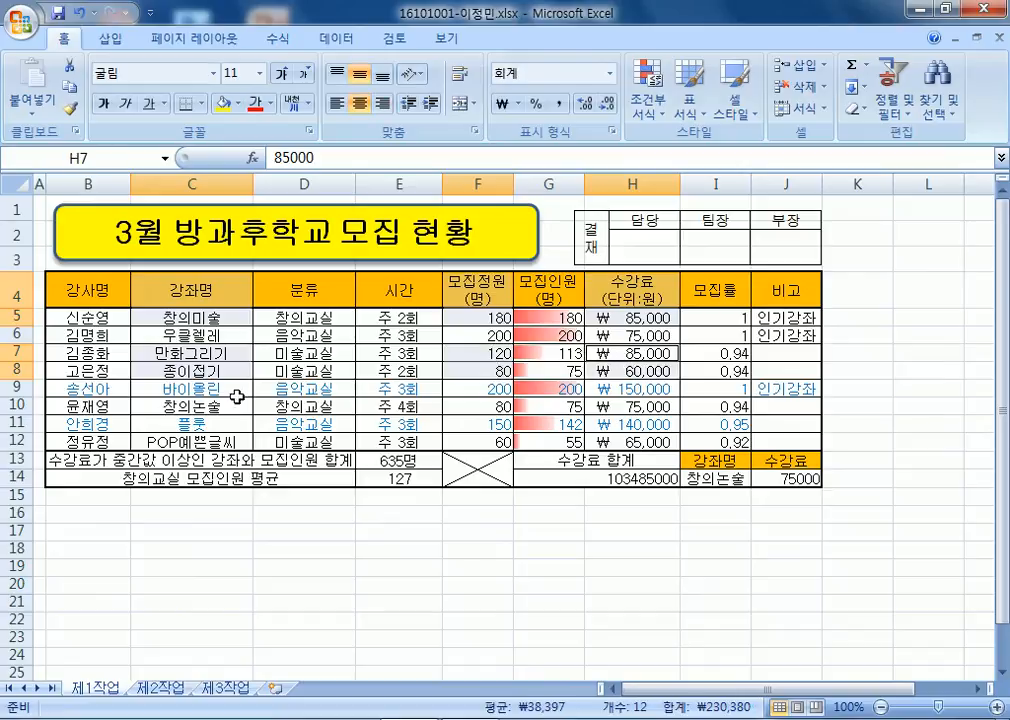
Add the row 10 and row 12 cells in columns C, F and H.
ctrl+click(215, 407)
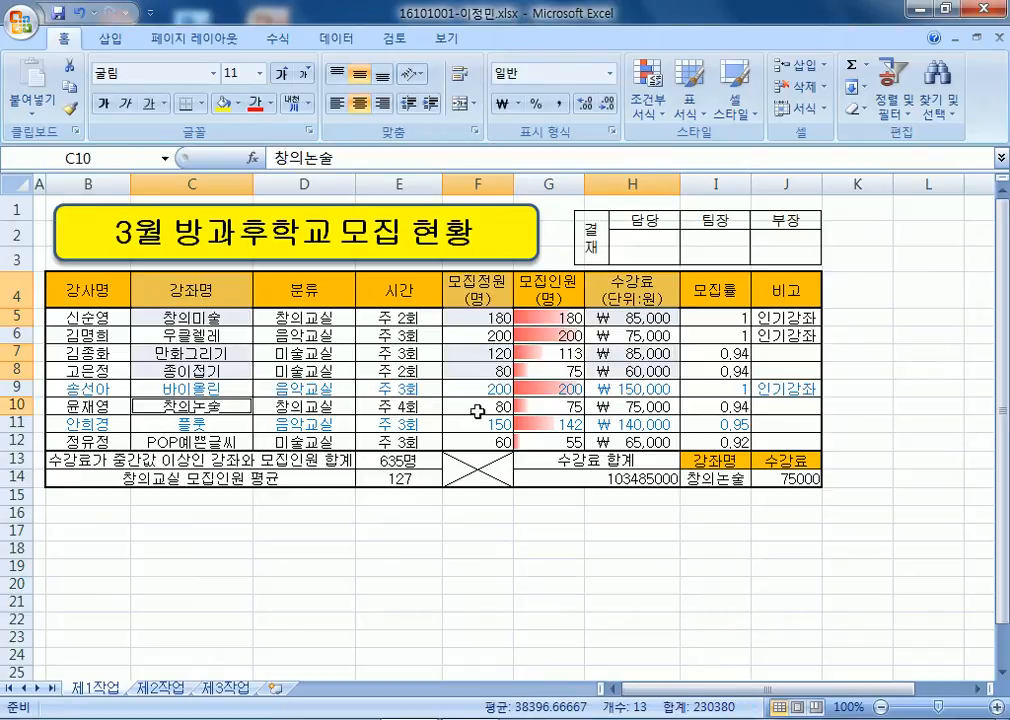
ctrl+click(460, 408)
ctrl+click(636, 410)
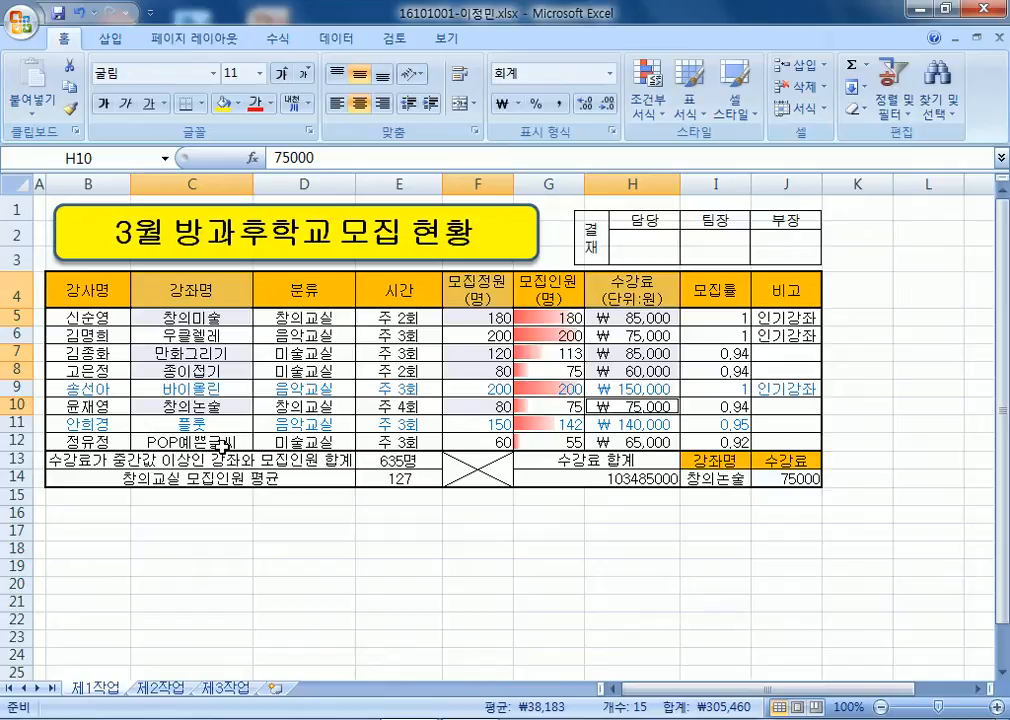
ctrl+click(178, 442)
ctrl+click(472, 446)
ctrl+click(632, 442)
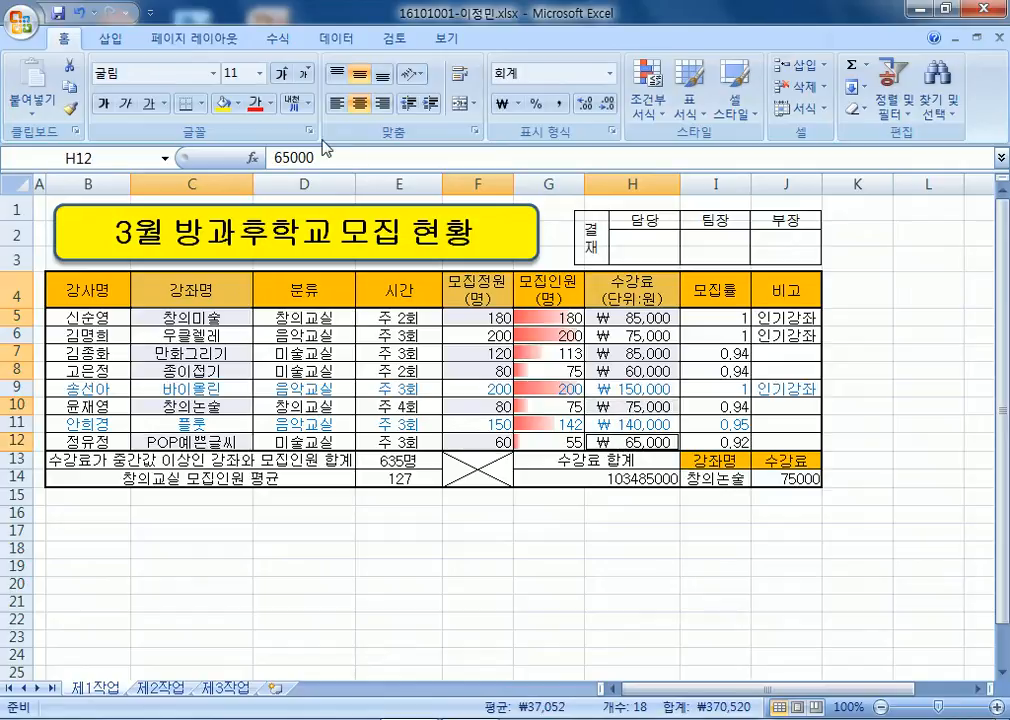
Insert a 2-D clustered column chart from the selection.
click(106, 40)
click(320, 97)
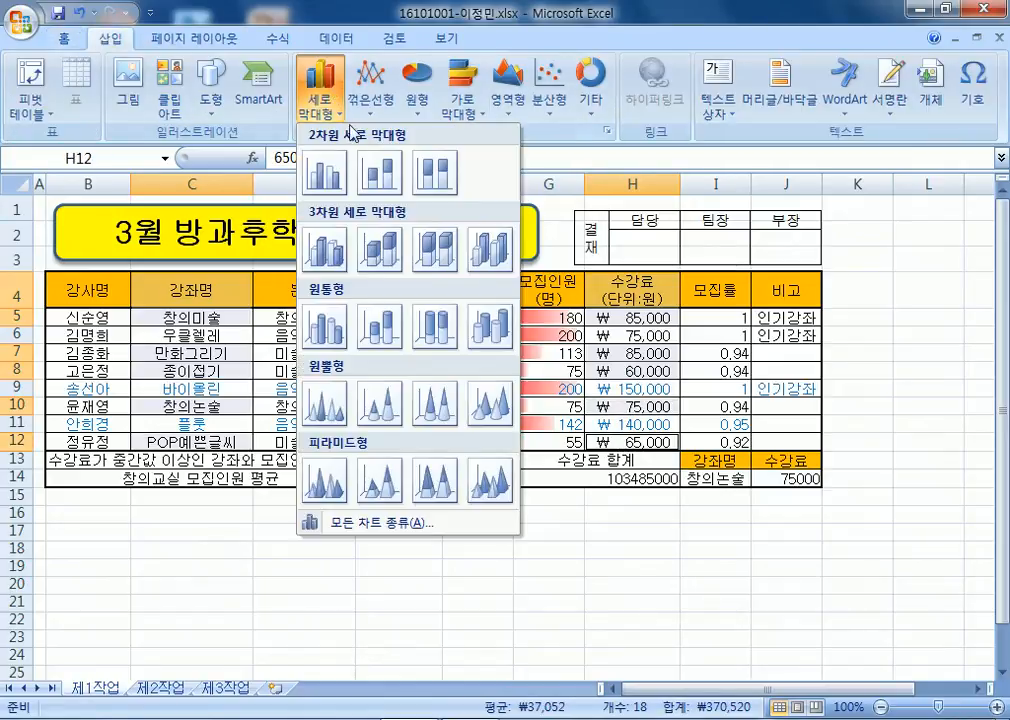
click(324, 168)
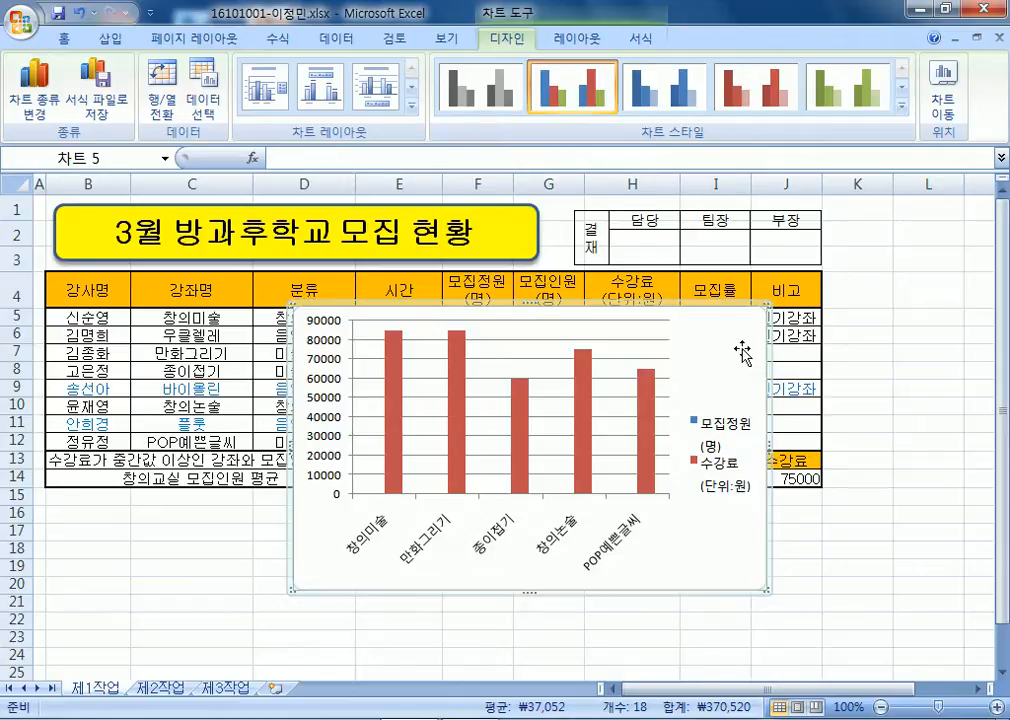
key(Escape)
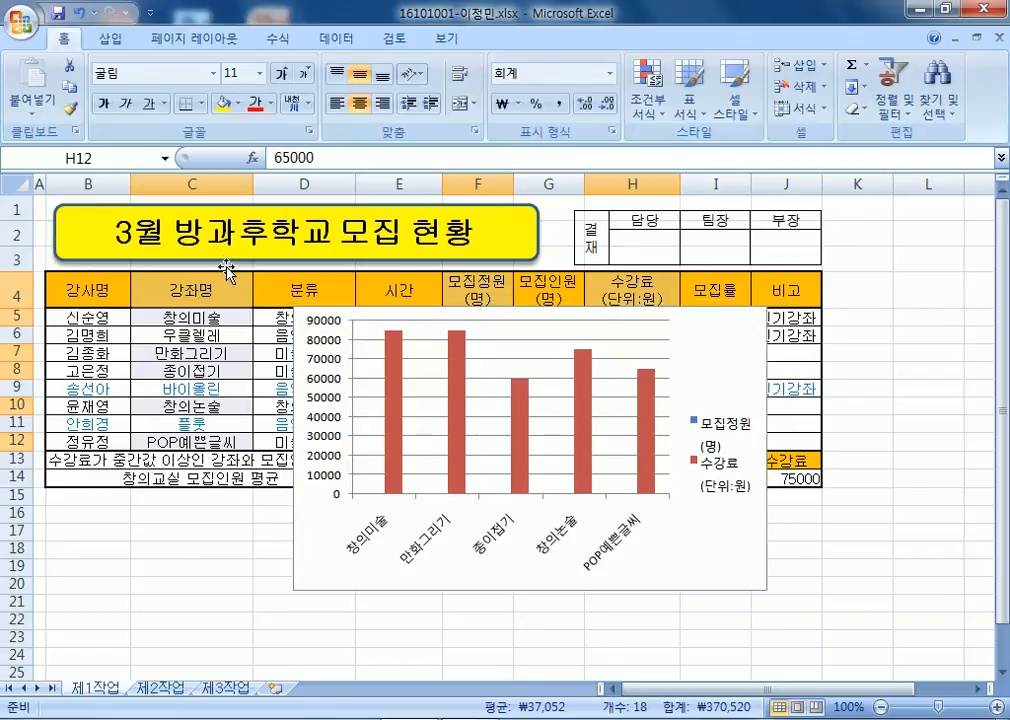
click(721, 362)
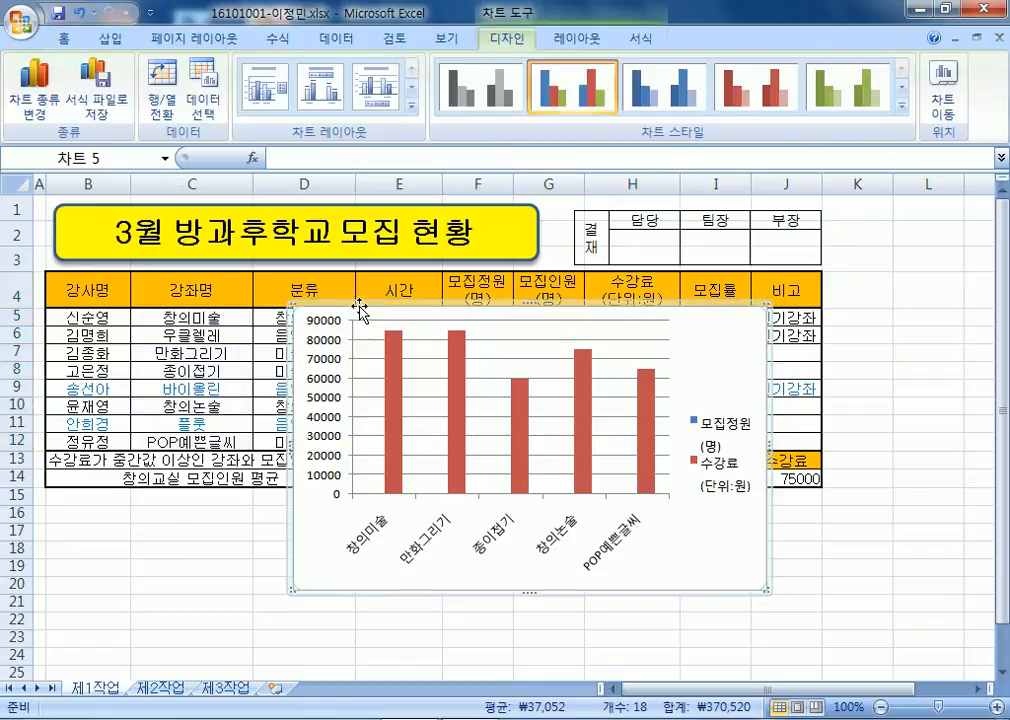
Delete the chart and insert a new 2-D clustered column chart from the selection.
key(Delete)
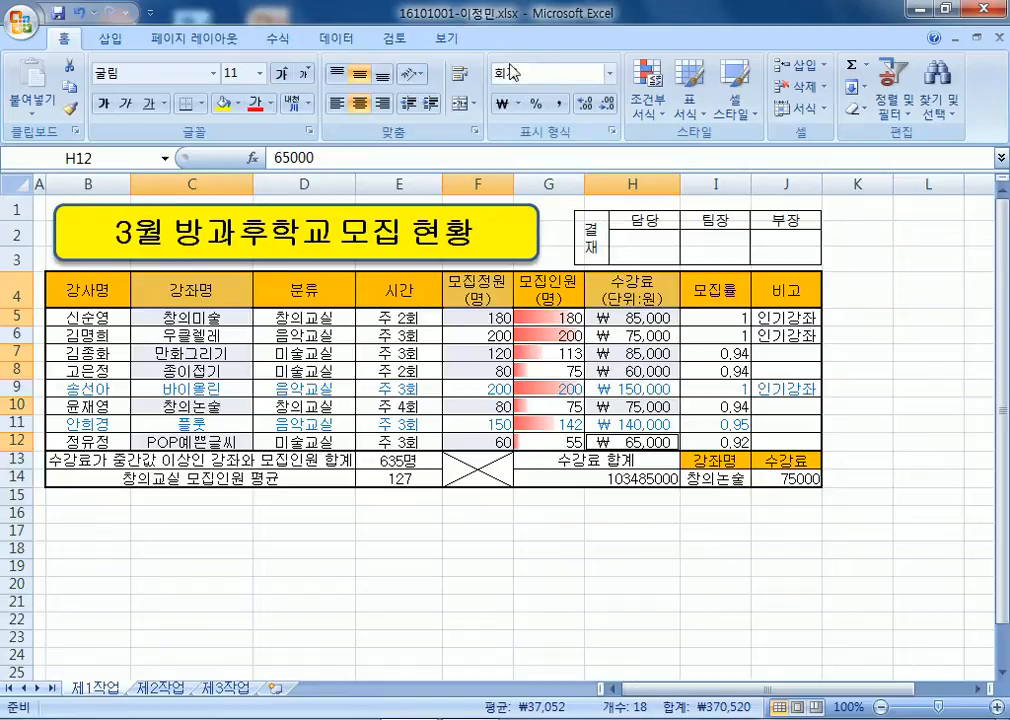
click(110, 38)
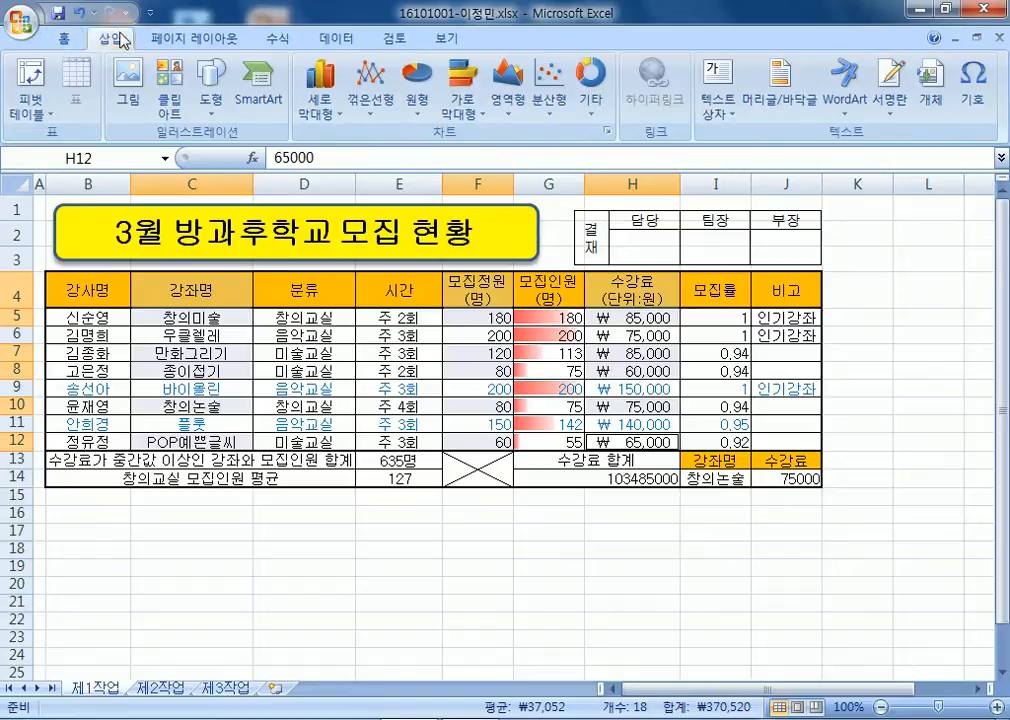
click(319, 88)
click(334, 170)
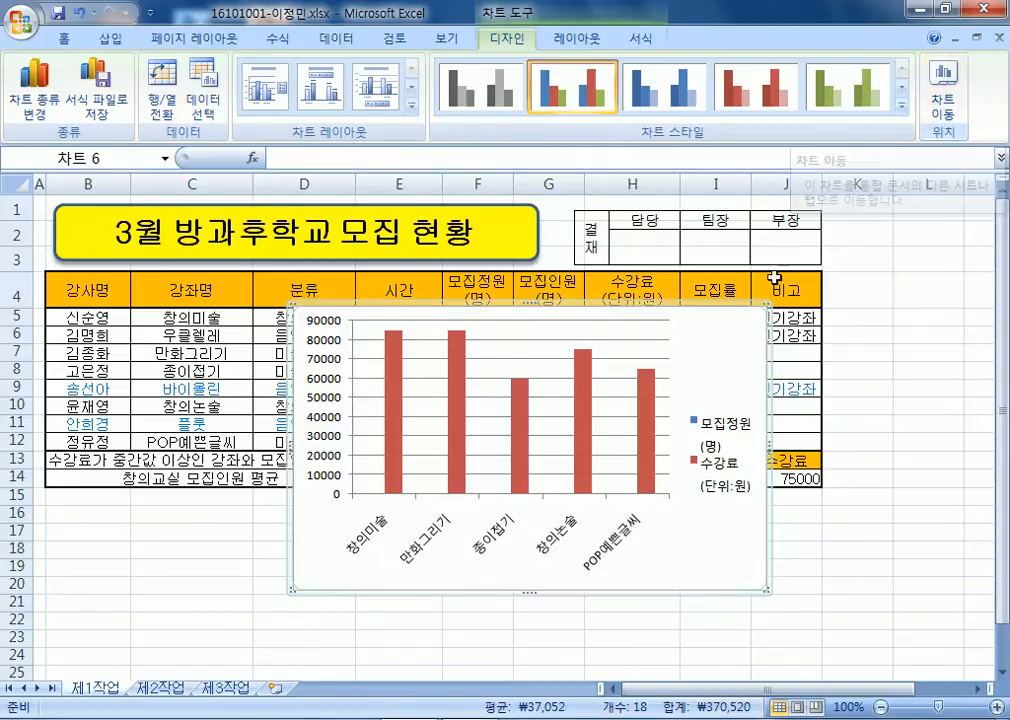
Use Move Chart with the New sheet option to relocate the chart to a sheet named 제4작업.
right_click(744, 338)
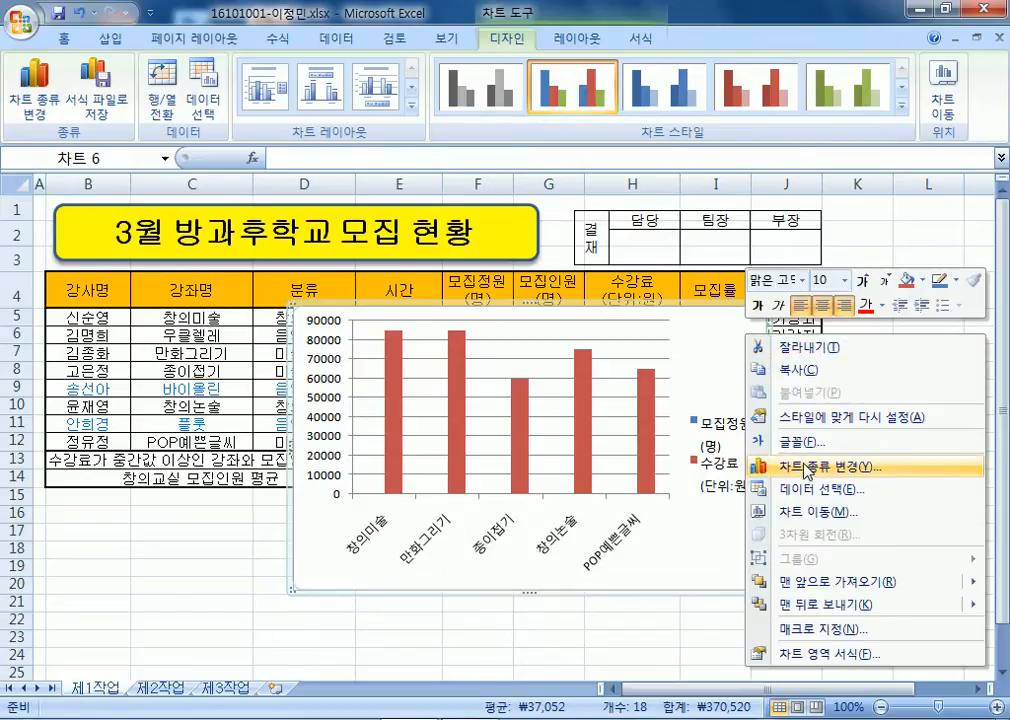
click(790, 512)
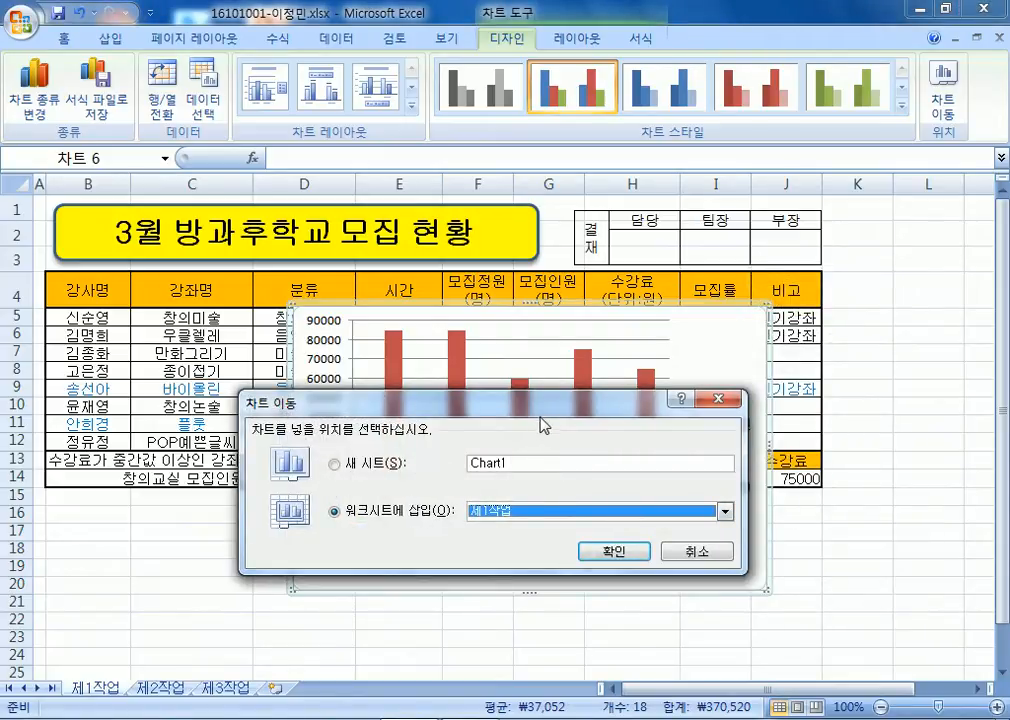
drag(541, 412, 647, 228)
click(830, 324)
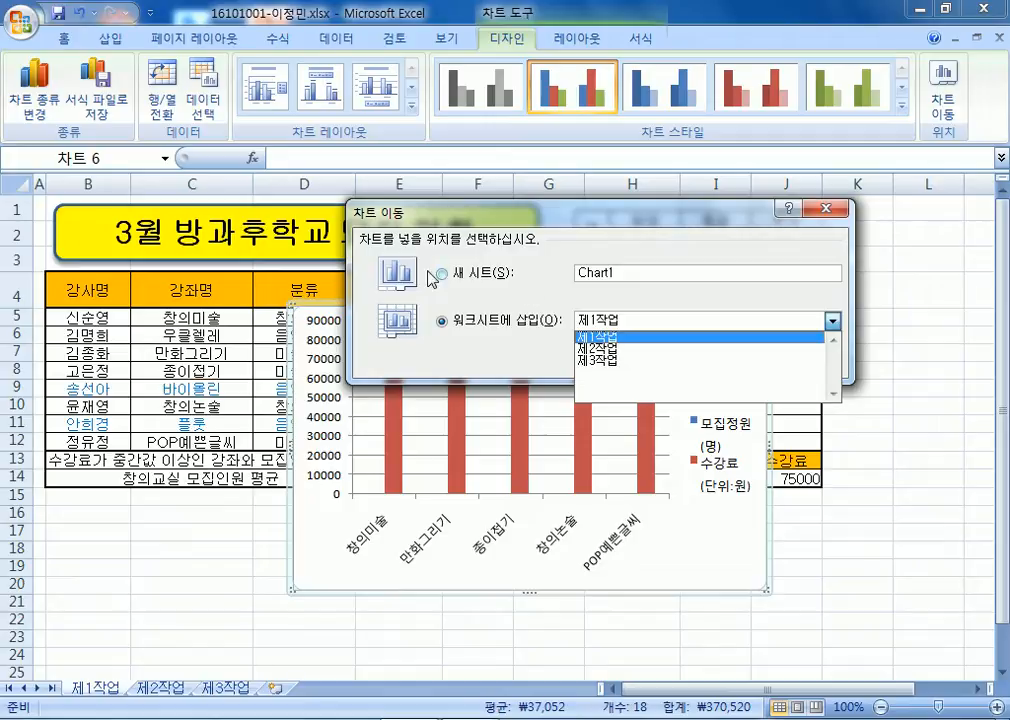
click(408, 330)
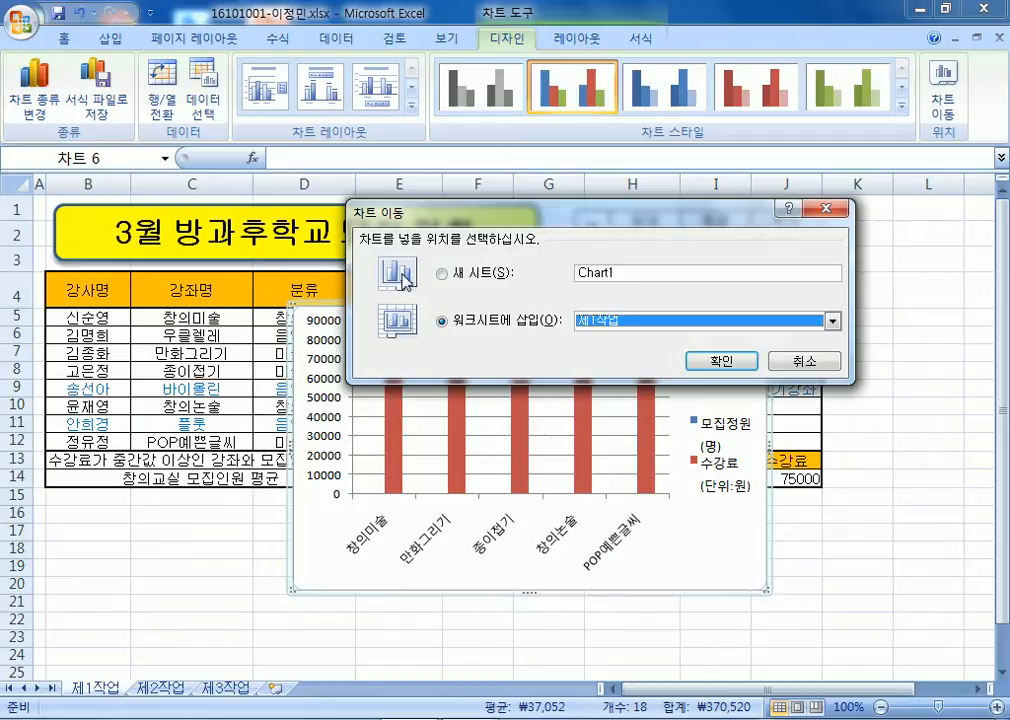
click(486, 281)
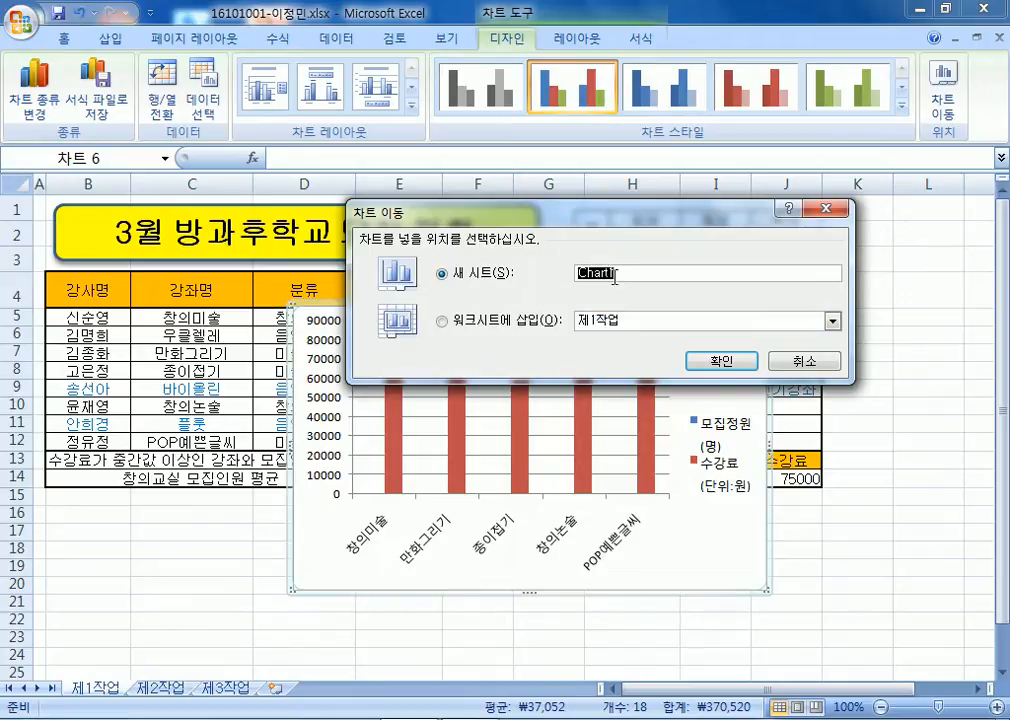
key(alt+o)
drag(641, 274, 560, 270)
key(alt+o)
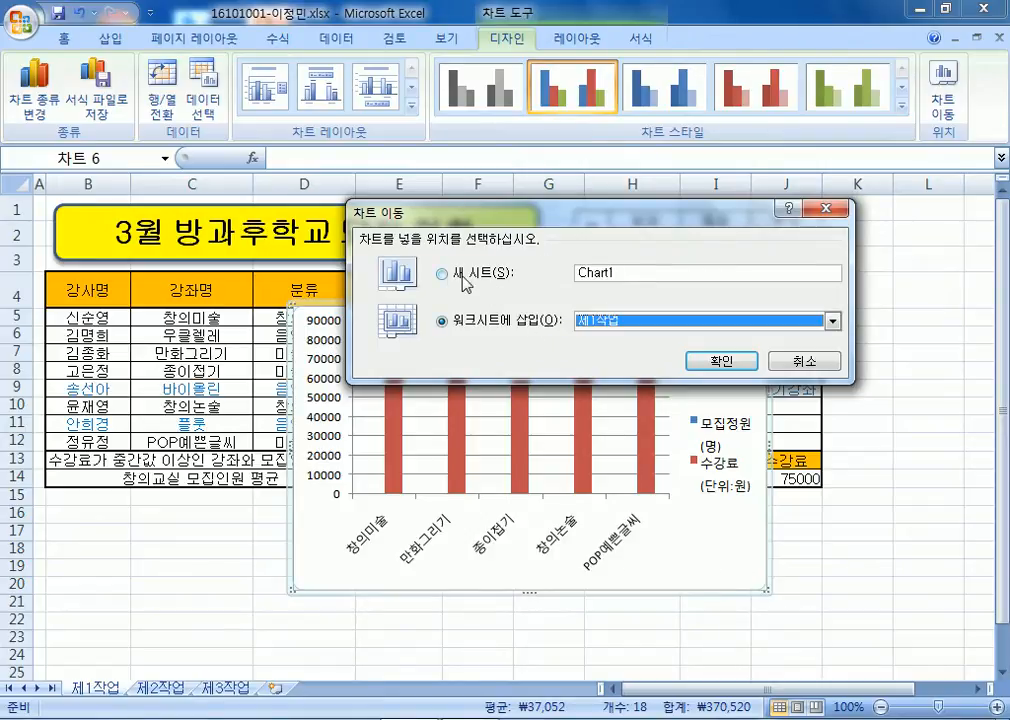
click(446, 276)
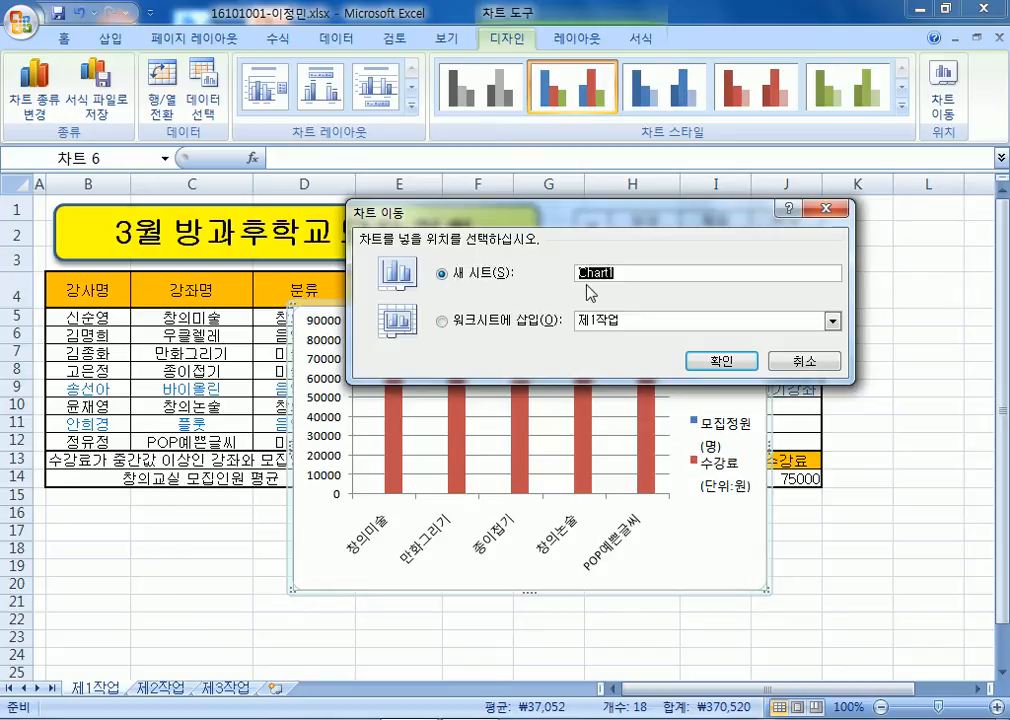
text(제4작ㅇ)
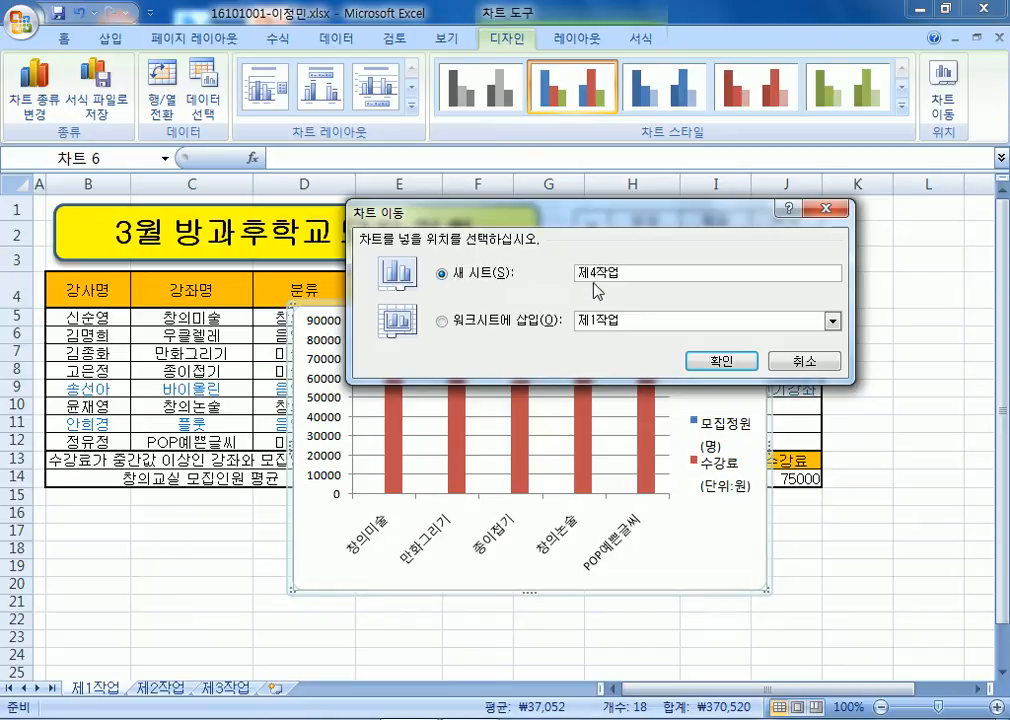
click(722, 361)
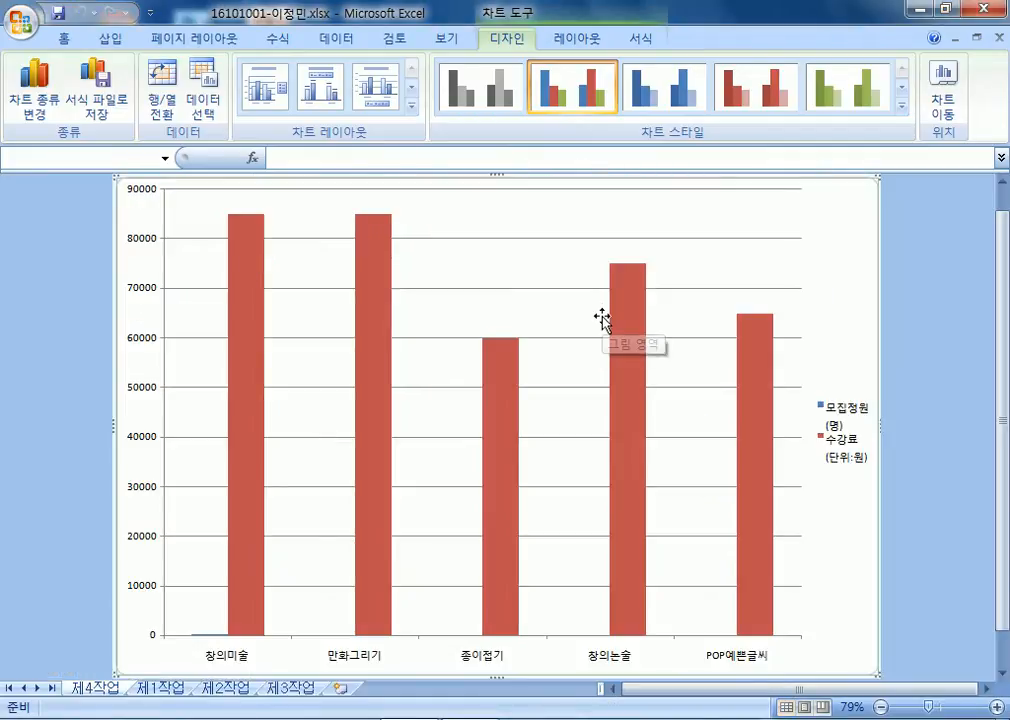
Restore the window, drag the 제4작업 tab after 제3작업, then maximize Excel again.
click(944, 9)
drag(538, 710, 540, 424)
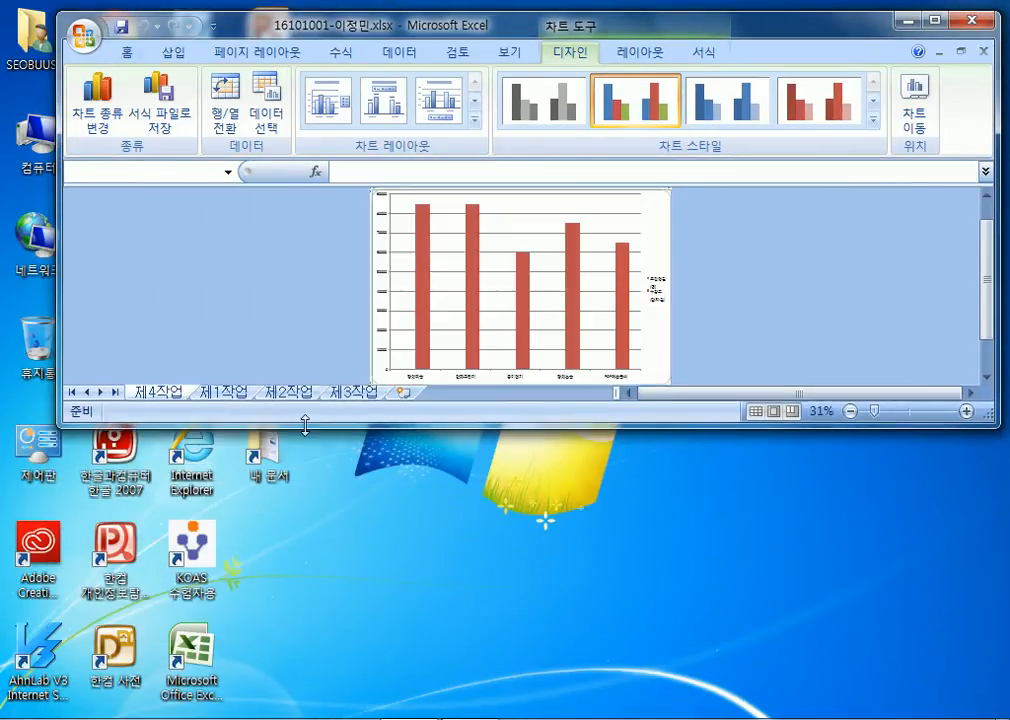
click(226, 393)
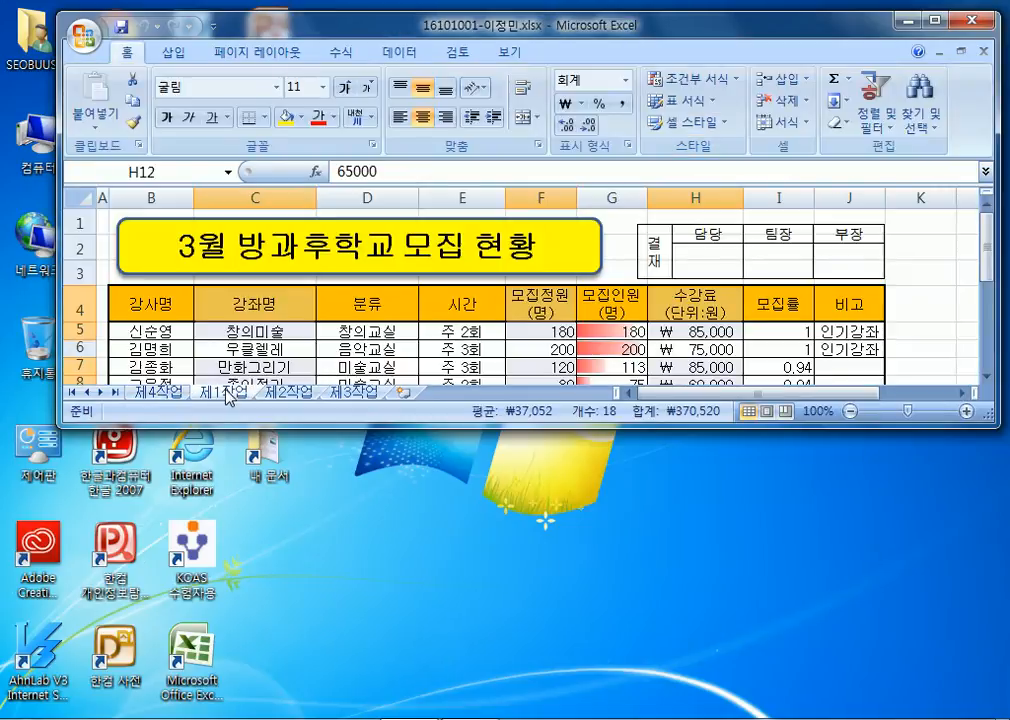
click(166, 393)
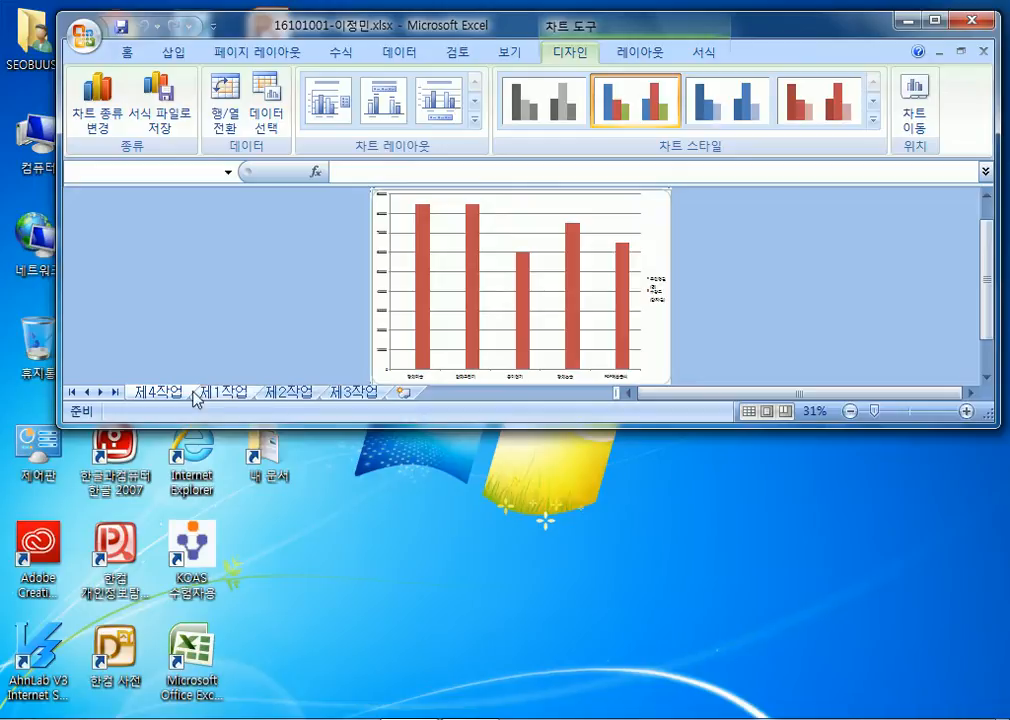
drag(168, 397, 404, 400)
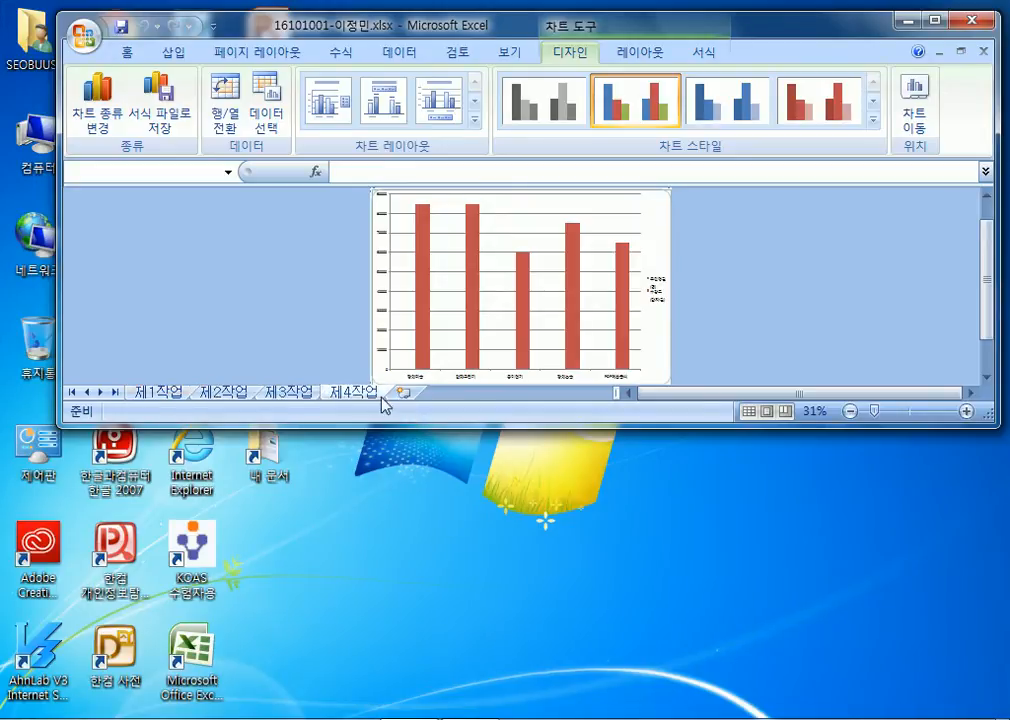
click(160, 393)
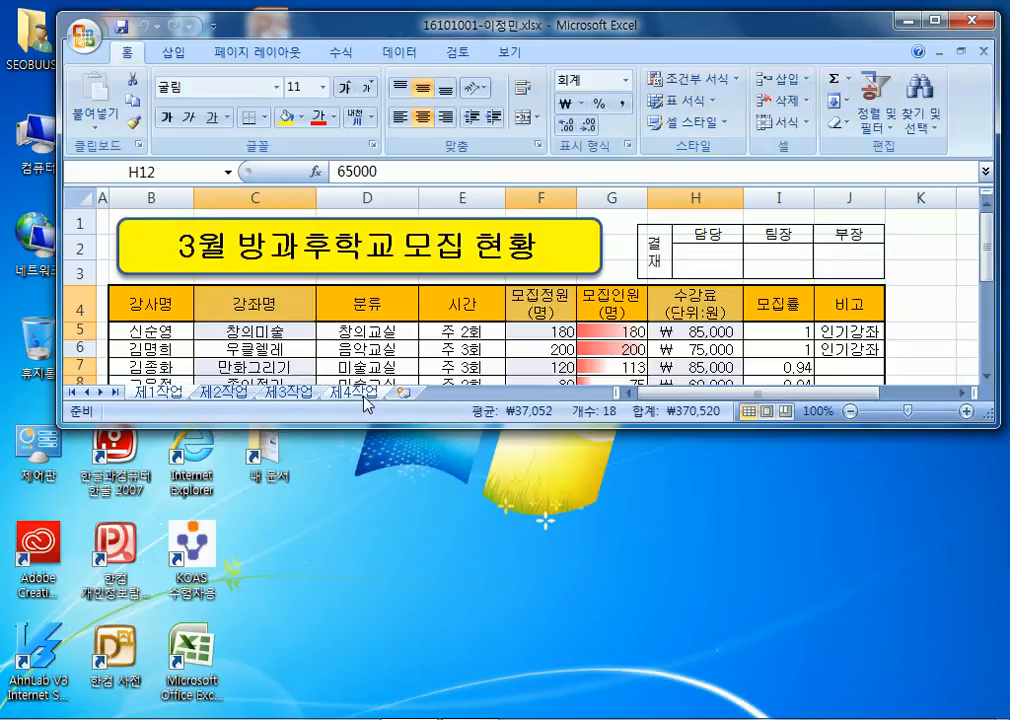
click(362, 394)
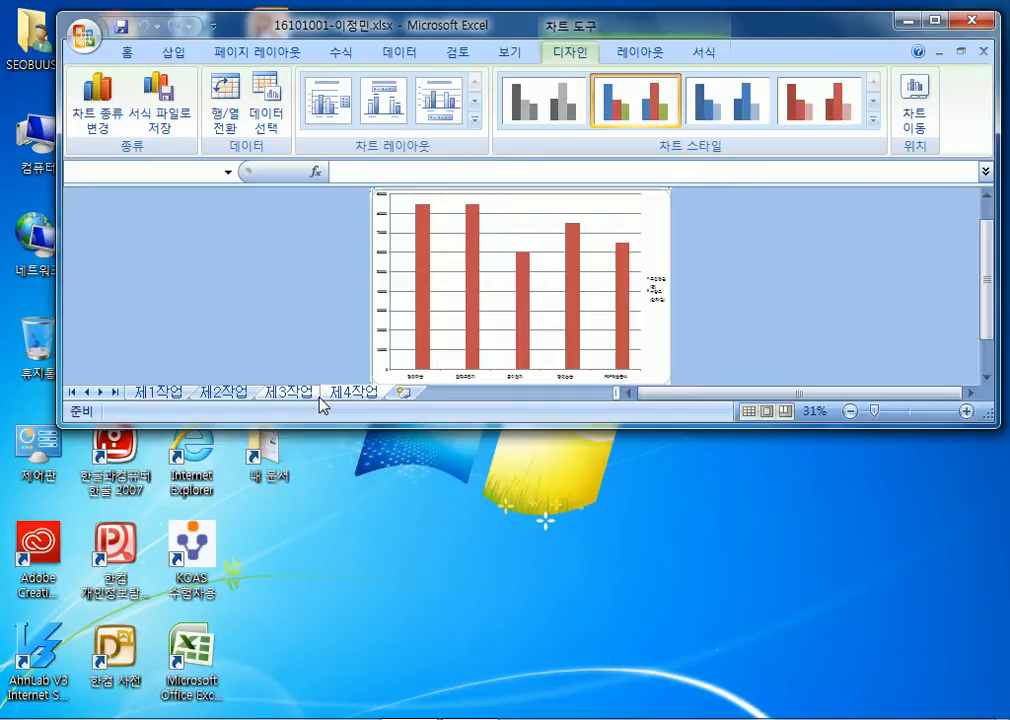
click(937, 20)
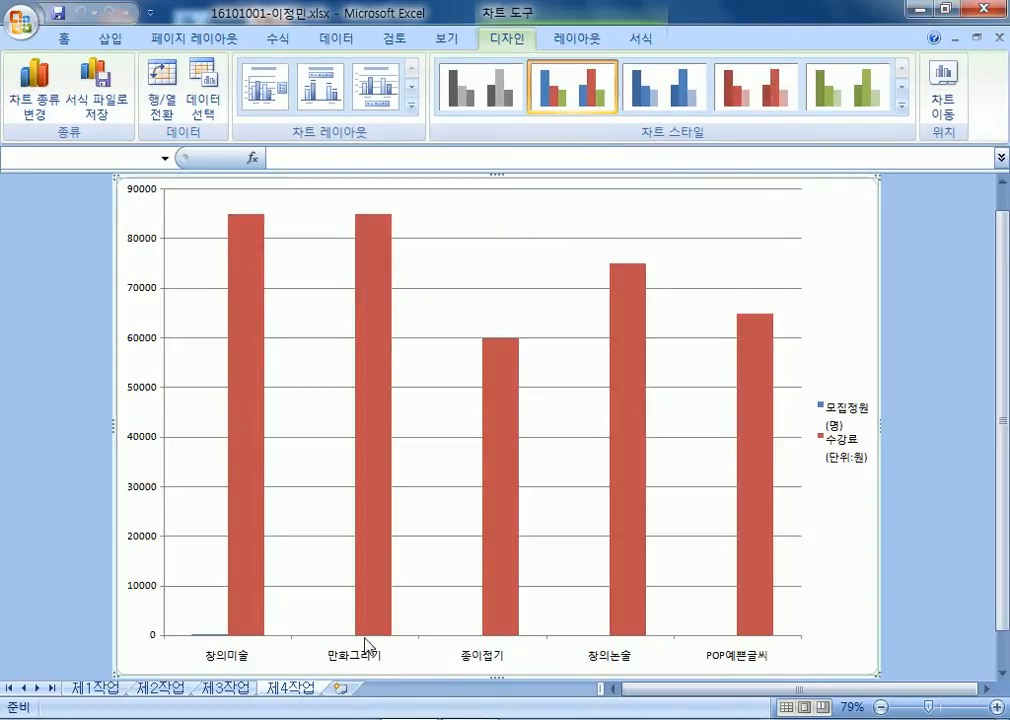
Move the chart back onto the 제1작업 sheet as an embedded object.
right_click(845, 212)
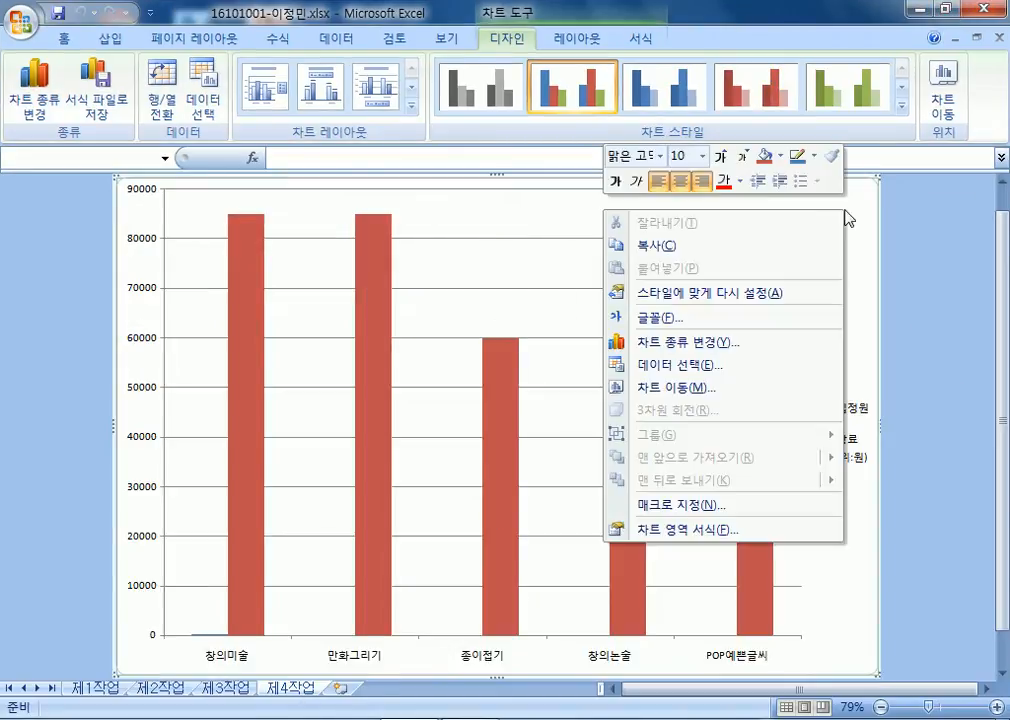
click(697, 388)
click(608, 320)
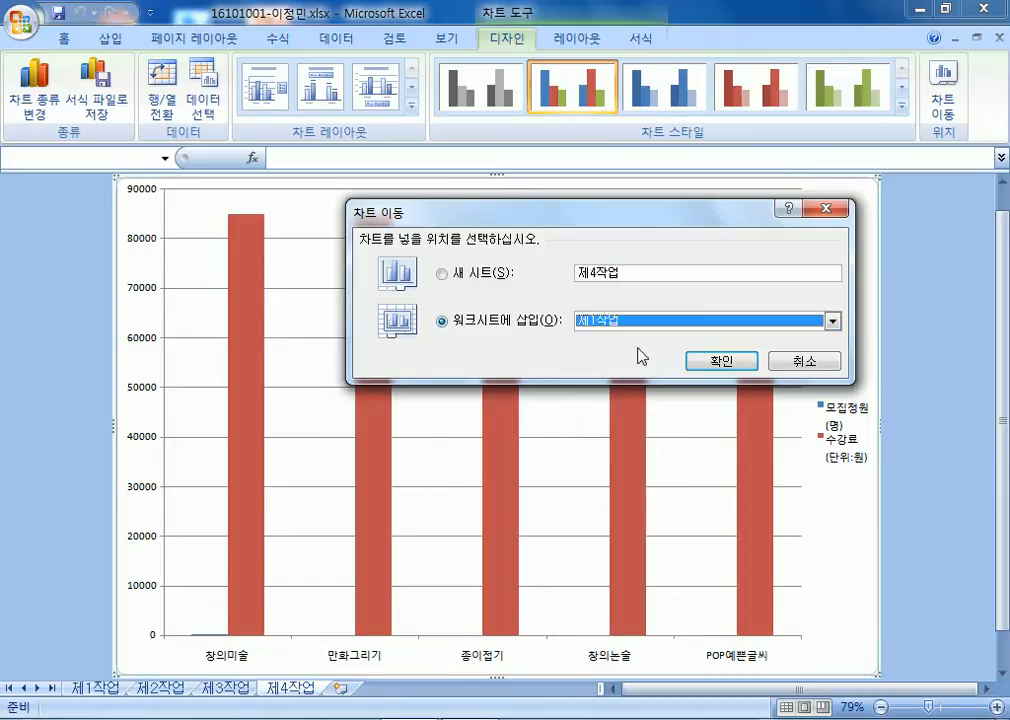
click(720, 360)
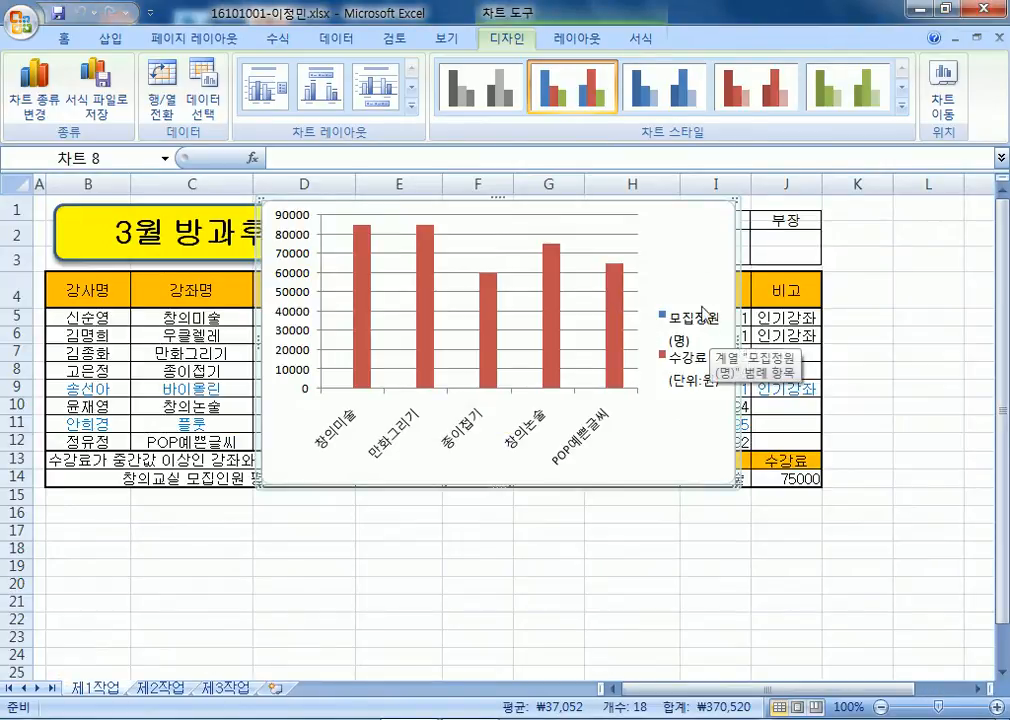
Move the chart onto the 제3작업 sheet.
right_click(701, 268)
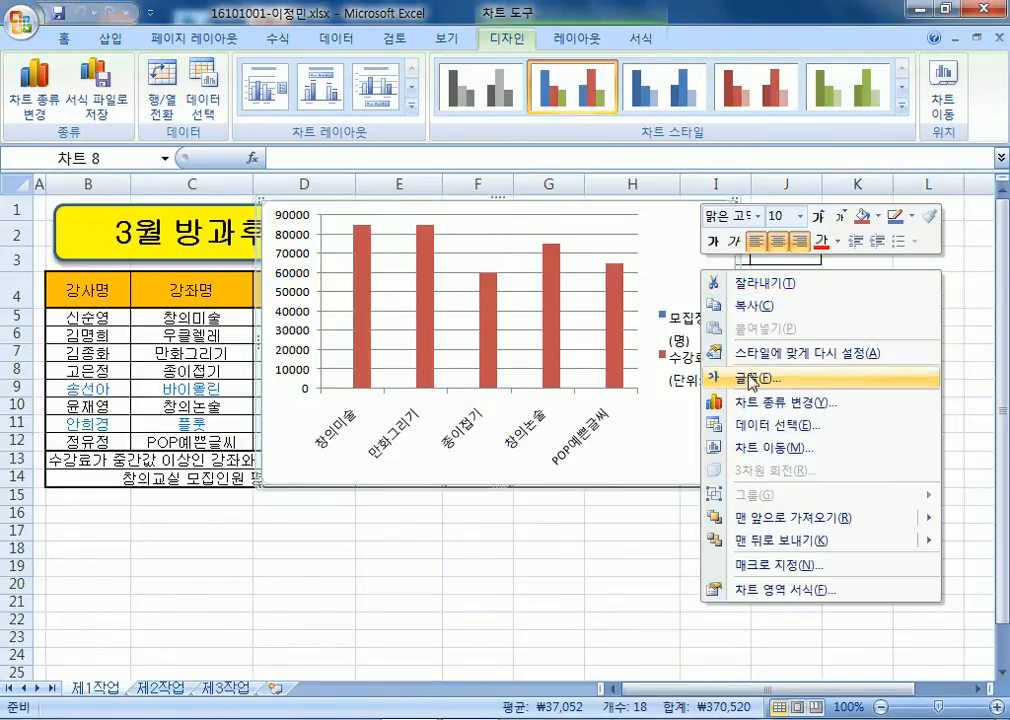
click(766, 448)
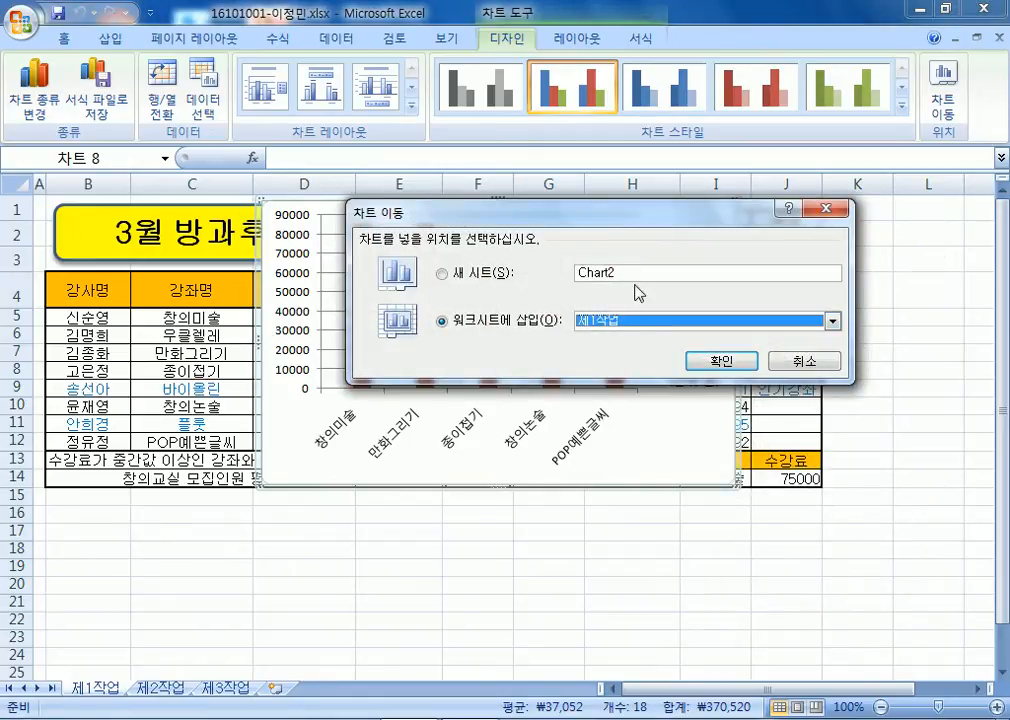
click(630, 322)
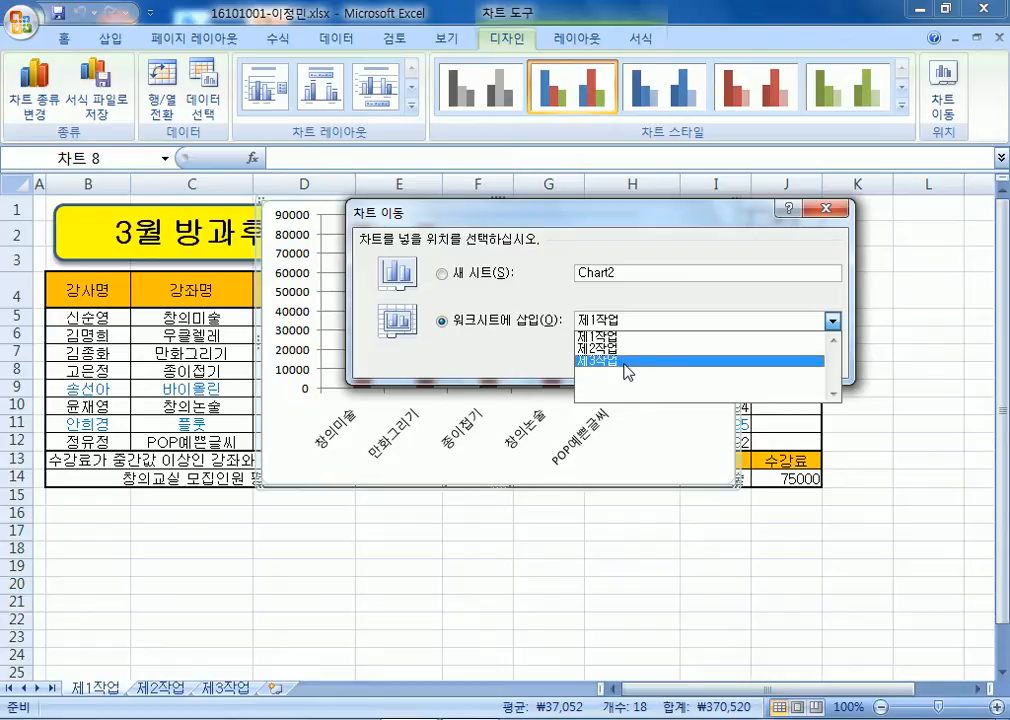
click(627, 362)
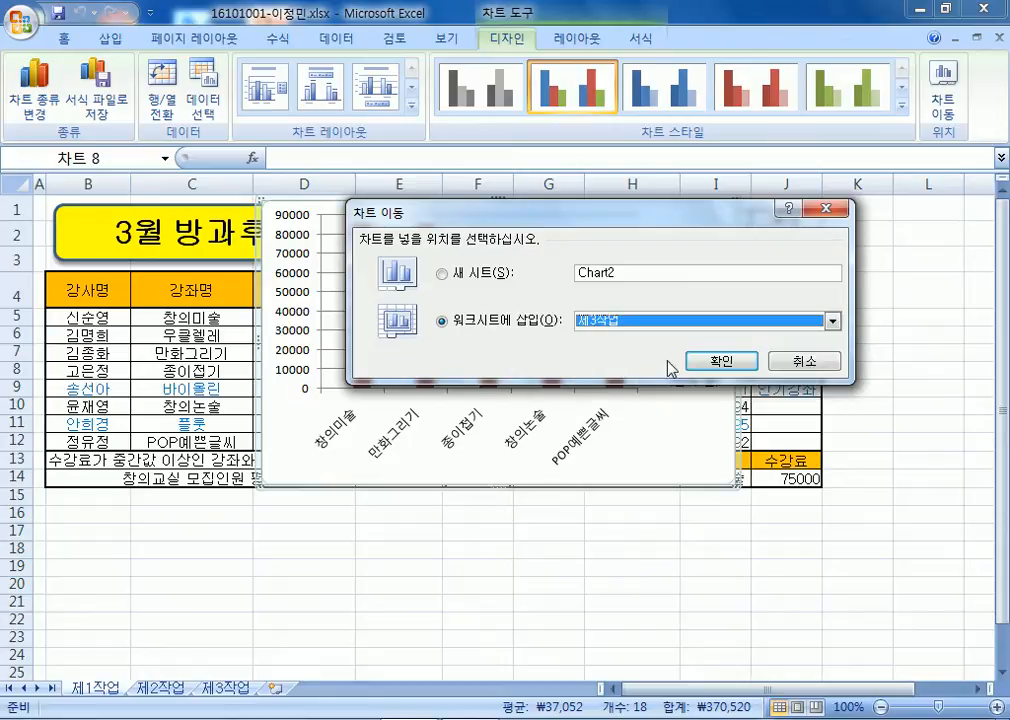
click(657, 358)
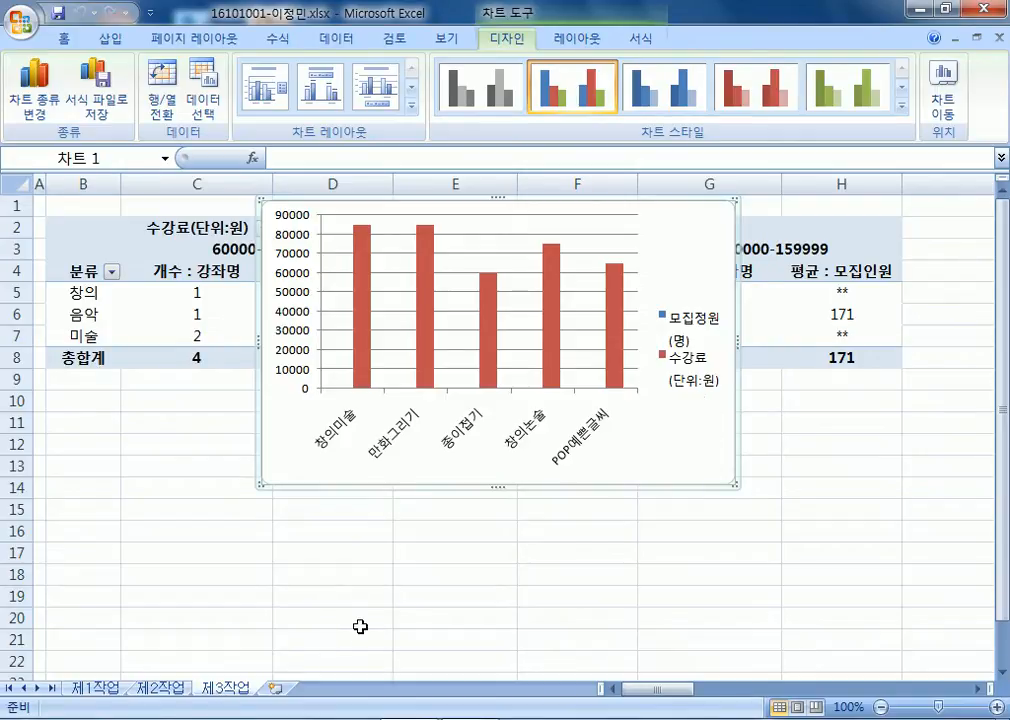
Move the chart to a new sheet named 제4작업.
right_click(706, 234)
click(776, 410)
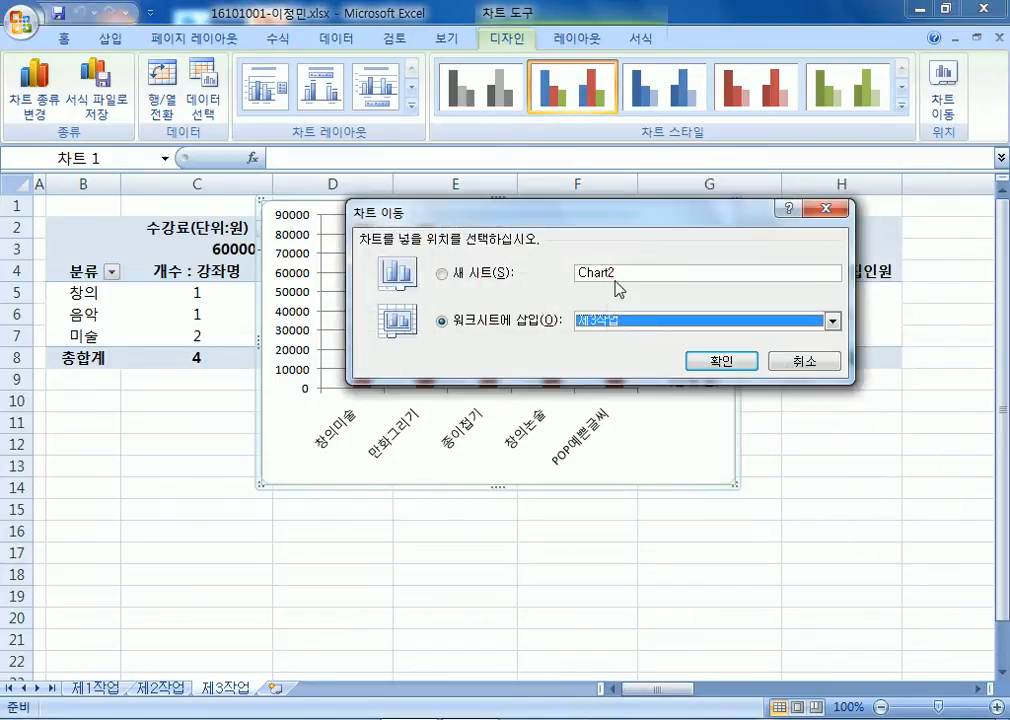
click(513, 274)
text(제4작업)
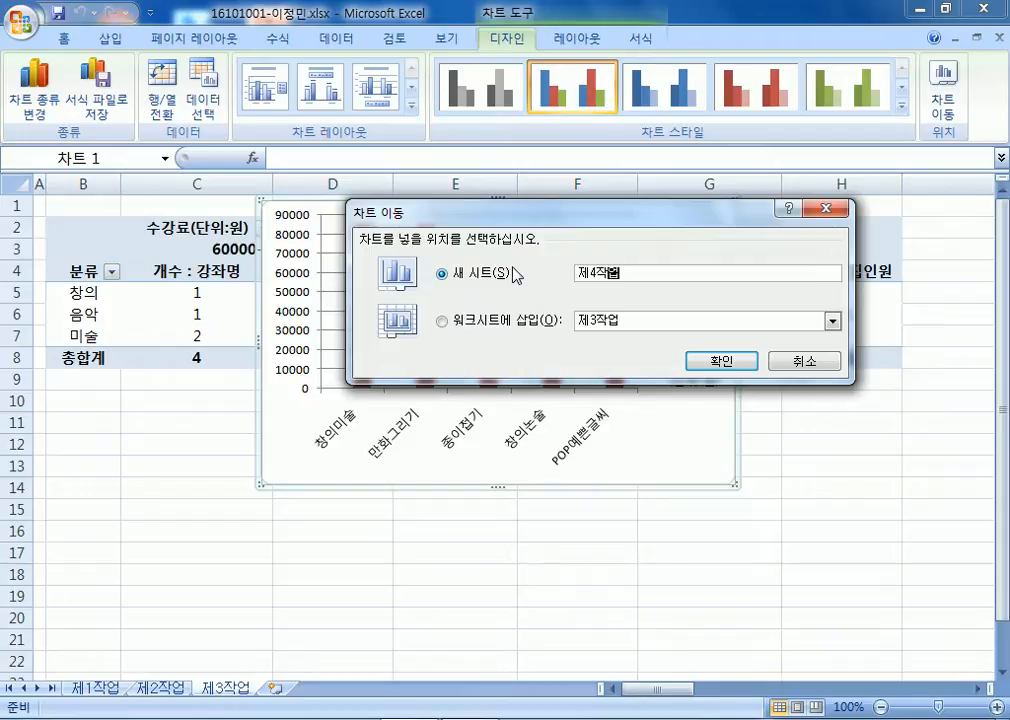
key(Return)
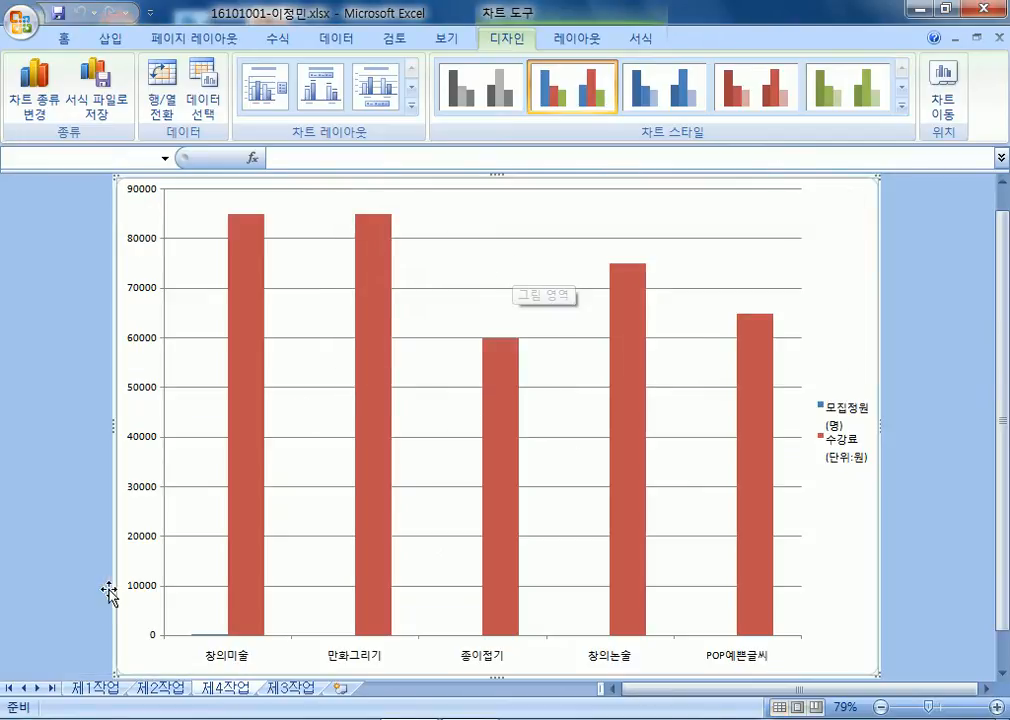
Move 제3작업 before 제4작업, delete the 제4작업 chart sheet, and return to 제1작업.
mouse_move(311, 688)
mouse_down()
mouse_move(210, 688)
mouse_move(258, 688)
mouse_up()
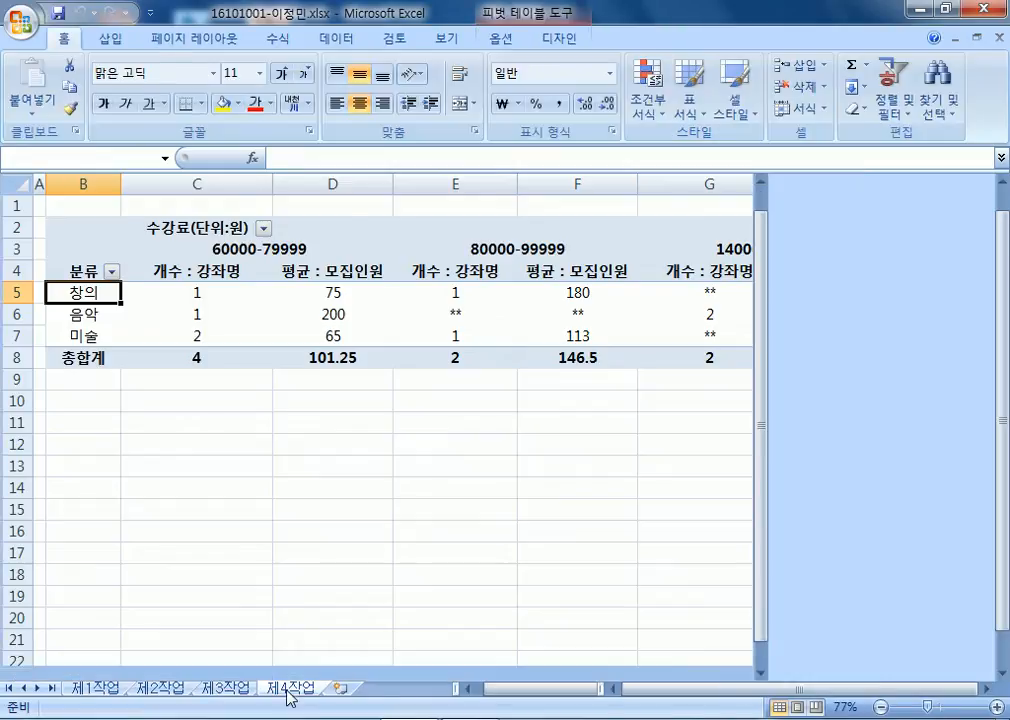
click(289, 688)
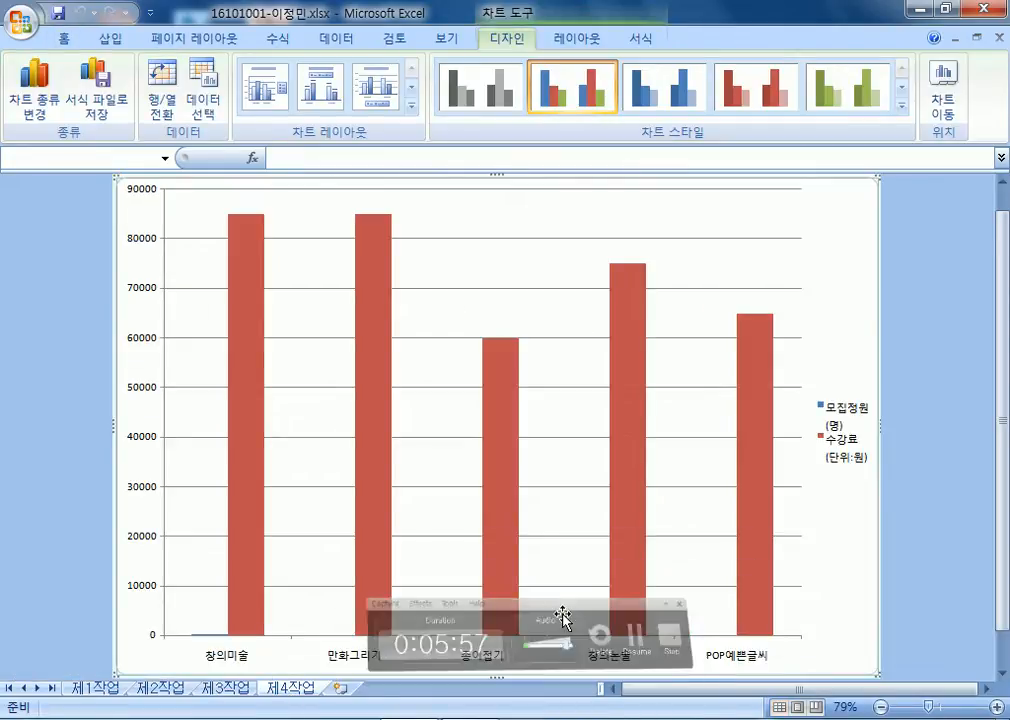
right_click(281, 688)
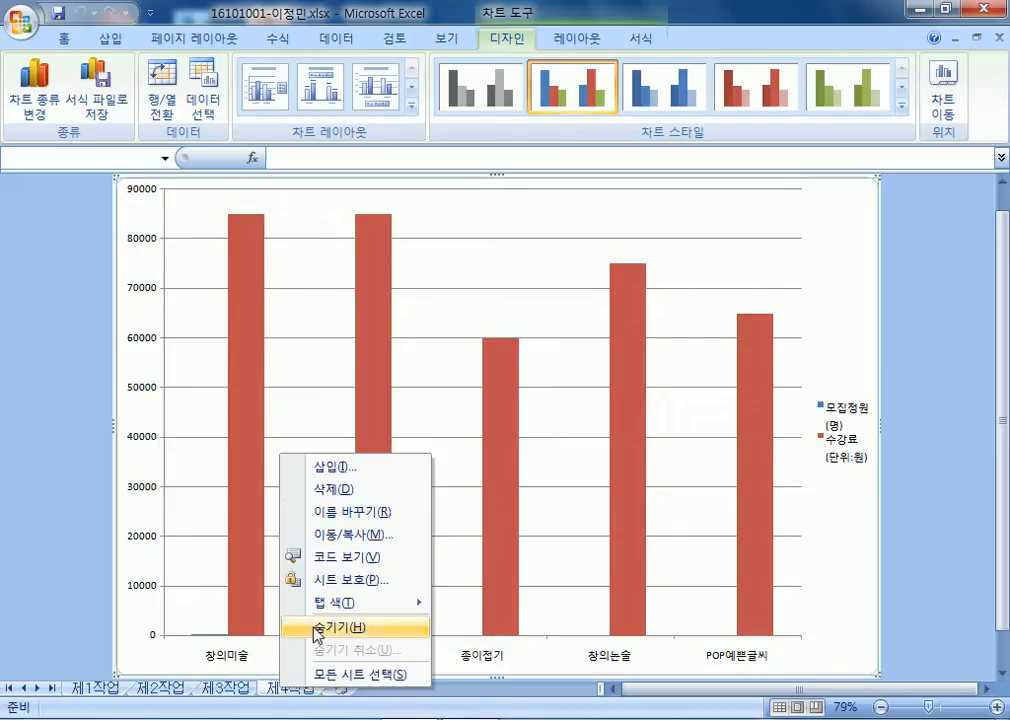
click(343, 489)
click(458, 418)
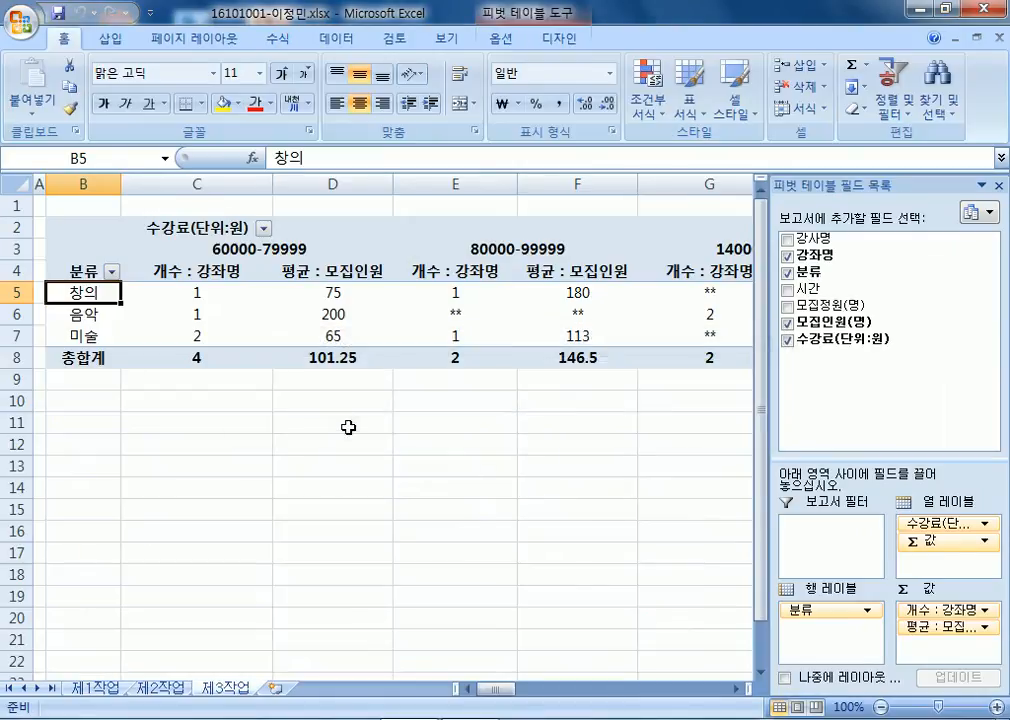
click(100, 688)
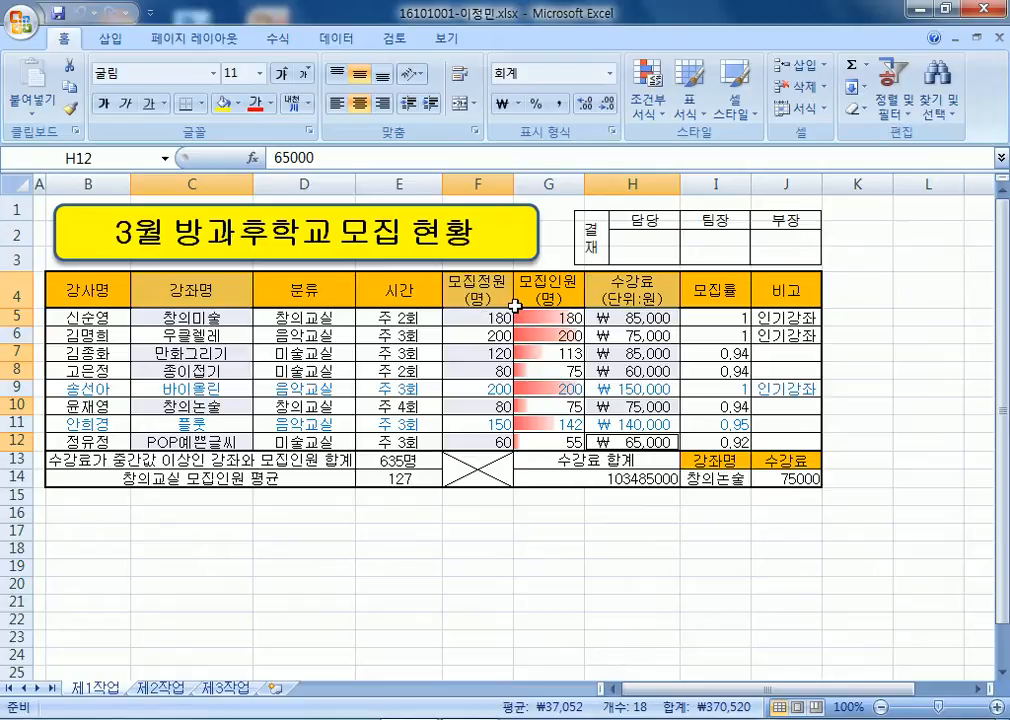
Select the 강좌명 cells for the five courses with their 모집인원 and 수강료 values in G:H.
drag(221, 289, 207, 376)
ctrl+click(203, 405)
ctrl+click(201, 436)
drag(548, 292, 618, 327)
ctrl+drag(543, 354, 638, 375)
ctrl+drag(560, 404, 640, 406)
ctrl+drag(548, 441, 640, 441)
Insert a clustered column chart, then delete it.
click(110, 38)
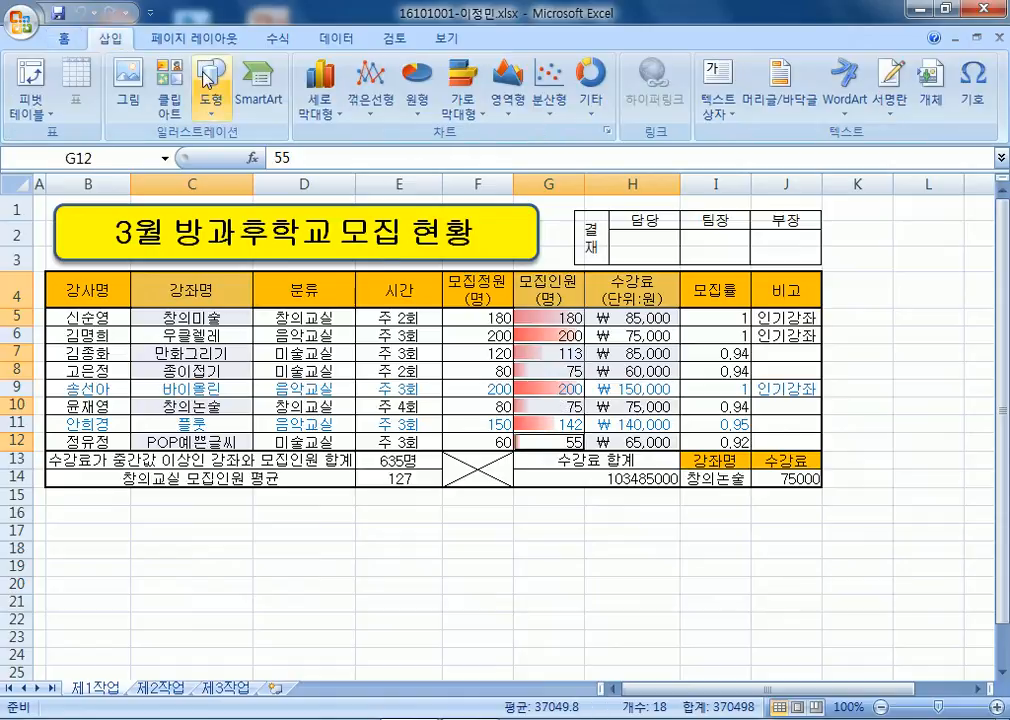
click(319, 88)
click(329, 160)
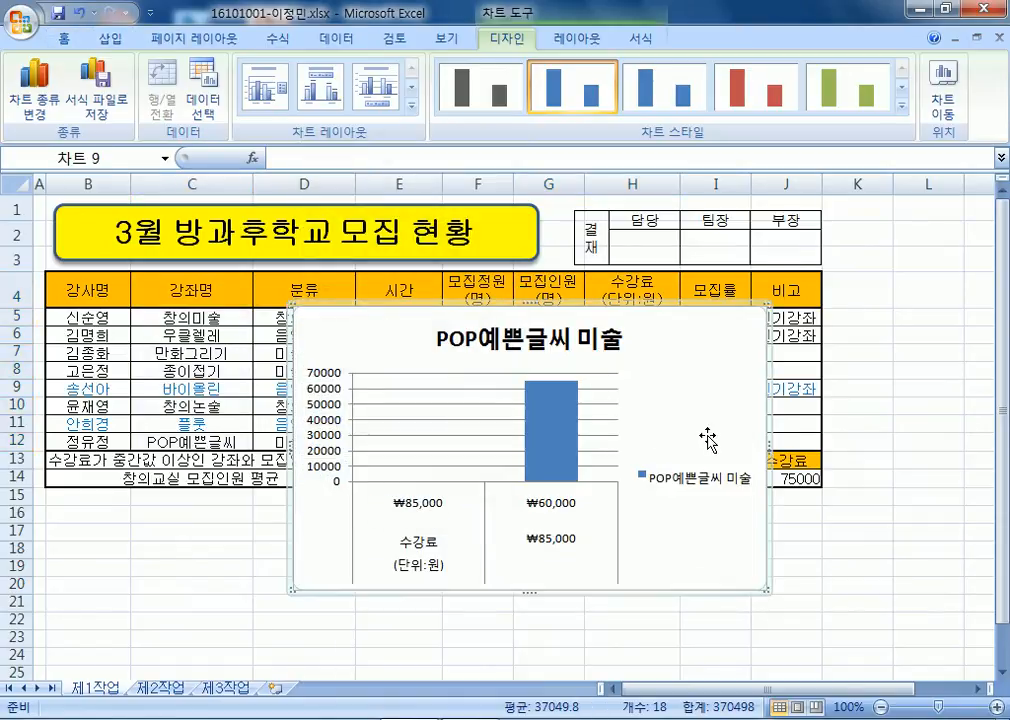
key(Delete)
Reselect C4:C5, G4:H5, C7:C8, G7:H8, C10, G10:H10, C12 and G12:H12.
drag(198, 287, 200, 318)
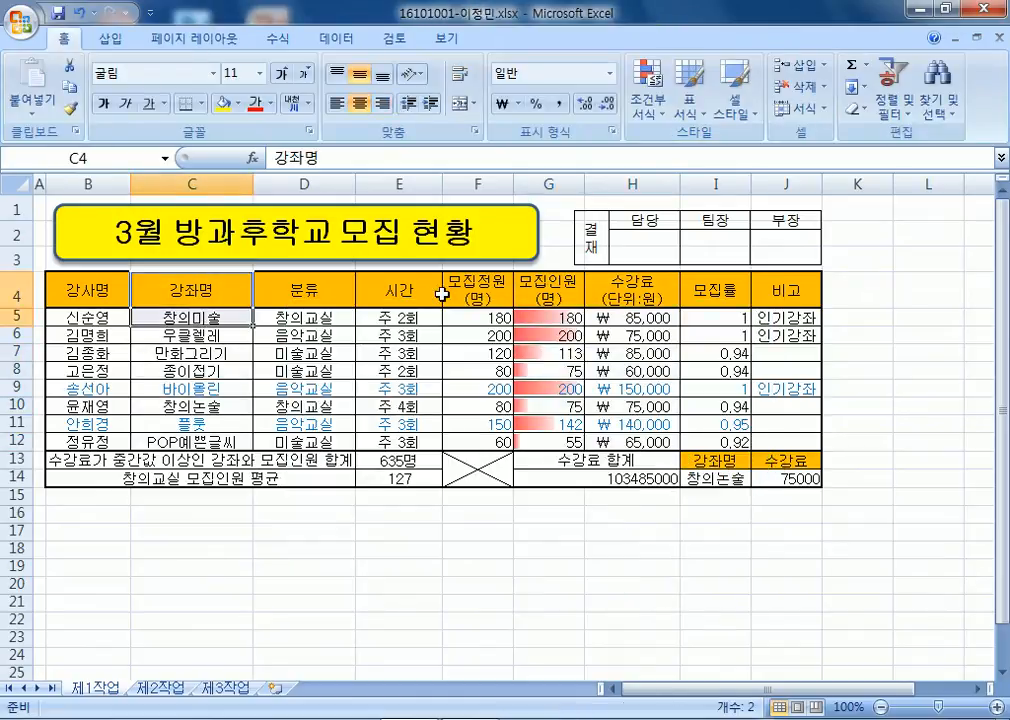
drag(525, 287, 640, 318)
drag(230, 353, 216, 376)
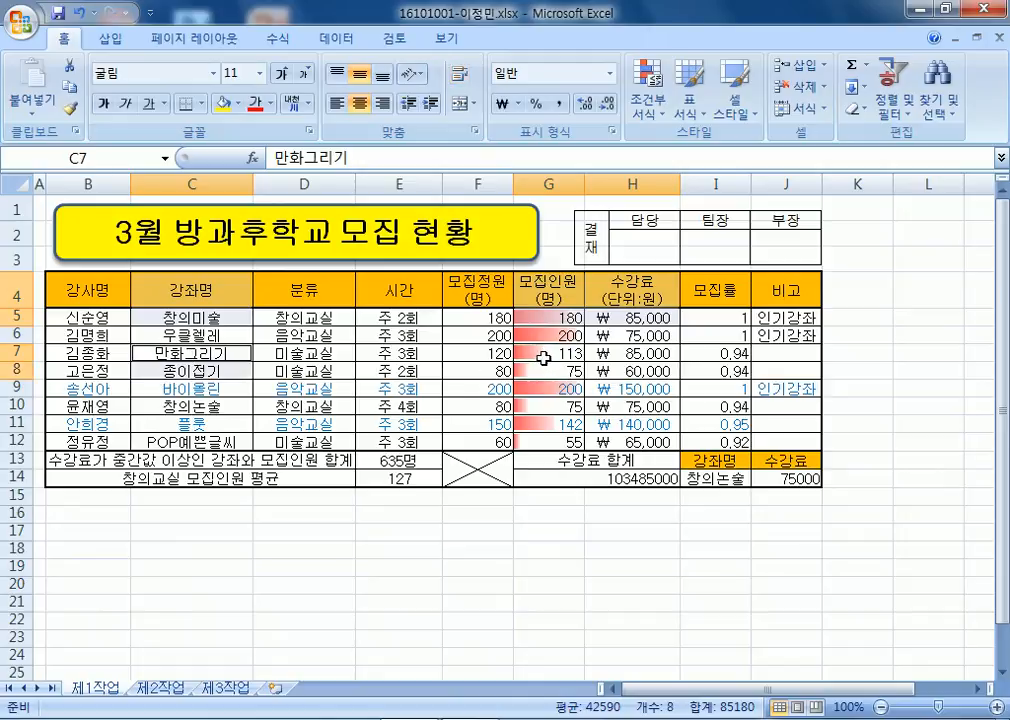
drag(545, 356, 637, 369)
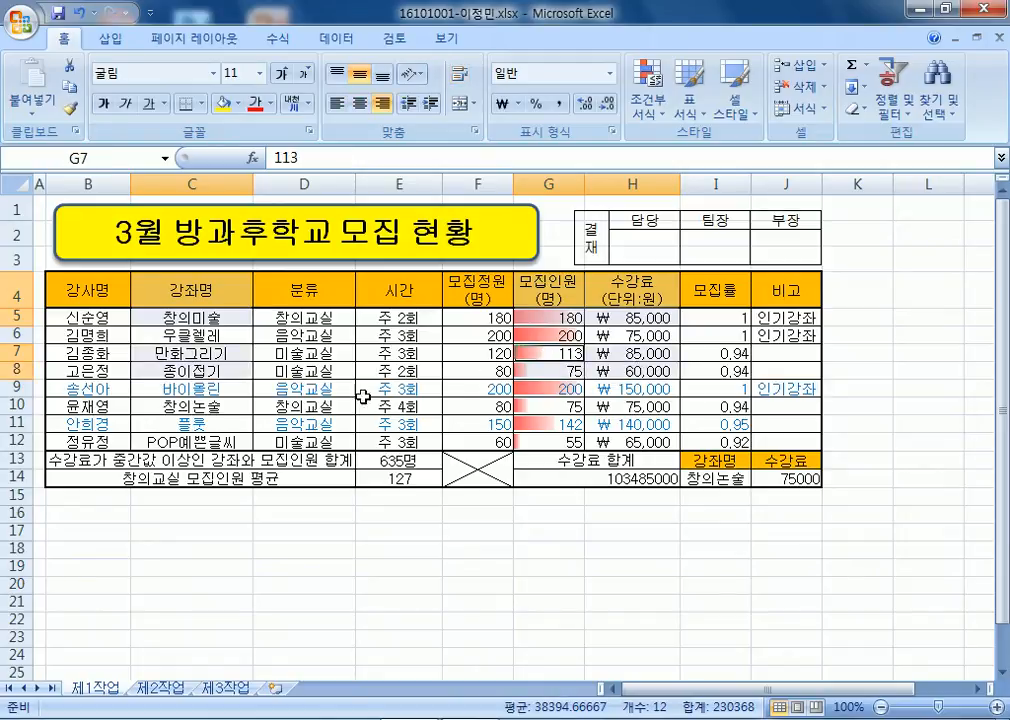
ctrl+click(192, 407)
drag(529, 407, 597, 405)
ctrl+click(150, 442)
drag(534, 447, 620, 443)
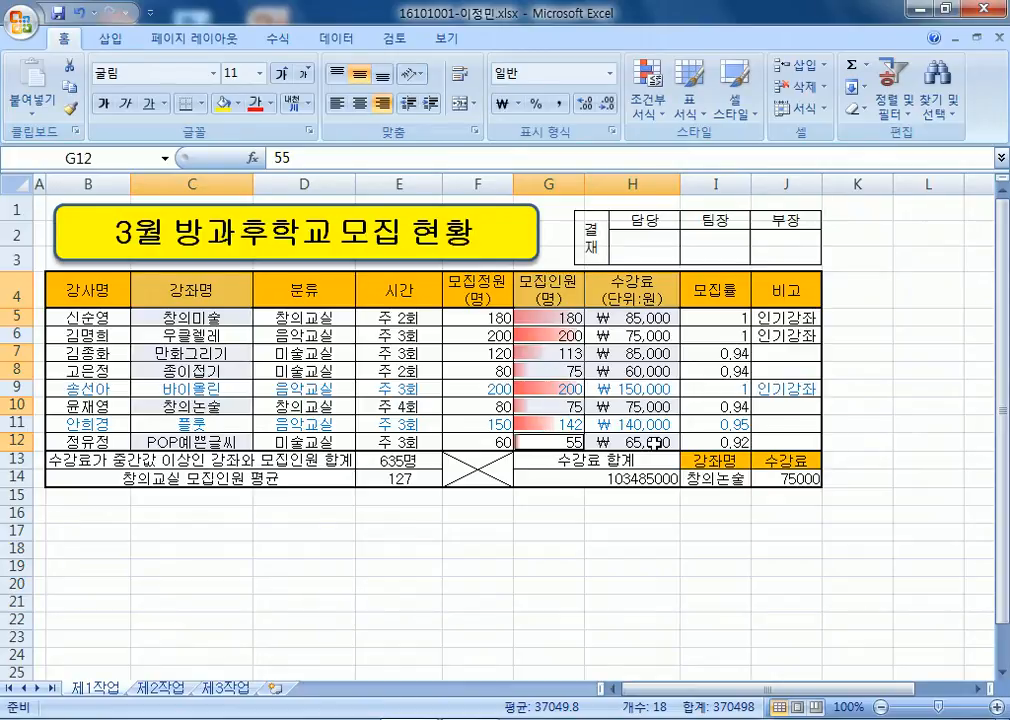
click(110, 39)
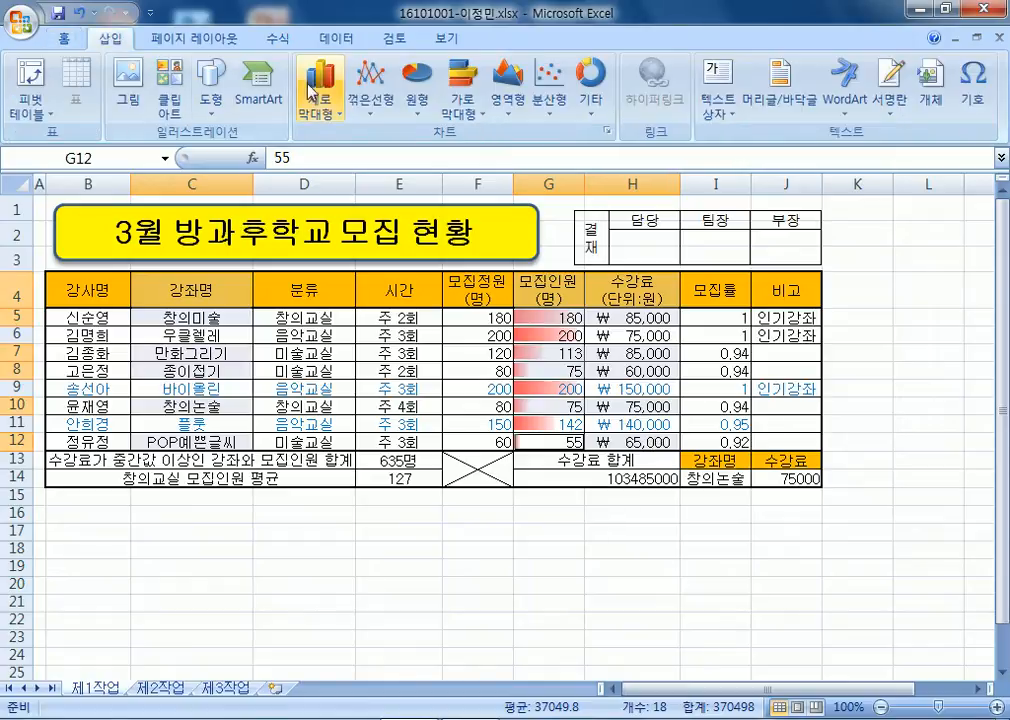
Insert a clustered column chart and set it to move to a new sheet.
click(322, 88)
click(325, 171)
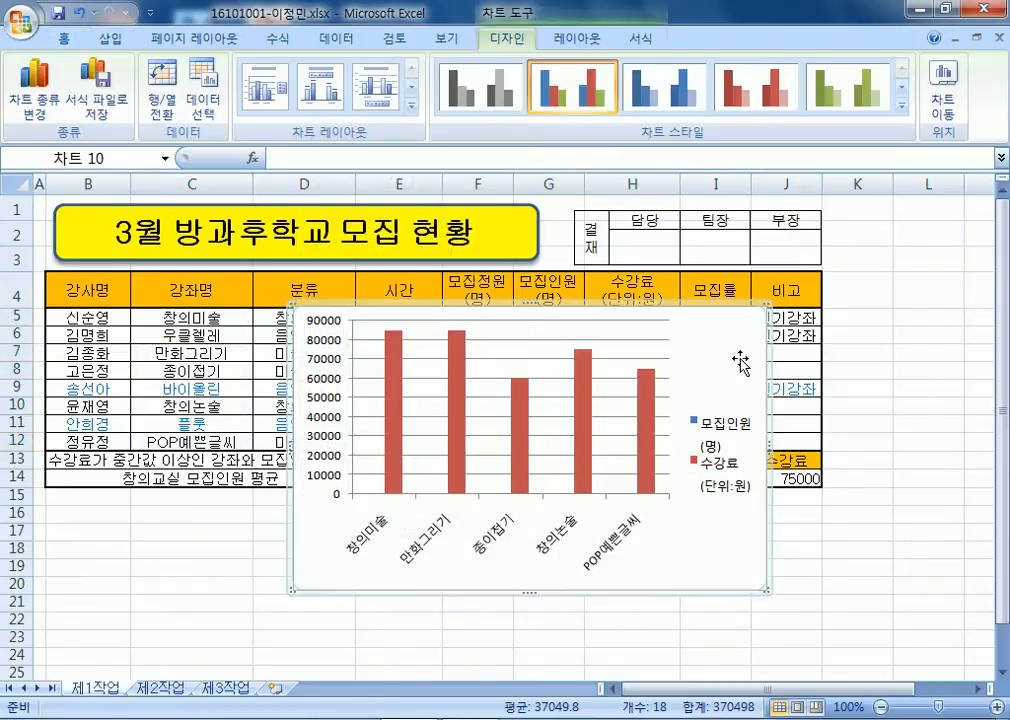
right_click(745, 360)
click(795, 538)
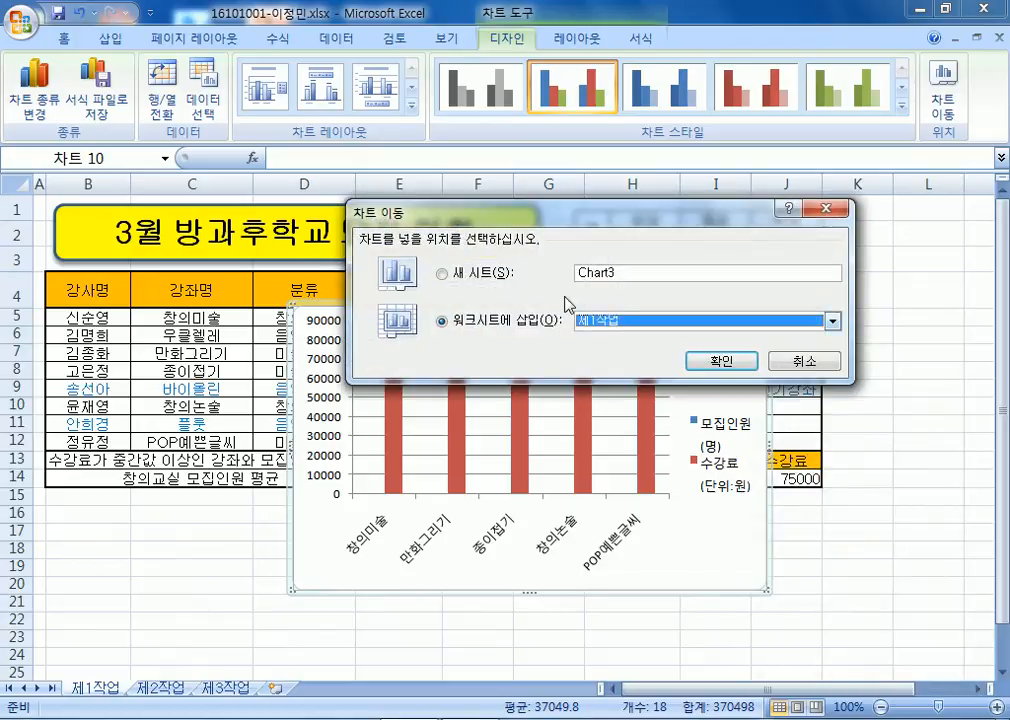
click(478, 273)
Name the new chart sheet 제4작업 and place its tab after 제3작업.
text(차3작ㅇㅂ)
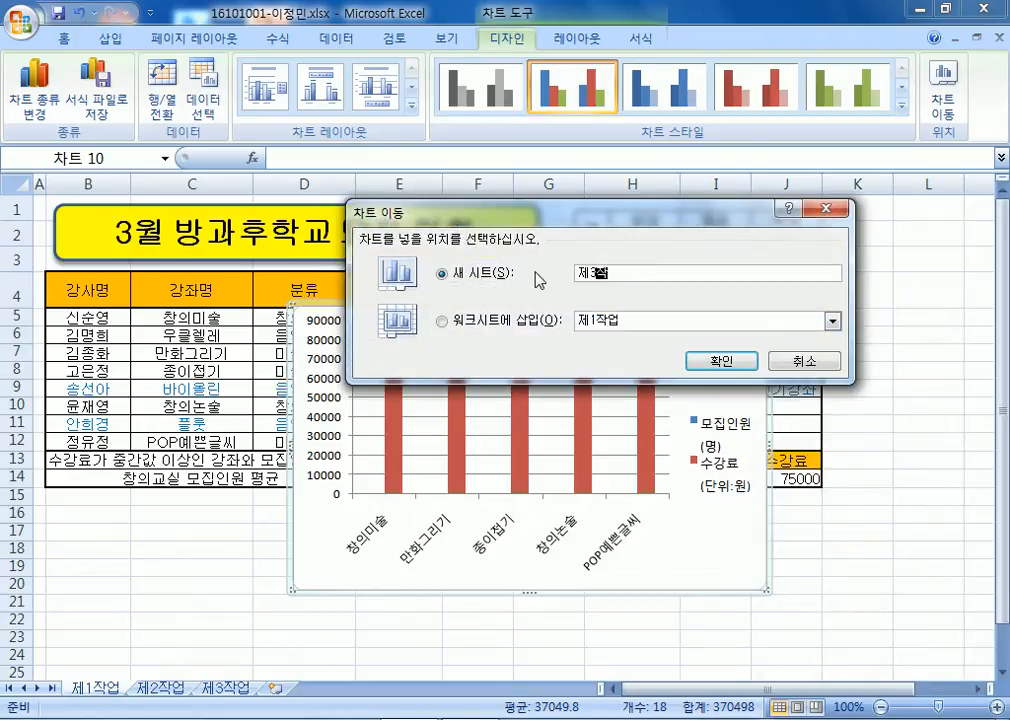
key(BackSpace)
key(BackSpace)
text(업)
key(Return)
key(Escape)
drag(597, 272, 589, 272)
text(4)
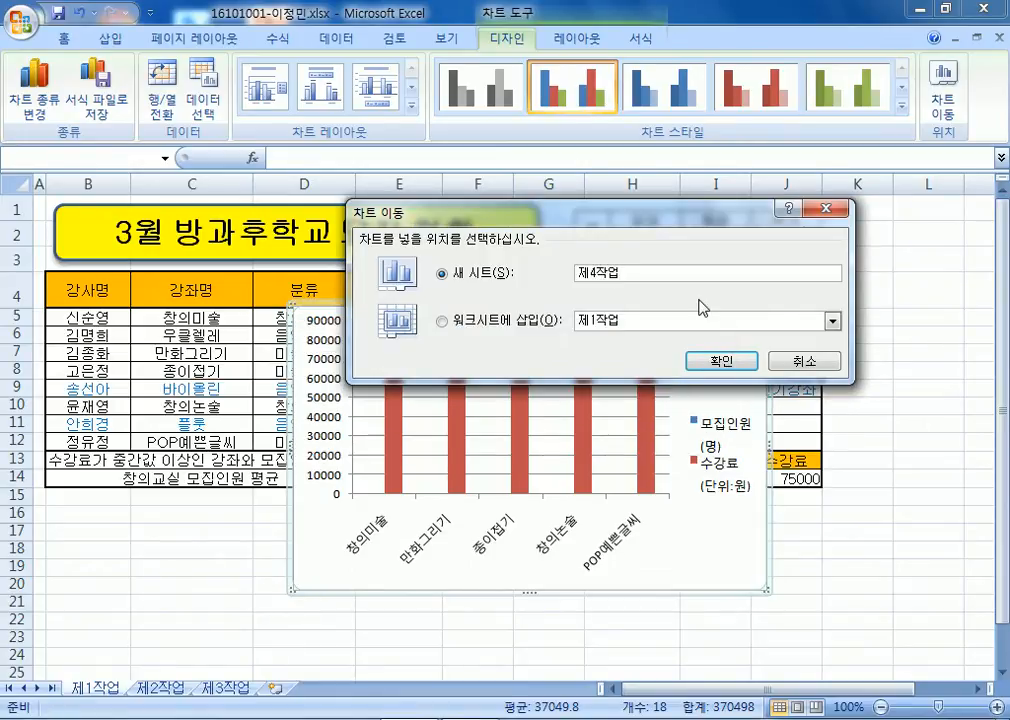
key(Return)
drag(296, 678, 316, 694)
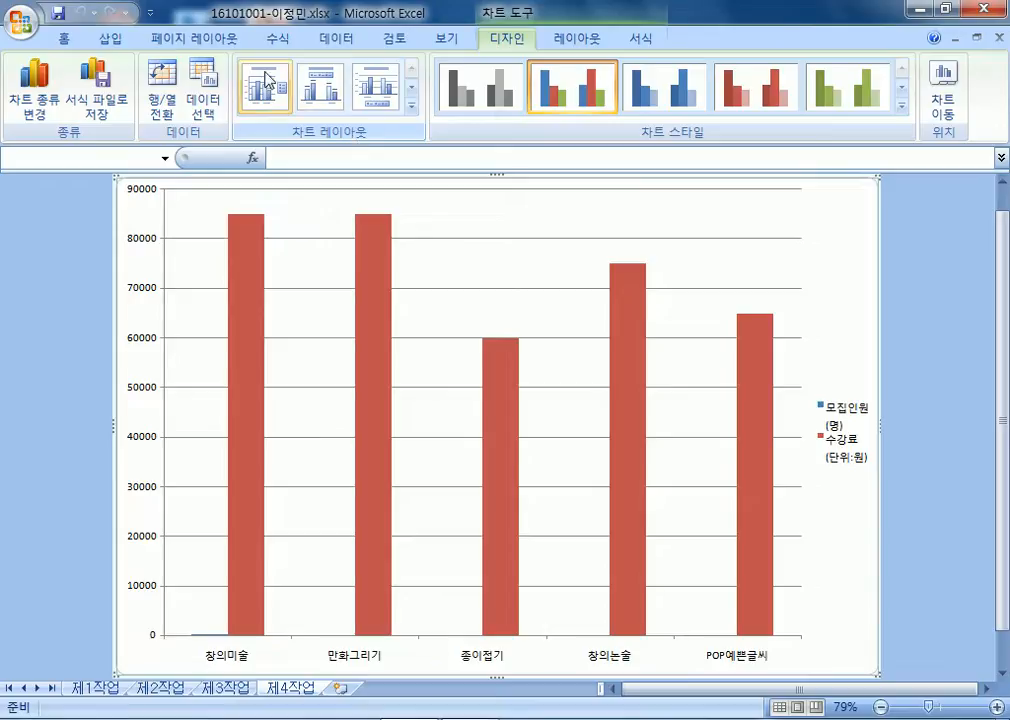
Apply chart layout 3 to the 제4작업 chart for a title placeholder and bottom legend.
click(381, 94)
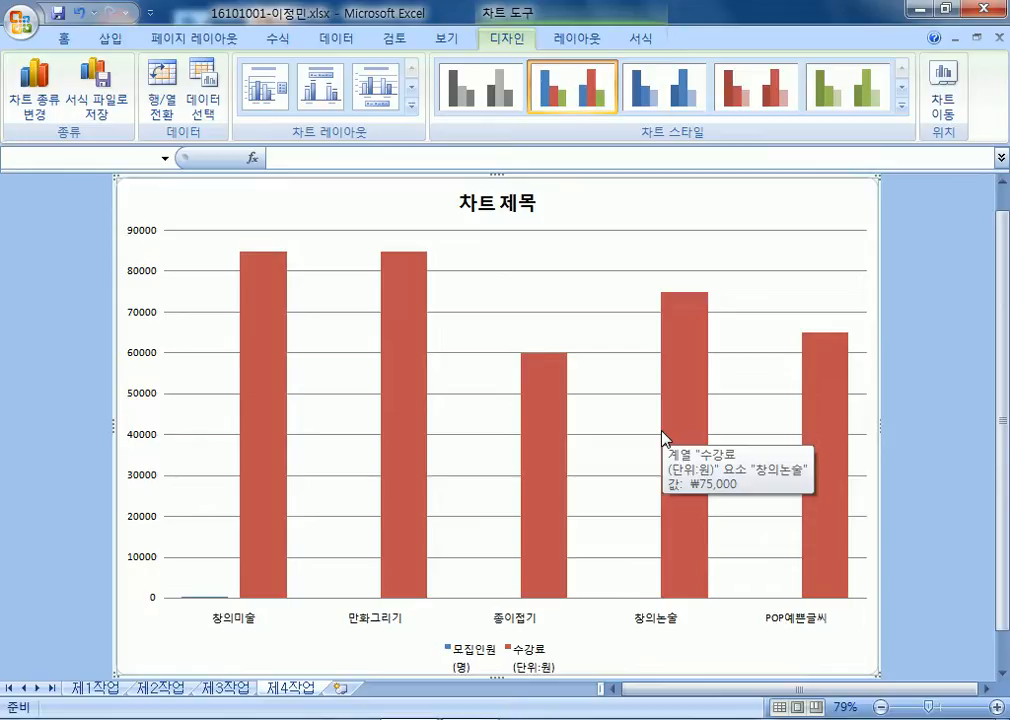
click(902, 104)
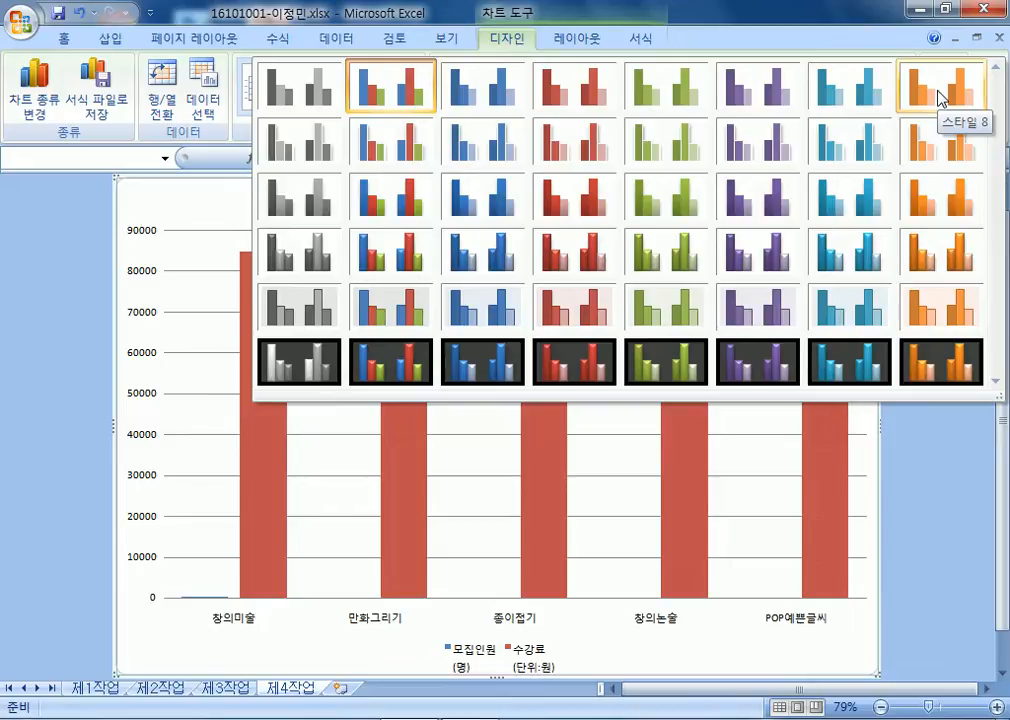
Apply chart style 8 so the 모집인원 and 수강료 bars turn orange.
click(940, 97)
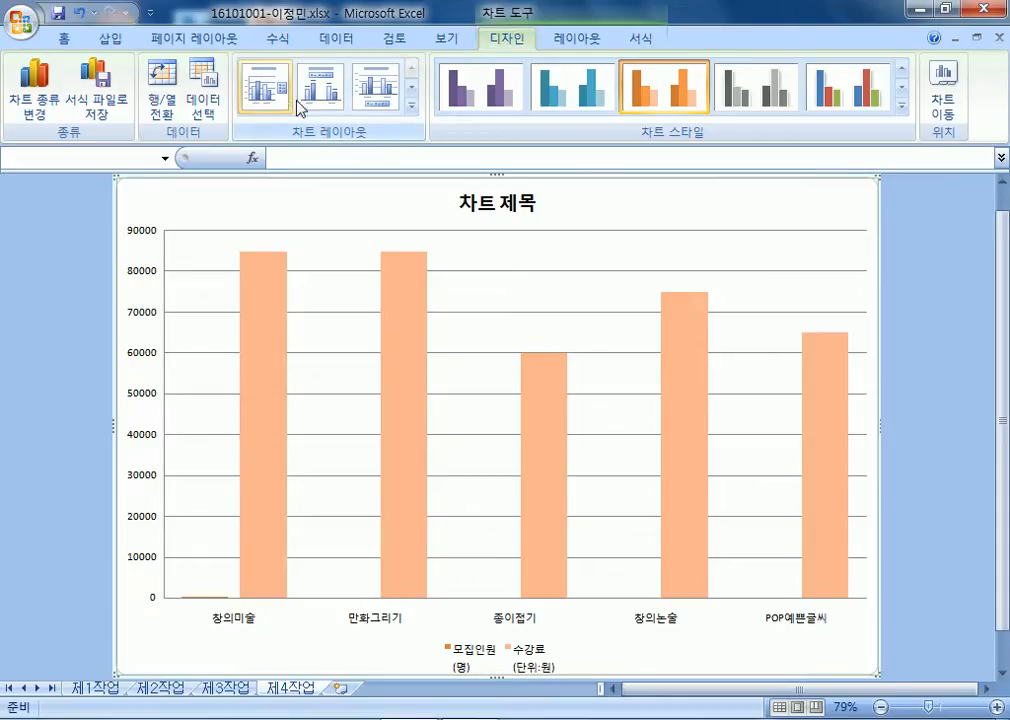
click(901, 104)
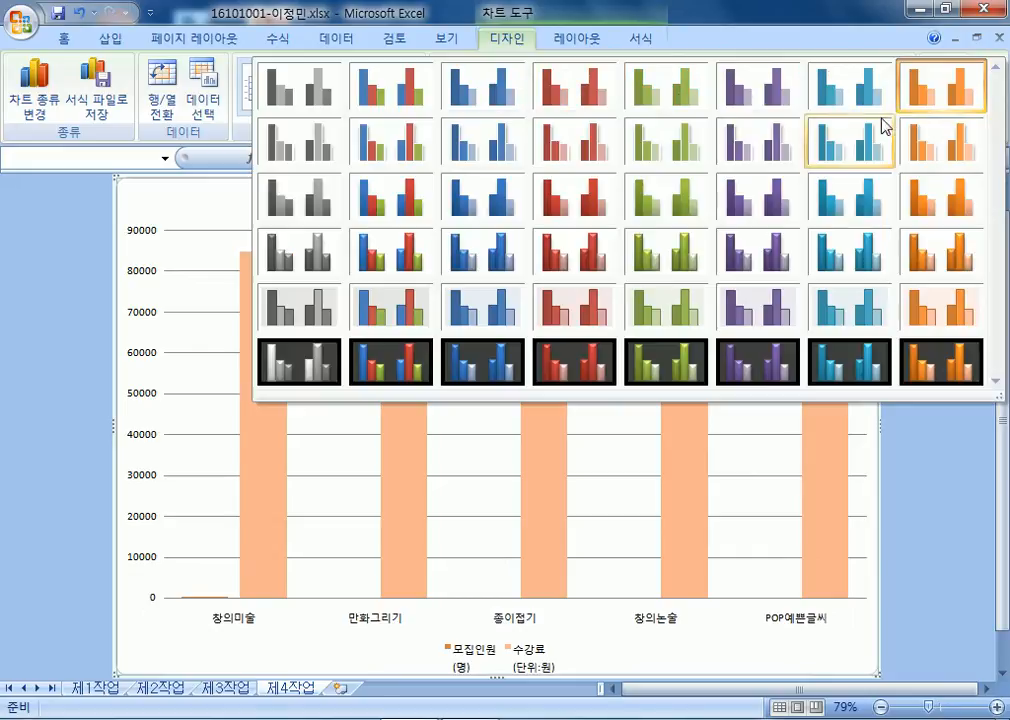
click(936, 105)
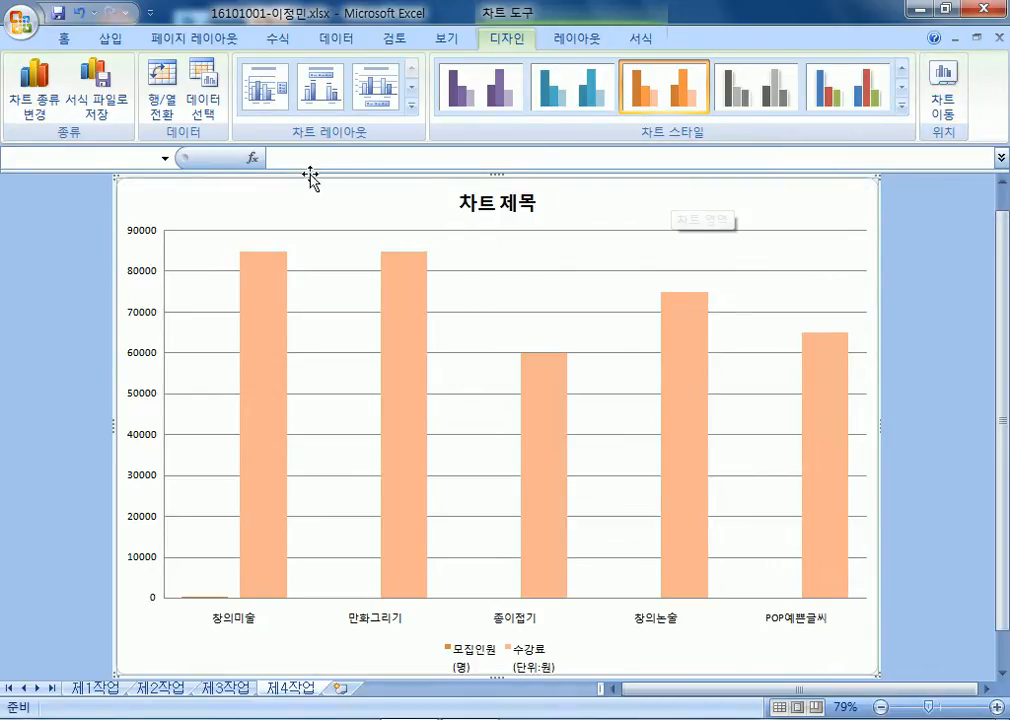
Select the whole chart area and set all its text to the 굴림 font.
click(474, 207)
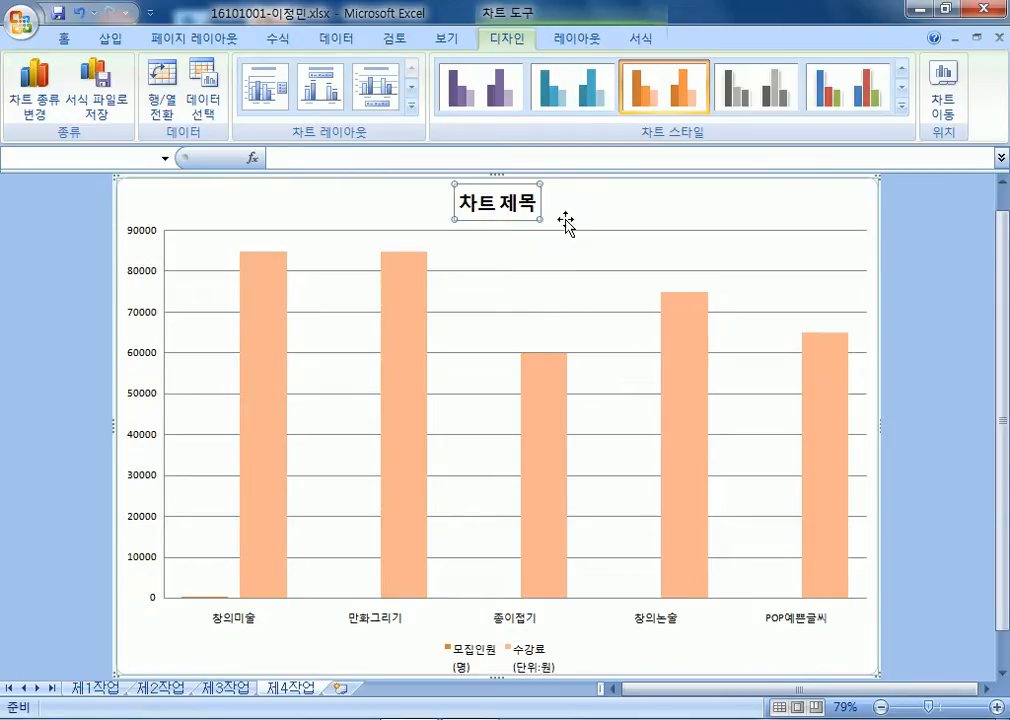
click(63, 39)
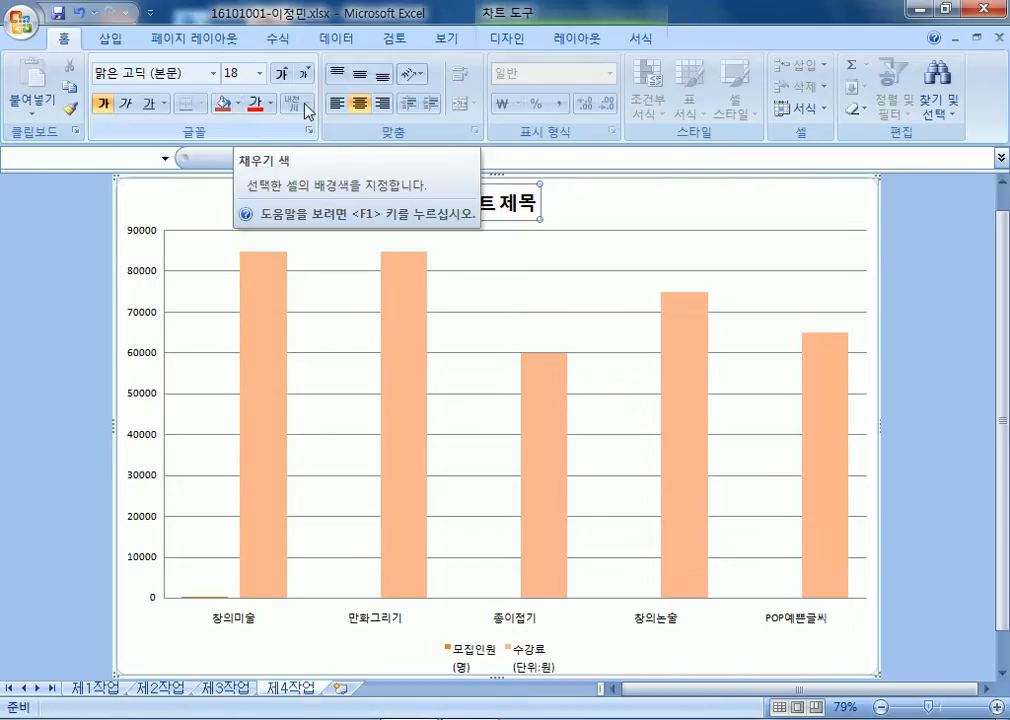
click(752, 206)
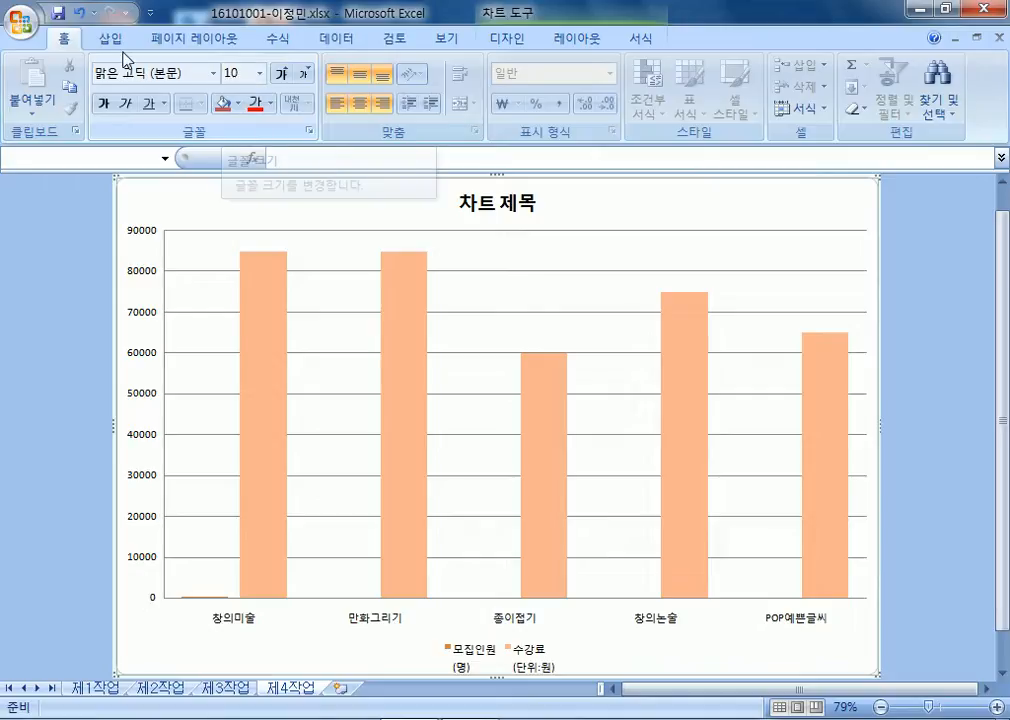
click(213, 73)
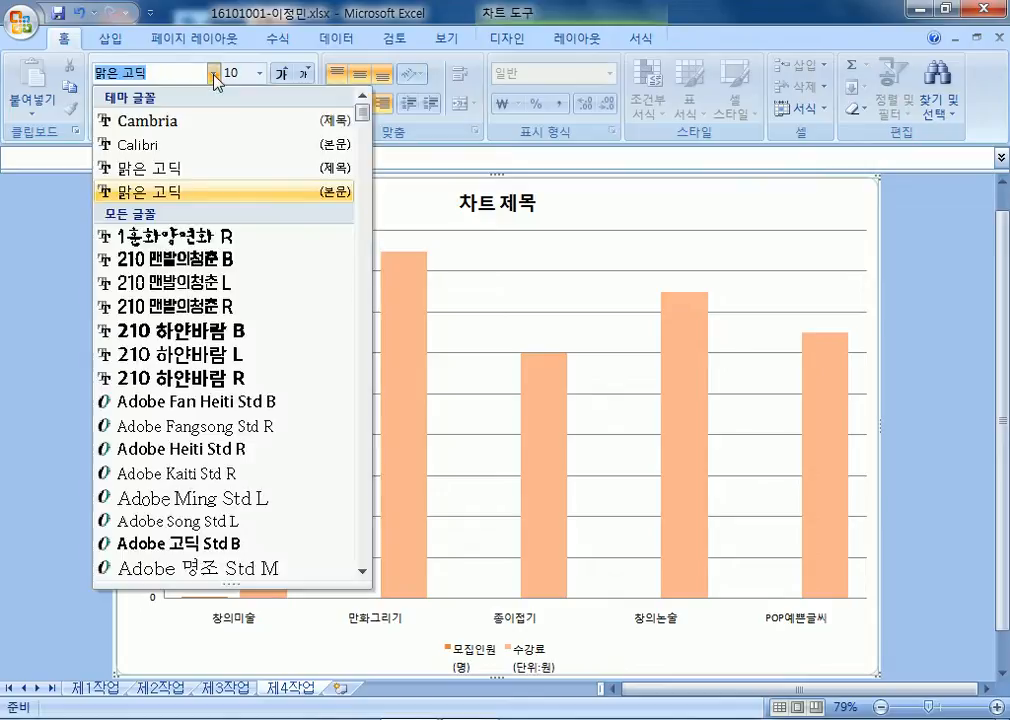
scroll(283, 366, down, 20)
scroll(283, 366, down, 20)
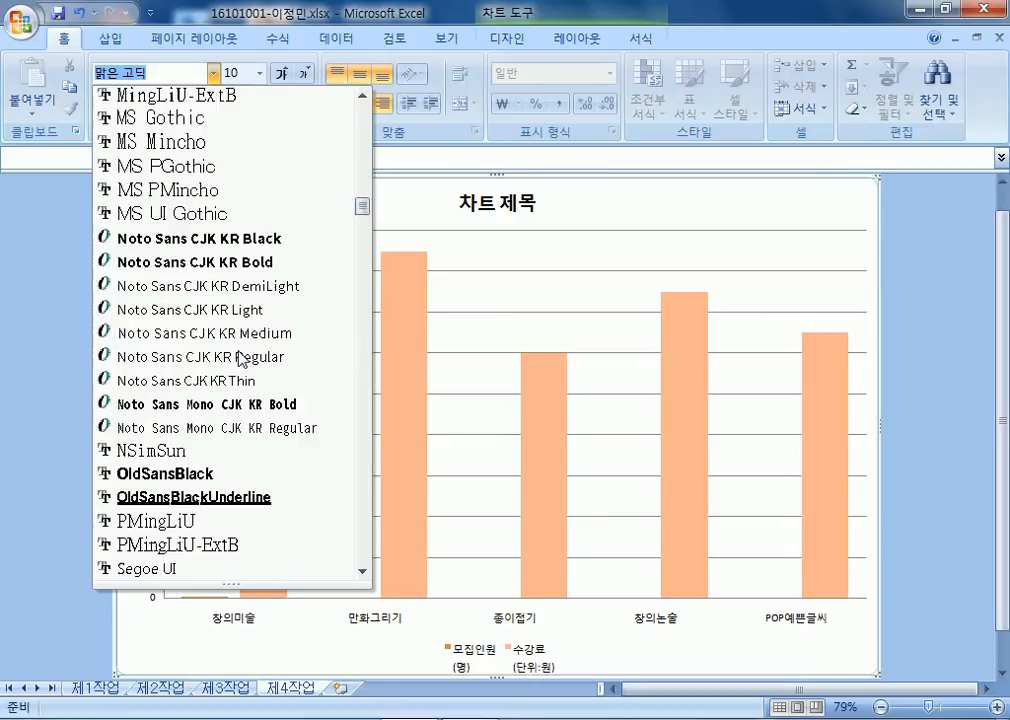
scroll(240, 358, down, 12)
scroll(167, 254, up, 3)
scroll(167, 254, up, 3)
click(130, 383)
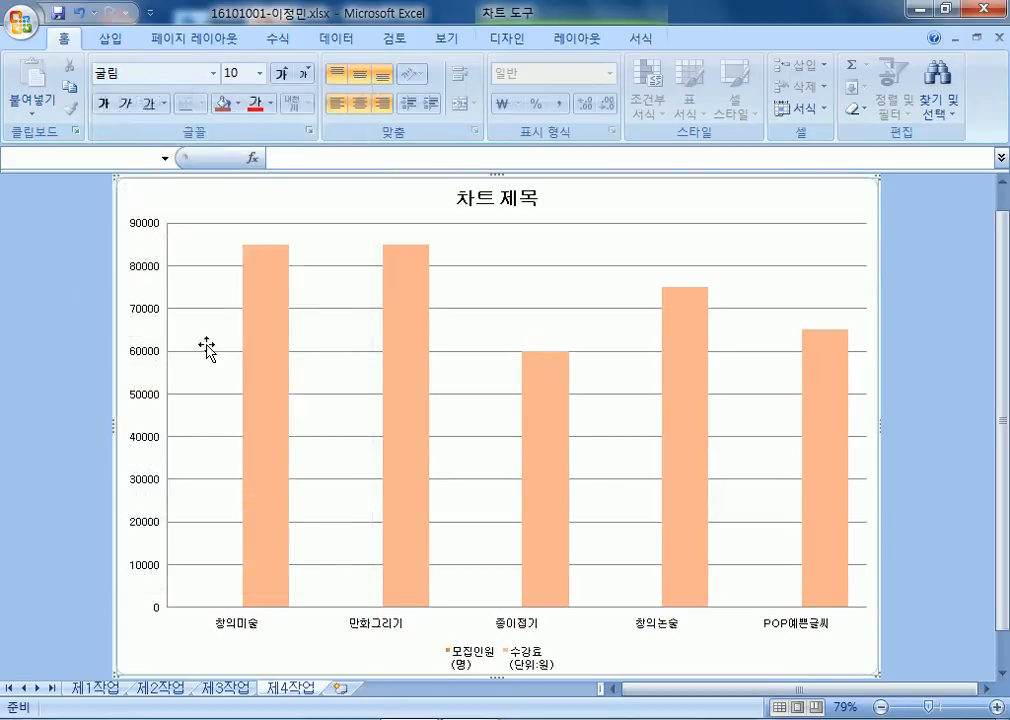
Grow the chart's text to 11 points, browse the Chart Tools tabs, and reselect the chart area.
click(284, 74)
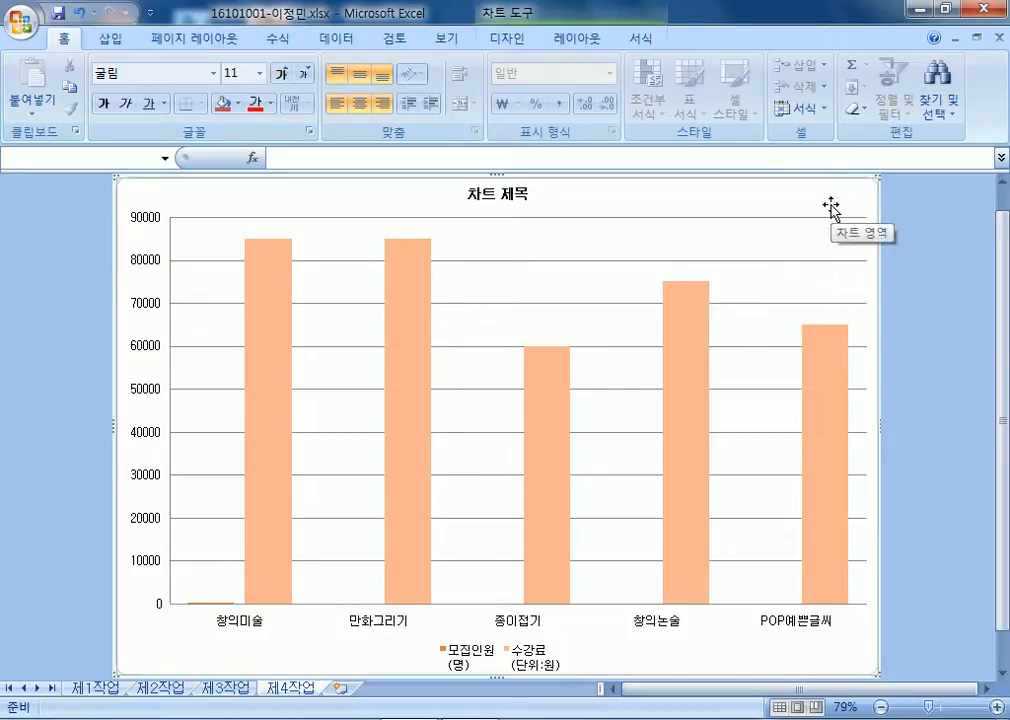
click(637, 45)
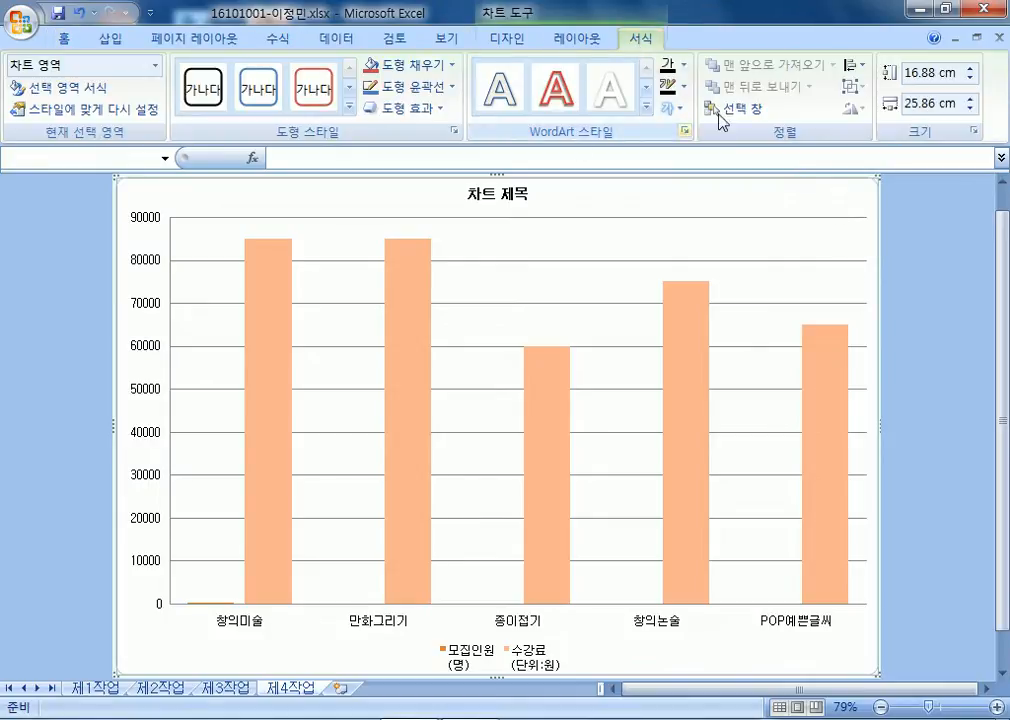
click(507, 42)
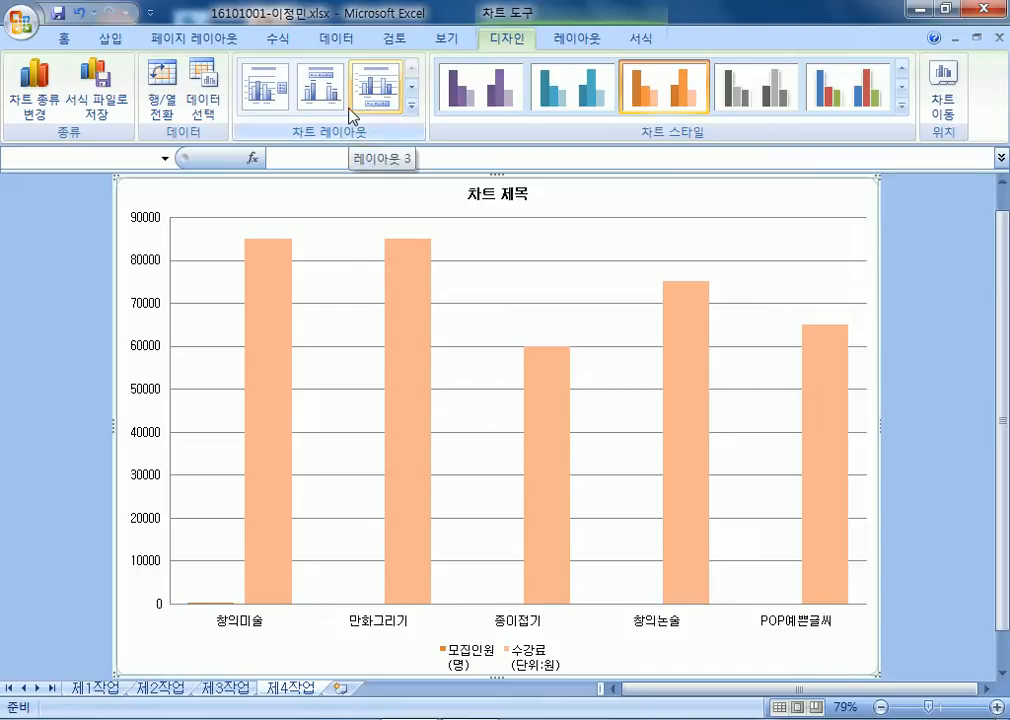
click(580, 41)
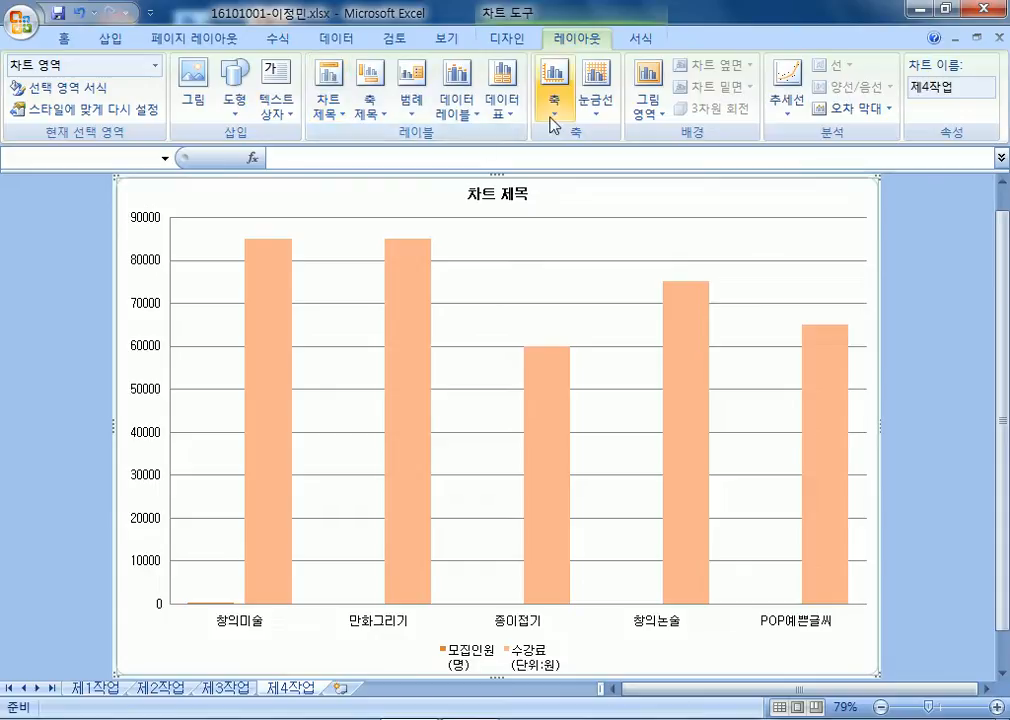
click(637, 47)
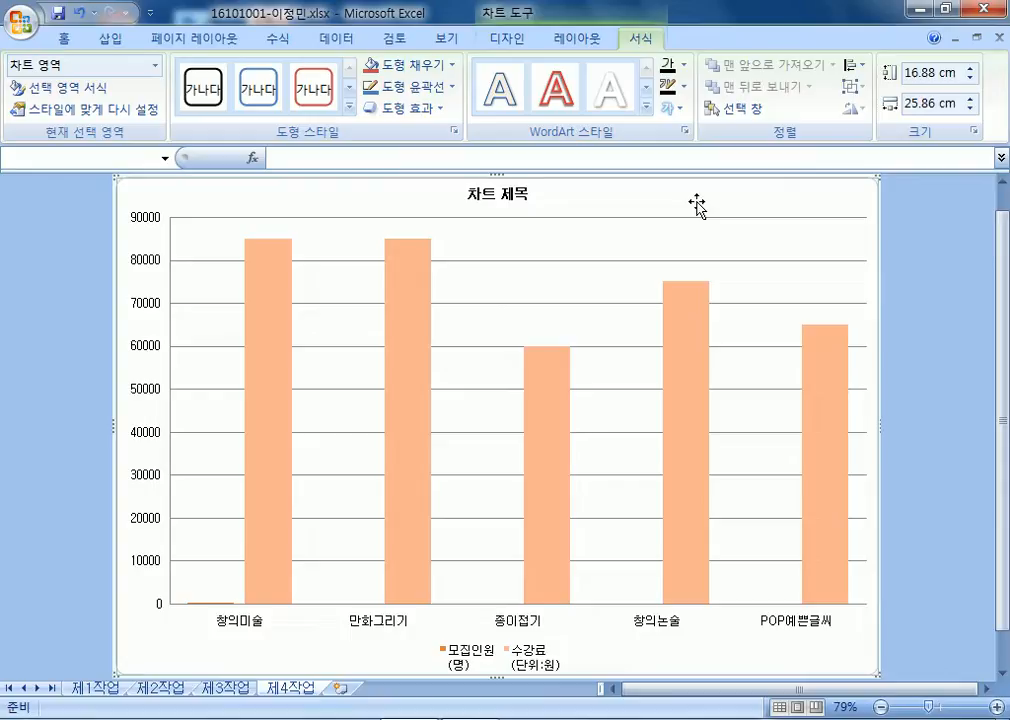
click(908, 237)
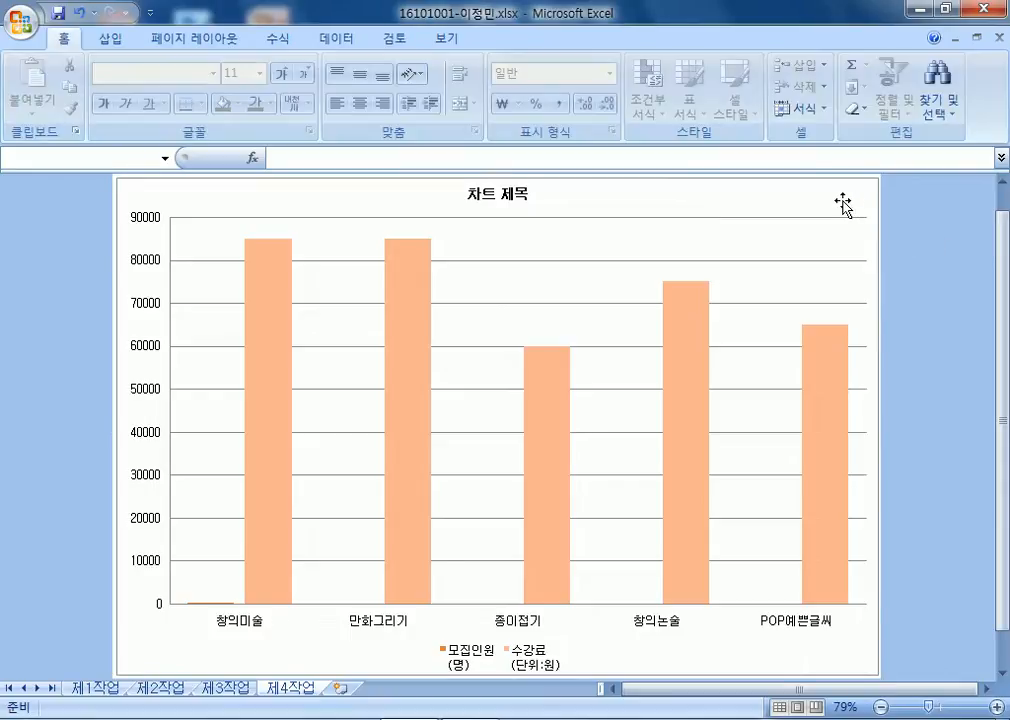
click(841, 204)
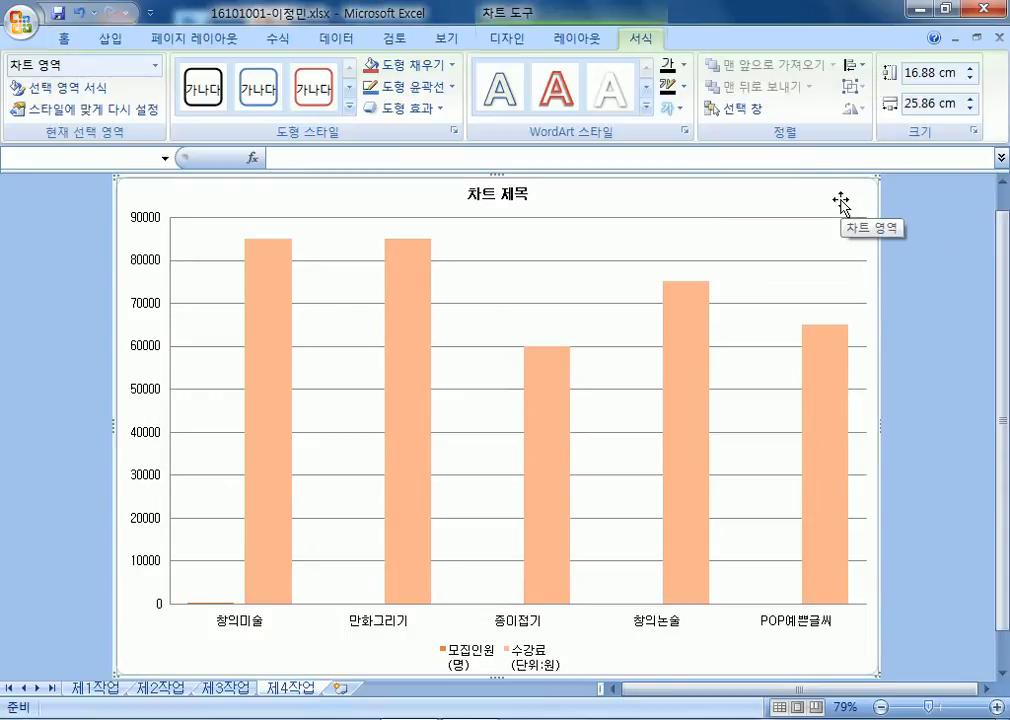
Inspect the title, plot area, 수강료 series and gridlines in the format window, then close it.
double_click(841, 204)
drag(472, 93, 525, 92)
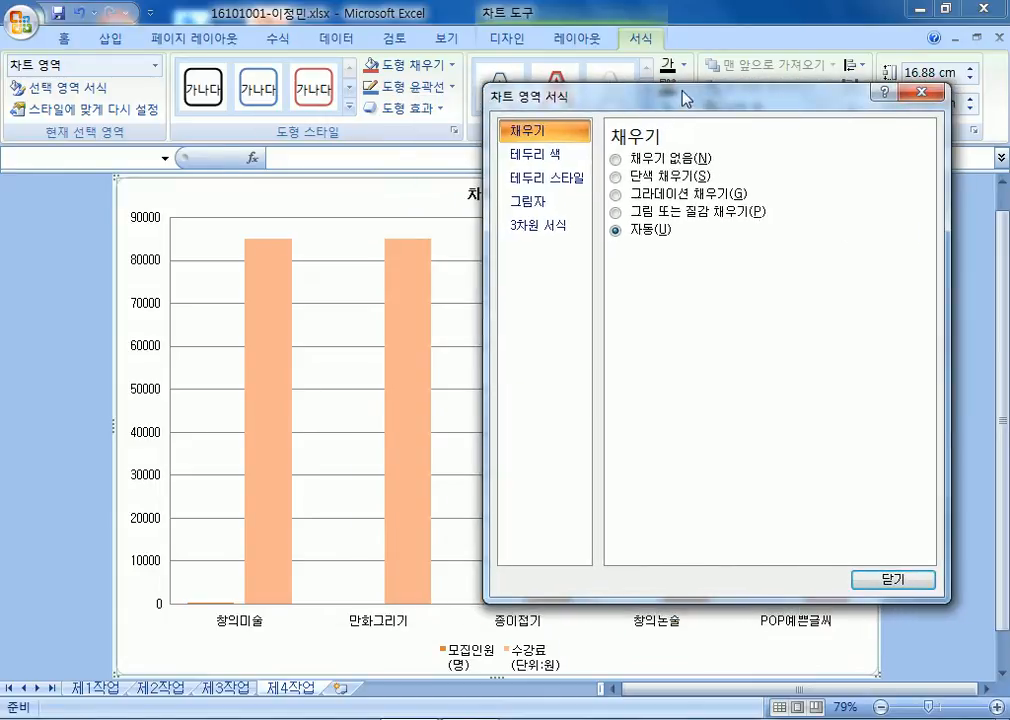
drag(687, 97, 807, 110)
click(509, 197)
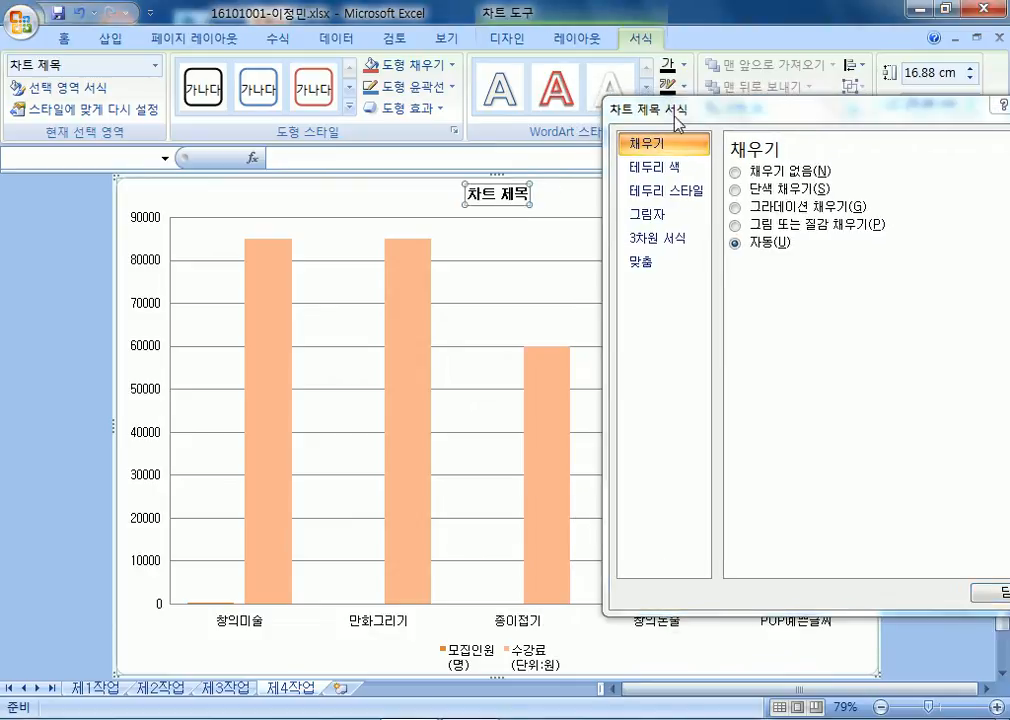
click(499, 243)
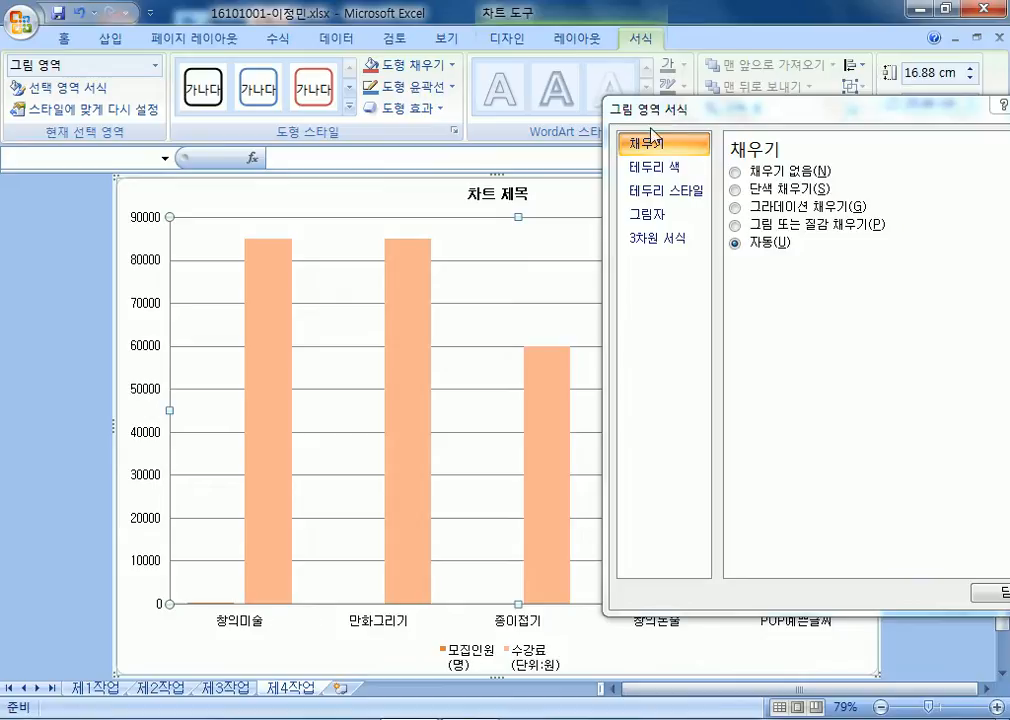
click(418, 291)
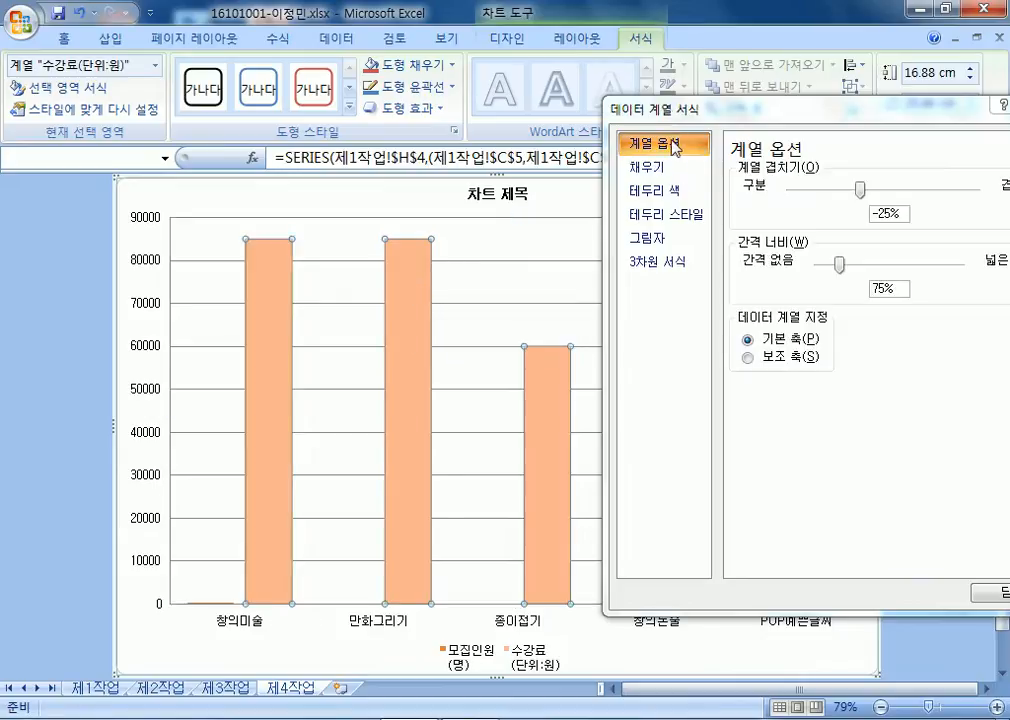
click(196, 268)
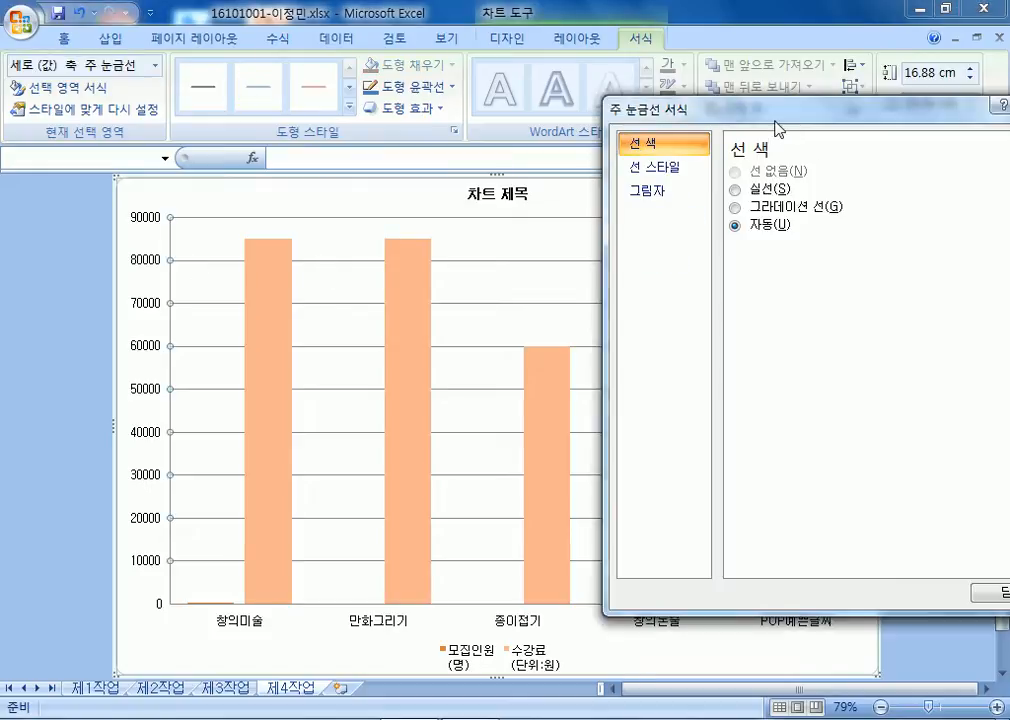
drag(688, 108, 400, 115)
click(718, 598)
Reopen Format Chart Area and place it beside the chart.
click(783, 202)
double_click(786, 208)
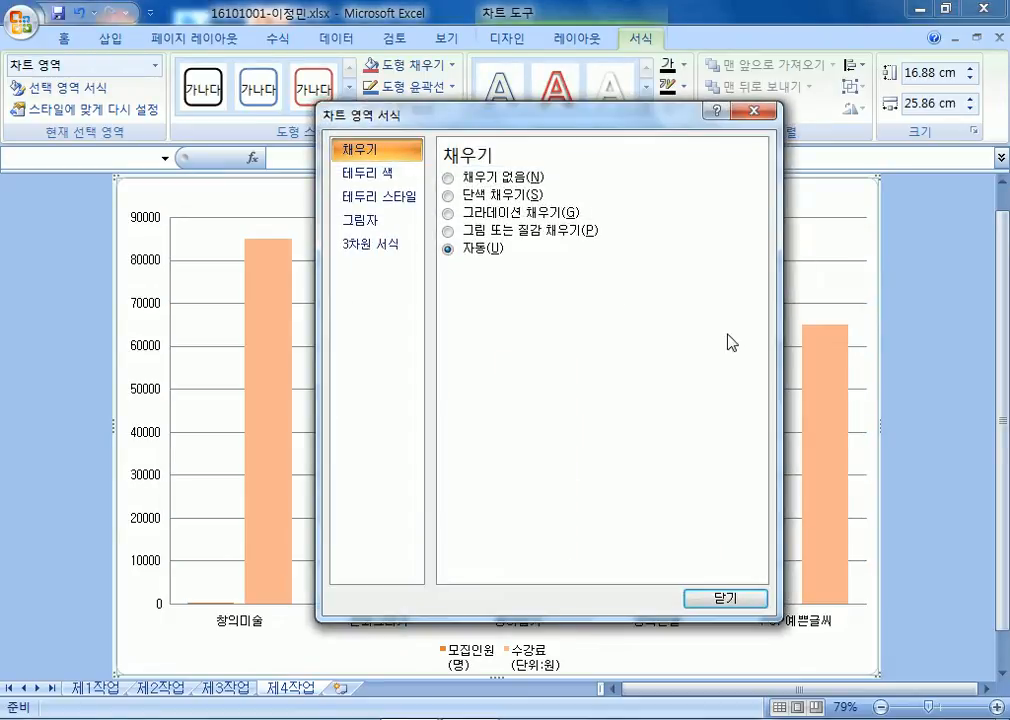
drag(420, 125, 728, 187)
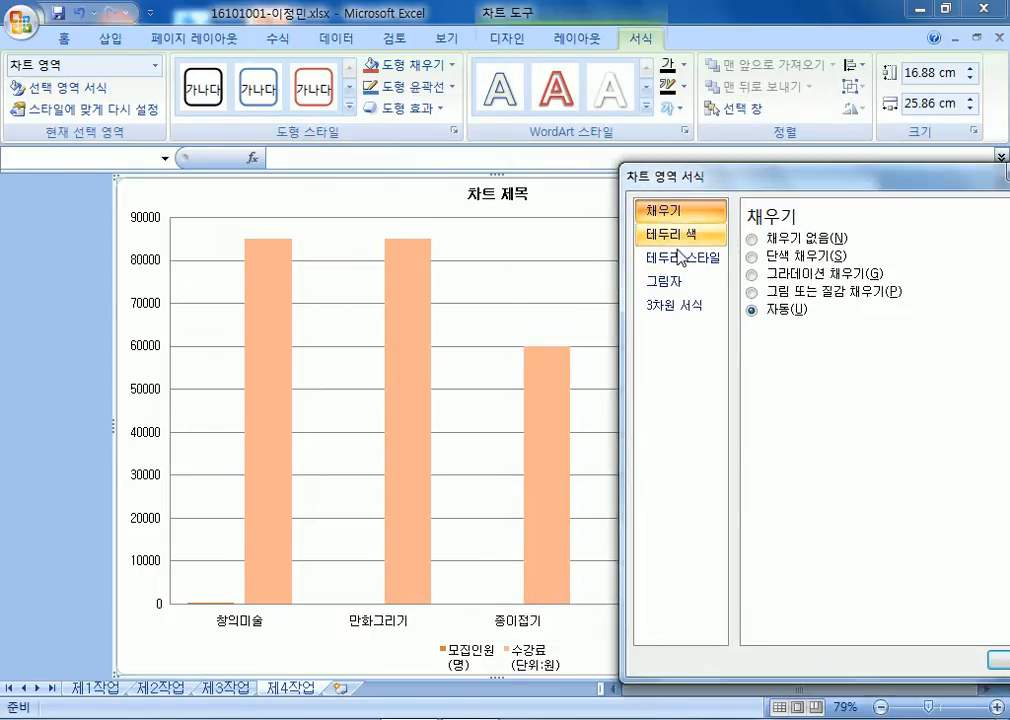
Try a picture or texture fill for the chart area and browse the texture gallery.
click(751, 292)
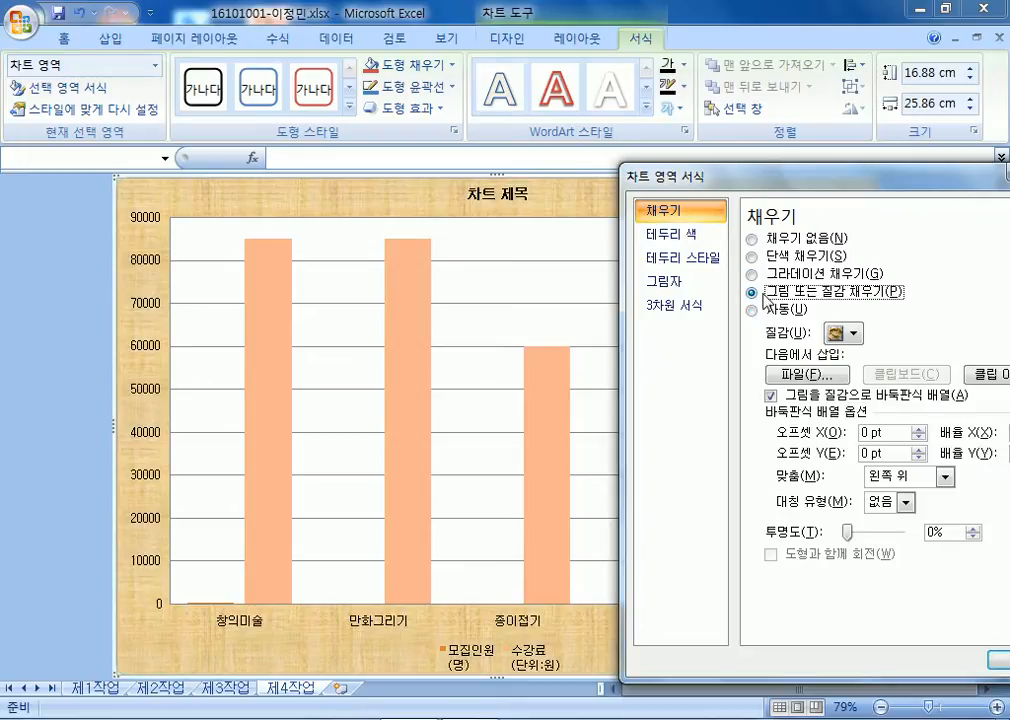
click(452, 64)
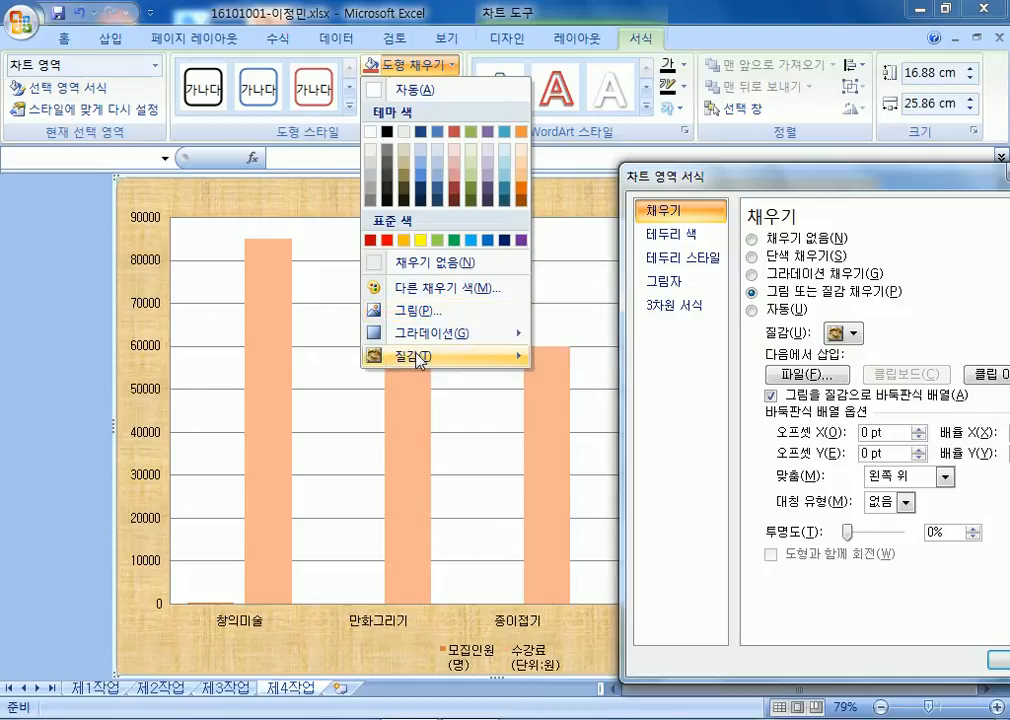
mouse_move(418, 360)
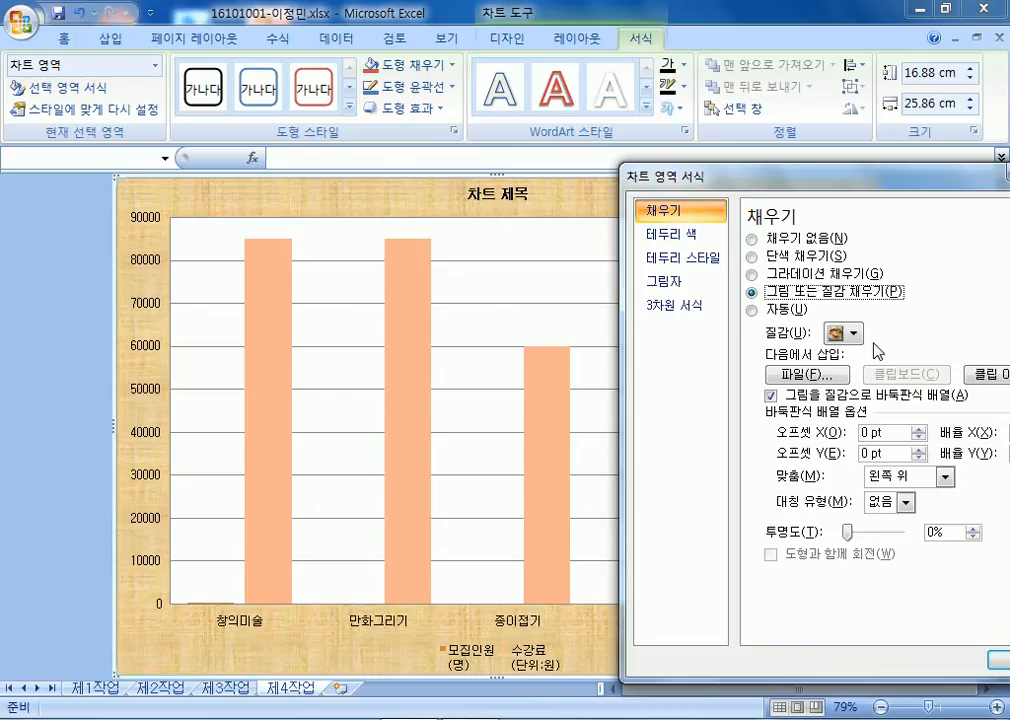
click(855, 335)
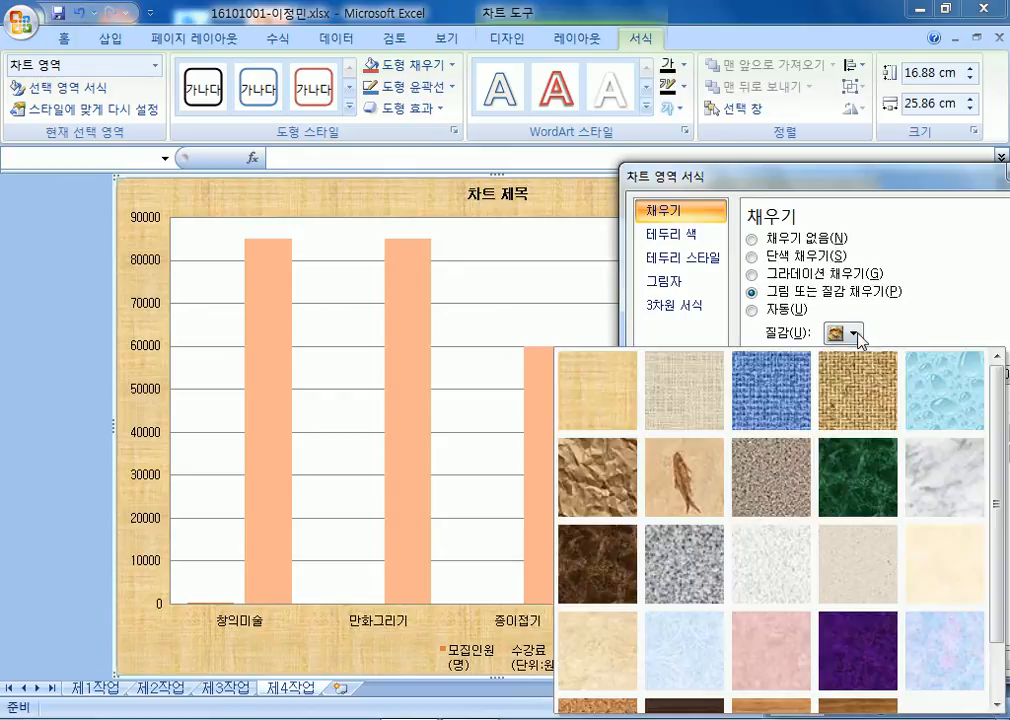
drag(880, 178, 678, 130)
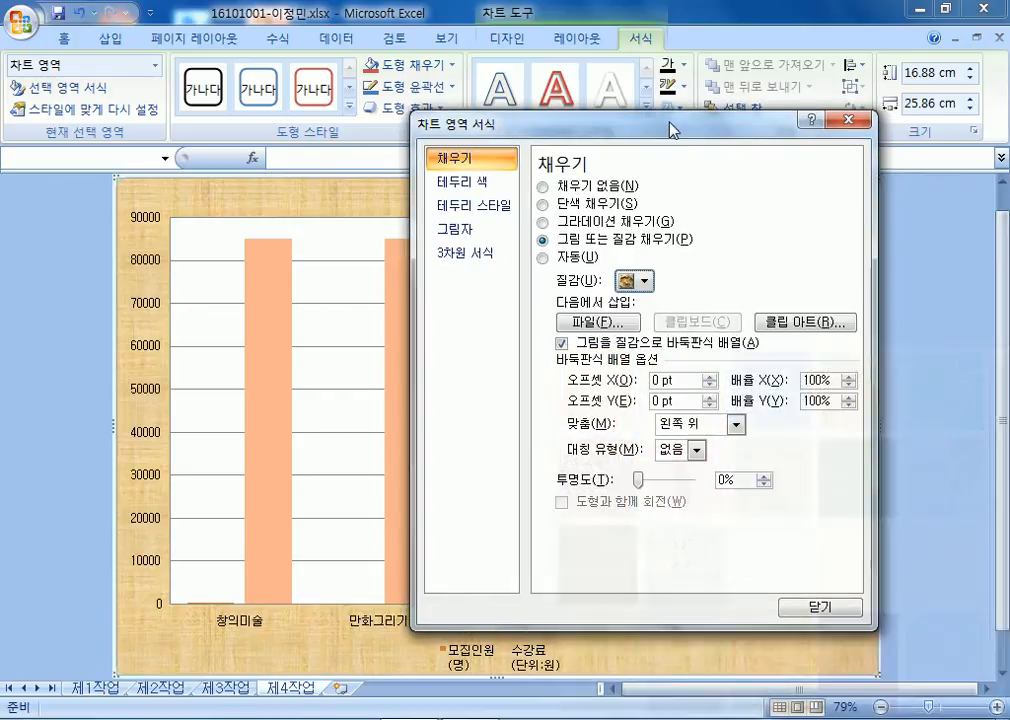
click(853, 121)
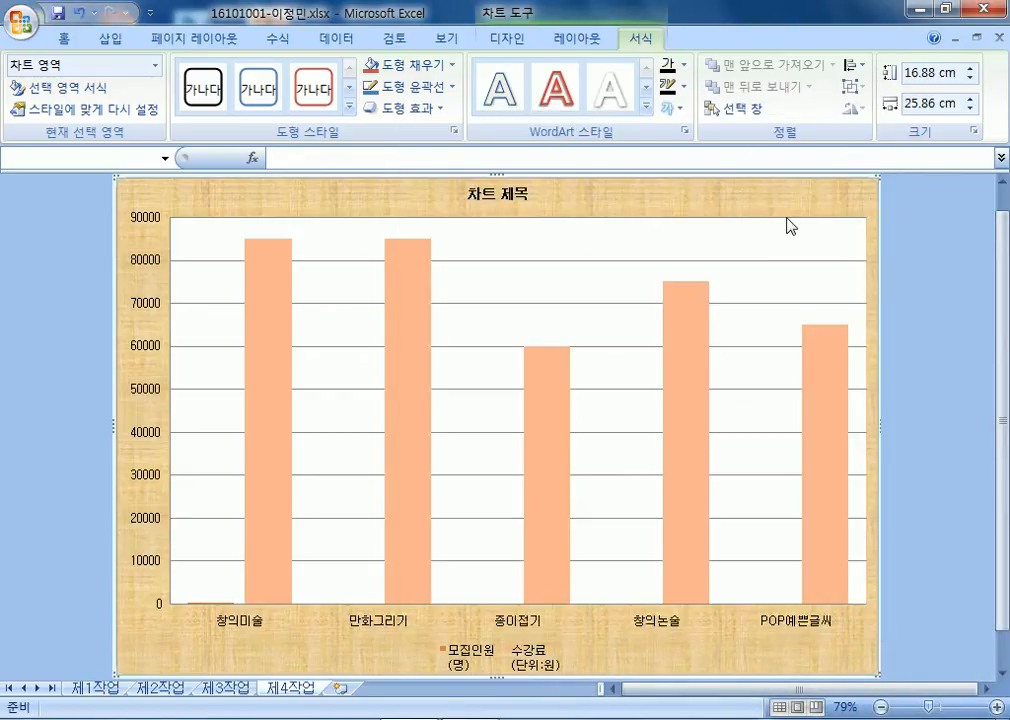
Fill the chart area with the pink tissue paper (분홍 박엽지) texture.
double_click(789, 226)
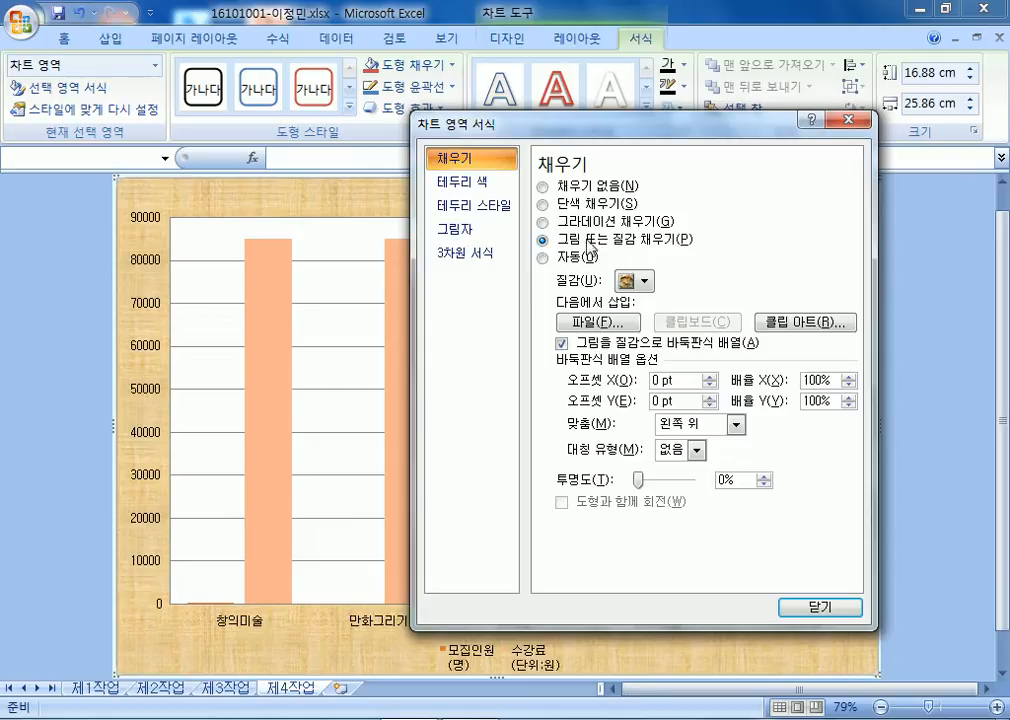
click(591, 242)
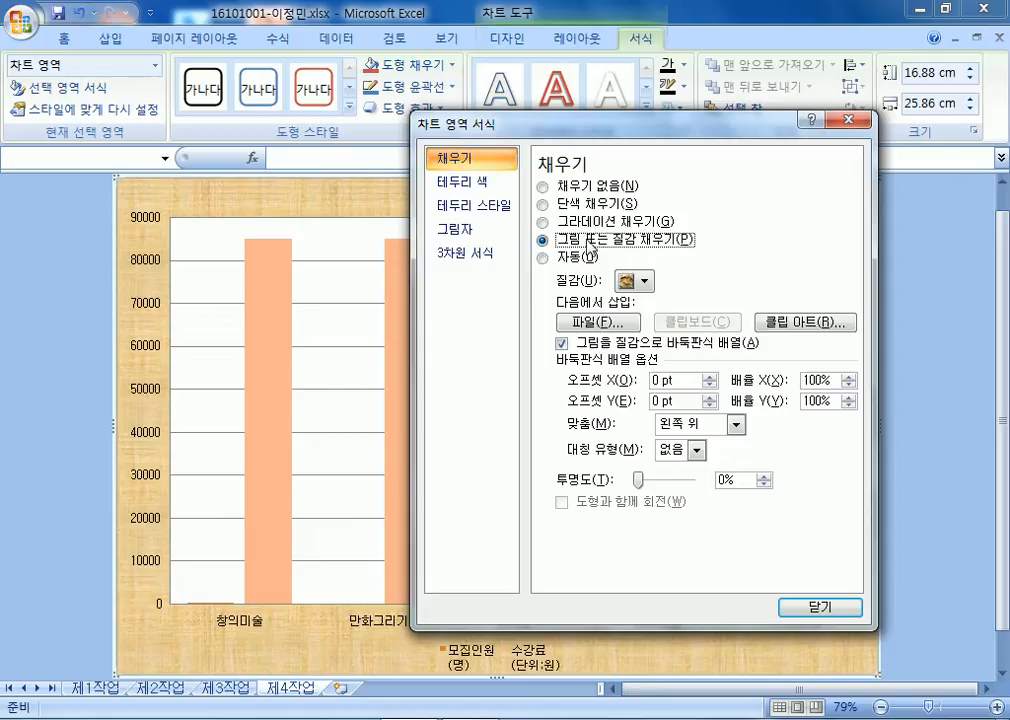
click(641, 281)
key(Escape)
key(Escape)
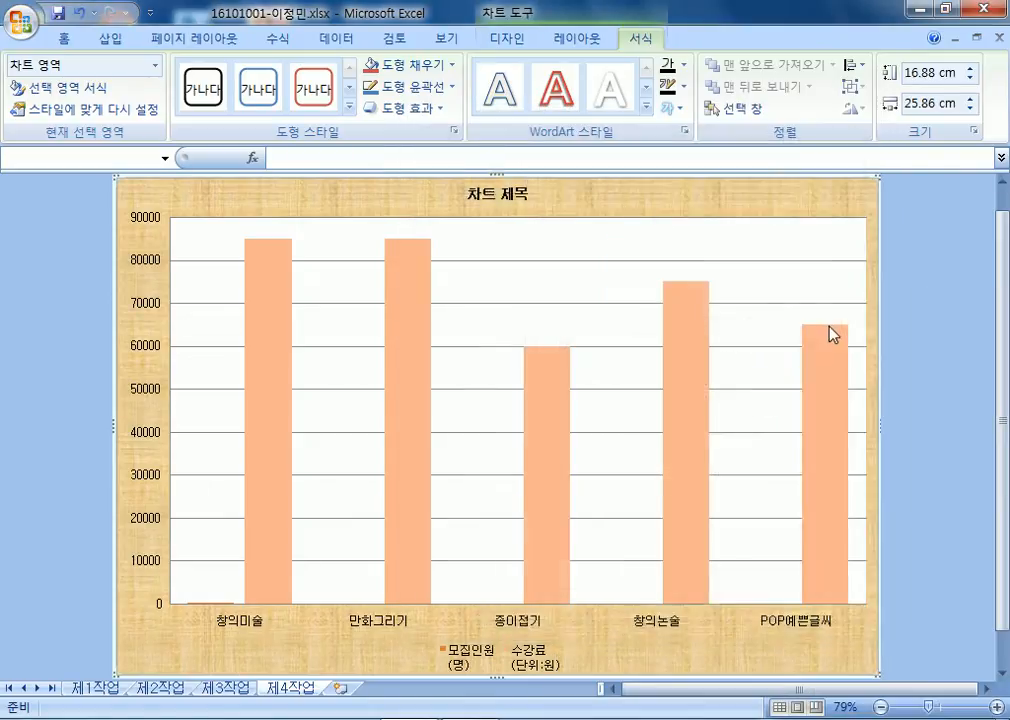
click(415, 64)
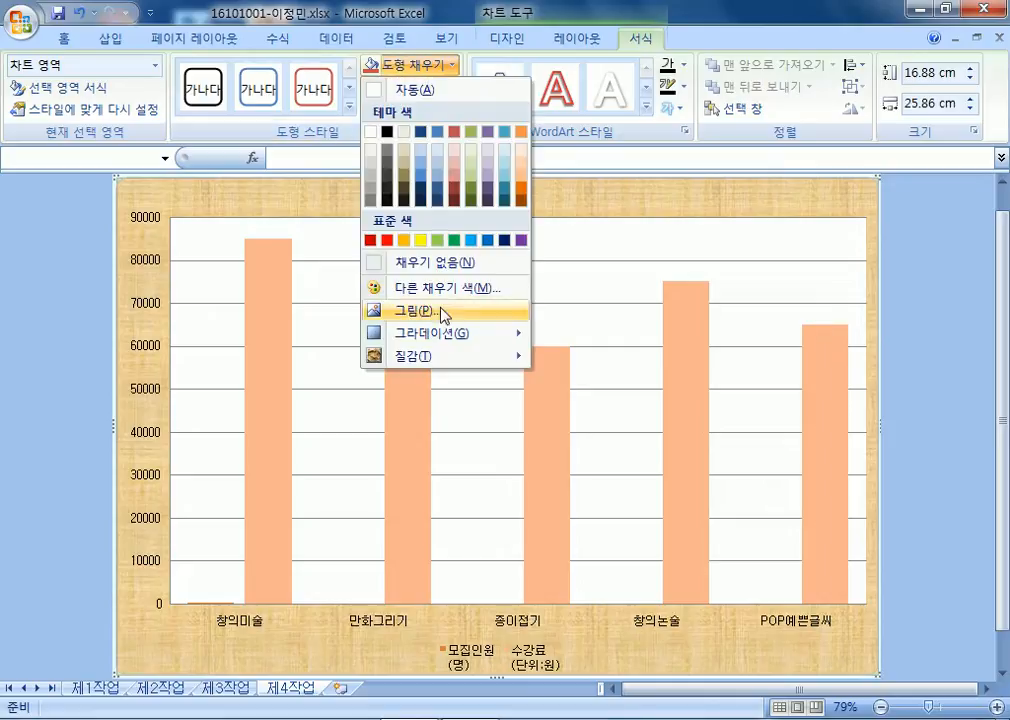
mouse_move(449, 356)
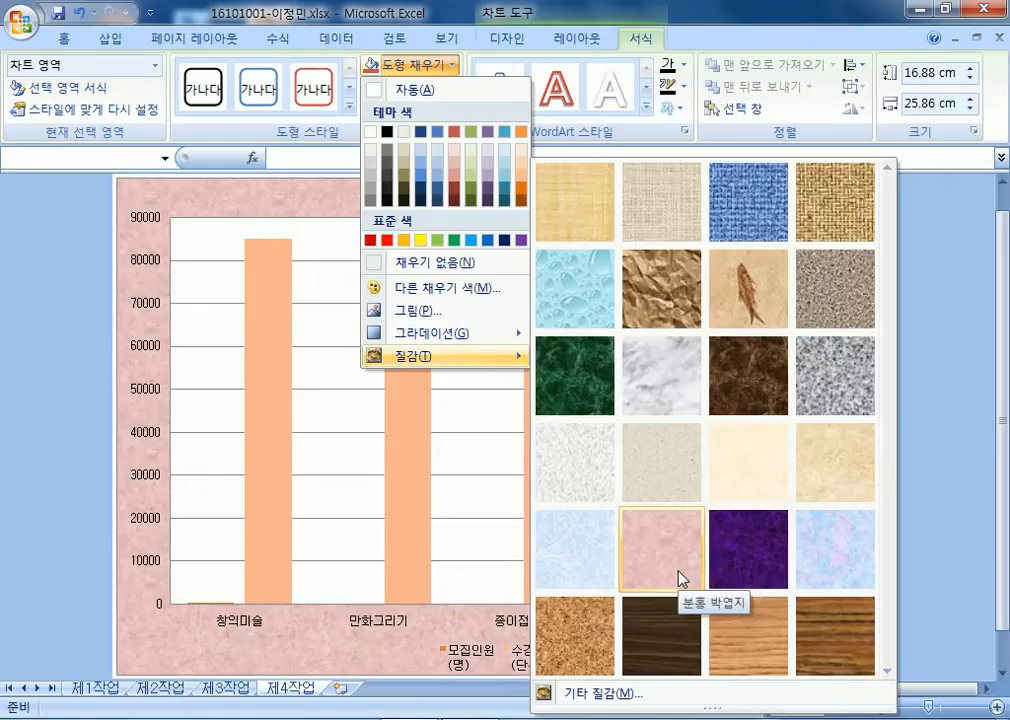
click(680, 578)
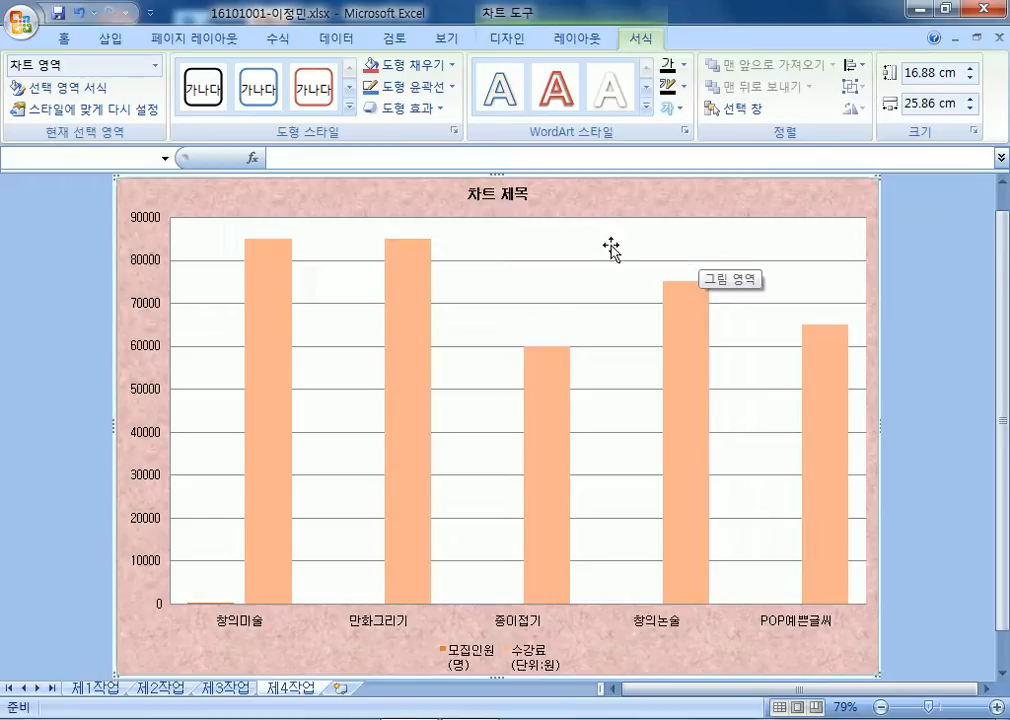
Fill the plot area with solid white through Shape Fill and Format Plot Area.
click(541, 274)
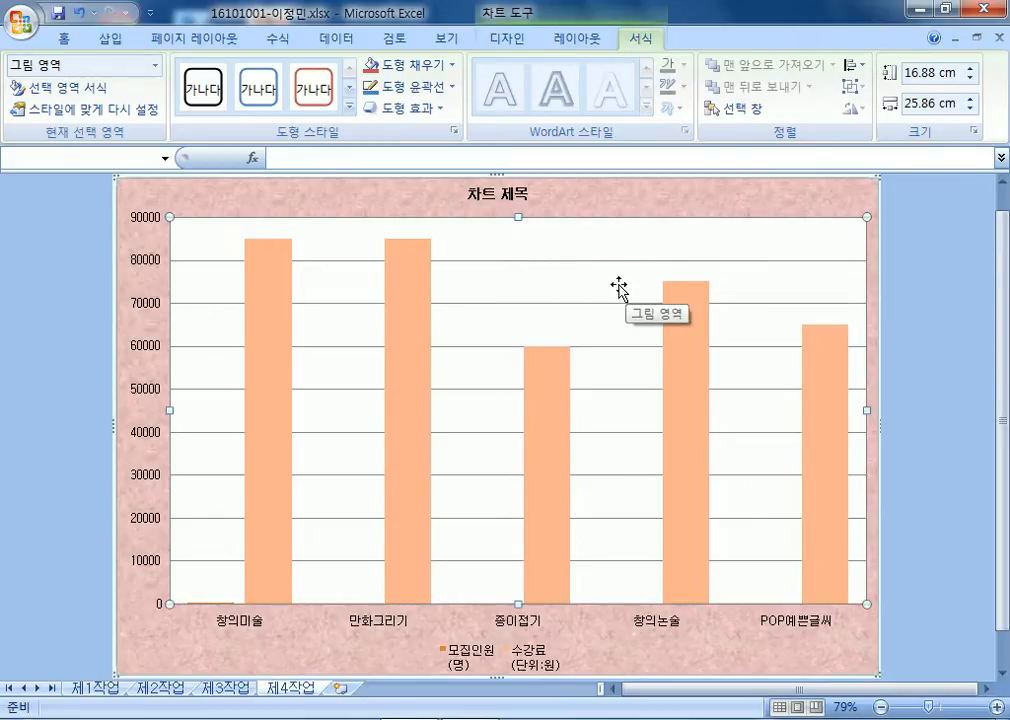
click(451, 64)
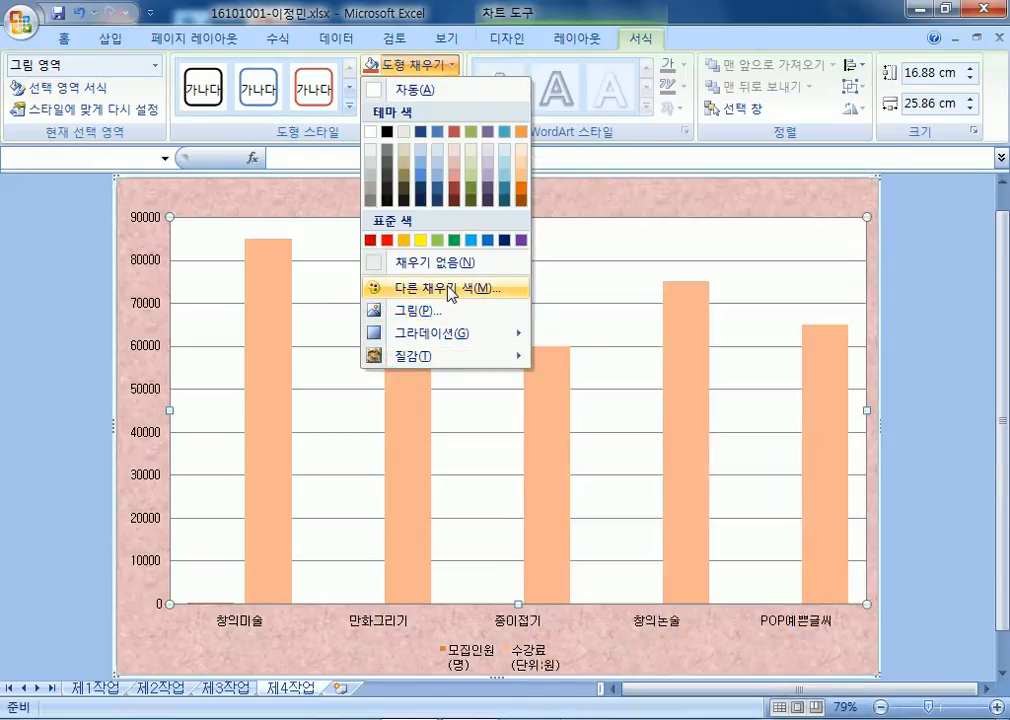
click(376, 134)
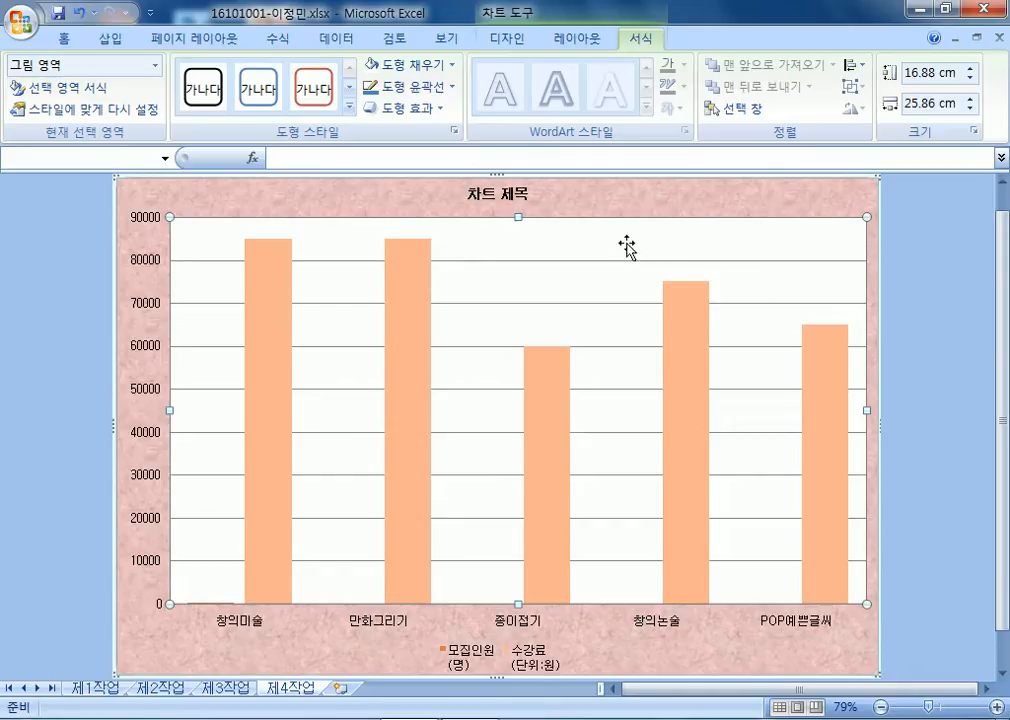
double_click(575, 240)
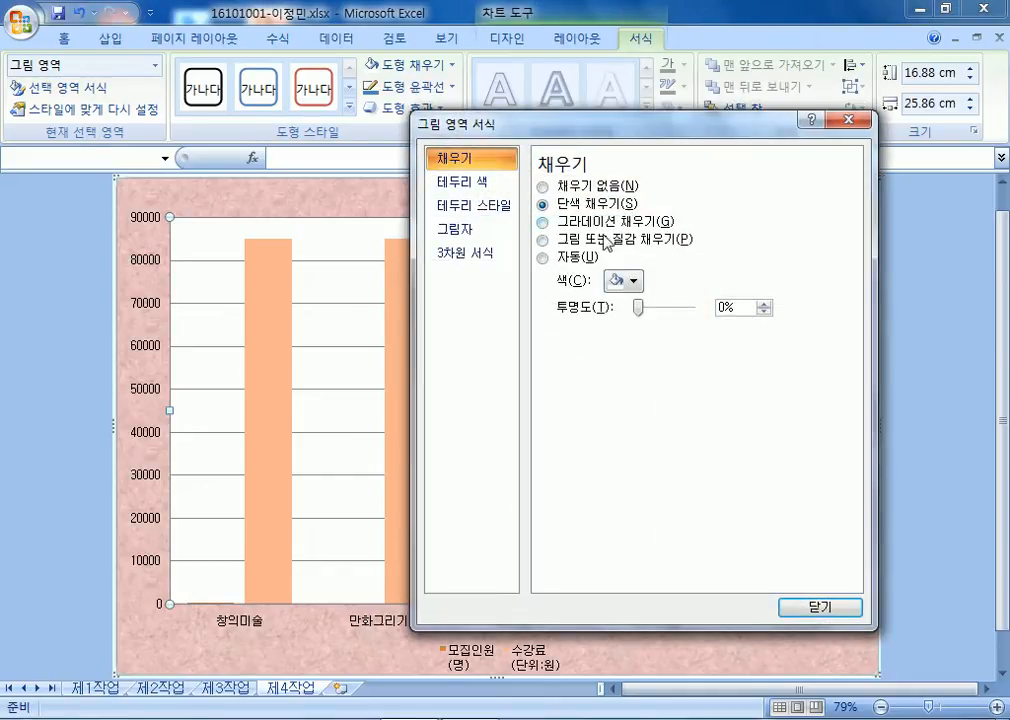
click(632, 283)
click(612, 322)
drag(424, 128, 797, 162)
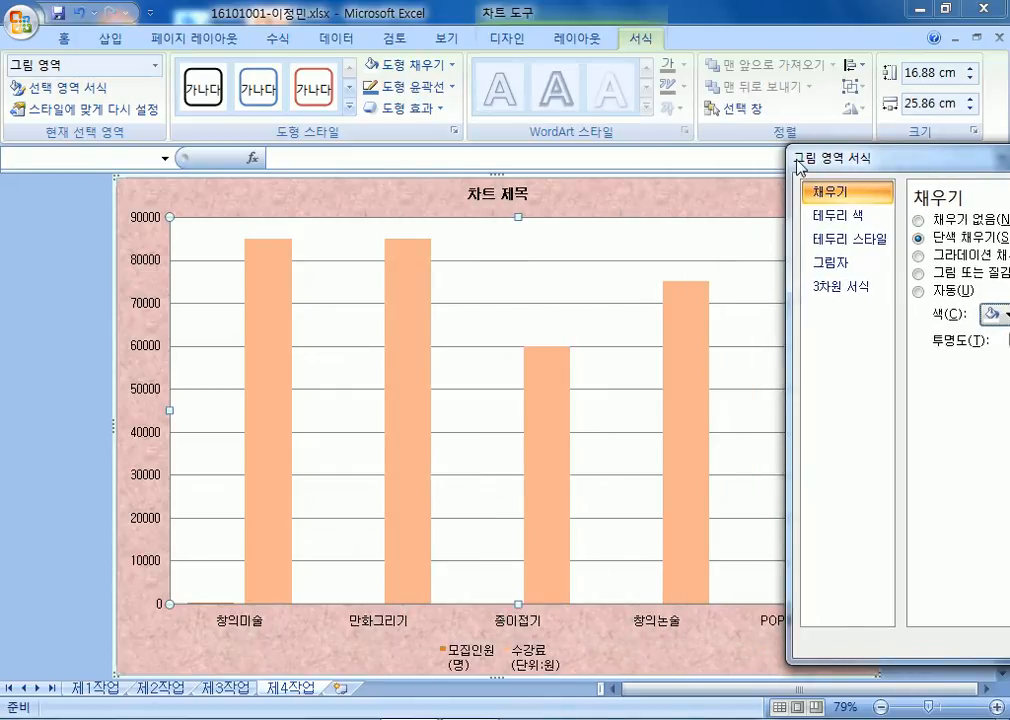
click(490, 192)
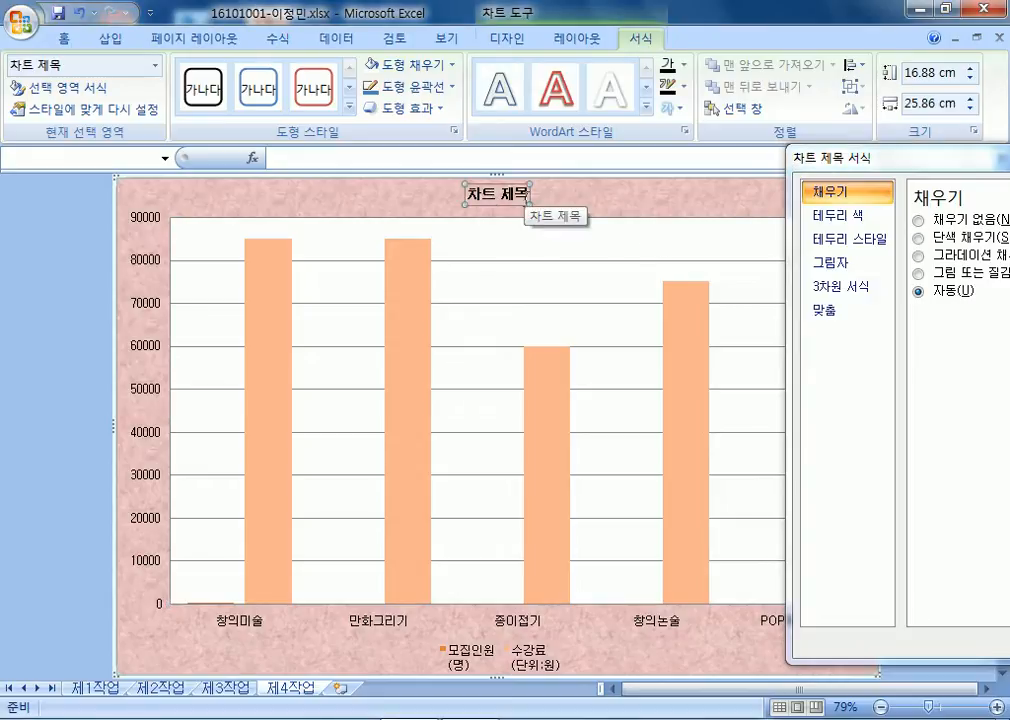
Give the chart title a solid white fill in Format Chart Title.
click(64, 38)
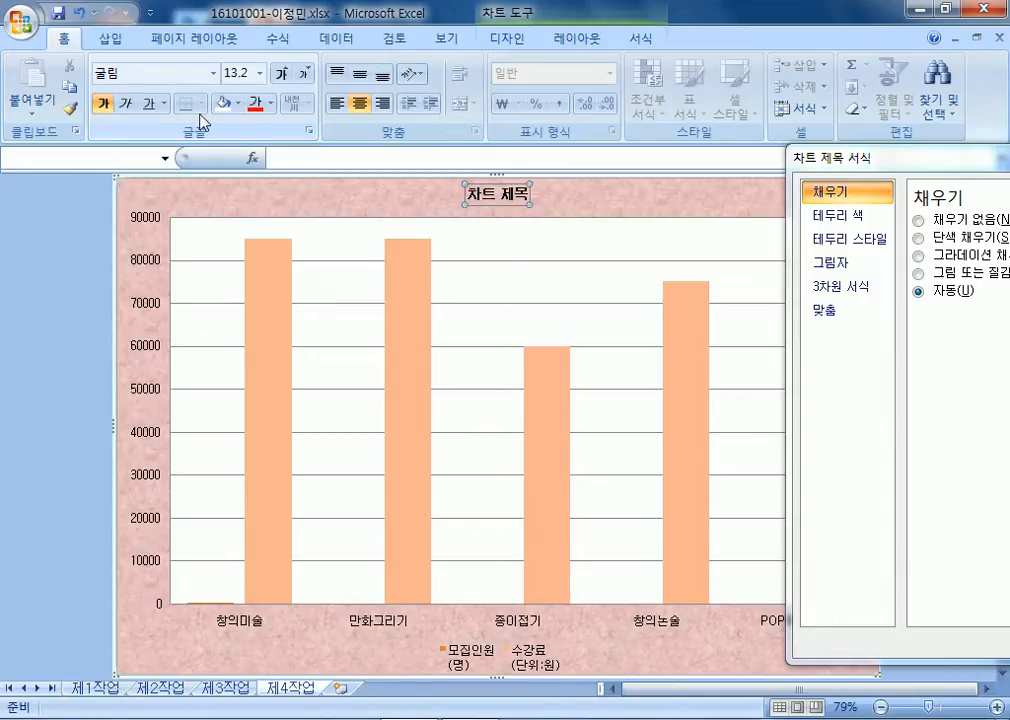
drag(892, 167, 712, 94)
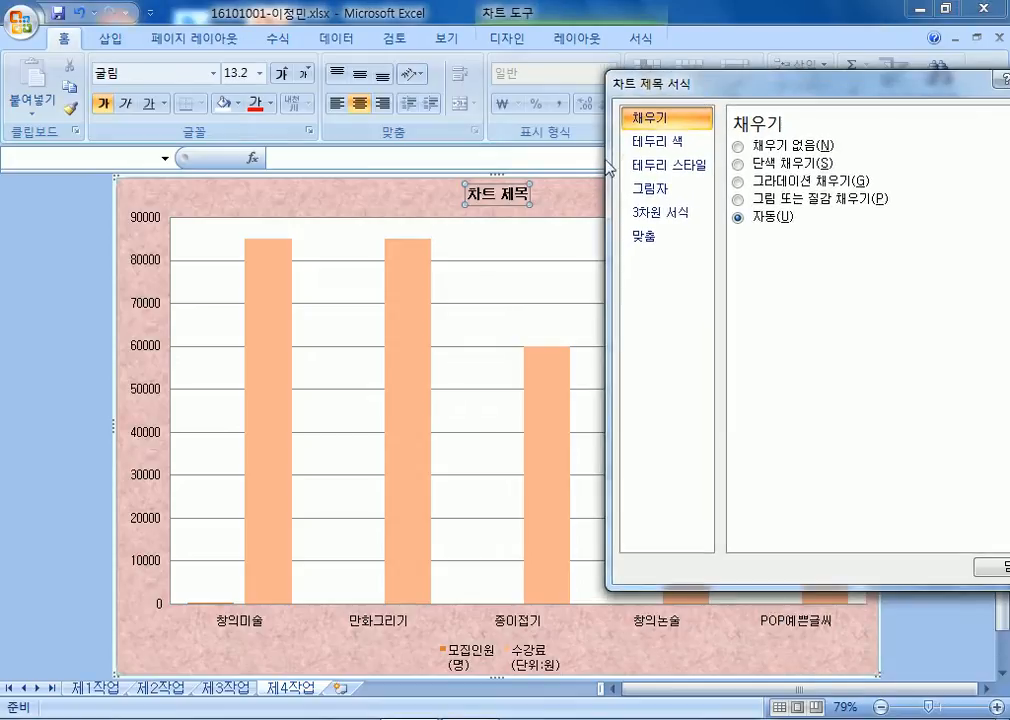
click(740, 166)
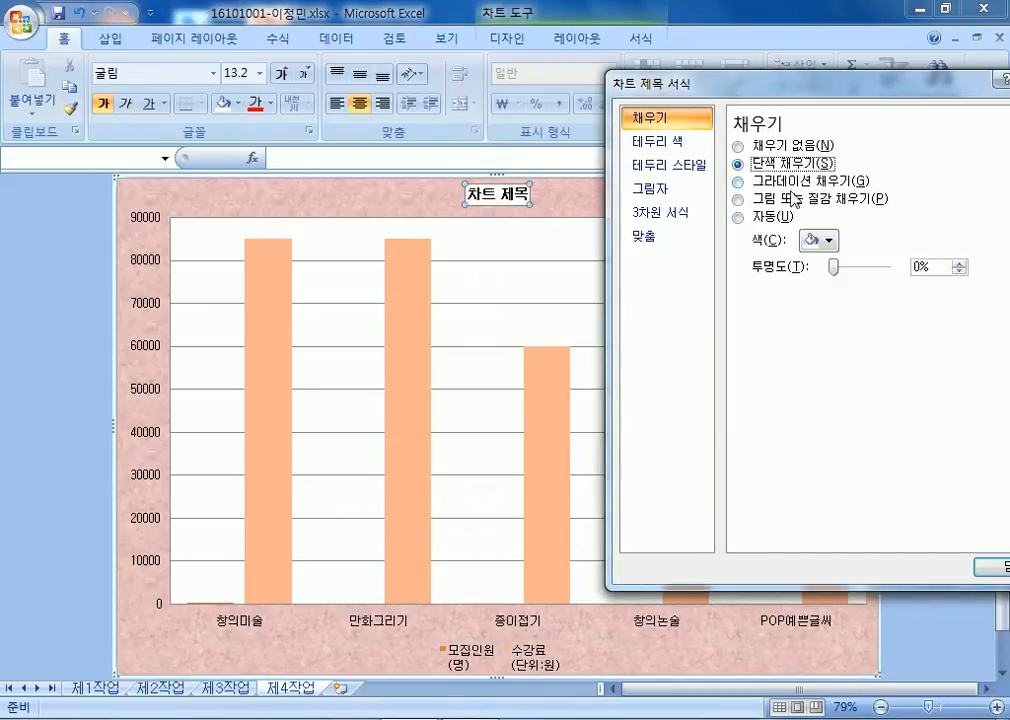
click(828, 240)
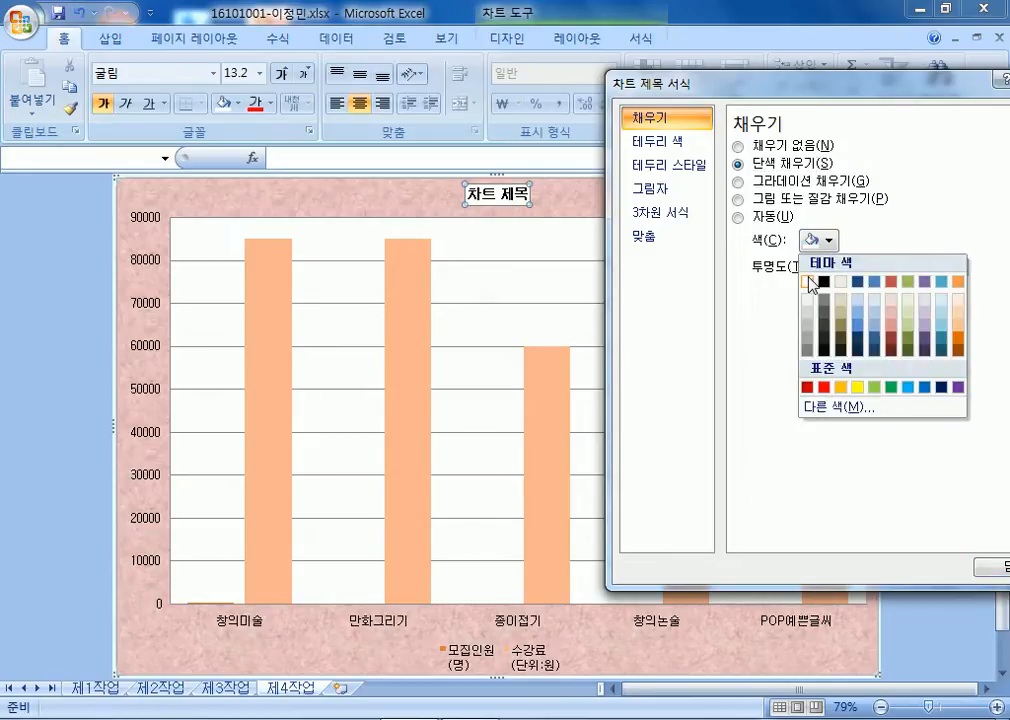
click(812, 283)
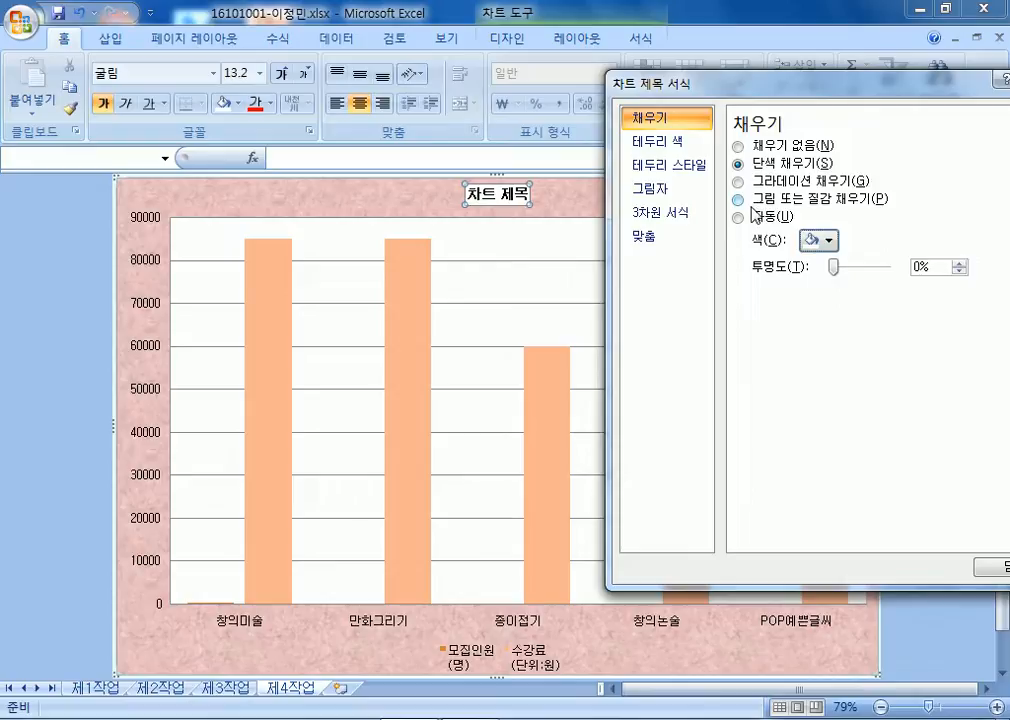
Set the chart title border to a solid black line.
click(665, 142)
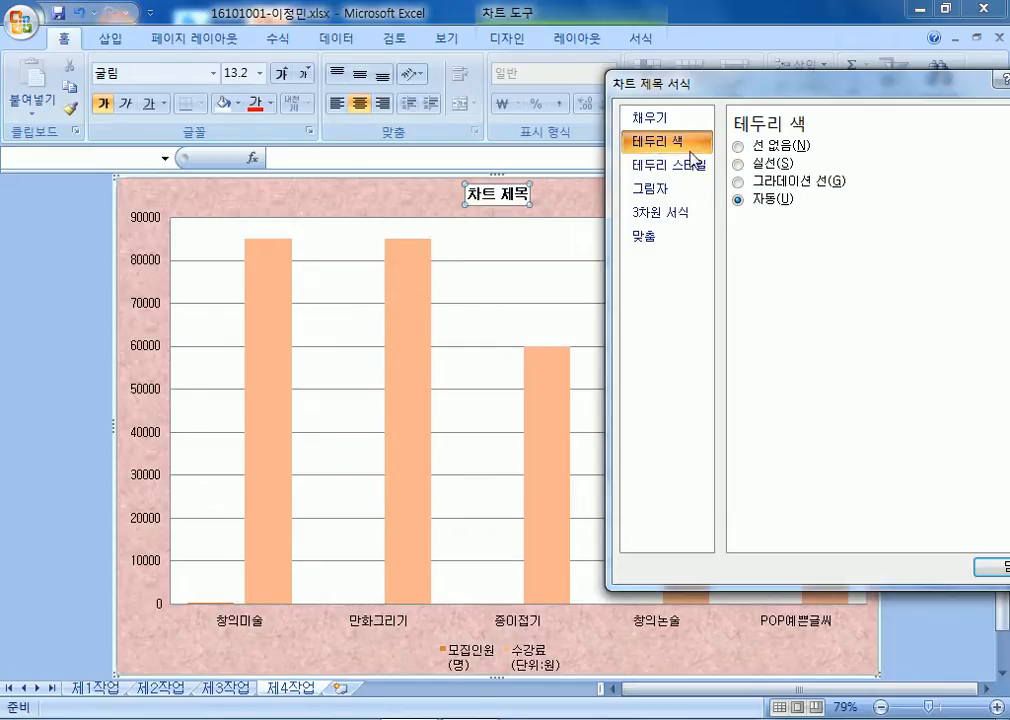
click(763, 206)
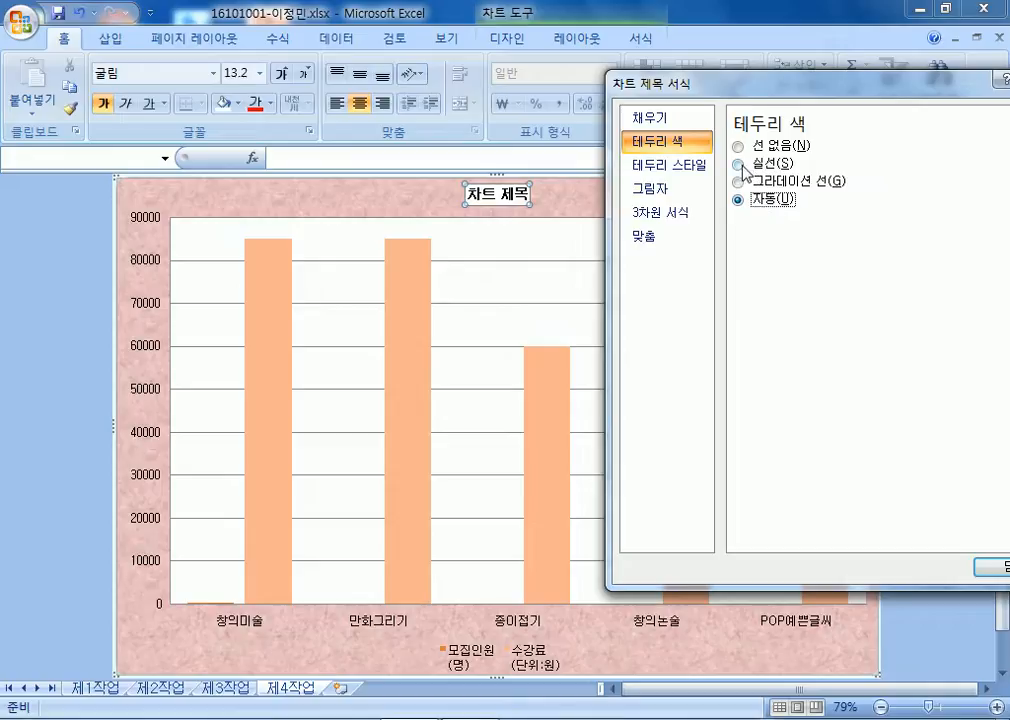
click(742, 166)
click(820, 223)
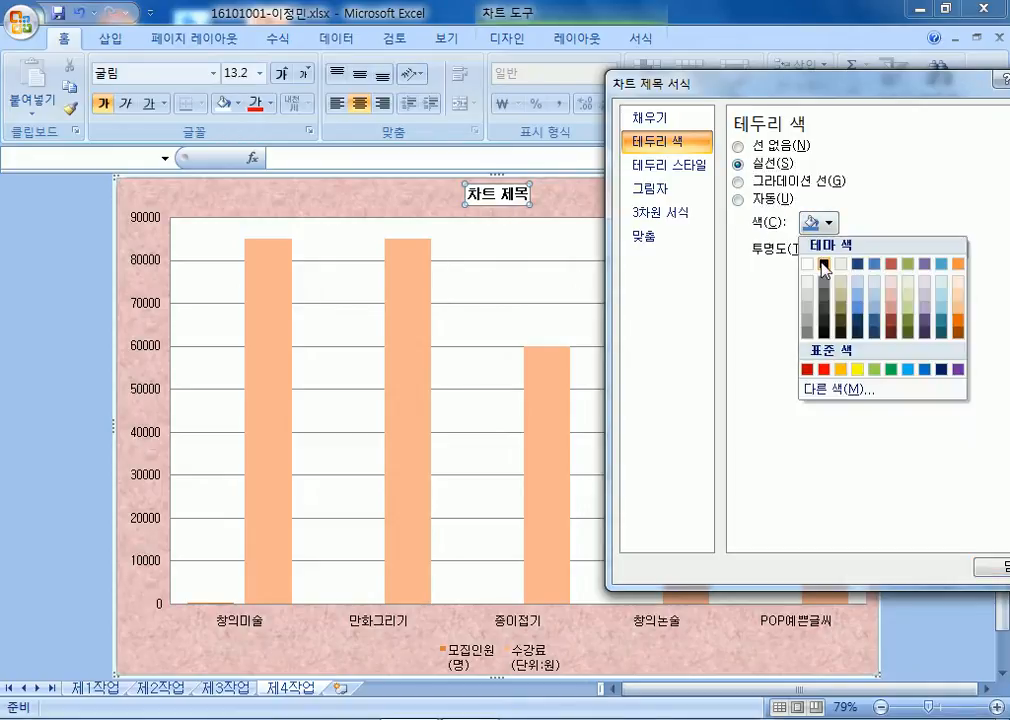
click(823, 265)
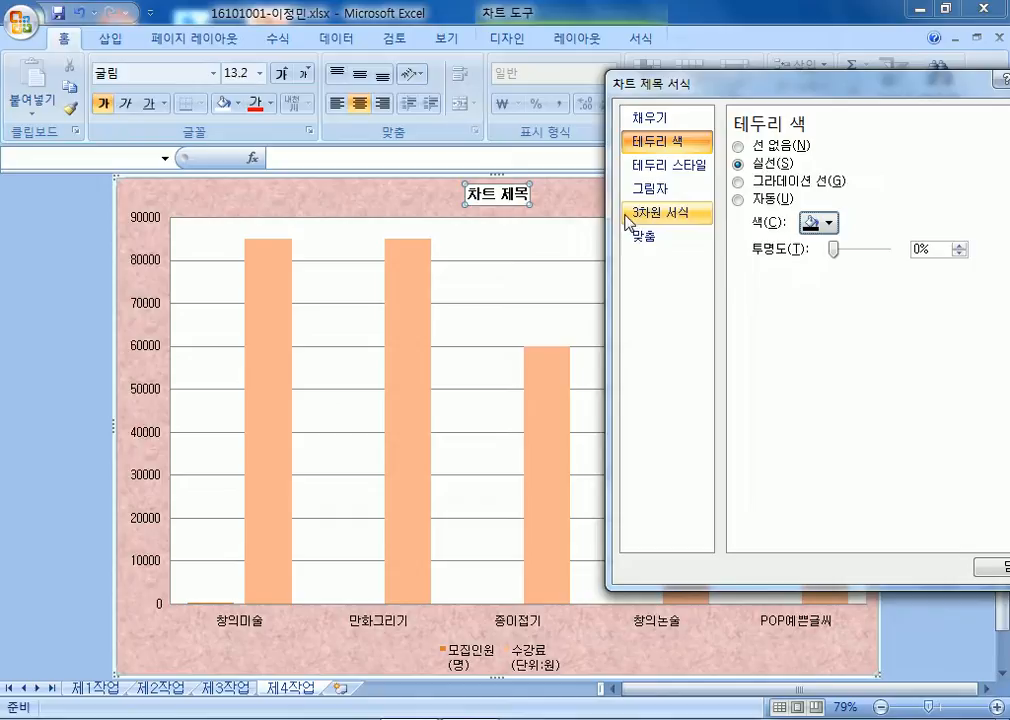
Reselect the title and reconfirm its solid fill and solid black border.
click(578, 199)
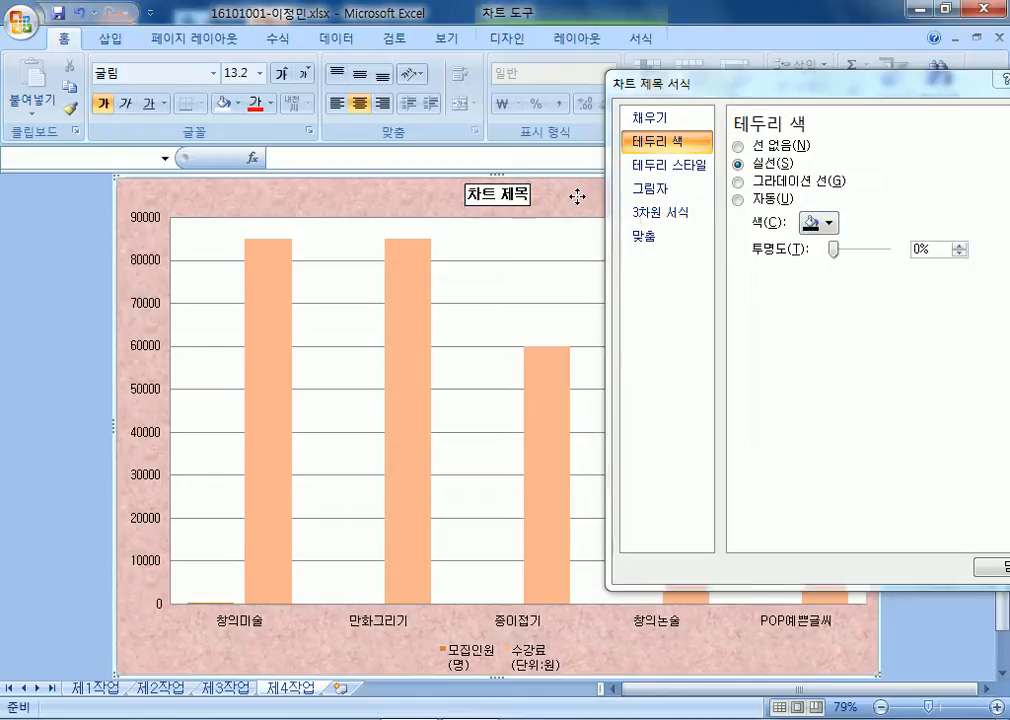
click(506, 199)
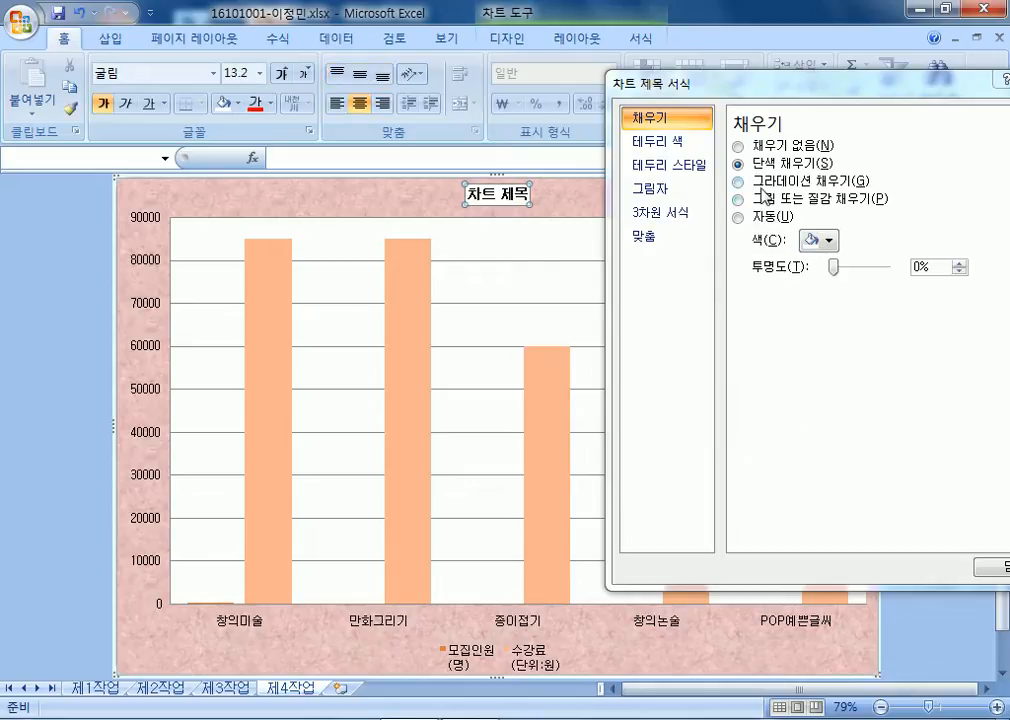
click(740, 216)
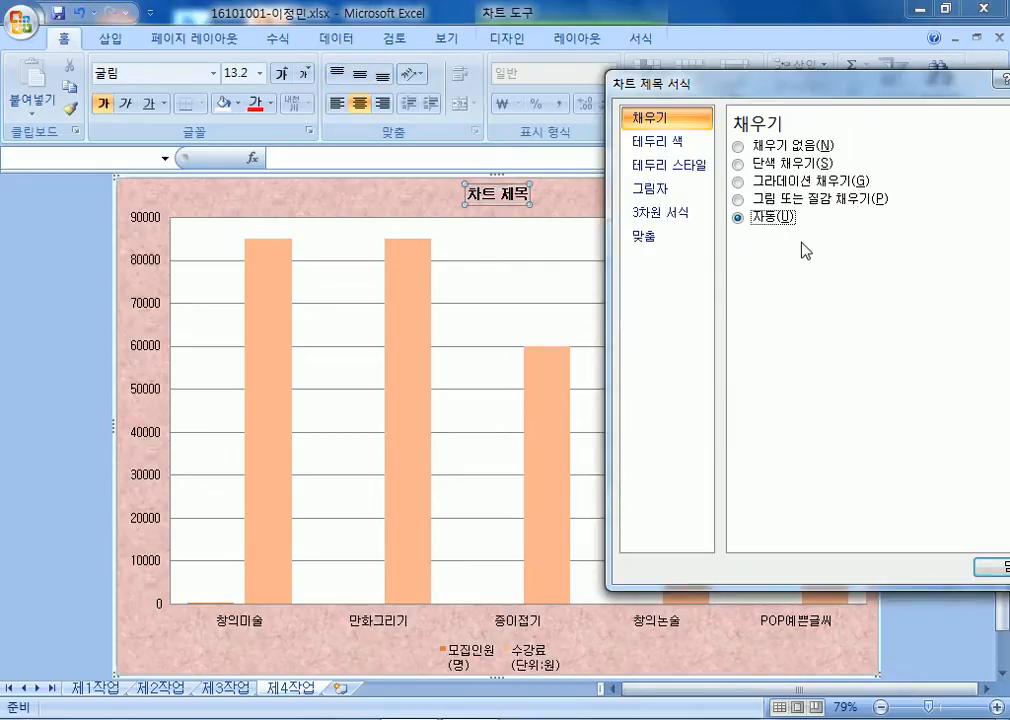
click(758, 164)
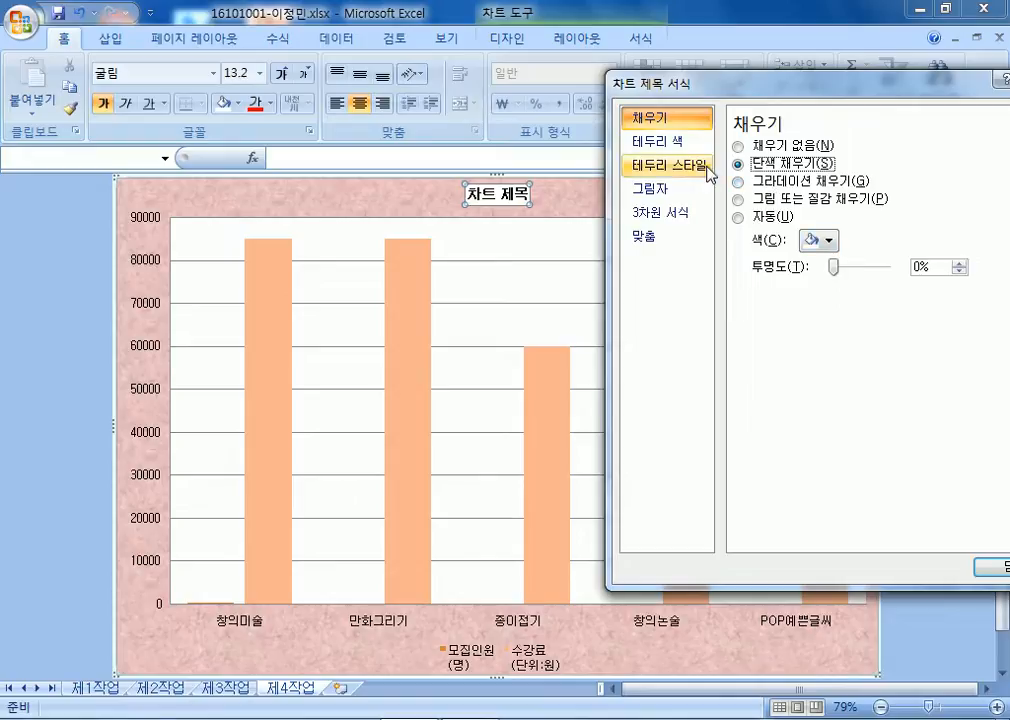
click(657, 141)
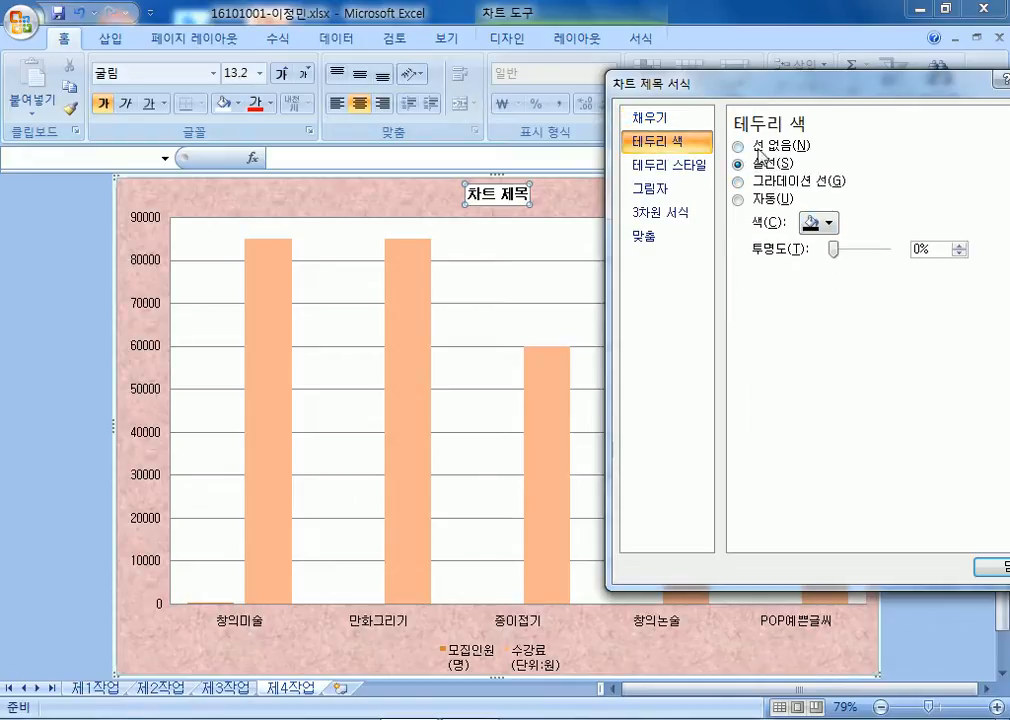
click(758, 199)
click(762, 166)
click(818, 223)
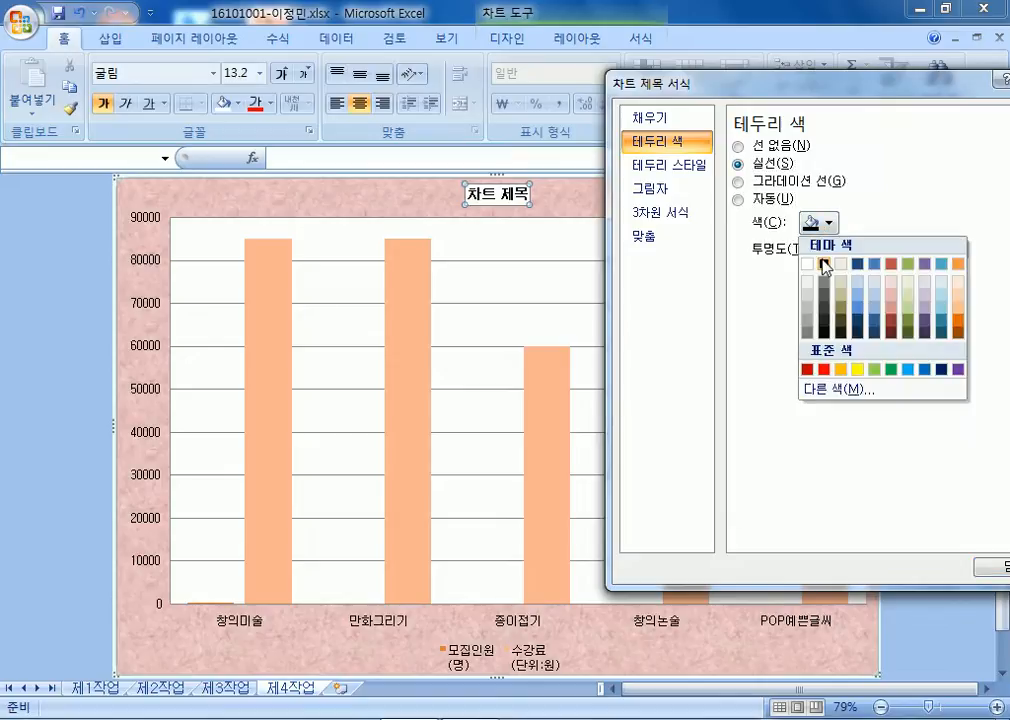
click(823, 264)
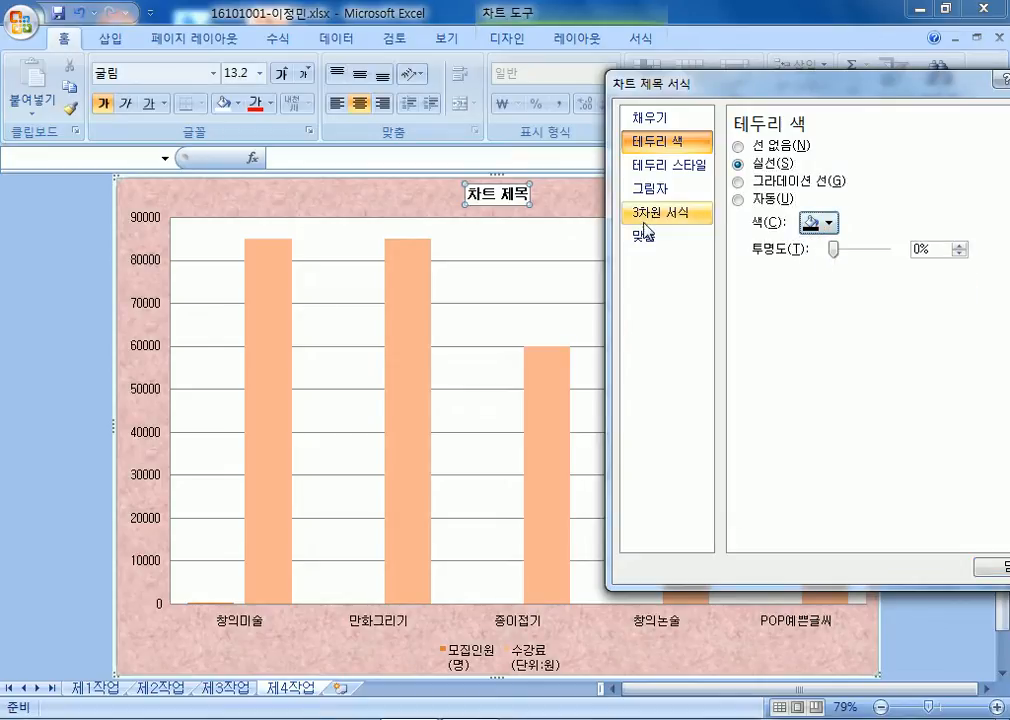
drag(629, 88, 863, 140)
Retitle the chart '창의교실 및 미술교실 모집인원 현황'.
click(561, 204)
click(512, 197)
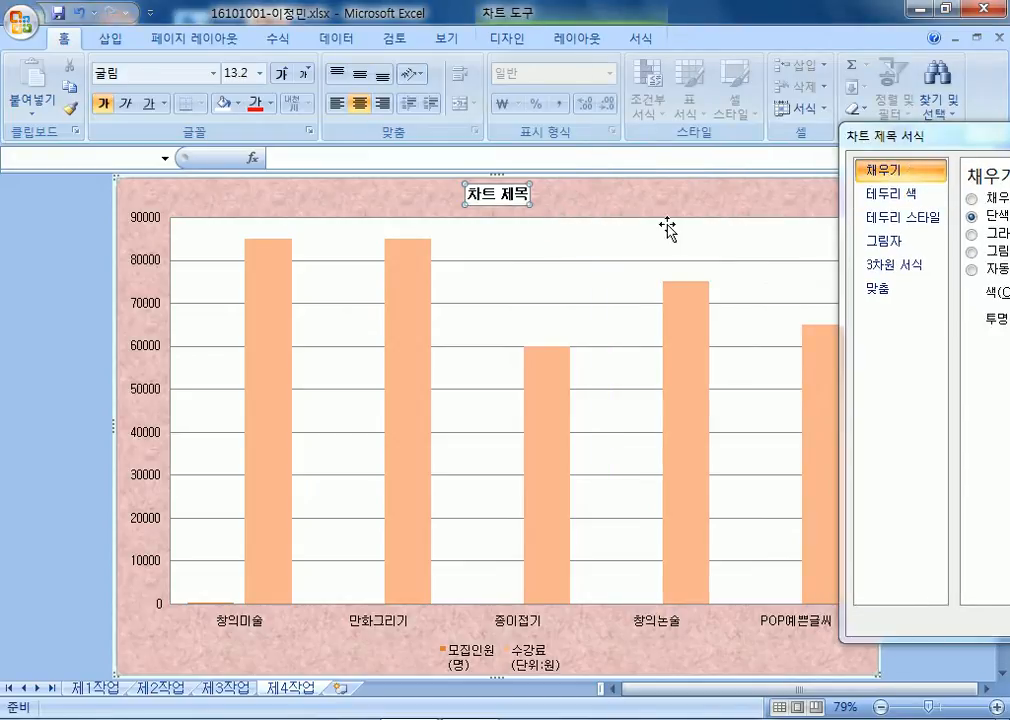
text(창의교실 및 미술교실 모ㅈ)
text(인원 현황)
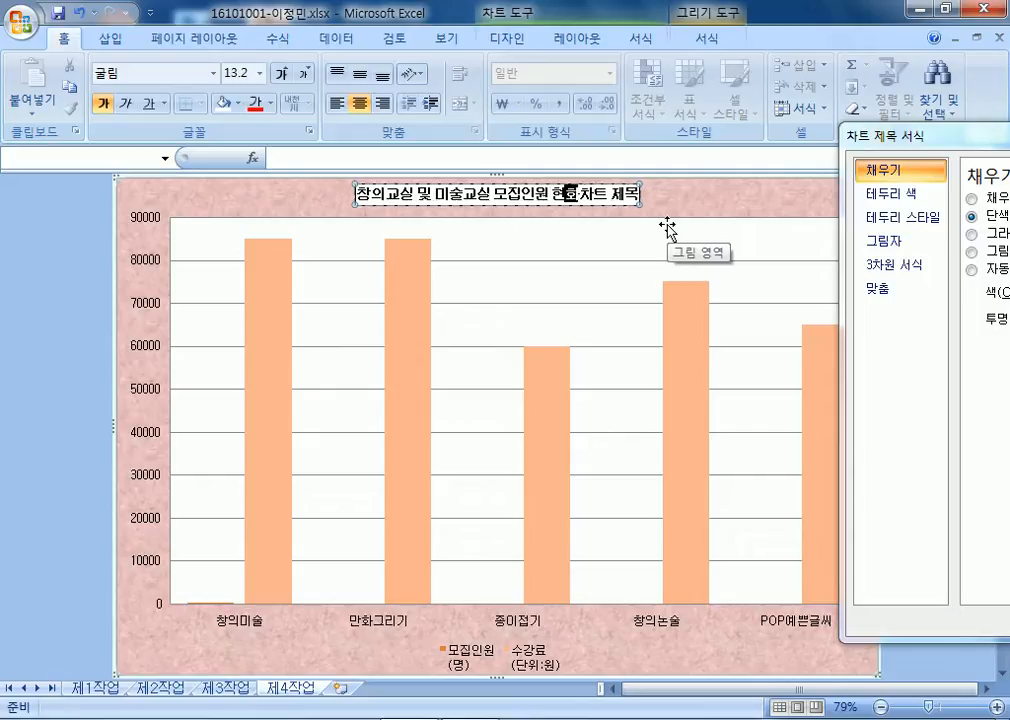
key(Delete)
key(Delete)
key(Delete)
key(Delete)
key(Delete)
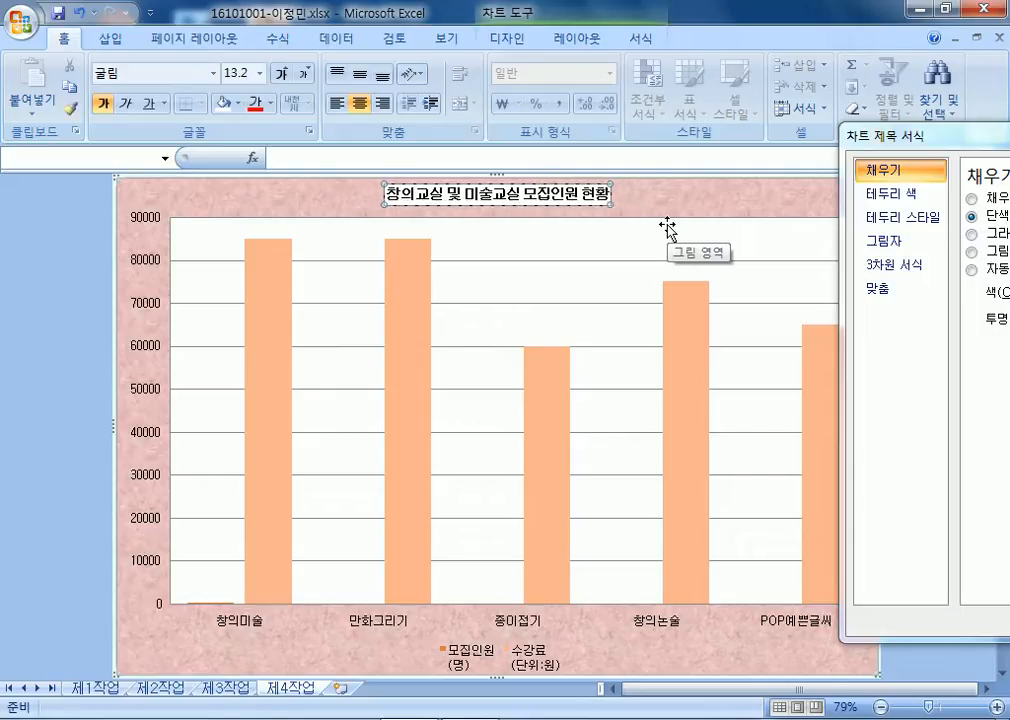
click(715, 198)
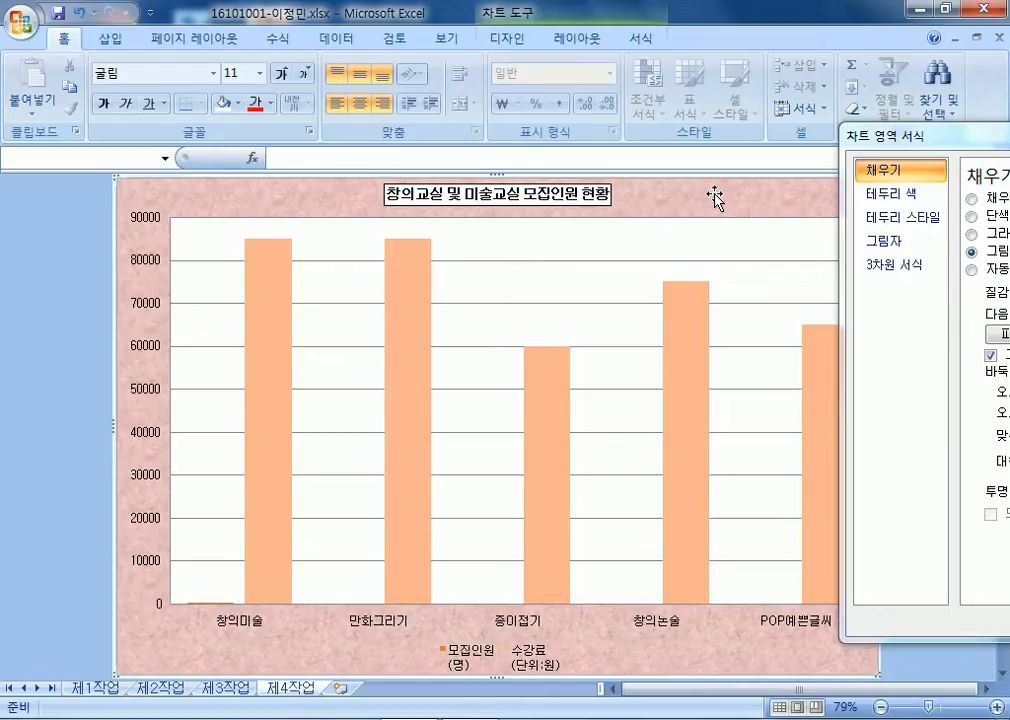
Close the chart area formatting window and reselect the chart title.
drag(933, 142, 529, 123)
click(886, 104)
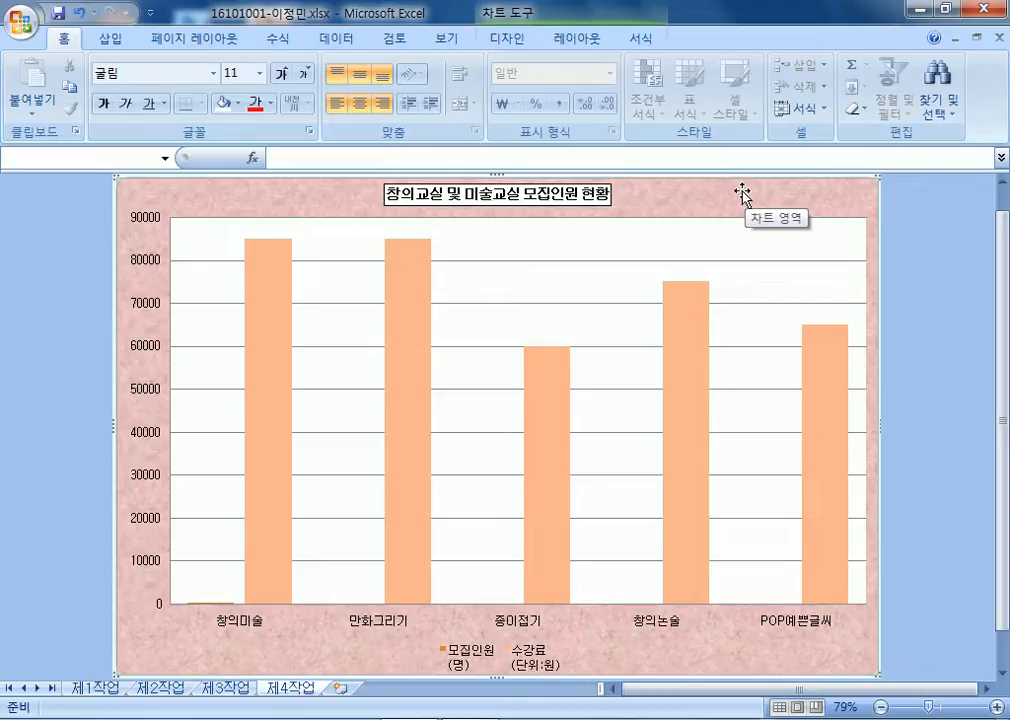
click(605, 203)
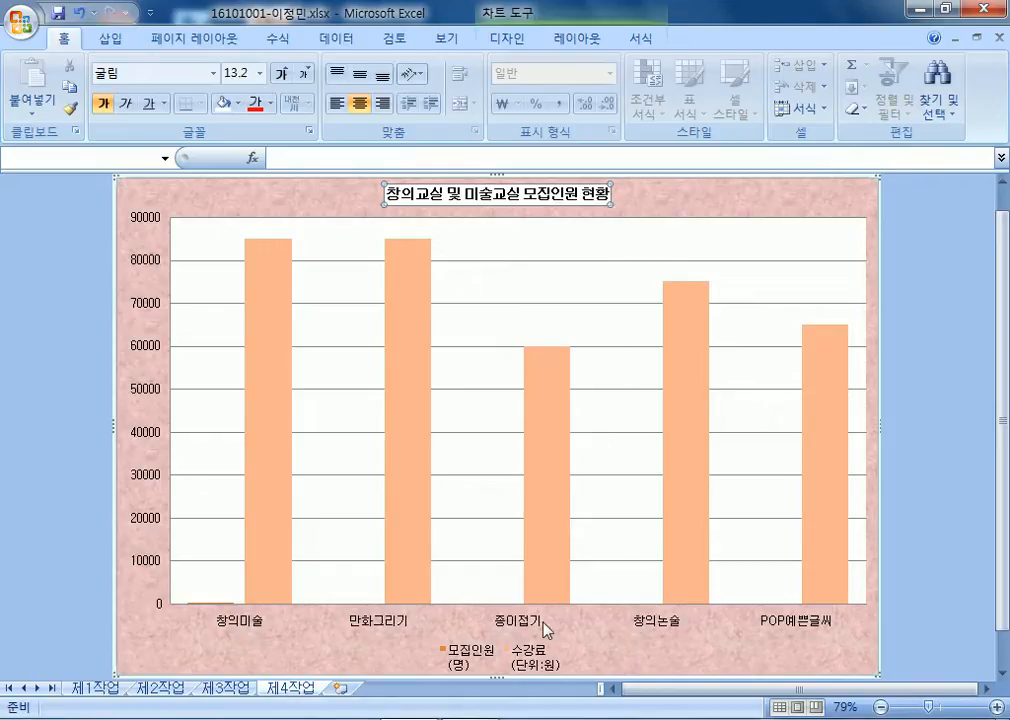
Select the 수강료 series and look through the Design, Layout and Format tabs.
click(548, 479)
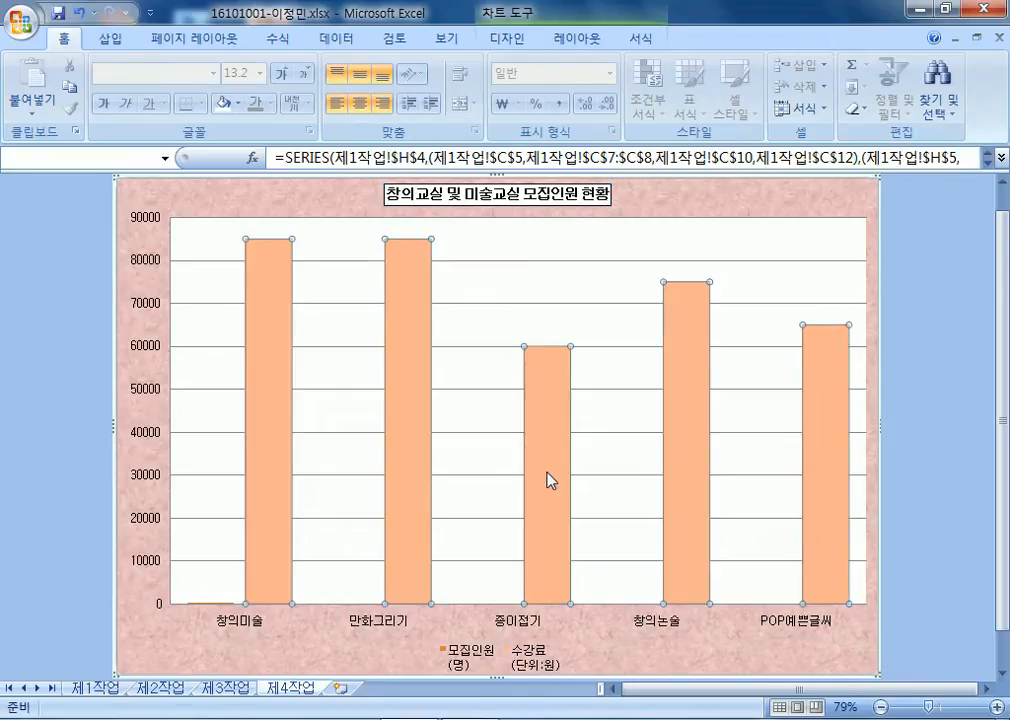
click(830, 205)
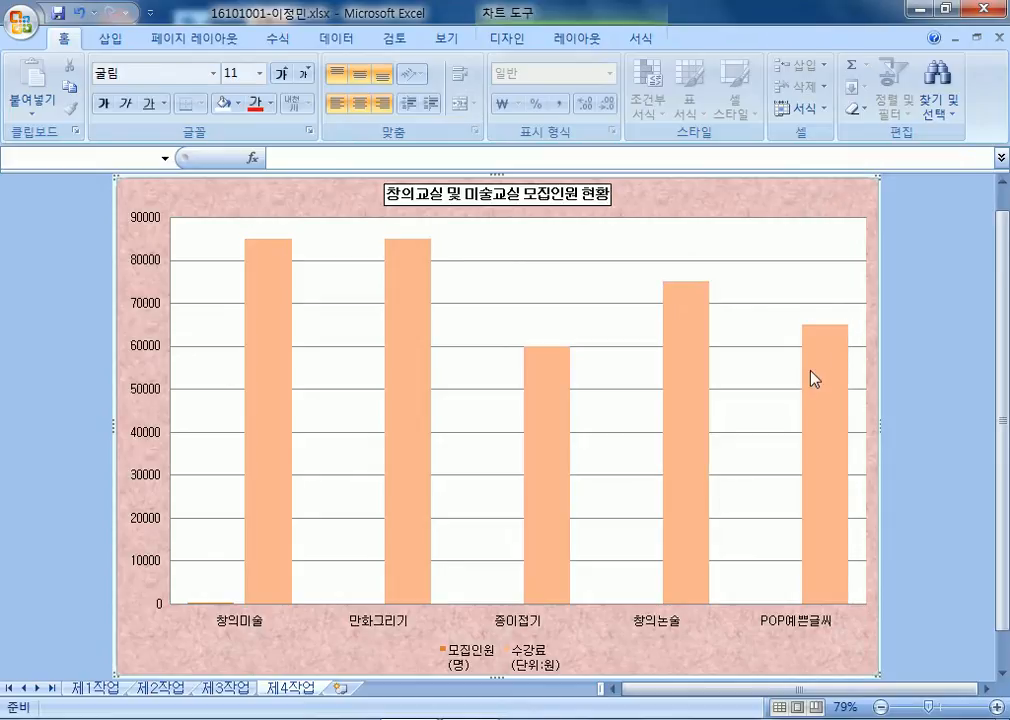
click(826, 384)
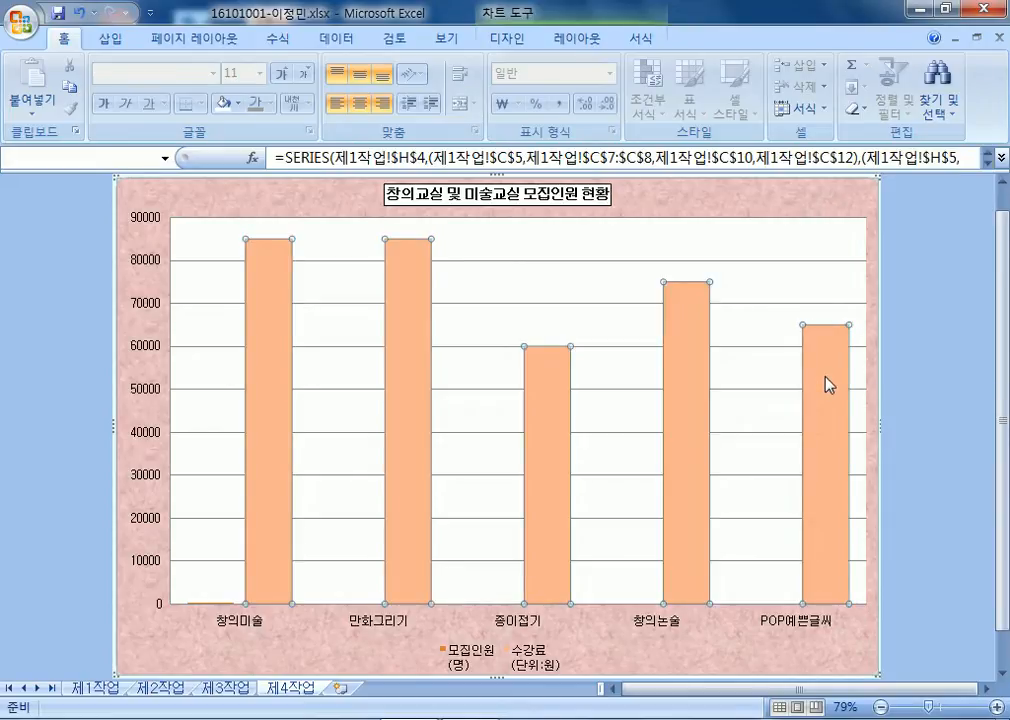
click(520, 40)
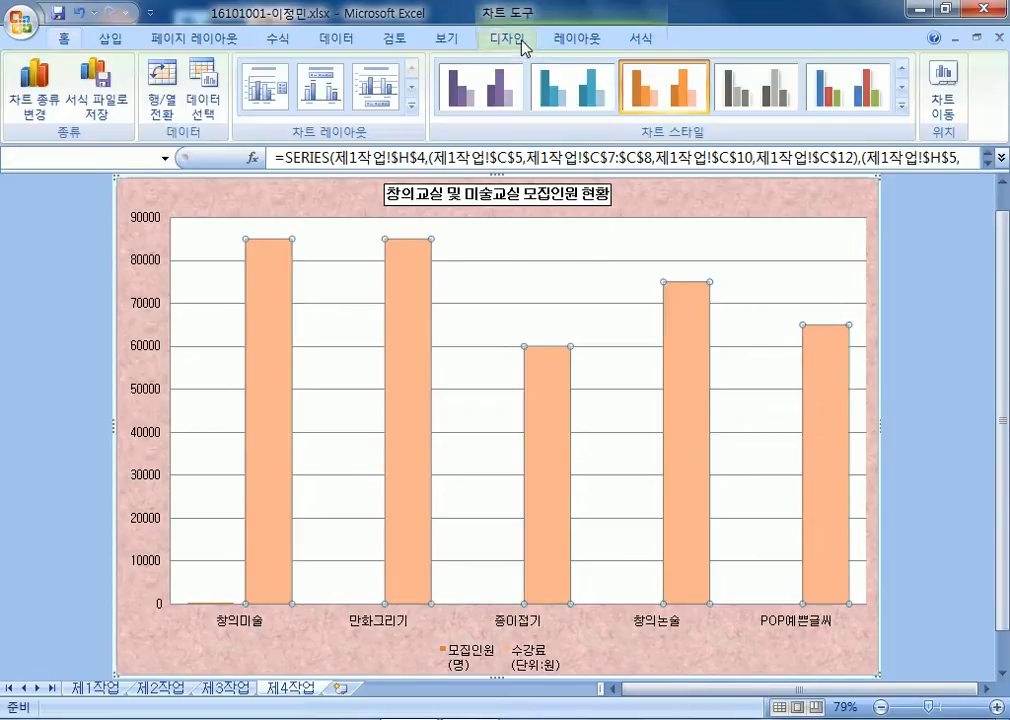
click(566, 42)
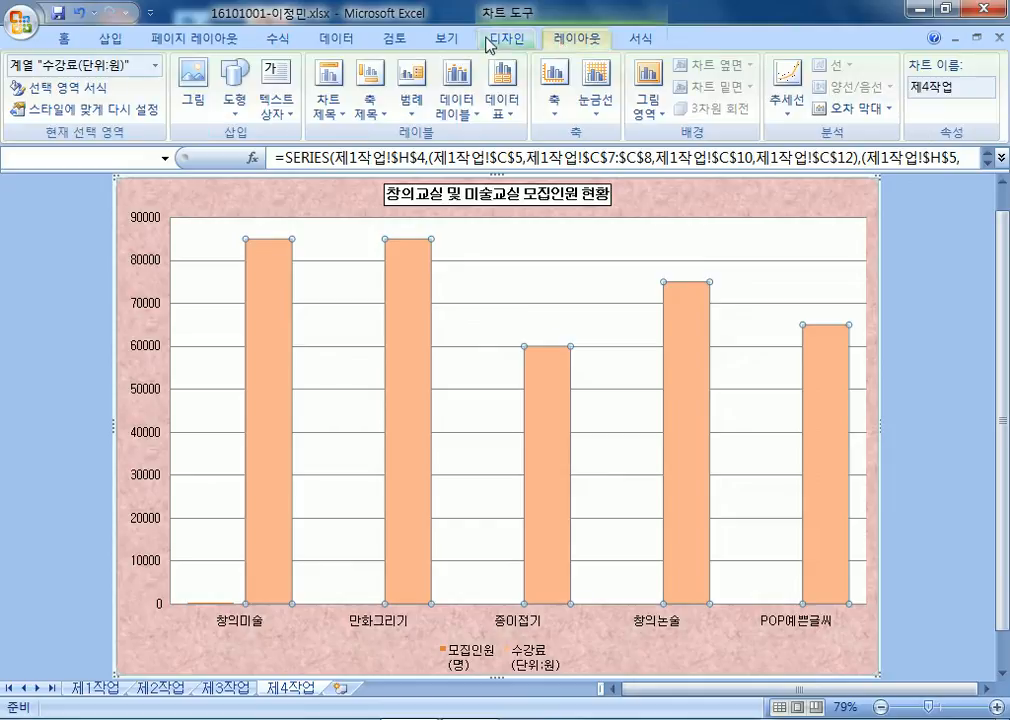
click(632, 42)
click(576, 42)
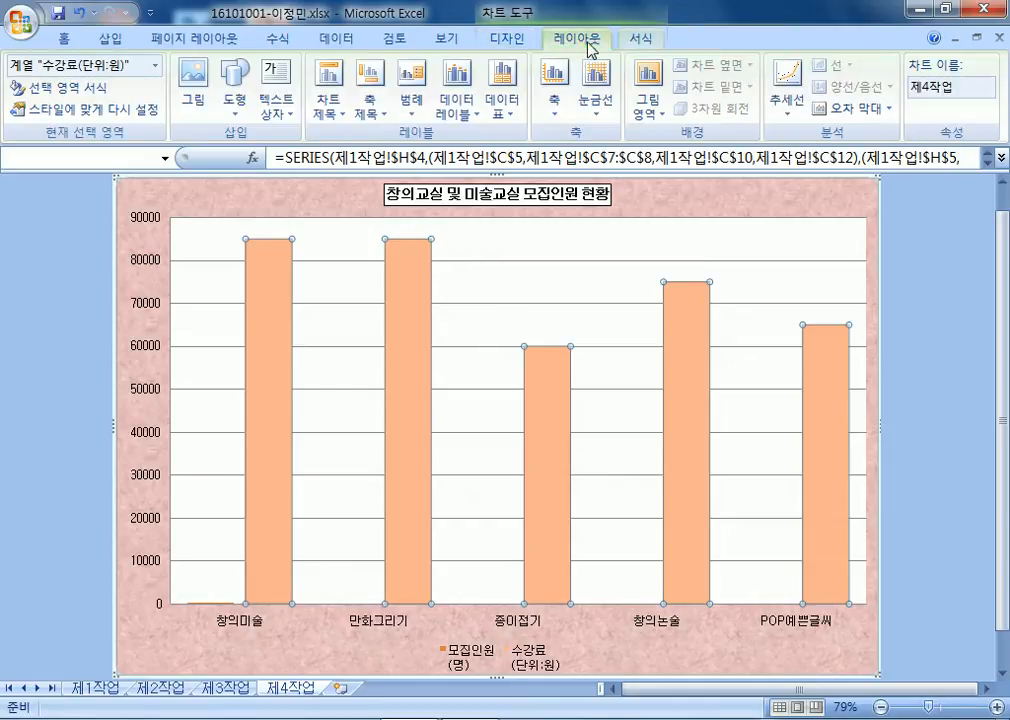
Pick the 모집인원(명) series from Current Selection, then select 수강료 via its 창의논술 bar.
click(155, 67)
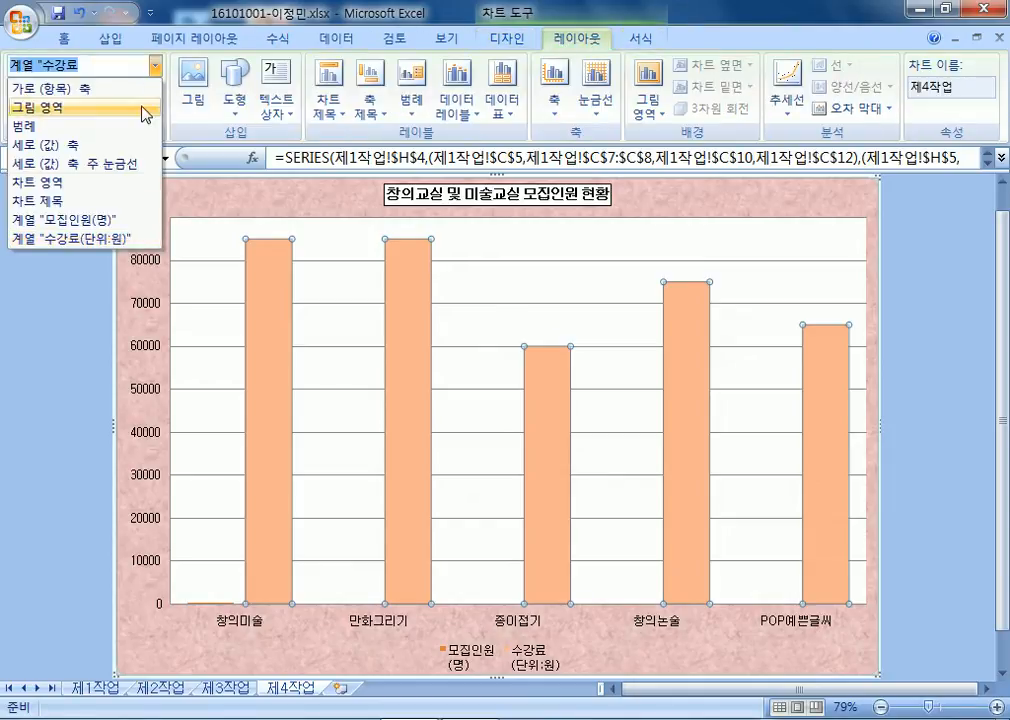
click(97, 220)
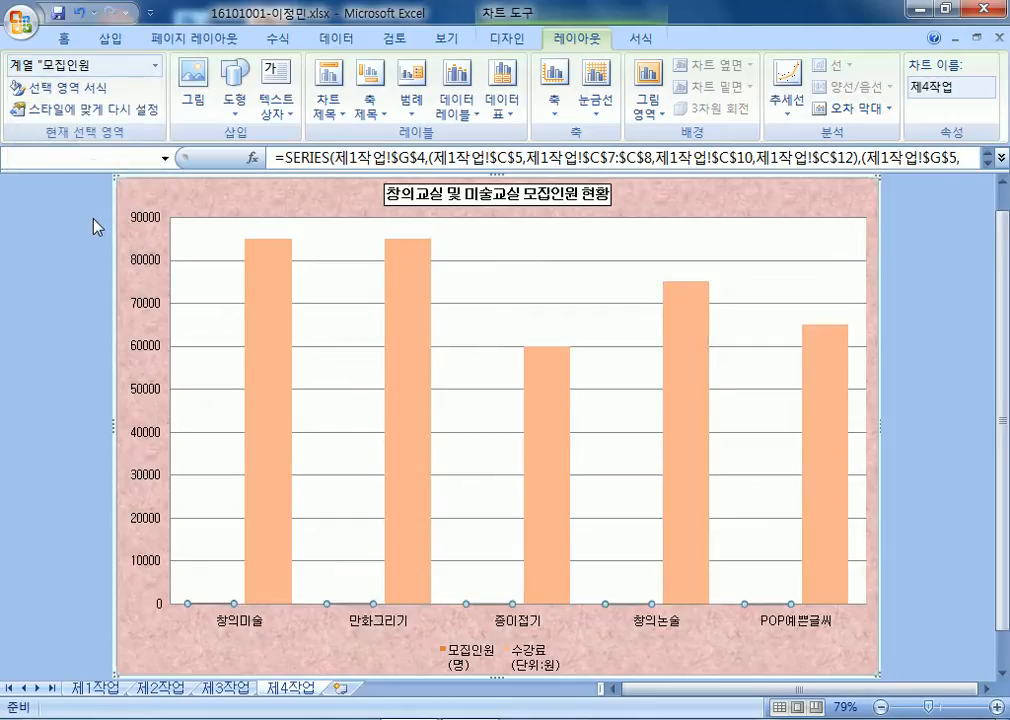
click(622, 560)
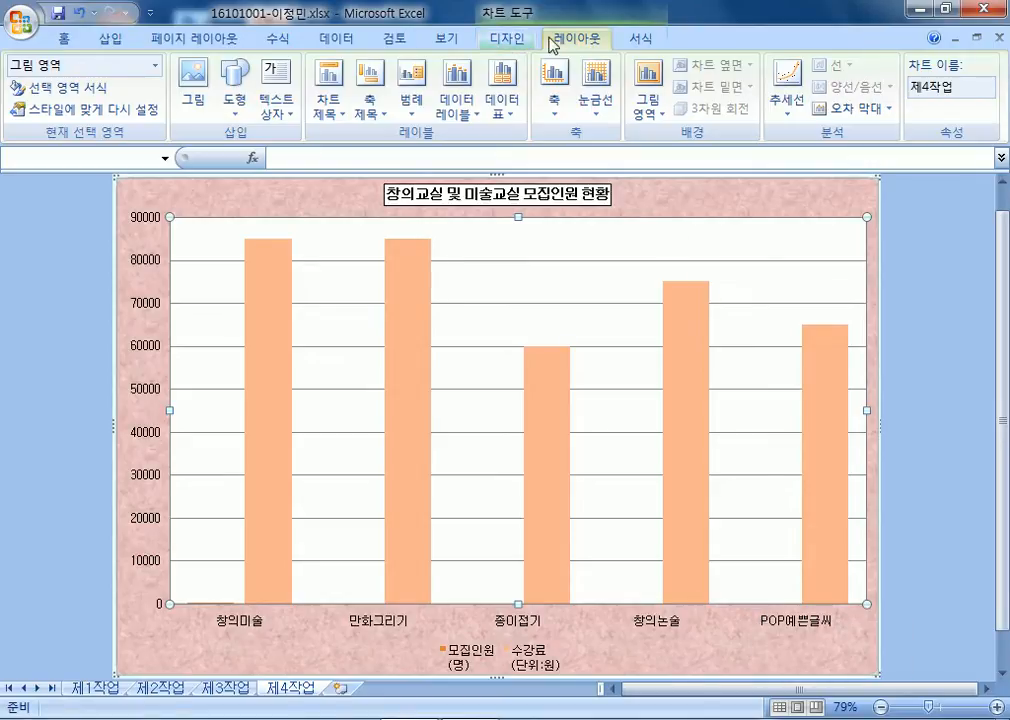
click(511, 44)
click(577, 38)
click(636, 39)
click(580, 39)
click(155, 66)
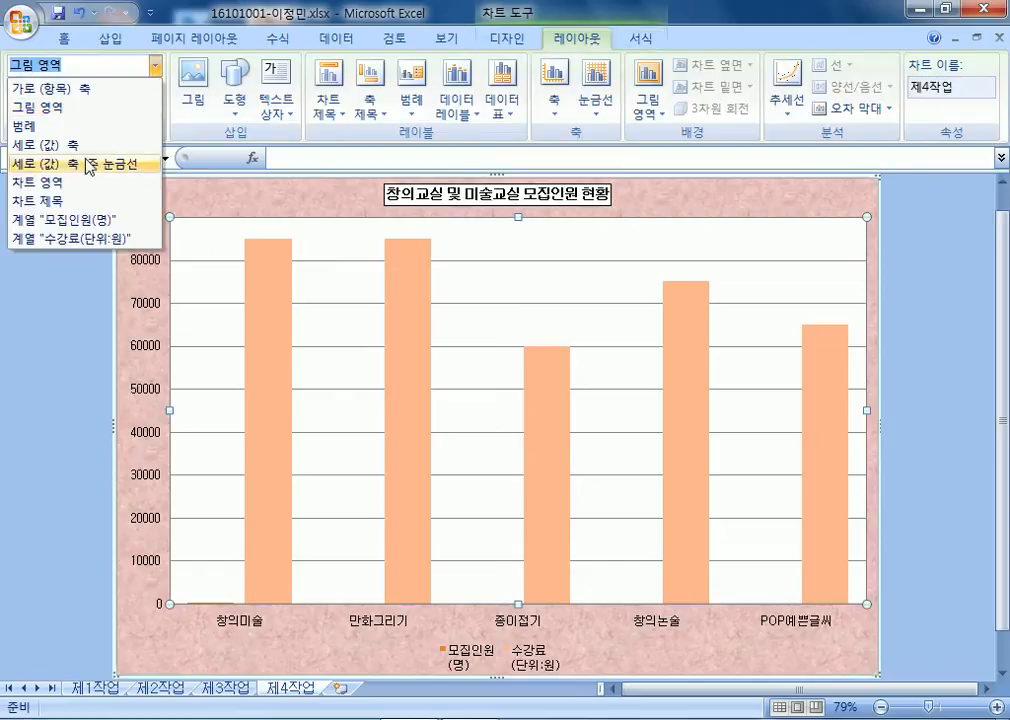
click(64, 225)
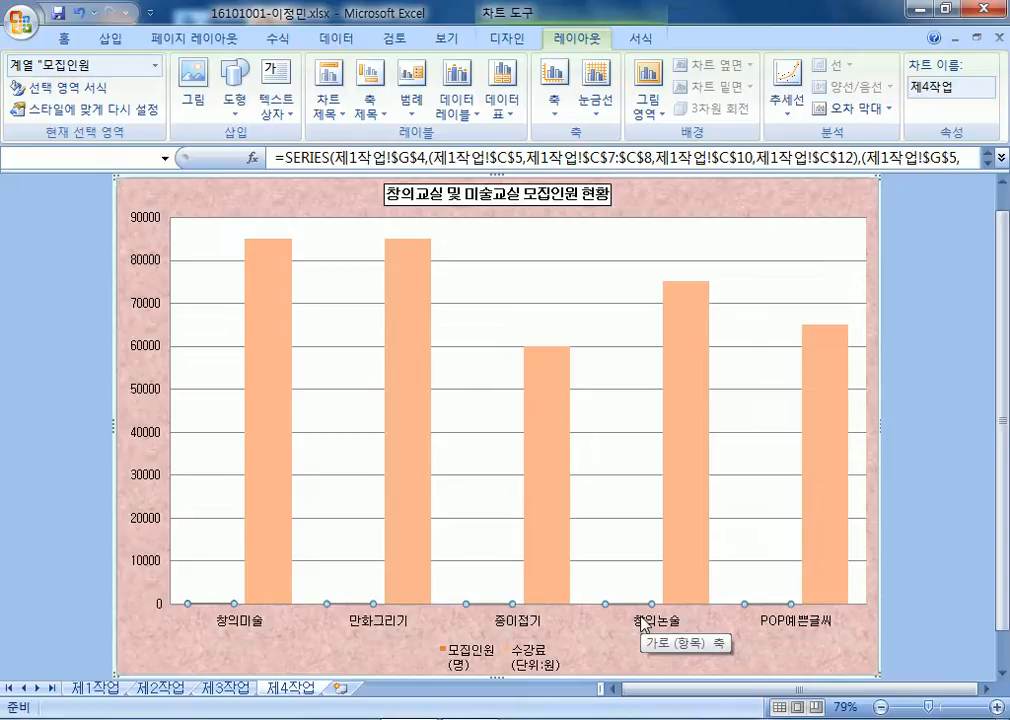
mouse_move(697, 348)
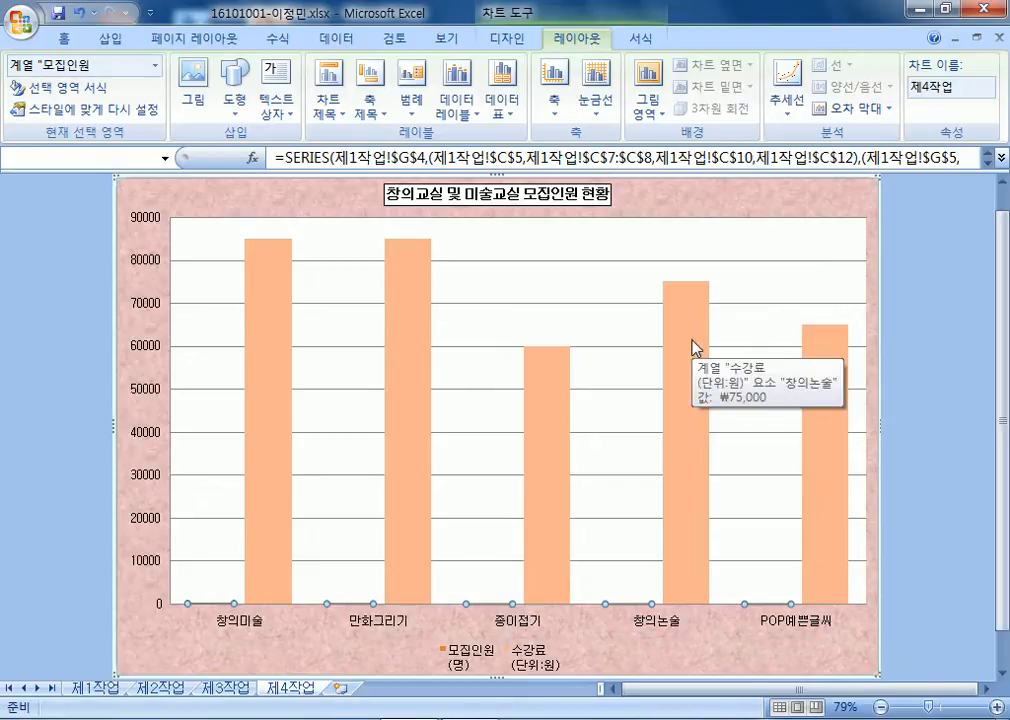
click(690, 346)
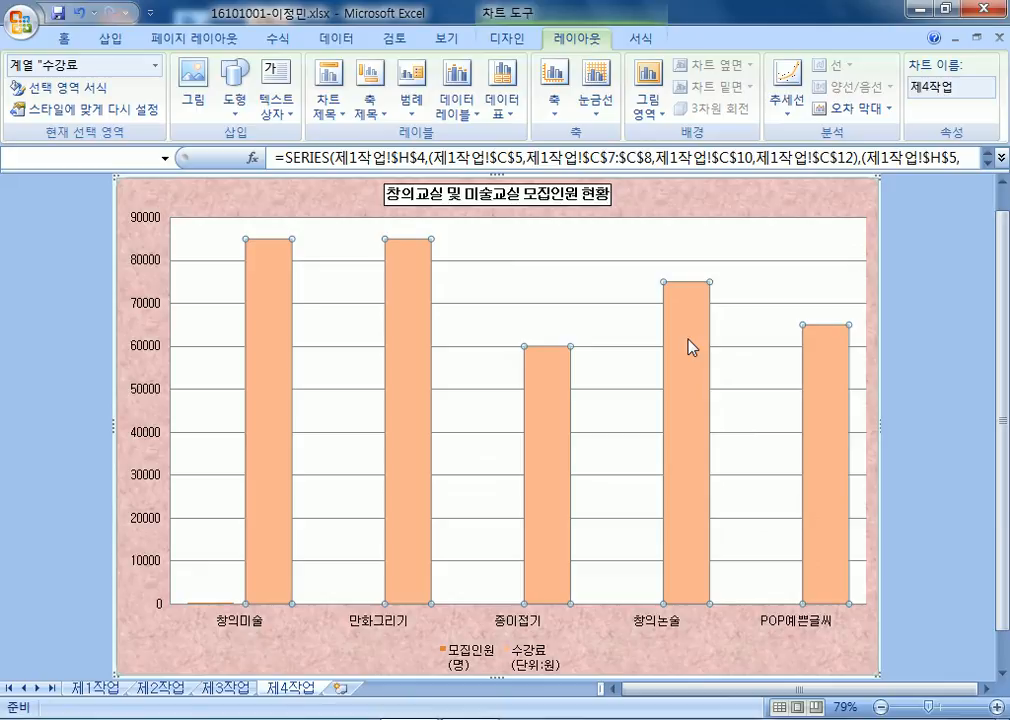
click(510, 38)
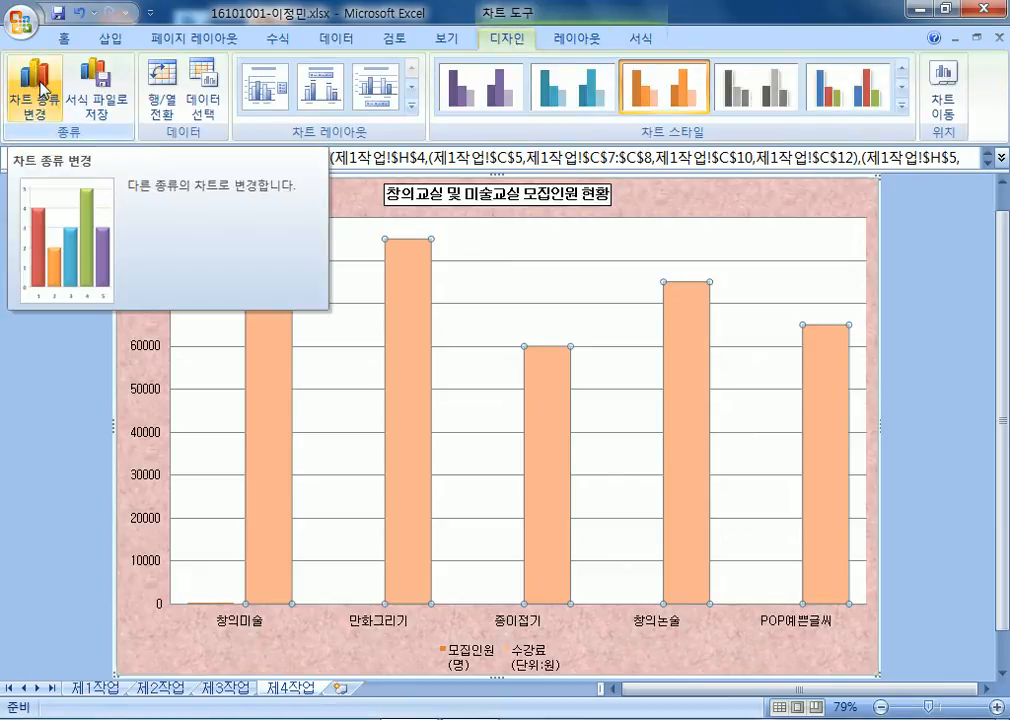
Change the 수강료 series to Line with Markers from its right-click menu.
right_click(672, 289)
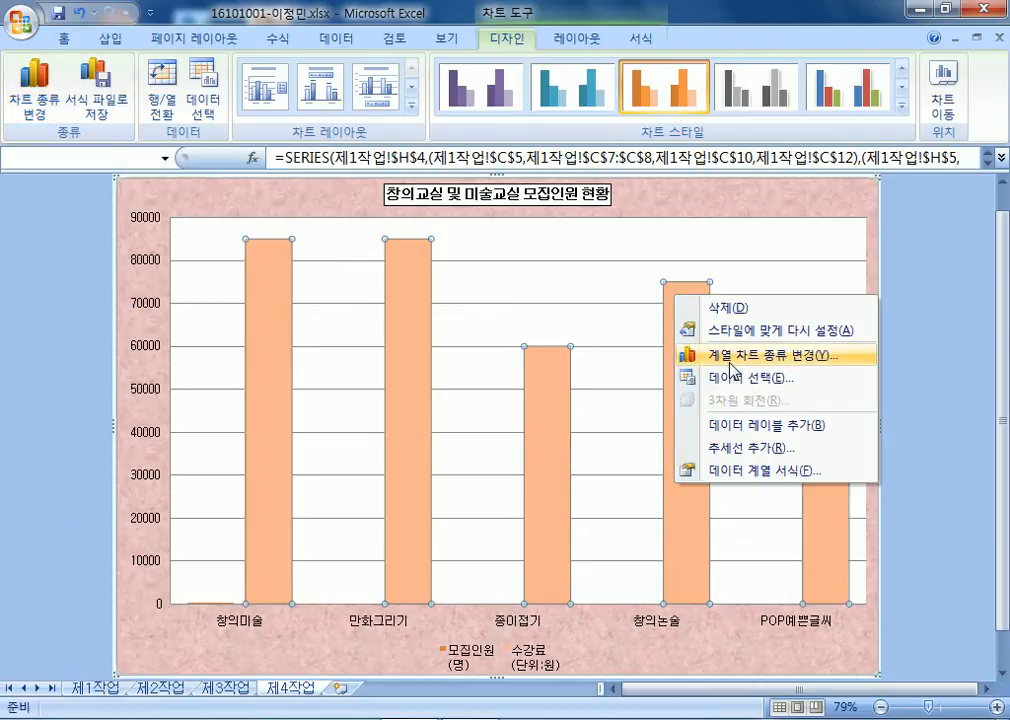
click(731, 370)
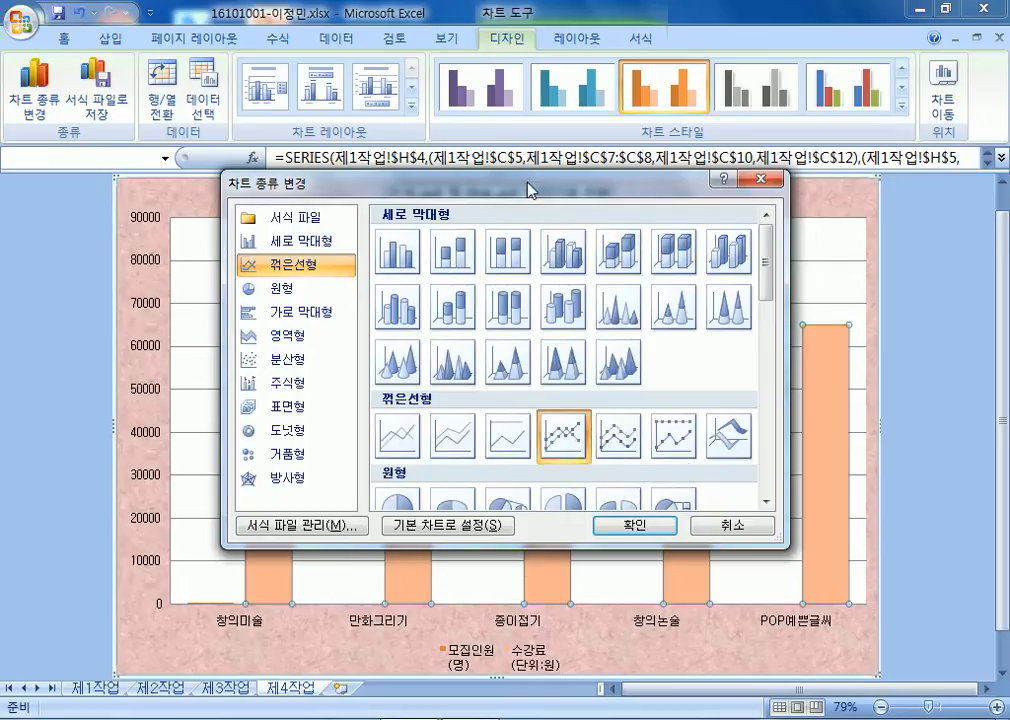
drag(530, 187, 527, 91)
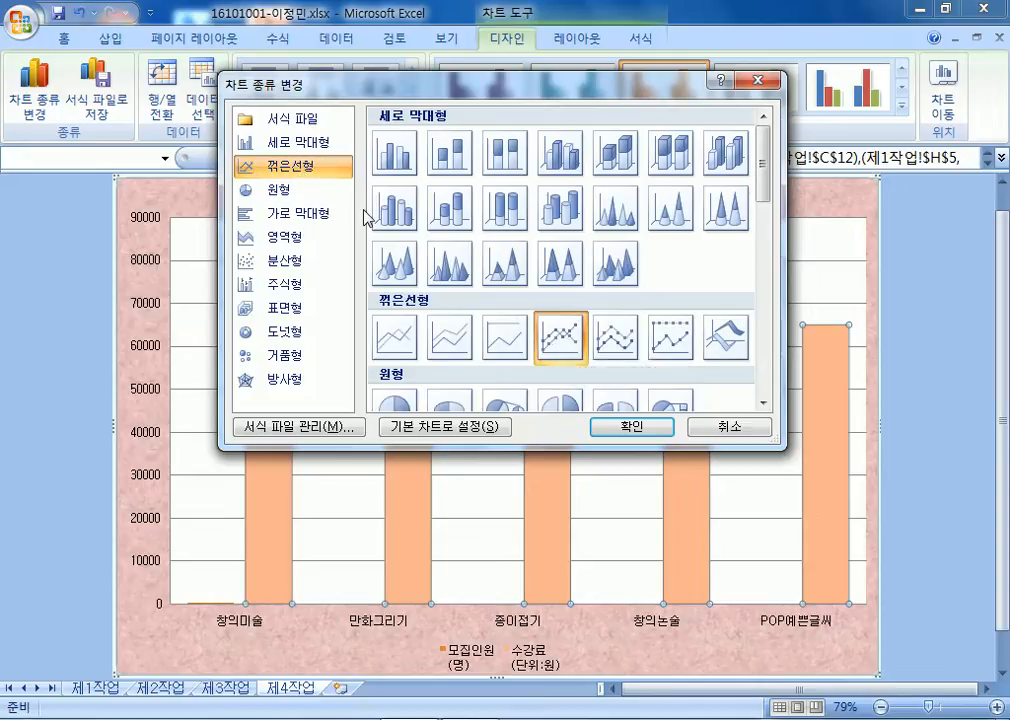
double_click(570, 341)
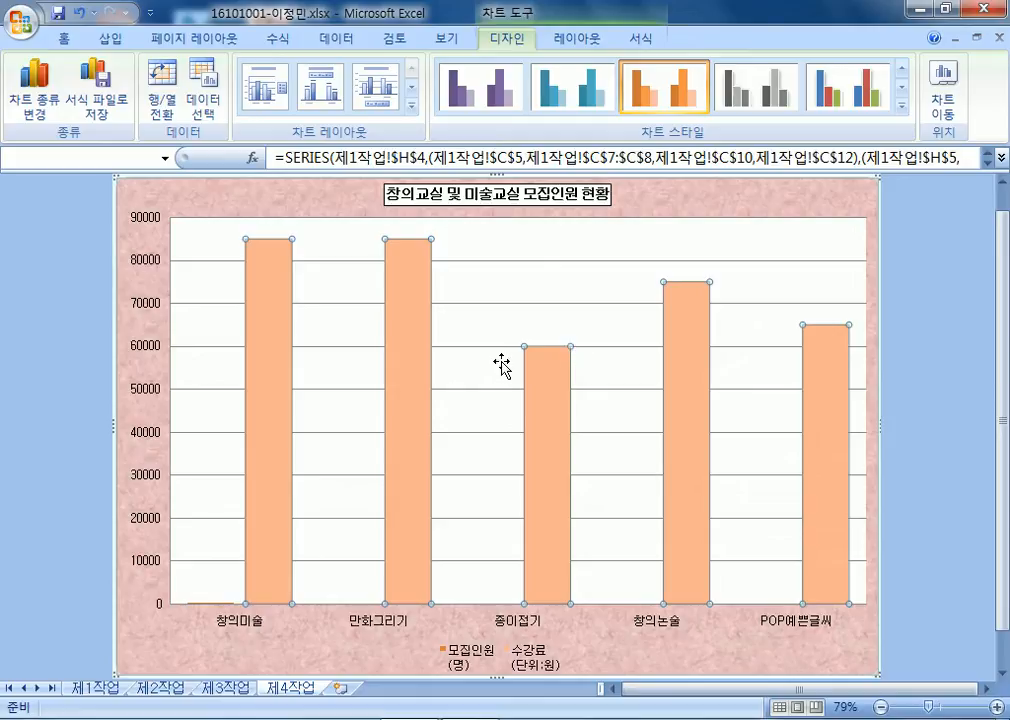
Reselect the 수강료 series and confirm Line with Markers through Change Chart Type.
click(470, 352)
mouse_move(410, 291)
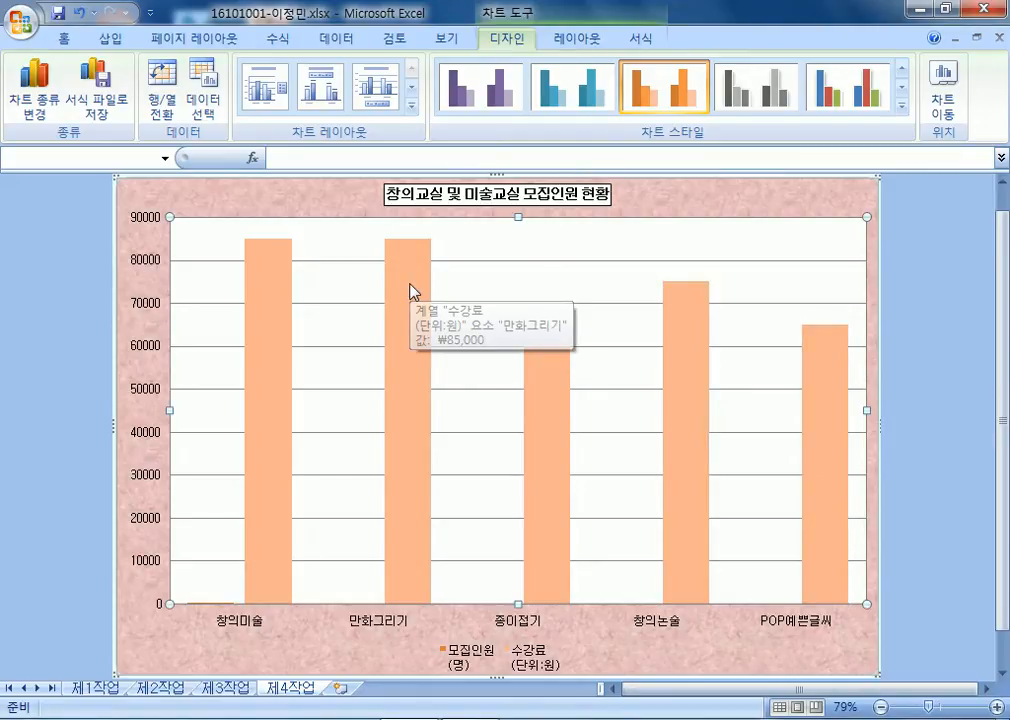
click(410, 292)
right_click(410, 291)
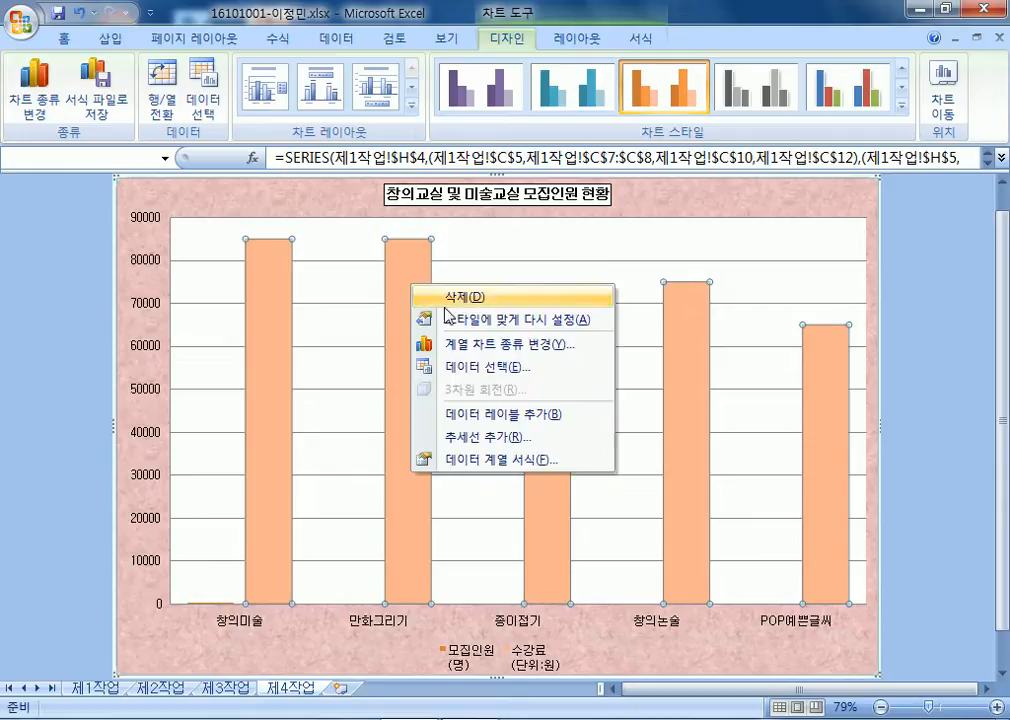
click(412, 257)
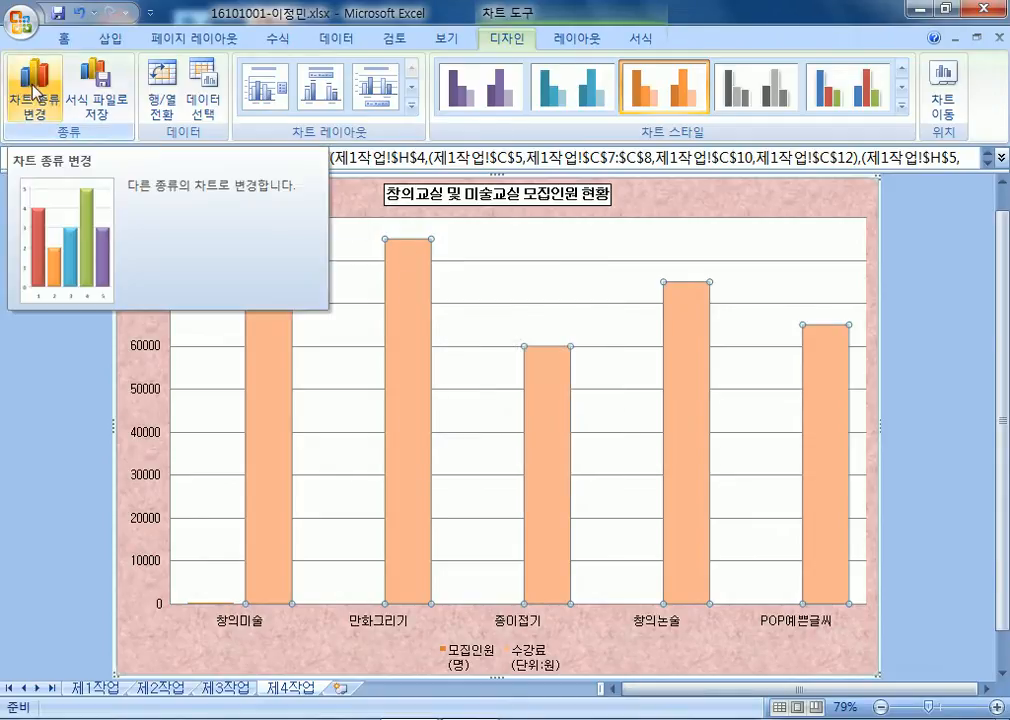
click(792, 205)
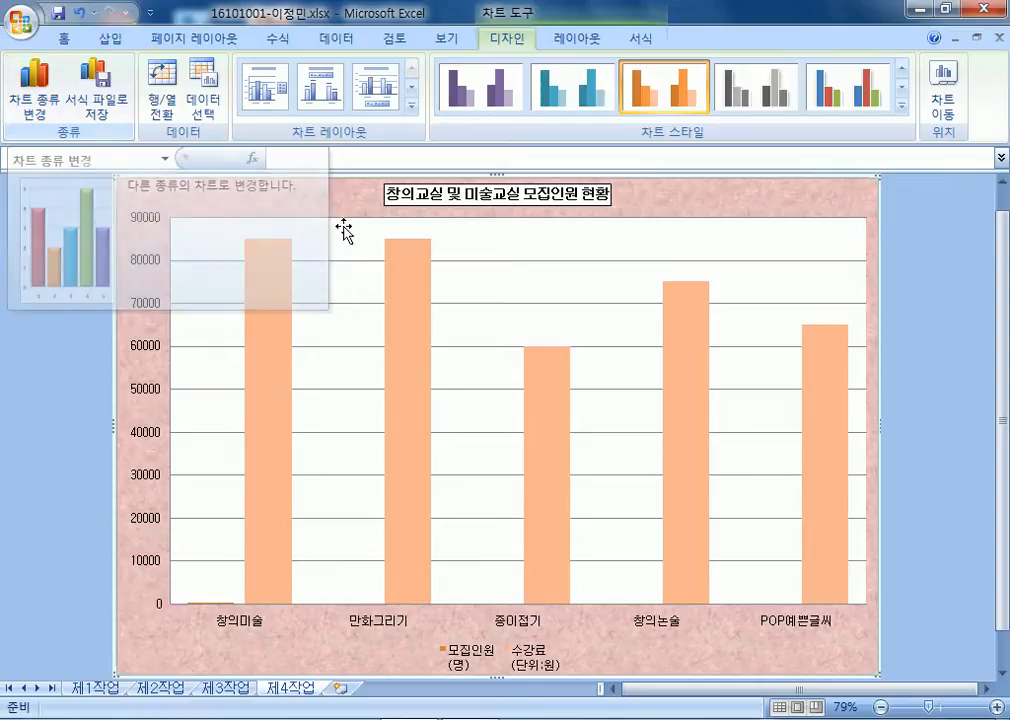
click(408, 284)
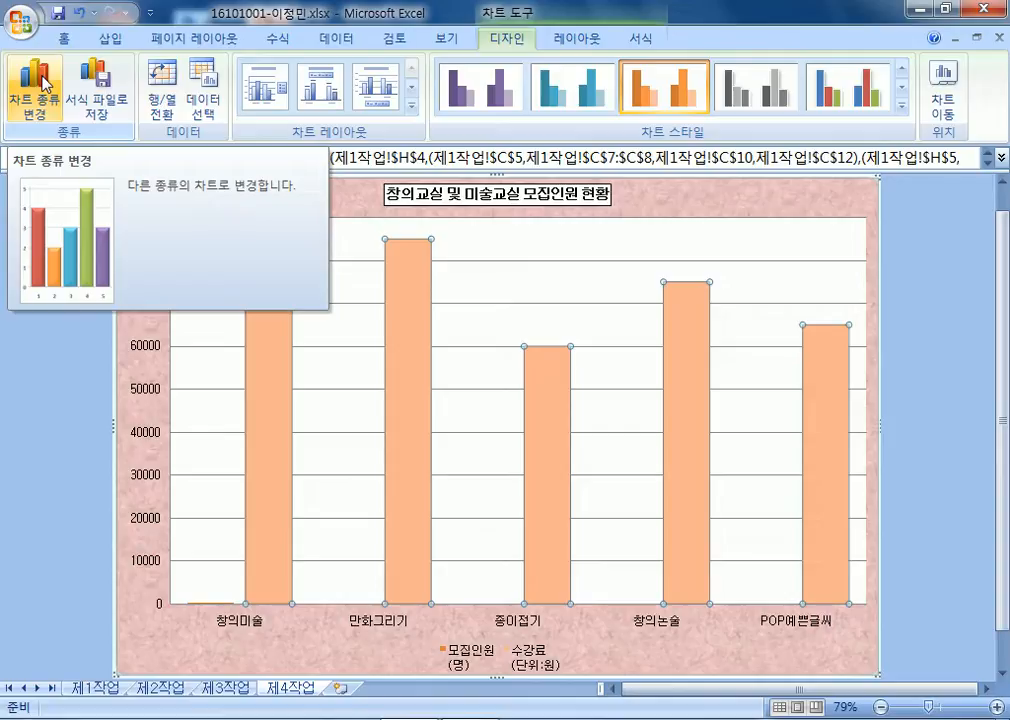
click(42, 85)
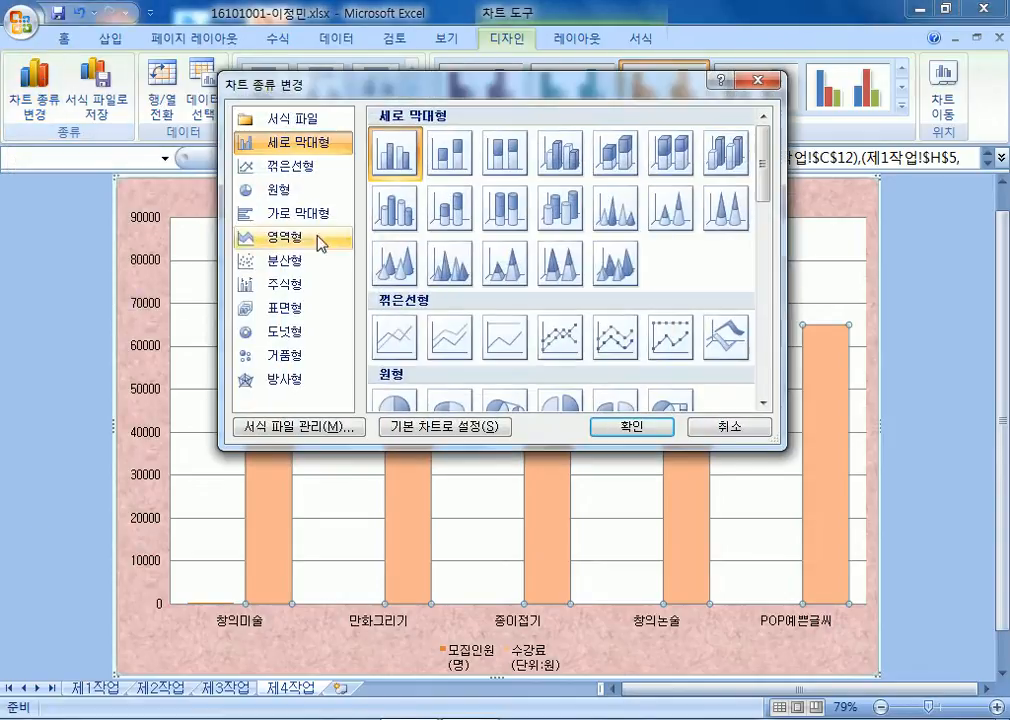
click(562, 342)
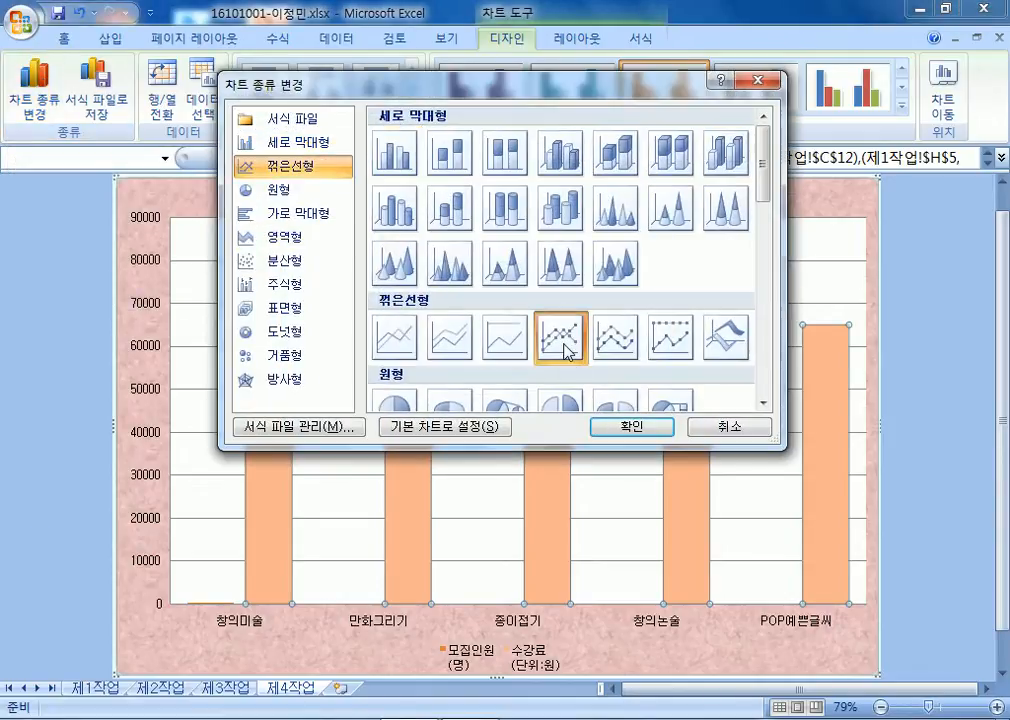
click(632, 427)
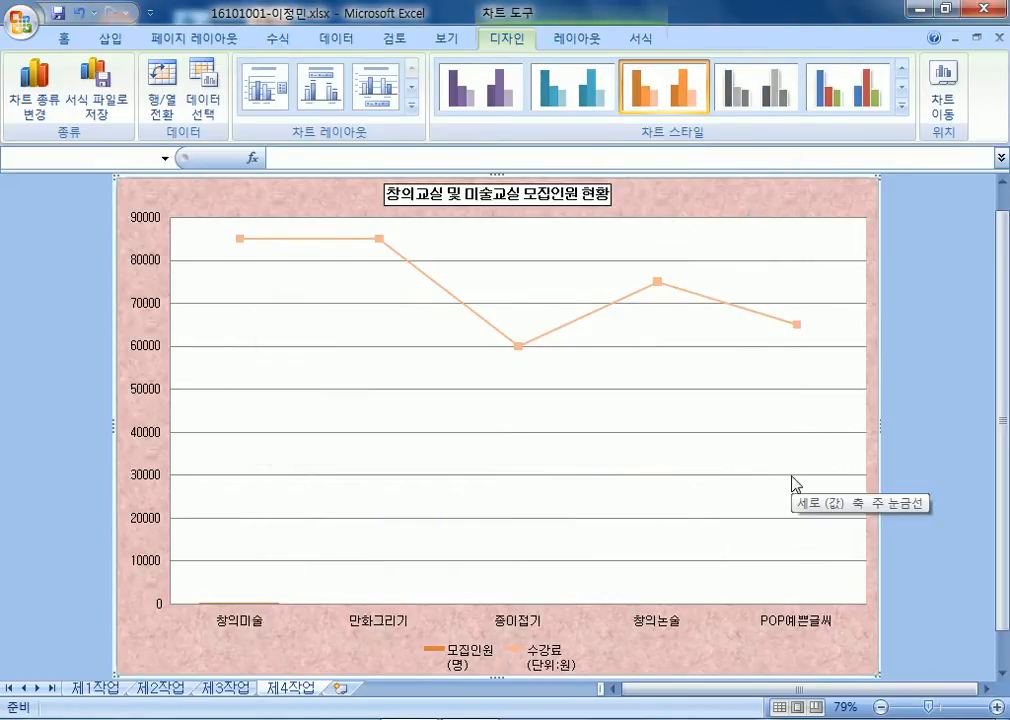
click(638, 300)
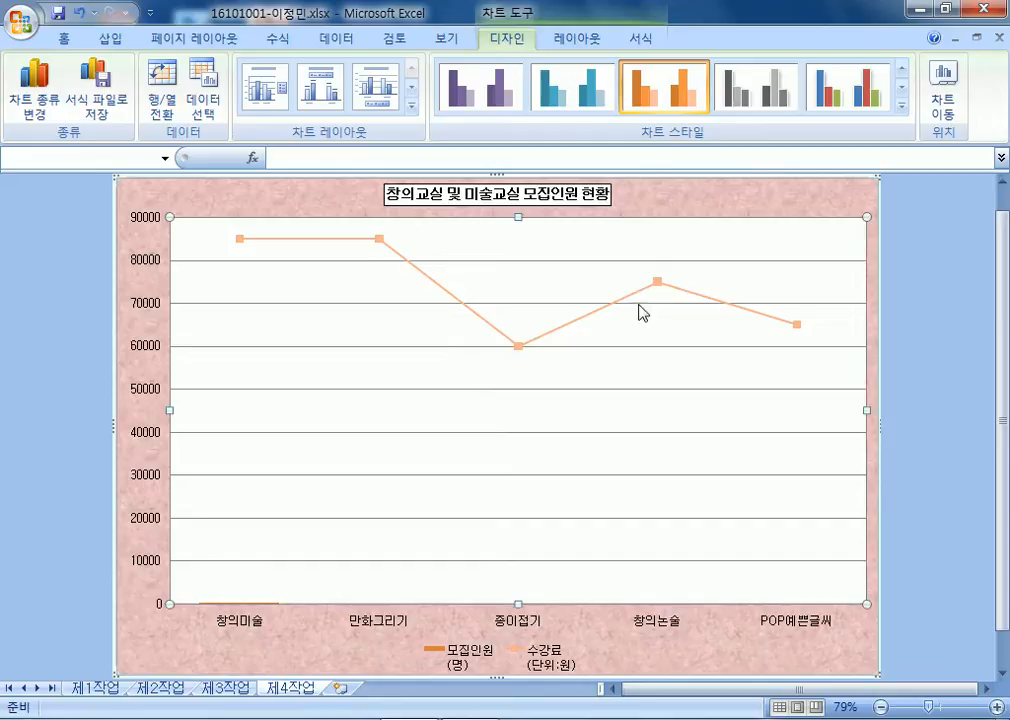
Select the 수강료 marker line series on the 제4작업 chart, reselecting it after hitting the plot area.
click(727, 306)
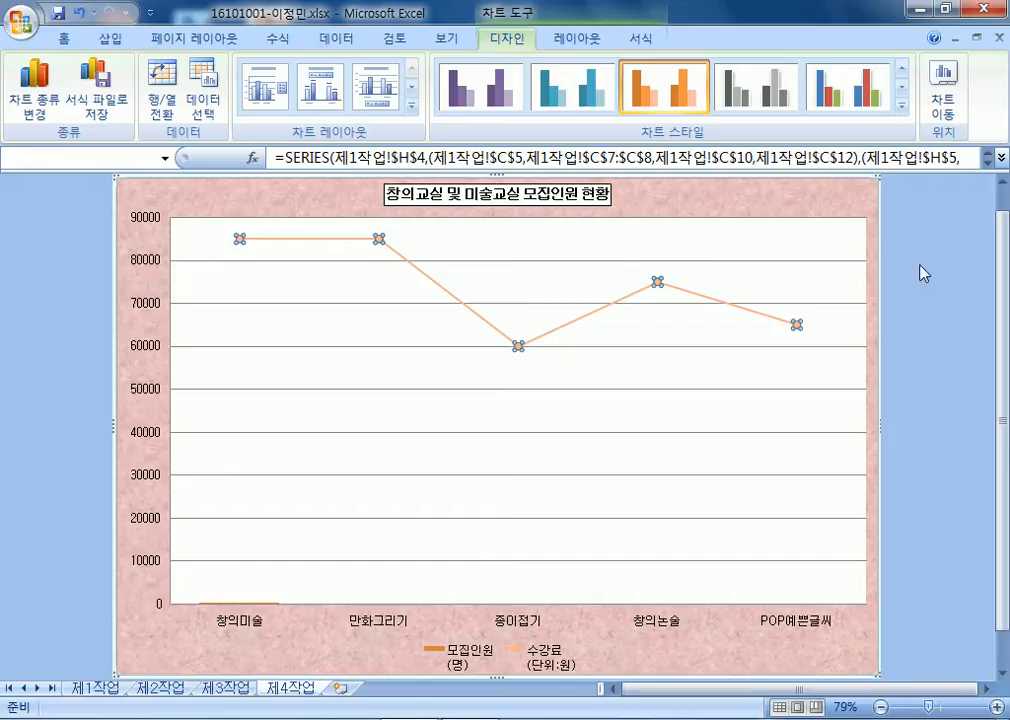
click(876, 245)
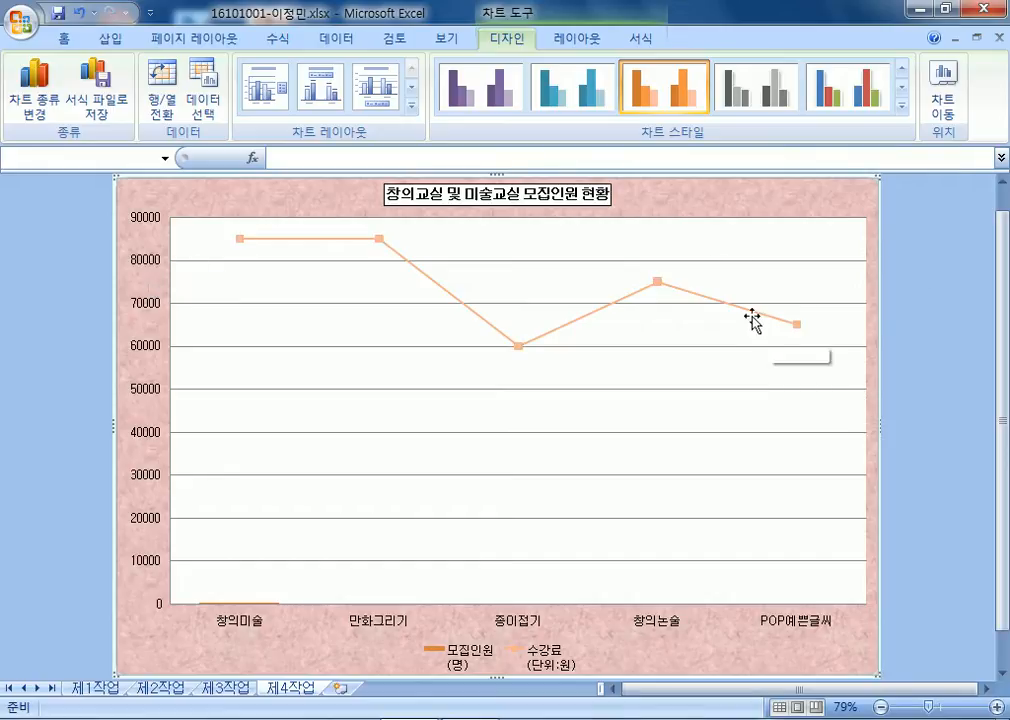
click(693, 300)
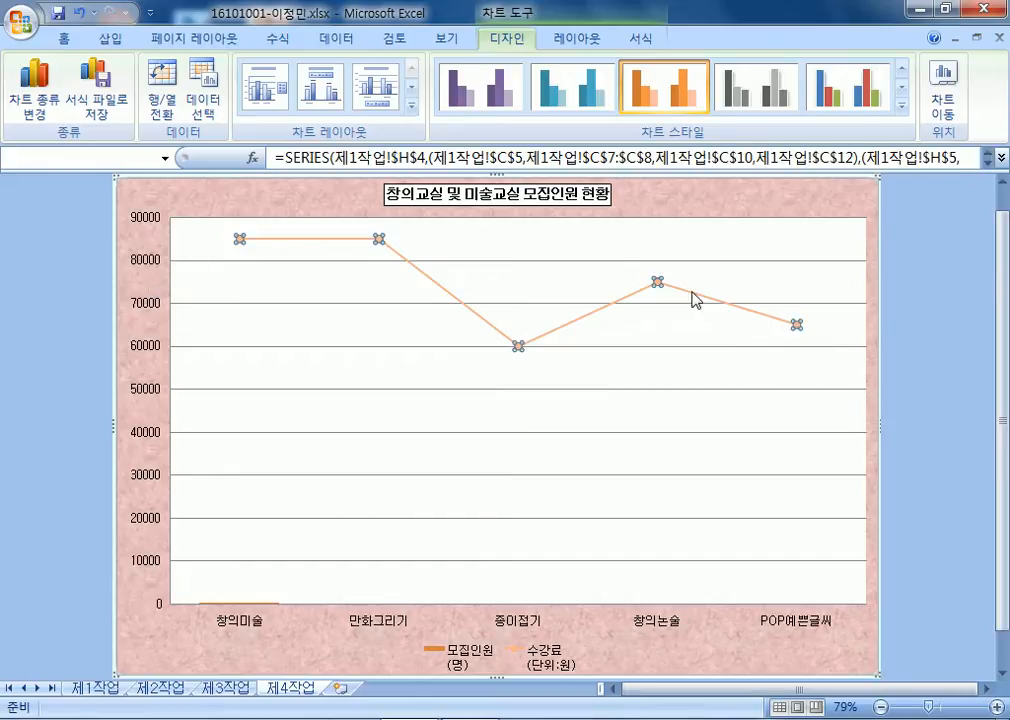
click(700, 282)
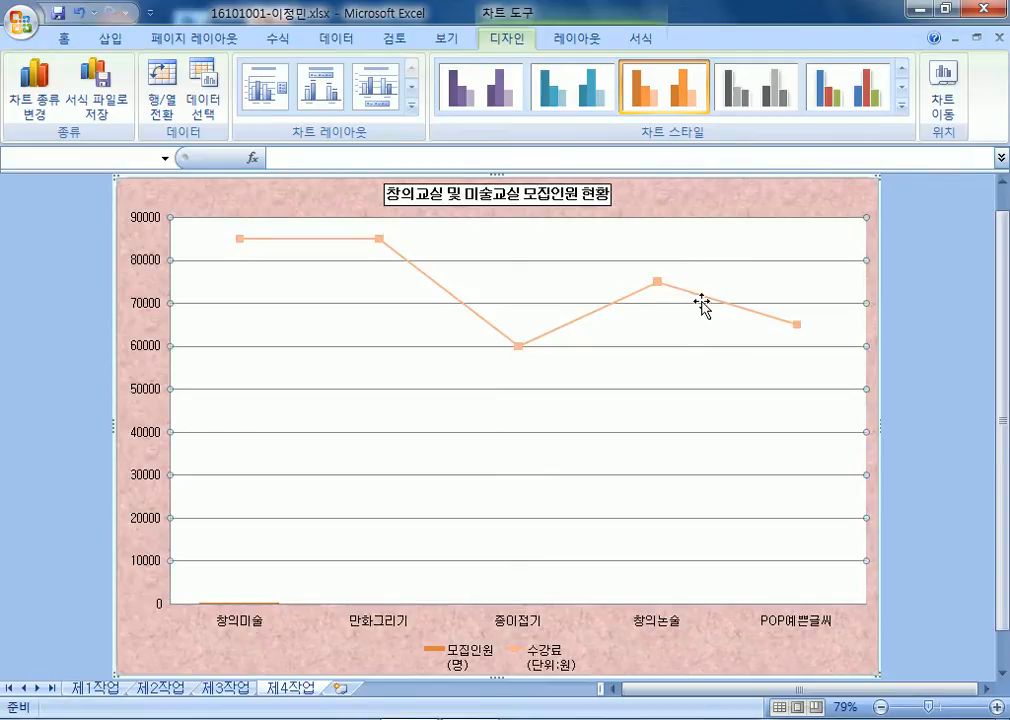
click(697, 298)
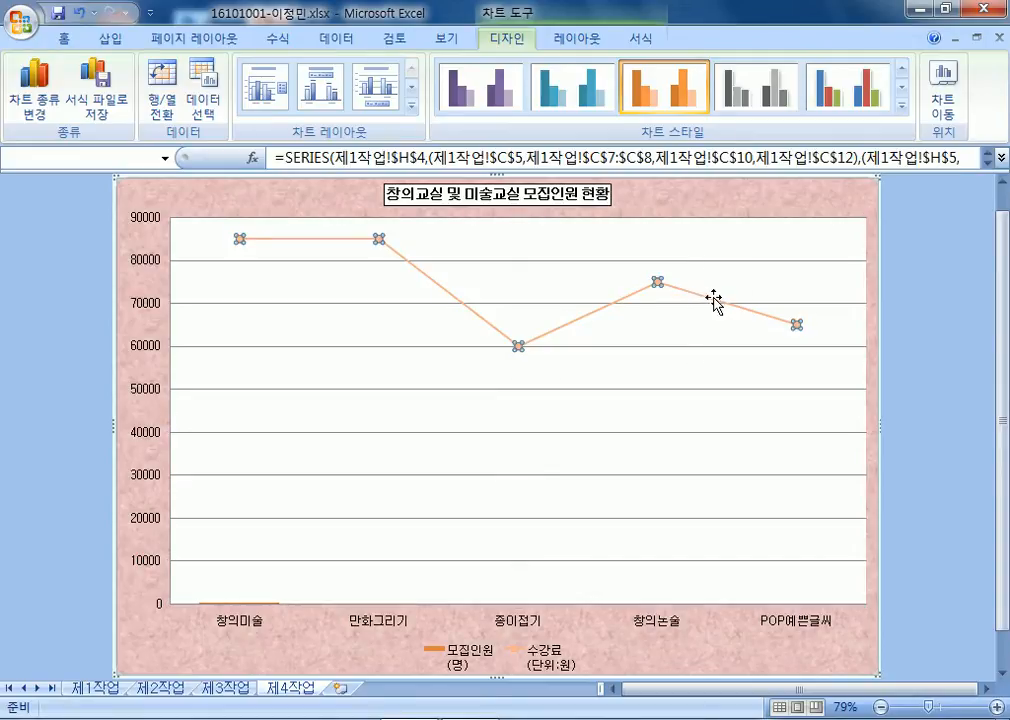
In Format Data Series for 수강료, choose 계열 옵션 > 보조 축.
double_click(713, 298)
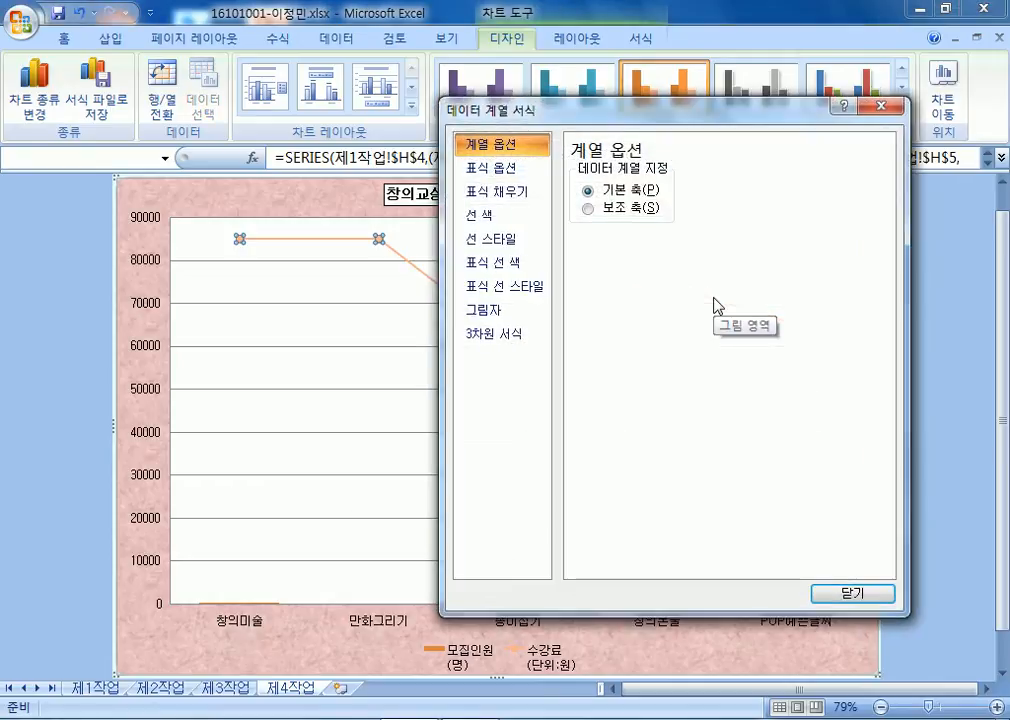
click(620, 210)
drag(451, 100, 893, 421)
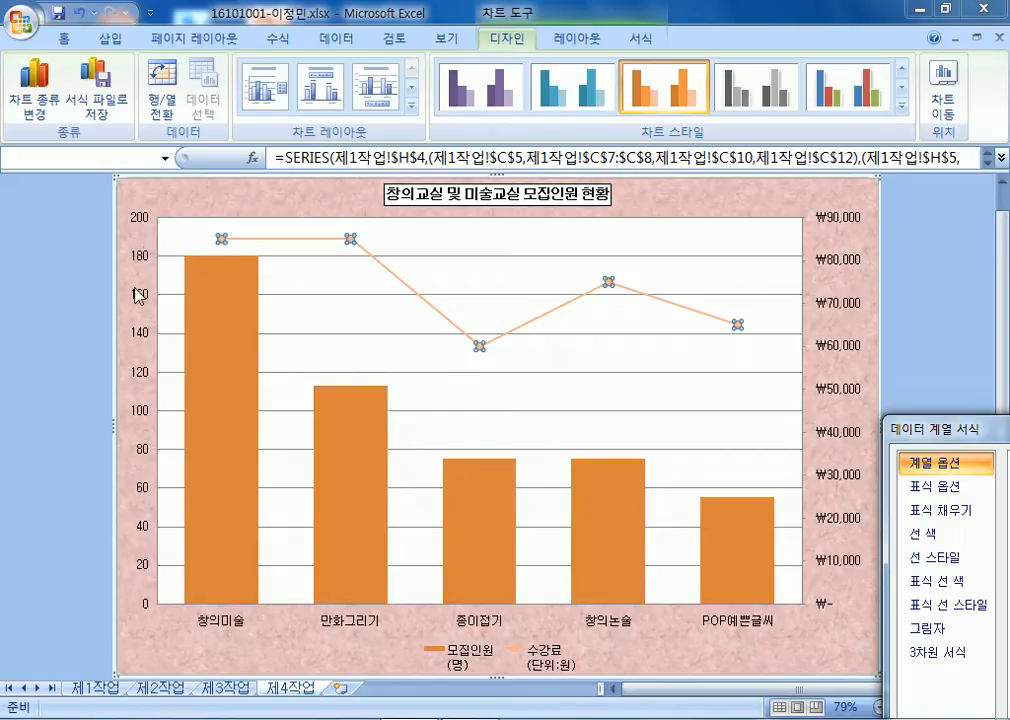
mouse_move(481, 542)
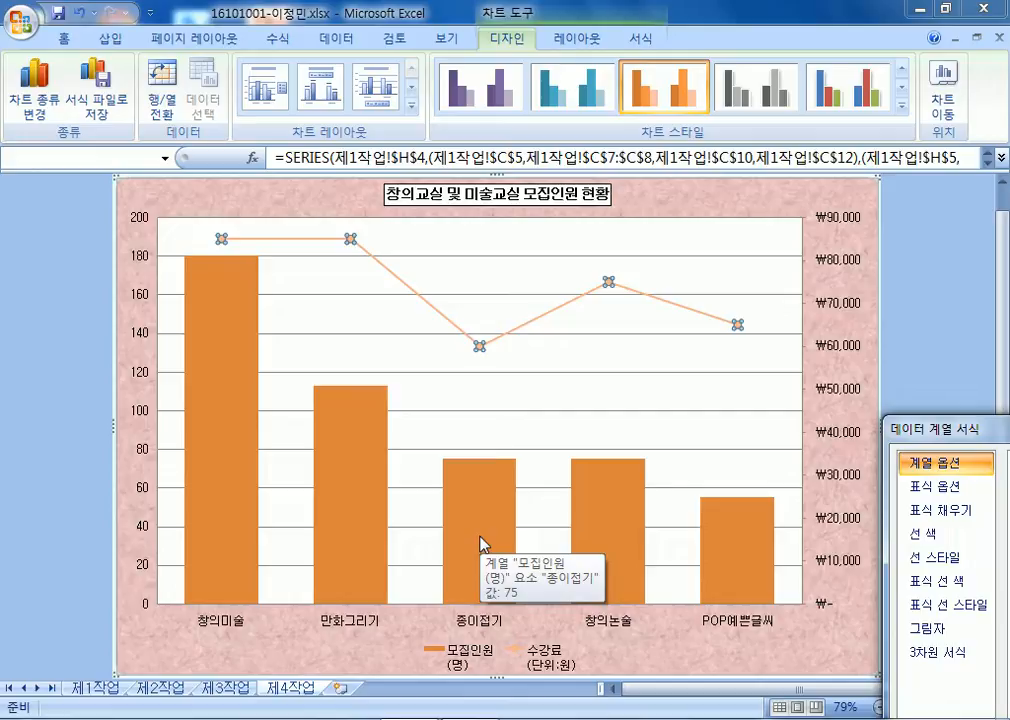
drag(968, 432, 766, 141)
Compare primary and secondary axes, leaving 수강료 on the secondary ₩0–₩90,000 axis.
click(517, 154)
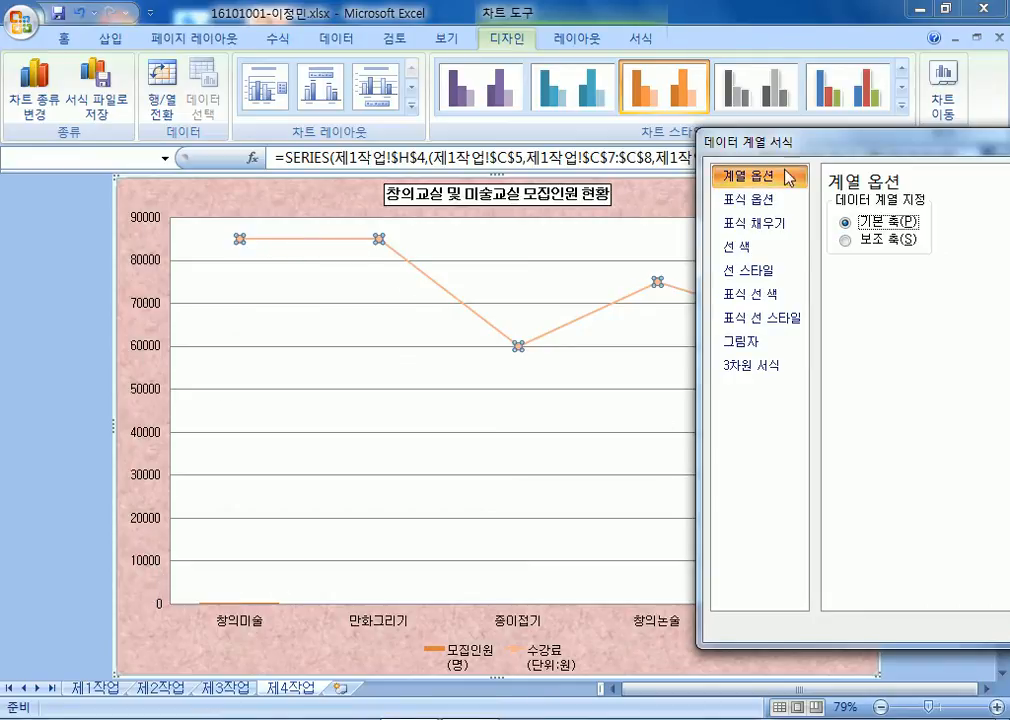
click(846, 242)
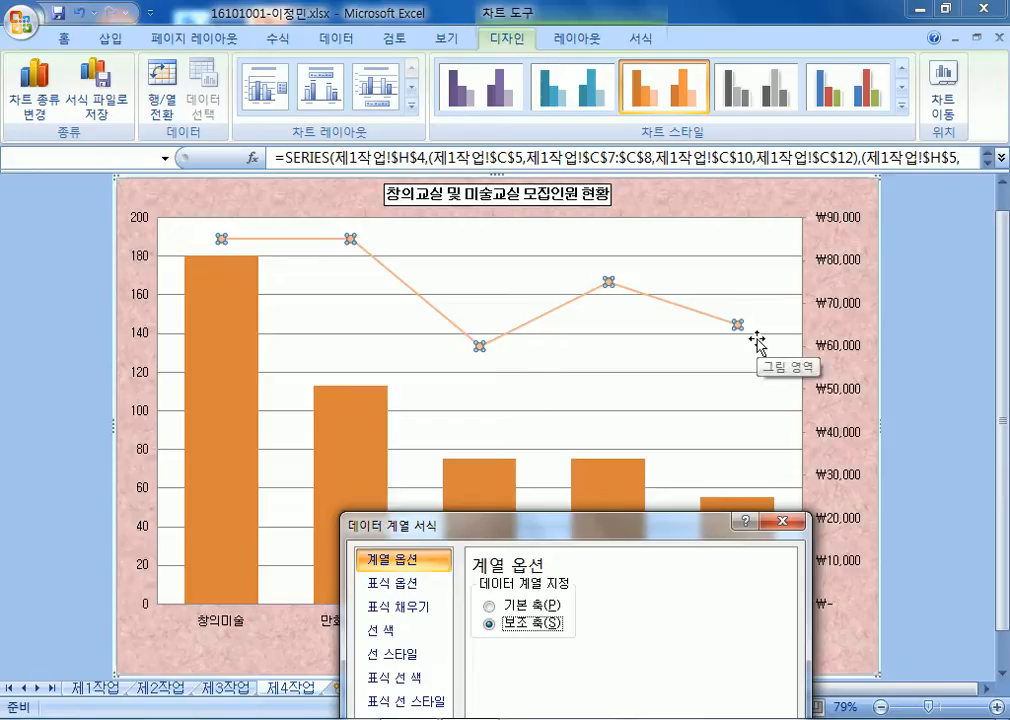
drag(487, 527, 734, 244)
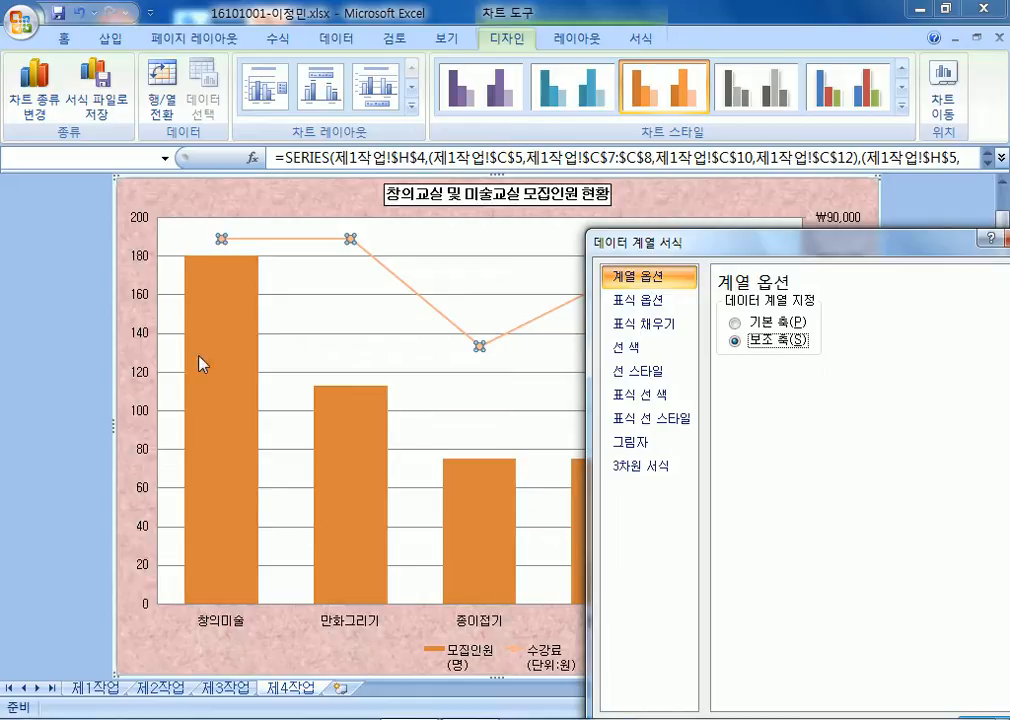
mouse_move(222, 320)
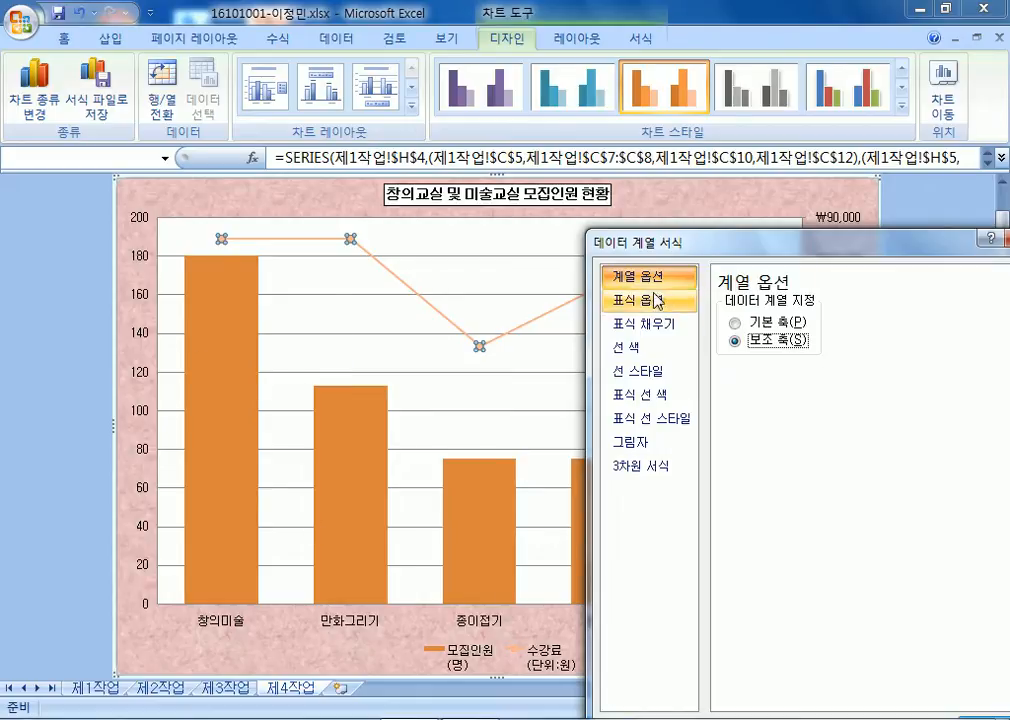
drag(676, 241, 1008, 215)
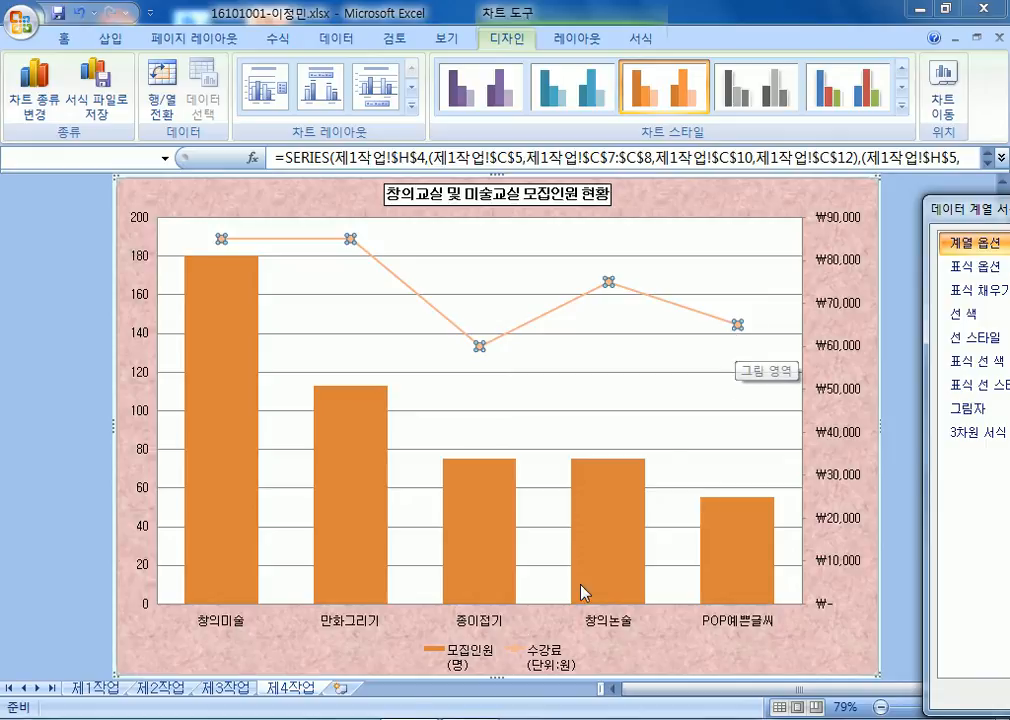
click(25, 719)
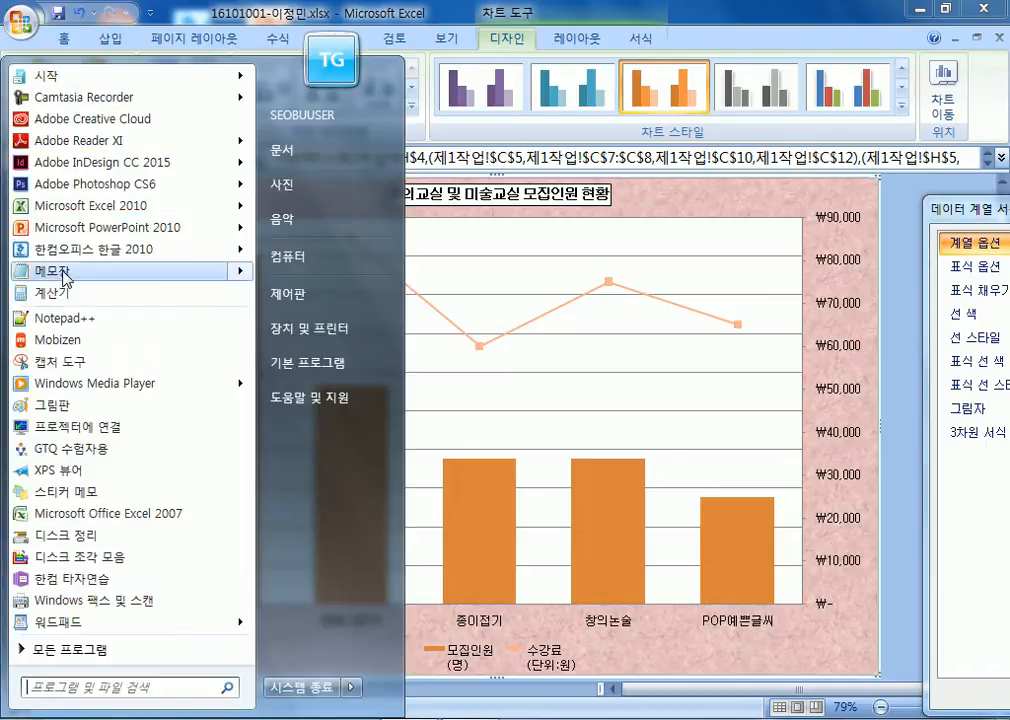
In Notepad, type the heading '이중축 혼합형'.
click(60, 271)
text(w)
key(BackSpace)
text(2w)
key(BackSpace)
key(Hangul)
text(중축)
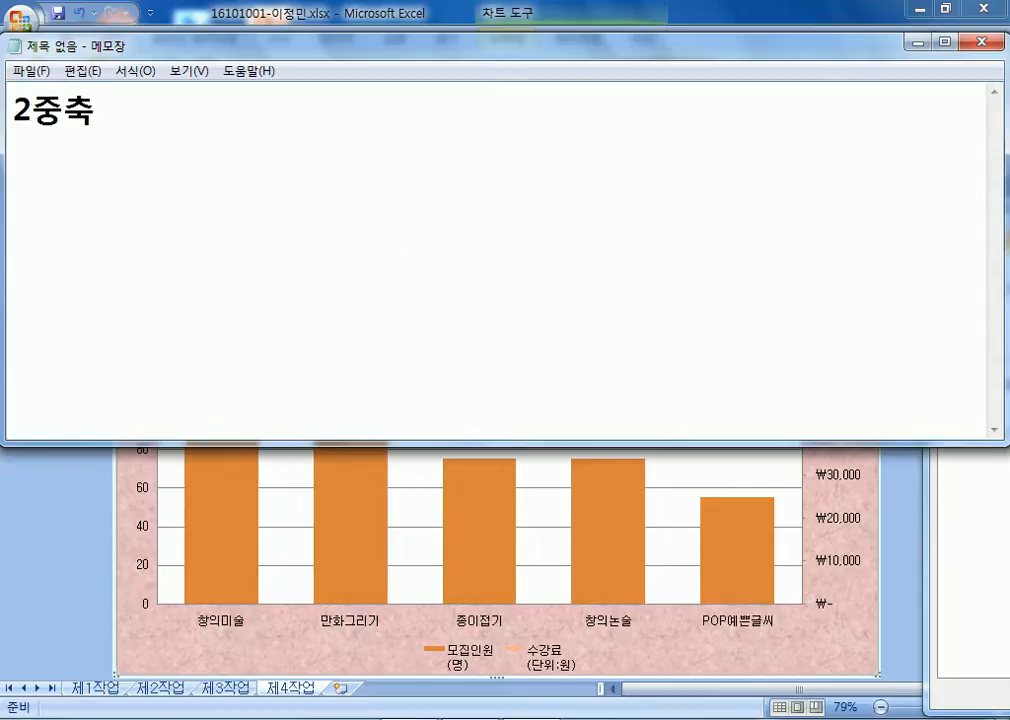
key(Home)
text(이)
key(Delete)
key(End)
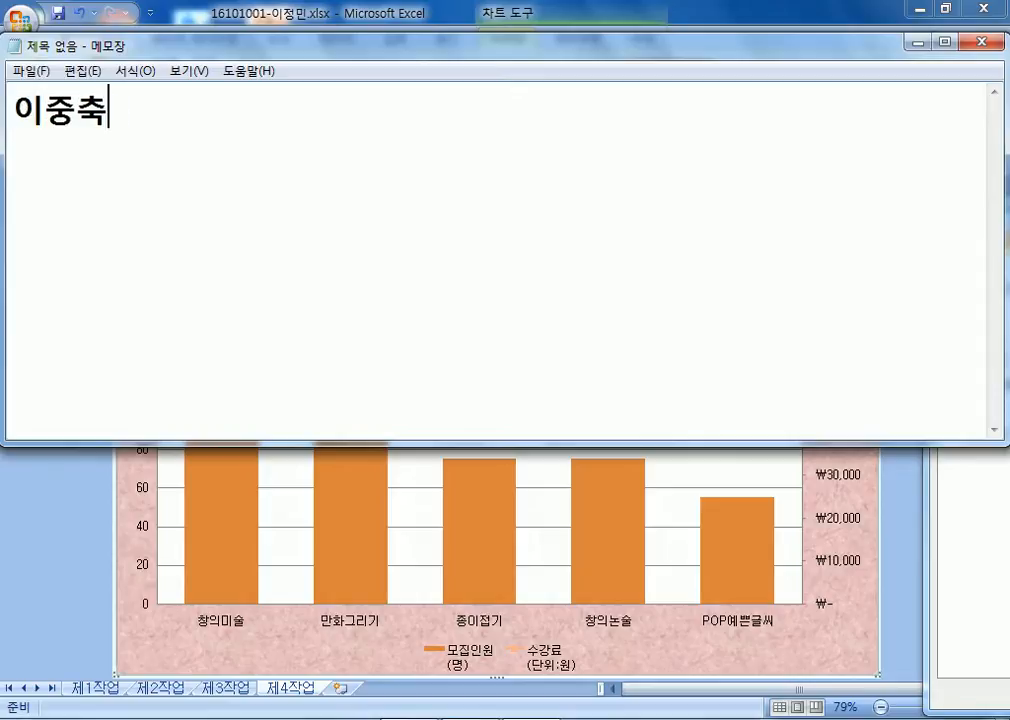
text(혼합형)
key(Return)
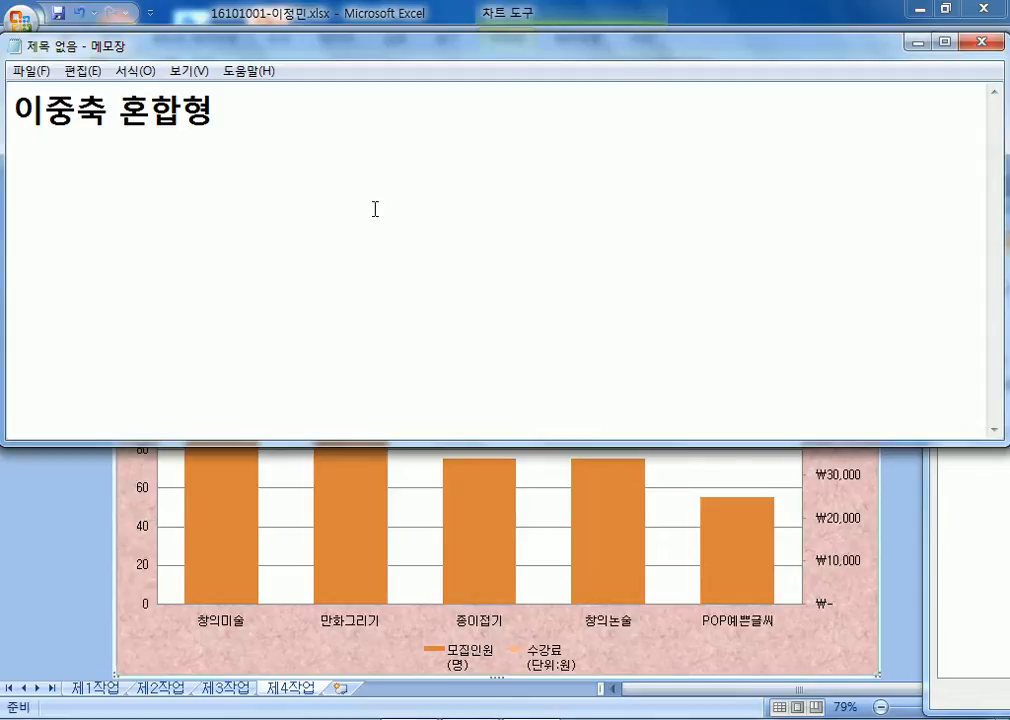
Add the line '왼쪽 : 주축(기본축) / 막대그래프, 오른쪽 : 보조축 / 꺾은선 그래프'.
text(왼쪽)
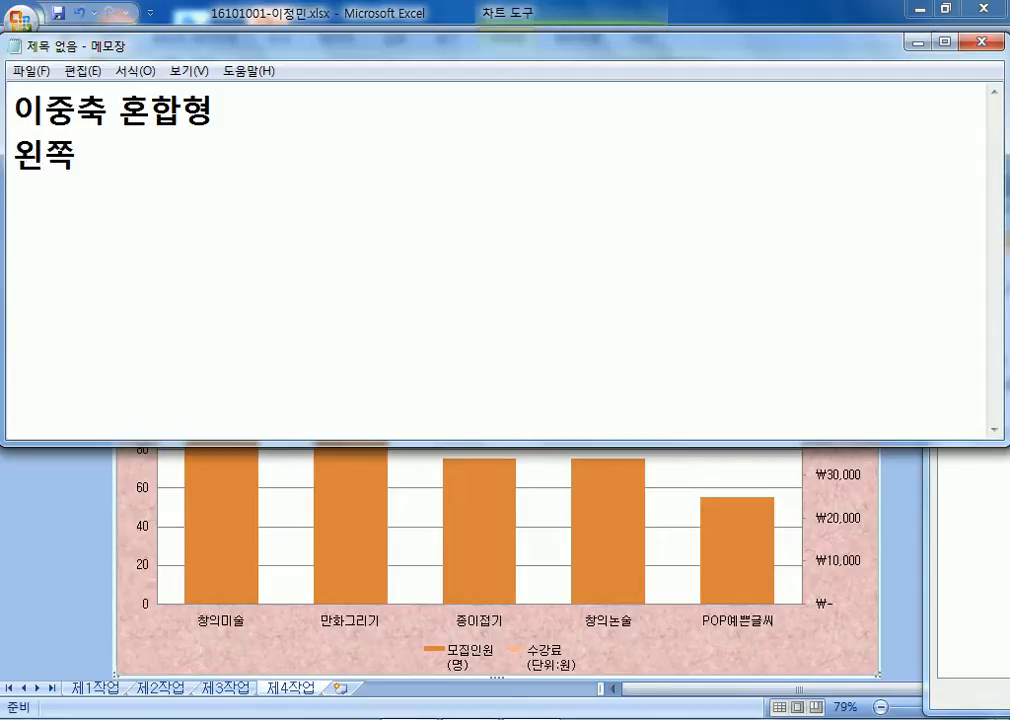
text( : 주ㅊ)
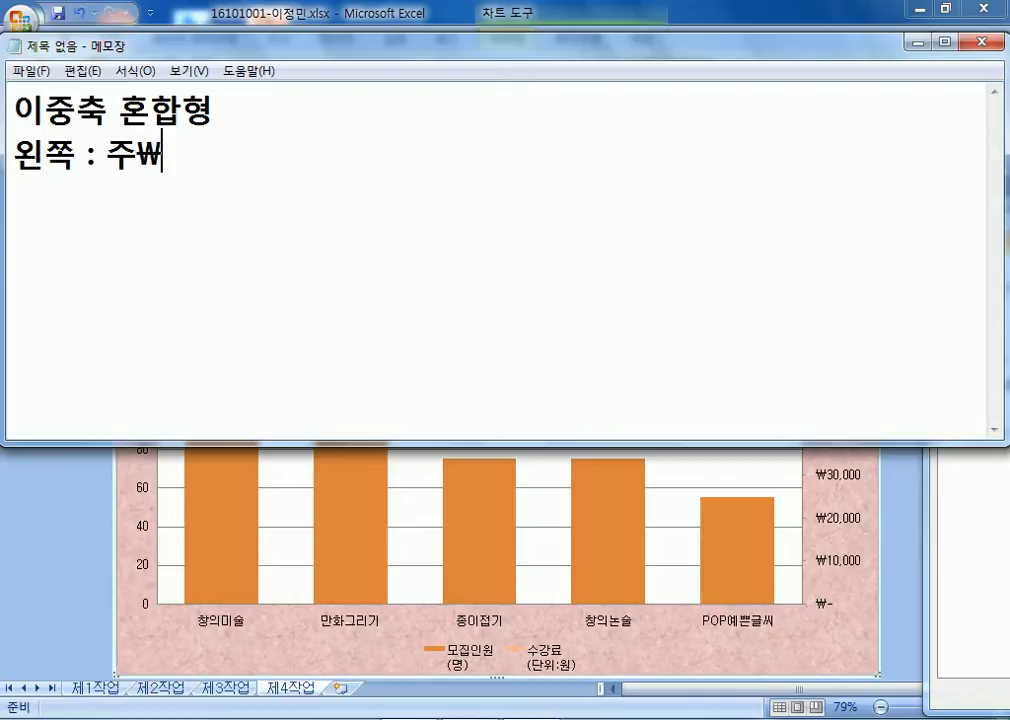
text(축(기본축))
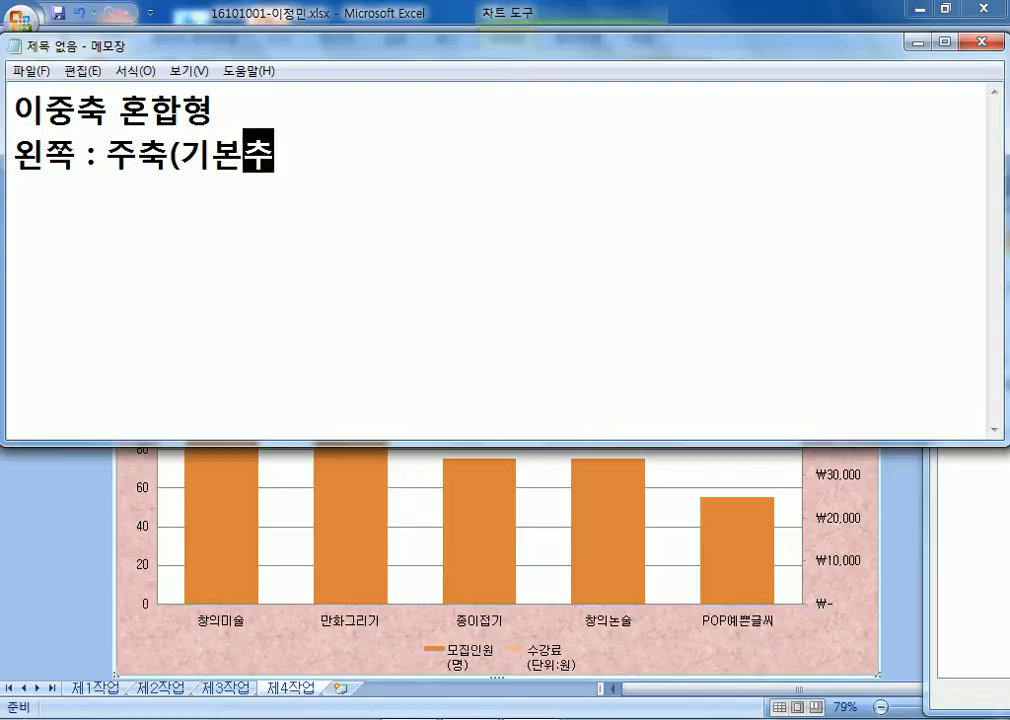
text(, 오른쪽 ":)
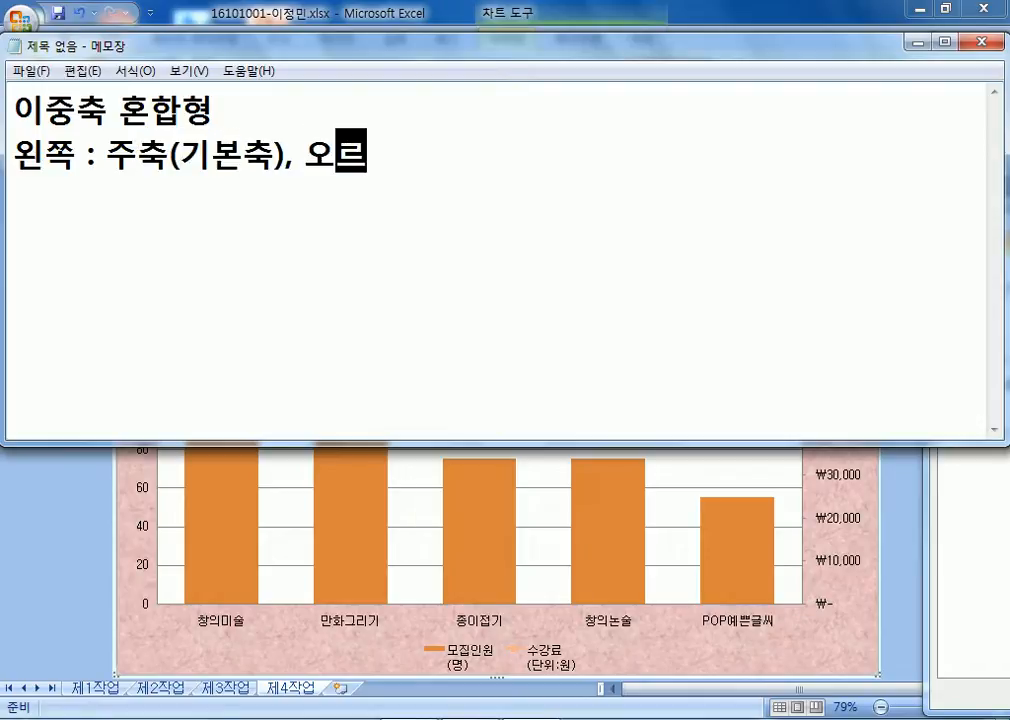
key(BackSpace)
key(BackSpace)
text(:")
text( 보조축)
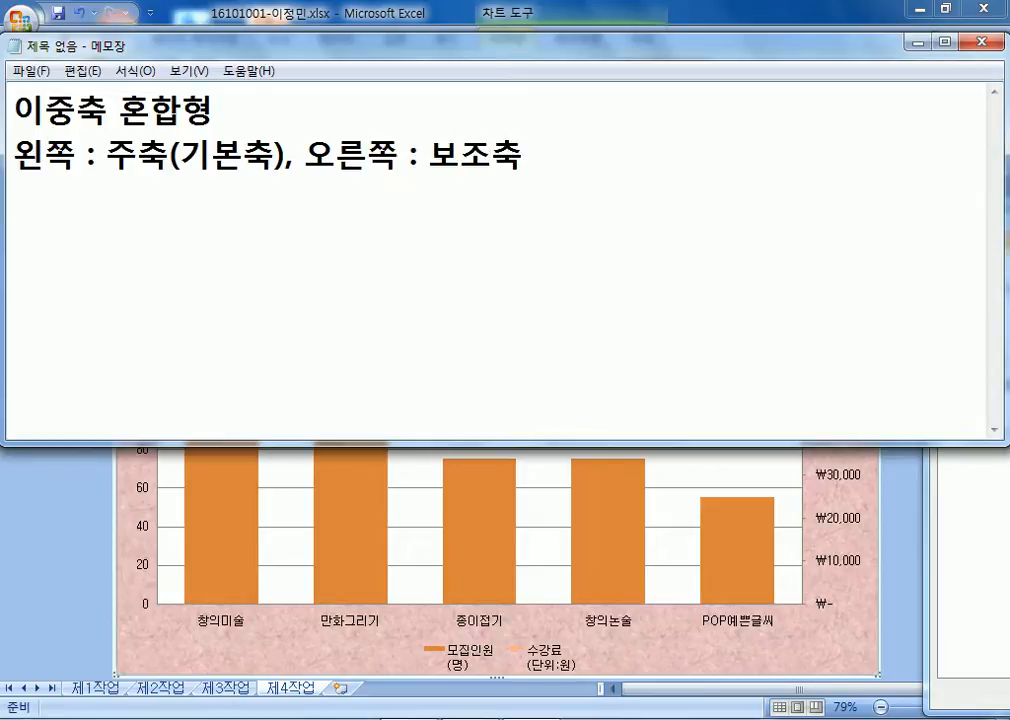
key(Return)
text(혼)
key(BackSpace)
key(BackSpace)
key(BackSpace)
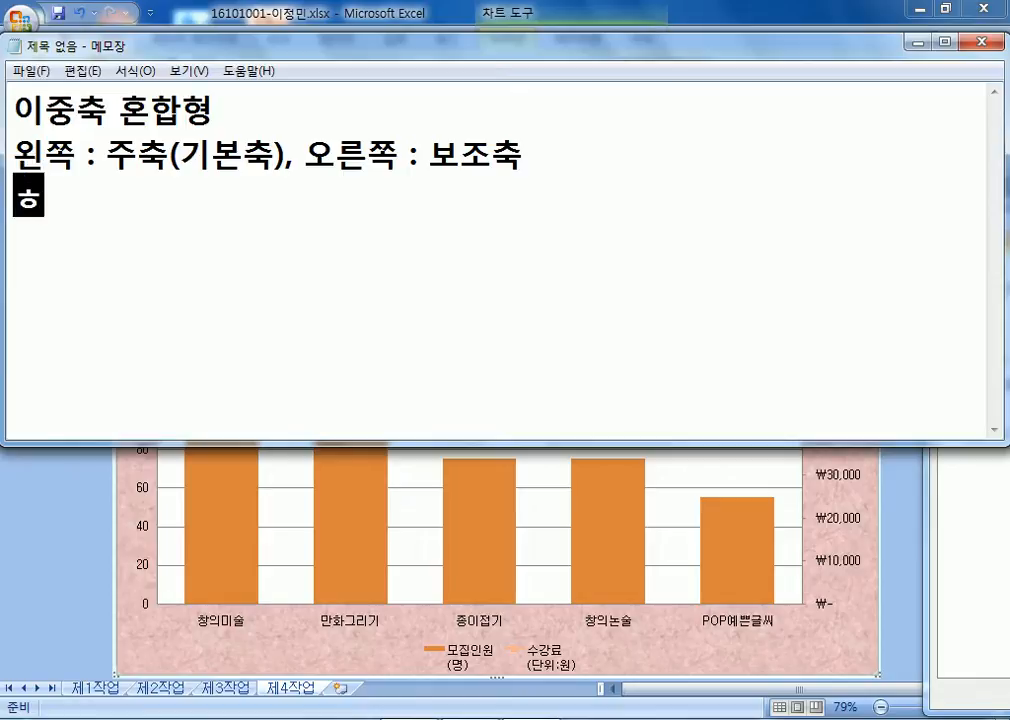
key(Up)
key(Right)
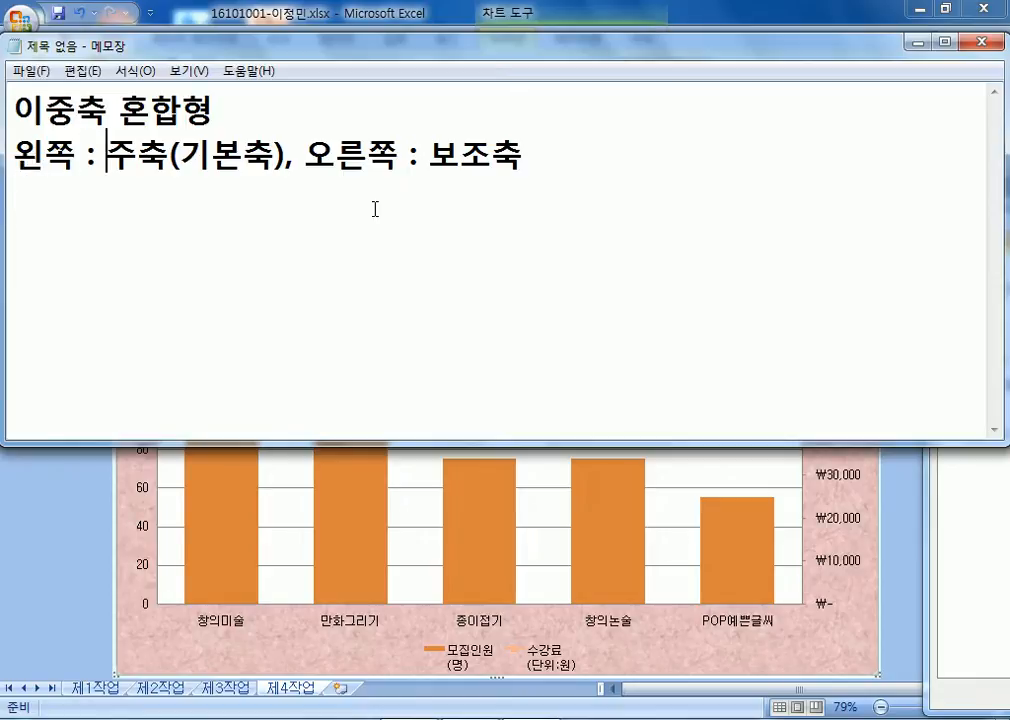
text(/ 막대그)
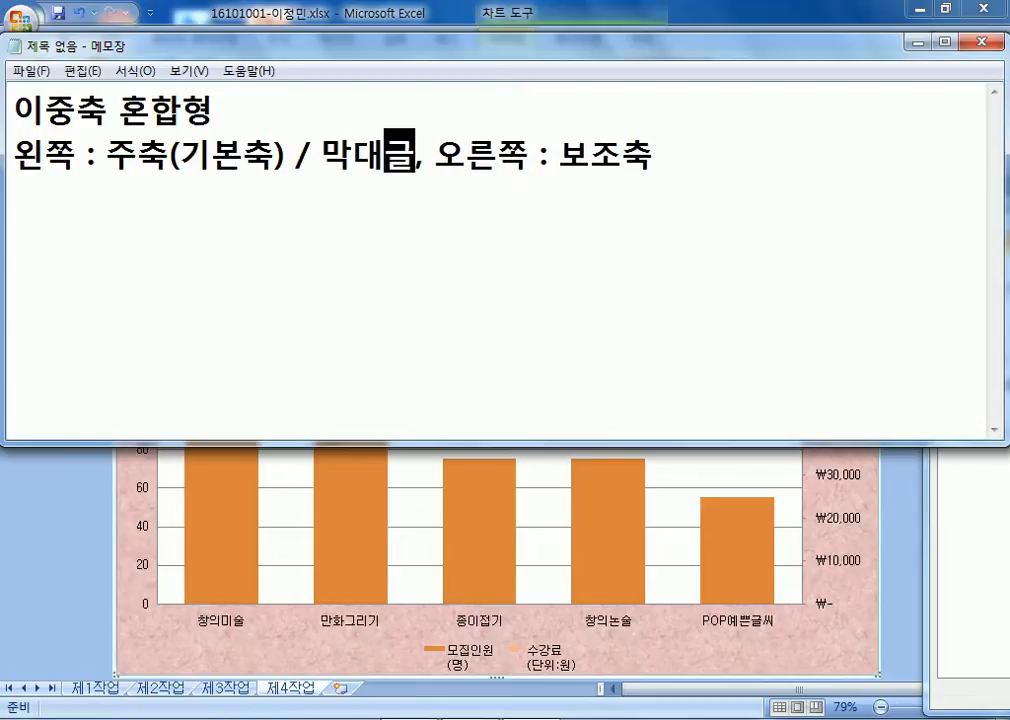
text(래프)
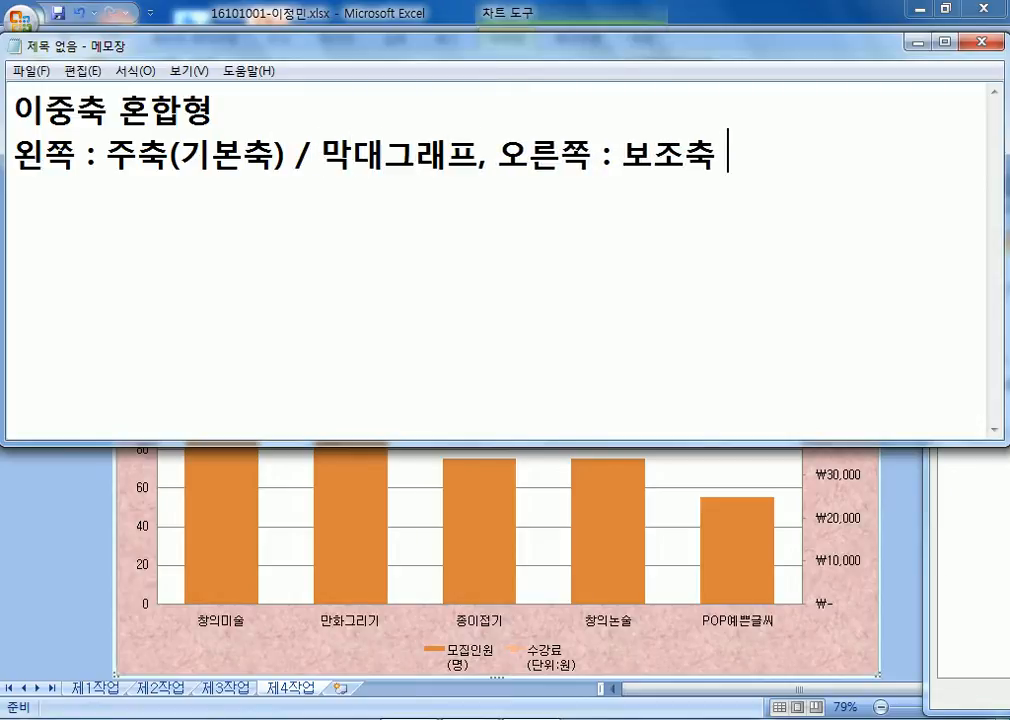
text(, 오른쪽 : 보조축 / 꺾은)
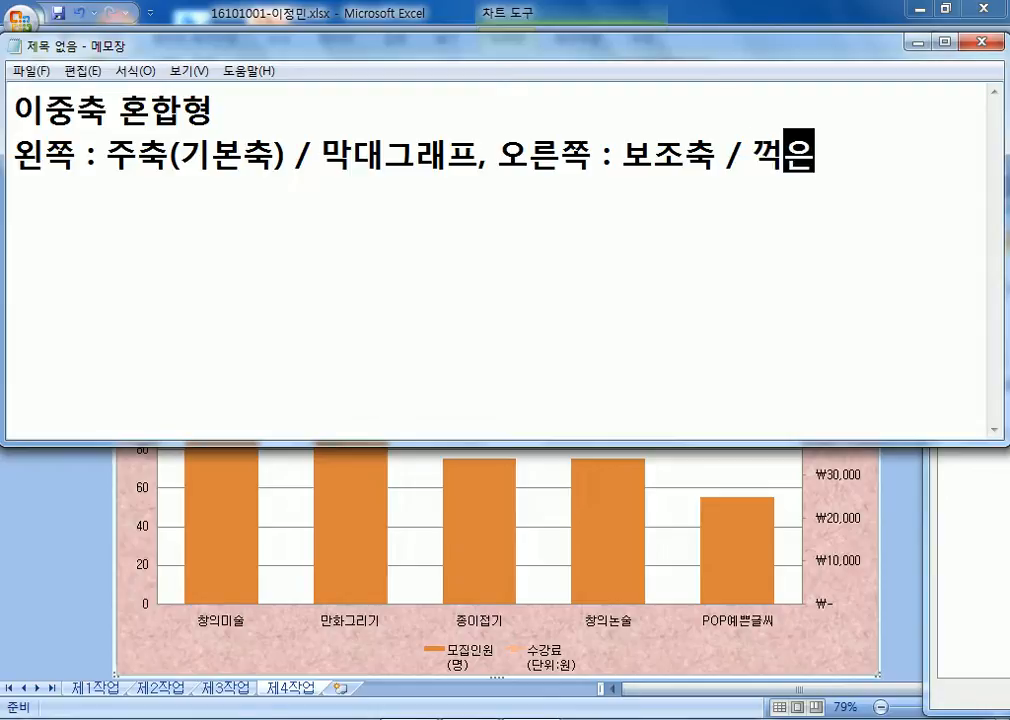
key(BackSpace)
key(BackSpace)
key(BackSpace)
key(BackSpace)
text(꺾)
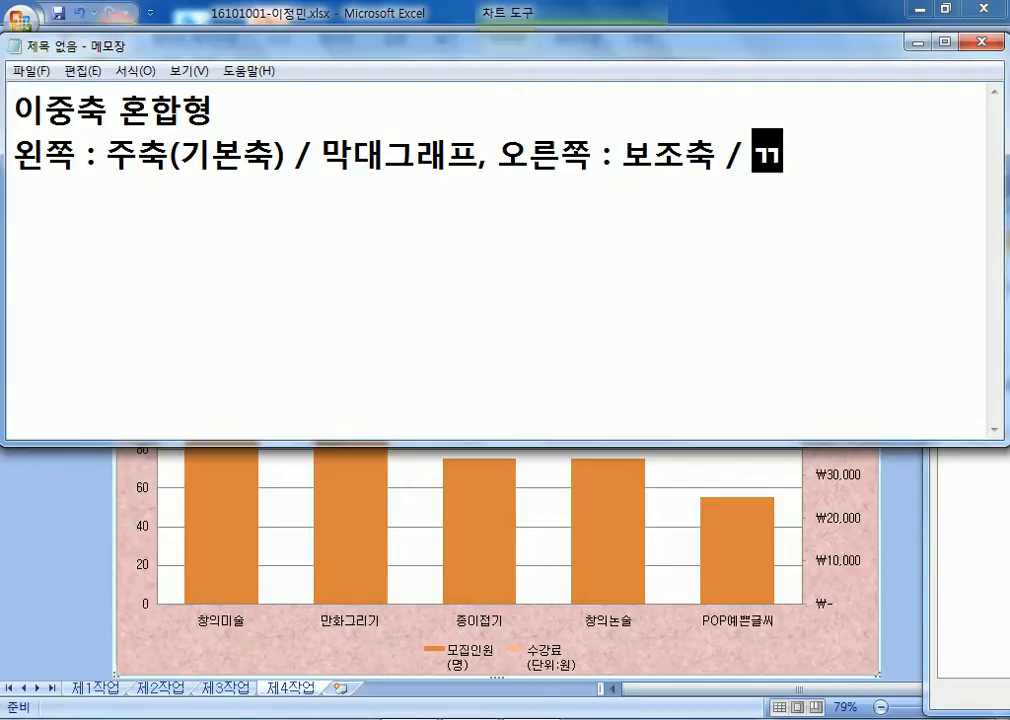
text(은선 )
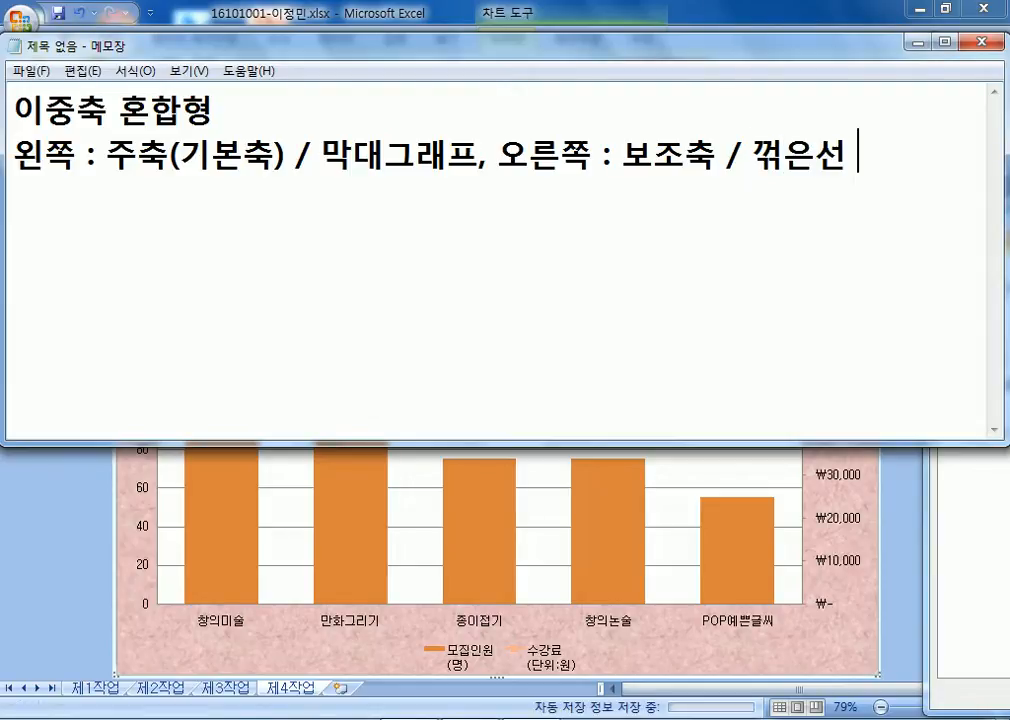
text(그래프)
key(Return)
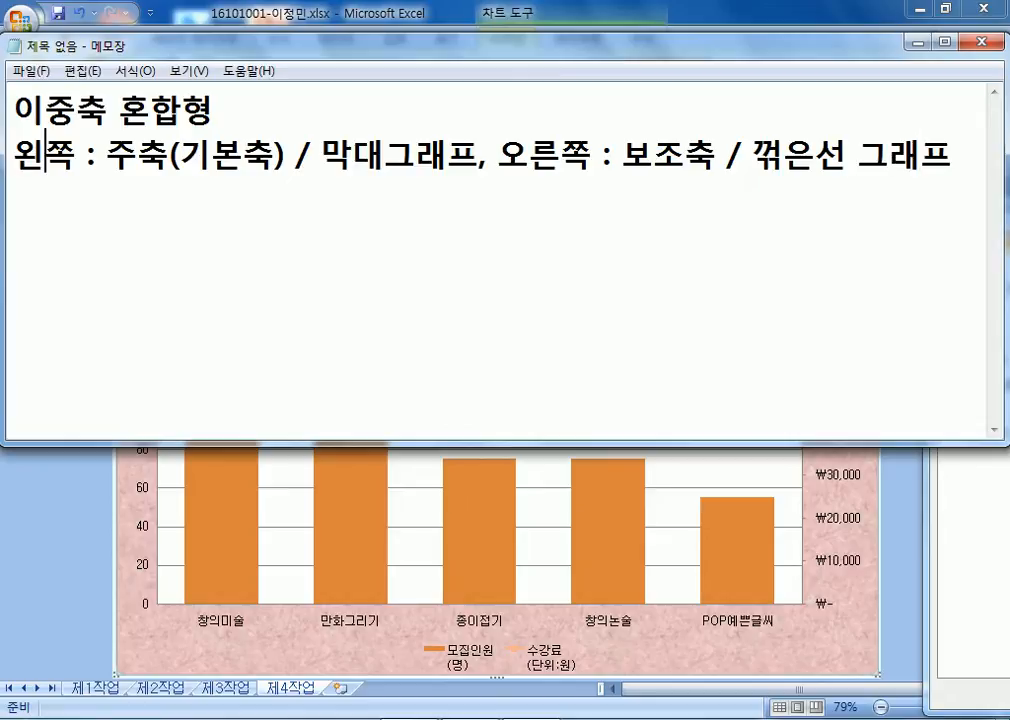
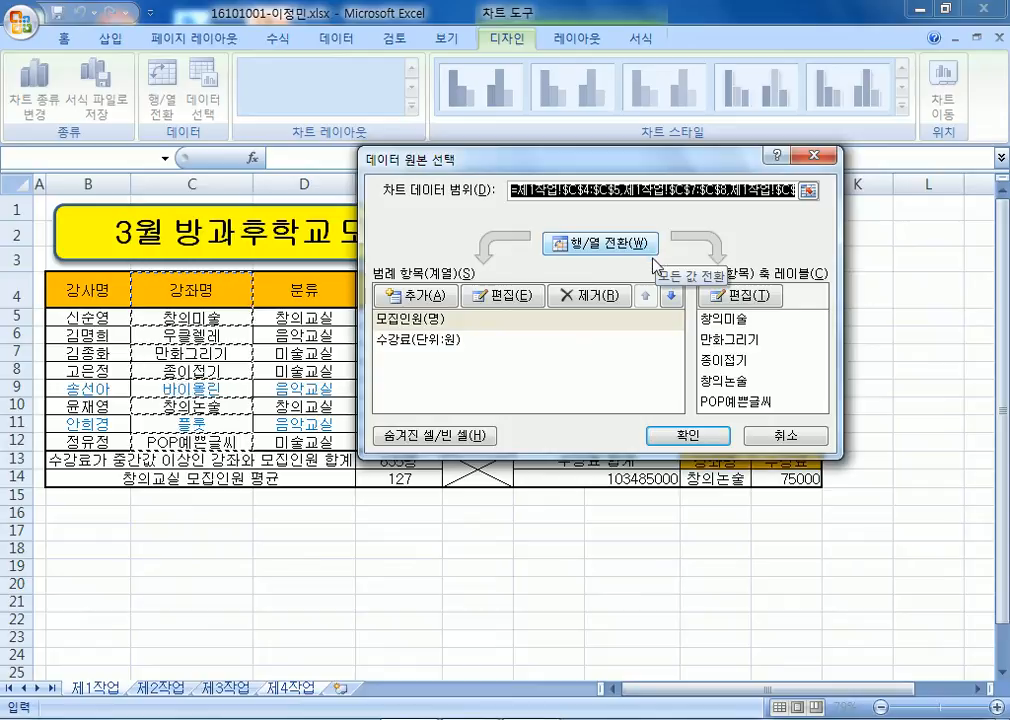
Compare the 모집인원(명) and 수강료(단위:원) series in Select Data Source, opening an edit and cancelling it.
click(418, 326)
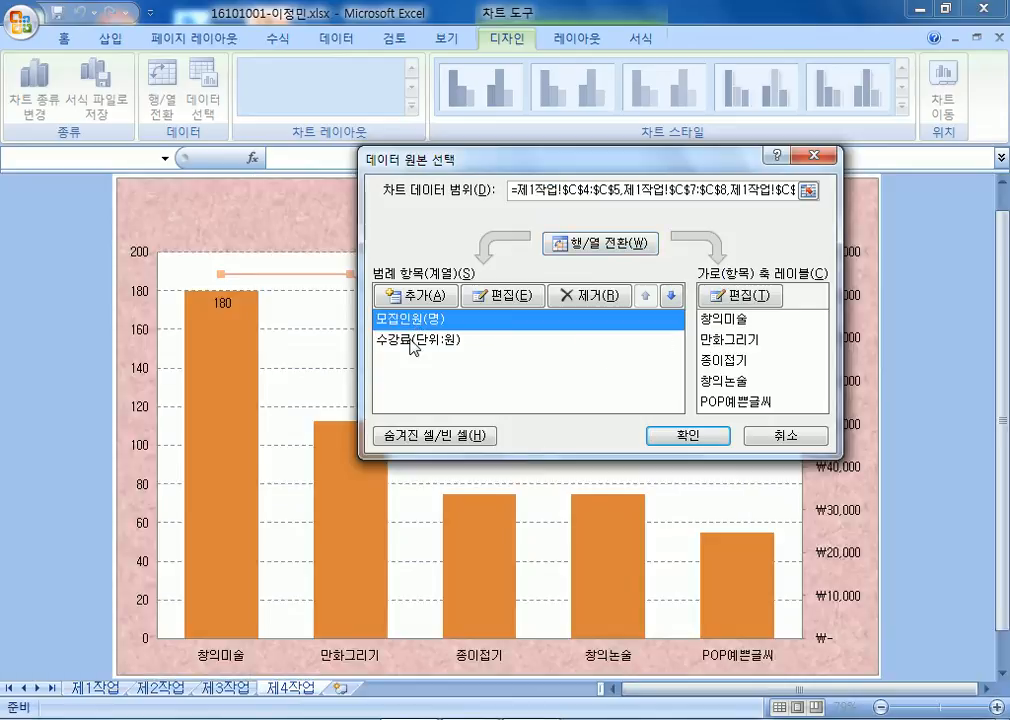
key(Down)
drag(477, 171, 758, 94)
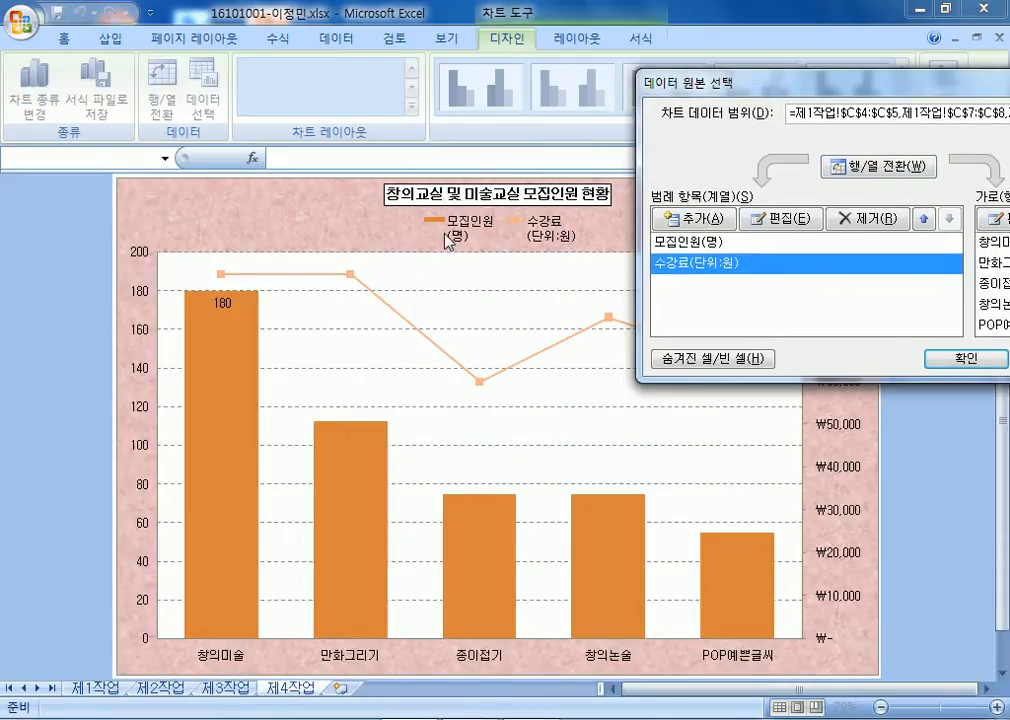
click(680, 245)
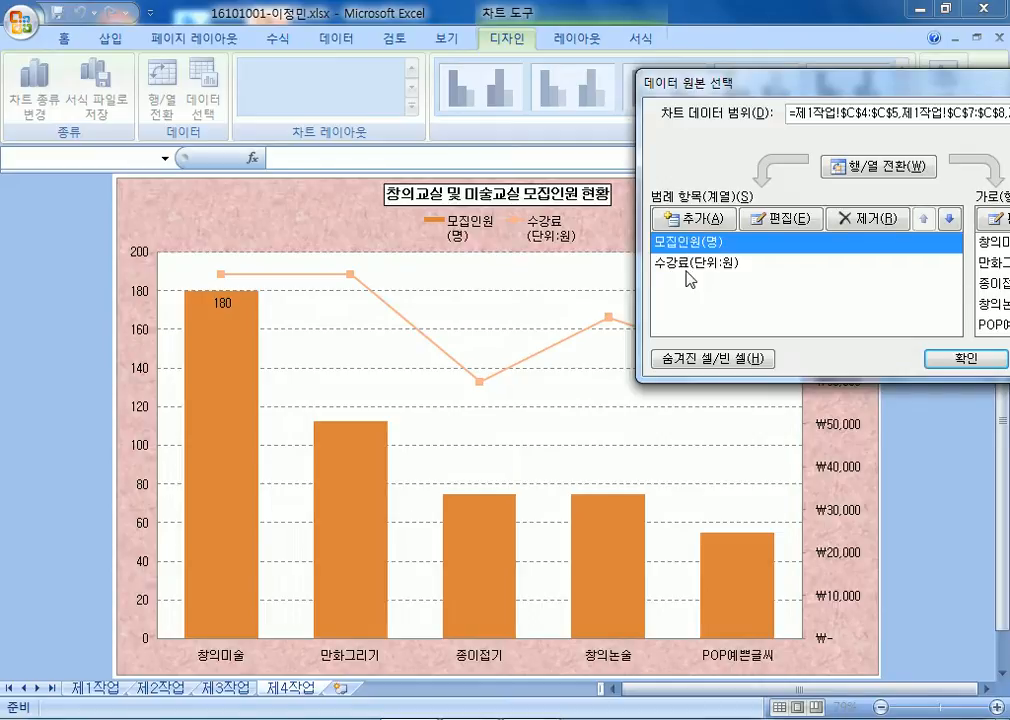
drag(782, 86, 556, 49)
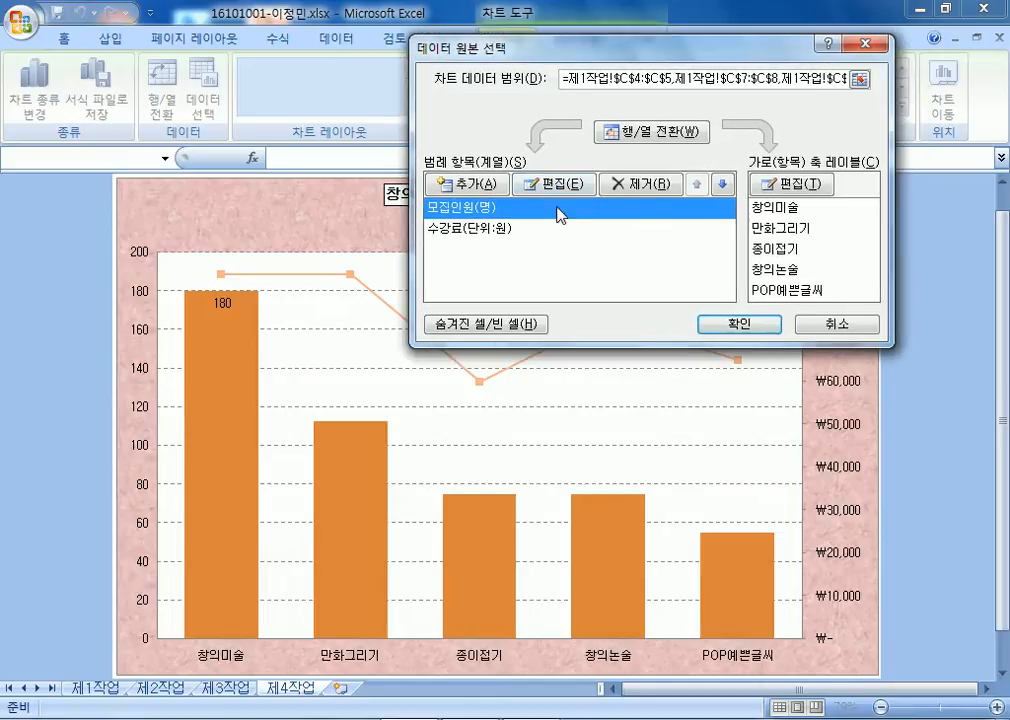
click(493, 237)
click(481, 213)
click(481, 235)
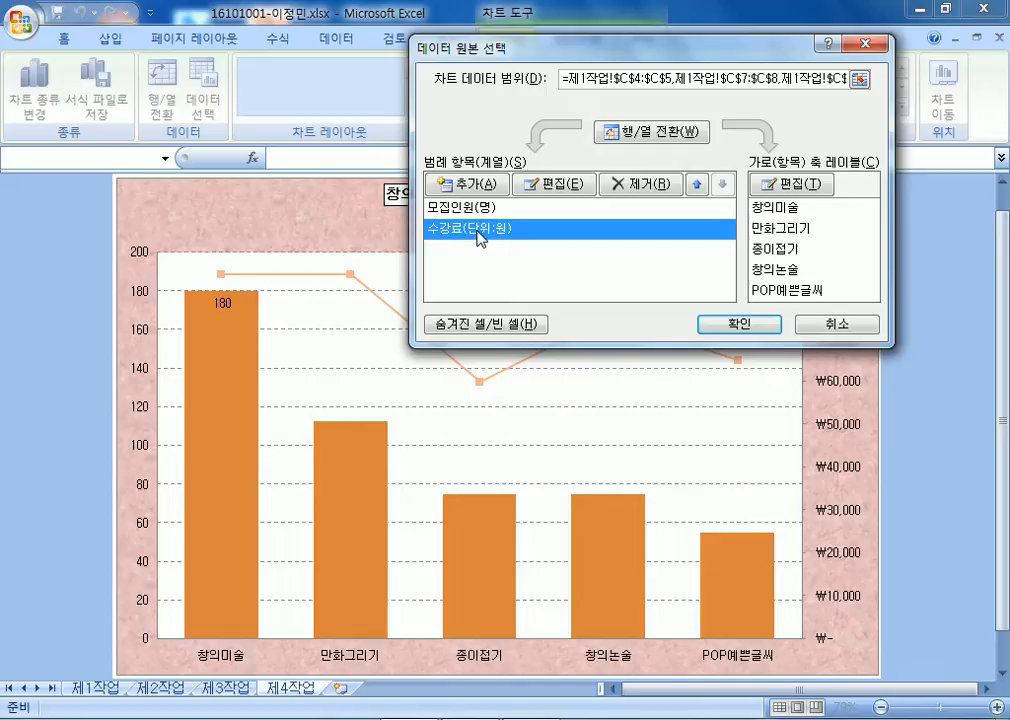
click(476, 213)
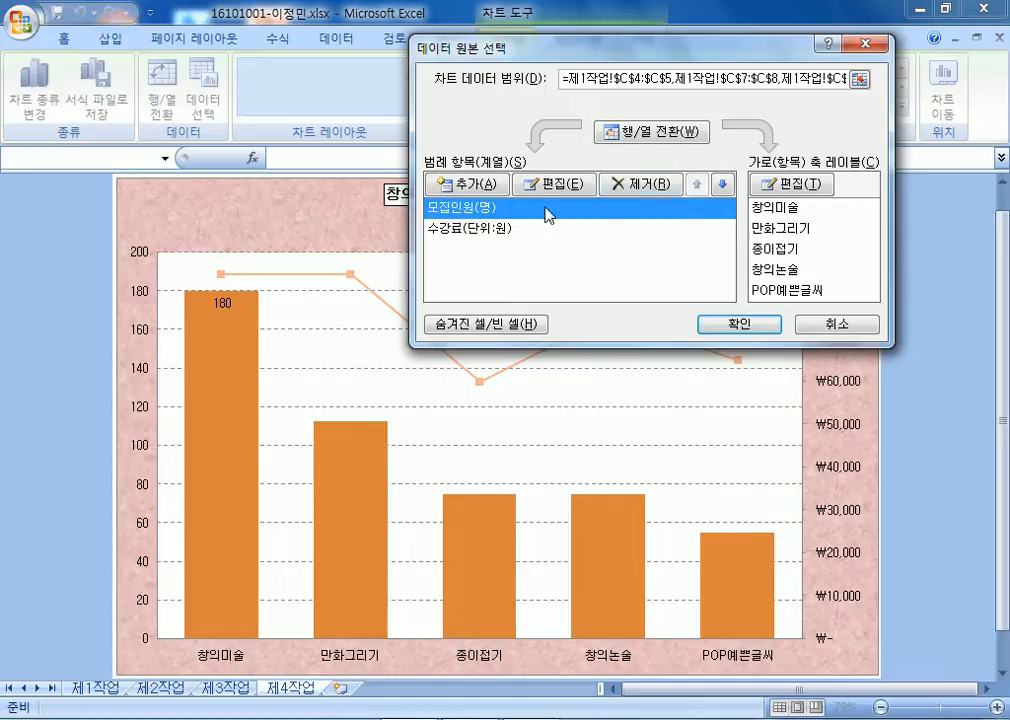
click(556, 185)
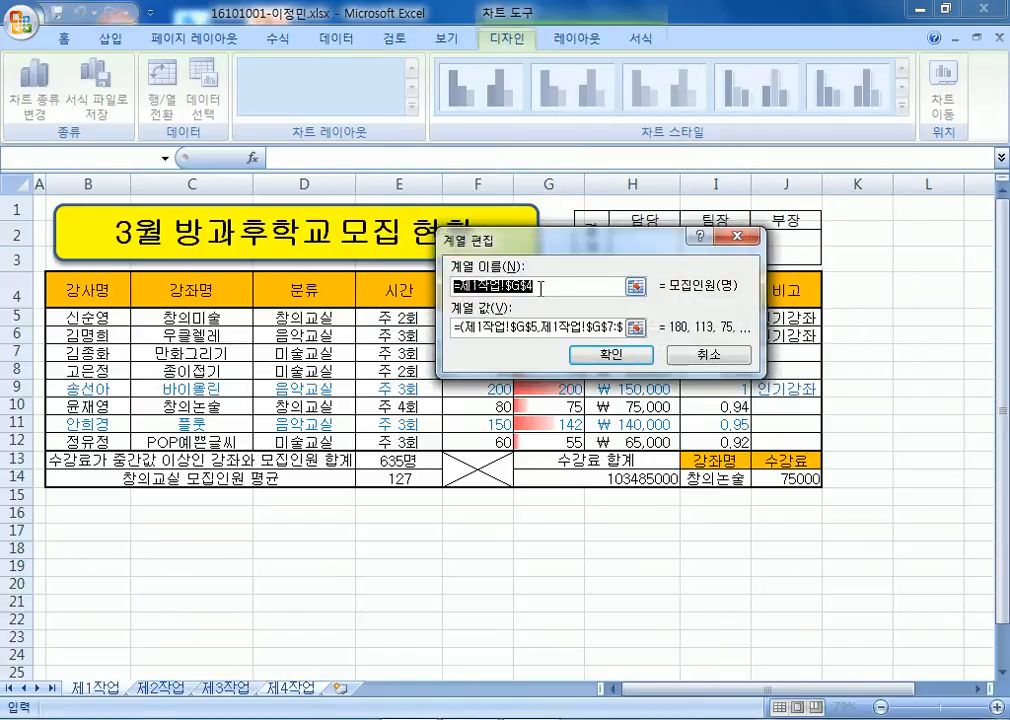
click(692, 352)
Replace the first series' name with the plain text 모집인원(명).
click(476, 212)
click(476, 233)
click(471, 212)
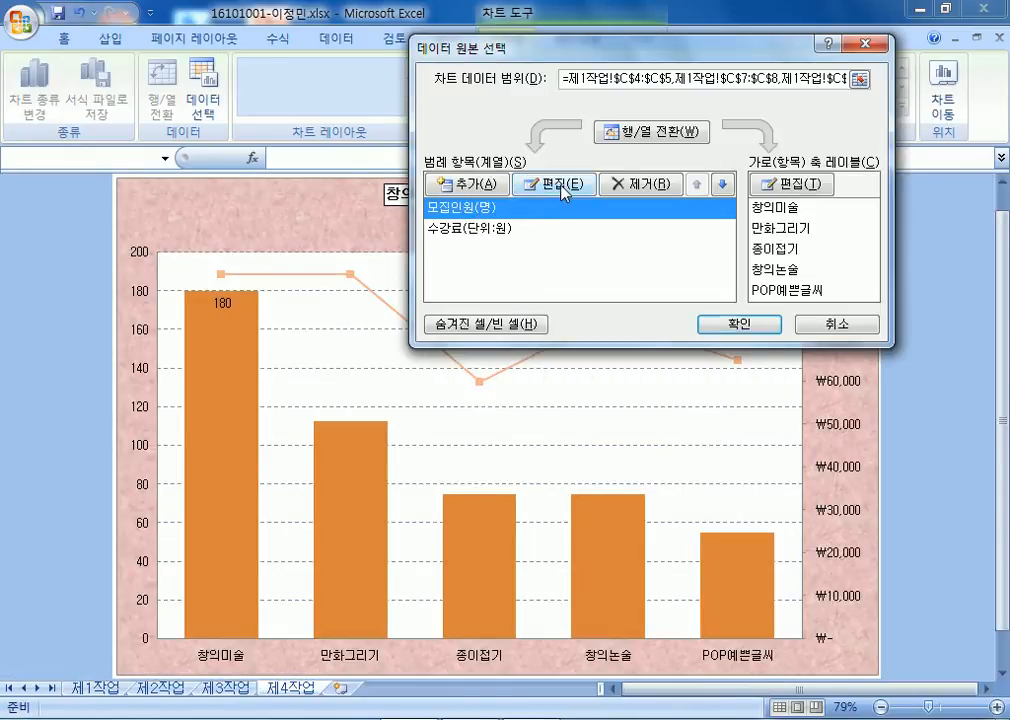
click(563, 186)
drag(675, 235, 757, 340)
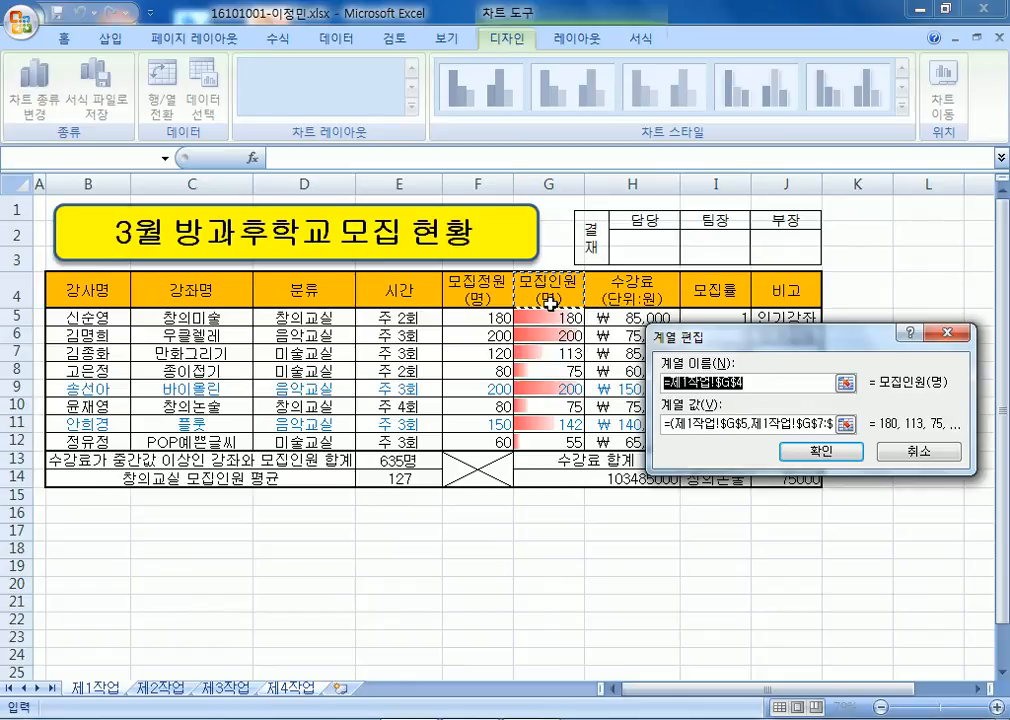
drag(730, 342, 747, 290)
text(모집인)
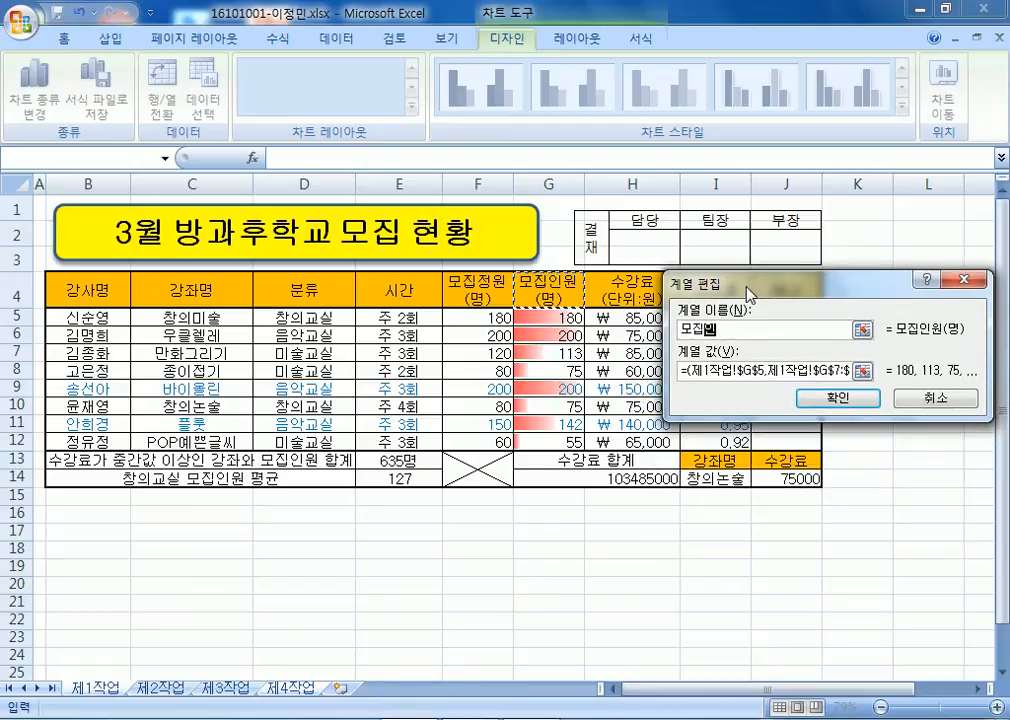
text(원(명))
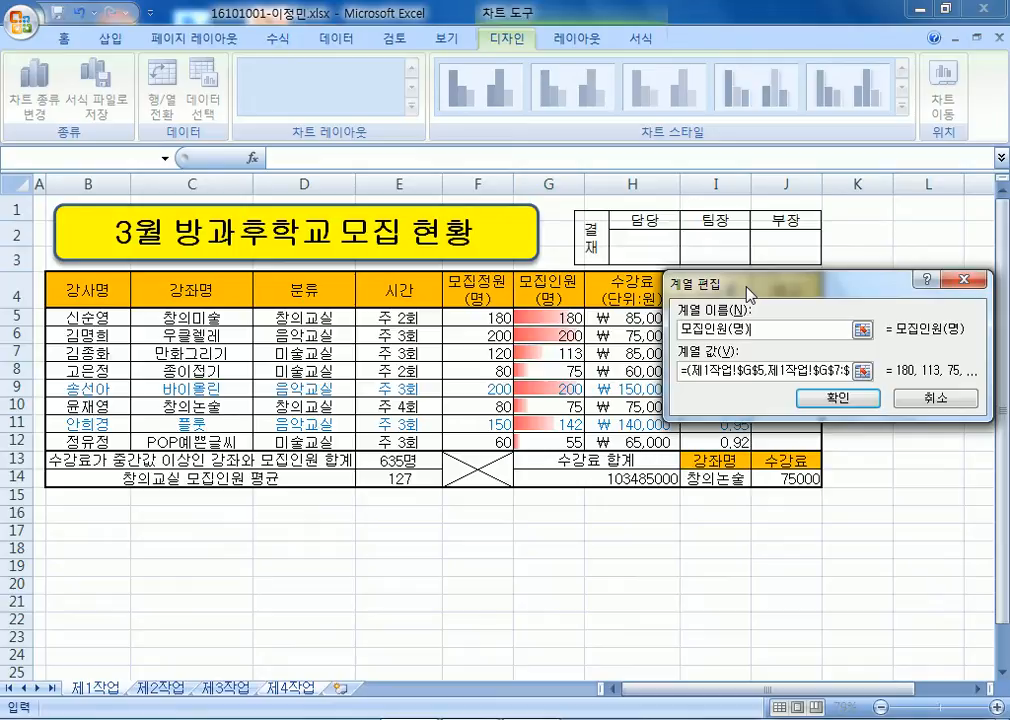
key(Return)
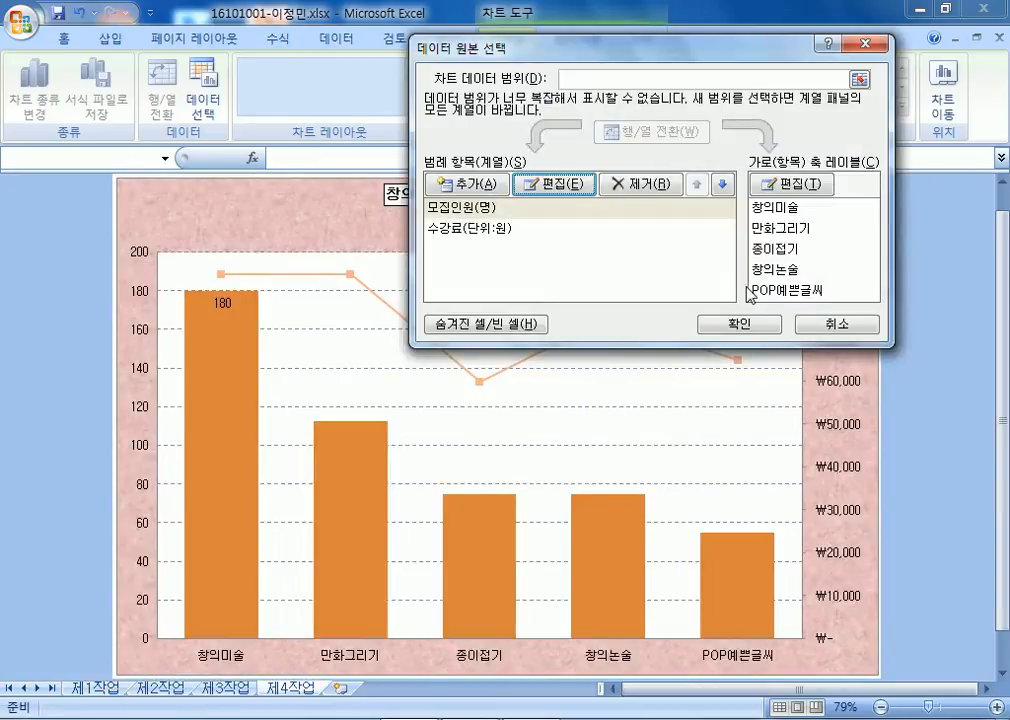
Name the second series 수강료(단위:원) as plain text and apply the data source changes.
drag(437, 50, 652, 70)
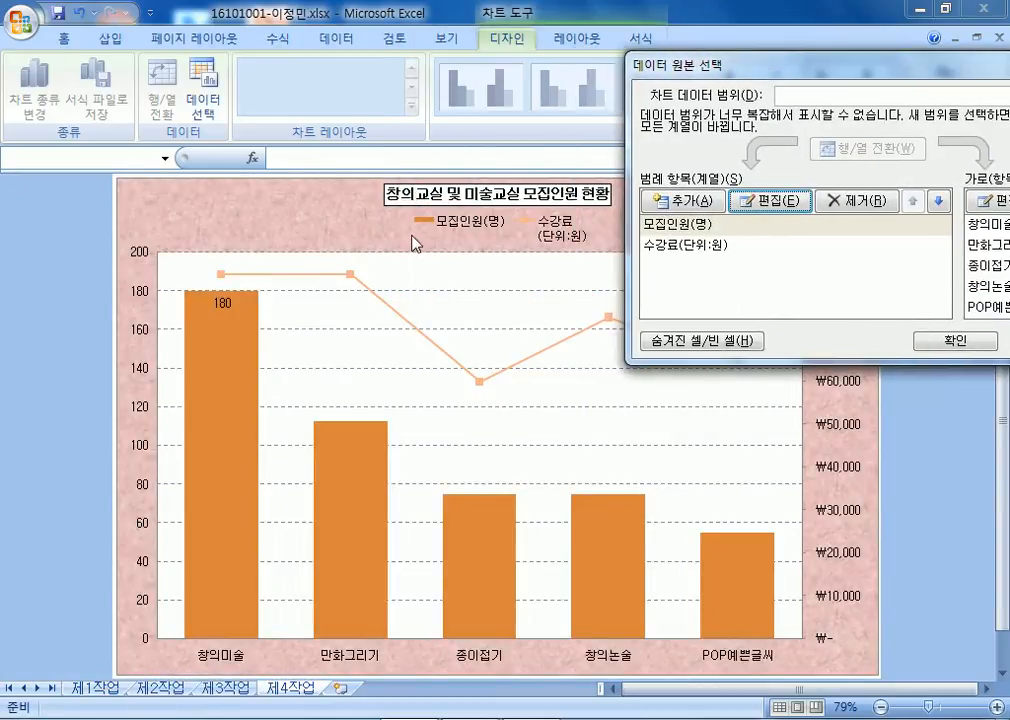
click(697, 250)
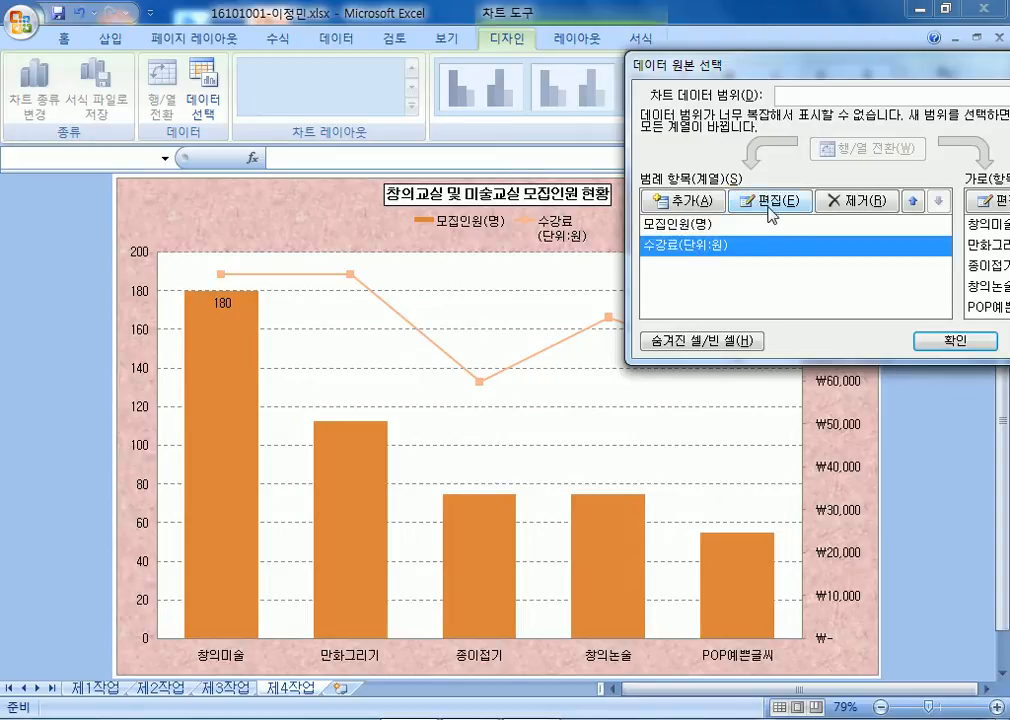
click(770, 203)
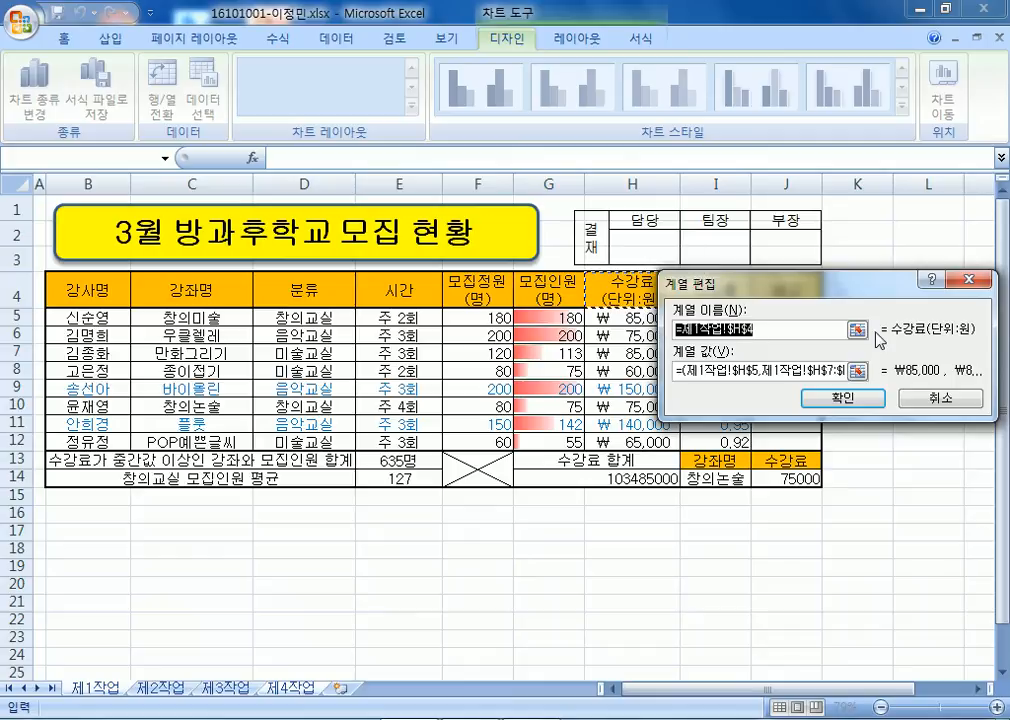
text(수강료()
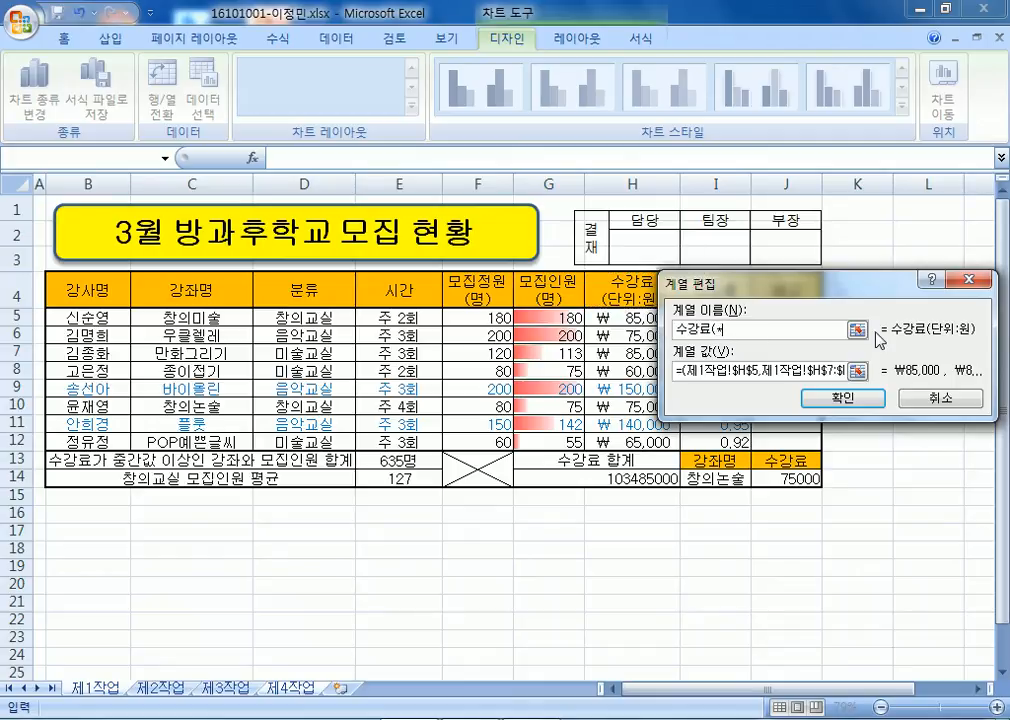
text(단위:원)
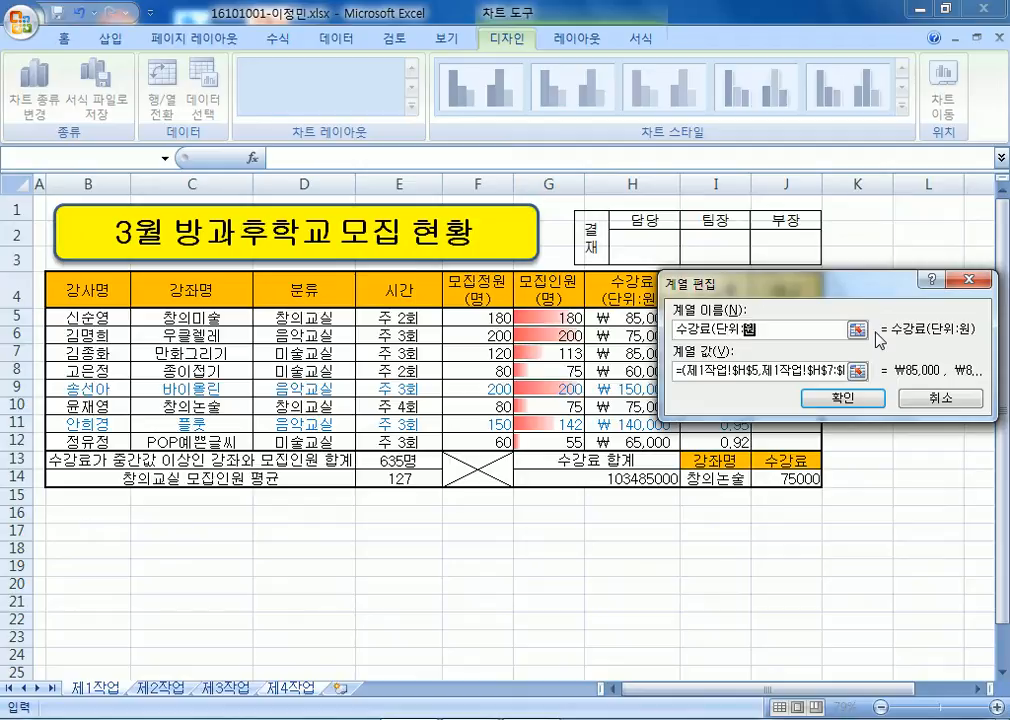
click(845, 398)
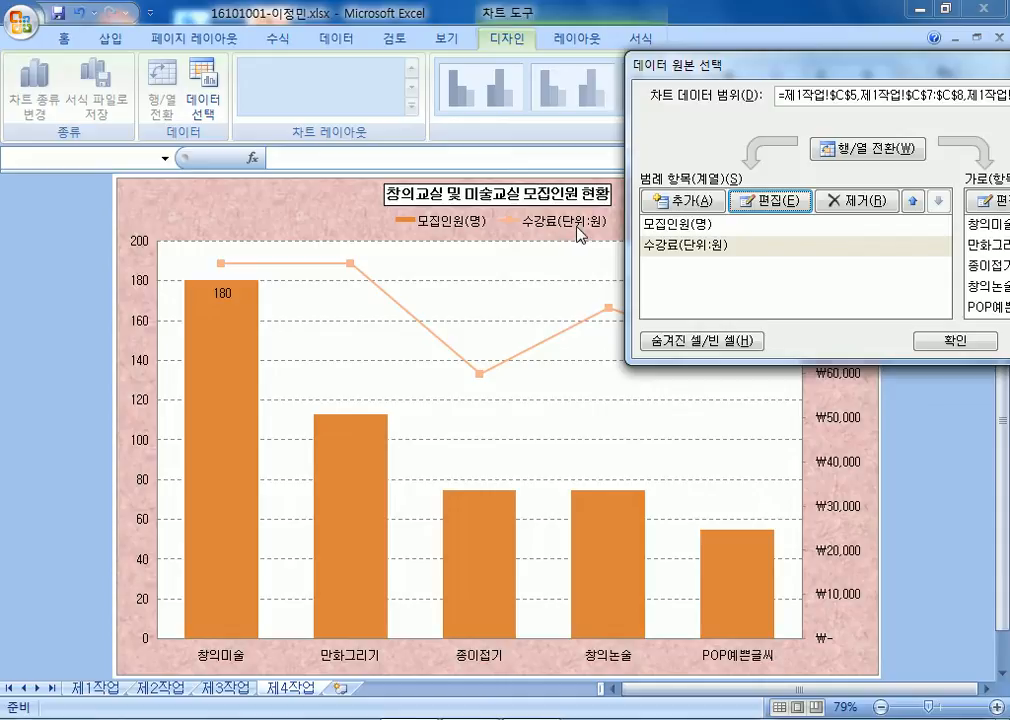
click(698, 228)
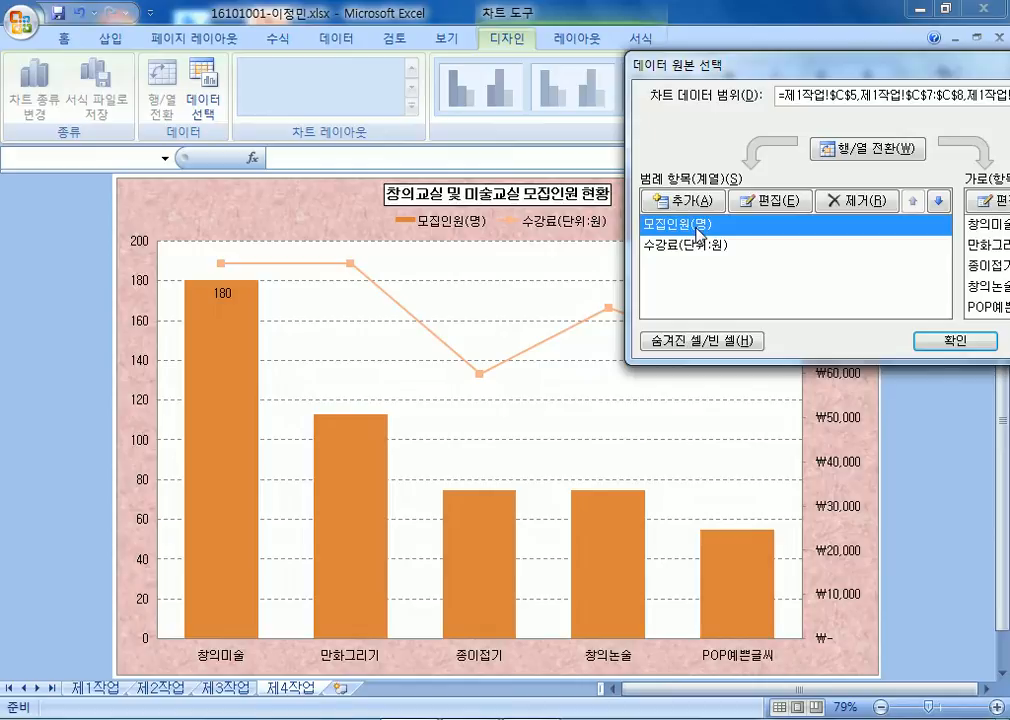
click(953, 340)
Check the legend and chart area formatting without changes, then return to Select Data.
click(580, 229)
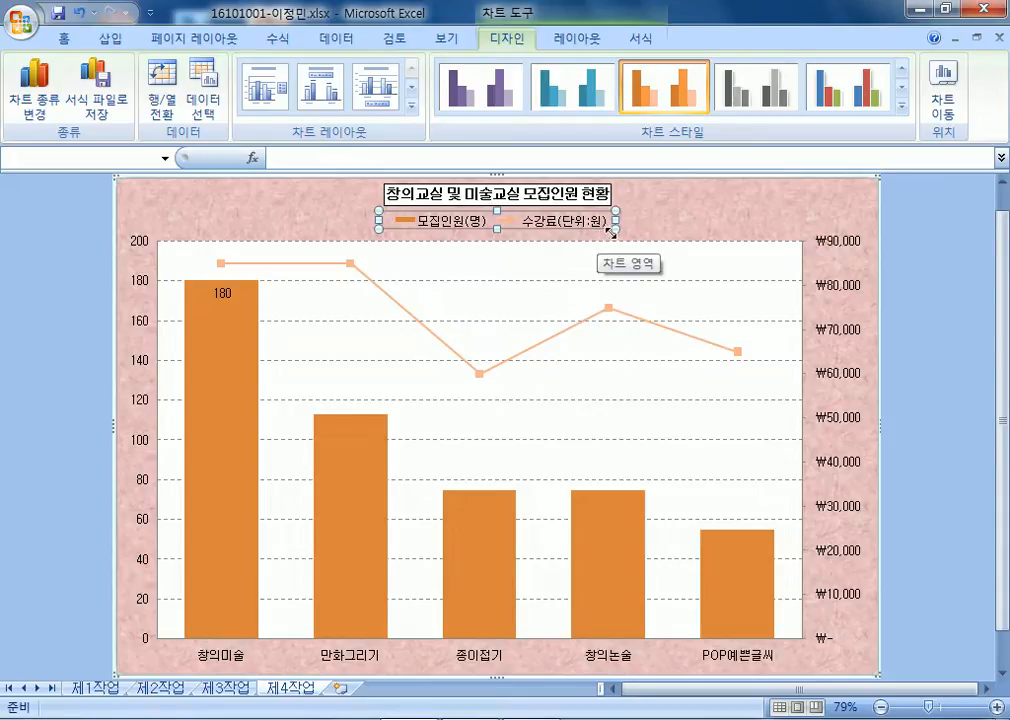
click(650, 213)
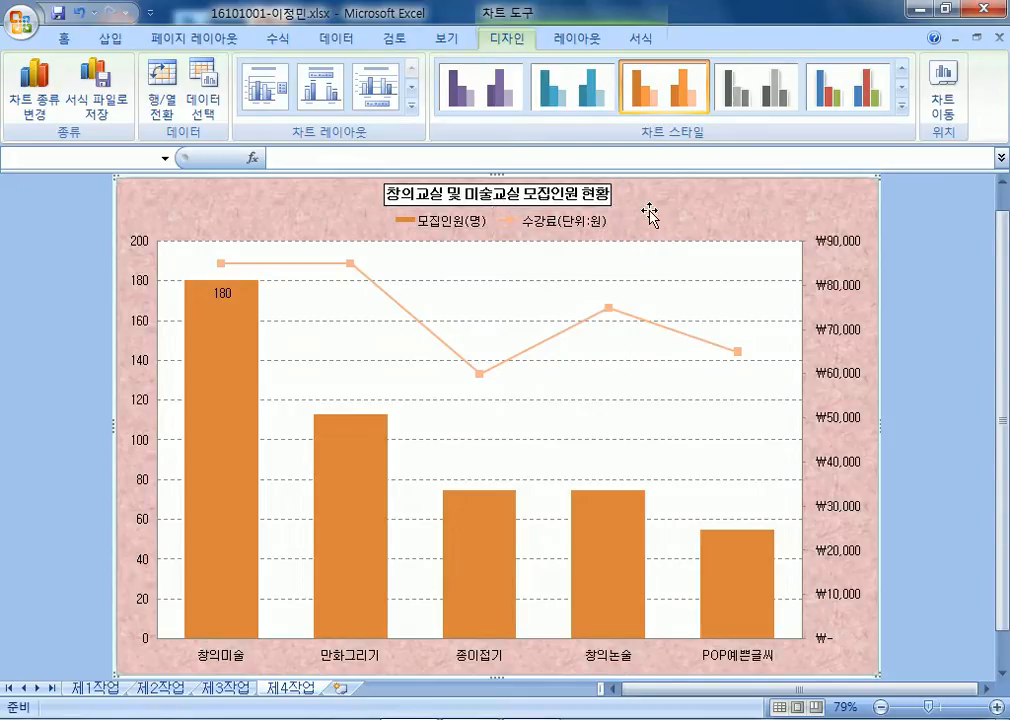
click(590, 219)
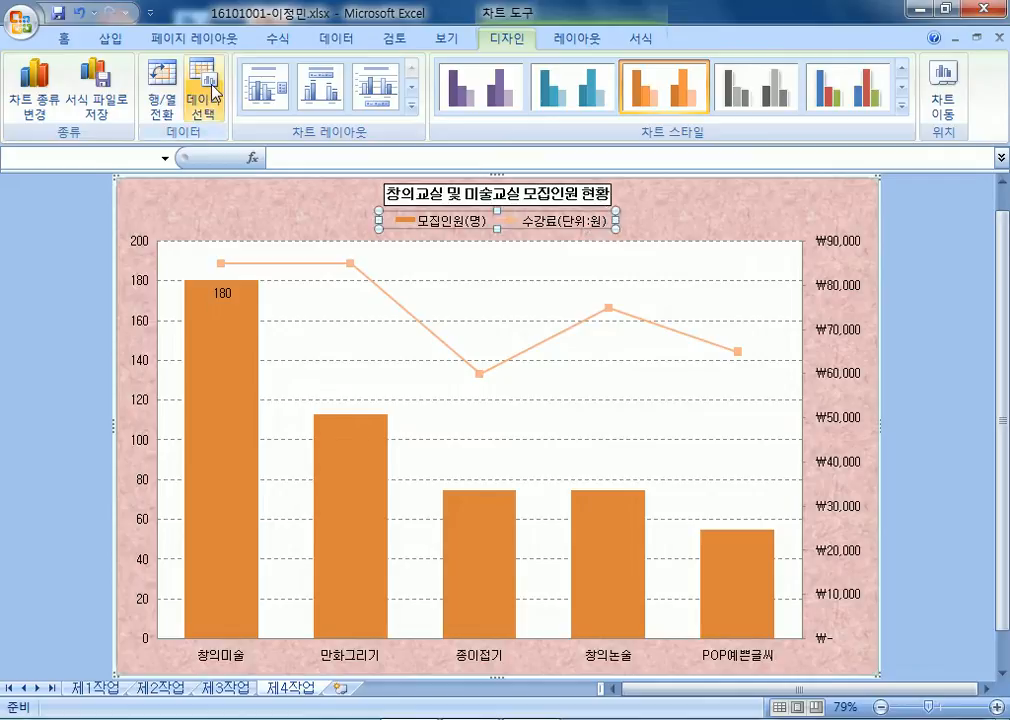
click(716, 229)
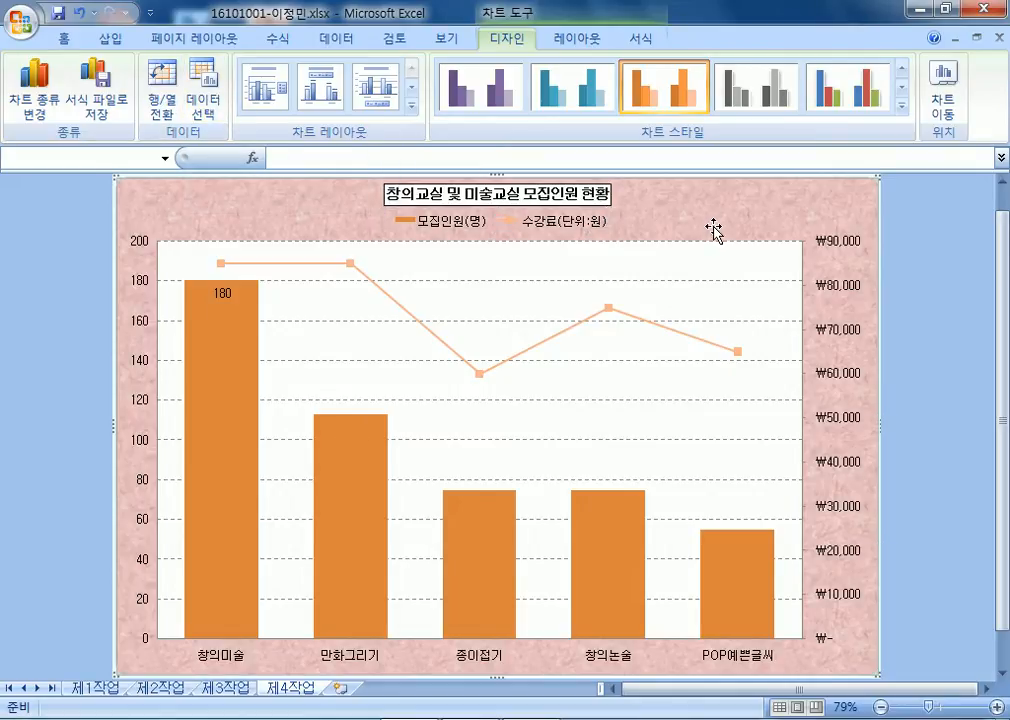
double_click(714, 229)
drag(683, 140, 632, 104)
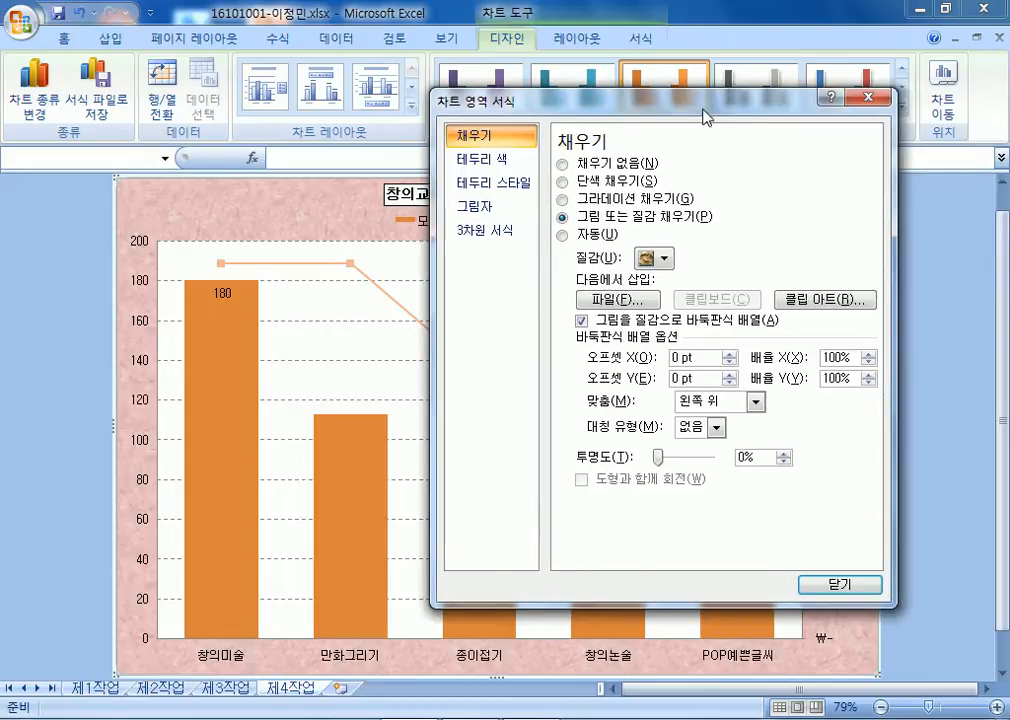
click(873, 100)
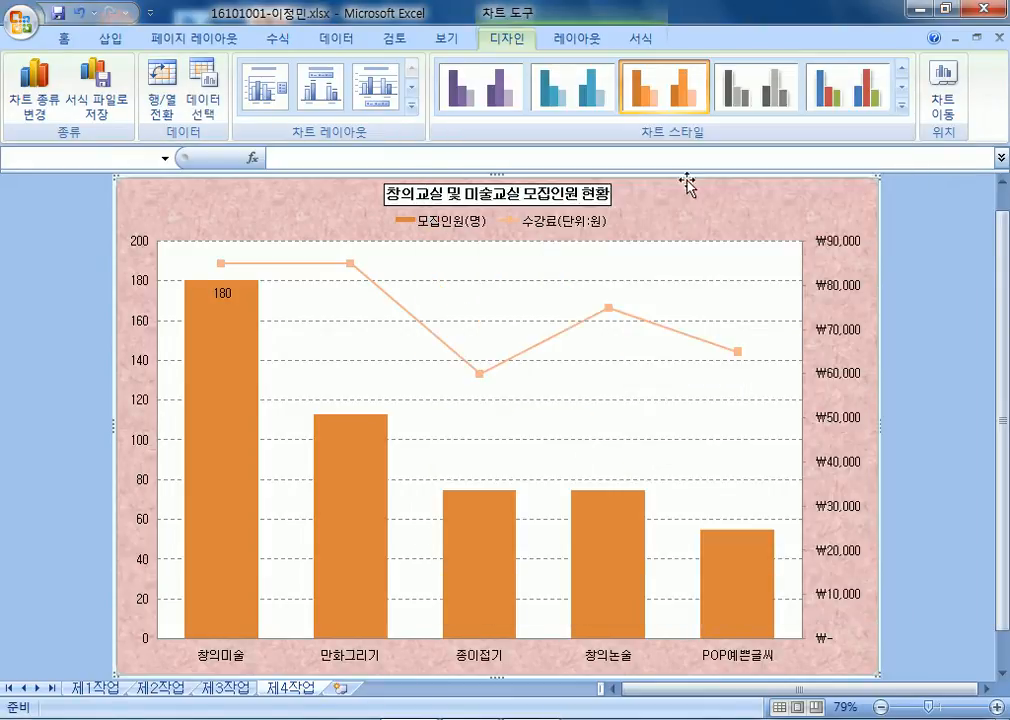
click(201, 100)
Link the 모집인원(명) series name to cell G4 on sheet 제1작업.
click(594, 226)
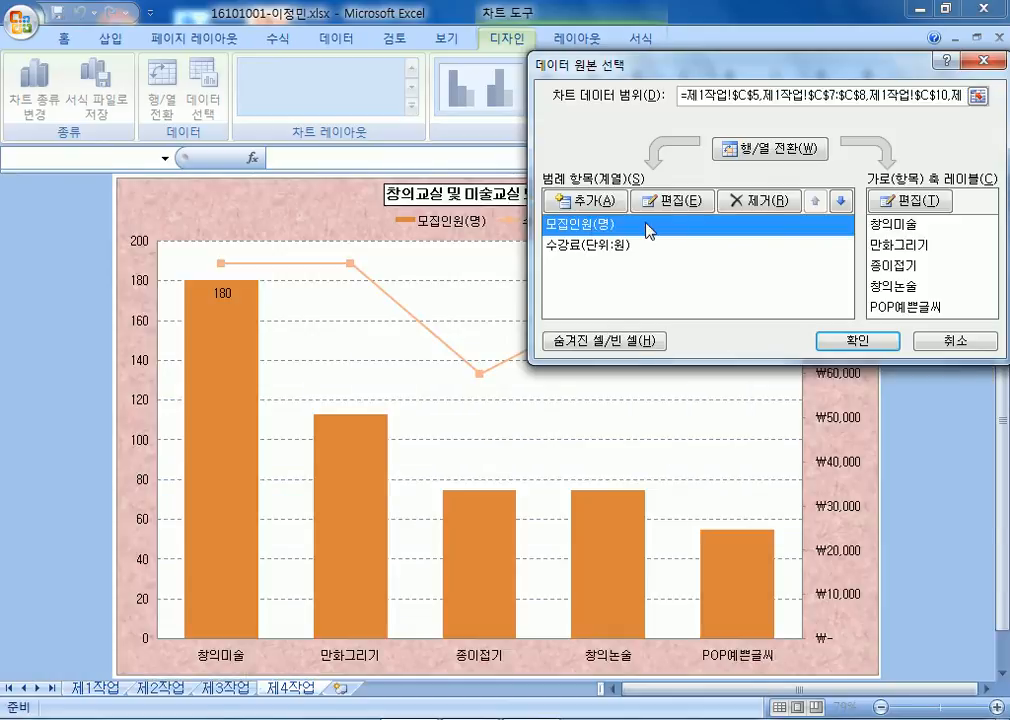
drag(735, 68, 707, 223)
click(655, 357)
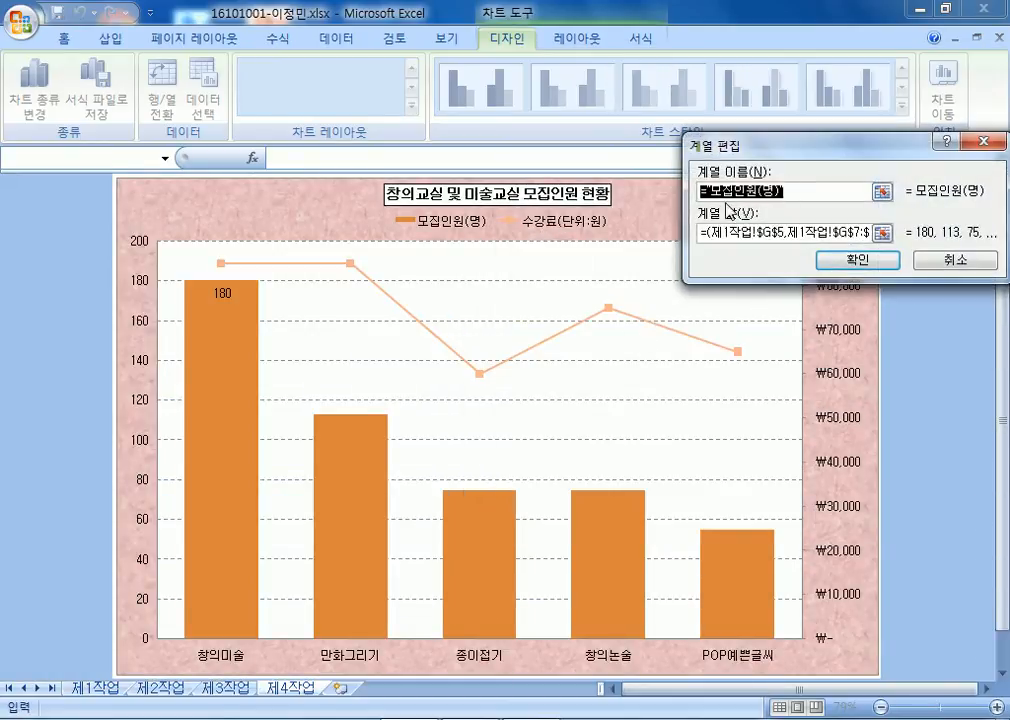
click(97, 688)
click(557, 286)
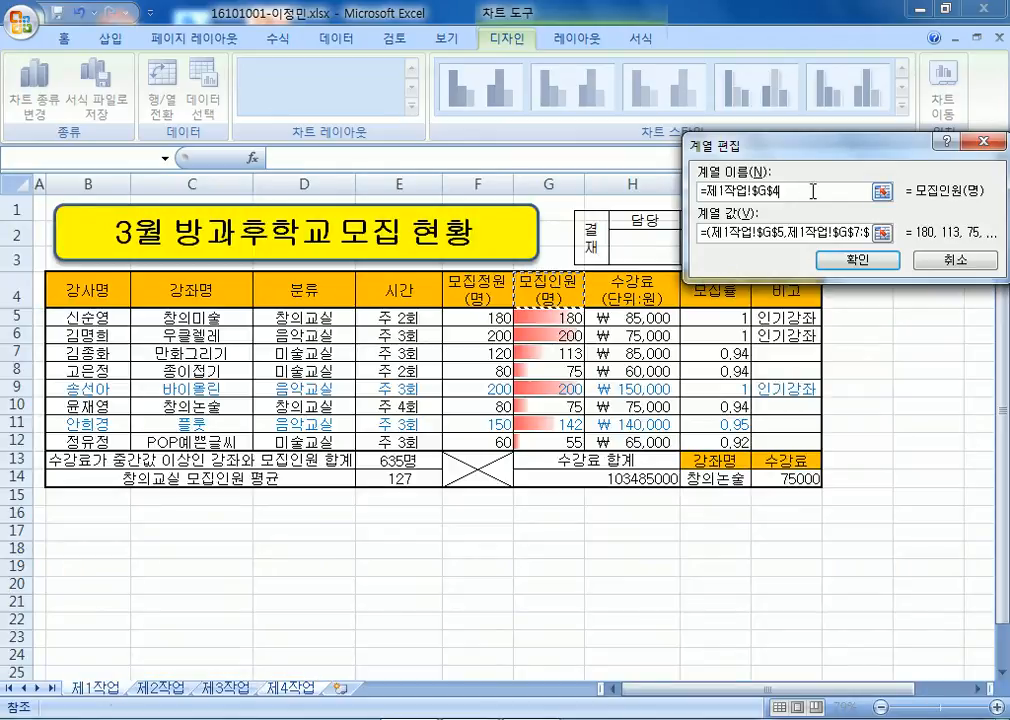
click(858, 260)
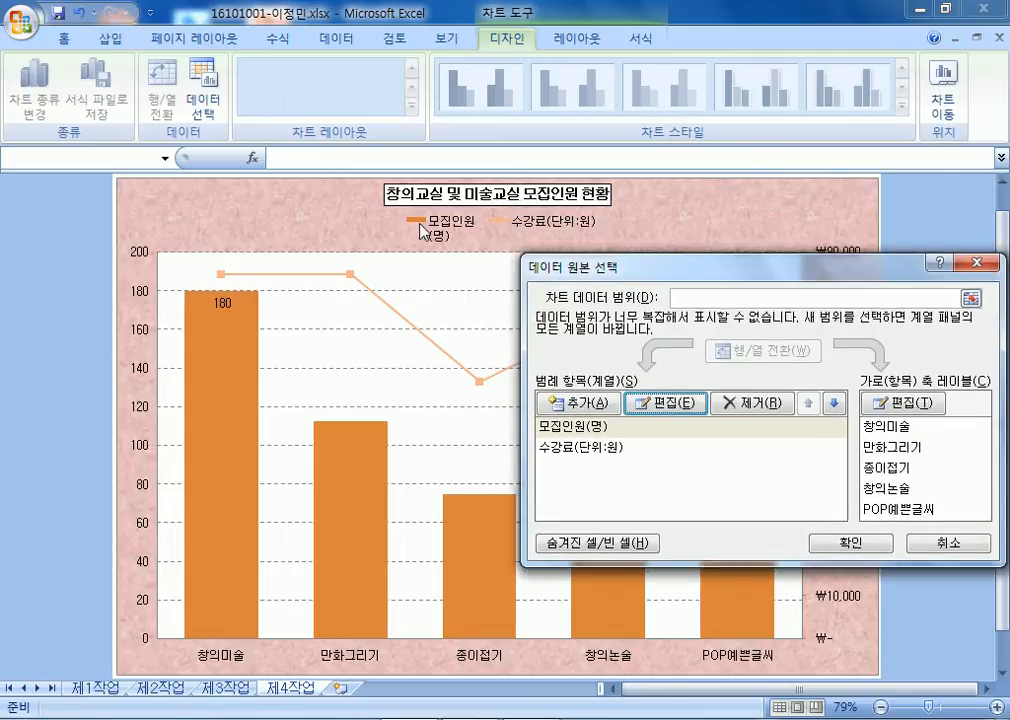
Retype the first series name as plain text 모집인원(명) and close Select Data Source.
drag(652, 272, 682, 139)
click(620, 298)
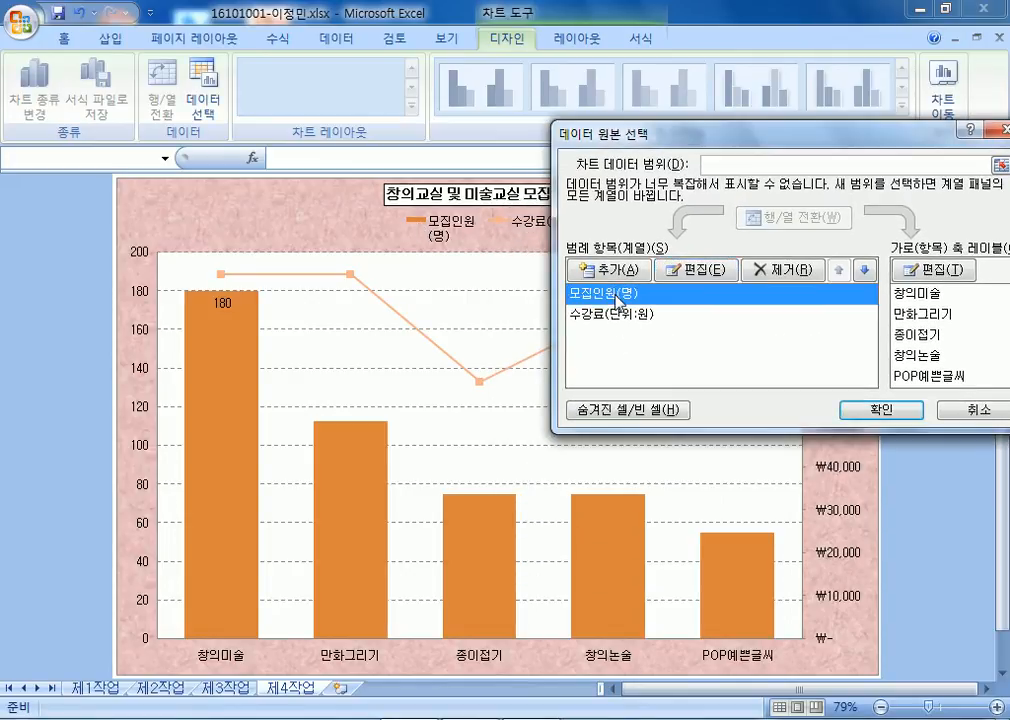
click(695, 270)
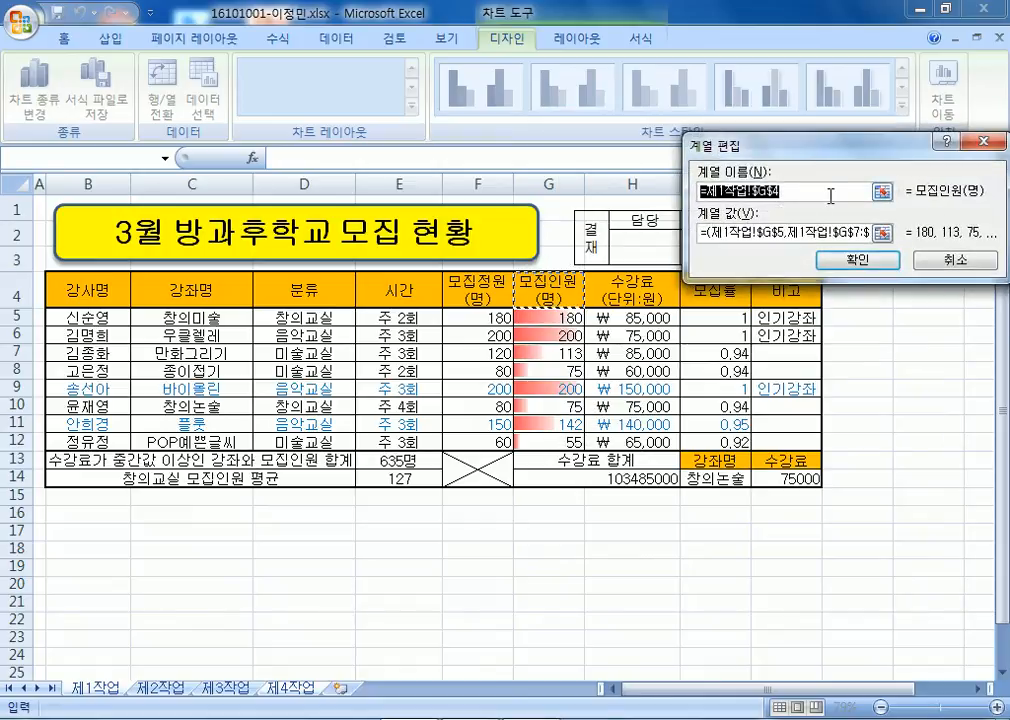
text(ㅂ집인원()
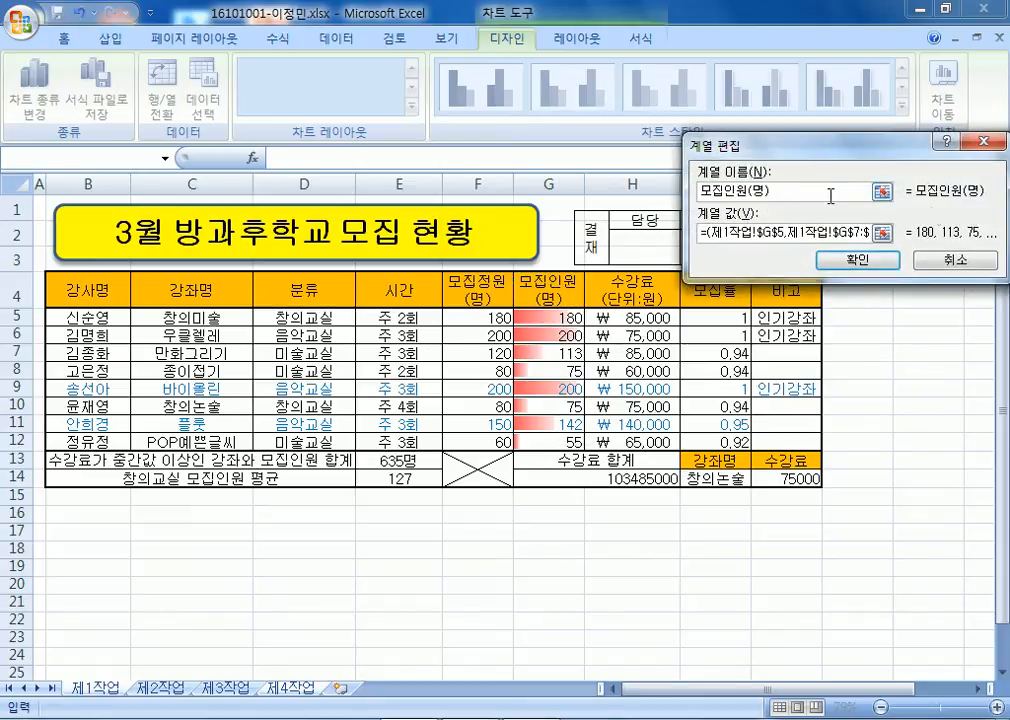
text(명))
double_click(791, 191)
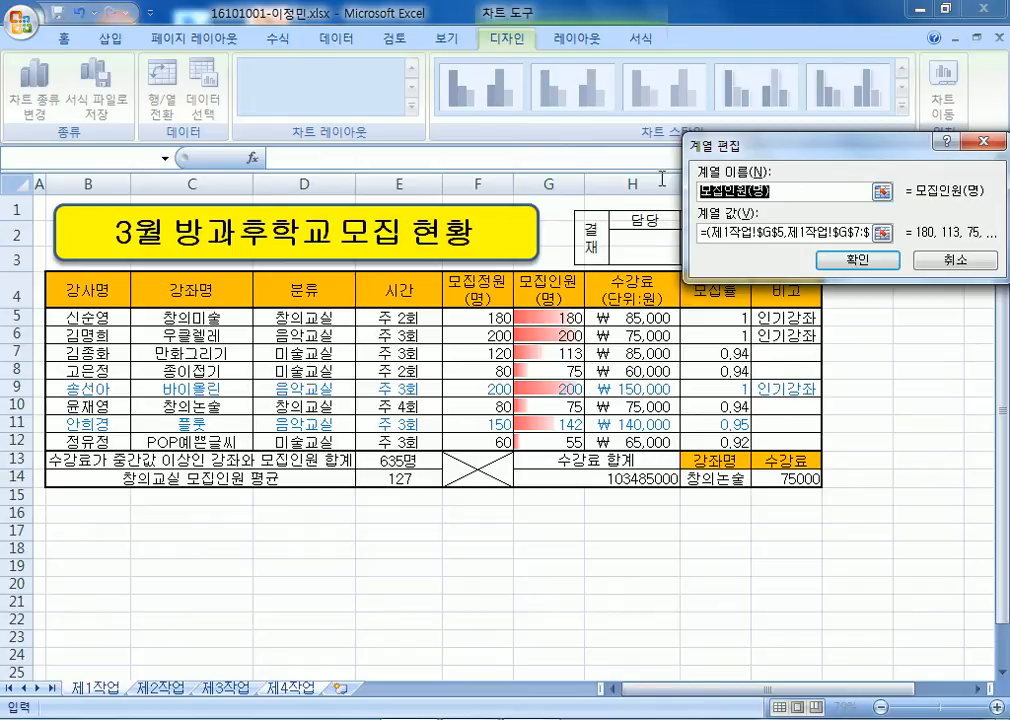
click(870, 260)
click(860, 409)
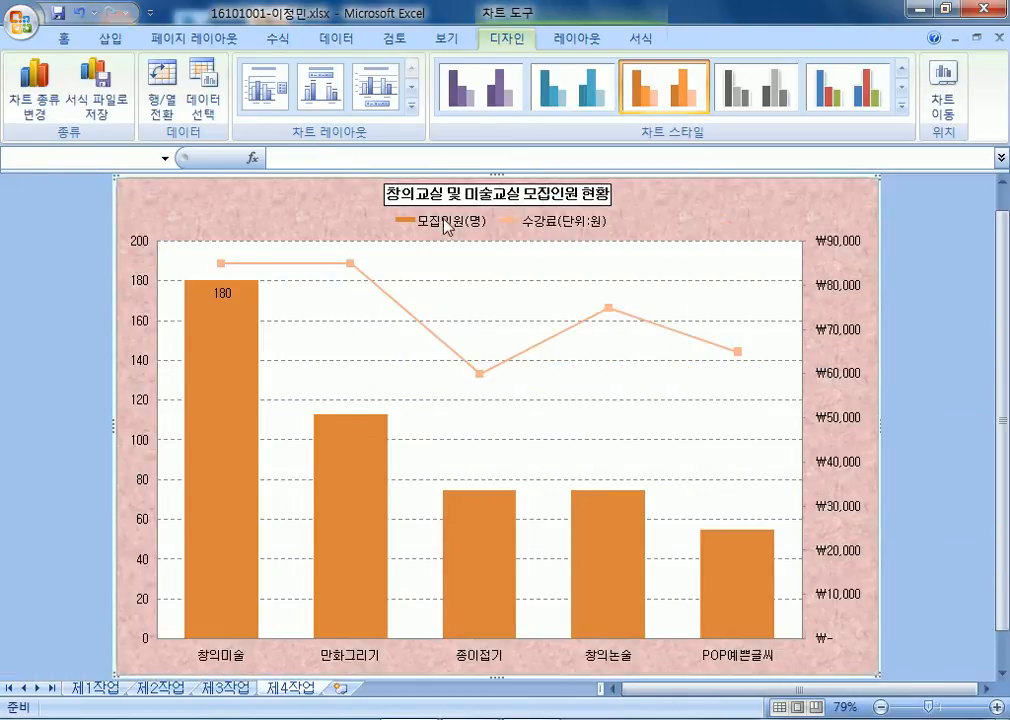
Show the chart legend at the bottom.
click(585, 40)
click(412, 104)
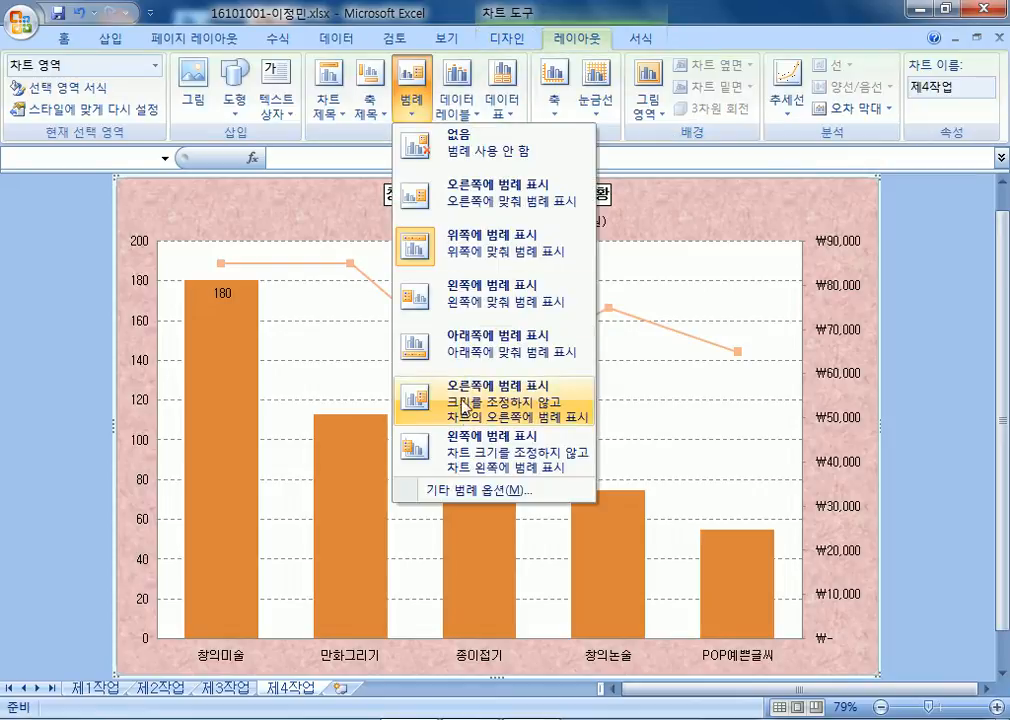
click(465, 346)
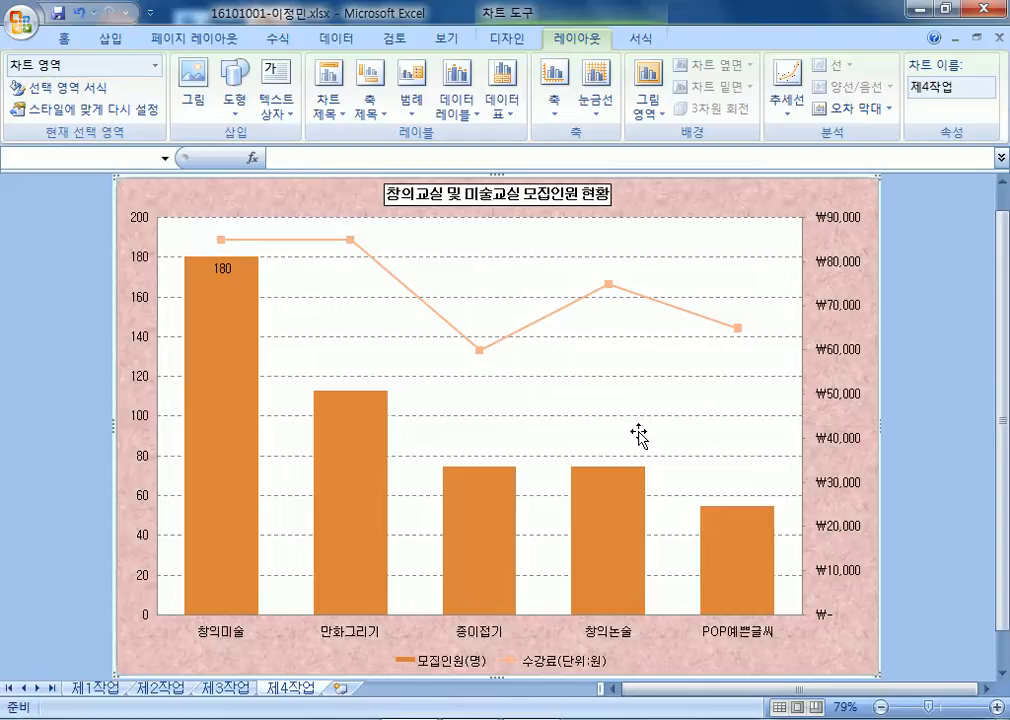
mouse_move(240, 293)
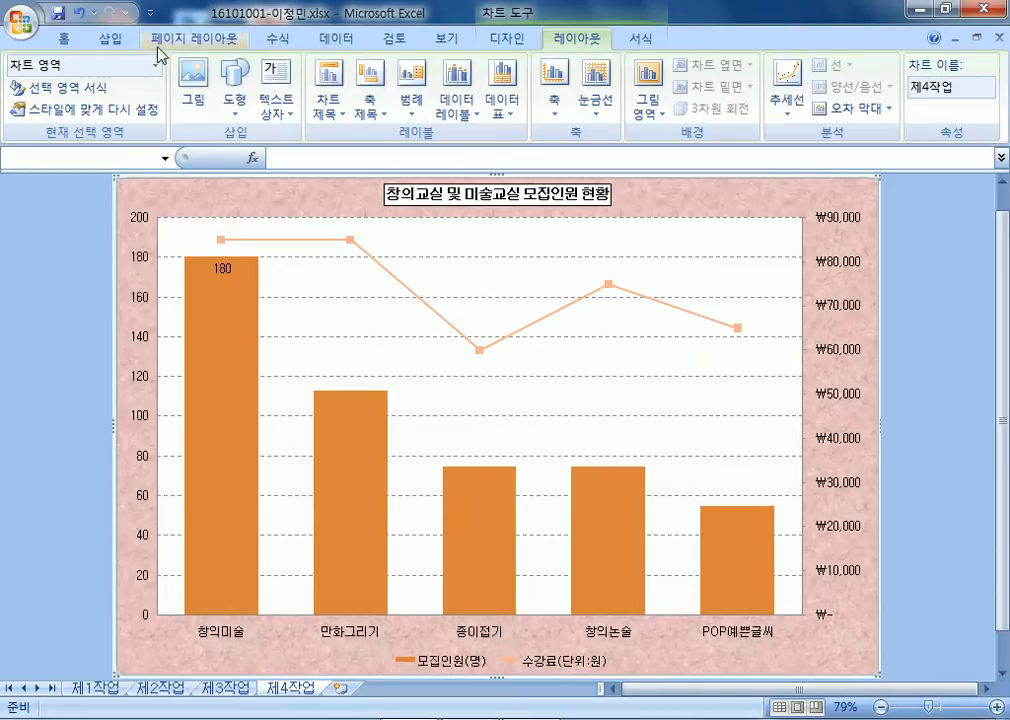
Draw an oval callout on the chart, shrink it, and aim its tail at the 창의미술 bar.
click(125, 45)
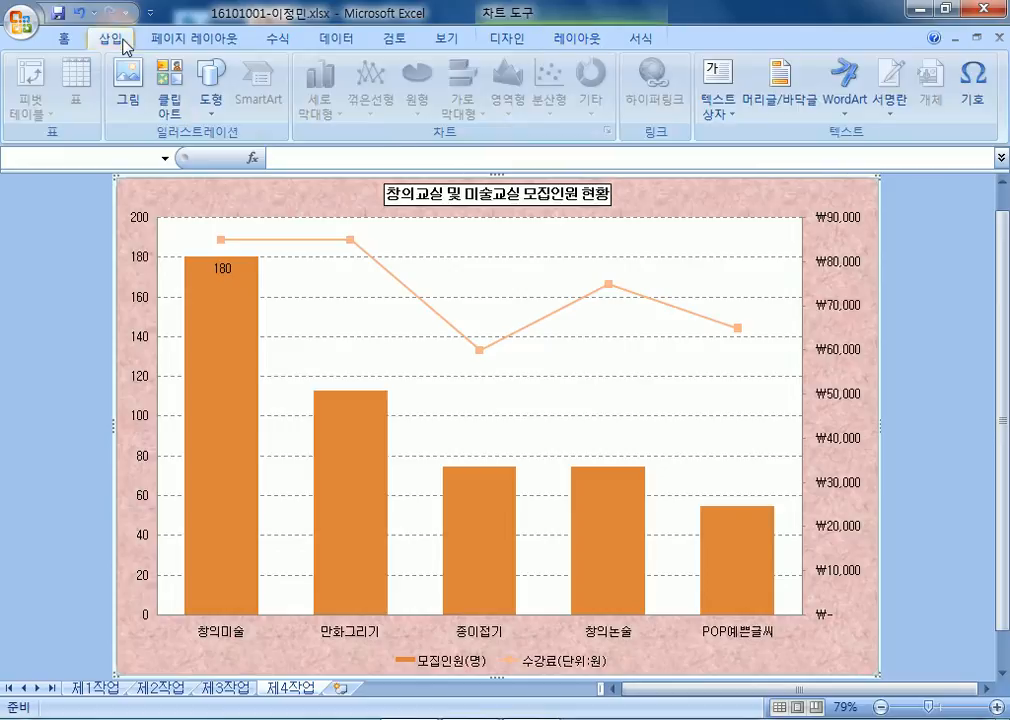
click(208, 88)
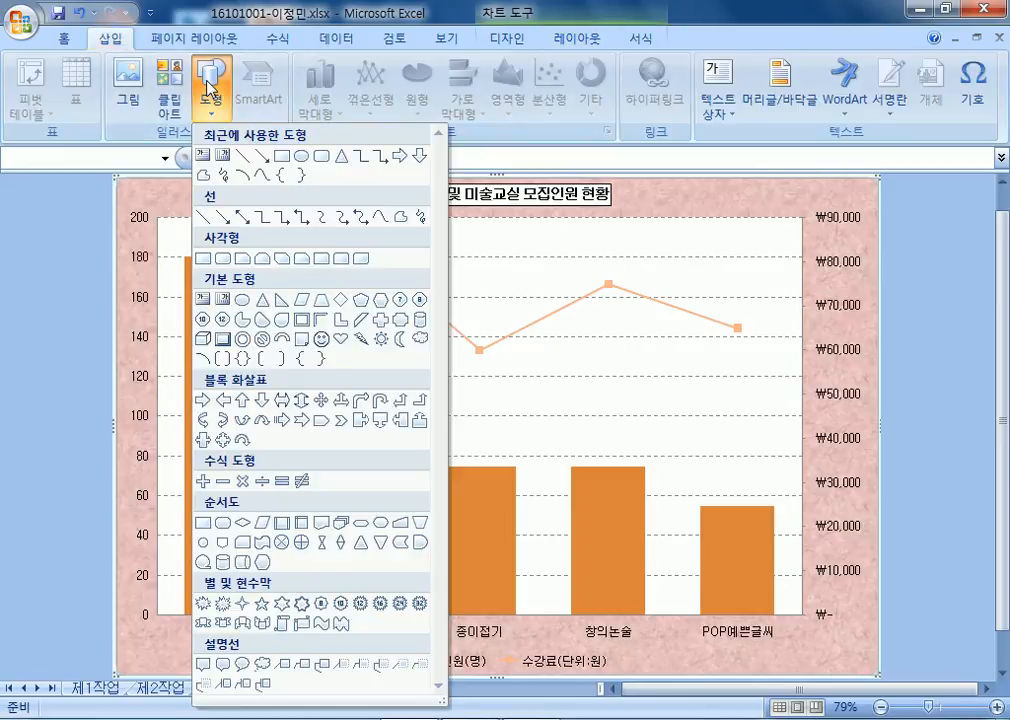
click(242, 664)
drag(291, 266, 424, 337)
drag(350, 297, 367, 300)
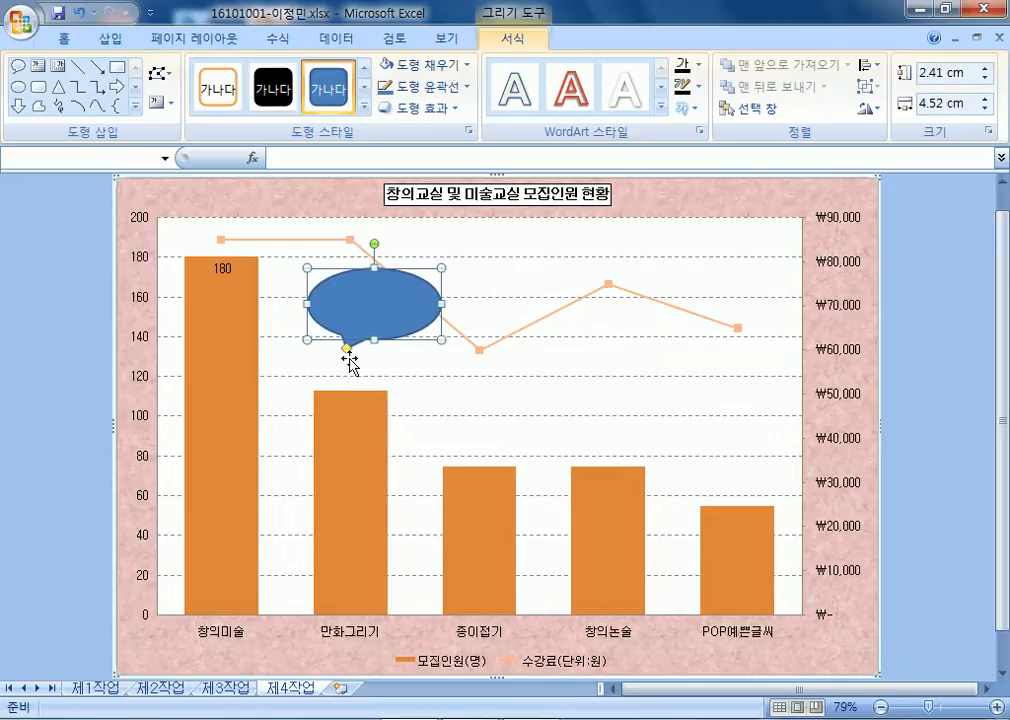
drag(346, 349, 278, 272)
mouse_move(365, 319)
mouse_down()
mouse_move(349, 317)
mouse_move(349, 306)
mouse_up()
click(372, 363)
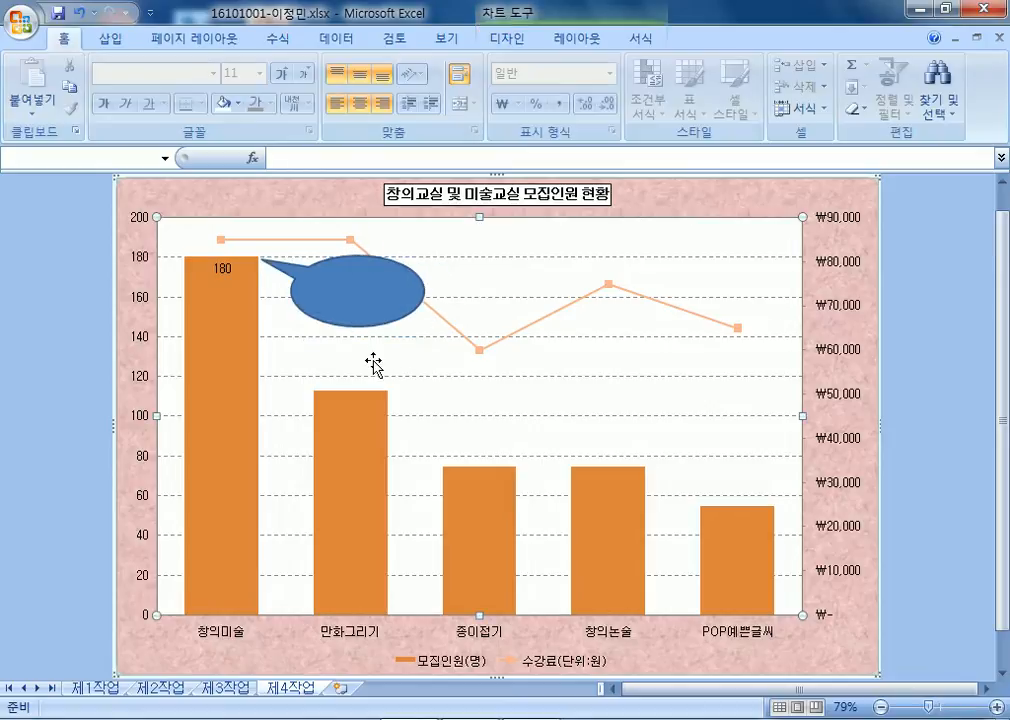
click(360, 288)
mouse_move(420, 330)
mouse_down()
mouse_move(407, 316)
mouse_move(383, 319)
mouse_up()
drag(270, 276, 266, 267)
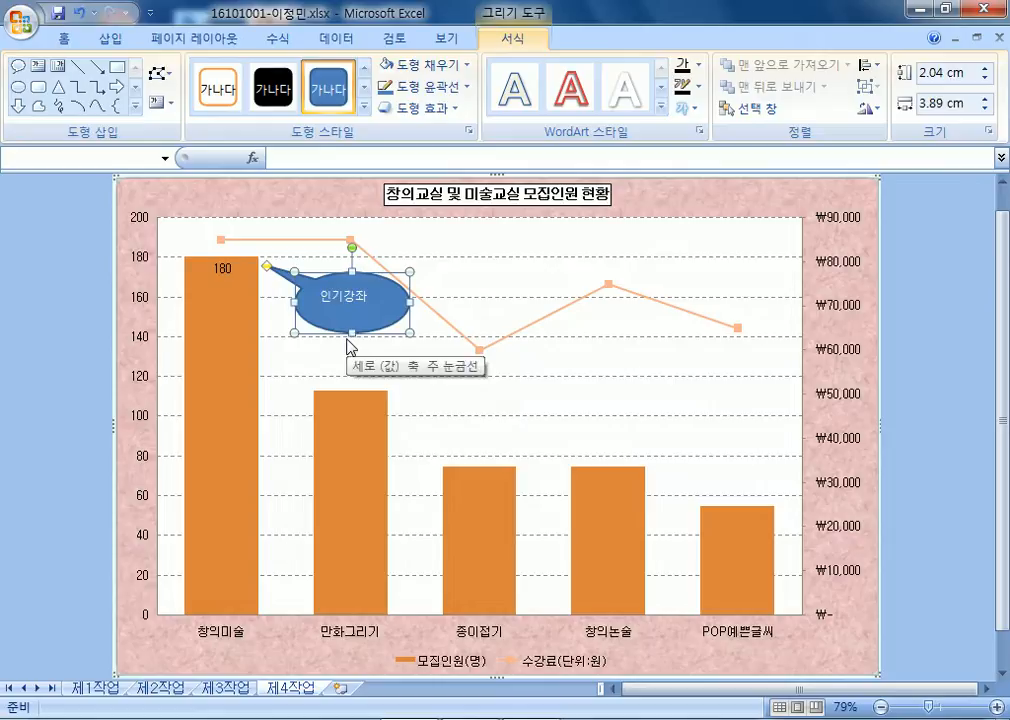
Set the 인기강좌 callout text colour to Automatic black.
click(66, 38)
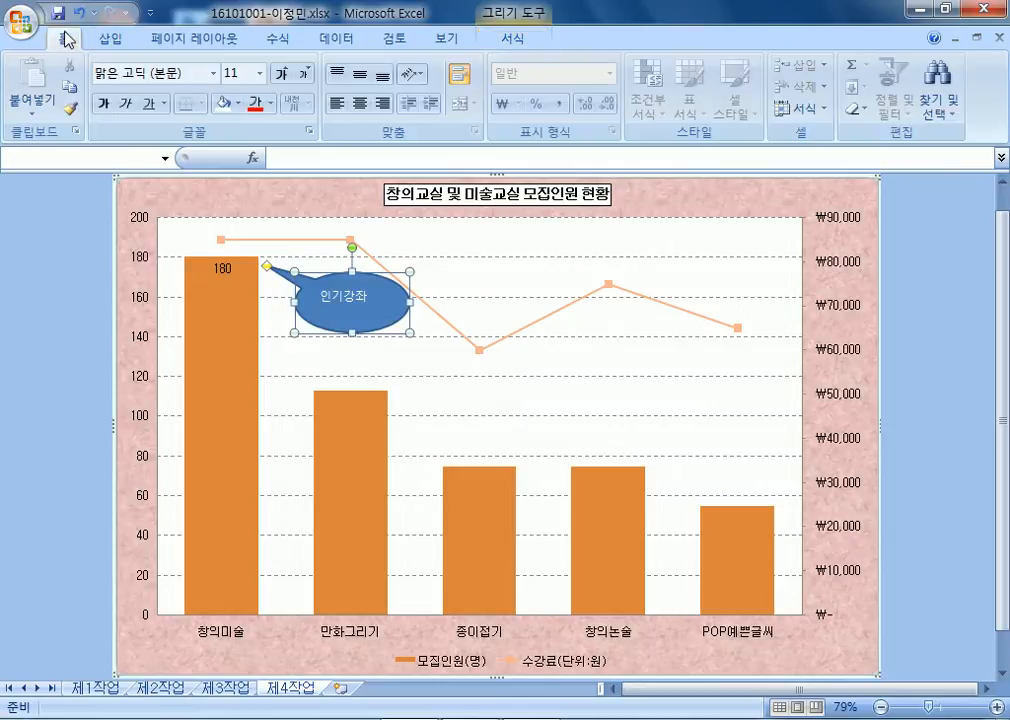
click(270, 103)
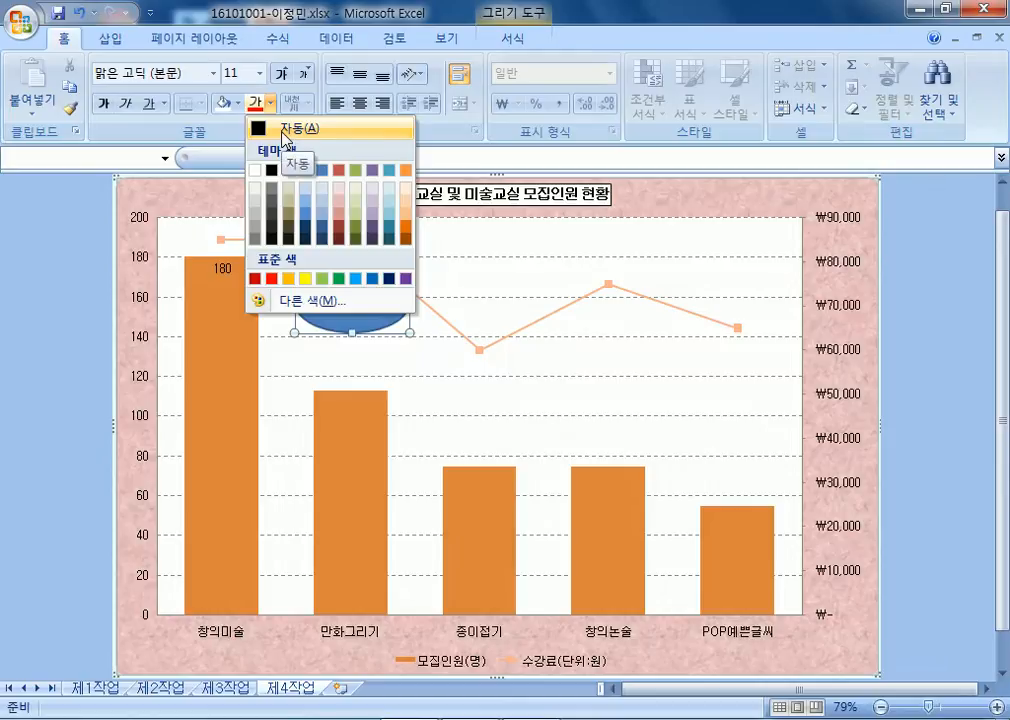
click(284, 138)
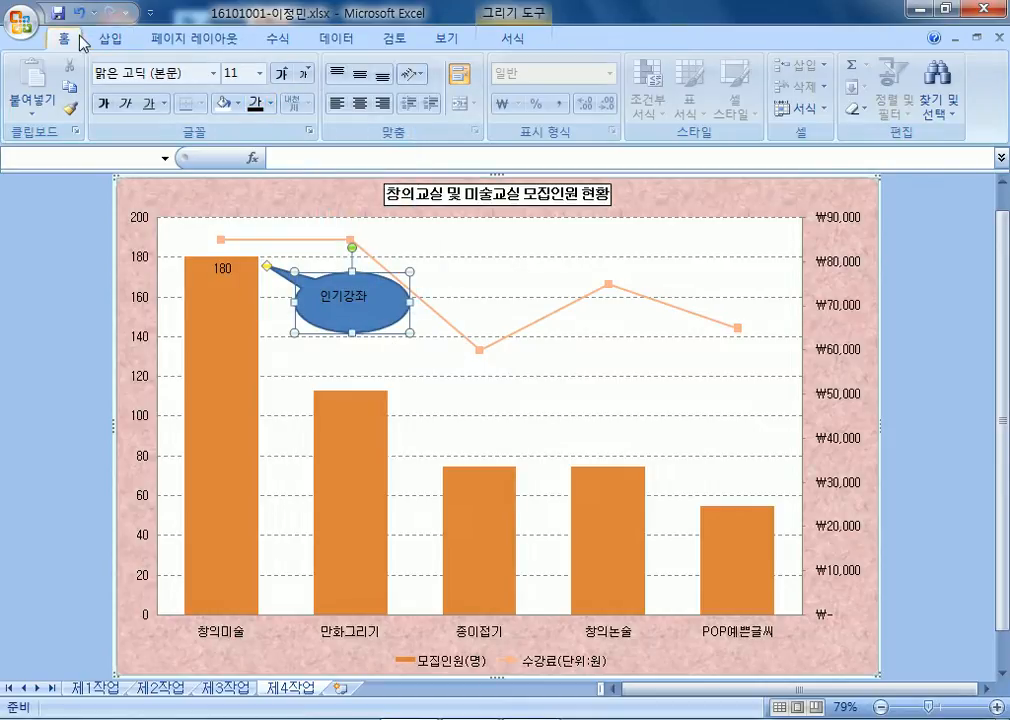
click(270, 103)
click(275, 136)
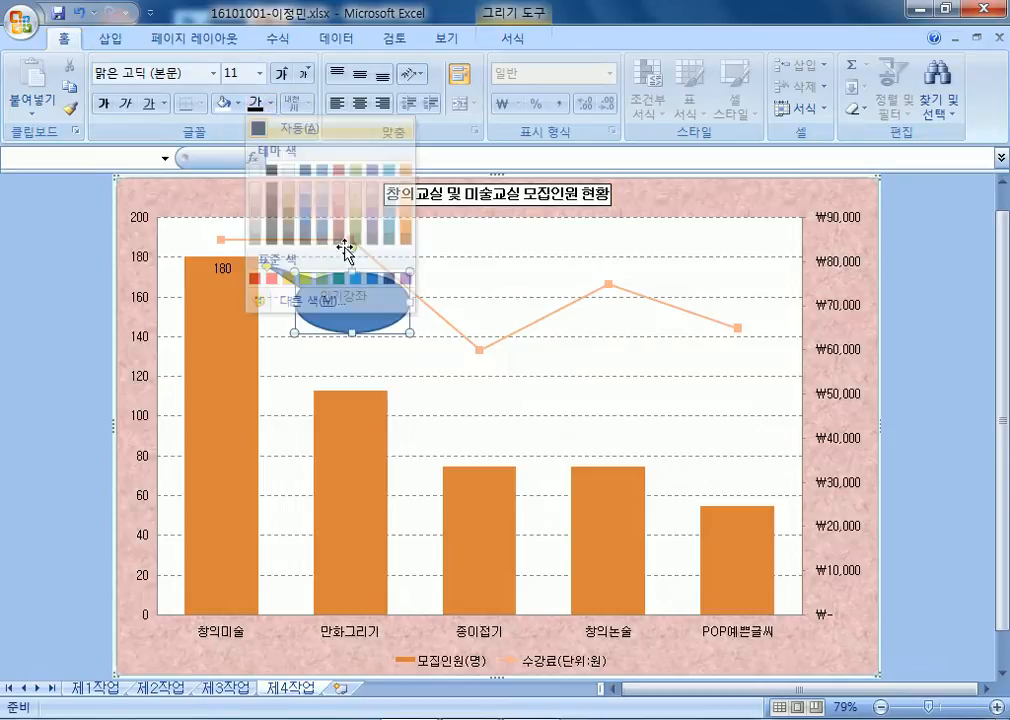
Remove the callout's blue fill and fill it with white.
click(363, 318)
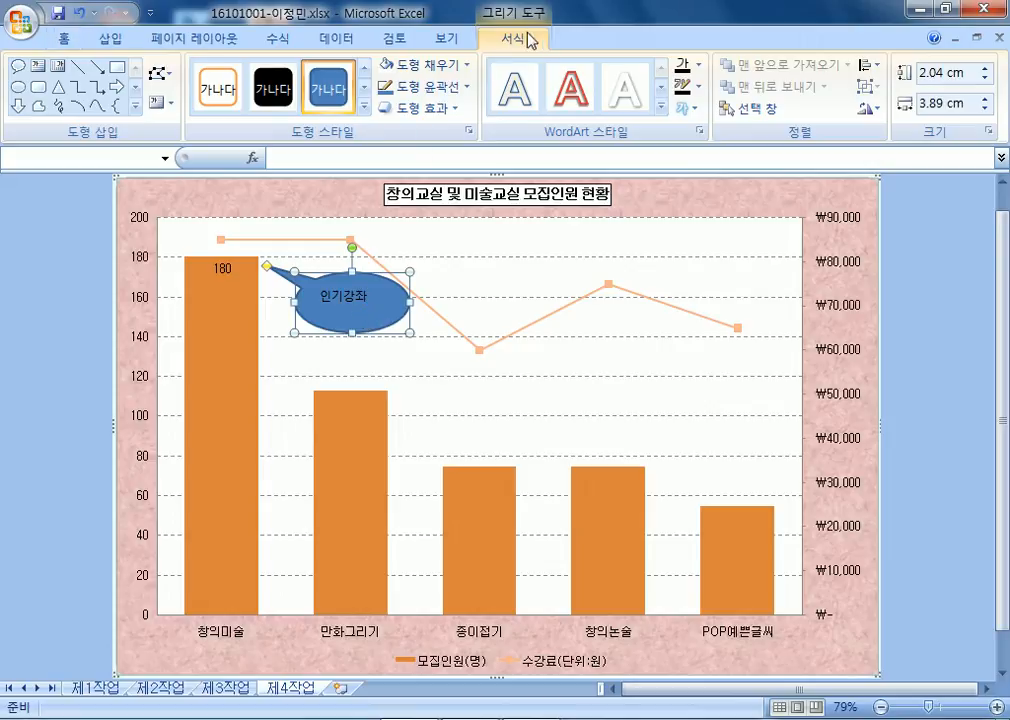
click(455, 65)
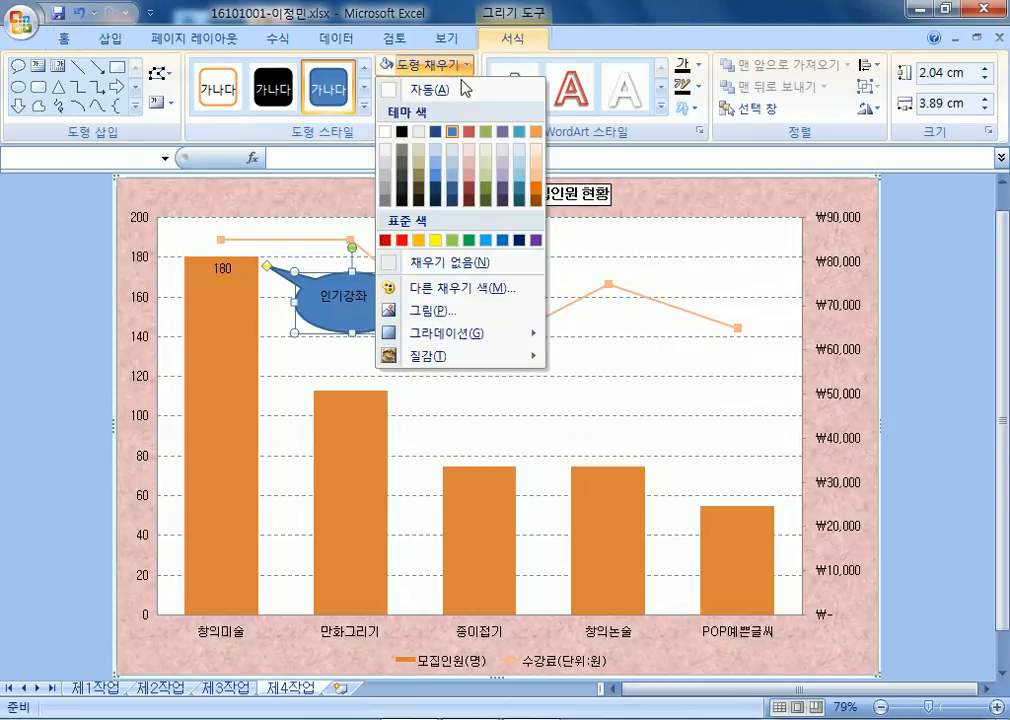
click(444, 264)
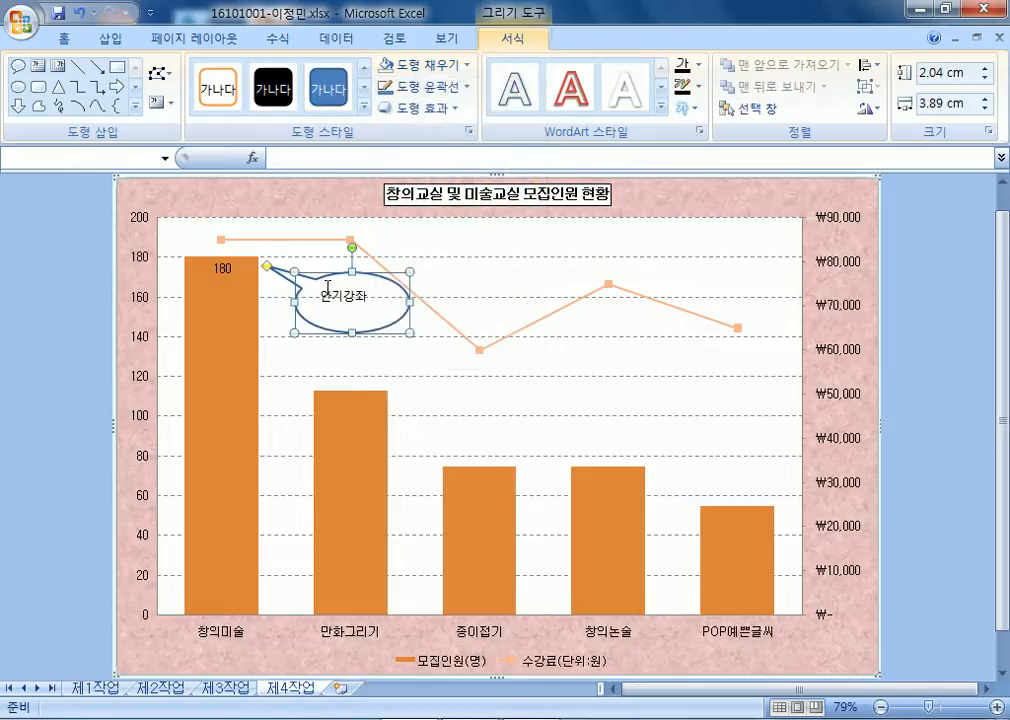
click(458, 64)
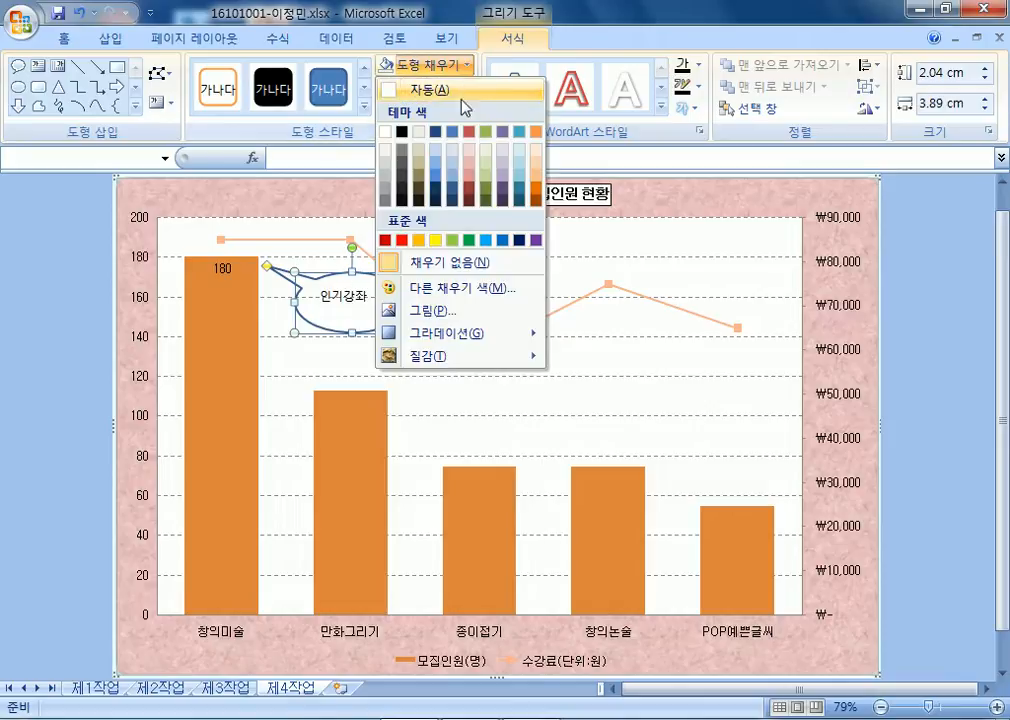
click(386, 132)
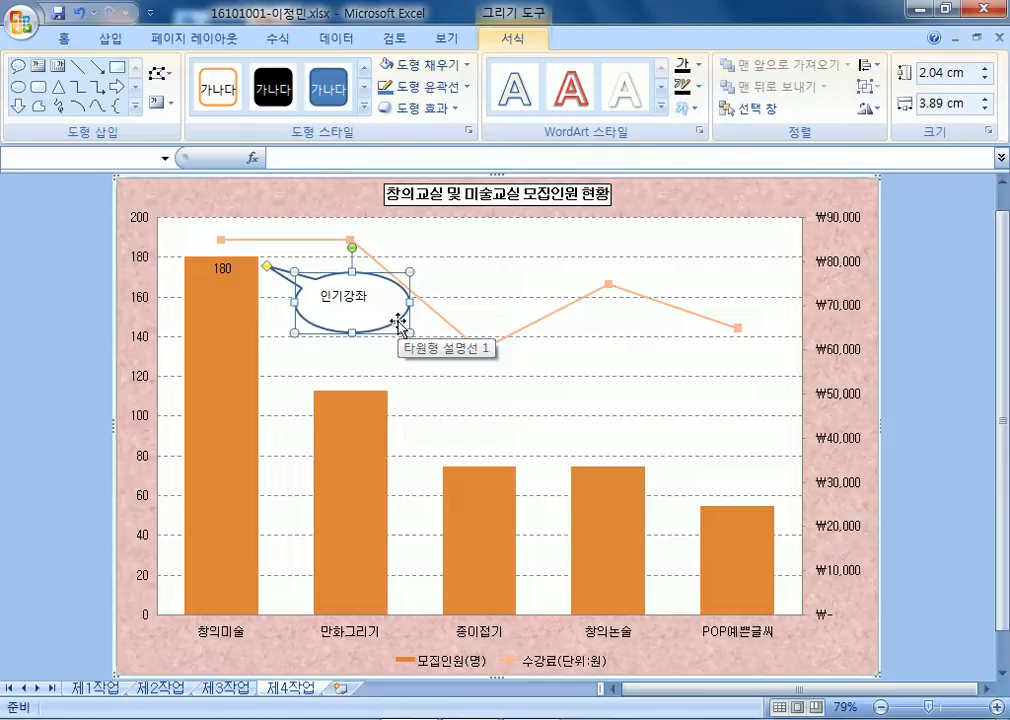
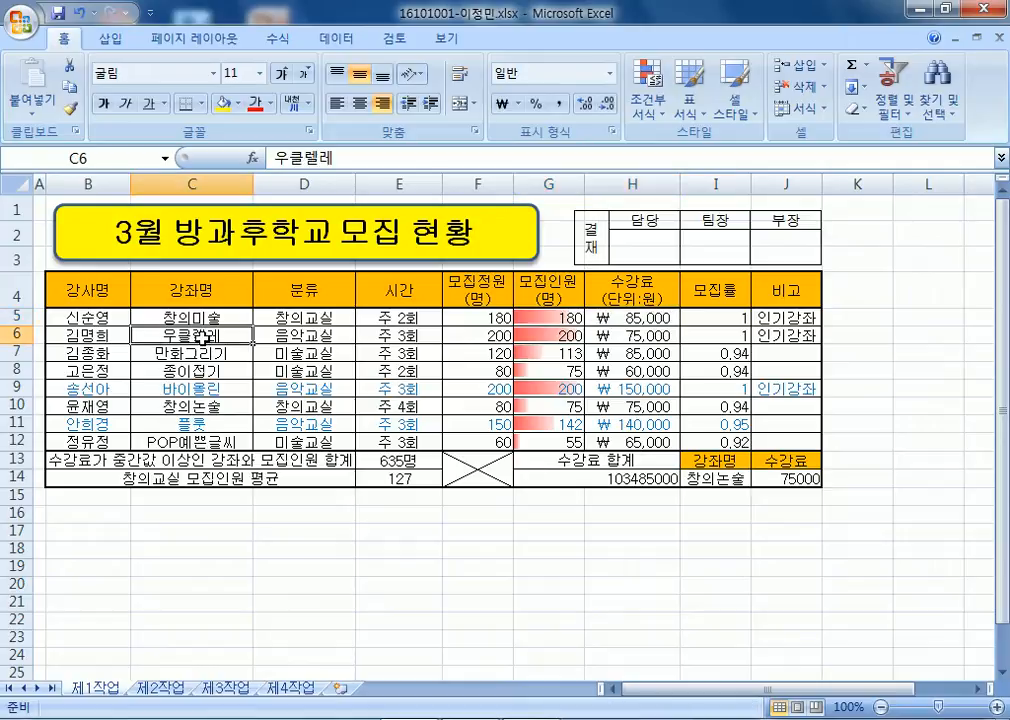
Try selecting course names with their 모집인원 and 수강료 columns, then clear the selection.
drag(204, 338, 198, 366)
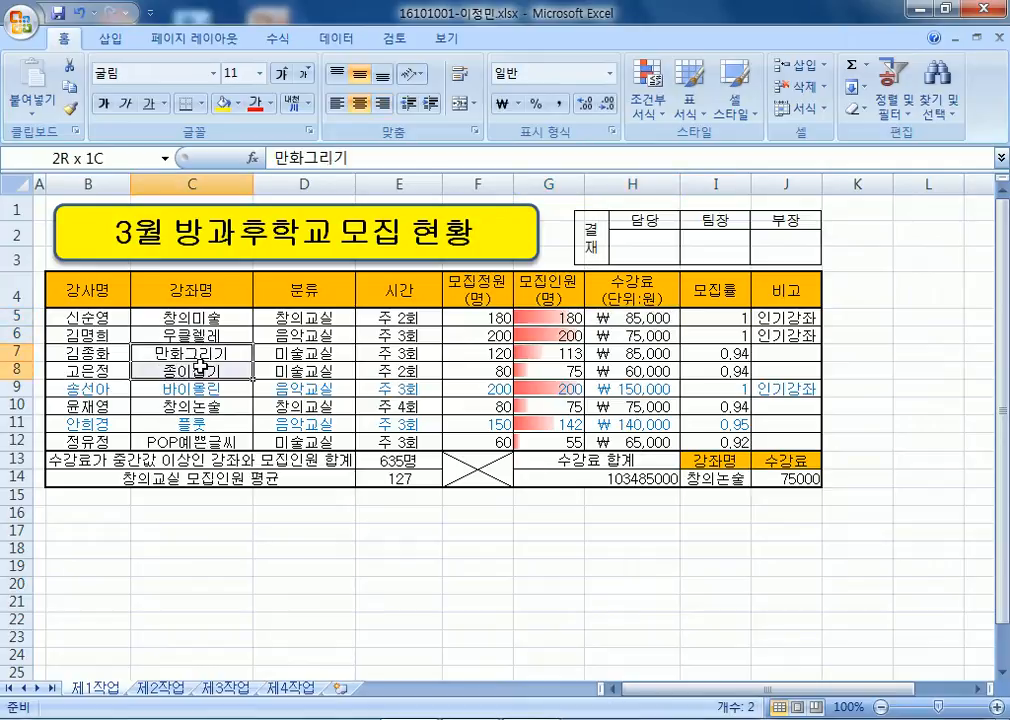
drag(580, 355, 625, 365)
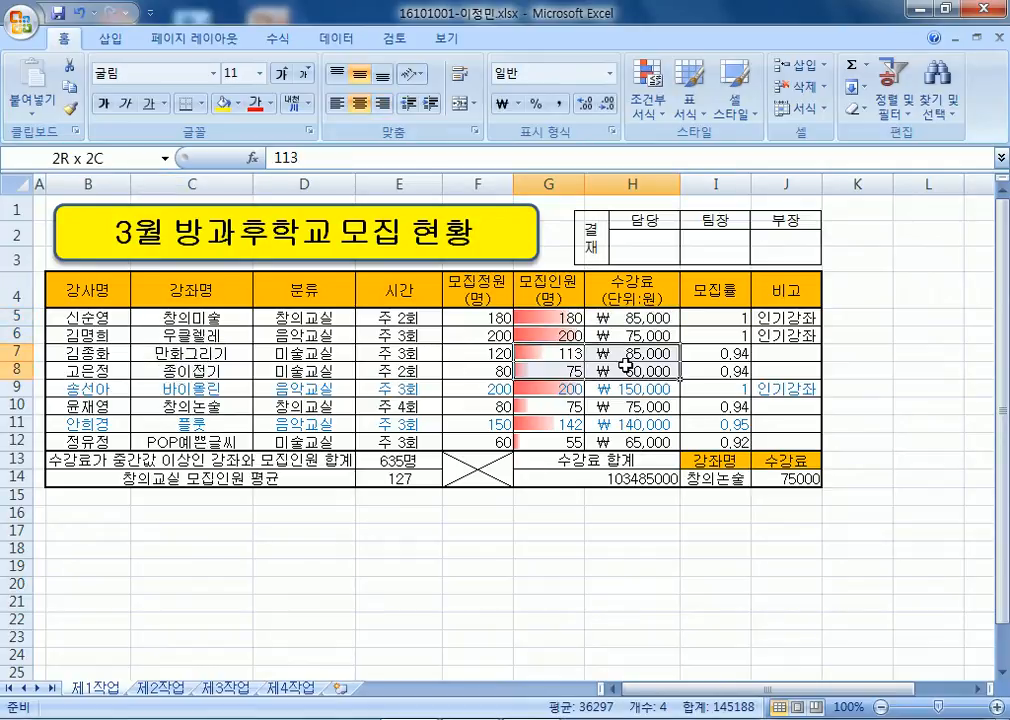
click(222, 355)
click(218, 373)
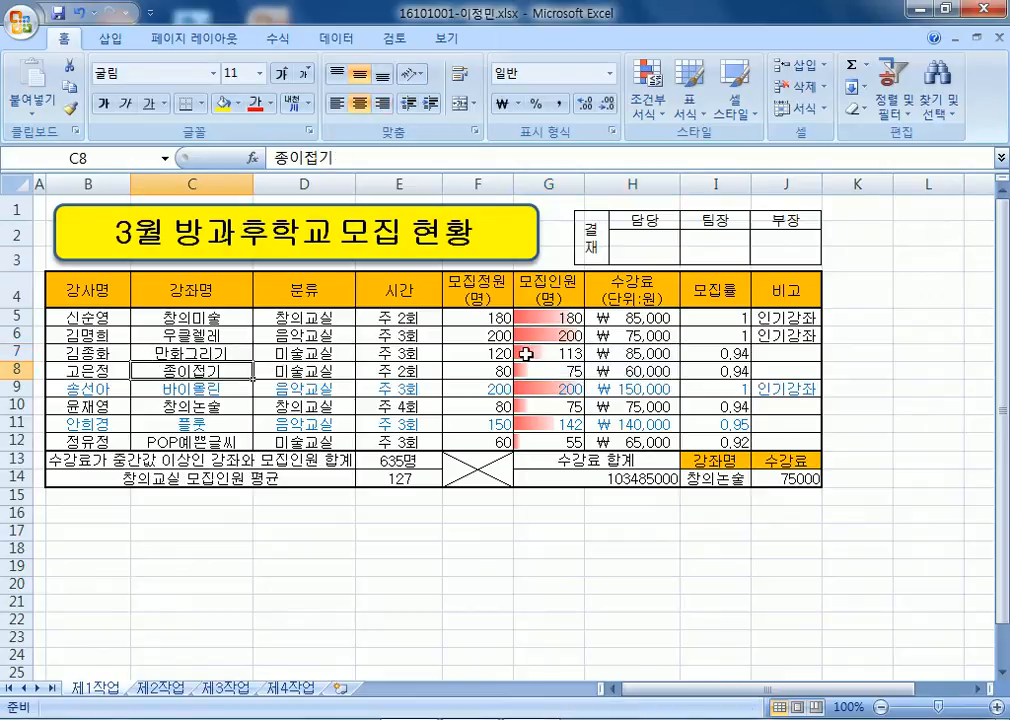
drag(575, 354, 638, 368)
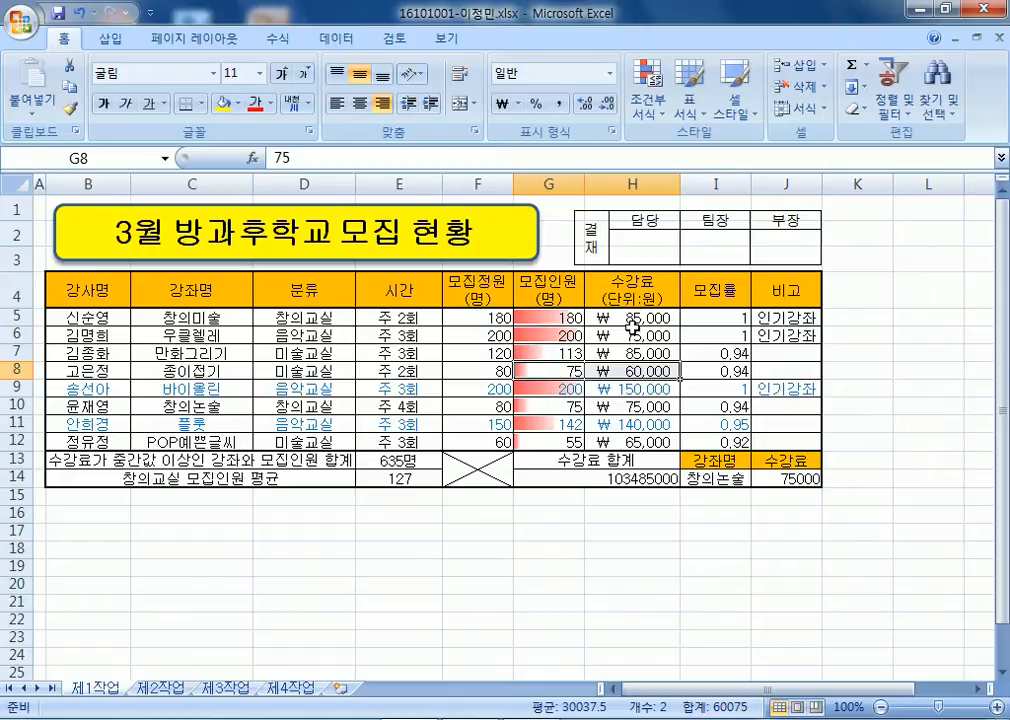
drag(192, 290, 200, 440)
ctrl+drag(541, 284, 606, 440)
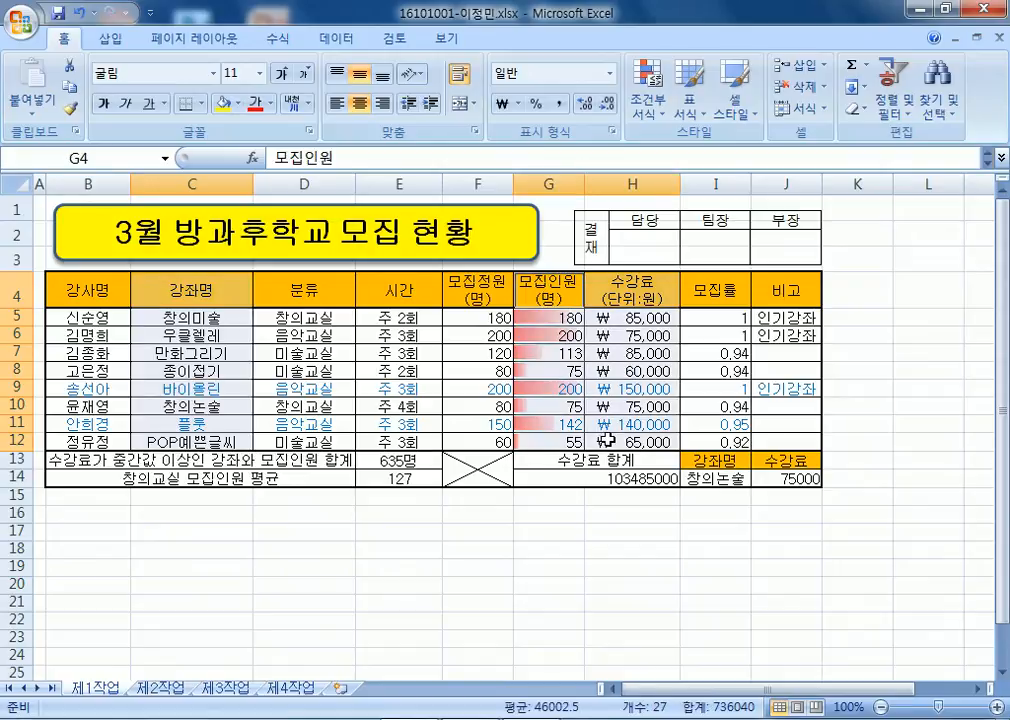
drag(205, 288, 212, 442)
ctrl+drag(548, 288, 600, 440)
click(571, 518)
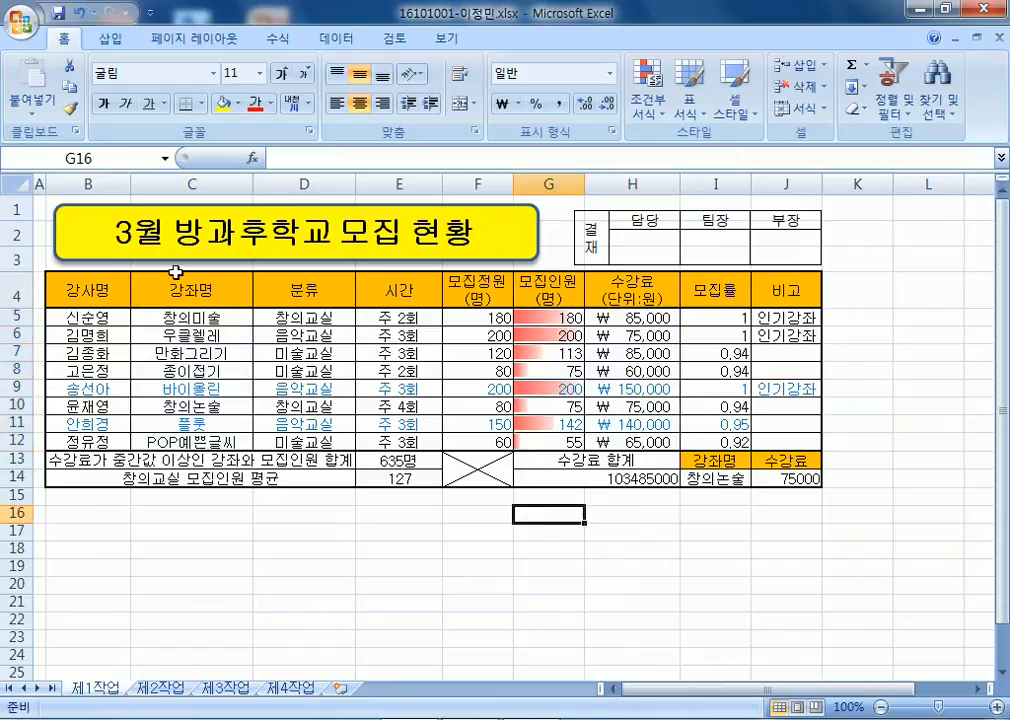
Select 창의미술, 만화그리기, 종이접기, 창의논술 and POP예쁜글씨 with their 모집인원 and 수강료 values.
click(176, 285)
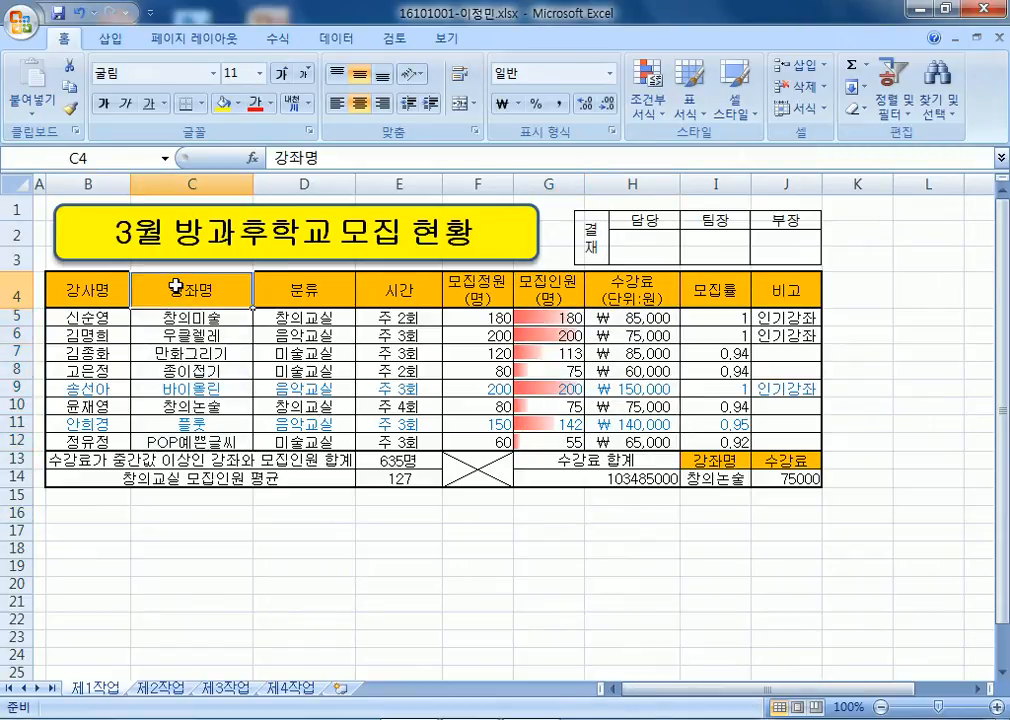
drag(176, 285, 174, 312)
ctrl+drag(545, 292, 640, 318)
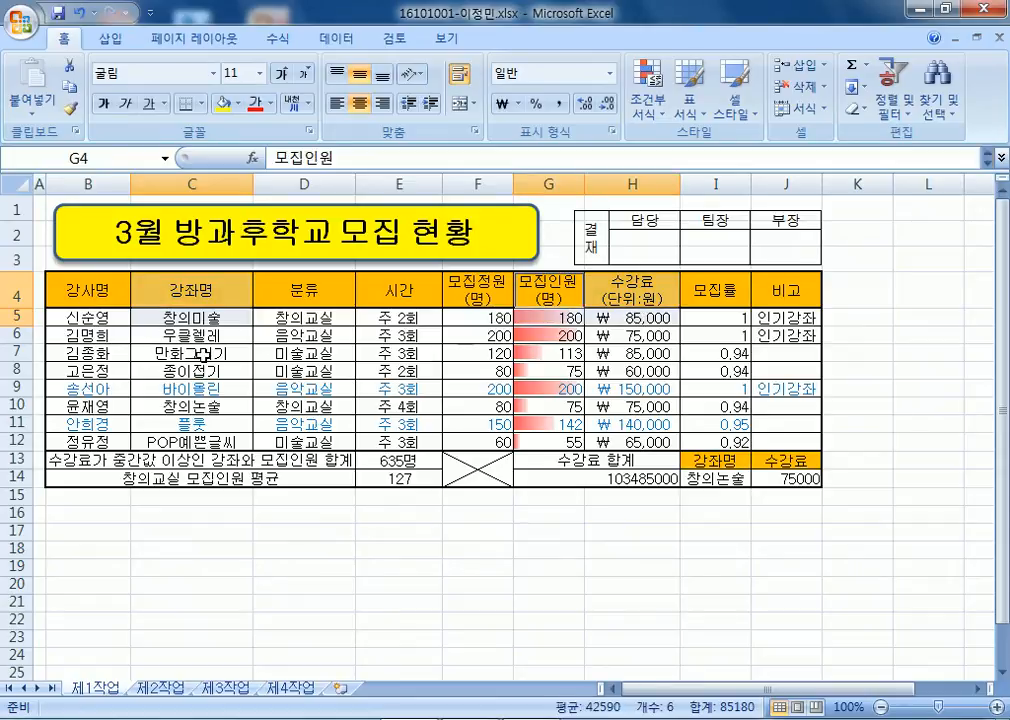
ctrl+drag(185, 353, 189, 370)
ctrl+drag(527, 355, 617, 372)
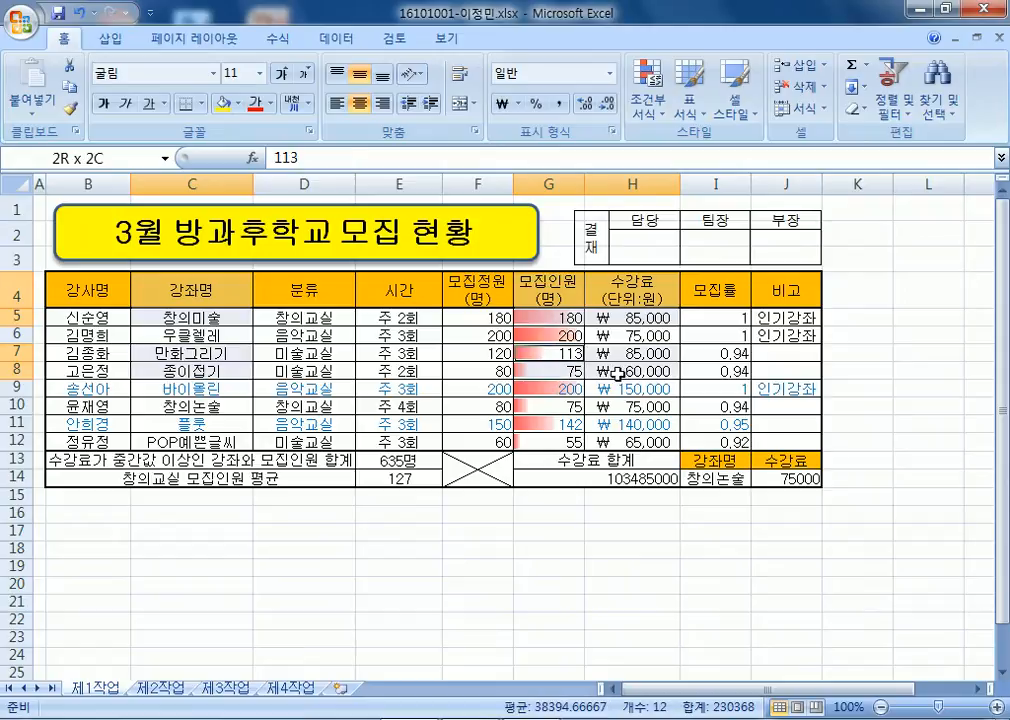
ctrl+click(200, 406)
ctrl+drag(518, 406, 608, 407)
ctrl+click(190, 441)
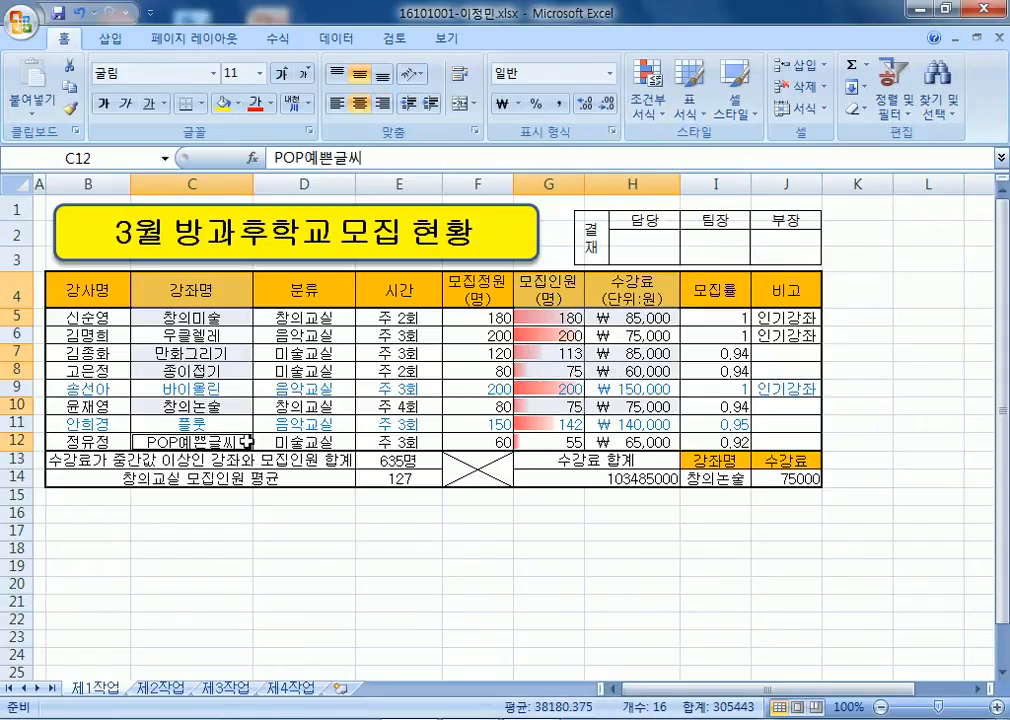
ctrl+drag(524, 441, 625, 442)
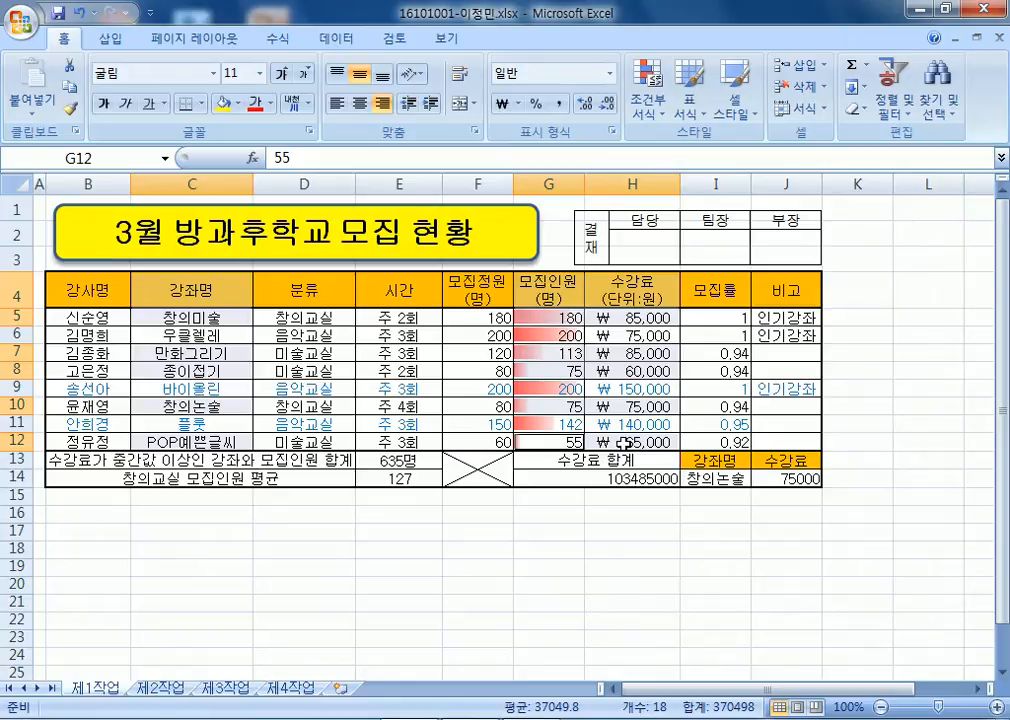
click(110, 38)
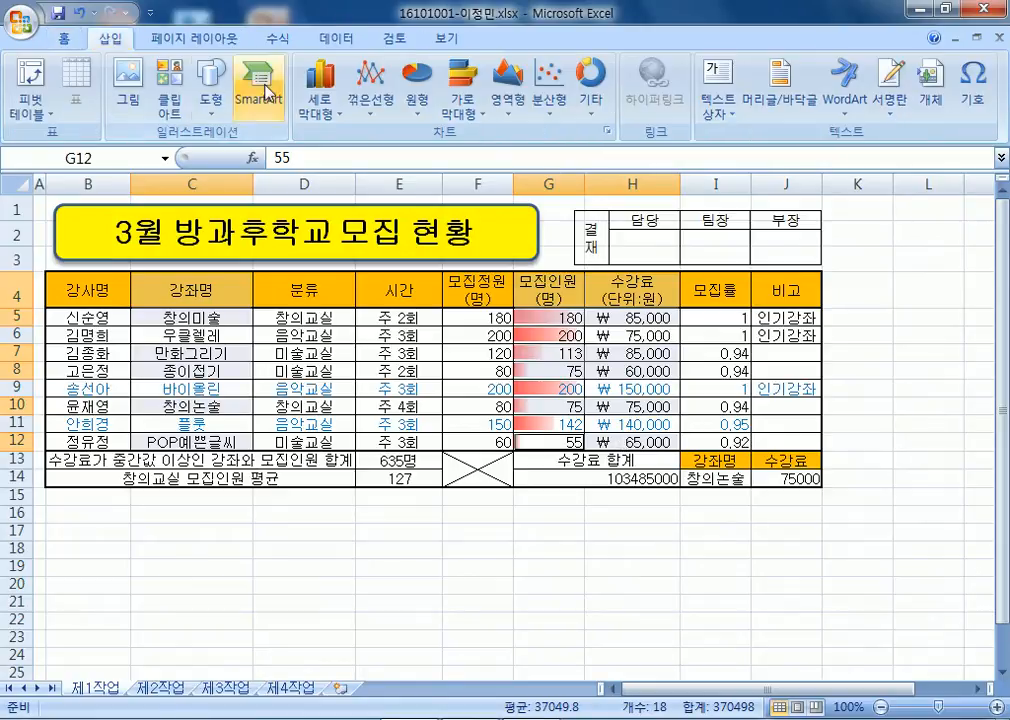
click(320, 95)
click(320, 168)
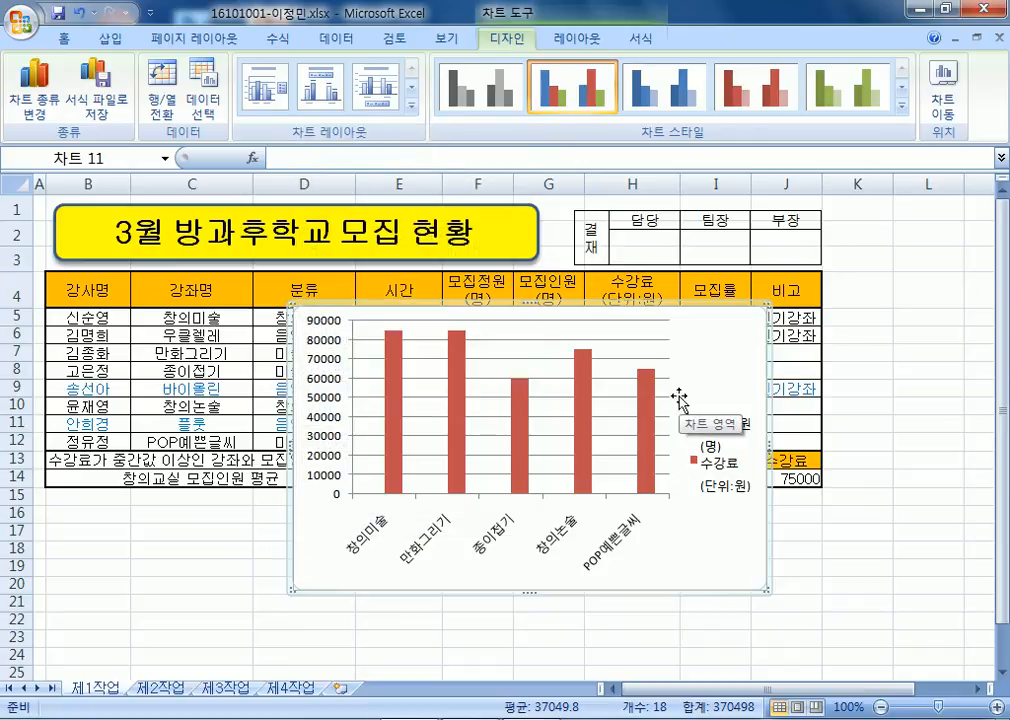
key(Delete)
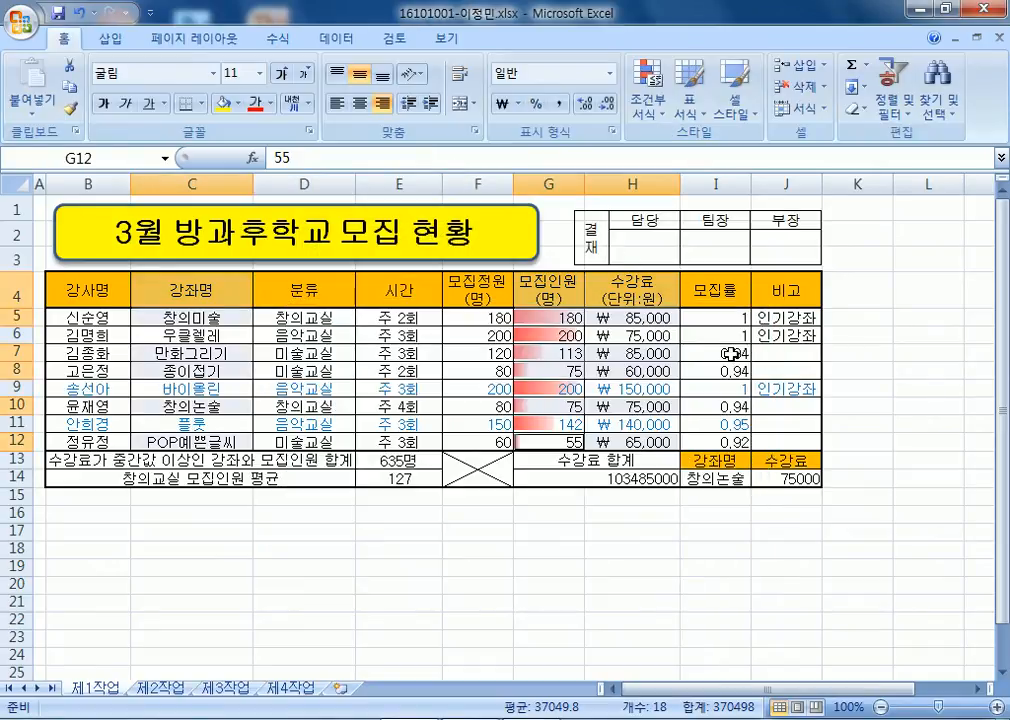
click(558, 233)
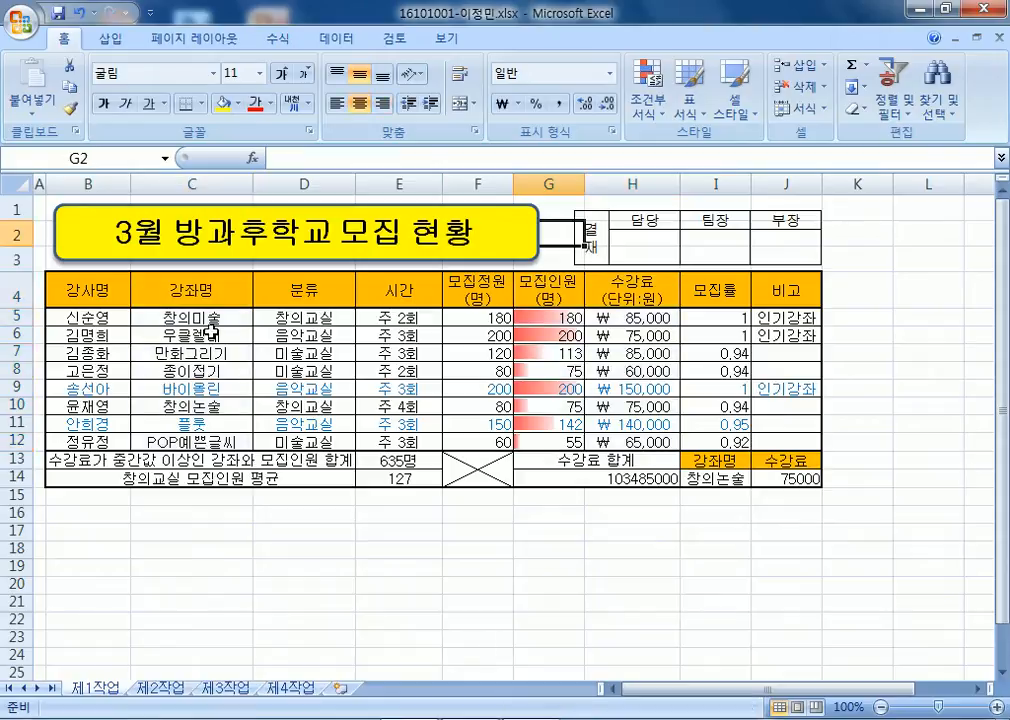
click(905, 406)
drag(215, 300, 195, 375)
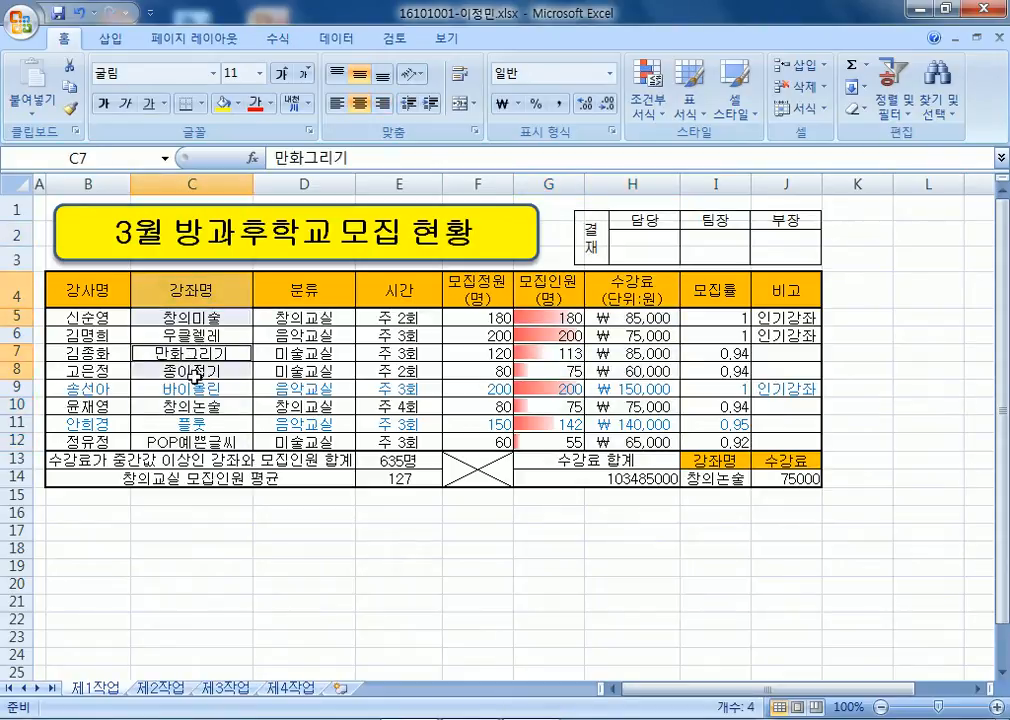
ctrl+click(195, 406)
ctrl+click(200, 441)
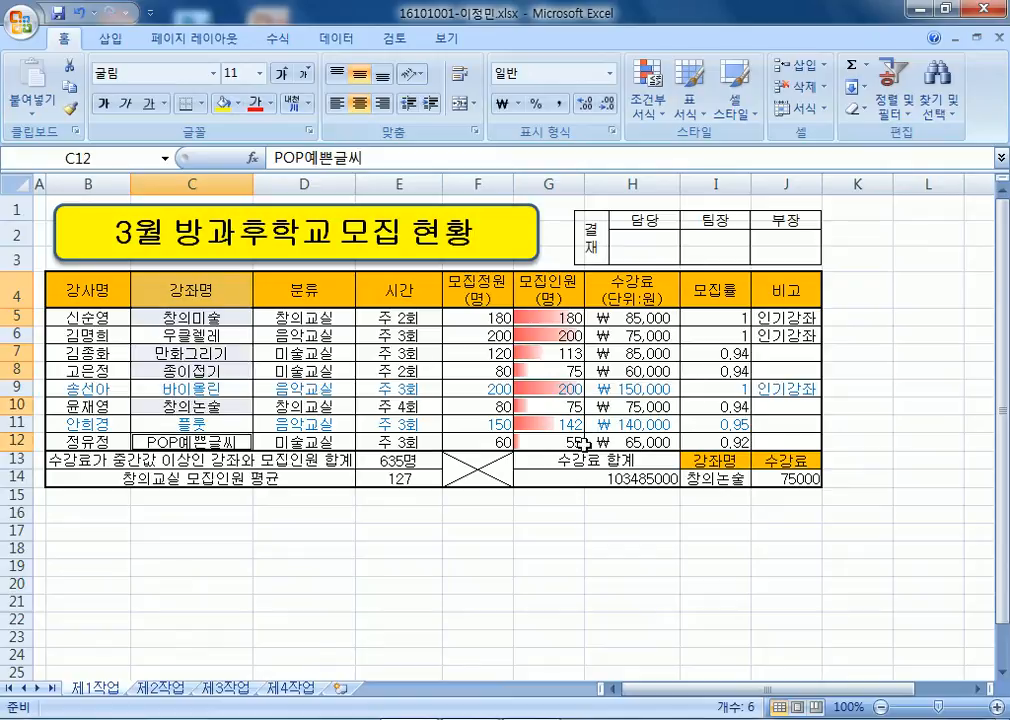
click(349, 537)
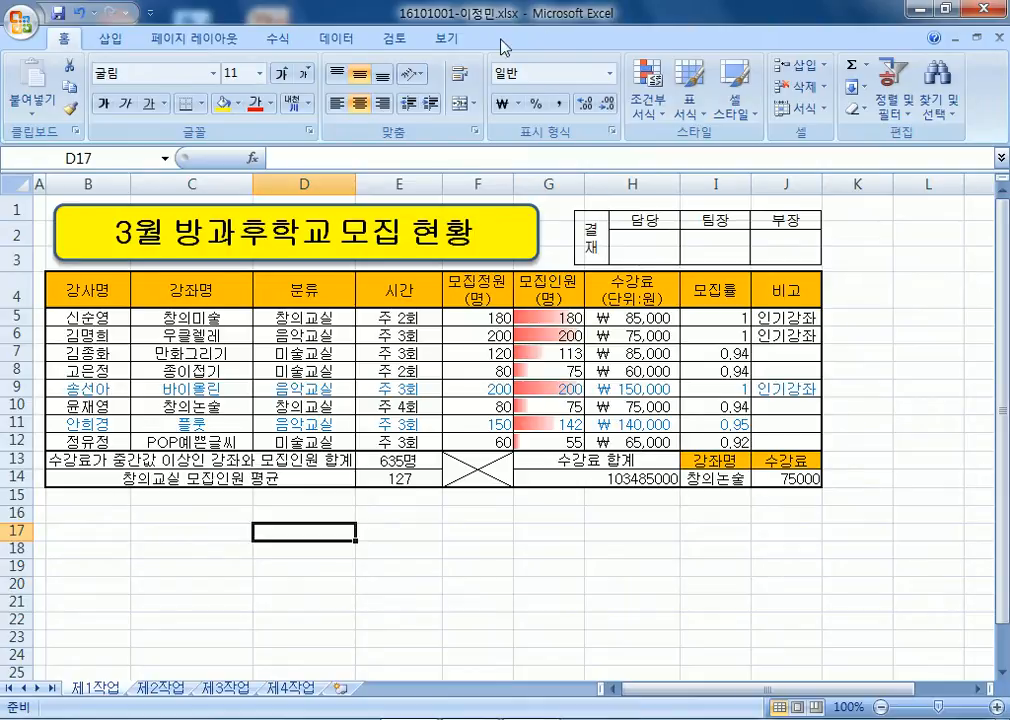
Select cell A1.
click(38, 205)
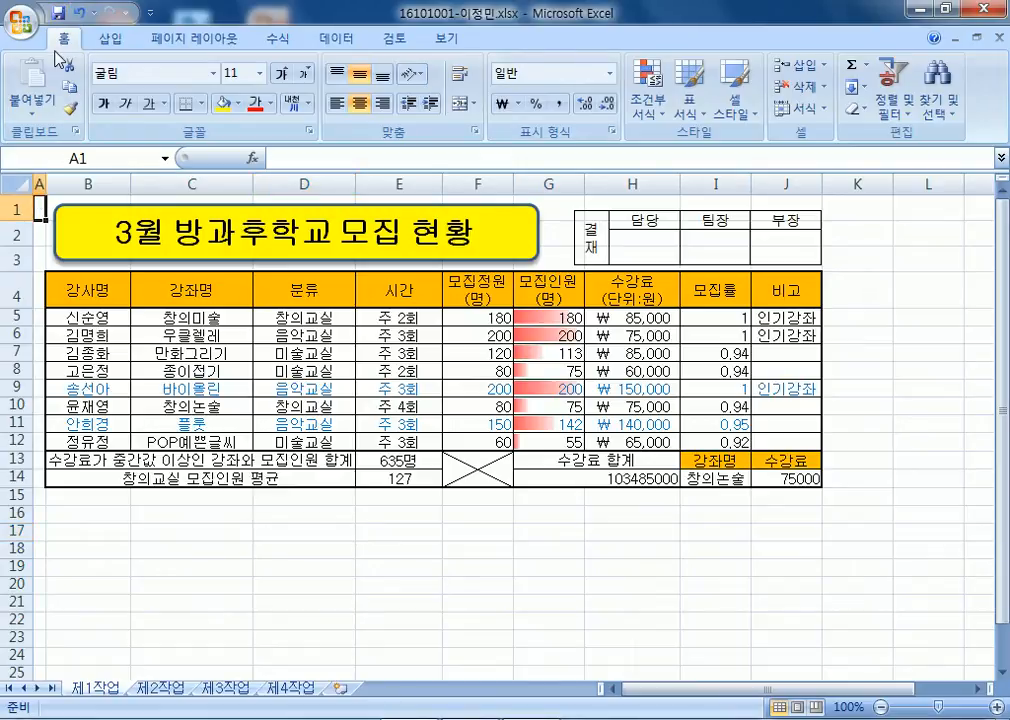
Browse Downloads in the Open dialog, dismissing an unavailable 엑셀2010 location error.
click(18, 22)
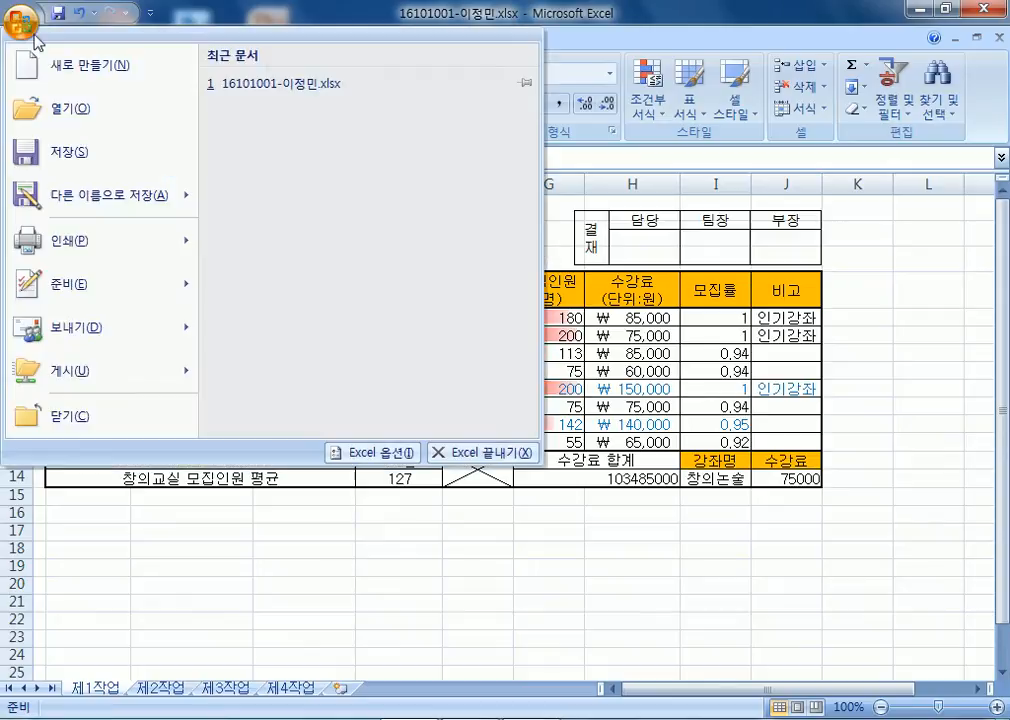
click(62, 110)
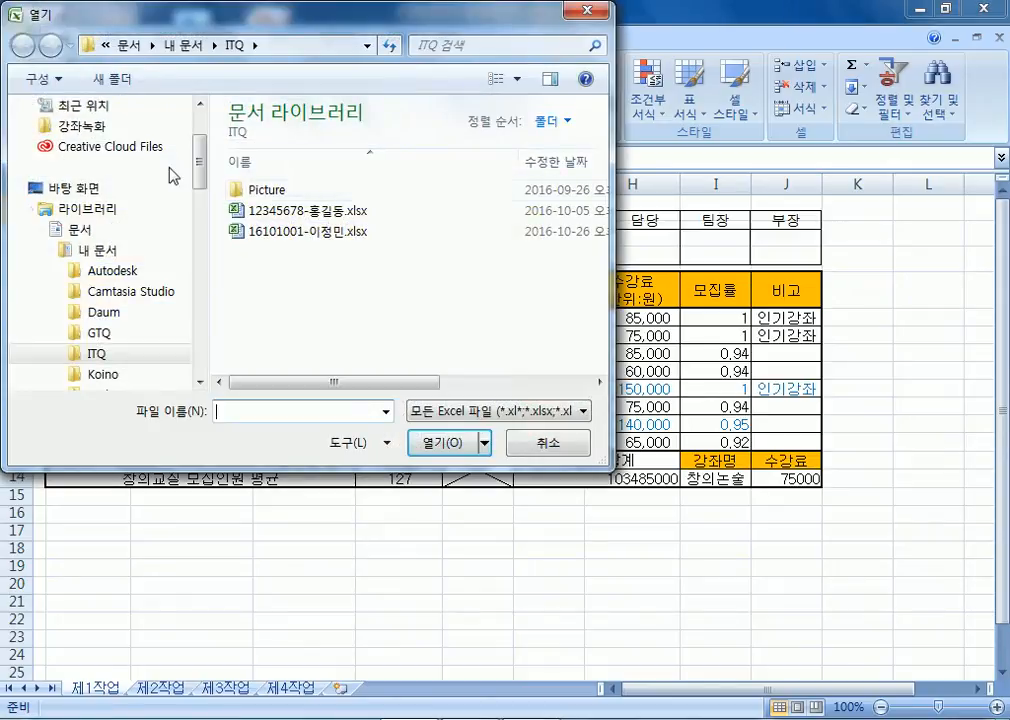
scroll(152, 138, up, 2)
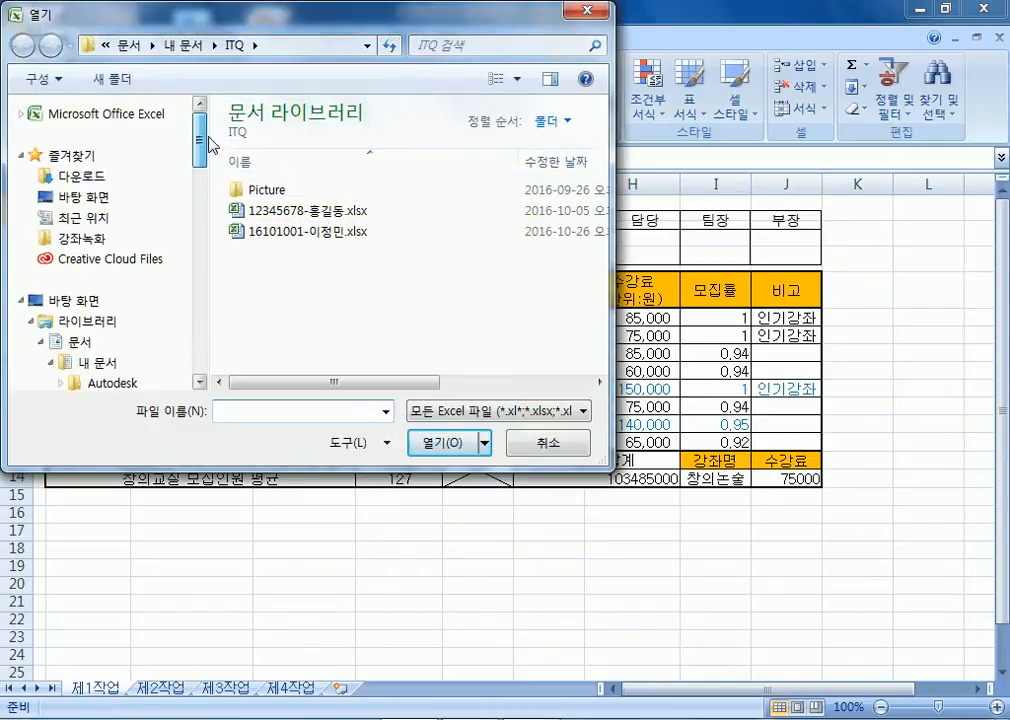
click(95, 170)
double_click(254, 157)
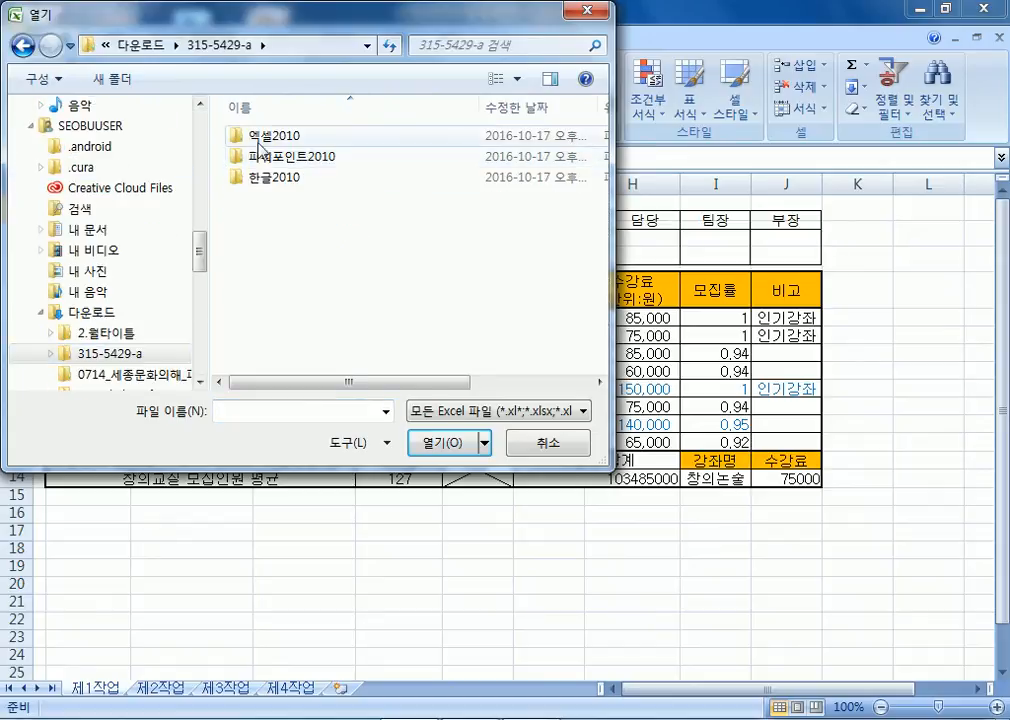
click(259, 142)
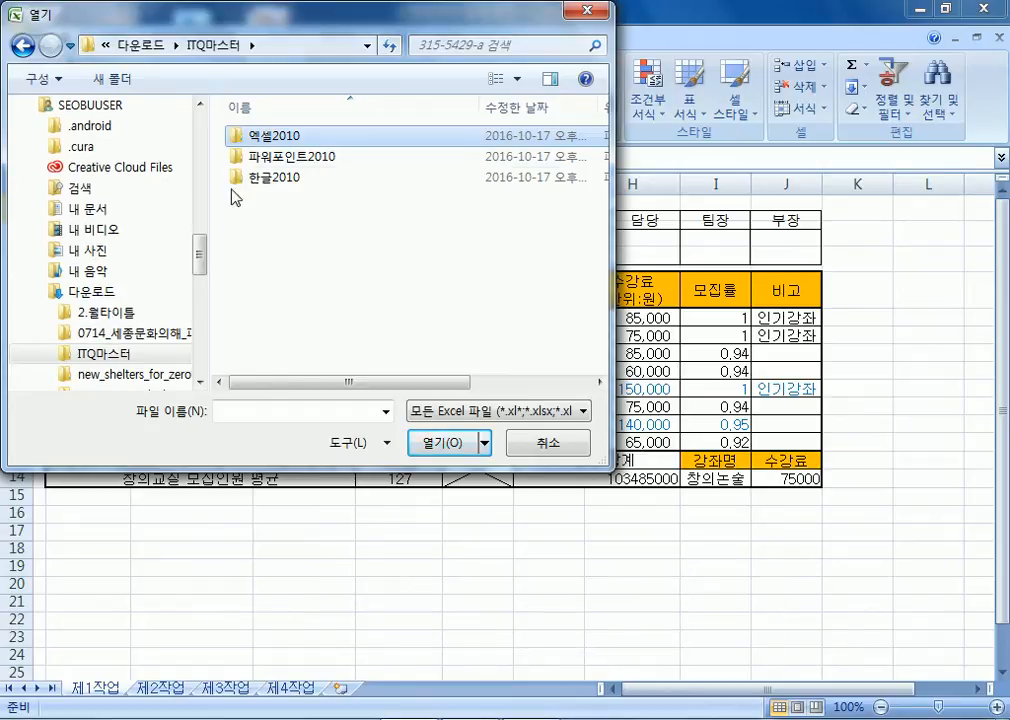
double_click(237, 138)
key(Return)
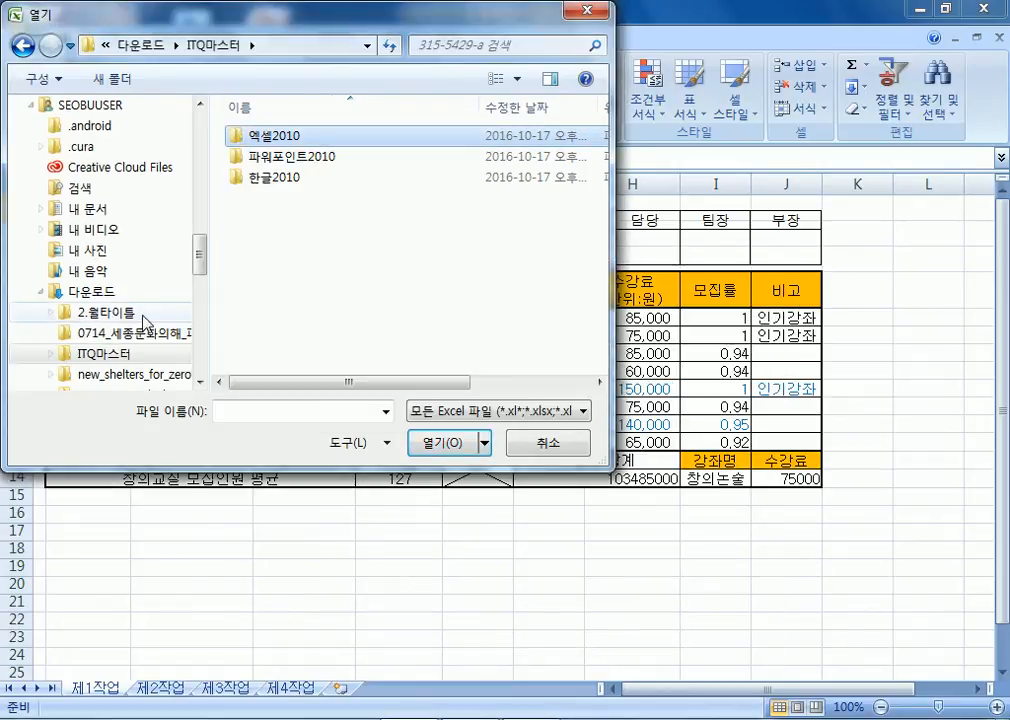
Open DW-39.xlsx from ITQ마스터 > 엑셀2010 > Part1_따라하면서익히는엑셀 > Section10.
click(113, 293)
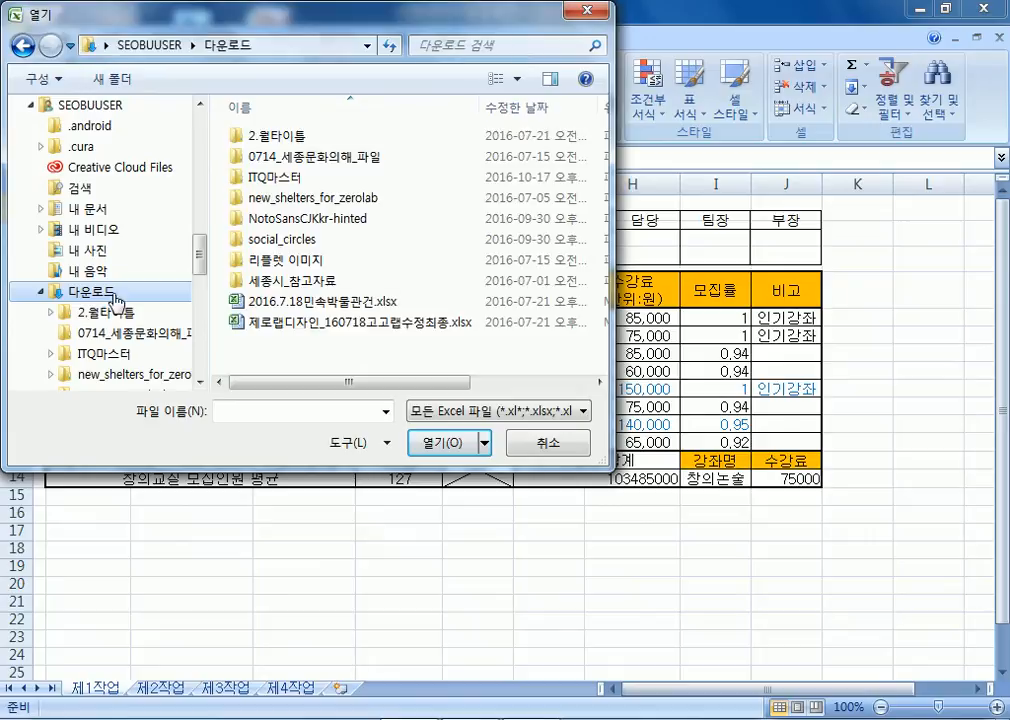
double_click(268, 177)
double_click(268, 136)
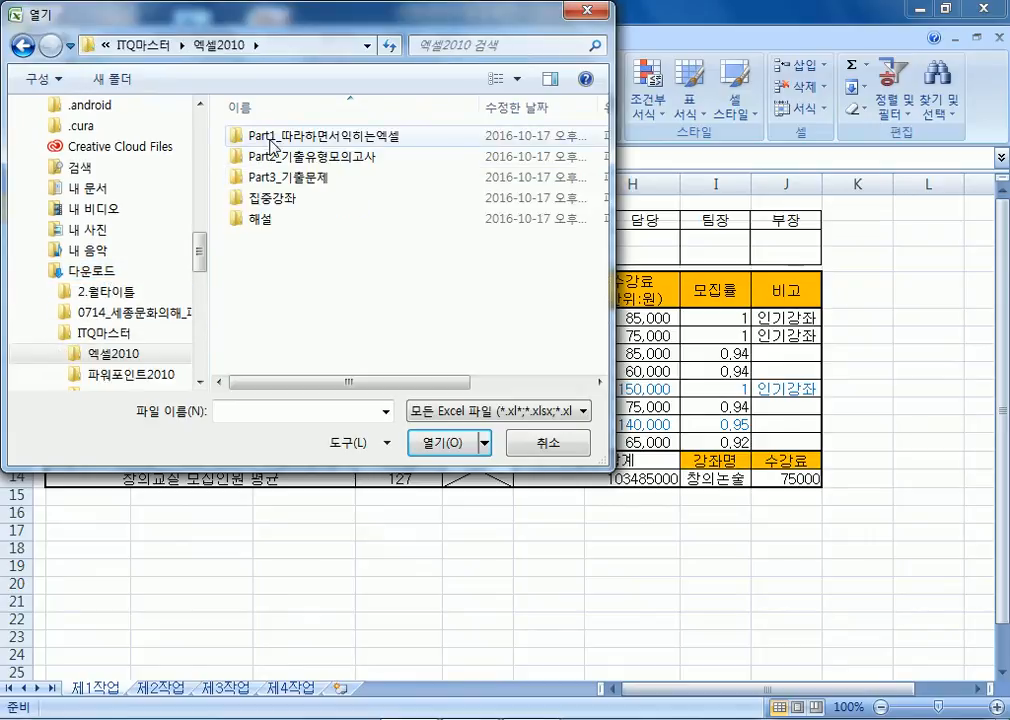
double_click(272, 146)
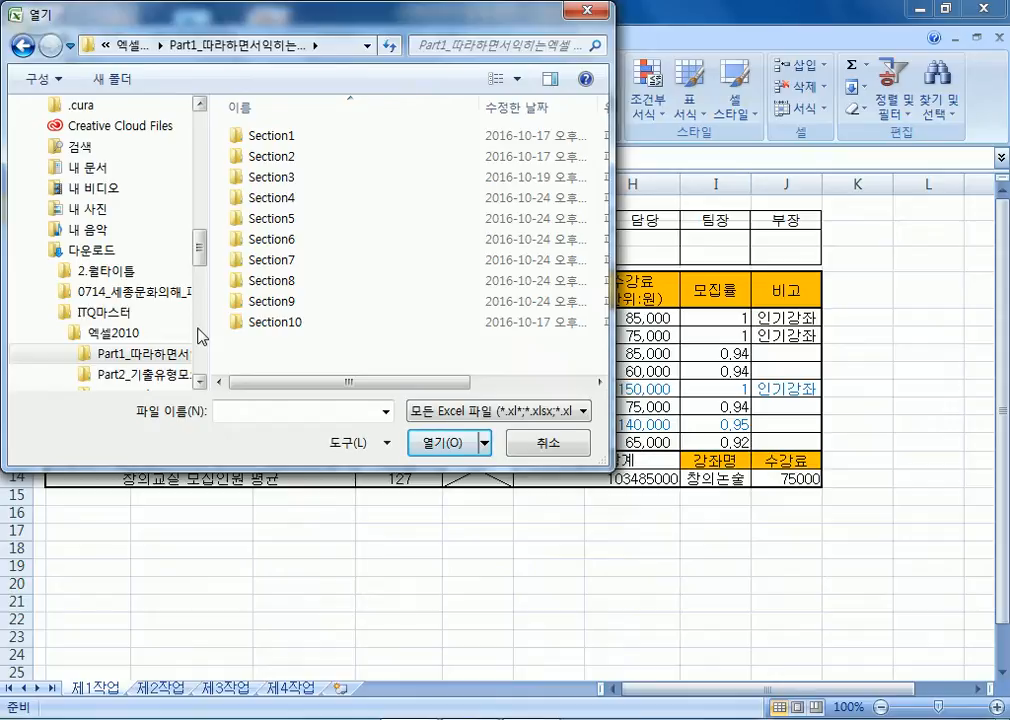
double_click(277, 322)
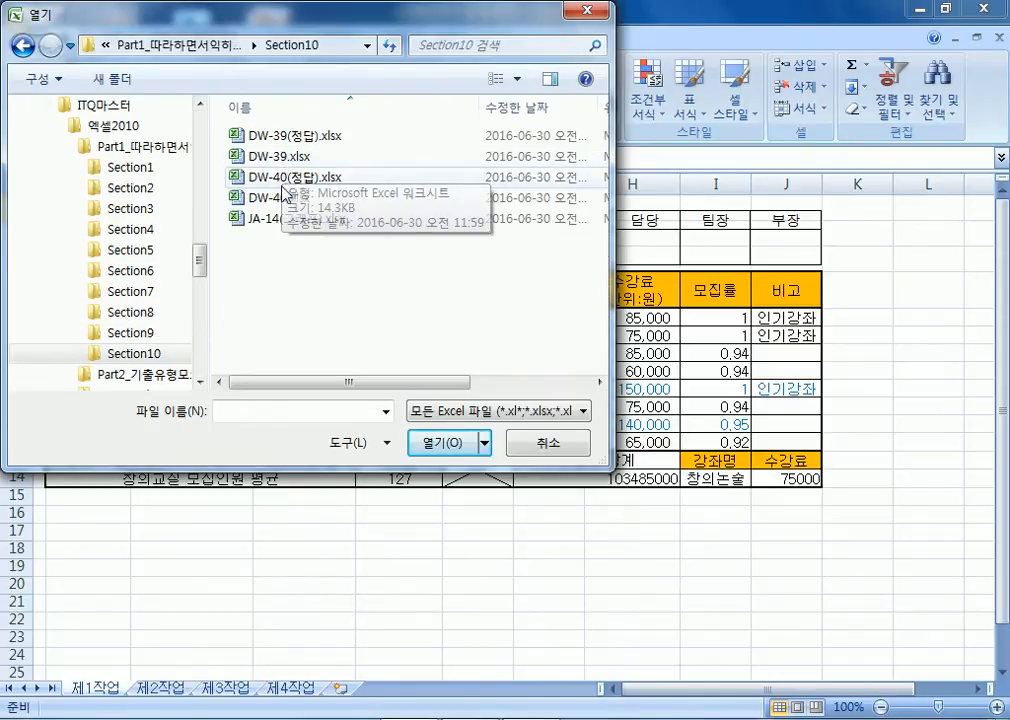
double_click(276, 158)
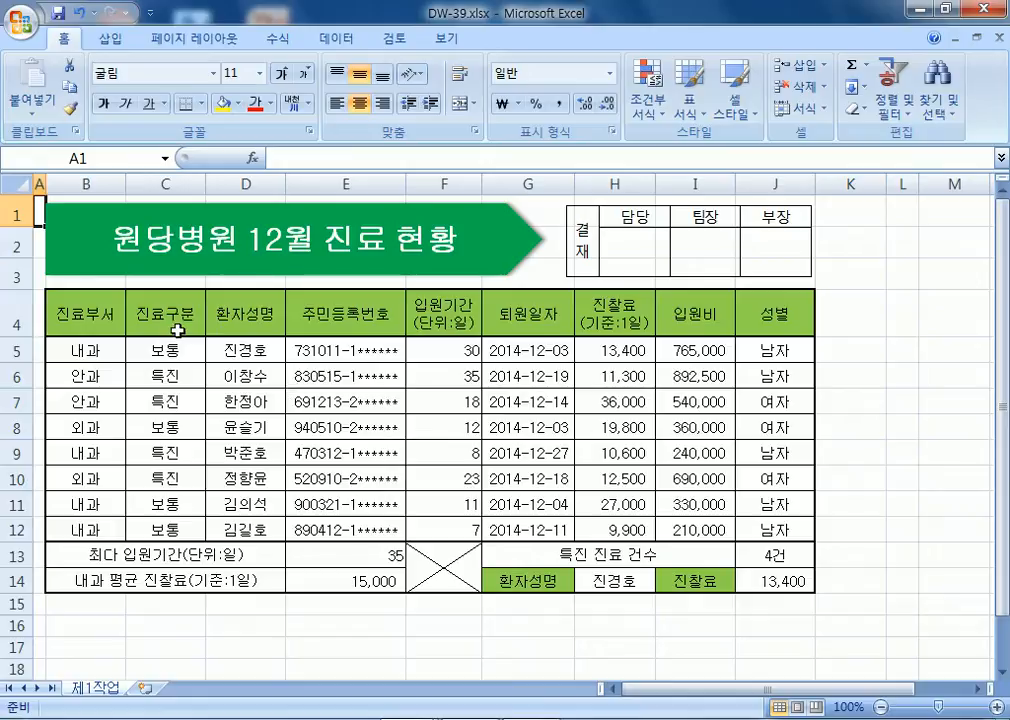
Try combining D4:D5 with the D8:D12 patient names, then clear the selection.
drag(90, 330, 83, 385)
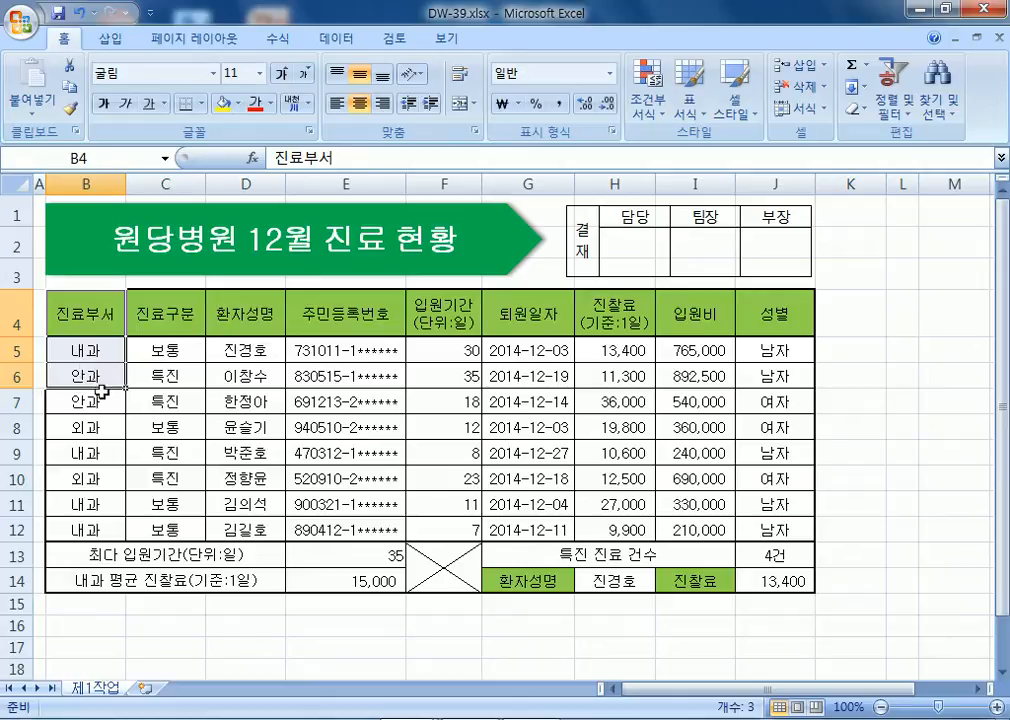
click(236, 331)
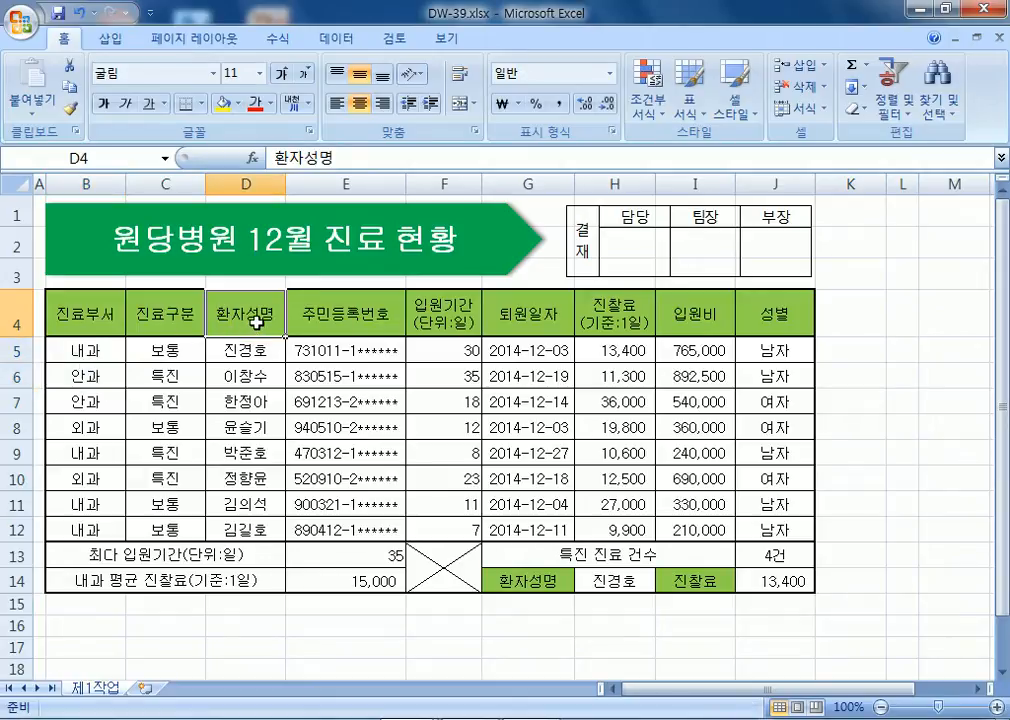
drag(256, 321, 247, 353)
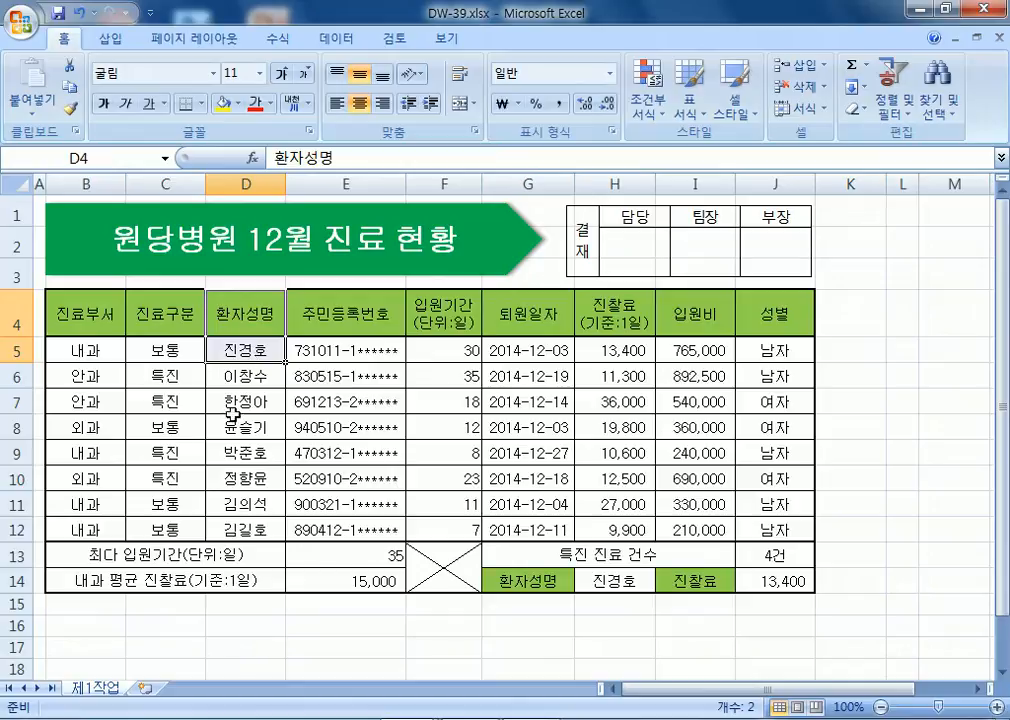
drag(240, 452, 240, 529)
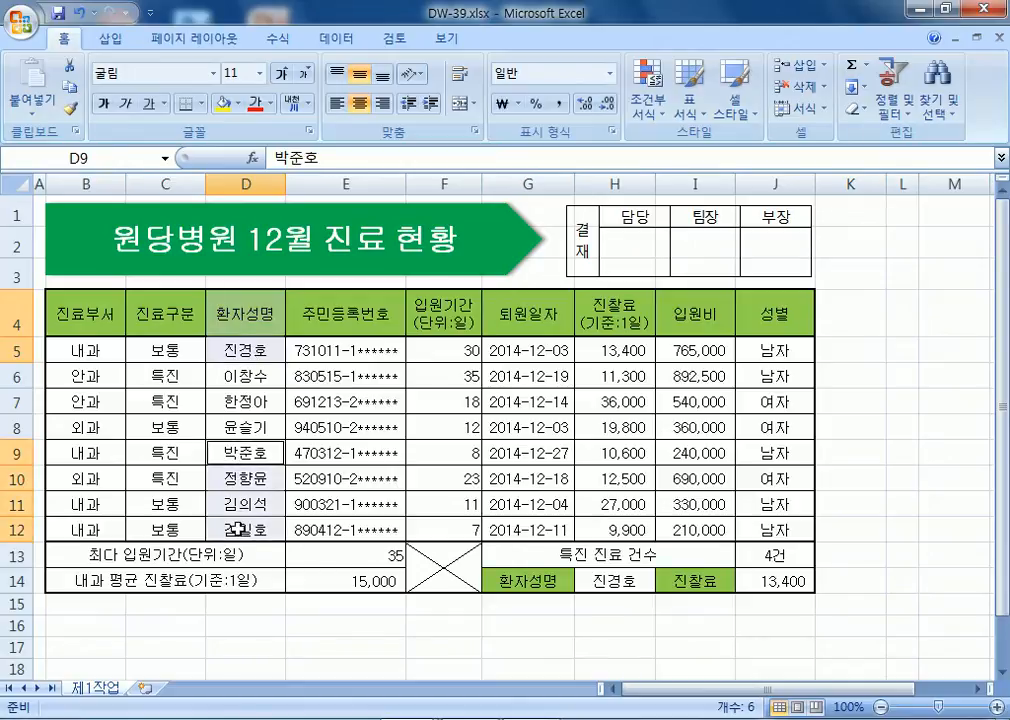
drag(241, 307, 243, 348)
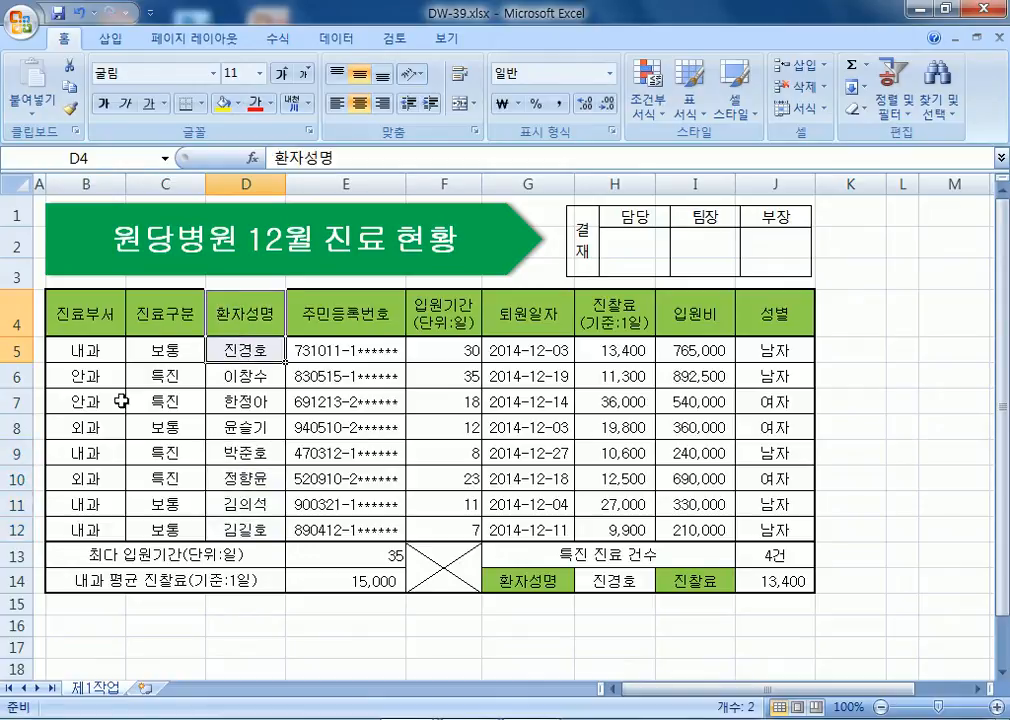
ctrl+click(251, 456)
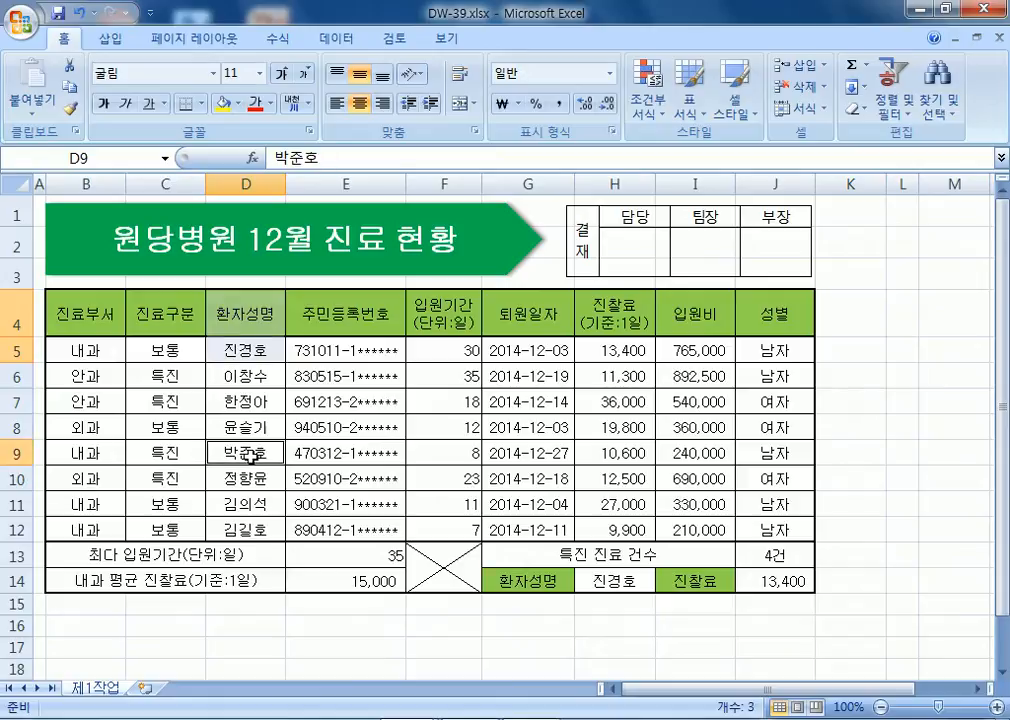
drag(243, 310, 241, 347)
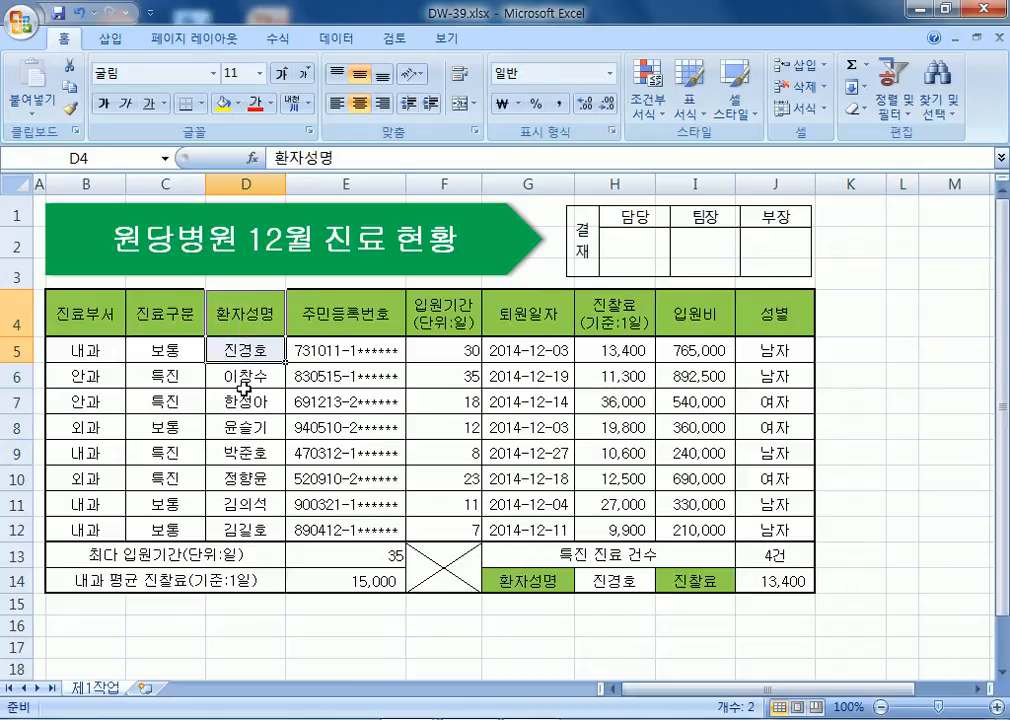
drag(248, 427, 252, 530)
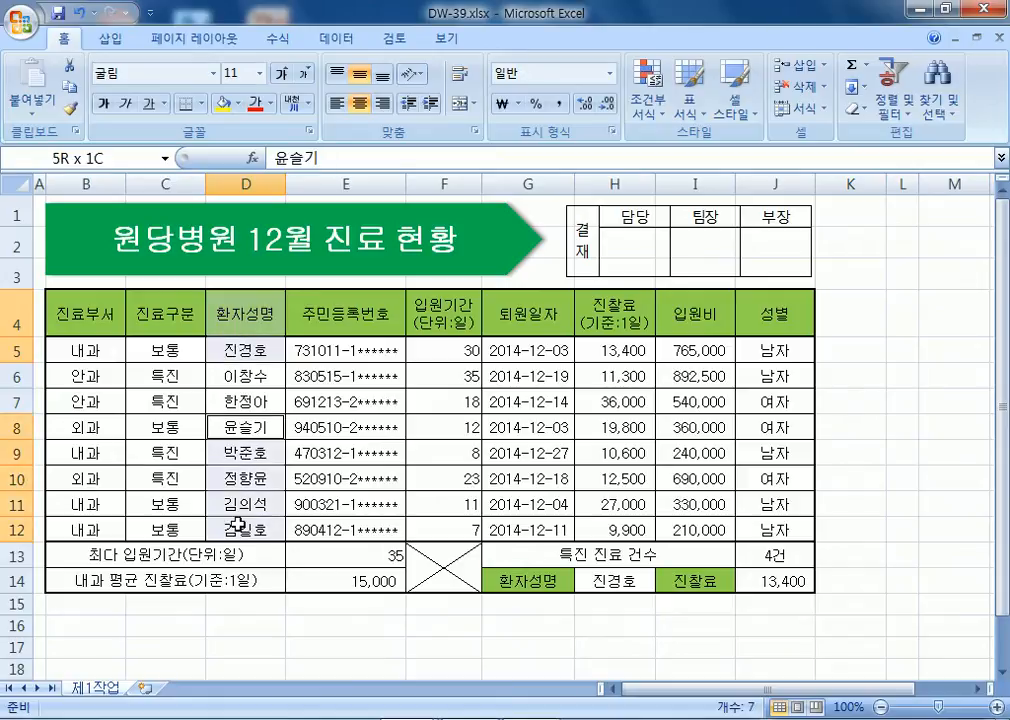
click(248, 328)
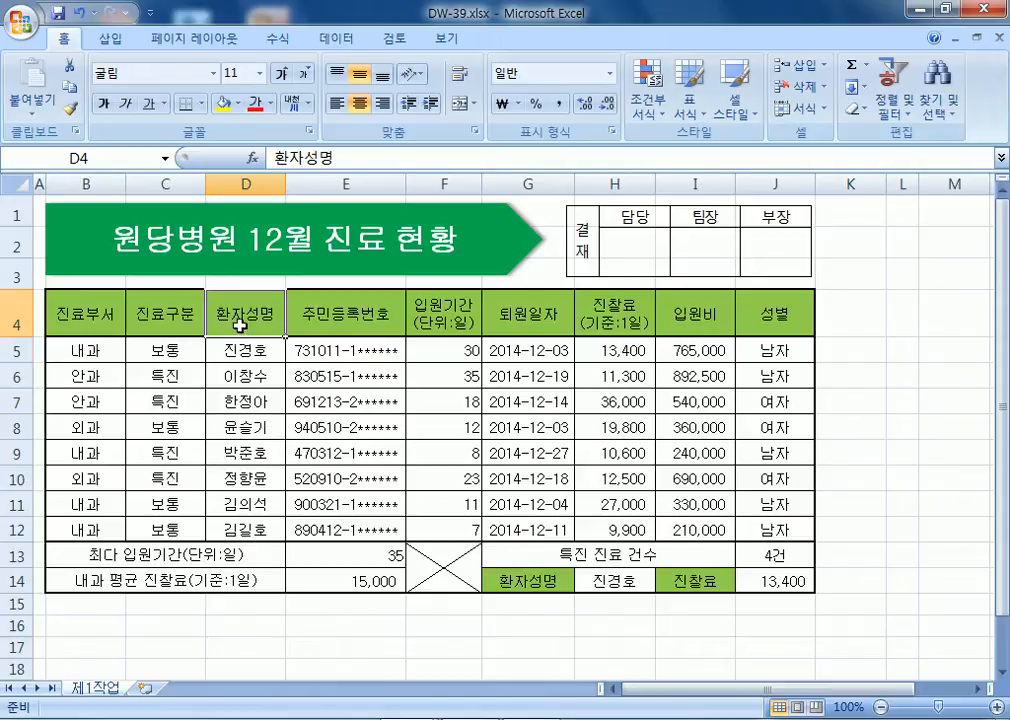
drag(241, 316, 236, 350)
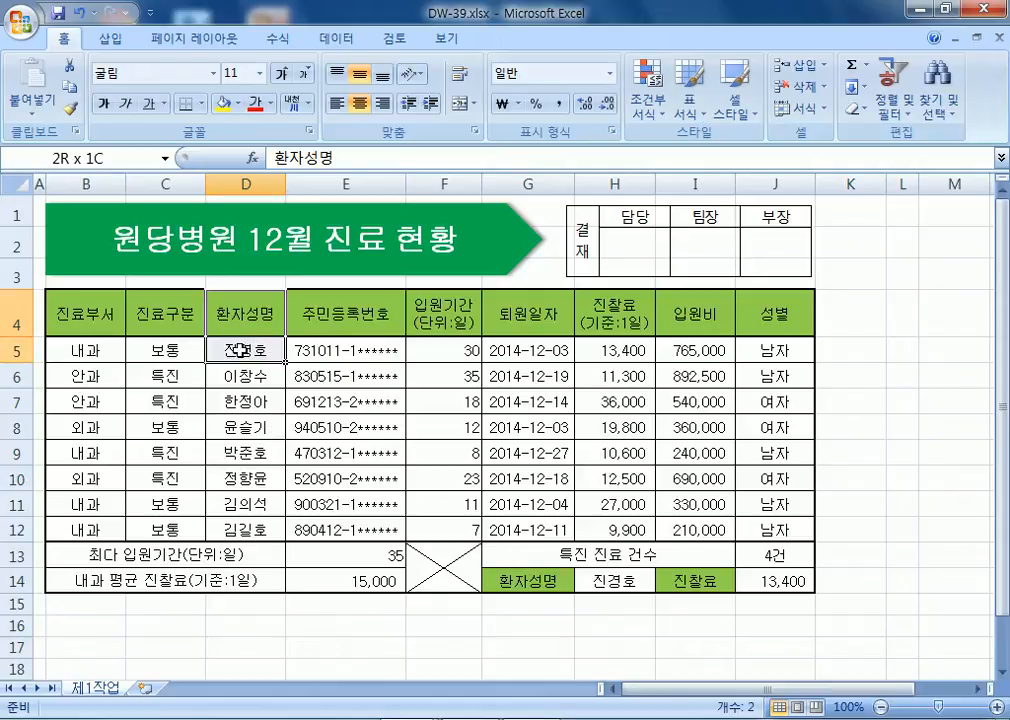
ctrl+click(250, 428)
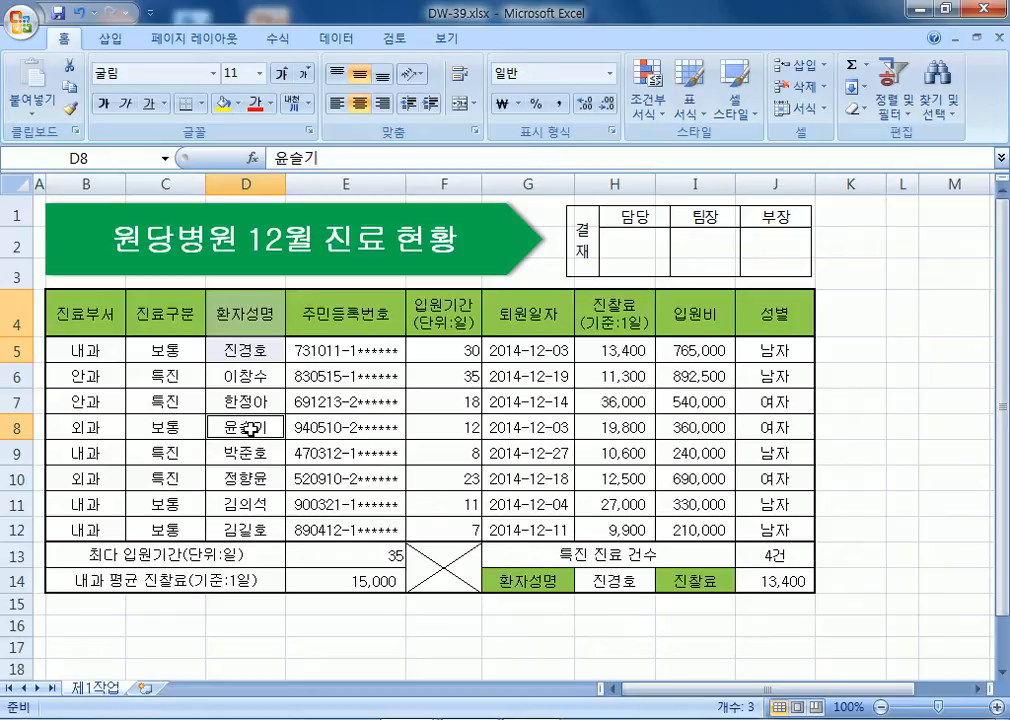
click(235, 349)
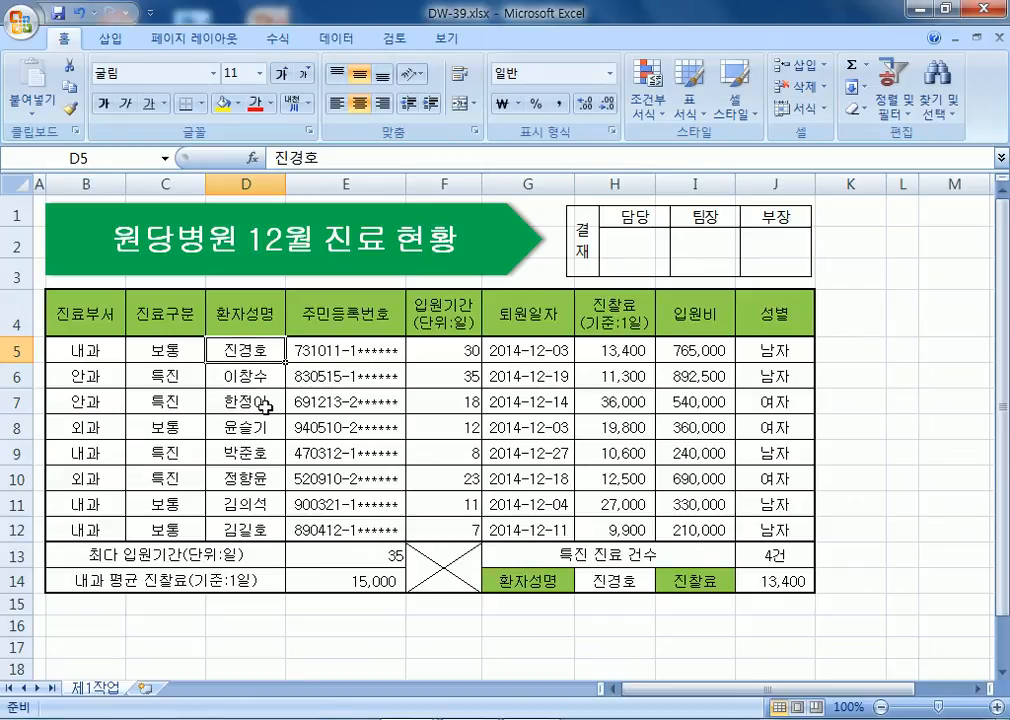
Select D4:D5, D9:D12, F4:F5, F9:F12, H4:H5, H9:H12 and insert a clustered column chart.
drag(241, 318, 247, 351)
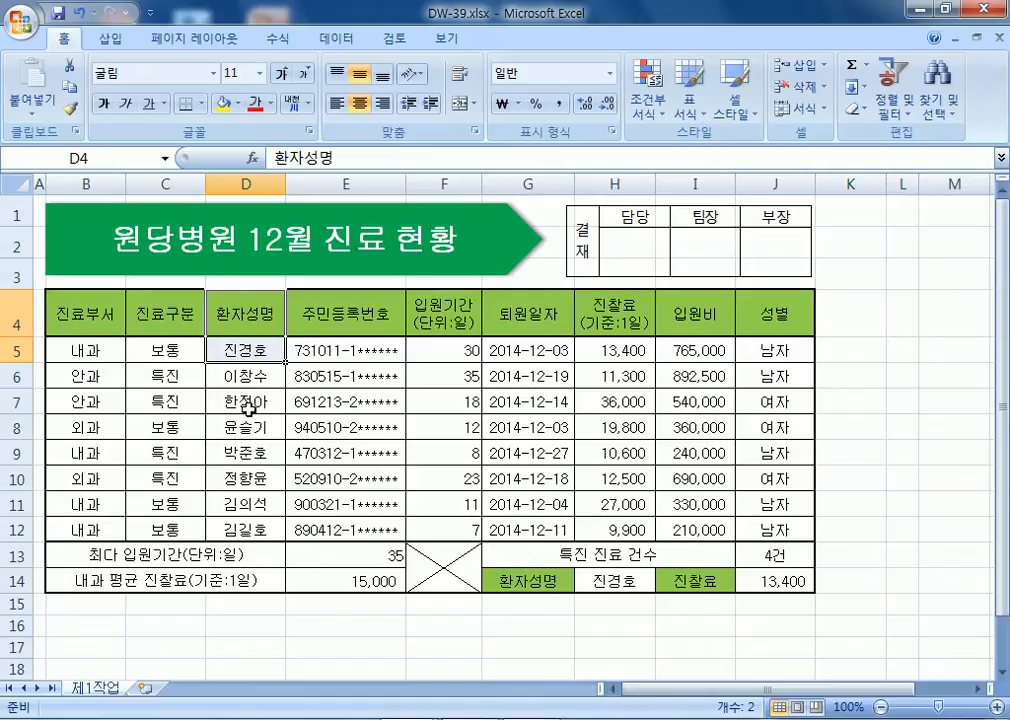
ctrl+click(258, 454)
drag(258, 454, 240, 528)
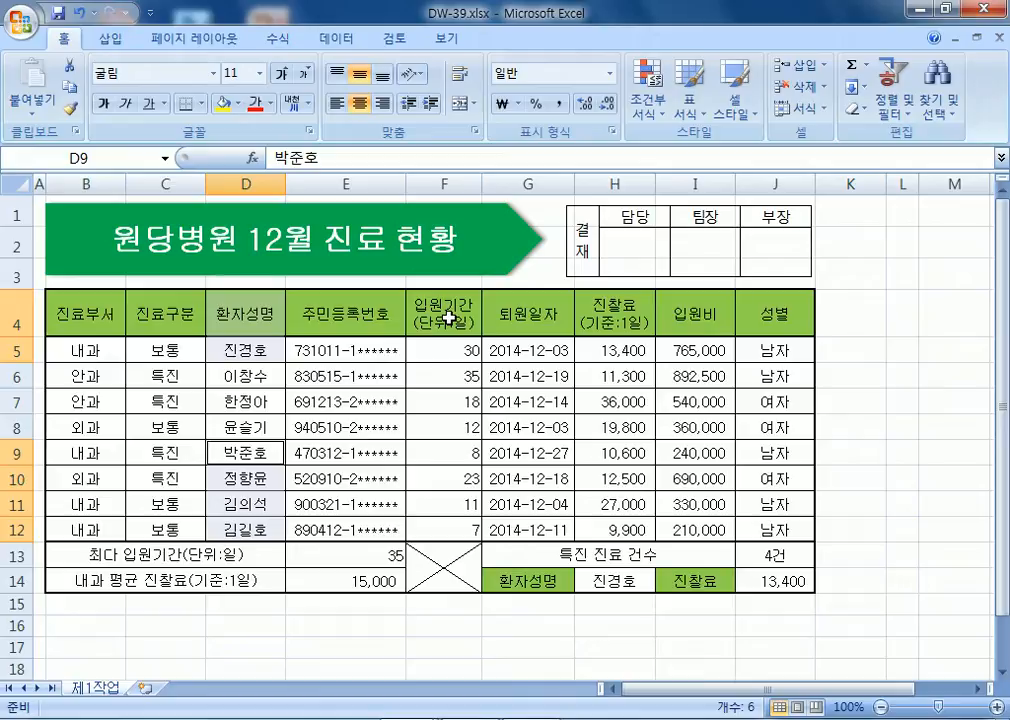
drag(447, 317, 445, 350)
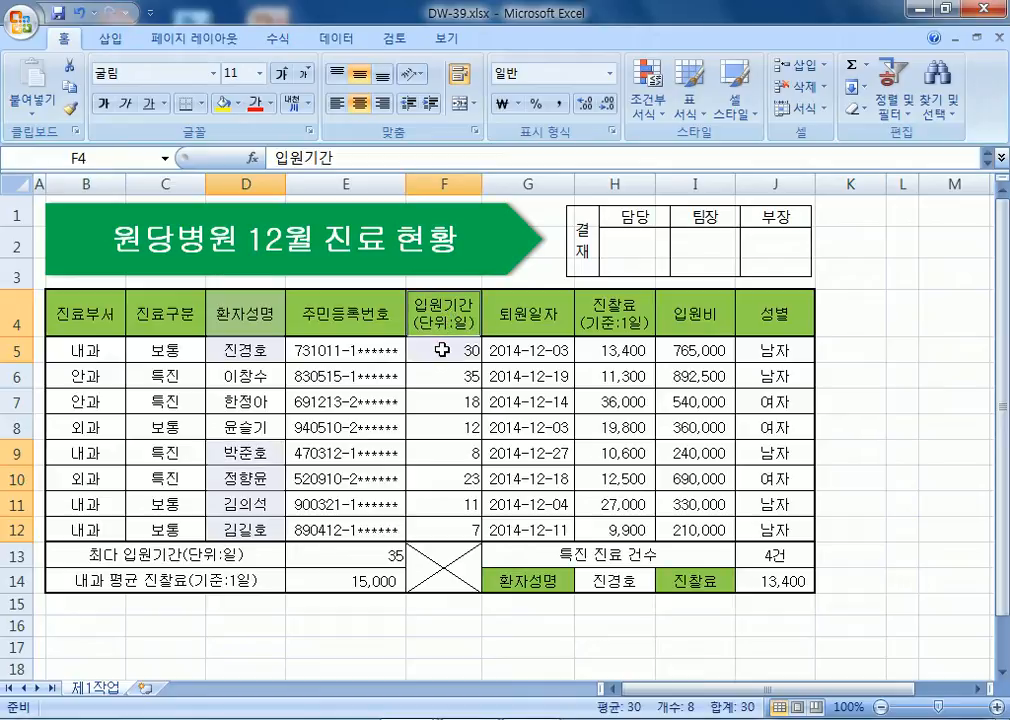
drag(442, 455, 437, 519)
drag(612, 312, 598, 346)
drag(593, 455, 596, 530)
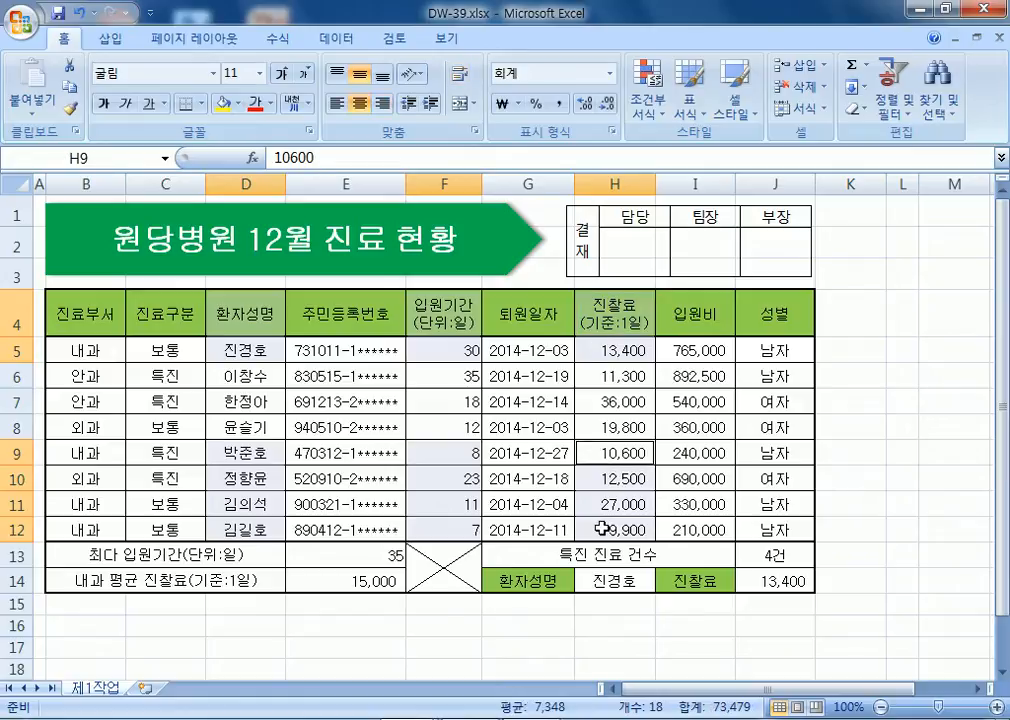
click(110, 38)
click(322, 97)
click(330, 172)
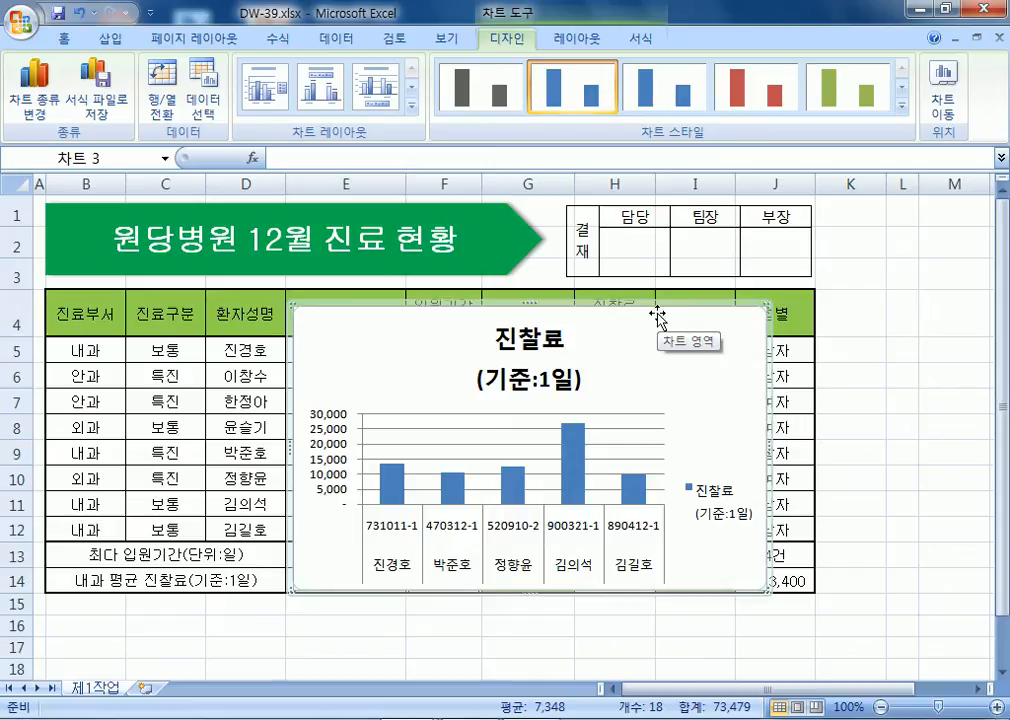
Delete the moved chart and insert a new clustered column chart.
drag(682, 337, 766, 314)
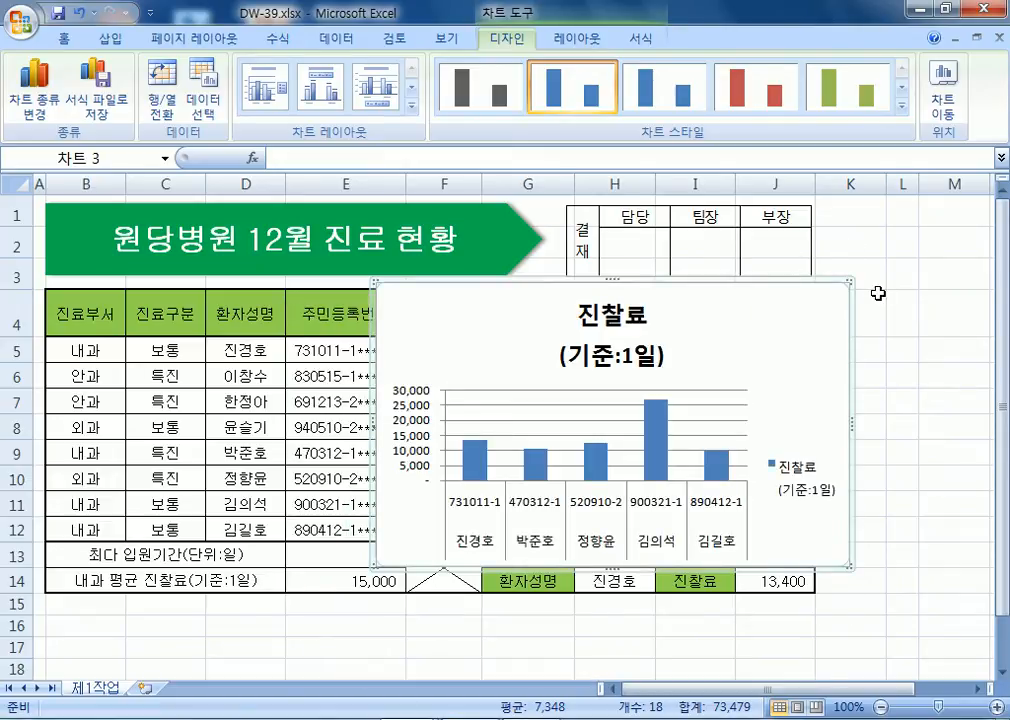
key(Delete)
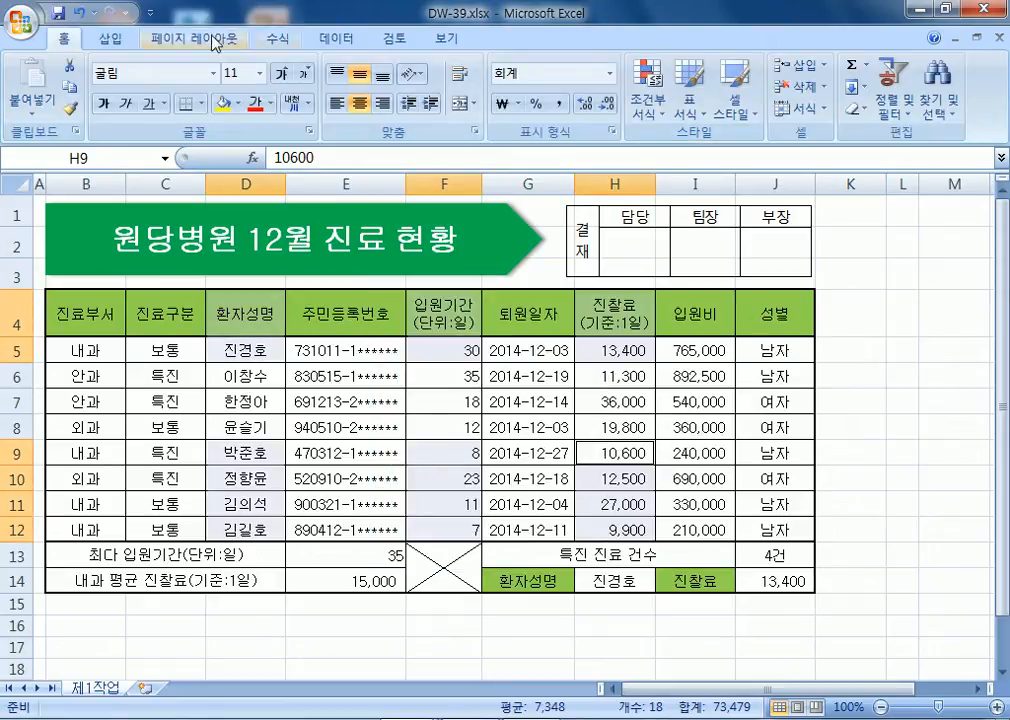
click(110, 38)
click(318, 92)
click(347, 160)
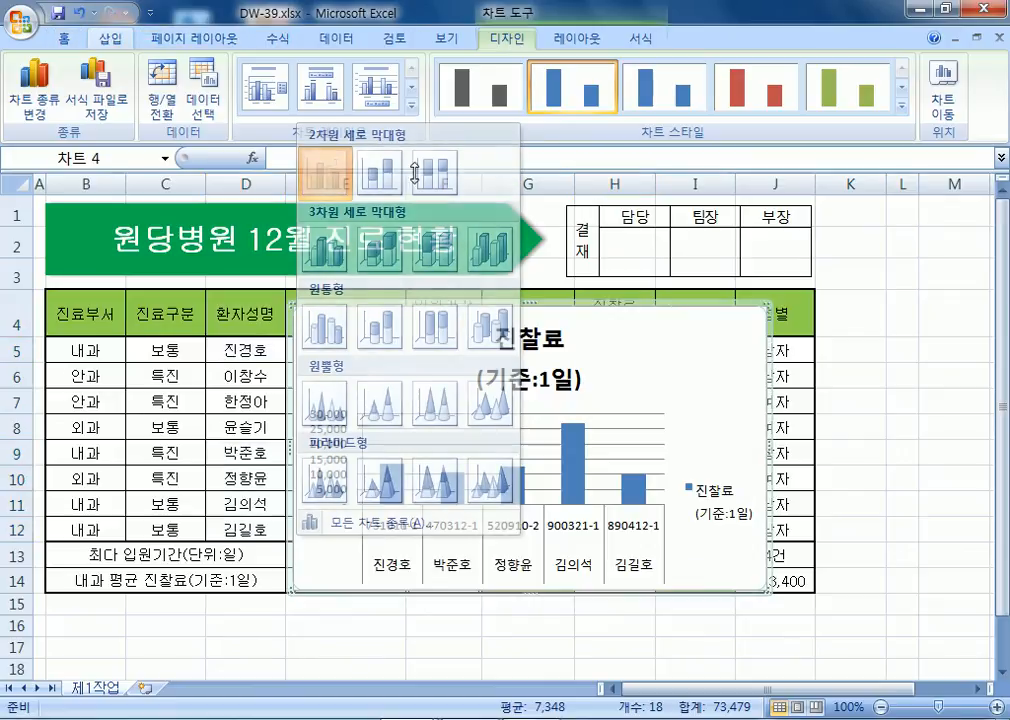
Bring up the chart's 차트 이동 dialog from its shortcut menu.
right_click(745, 349)
click(802, 484)
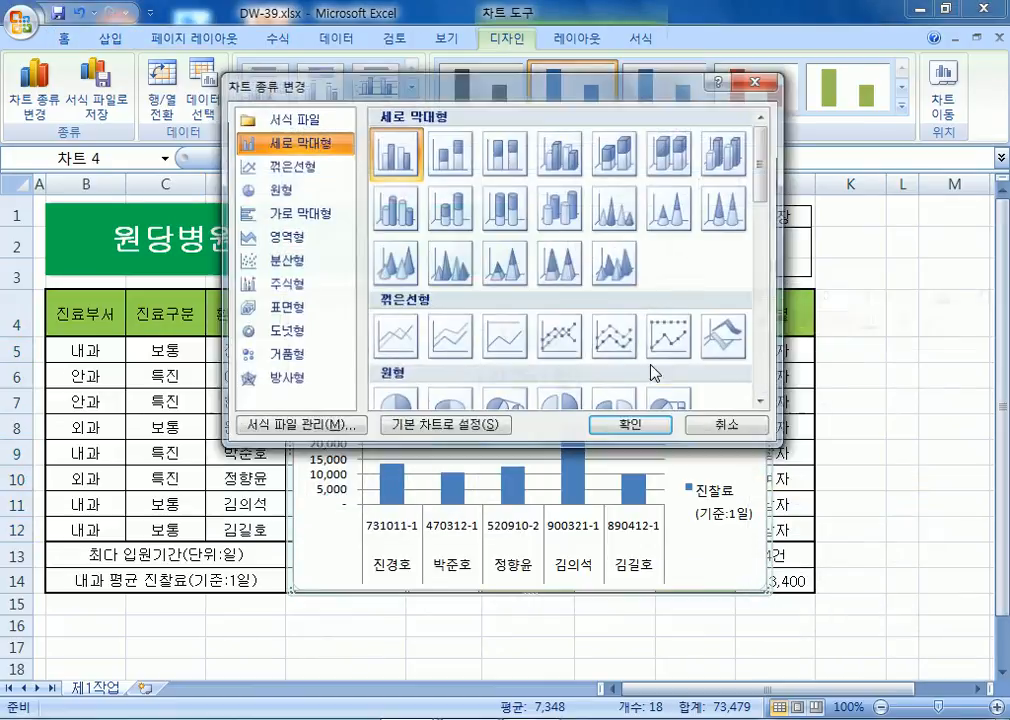
click(726, 419)
right_click(720, 314)
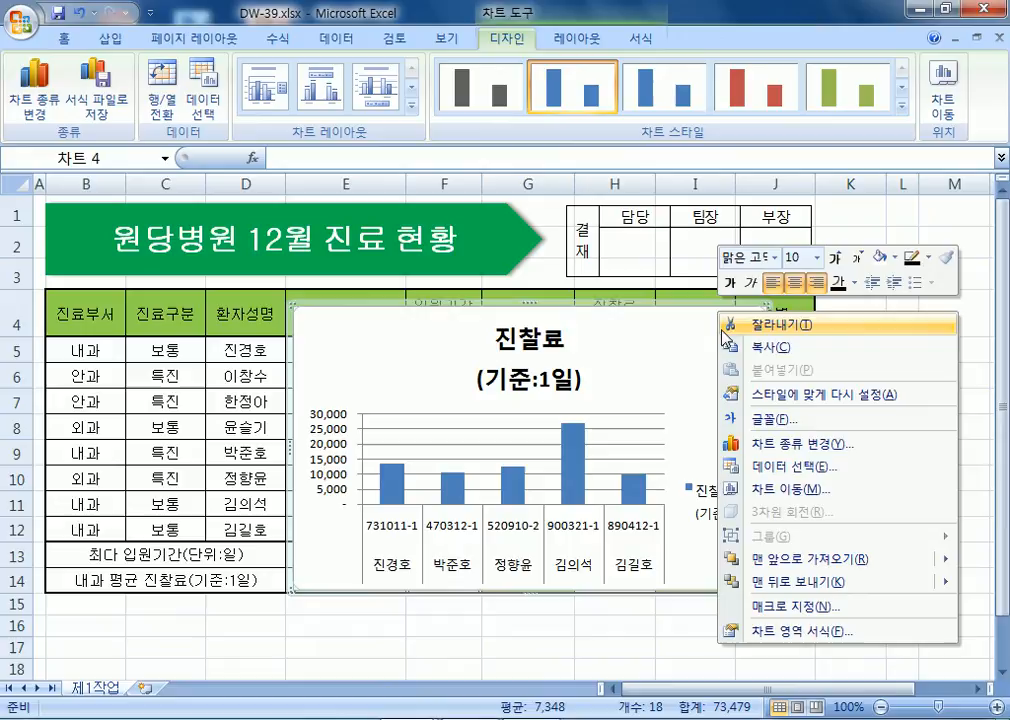
click(776, 489)
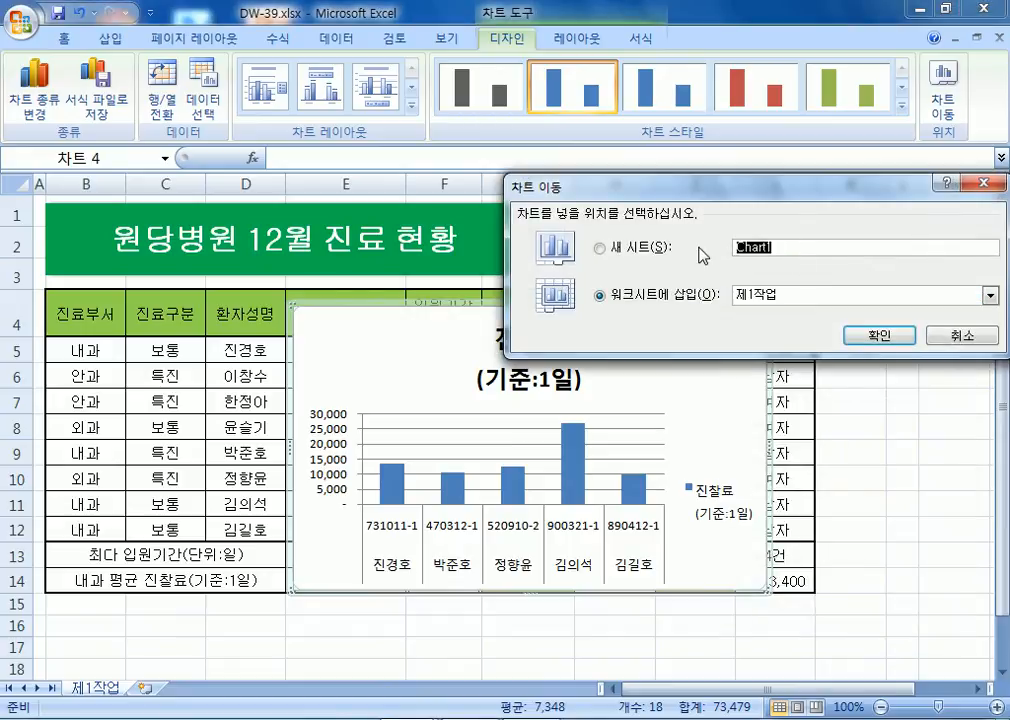
Move the chart to a new 제4작업 sheet, clear it, then delete the 제4작업 sheet.
text(제4작업)
key(Return)
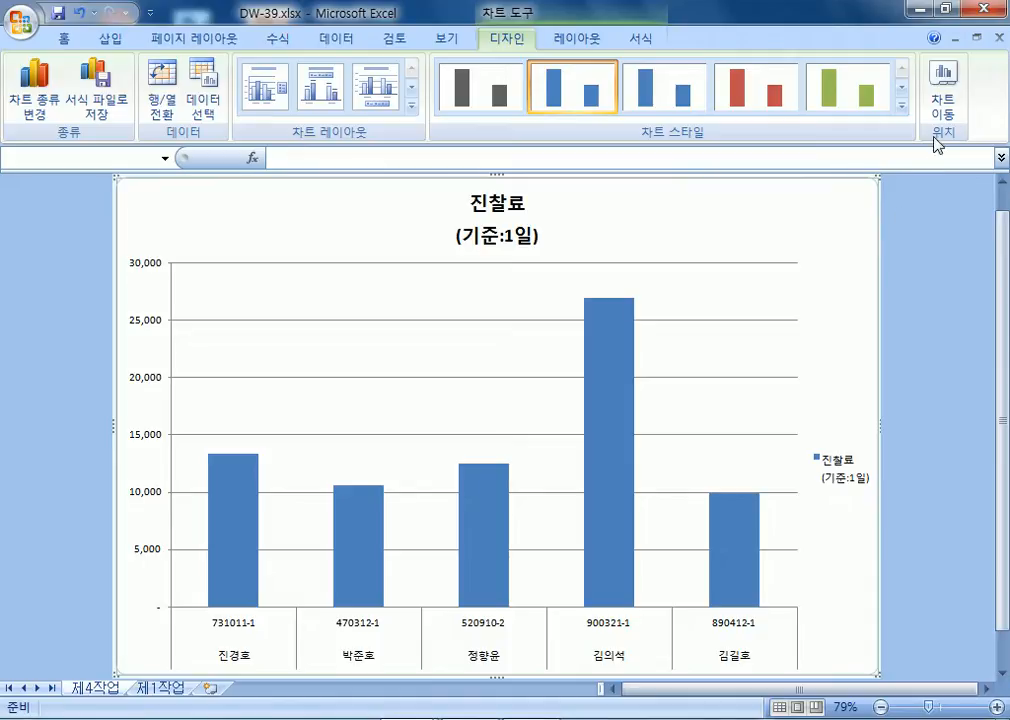
key(Delete)
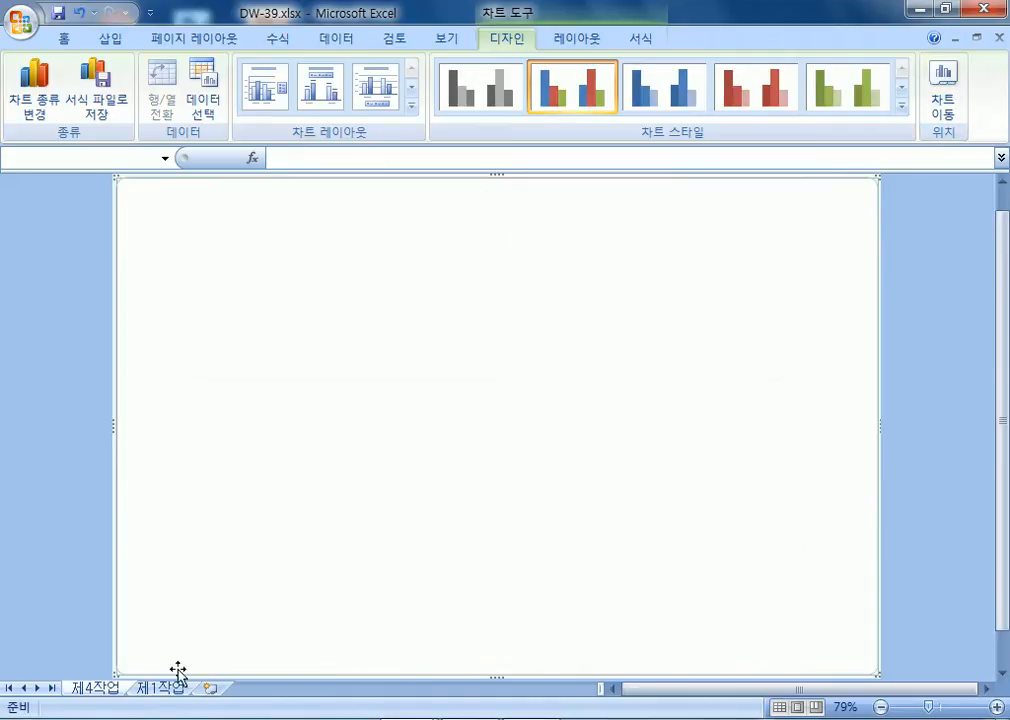
mouse_move(165, 695)
mouse_down()
mouse_move(68, 690)
mouse_move(168, 697)
mouse_up()
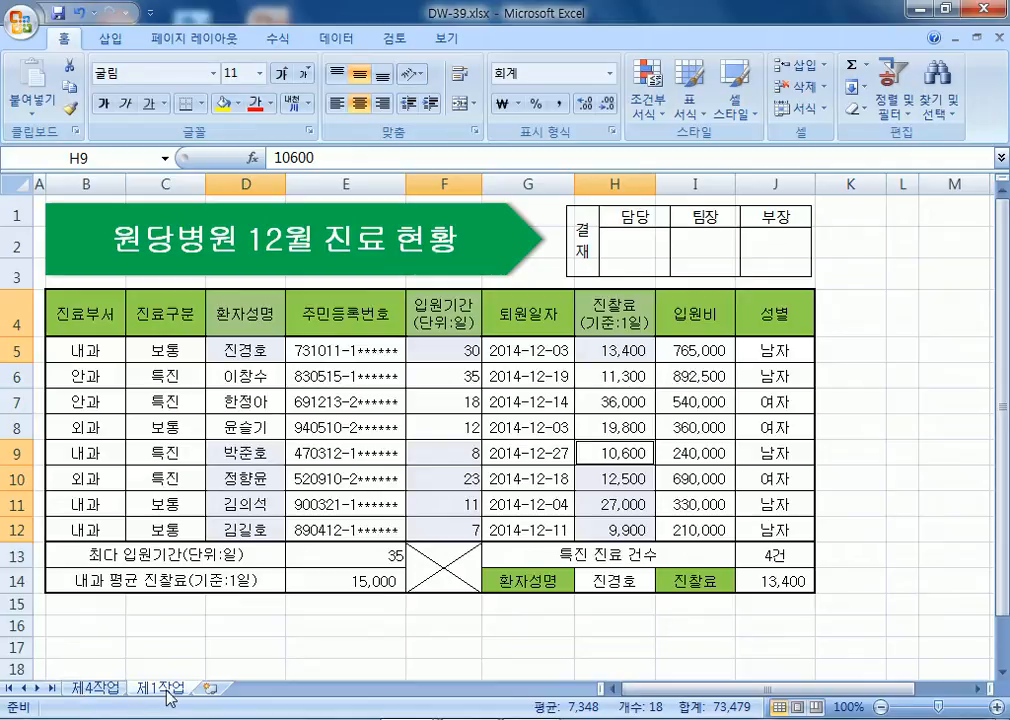
right_click(100, 688)
click(230, 489)
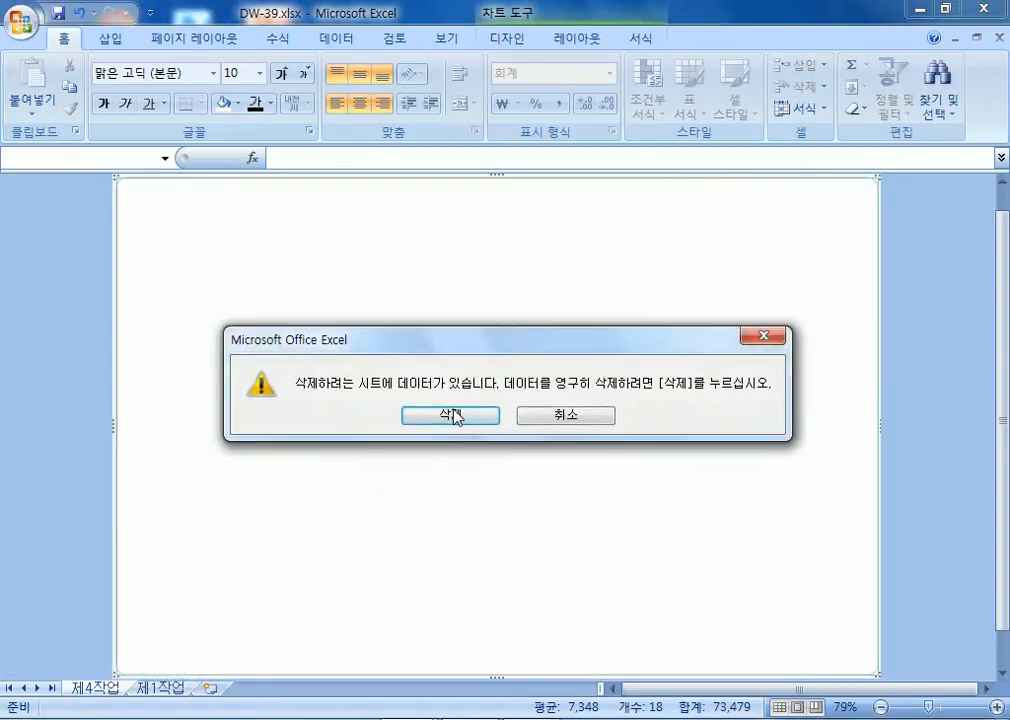
click(451, 415)
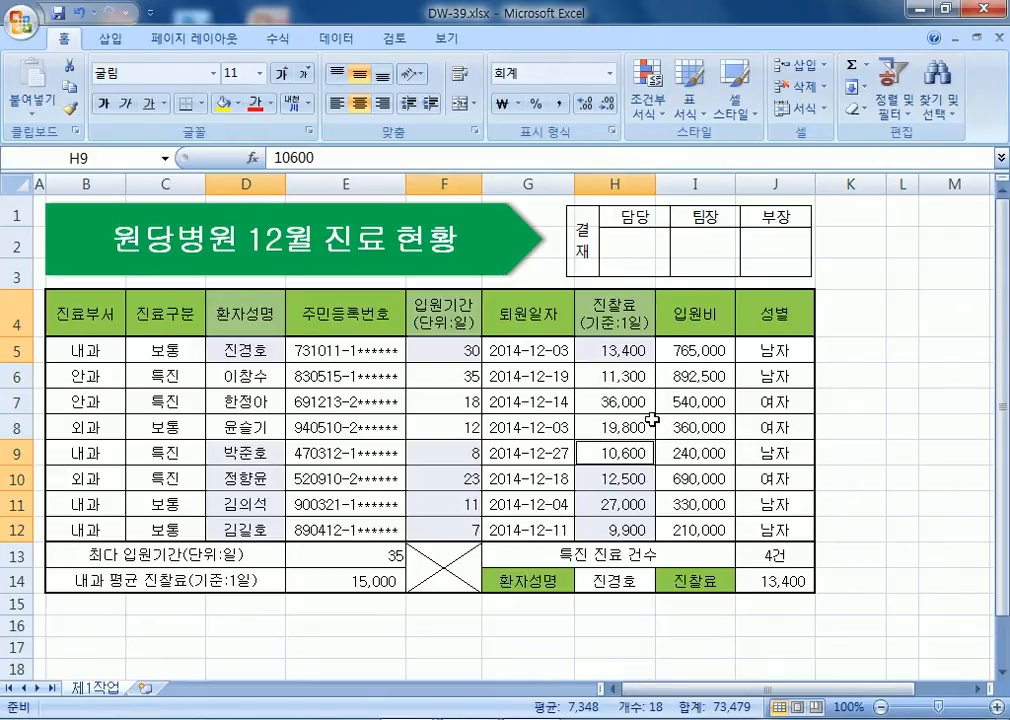
Insert another clustered column chart and move it up to the right.
click(108, 39)
click(316, 100)
click(326, 172)
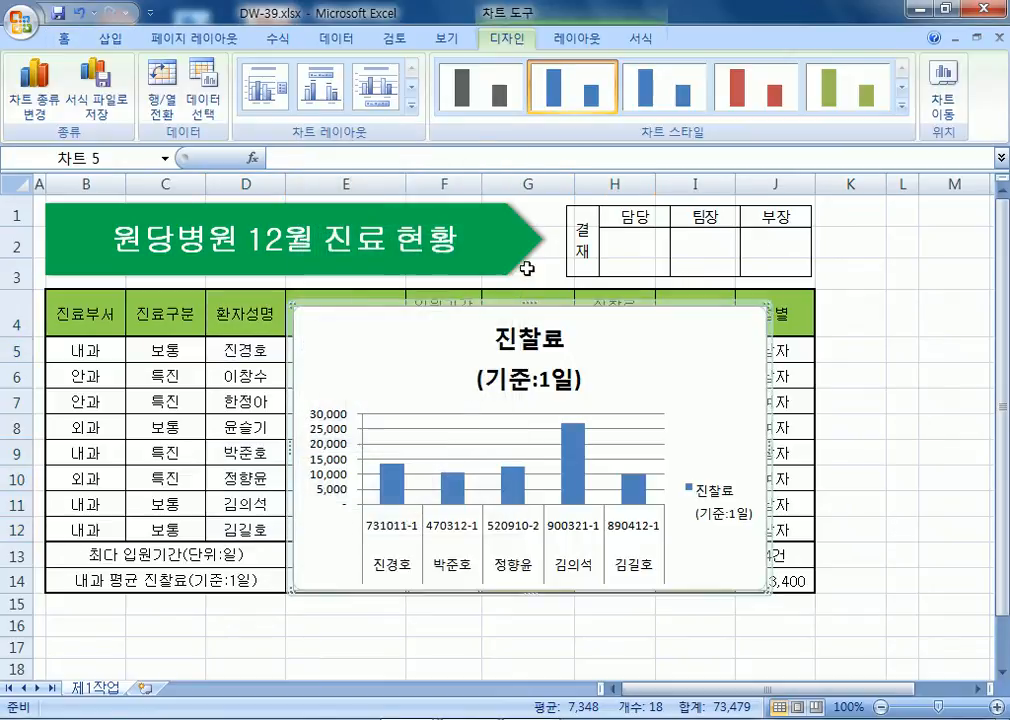
drag(704, 360, 756, 232)
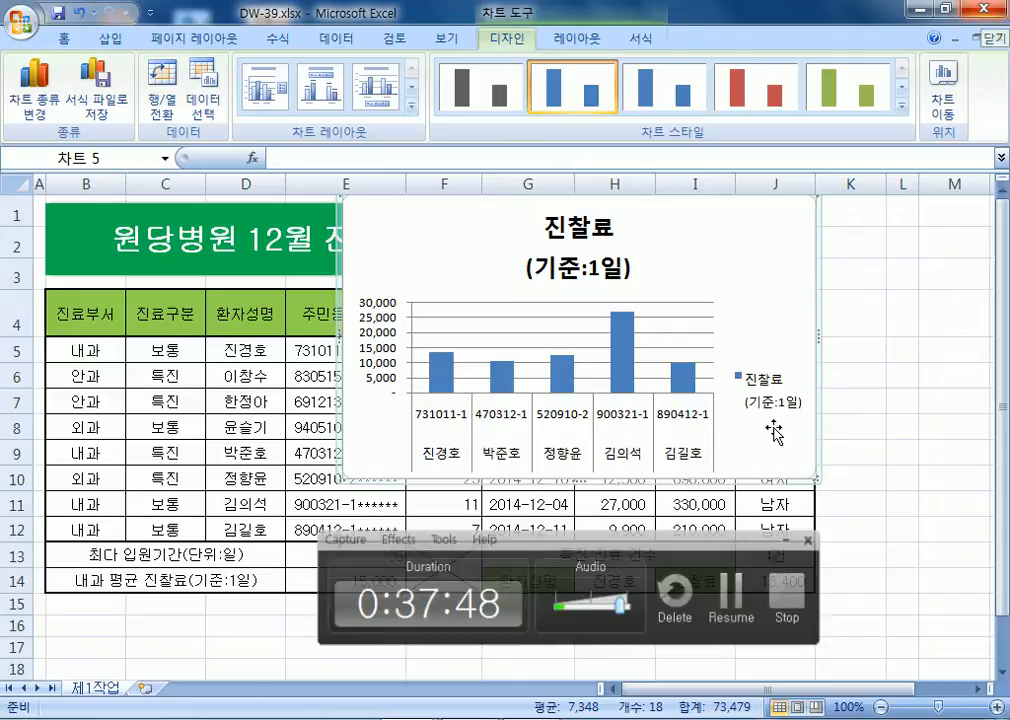
Close DW-39.xlsx without saving and relaunch Excel from the desktop icon.
click(984, 10)
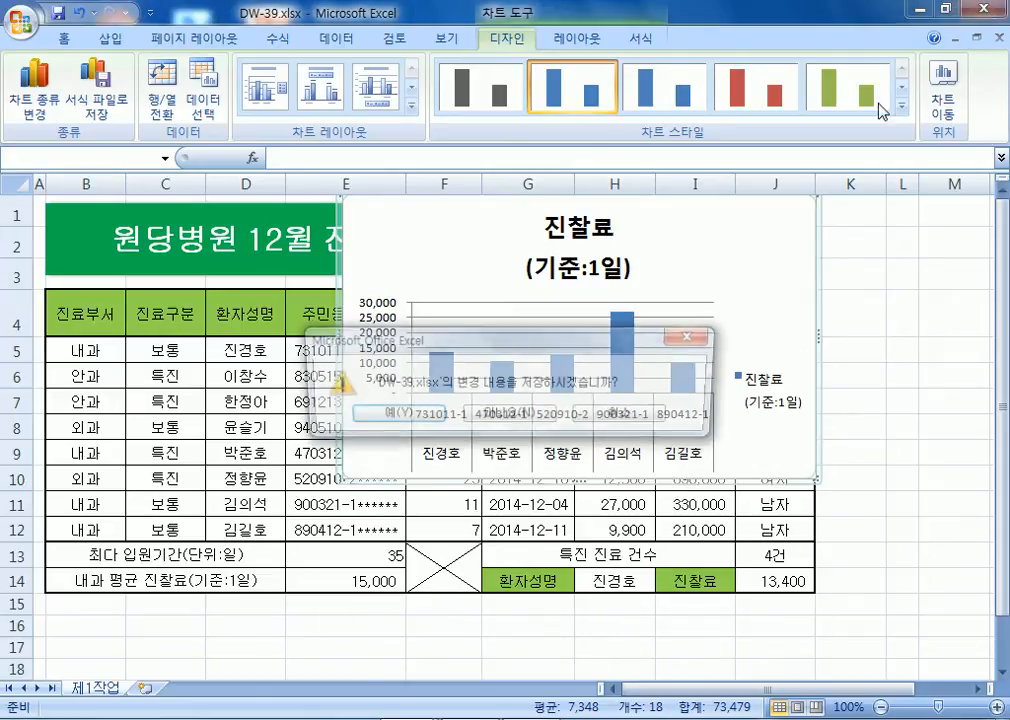
click(577, 413)
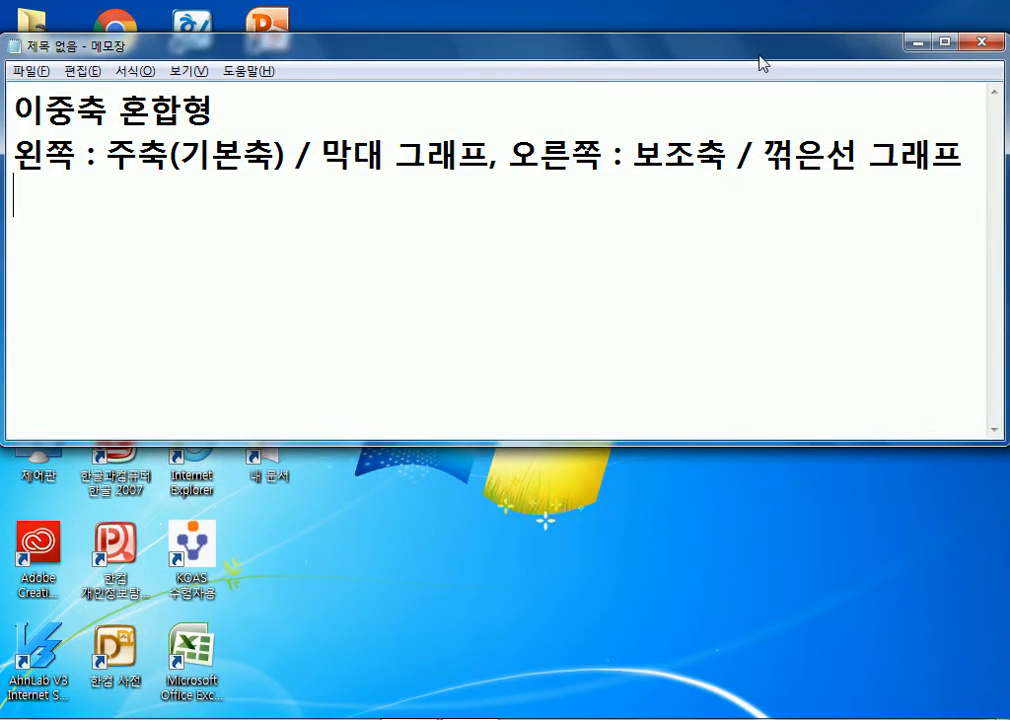
click(917, 42)
double_click(192, 648)
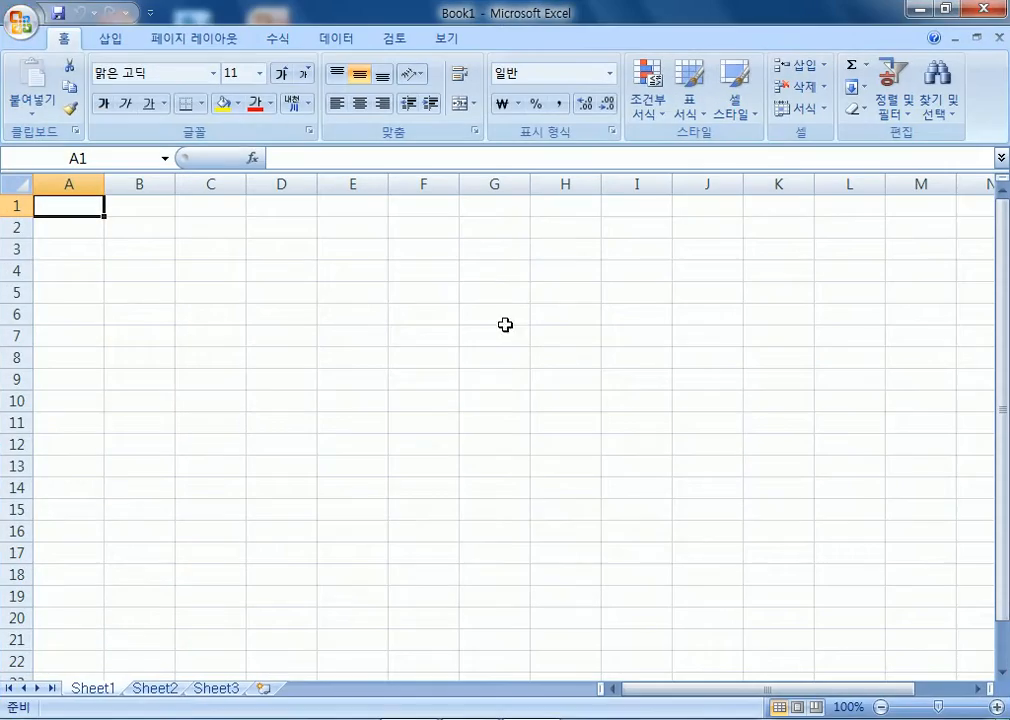
Reopen DW-39.xlsx from Downloads > ITQ마스터 > 엑셀2010 > Part1 > Section10.
click(22, 19)
click(103, 106)
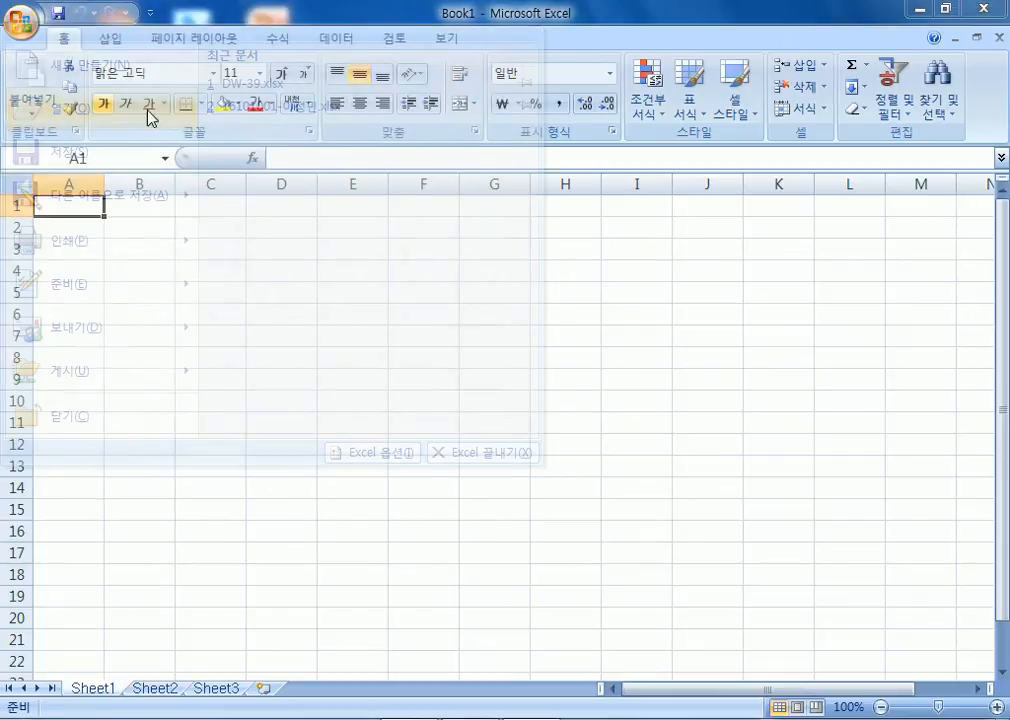
click(82, 176)
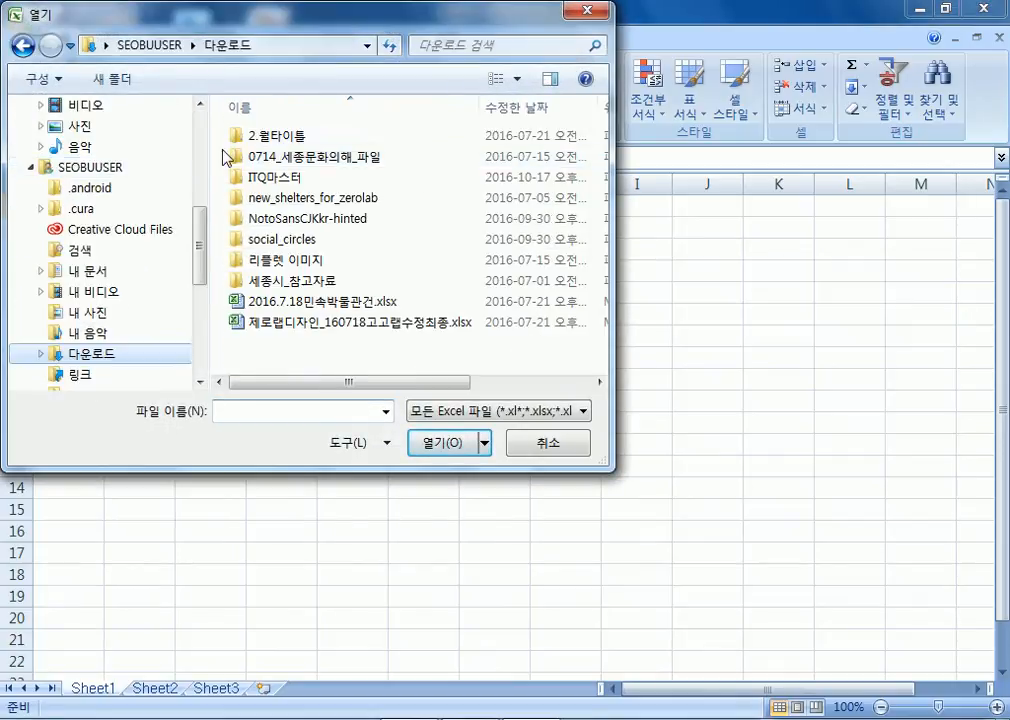
double_click(265, 174)
double_click(276, 140)
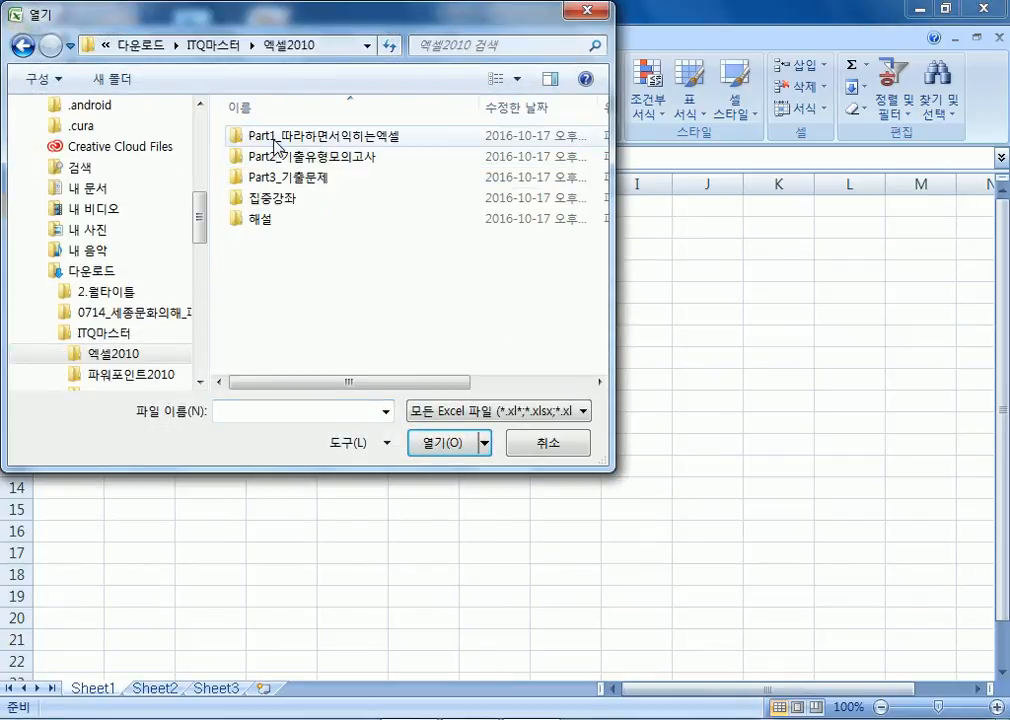
double_click(273, 138)
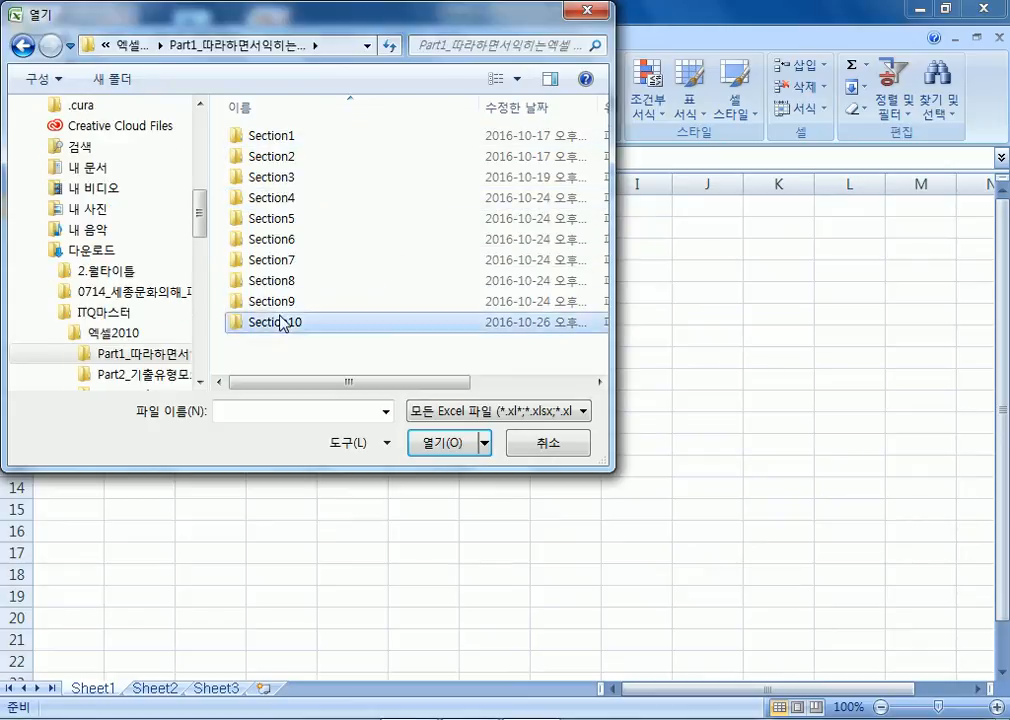
double_click(278, 322)
double_click(279, 157)
Select D4:D5, D9:D12, F4:F5, F9:F12, H4:H5 and H9:H12 together.
drag(250, 315, 254, 342)
drag(245, 453, 264, 530)
drag(444, 314, 458, 349)
drag(444, 453, 448, 530)
drag(614, 315, 605, 350)
drag(609, 453, 609, 528)
Insert a clustered column chart, then delete it.
click(110, 38)
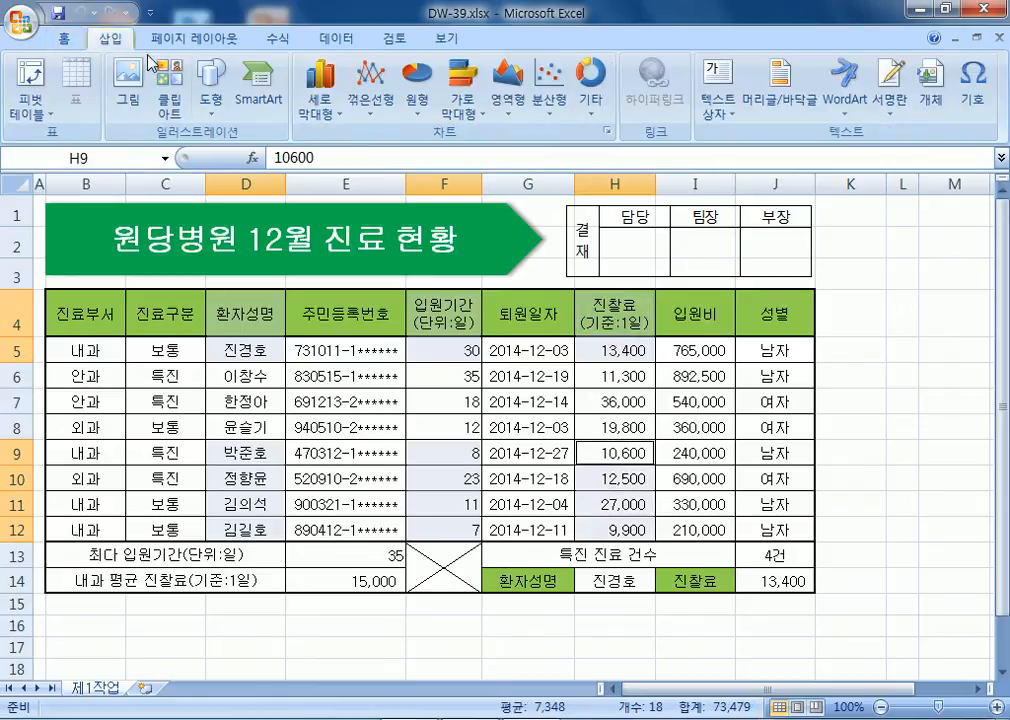
click(322, 88)
click(329, 165)
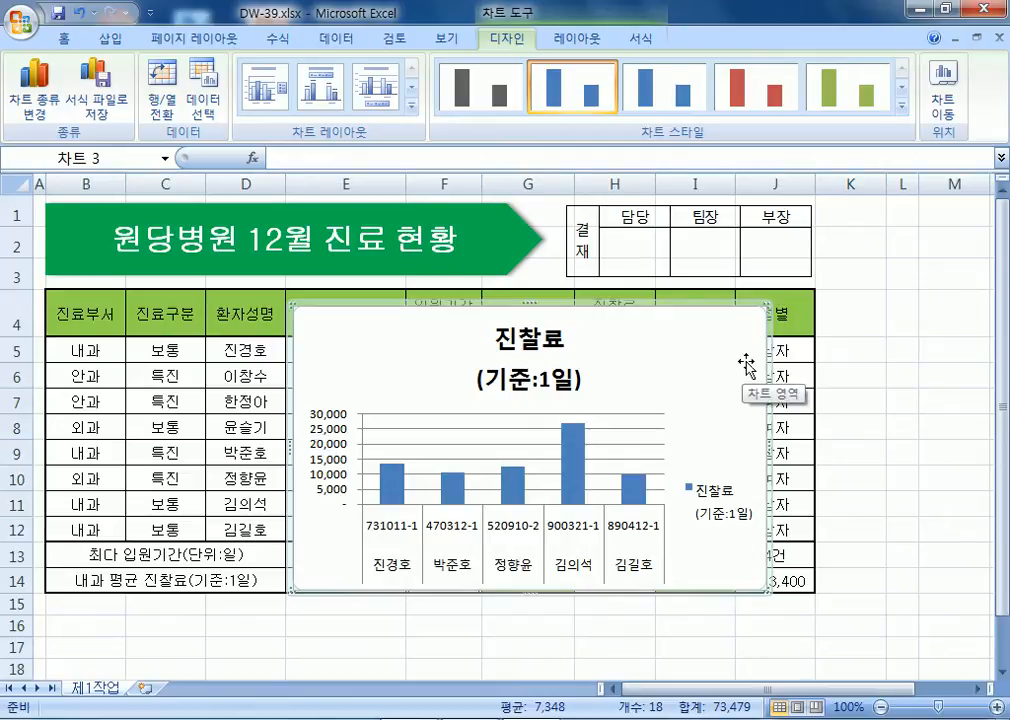
key(Delete)
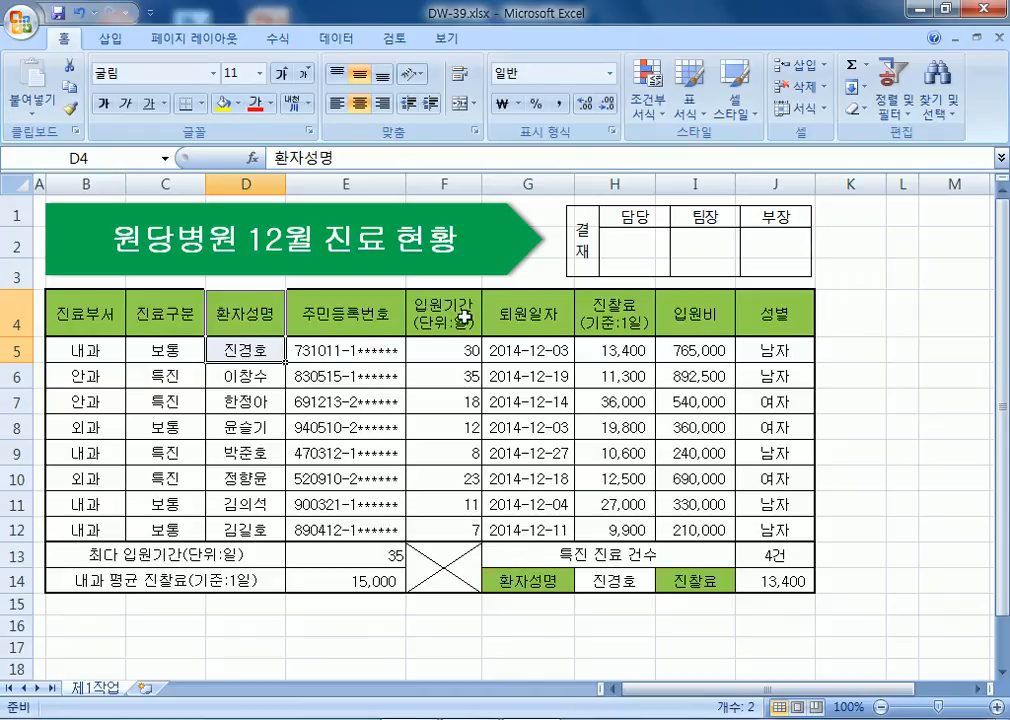
Reselect the 환자성명, 입원기간 and 진찰료 ranges and insert a 묶은 세로 막대형 chart.
drag(444, 310, 444, 352)
drag(615, 312, 630, 351)
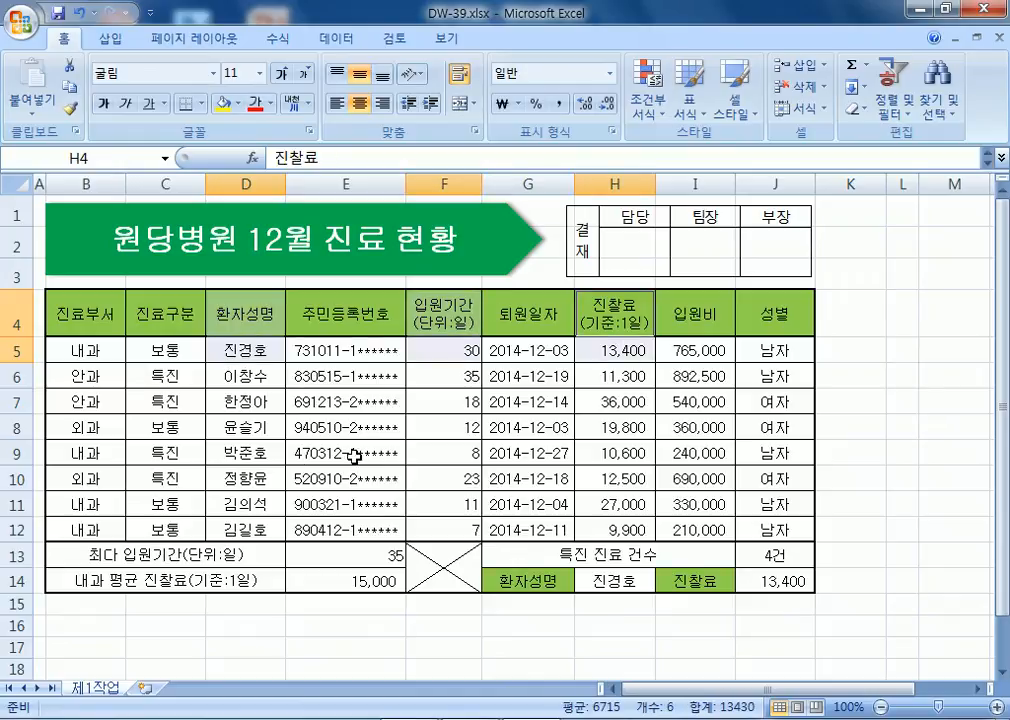
drag(268, 452, 268, 521)
drag(444, 452, 442, 525)
drag(601, 443, 584, 528)
click(113, 42)
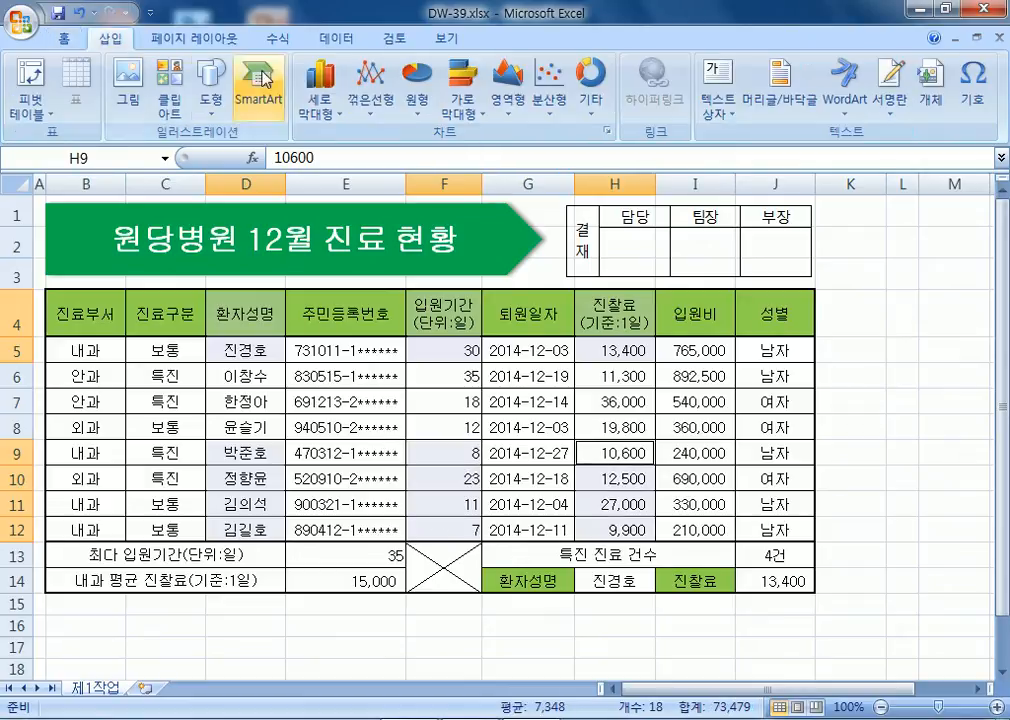
click(320, 82)
click(325, 172)
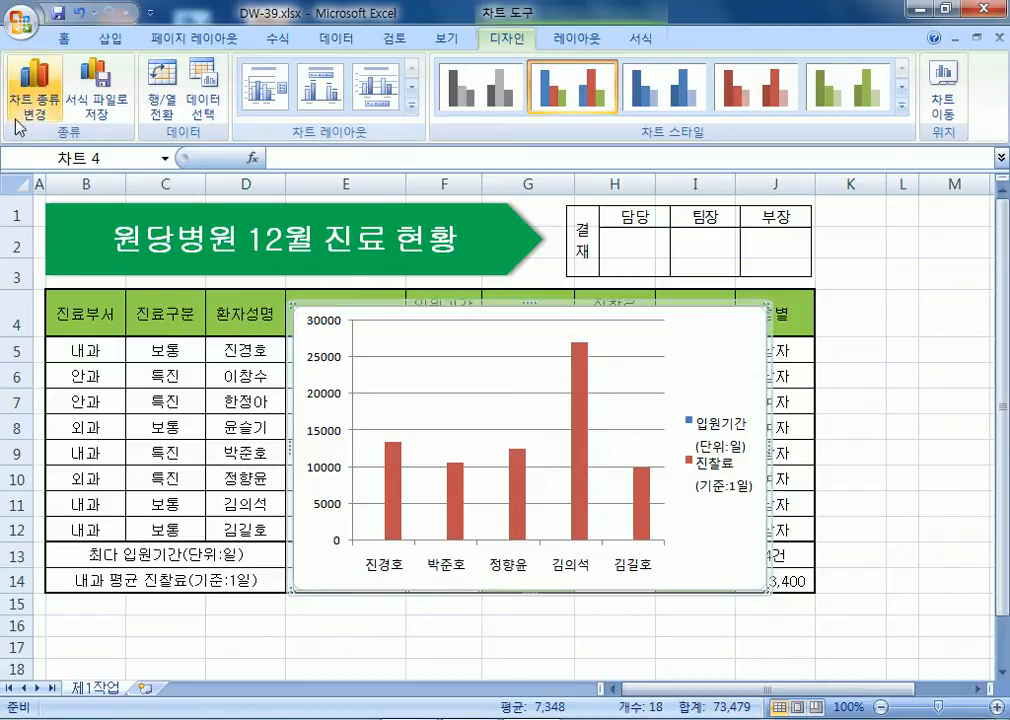
Move the chart to a new sheet named 제4작업 and place its tab after 제1작업.
right_click(721, 338)
click(778, 511)
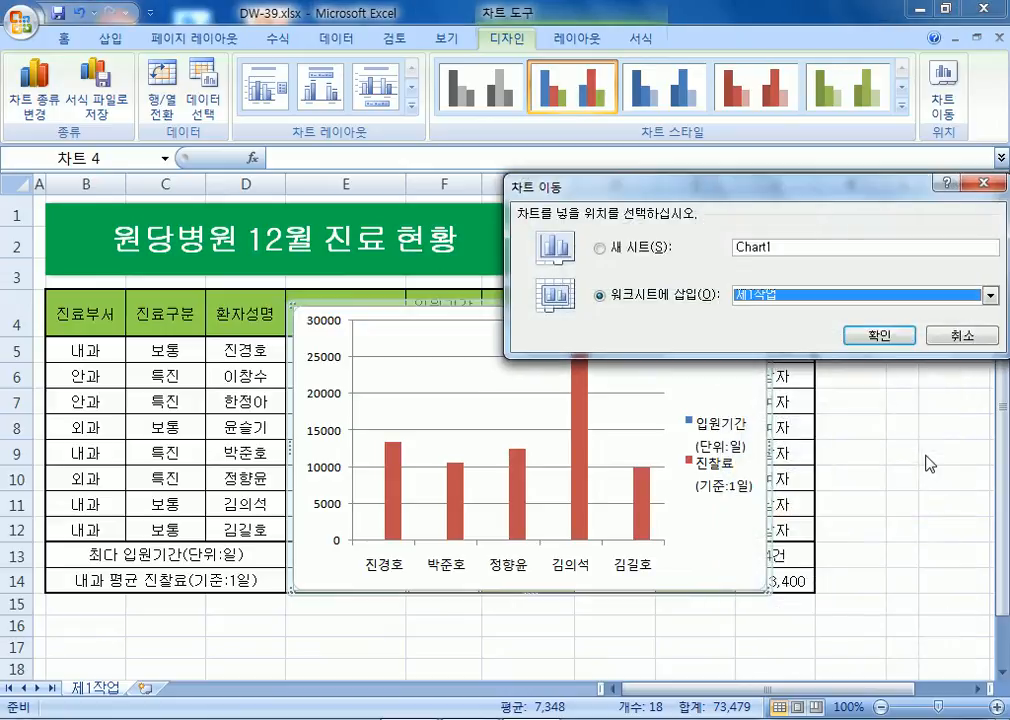
click(800, 247)
drag(800, 247, 685, 245)
text(wp4wkd)
key(BackSpace)
key(BackSpace)
key(BackSpace)
key(BackSpace)
key(BackSpace)
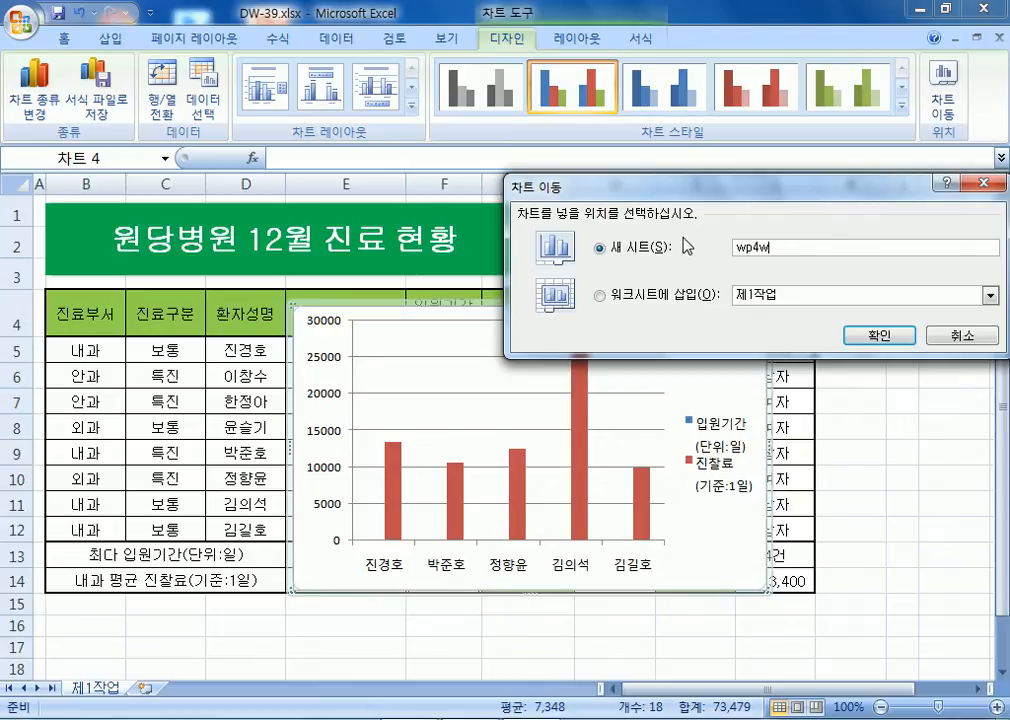
text(p44)
key(BackSpace)
text(wkrdjq)
key(Return)
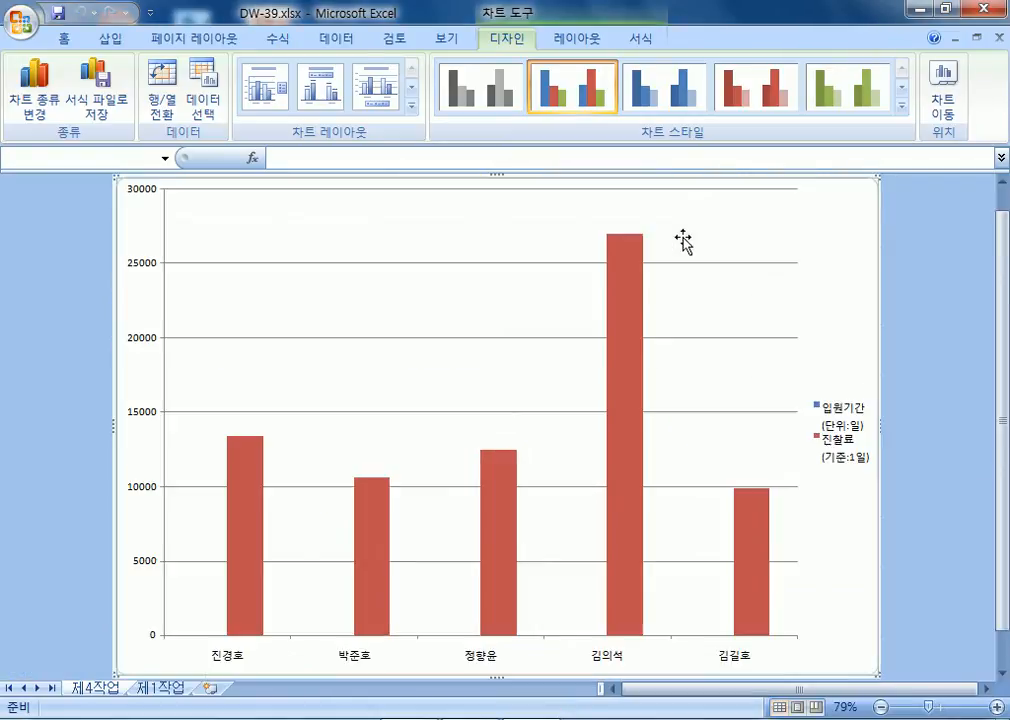
drag(84, 686, 207, 693)
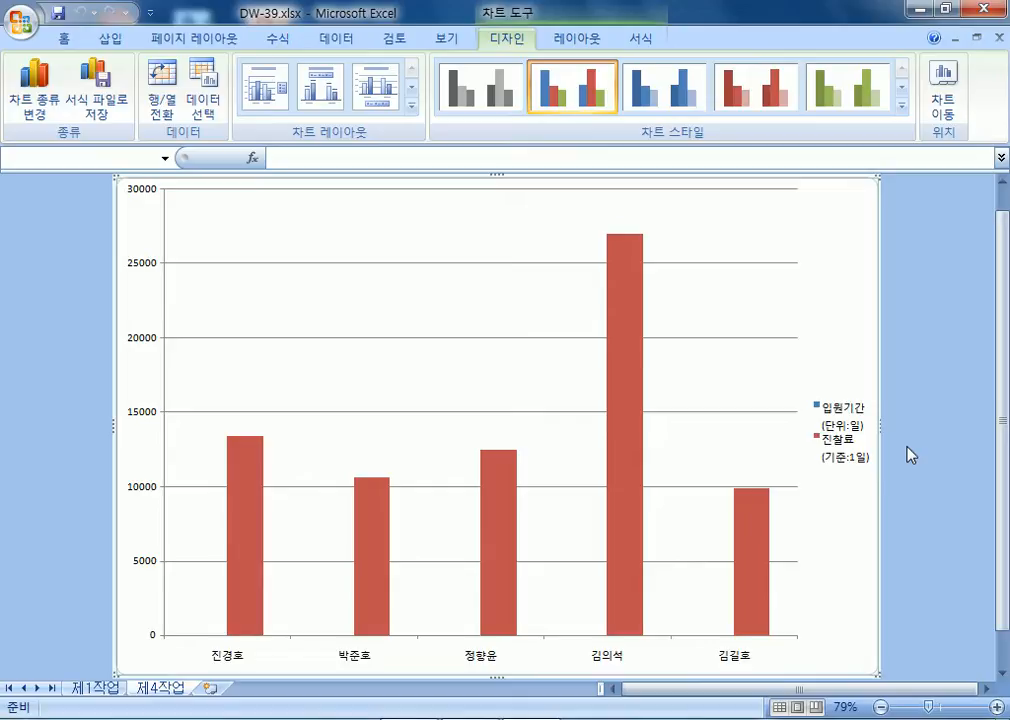
Apply chart Layout 3 for a title and bottom legend, then the green Style 5.
click(378, 94)
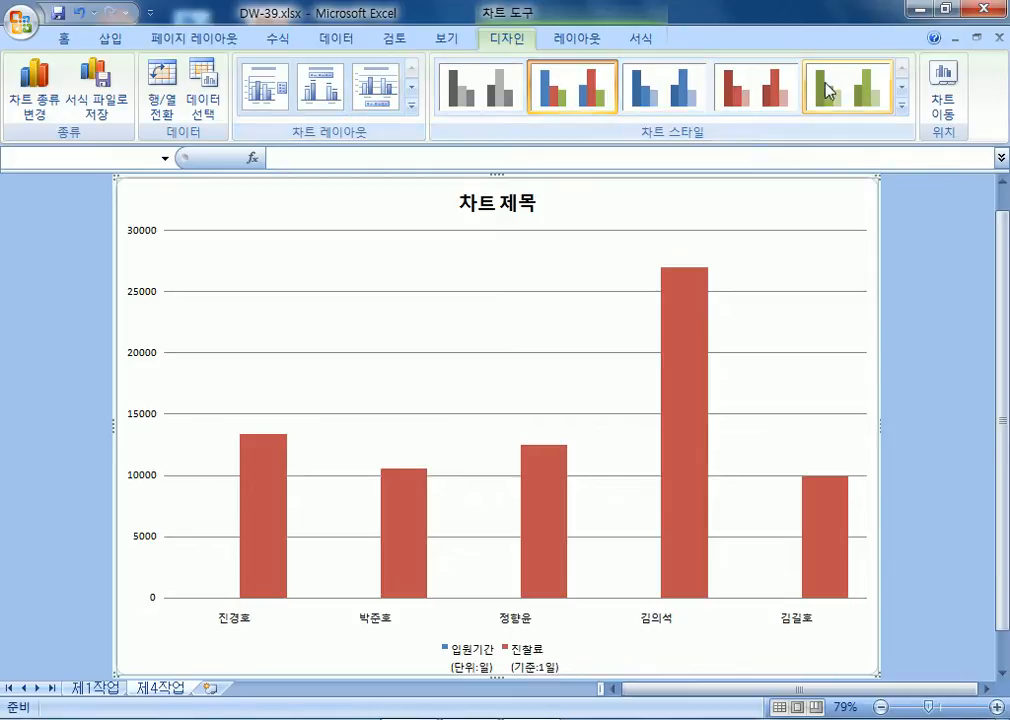
click(901, 88)
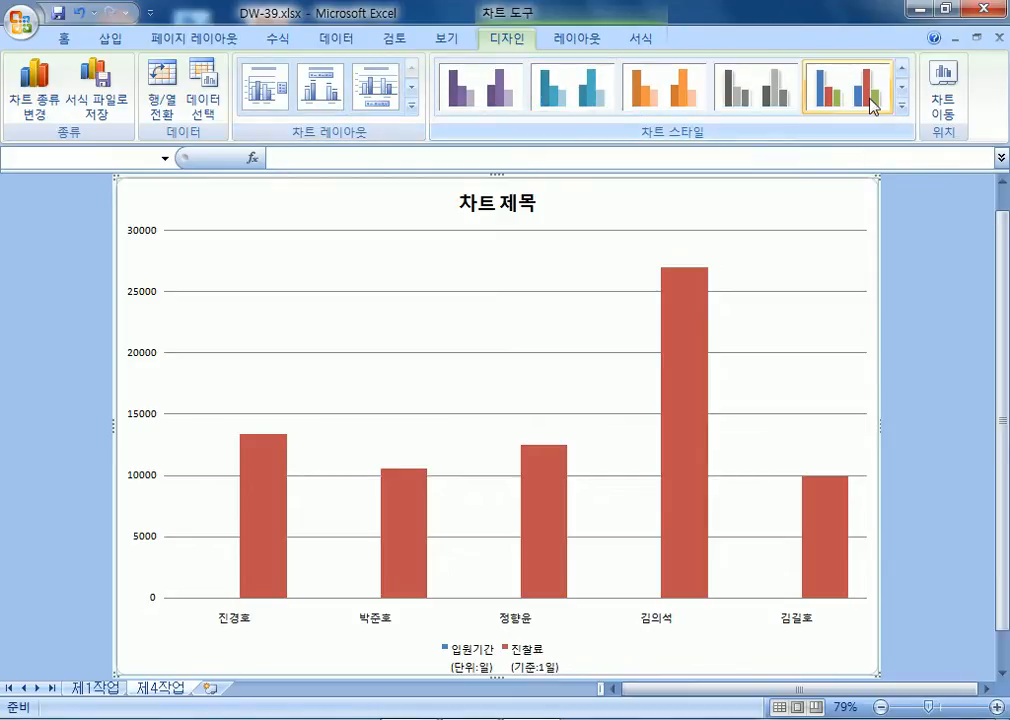
click(902, 106)
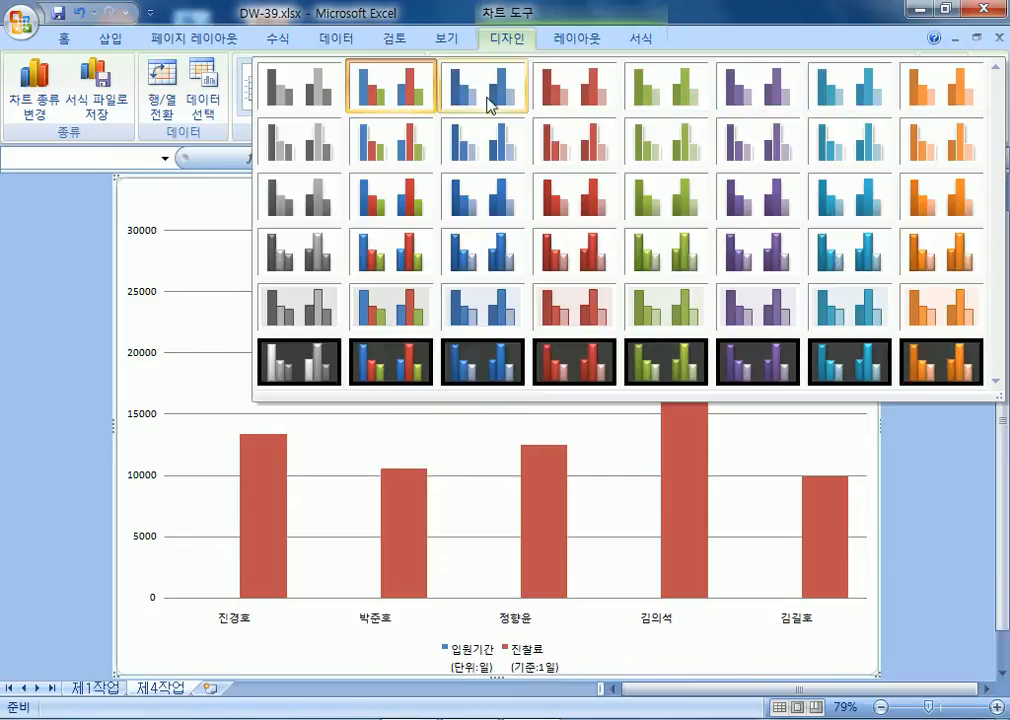
click(661, 104)
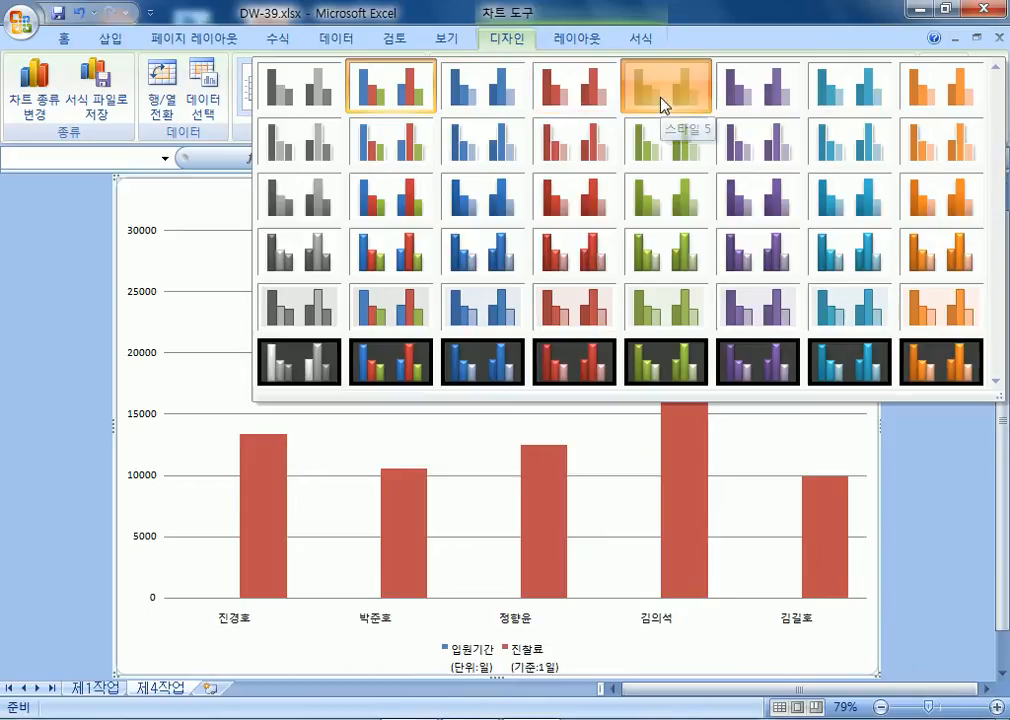
click(63, 38)
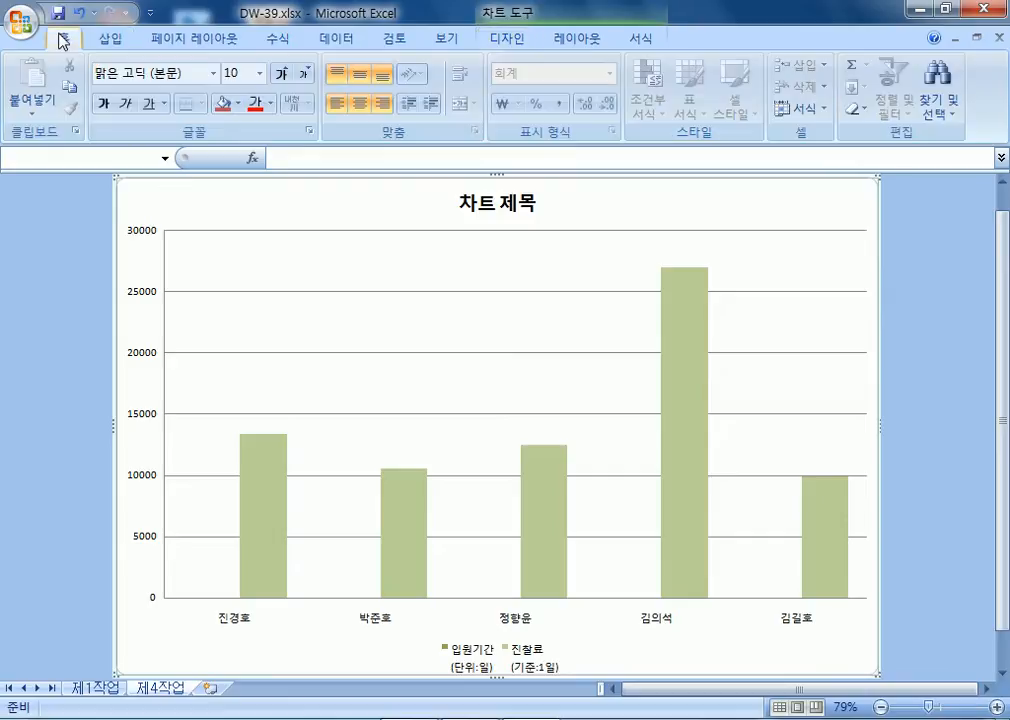
Set the chart text font to 굴림 at size 11.
click(213, 74)
scroll(264, 385, down, 15)
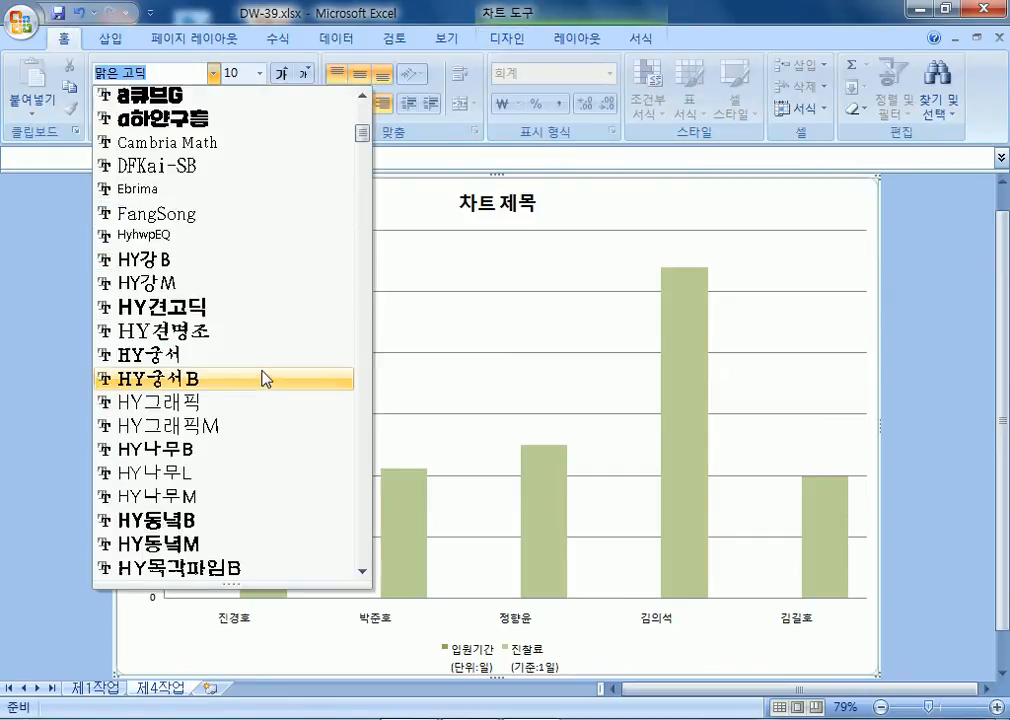
scroll(221, 422, down, 20)
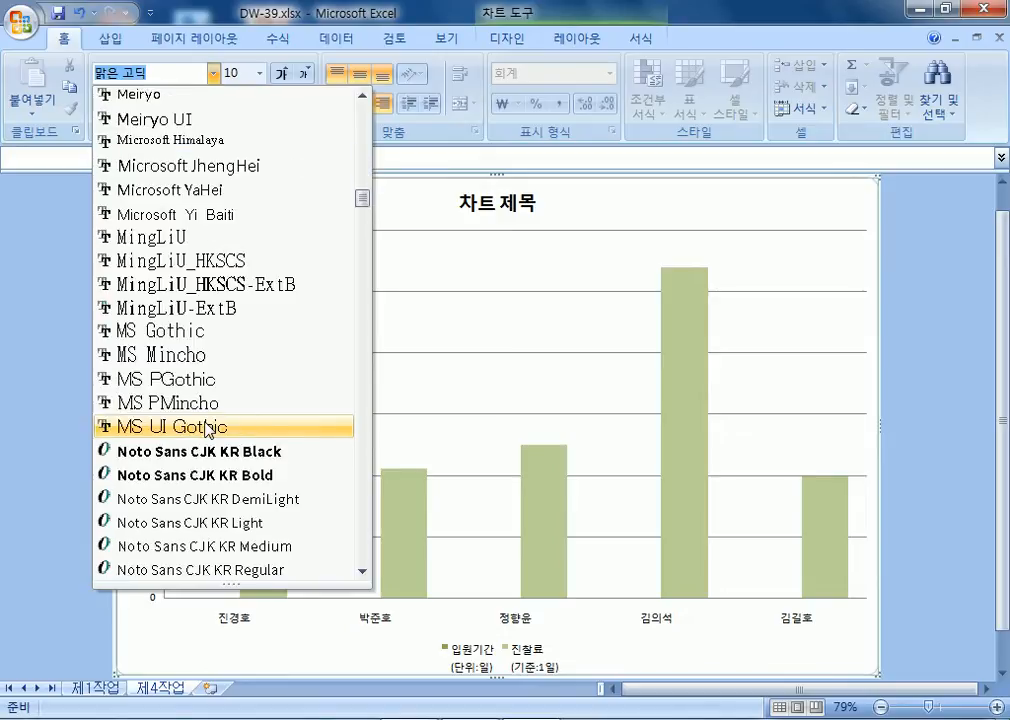
click(165, 237)
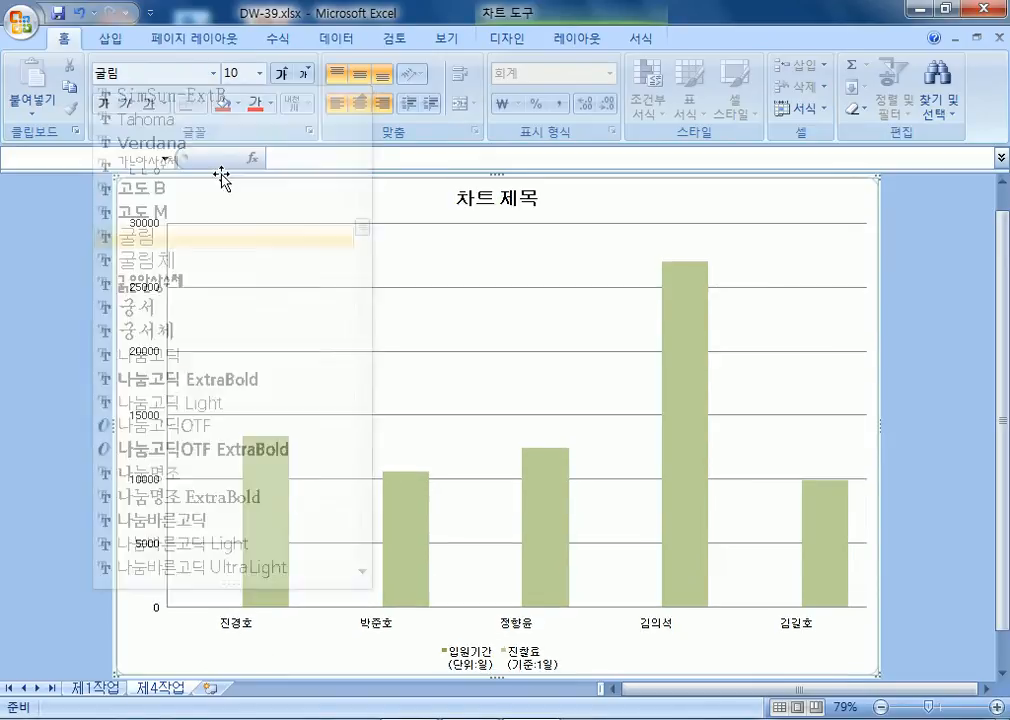
click(282, 74)
click(283, 75)
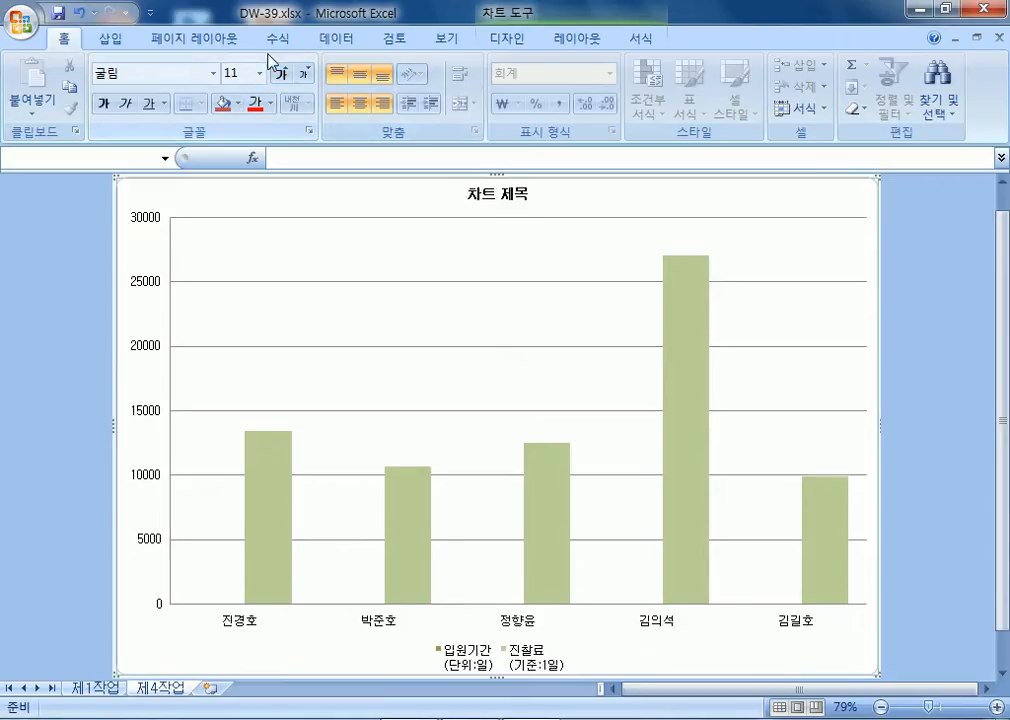
Fill the chart area with the Blue tissue paper texture.
click(237, 103)
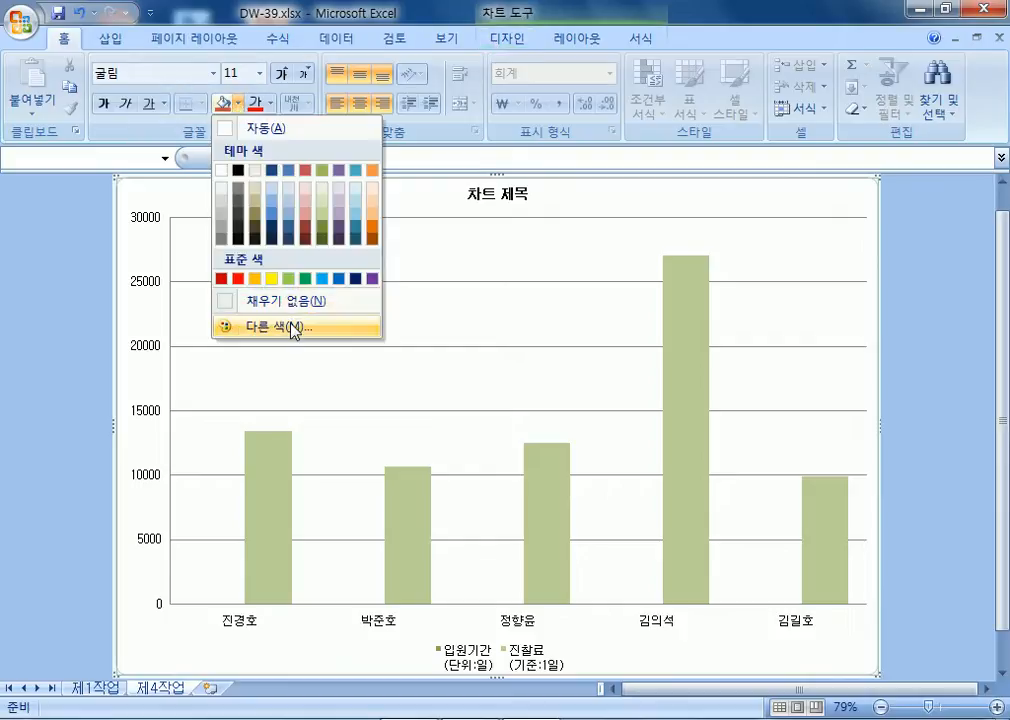
click(641, 40)
click(440, 66)
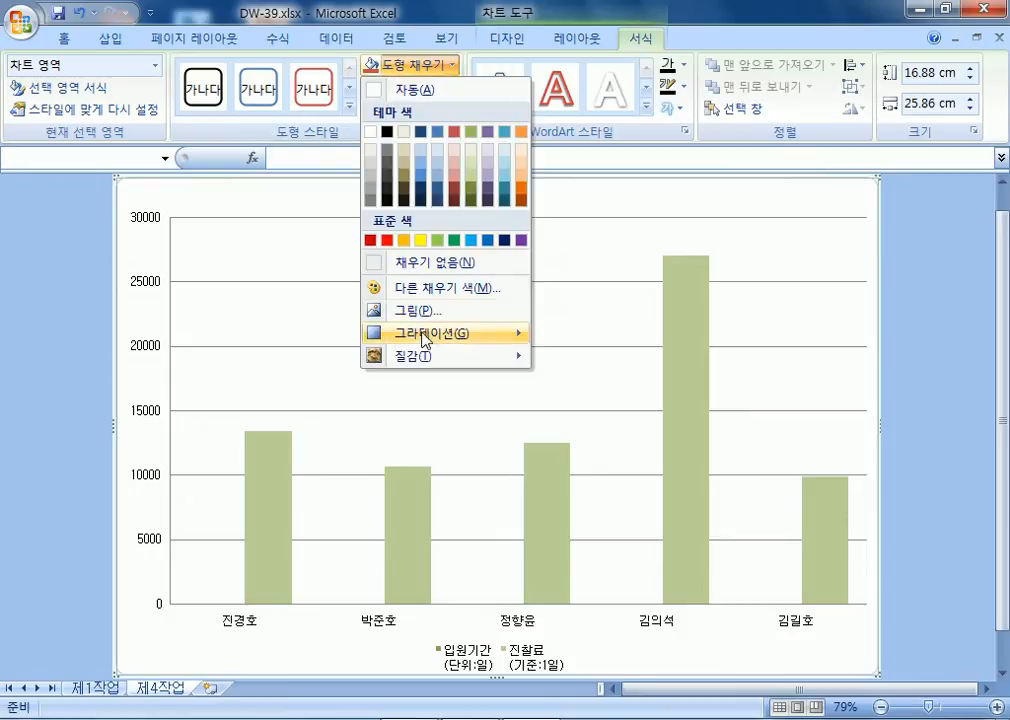
mouse_move(424, 357)
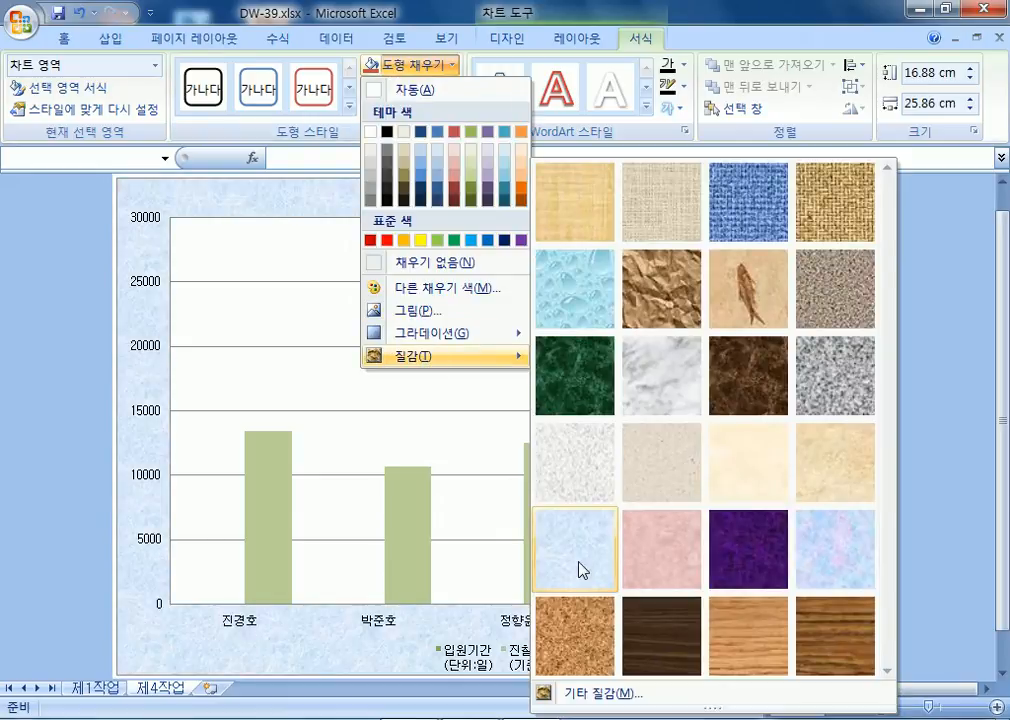
click(582, 570)
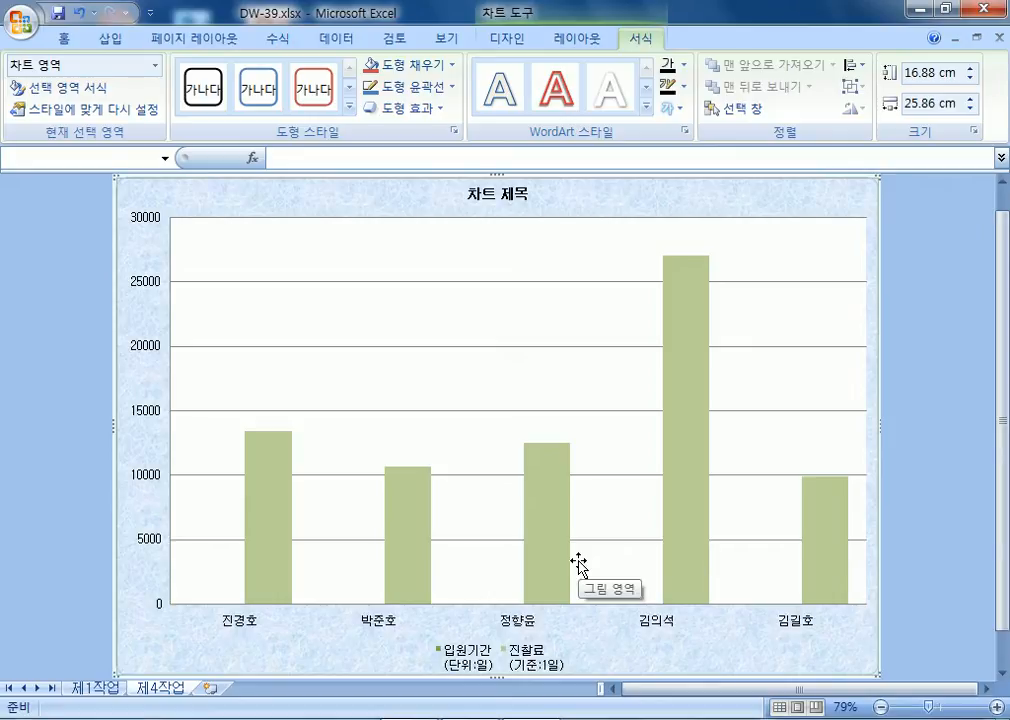
Fill the plot area with white.
click(418, 385)
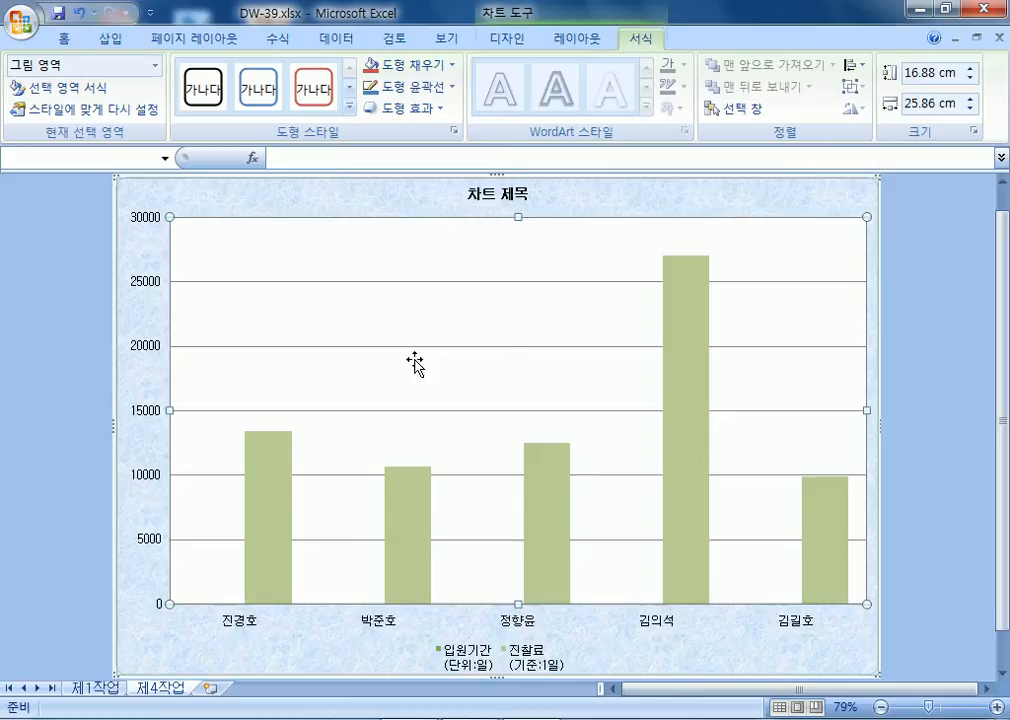
click(427, 67)
click(374, 131)
Retitle the chart '내과 및 외과 진료 현황' in 20-point text.
click(487, 198)
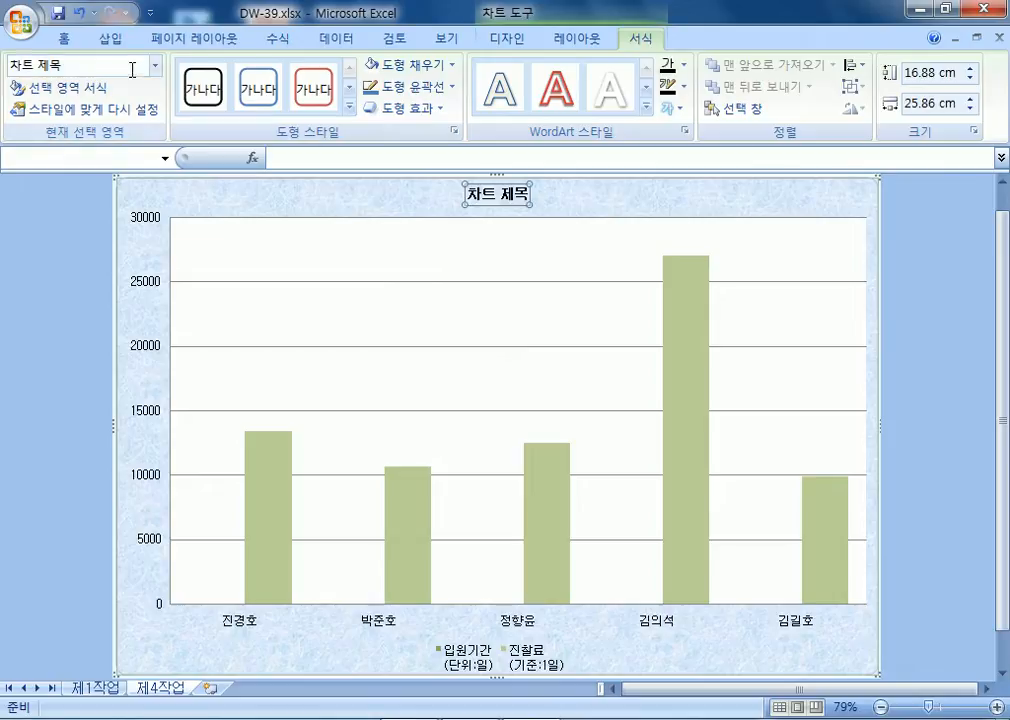
click(62, 38)
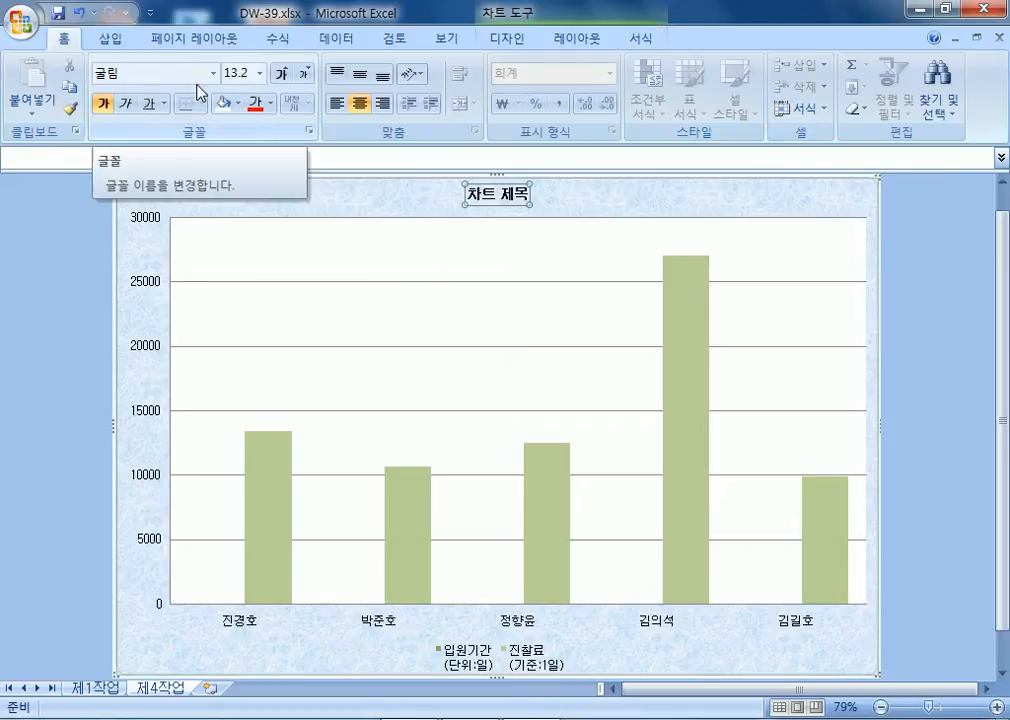
click(281, 74)
click(281, 74)
click(281, 74)
click(281, 74)
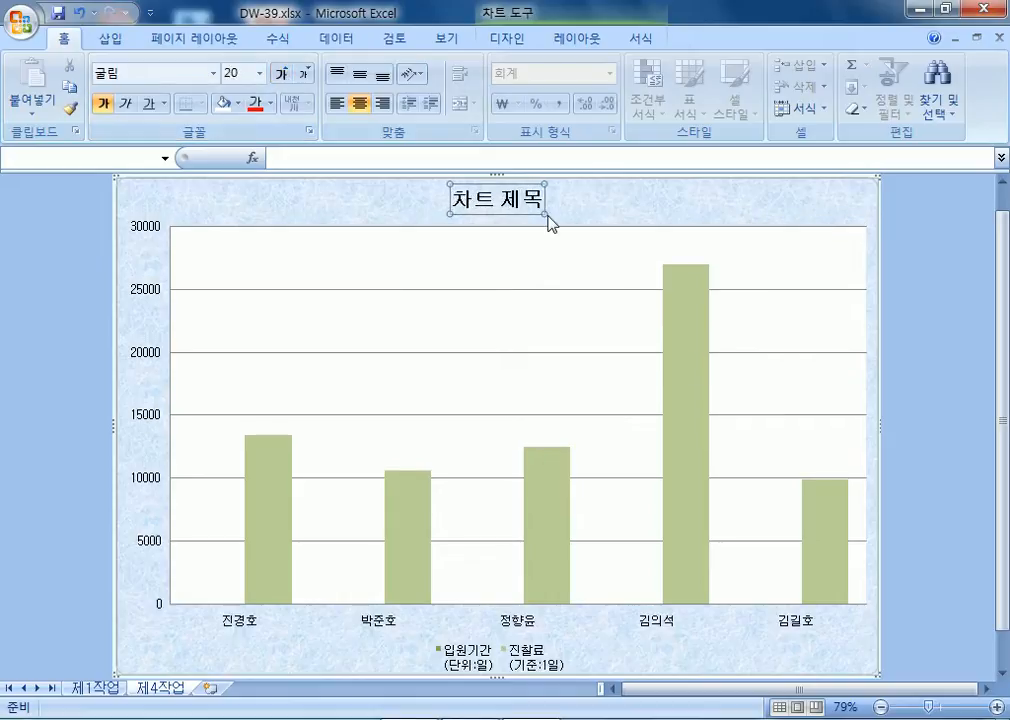
text(내과 )
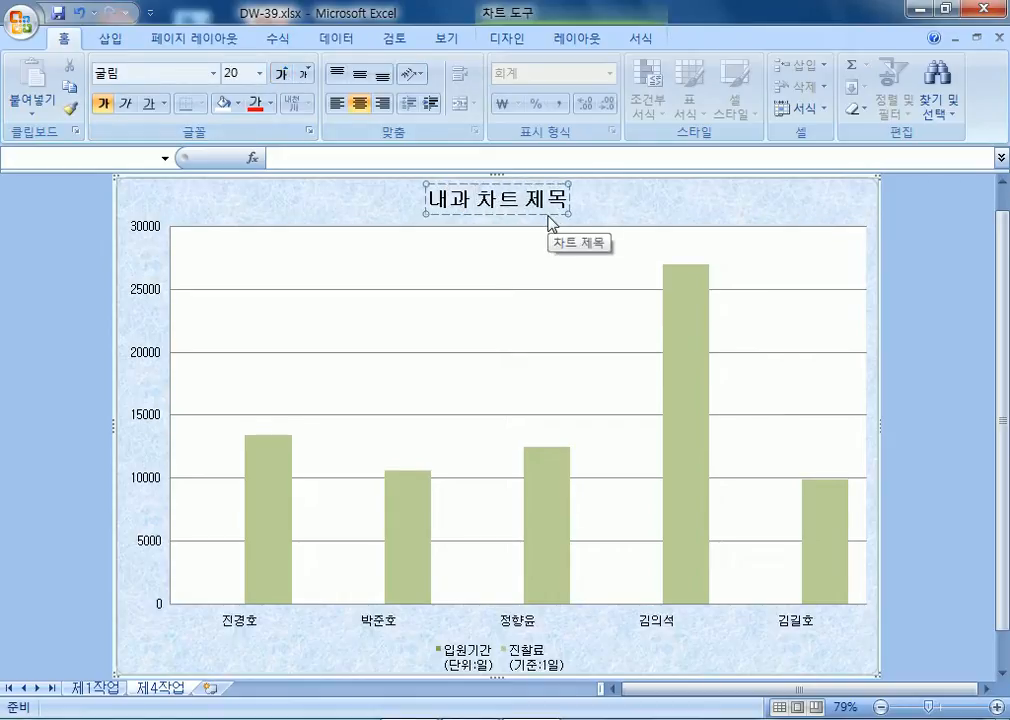
text(및 외)
key(BackSpace)
text(외과 진료 ㅎ현황)
key(Delete)
key(Delete)
key(Delete)
key(Delete)
key(Delete)
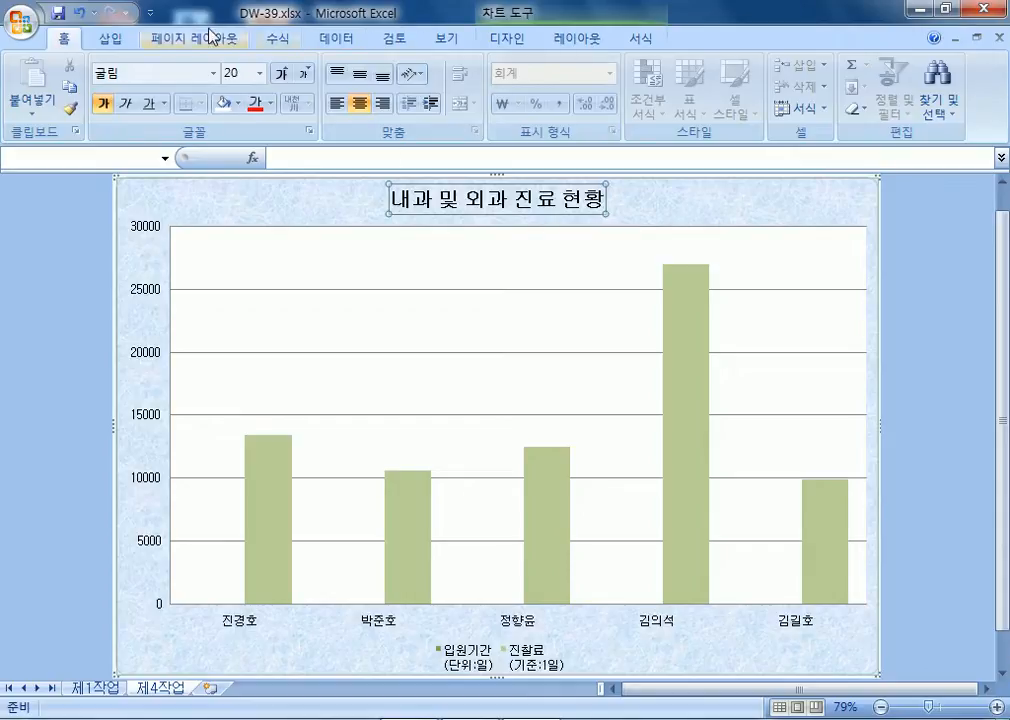
Box the chart title with a white fill and a black outline.
click(641, 40)
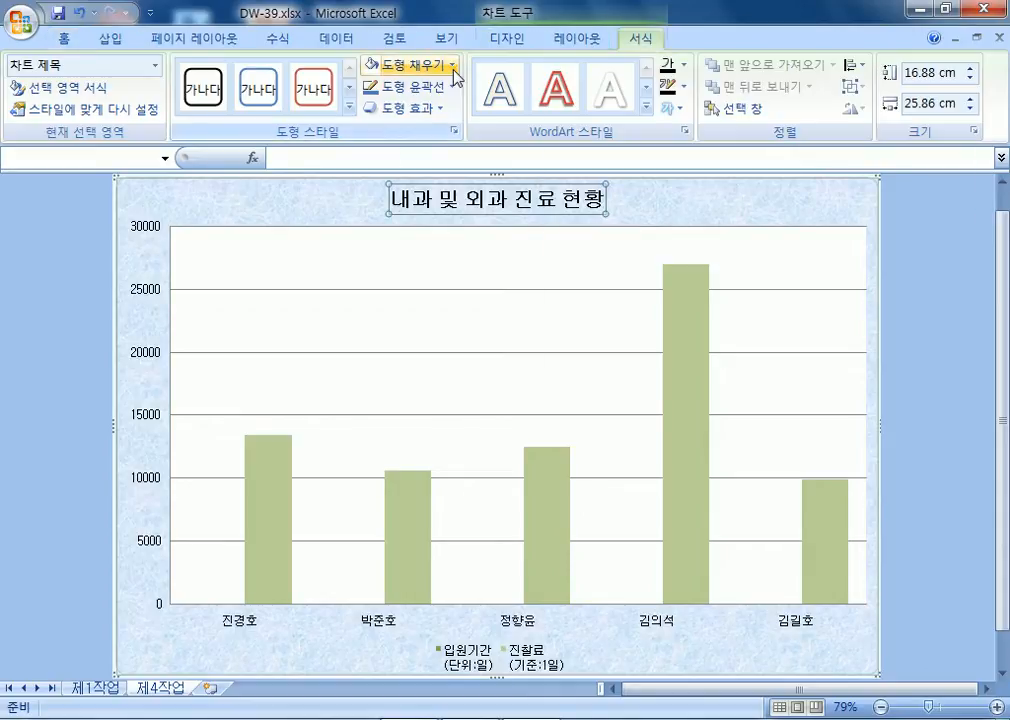
click(440, 64)
click(374, 130)
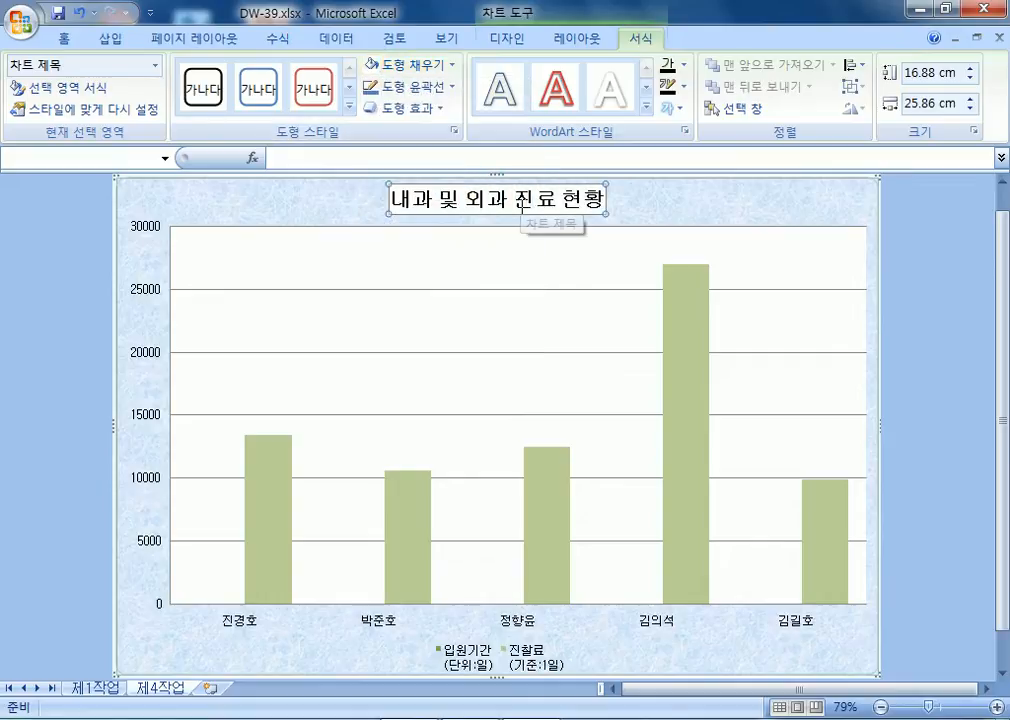
click(446, 92)
click(398, 110)
click(645, 212)
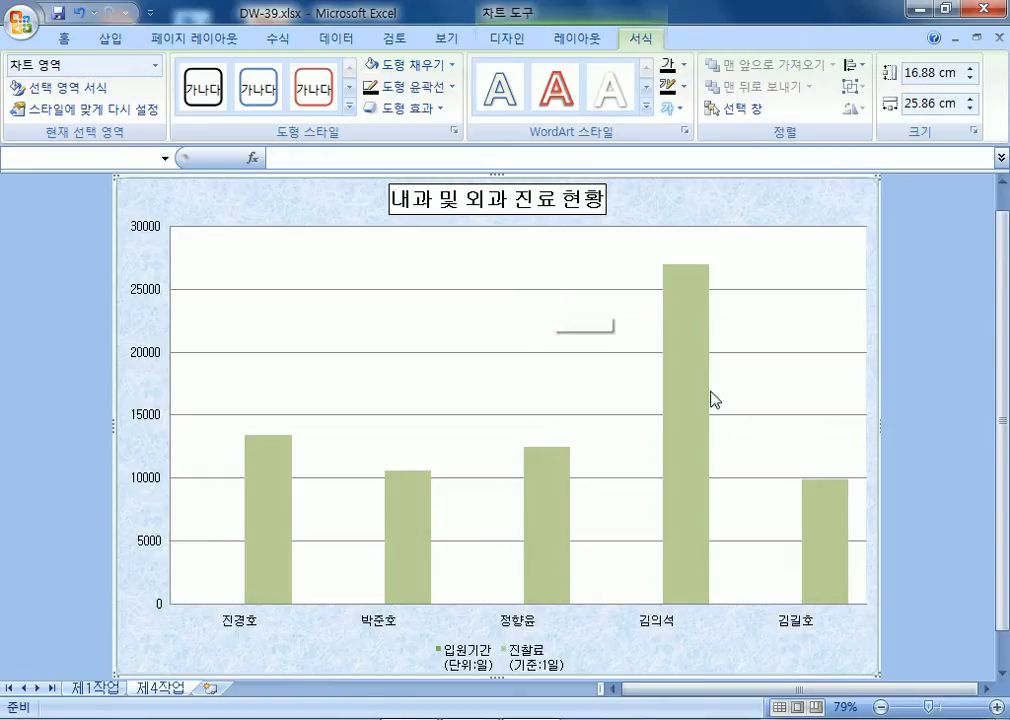
mouse_move(697, 351)
Change the 진찰료 series chart type to Line with Markers.
click(694, 345)
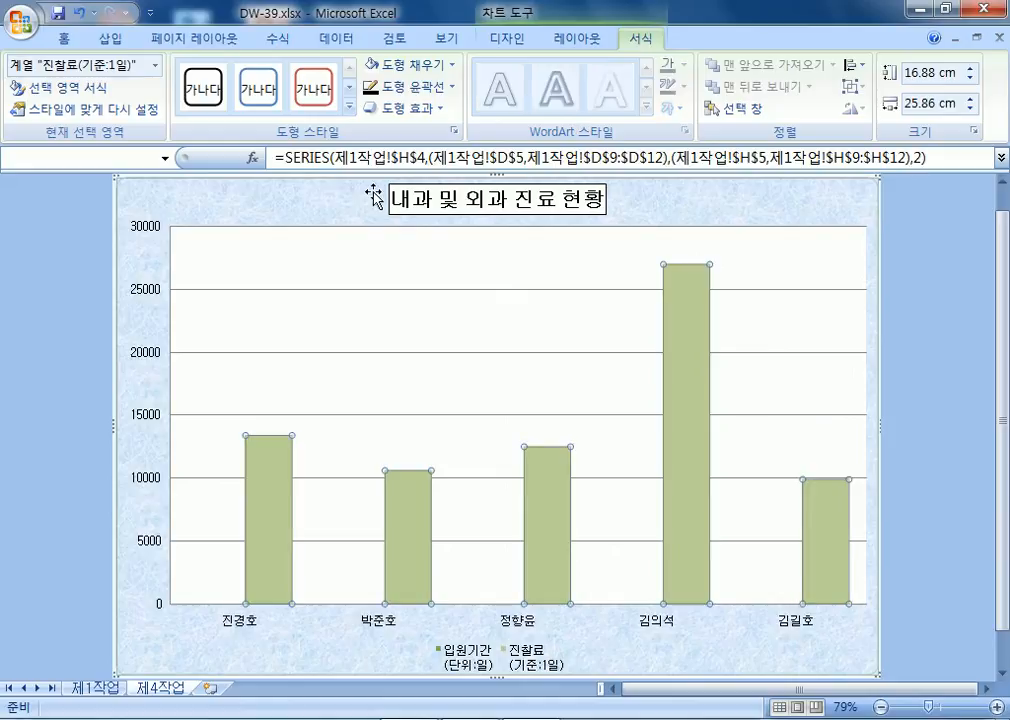
click(515, 40)
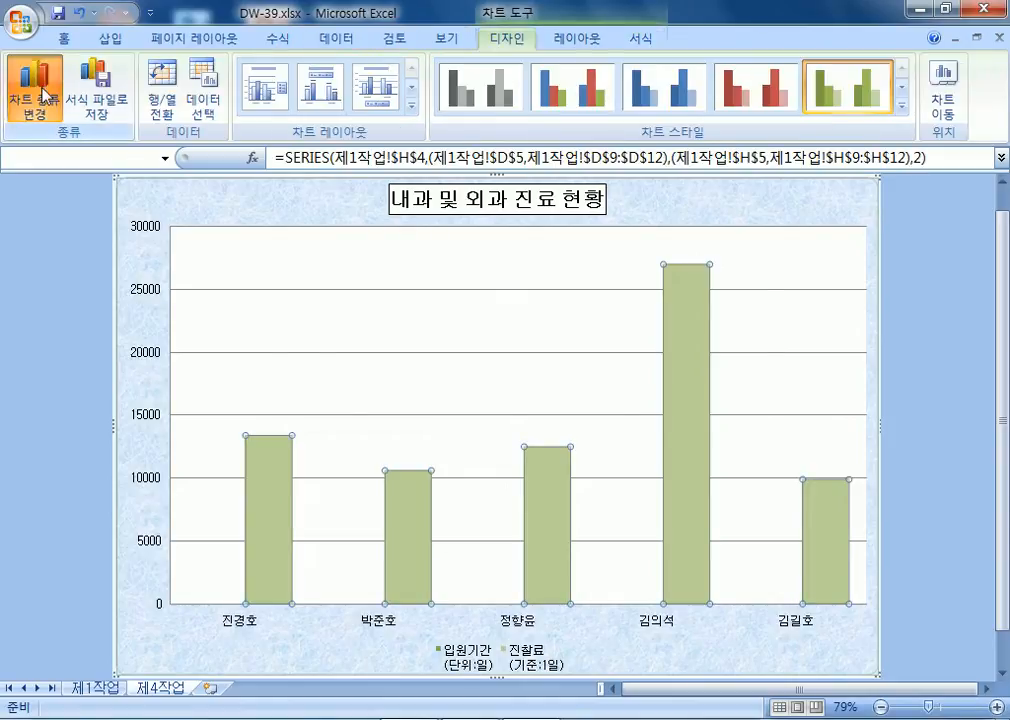
click(45, 95)
click(560, 337)
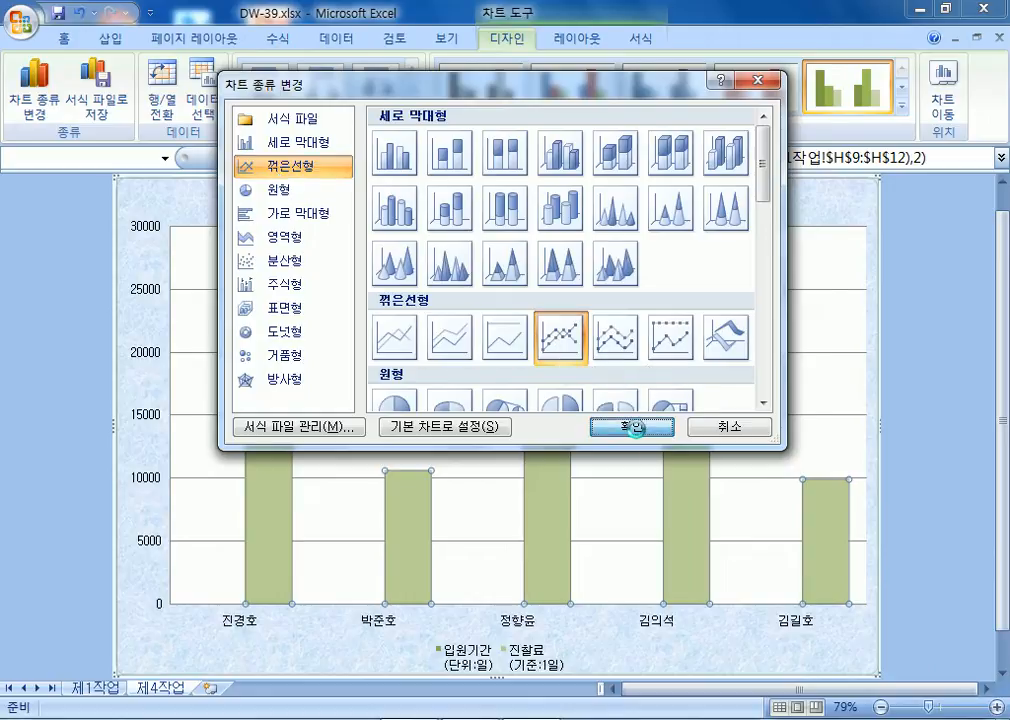
click(632, 426)
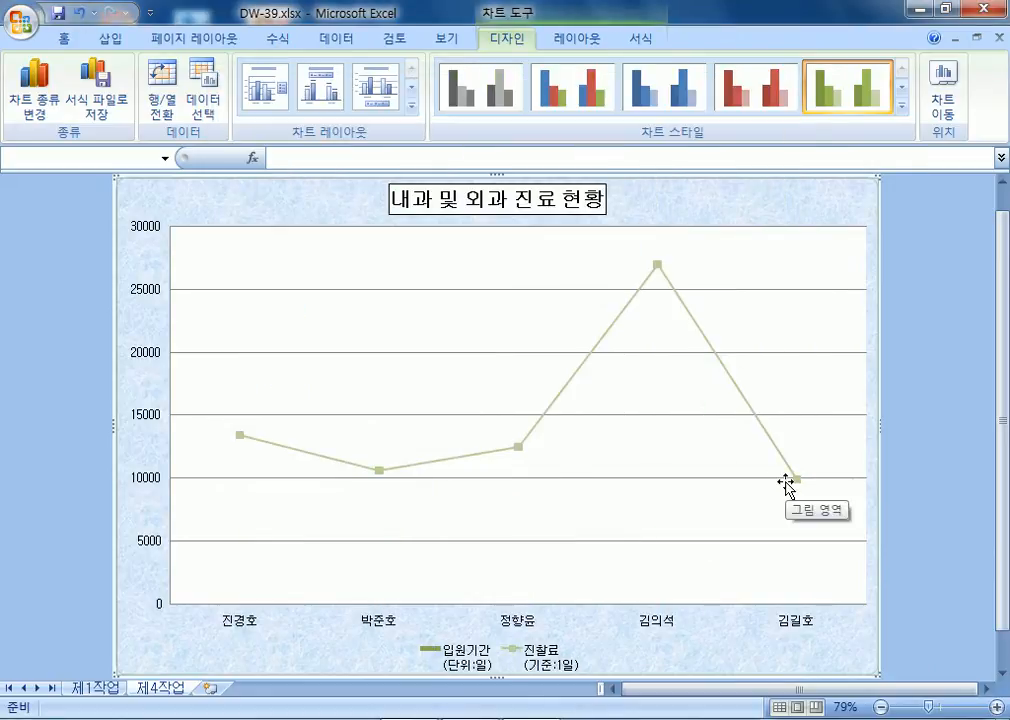
click(703, 336)
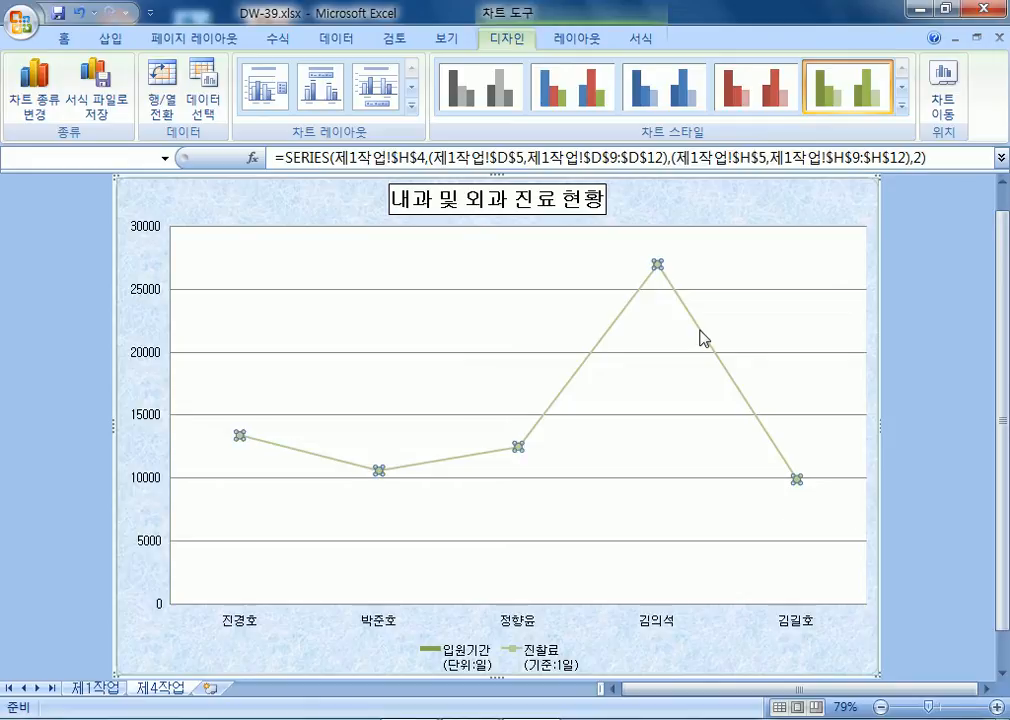
double_click(703, 336)
click(458, 209)
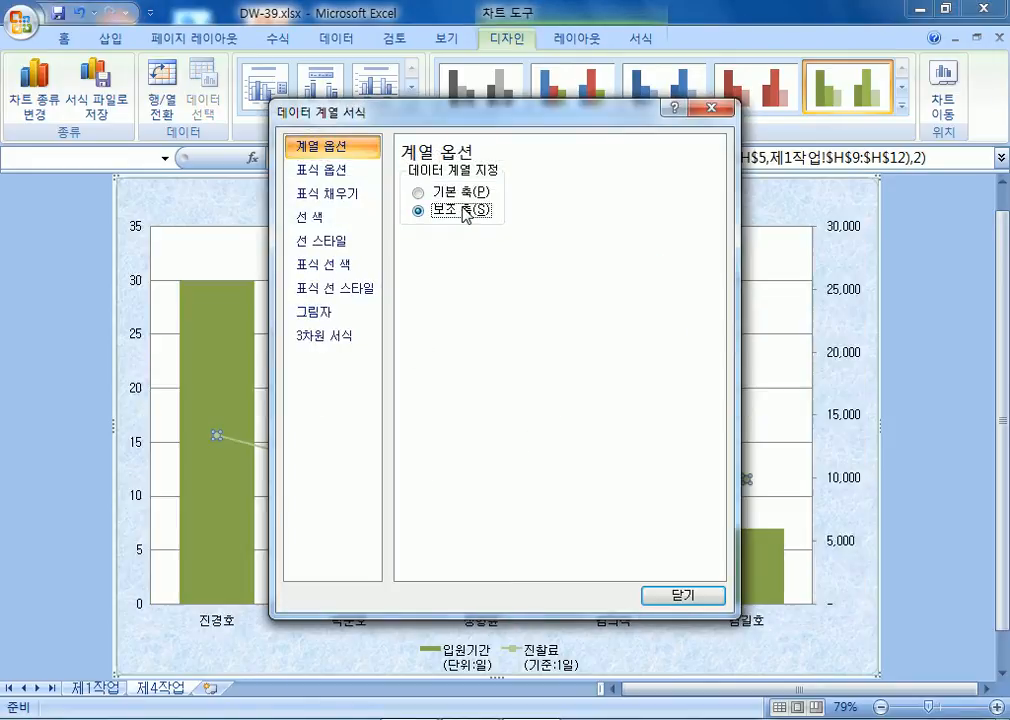
drag(367, 113, 986, 151)
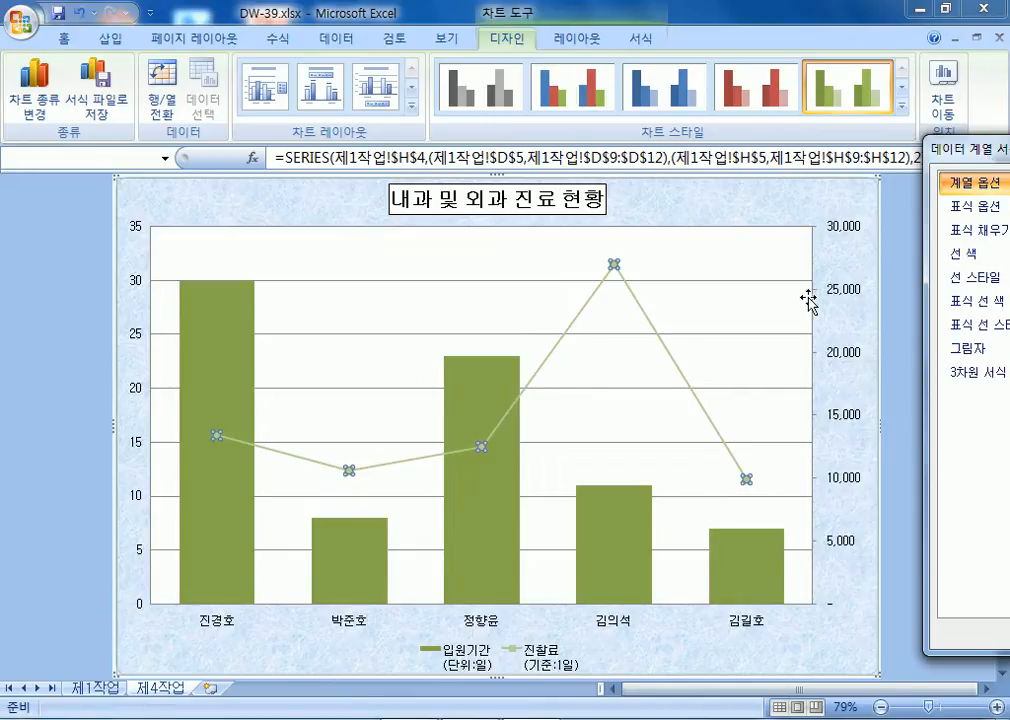
mouse_move(617, 270)
click(660, 259)
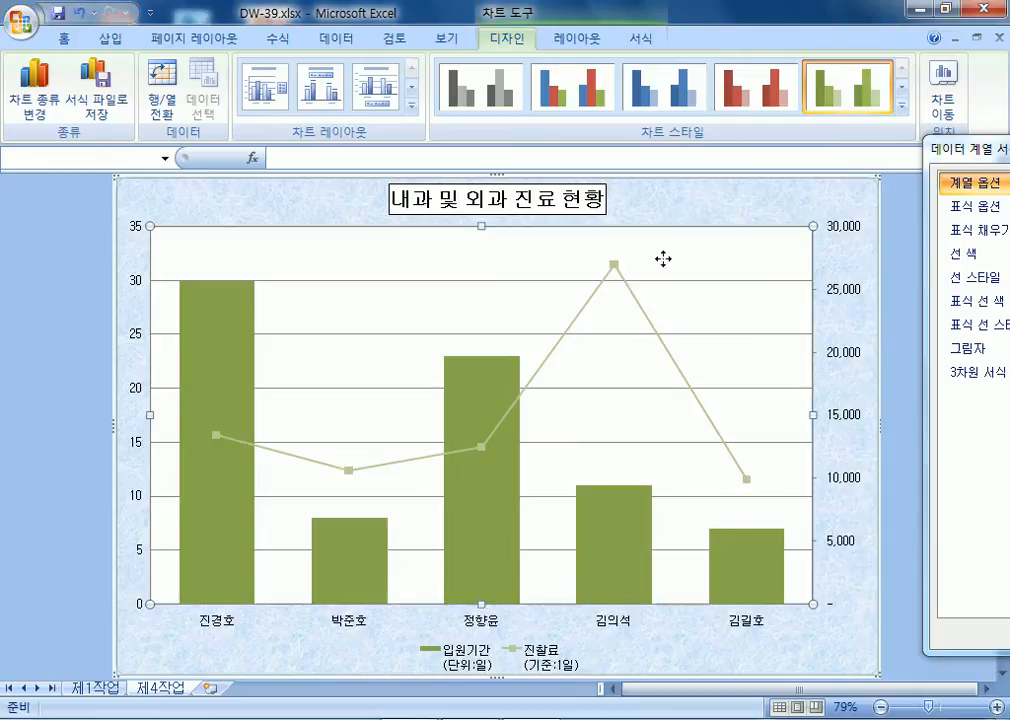
click(615, 268)
click(616, 268)
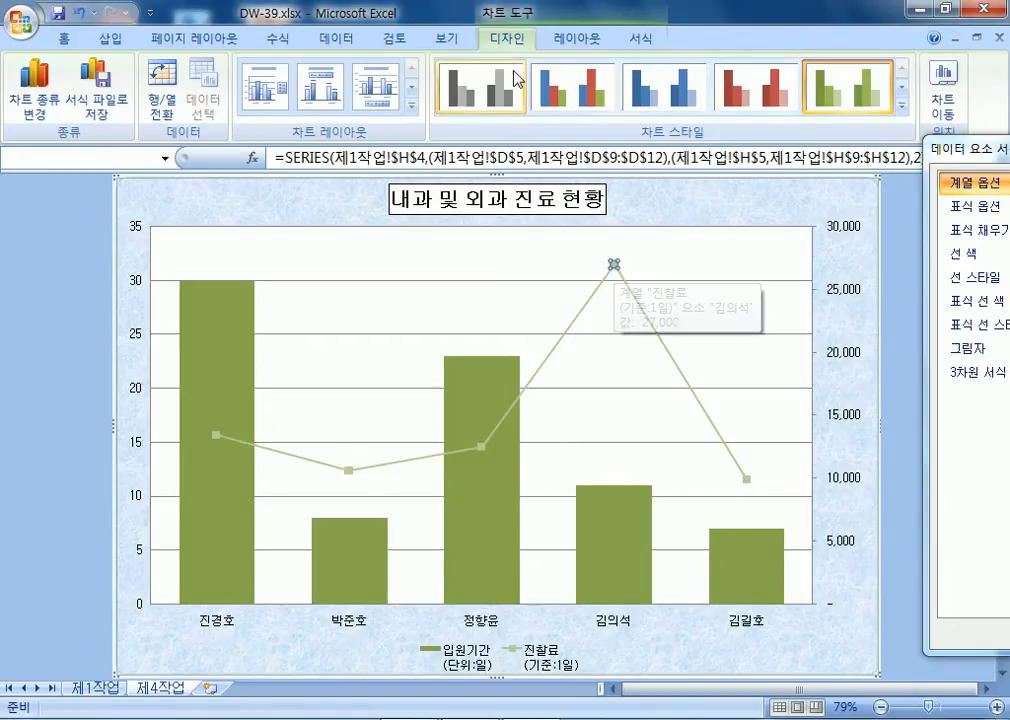
click(575, 39)
click(458, 108)
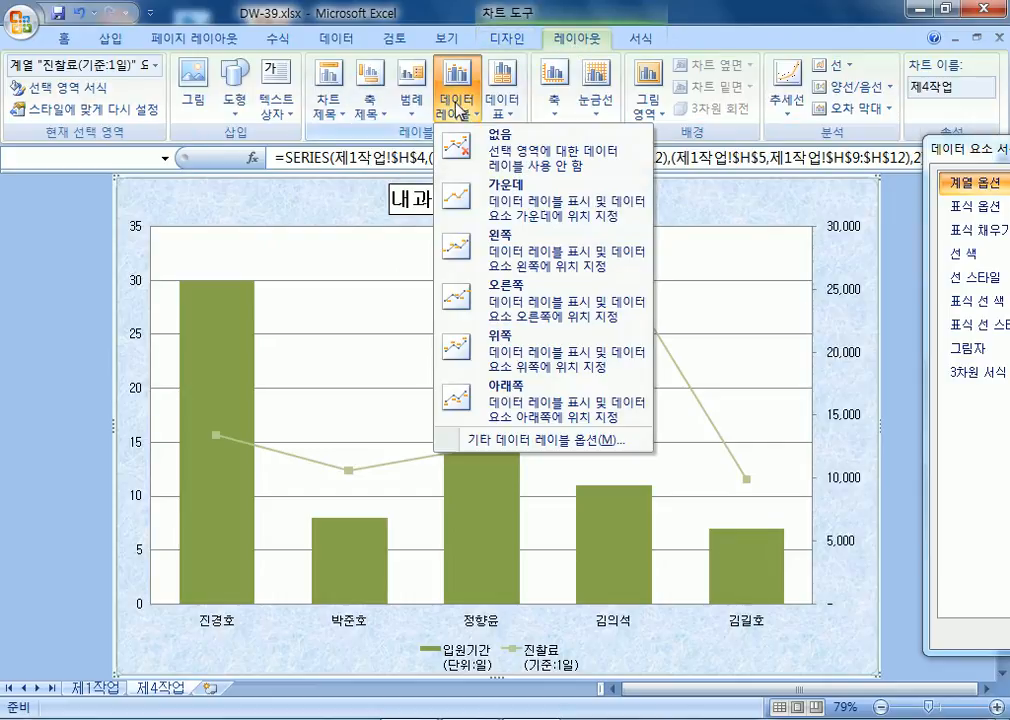
click(533, 307)
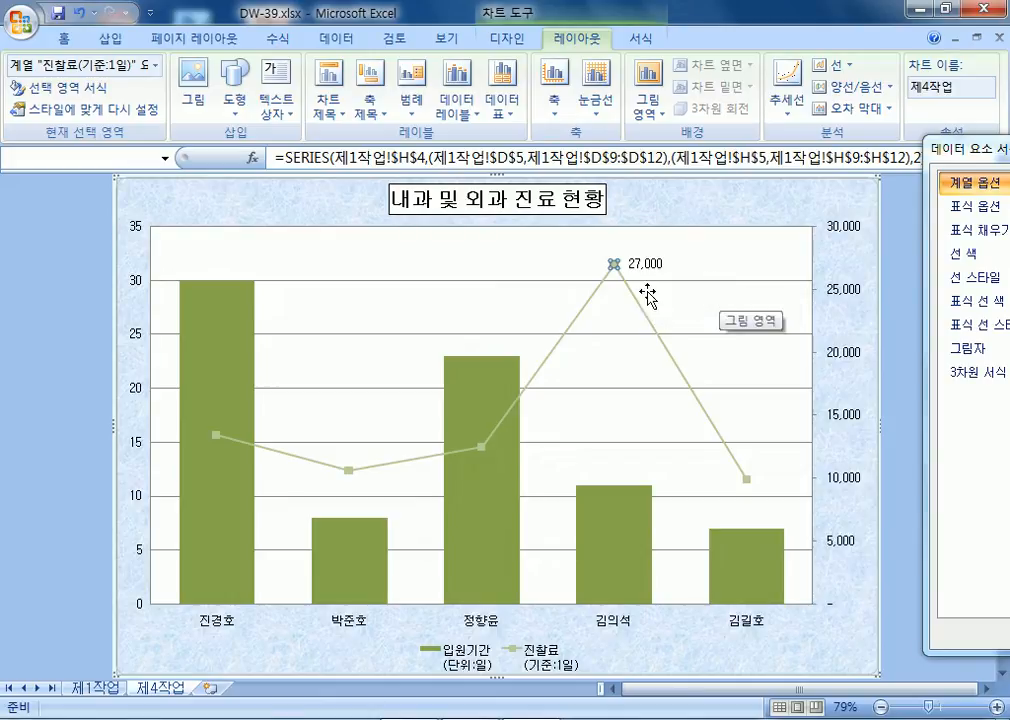
click(446, 281)
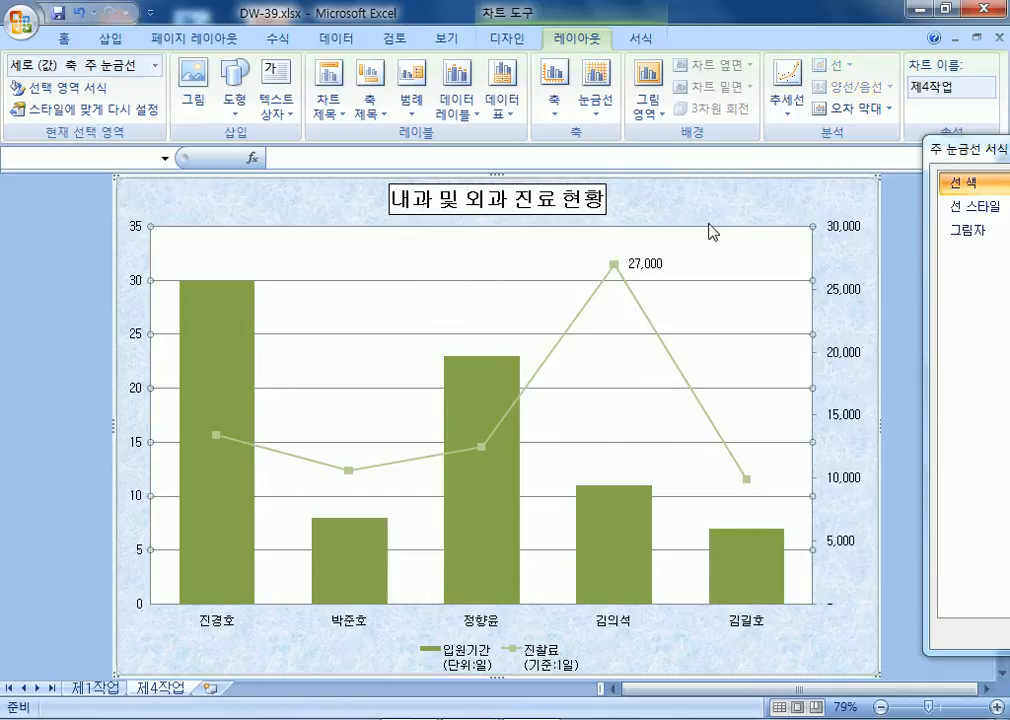
Set the major gridlines' dash type to dashed and close Format Major Gridlines.
drag(983, 150, 615, 103)
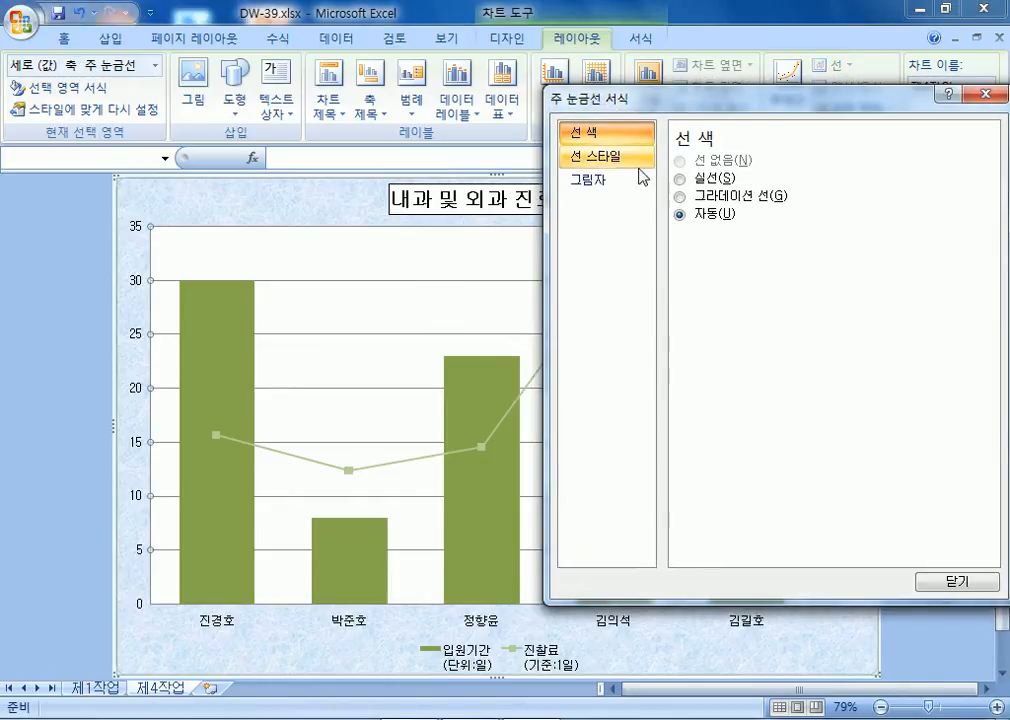
click(603, 156)
click(793, 214)
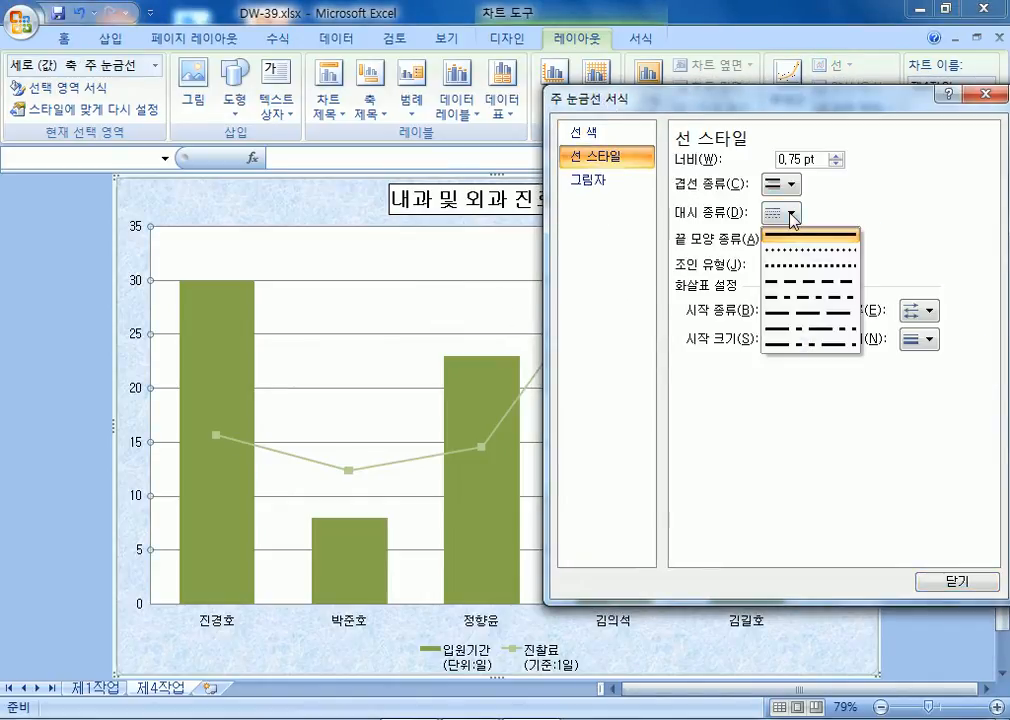
click(787, 286)
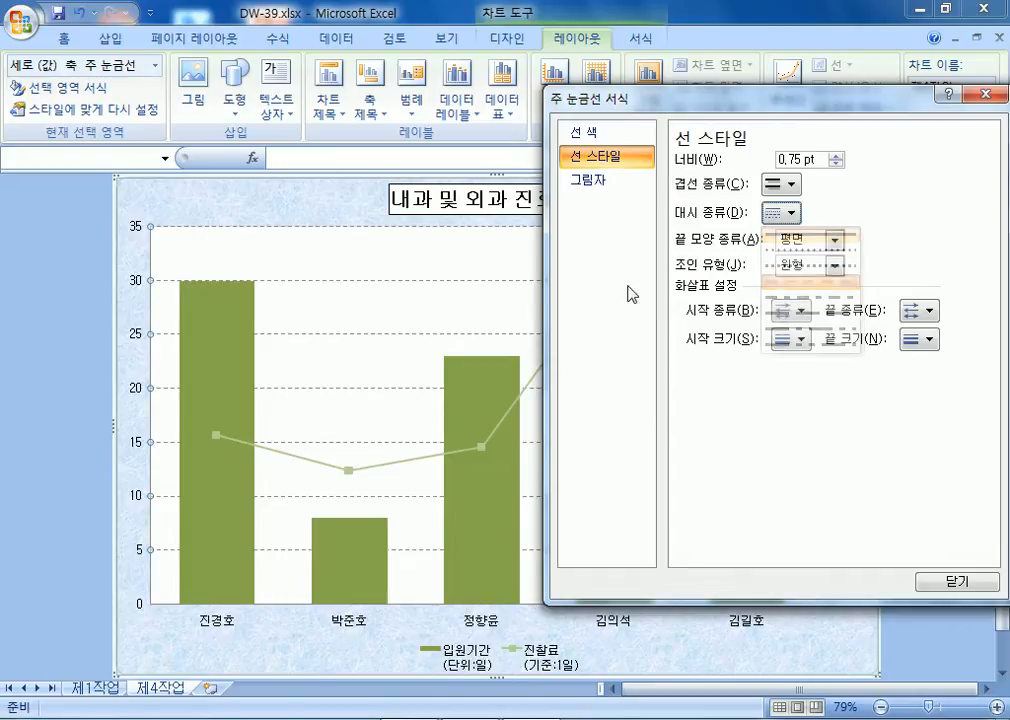
drag(603, 101, 1007, 211)
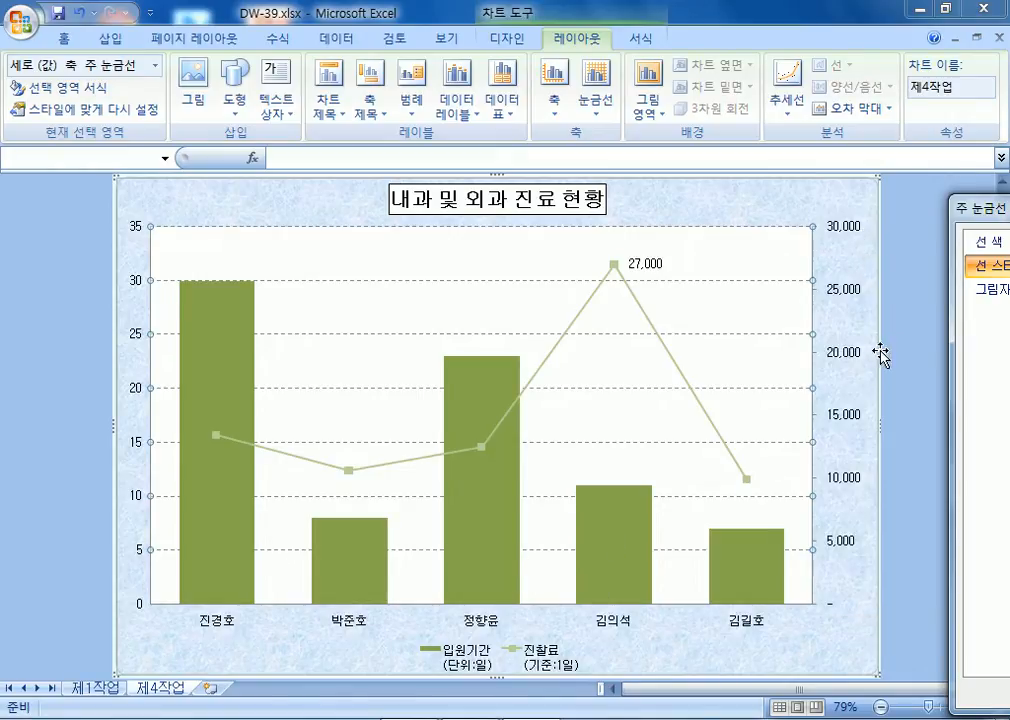
drag(975, 207, 494, 165)
click(911, 165)
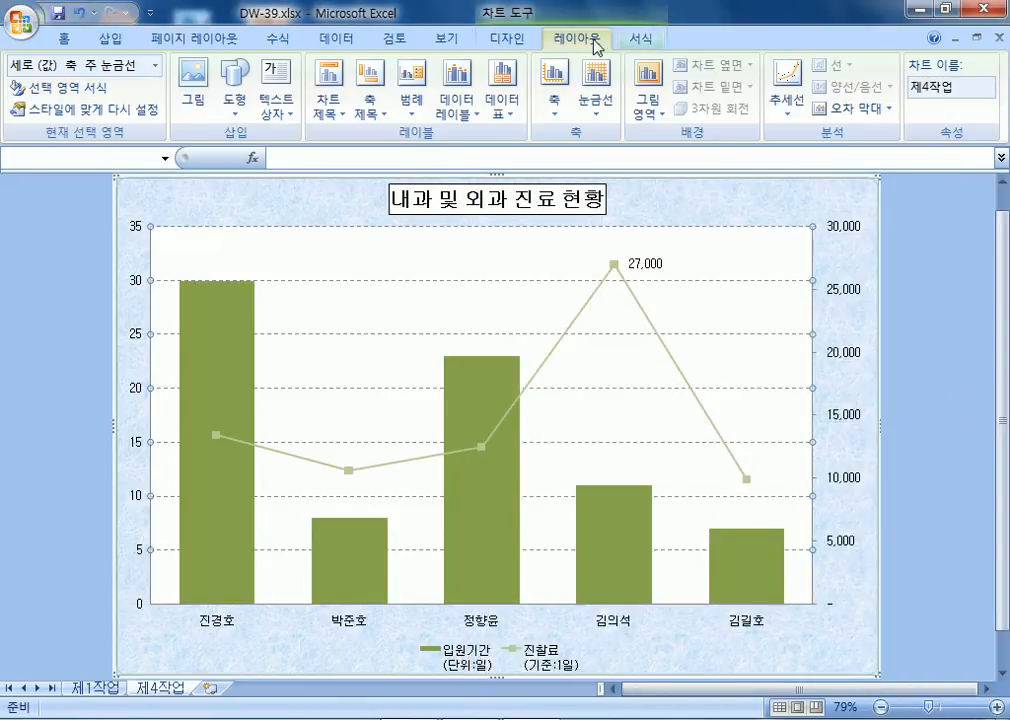
In Select Data, rename the first series to '입원기간(단위:일)'.
click(511, 39)
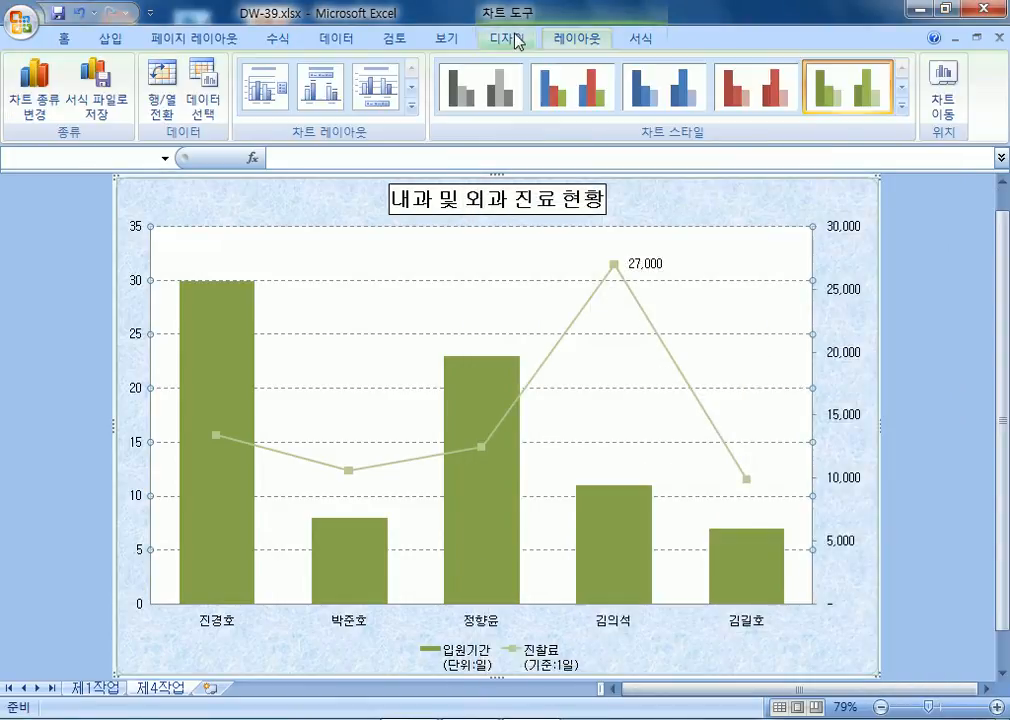
click(204, 92)
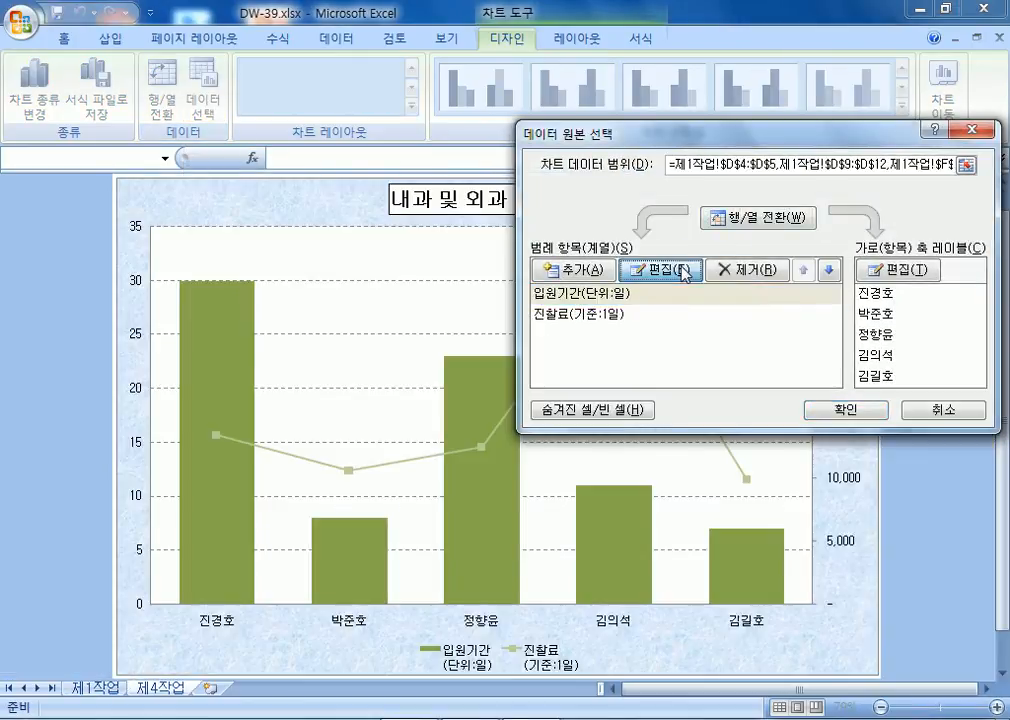
click(690, 270)
text(입)
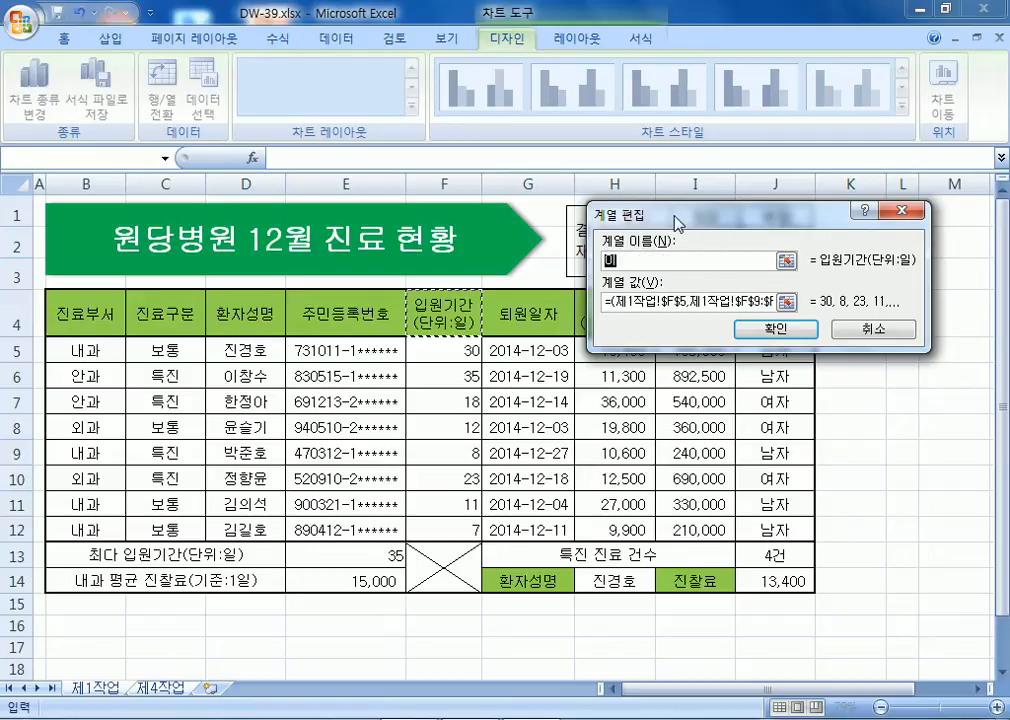
text(원기간()
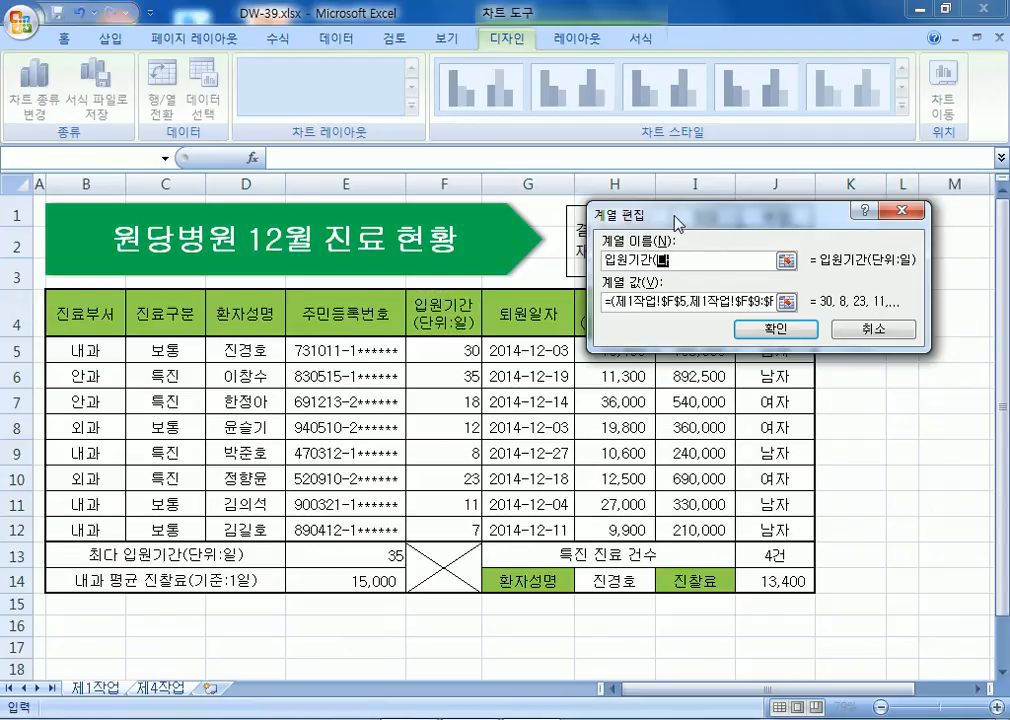
text(단위:일))
key(Return)
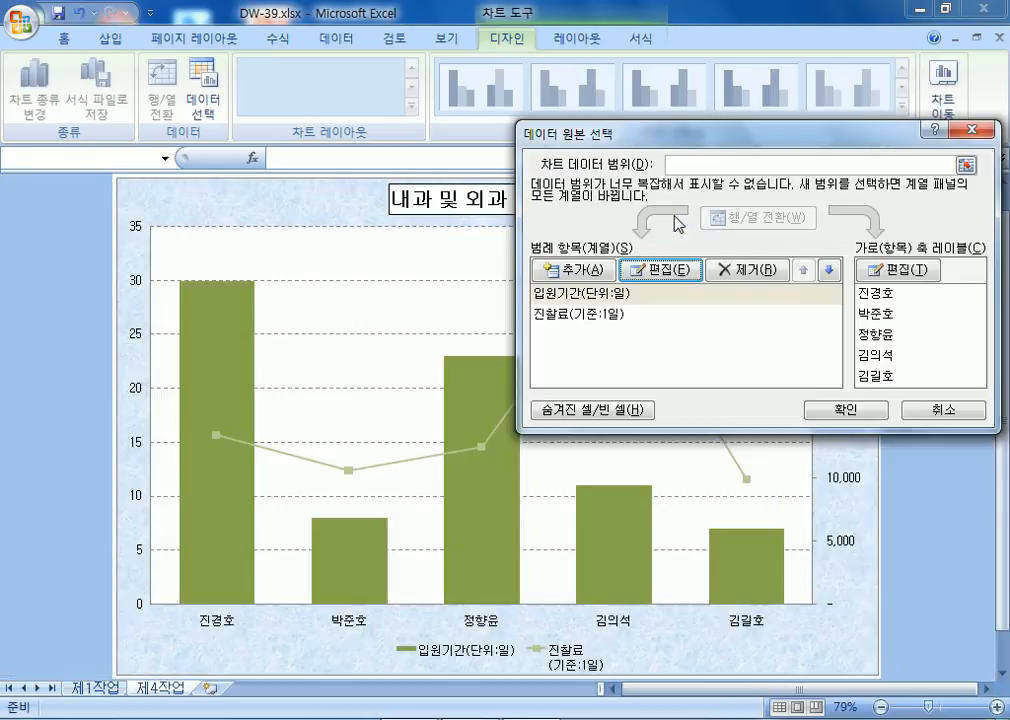
Rename the 진찰료 series to '진찰료(기준:1일)' and apply the data changes.
click(596, 316)
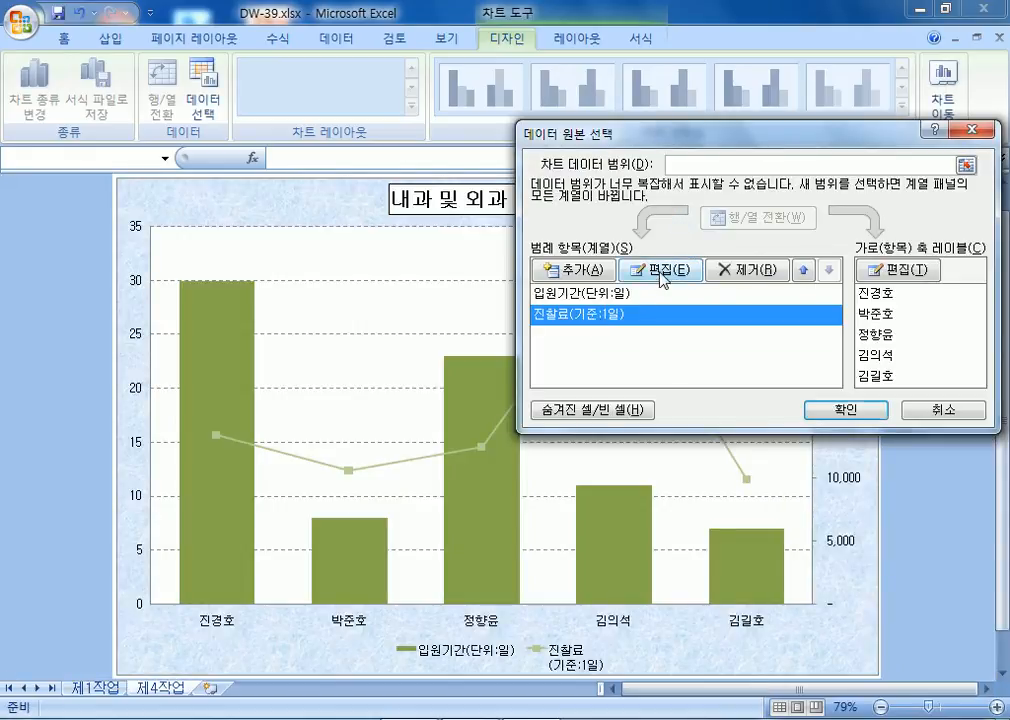
click(661, 280)
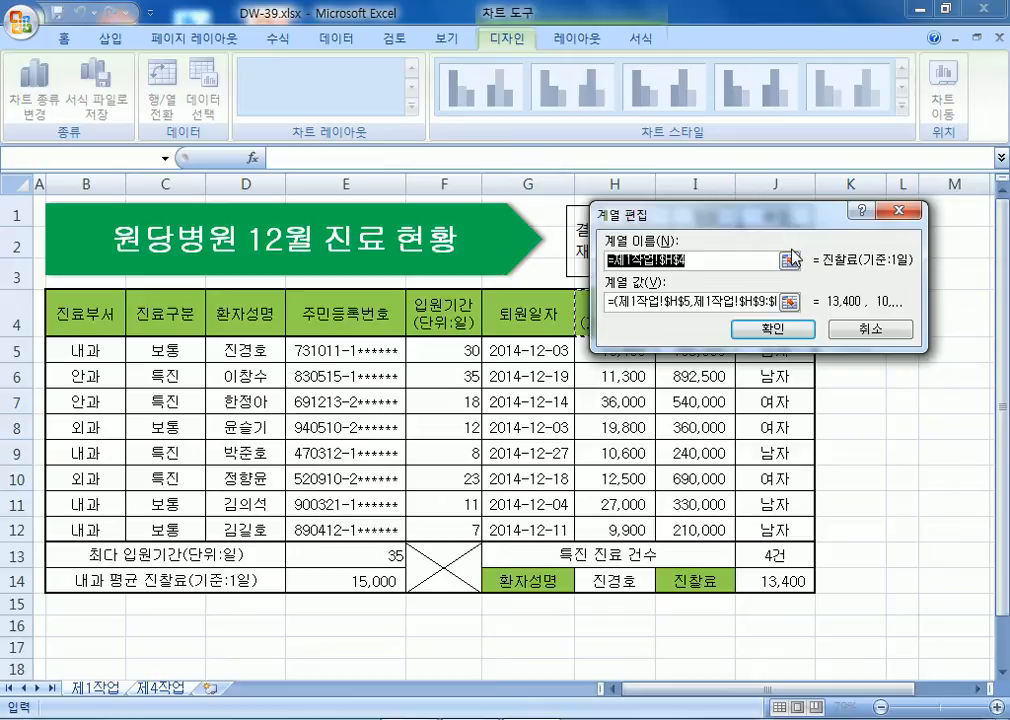
text(진찰료()
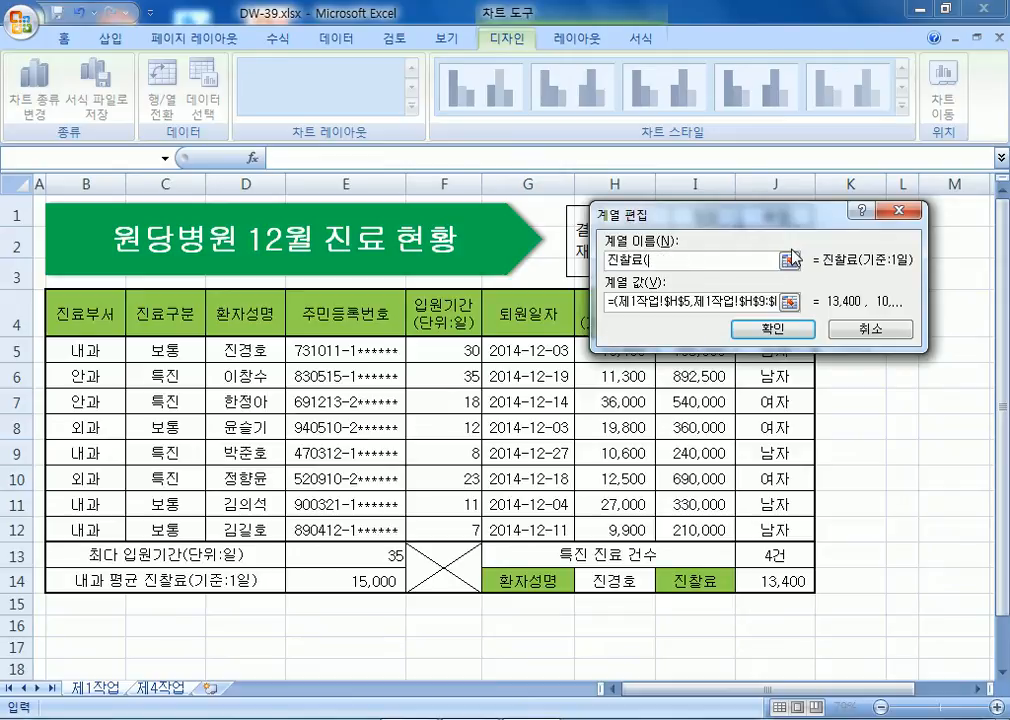
text(기준:1일))
key(Return)
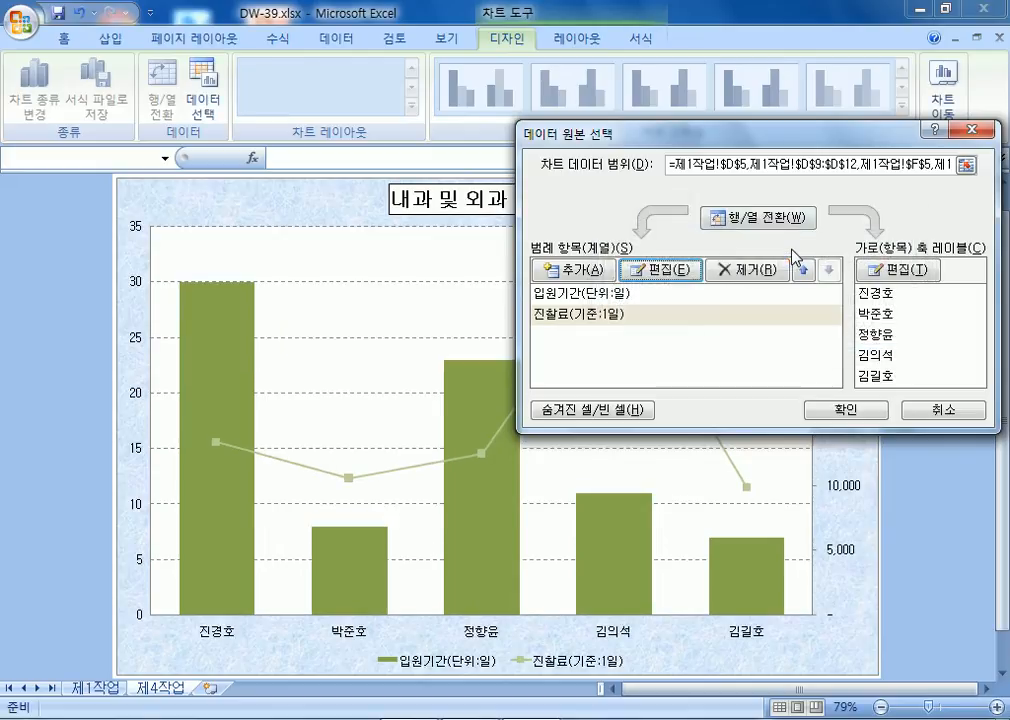
click(833, 411)
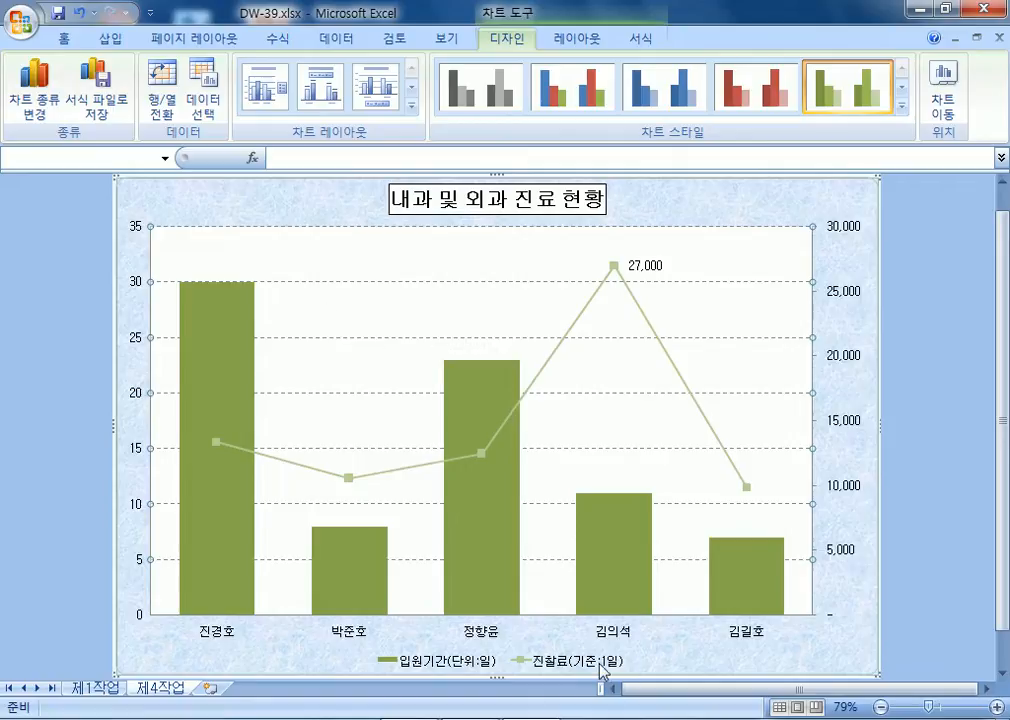
click(193, 110)
click(597, 294)
click(590, 312)
click(587, 297)
click(590, 313)
click(590, 294)
click(656, 270)
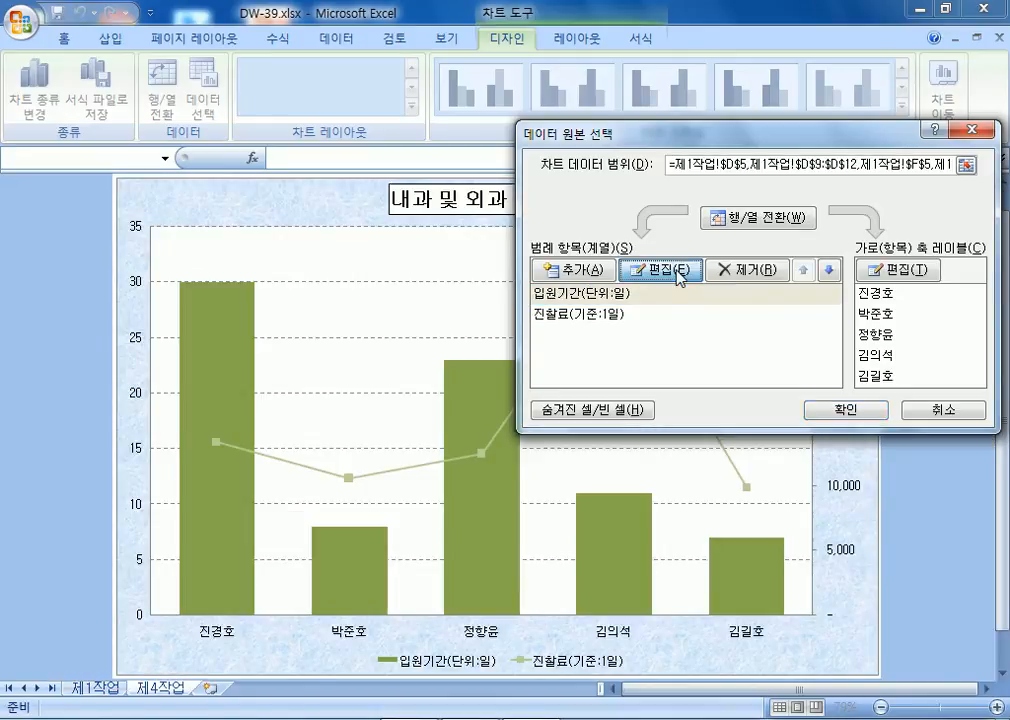
click(776, 328)
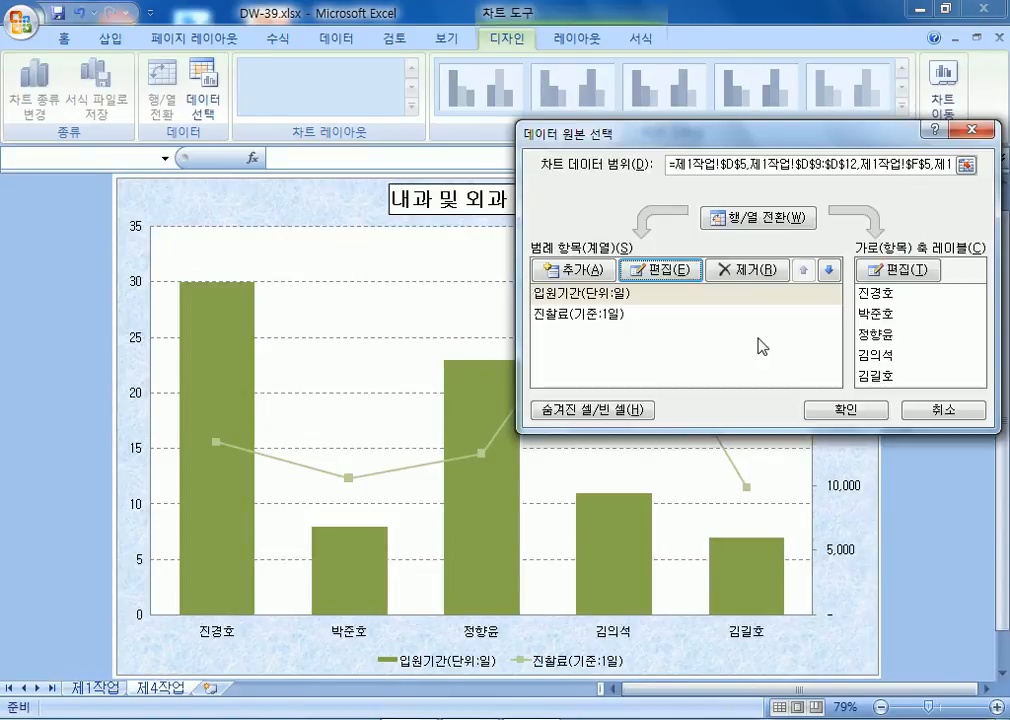
click(840, 408)
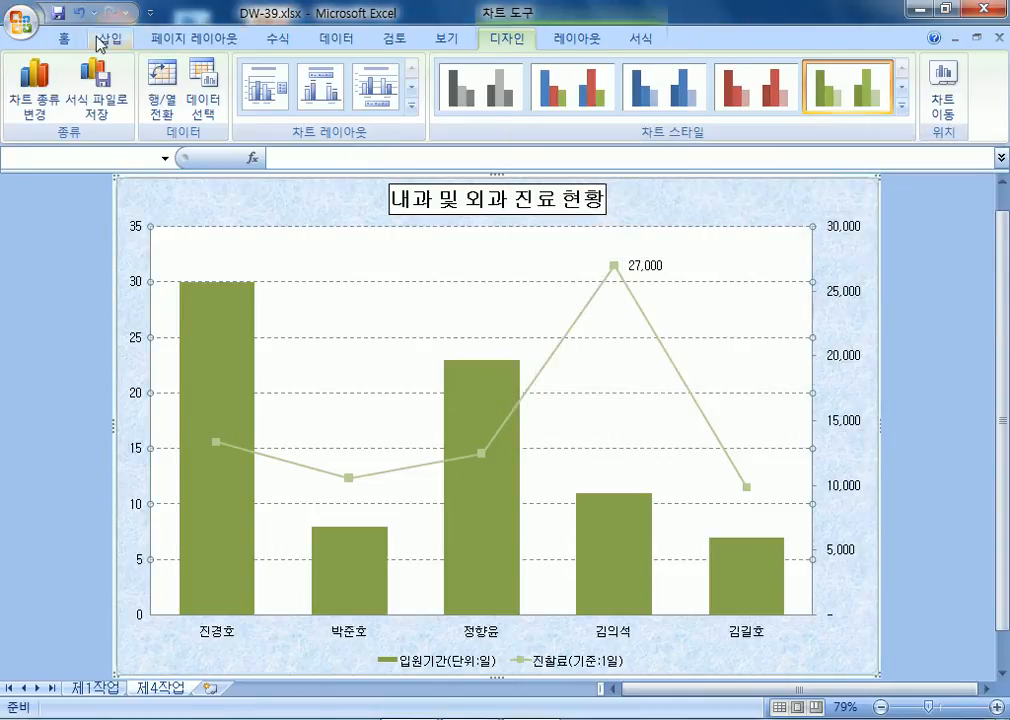
click(110, 38)
click(210, 90)
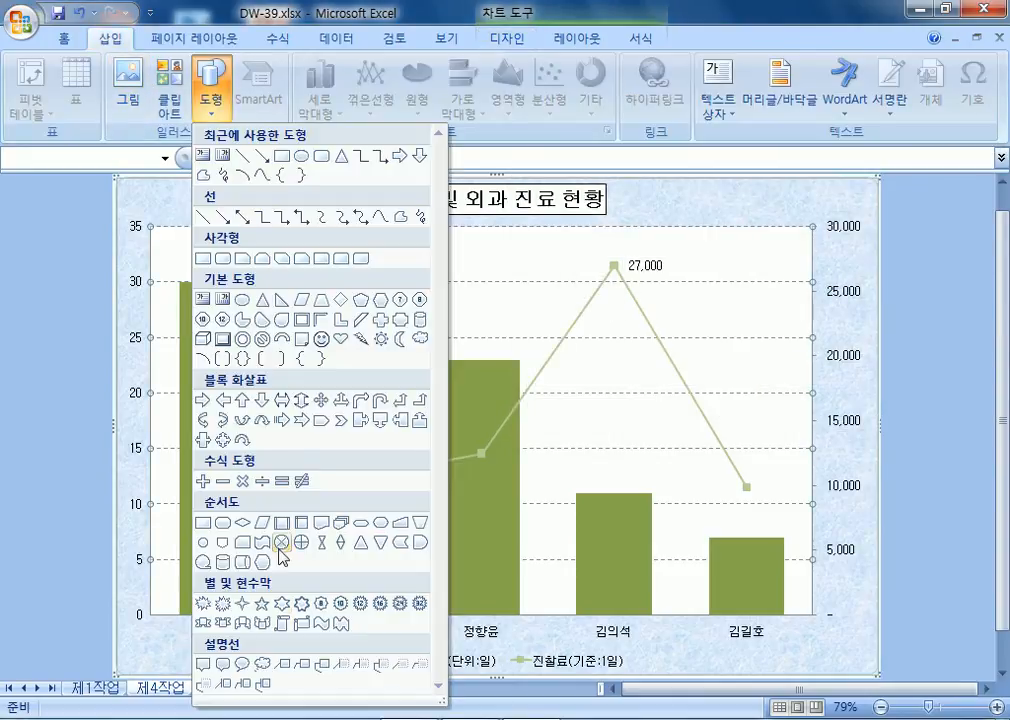
click(243, 666)
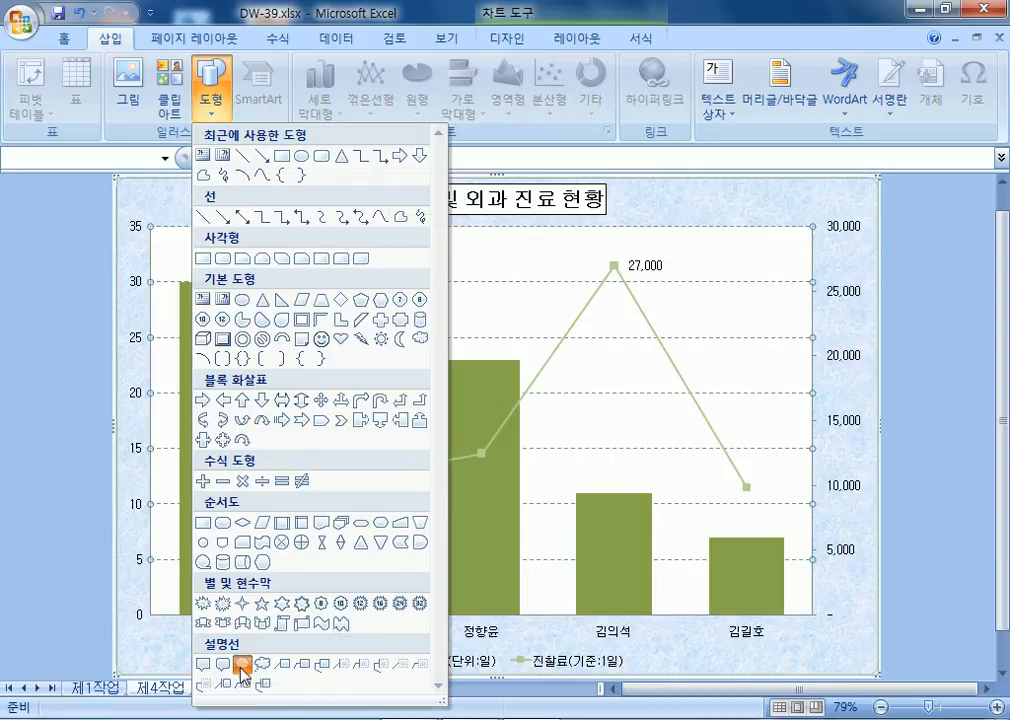
drag(319, 259, 531, 301)
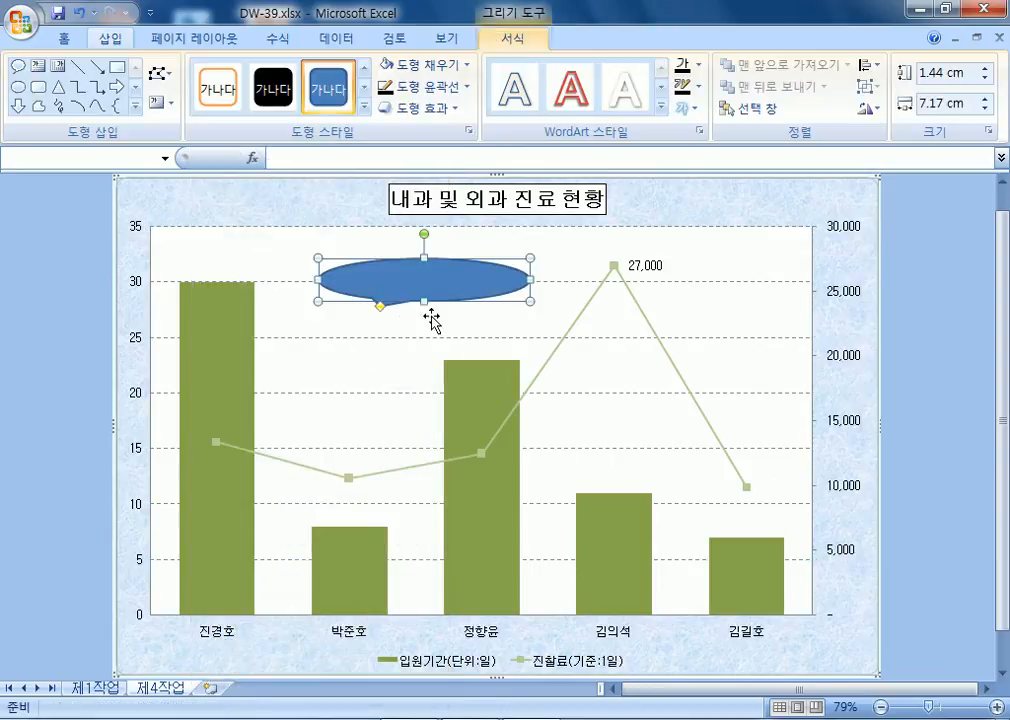
drag(298, 290, 268, 283)
drag(414, 302, 412, 315)
drag(530, 287, 491, 287)
drag(277, 292, 268, 287)
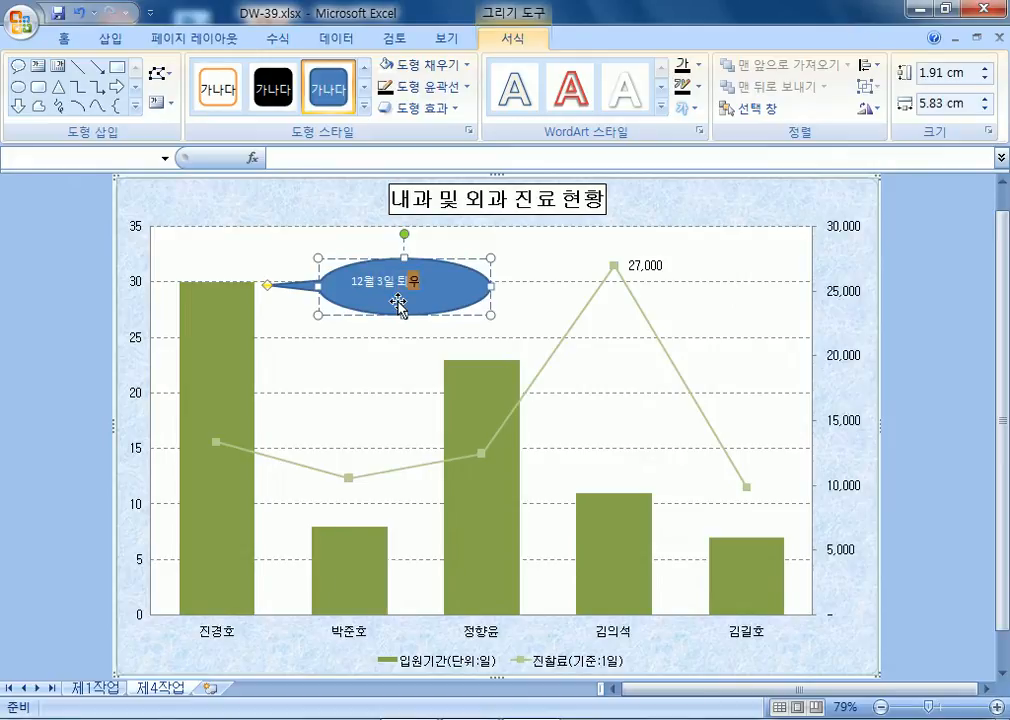
click(451, 286)
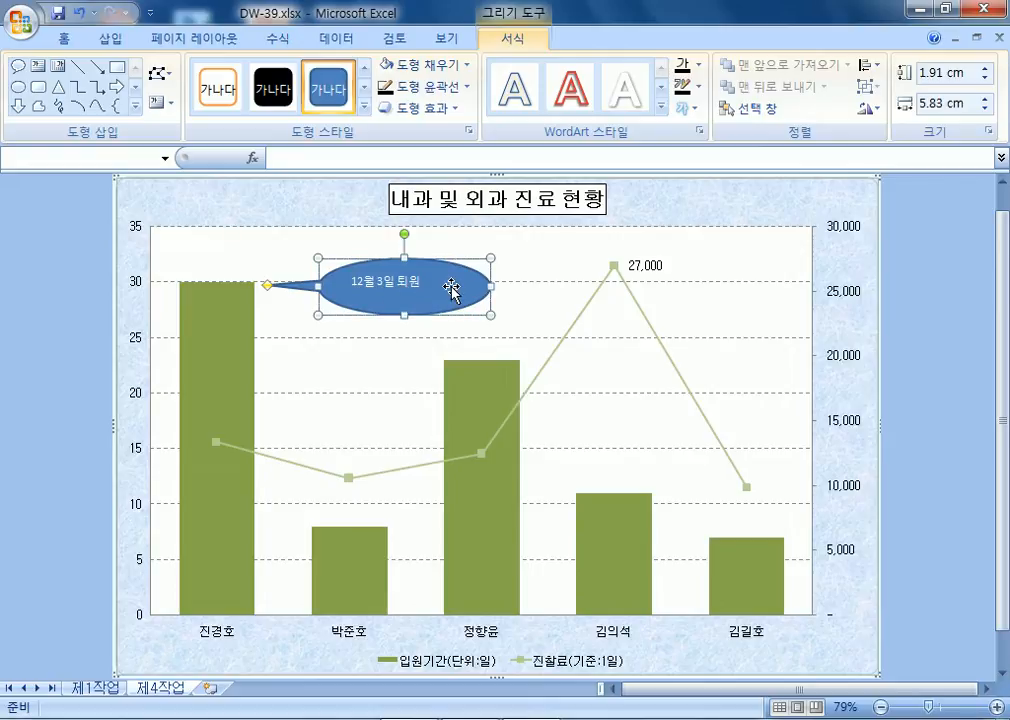
Remove the callout's blue fill, make its text black and centred, and widen it rightward.
click(400, 64)
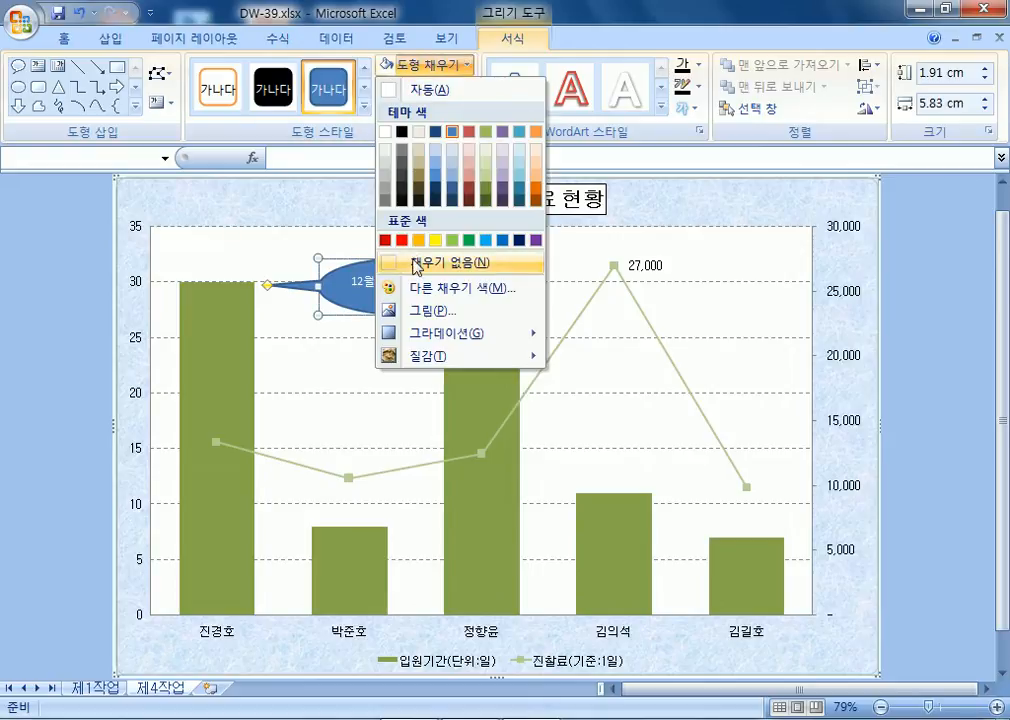
click(390, 88)
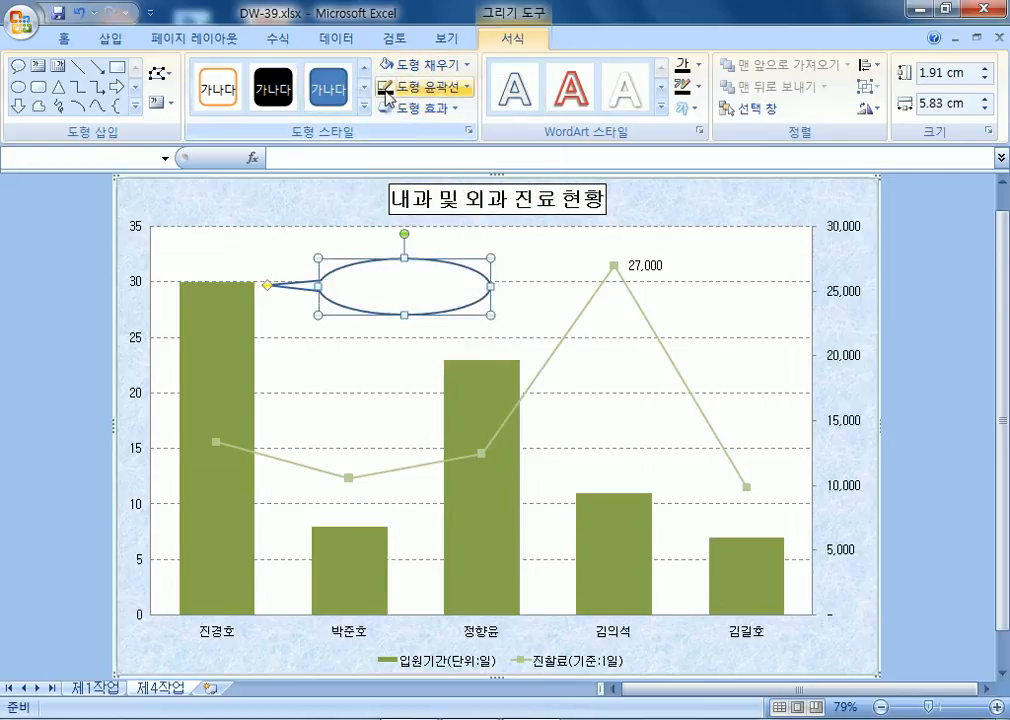
click(62, 38)
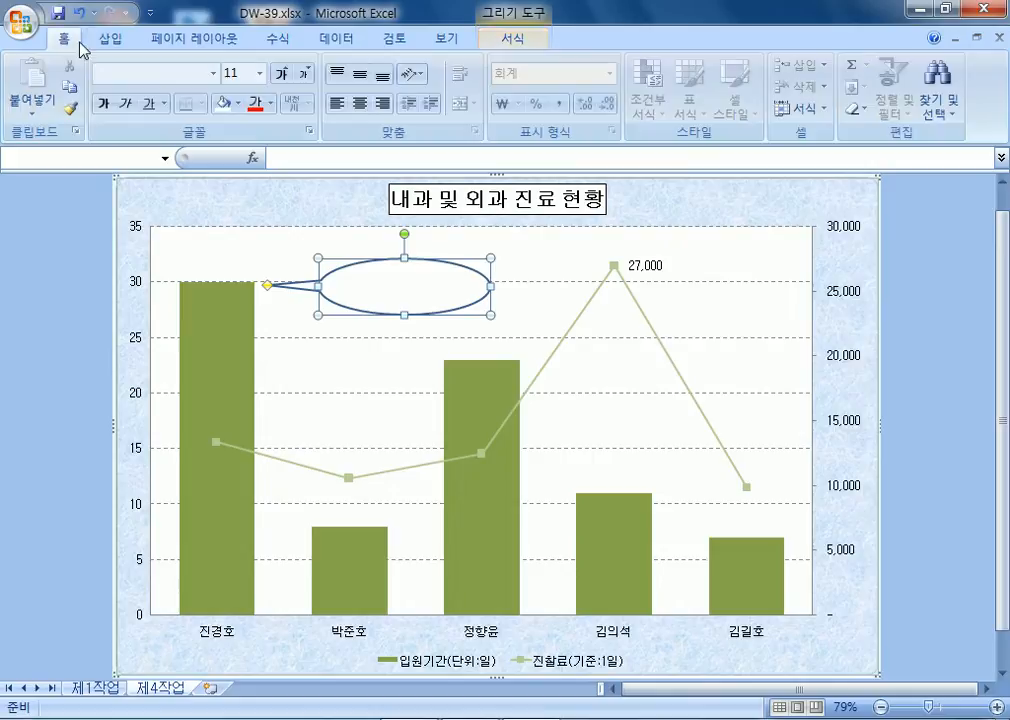
click(270, 103)
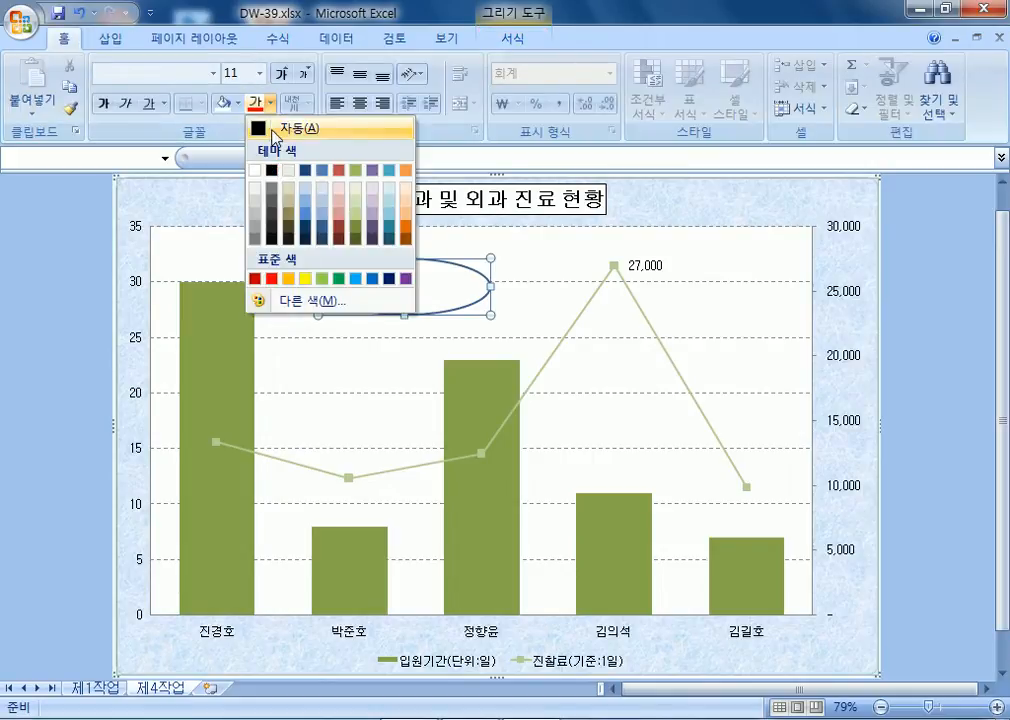
click(273, 130)
click(359, 74)
click(360, 103)
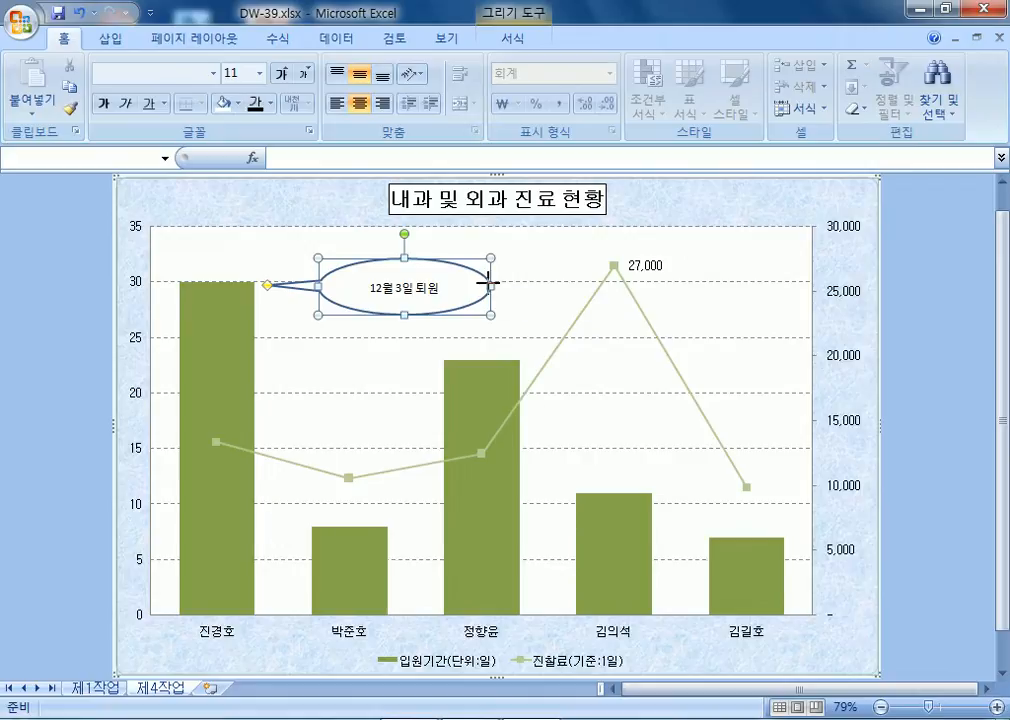
drag(489, 286, 548, 286)
Resize the 12월 3일 퇴원 callout until its text fits on one line.
click(478, 437)
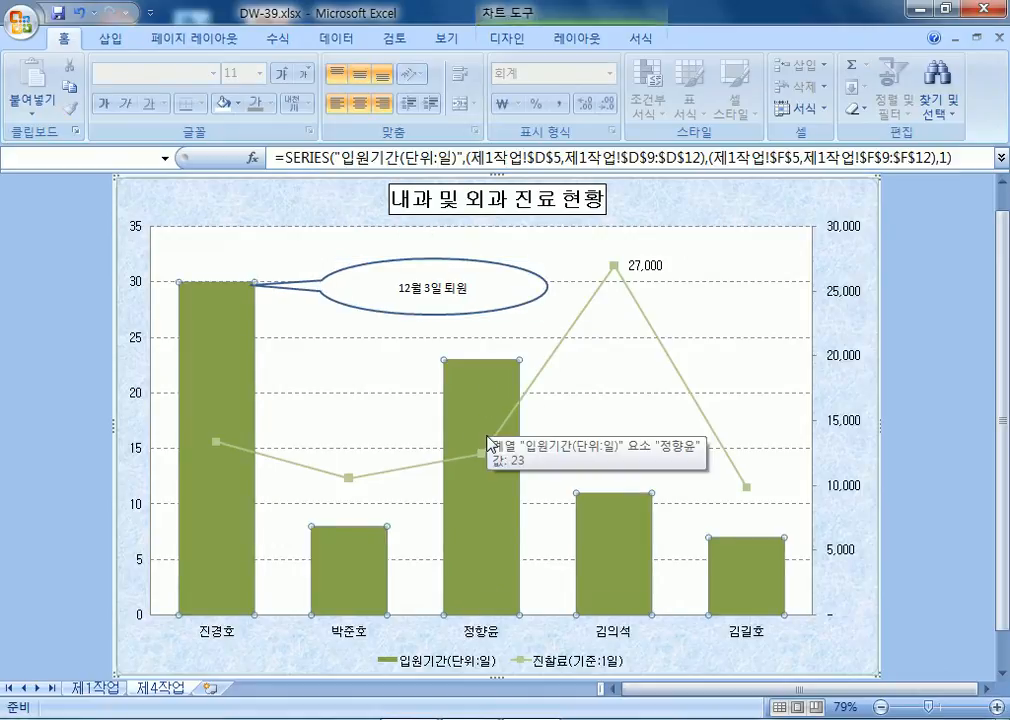
click(536, 300)
drag(548, 286, 427, 288)
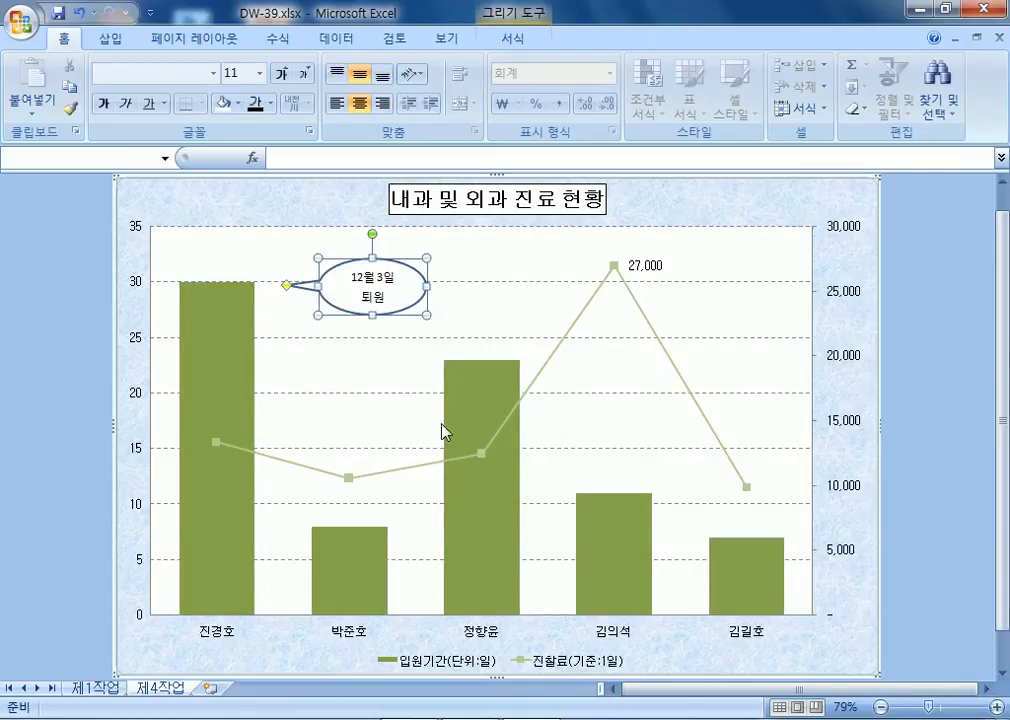
click(437, 338)
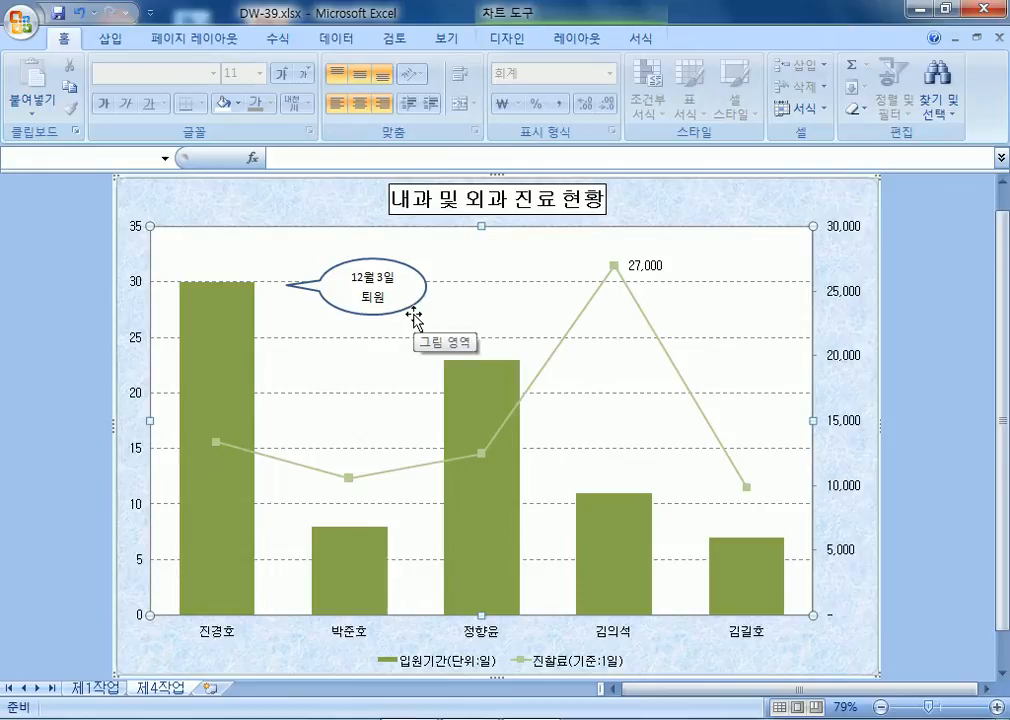
click(422, 293)
mouse_move(427, 286)
mouse_down()
mouse_move(455, 285)
mouse_move(446, 363)
mouse_move(424, 295)
mouse_up()
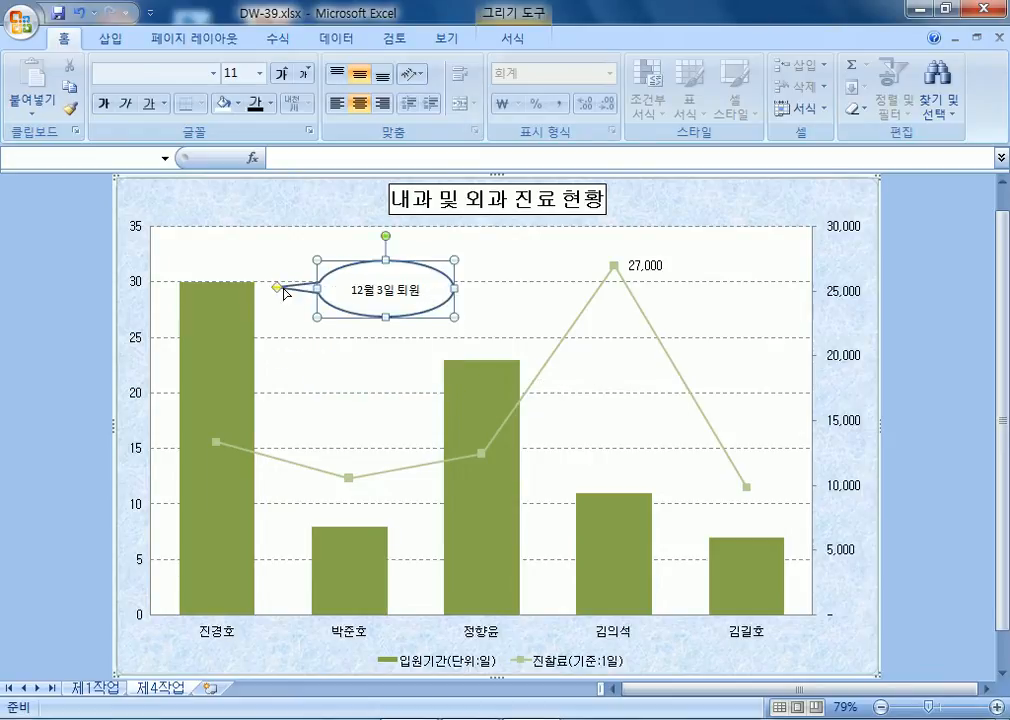
drag(279, 288, 272, 287)
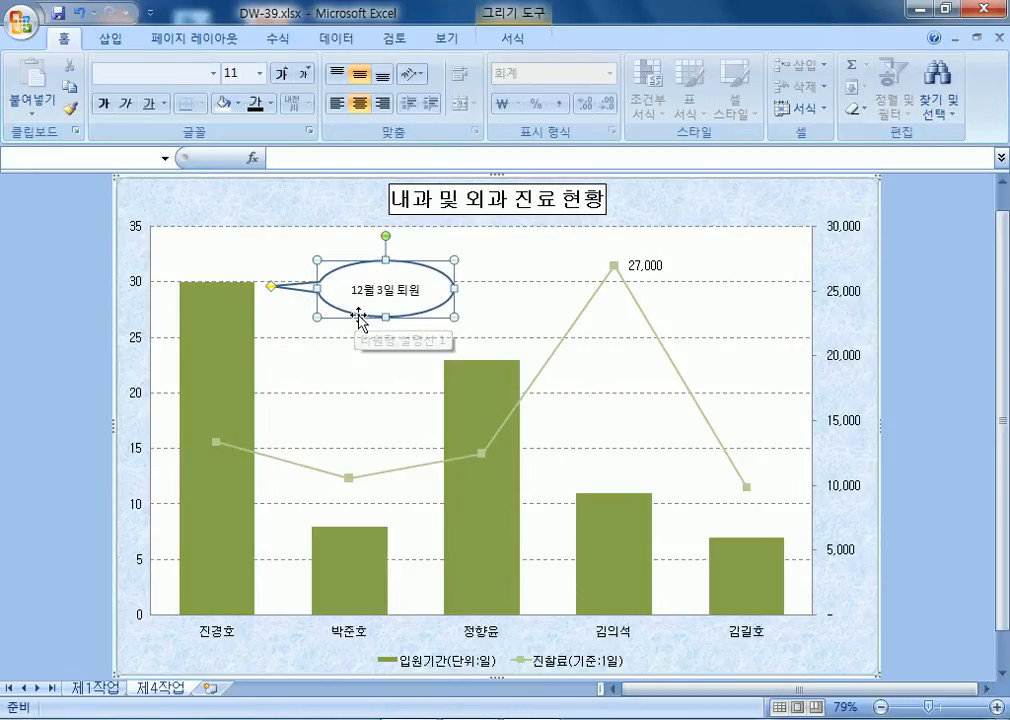
drag(317, 317, 268, 293)
click(336, 347)
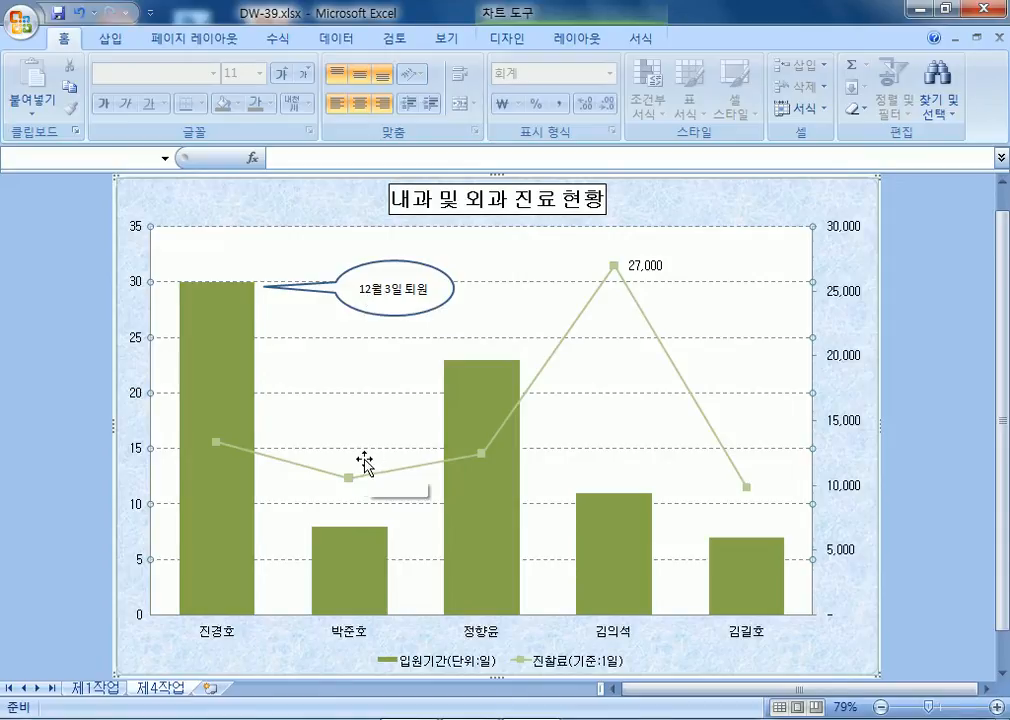
click(86, 234)
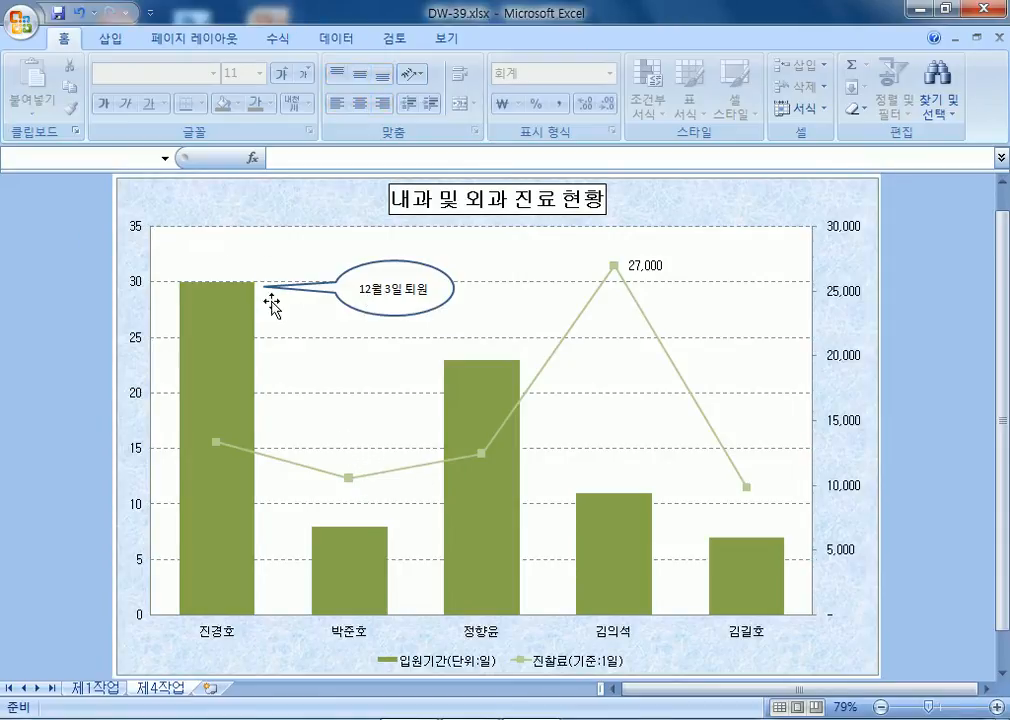
click(430, 290)
drag(453, 290, 529, 289)
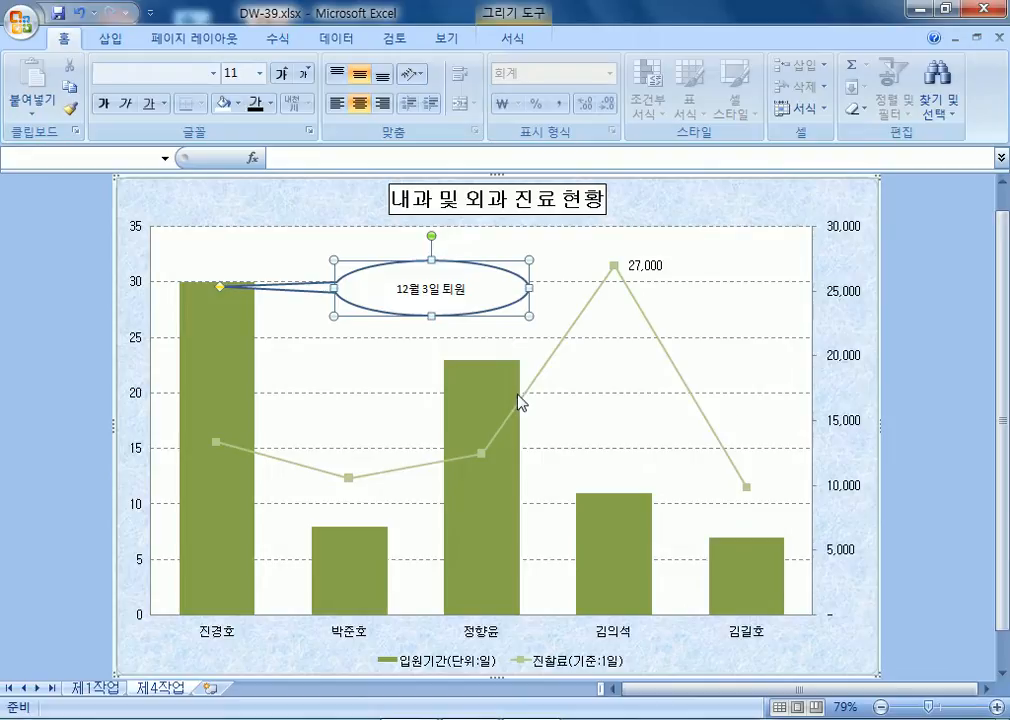
key(ctrl+z)
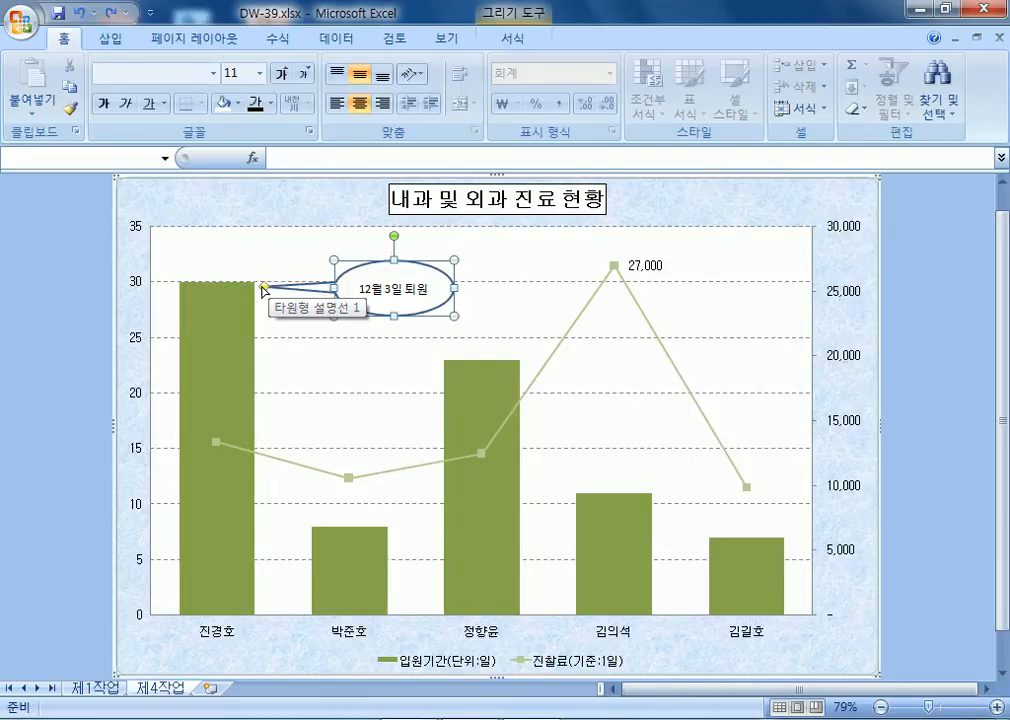
drag(263, 288, 262, 267)
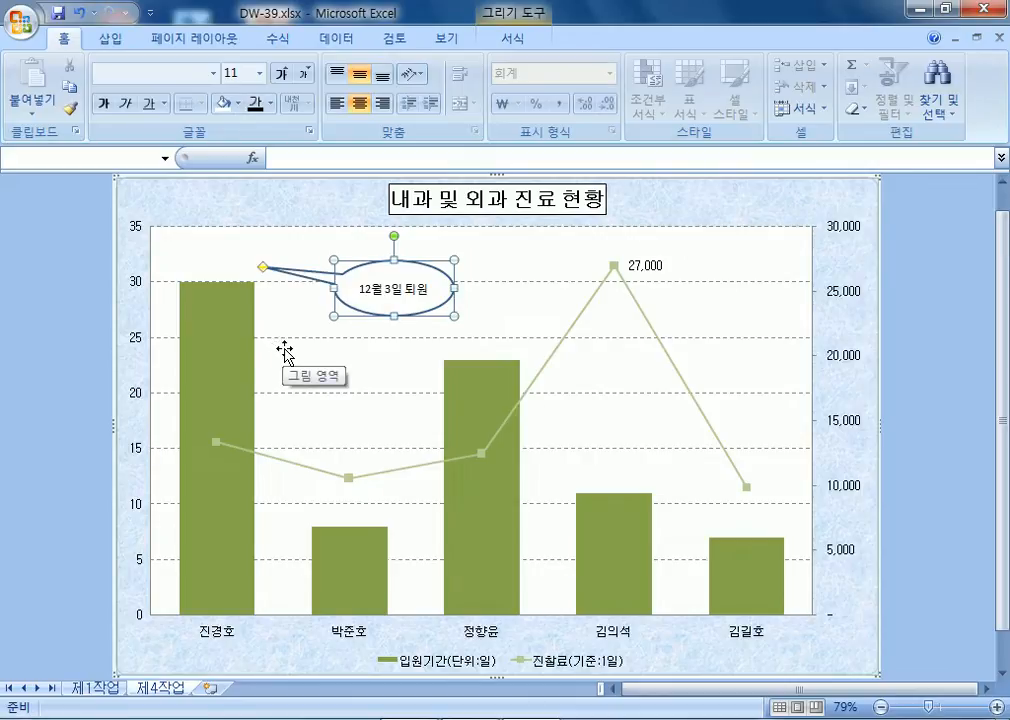
mouse_move(262, 267)
mouse_down()
mouse_move(265, 297)
mouse_move(259, 290)
mouse_up()
click(265, 317)
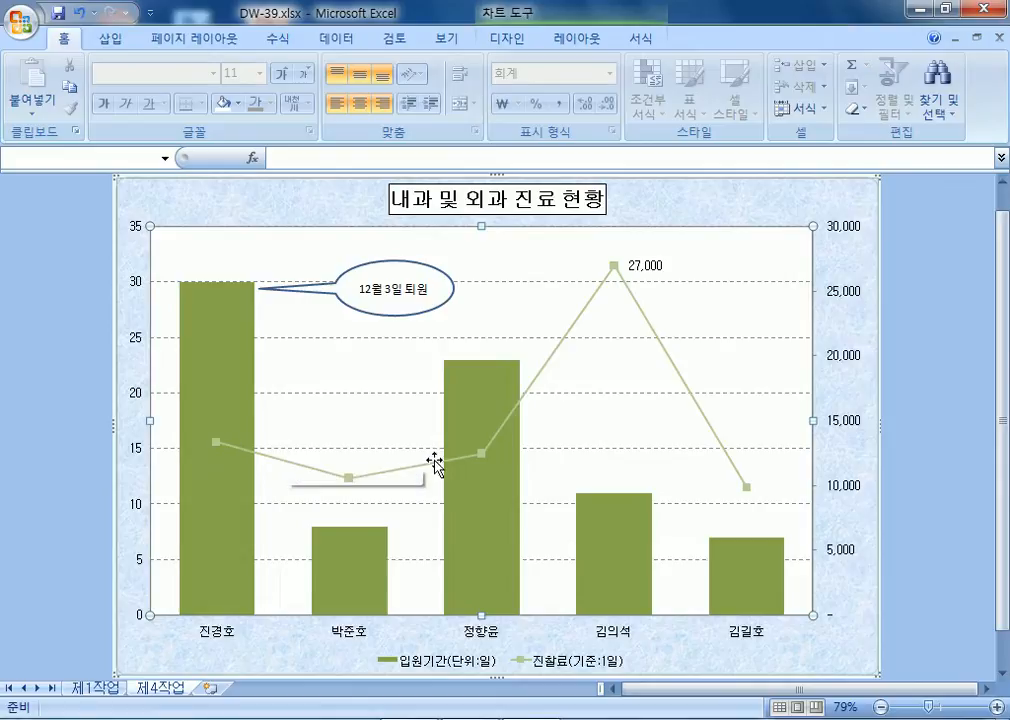
click(22, 280)
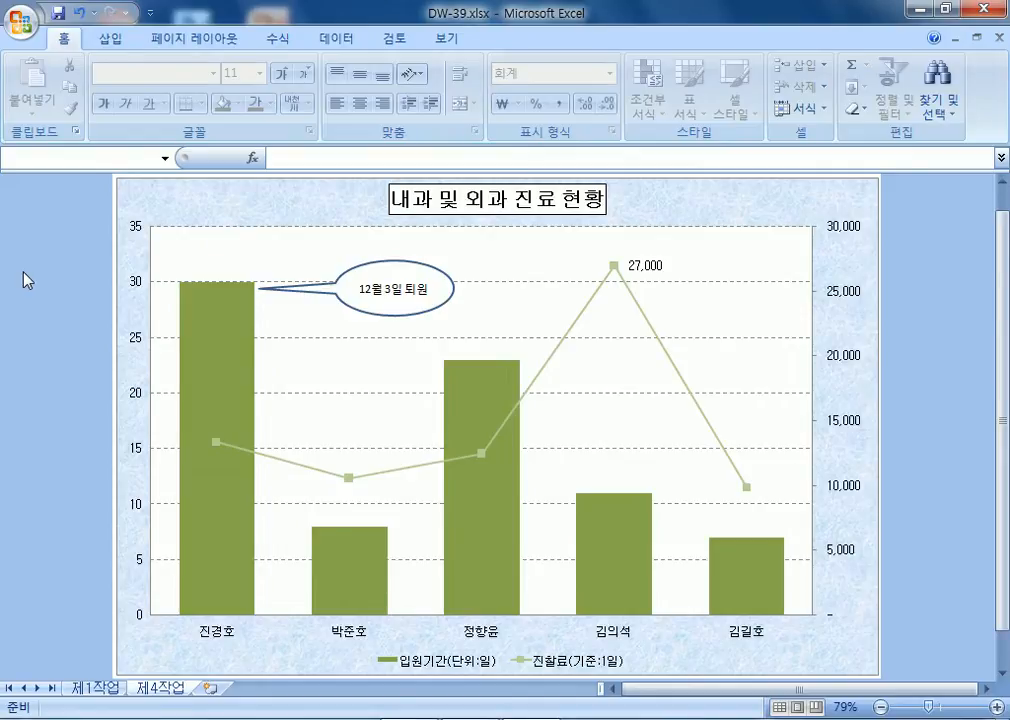
Open DW-40.xlsx through the Office button's 열기 command.
click(20, 22)
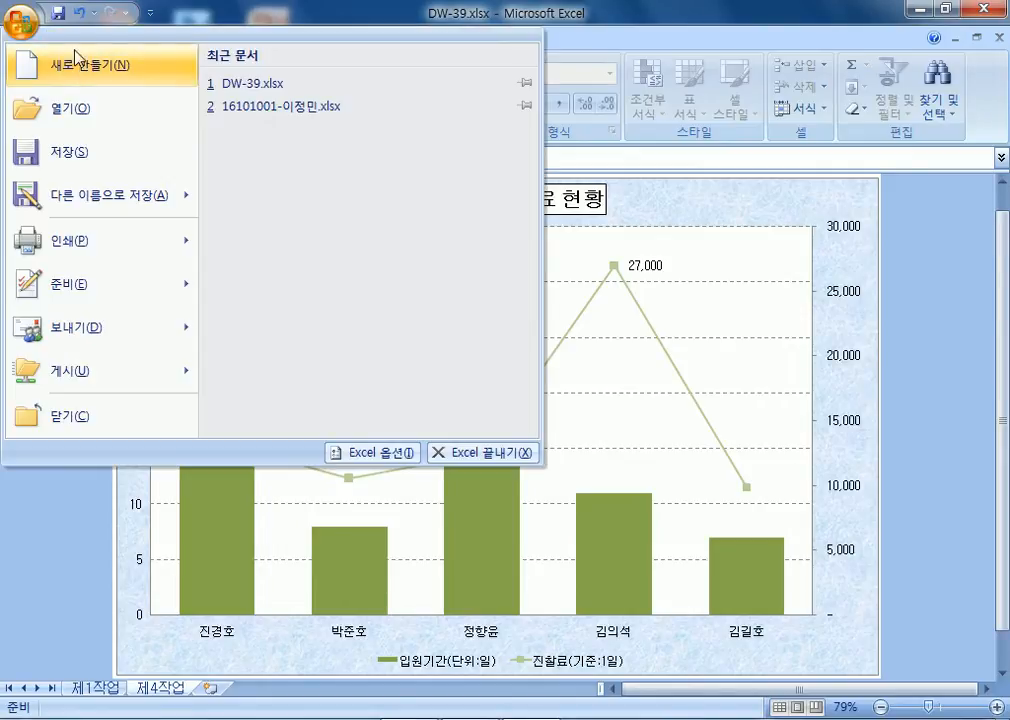
click(72, 107)
double_click(266, 198)
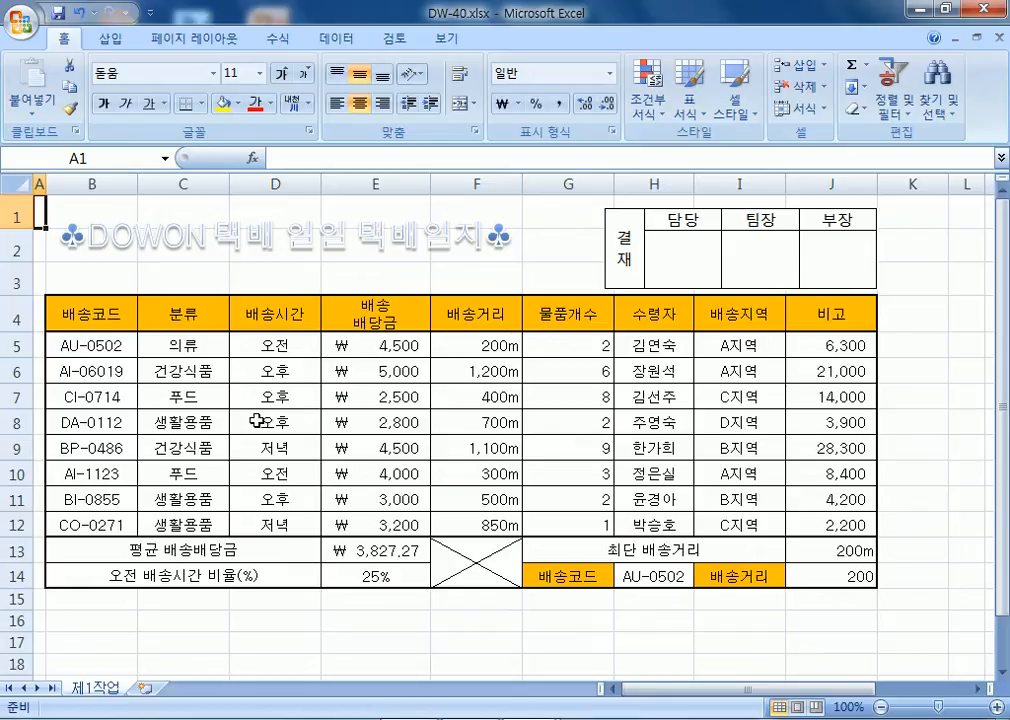
click(86, 315)
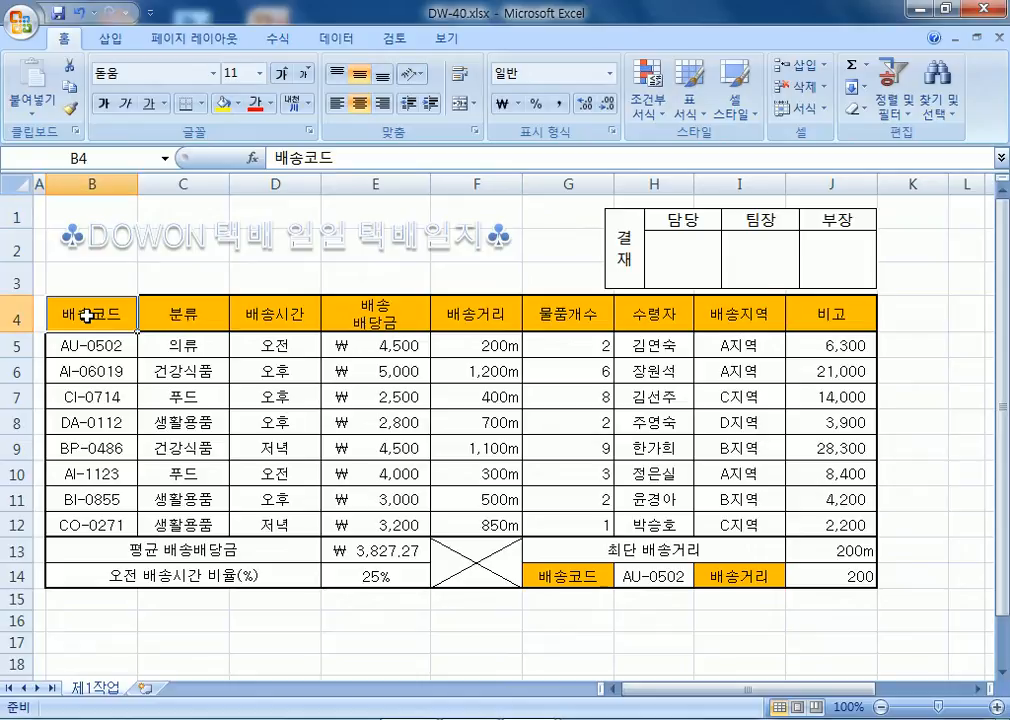
ctrl+click(100, 375)
drag(100, 375, 78, 430)
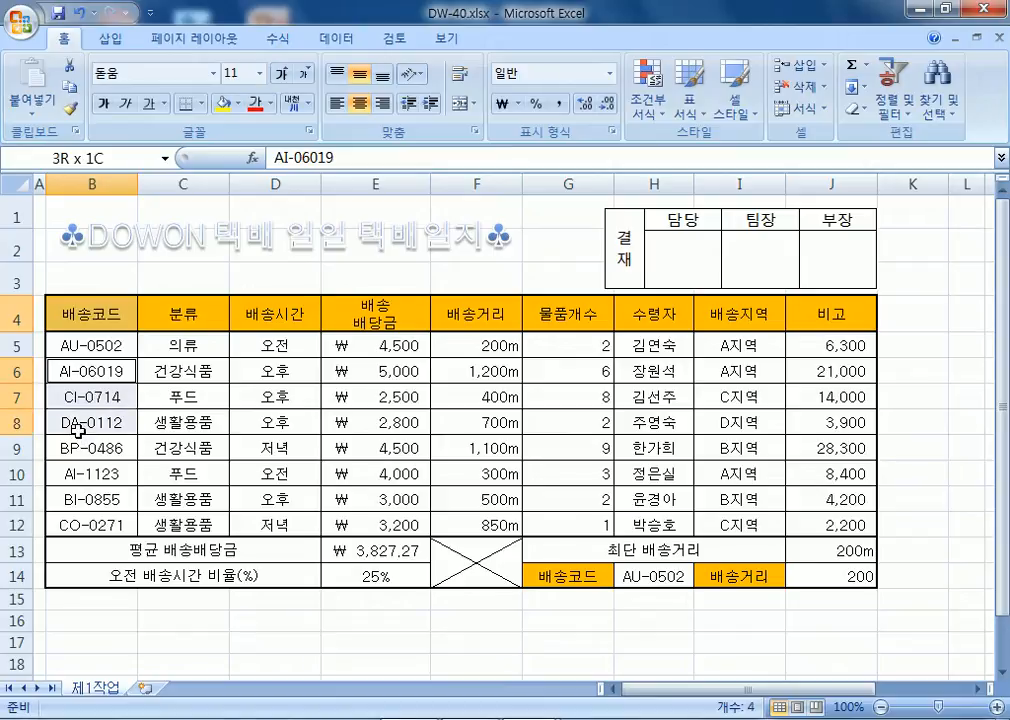
drag(78, 430, 75, 452)
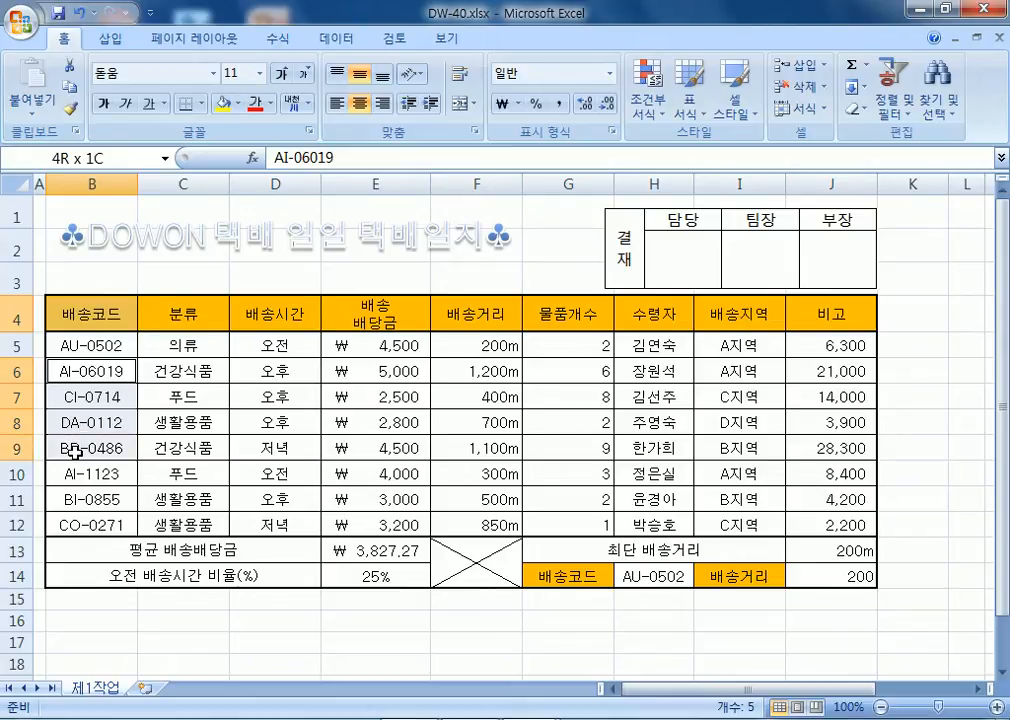
ctrl+click(85, 500)
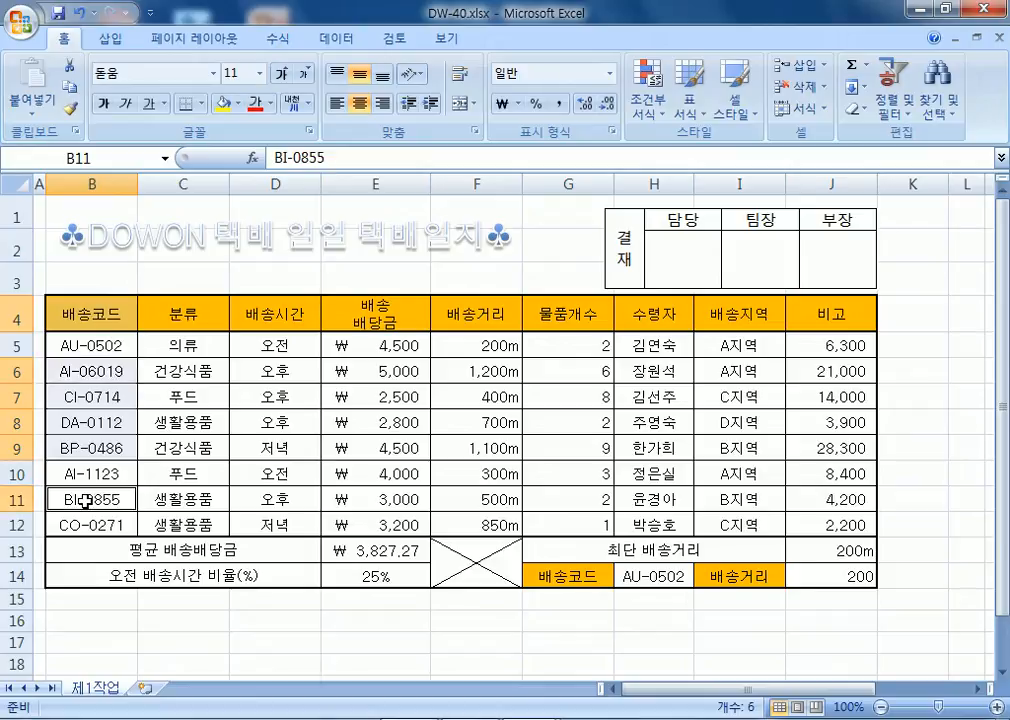
drag(85, 500, 83, 524)
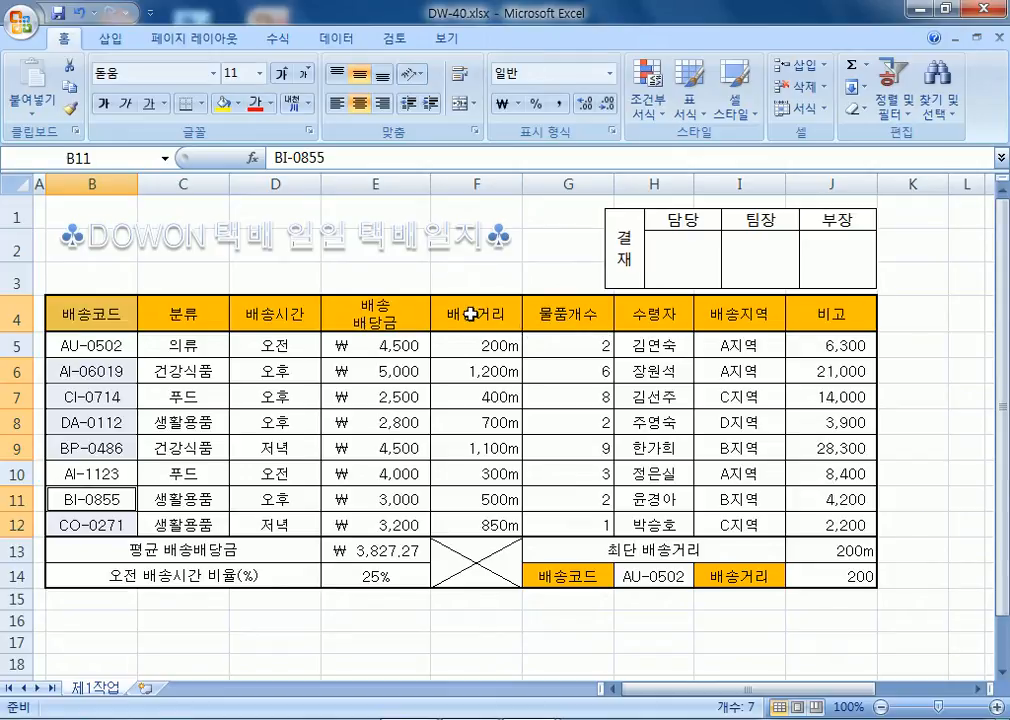
drag(473, 318, 574, 320)
drag(512, 371, 590, 450)
ctrl+drag(472, 499, 578, 525)
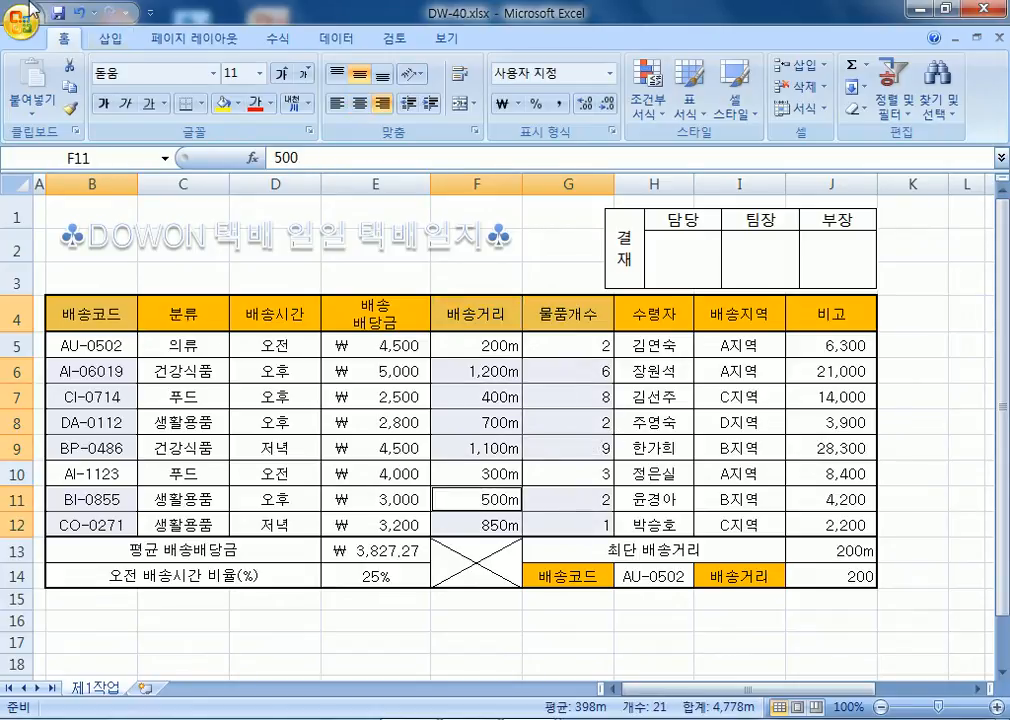
click(112, 38)
click(322, 100)
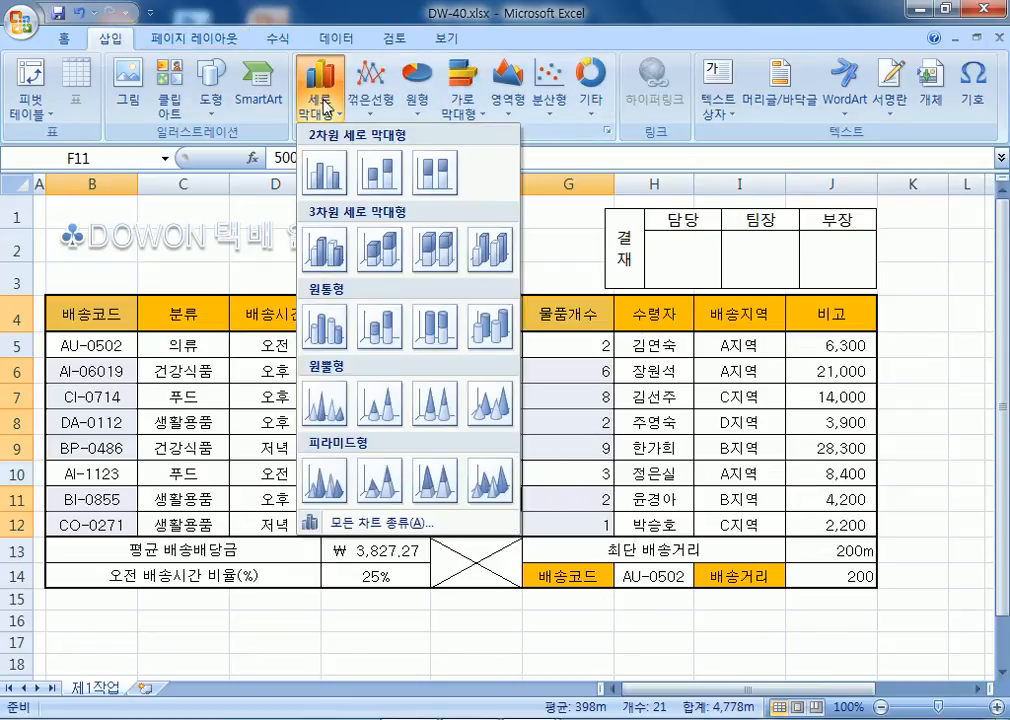
click(324, 172)
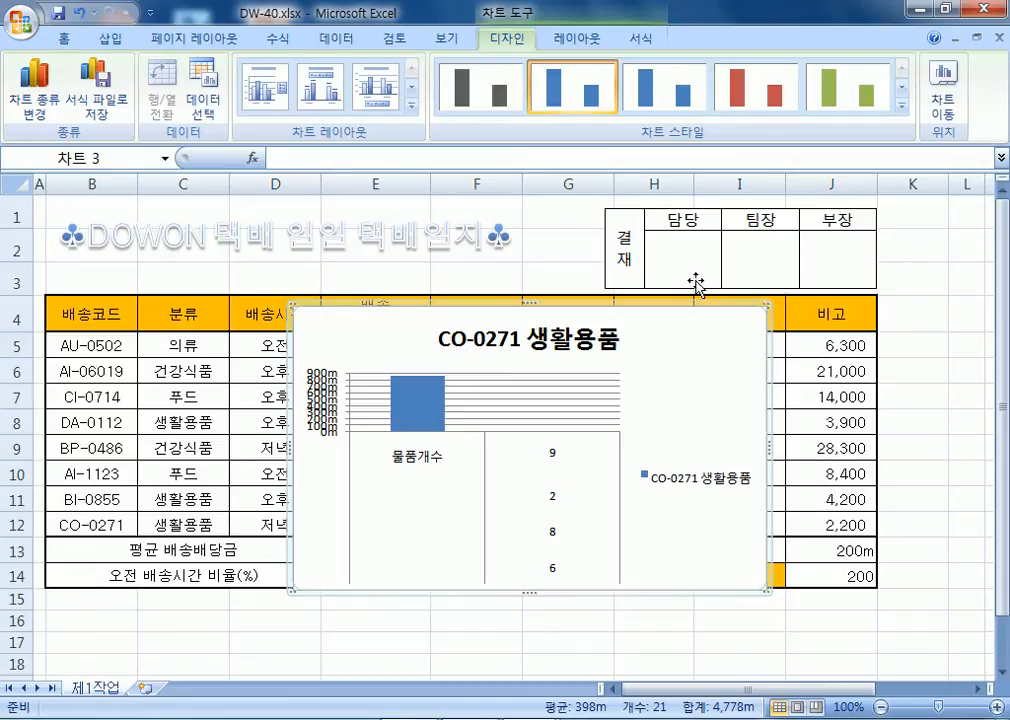
key(Delete)
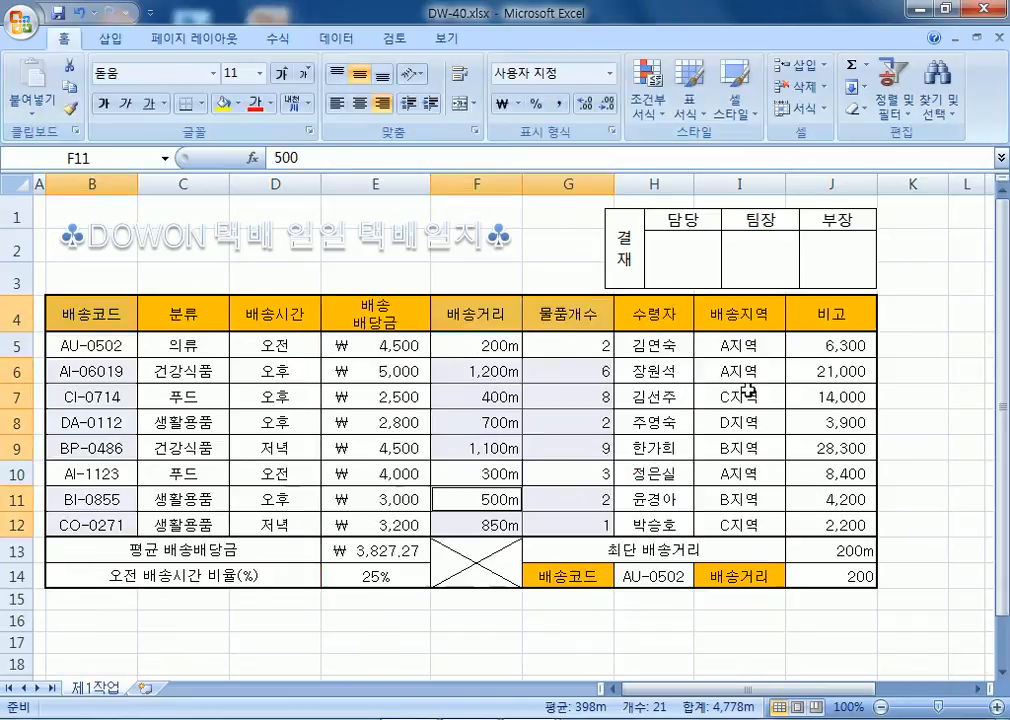
Select B4, F4:G4, B6:B9, F6:G9, B11:B12 and F11:G12 as the chart data.
click(75, 310)
drag(482, 314, 557, 313)
drag(100, 372, 100, 440)
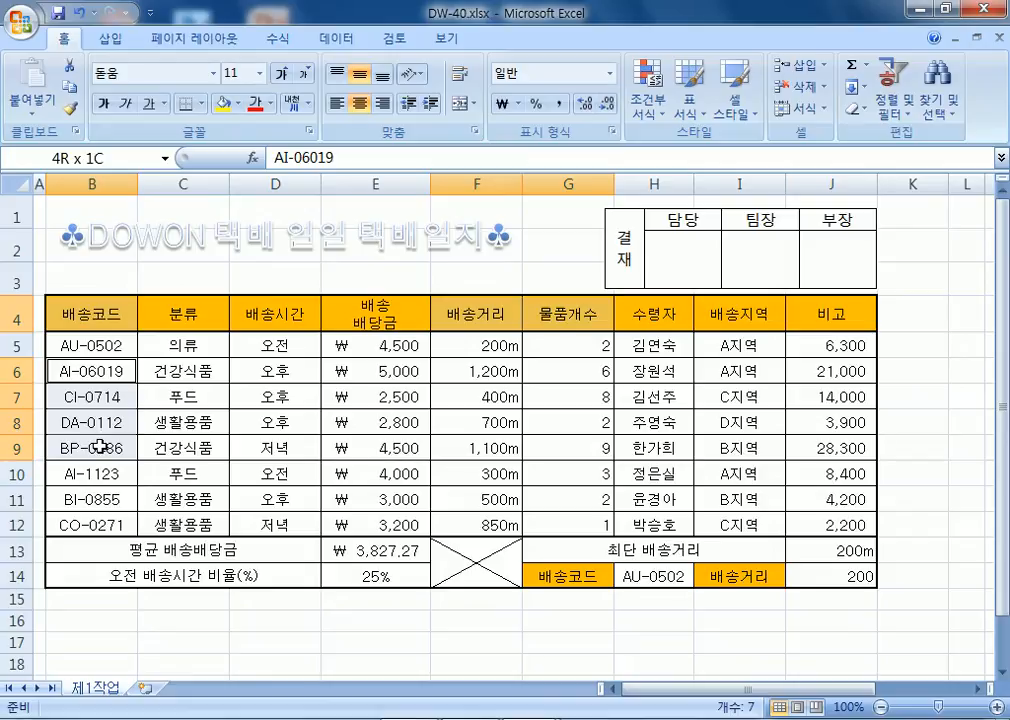
drag(478, 370, 566, 445)
drag(110, 499, 108, 519)
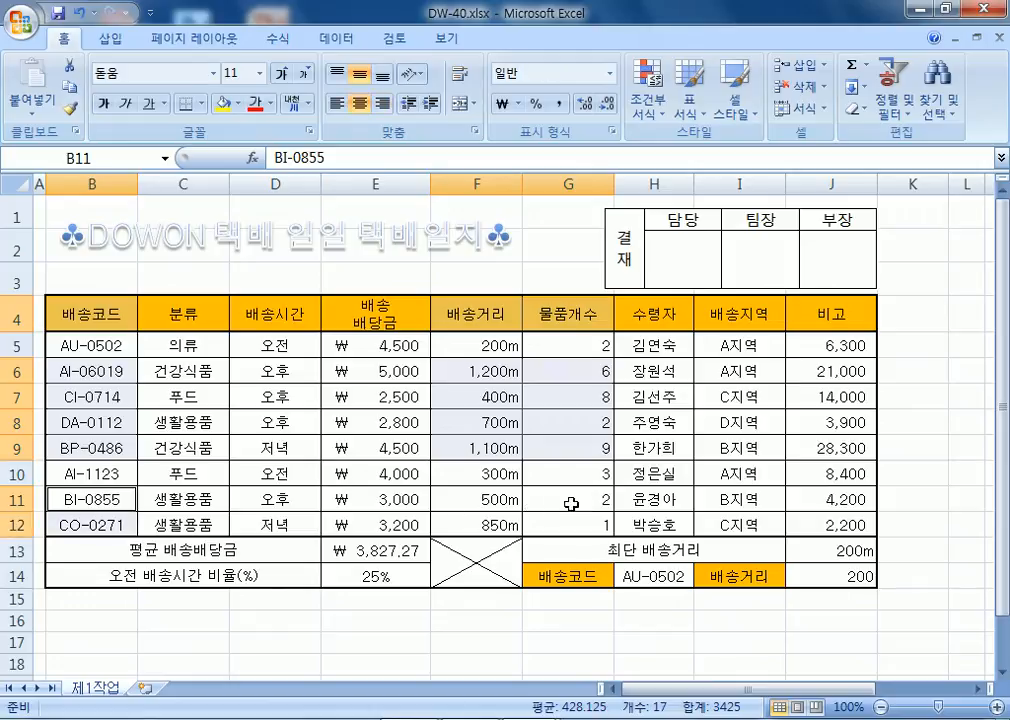
drag(485, 494, 552, 523)
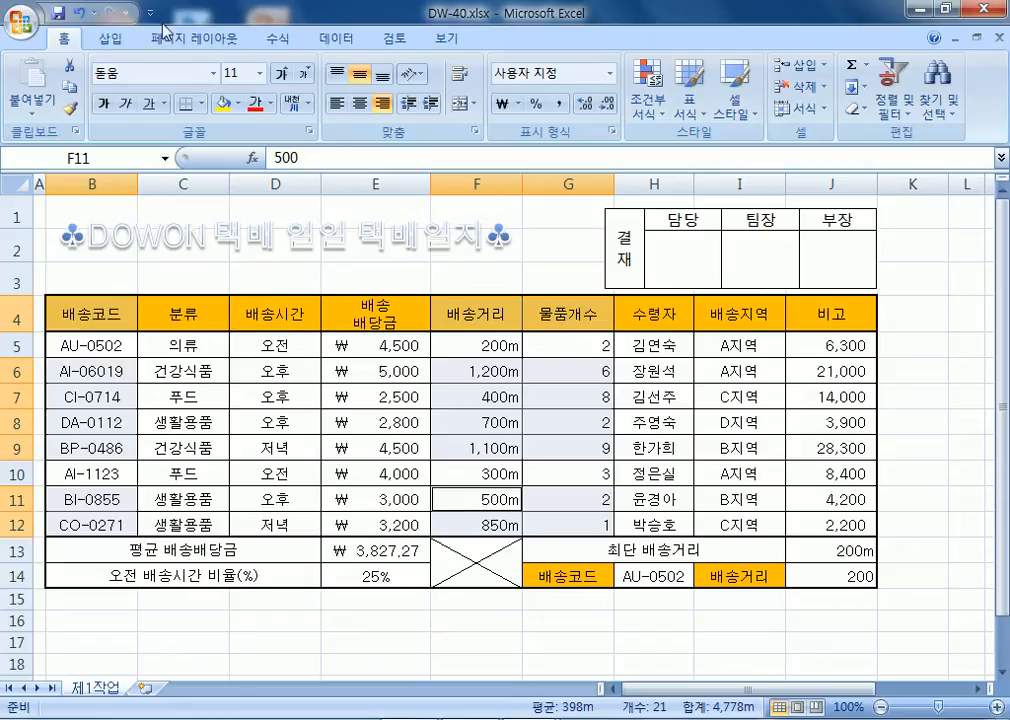
Insert a 2-D clustered column chart from the selected data.
click(108, 38)
click(320, 95)
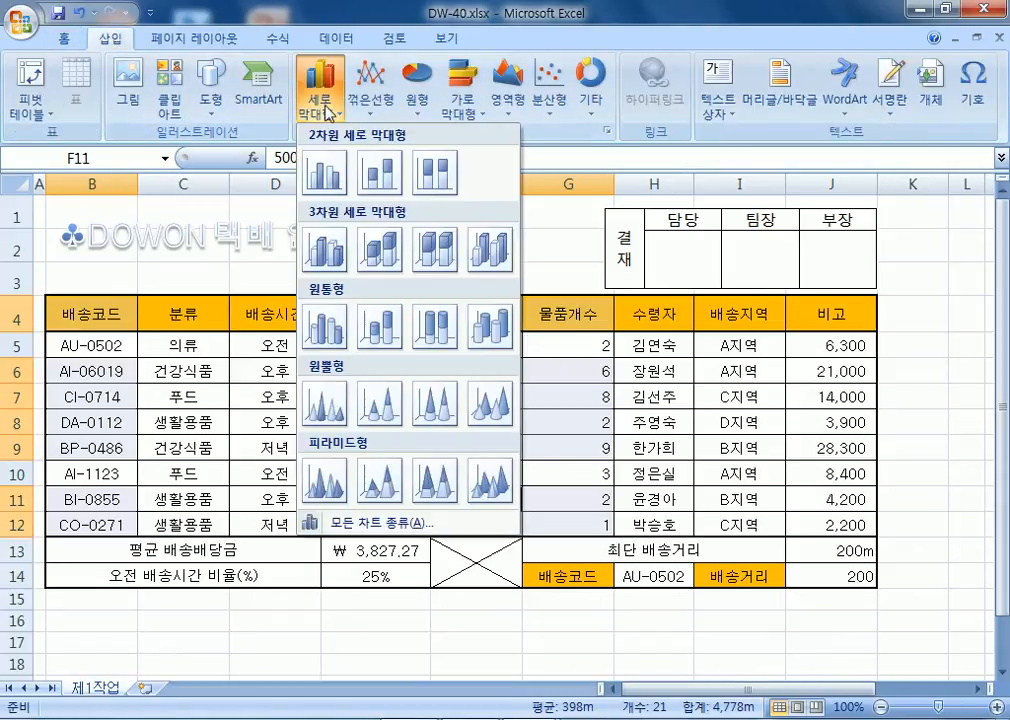
click(331, 172)
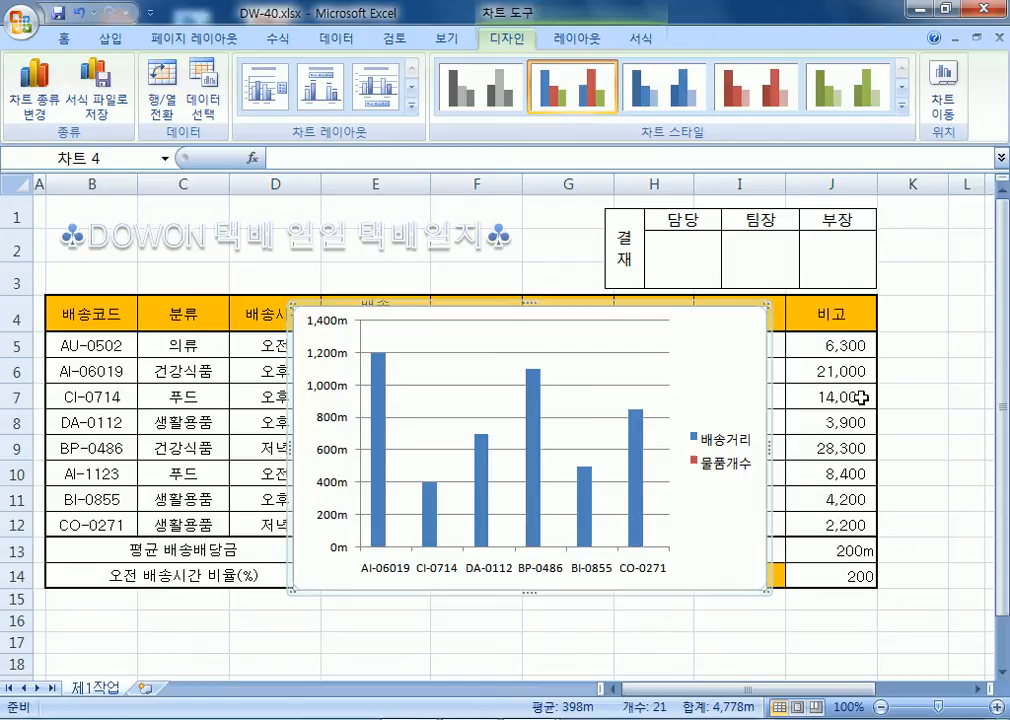
Move the chart to a new sheet named 제4작업 and place it after 제1작업.
right_click(721, 332)
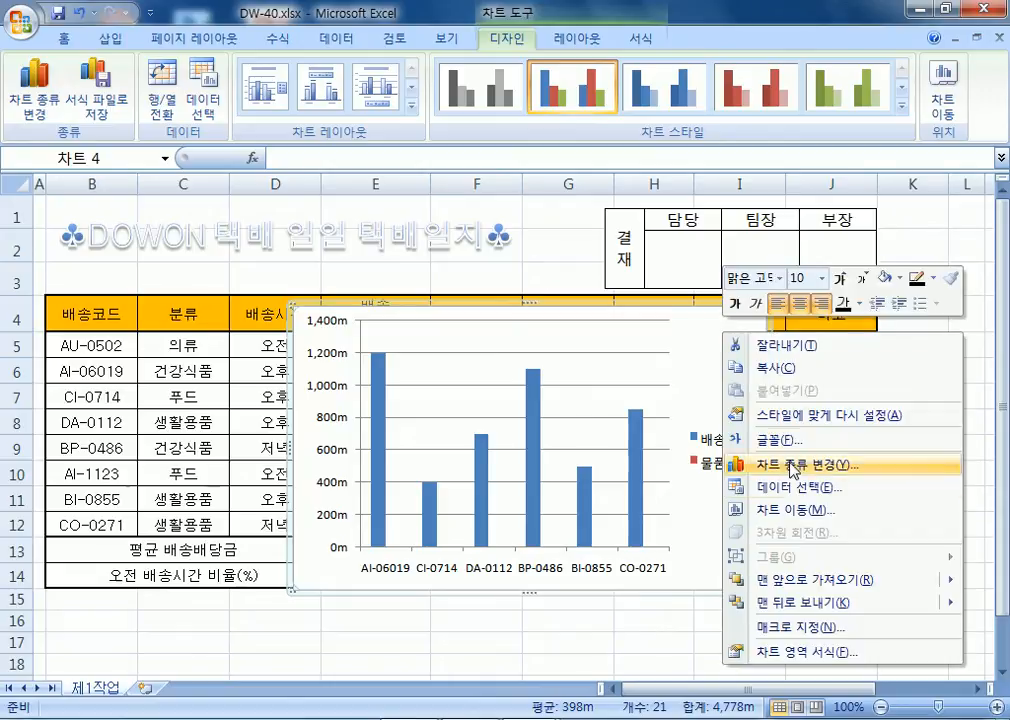
click(795, 512)
double_click(782, 248)
text(제4작업)
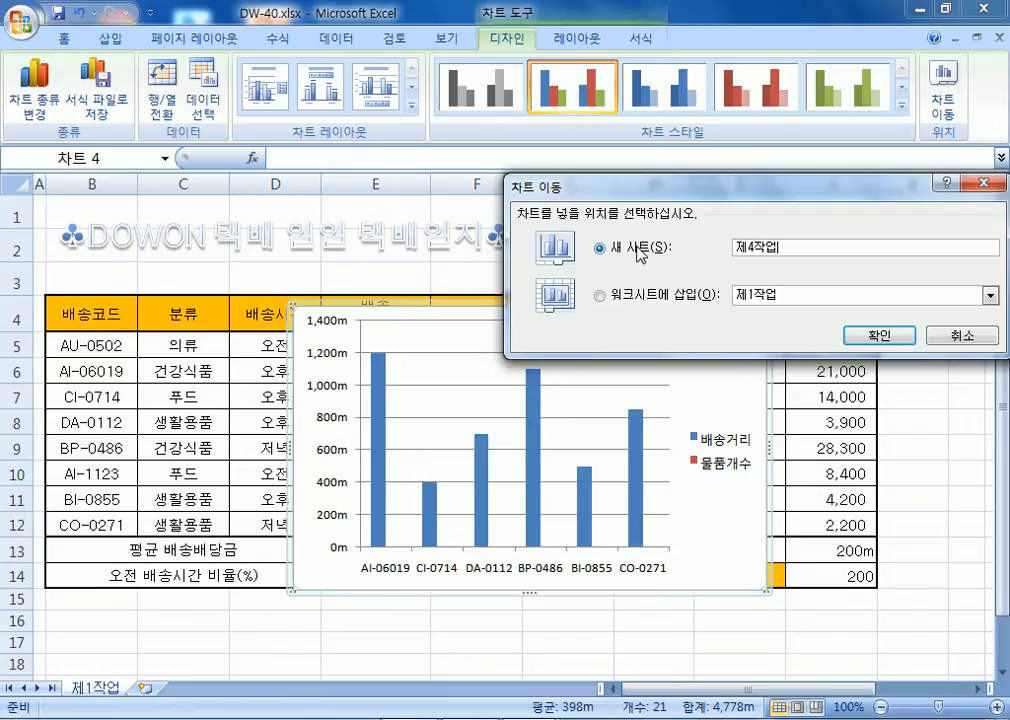
key(Return)
drag(97, 697, 220, 688)
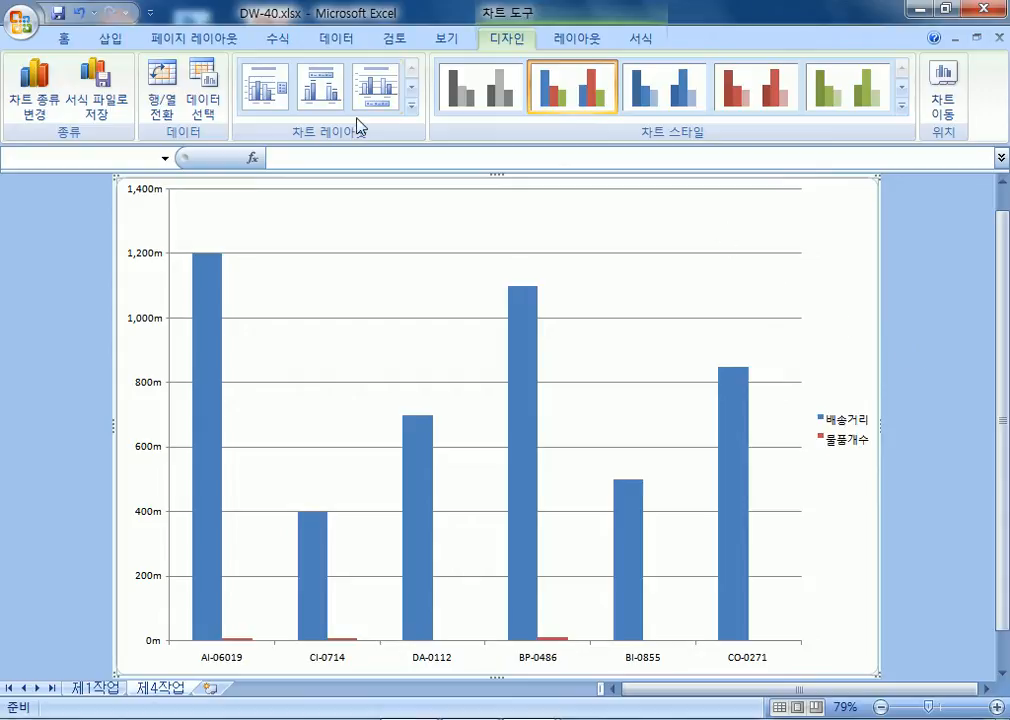
Apply a chart layout with title and bottom legend, plus the orange chart style.
click(380, 92)
click(903, 108)
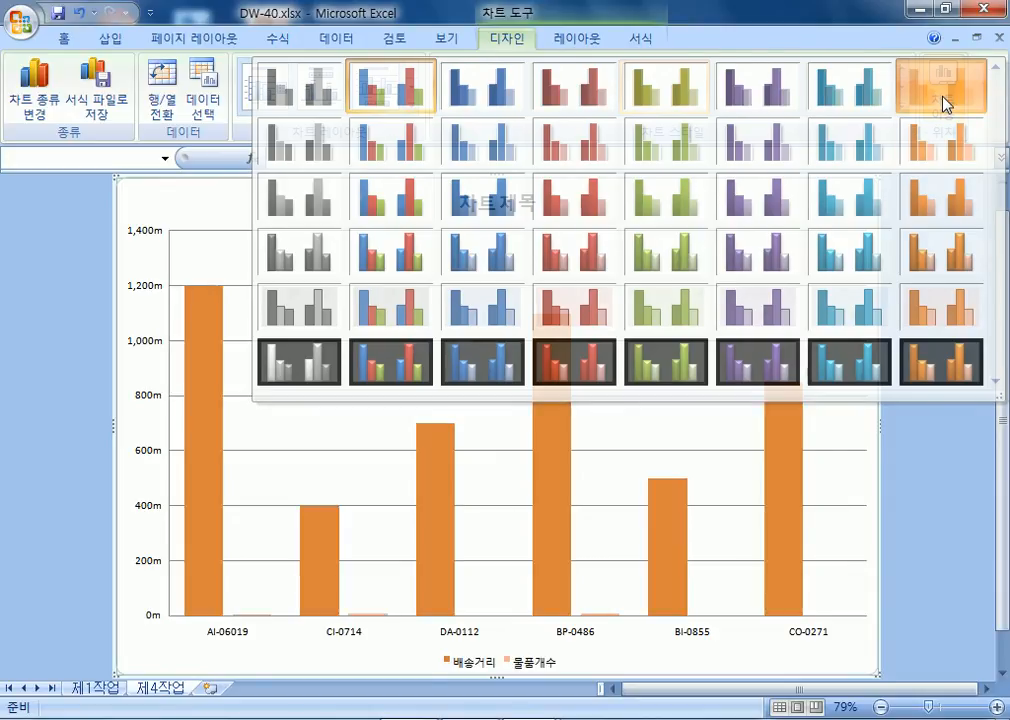
click(943, 104)
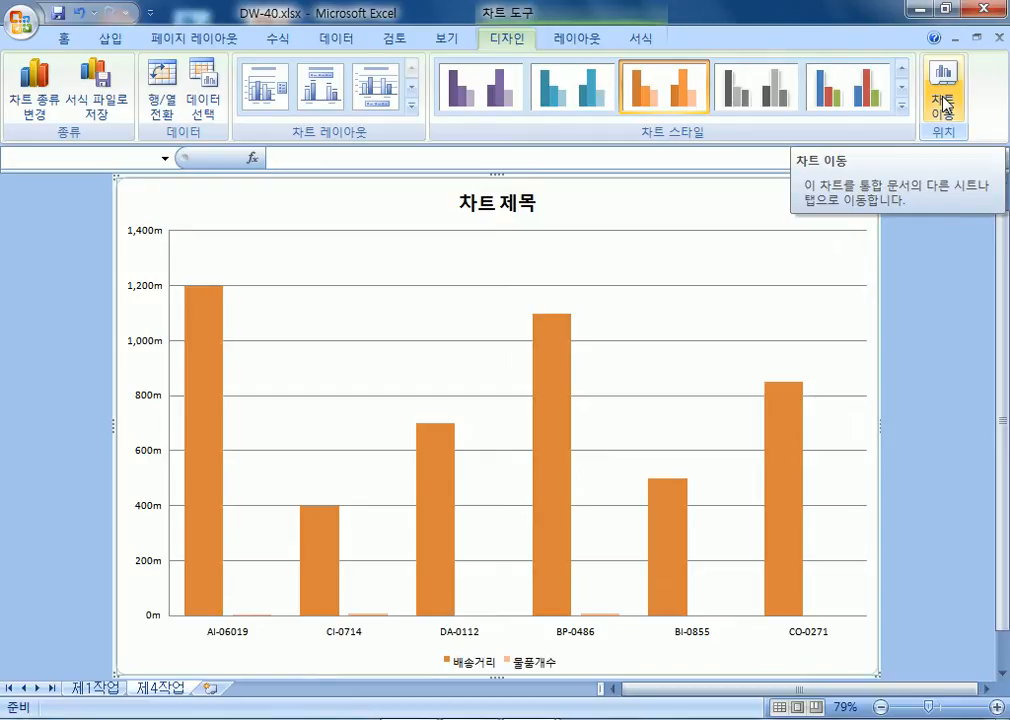
Set all chart text to the 돋움 font at size 11.
click(65, 38)
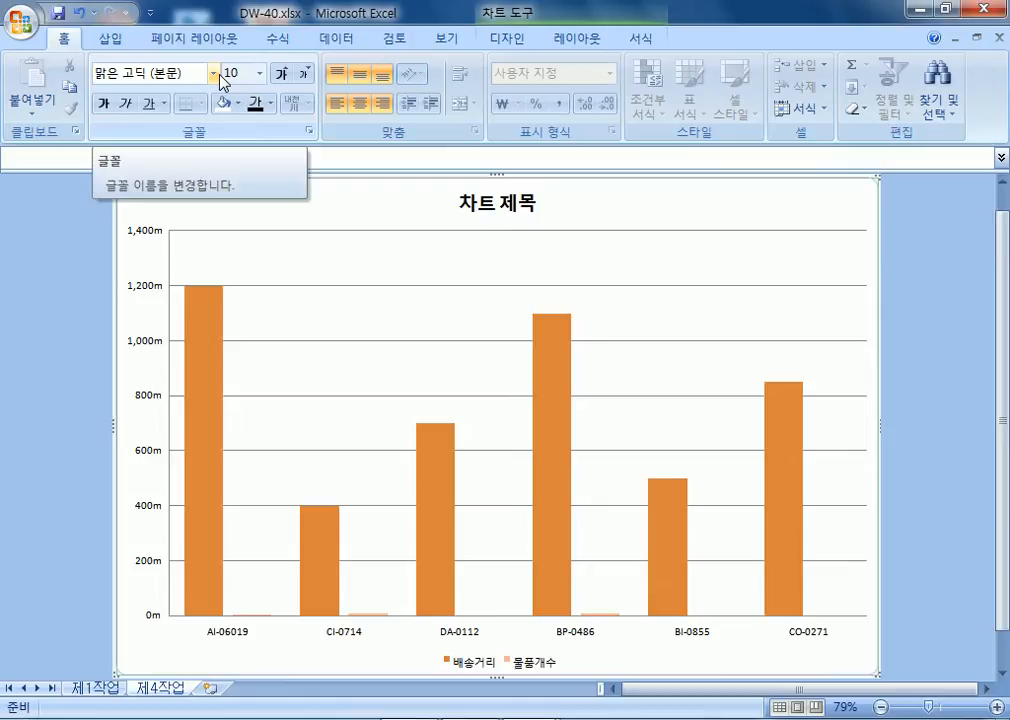
click(214, 74)
scroll(200, 230, down, 13)
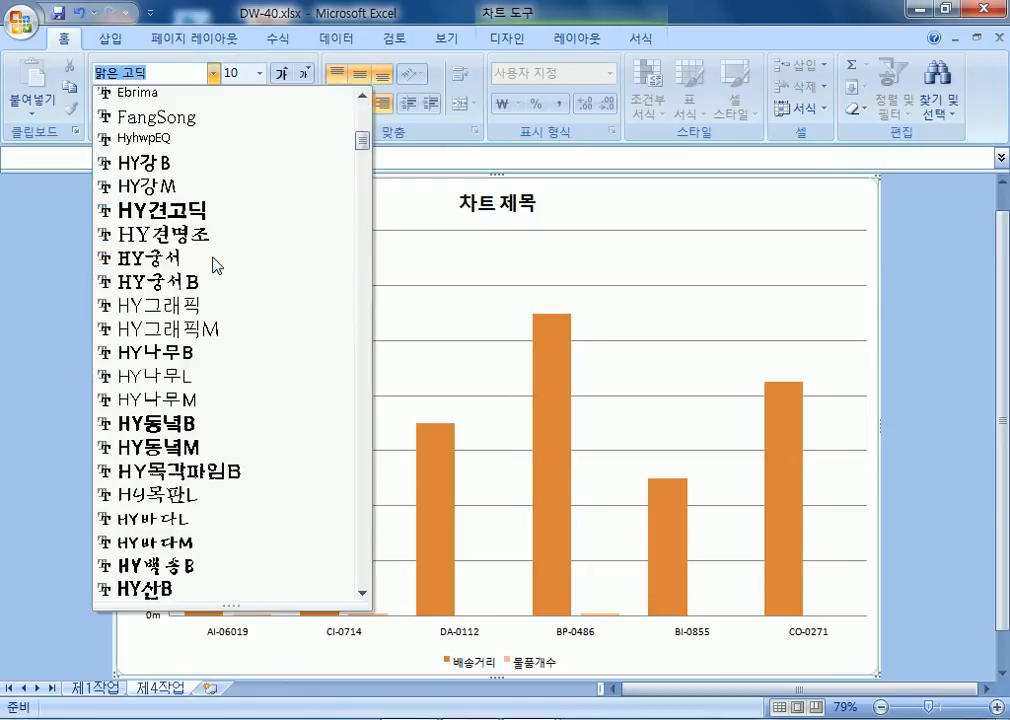
scroll(212, 300, down, 20)
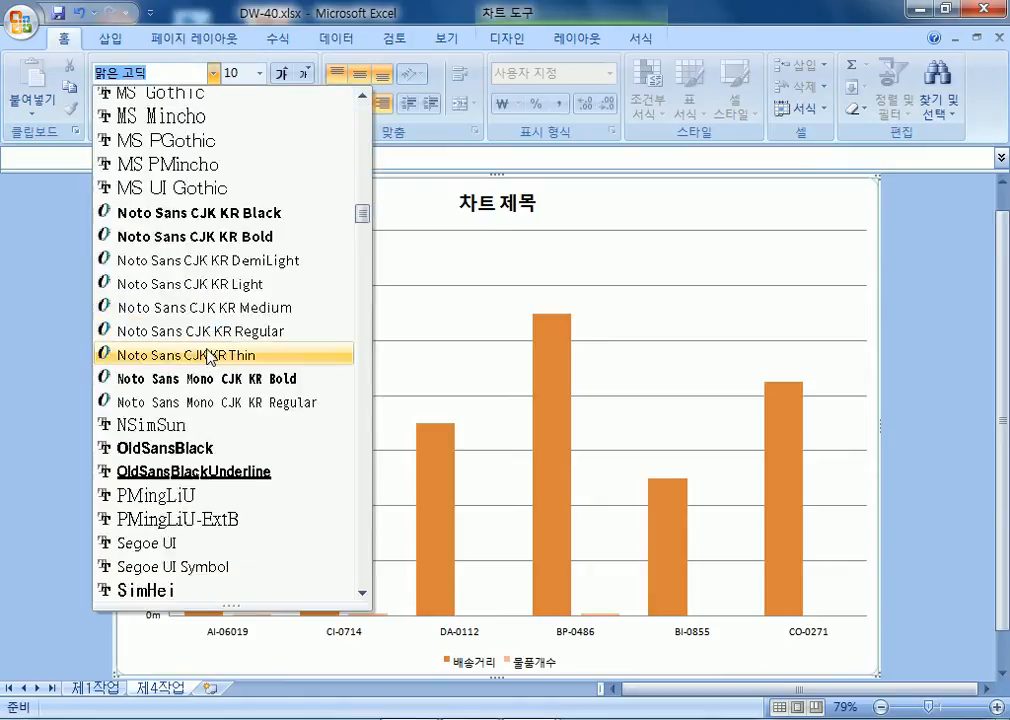
scroll(185, 428, down, 4)
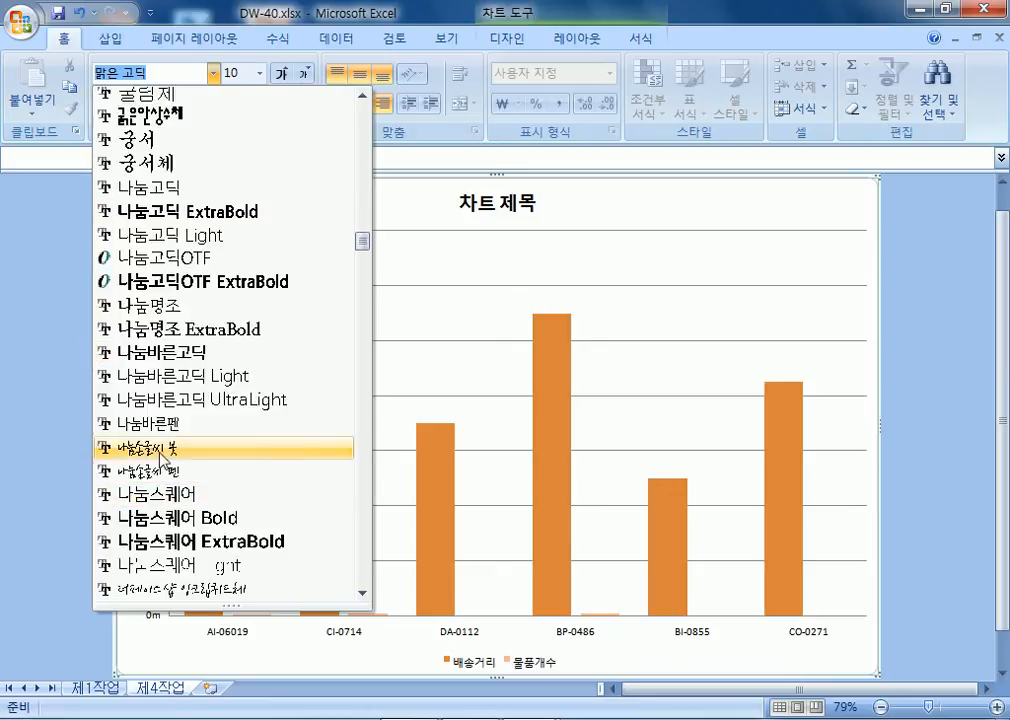
scroll(150, 490, down, 4)
click(110, 332)
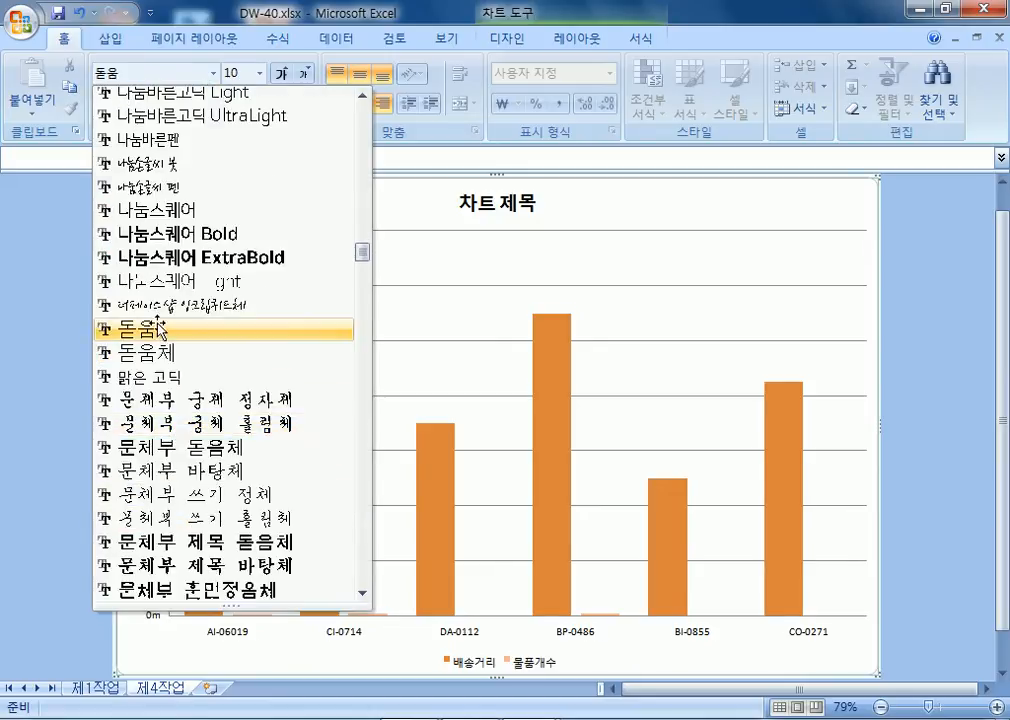
click(287, 75)
click(287, 75)
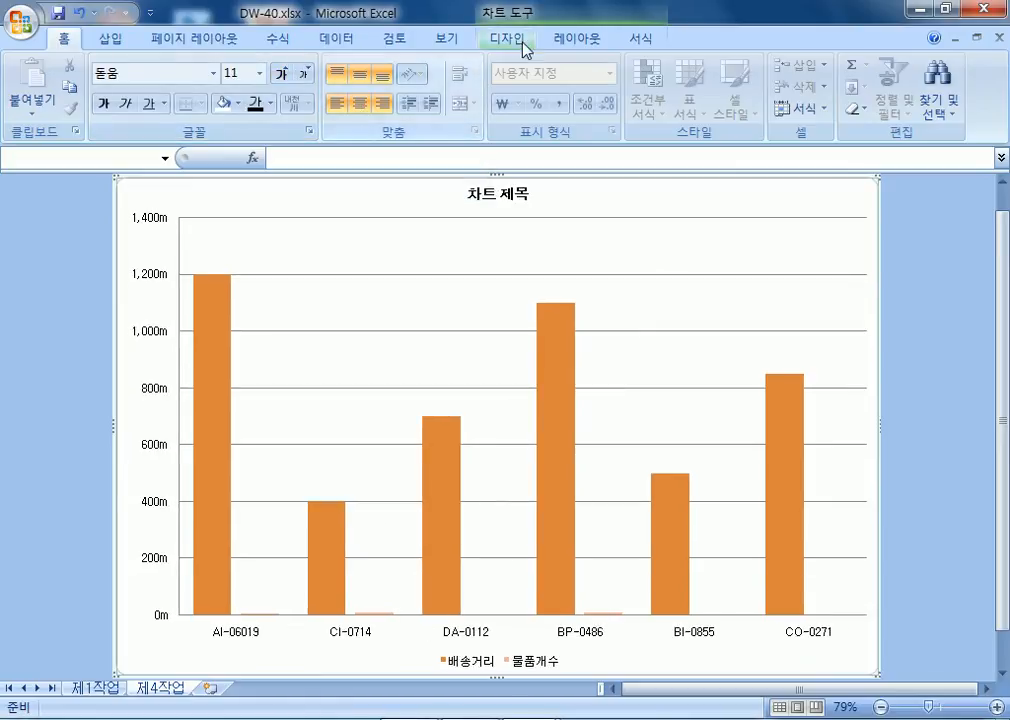
click(596, 44)
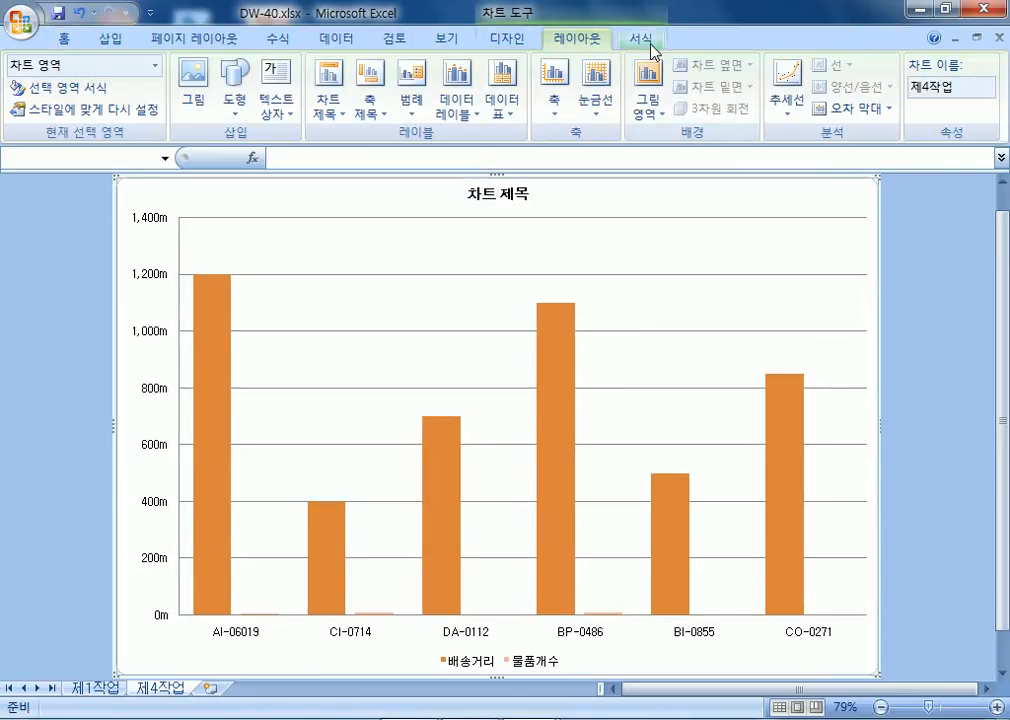
Give the chart area a paper texture, then switch it to 양피지 (parchment).
click(646, 42)
click(455, 66)
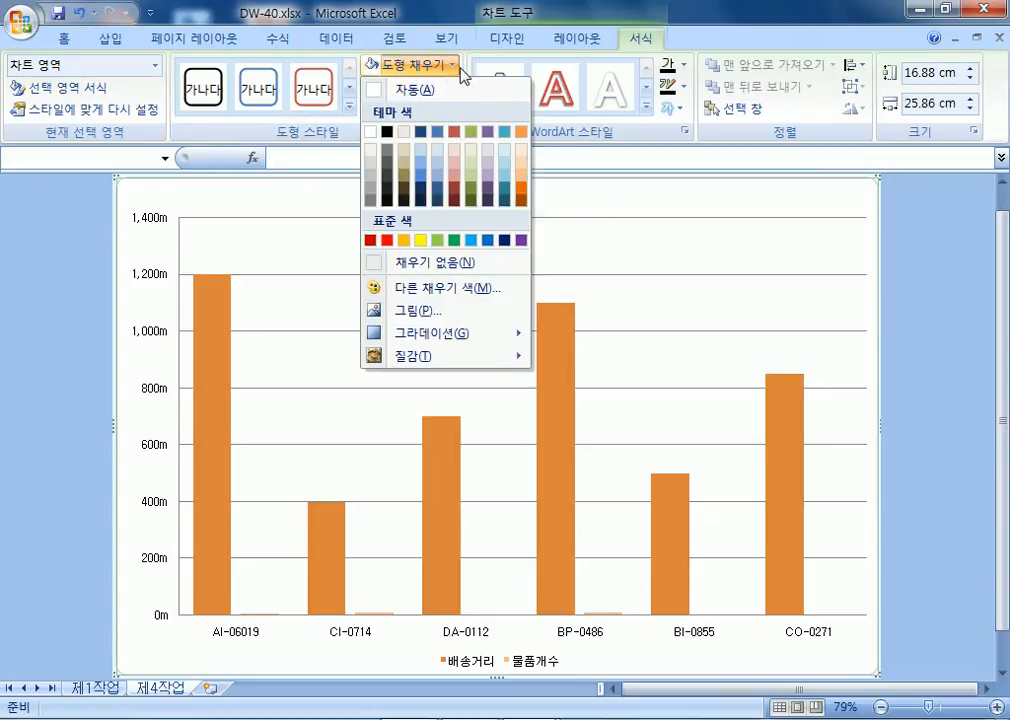
mouse_move(425, 358)
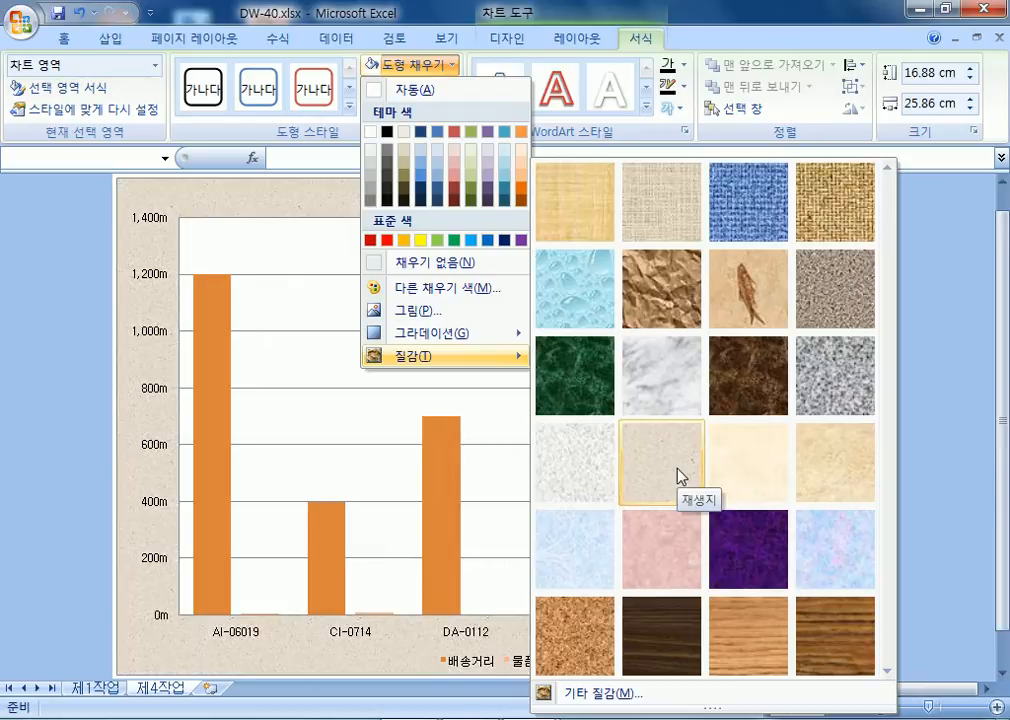
click(730, 478)
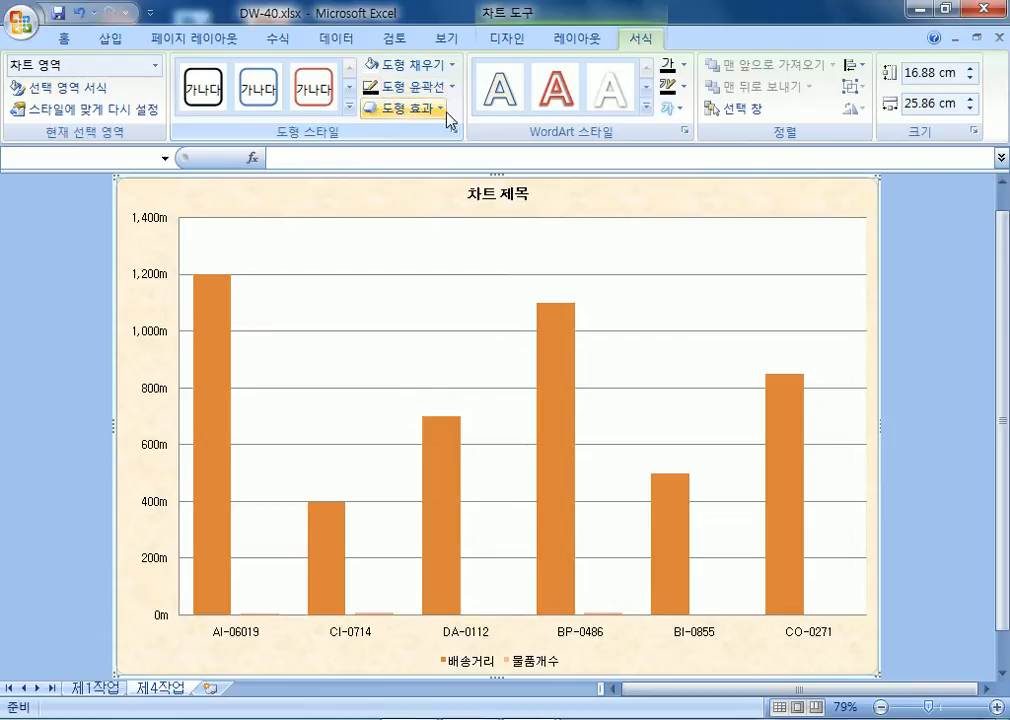
click(451, 65)
mouse_move(500, 360)
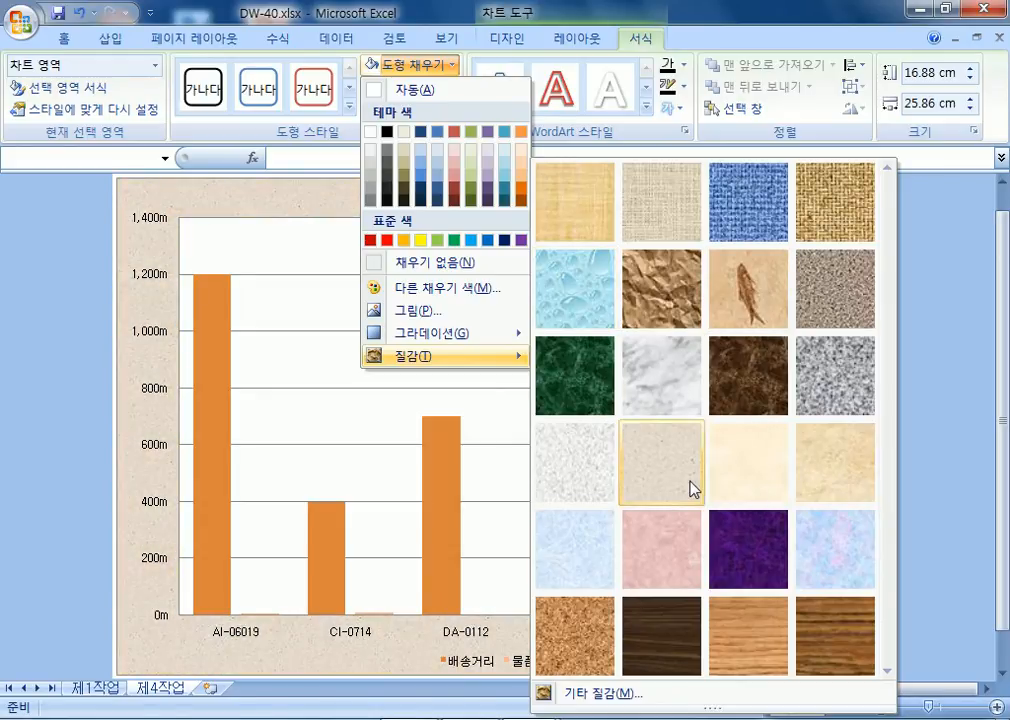
click(741, 489)
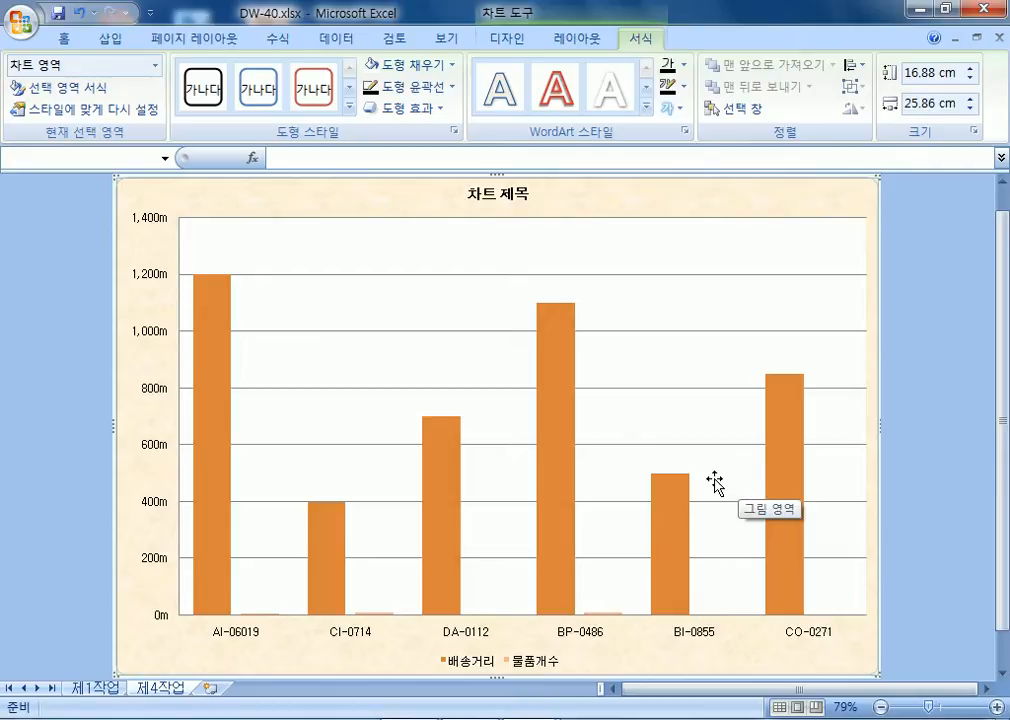
click(409, 258)
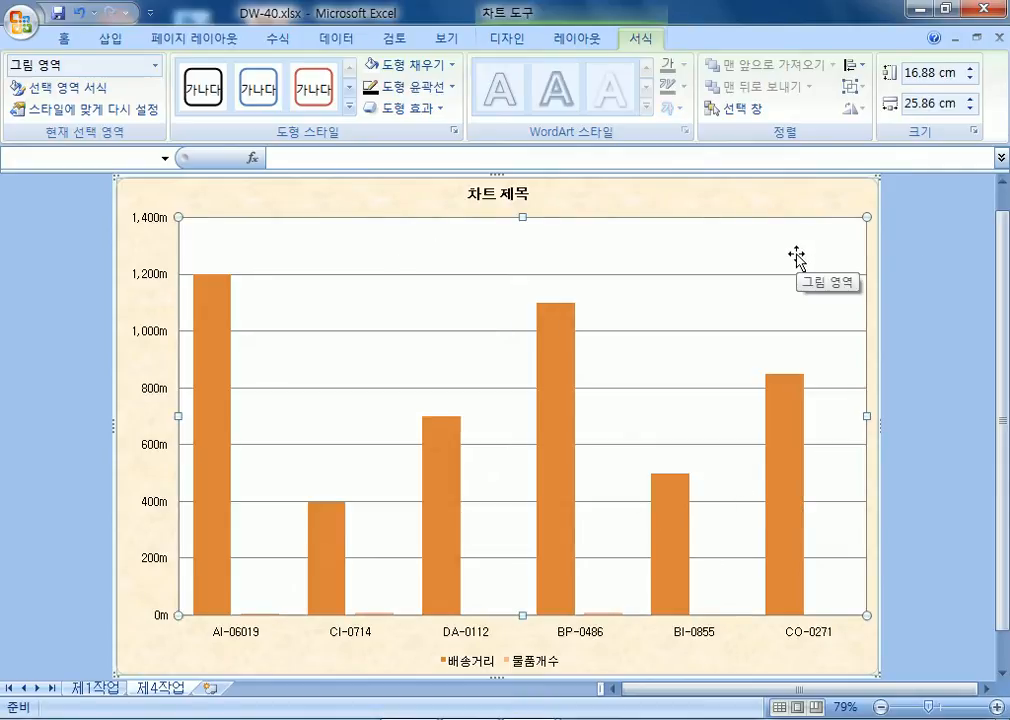
Enlarge the chart title text to size 20.
click(522, 196)
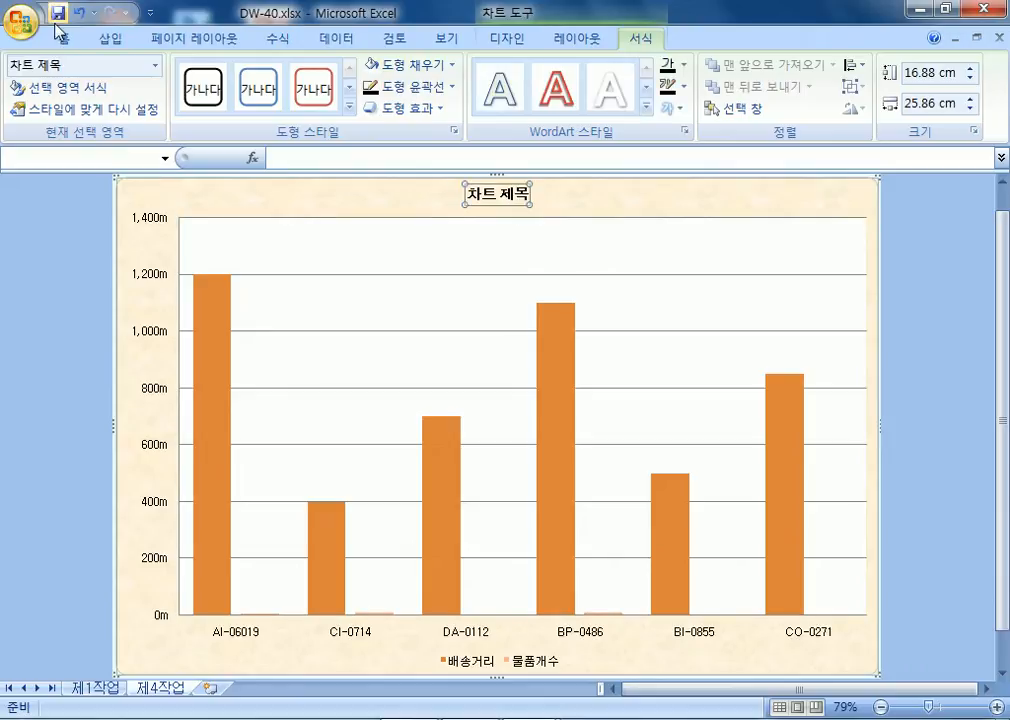
click(66, 40)
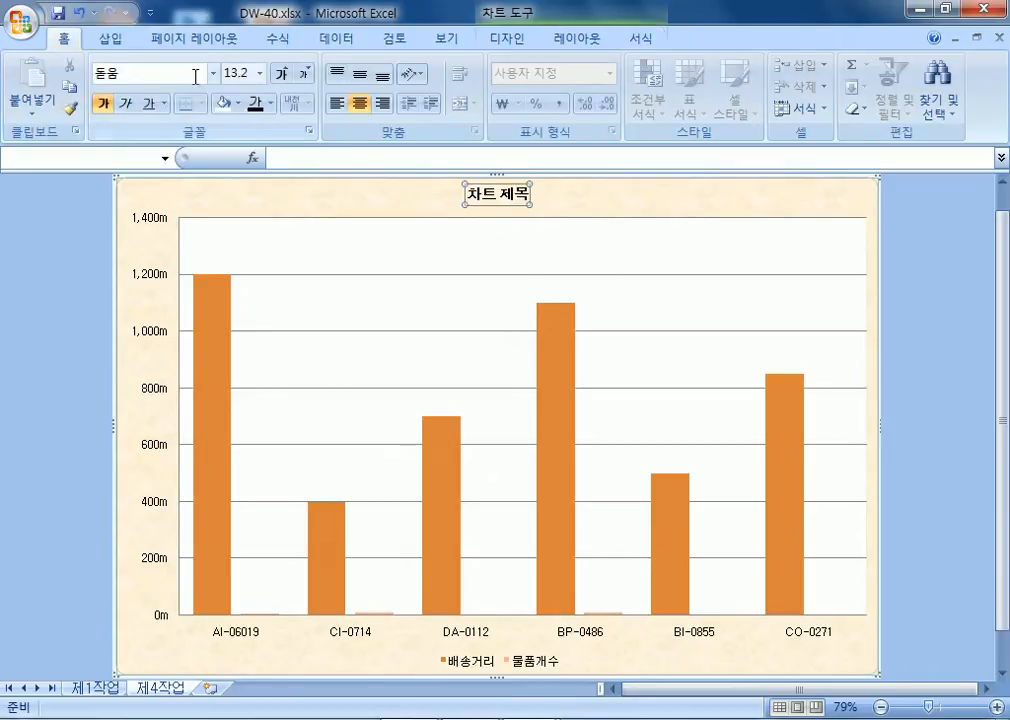
click(280, 76)
click(280, 76)
click(280, 76)
click(282, 76)
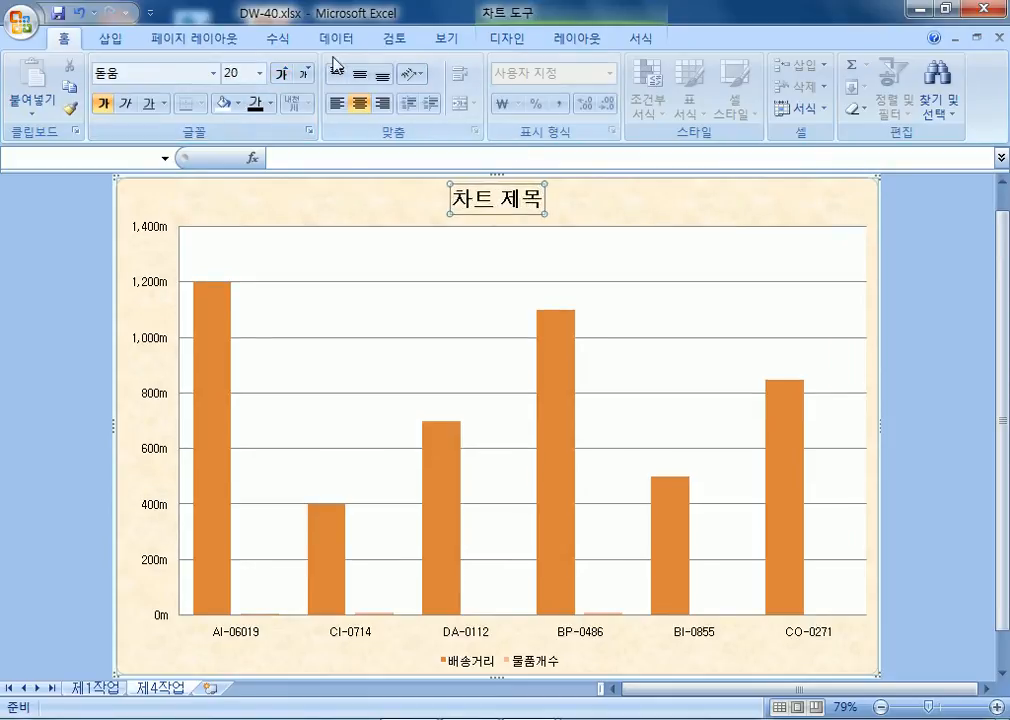
Enclose the chart title in a solid black outline box.
click(640, 39)
click(440, 65)
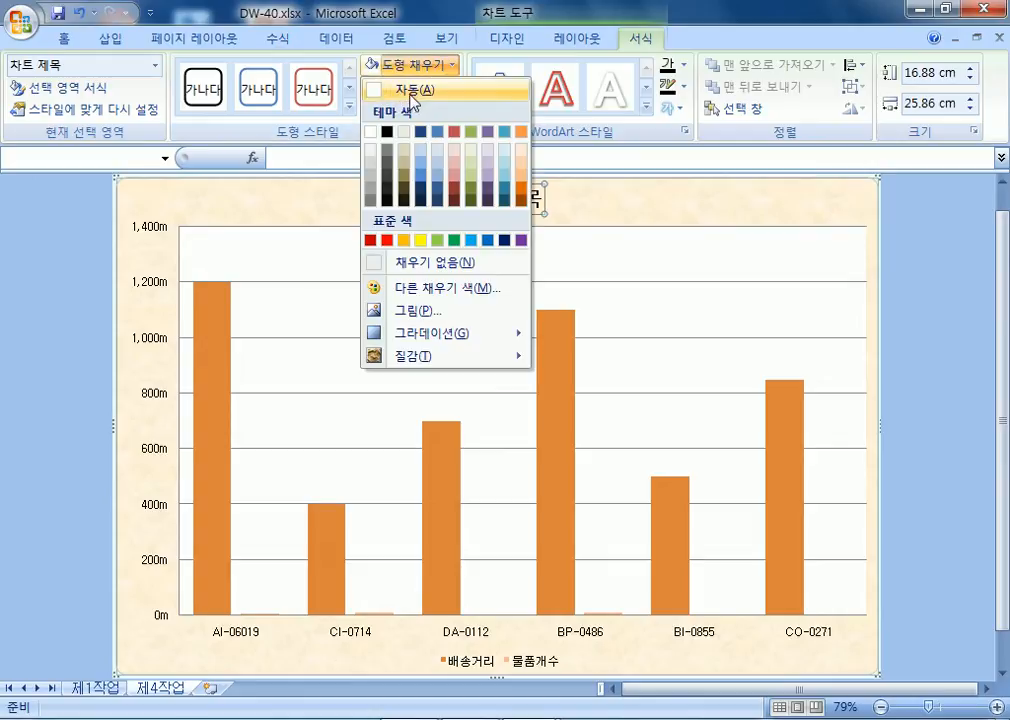
click(413, 89)
click(444, 88)
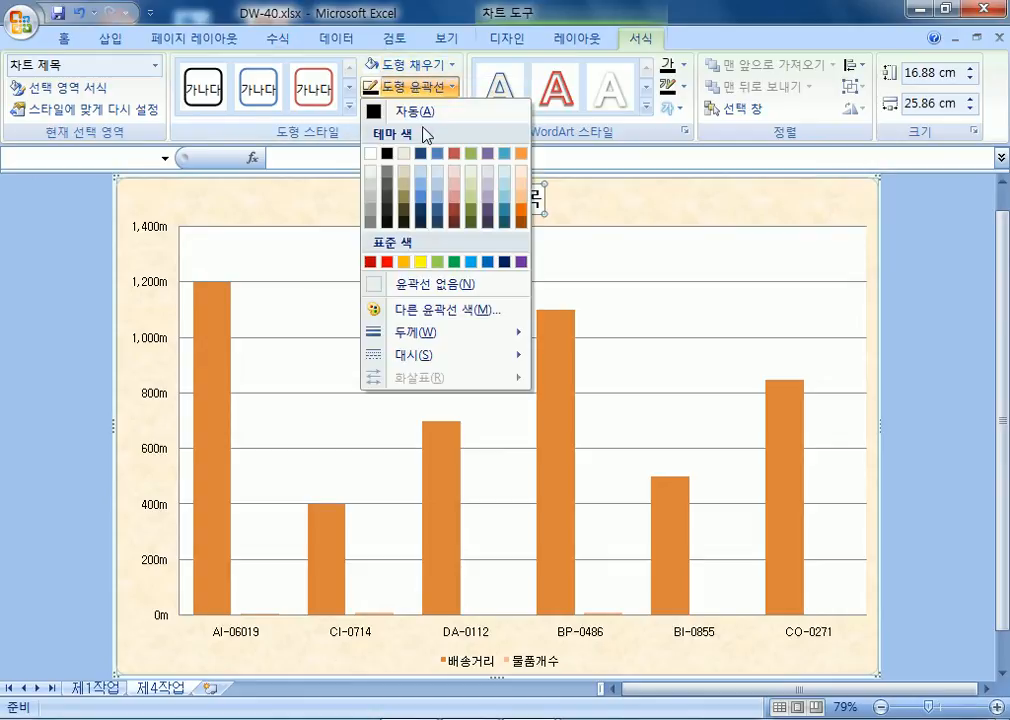
click(398, 113)
click(610, 210)
Replace the 차트 제목 placeholder with the title 오후 및 저녁시간 배송 물품 분석.
click(529, 208)
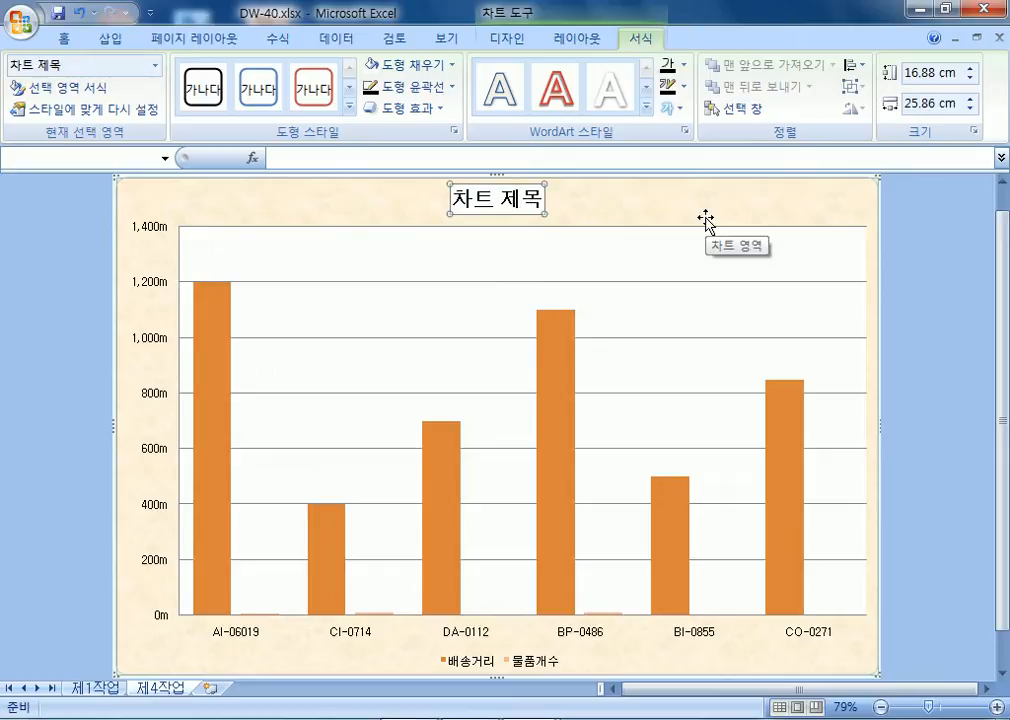
text(옹)
key(BackSpace)
text(후 및 ㅇ)
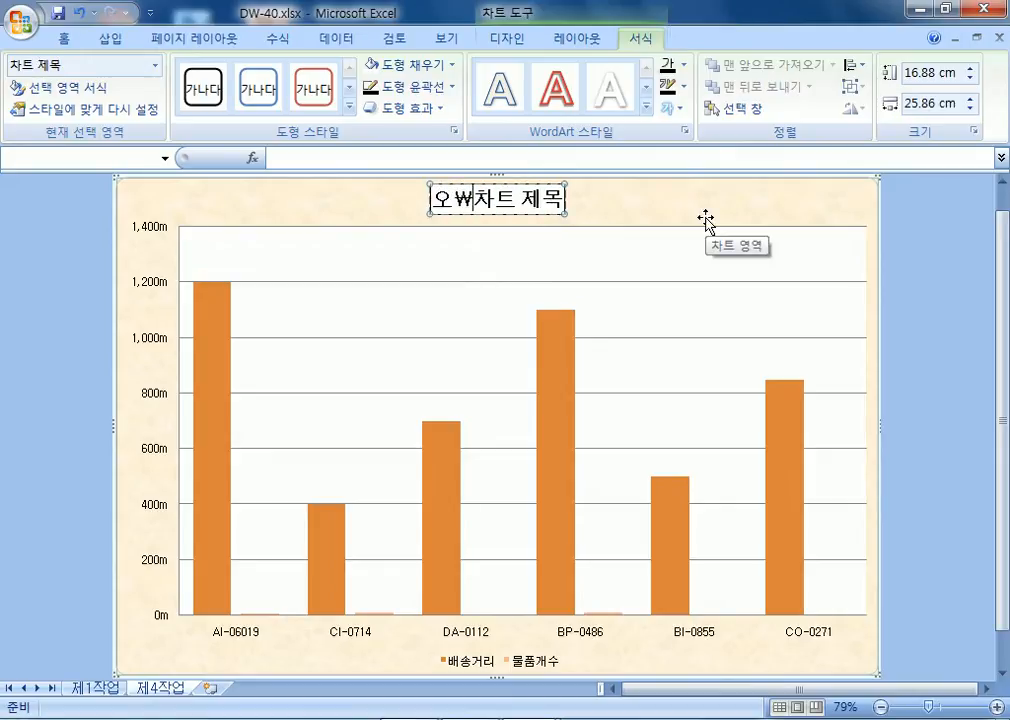
text(저녁식)
text(간)
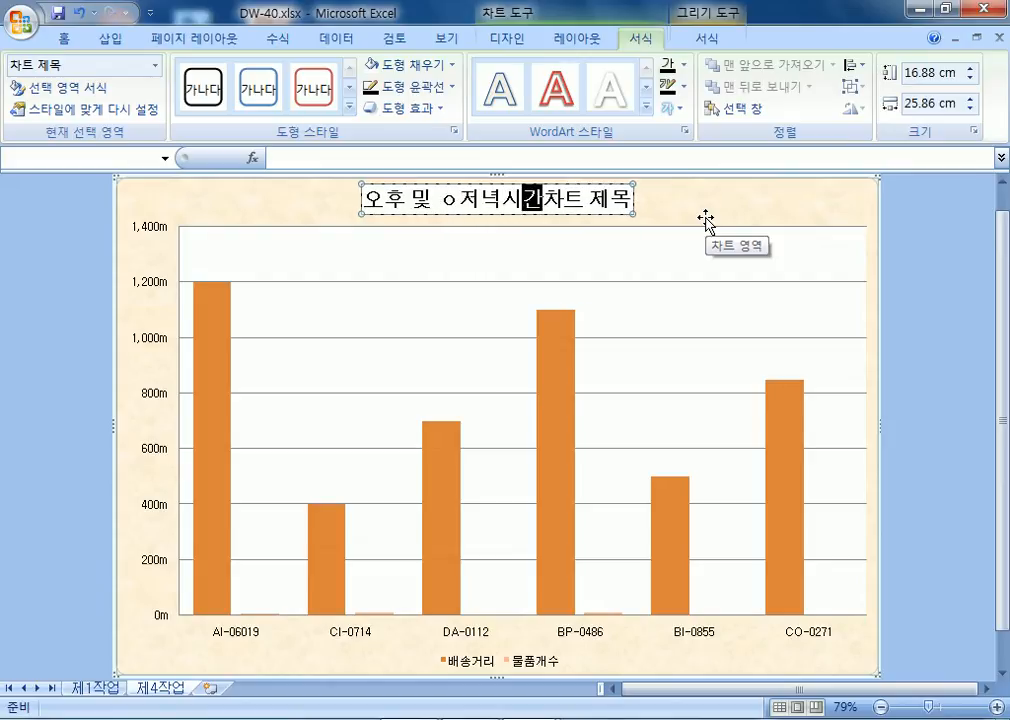
key(Left)
key(Left)
key(Left)
key(Left)
key(BackSpace)
key(End)
key(BackSpace)
key(BackSpace)
key(BackSpace)
key(BackSpace)
key(BackSpace)
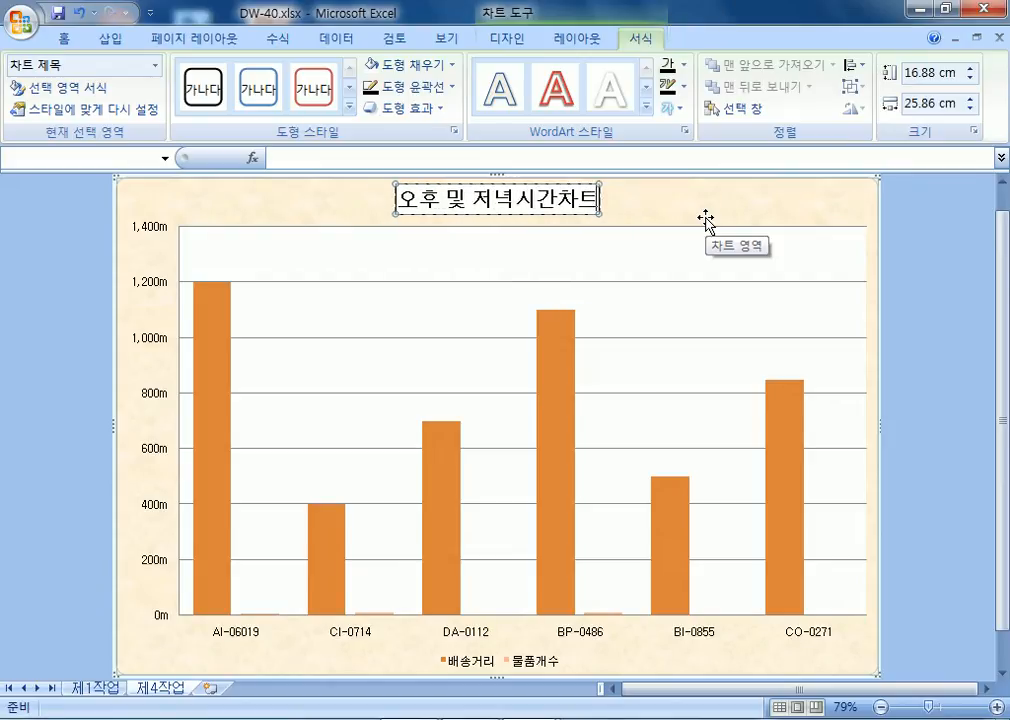
text(배송)
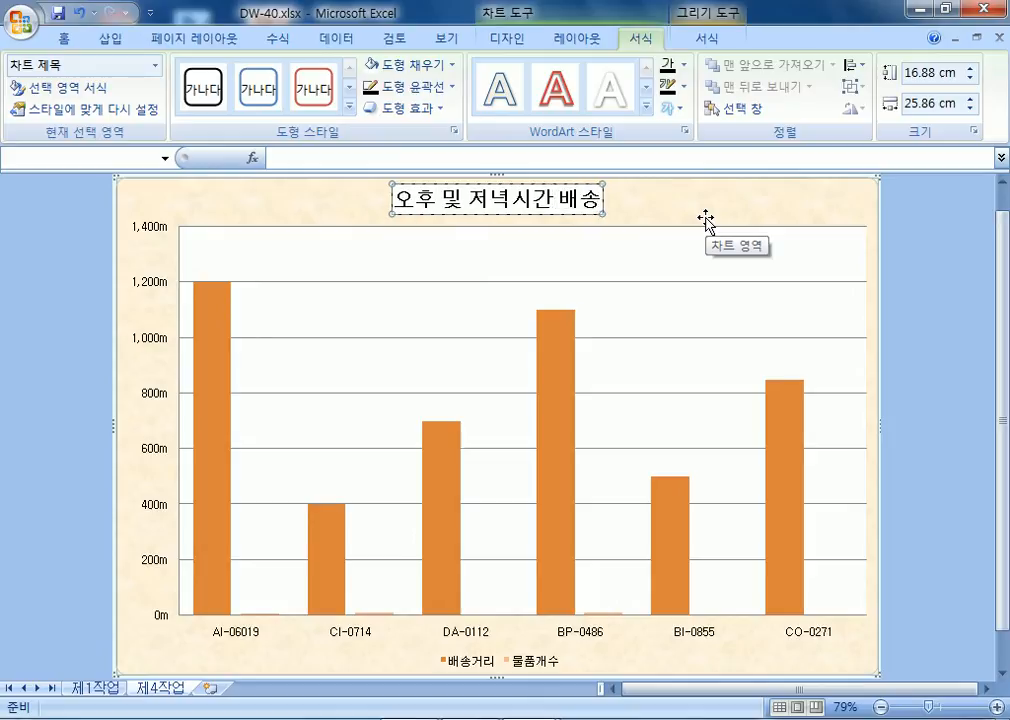
key(Delete)
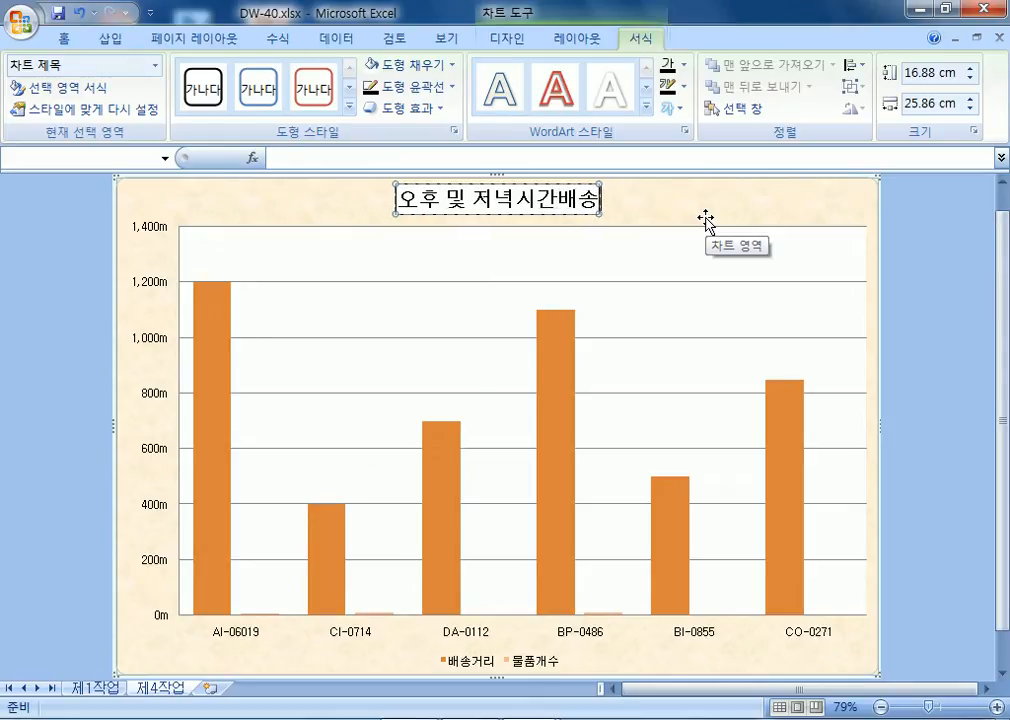
text(물푸)
text( 분석)
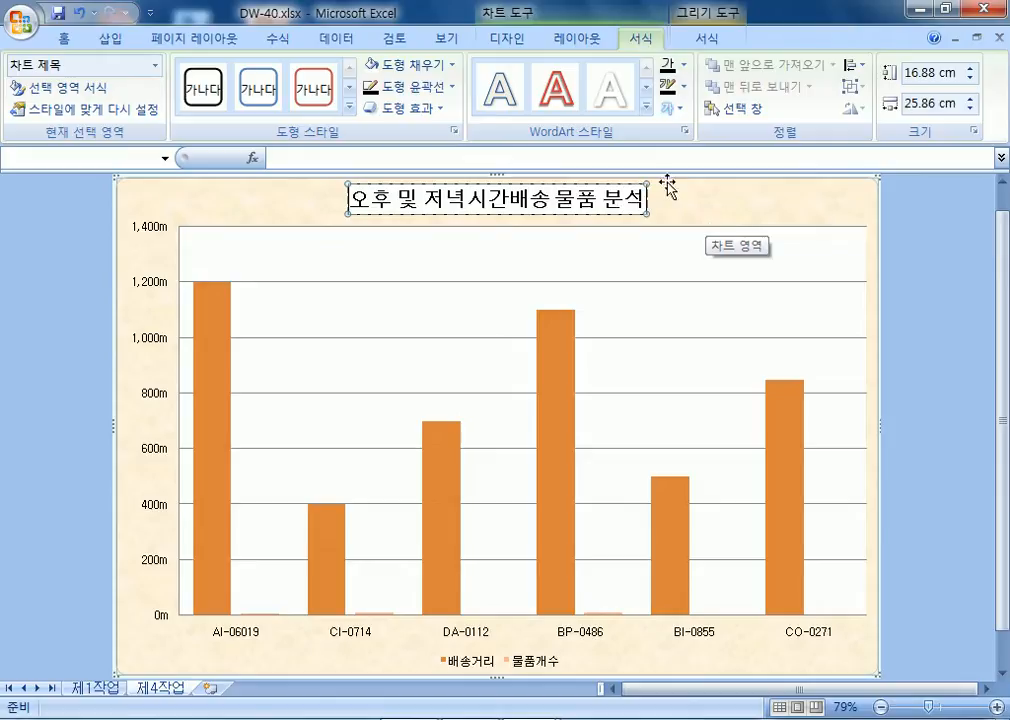
click(718, 204)
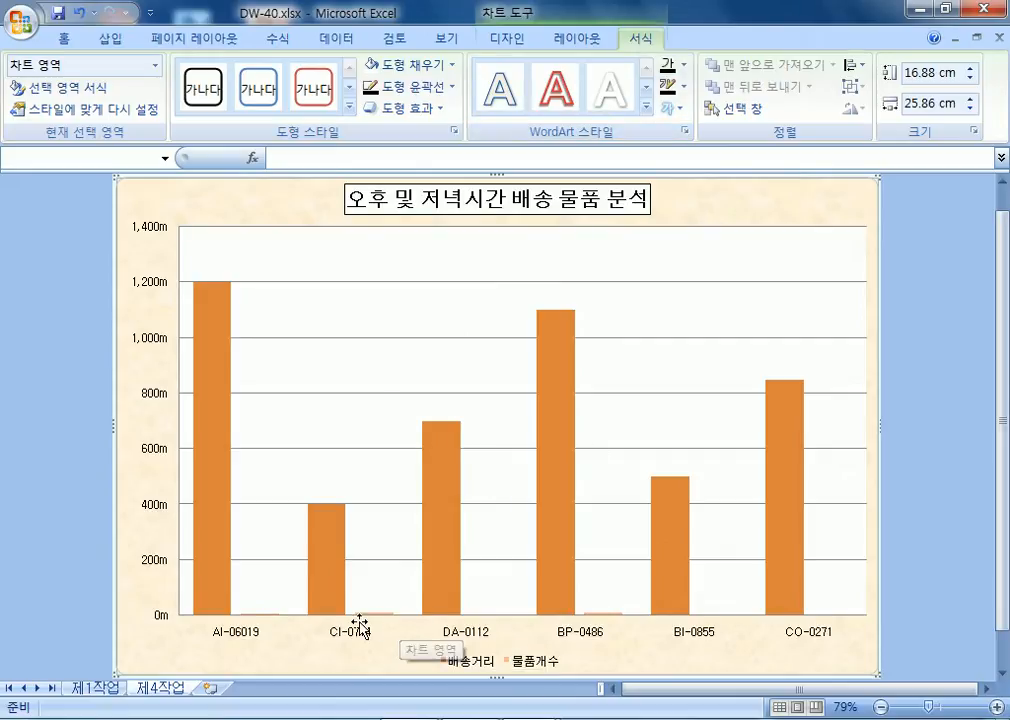
Change the 배송거리 series chart type to a line with markers.
click(448, 489)
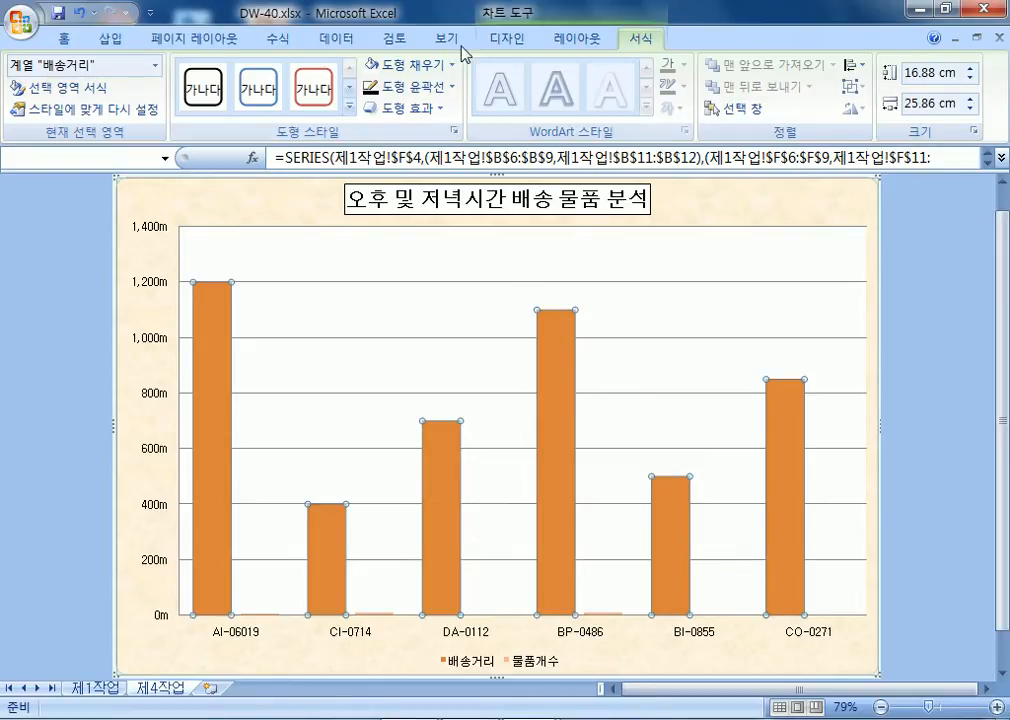
right_click(570, 358)
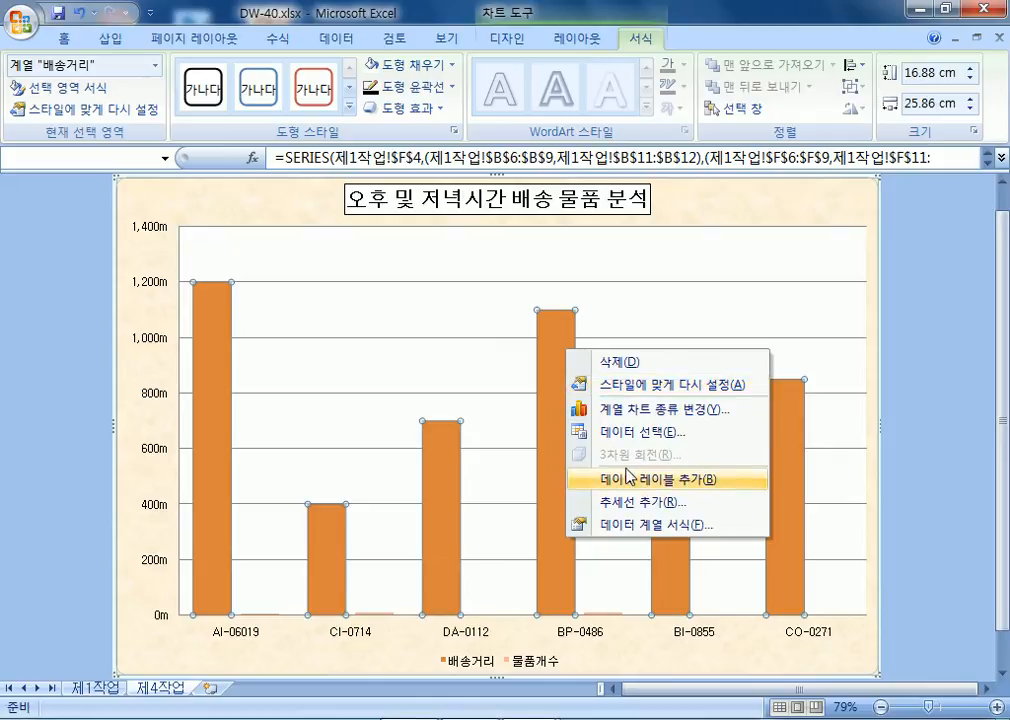
click(627, 419)
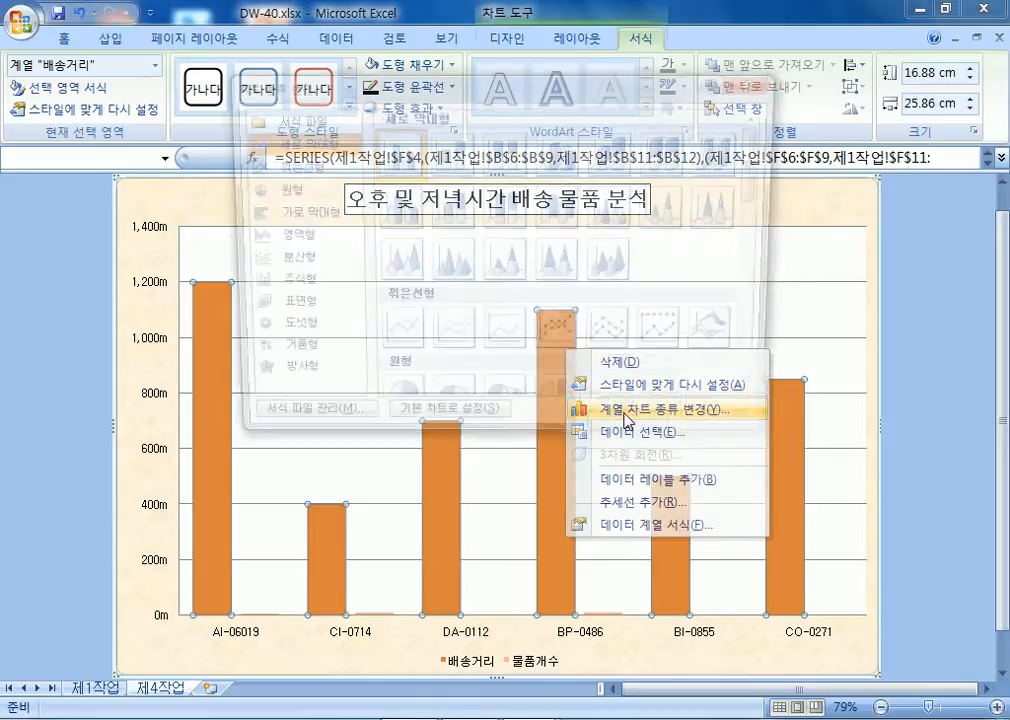
click(560, 337)
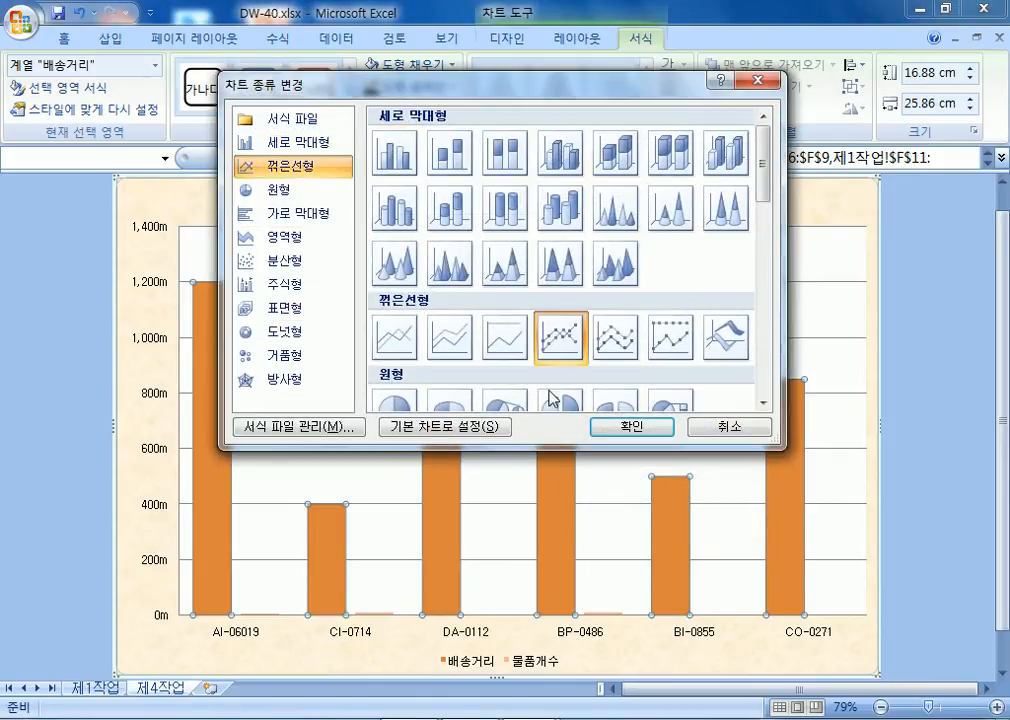
click(638, 427)
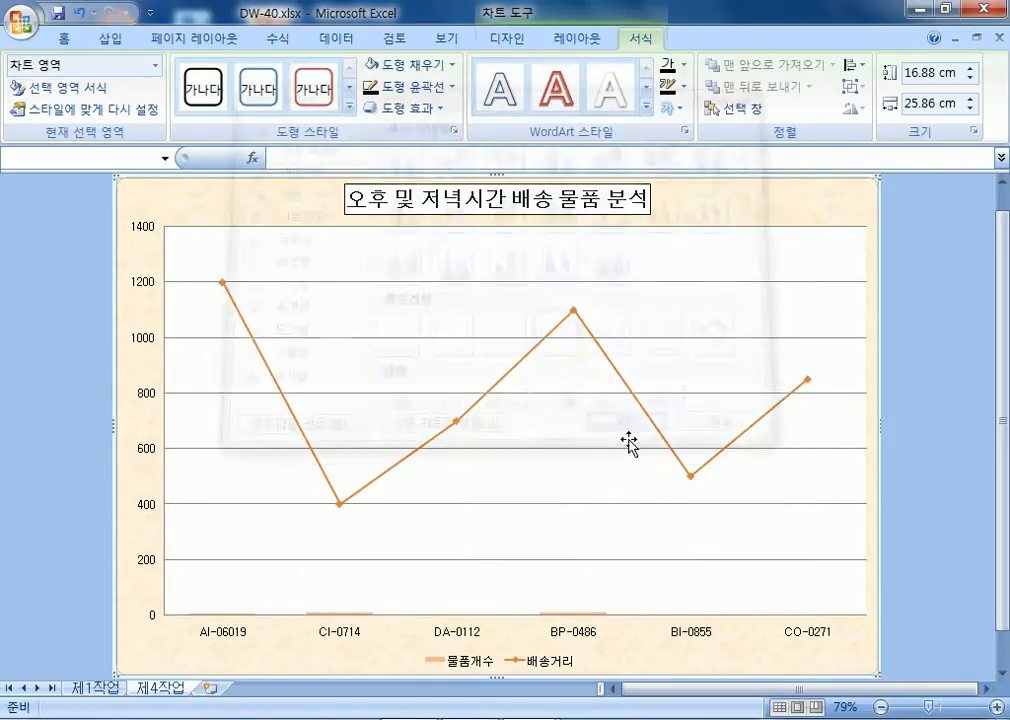
Plot the 배송거리 line on a secondary axis.
click(603, 356)
double_click(608, 360)
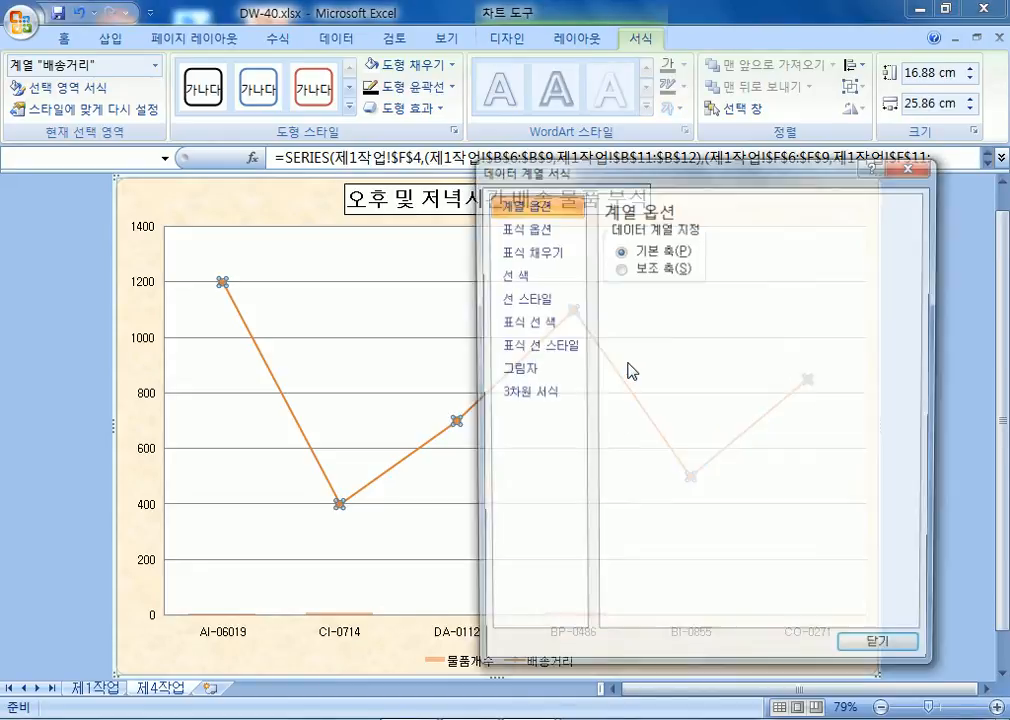
key(Escape)
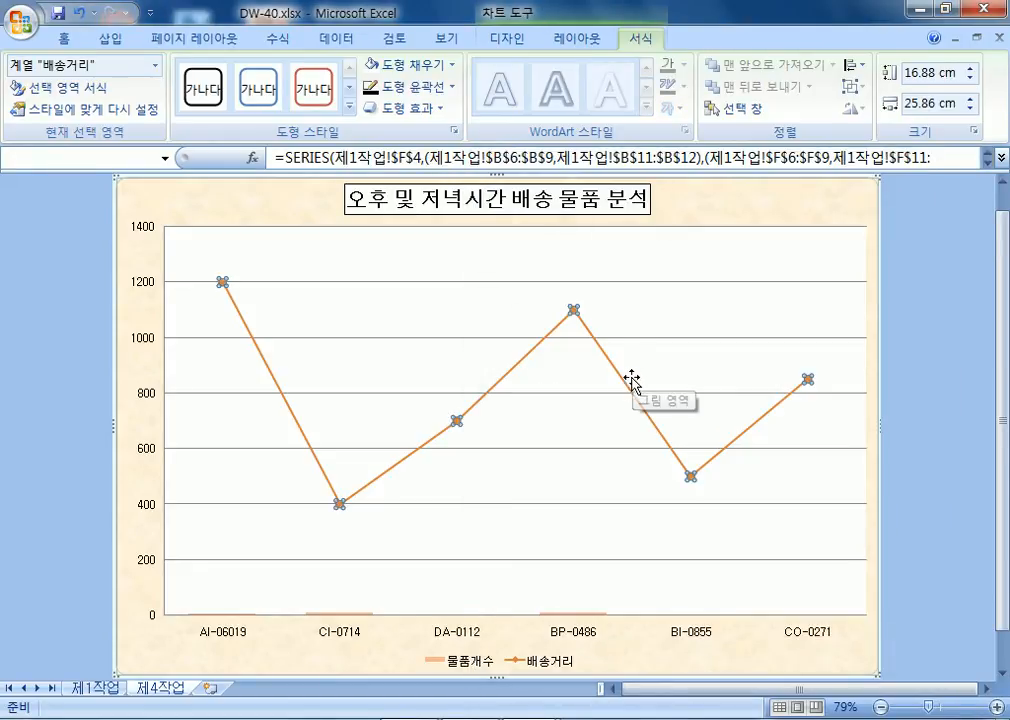
right_click(634, 378)
click(712, 558)
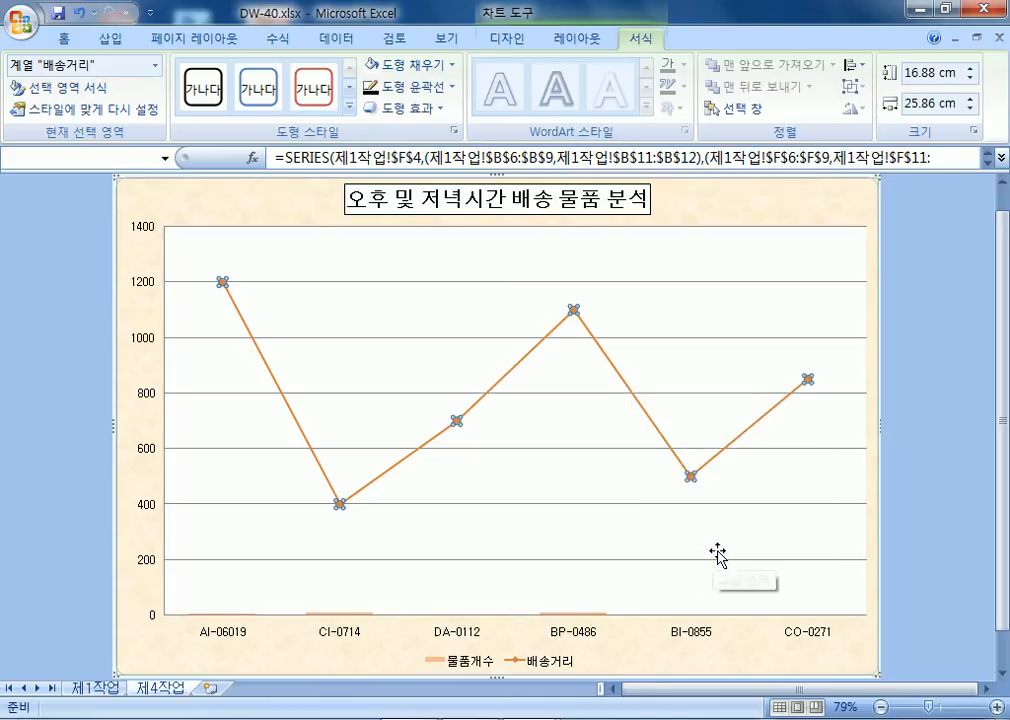
click(676, 270)
drag(595, 170, 746, 105)
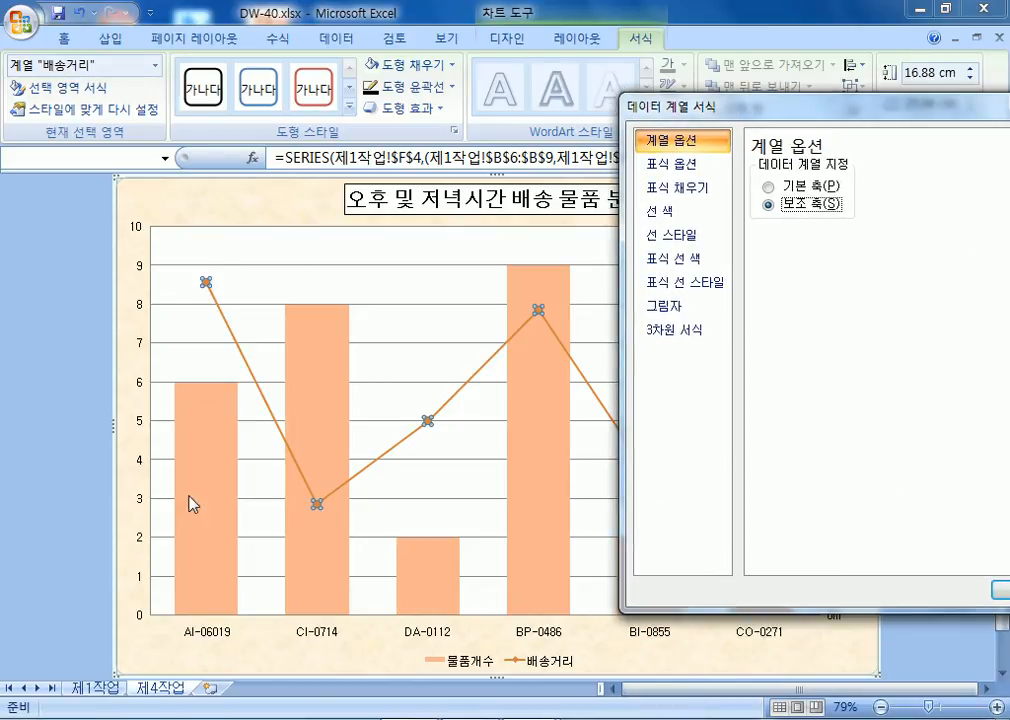
drag(684, 104, 944, 104)
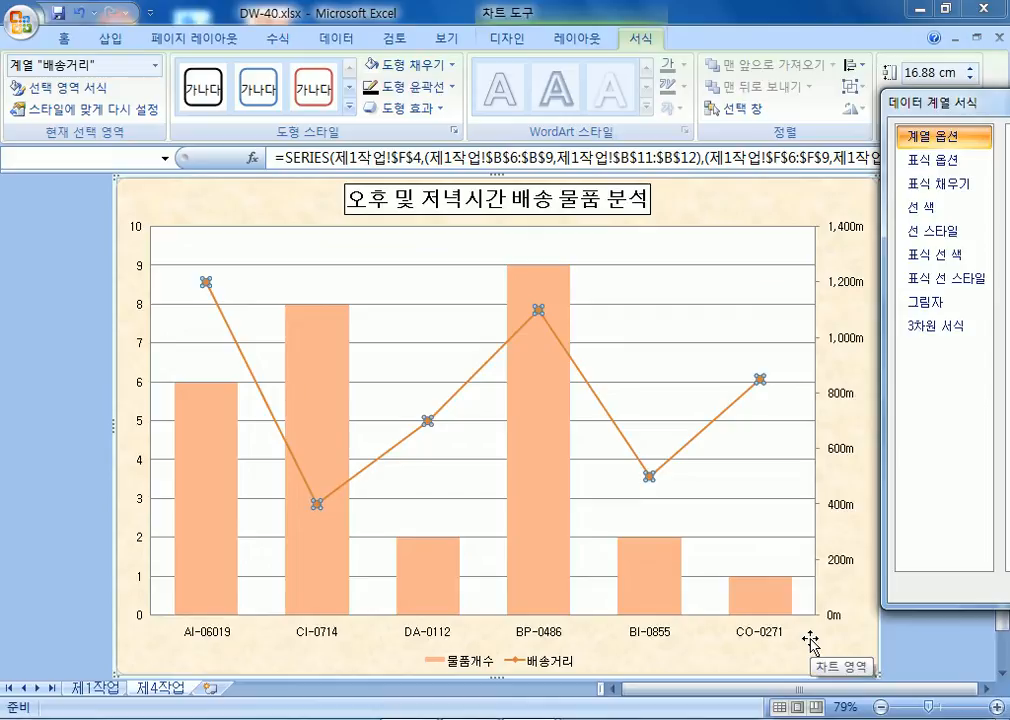
drag(965, 106, 888, 120)
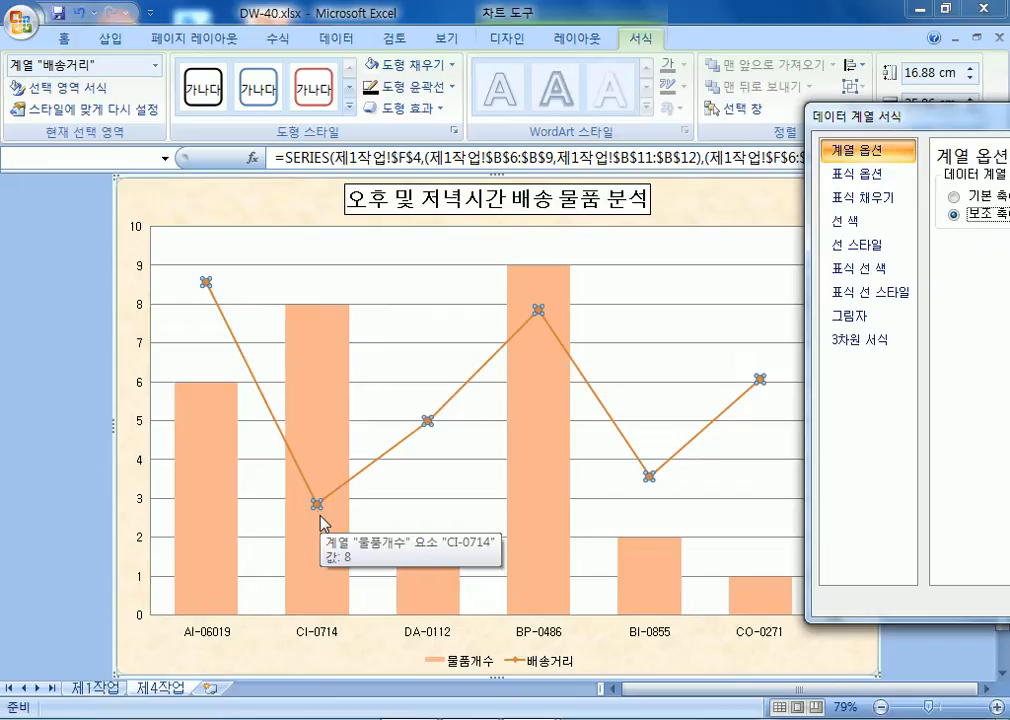
click(316, 505)
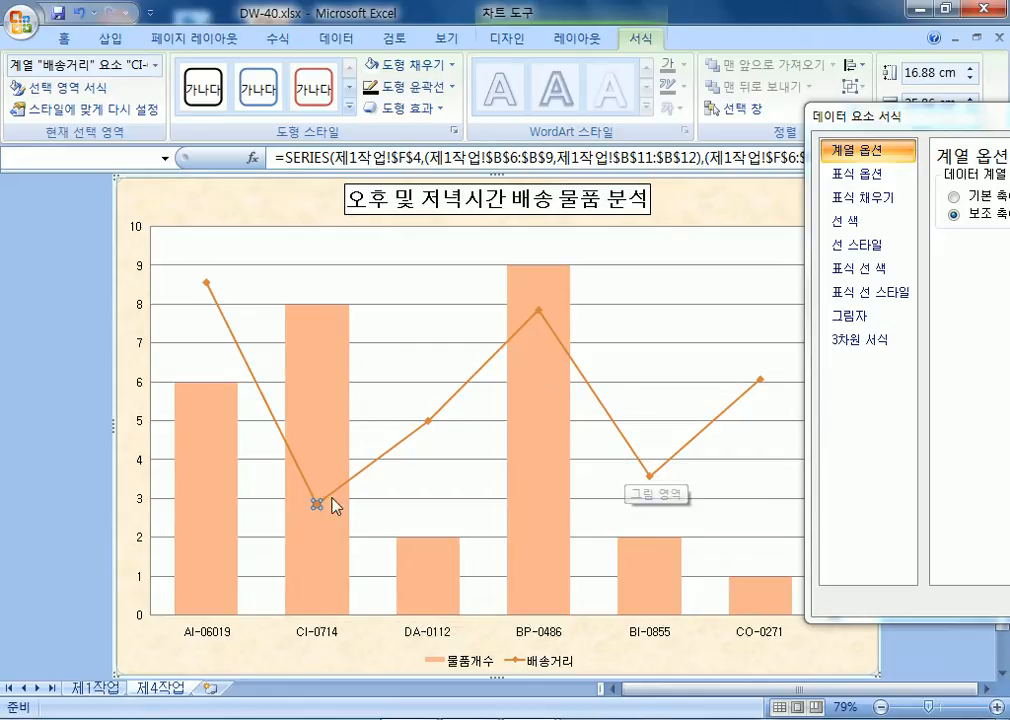
Add a data label to the CI-0714 point of the 배송거리 line.
click(320, 344)
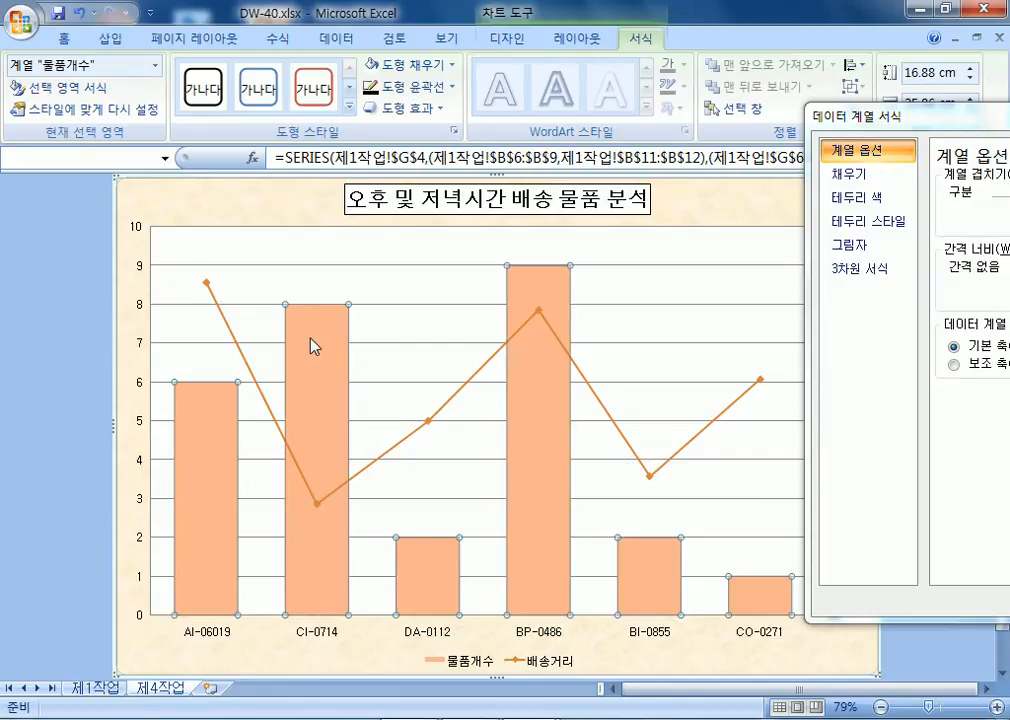
click(313, 343)
click(320, 512)
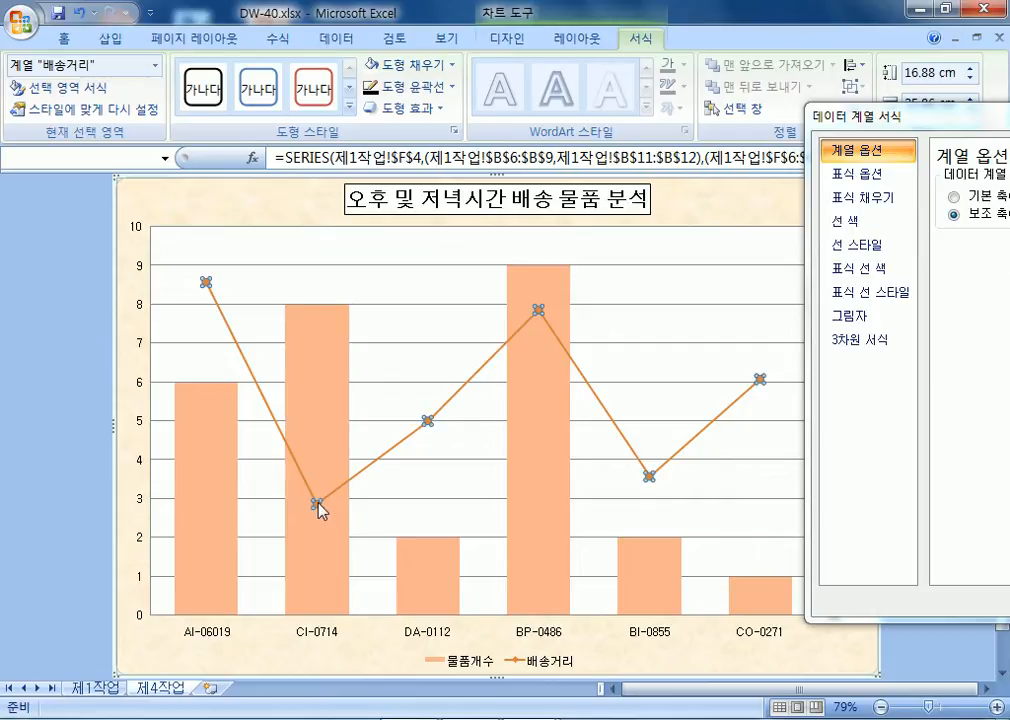
click(317, 505)
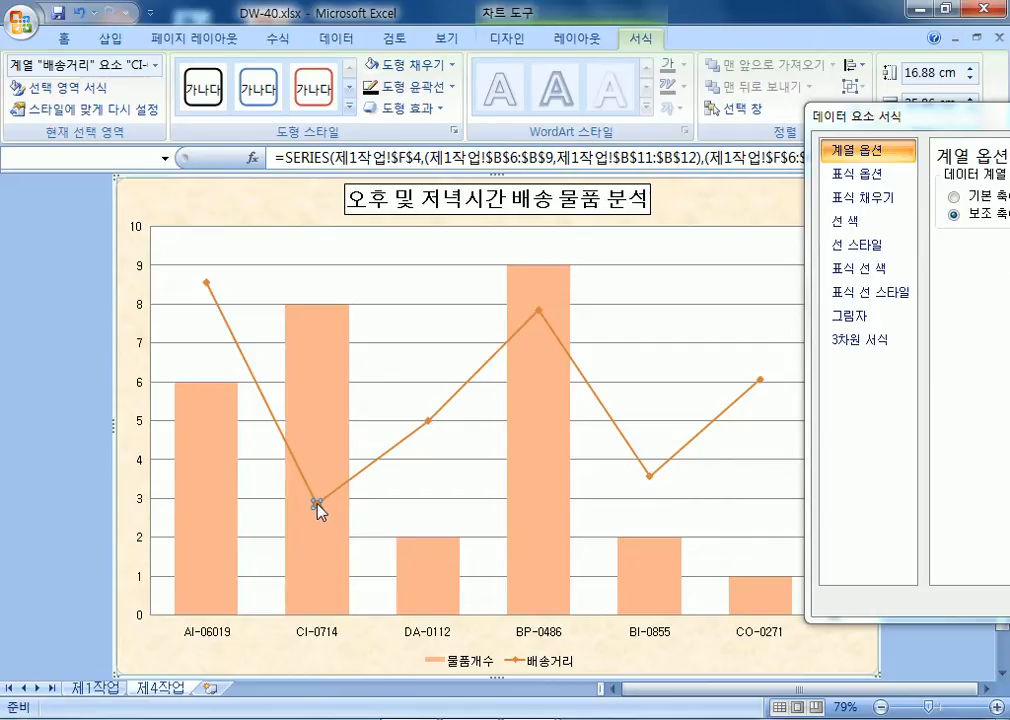
right_click(317, 505)
click(415, 635)
Position the 400m data label below its point.
click(577, 40)
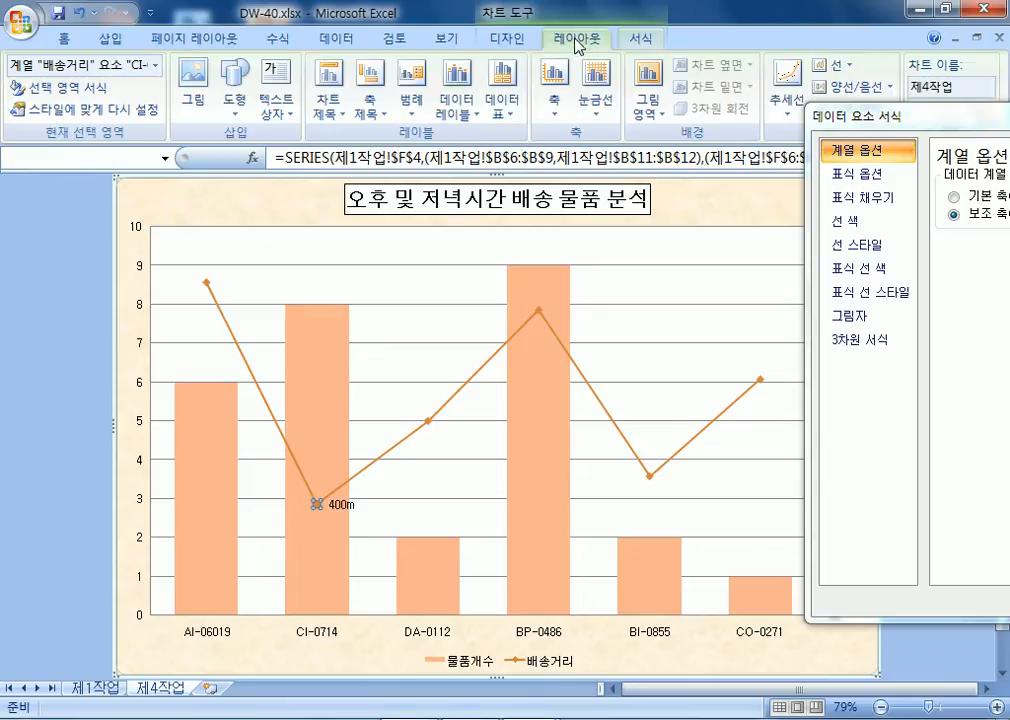
click(457, 100)
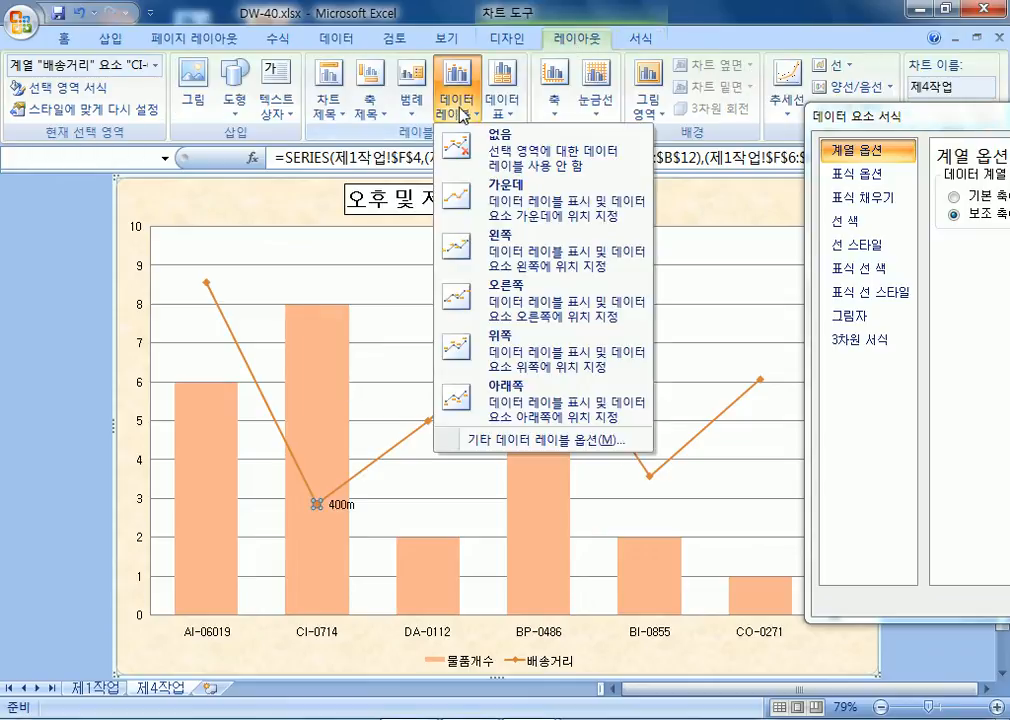
click(503, 393)
key(ctrl+z)
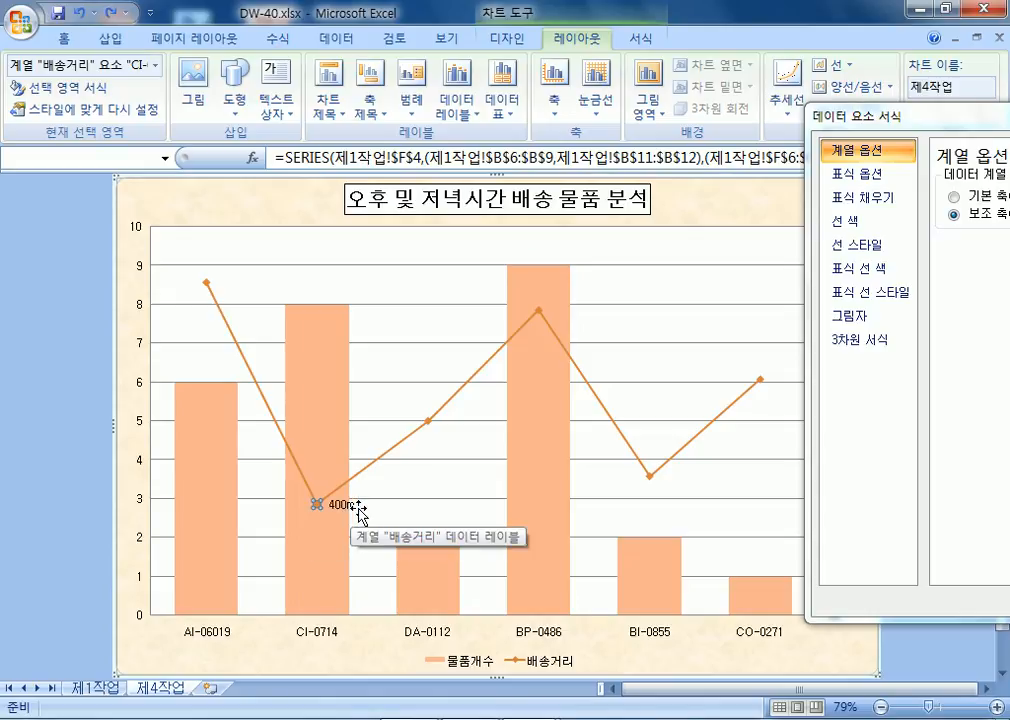
double_click(343, 507)
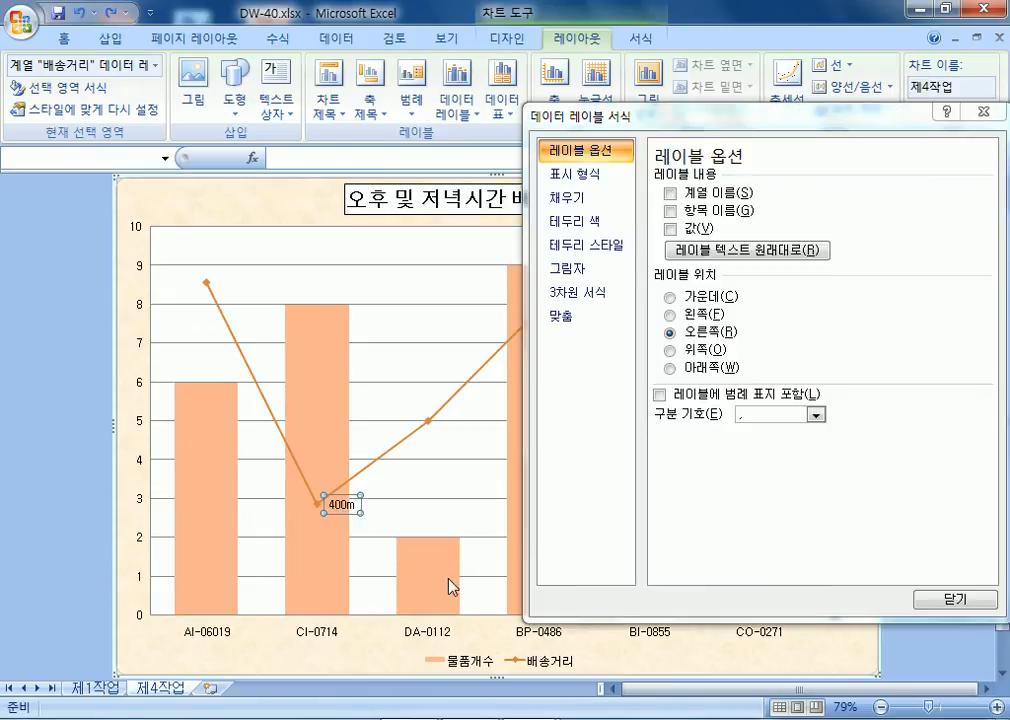
click(676, 369)
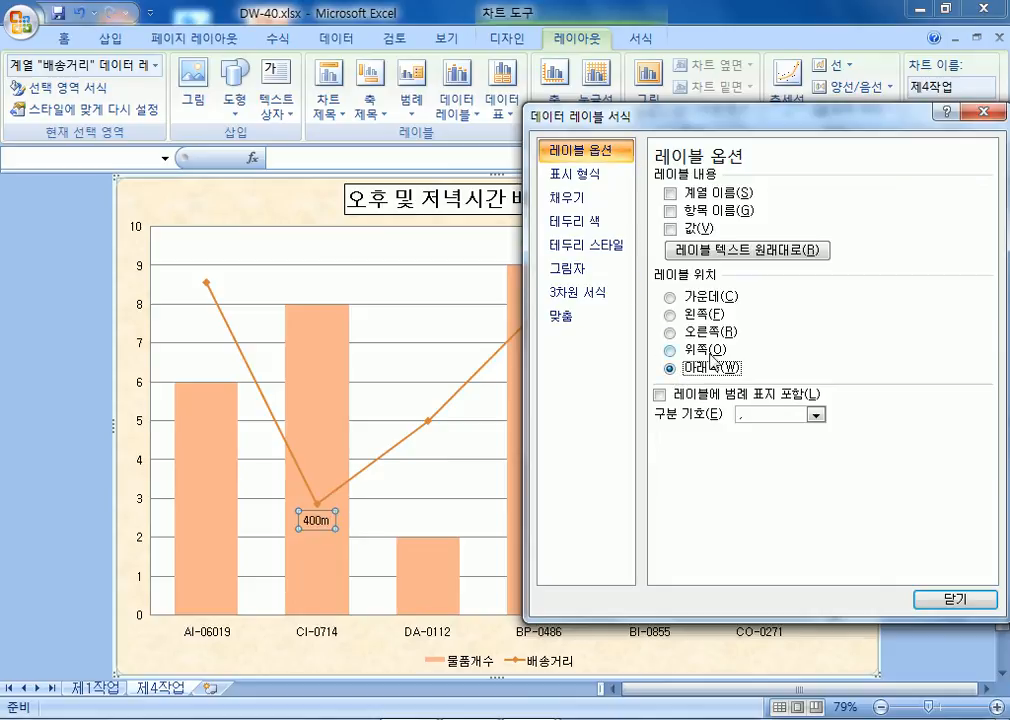
click(713, 350)
click(710, 331)
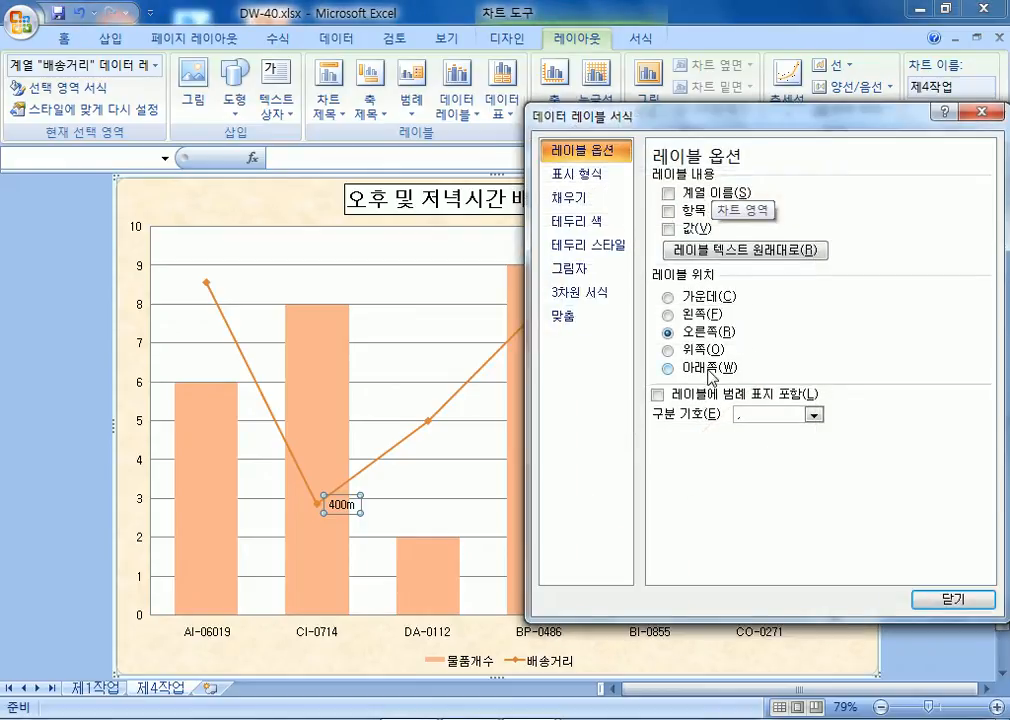
click(711, 370)
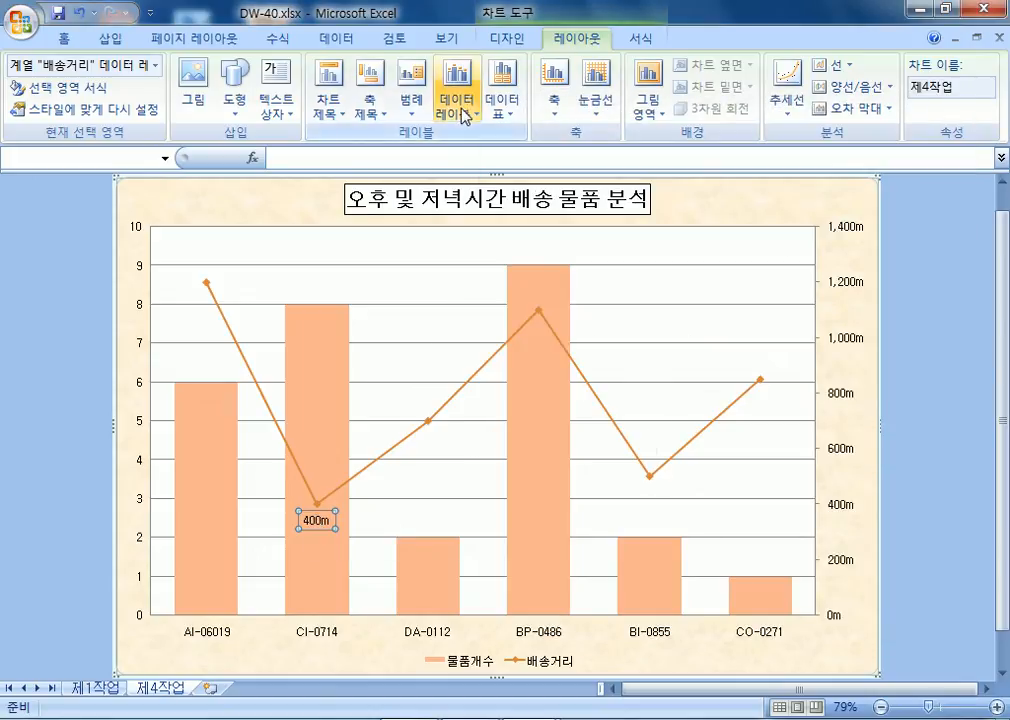
click(457, 102)
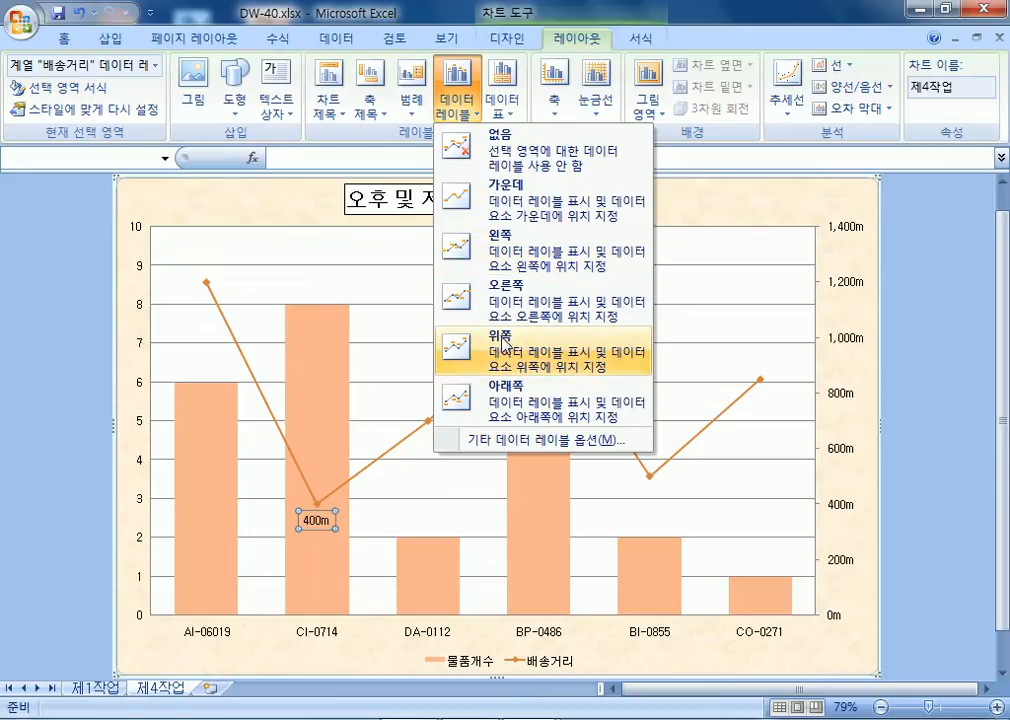
key(Escape)
key(Escape)
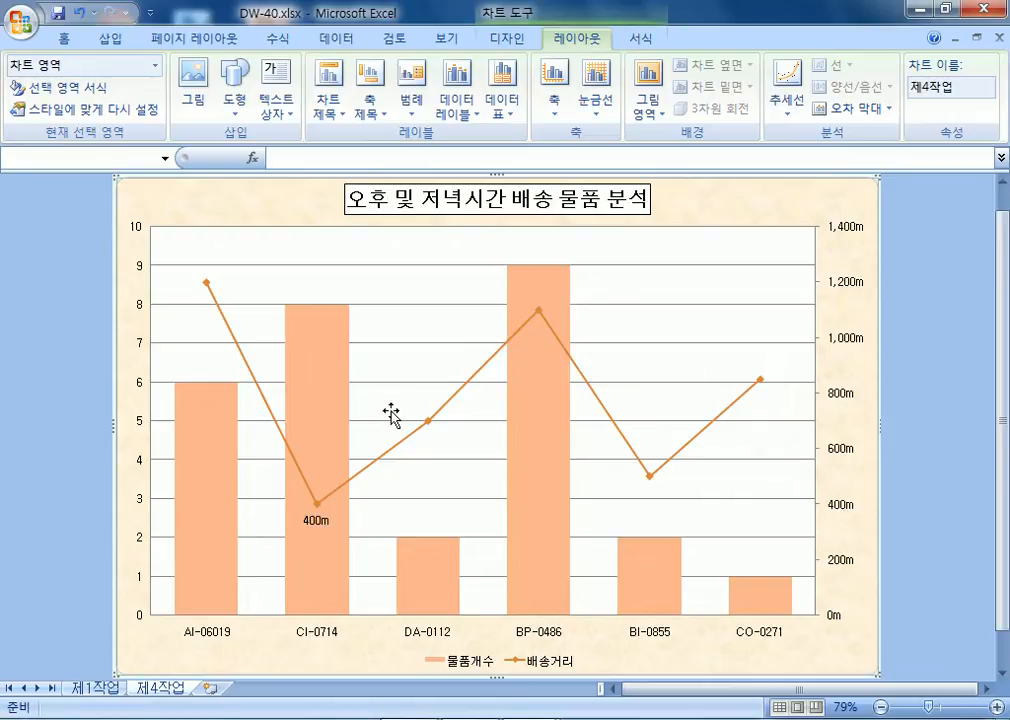
scroll(556, 530, down, 1)
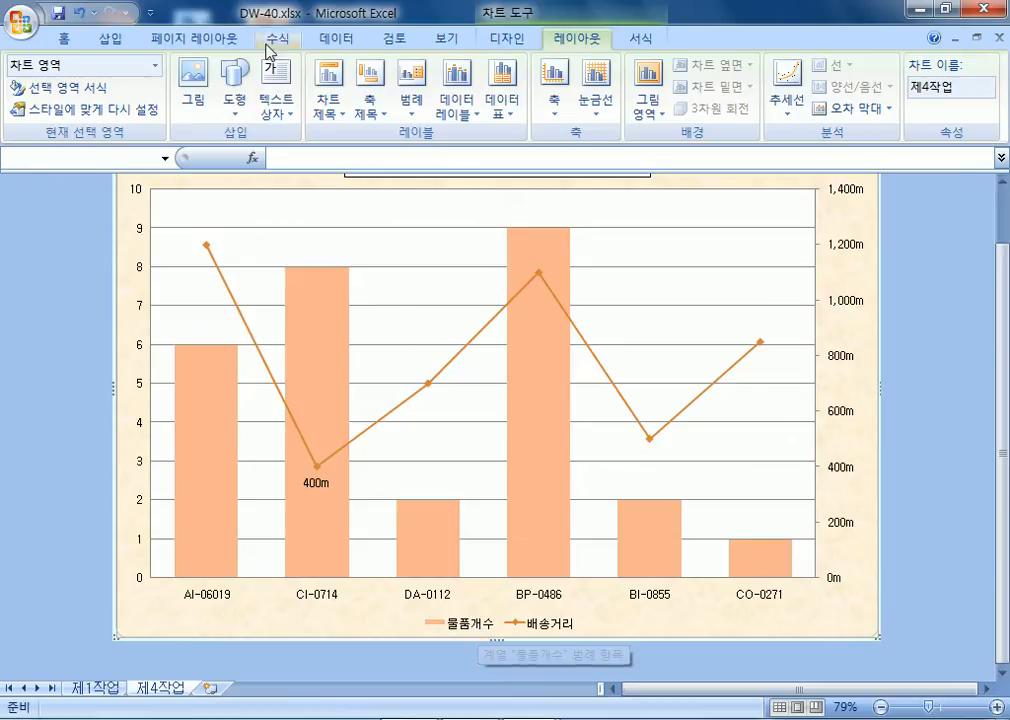
Open the chart's Select Data dialog and inspect the 배송거리 series without changes.
click(511, 40)
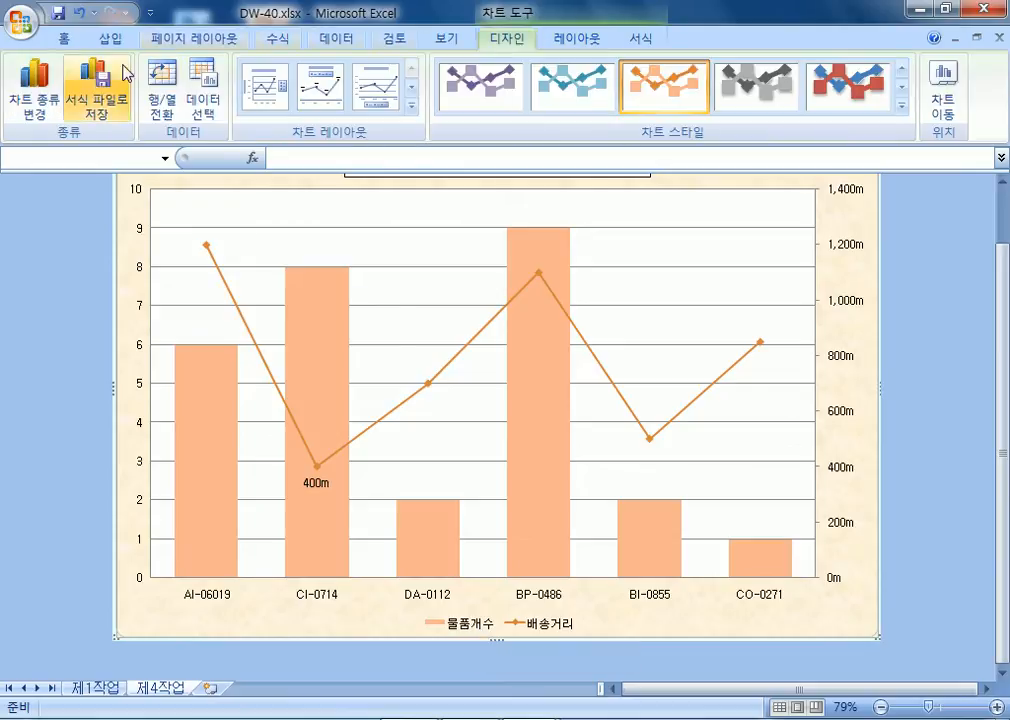
click(34, 90)
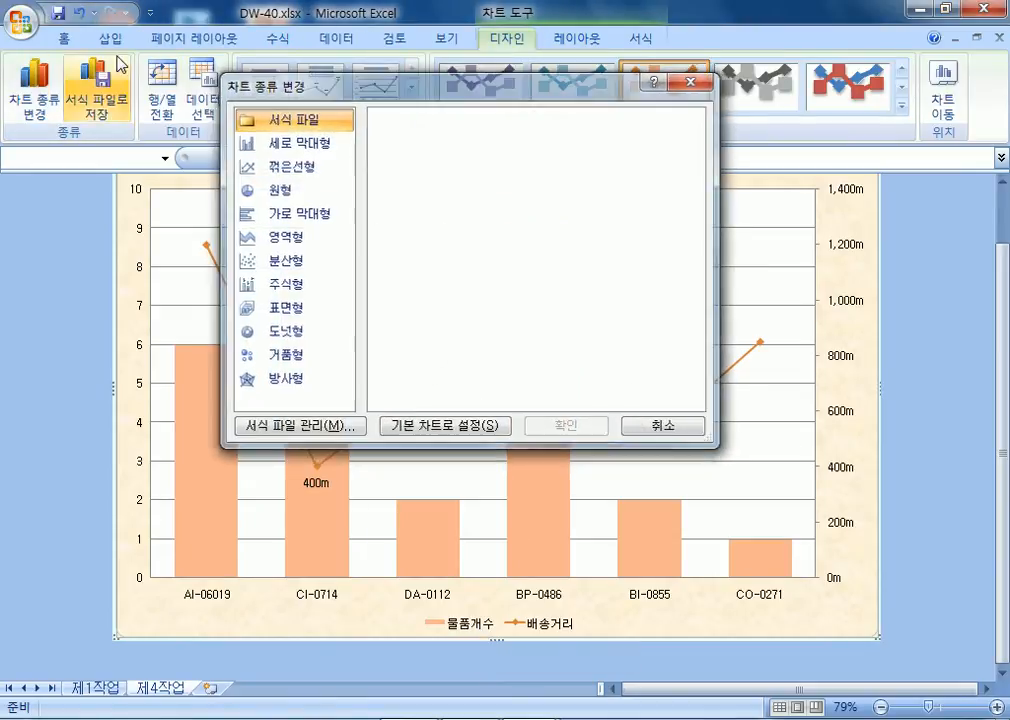
key(Escape)
click(205, 105)
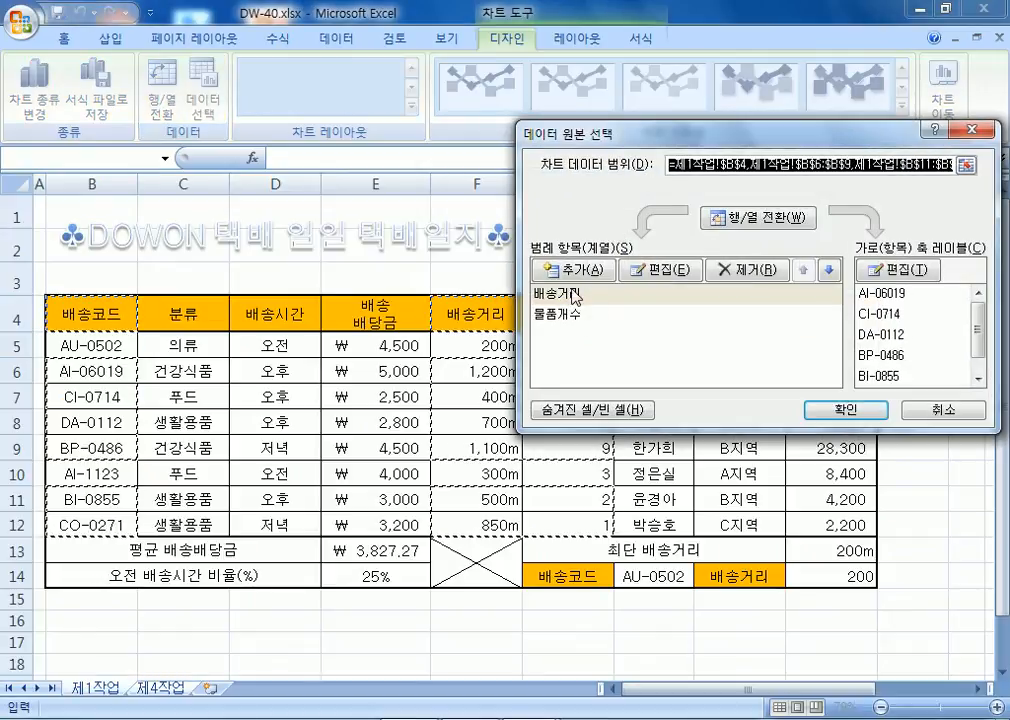
click(566, 295)
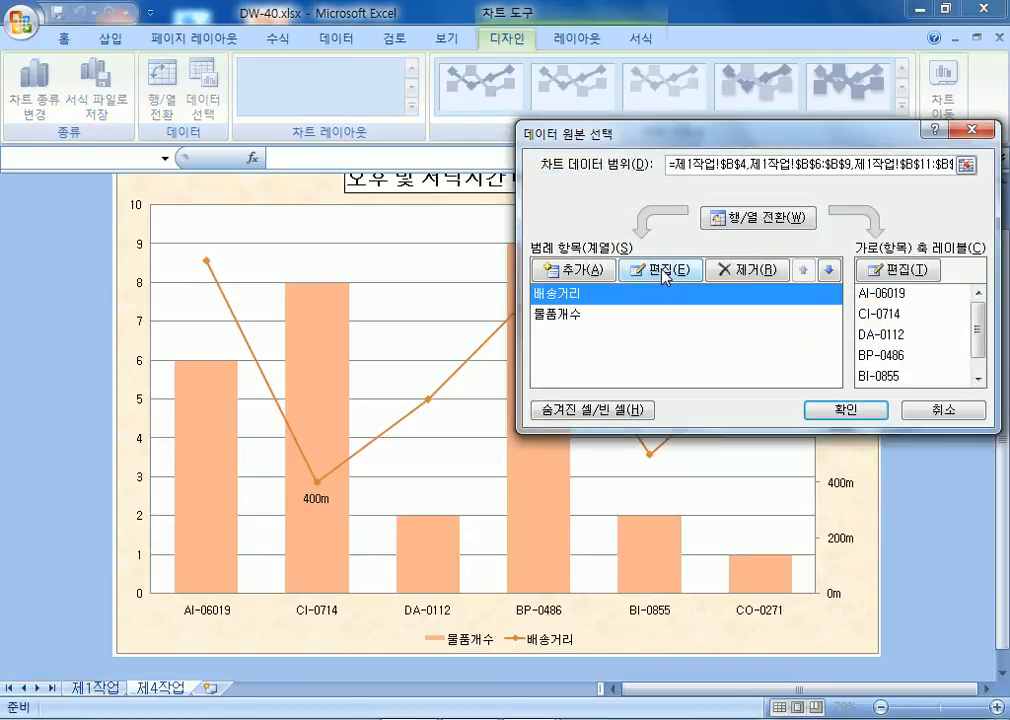
click(664, 277)
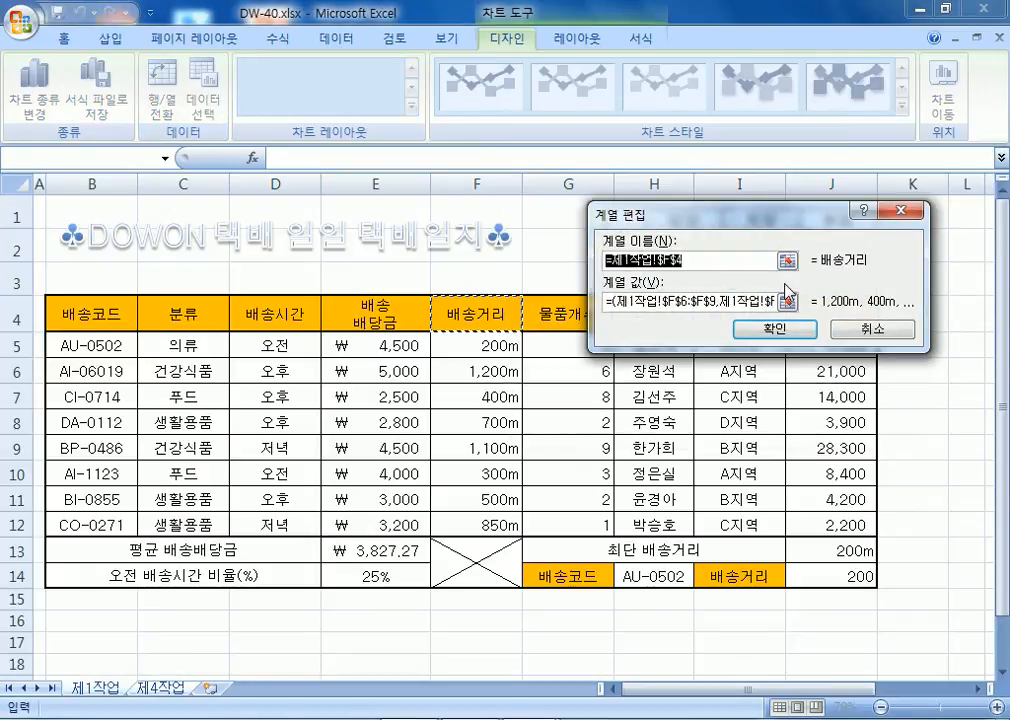
key(Escape)
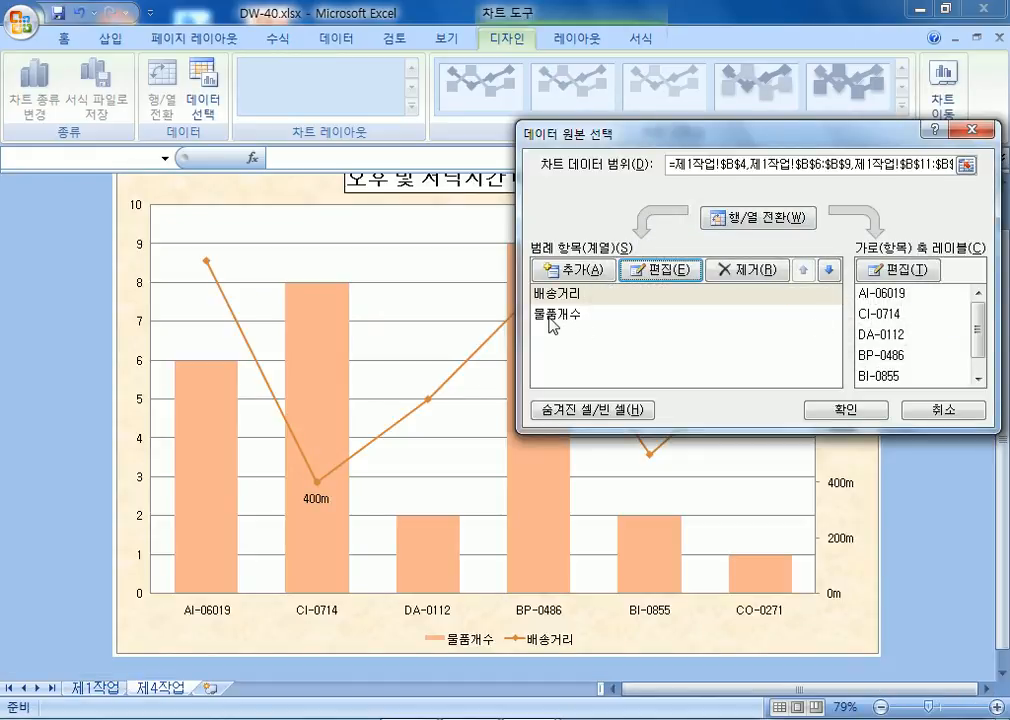
Rename the 물품개수 series to 물품개수(BOX), fixing the BOS typo, and apply.
click(549, 316)
click(664, 270)
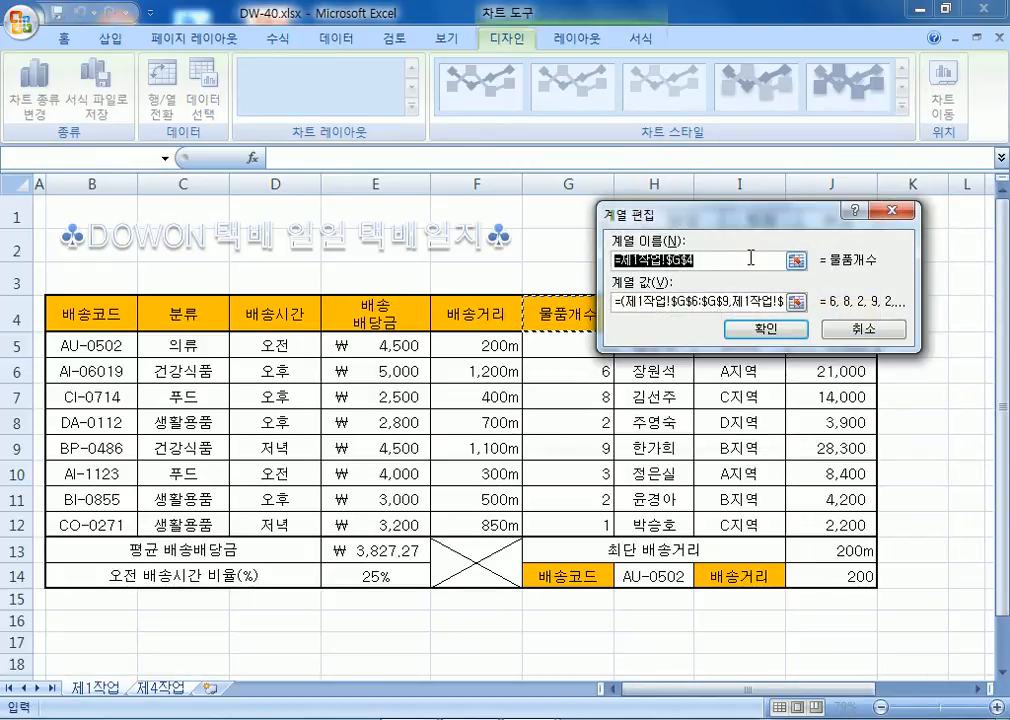
drag(712, 208, 737, 183)
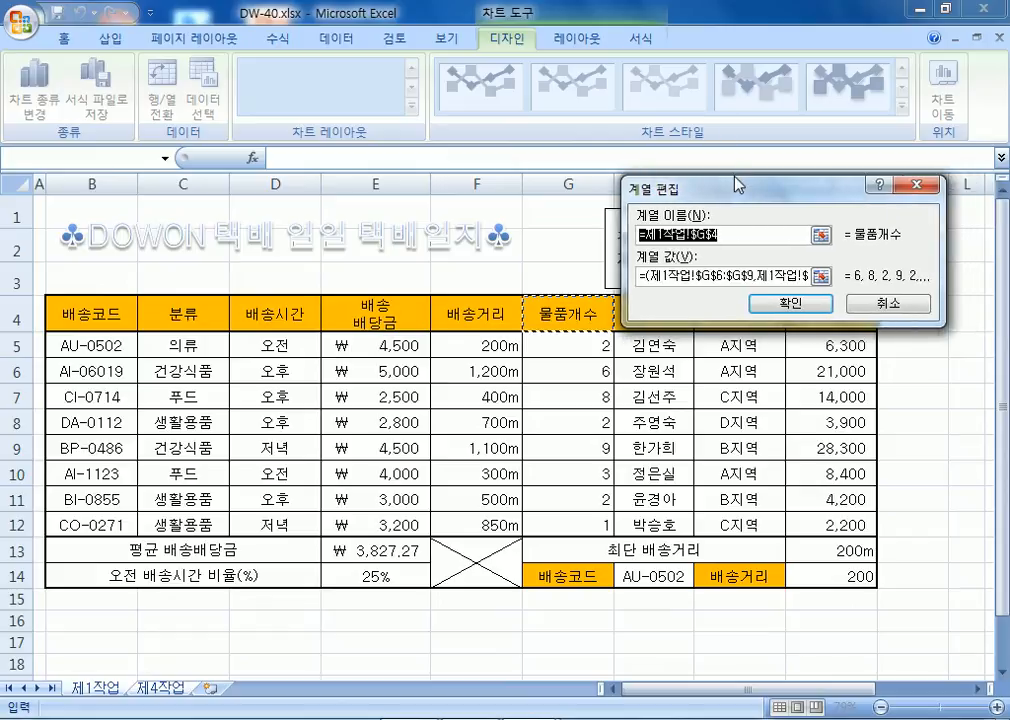
text(물)
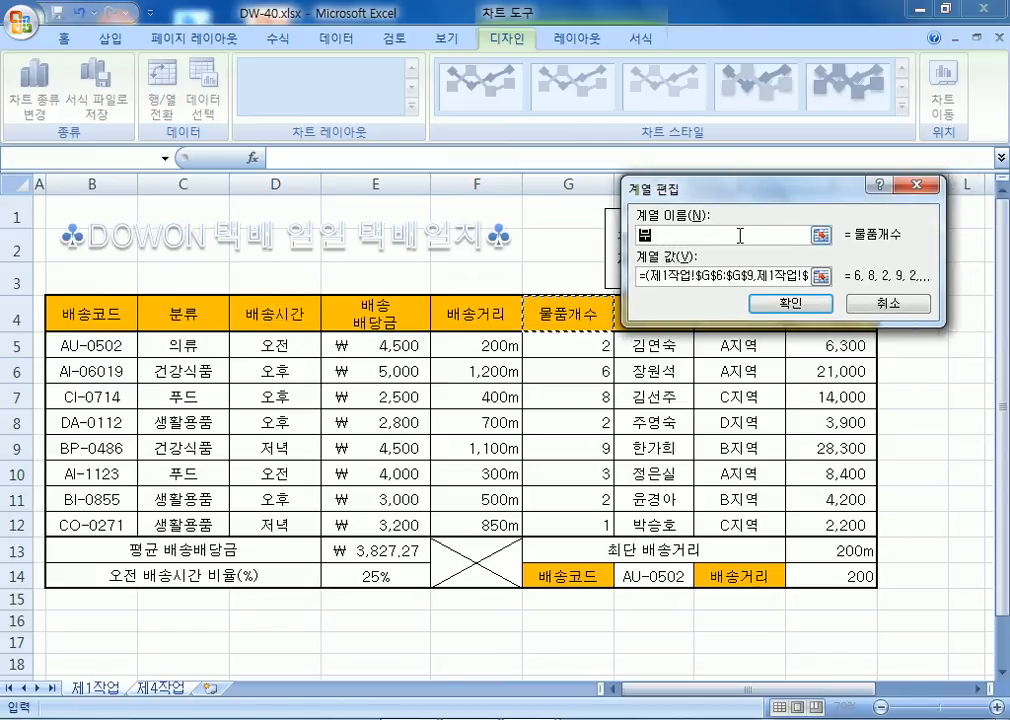
text(품개수)
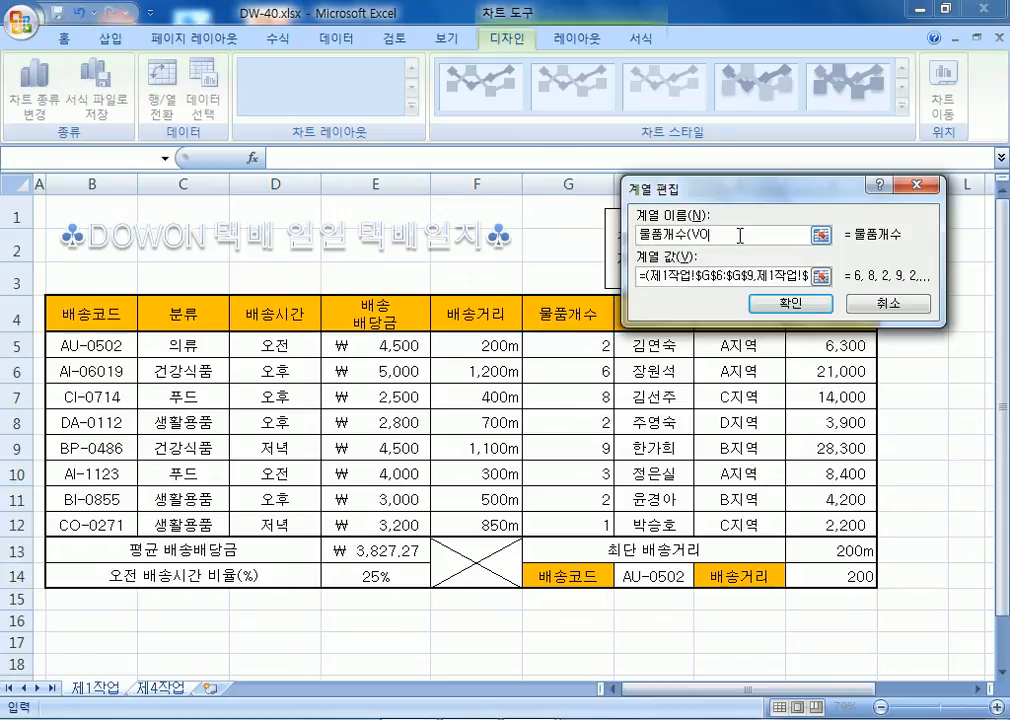
text((BOS)
key(Return)
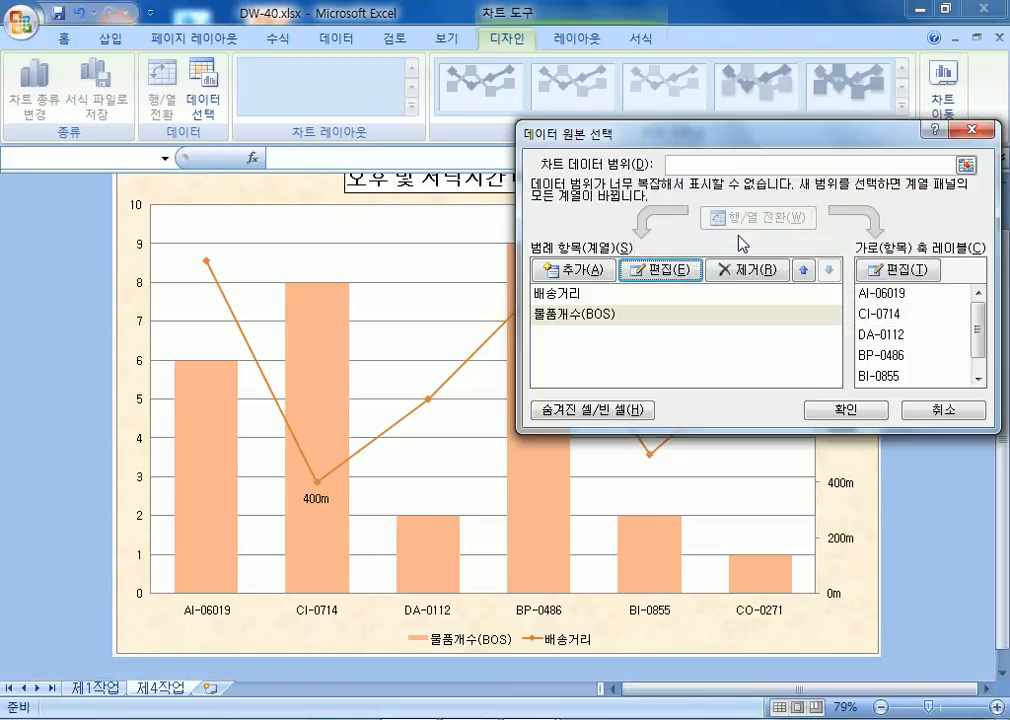
click(693, 271)
click(717, 234)
text(X)
key(Delete)
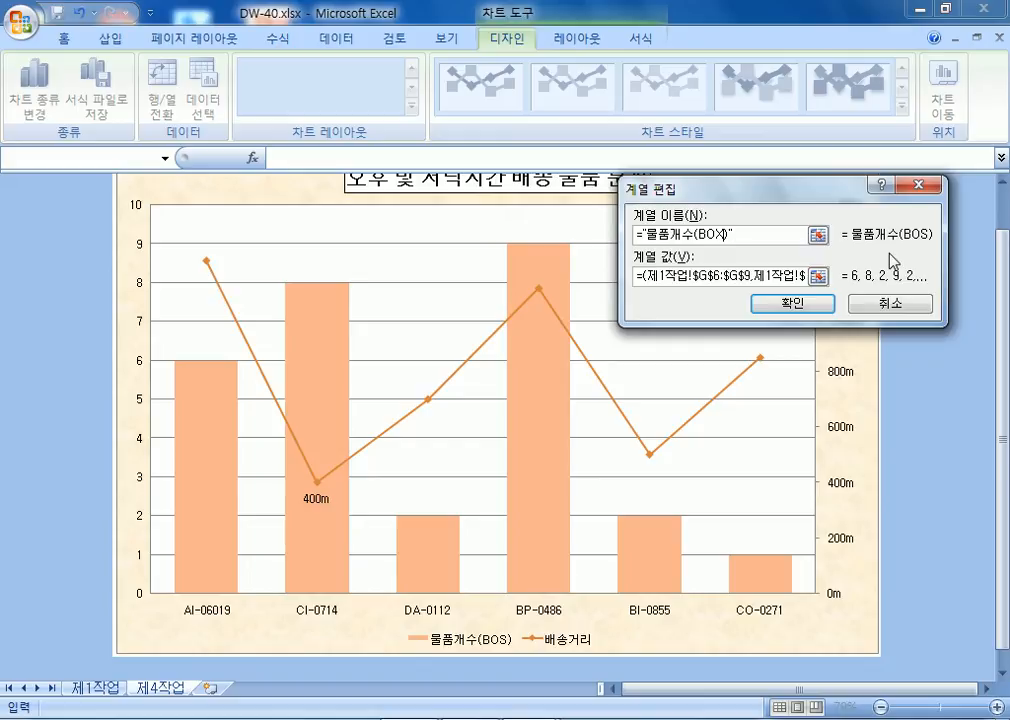
key(Return)
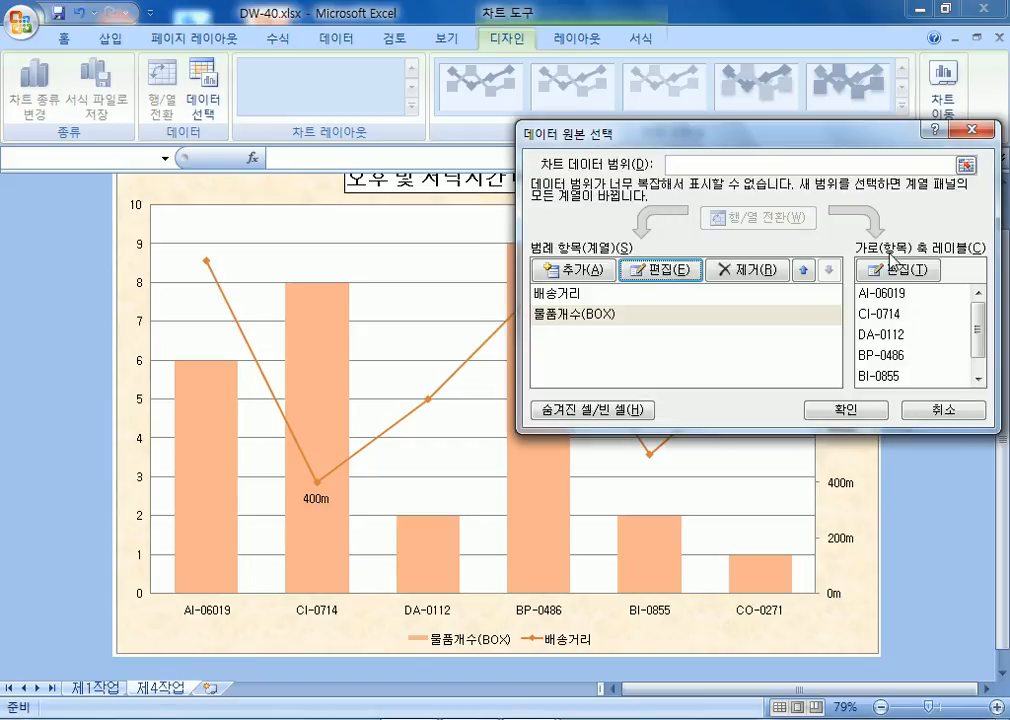
click(845, 411)
scroll(660, 593, down, 1)
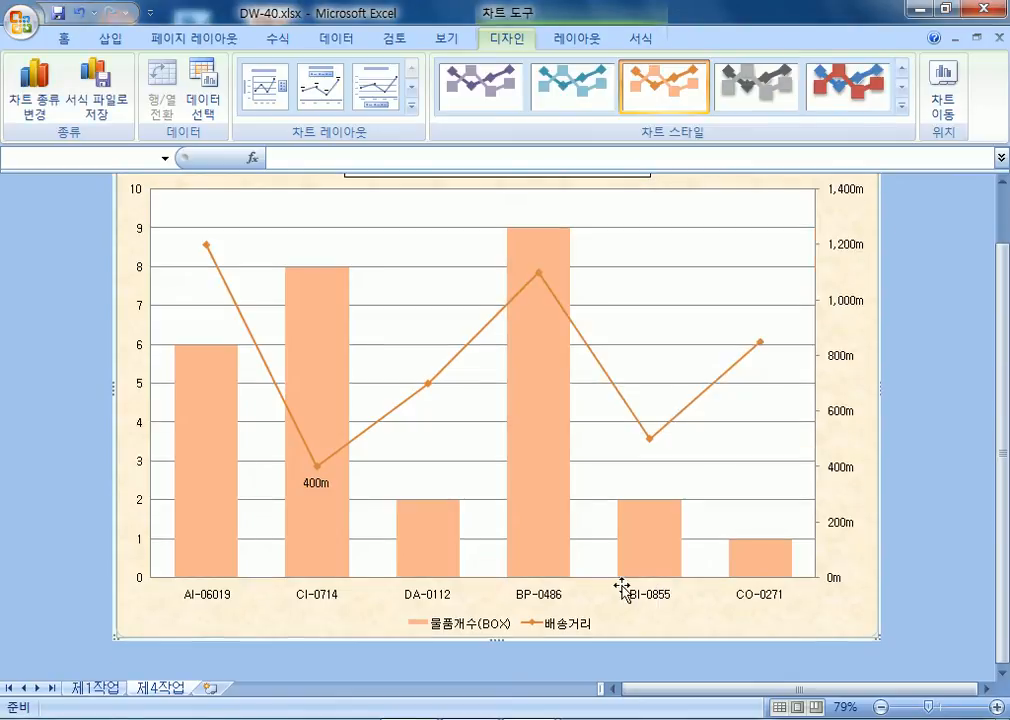
Draw a rectangular callout over the CI-0714 bar.
scroll(620, 590, up, 3)
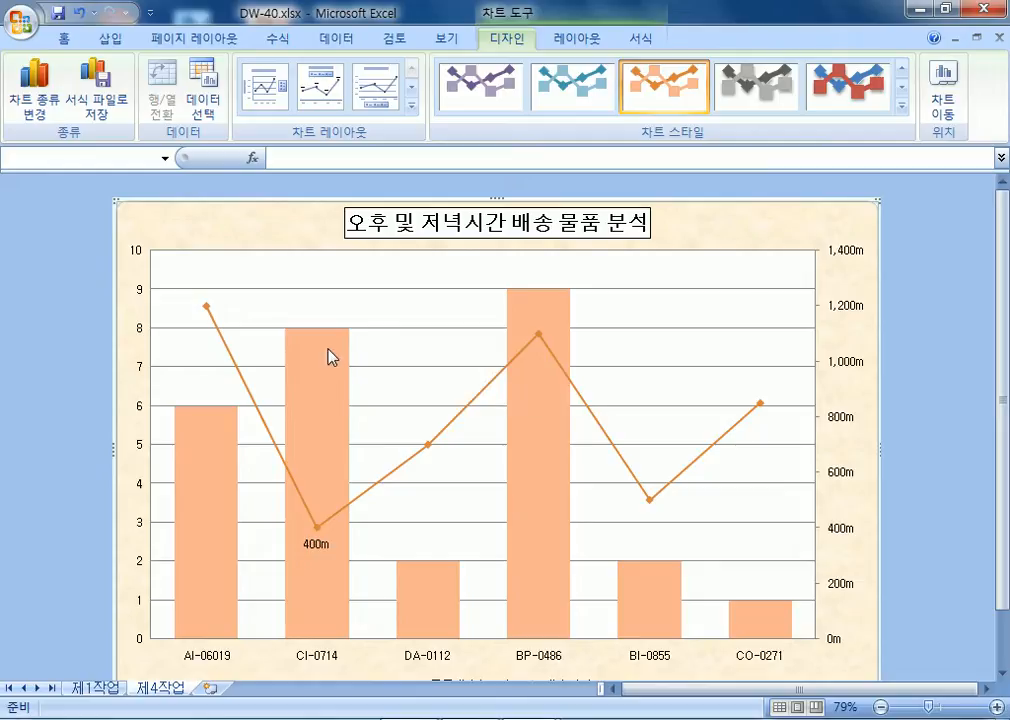
click(111, 39)
click(210, 85)
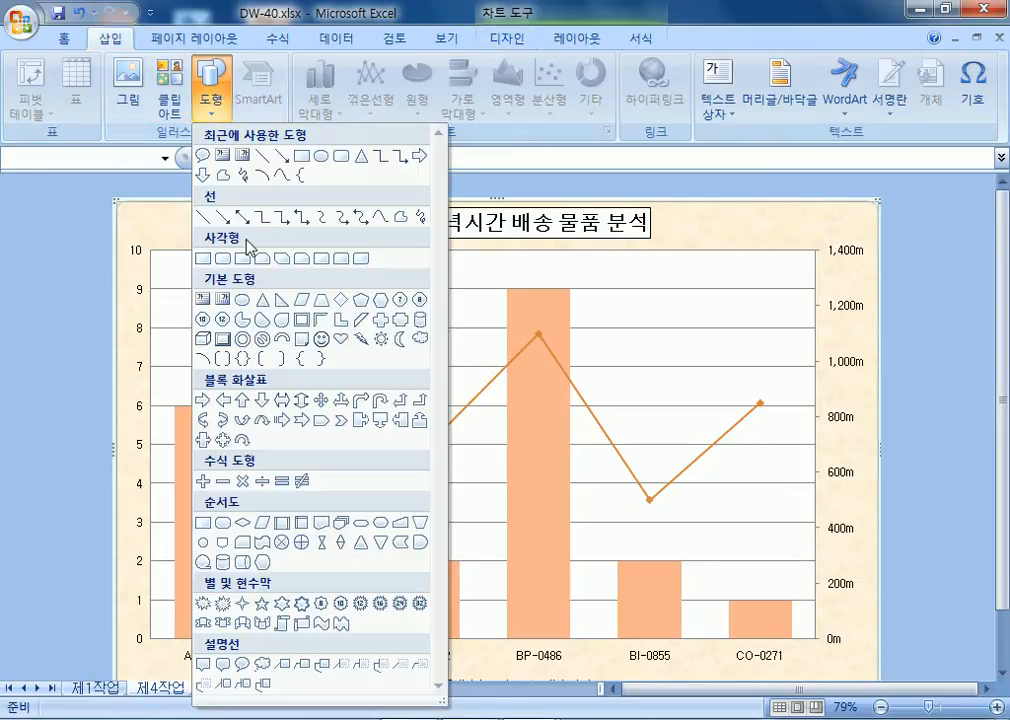
click(204, 664)
mouse_move(284, 352)
mouse_down()
mouse_move(451, 444)
mouse_move(385, 450)
mouse_up()
Shrink the callout and aim its tail at the 400m data point.
drag(313, 456, 319, 510)
mouse_move(383, 448)
mouse_down()
mouse_move(415, 448)
mouse_move(365, 428)
mouse_move(365, 438)
mouse_move(380, 437)
mouse_up()
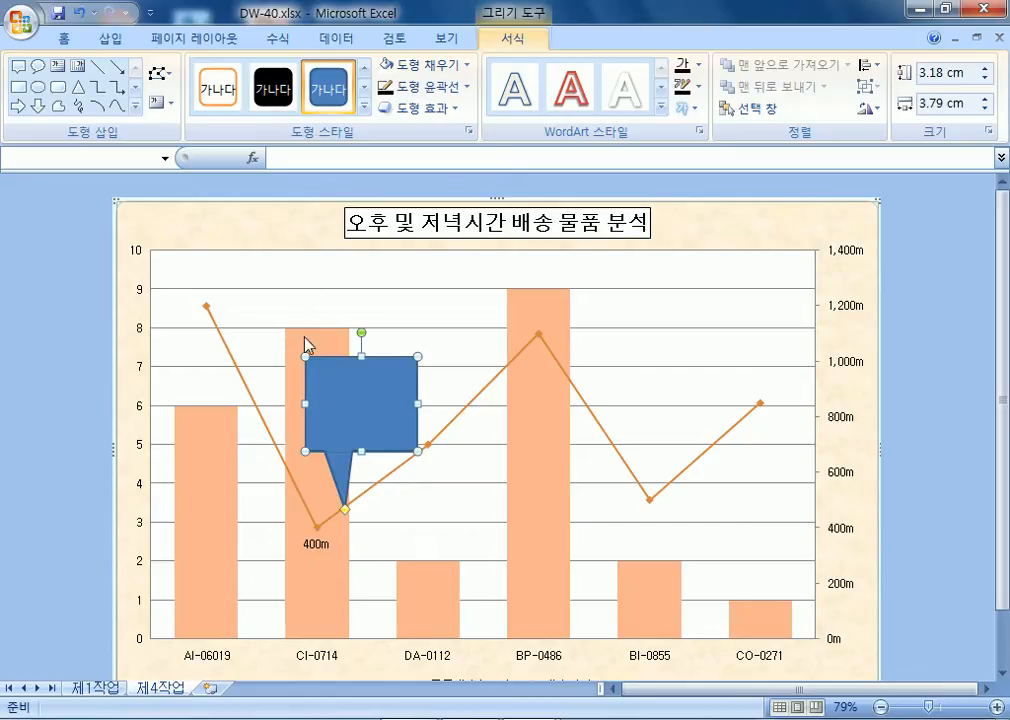
mouse_move(315, 622)
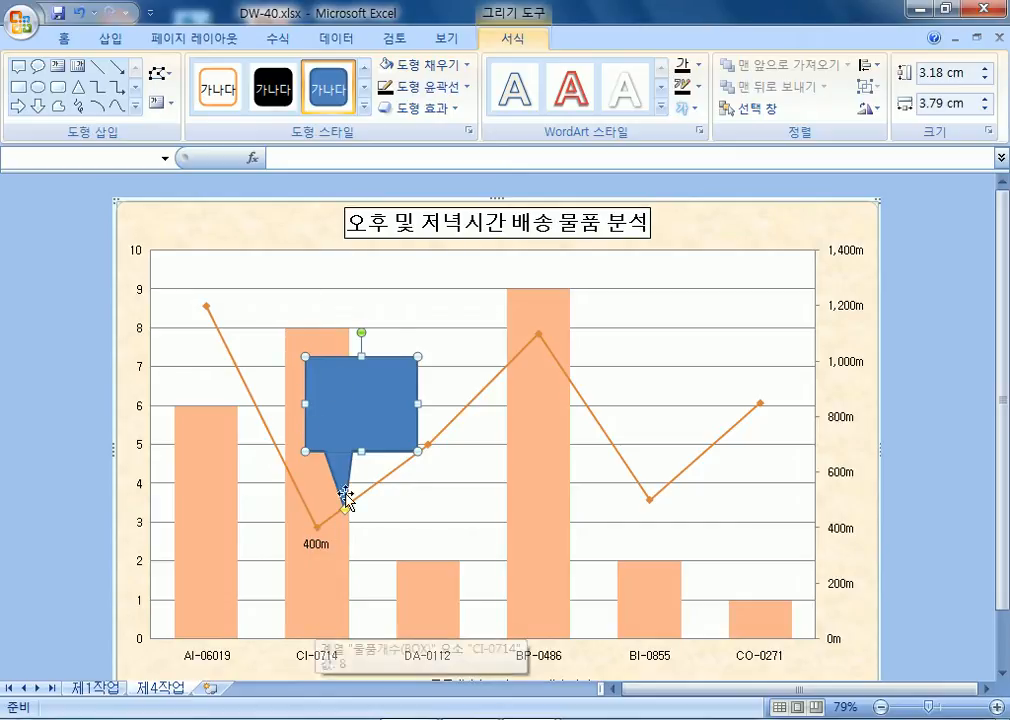
drag(317, 515, 320, 510)
drag(420, 403, 381, 398)
drag(343, 357, 343, 400)
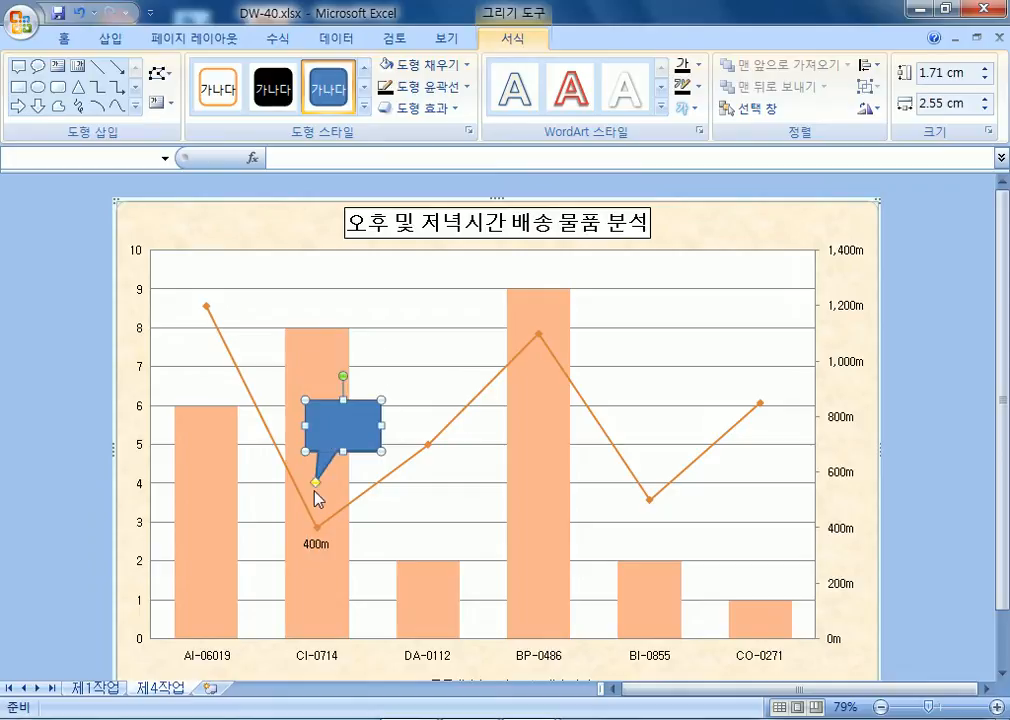
drag(316, 482, 322, 510)
drag(350, 424, 343, 424)
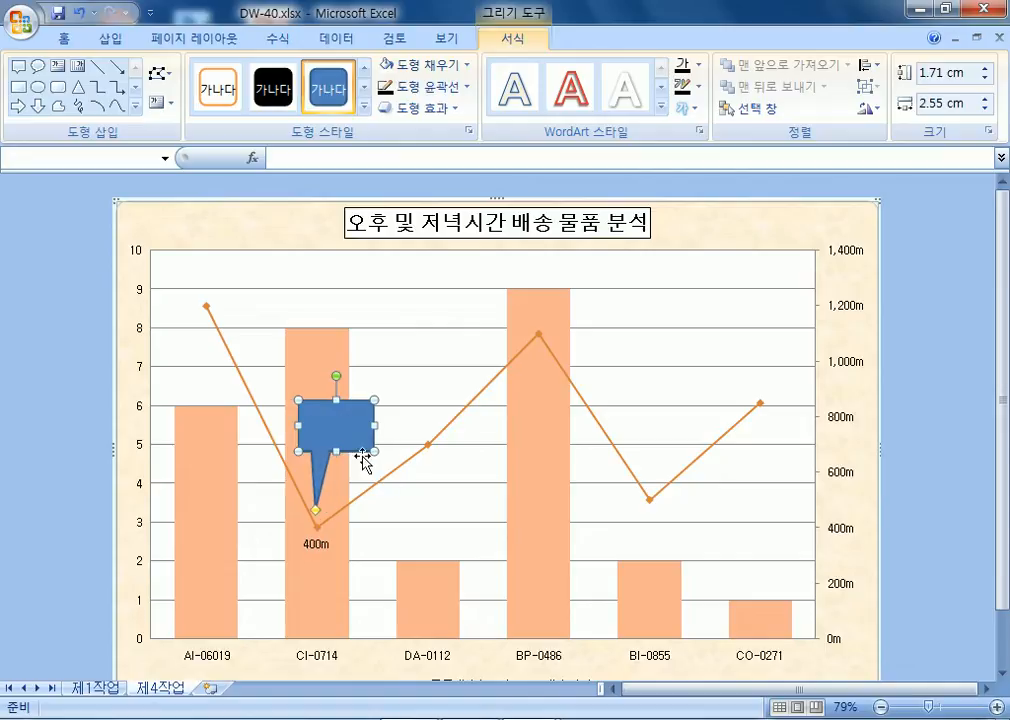
click(417, 530)
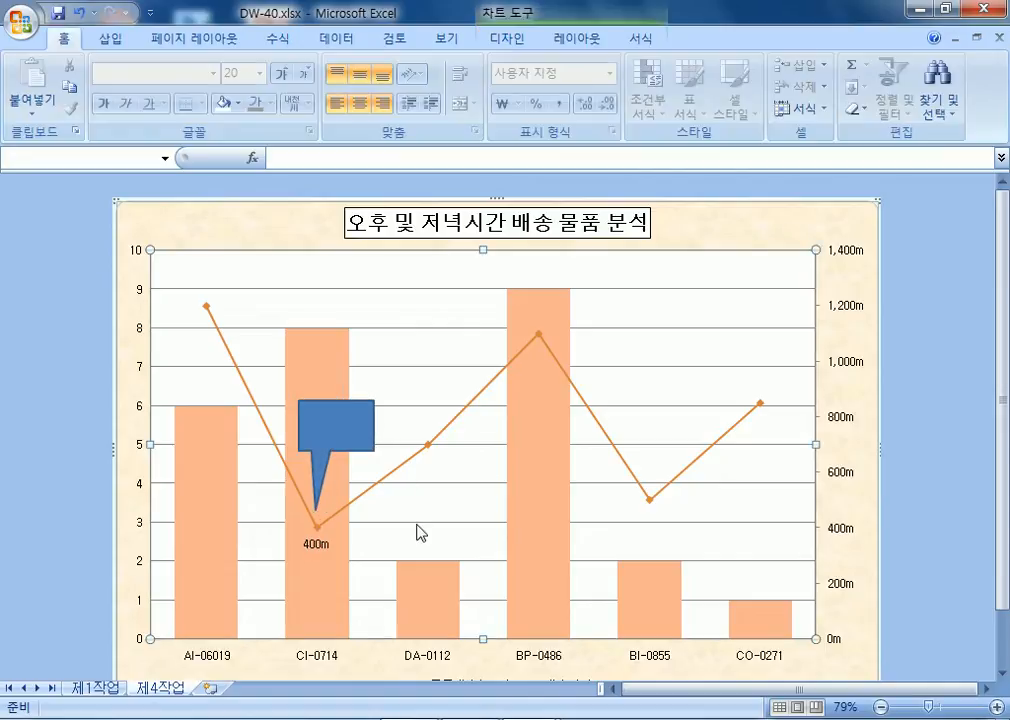
Widen the callout slightly and enter the text 최단거리.
click(378, 443)
drag(374, 425, 388, 425)
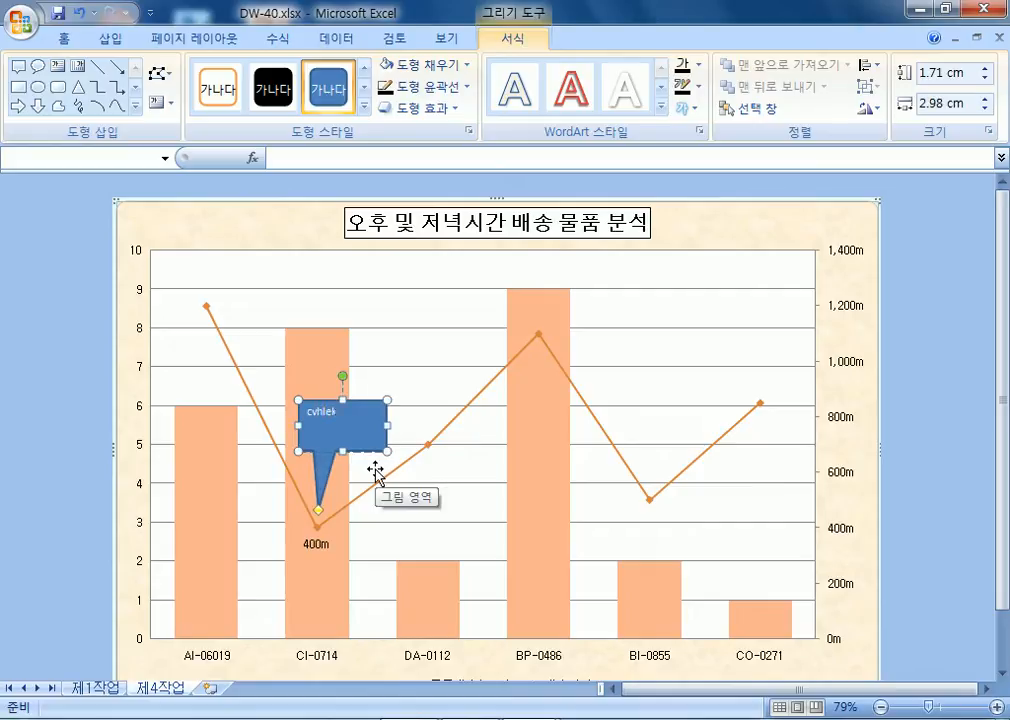
text(최단거리)
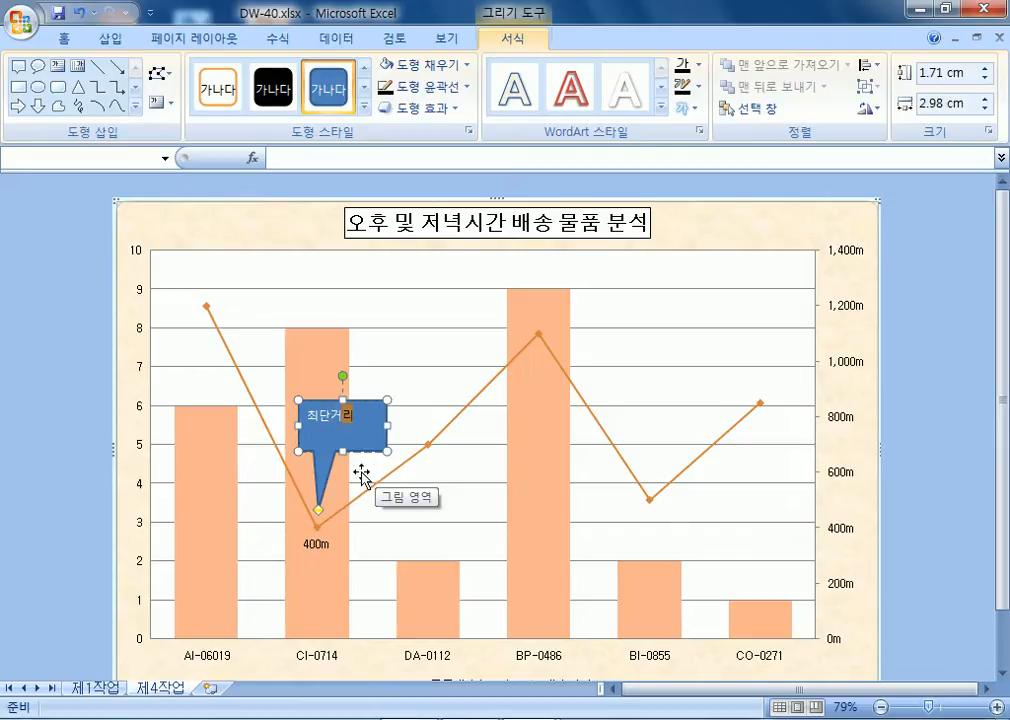
click(383, 436)
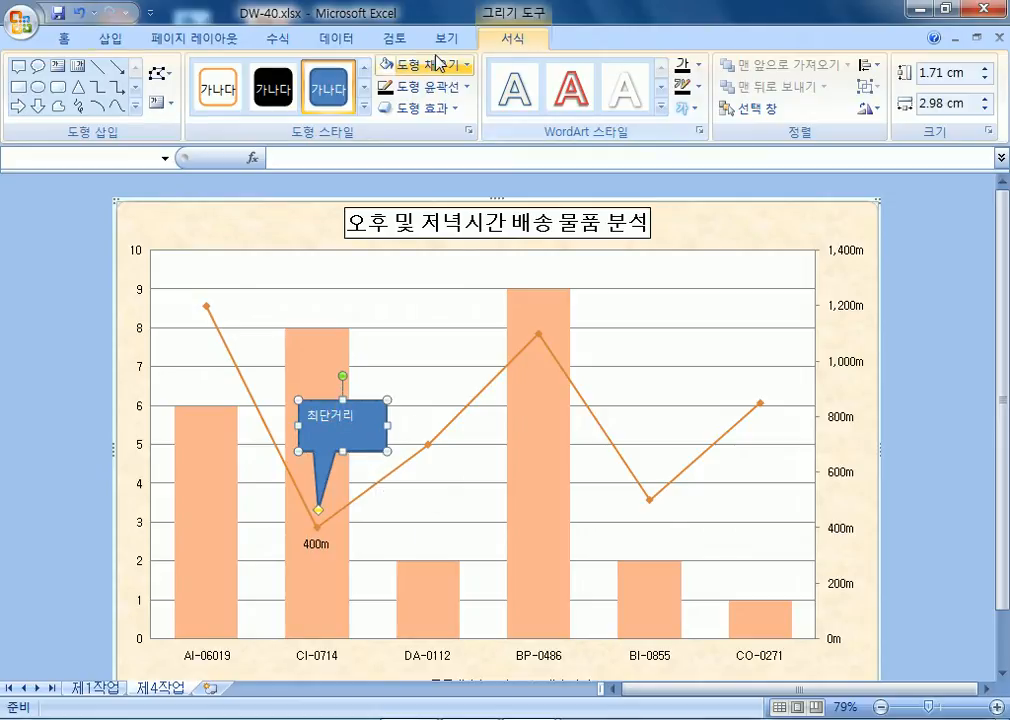
Give the callout a white fill with dark text centred horizontally and vertically.
click(461, 68)
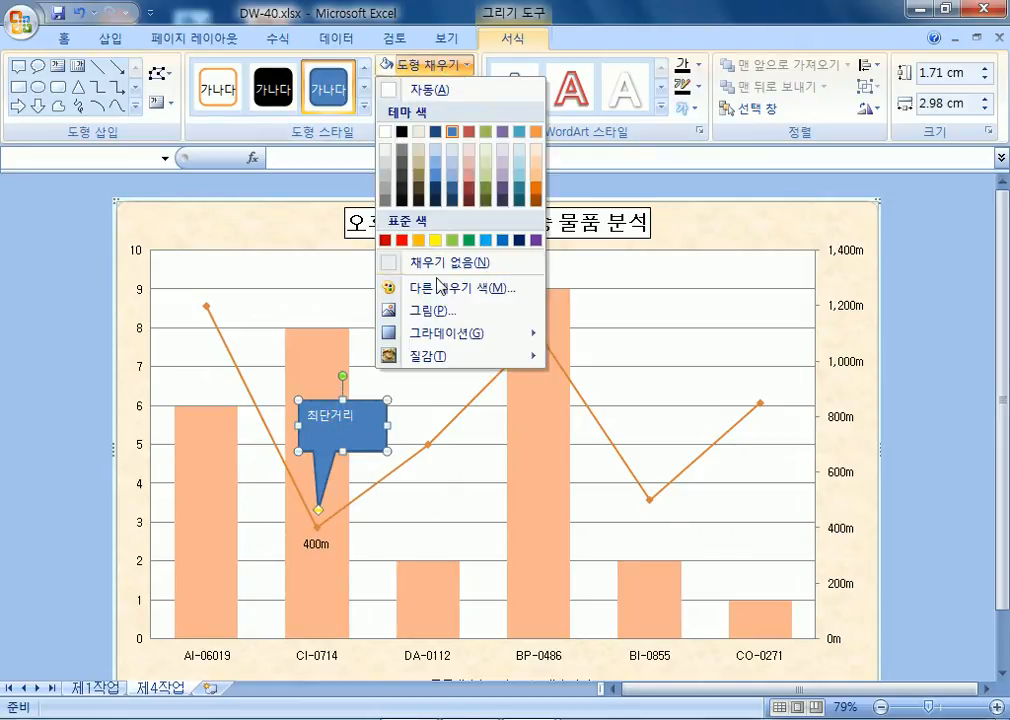
click(428, 90)
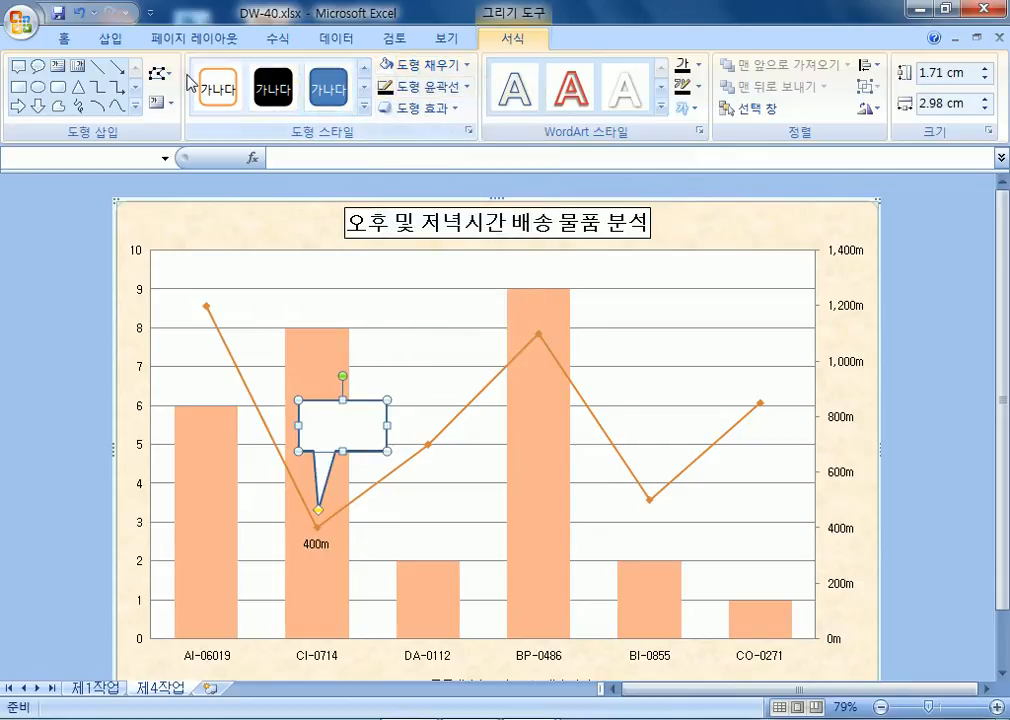
click(66, 38)
click(255, 104)
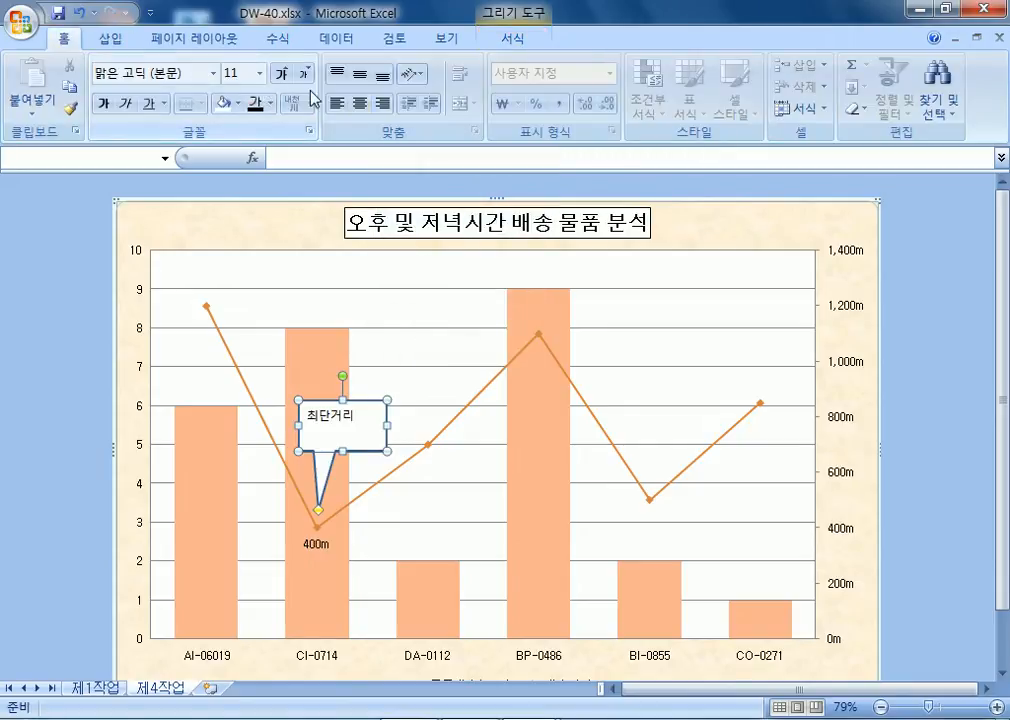
click(360, 103)
click(363, 76)
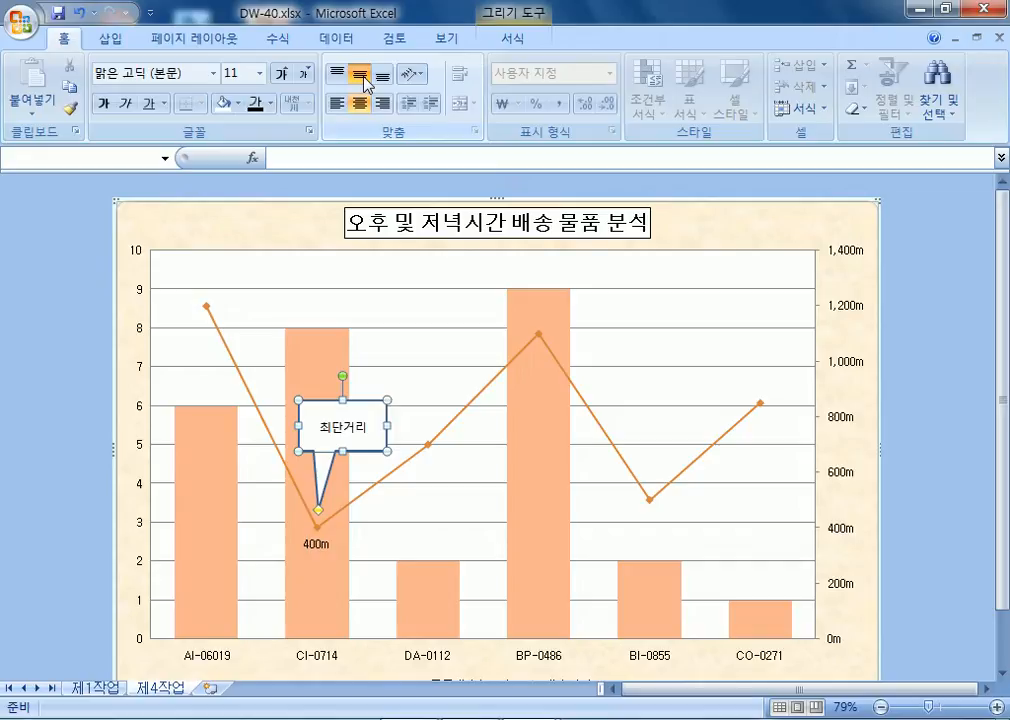
click(50, 327)
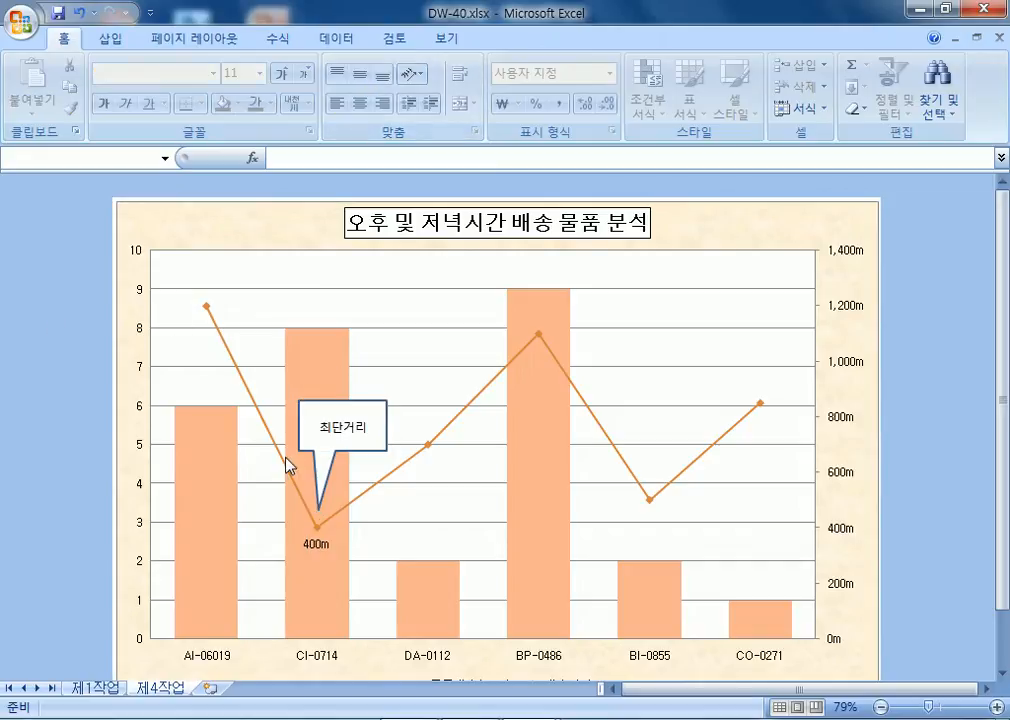
Reposition the 최단거리 callout so its tail points exactly at the 400m marker.
click(362, 459)
click(348, 428)
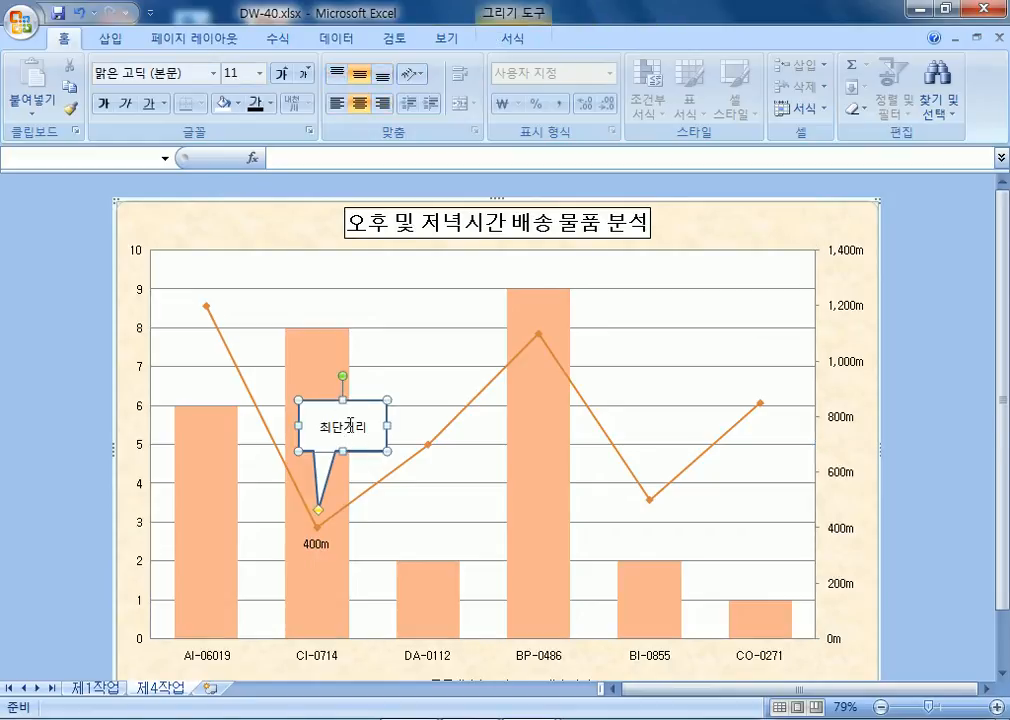
drag(356, 451, 358, 469)
drag(320, 533, 320, 512)
click(424, 533)
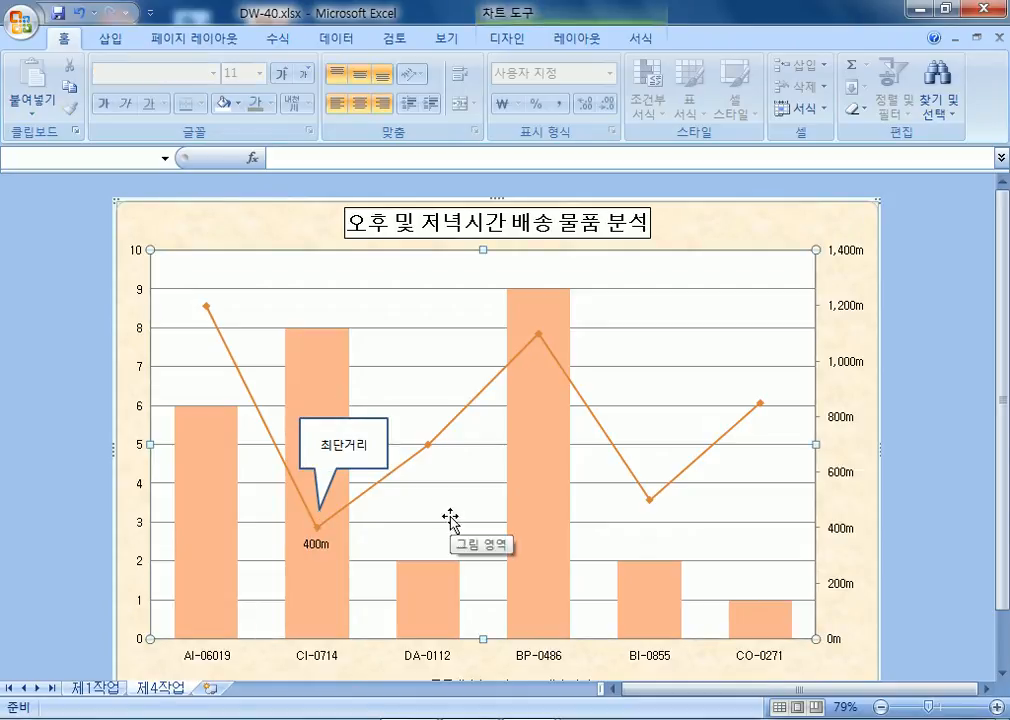
click(368, 418)
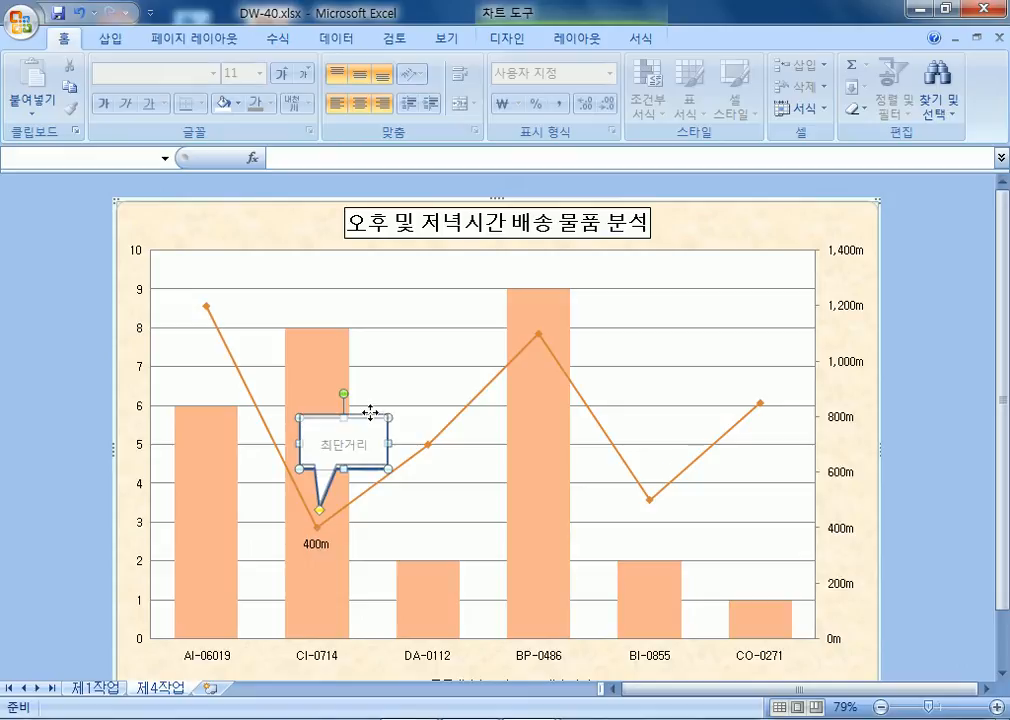
drag(370, 413, 365, 407)
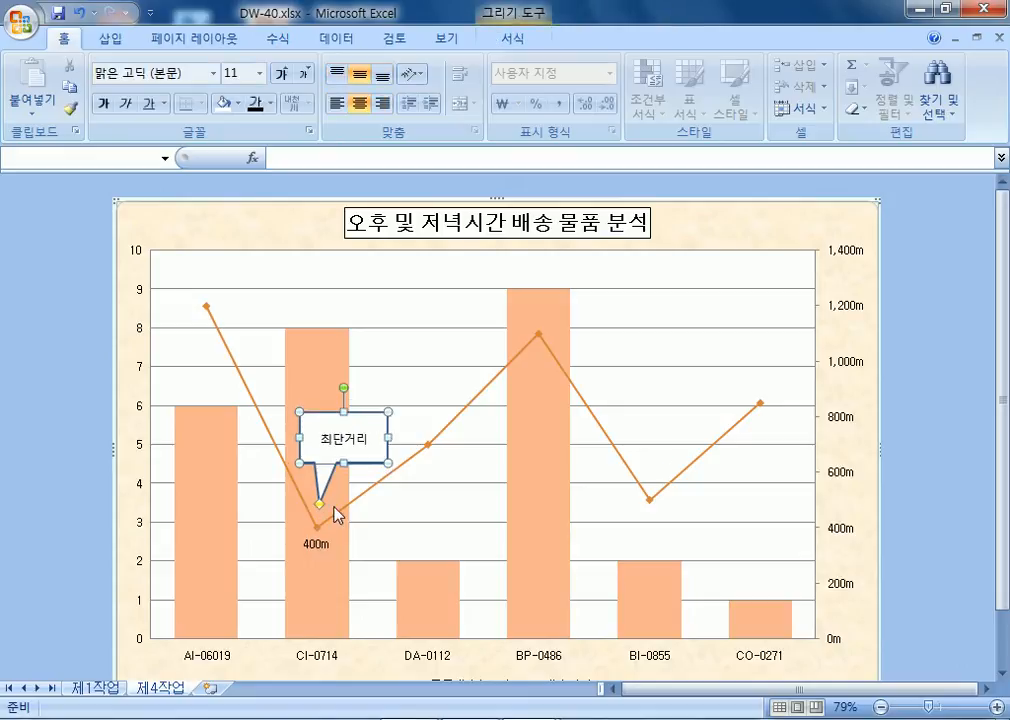
drag(321, 523, 320, 518)
click(420, 522)
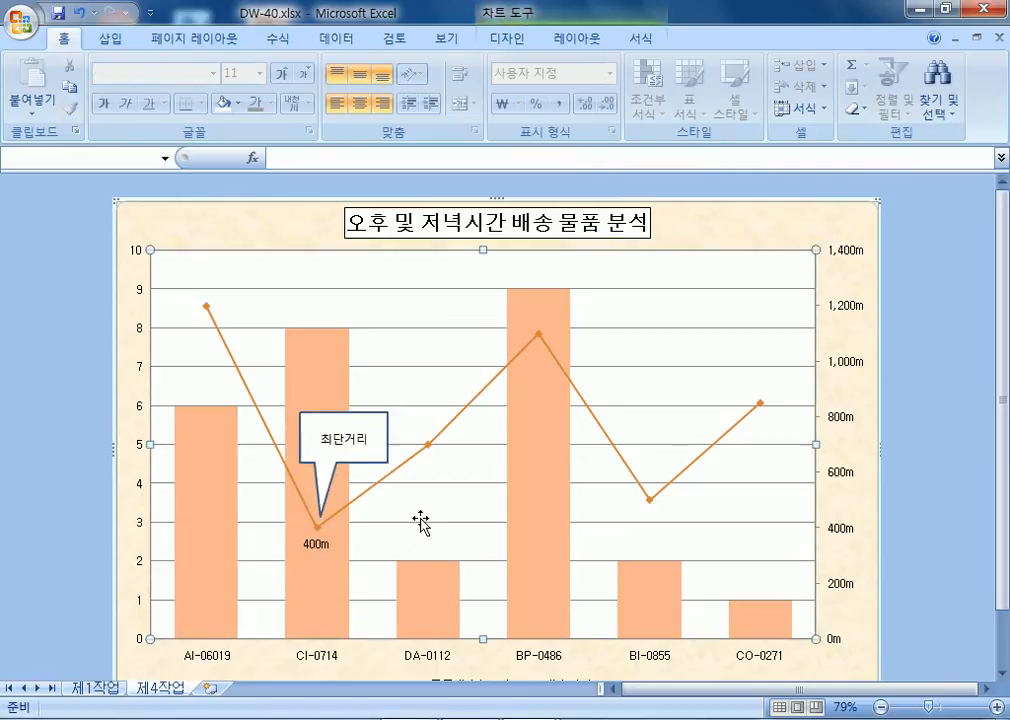
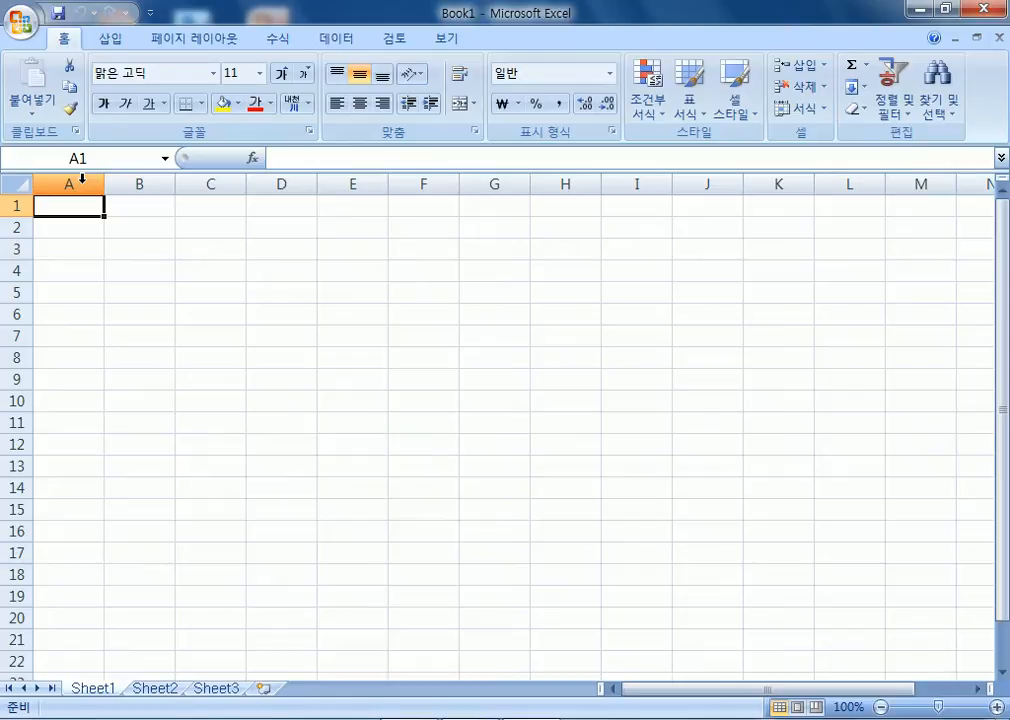
Set the width of column A to 1 on Sheet1 and Sheet2.
right_click(82, 178)
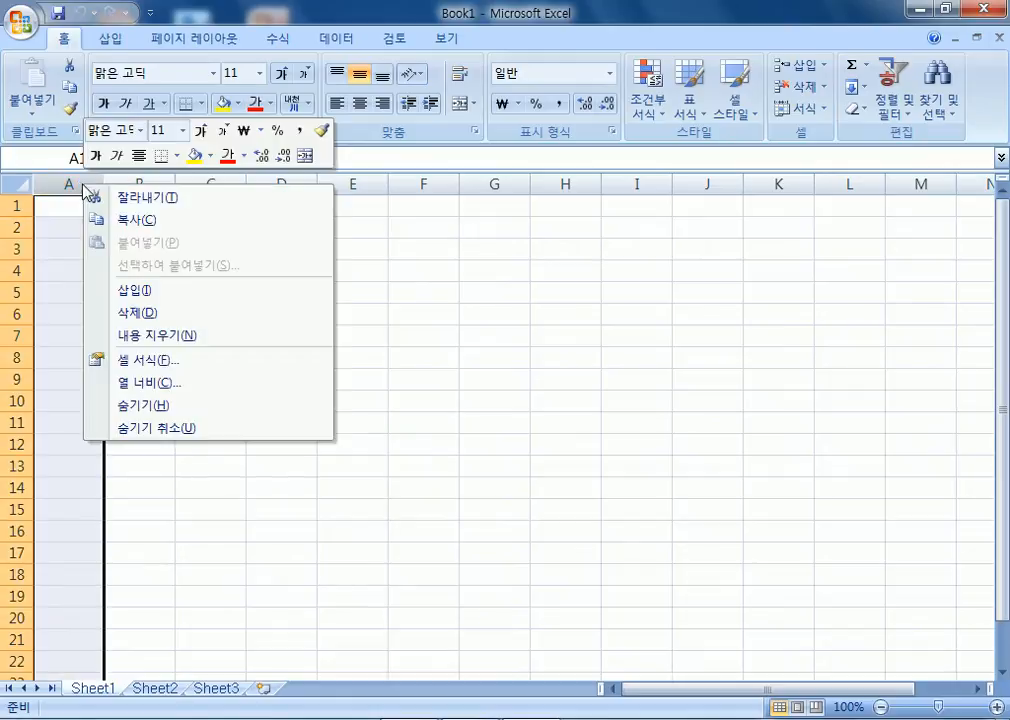
click(125, 385)
text(1)
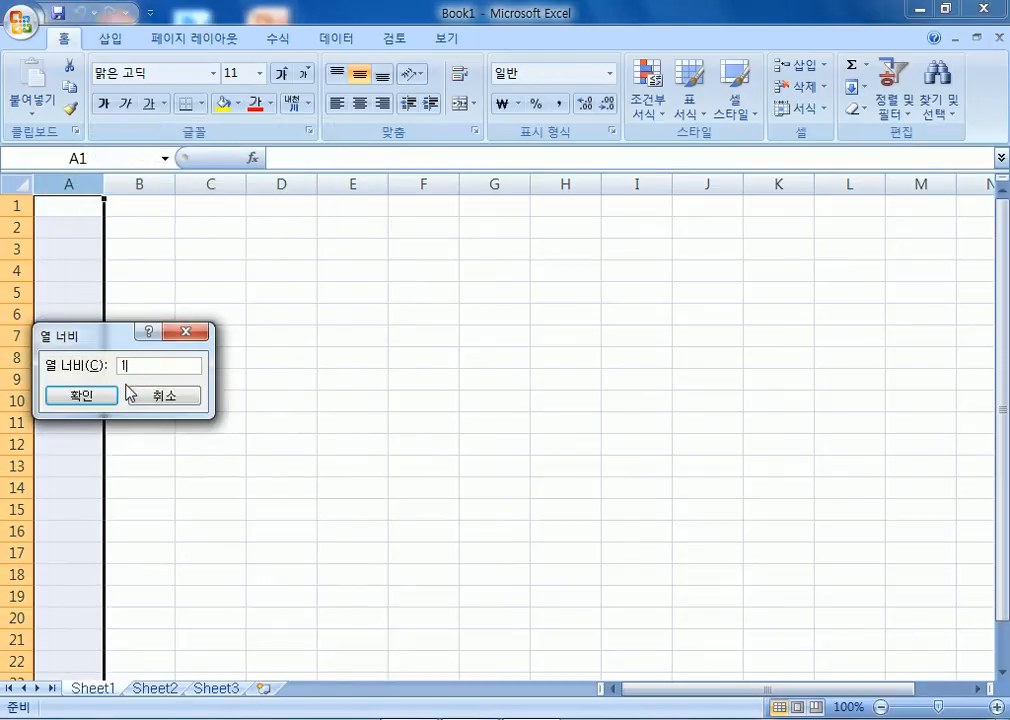
click(100, 396)
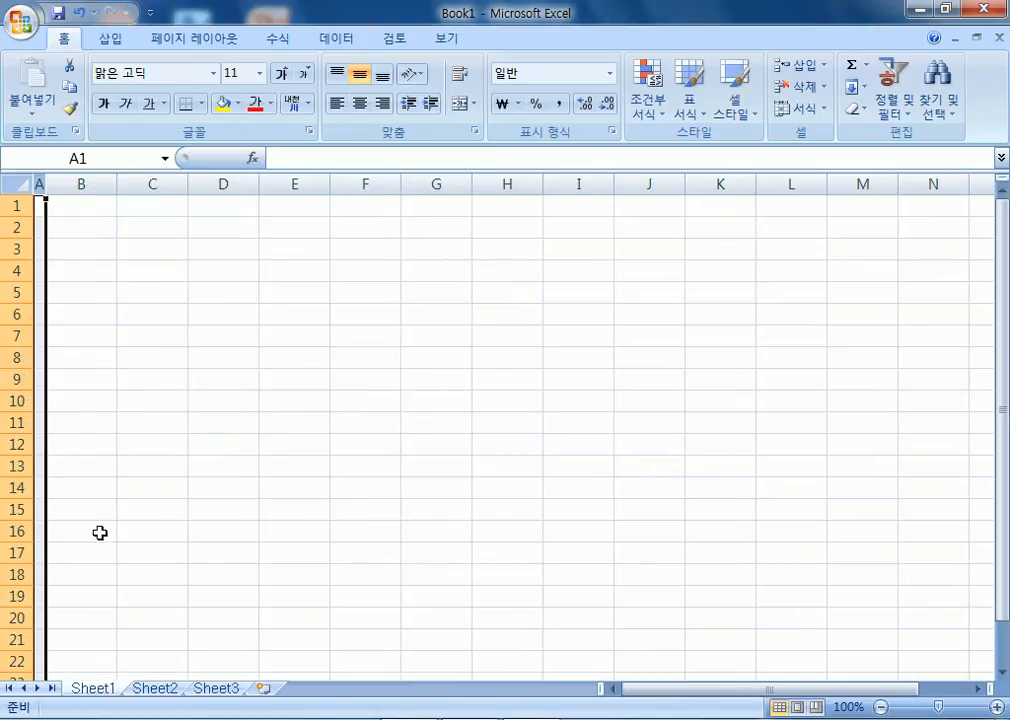
click(160, 690)
right_click(72, 183)
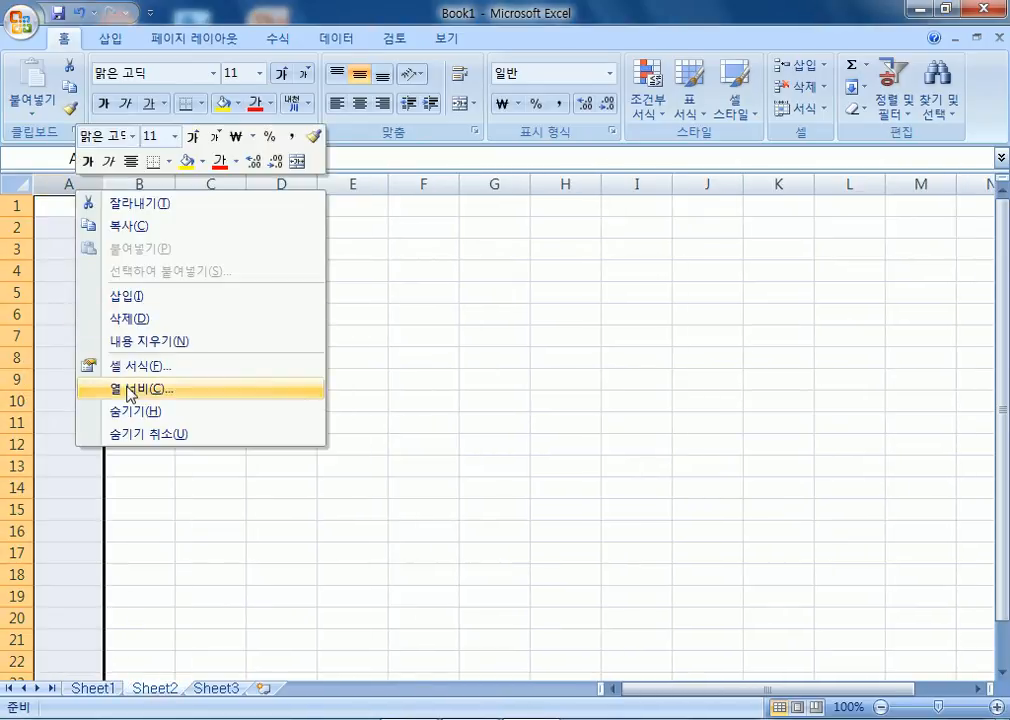
click(128, 390)
text(1)
click(108, 403)
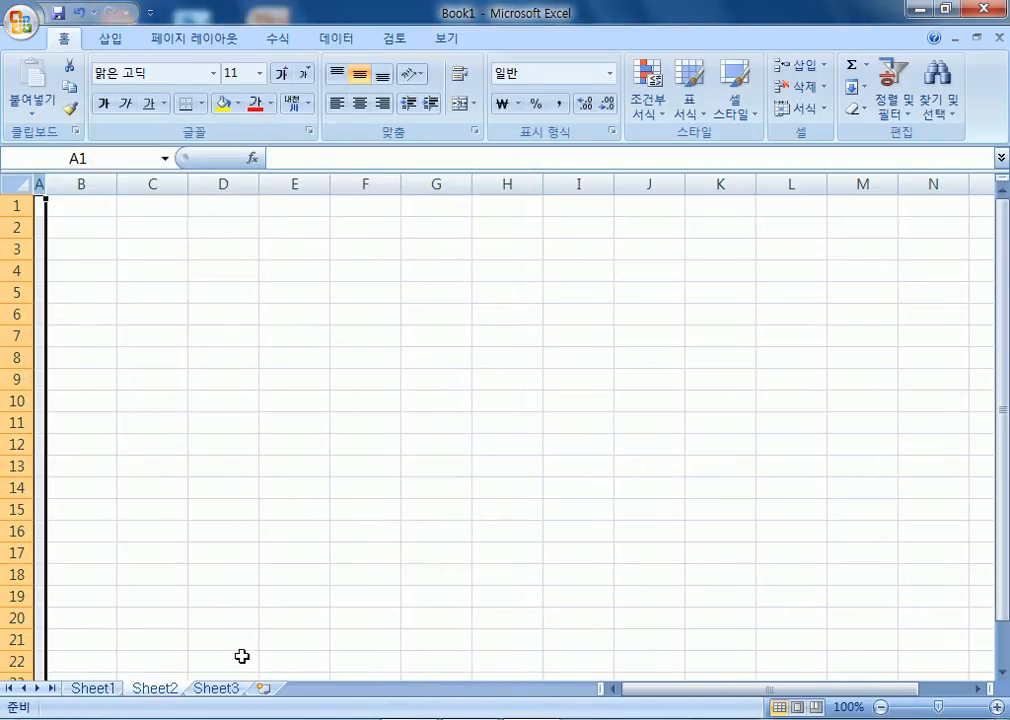
Set Sheet3's column A width to 1 as well.
click(239, 691)
right_click(68, 183)
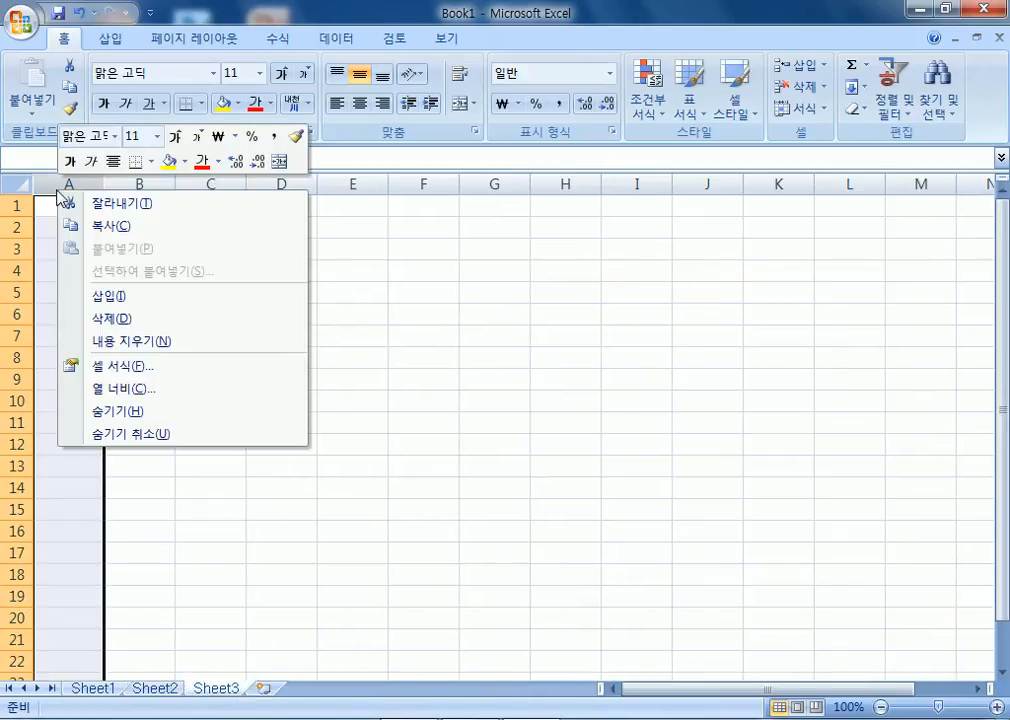
click(122, 394)
text(1)
click(91, 402)
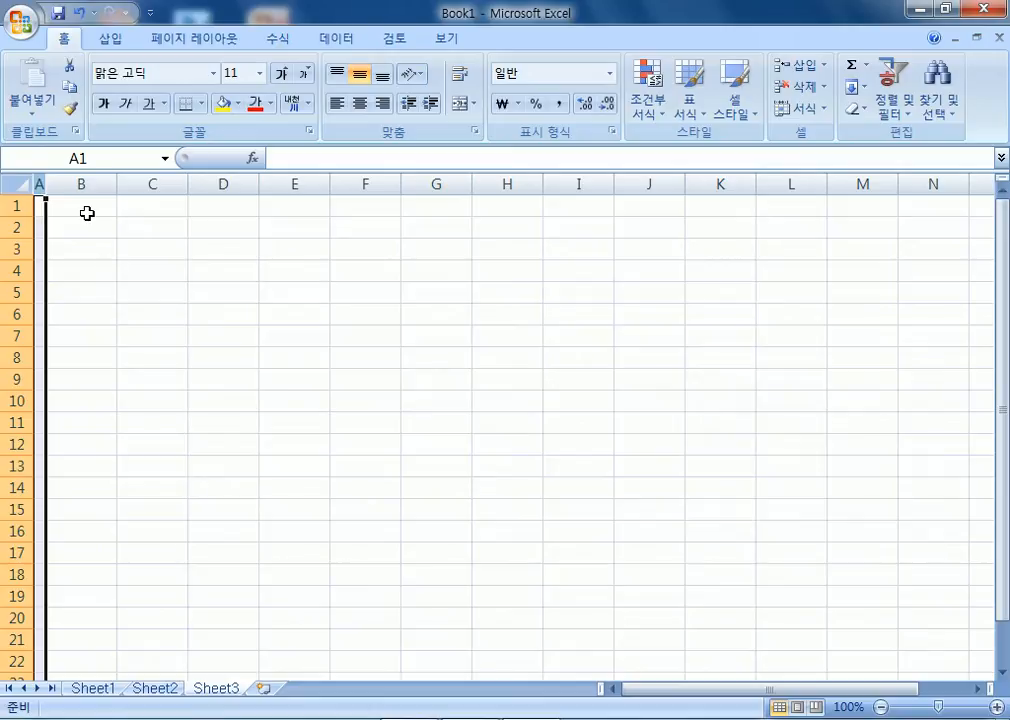
Rename the Sheet3, Sheet2 and Sheet1 tabs to 제3작업, 제2작업 and 제1작업, then select B2.
double_click(226, 690)
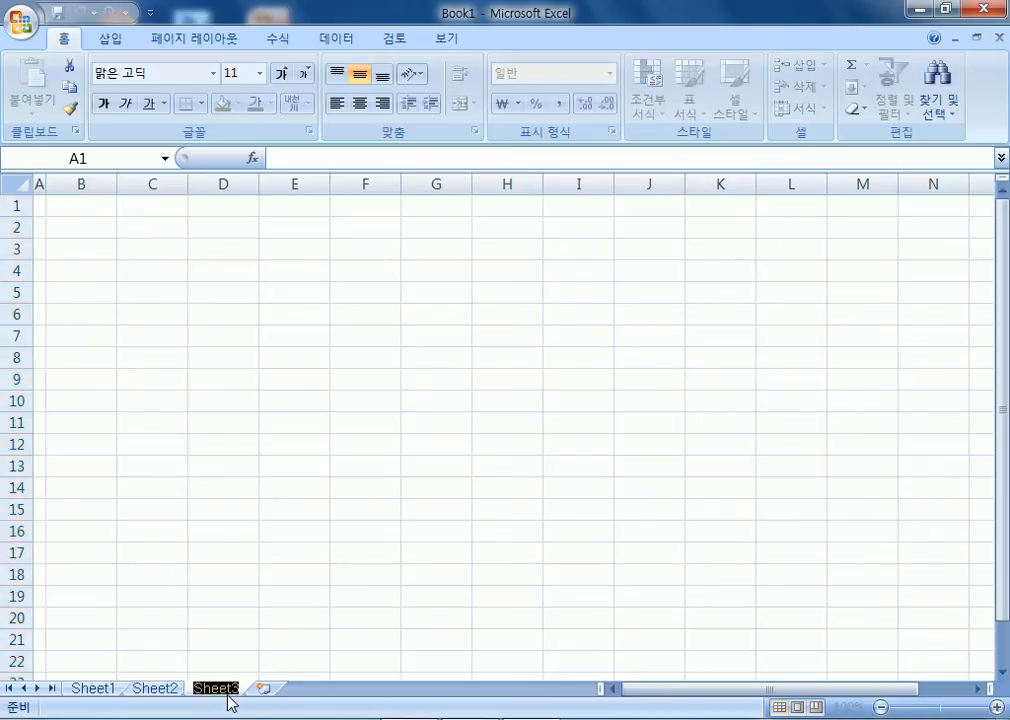
text(제3작업)
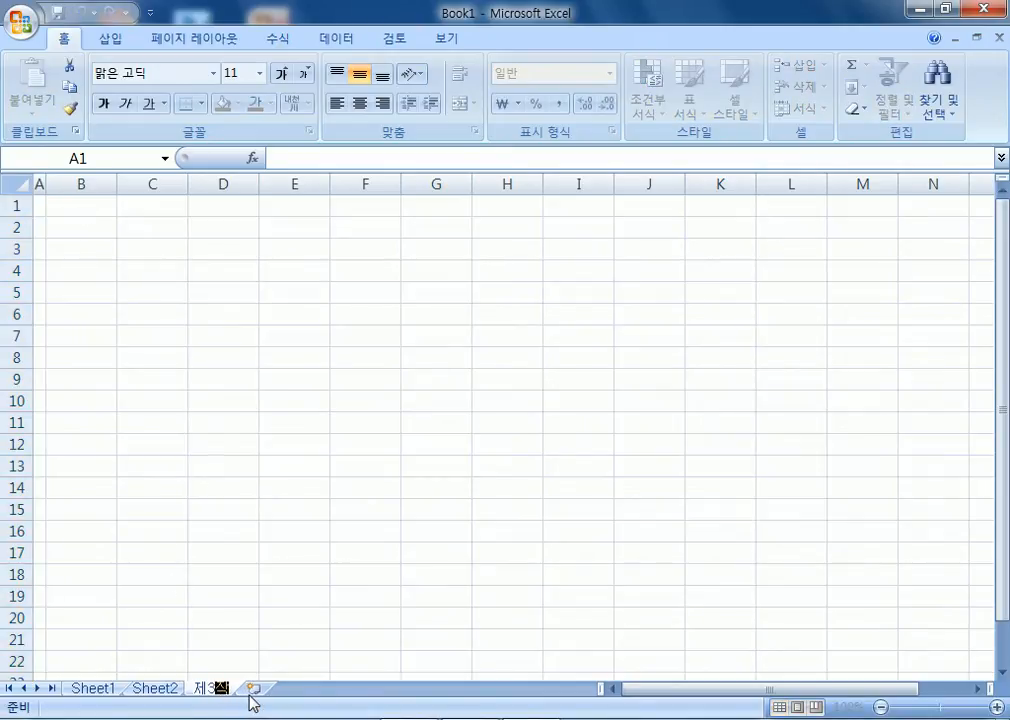
key(Return)
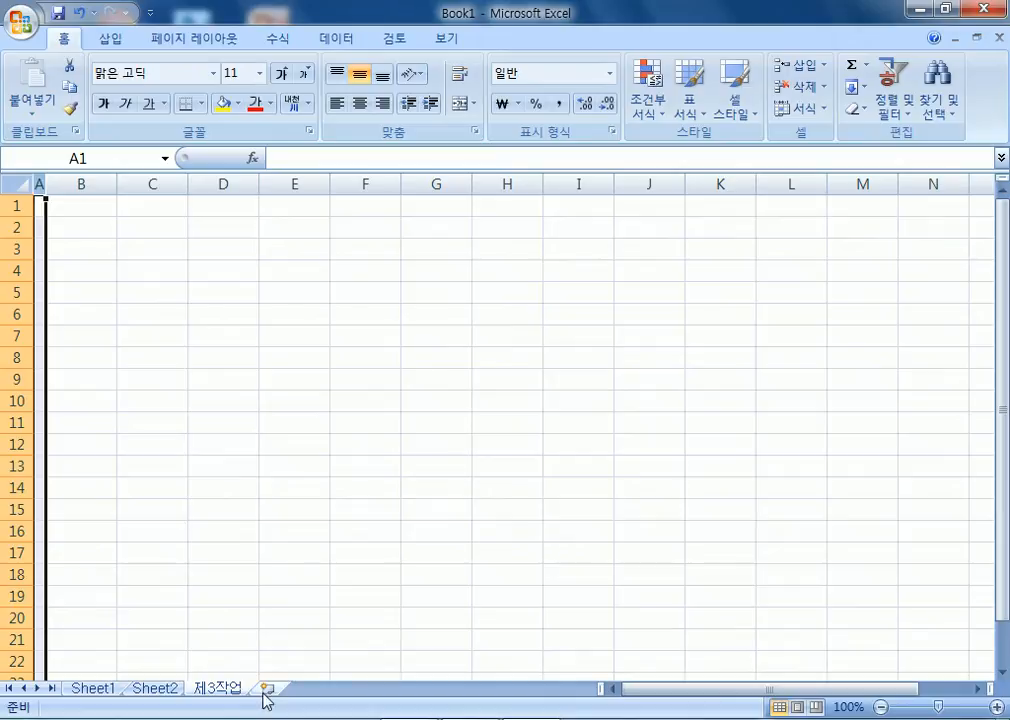
double_click(154, 690)
text(제2)
text(작업)
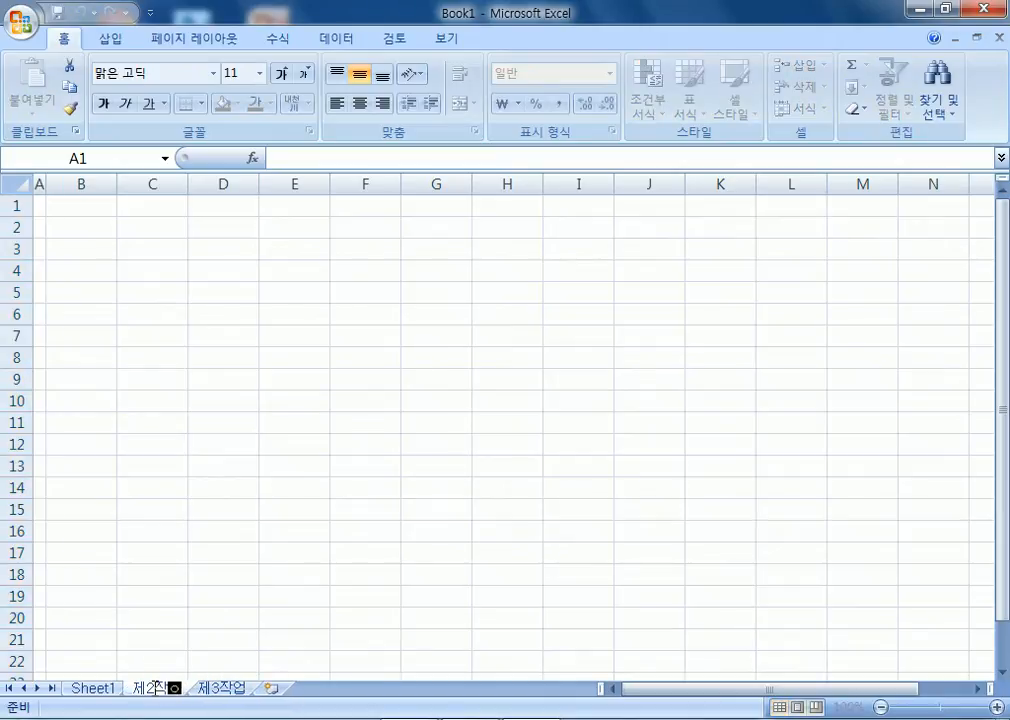
key(Return)
double_click(86, 690)
text(제1)
key(BackSpace)
text(제1작)
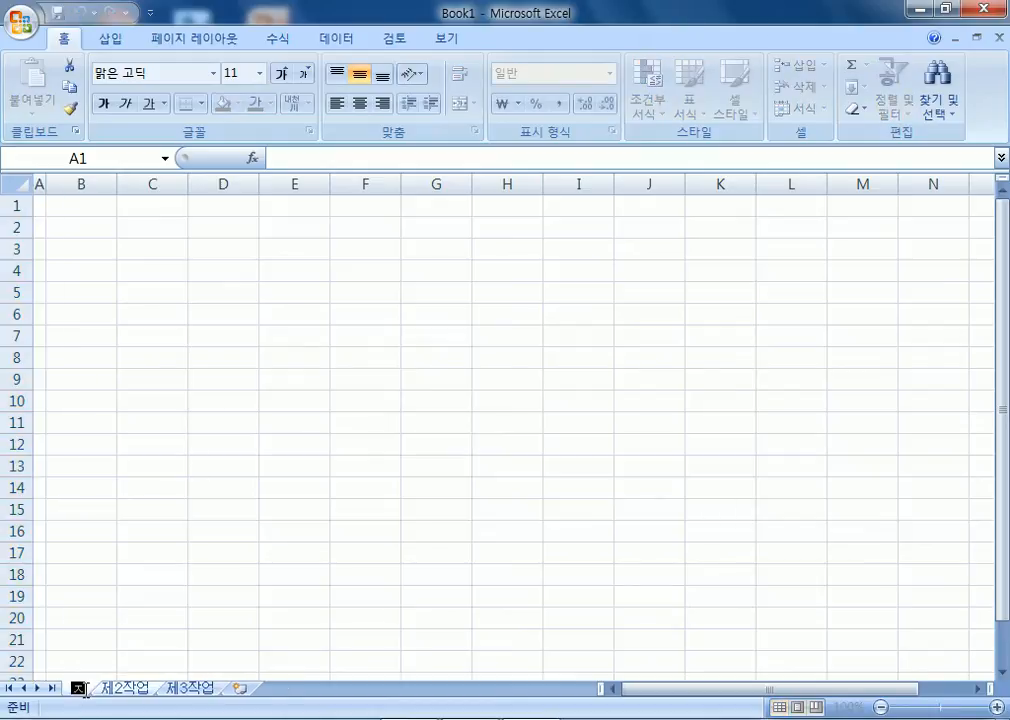
text(업)
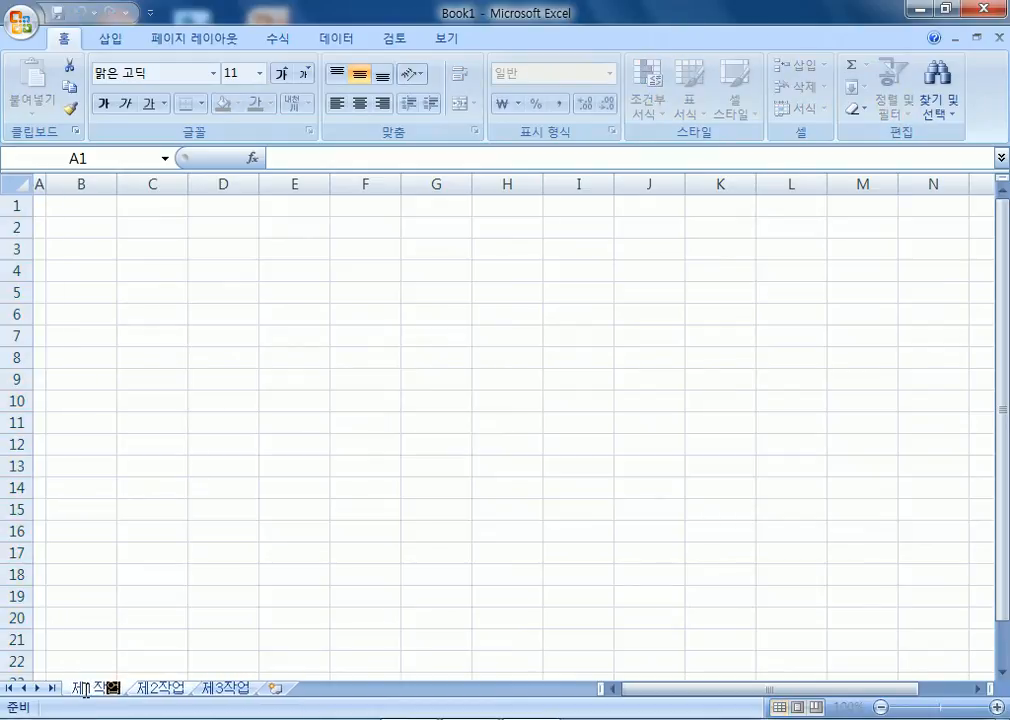
key(Return)
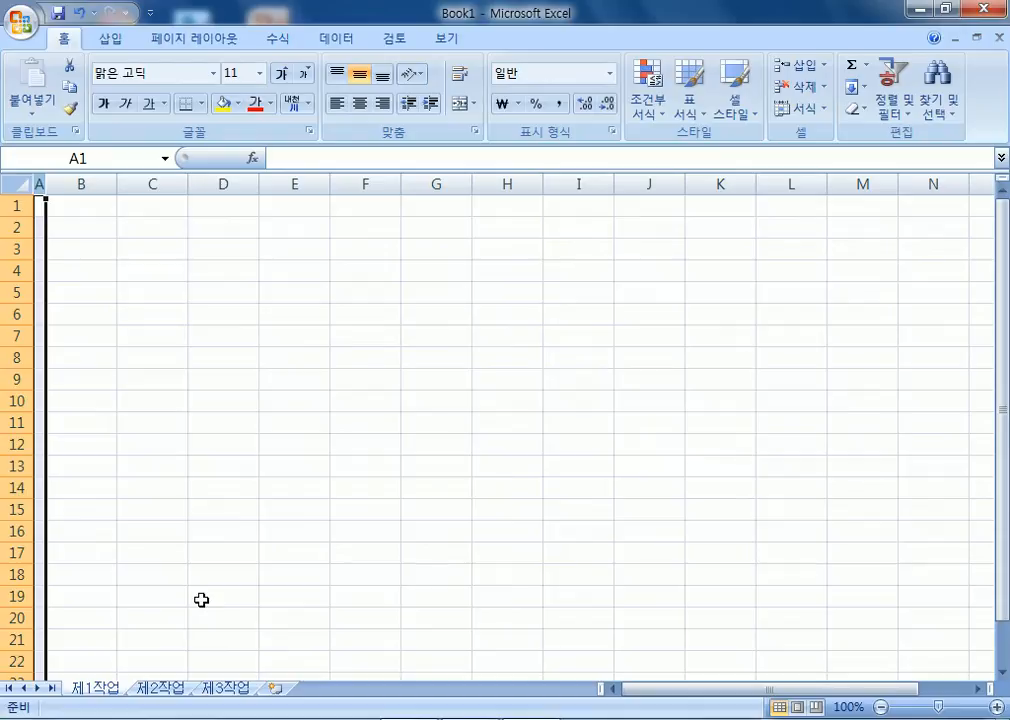
click(81, 234)
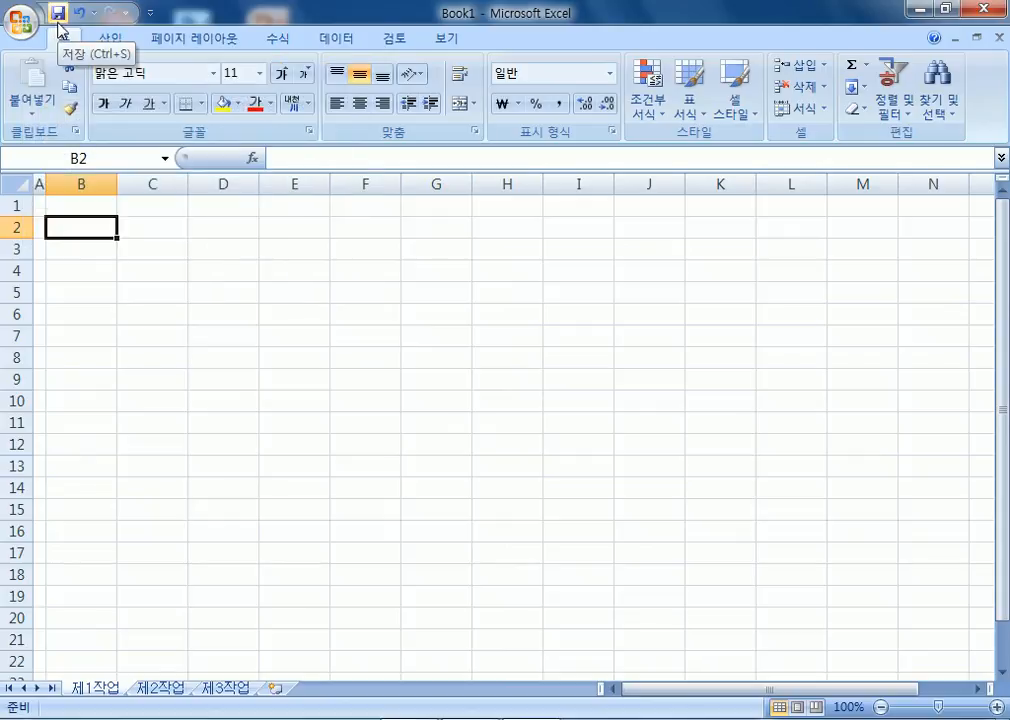
Save the workbook in the ITQ folder, named with the candidate's exam number and name.
click(58, 13)
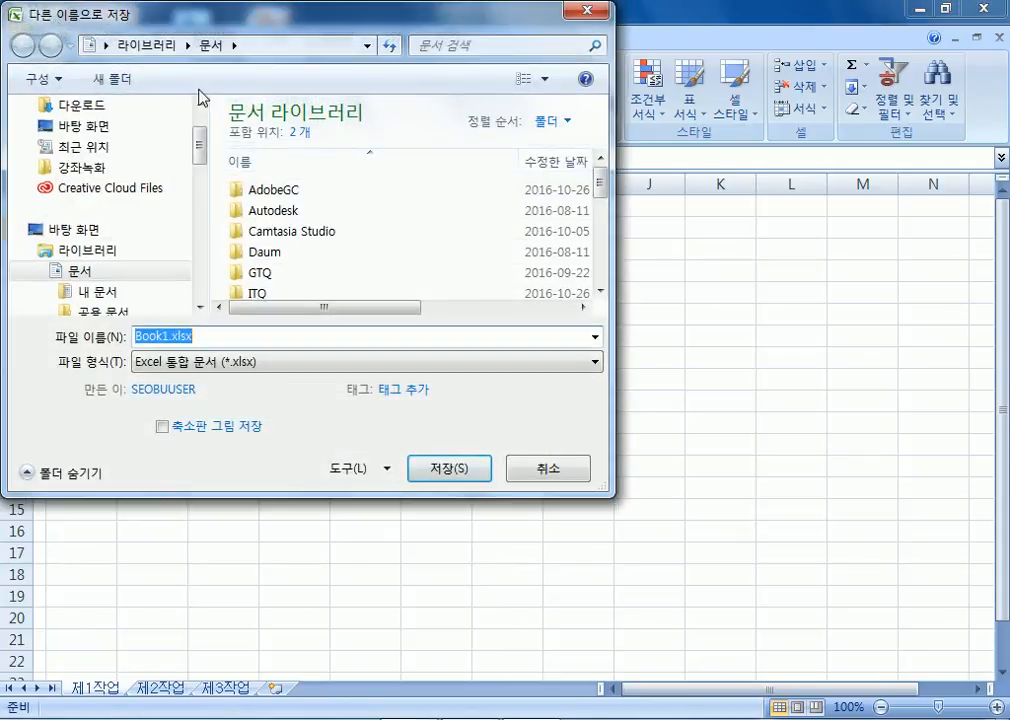
click(255, 294)
scroll(322, 277, down, 1)
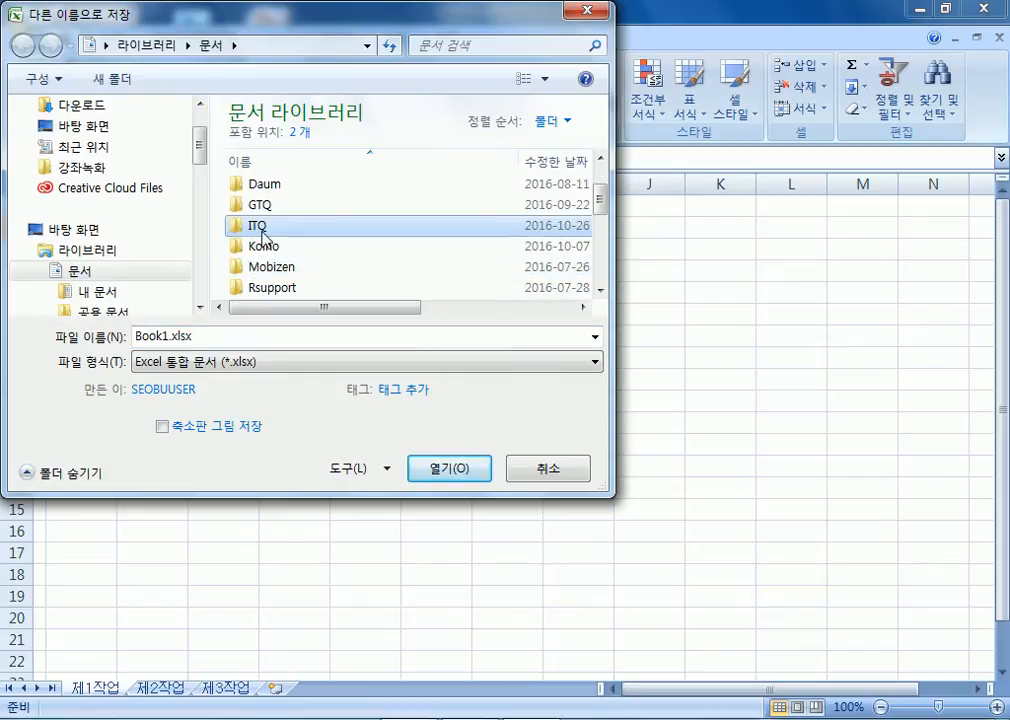
scroll(260, 215, up, 1)
double_click(264, 295)
click(273, 340)
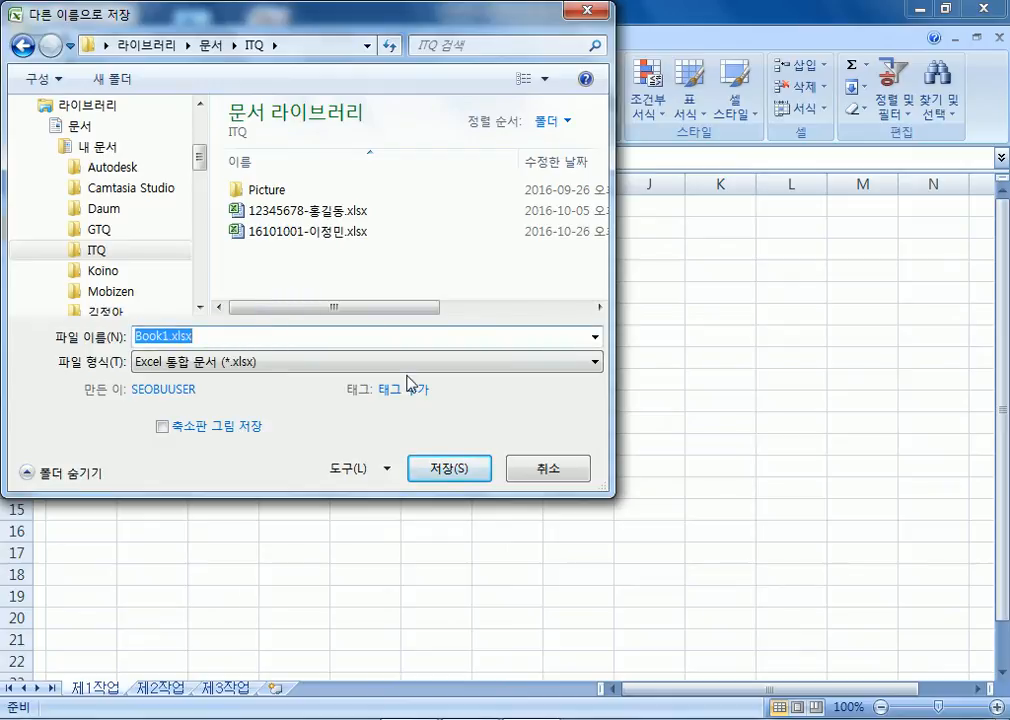
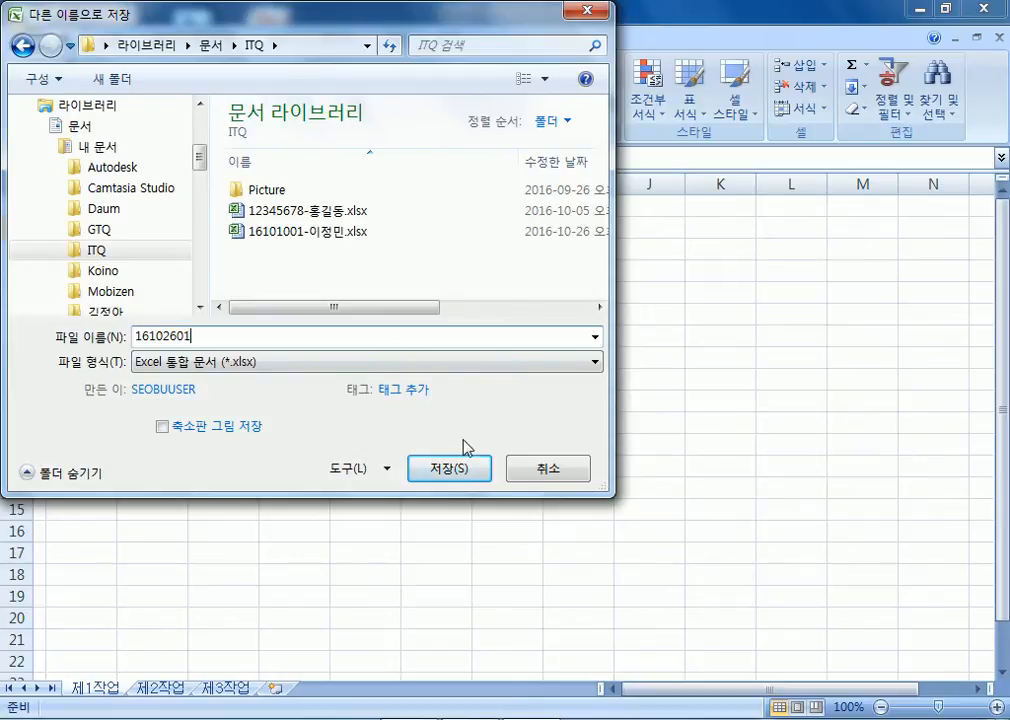
click(455, 478)
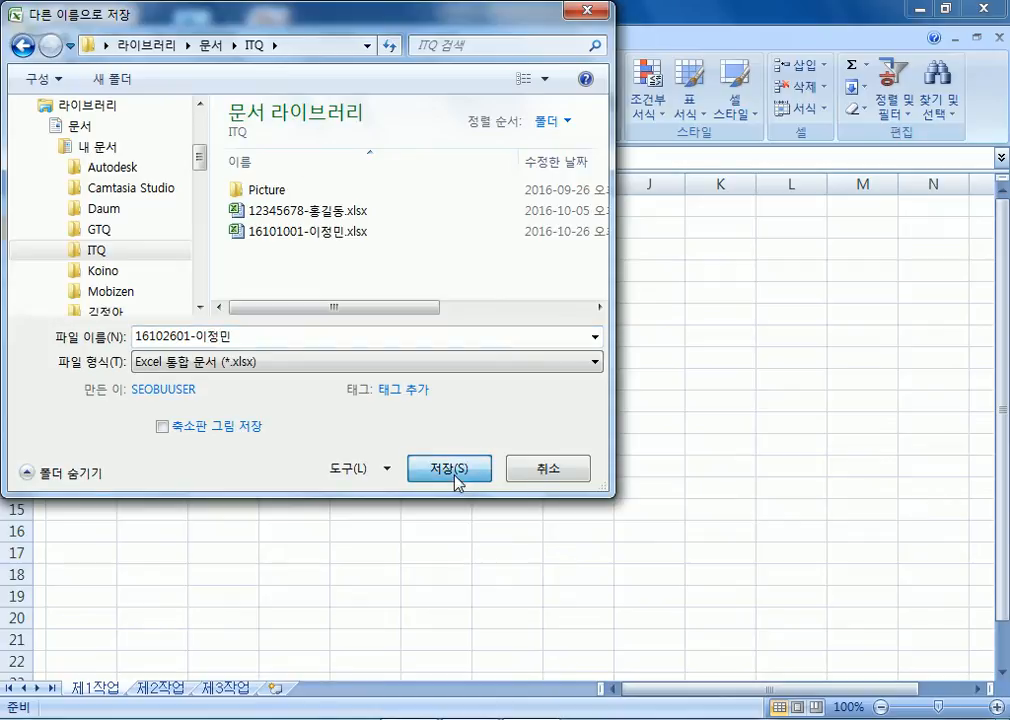
click(455, 478)
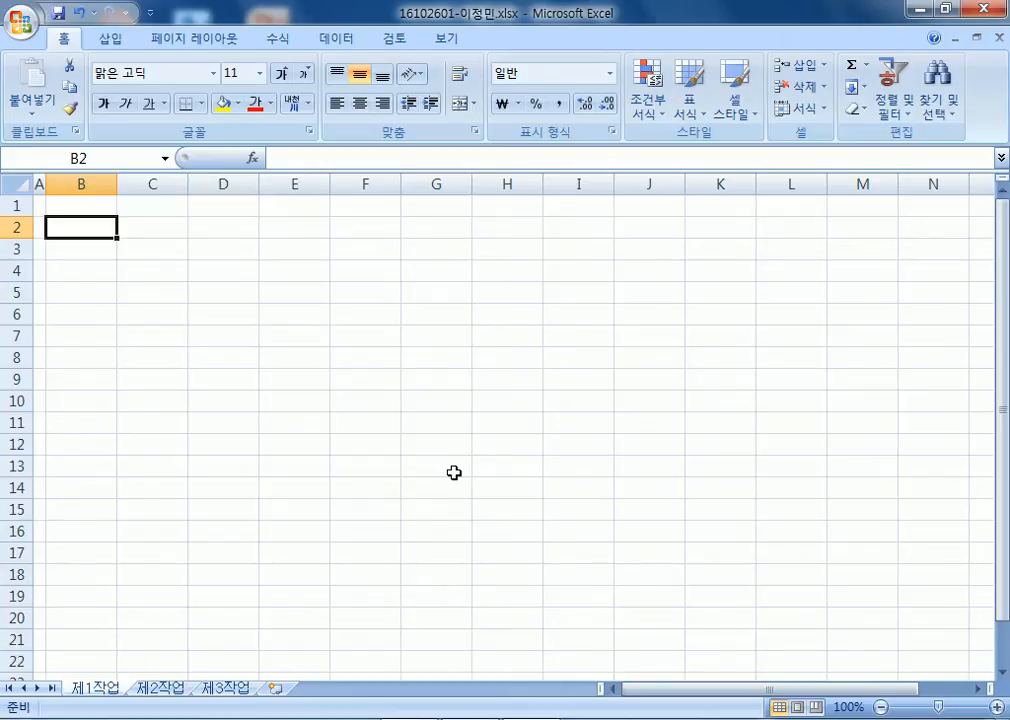
Apply the 굴림 font to the entire worksheet.
click(25, 185)
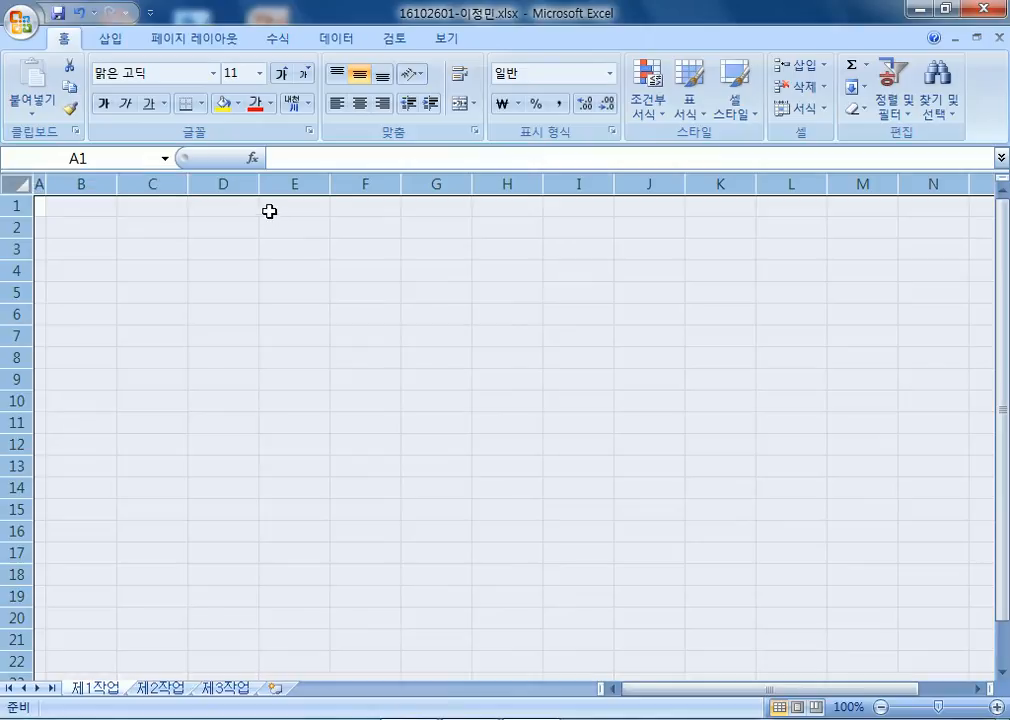
click(189, 79)
text(ㄱ)
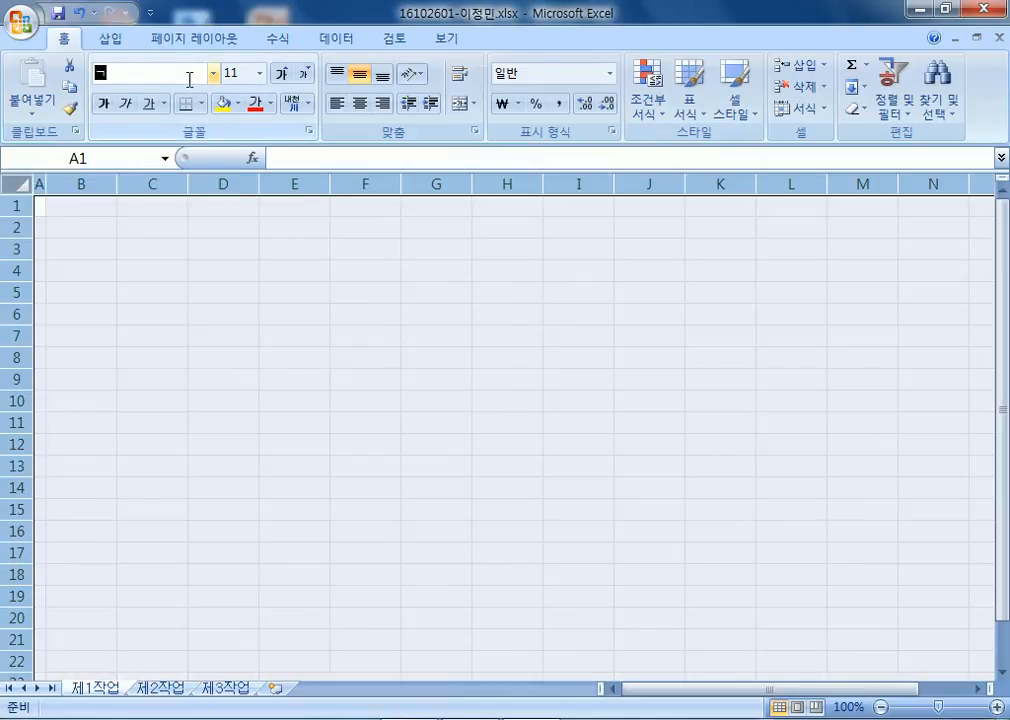
text(굴림)
key(Return)
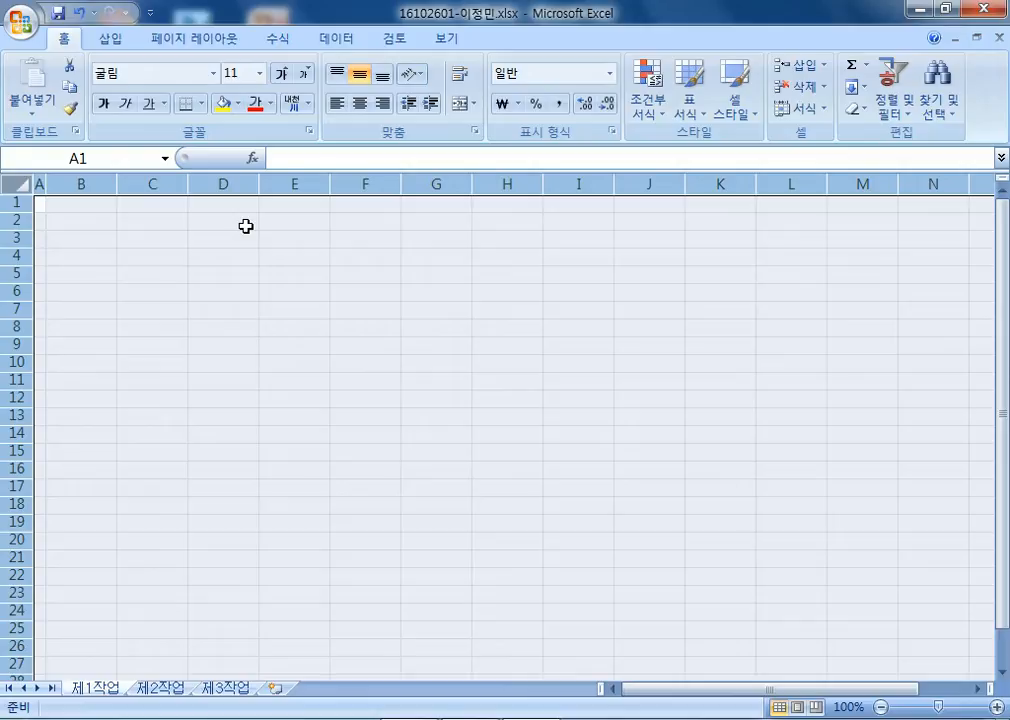
Centre the text in all cells, then go to cell B4.
click(358, 104)
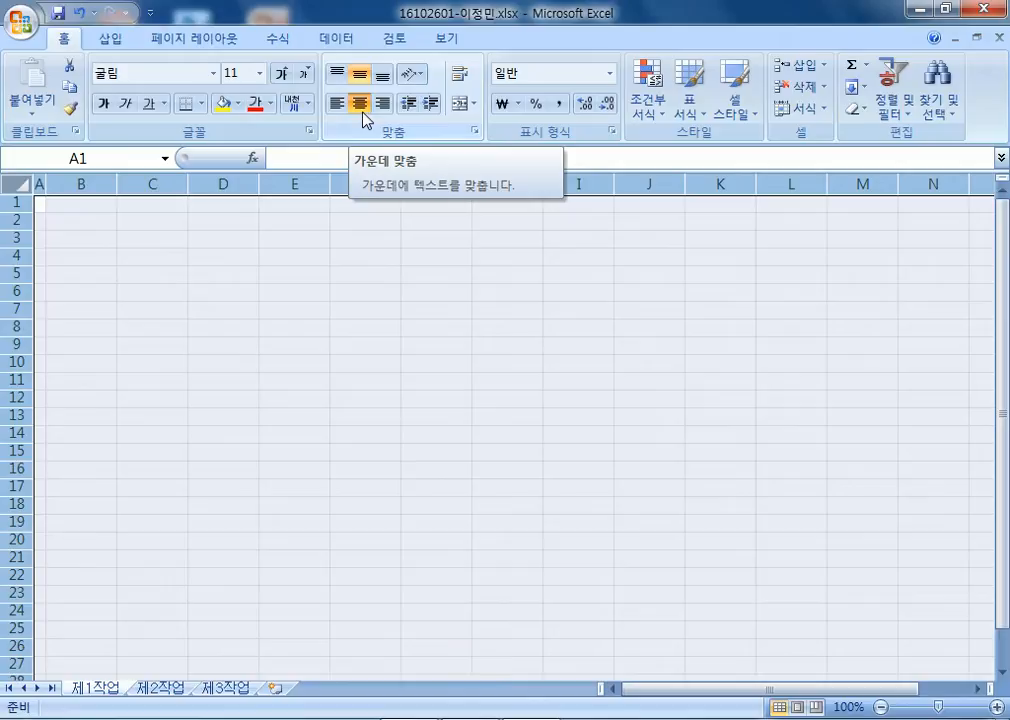
click(81, 241)
scroll(68, 248, up, 5)
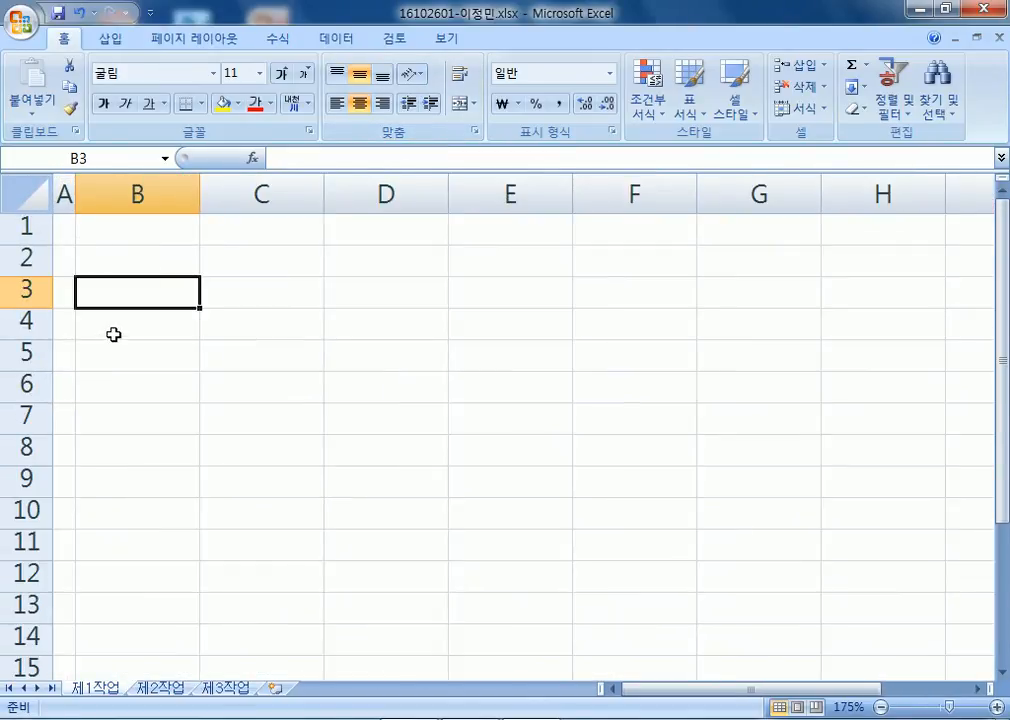
click(128, 328)
Enter headers 성명, 직위, 주민번호 and 검진일 in B4:E4.
text(성영)
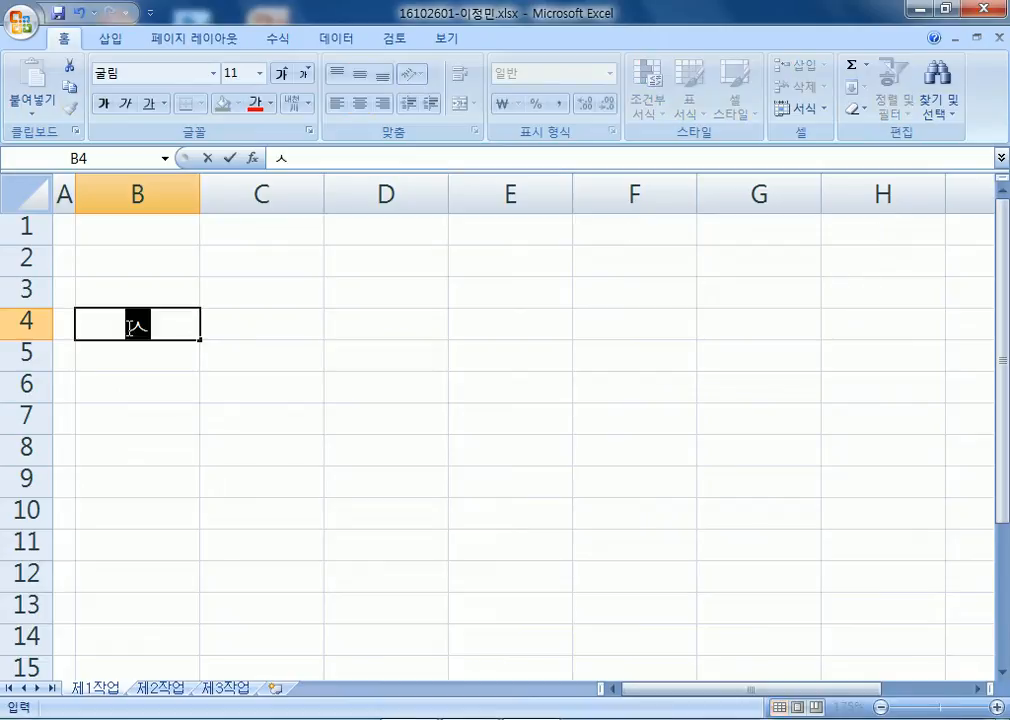
key(Tab)
click(125, 325)
text(성명)
key(Tab)
text(직위)
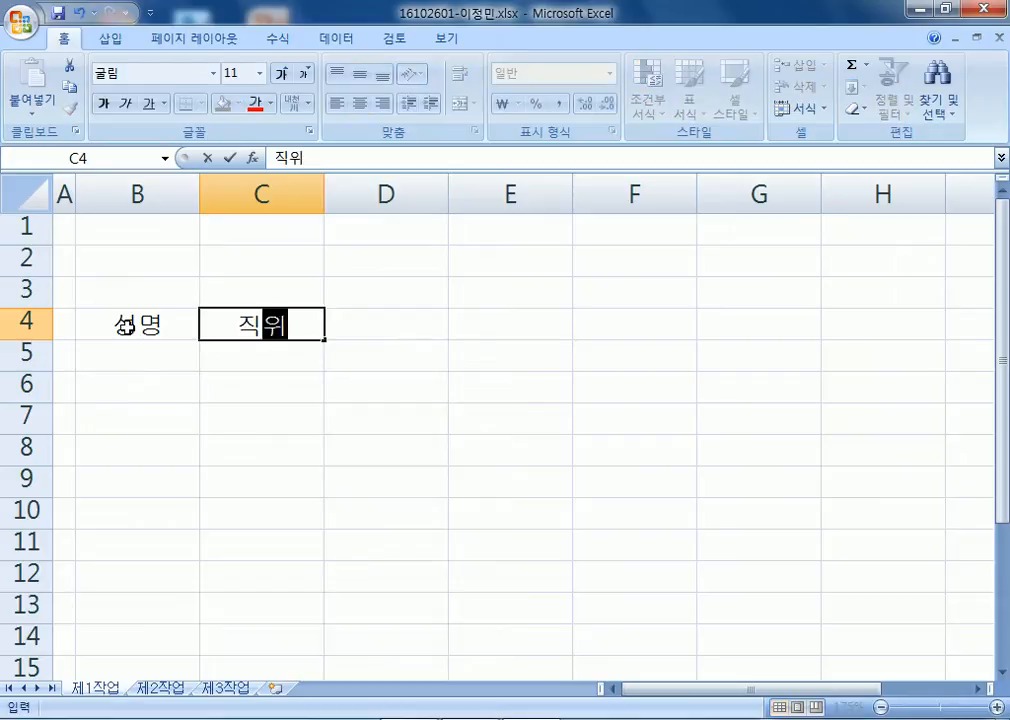
key(Tab)
text(주민)
text(번호)
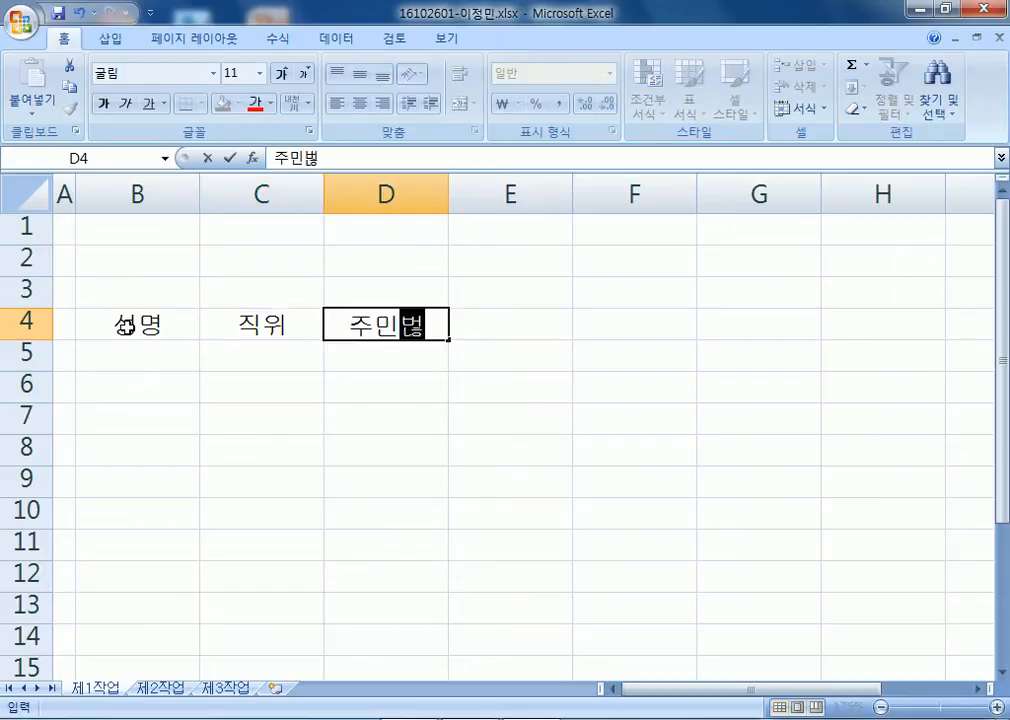
key(Tab)
text(건검진일)
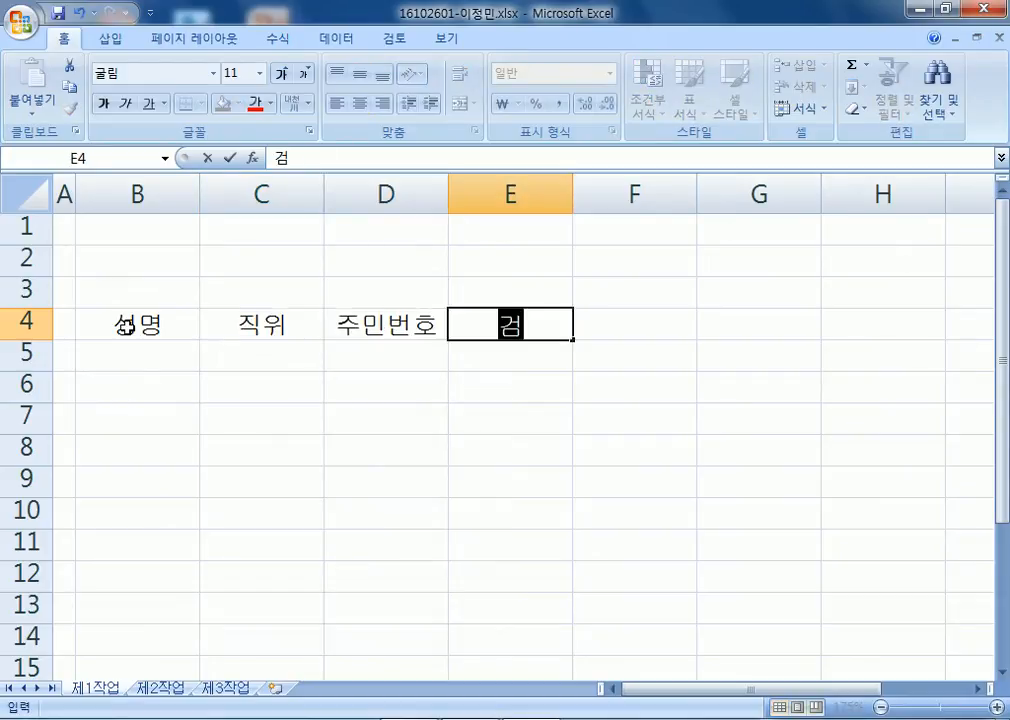
key(Tab)
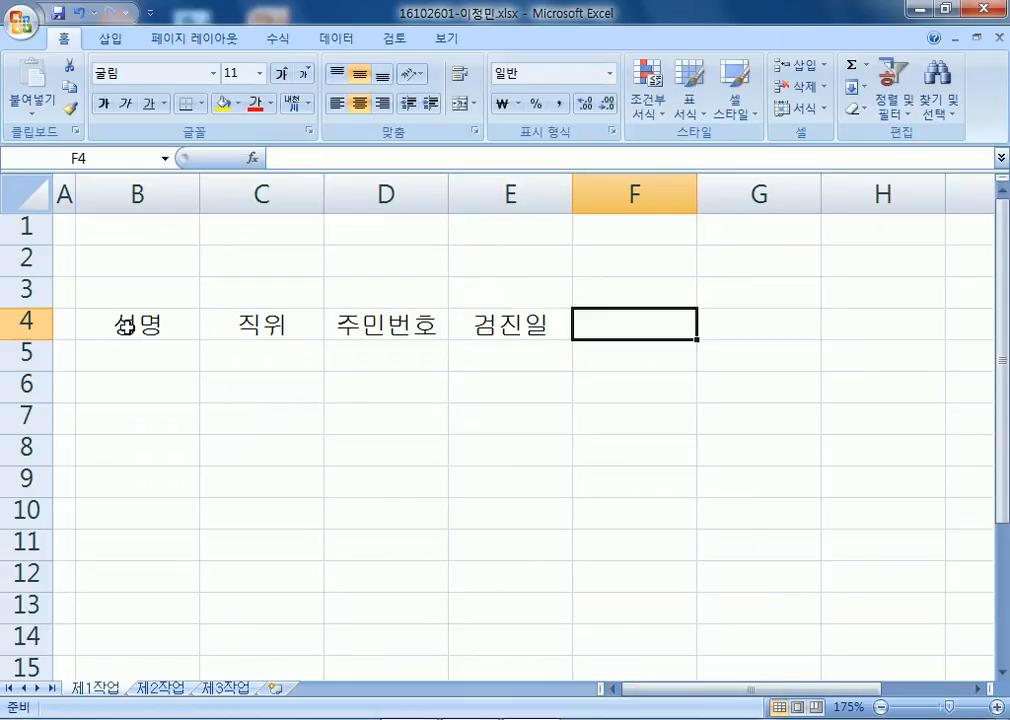
Enter two-line headers 키 (cm) in F4 and 몸무게 (kg) in G4.
text(키)
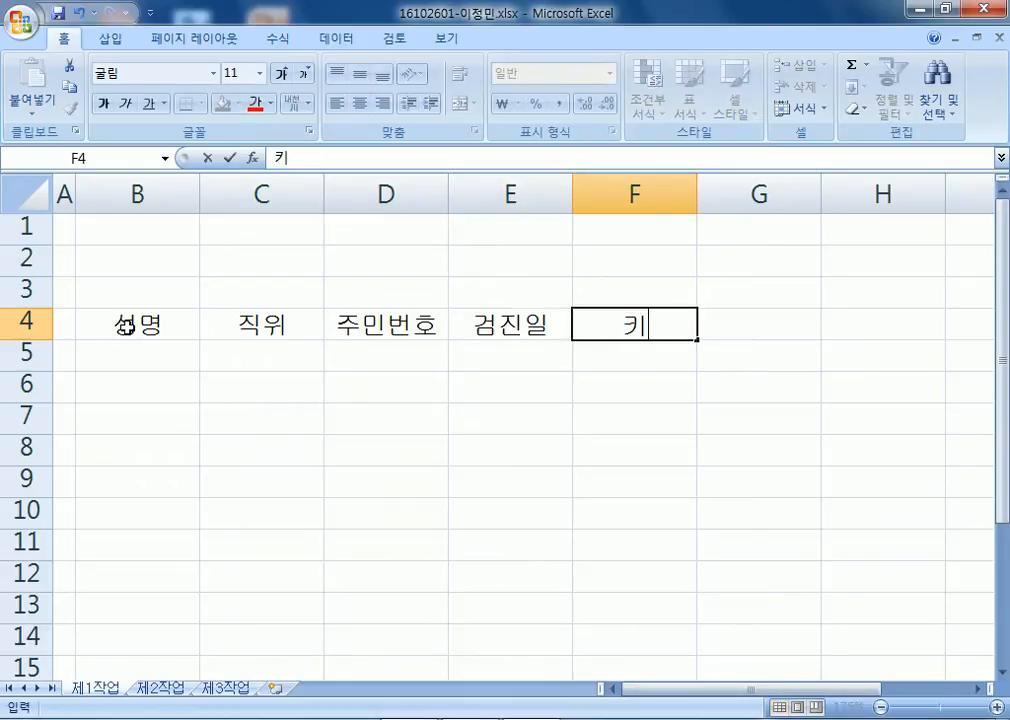
key(alt+Return)
text(()
text(C,)
key(BackSpace)
text(m))
key(Tab)
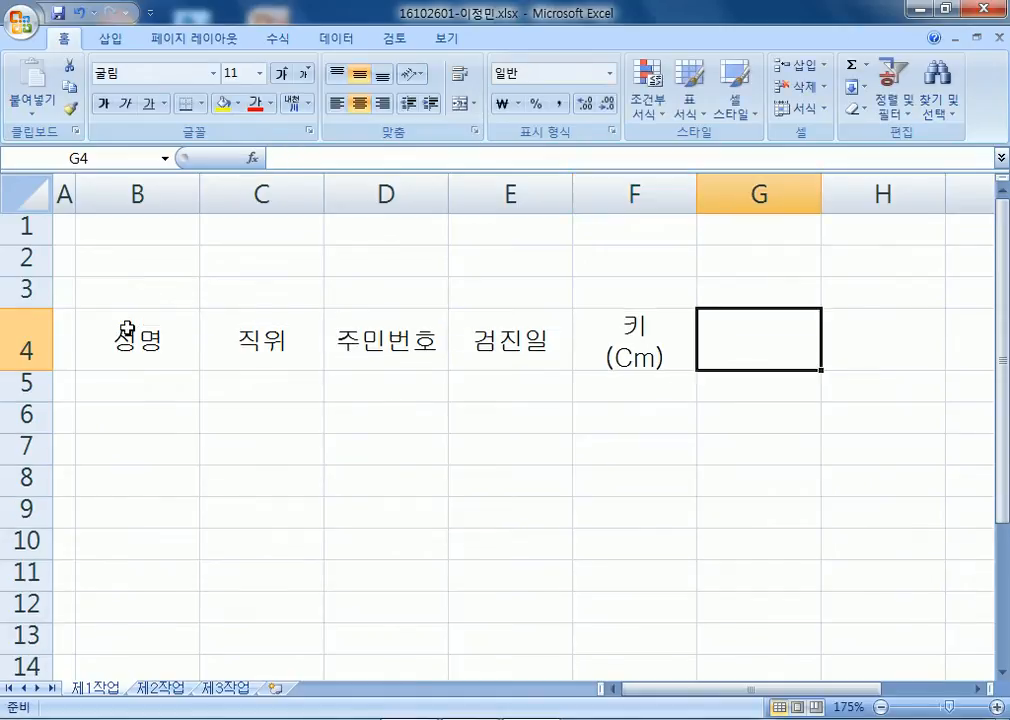
text(몸무게)
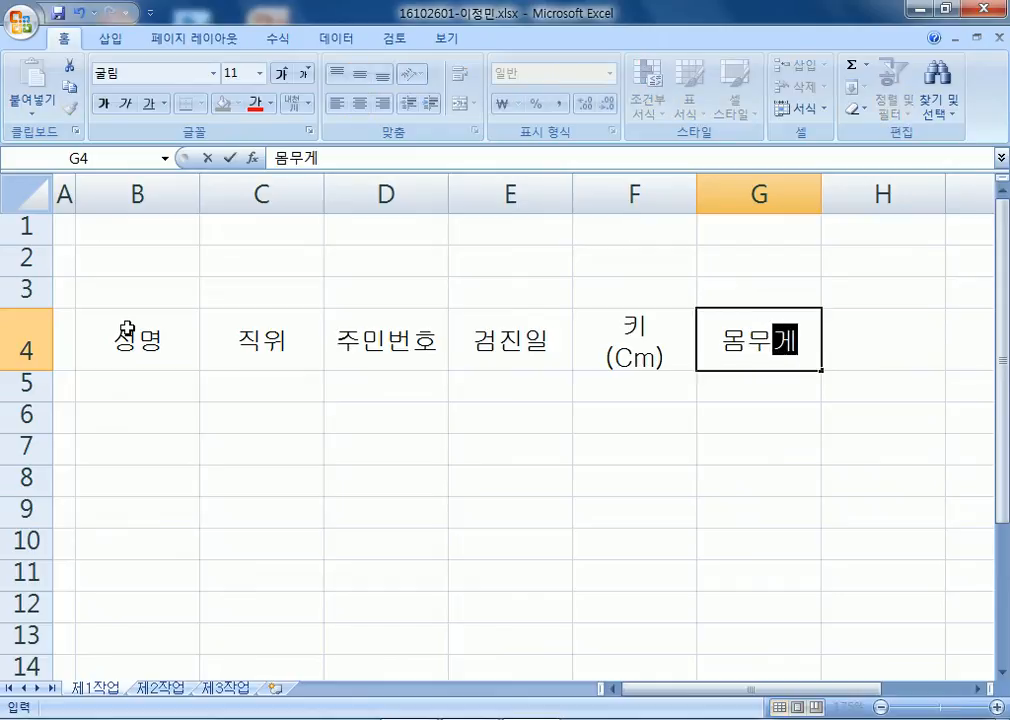
key(alt+Return)
text((Kg)
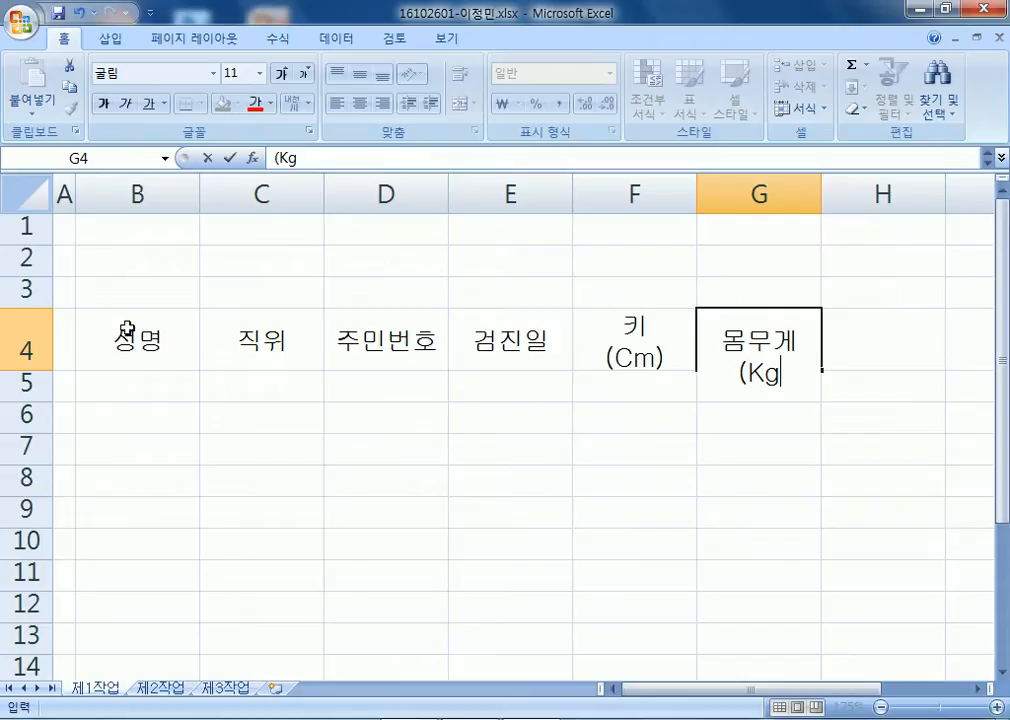
key(BackSpace)
key(BackSpace)
text(kg))
key(Return)
Correct the height header's unit from (Cm) to lowercase (cm).
key(Left)
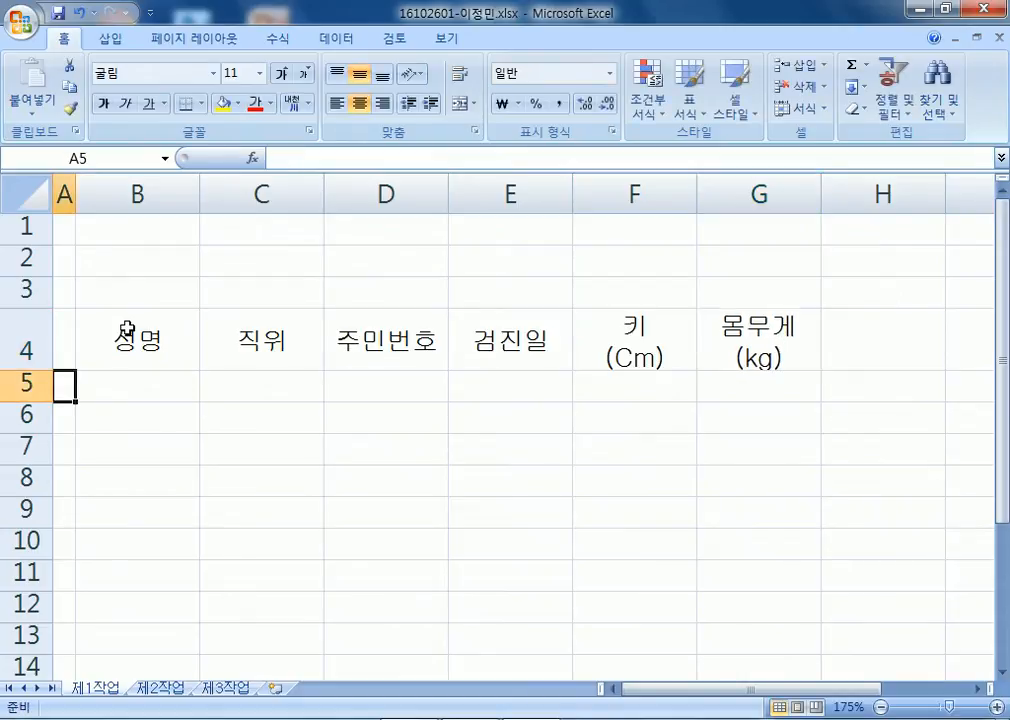
key(Up)
key(Up)
key(Right)
key(Right)
key(Right)
key(Right)
key(Right)
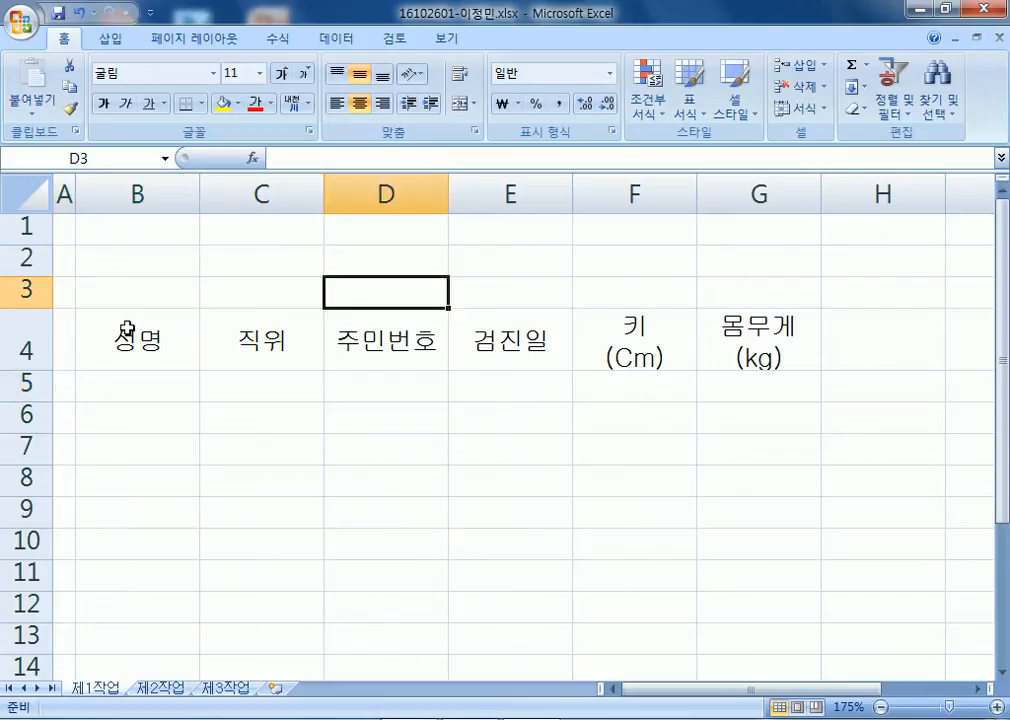
key(Down)
key(F2)
key(Left)
key(Left)
key(Left)
key(Delete)
text(c)
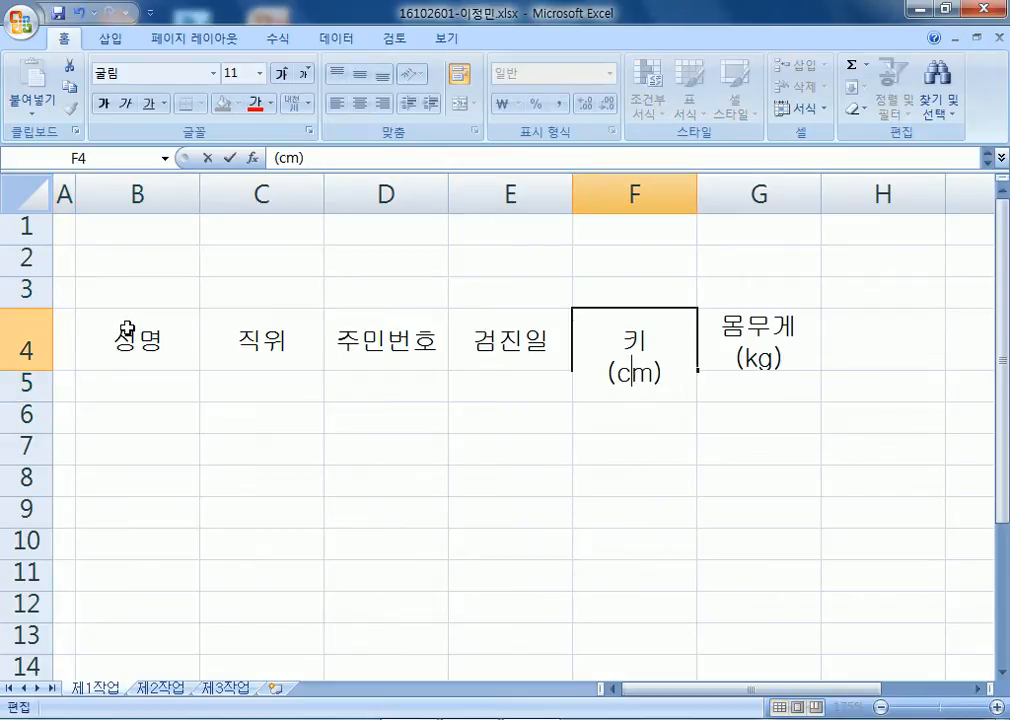
key(Return)
Enter the two-line header 혈압 (mmHg) in H4.
key(Up)
key(Right)
key(Right)
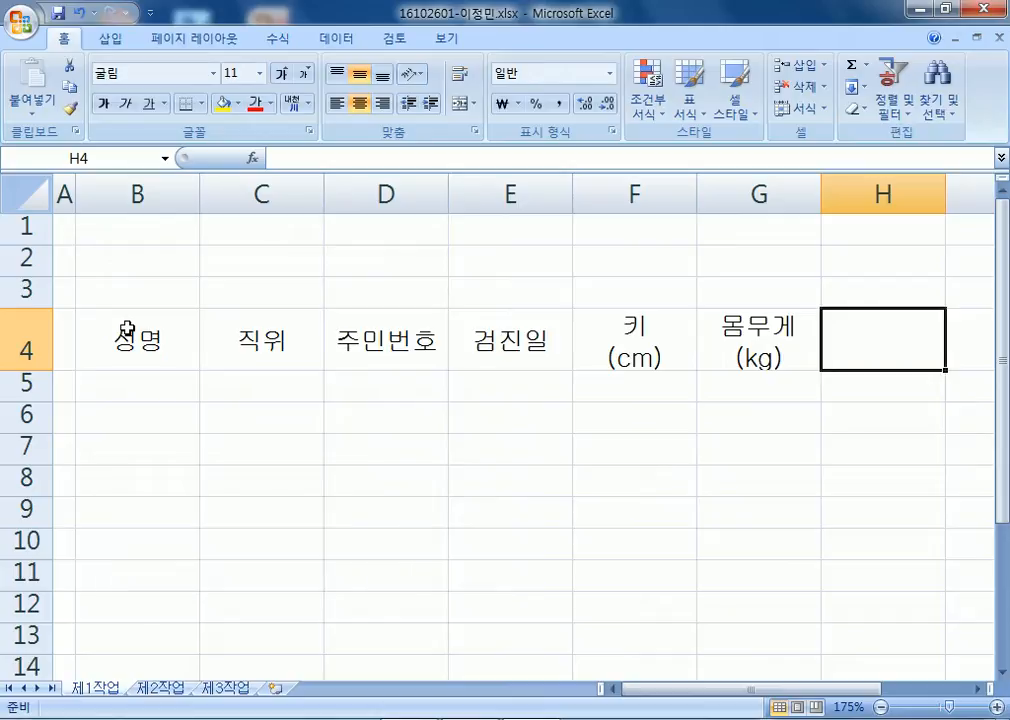
text(혈압)
key(alt+Return)
text(()
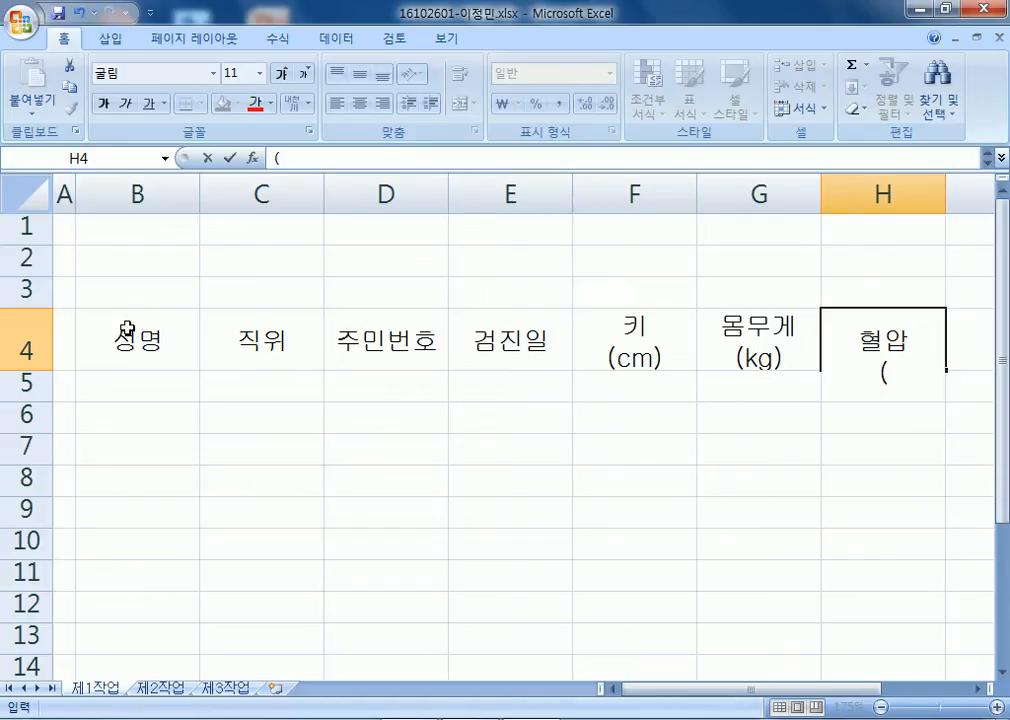
text(mmhg))
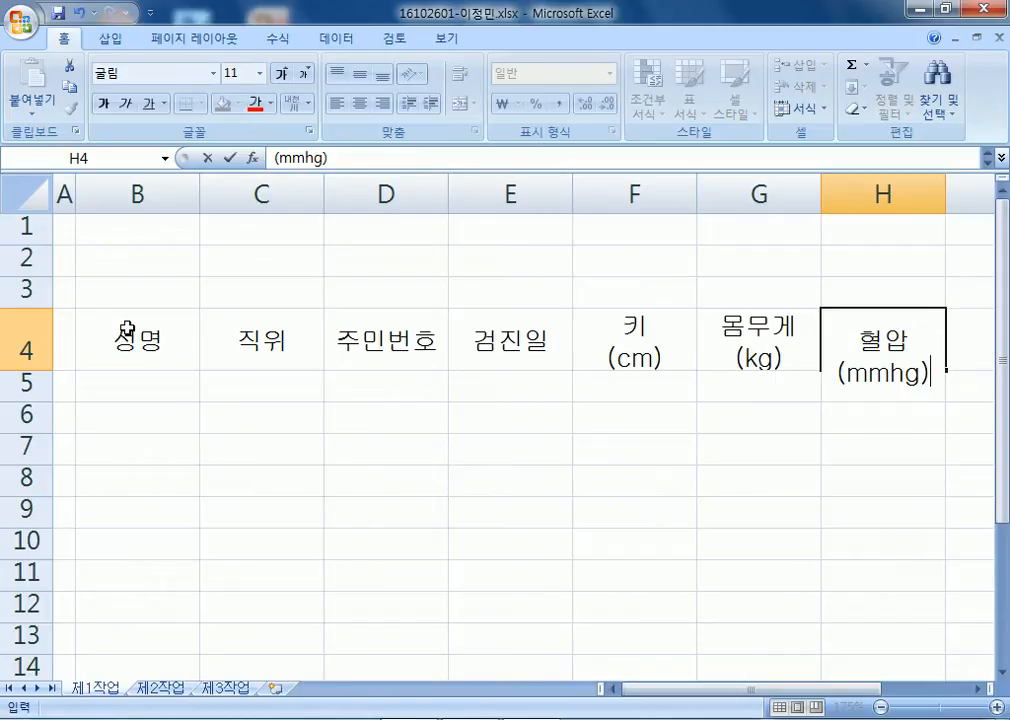
key(F2)
key(Left)
key(Left)
key(Left)
text(H)
key(Delete)
key(Tab)
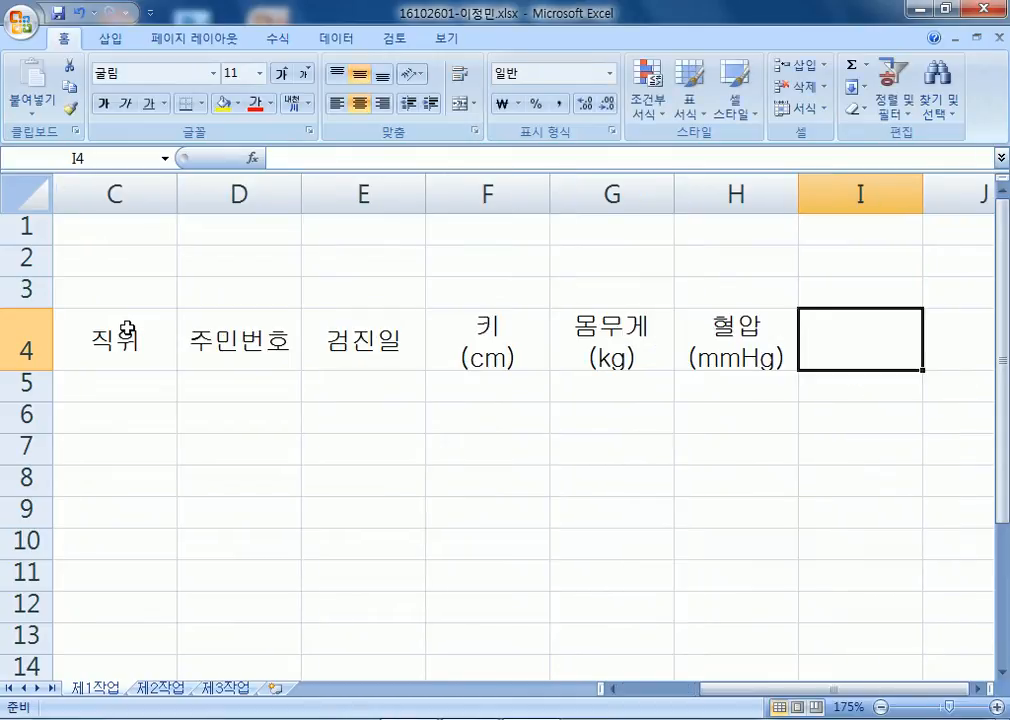
Add the headers 나이 in I4 and 혈압판정 in J4.
text(나이)
key(Tab)
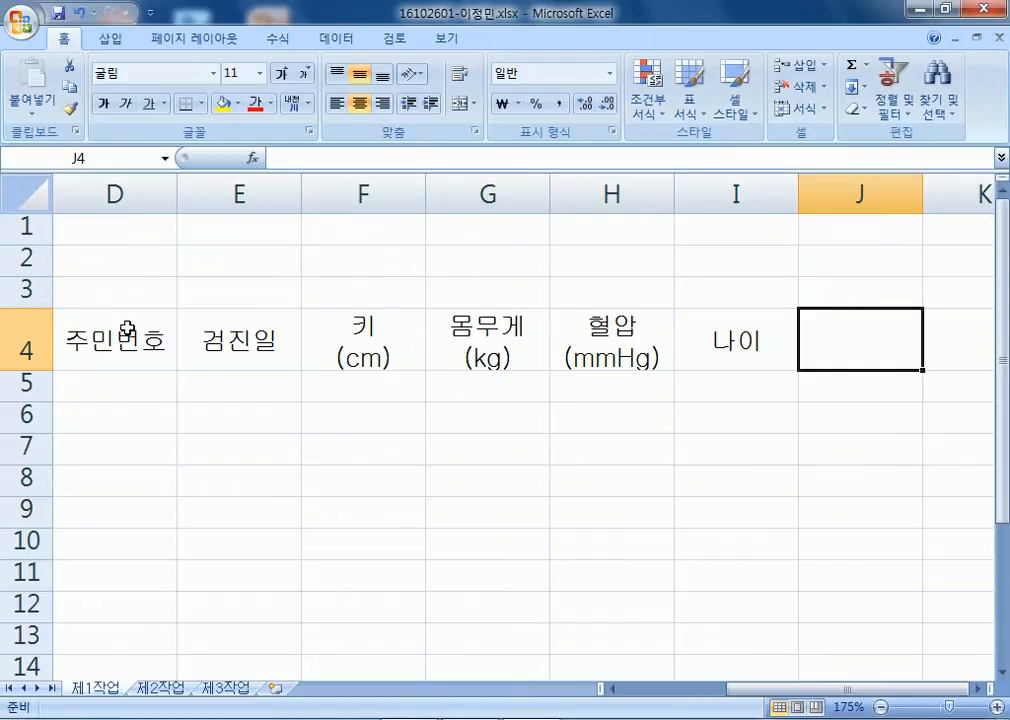
text(현아)
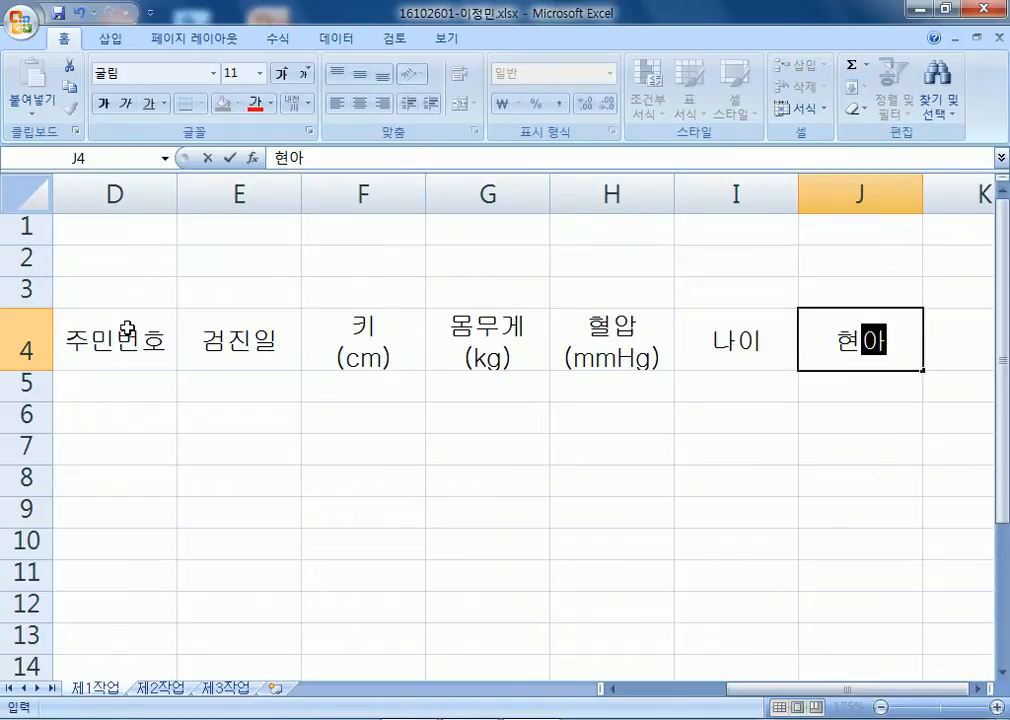
key(BackSpace)
key(BackSpace)
key(BackSpace)
text(혈압판정)
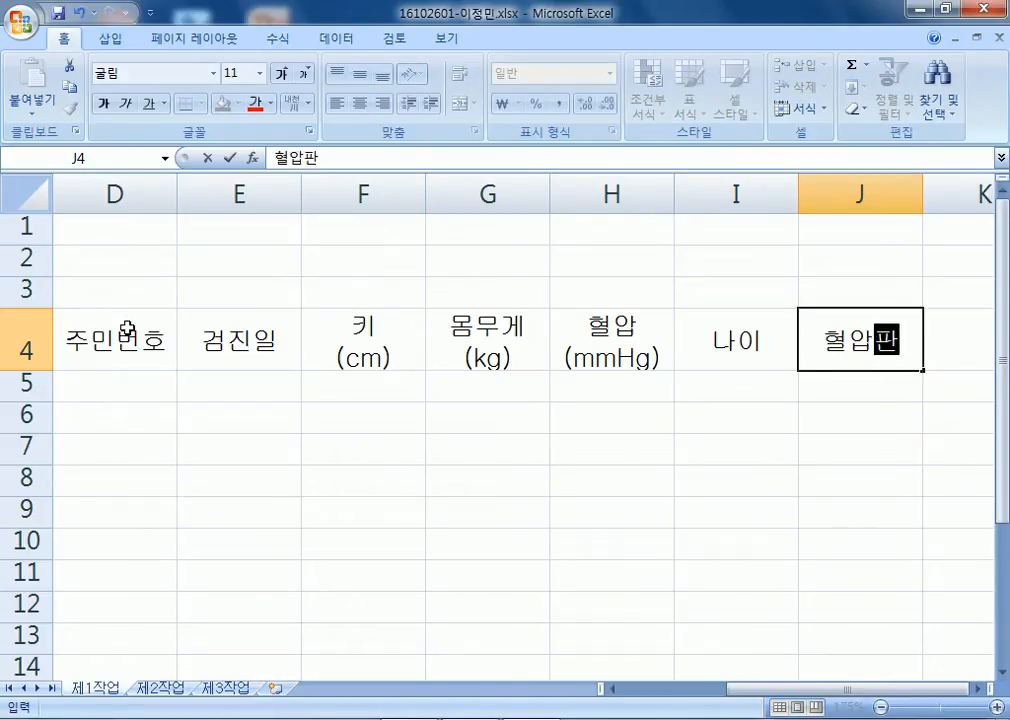
key(Home)
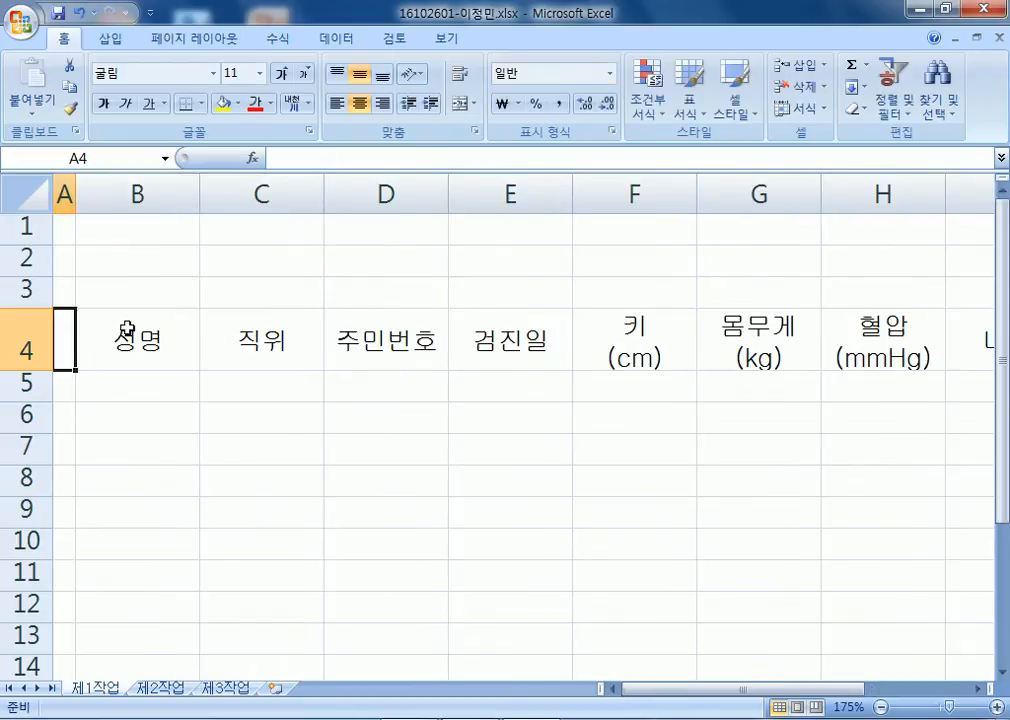
key(Down)
Select B5:H12 and enter the first four employee names in B5:B8.
key(Right)
key(shift+Down)
key(shift+Down)
key(shift+Down)
key(shift+Down)
key(shift+Down)
key(shift+Down)
key(shift+Down)
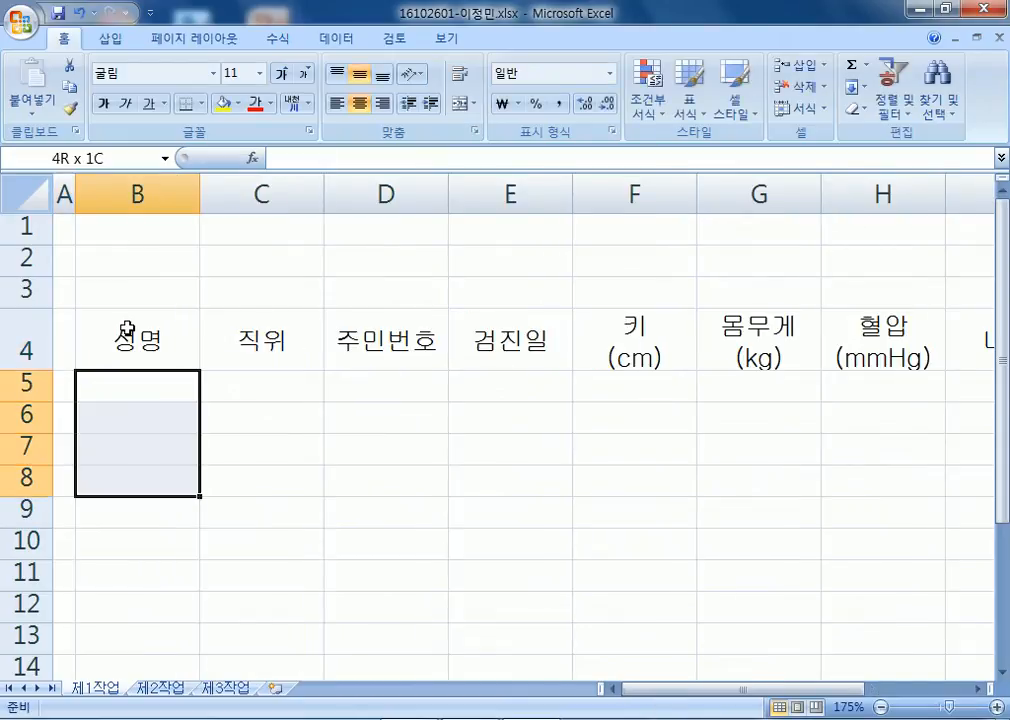
key(shift+Right)
key(shift+Right)
key(shift+Right)
key(shift+Right)
key(shift+Right)
key(shift+Right)
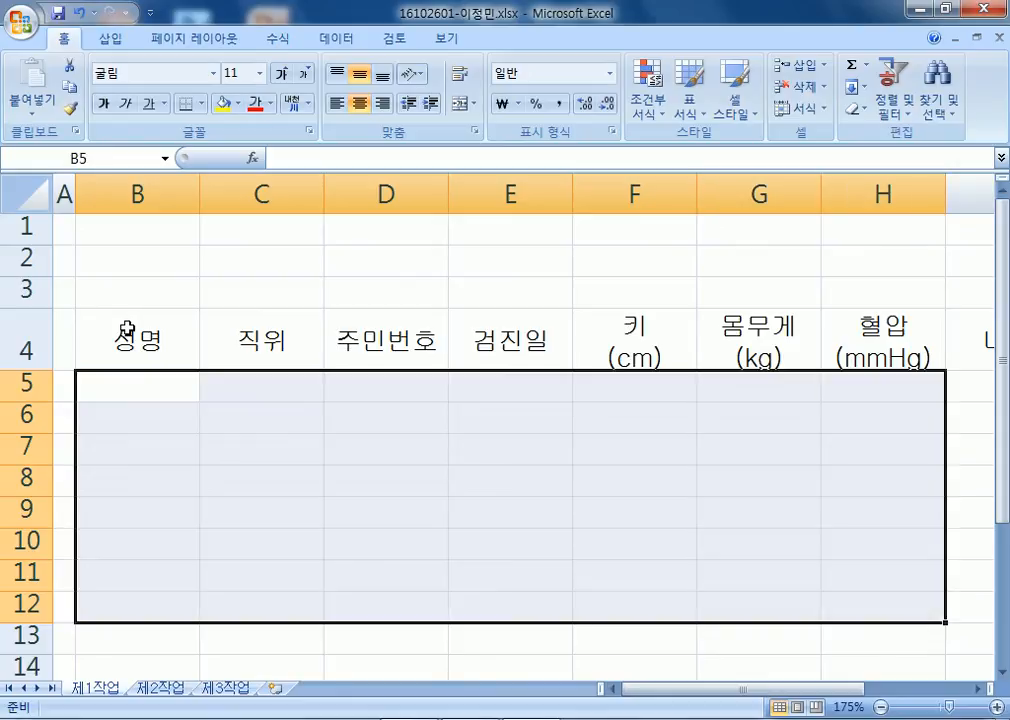
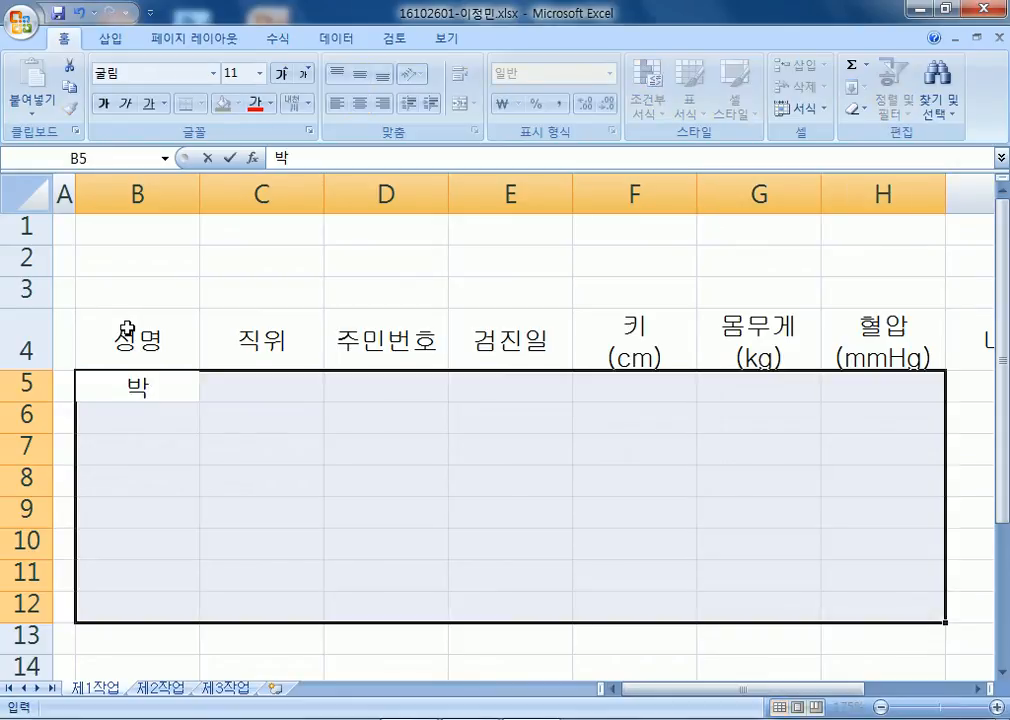
key(Return)
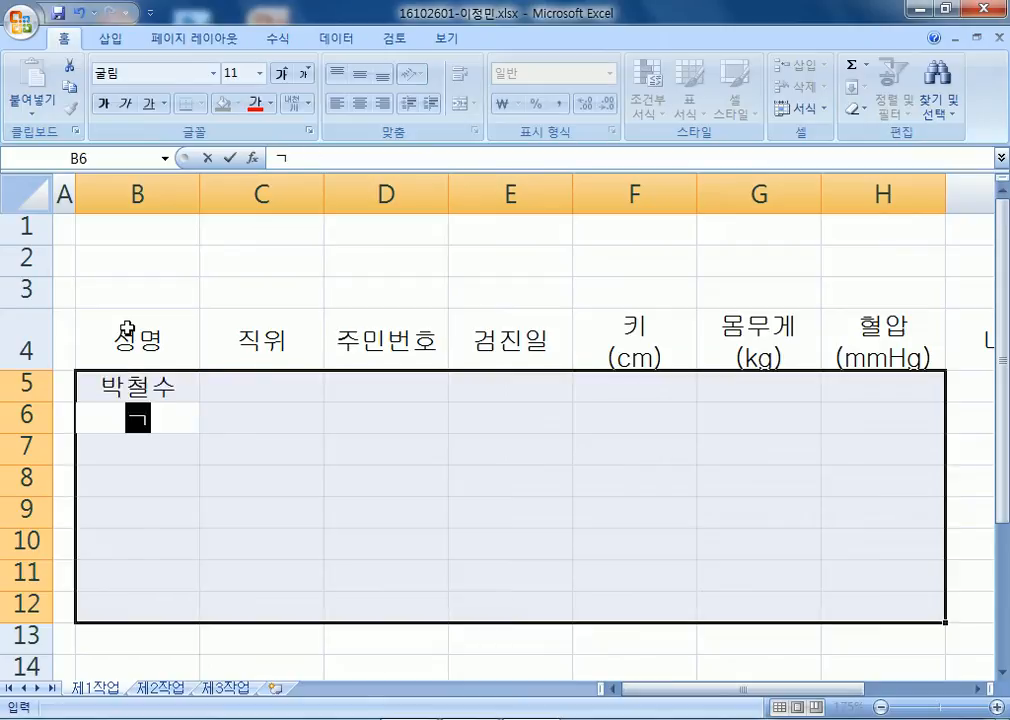
key(Return)
key(BackSpace)
key(BackSpace)
key(Return)
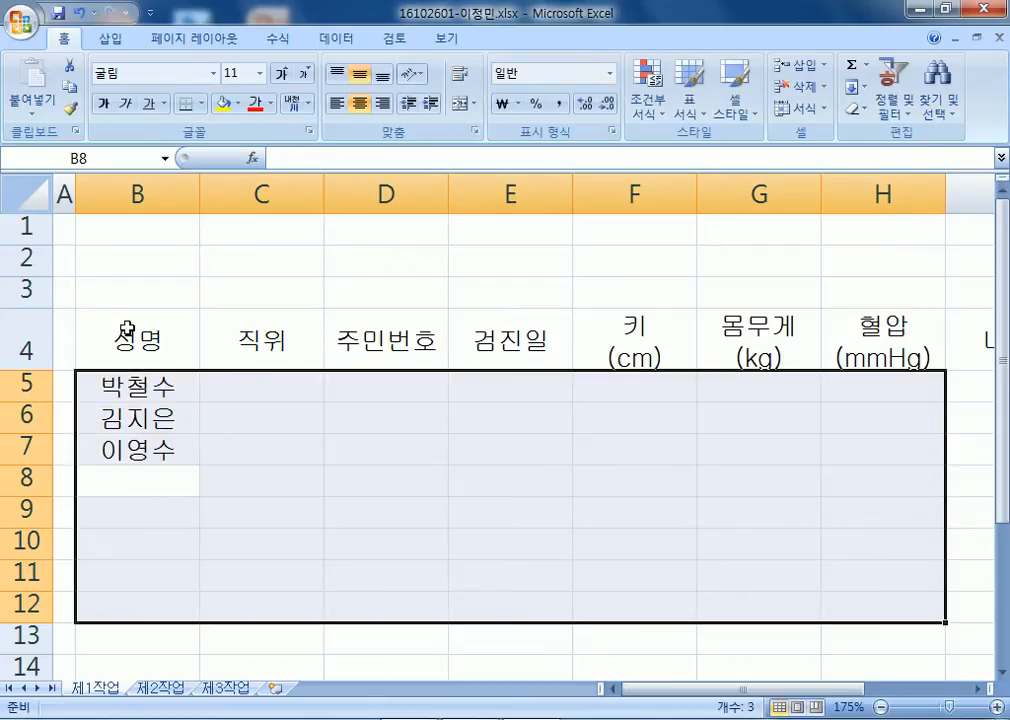
key(Return)
Enter the remaining four employee names in B9:B12.
key(Return)
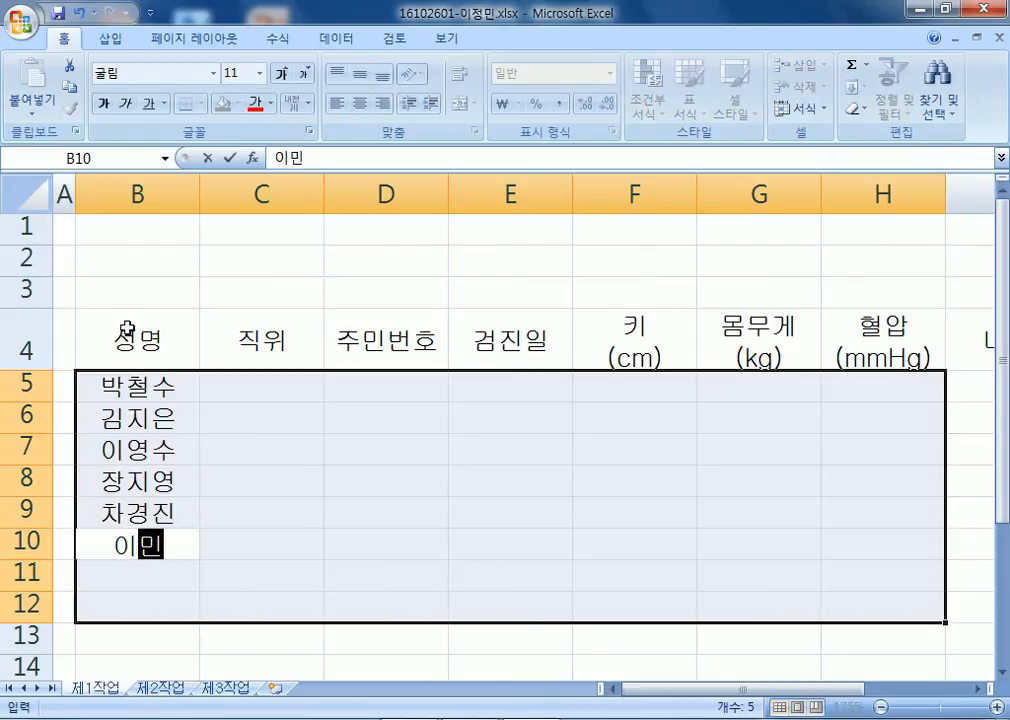
key(Return)
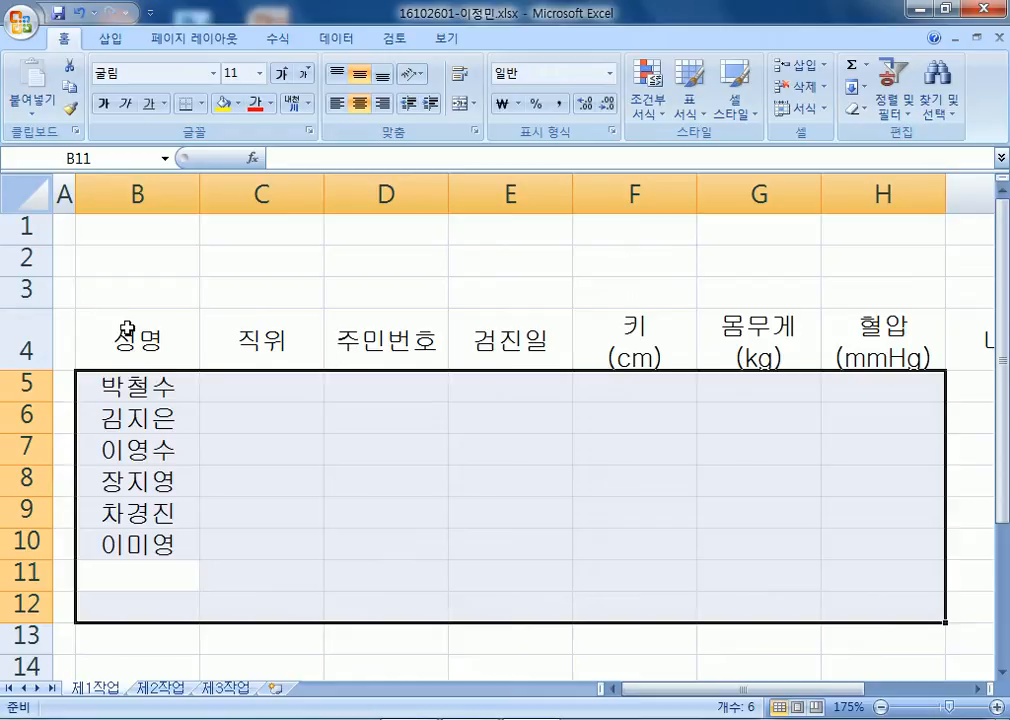
key(Return)
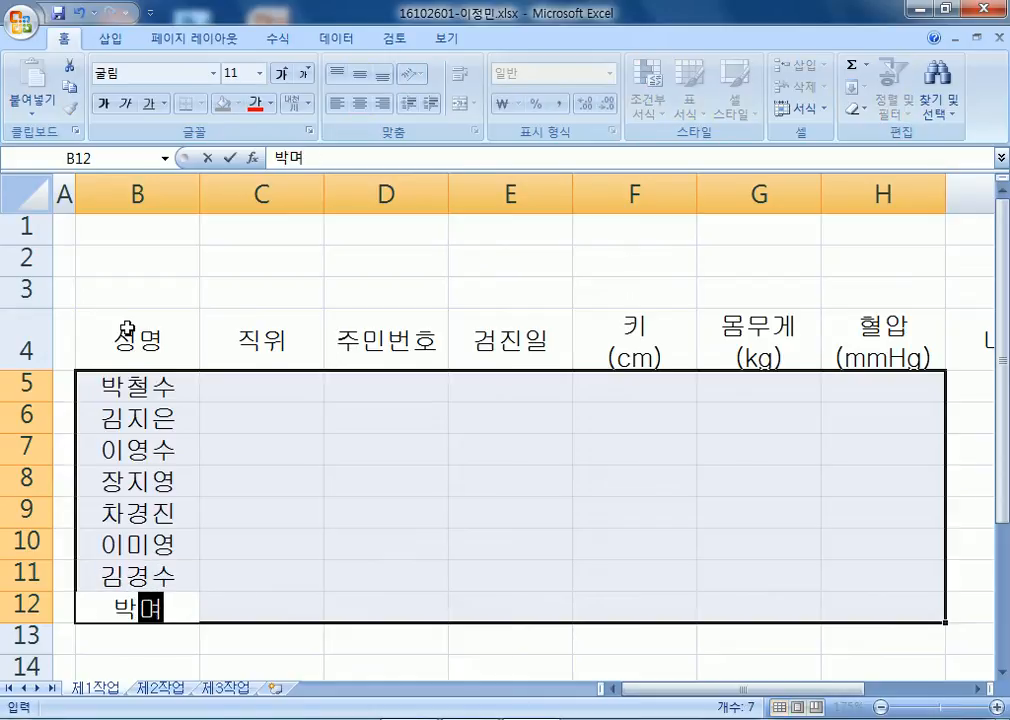
key(Return)
Enter positions 과장, 대리, 과장, 사원 in C5:C8.
text(곽)
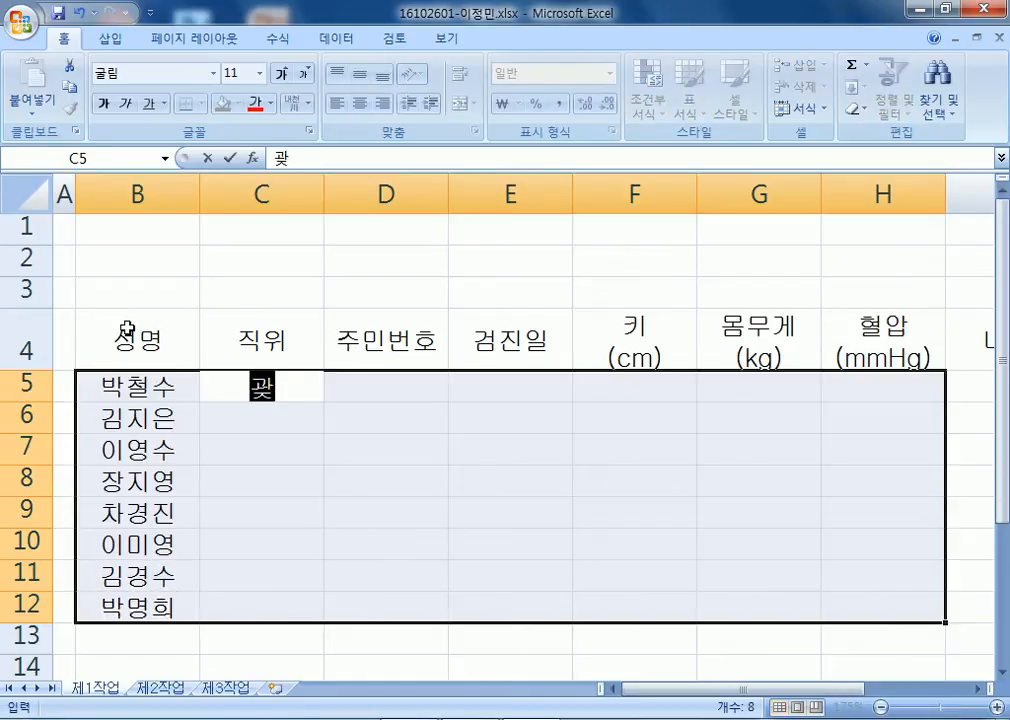
text(장)
key(Return)
text(대리)
key(Return)
text(과장)
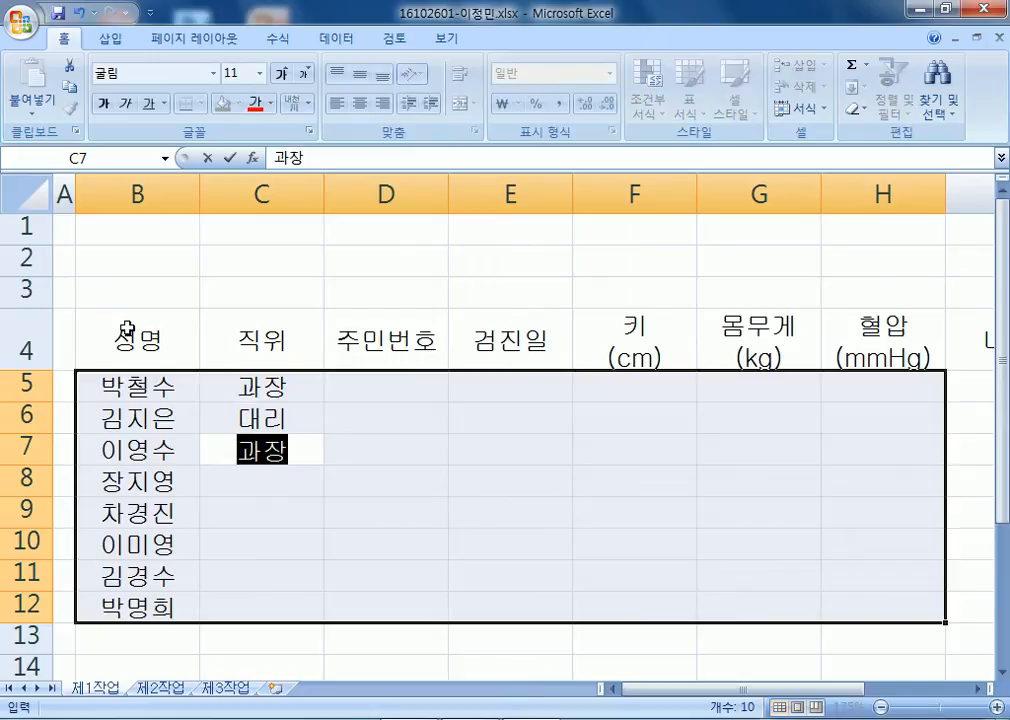
key(Return)
text(사원)
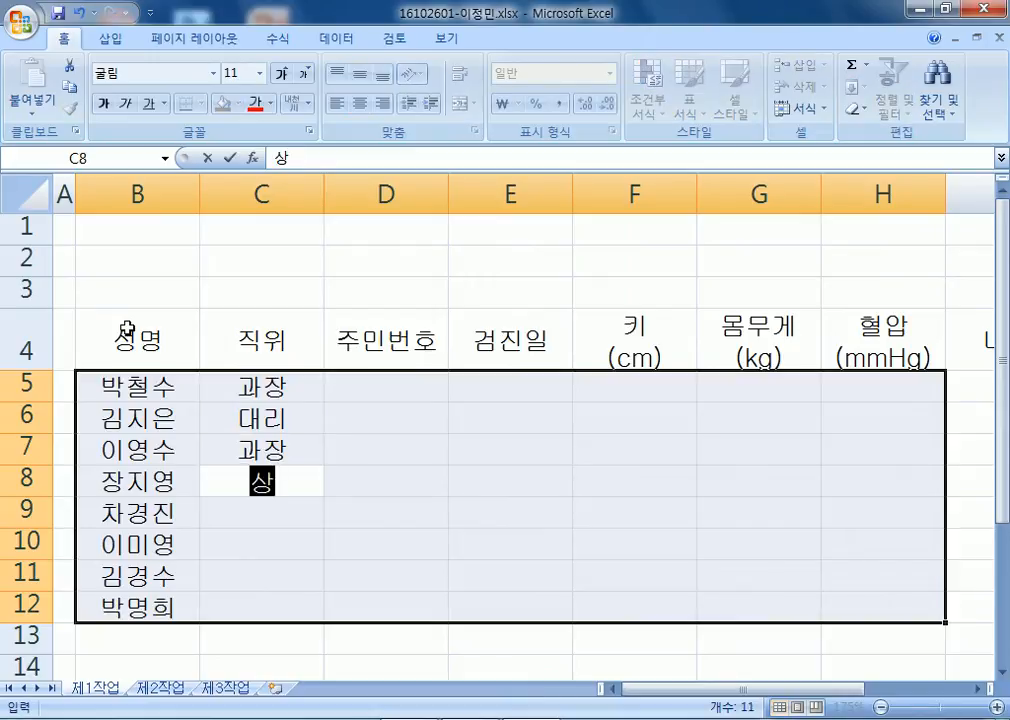
key(Return)
Enter positions 대리, 과장, 부장, 사원 in C9:C12.
key(Return)
key(Return)
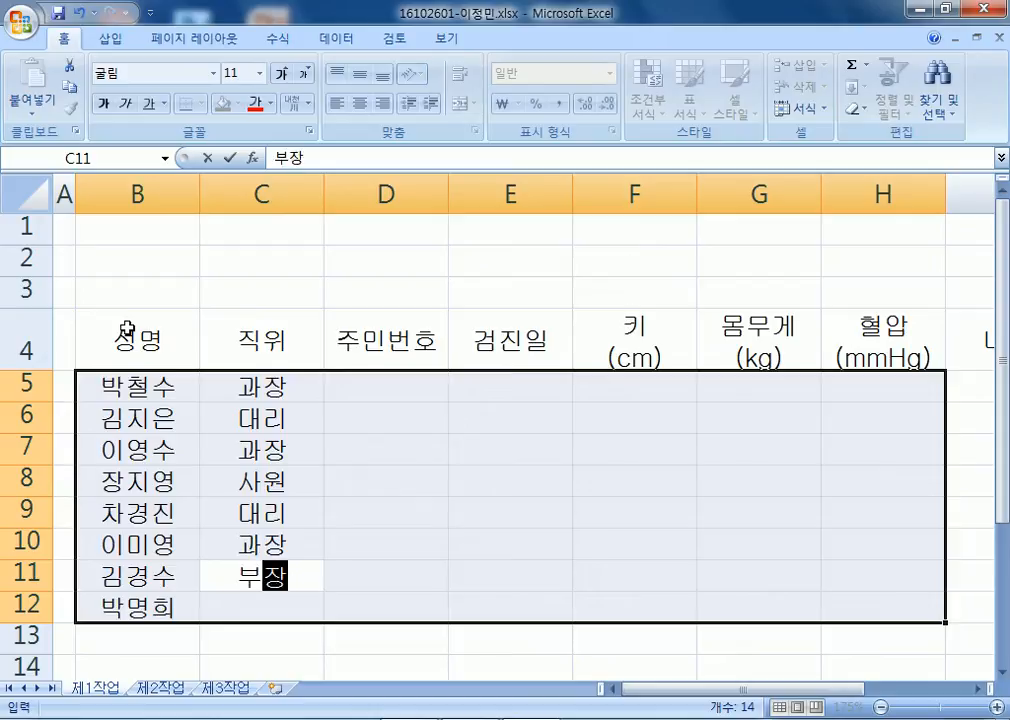
key(Return)
key(Return)
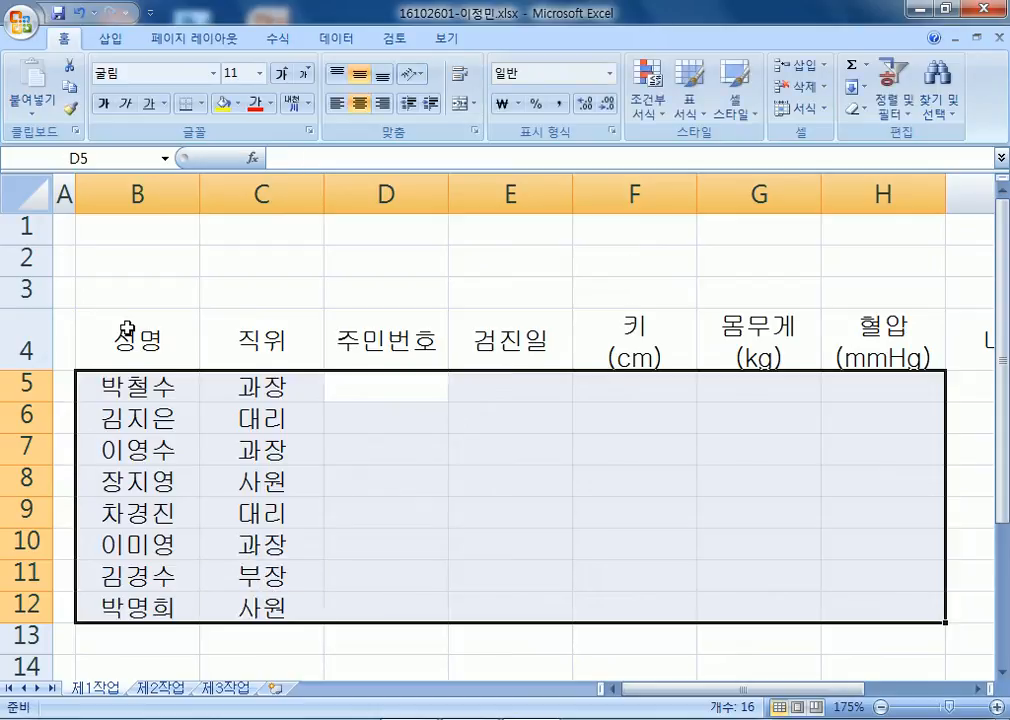
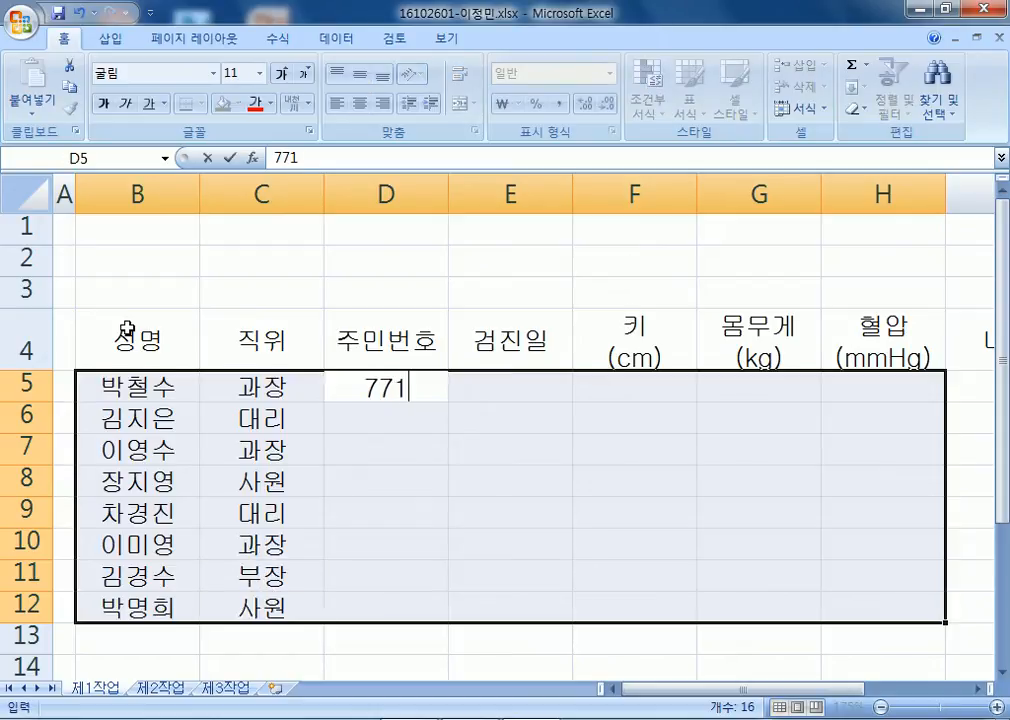
key(Return)
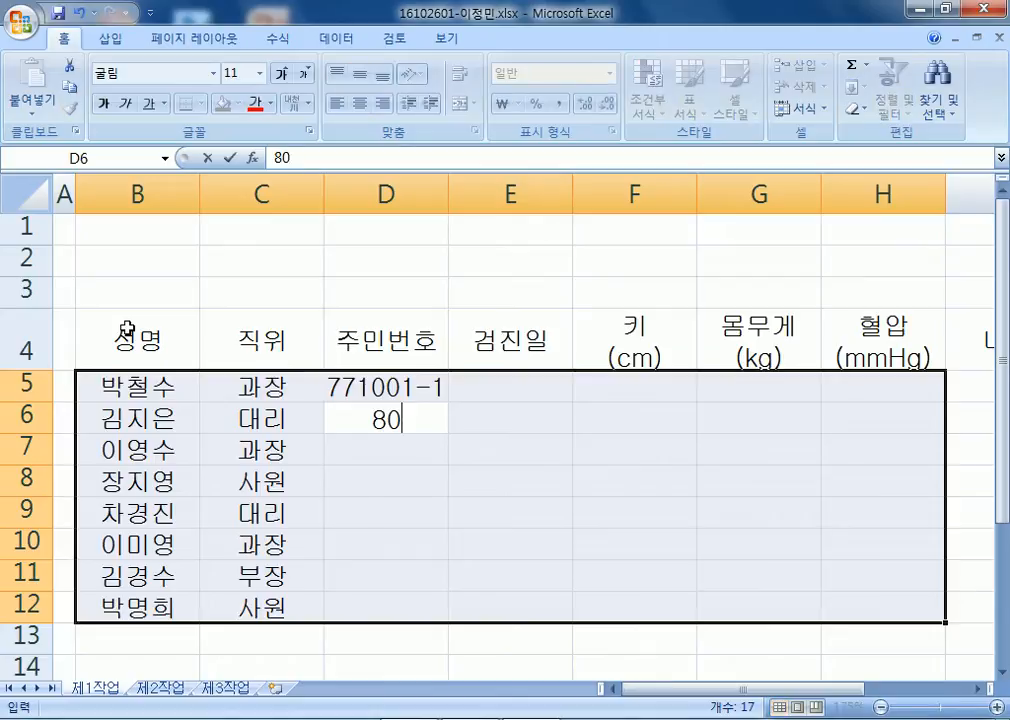
key(Return)
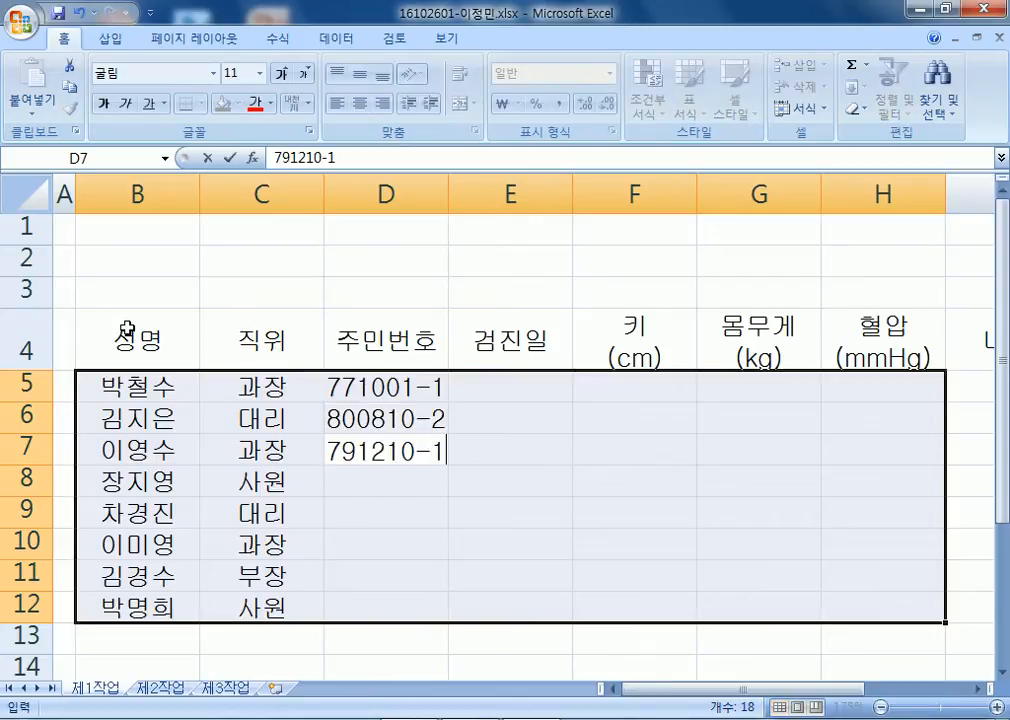
key(Return)
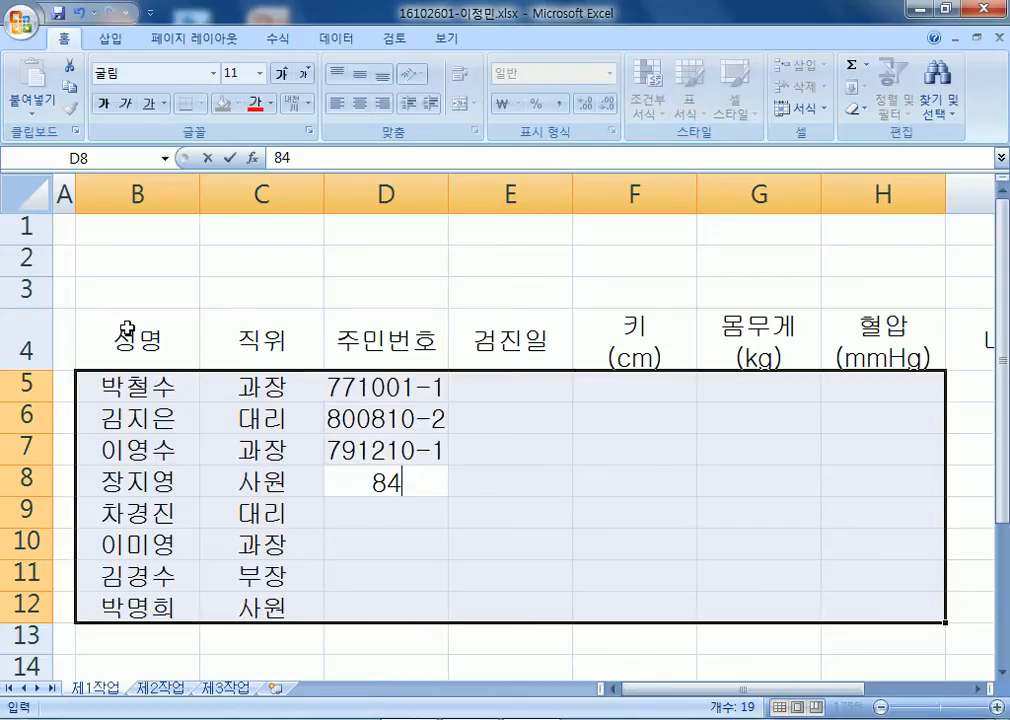
key(Return)
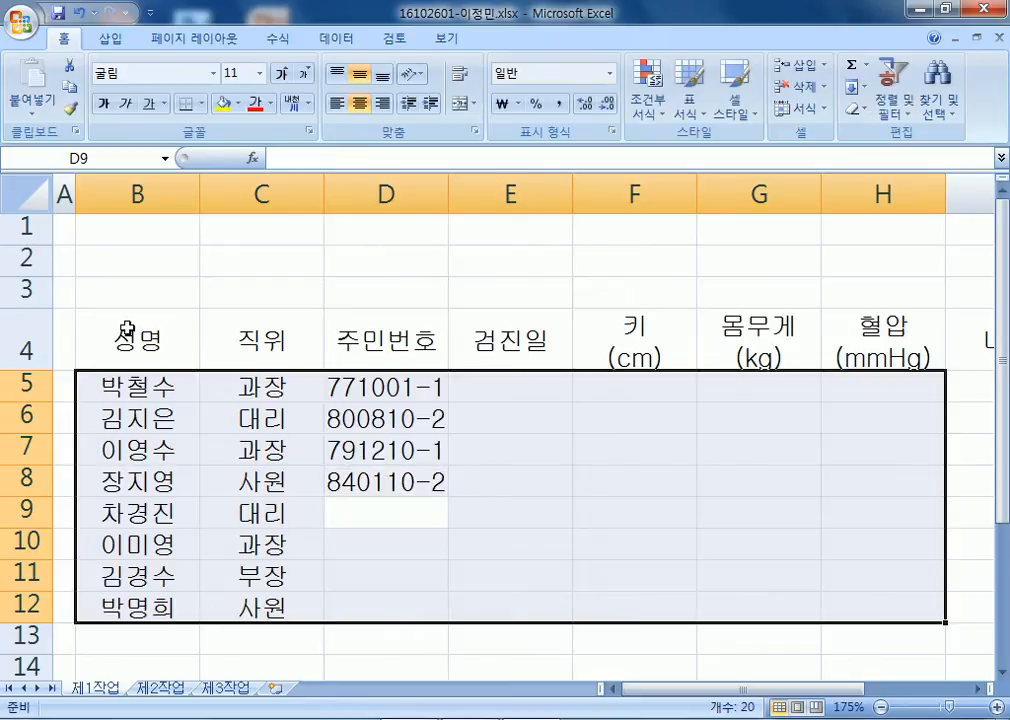
key(Return)
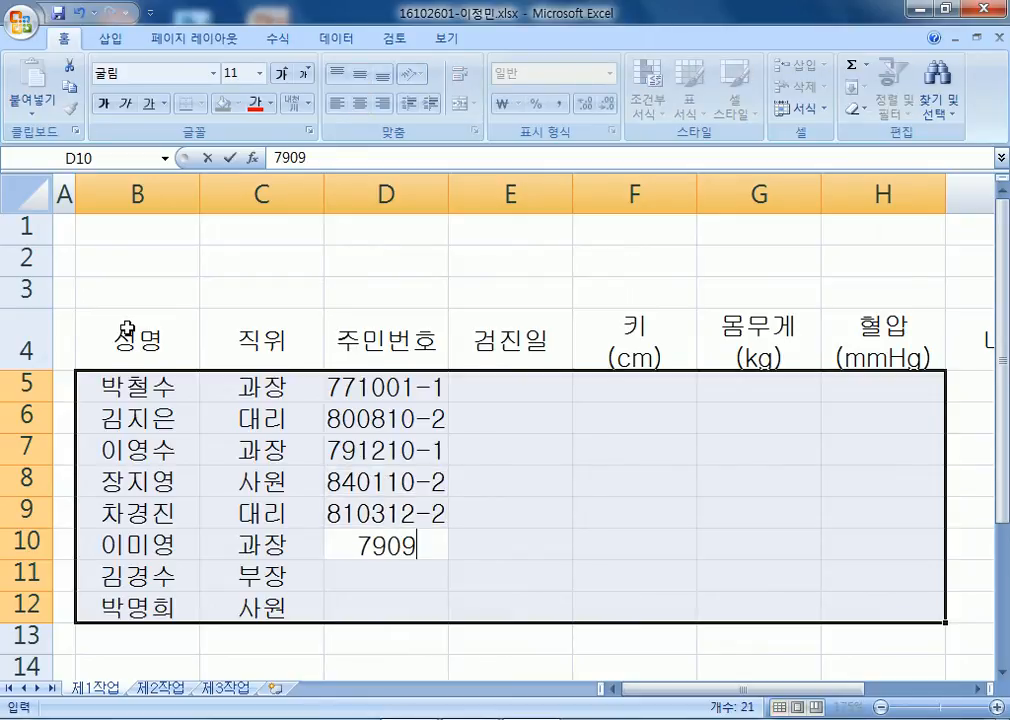
key(Return)
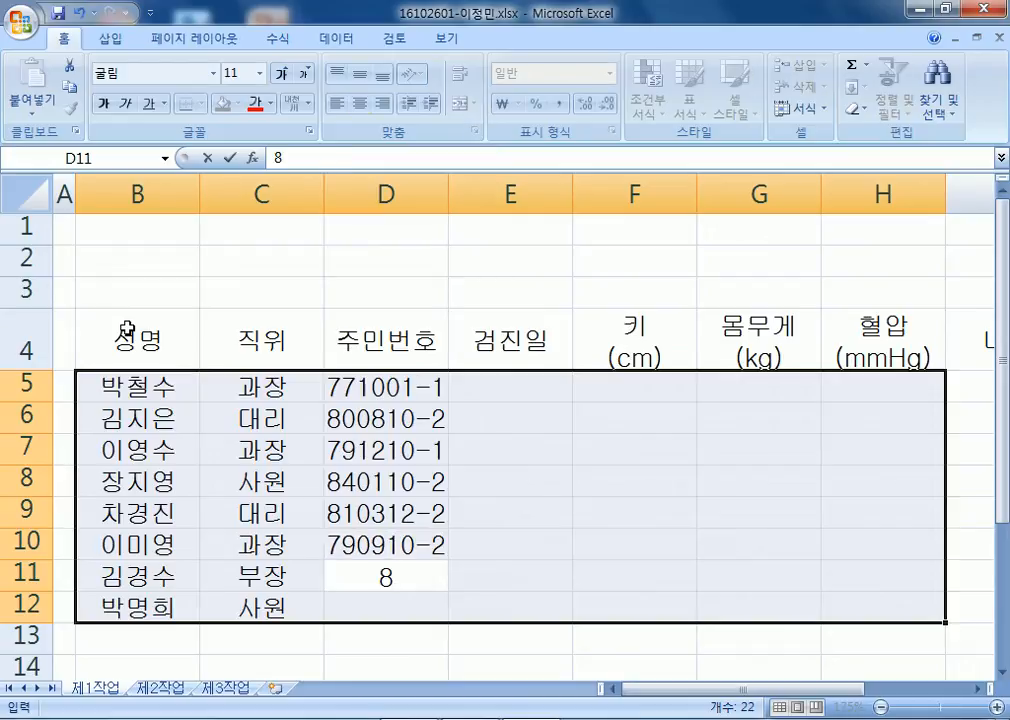
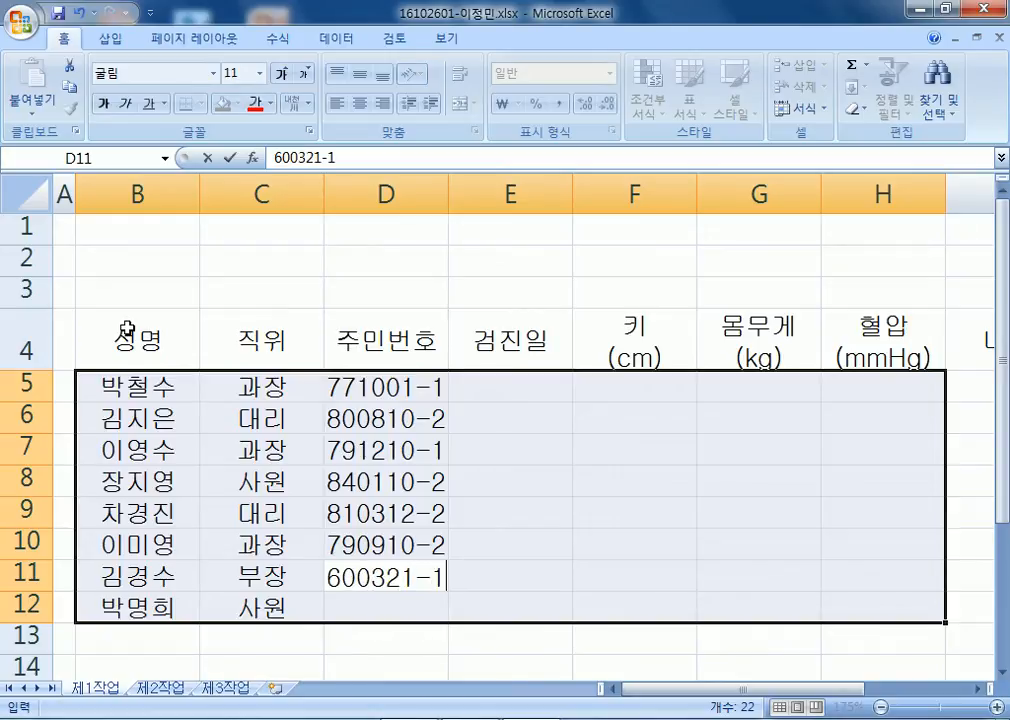
key(Return)
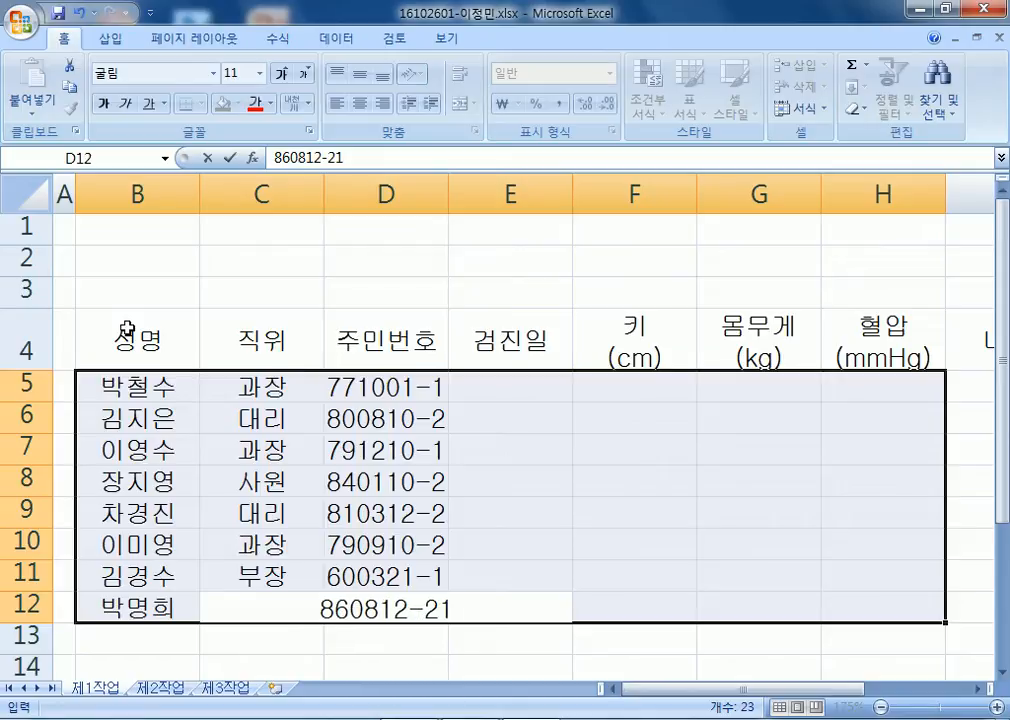
key(BackSpace)
key(Return)
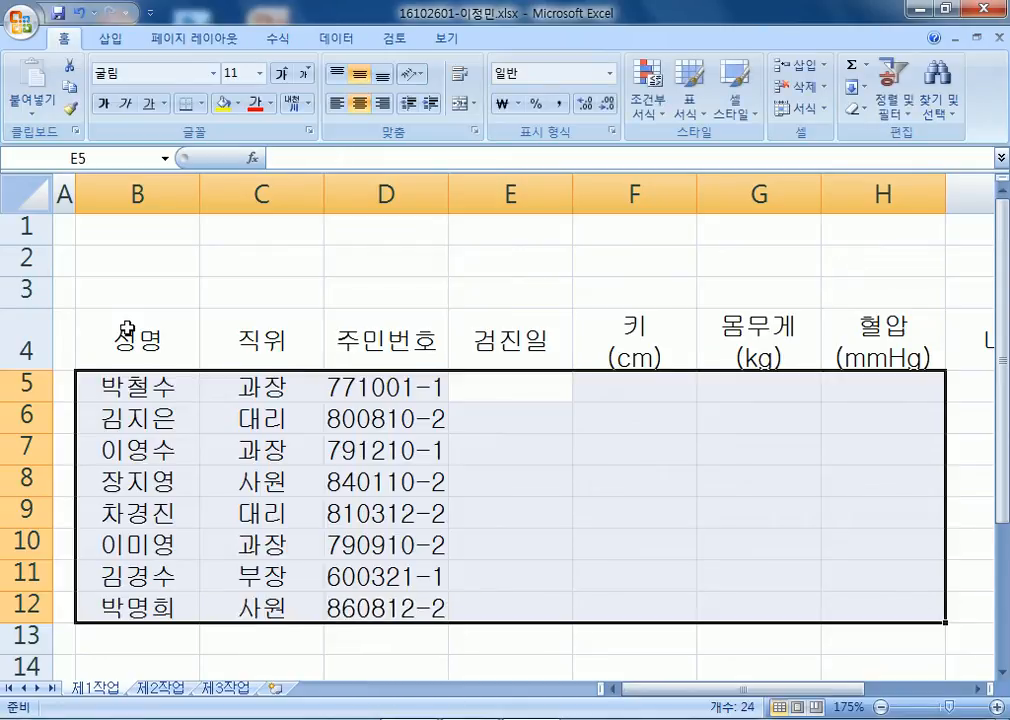
Fill 검진일 E5:E12 with 14-2-26, 14-2-10, 2014-2-10, 14-2-20, 14-2-5, 14-02-15, 14-2-2, 14-02-04.
text(14-2-26)
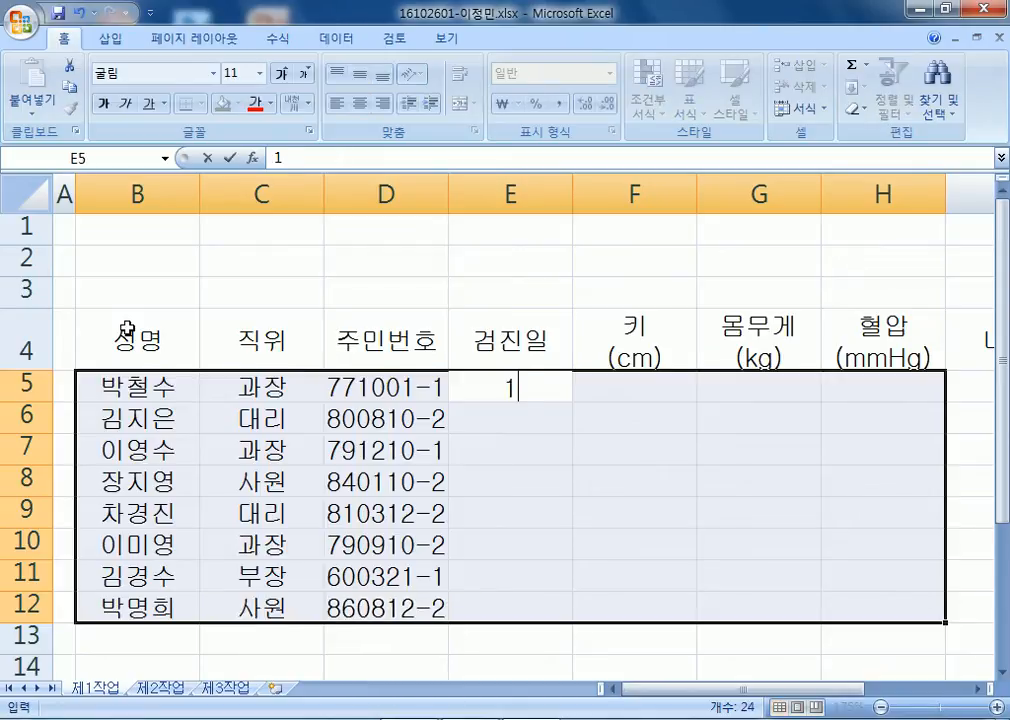
key(Return)
text(14-2-10)
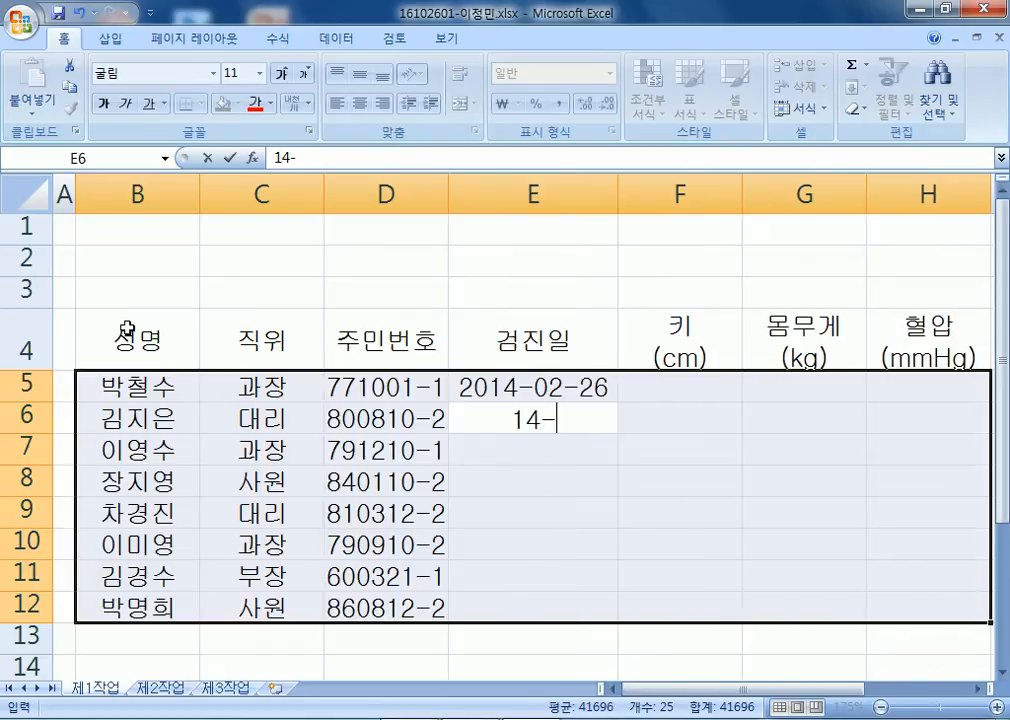
key(Return)
text(014-2-10)
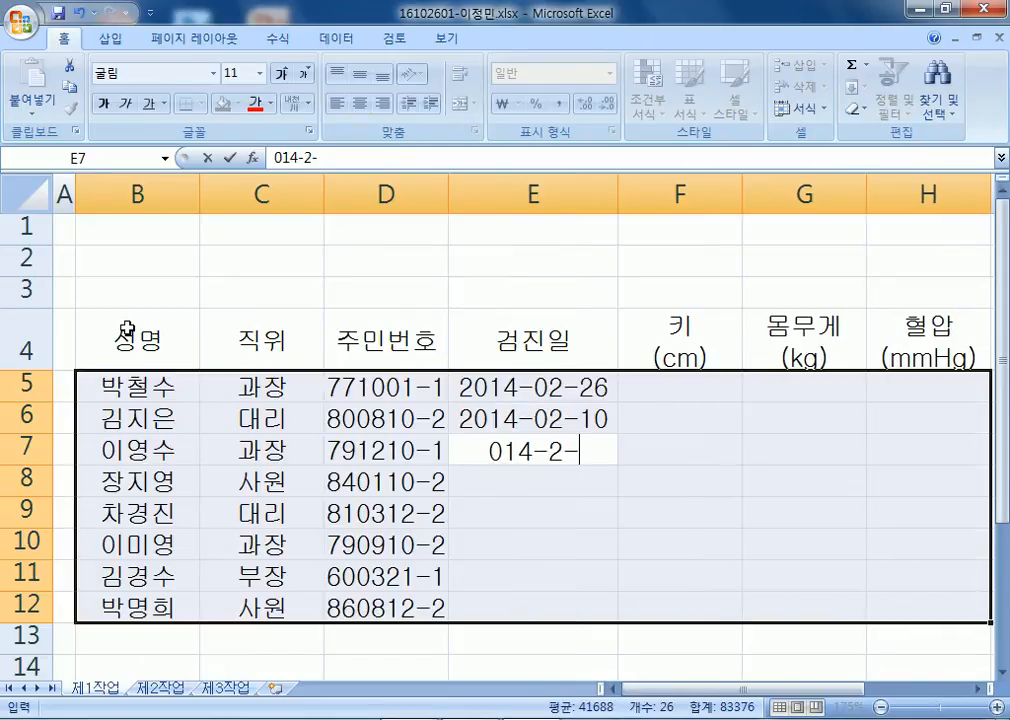
key(Return)
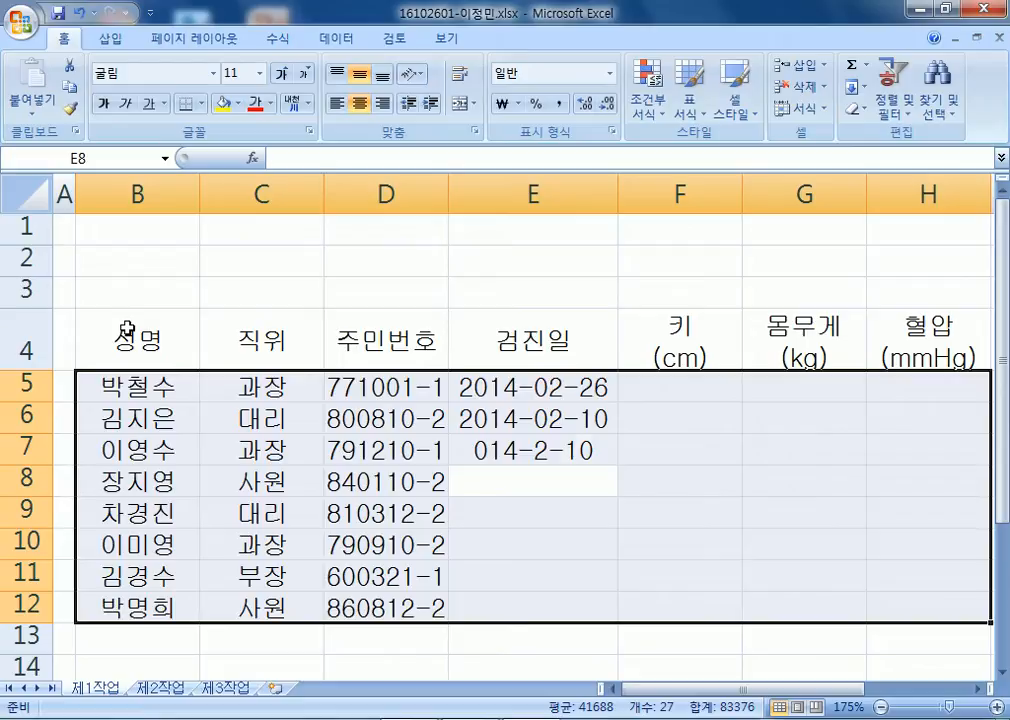
key(Up)
key(F2)
key(Home)
text(2)
key(Return)
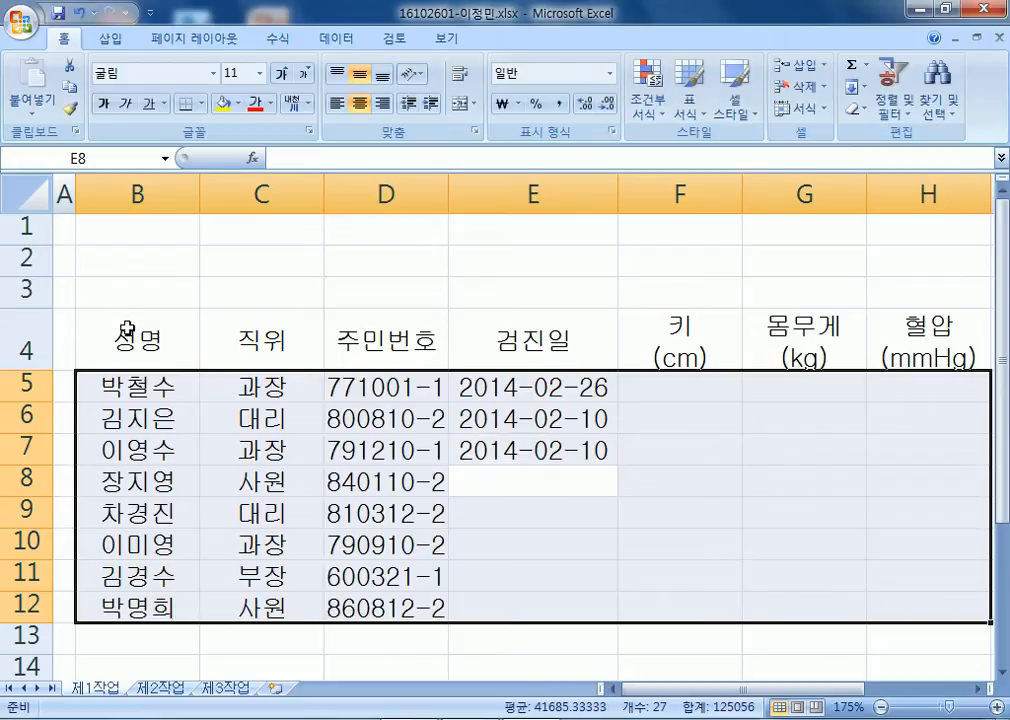
text(14-2-20)
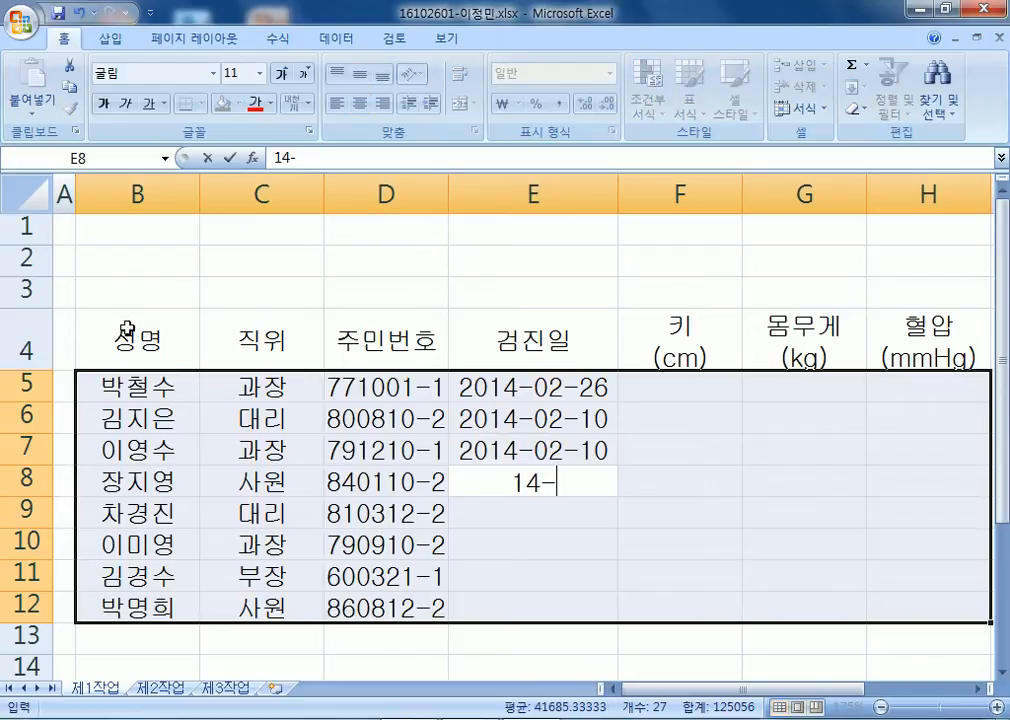
key(Return)
text(14-2-5)
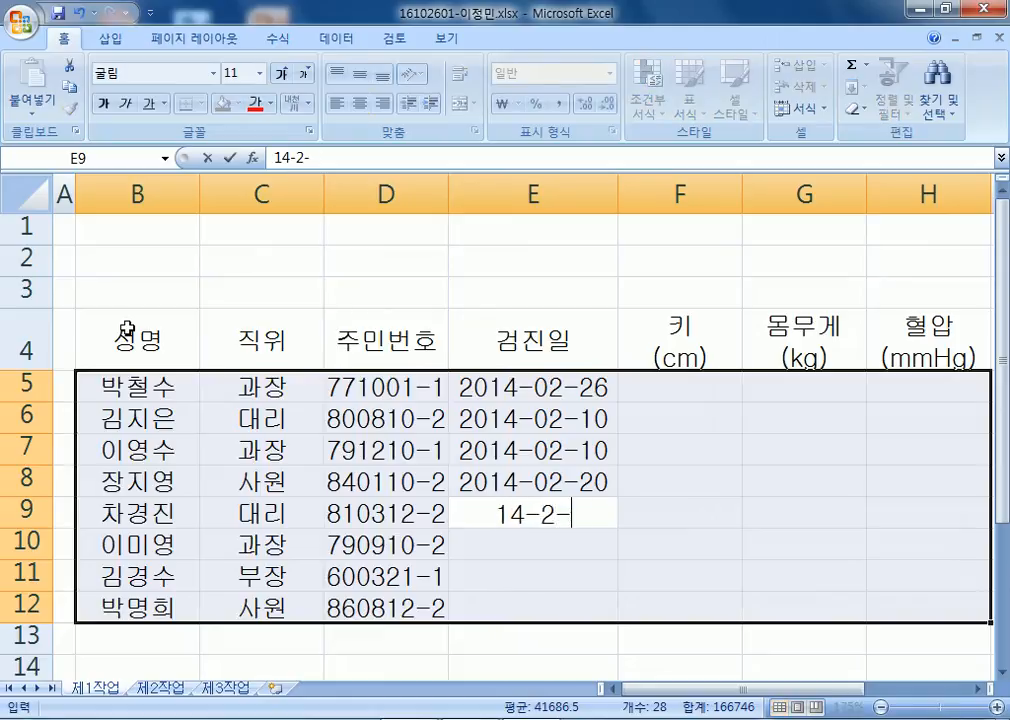
key(Return)
text(14-02-15)
key(Return)
text(14-2-2)
key(Return)
text(14-02)
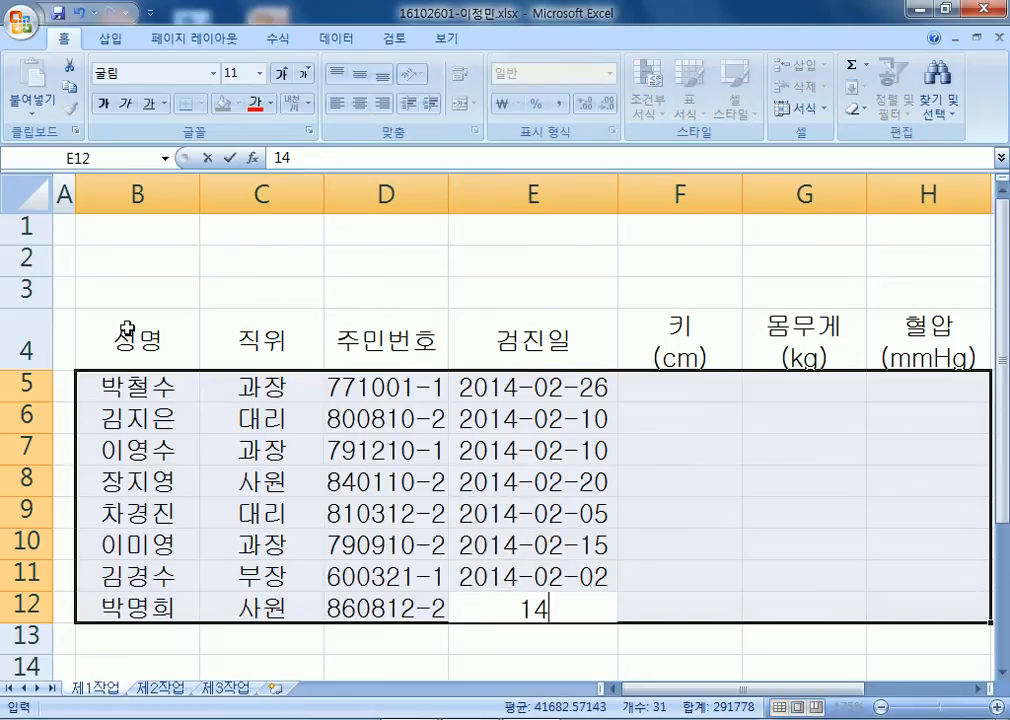
text(-04)
key(Return)
Enter heights 176, 174, 172, 169, 165, 178, 158, 164 in the 키 column.
text(176)
key(Return)
text(174)
key(Return)
text(1)
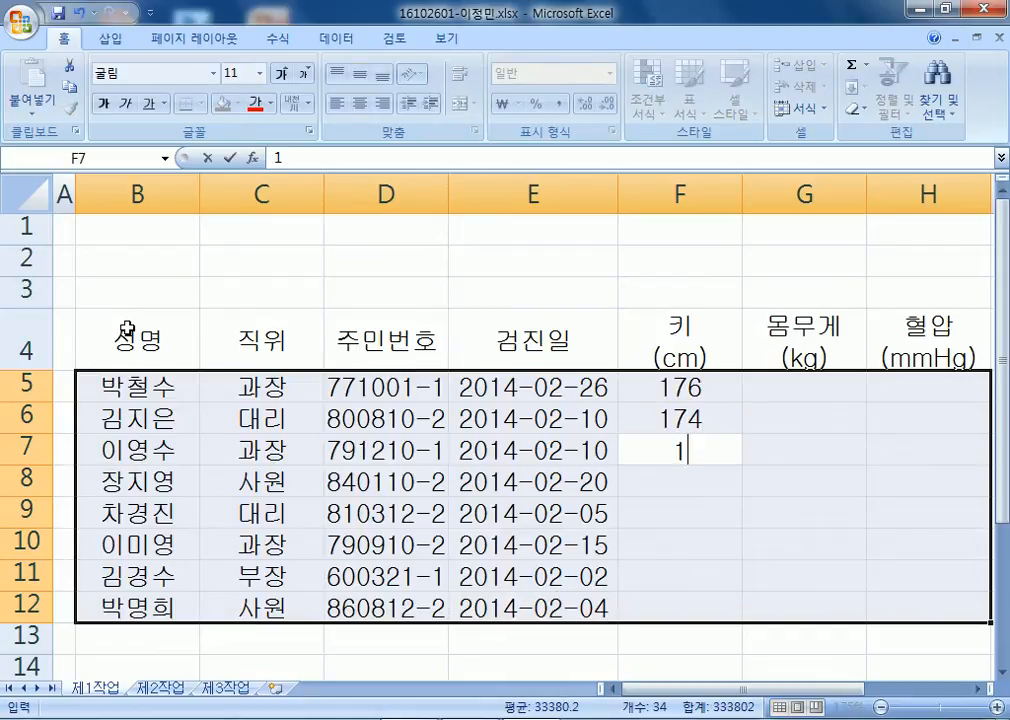
text(72)
key(Return)
text(169)
key(Return)
text(165)
key(Return)
text(178)
key(Return)
text(158)
key(Return)
text(164)
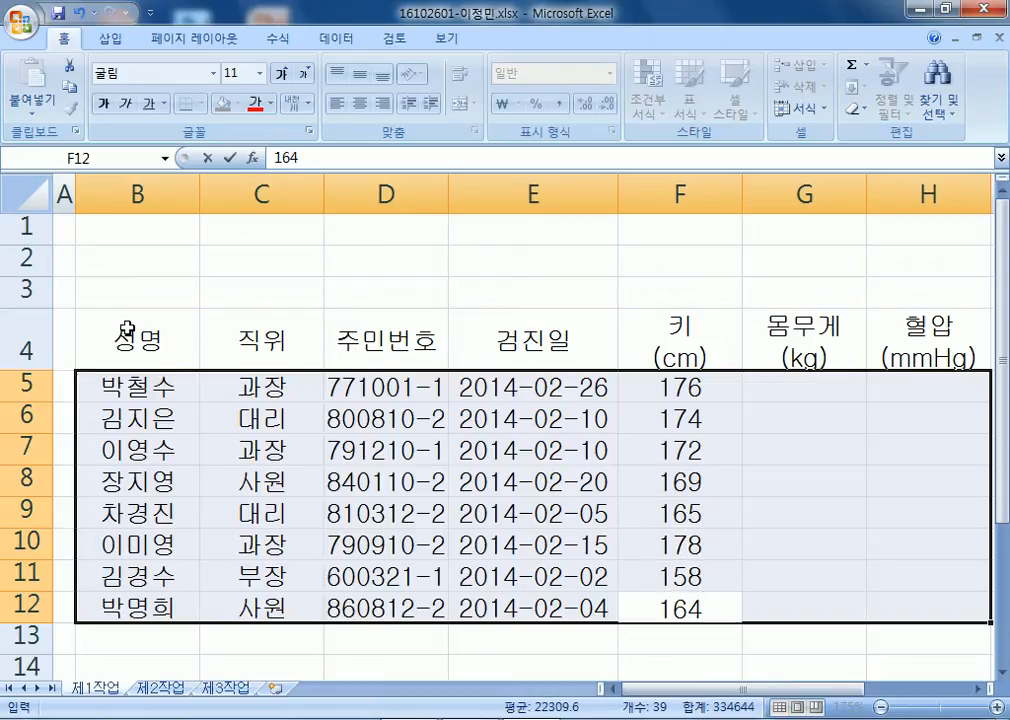
key(Return)
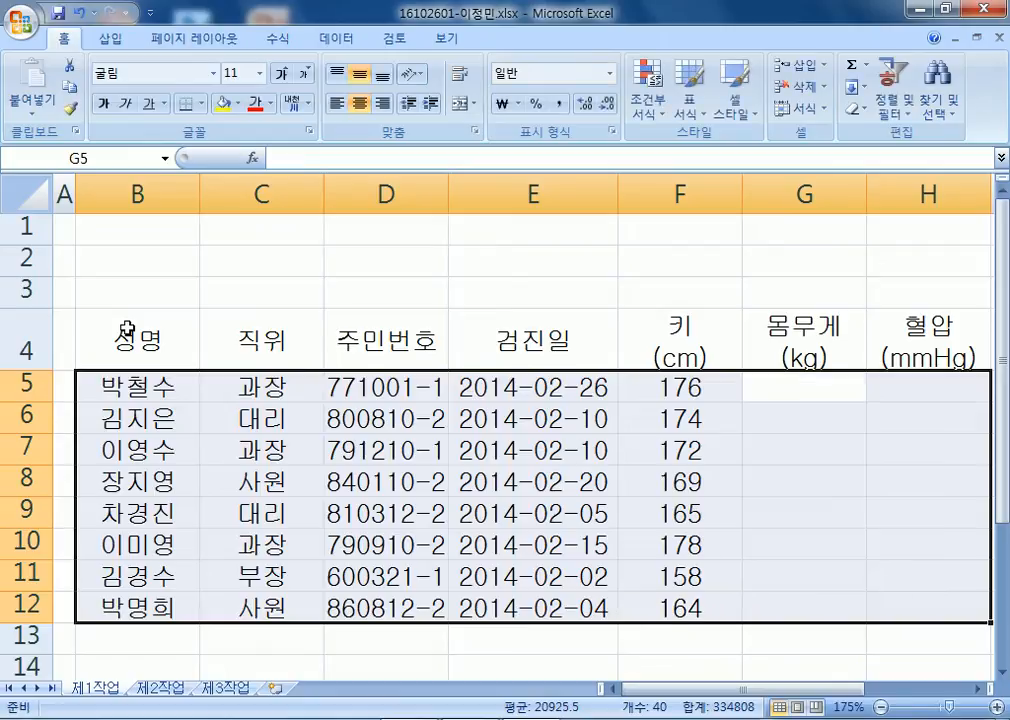
Enter weights 75, 55, 68, 58, 54, 60, 78, 50 in the 몸무게 column.
text(75)
key(Return)
text(55)
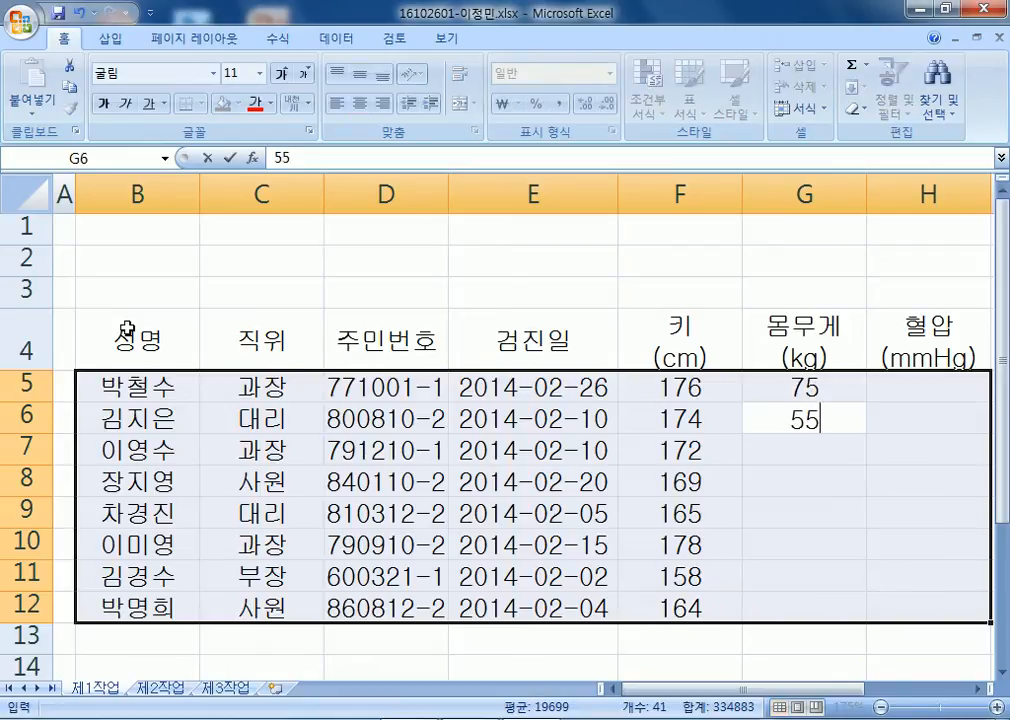
key(Return)
text(68)
key(Return)
text(58)
key(Return)
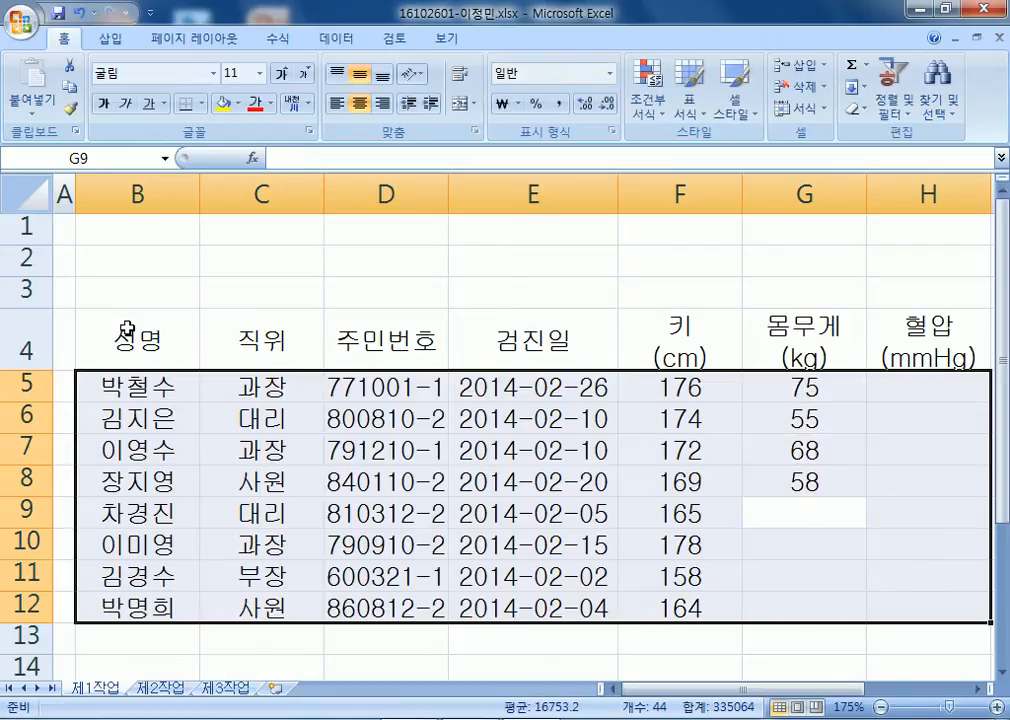
text(54)
key(Return)
text(60)
key(Return)
text(78)
key(Return)
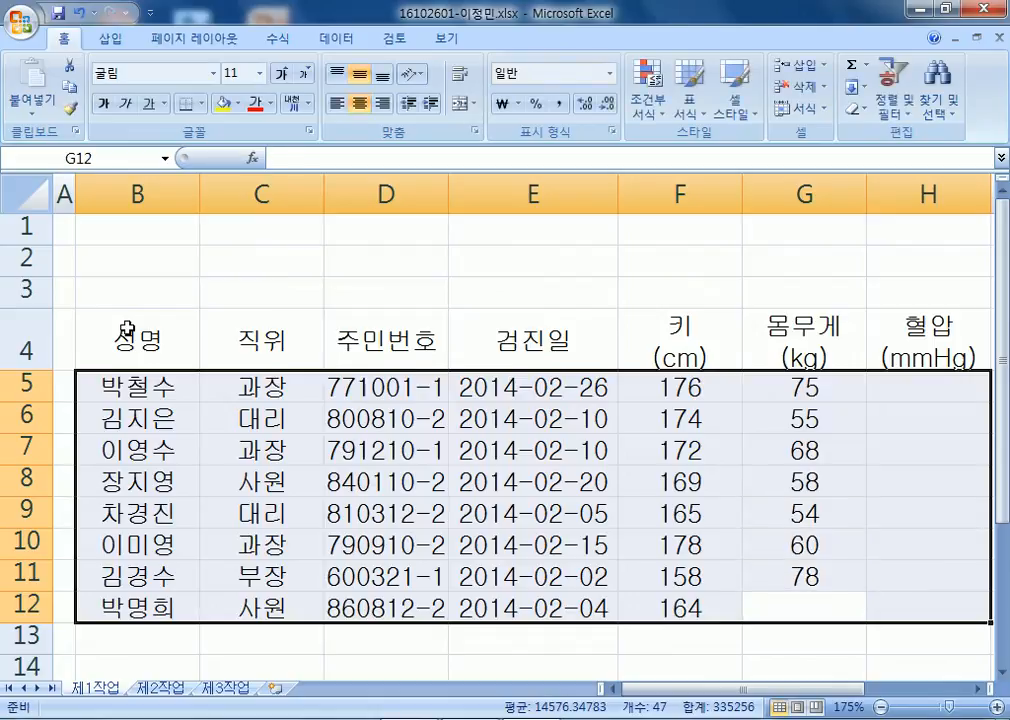
text(50)
key(Return)
Enter blood pressures 142, 115, 125, 118, 119, 135, 147, 109 in the 혈압 column.
text(142)
key(Return)
text(115)
key(Return)
text(125)
key(Return)
text(118)
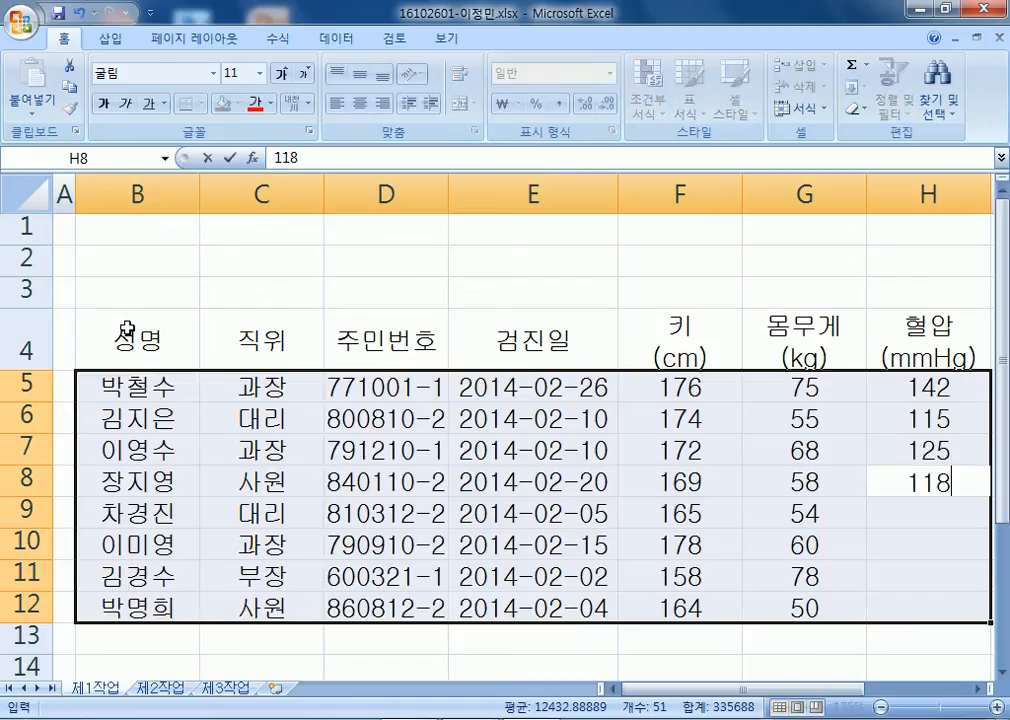
key(Return)
text(119)
key(Return)
text(135)
key(Return)
text(147)
key(Return)
text(109)
key(Return)
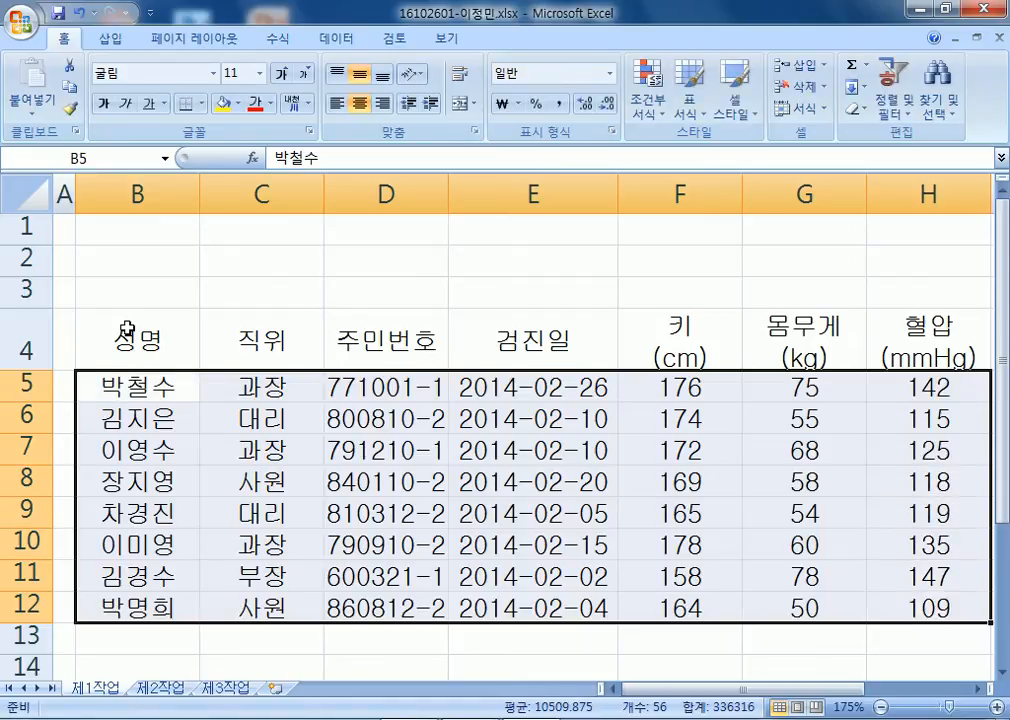
Right-align the height, weight and blood-pressure values in F5:H12.
scroll(334, 279, down, 2)
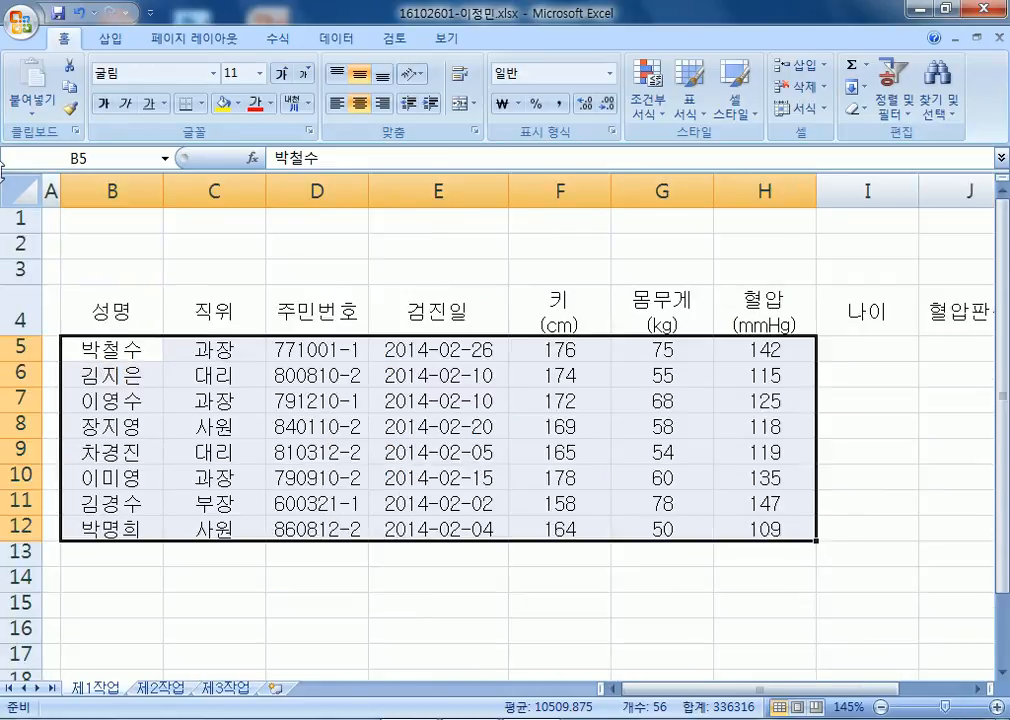
drag(556, 340, 736, 532)
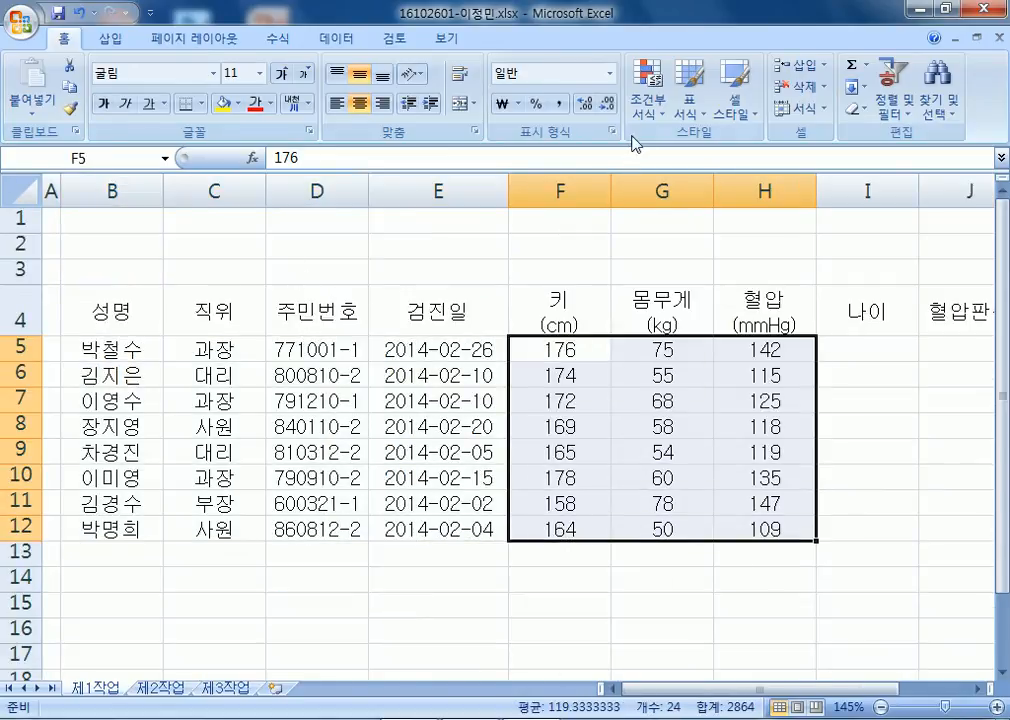
click(383, 104)
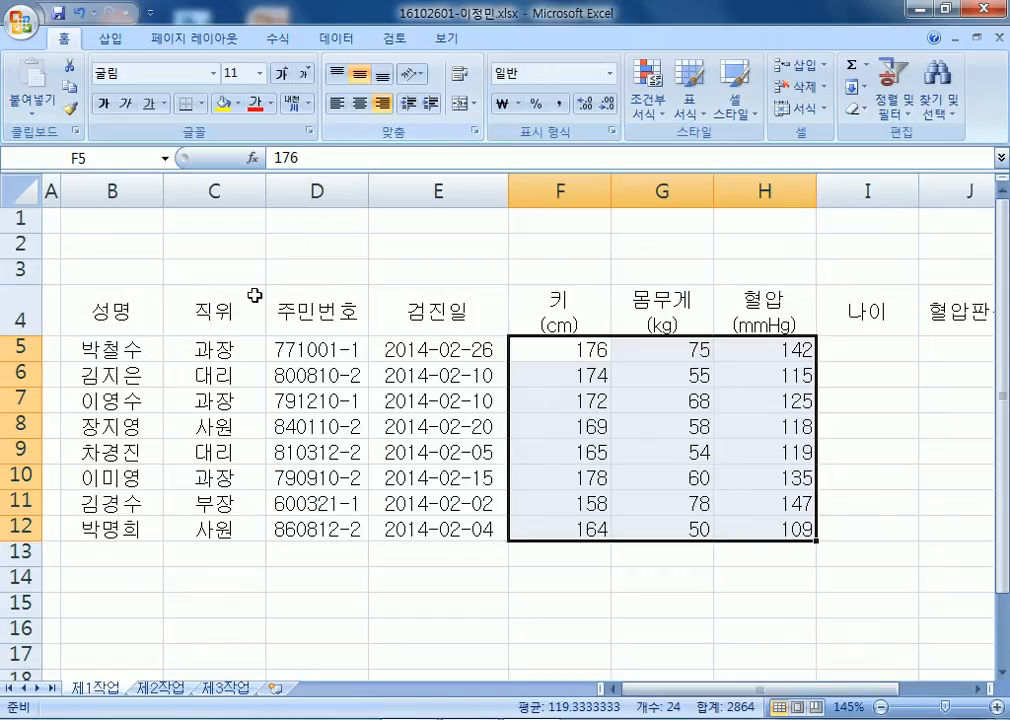
click(121, 552)
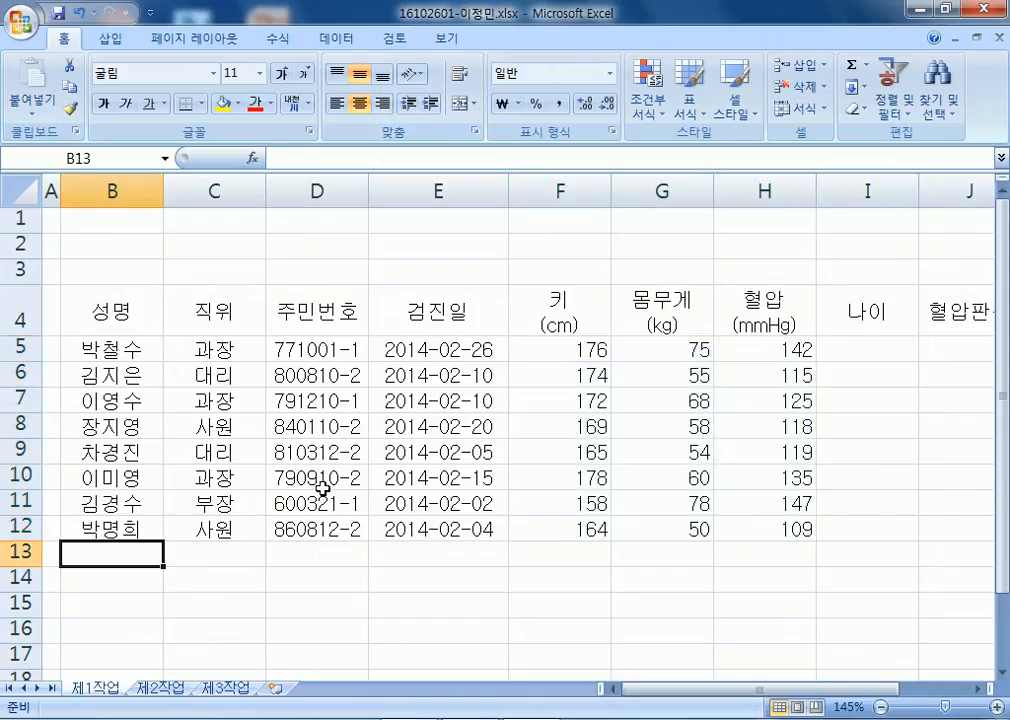
Enter the label 키가 170cm 미만인 인원수 in B13, fixing typing mistakes.
text(키가 1)
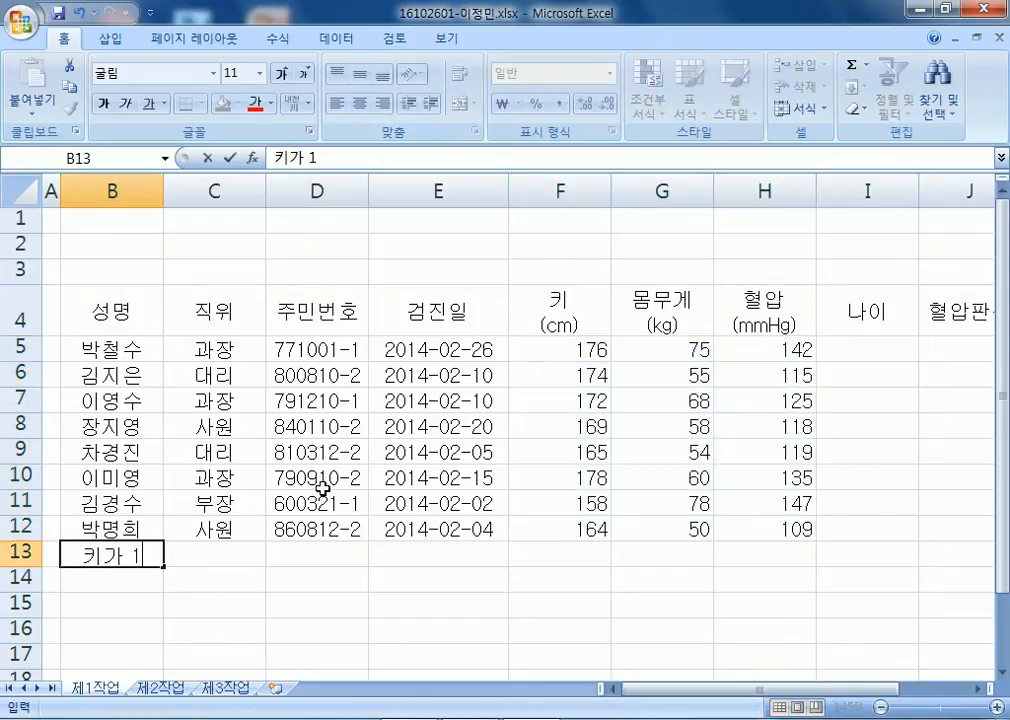
text(70)
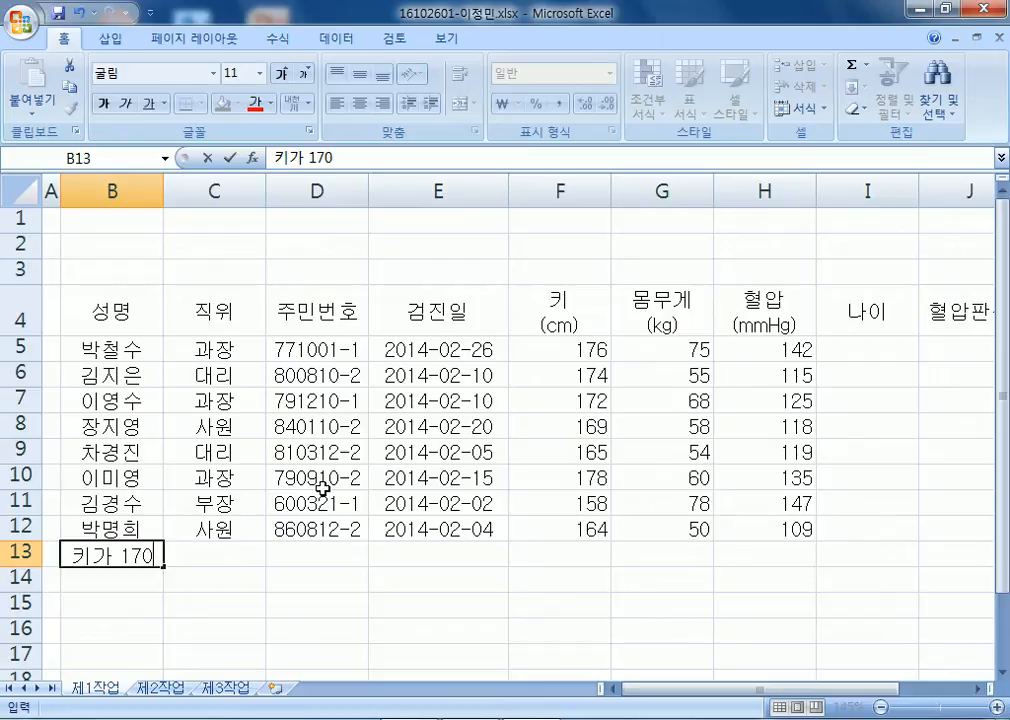
text(츠ALA)
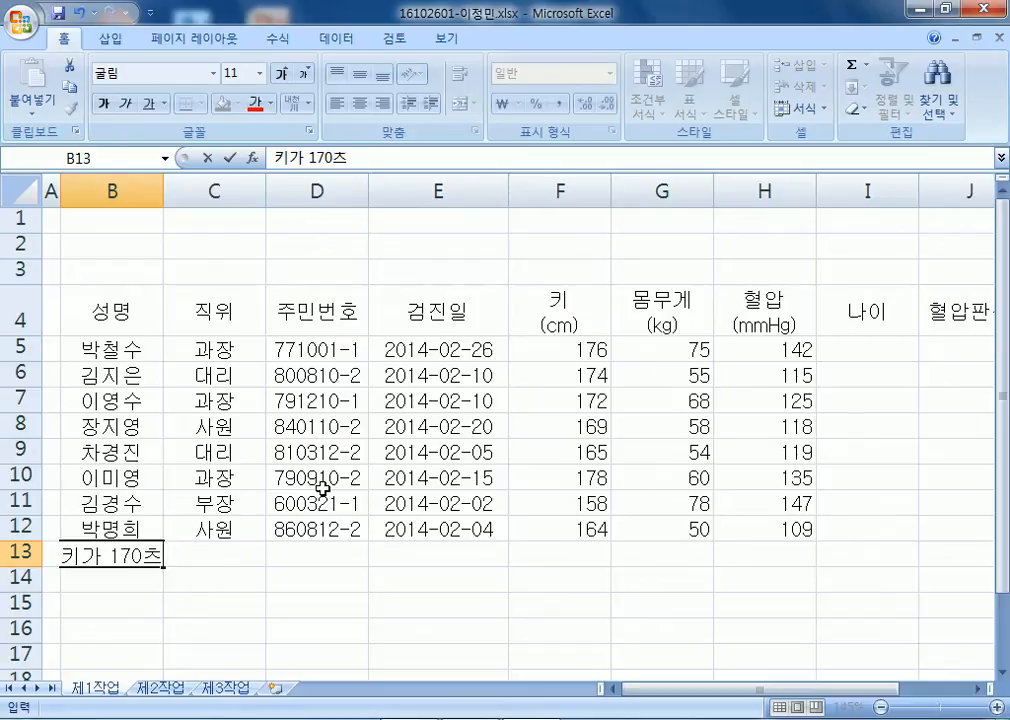
key(BackSpace)
key(BackSpace)
key(BackSpace)
key(BackSpace)
key(BackSpace)
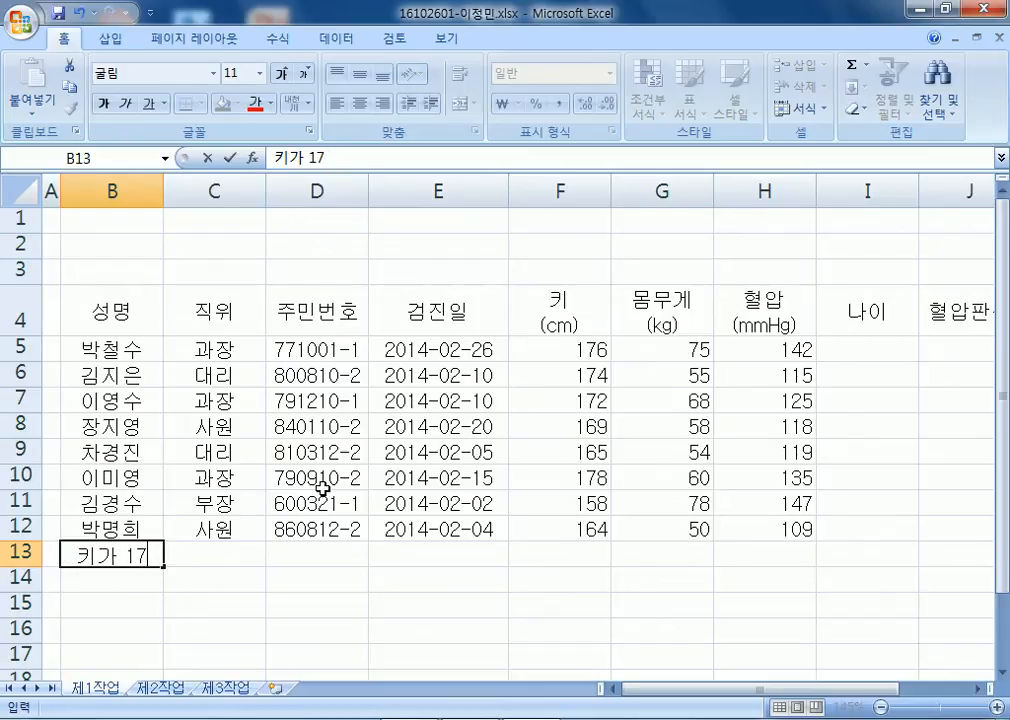
text(0츠)
key(BackSpace)
text(CM)
key(BackSpace)
key(BackSpace)
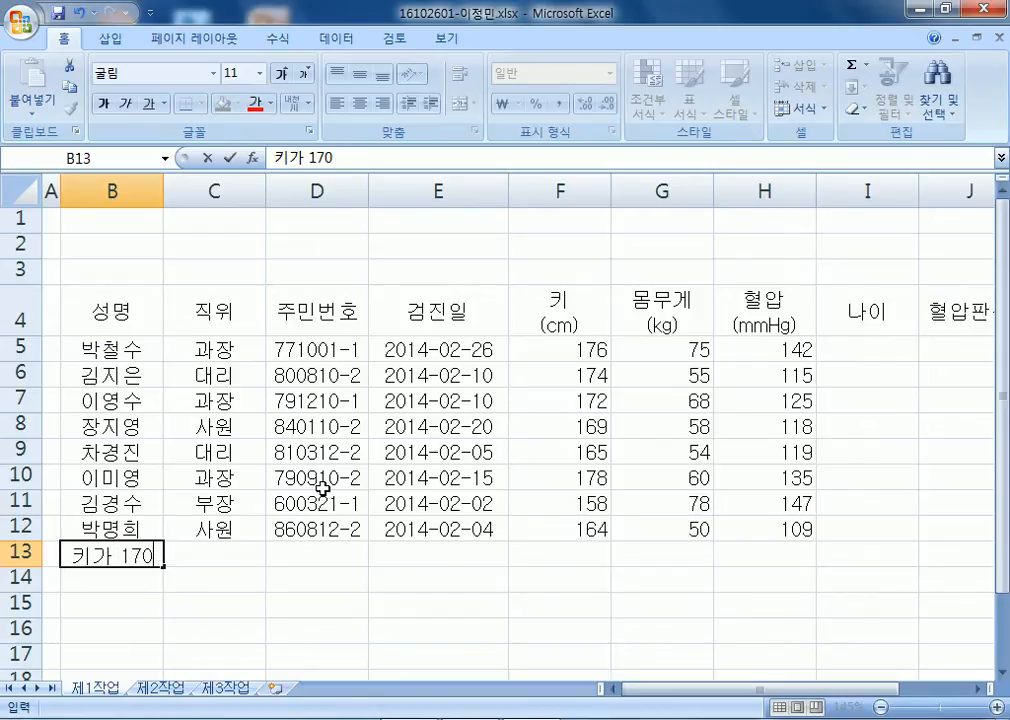
text(츠)
key(BackSpace)
key(BackSpace)
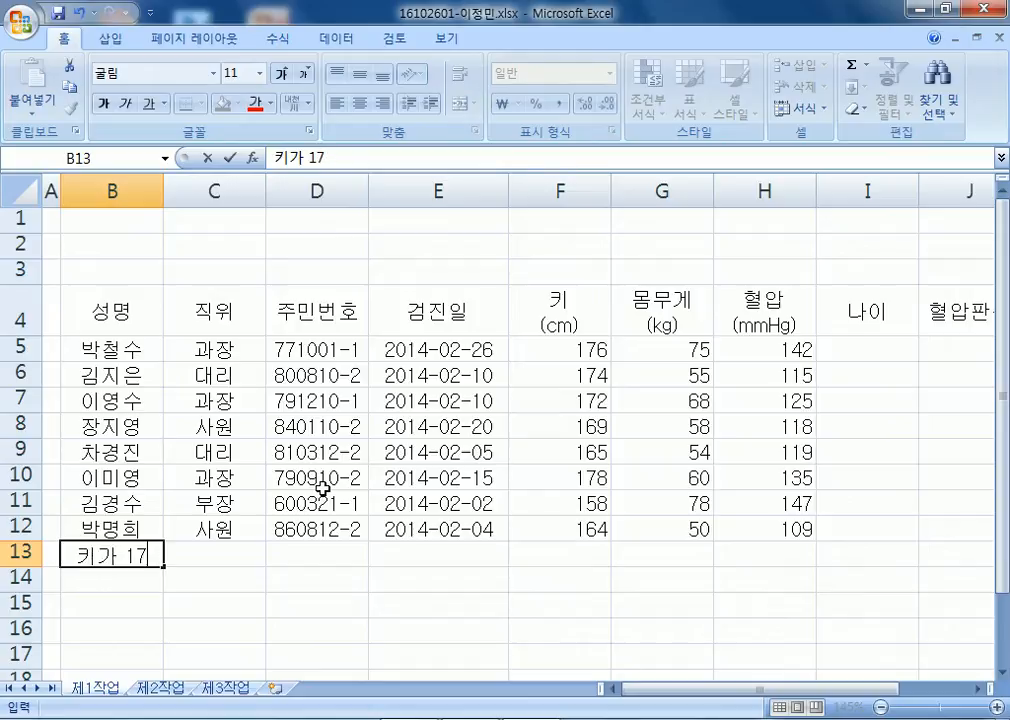
text(9)
key(BackSpace)
key(Tab)
text(츠)
key(BackSpace)
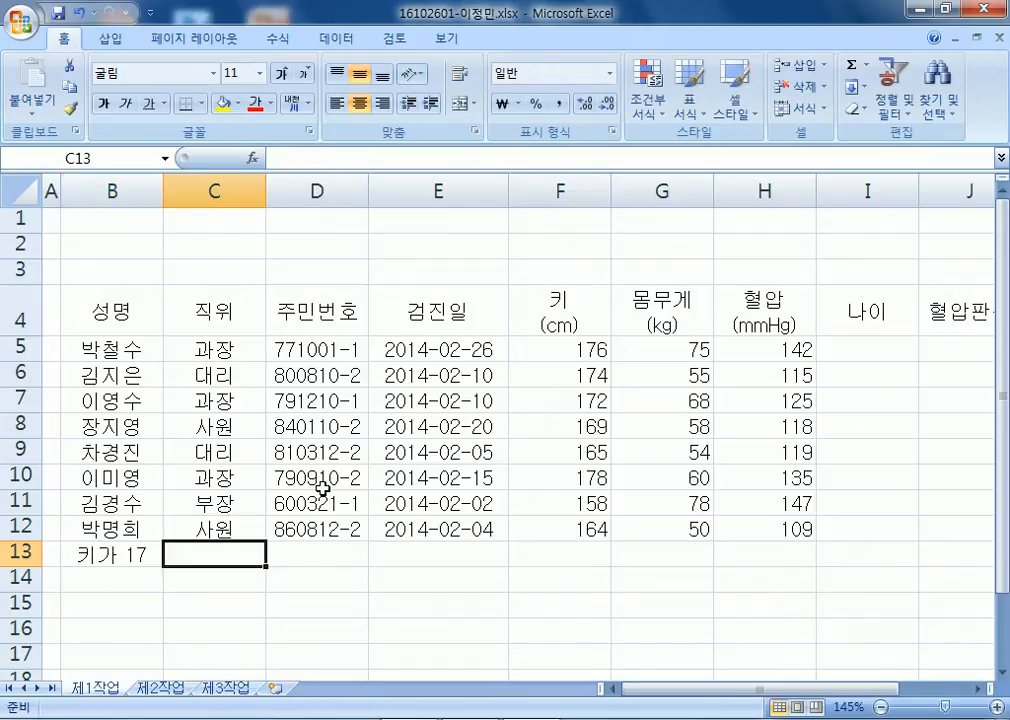
key(Left)
key(F2)
text(0ㅊ)
key(BackSpace)
text(cm)
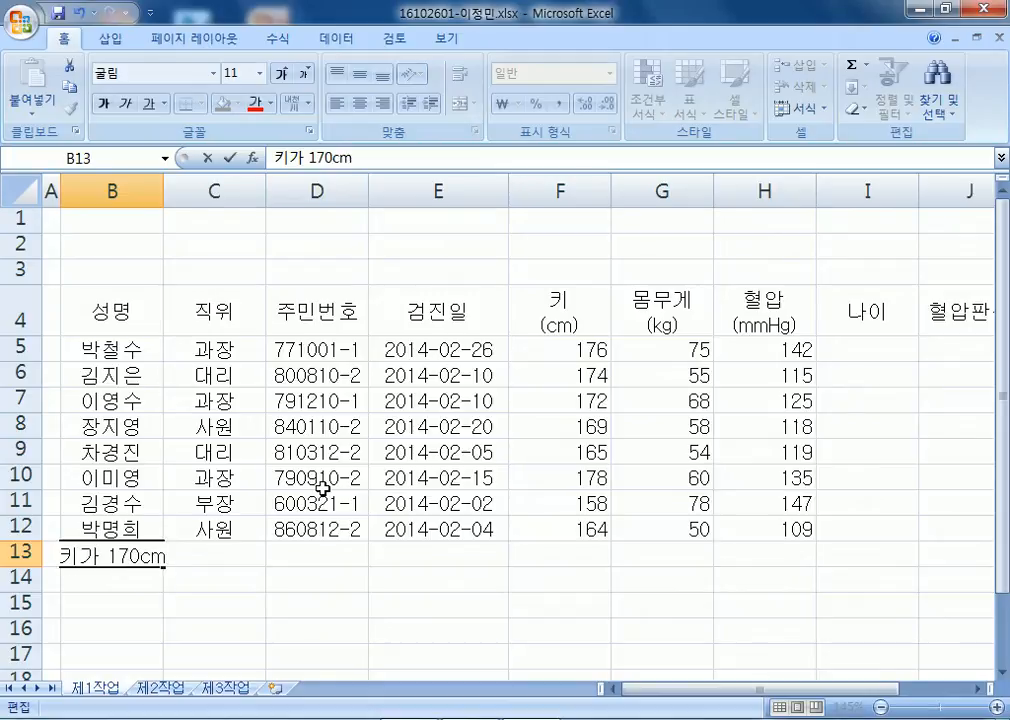
text( 미만)
text(ㅇ)
text( 인우너수)
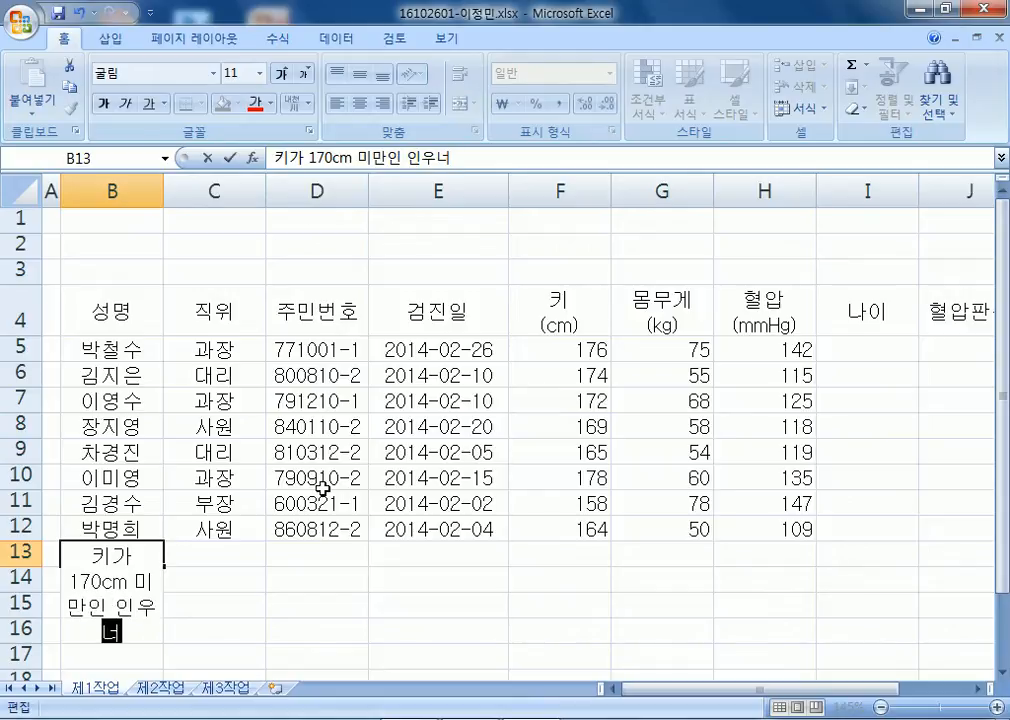
key(Return)
key(Up)
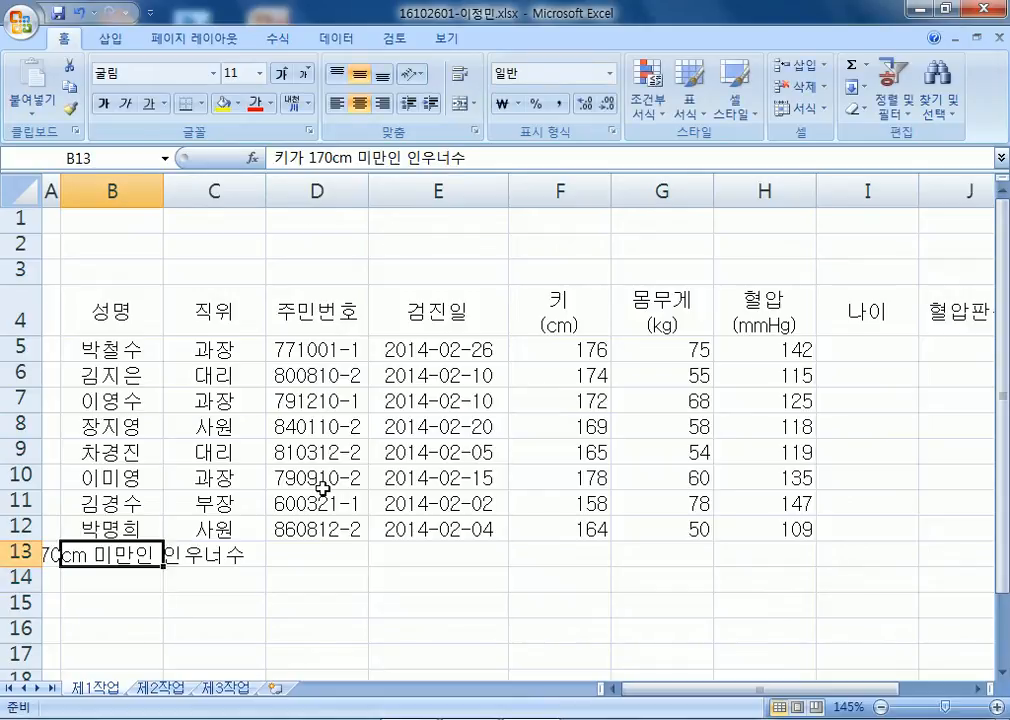
key(Right)
key(Left)
key(F2)
key(Left)
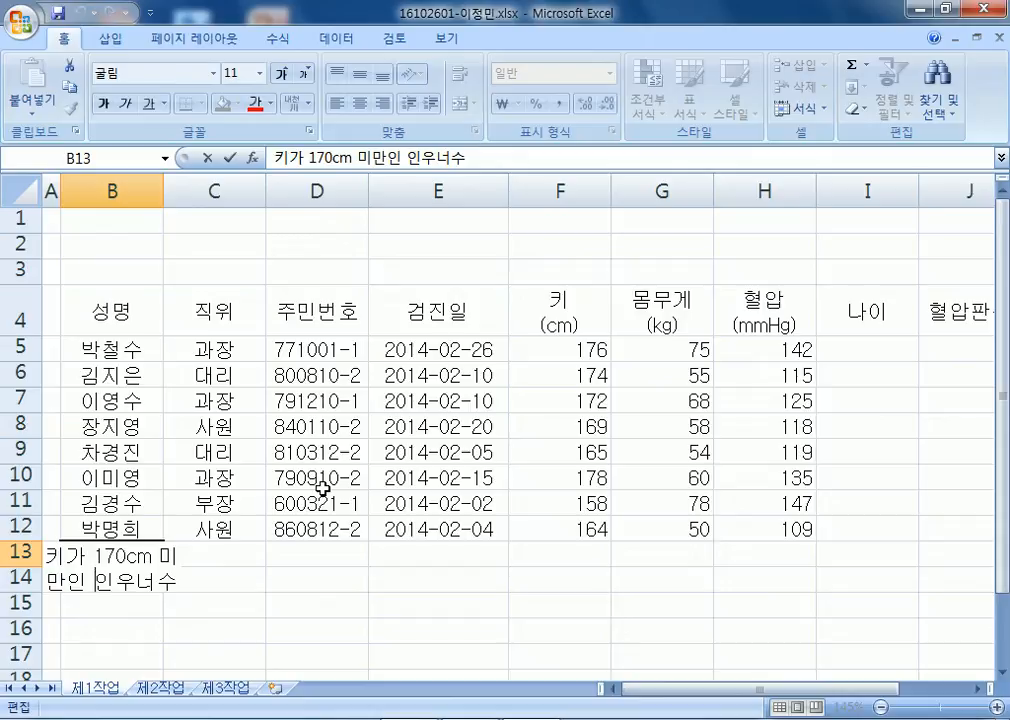
text(원)
key(Delete)
key(Delete)
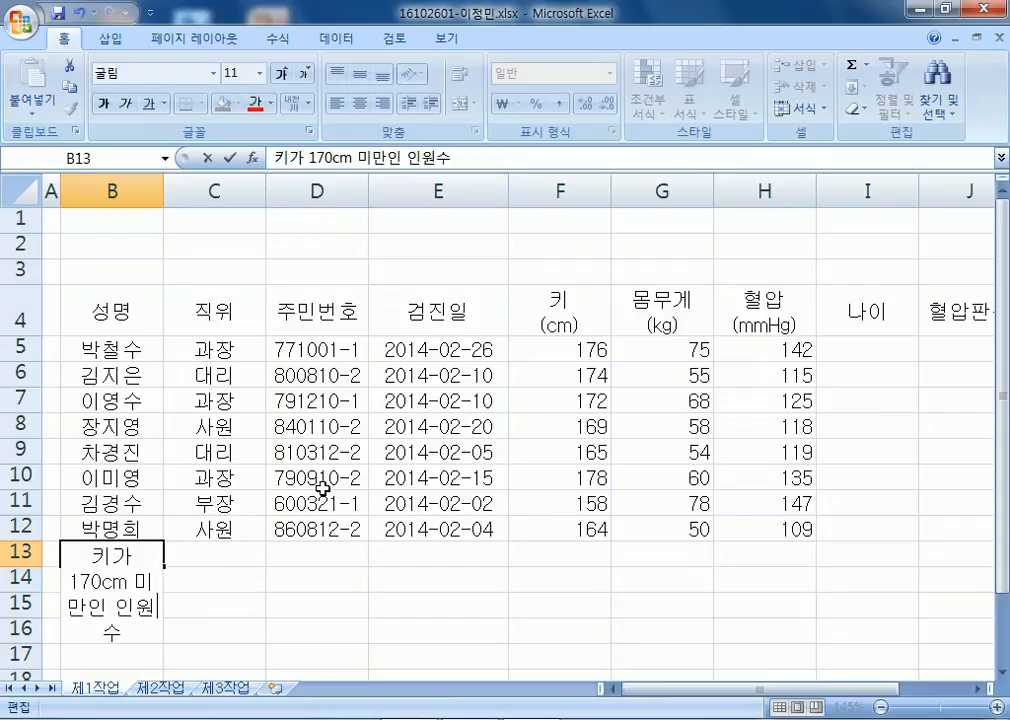
key(Return)
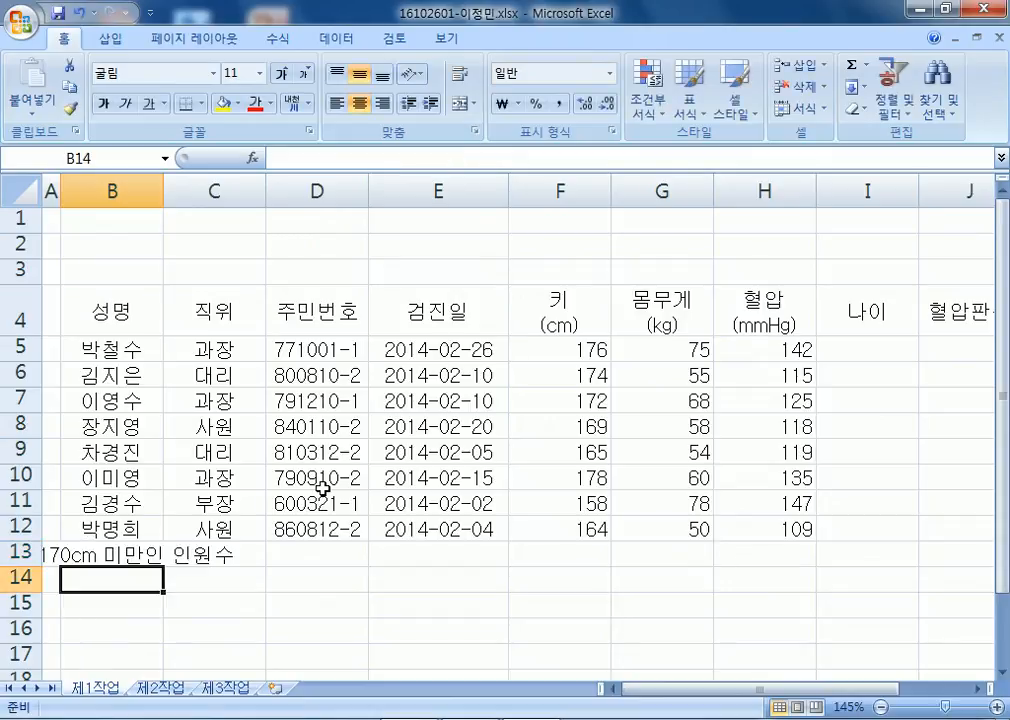
Enter the label 과장의 혈압 평균 in B14.
text(과장의 혈아)
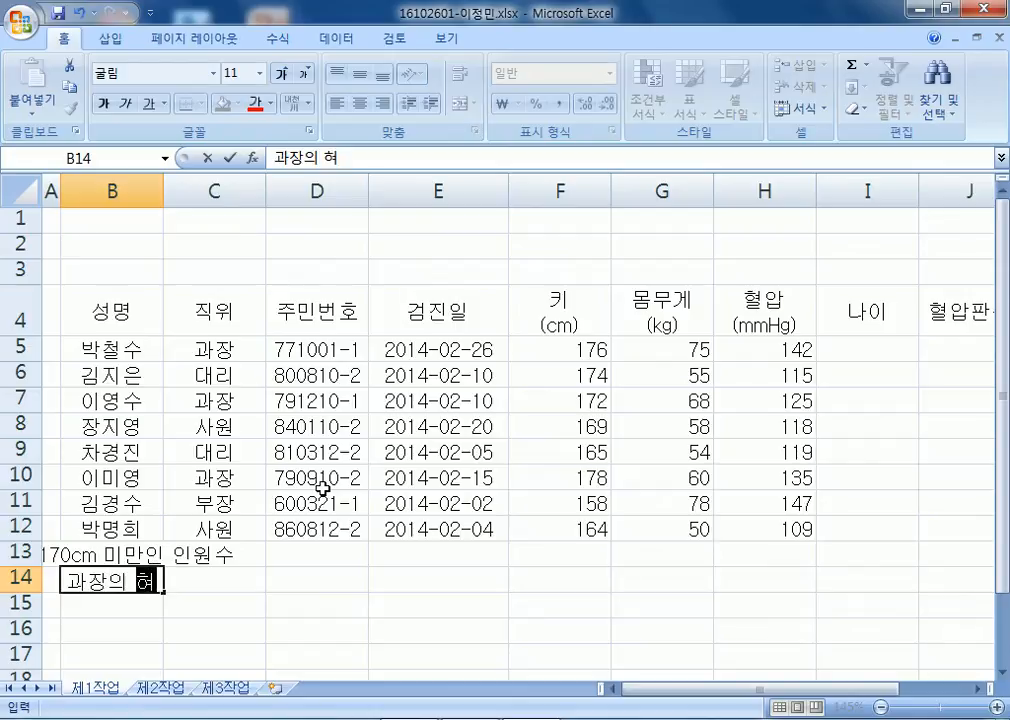
text(ㅂ평균)
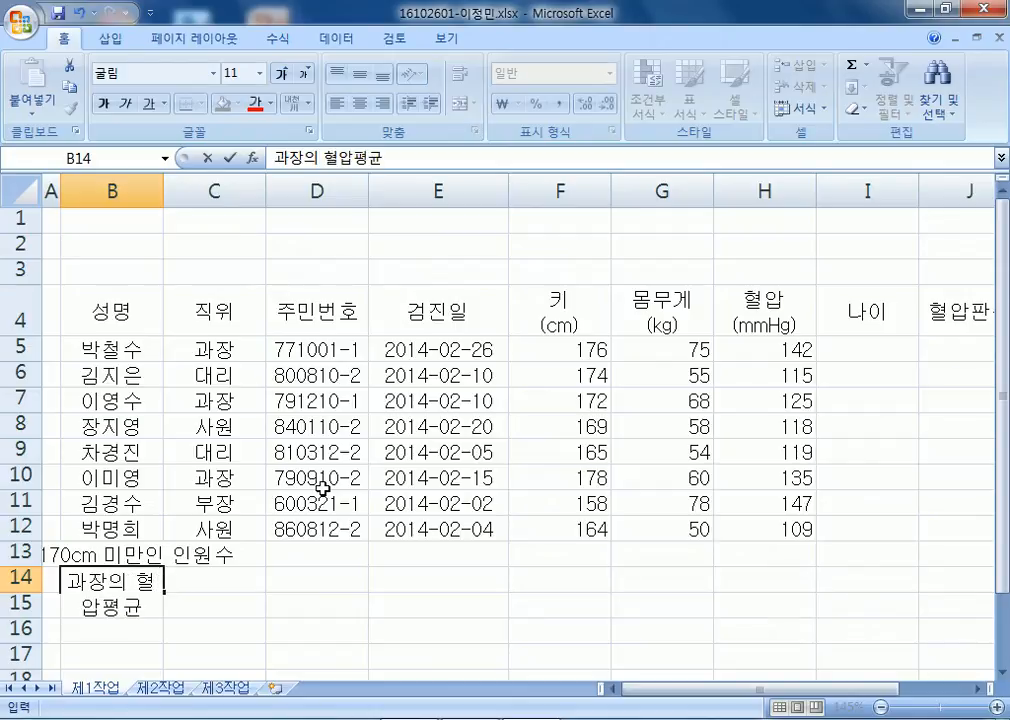
key(Left)
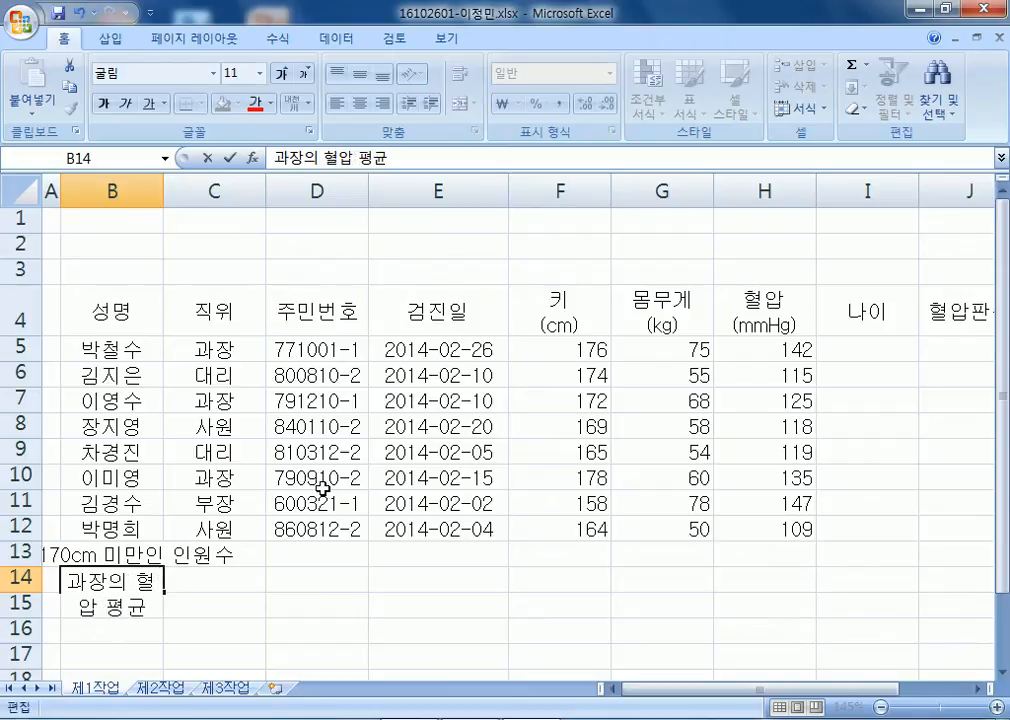
key(Return)
Merge and center B13:D13, B14:D14, F13:F14 and G13:I13.
drag(158, 548, 292, 565)
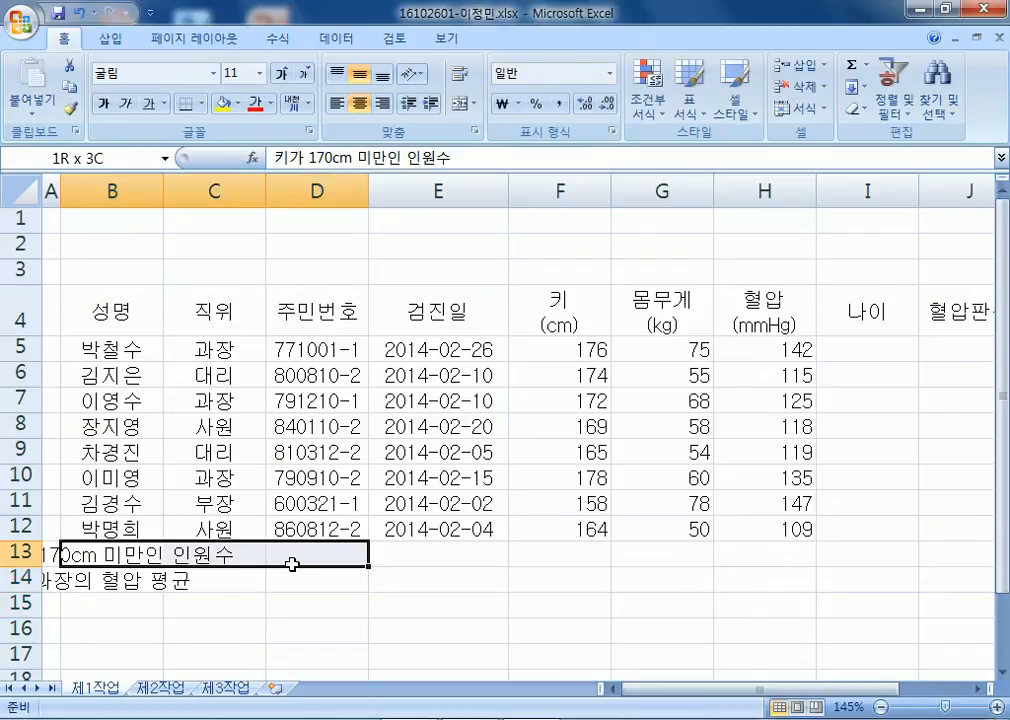
drag(110, 580, 323, 591)
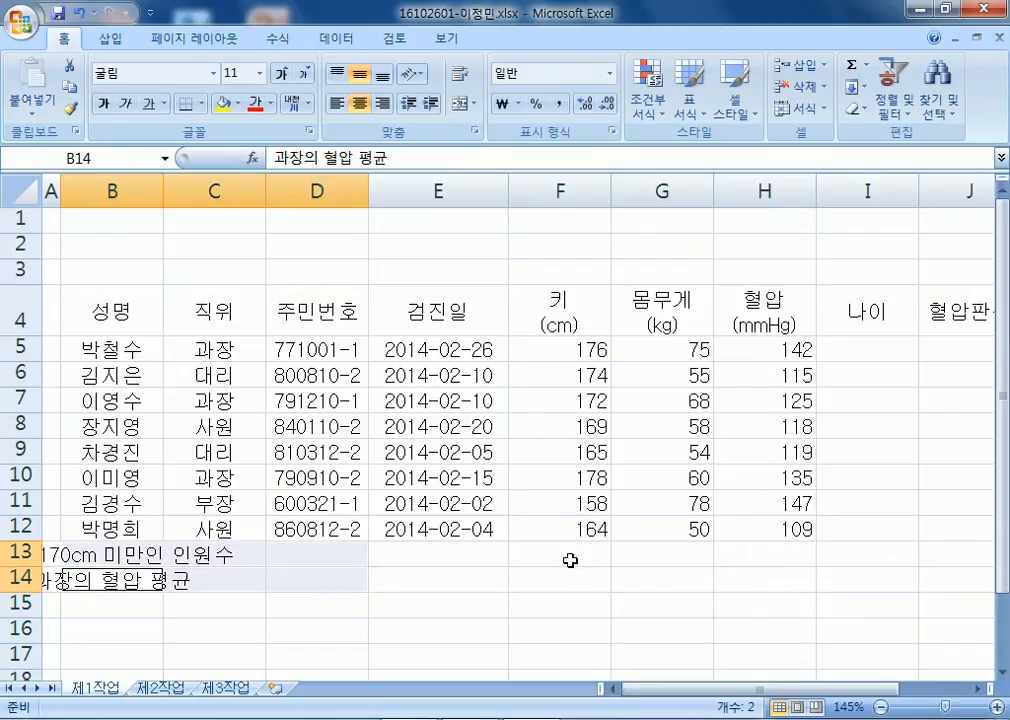
drag(570, 559, 568, 579)
drag(660, 553, 897, 545)
click(460, 103)
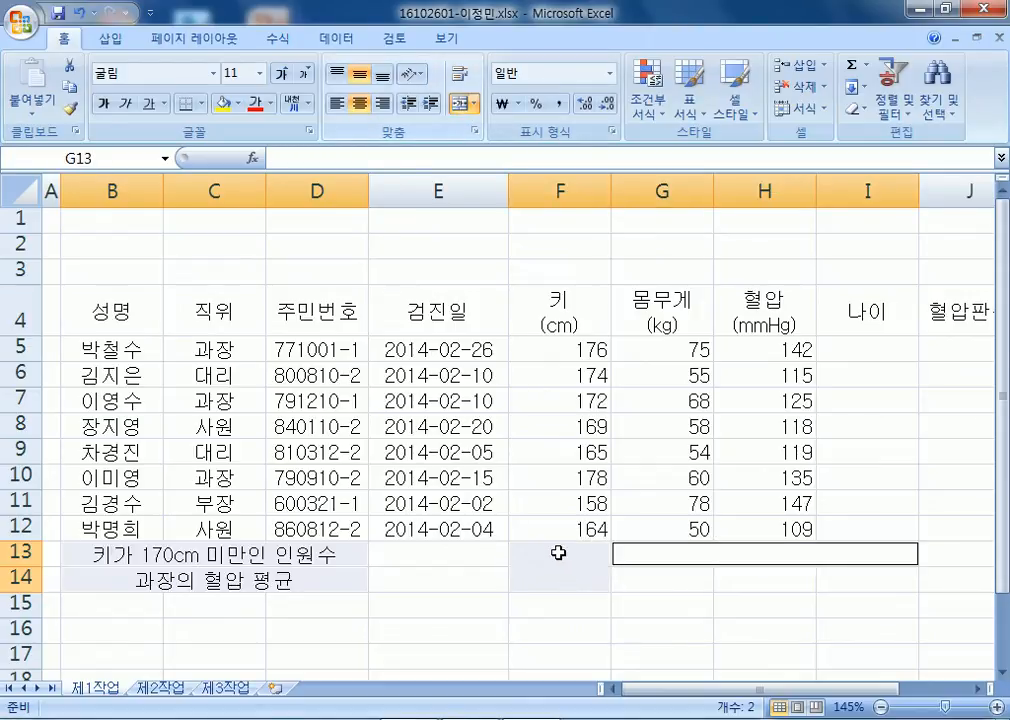
Label the merged G13 cell 최대 몸무게(kg).
click(664, 553)
text(ㅊ)
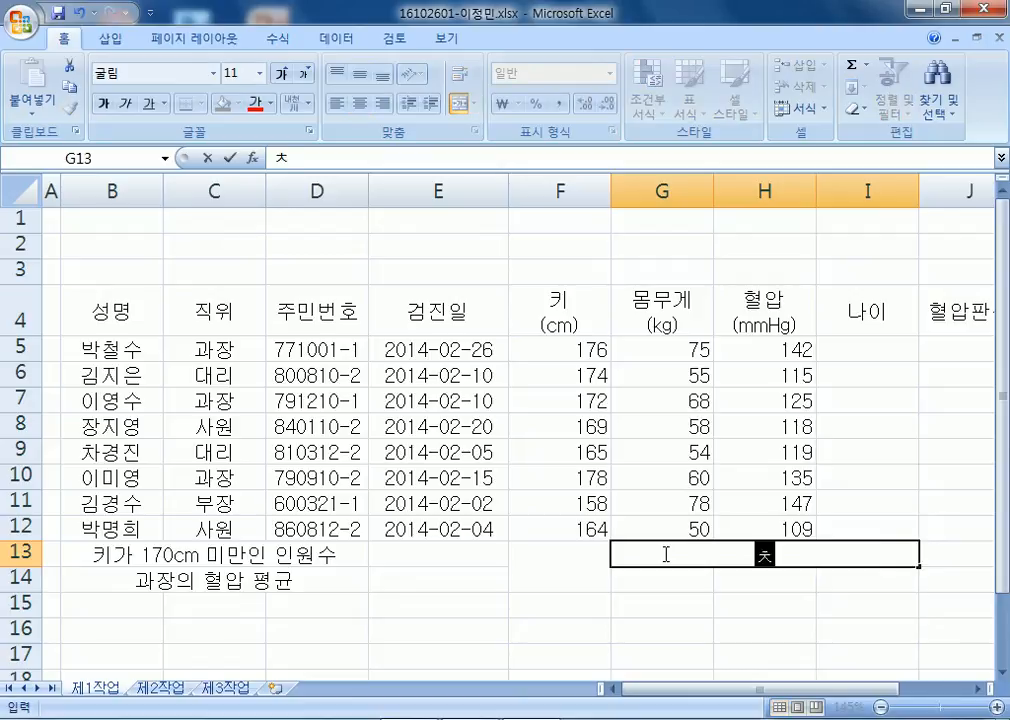
text(대 몸무게)
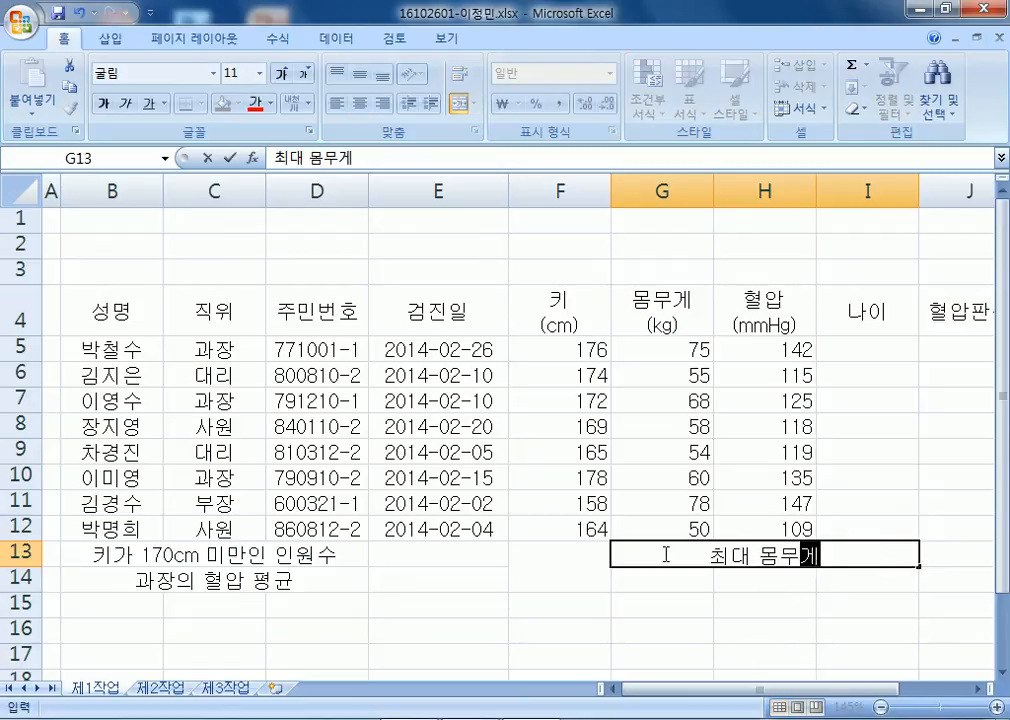
text(()
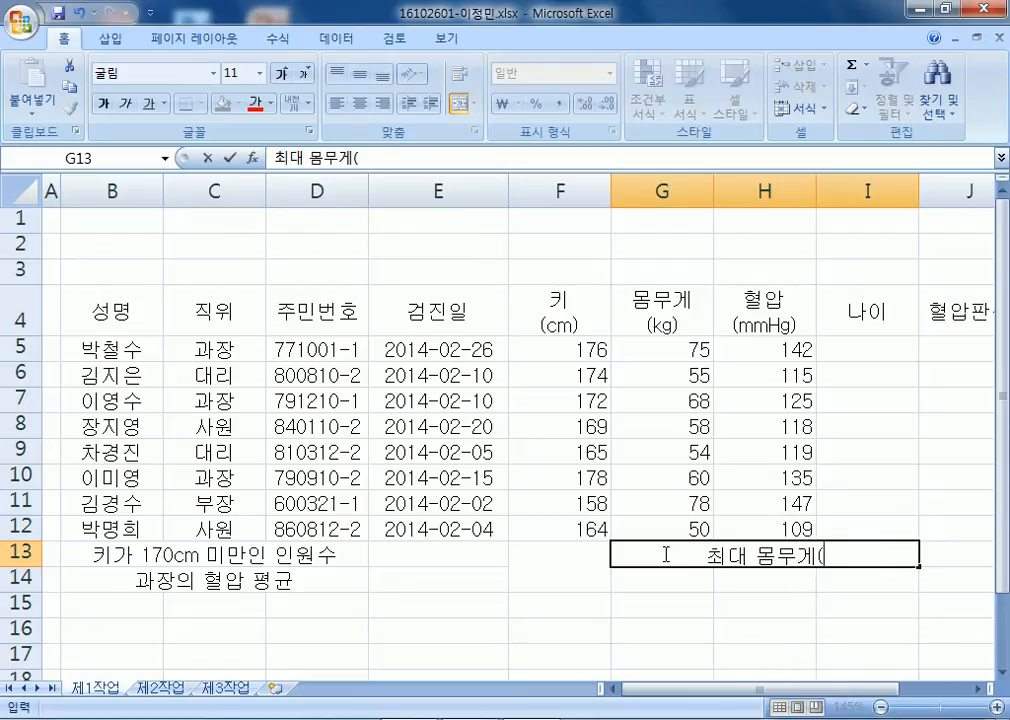
text(kg))
key(Return)
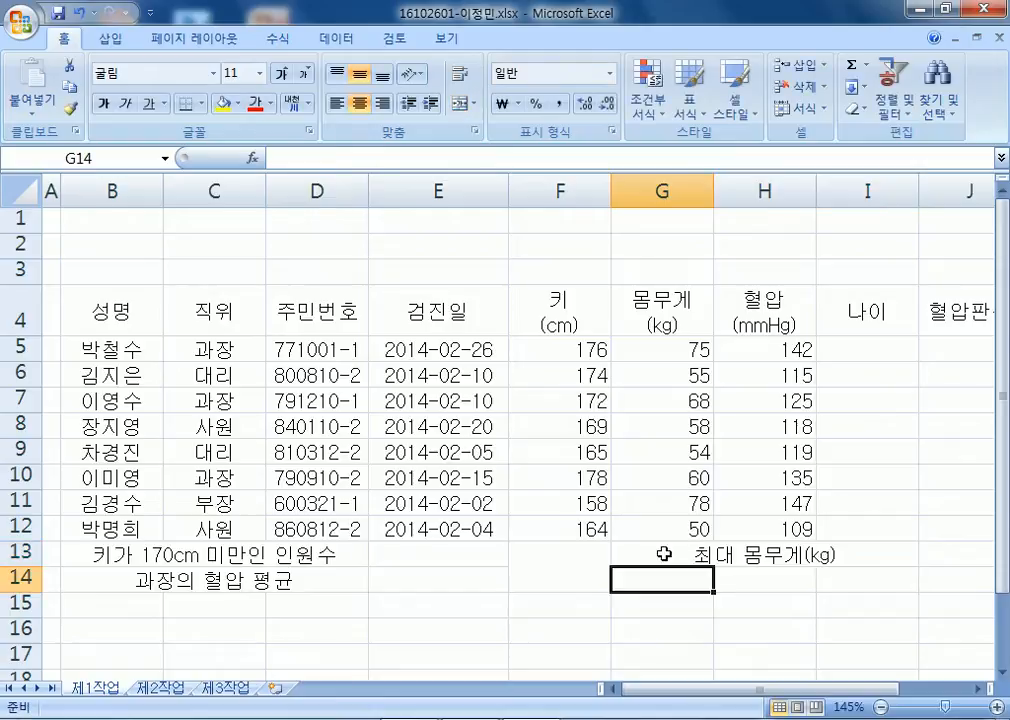
Fill G14:I14 with 성명, an employee's name, and 검진일.
key(Tab)
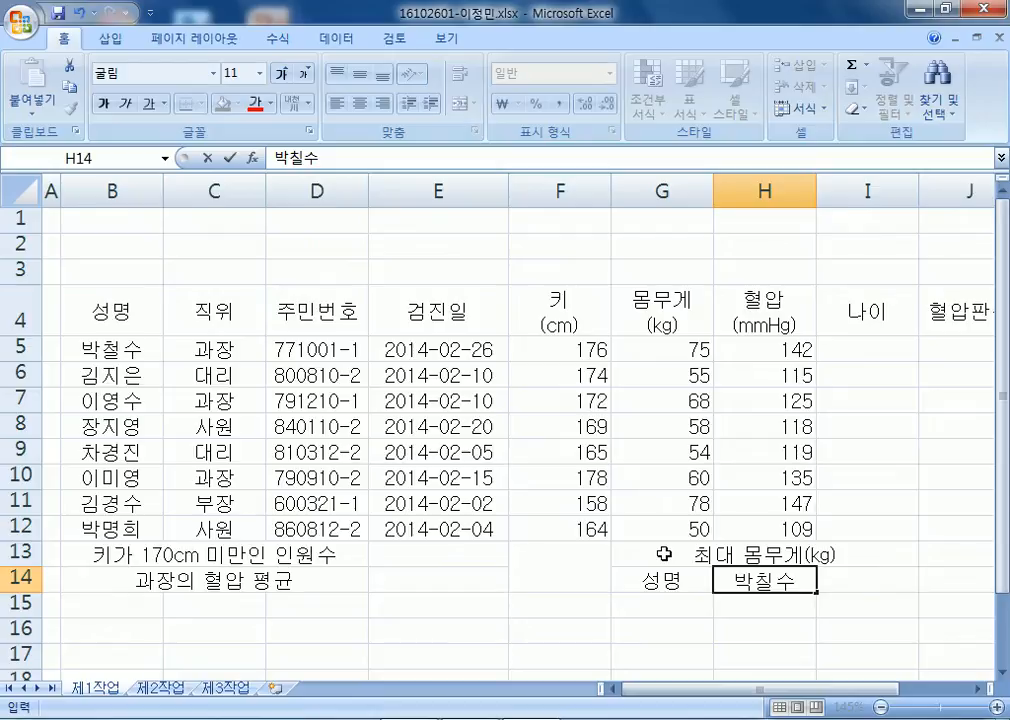
key(BackSpace)
key(BackSpace)
key(Tab)
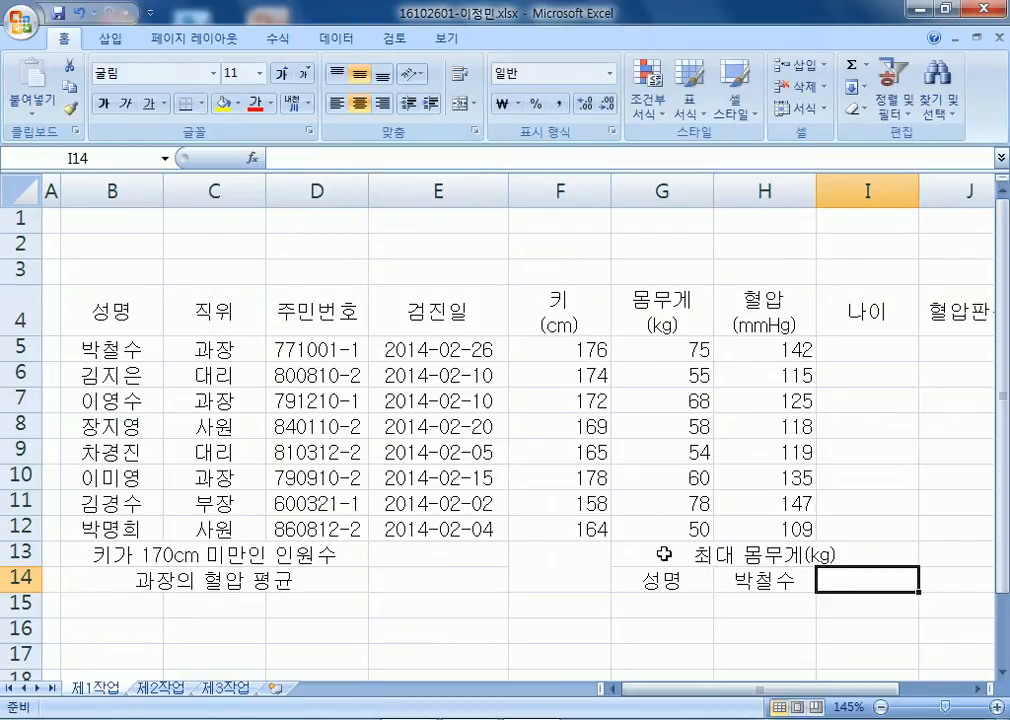
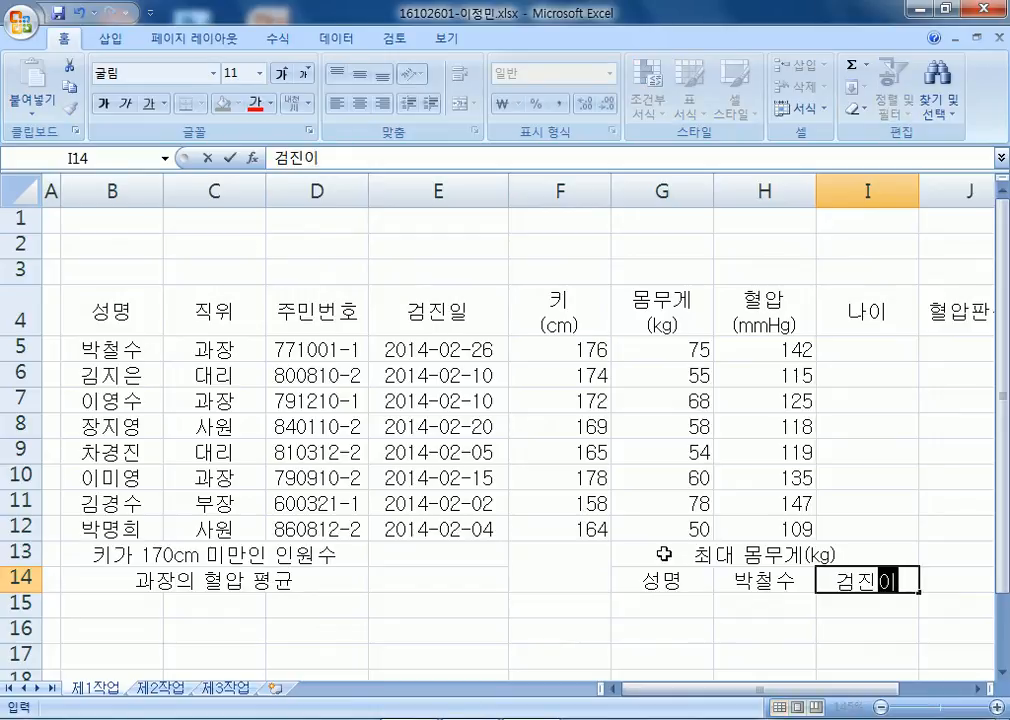
key(Return)
Fill the header row B4:J4 and the labels G14 and I14 with orange.
ctrl+scroll(207, 403, down, 2)
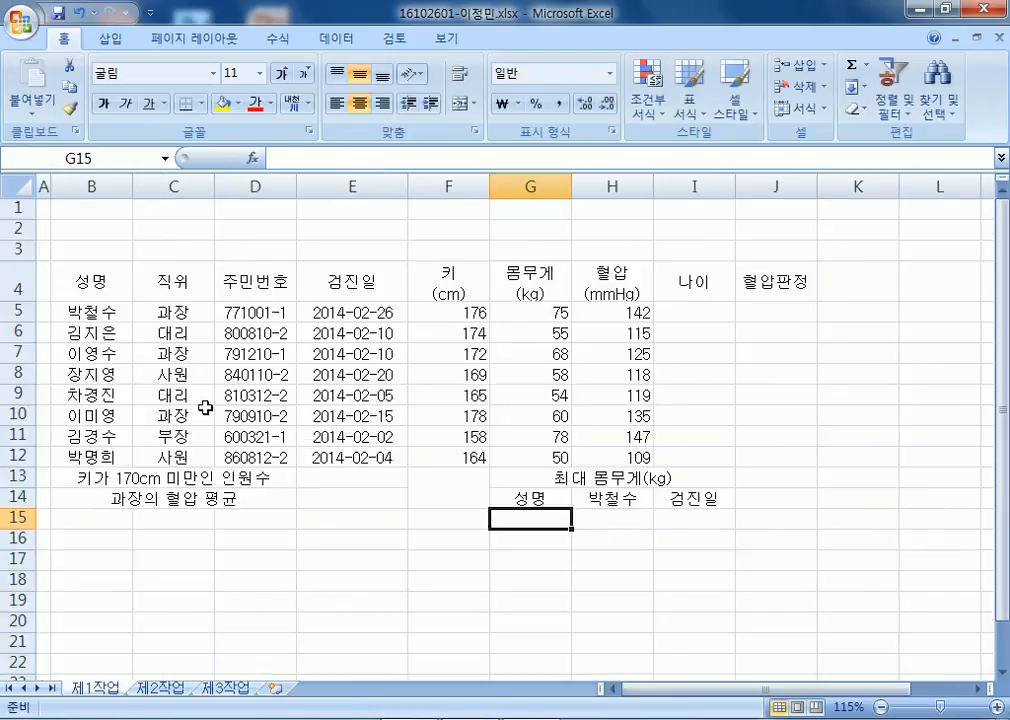
drag(118, 280, 745, 288)
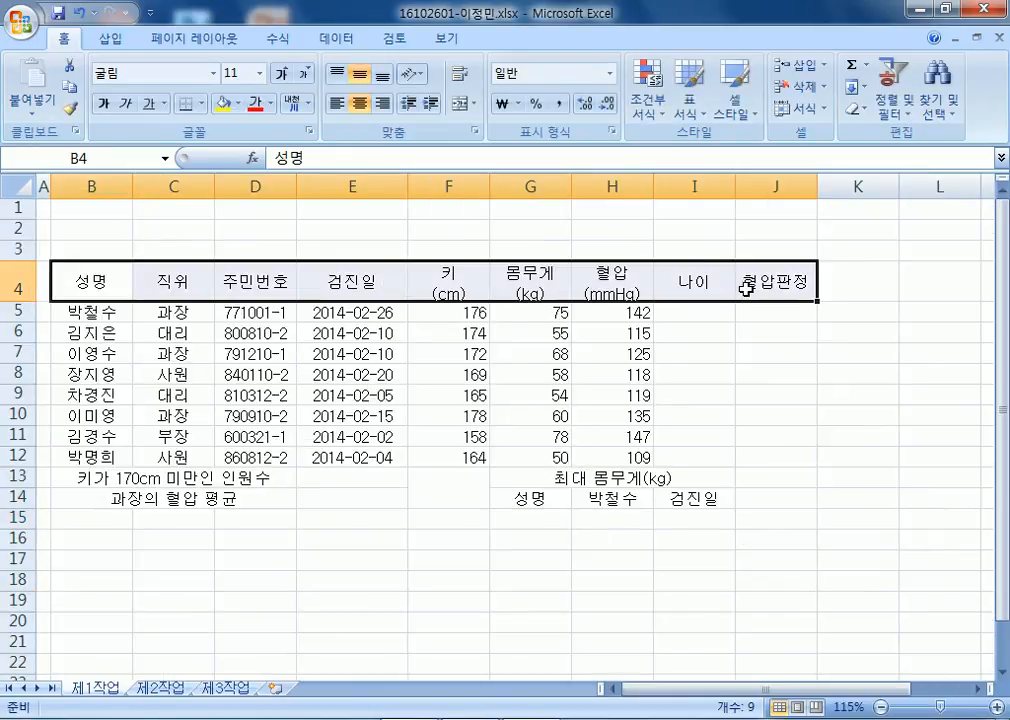
ctrl+click(533, 497)
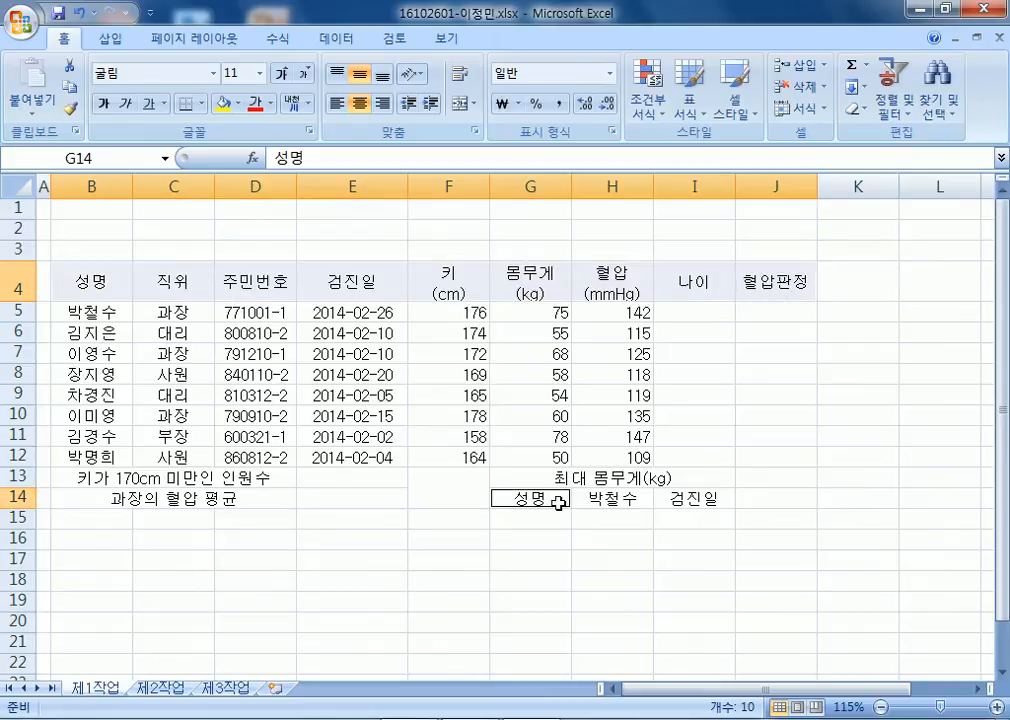
ctrl+click(693, 505)
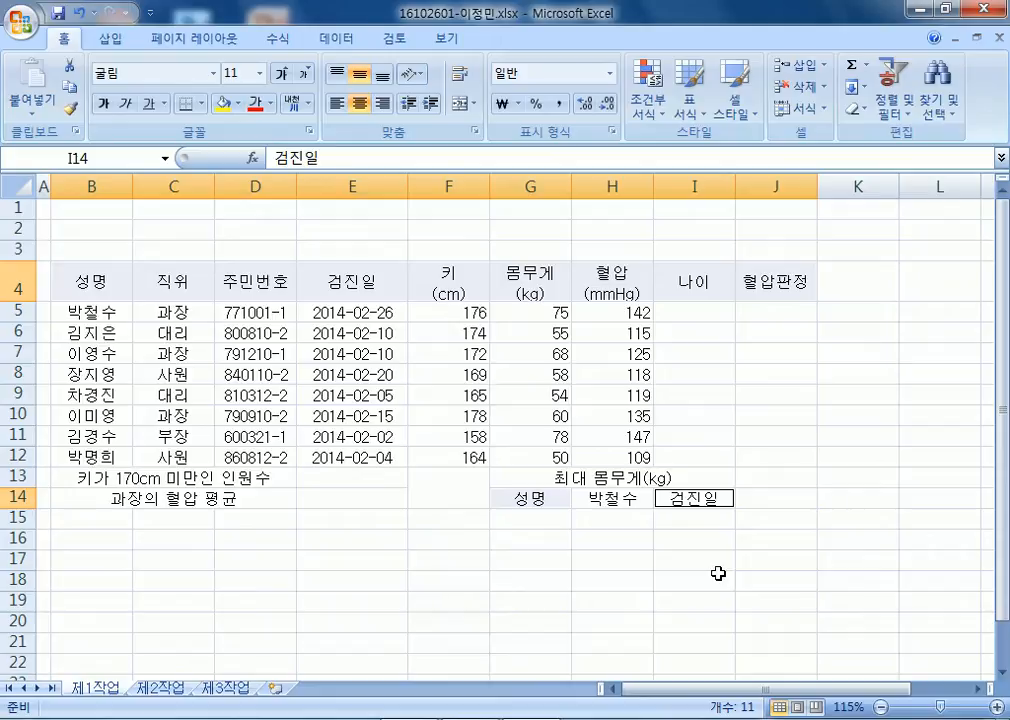
click(237, 103)
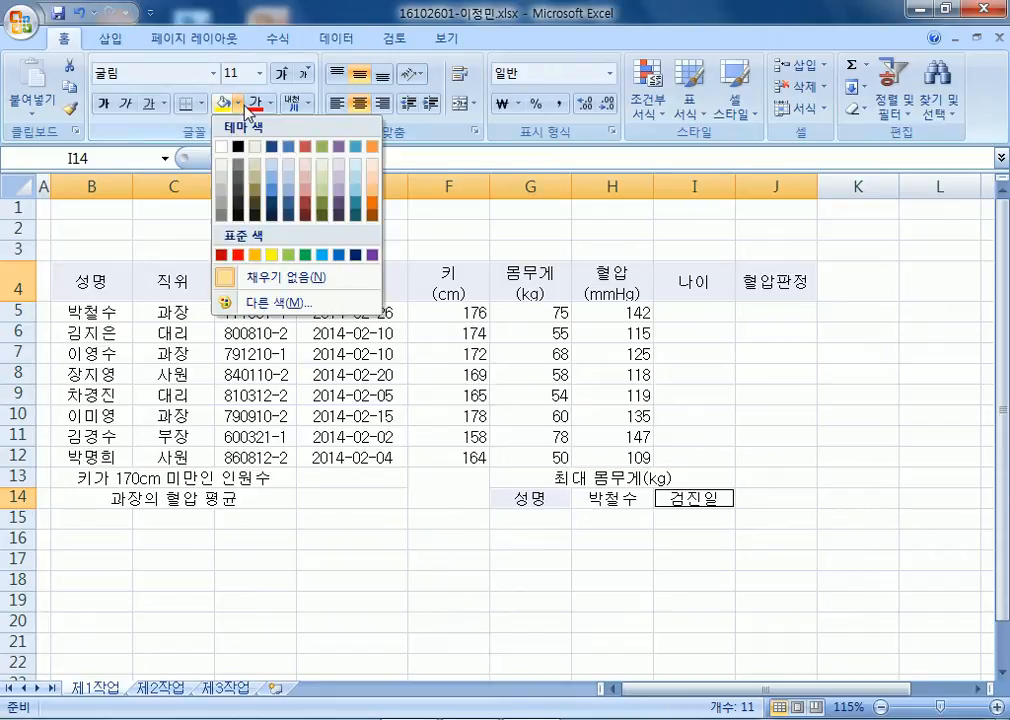
click(256, 256)
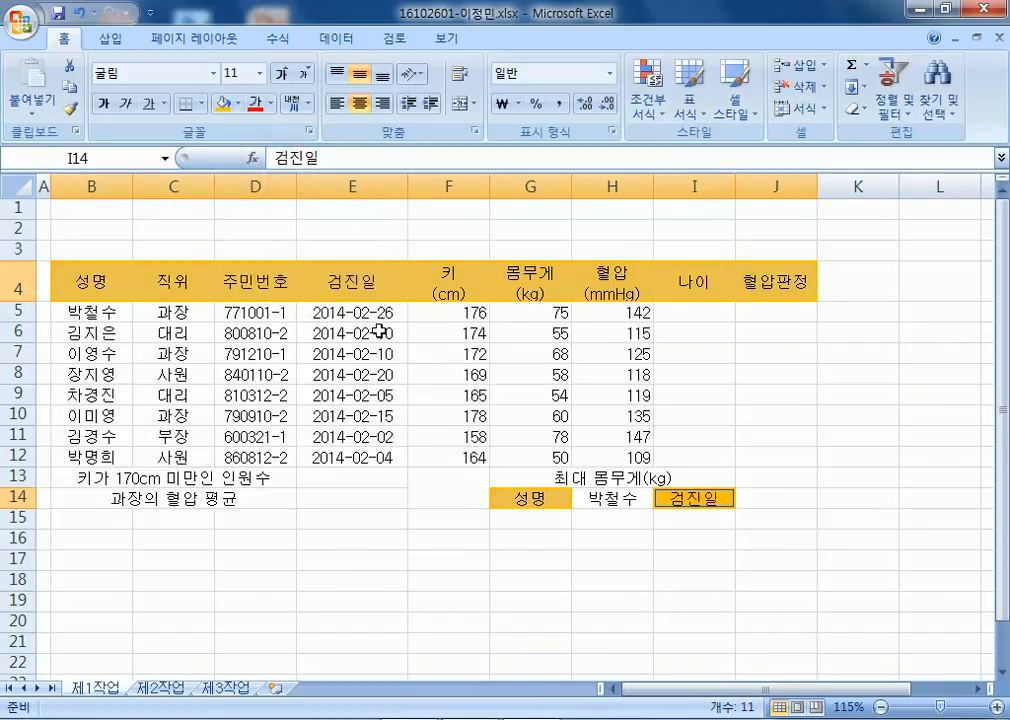
Apply All Borders to the approval box range L3:O4.
click(901, 283)
drag(923, 252, 830, 252)
drag(418, 247, 635, 290)
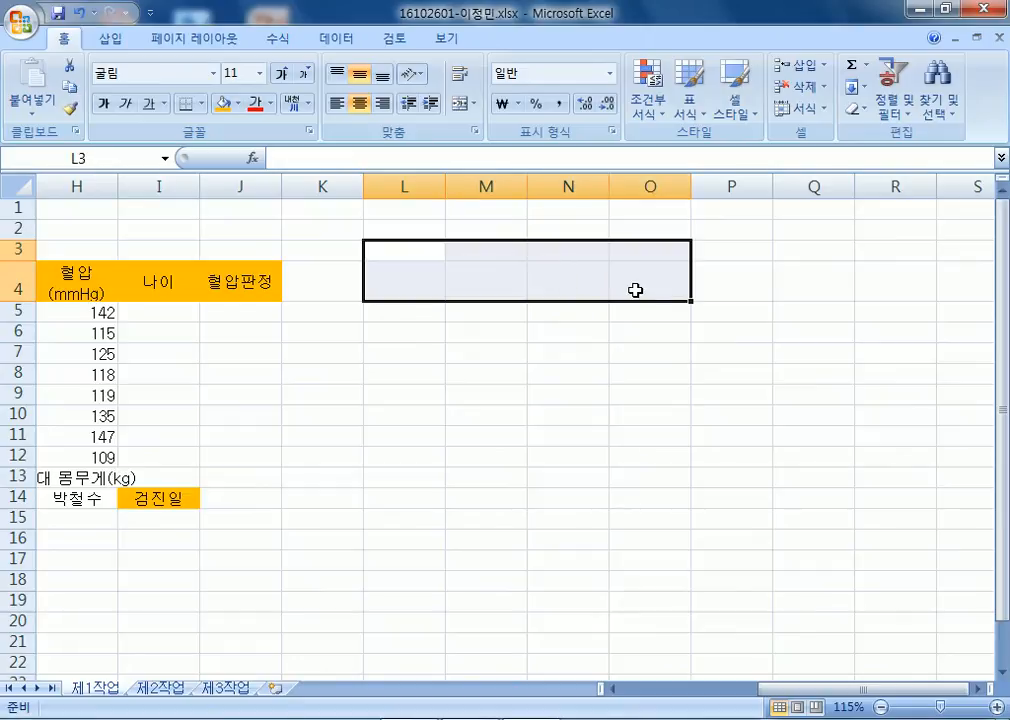
click(201, 104)
click(230, 264)
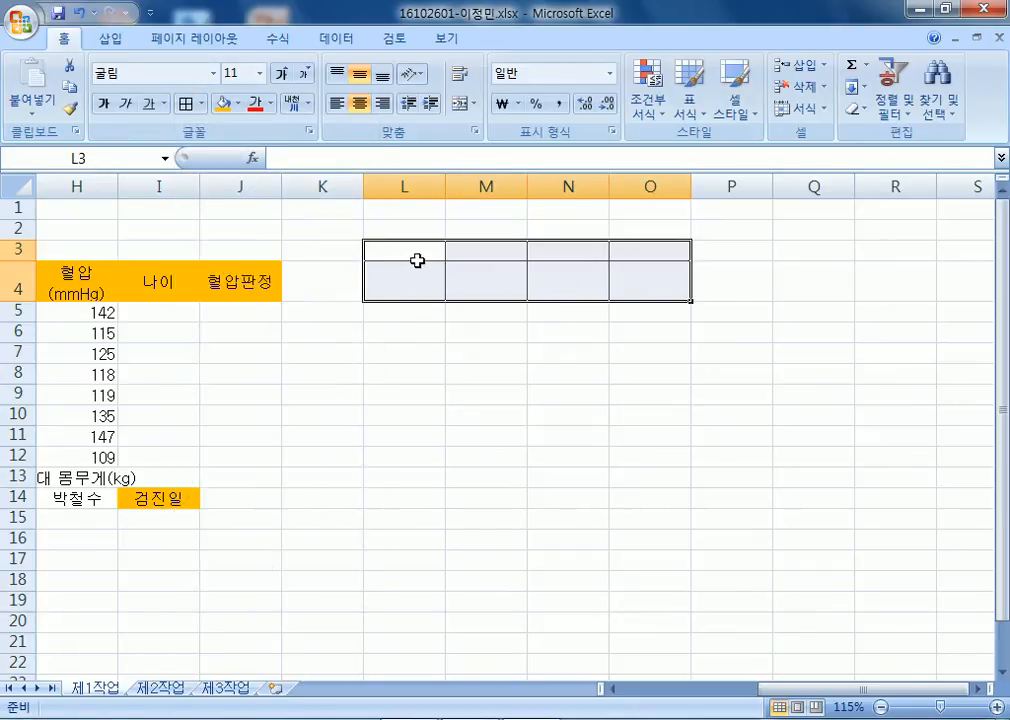
Merge L3:L4, narrow column L, and enter 결재 split over two lines.
drag(417, 260, 417, 264)
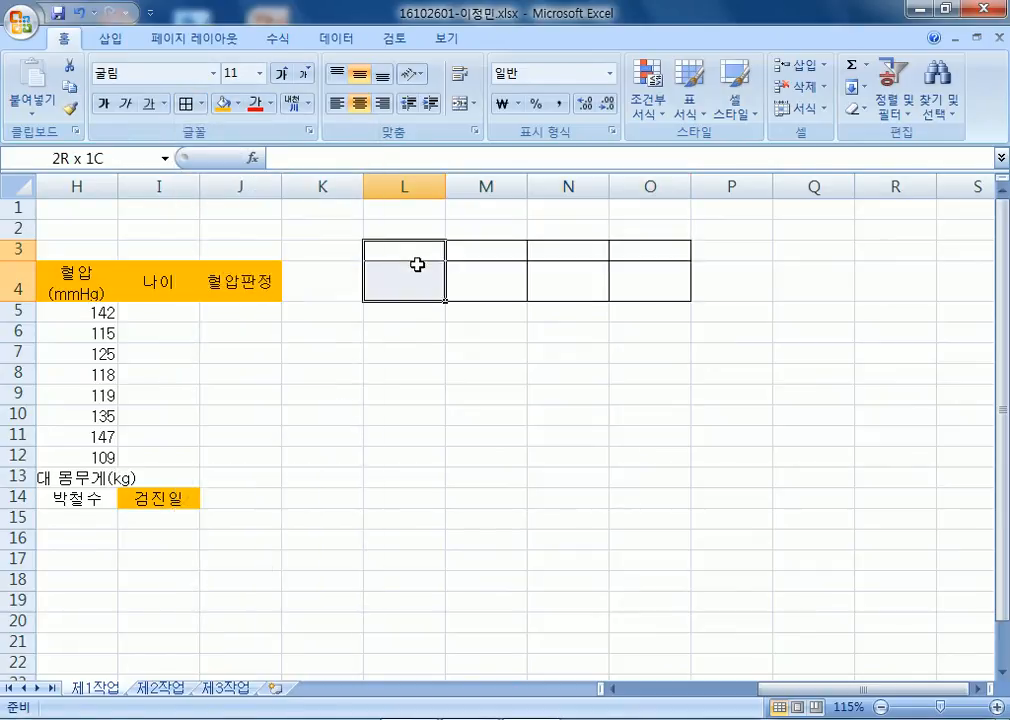
click(460, 103)
drag(446, 186, 416, 184)
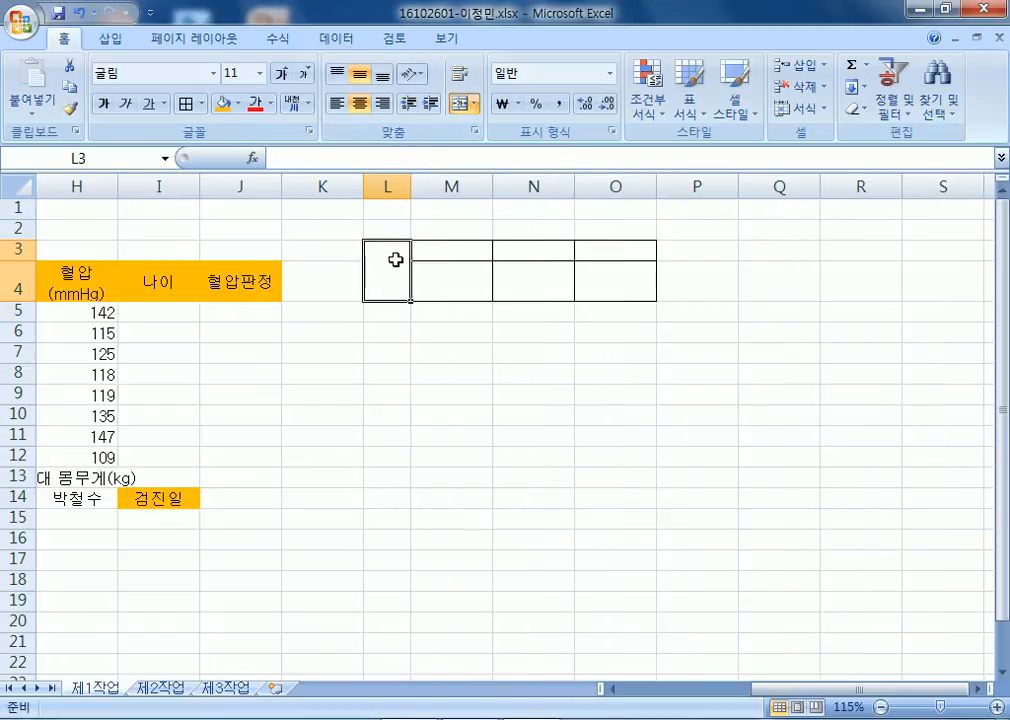
text(결)
key(alt+Return)
text(재)
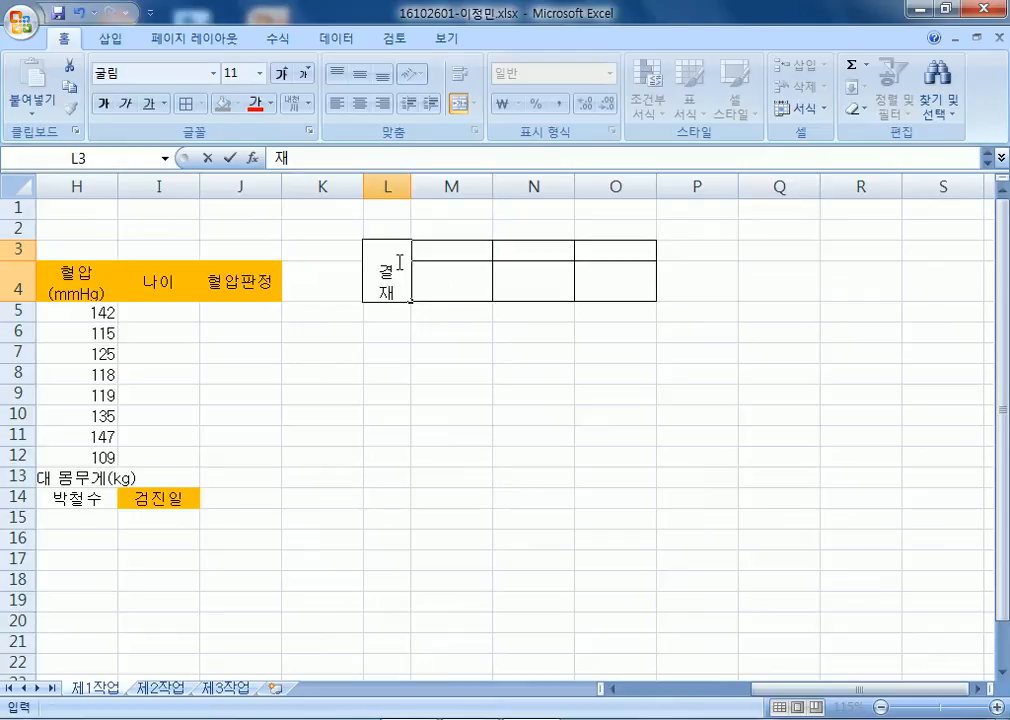
key(Tab)
Enter the headings 담당, 팀장 and 부장 in M3:O3.
text(담당)
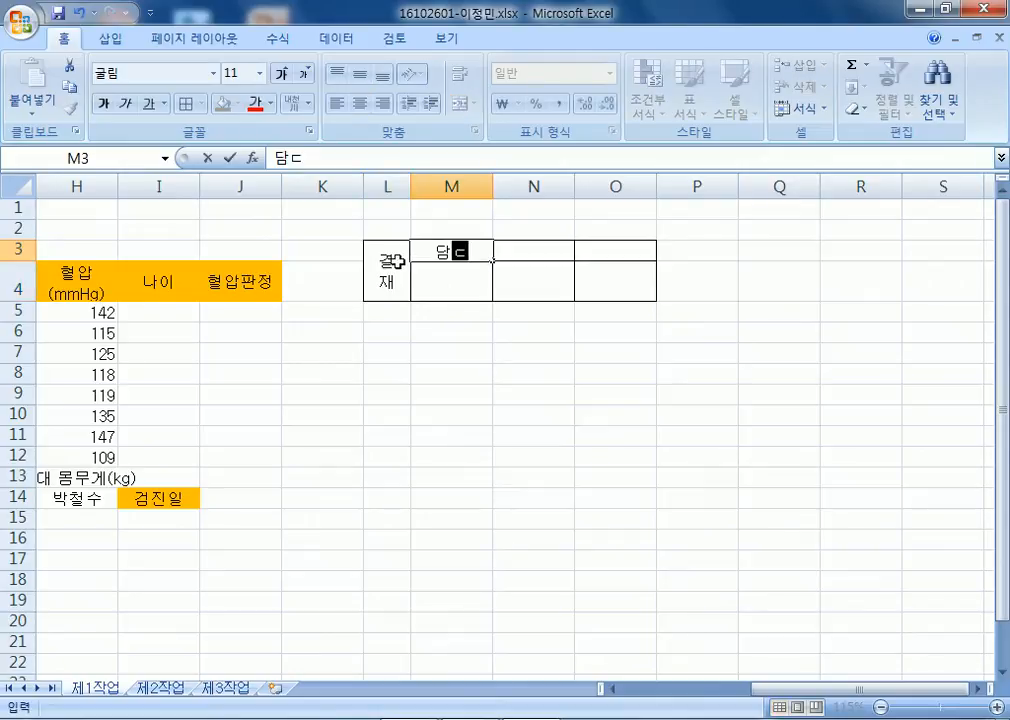
key(Tab)
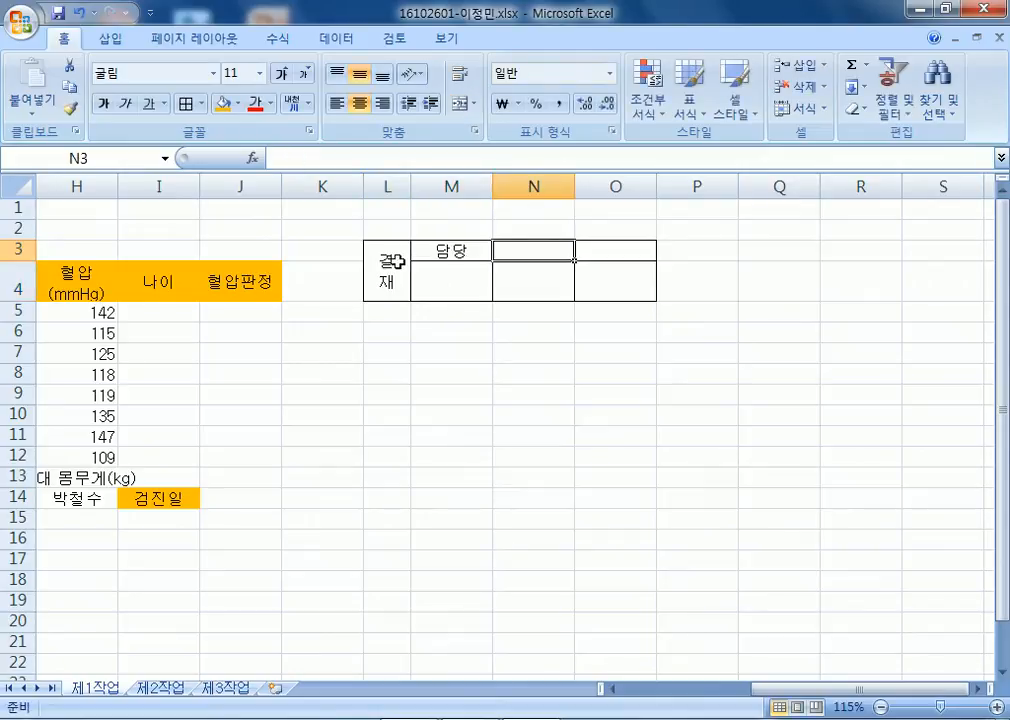
text(팀장)
key(Tab)
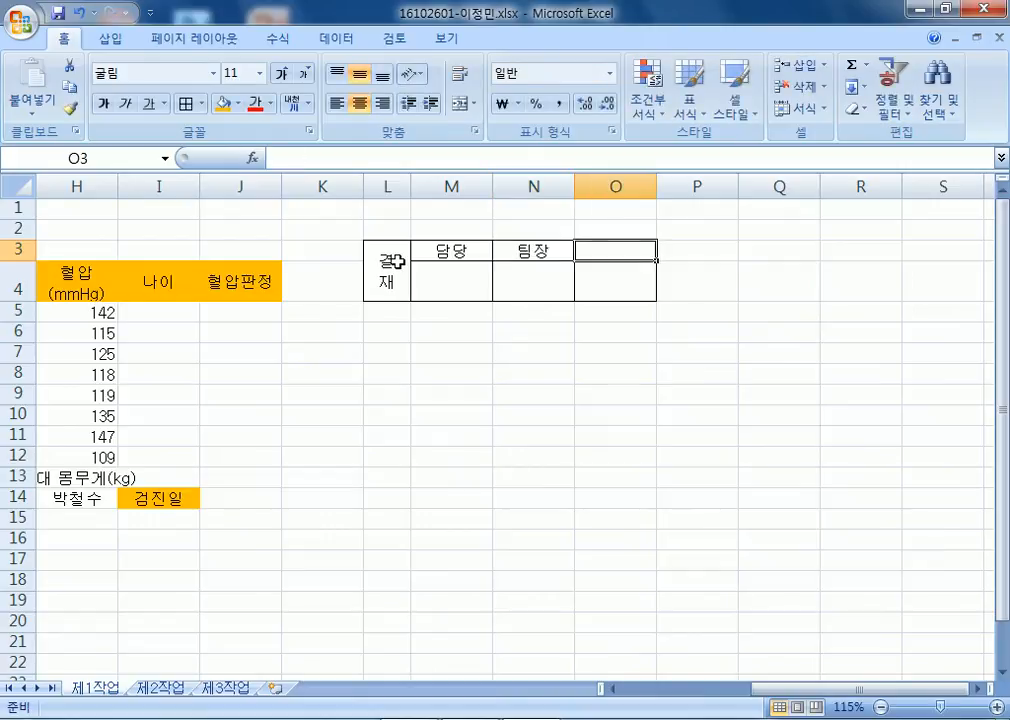
text(부장)
key(Return)
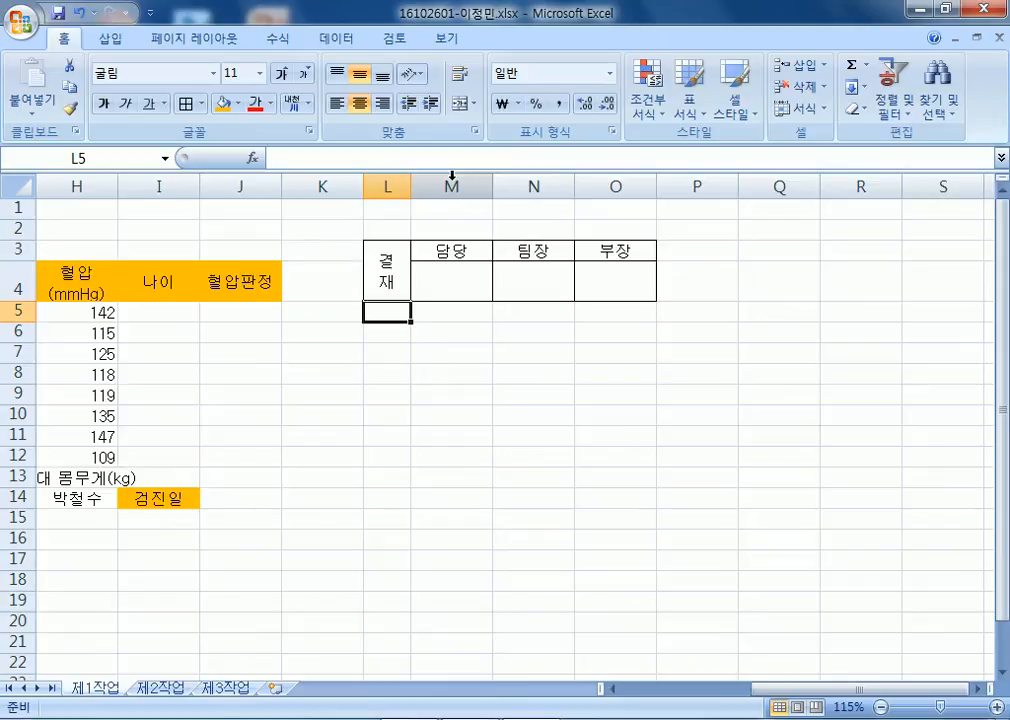
Narrow columns M to O and set column L's width to 3.63.
drag(452, 176, 565, 183)
click(440, 290)
drag(447, 186, 401, 189)
click(403, 187)
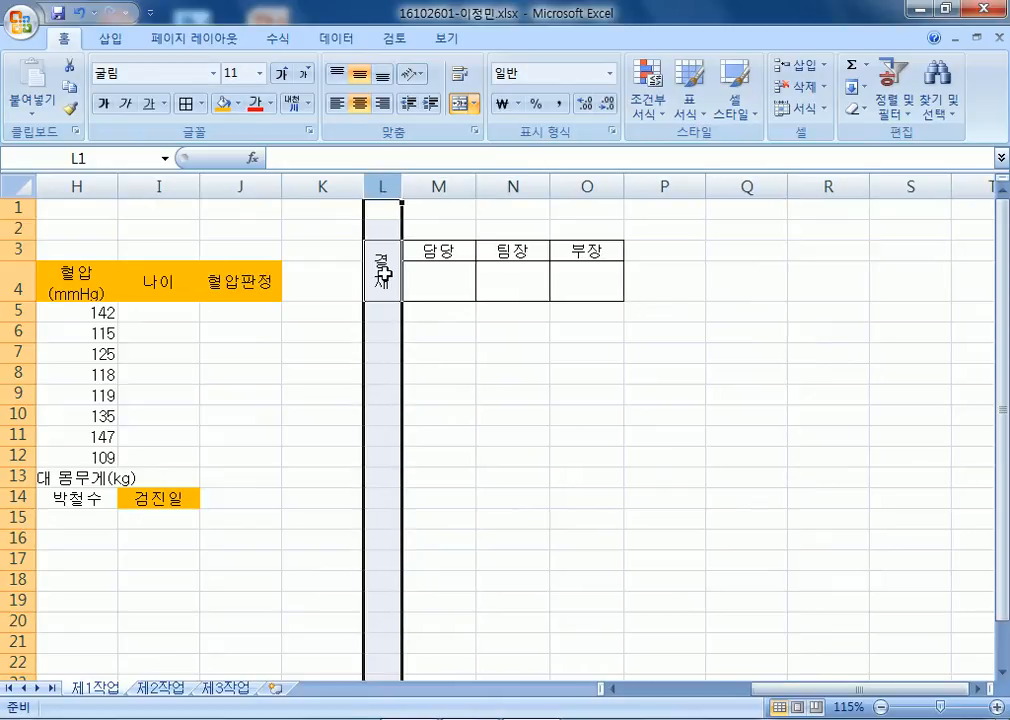
click(383, 280)
key(Home)
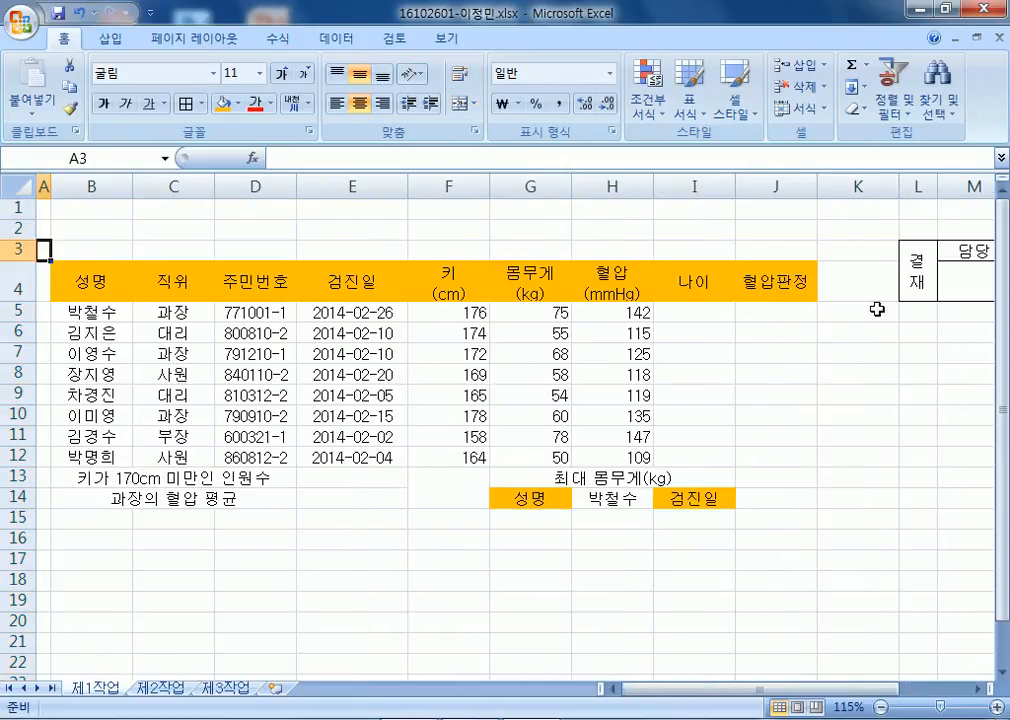
Paste L3:O4 as a linked picture and move it above the table's right end.
click(918, 285)
drag(918, 285, 884, 275)
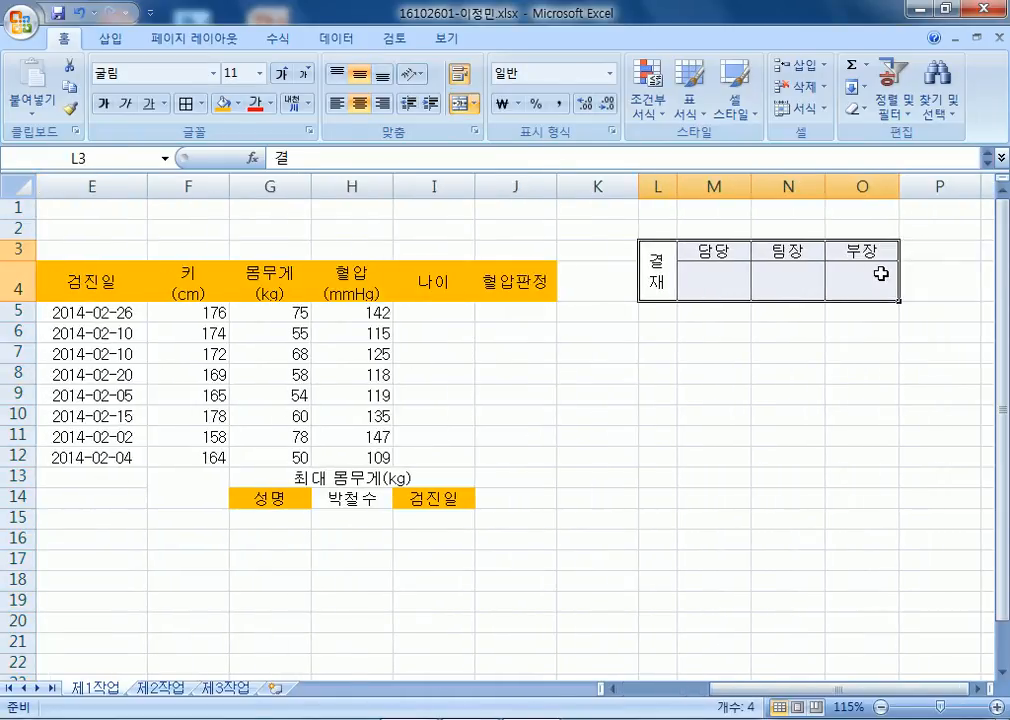
key(ctrl+c)
click(30, 104)
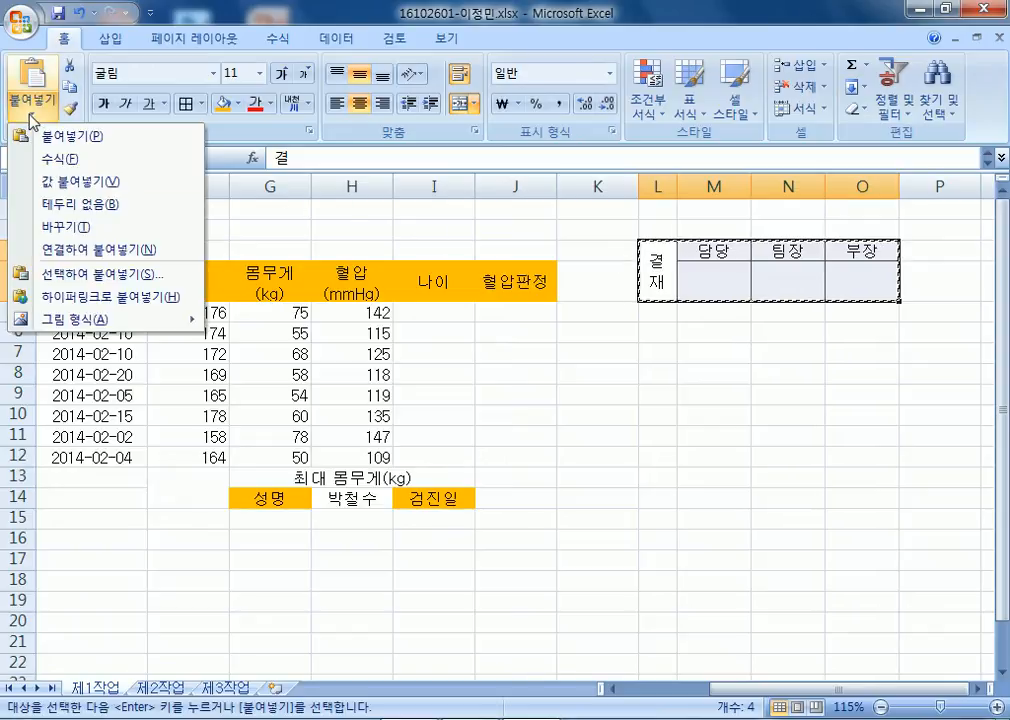
mouse_move(106, 320)
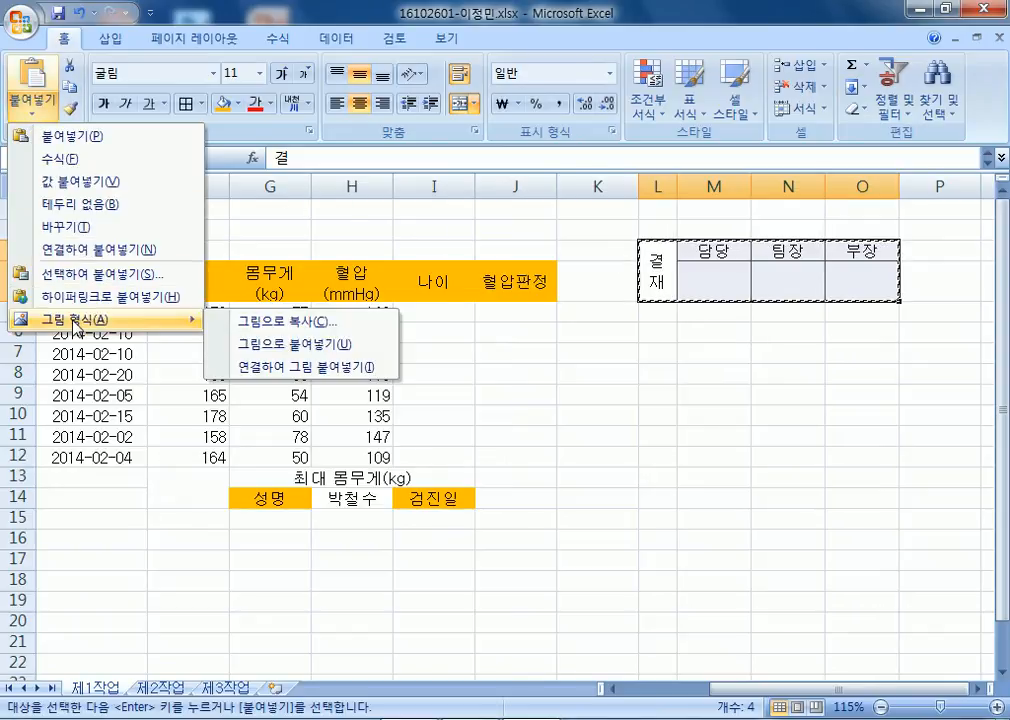
click(257, 350)
drag(739, 273, 391, 228)
key(Escape)
key(Escape)
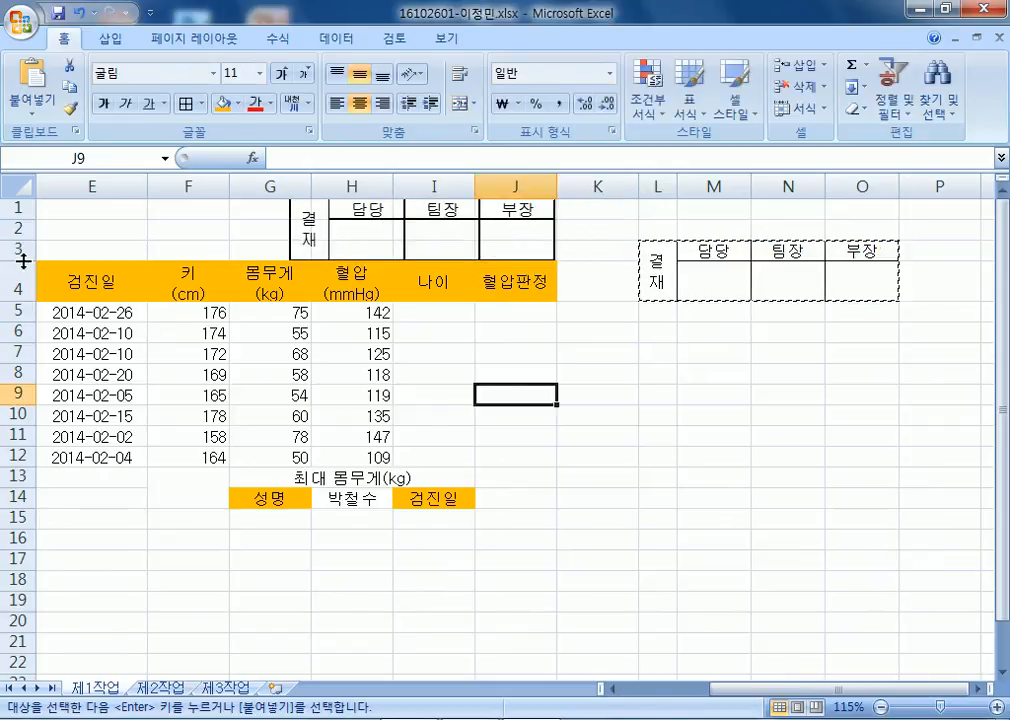
Make rows 1–3 taller and fit the approval picture into them.
drag(20, 210, 28, 248)
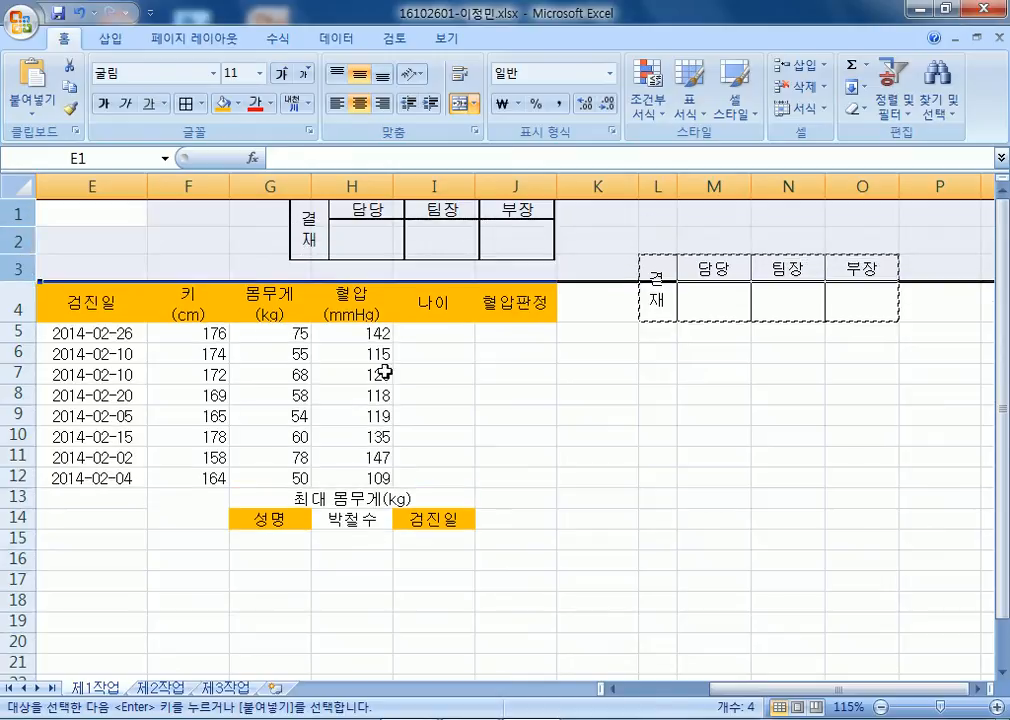
click(385, 372)
drag(397, 243, 396, 255)
click(538, 391)
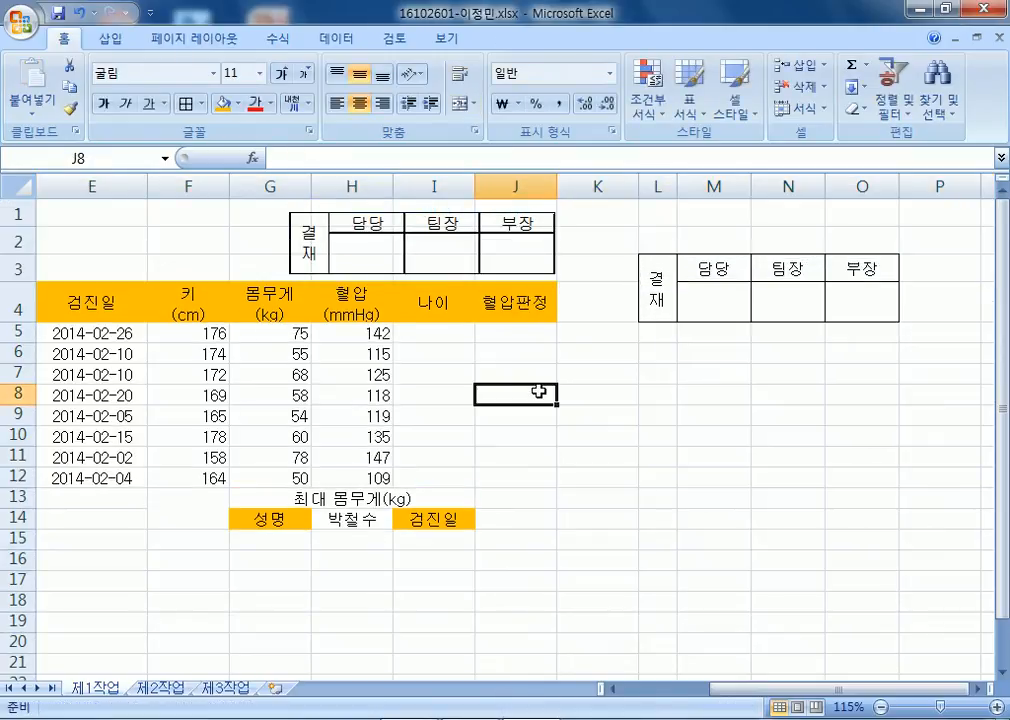
key(Home)
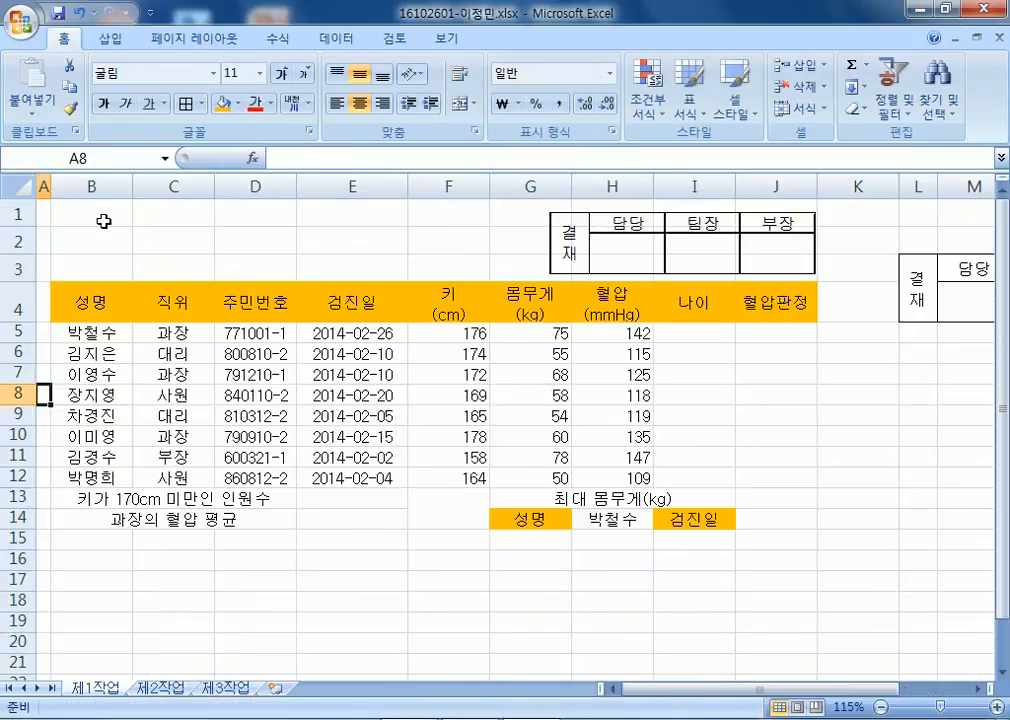
Draw a rounded rectangle from B1 to about F3 containing the title K마켓 직원 건강검진 결과.
click(110, 38)
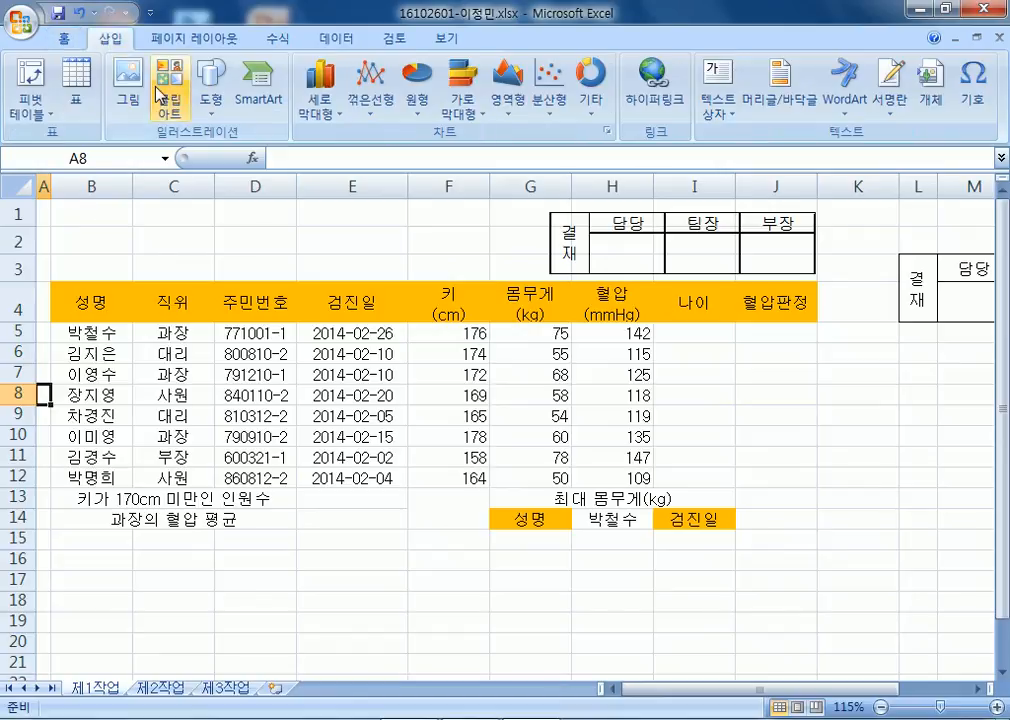
click(232, 104)
click(222, 260)
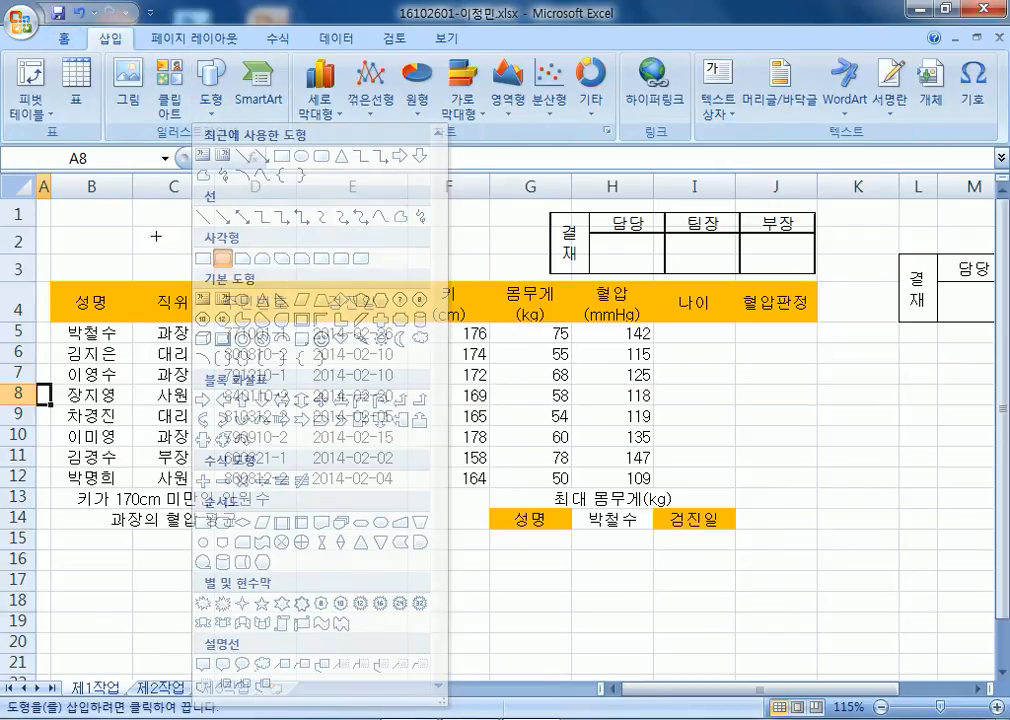
drag(69, 211, 523, 267)
text(K마켓 직)
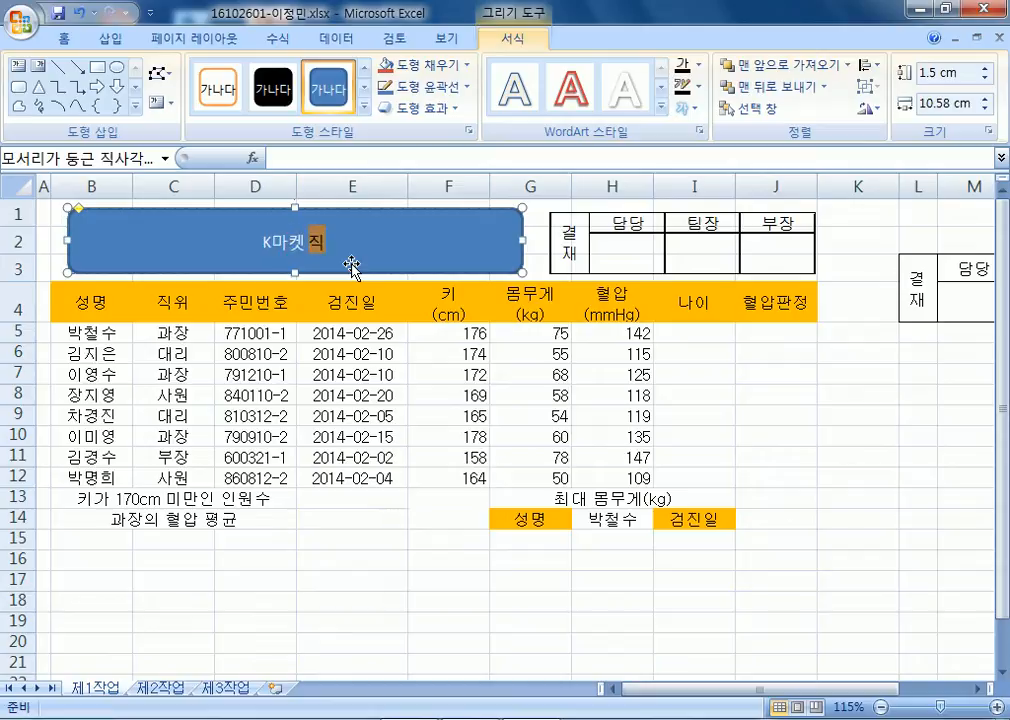
text(원 검강)
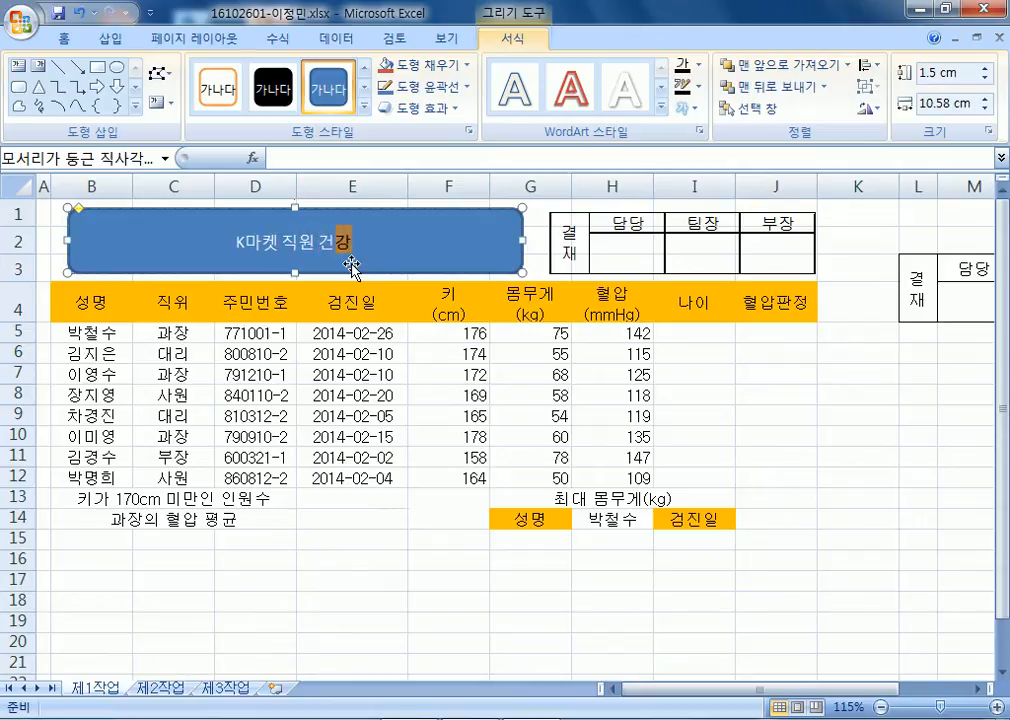
text(검진 ㄱ과)
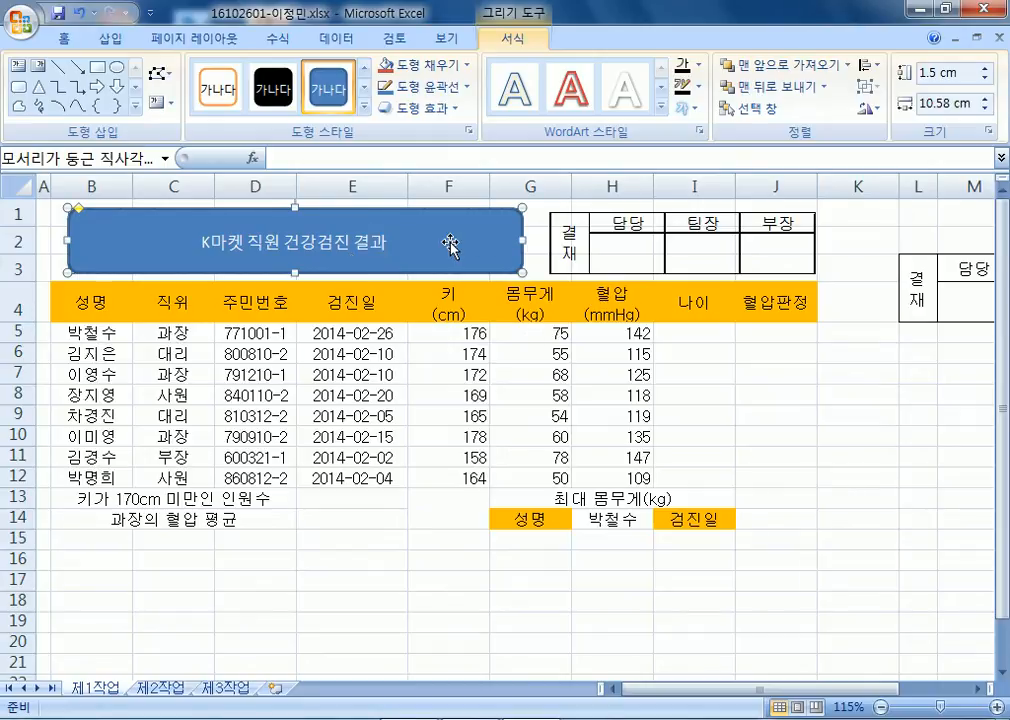
click(63, 38)
click(213, 73)
scroll(210, 425, down, 20)
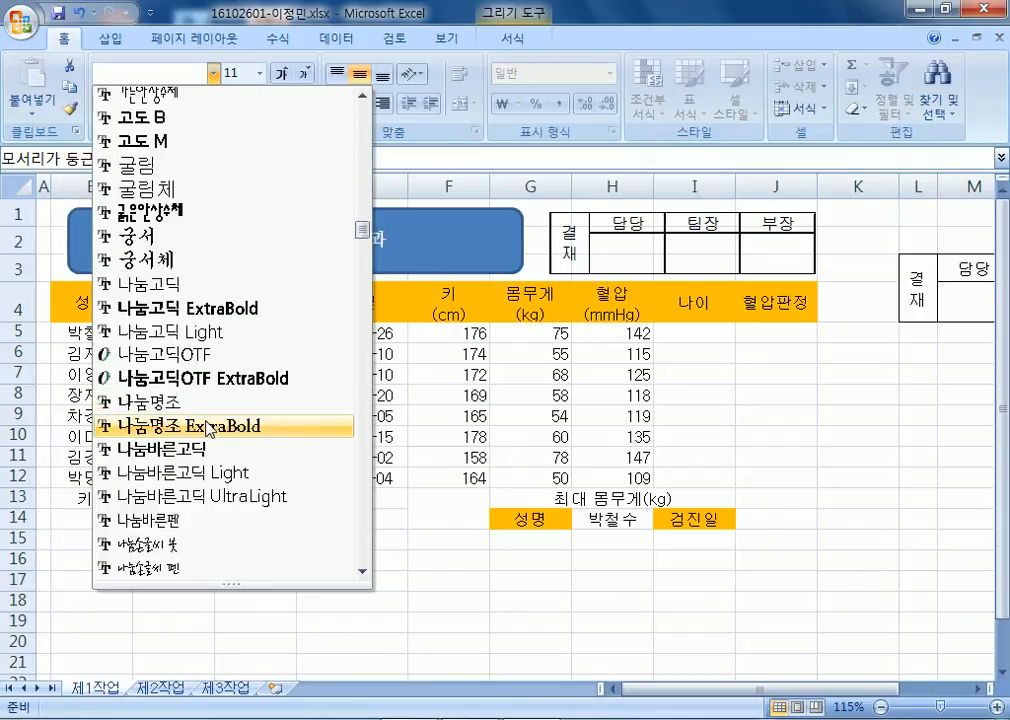
Format the title text as 굴림, 24 pt, bold, automatic black.
click(138, 165)
click(290, 76)
click(290, 76)
click(290, 76)
click(290, 76)
click(290, 76)
click(290, 76)
click(290, 76)
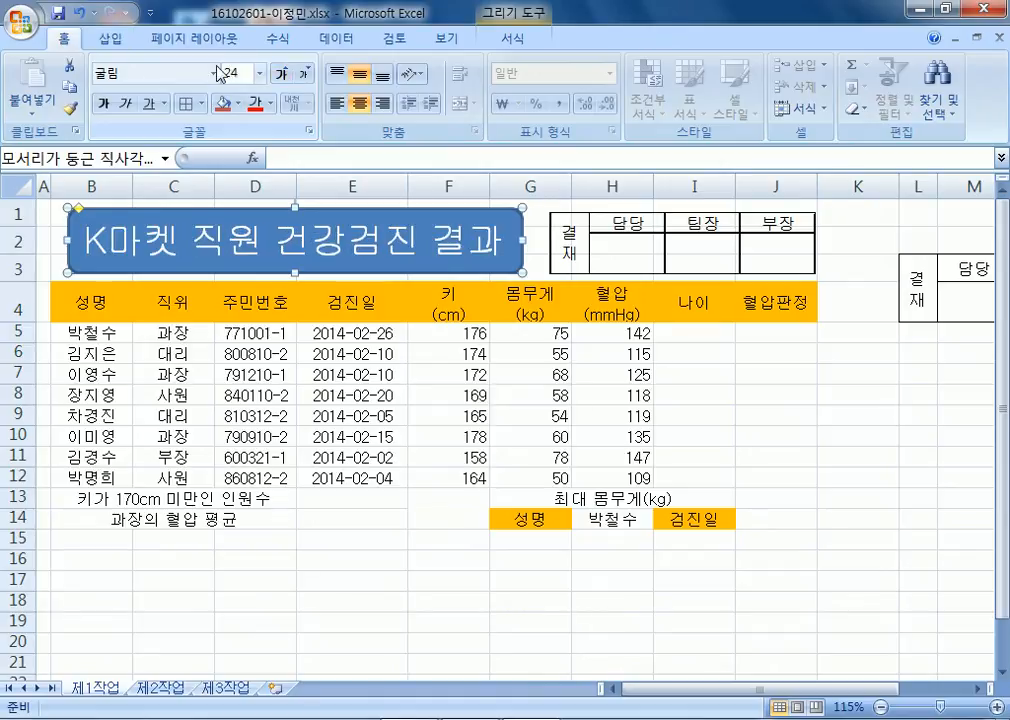
click(102, 103)
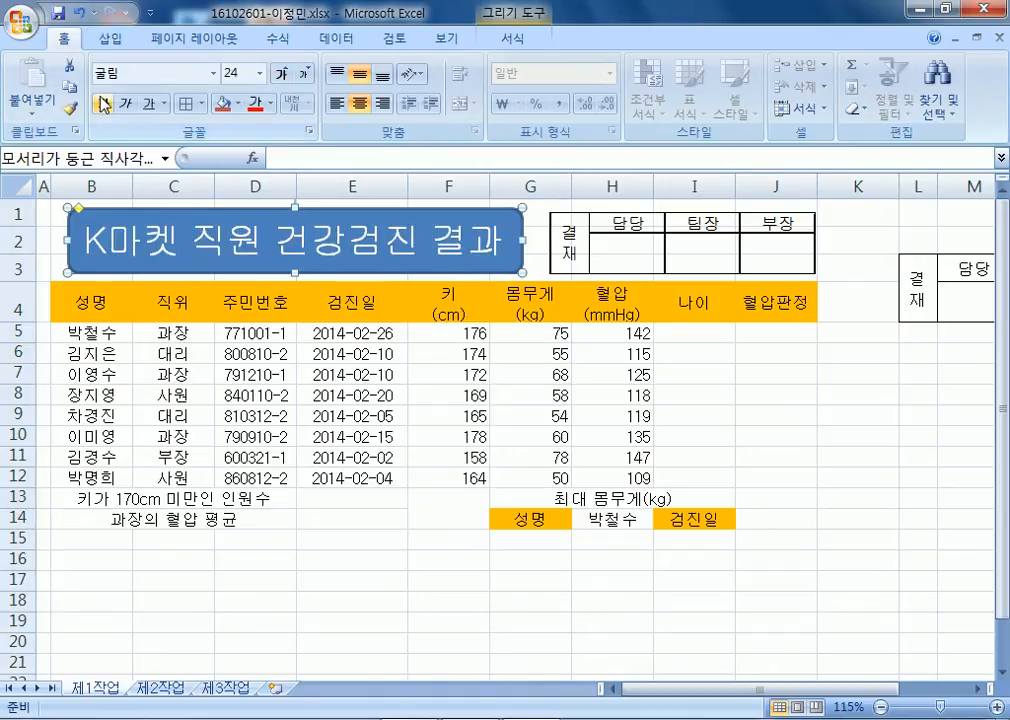
click(271, 104)
click(278, 134)
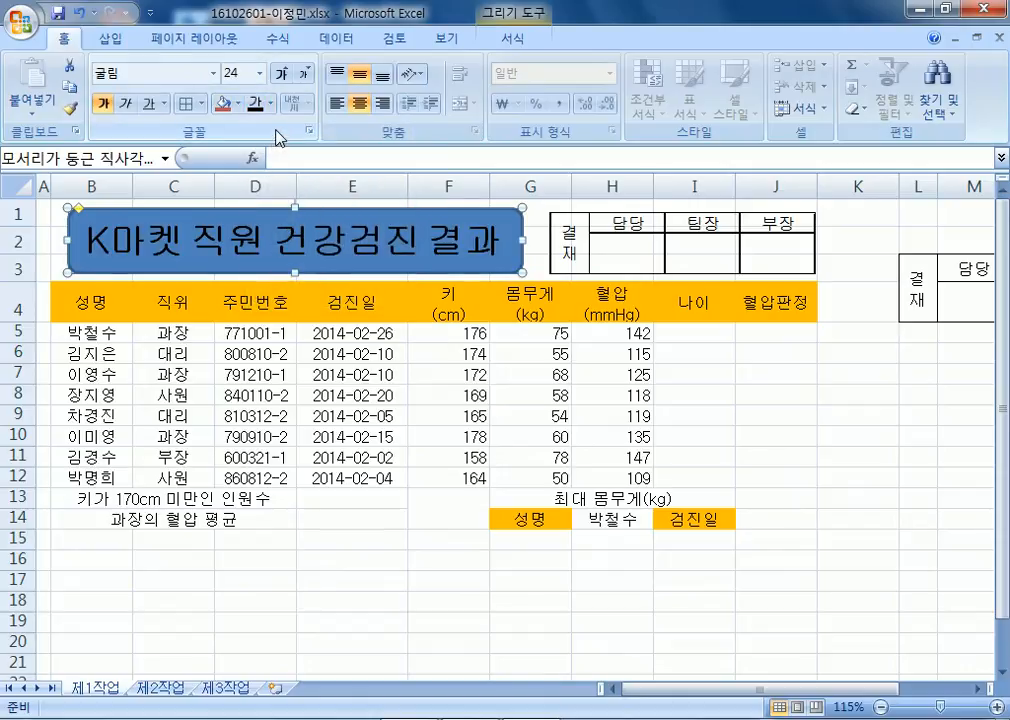
Give the title shape a yellow fill and an outer offset shadow.
click(241, 104)
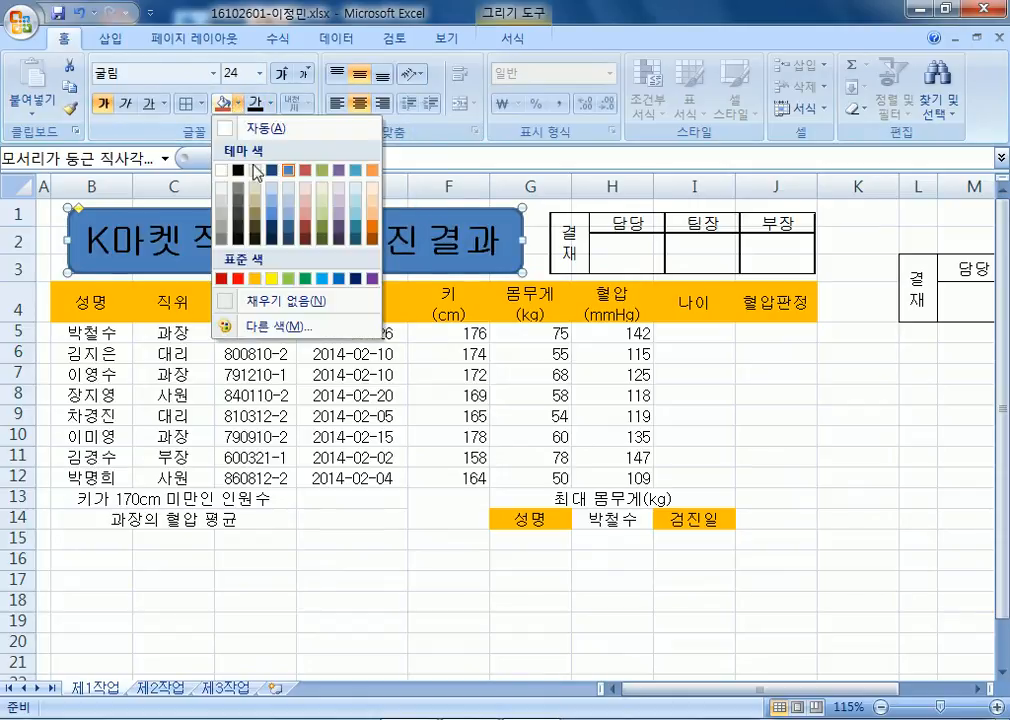
click(270, 278)
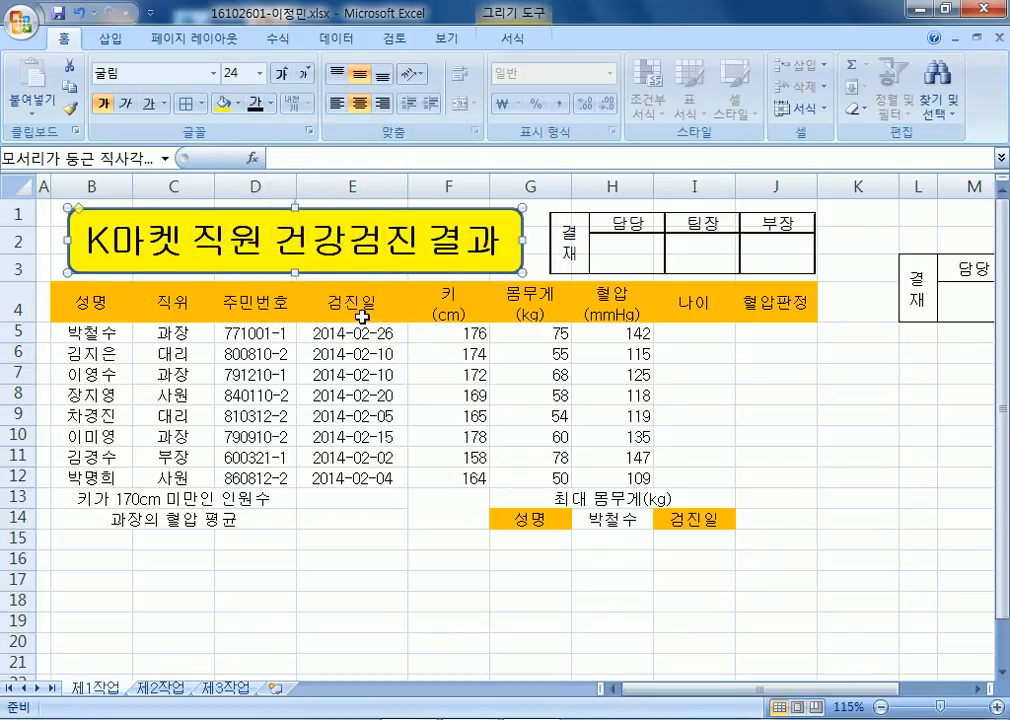
click(512, 40)
click(441, 113)
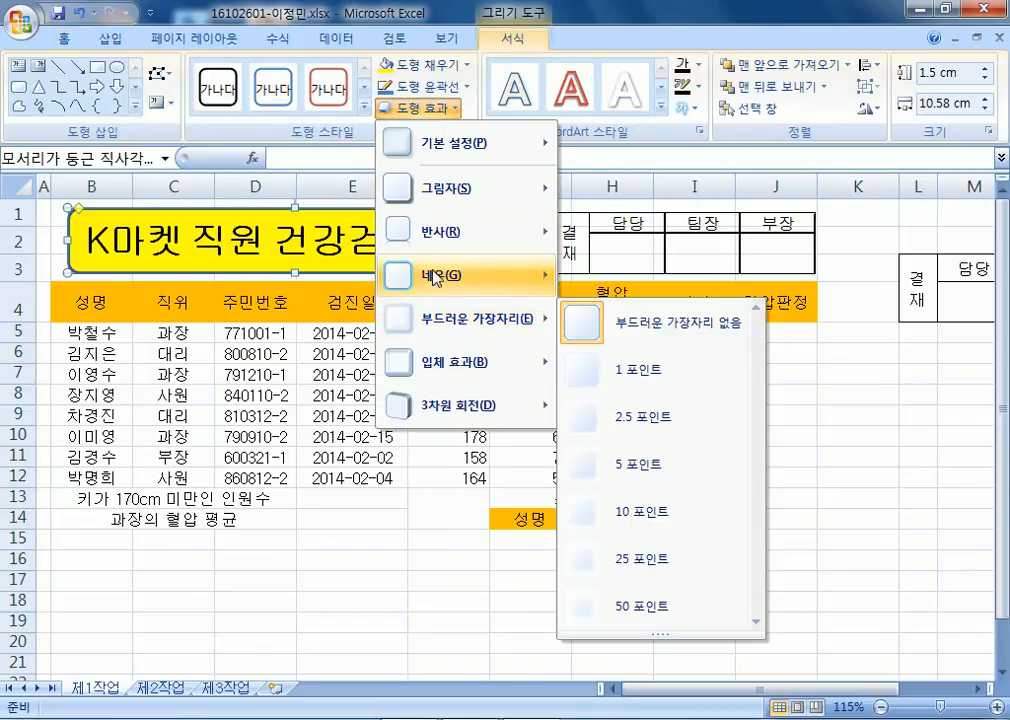
mouse_move(441, 188)
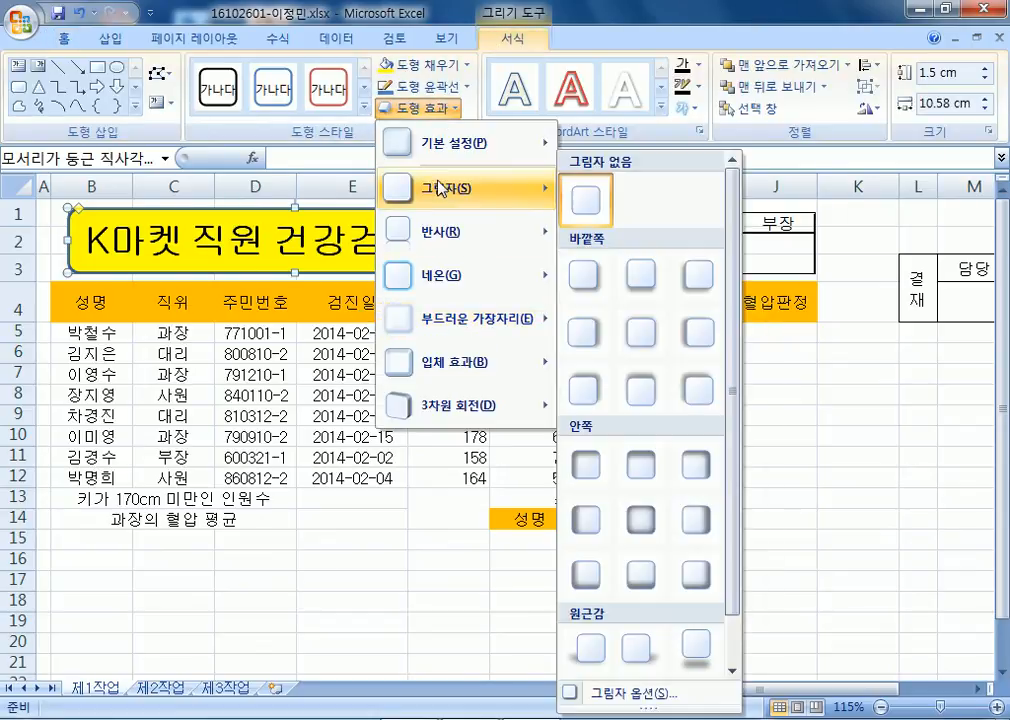
click(640, 290)
click(648, 345)
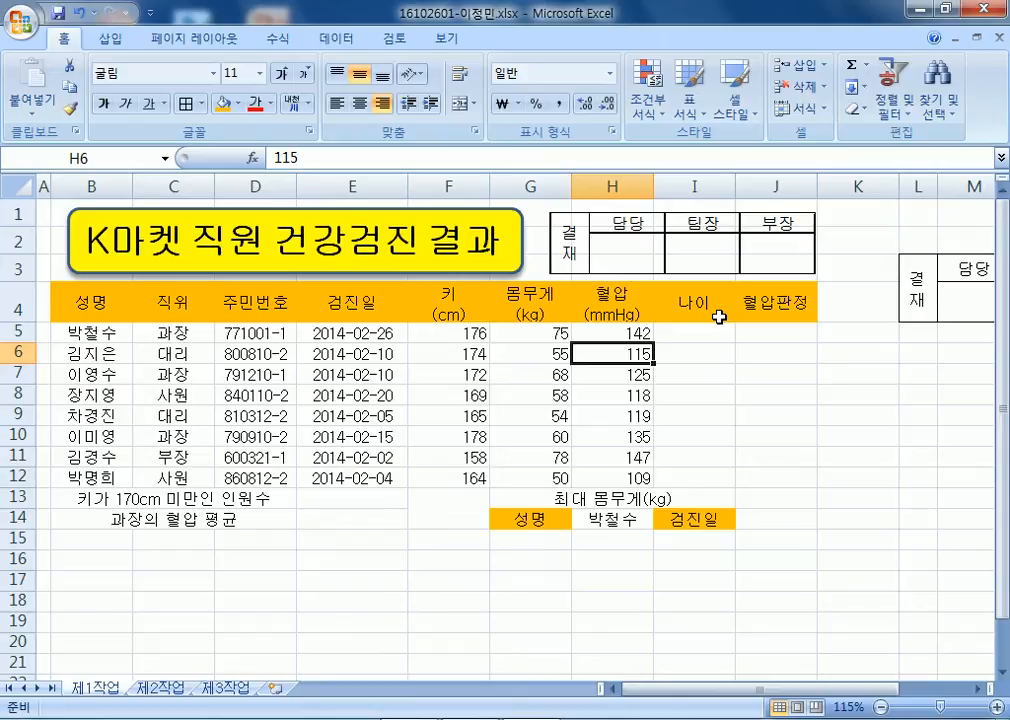
Apply borders and a thick outline to the table, then undo those border changes.
drag(70, 292, 757, 535)
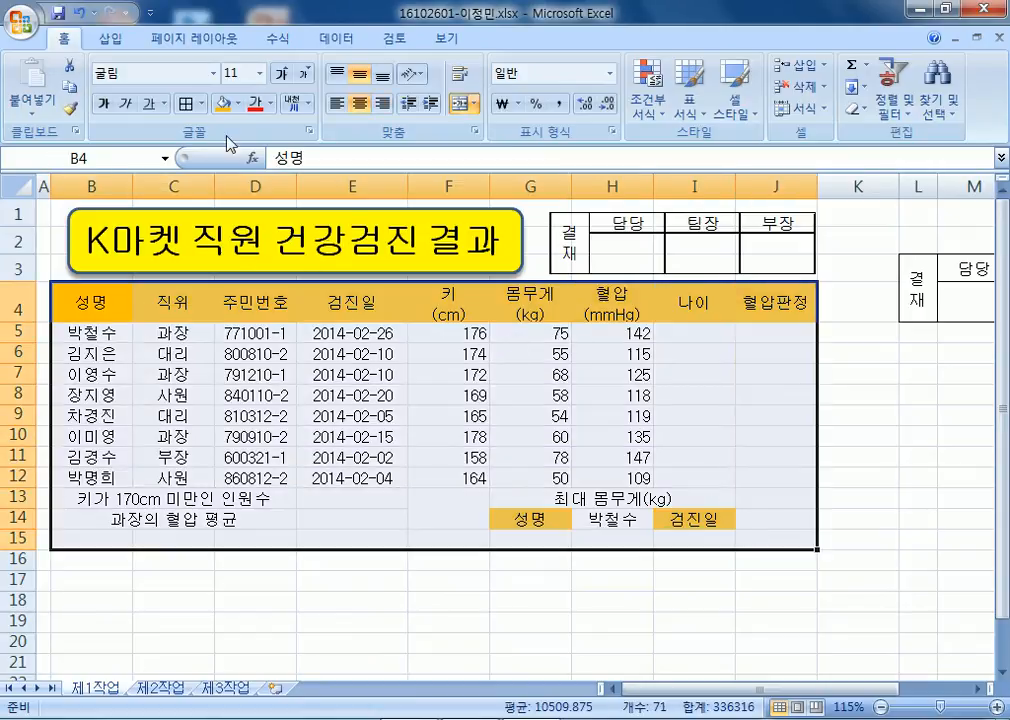
click(186, 104)
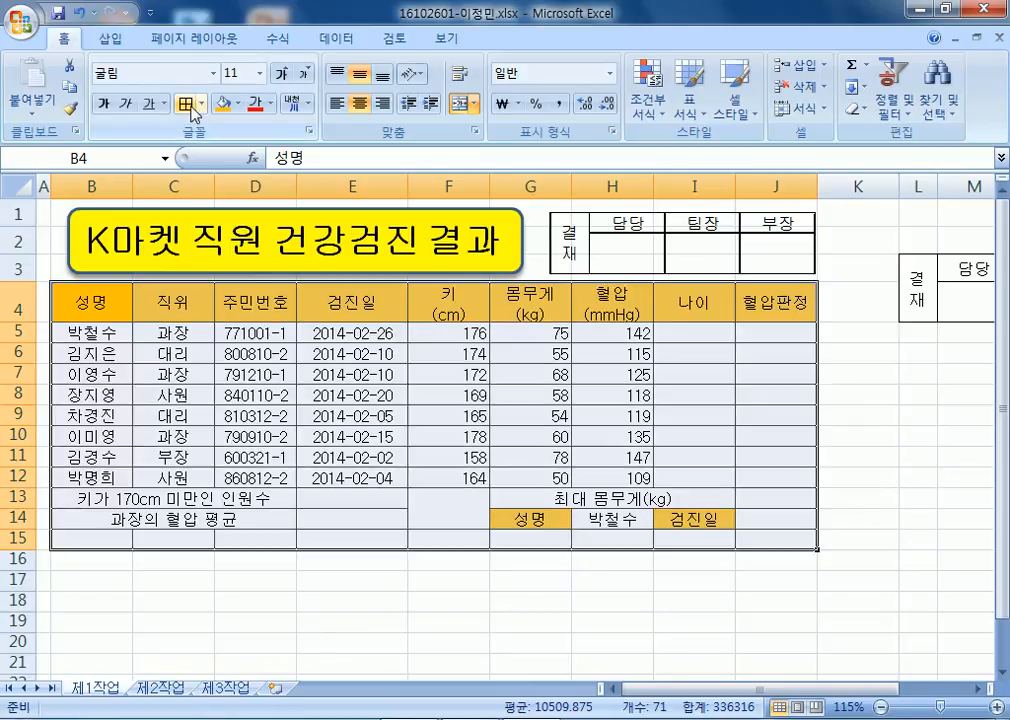
click(202, 104)
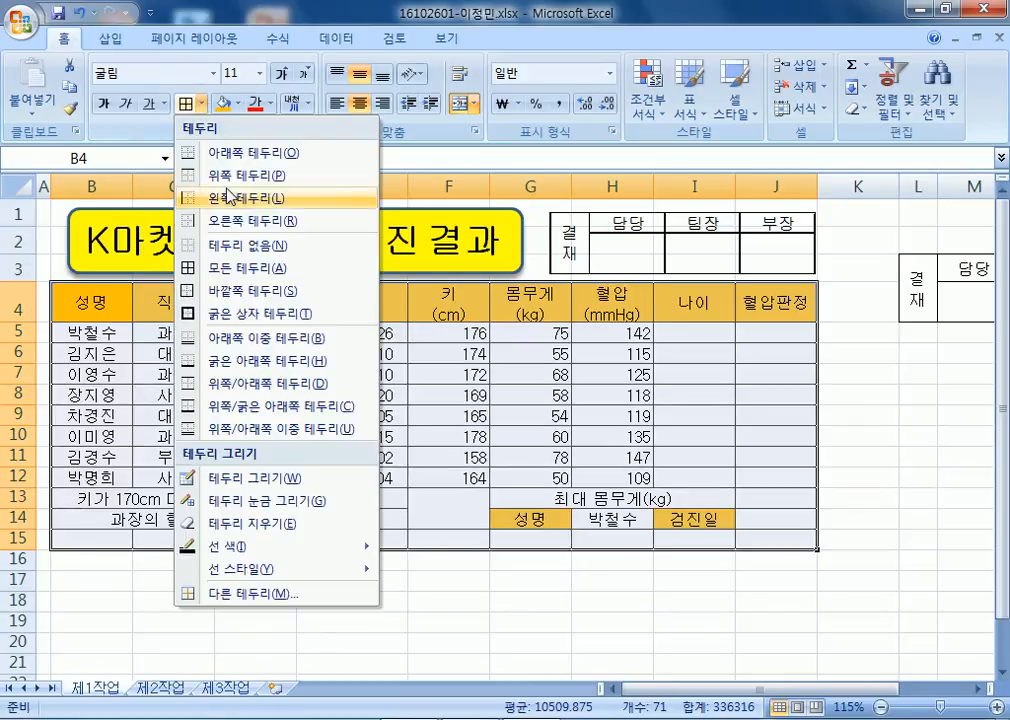
click(240, 313)
drag(85, 333, 771, 492)
key(ctrl+z)
drag(90, 290, 564, 415)
key(ctrl+z)
Put all borders on B4:J14, with thick box borders around B4:J14 and B5:J12.
drag(87, 296, 744, 505)
click(203, 104)
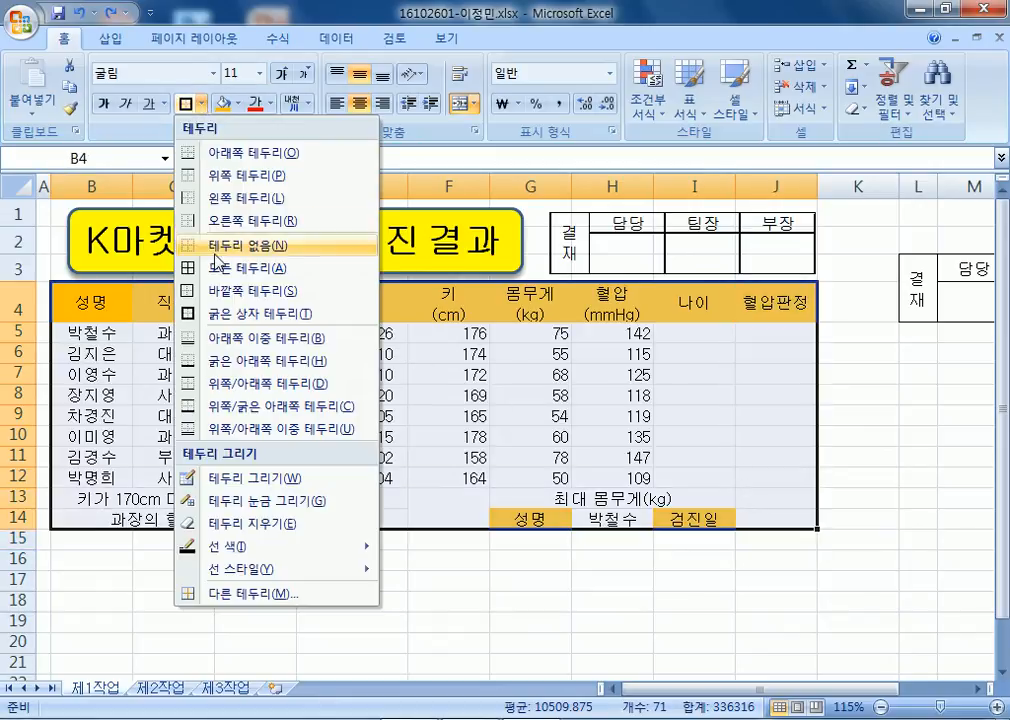
click(220, 266)
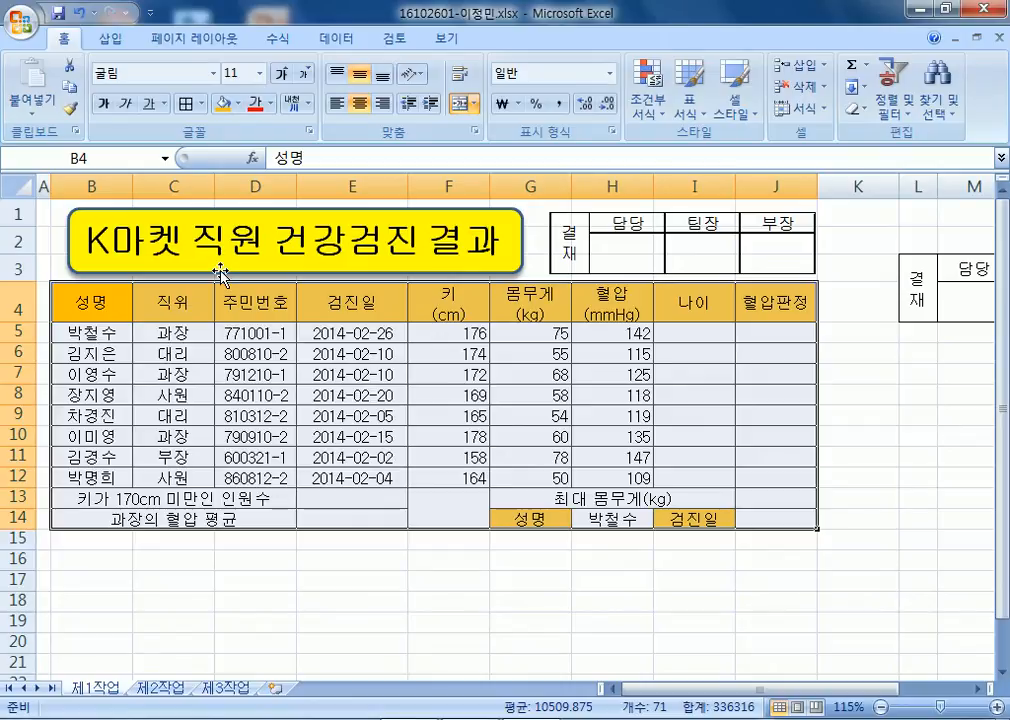
click(203, 104)
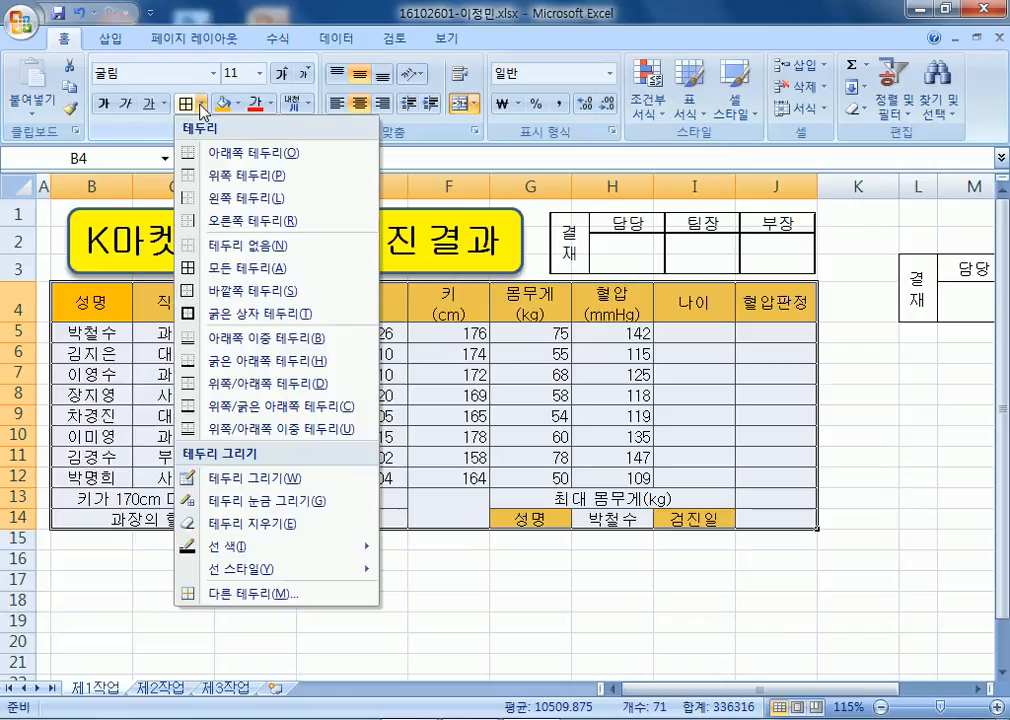
click(198, 314)
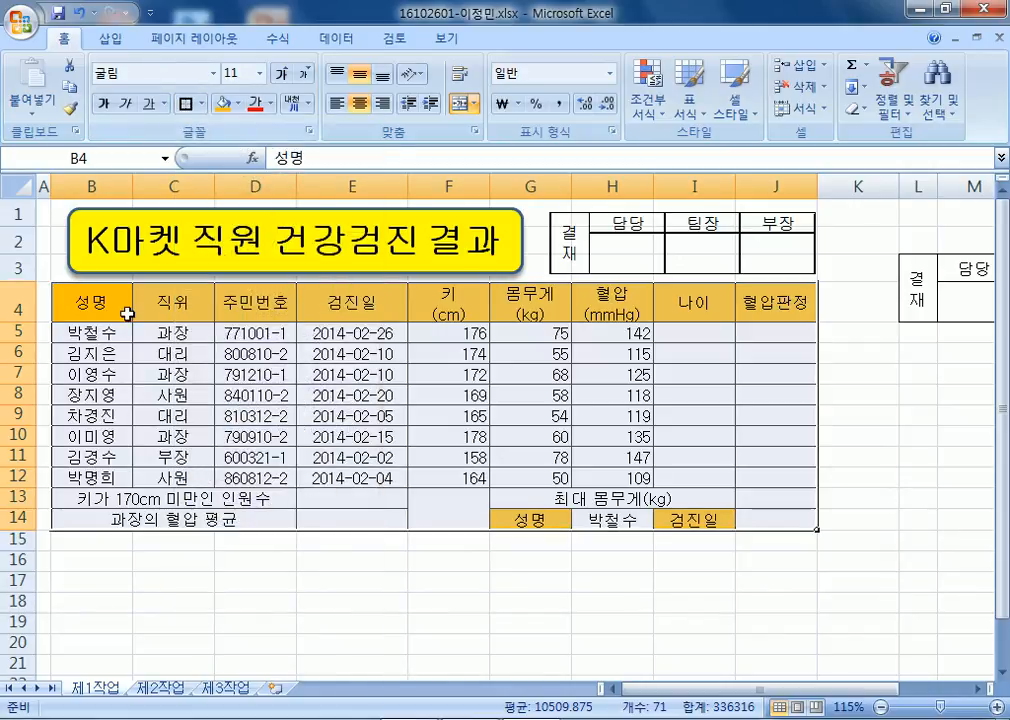
drag(127, 334, 744, 473)
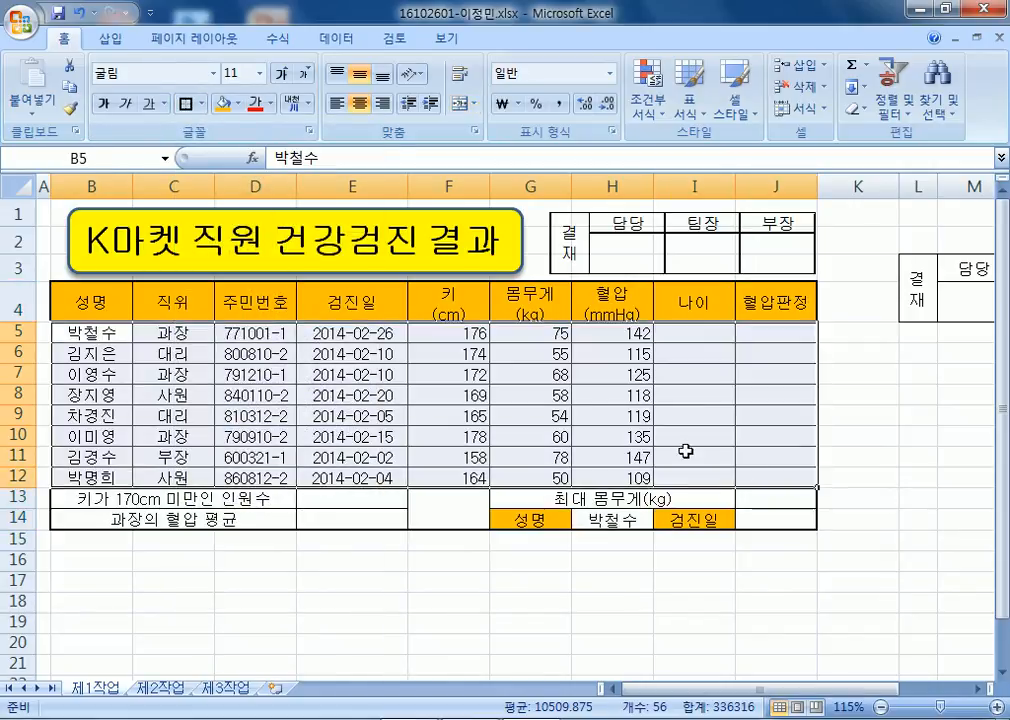
click(188, 104)
click(270, 373)
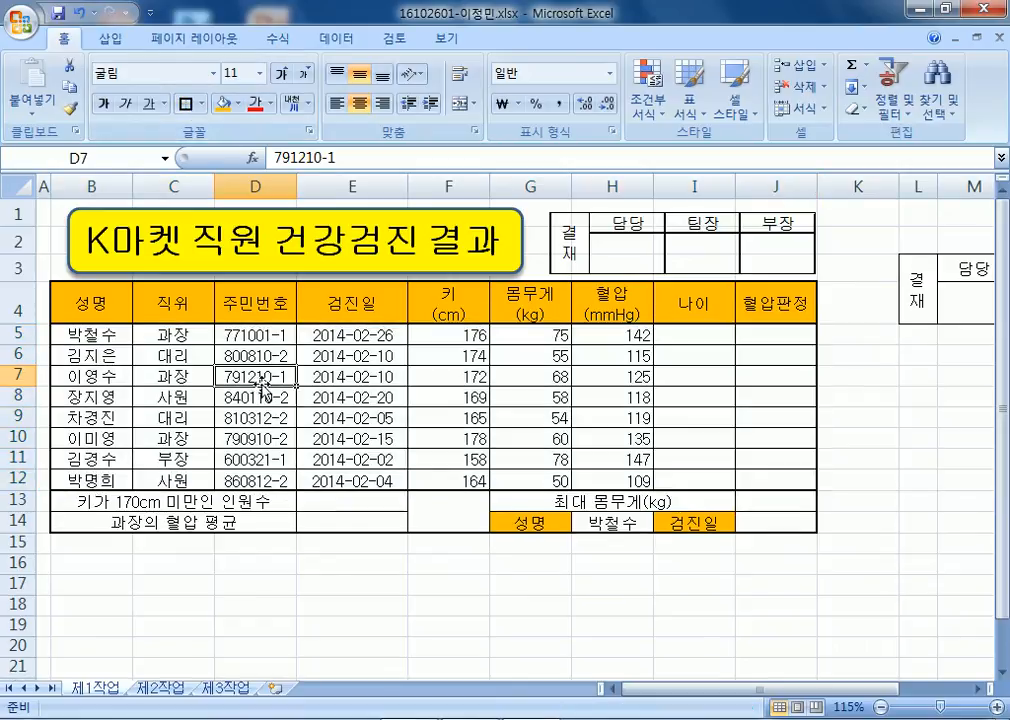
Add both rising and falling diagonal borders to merged cell F13:F14 in Format Cells.
click(450, 505)
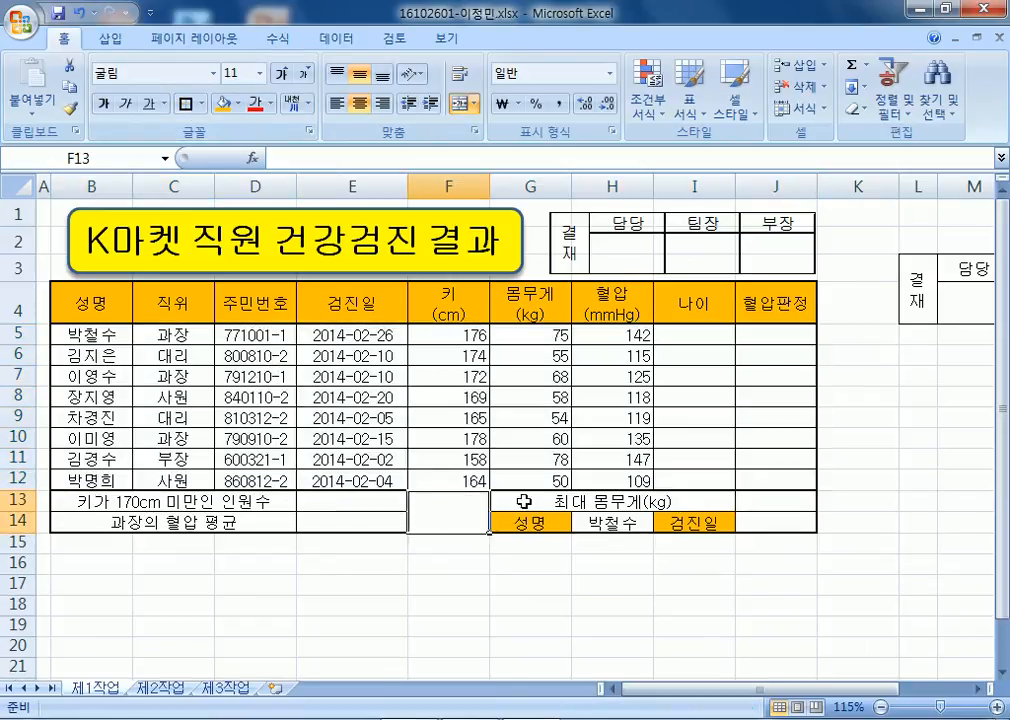
key(ctrl+1)
click(646, 97)
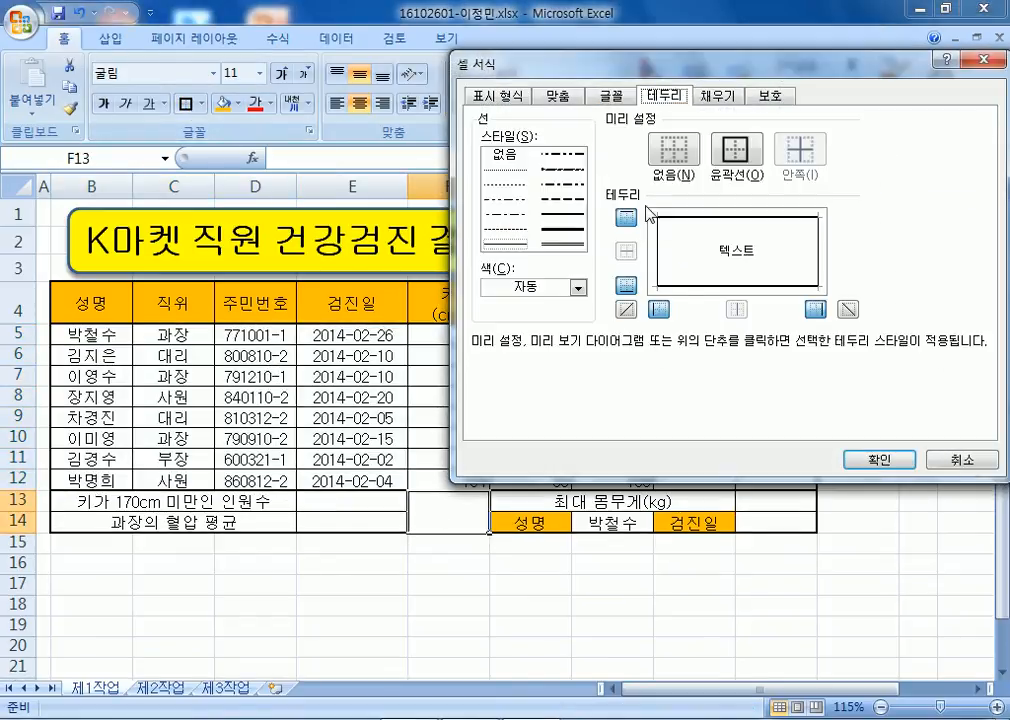
click(626, 309)
click(847, 309)
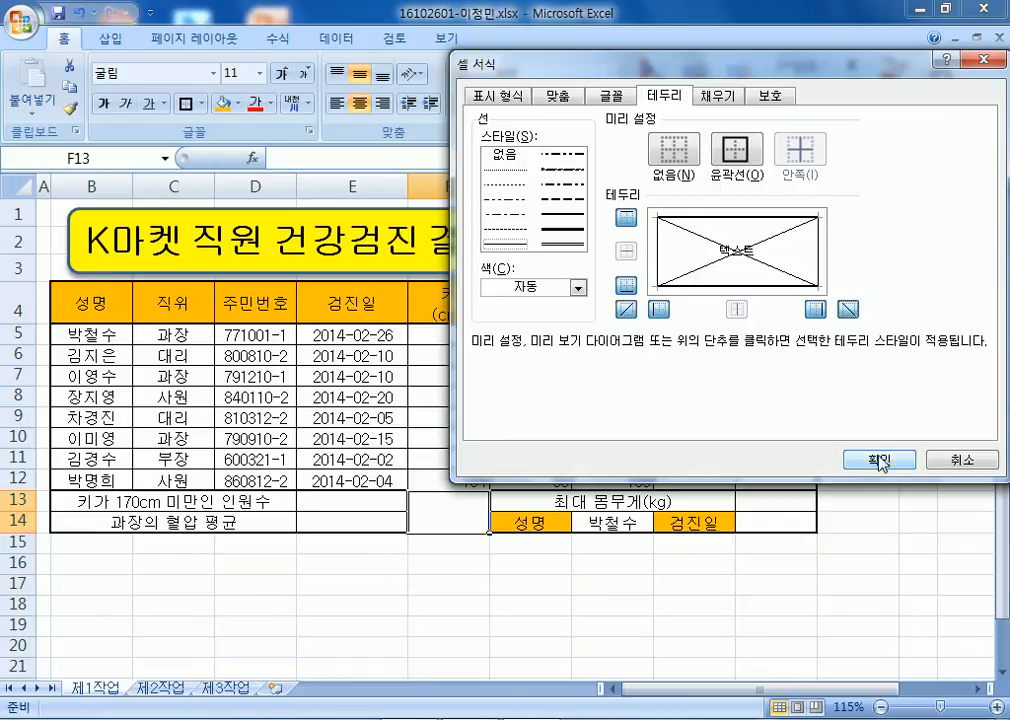
click(880, 462)
click(527, 436)
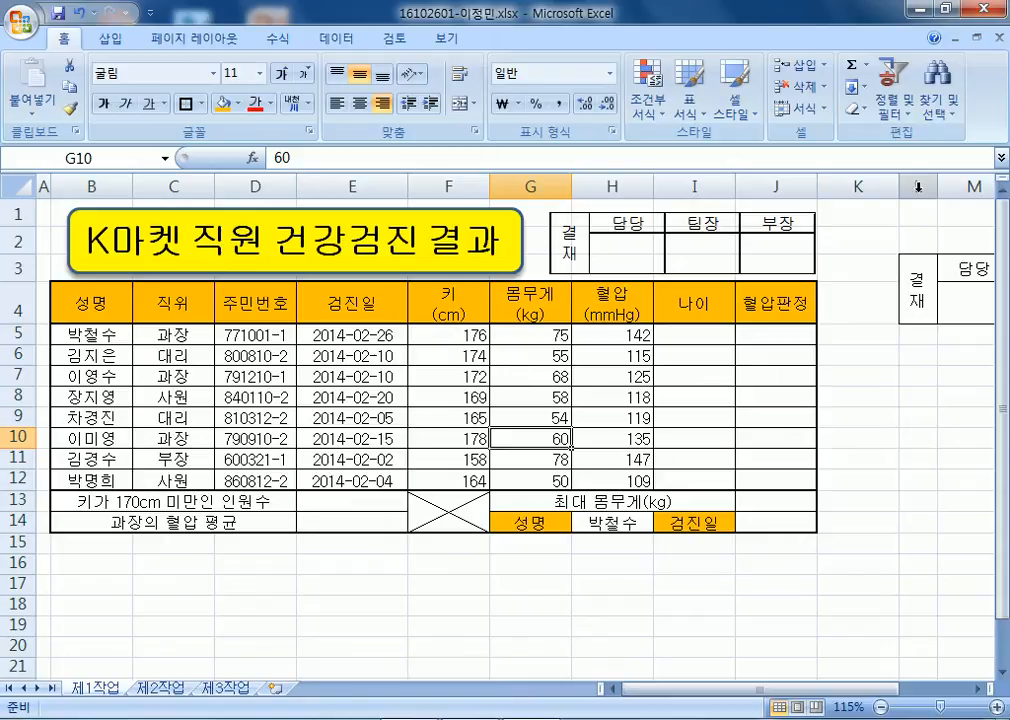
Give H14 a List data validation with source =$B$5:$B$12, the employee names.
drag(352, 336, 362, 481)
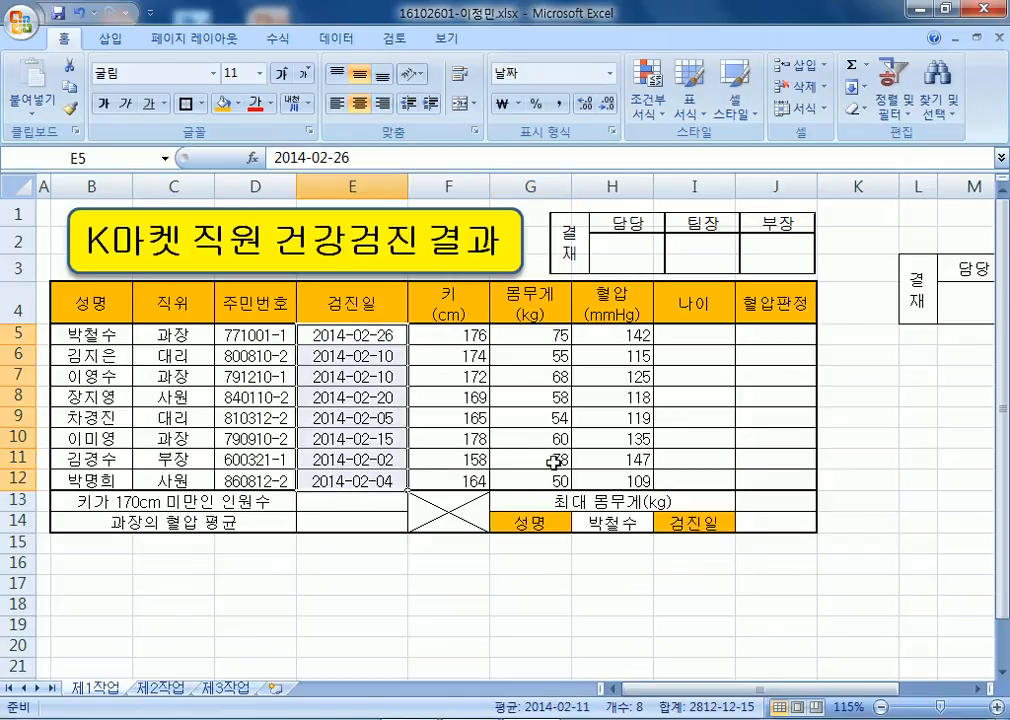
click(598, 526)
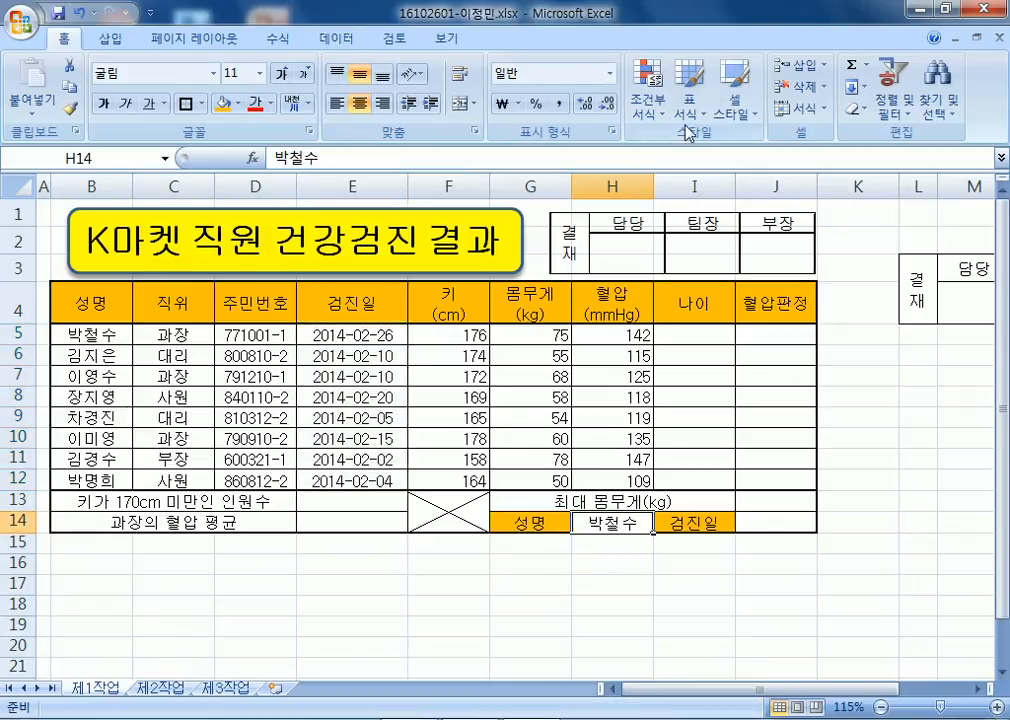
click(336, 38)
click(712, 112)
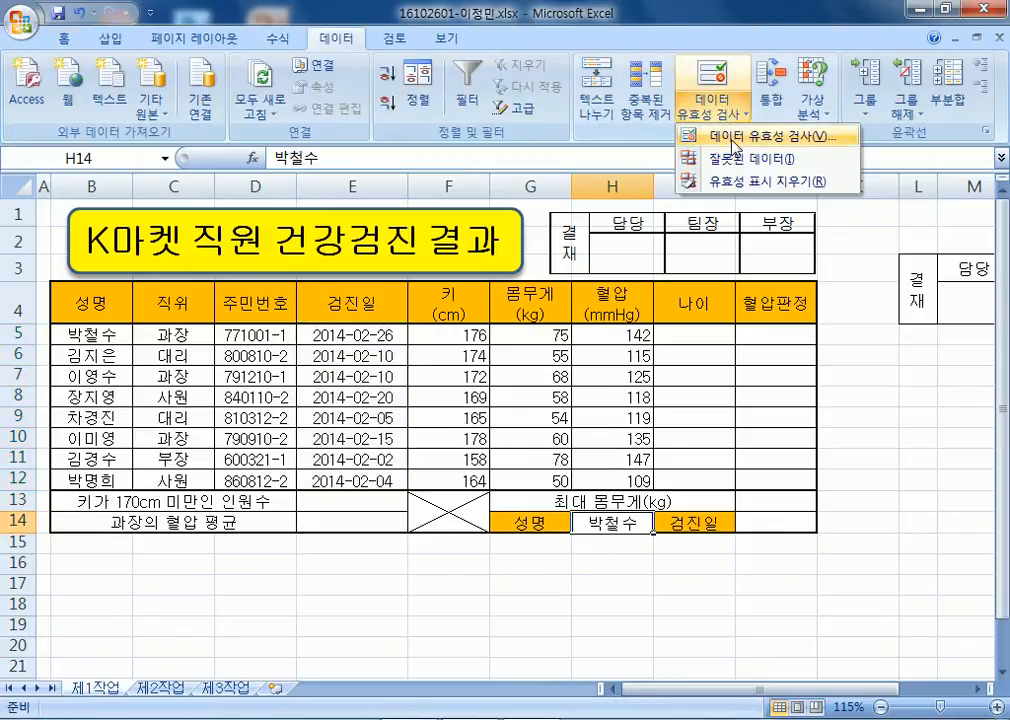
click(740, 135)
click(600, 228)
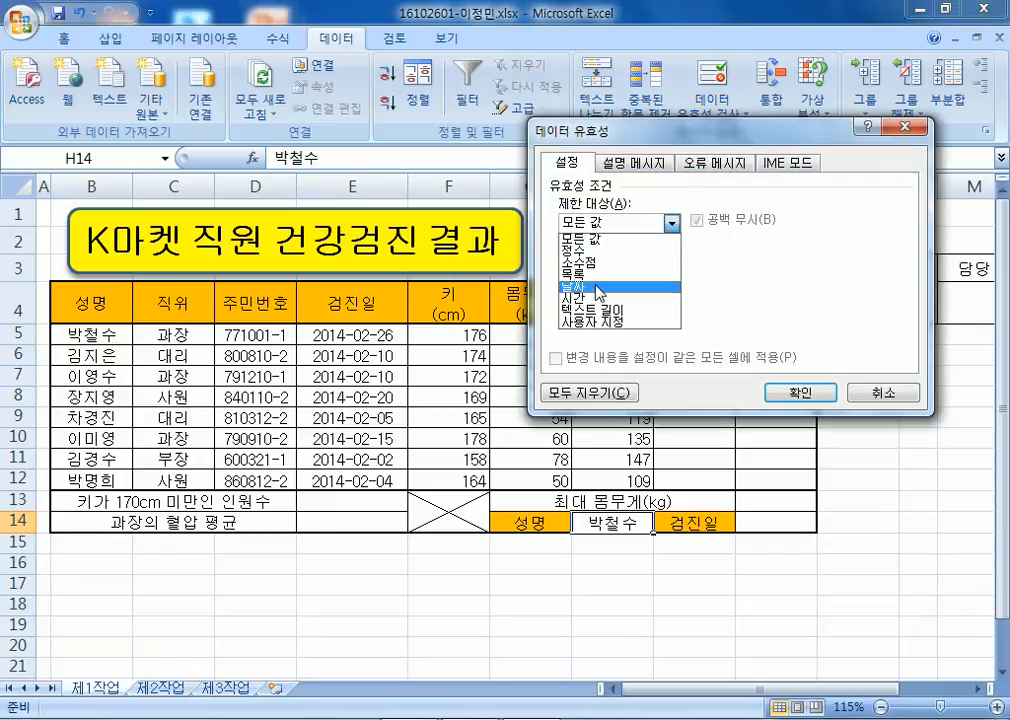
click(594, 283)
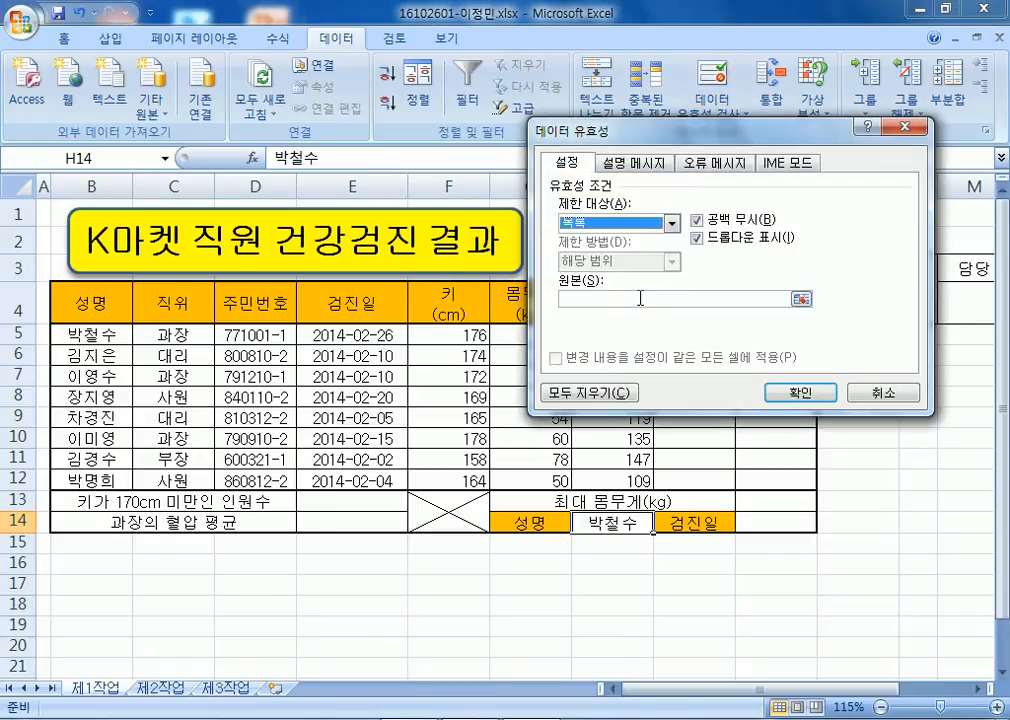
drag(82, 333, 128, 478)
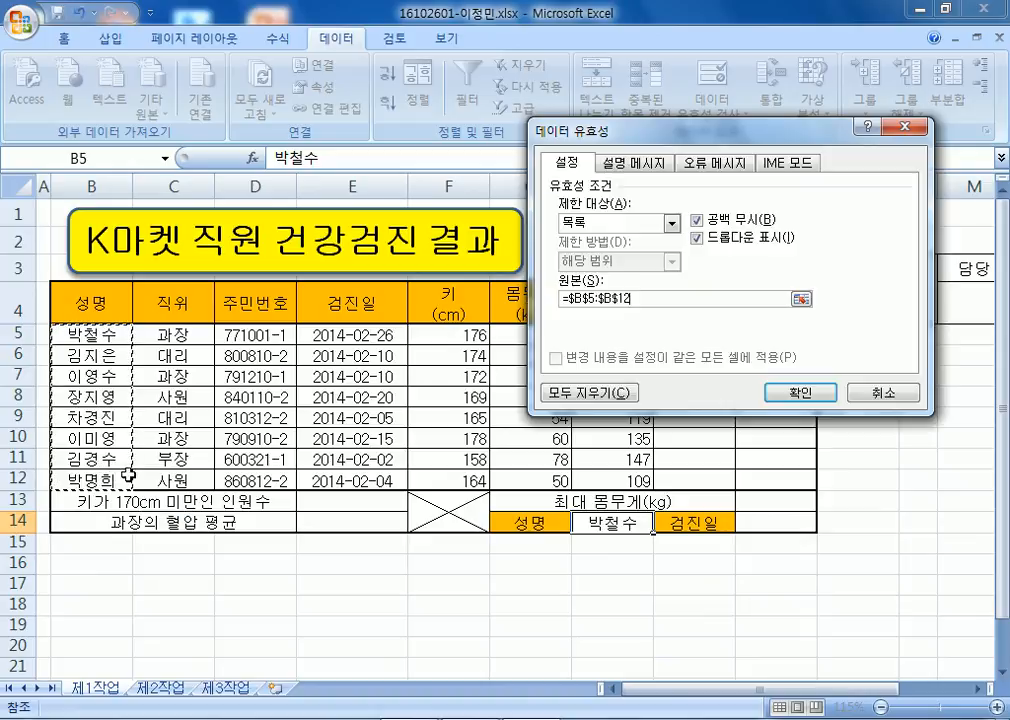
key(Return)
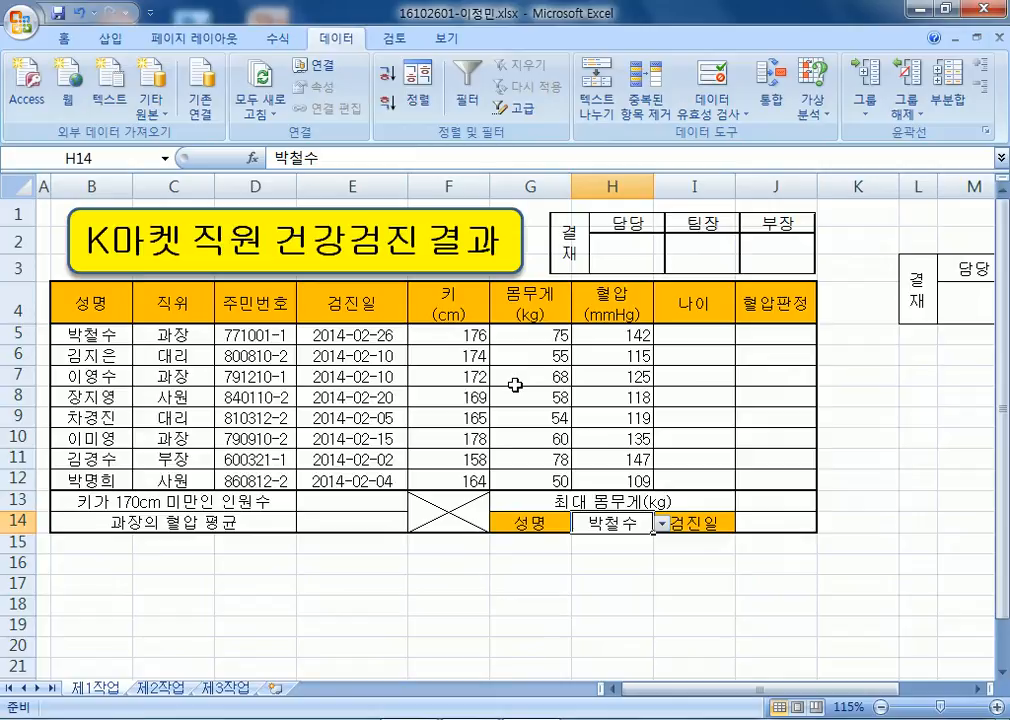
drag(273, 335, 275, 481)
Mask D5:D12 with custom format @"******" and widen column D to fit.
key(ctrl+1)
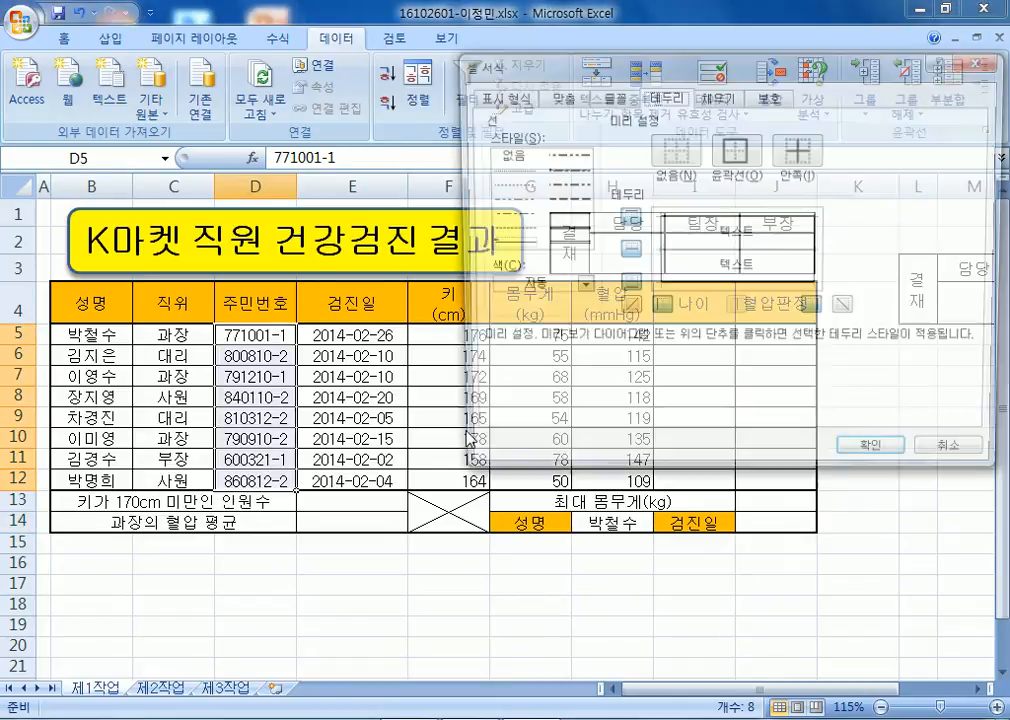
click(500, 96)
click(515, 265)
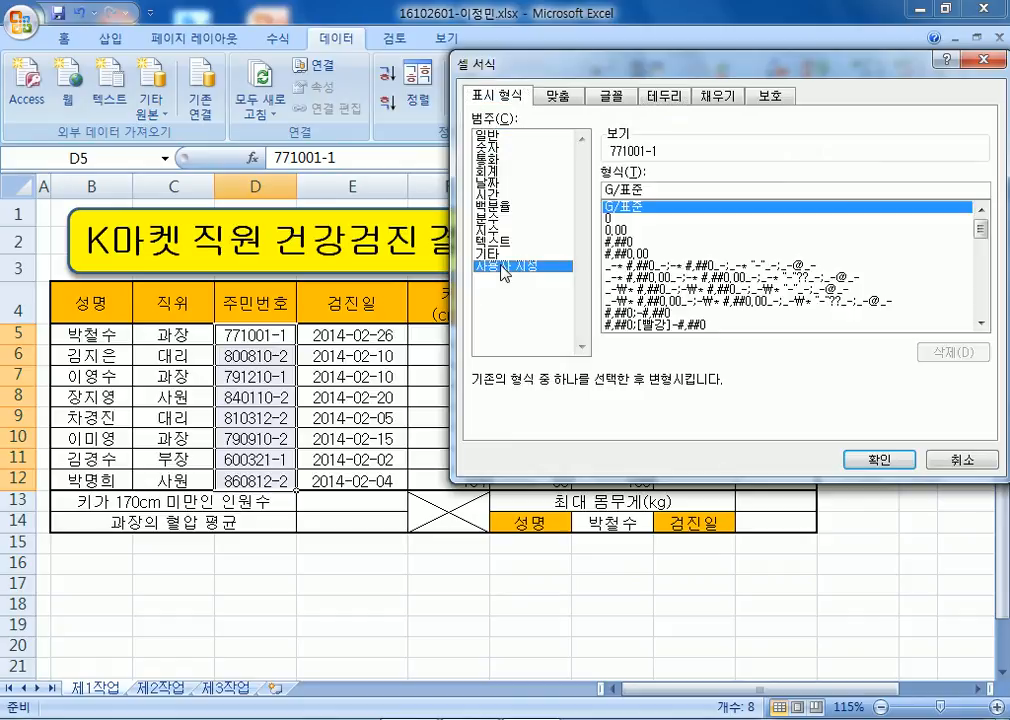
drag(653, 190, 561, 196)
text(@)
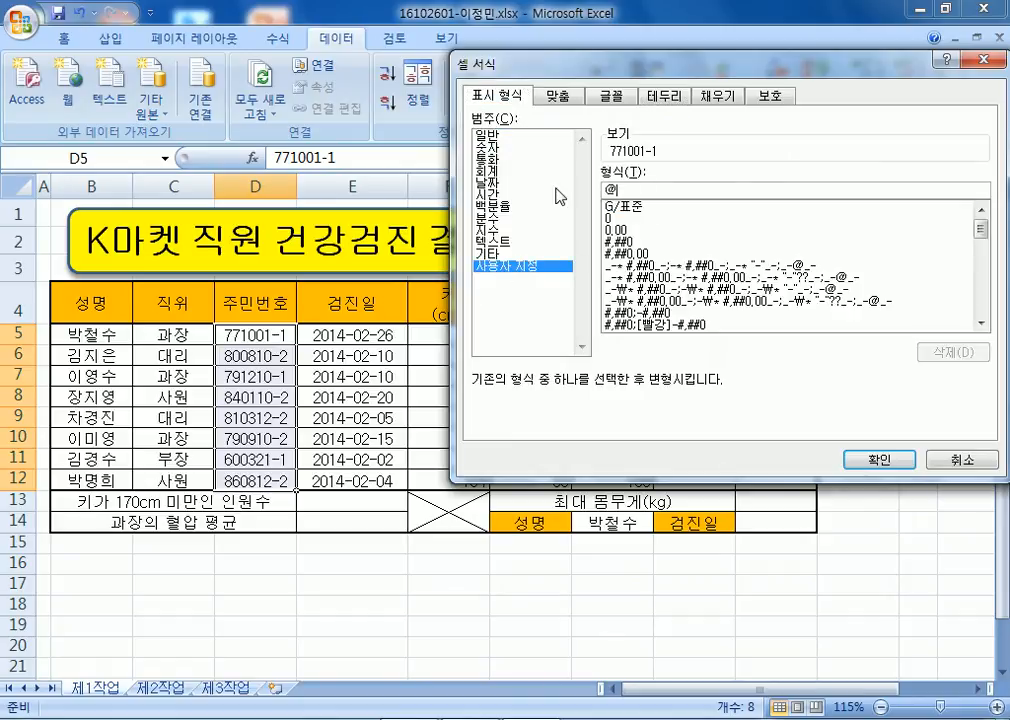
text(**)
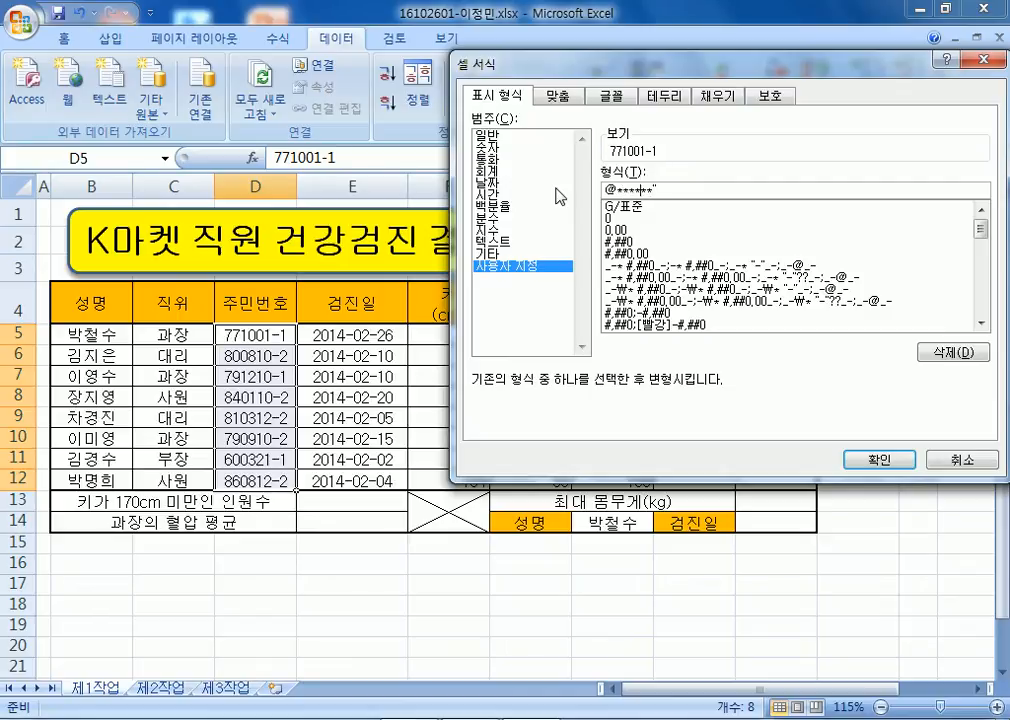
text(")
key(Return)
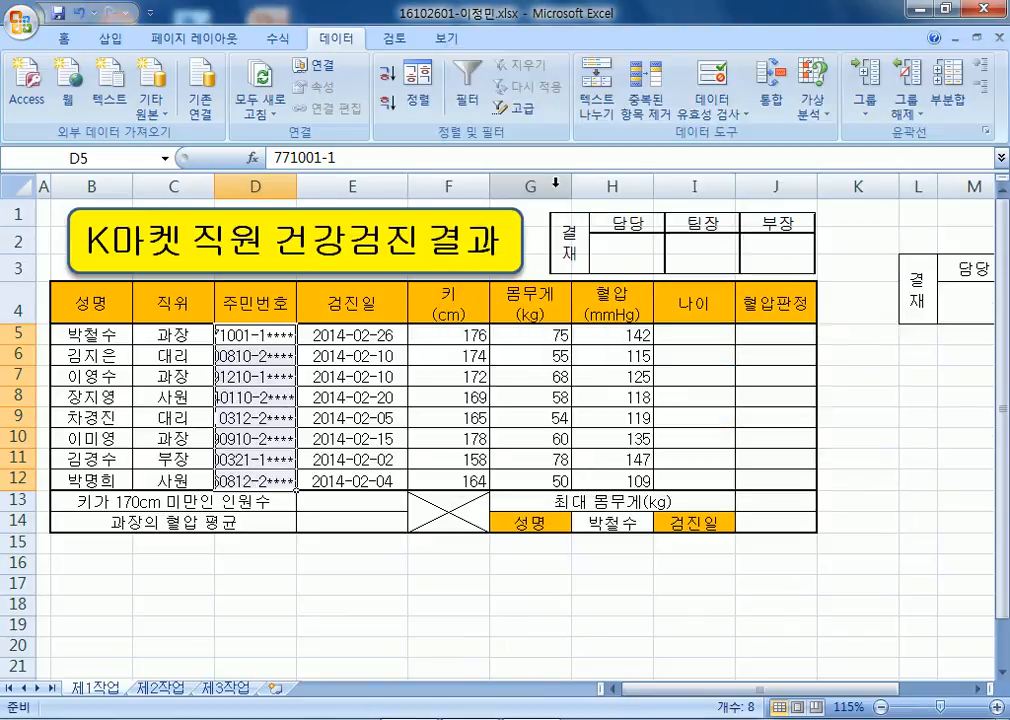
drag(297, 185, 351, 185)
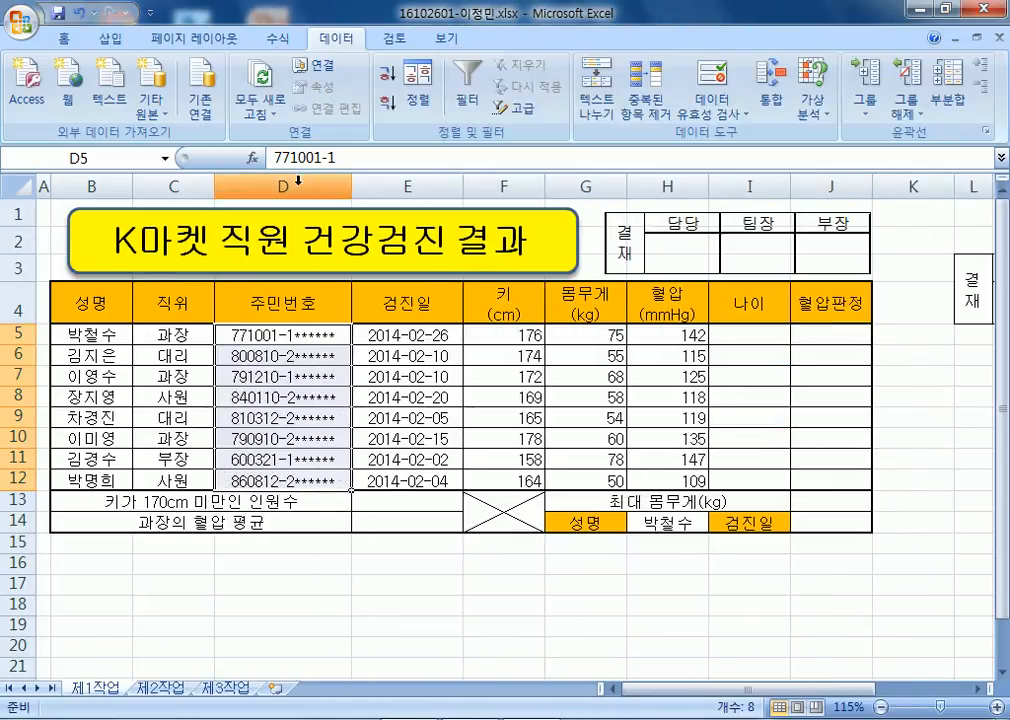
click(301, 395)
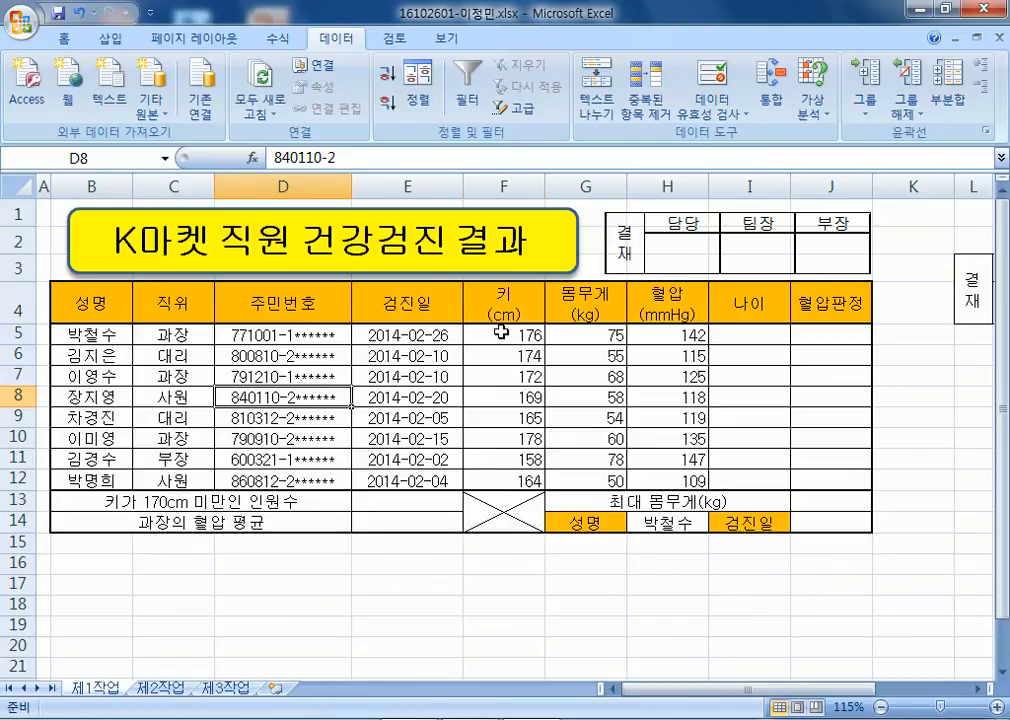
Name the height range F5:F12 키 via the Name Box.
drag(490, 335, 505, 480)
click(100, 160)
text(키)
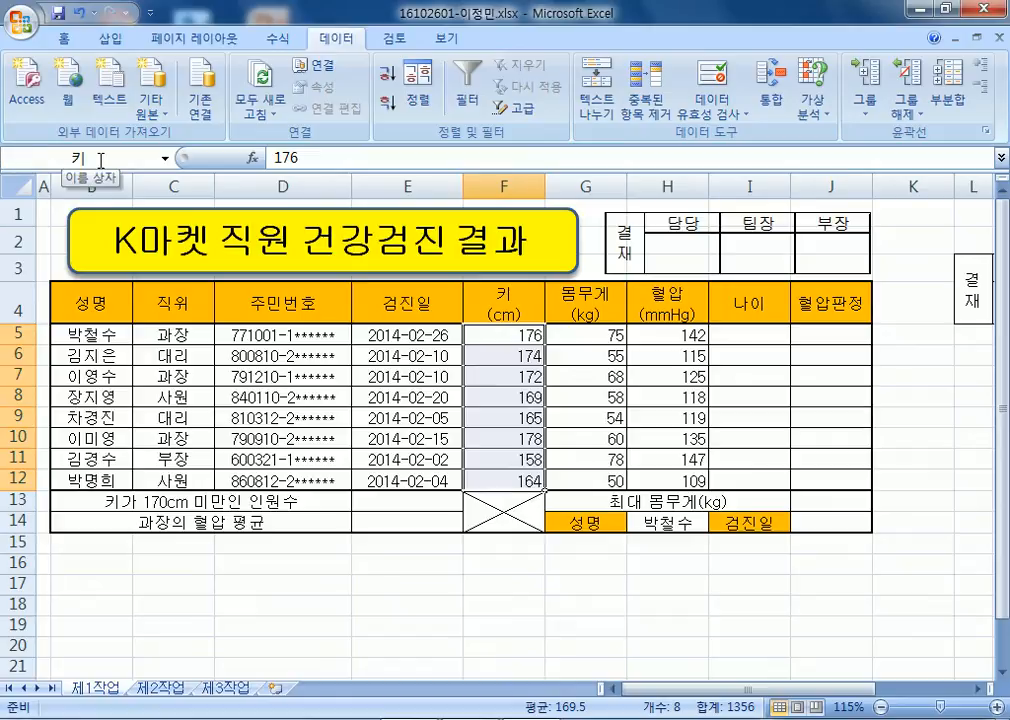
click(45, 212)
key(ctrl+s)
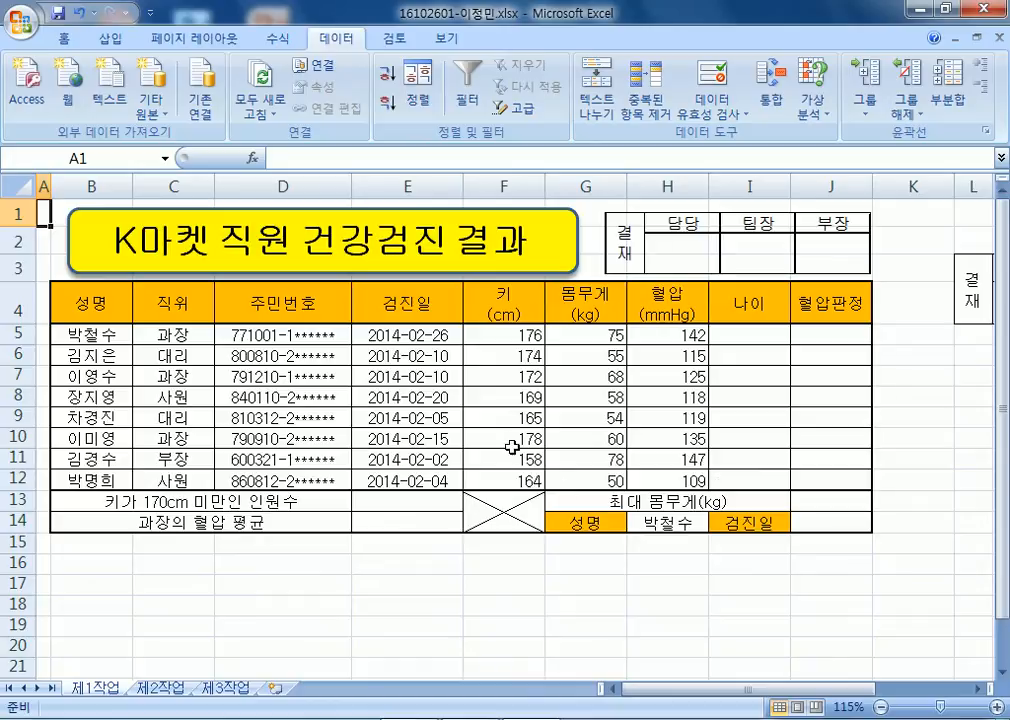
click(122, 334)
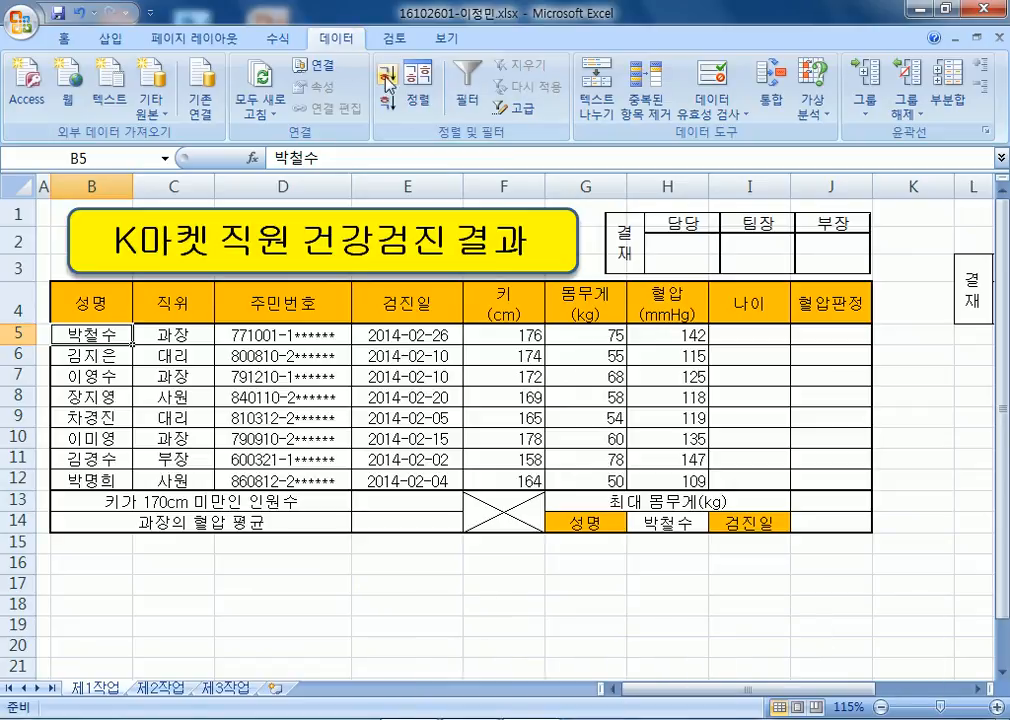
Minimize the ribbon and delete columns L through O.
double_click(335, 40)
drag(973, 92, 880, 93)
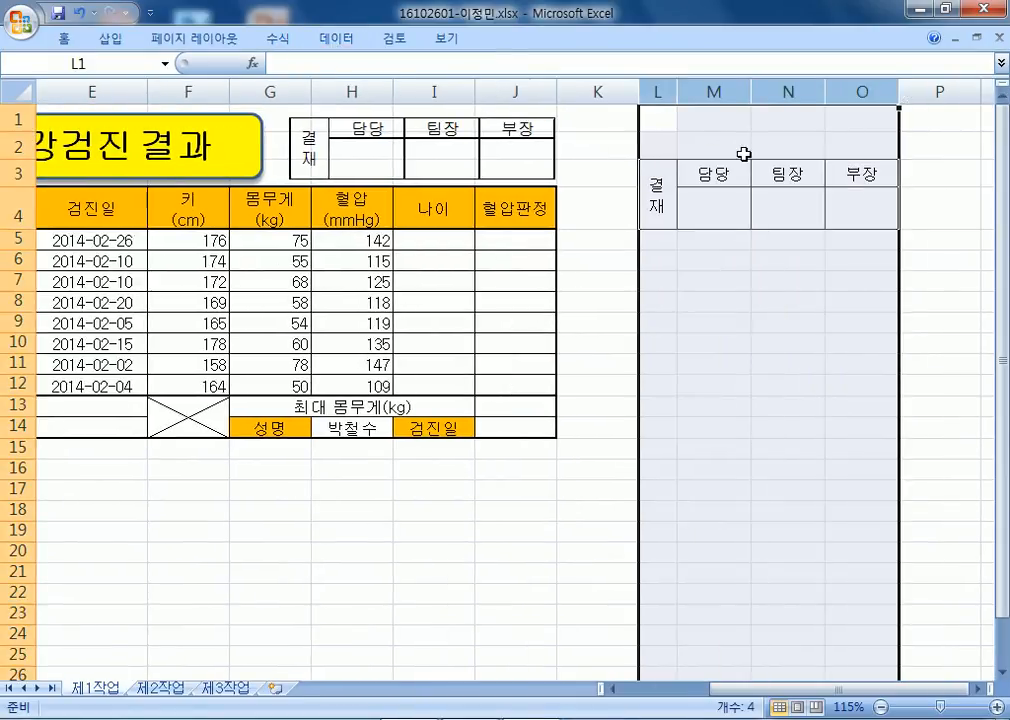
drag(659, 91, 843, 92)
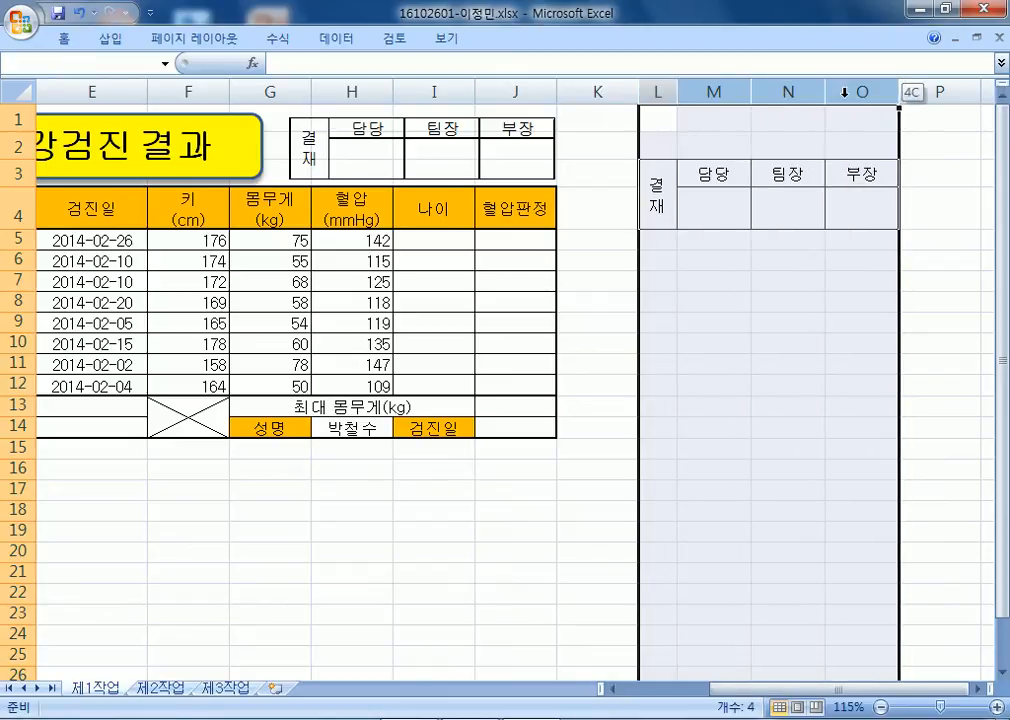
right_click(843, 92)
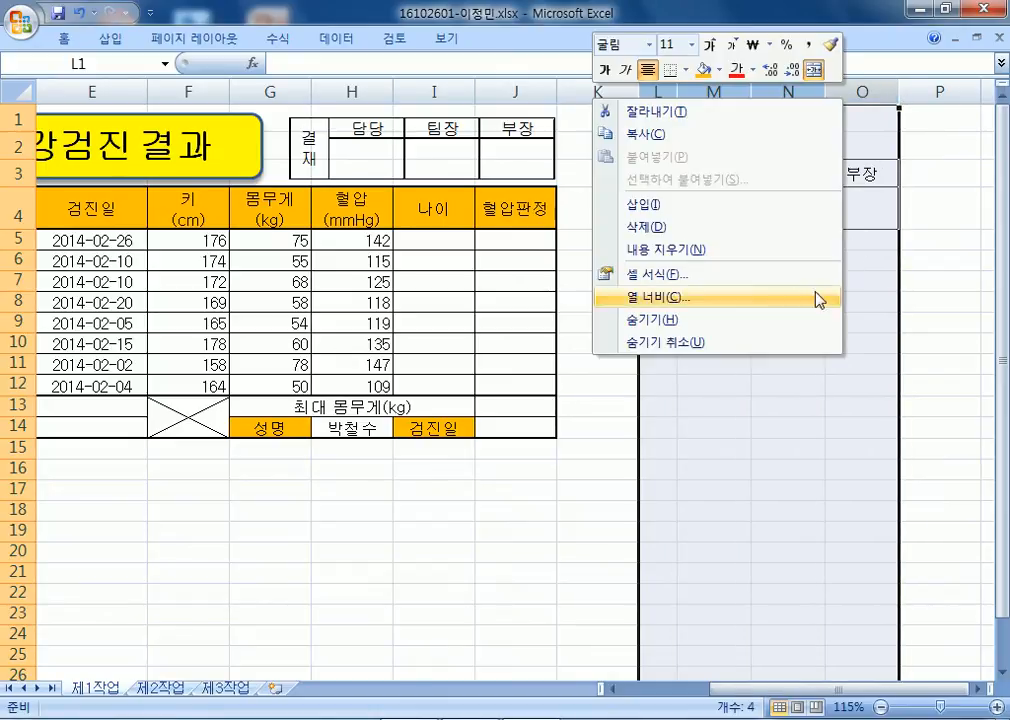
click(668, 228)
key(ctrl+Home)
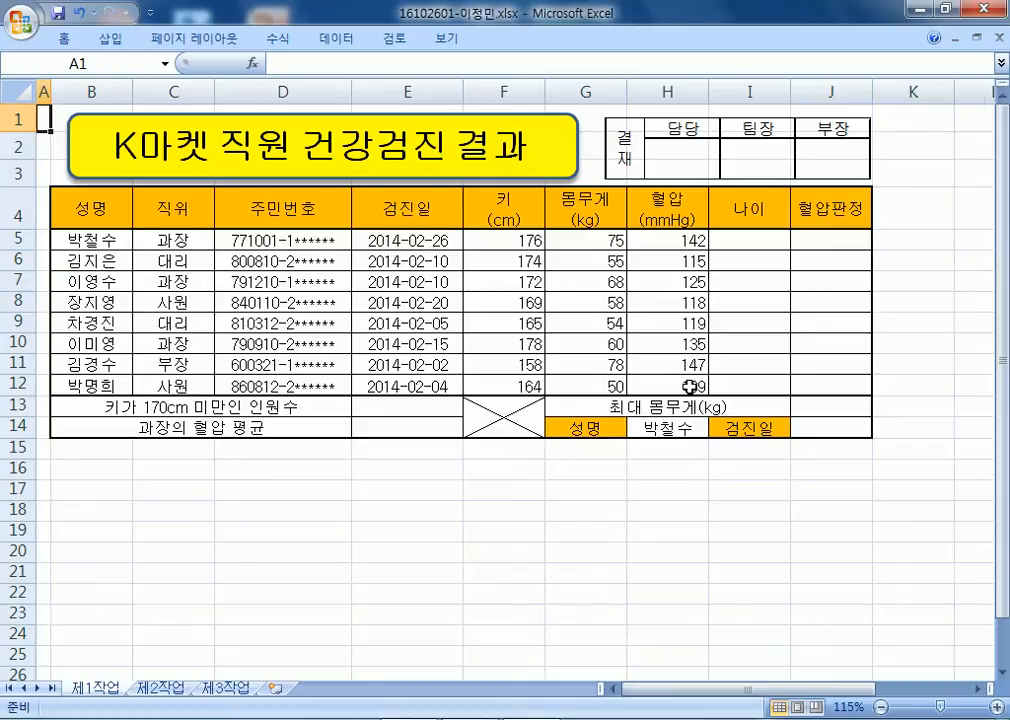
Scroll back up and select I5, the first age cell.
ctrl+scroll(690, 387, up, 1)
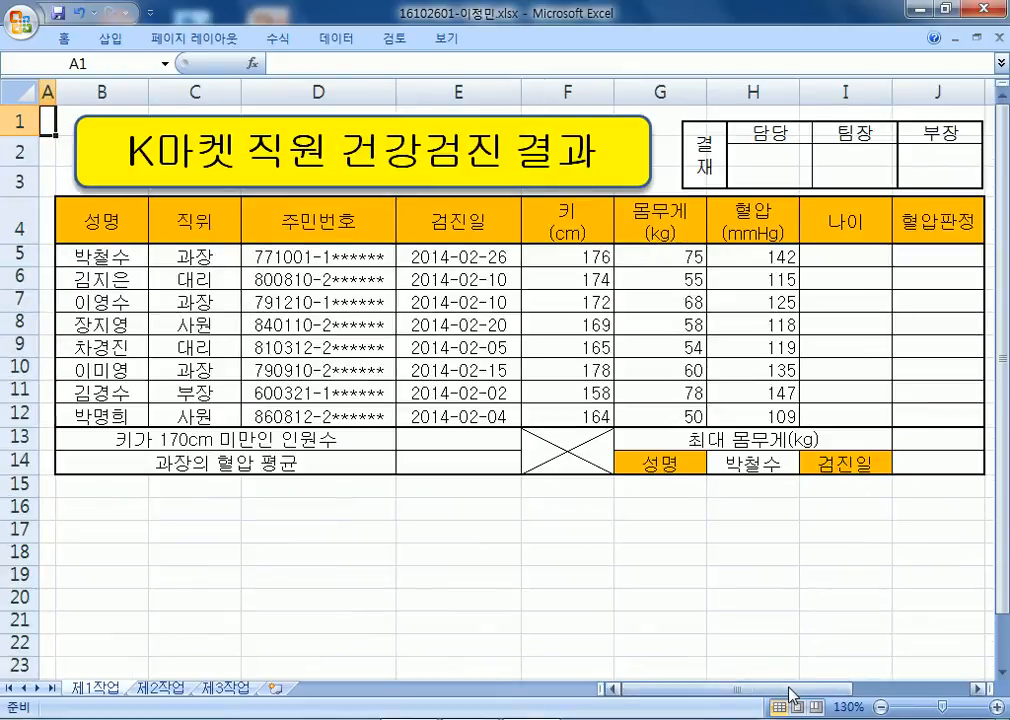
drag(790, 693, 860, 693)
click(624, 262)
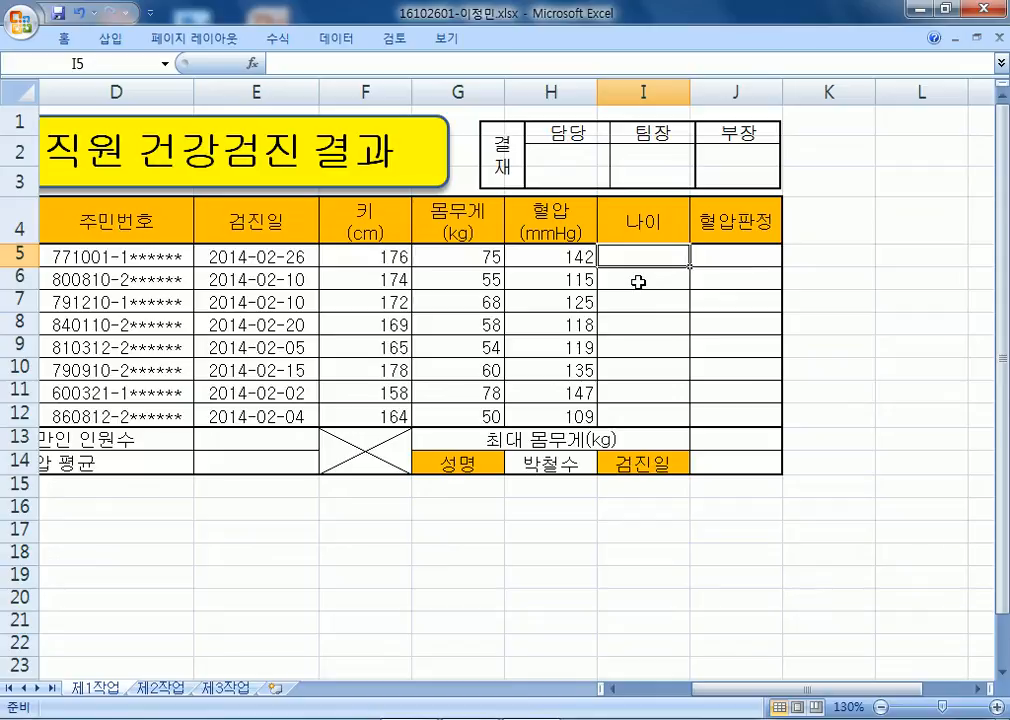
Enter =114-LEFT(D5,2) in I5 to compute the age from the ID number.
text(=1)
text(14-)
text(ㅣㄷ)
key(BackSpace)
key(BackSpace)
text(LEFT()
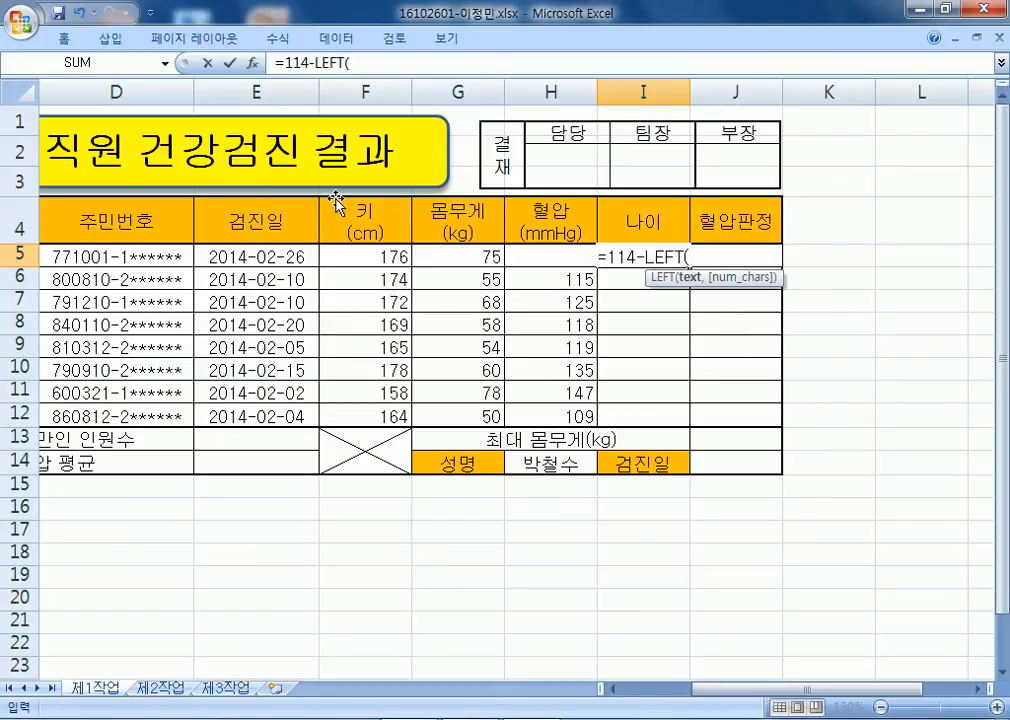
click(83, 255)
text(,2))
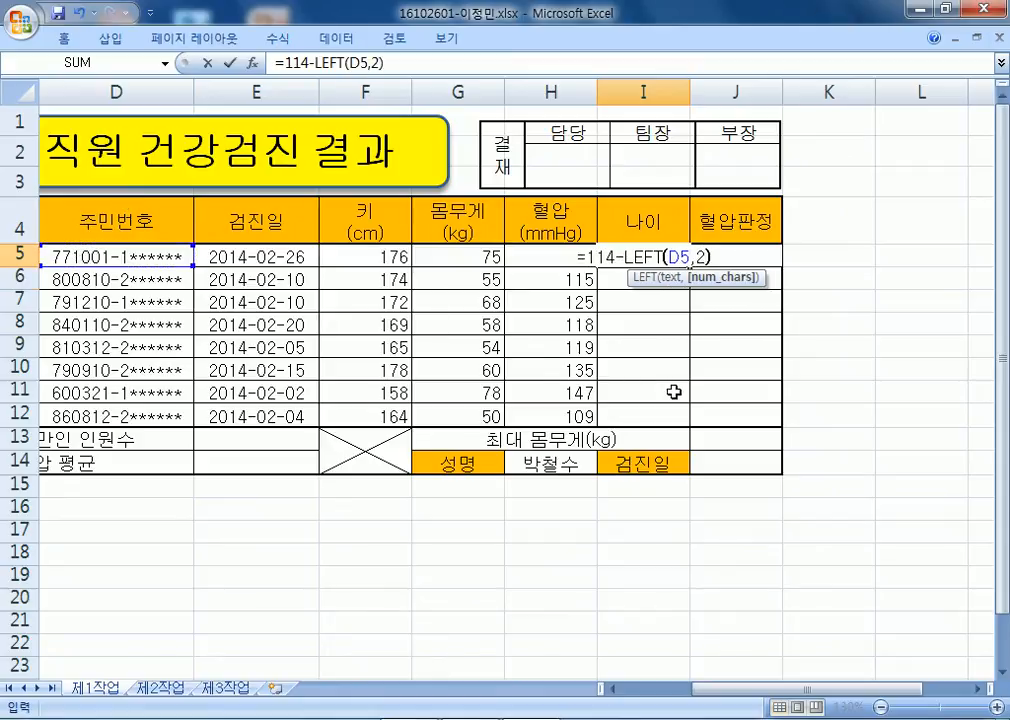
key(Return)
Append &"세" so I5 reads =114-LEFT(D5,2)&"세".
click(667, 250)
key(F2)
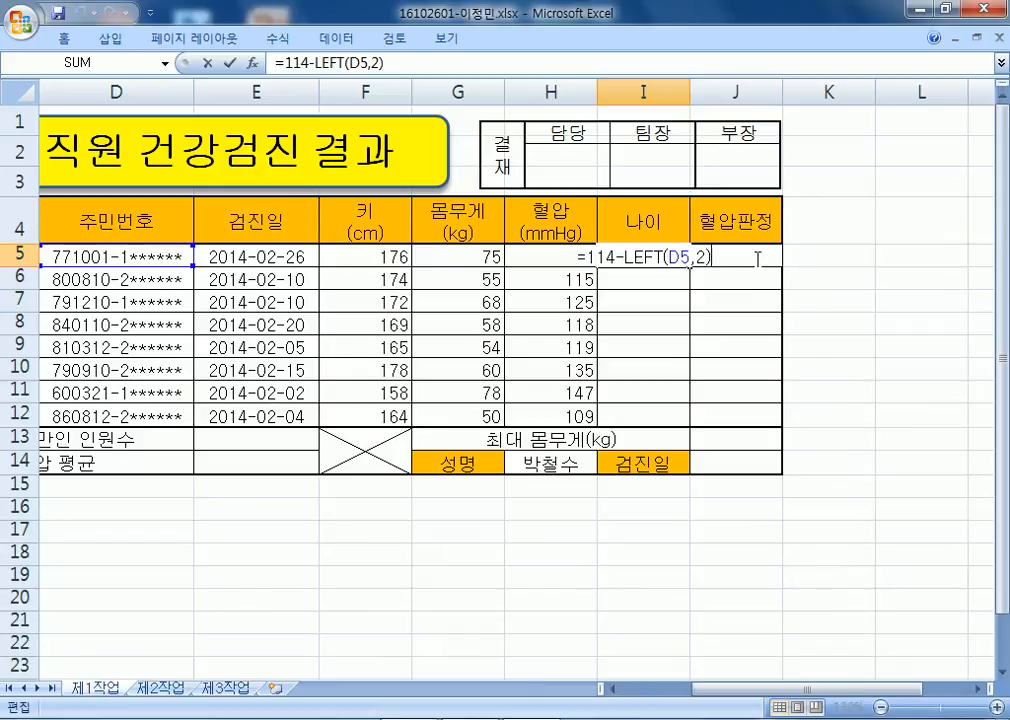
text(&")
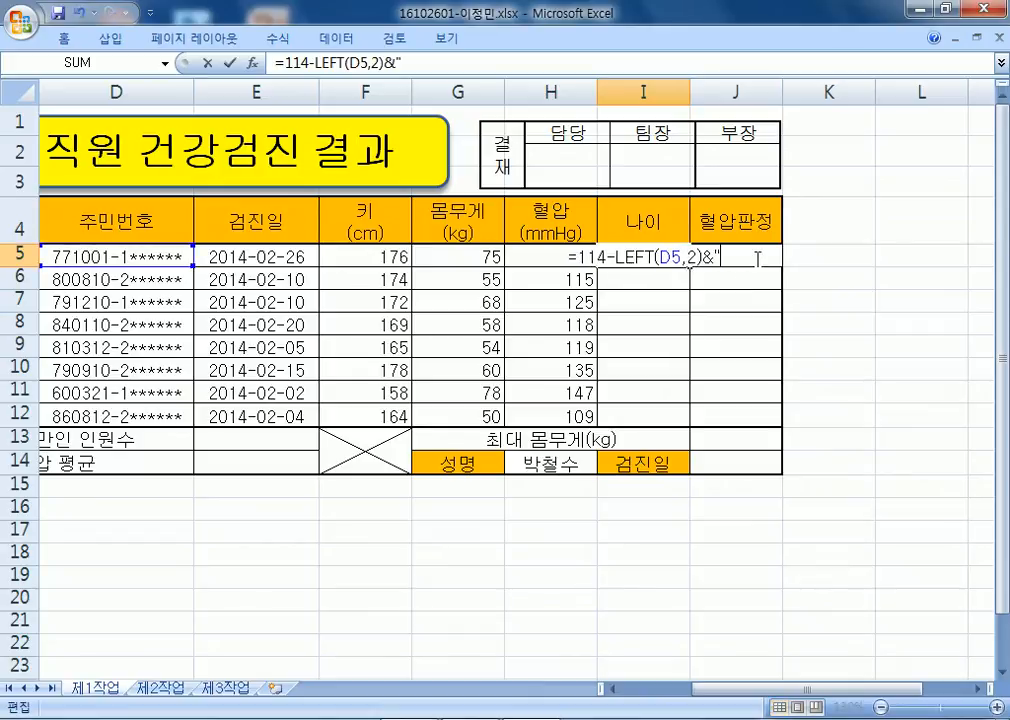
text(세")
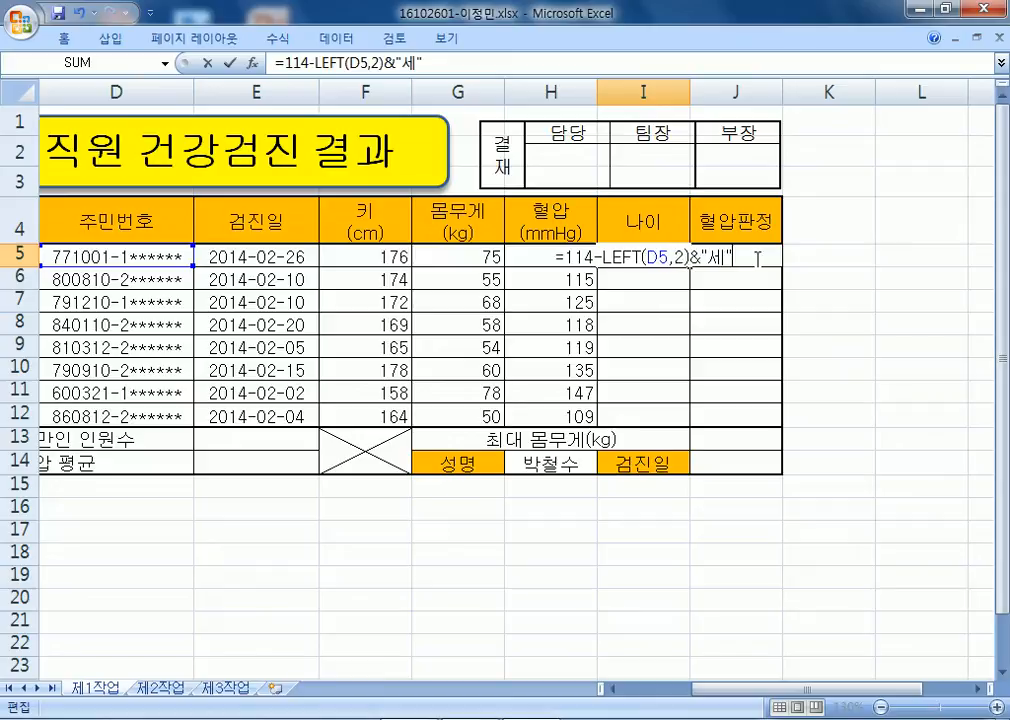
key(Return)
Re-commit I5's formula a few times and open Format Cells for I5.
key(Up)
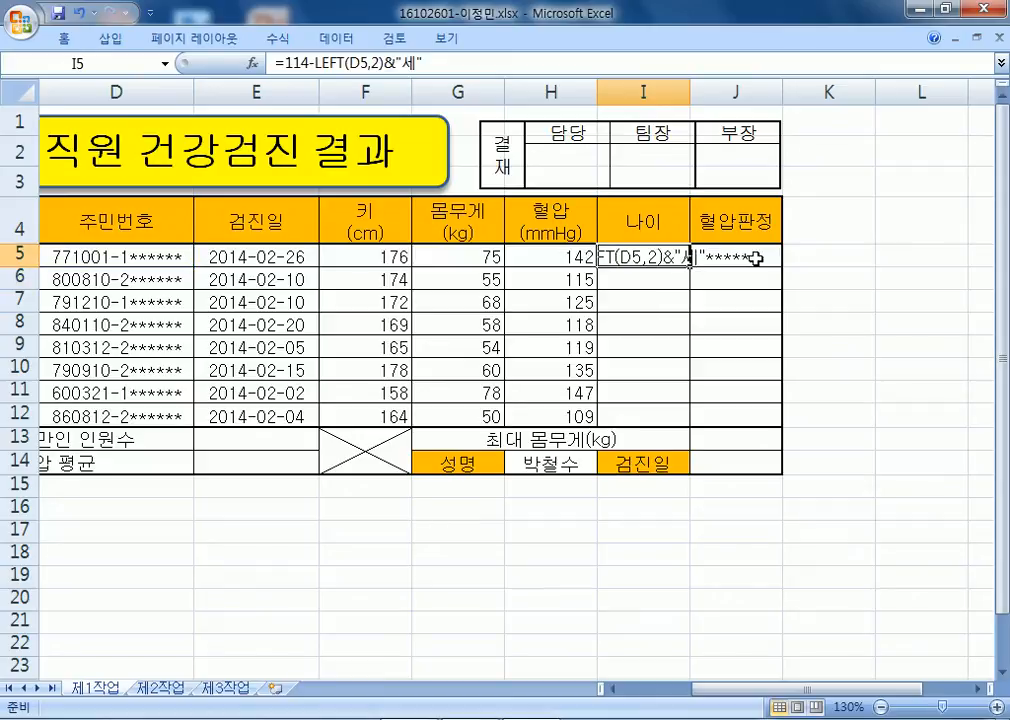
key(F2)
key(Return)
key(Up)
key(F2)
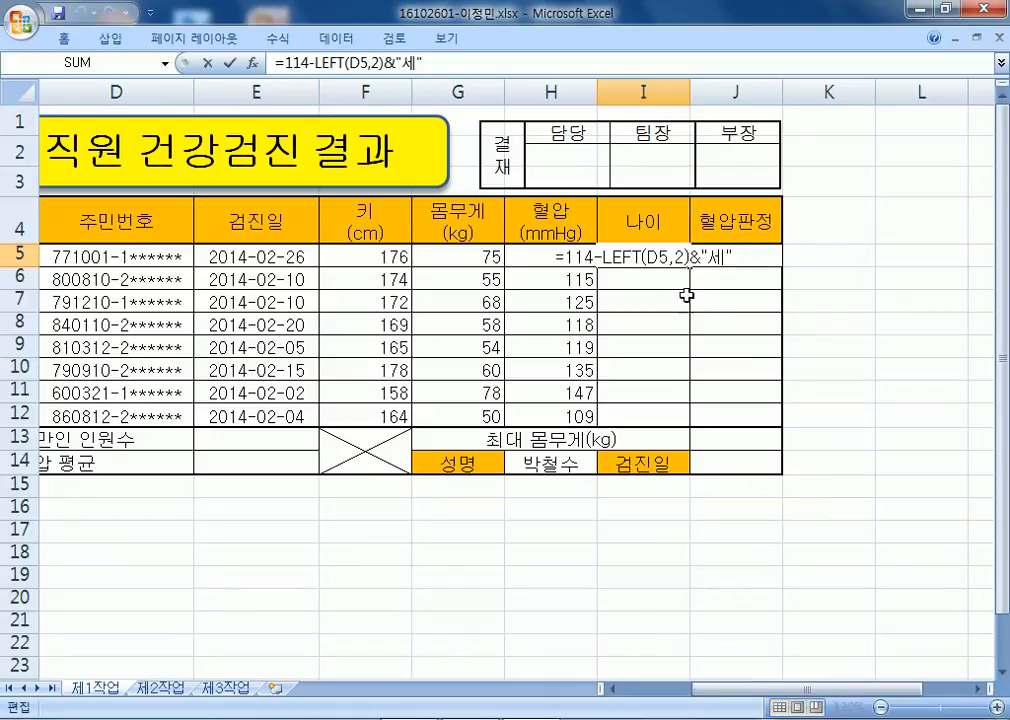
key(Return)
click(665, 256)
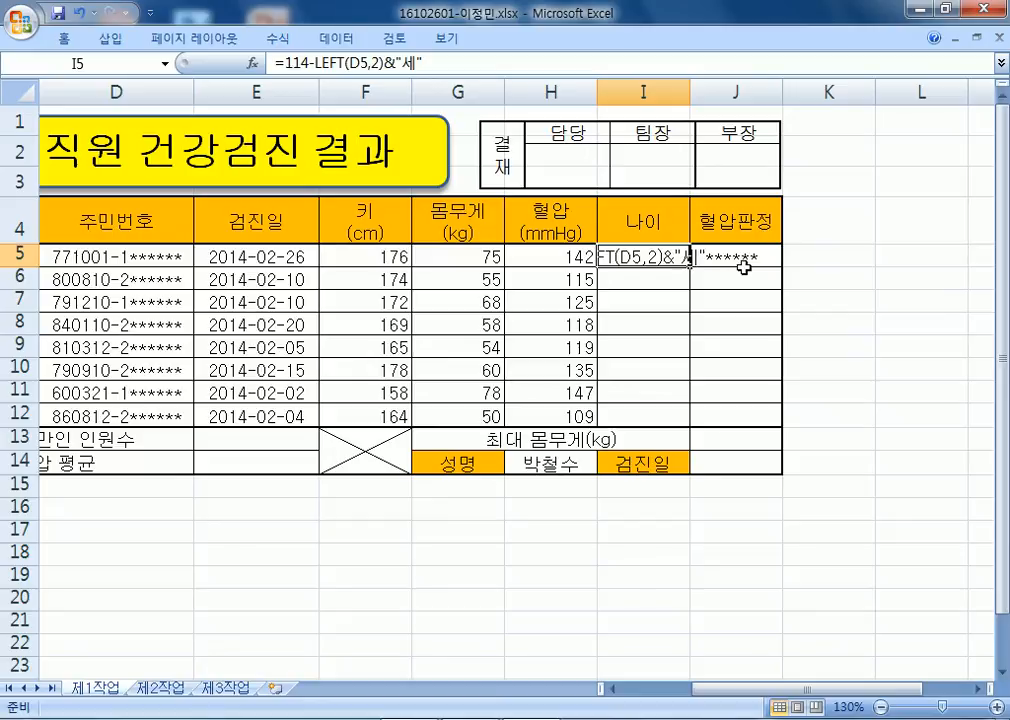
key(ctrl+1)
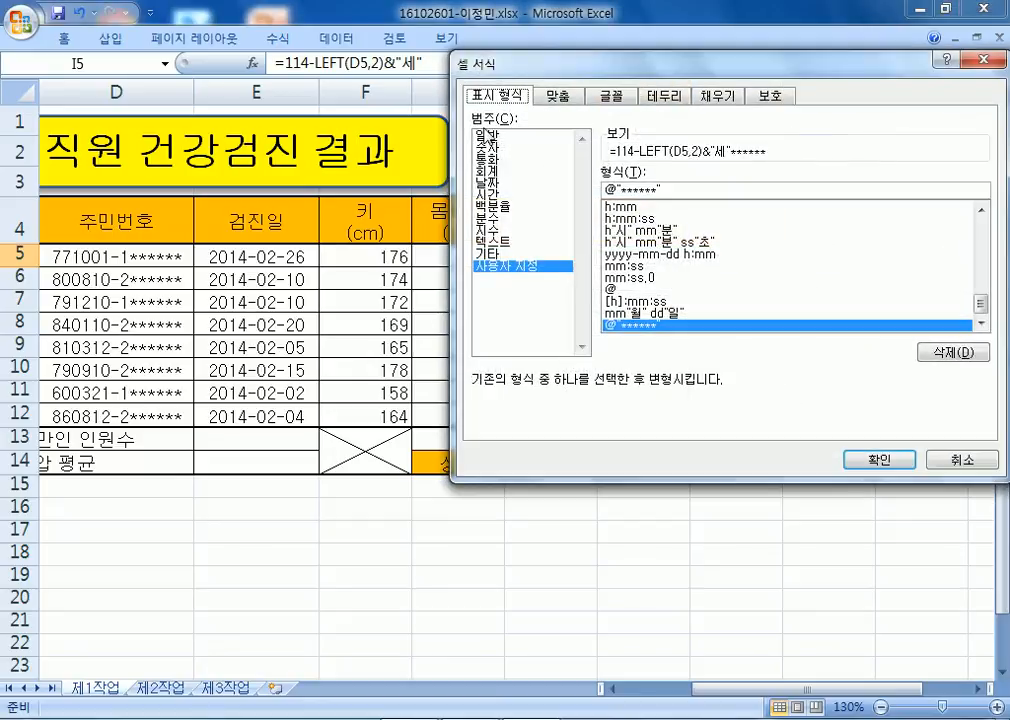
Try General format on I5, then test wrapping the subtraction in parentheses and undo it.
click(496, 136)
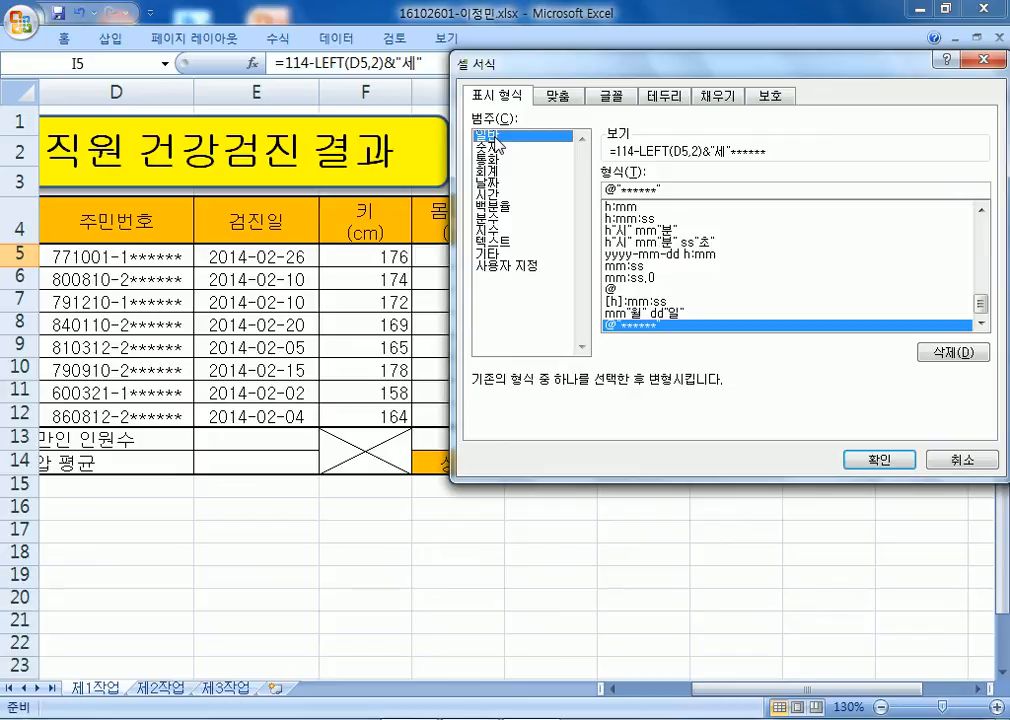
key(Escape)
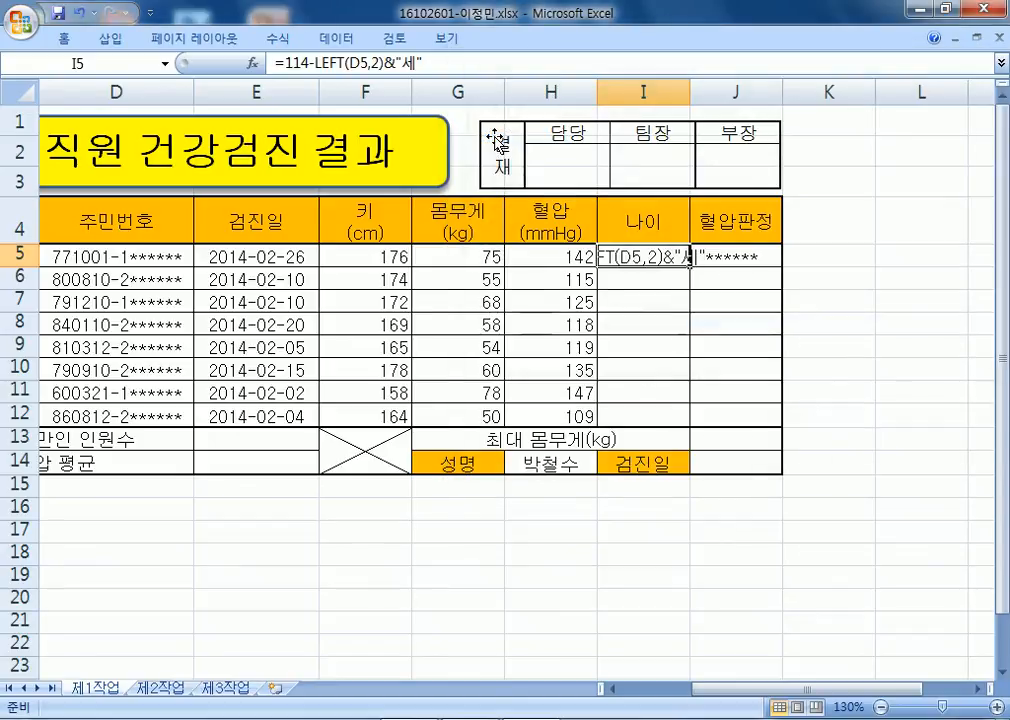
key(F2)
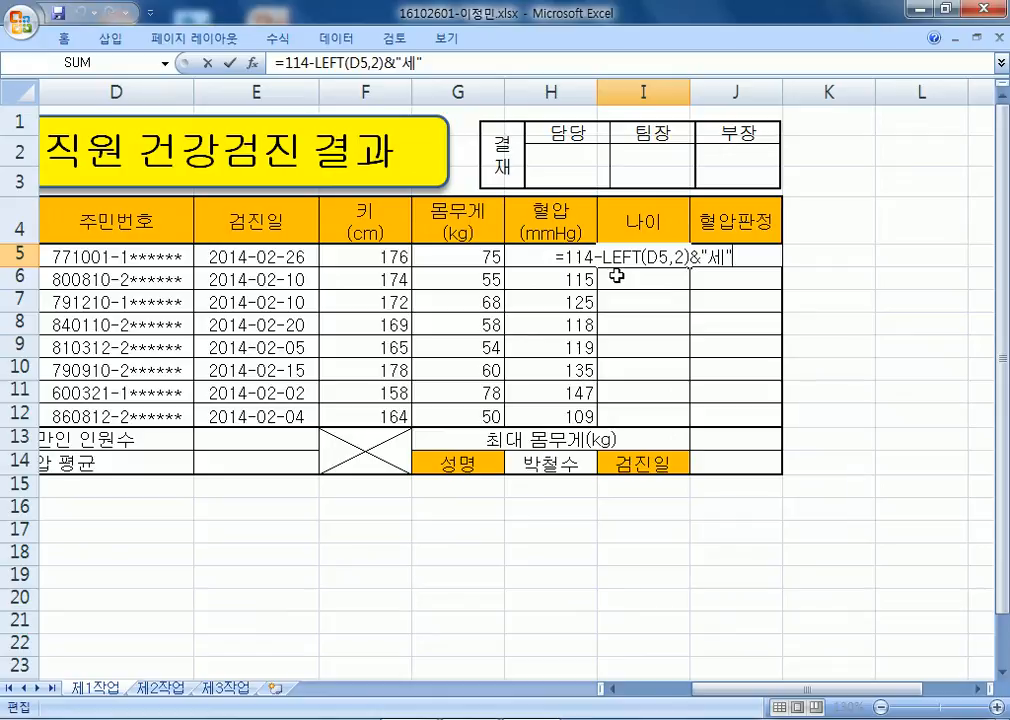
click(567, 256)
text(()
key(Right)
key(Right)
key(Right)
key(Right)
key(Right)
key(Right)
key(Right)
key(Right)
key(Right)
key(Right)
key(Right)
key(Right)
key(Right)
key(Right)
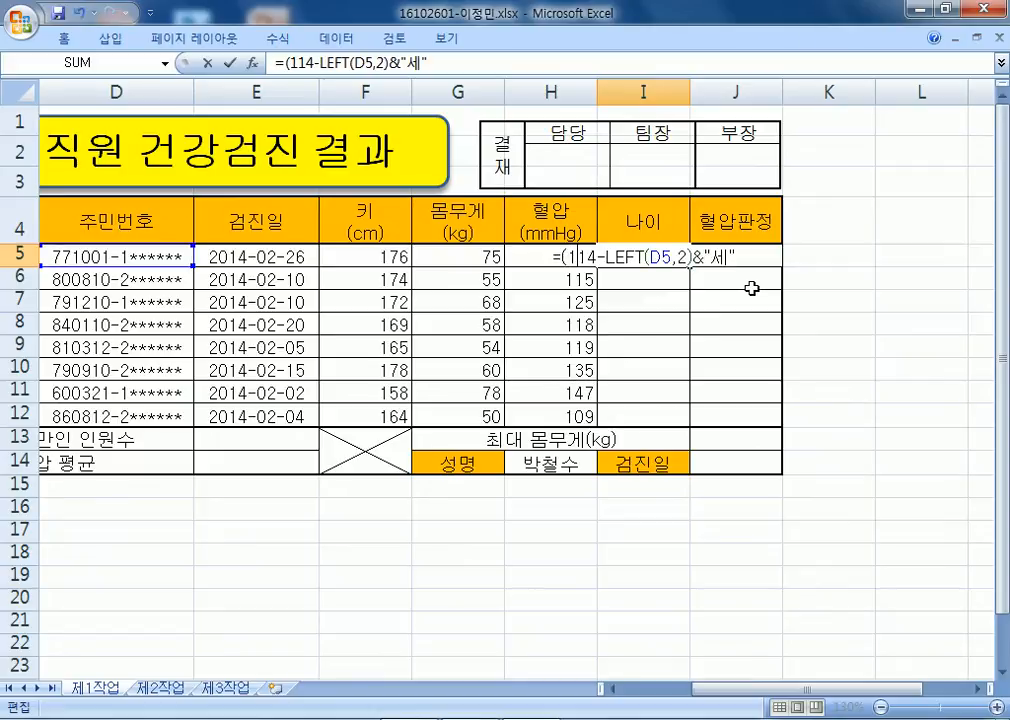
text())
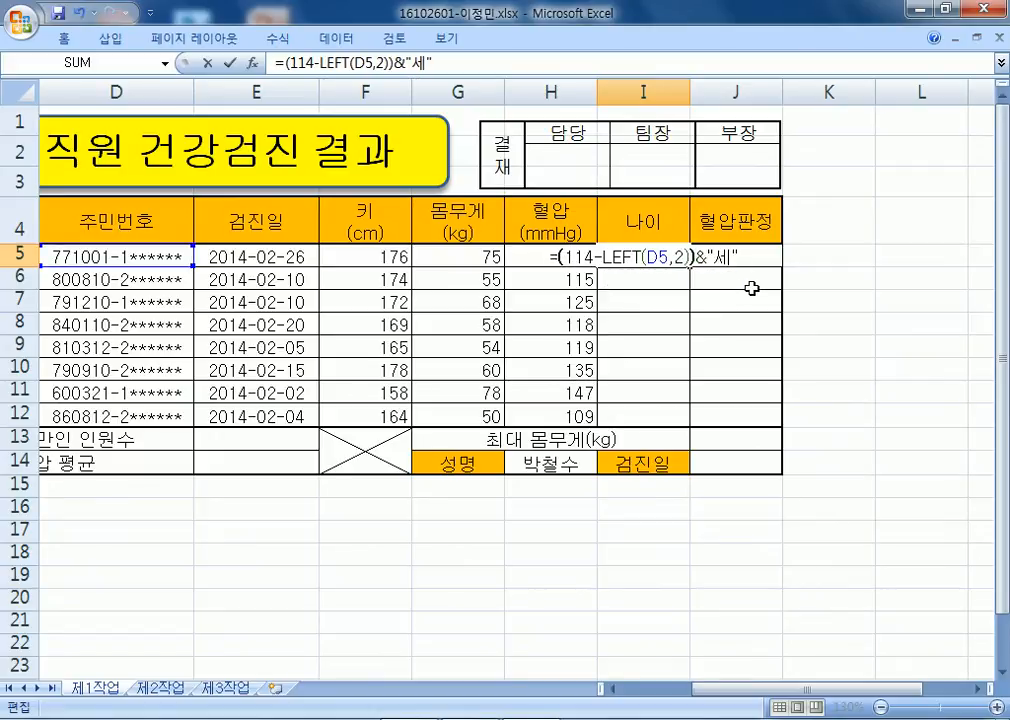
key(Return)
key(Up)
key(F2)
key(Escape)
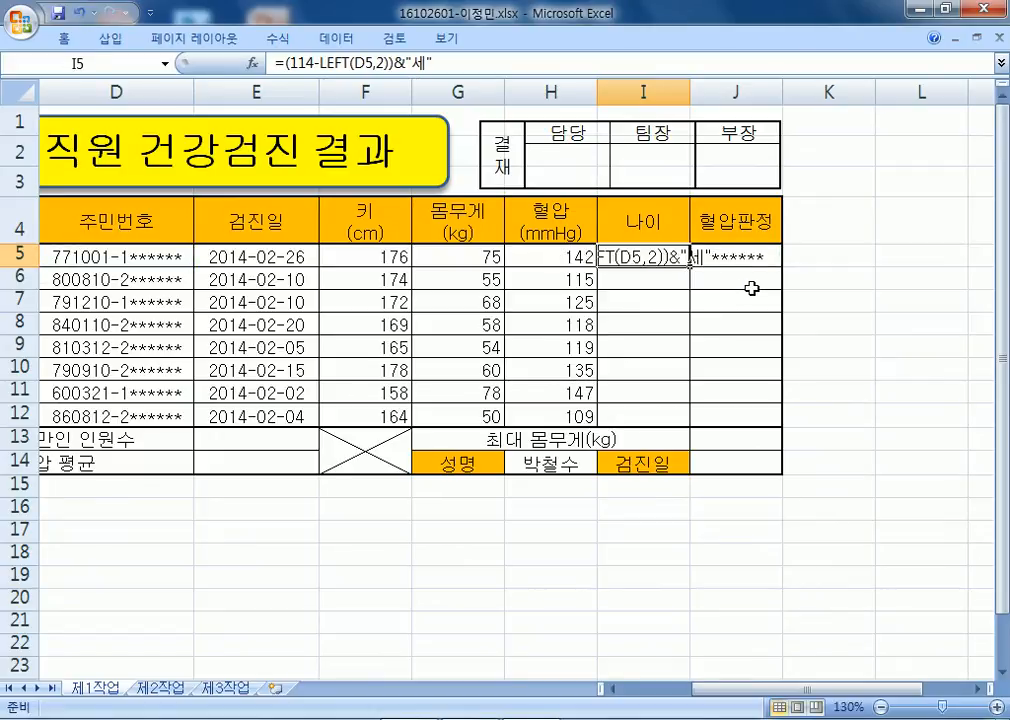
key(ctrl+z)
Preview General, Text and custom number formats for I5 without keeping them.
key(ctrl+1)
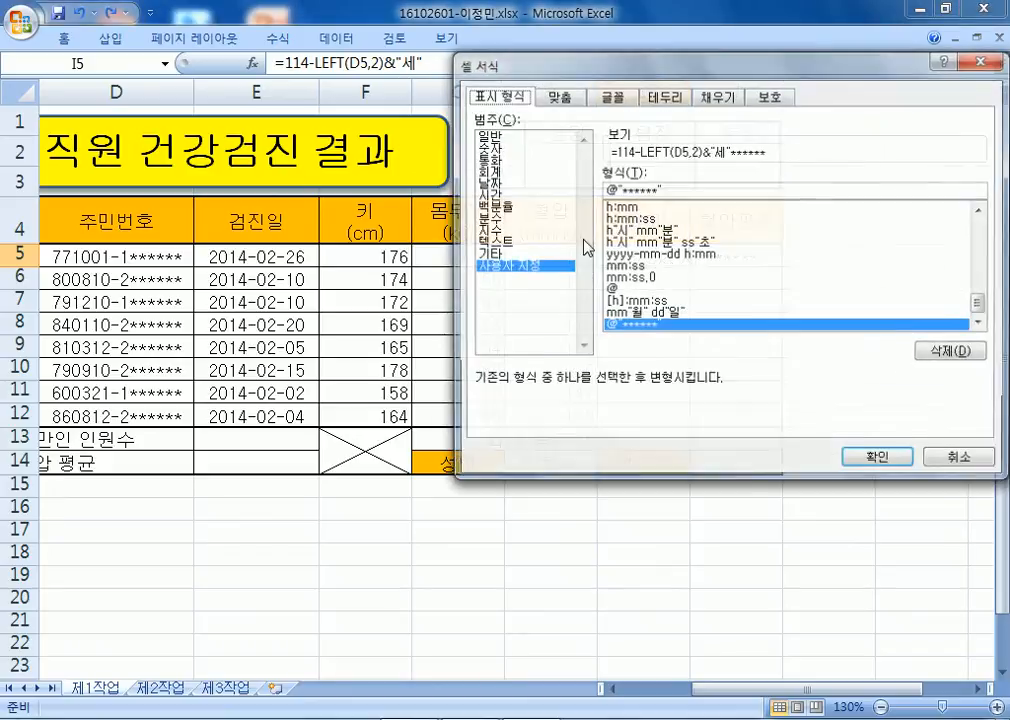
click(507, 136)
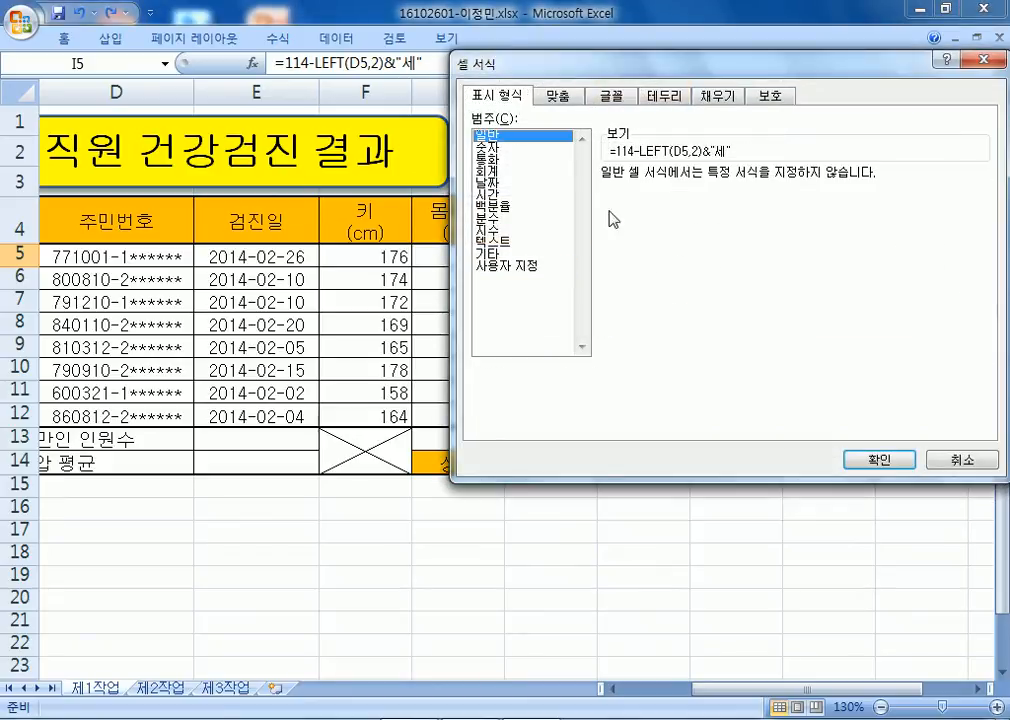
click(497, 241)
click(498, 266)
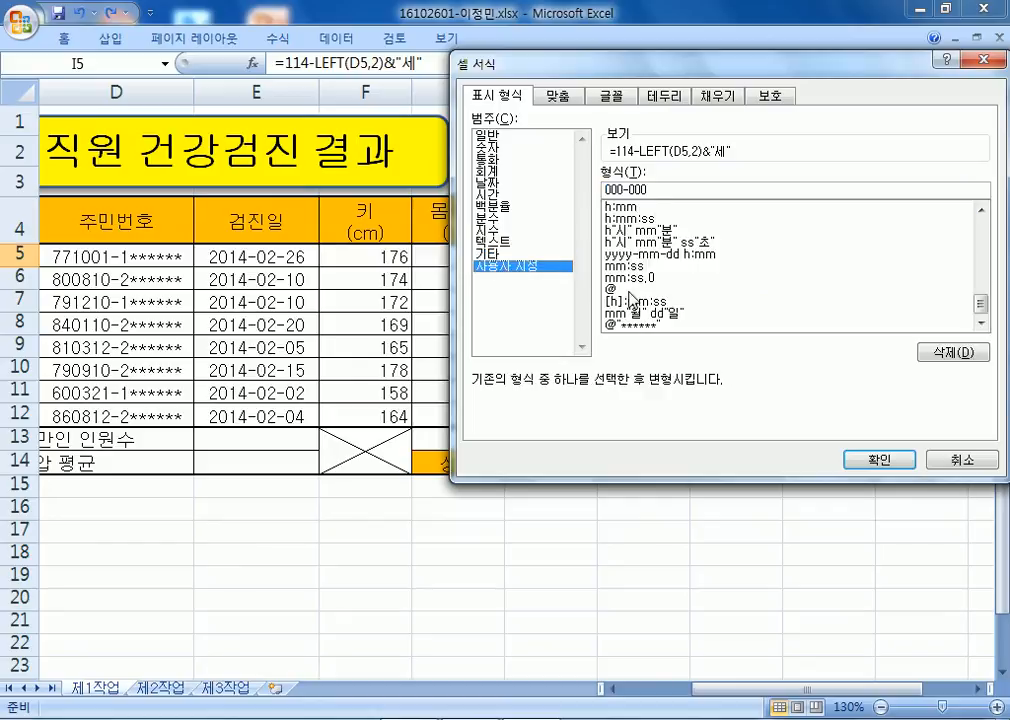
double_click(508, 137)
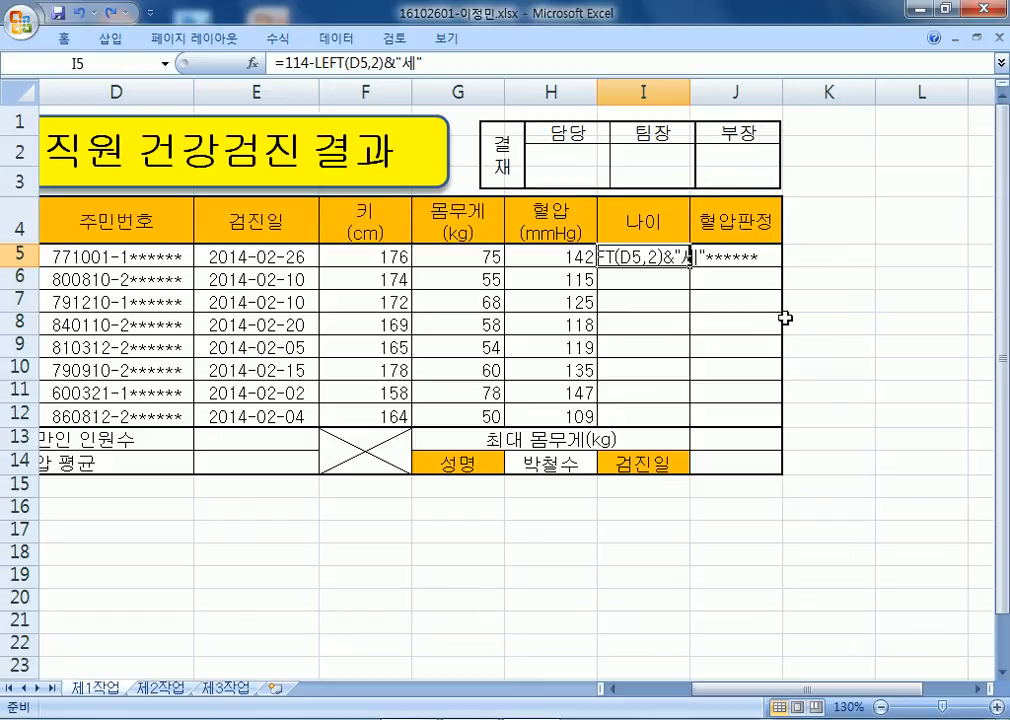
key(Escape)
Re-append &"세" to I5's formula so it ends with 세.
key(F2)
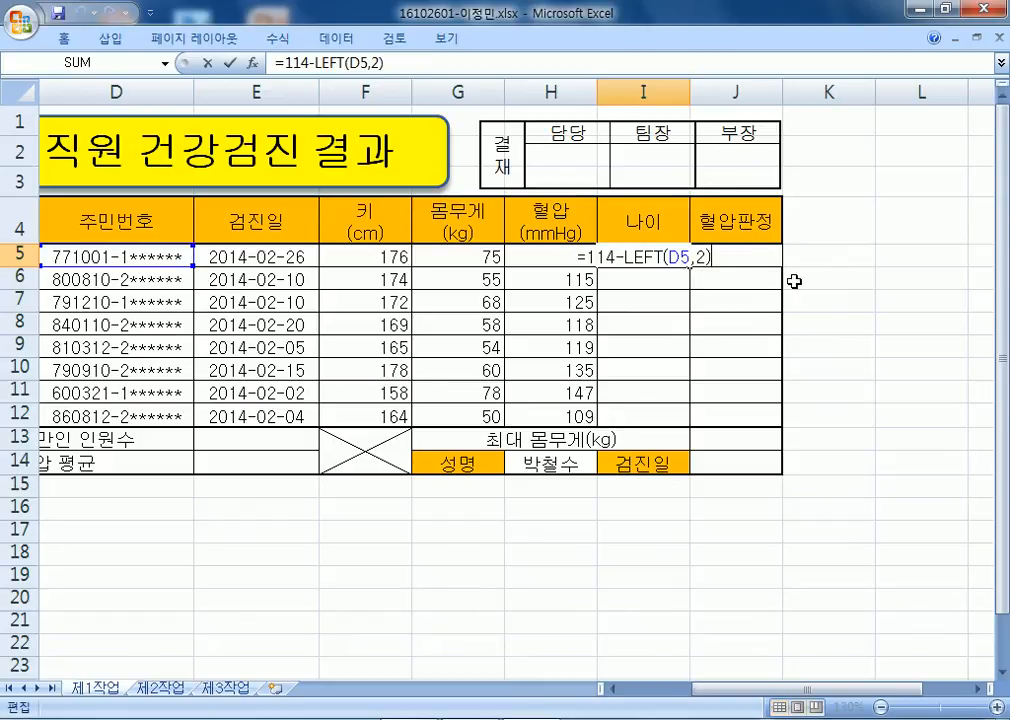
text(&"TPO)
key(BackSpace)
key(BackSpace)
key(BackSpace)
text(세")
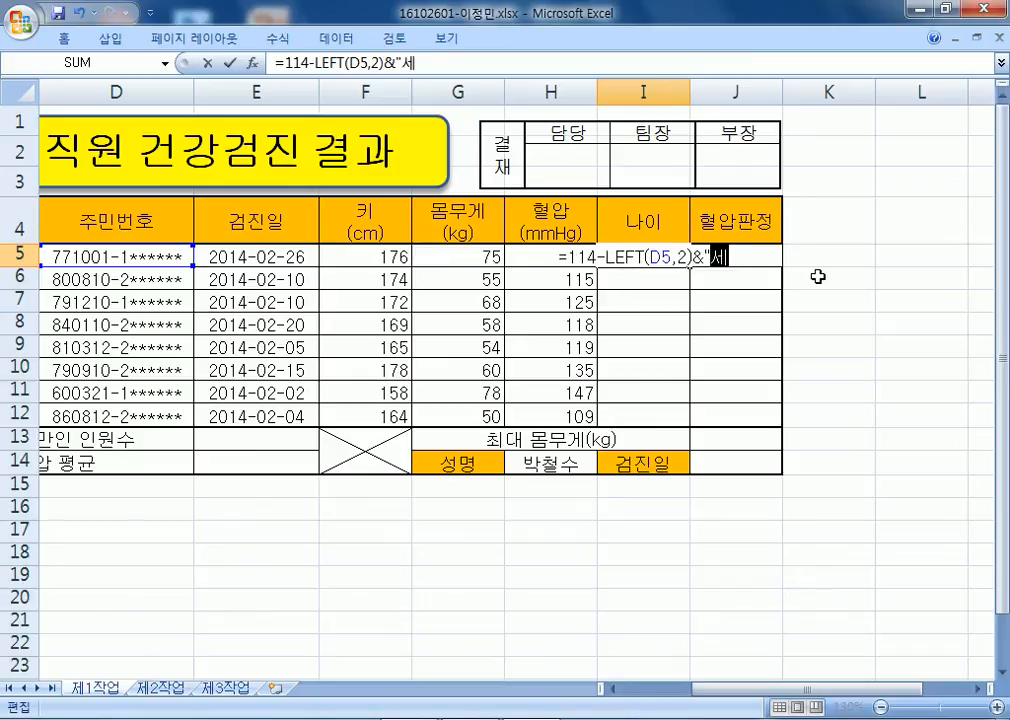
key(Return)
key(Up)
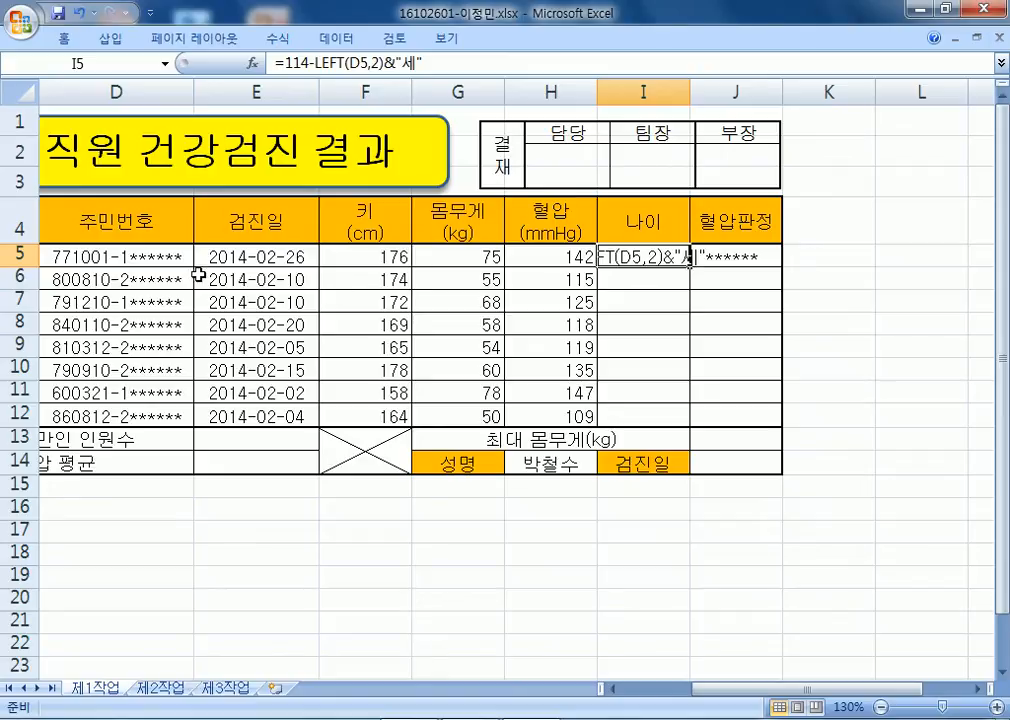
Reset the ID cells D5:D12 to General format, removing the asterisk mask.
click(157, 257)
drag(157, 257, 153, 415)
key(ctrl+1)
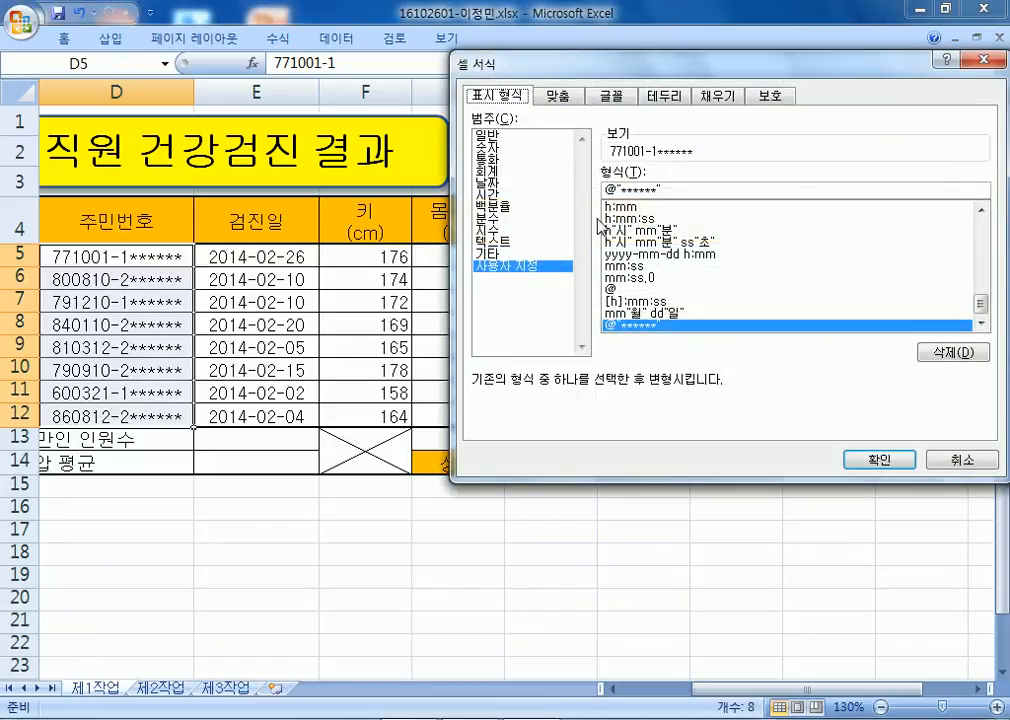
click(617, 189)
scroll(604, 250, up, 5)
click(494, 134)
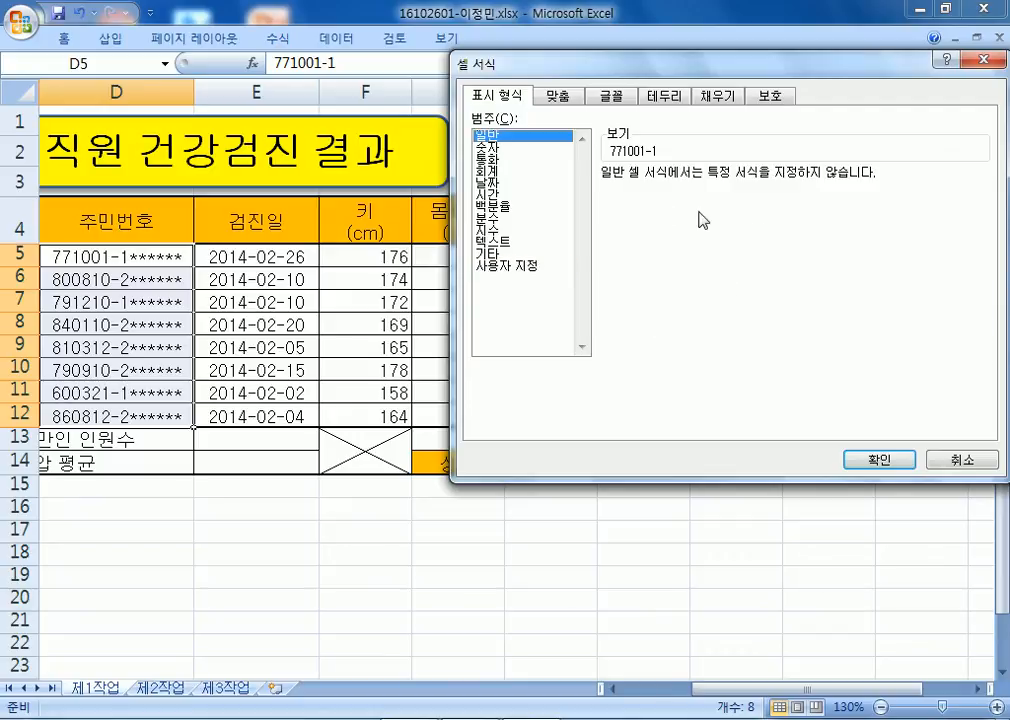
click(866, 459)
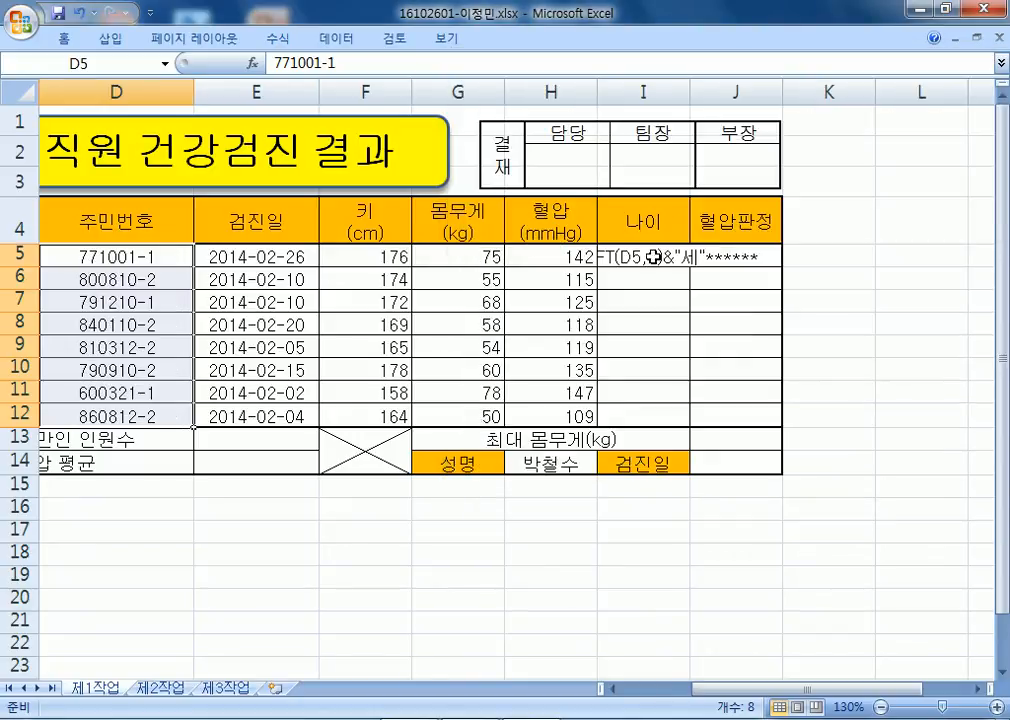
Re-commit I5's formula and widen column I to fit it.
double_click(652, 257)
key(Return)
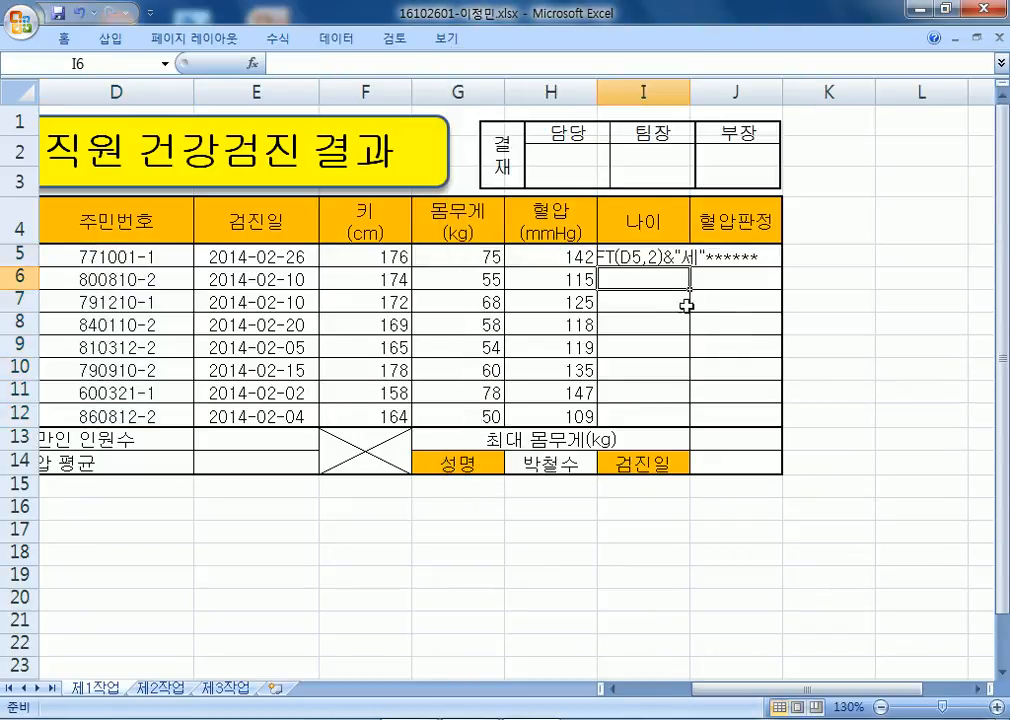
click(620, 255)
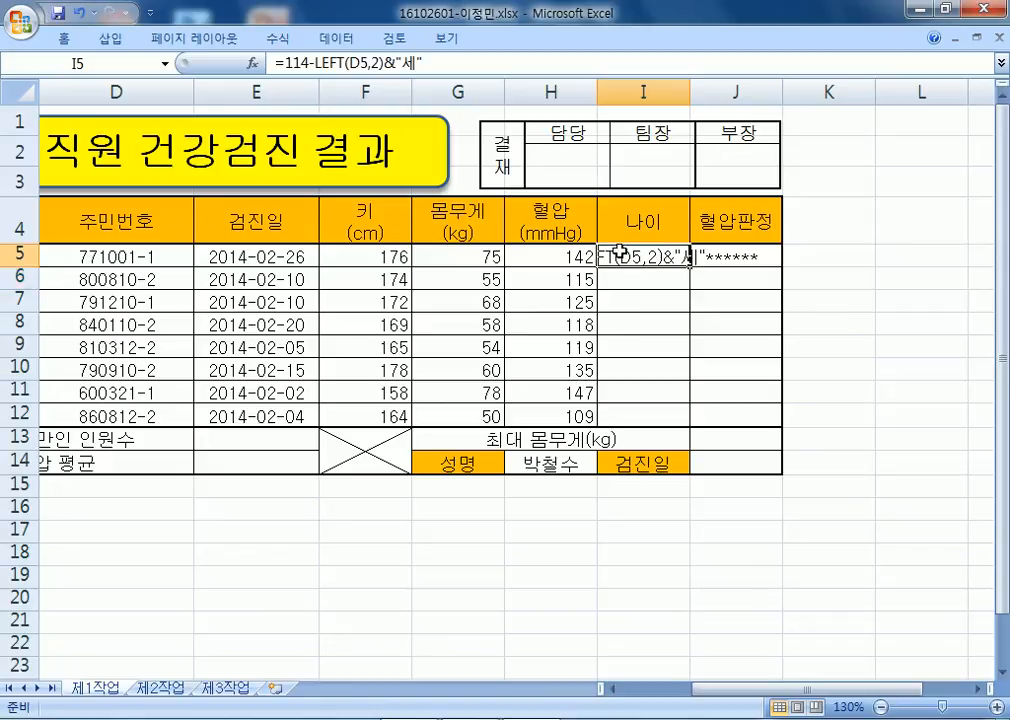
double_click(620, 257)
click(726, 91)
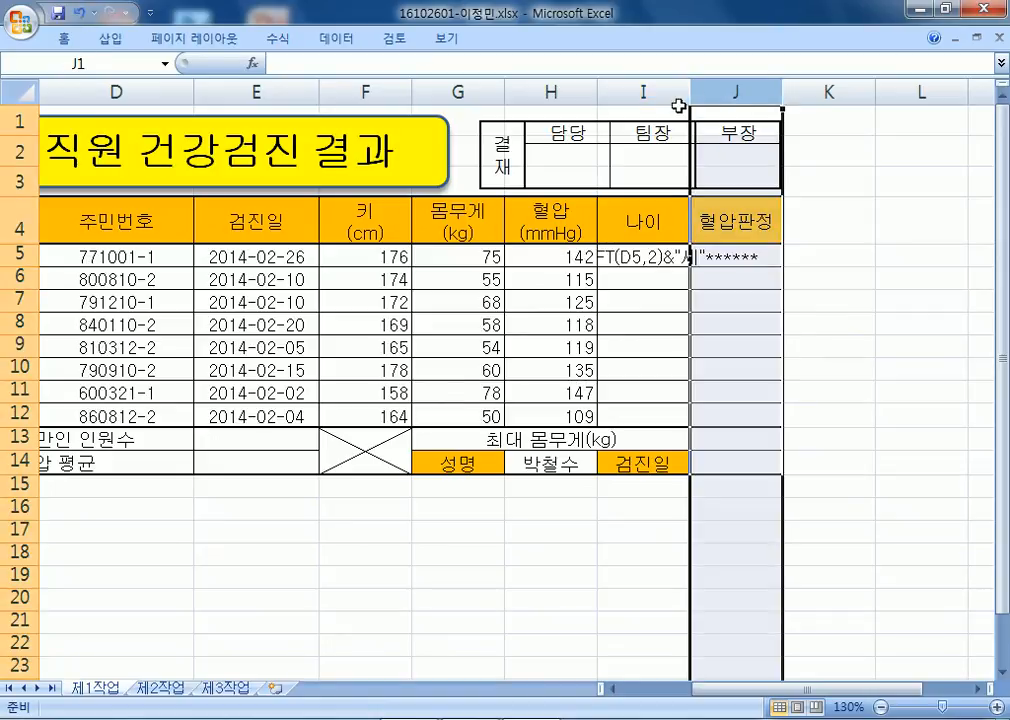
drag(690, 91, 778, 91)
click(680, 256)
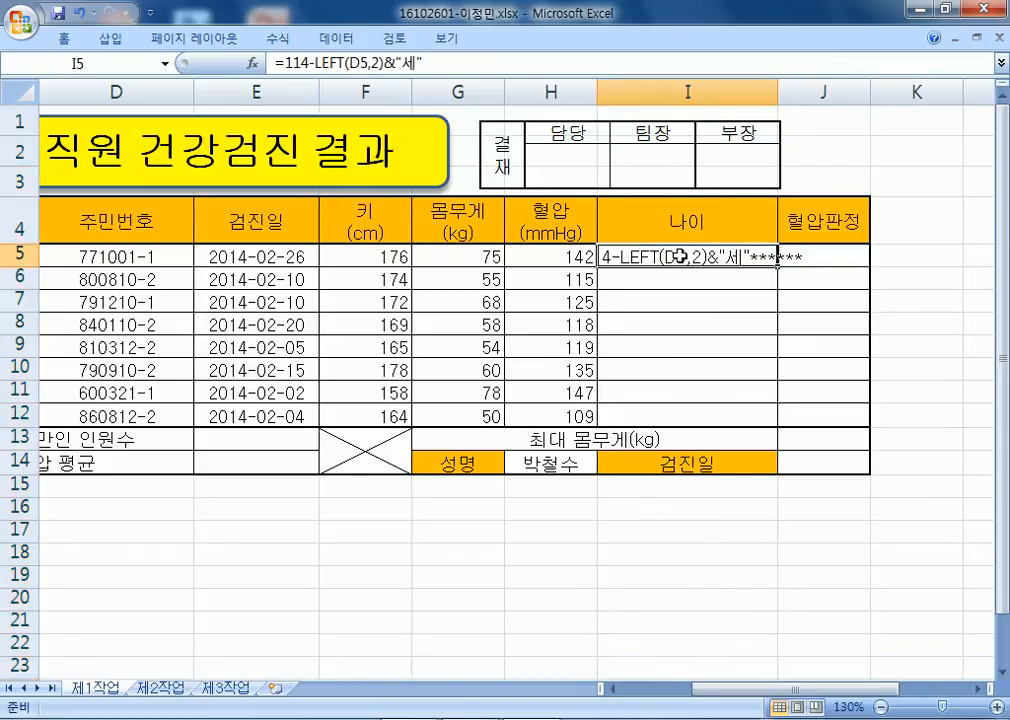
key(F2)
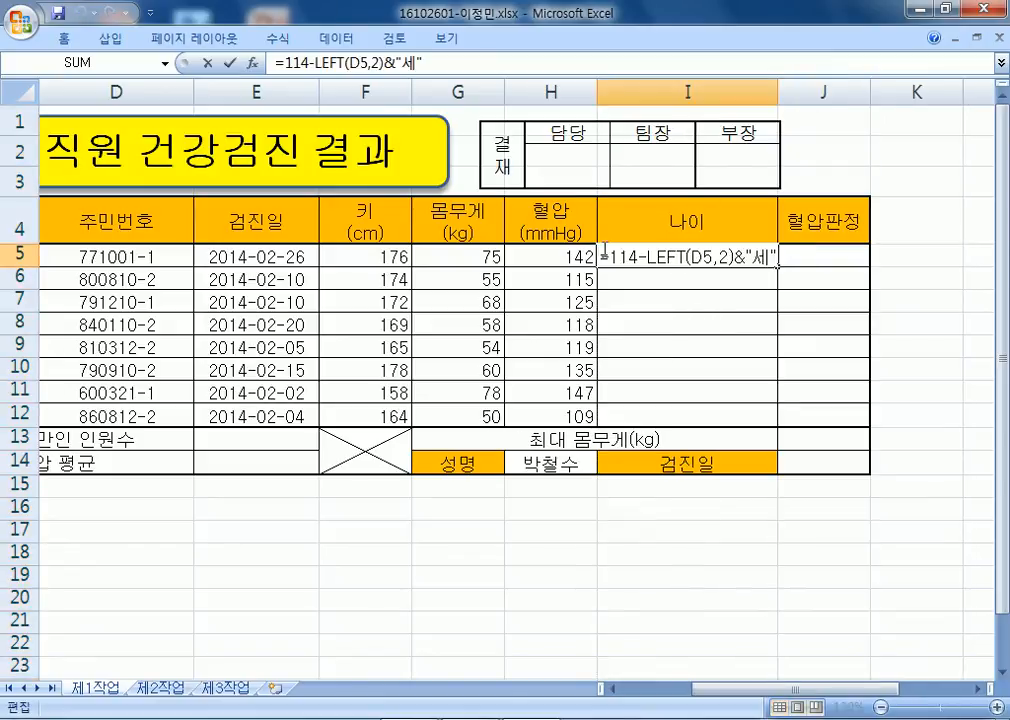
key(Escape)
Apply the custom 0 number format to the age cell I5.
key(ctrl+1)
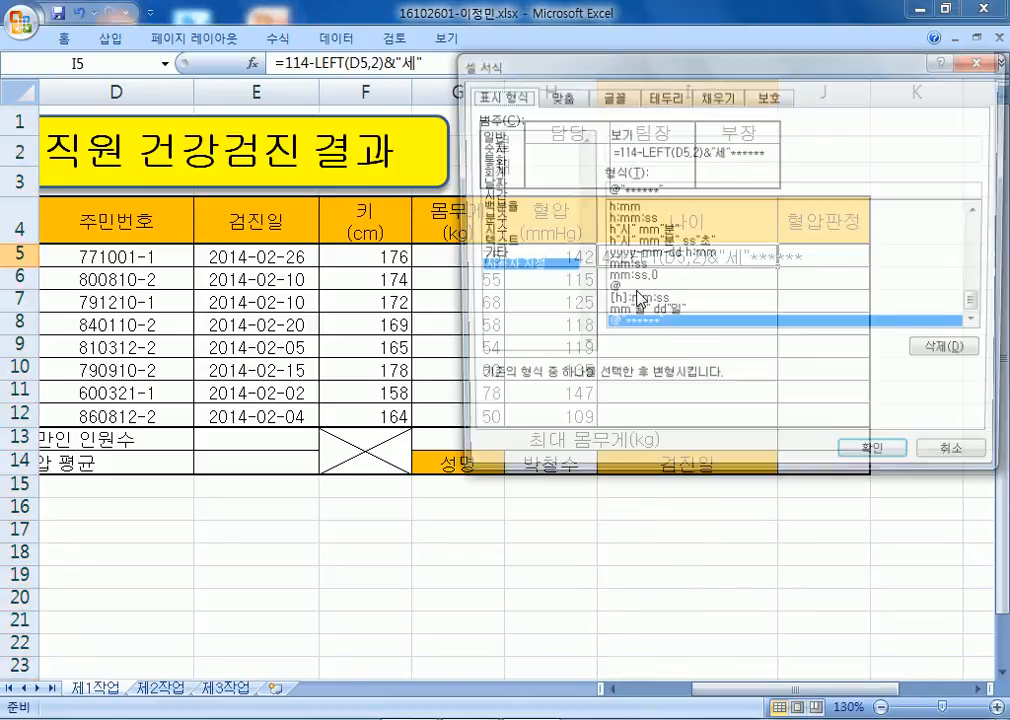
click(505, 134)
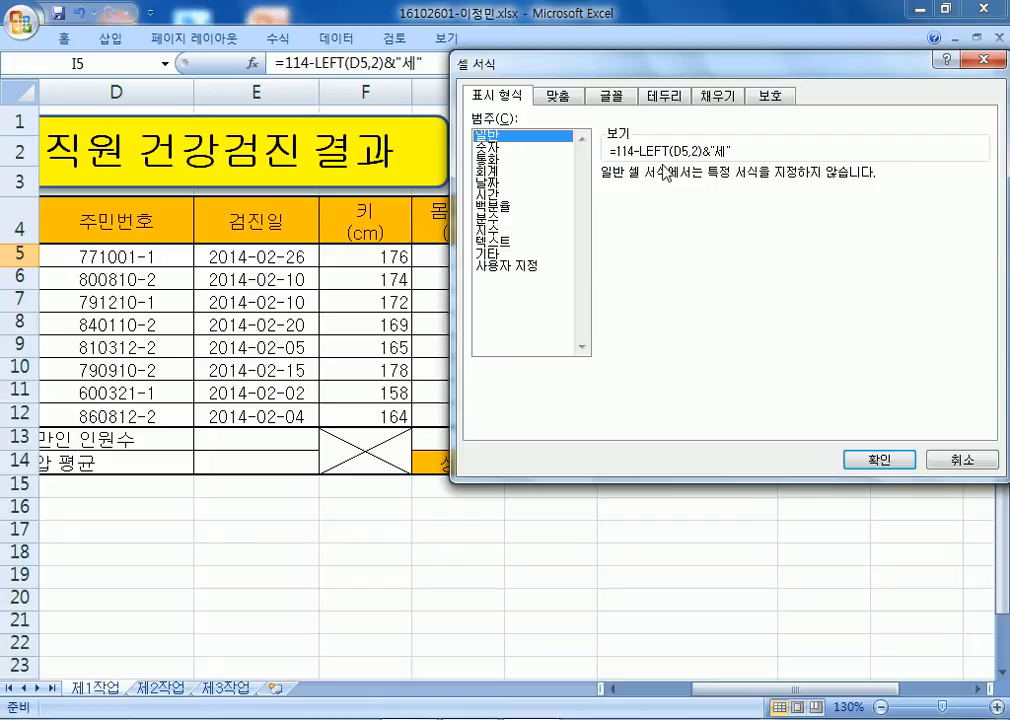
click(506, 256)
click(508, 266)
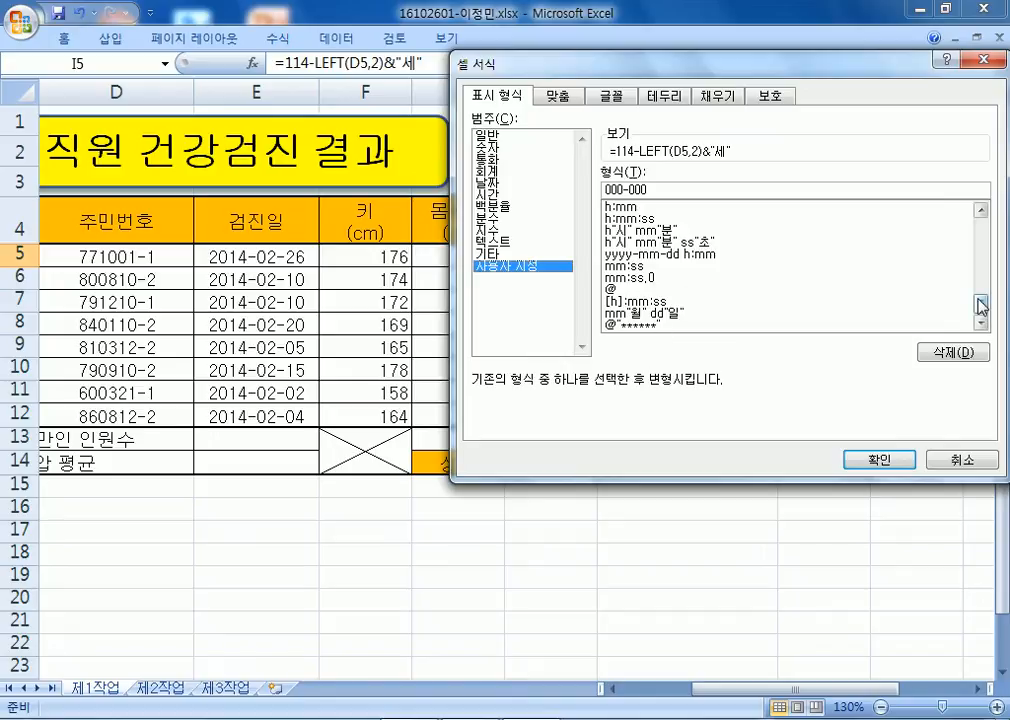
drag(981, 303, 983, 216)
click(606, 226)
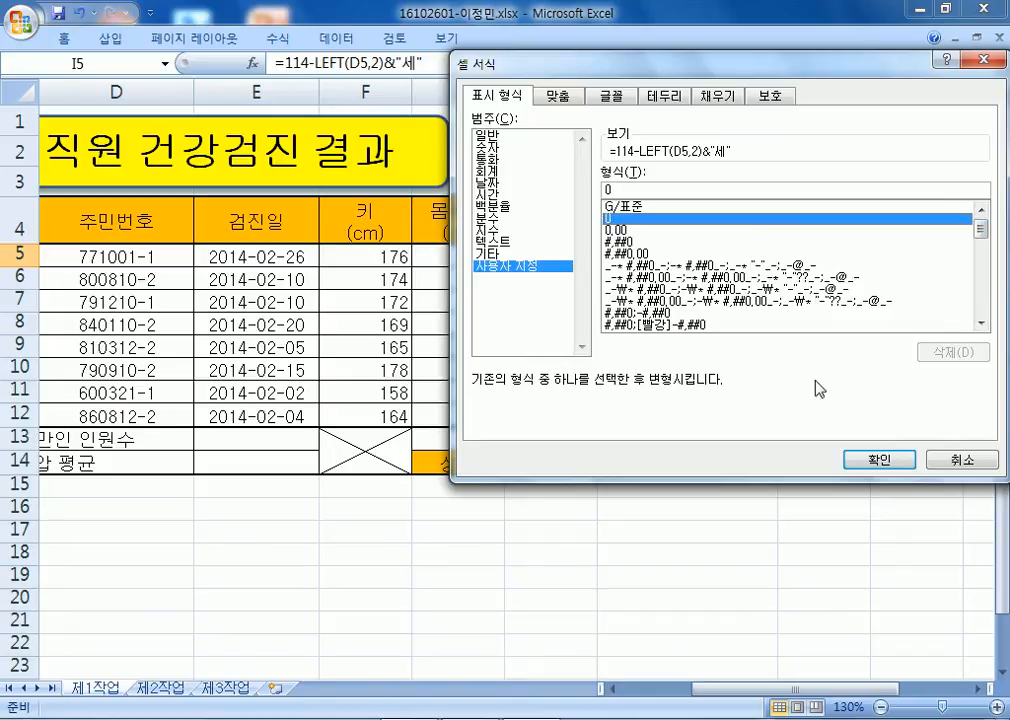
click(850, 460)
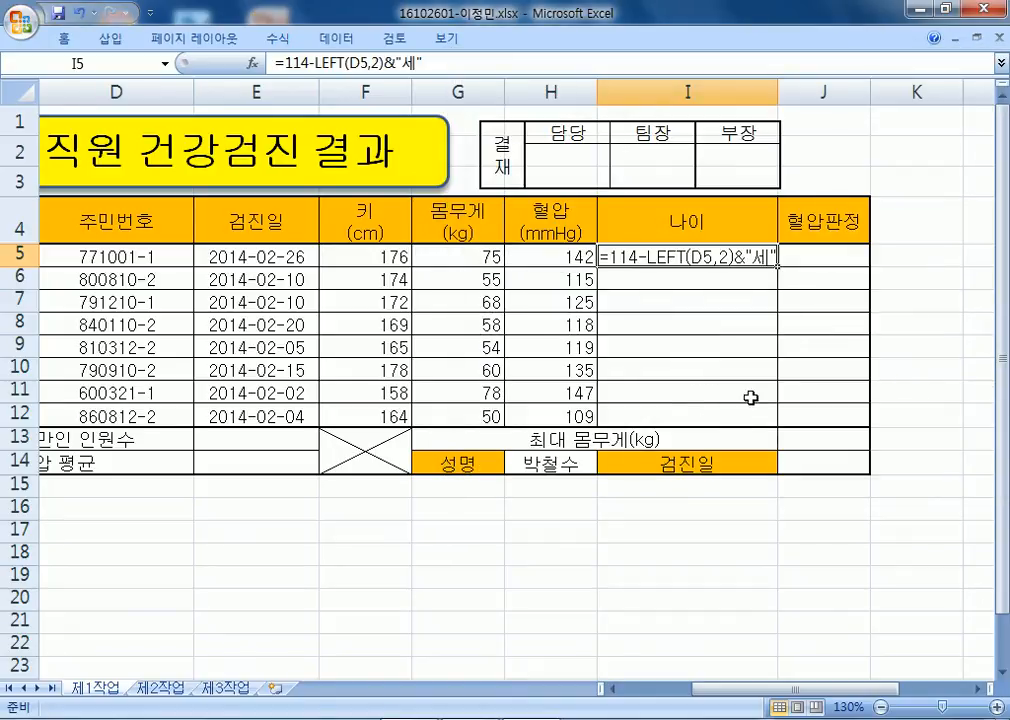
Format D5:D12 as Text, then apply the custom code @"******" to mask the IDs.
key(Home)
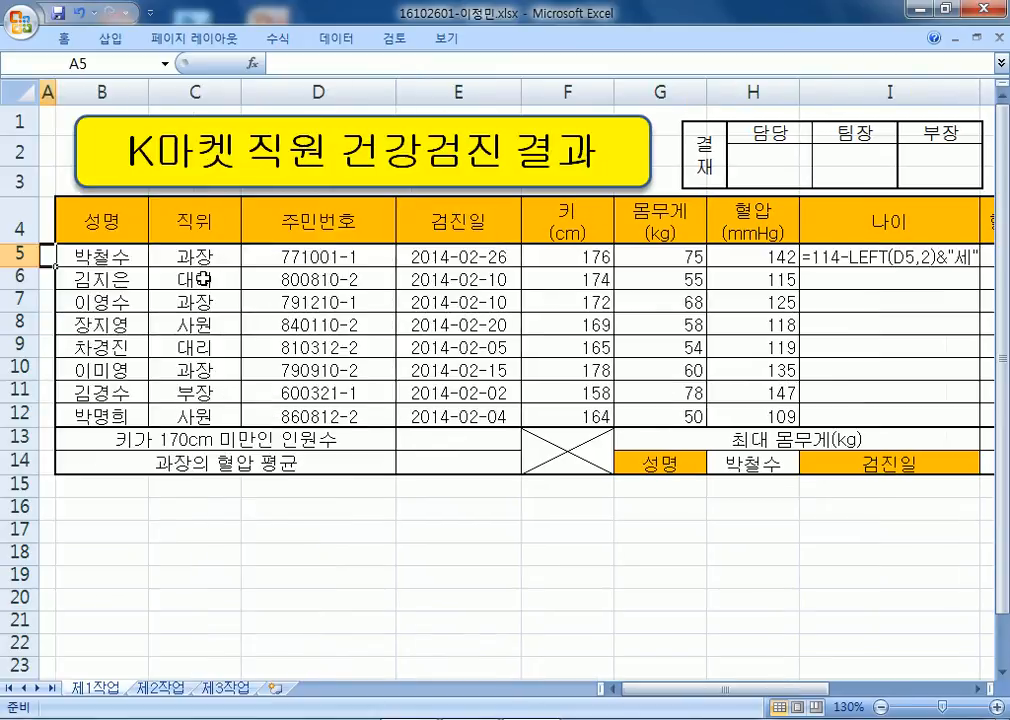
drag(379, 258, 365, 413)
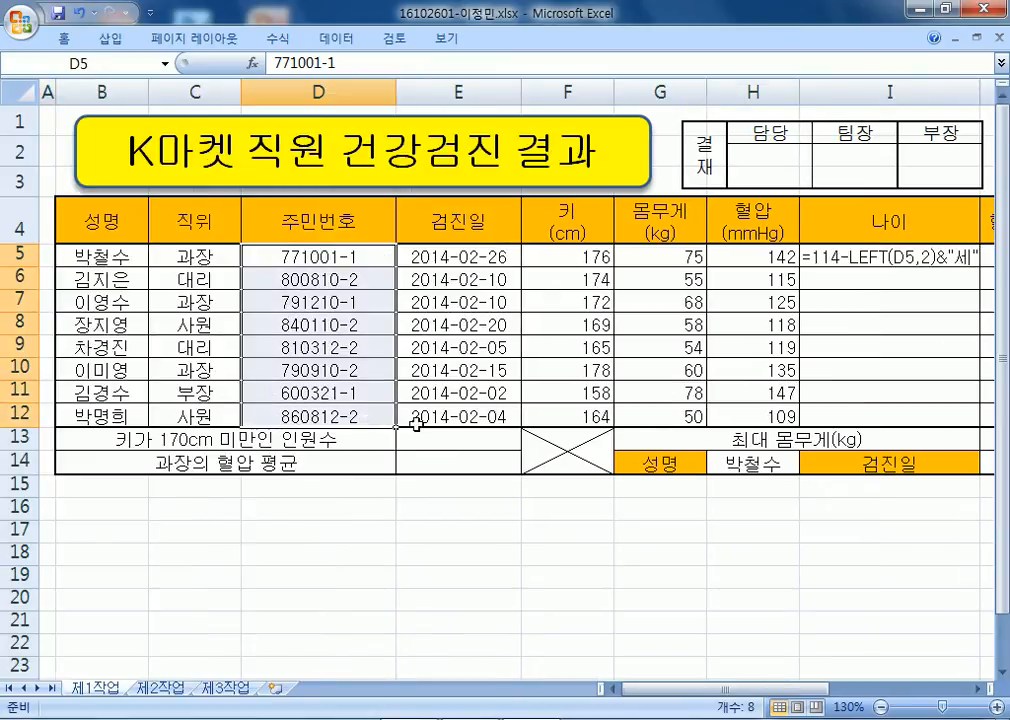
key(ctrl+1)
click(510, 265)
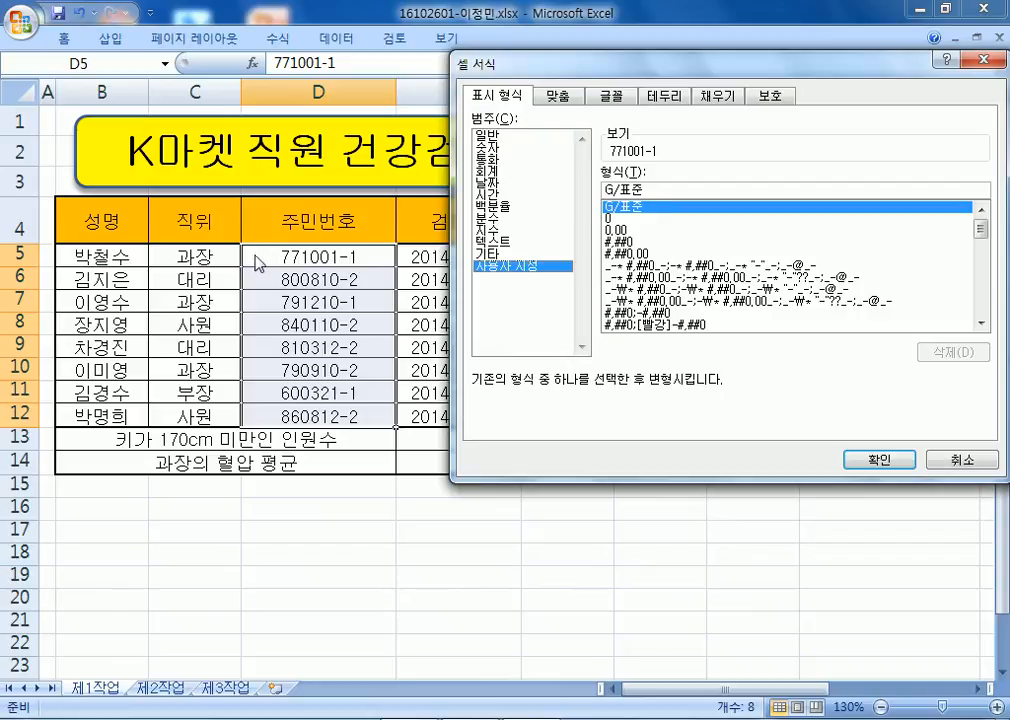
click(505, 241)
click(877, 459)
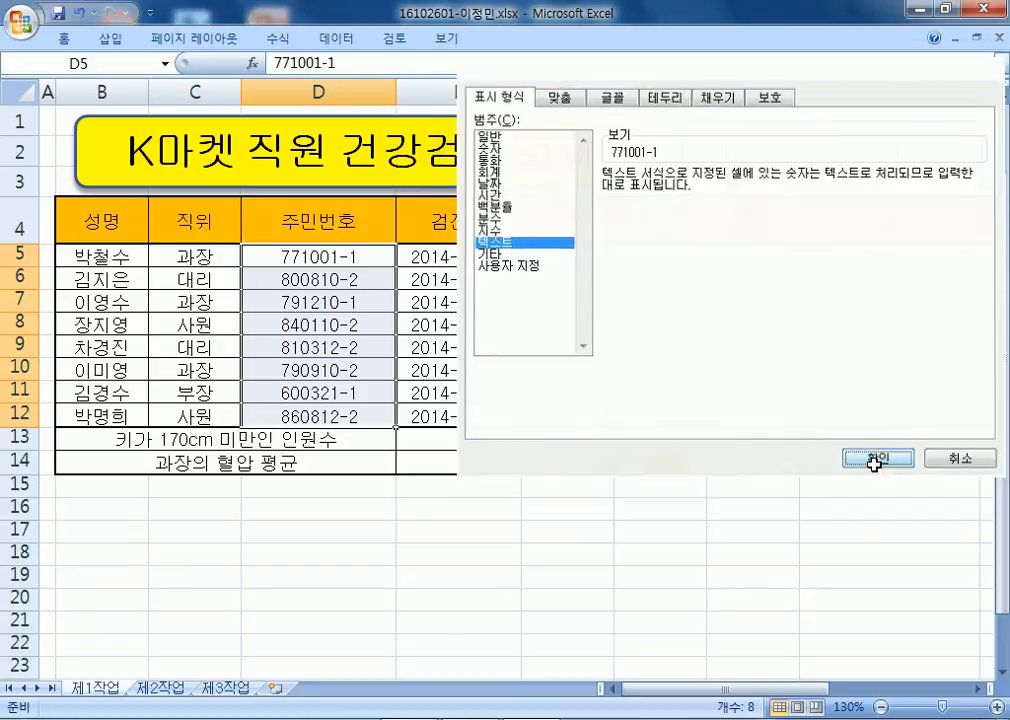
click(510, 265)
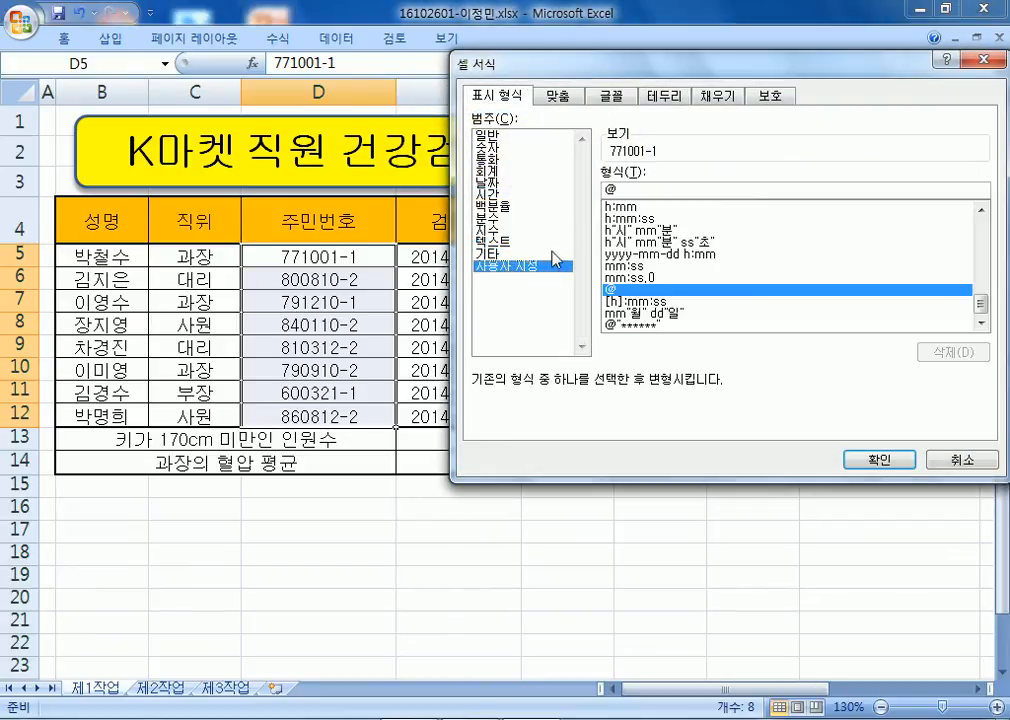
click(634, 190)
text("****)
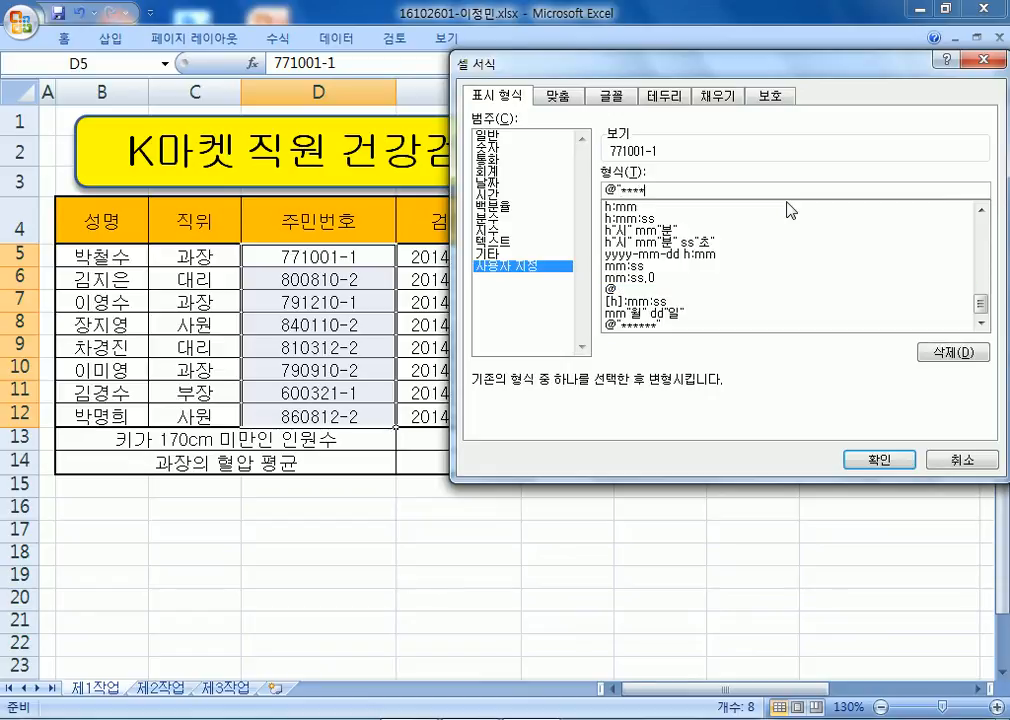
text(**")
key(Return)
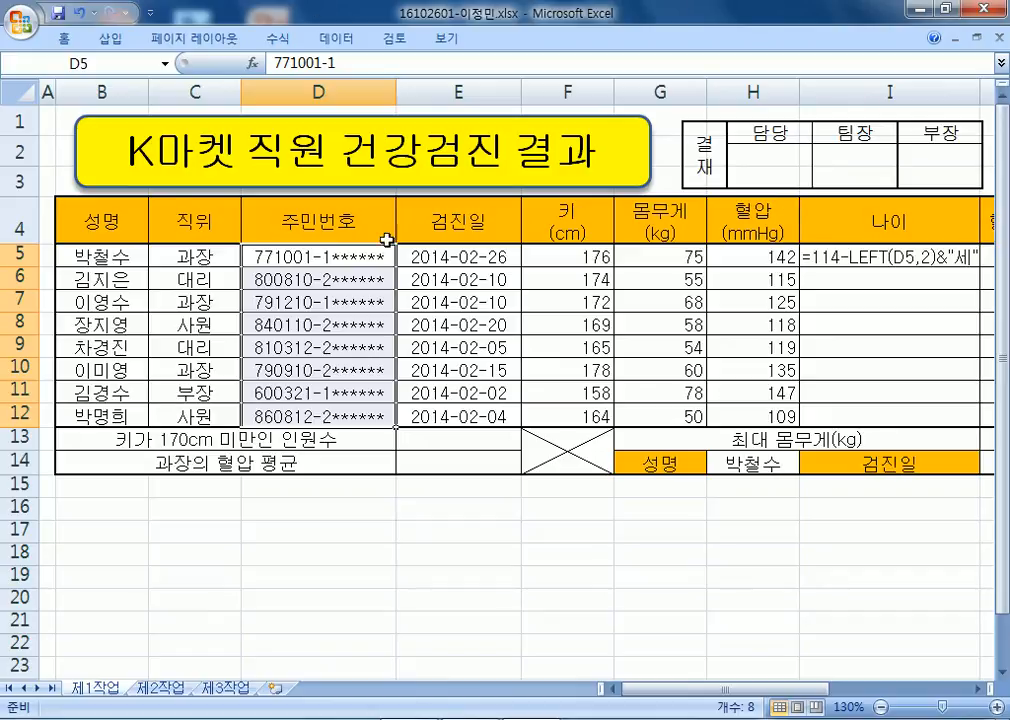
click(266, 248)
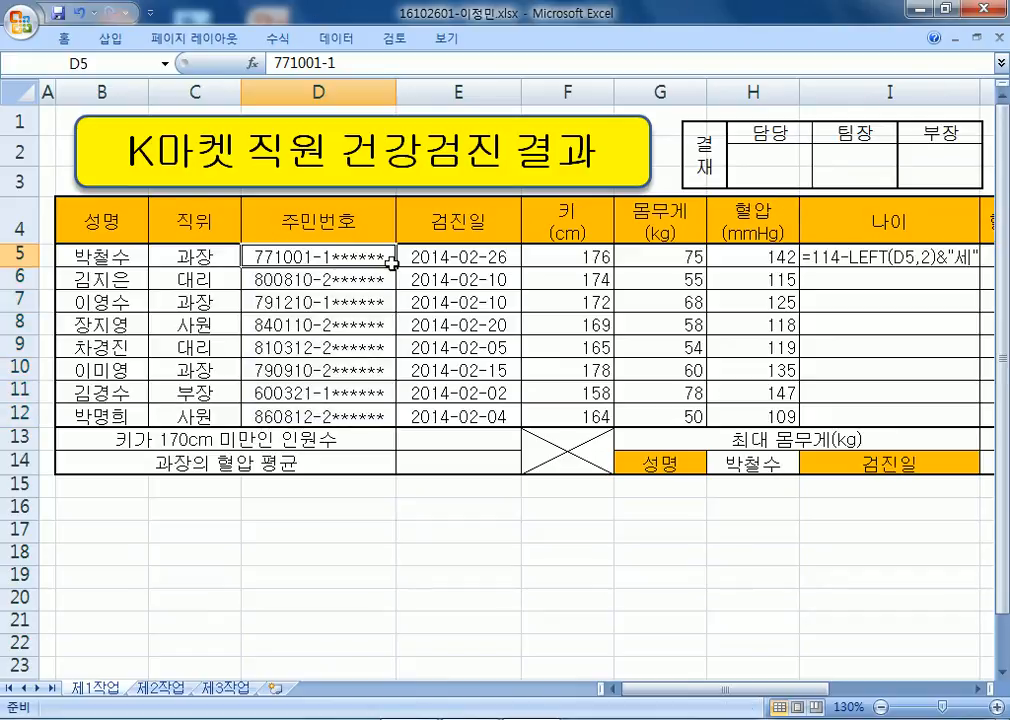
drag(628, 689, 760, 689)
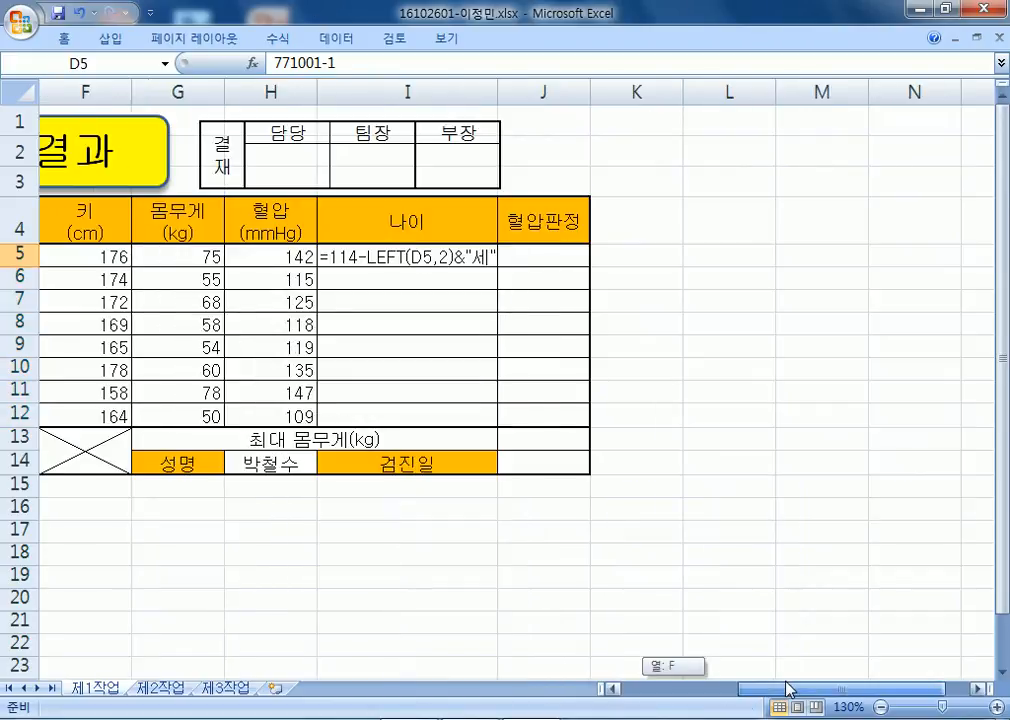
Fill I5's age formula down to I12, showing ages 37세 through 28세.
click(334, 281)
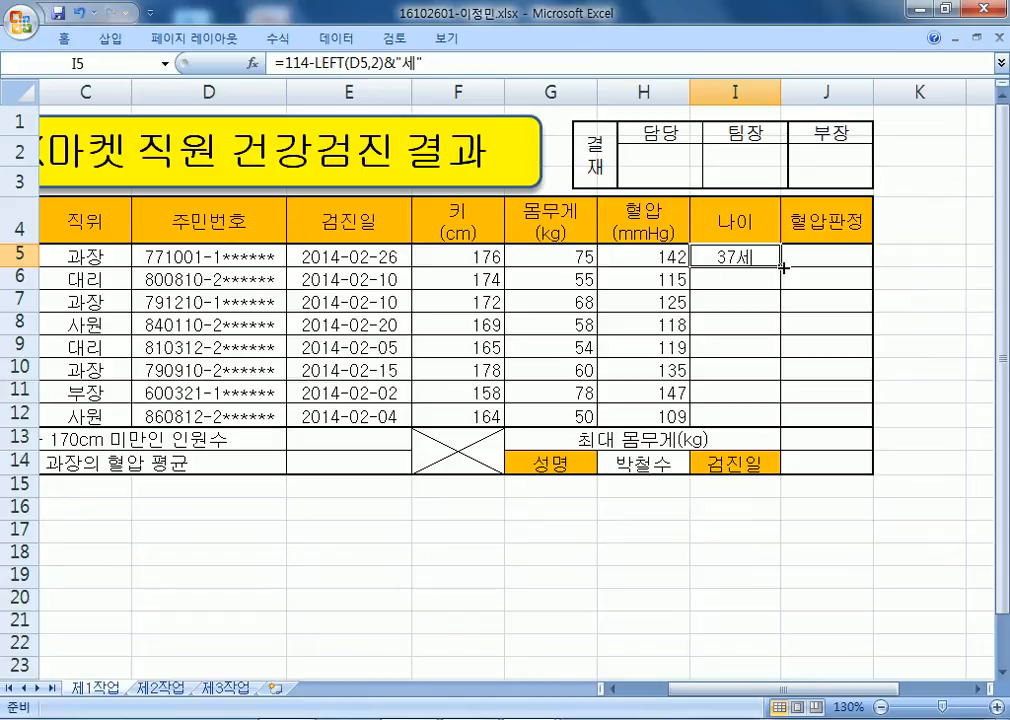
drag(781, 267, 768, 420)
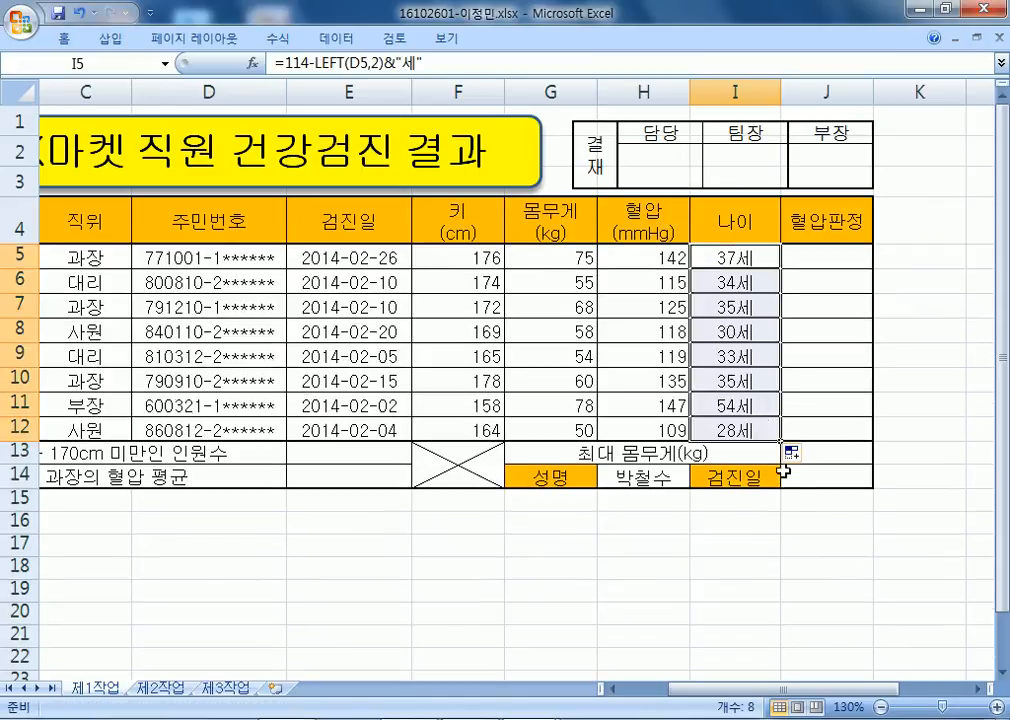
click(807, 559)
scroll(789, 440, down, 2)
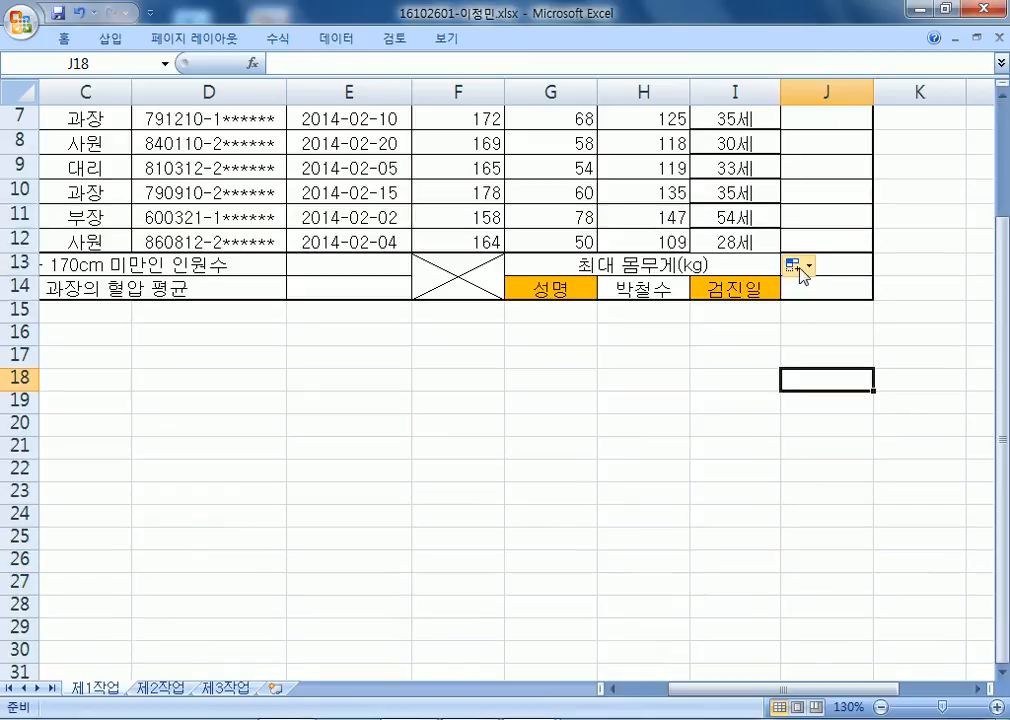
click(799, 266)
click(828, 336)
scroll(703, 442, up, 2)
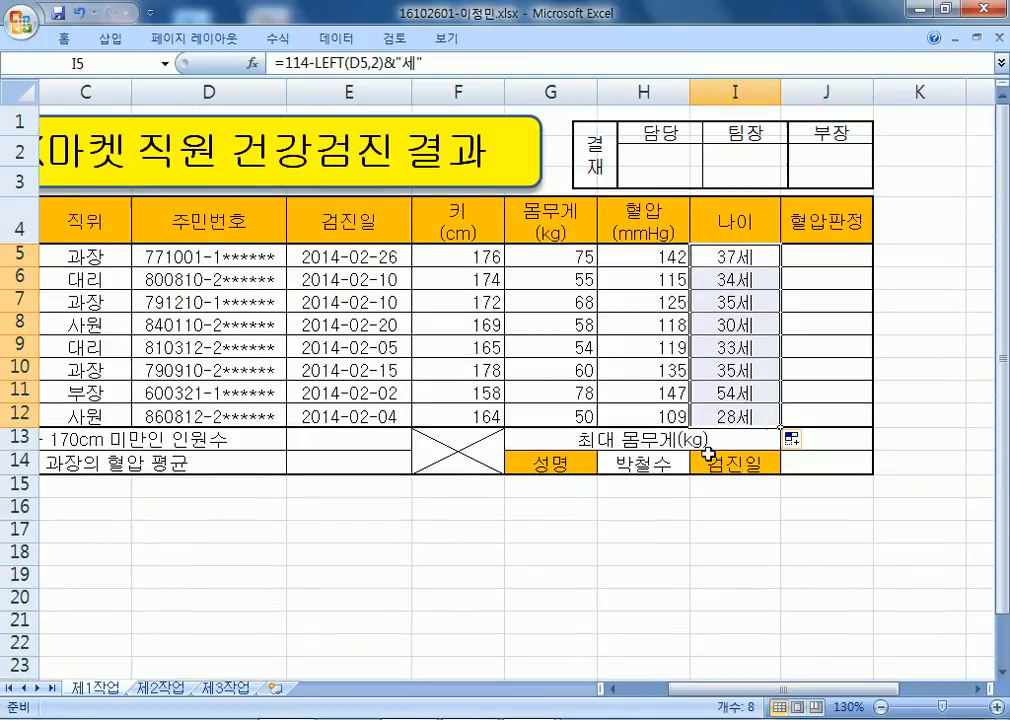
click(830, 526)
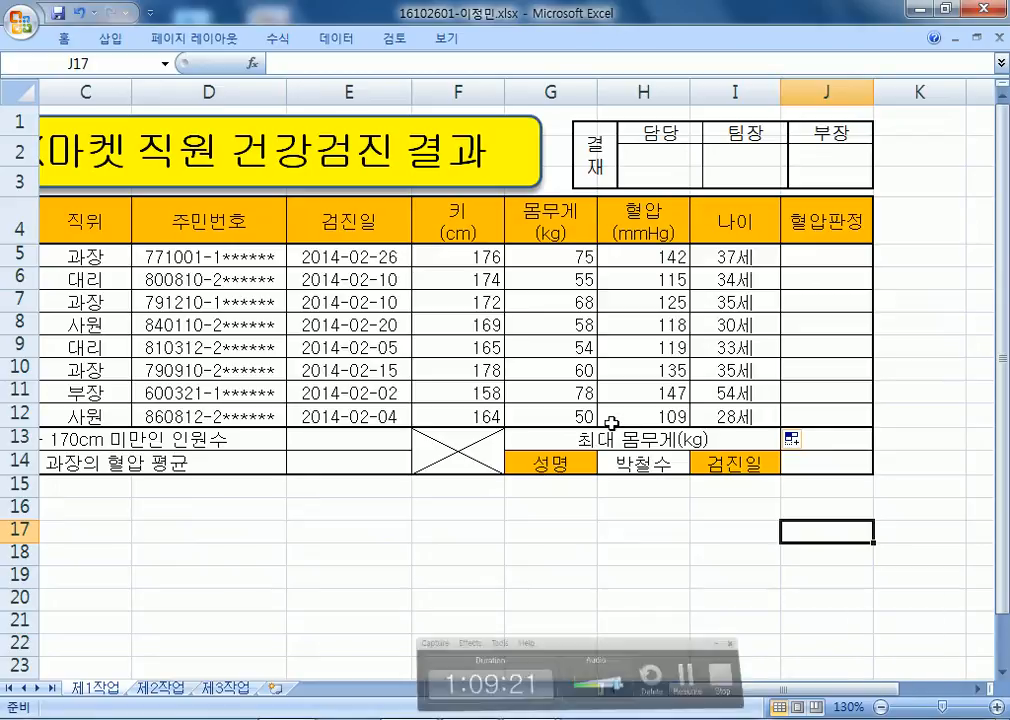
drag(390, 258, 374, 424)
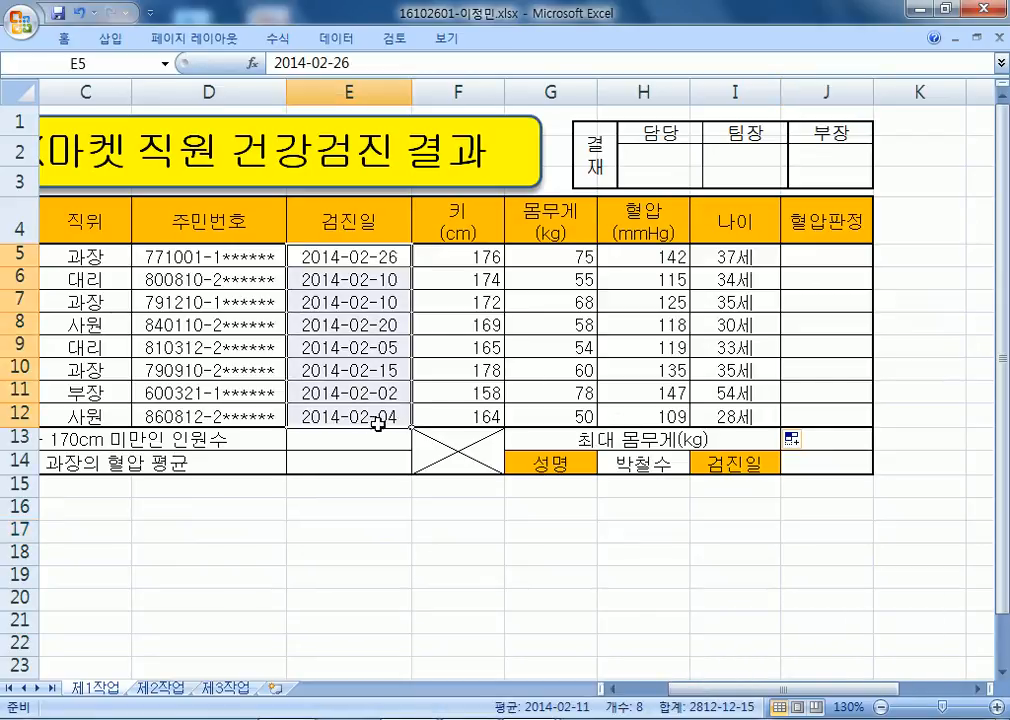
key(ctrl+1)
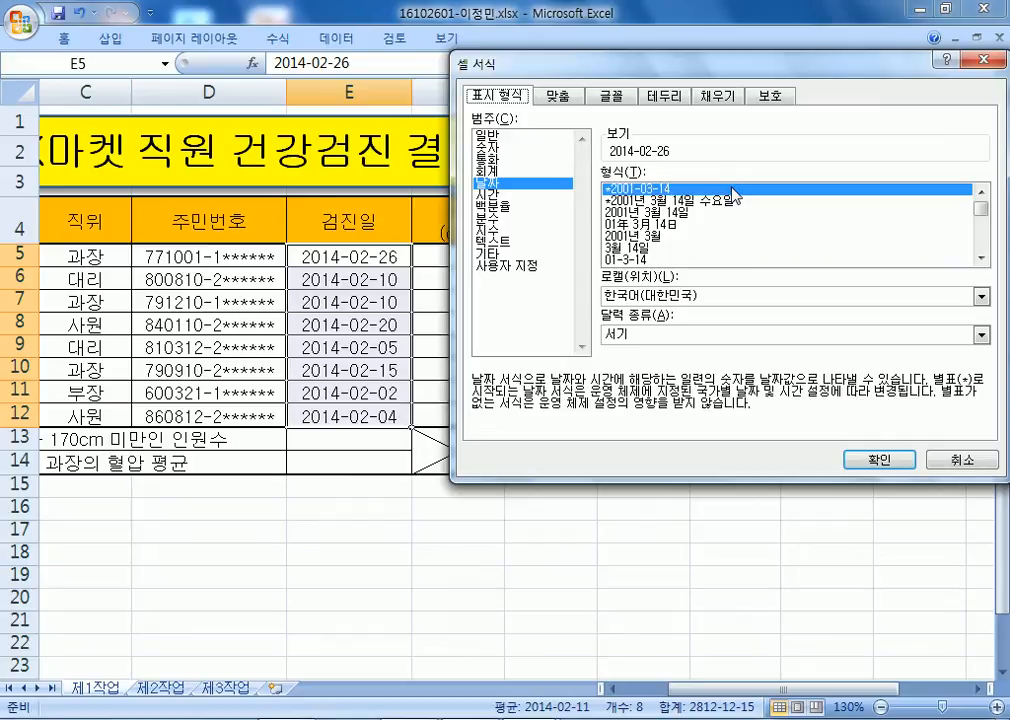
key(Return)
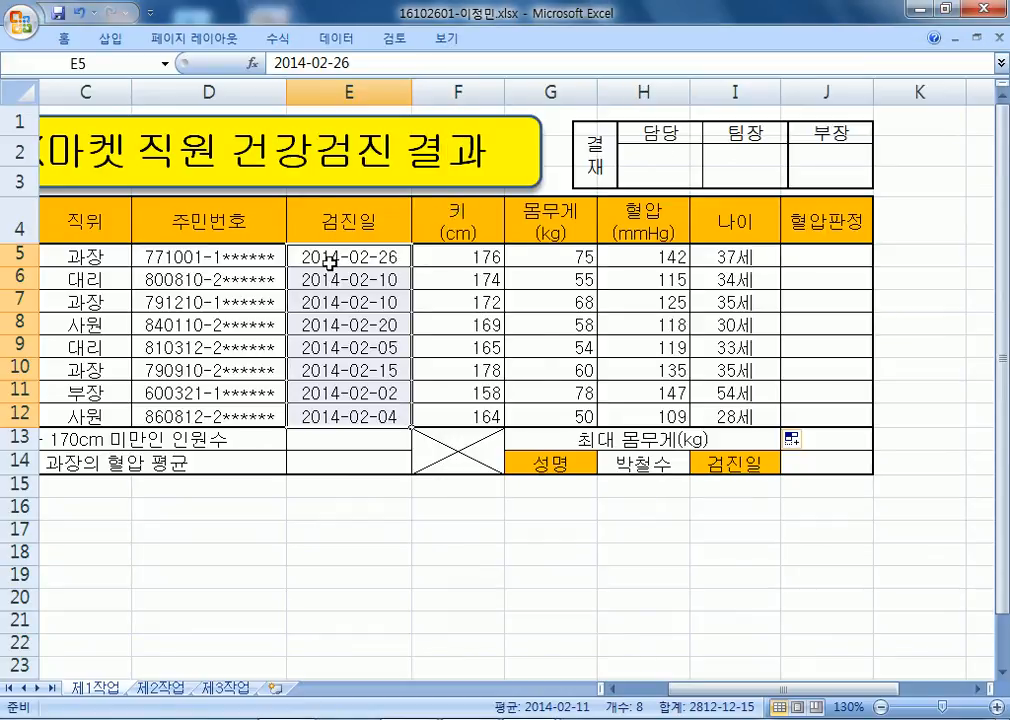
key(Up)
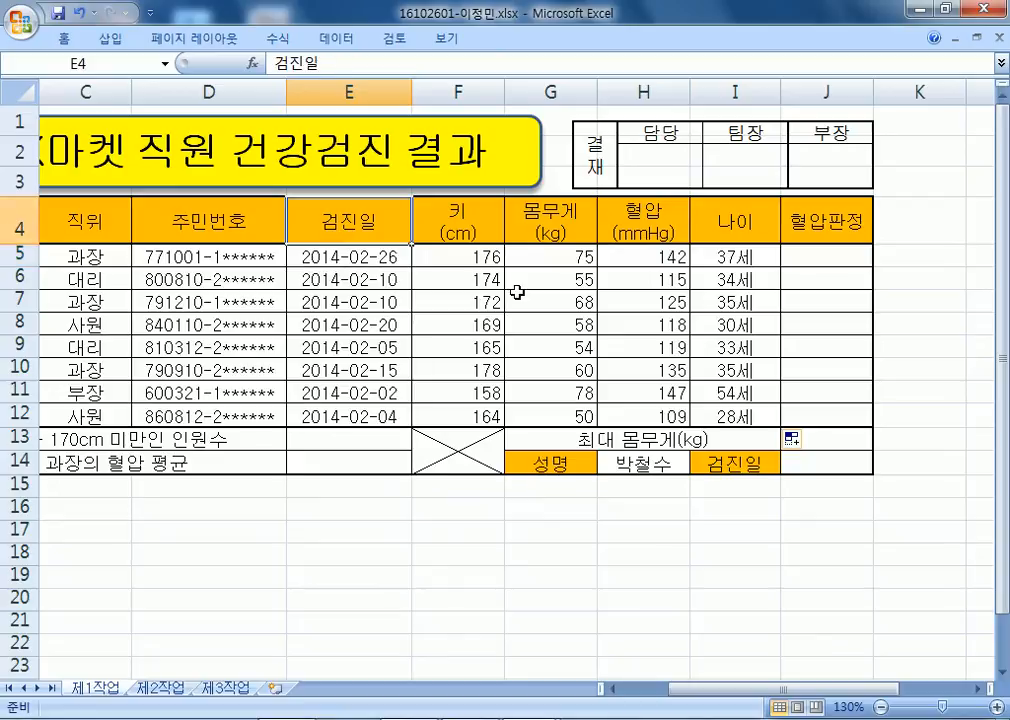
key(Down)
key(Delete)
text(14)
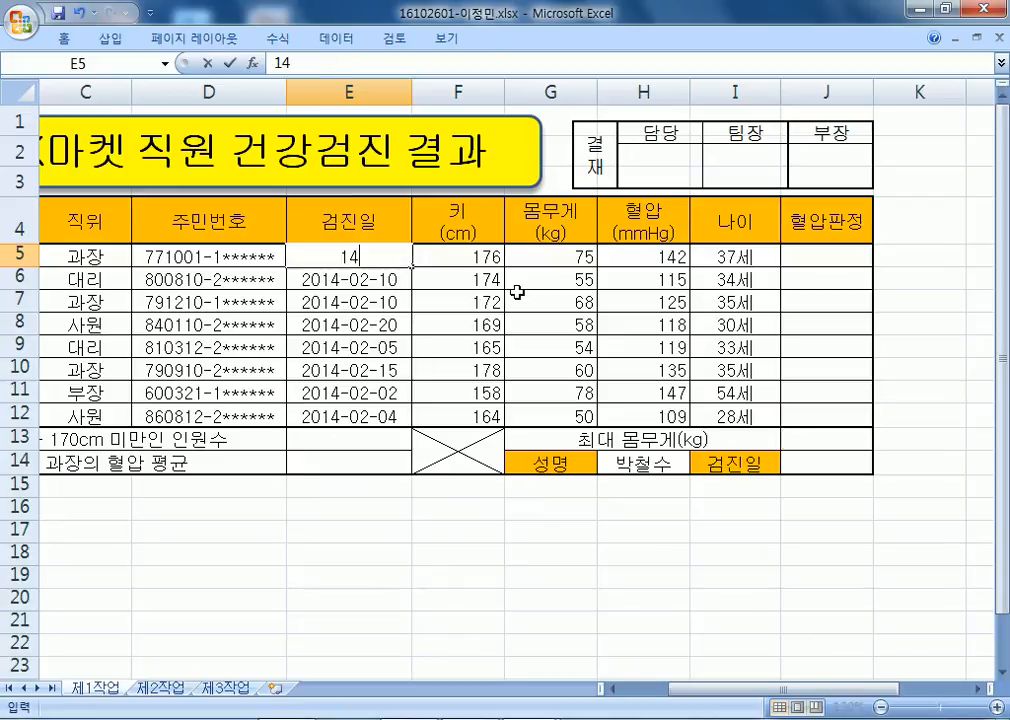
text(-2-26)
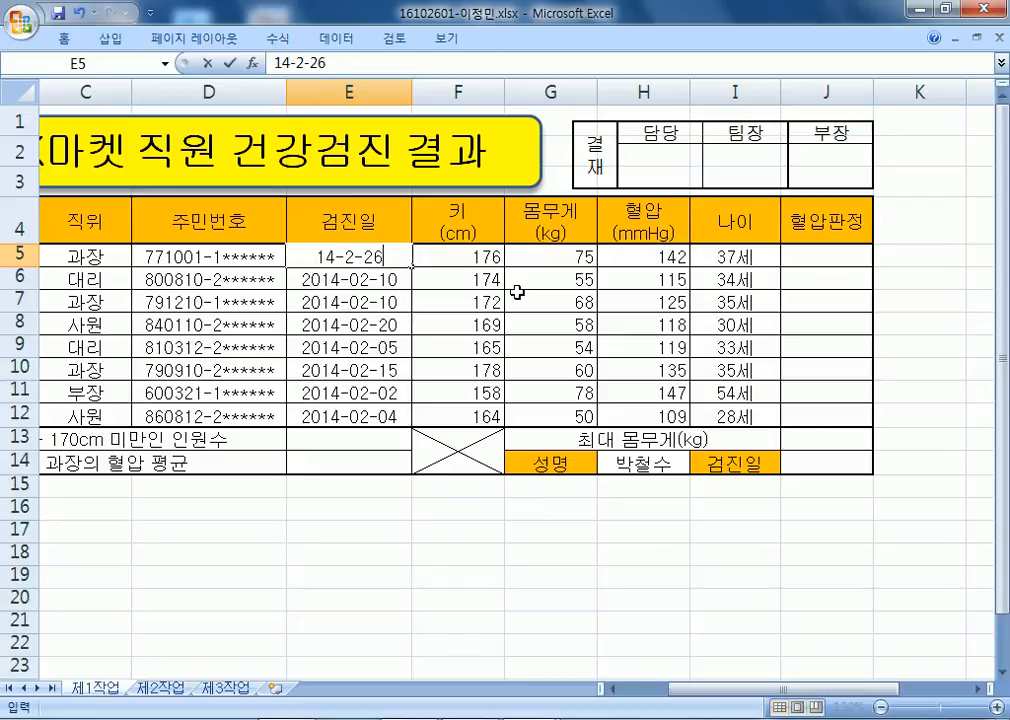
key(Return)
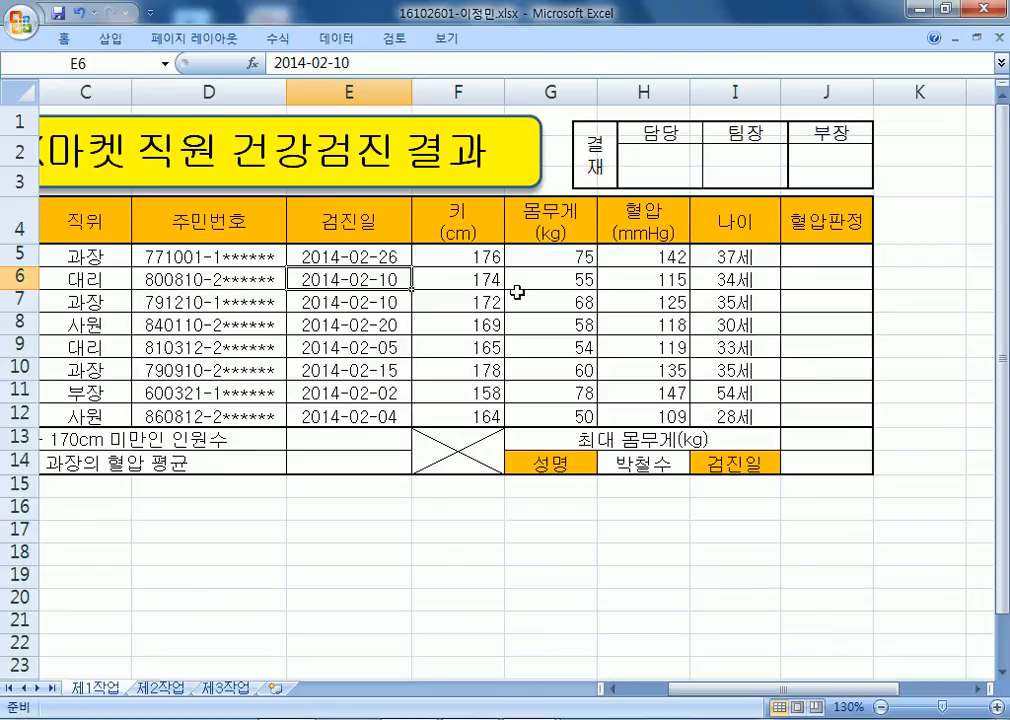
Check the number format of the dates in E5:E12 and the age formula in I5, then select J5.
drag(390, 258, 370, 407)
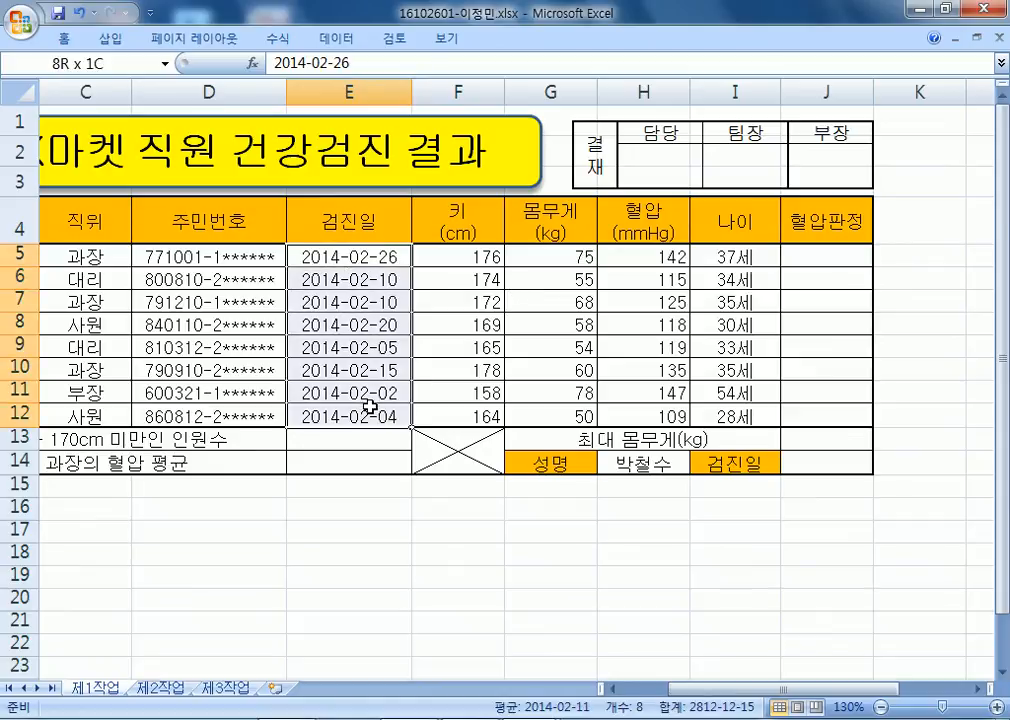
key(ctrl+1)
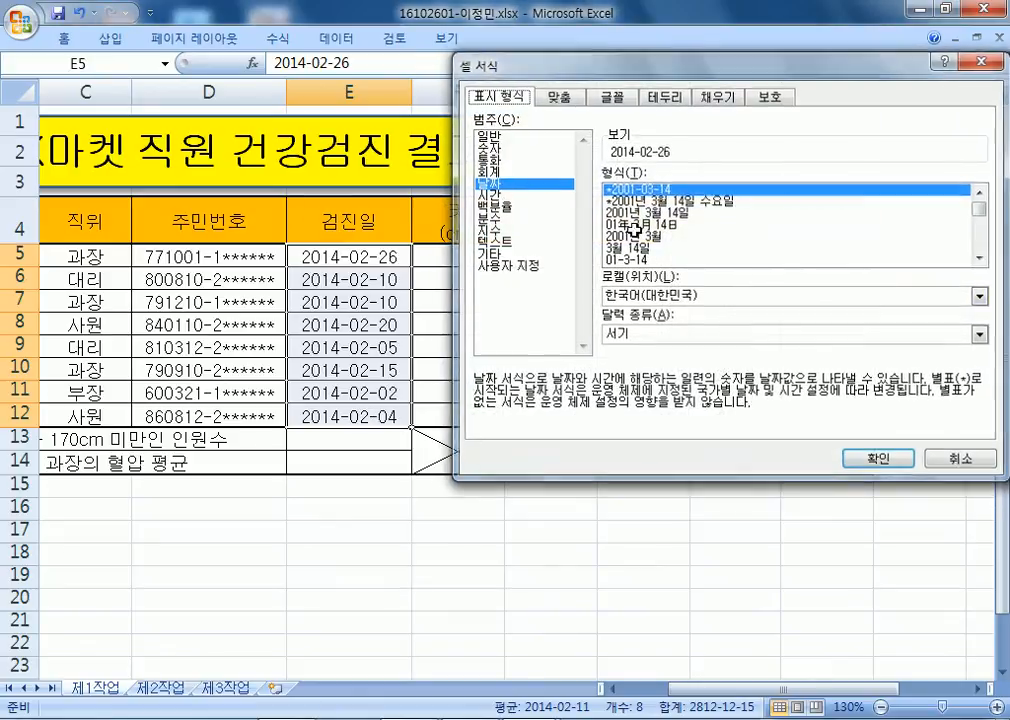
key(Escape)
click(738, 257)
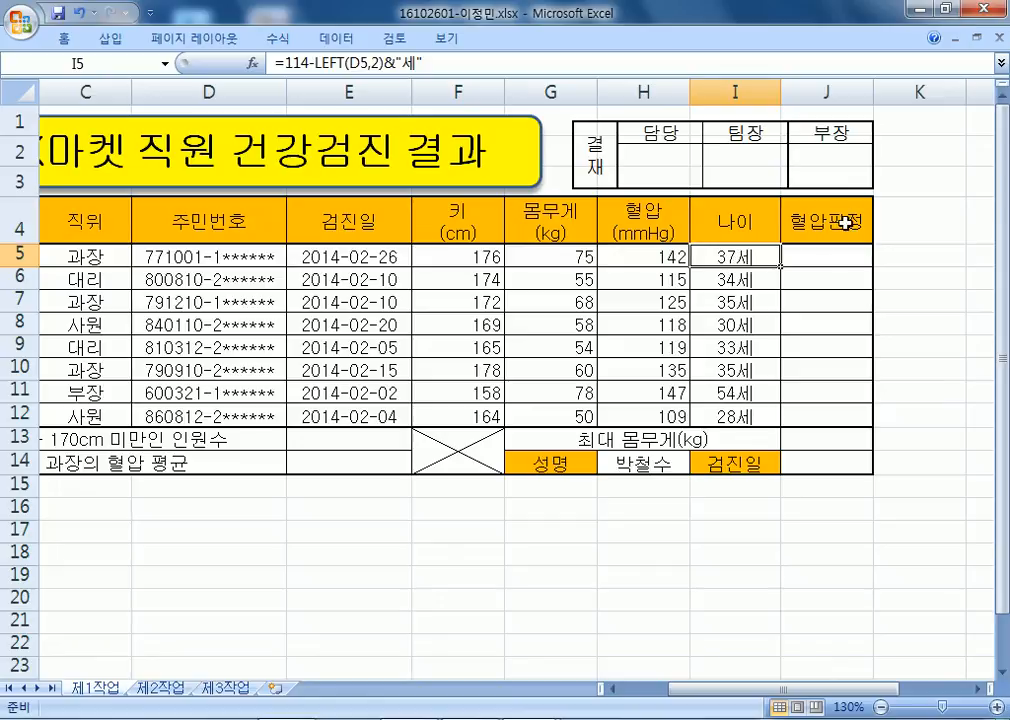
click(831, 254)
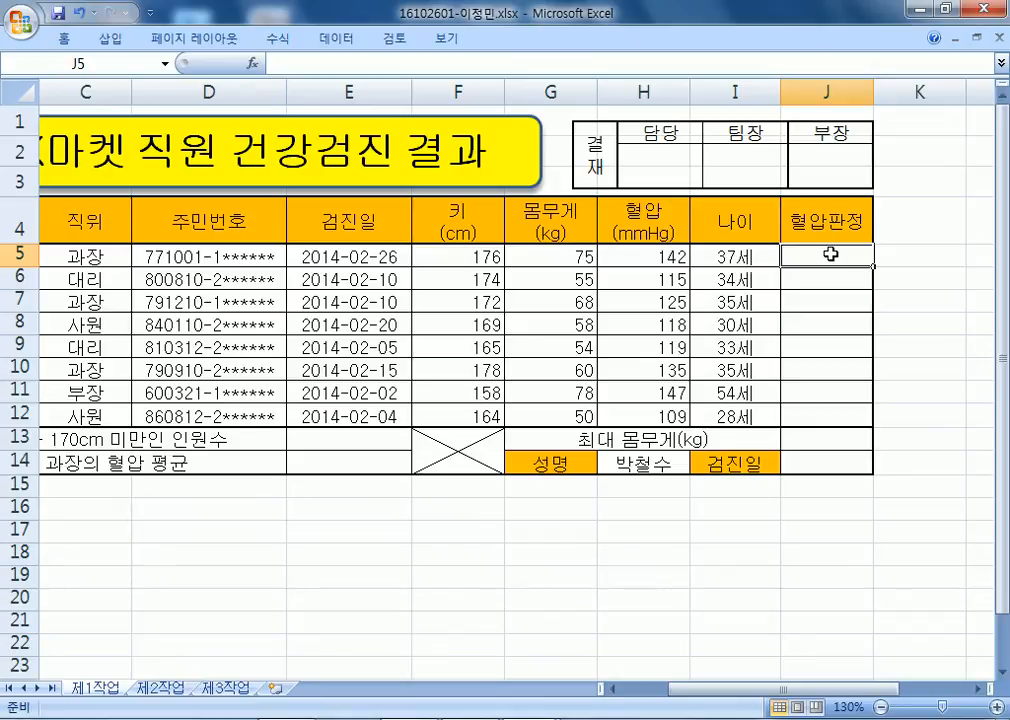
In Notepad, delete the duplicate age formula line and add blank lines below it.
click(483, 718)
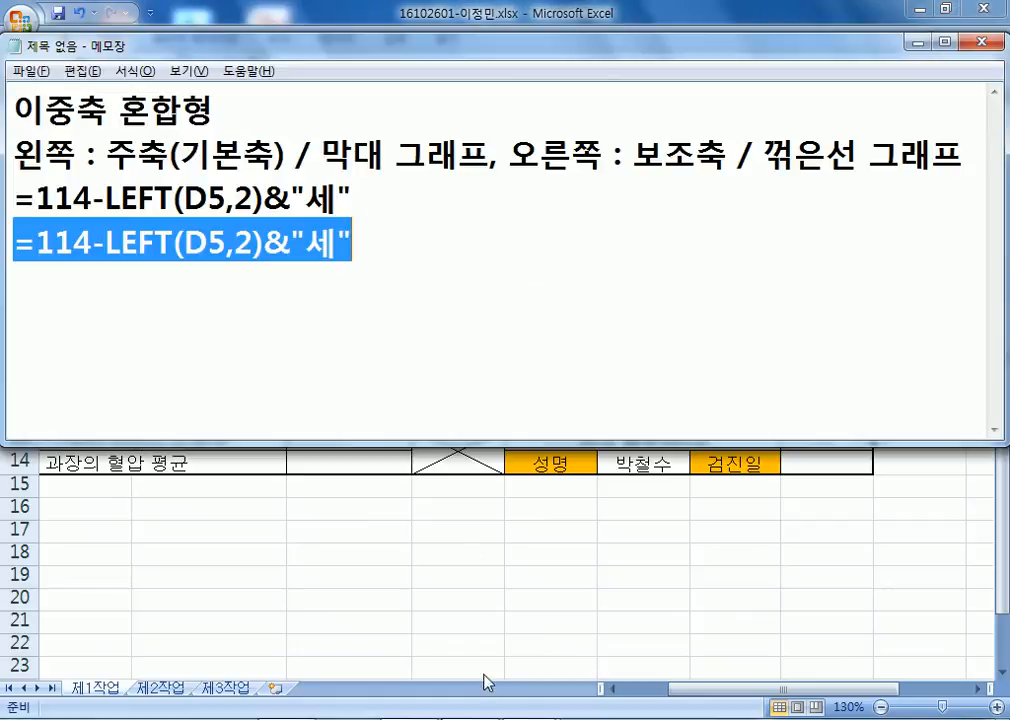
drag(414, 262, 2, 236)
key(Delete)
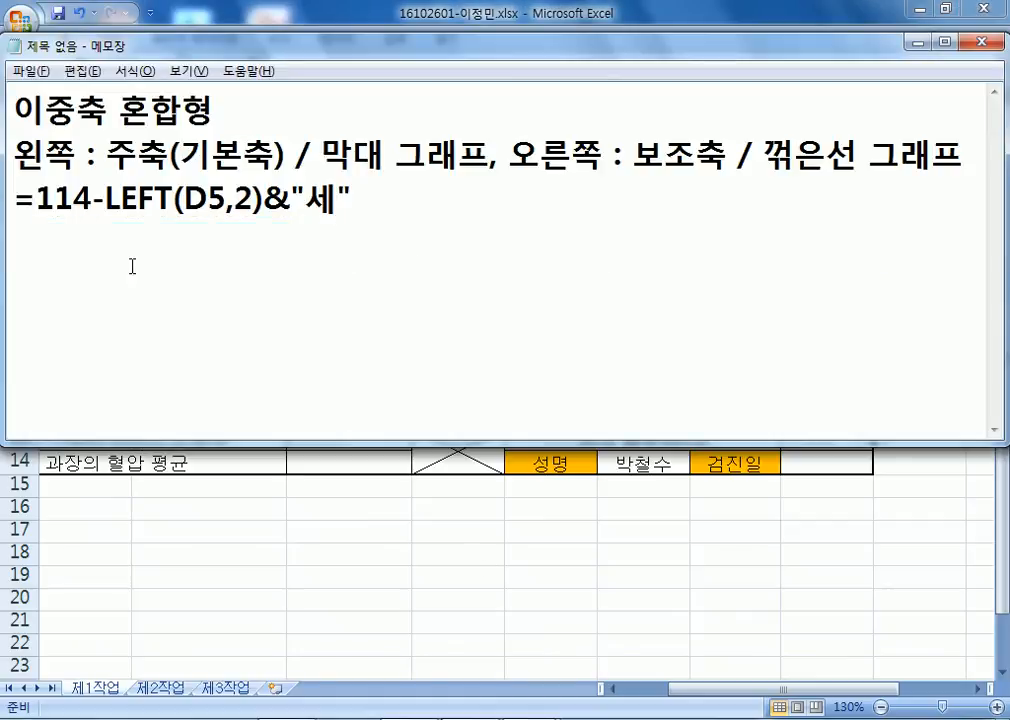
key(Up)
key(Return)
key(Down)
key(Return)
key(Return)
key(Return)
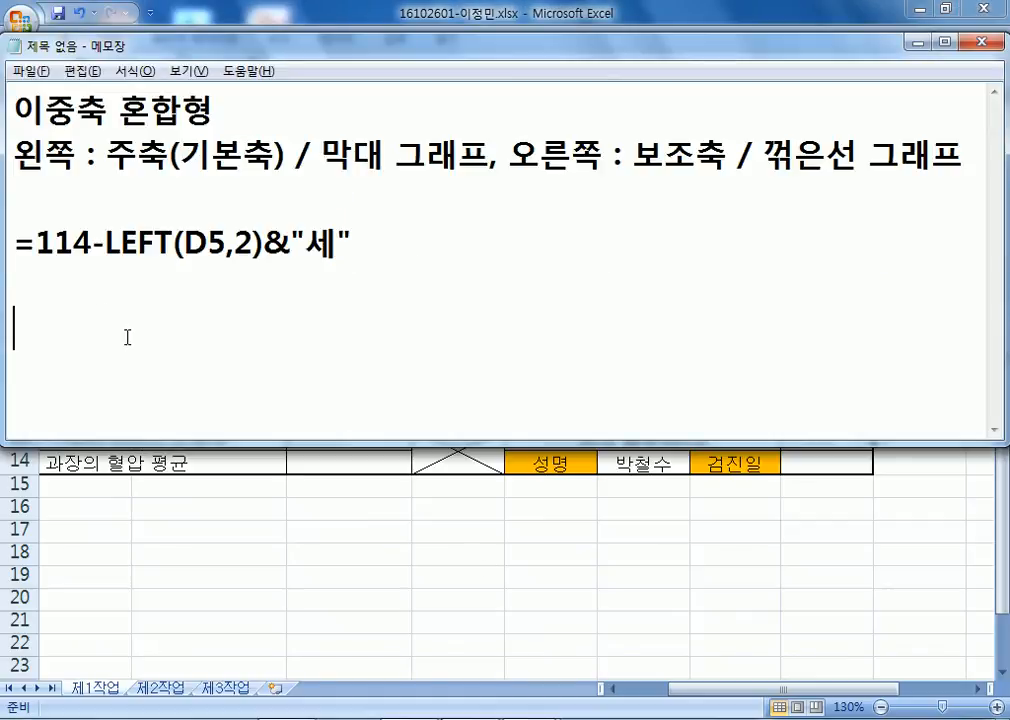
key(Return)
key(Return)
click(20, 190)
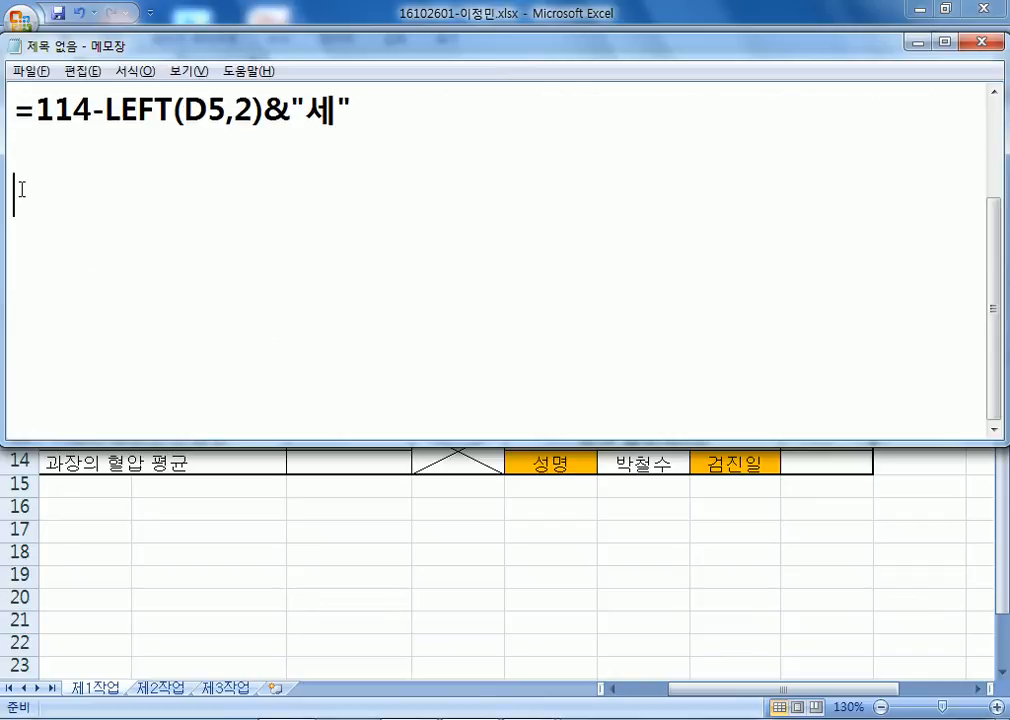
Write the 혈압판정 rule: 90미만이거나 140이상이면 "혈압주의", 그 외에는 "정상".
text(혈)
text(압판정)
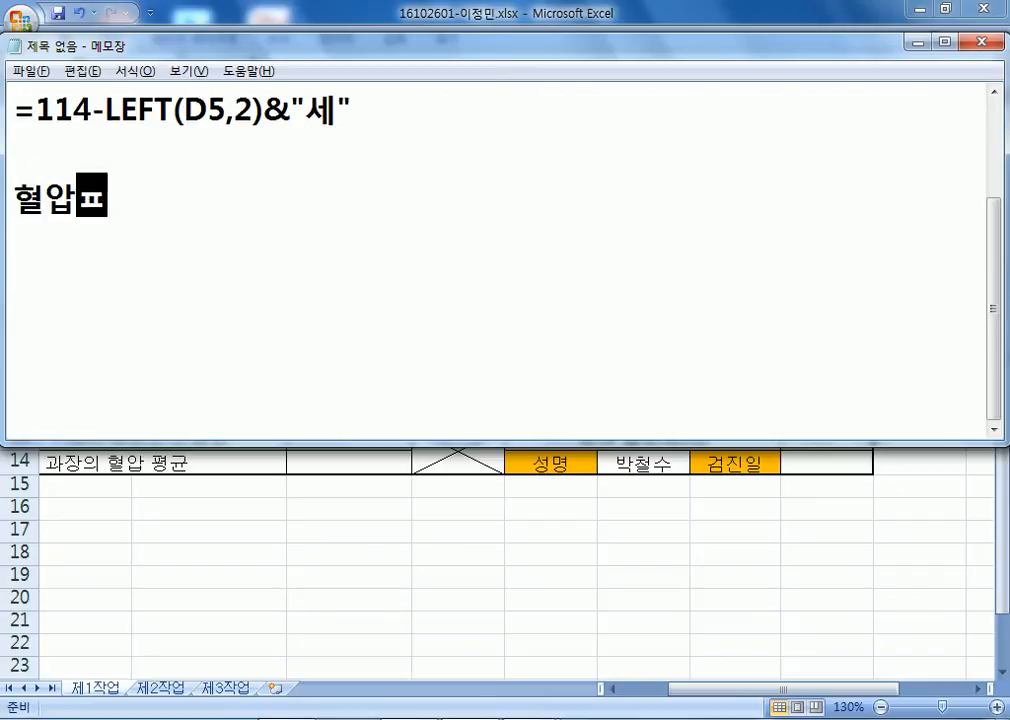
key(Return)
key(BackSpace)
text() )
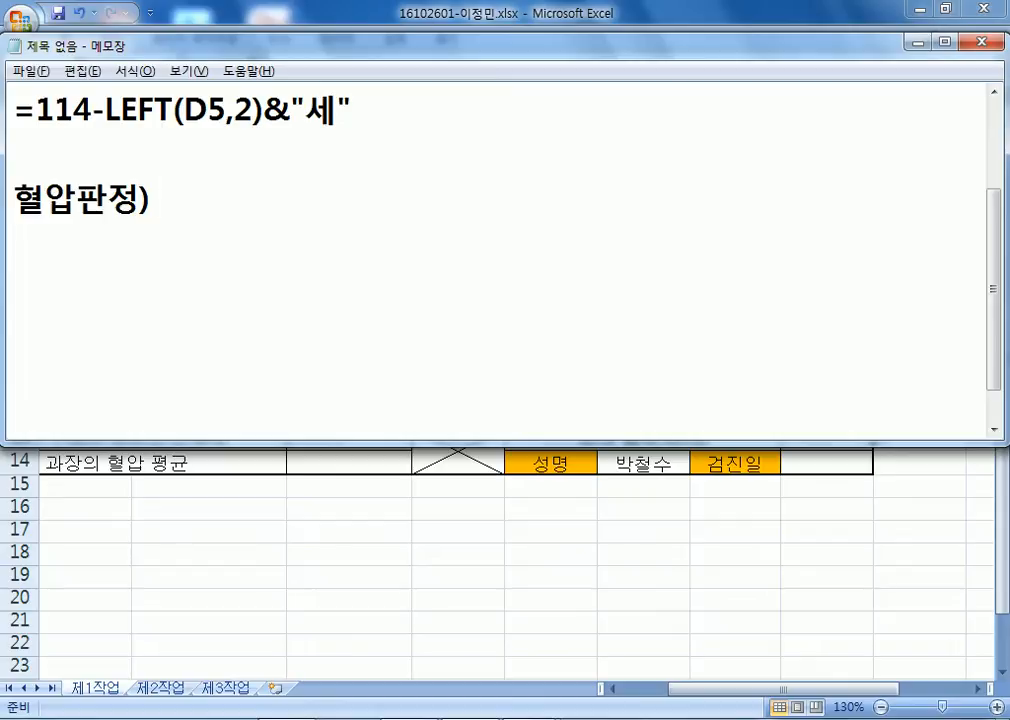
text(90미만이거)
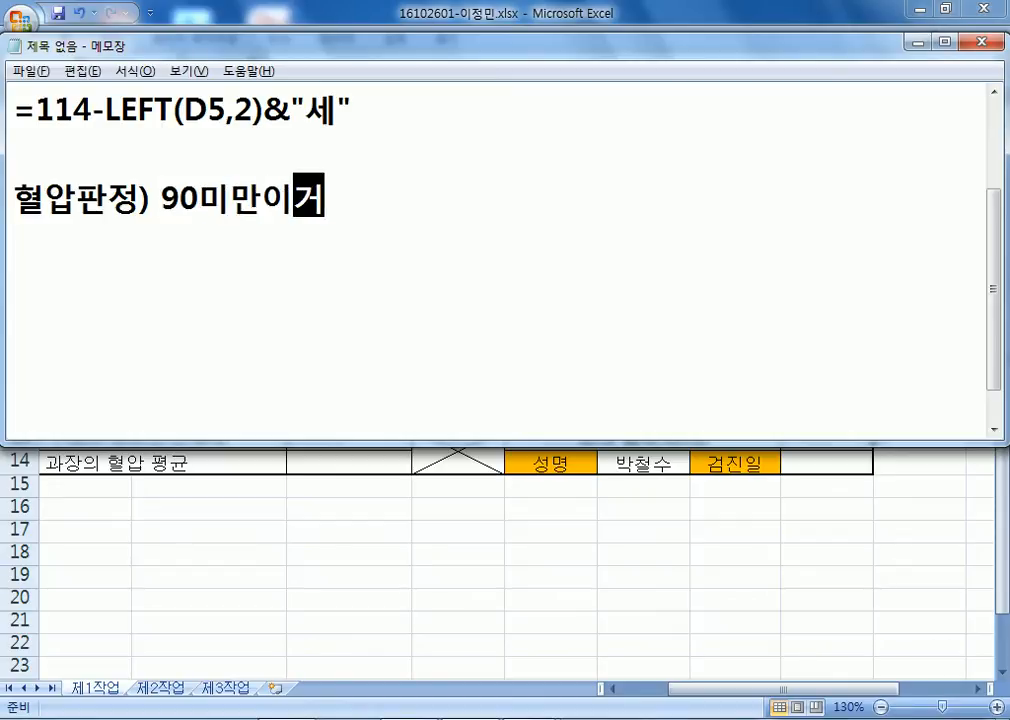
text(나 140이상이면)
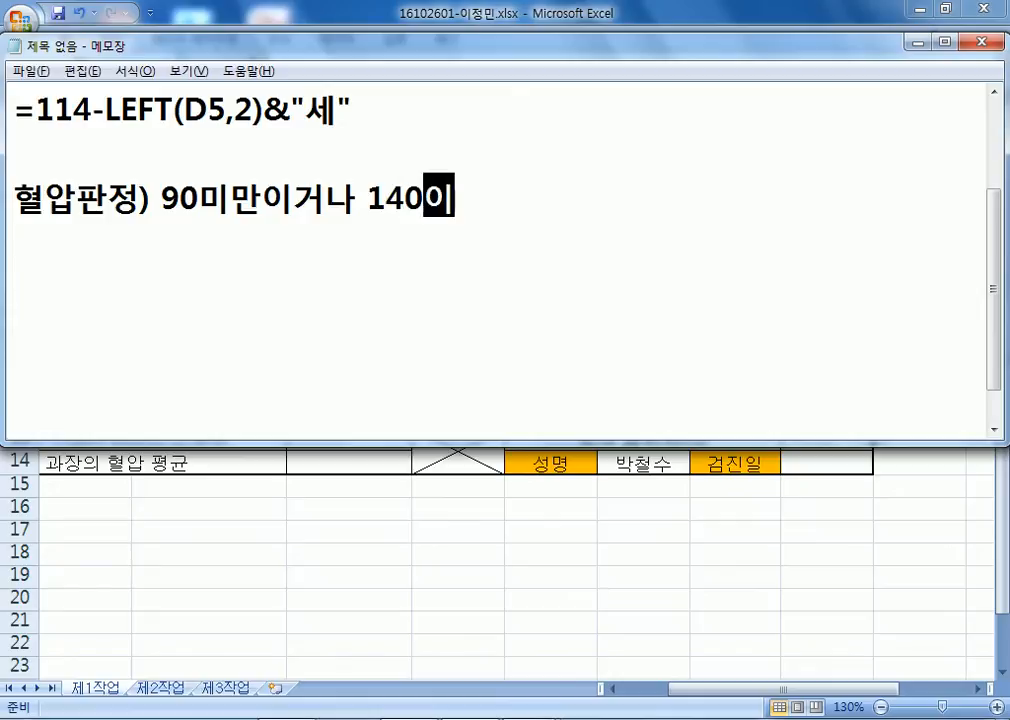
text(혈압주의)
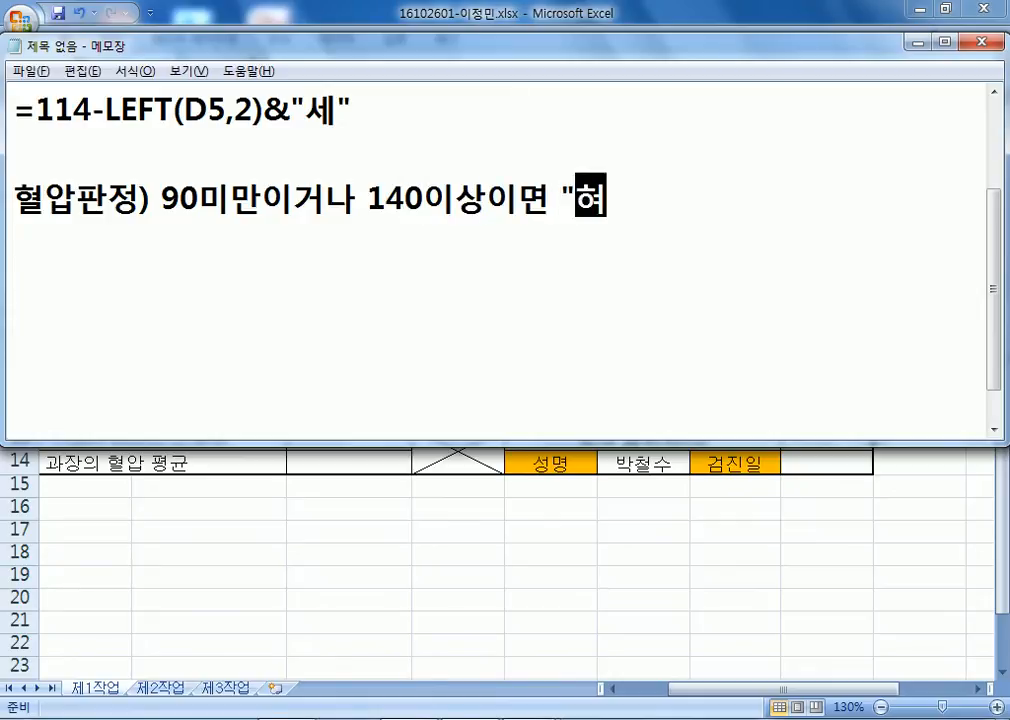
text(:)
key(BackSpace)
text(" ㄱㅡ 외에는)
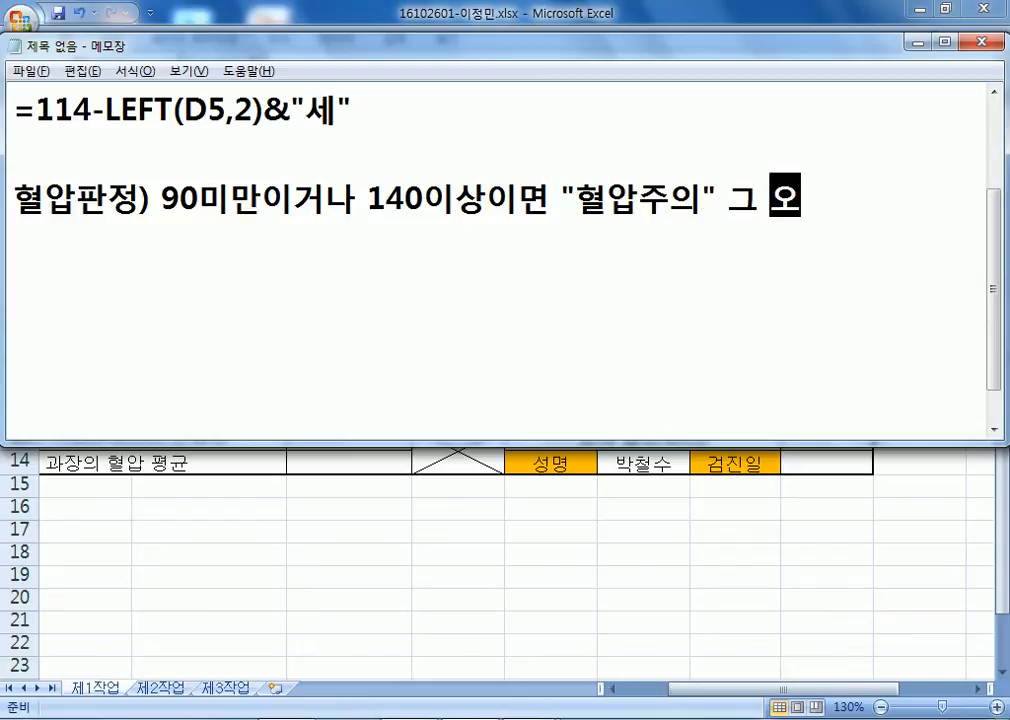
key(Return)
text(")
key(BackSpace)
key(BackSpace)
text(")
key(Return)
text(정상")
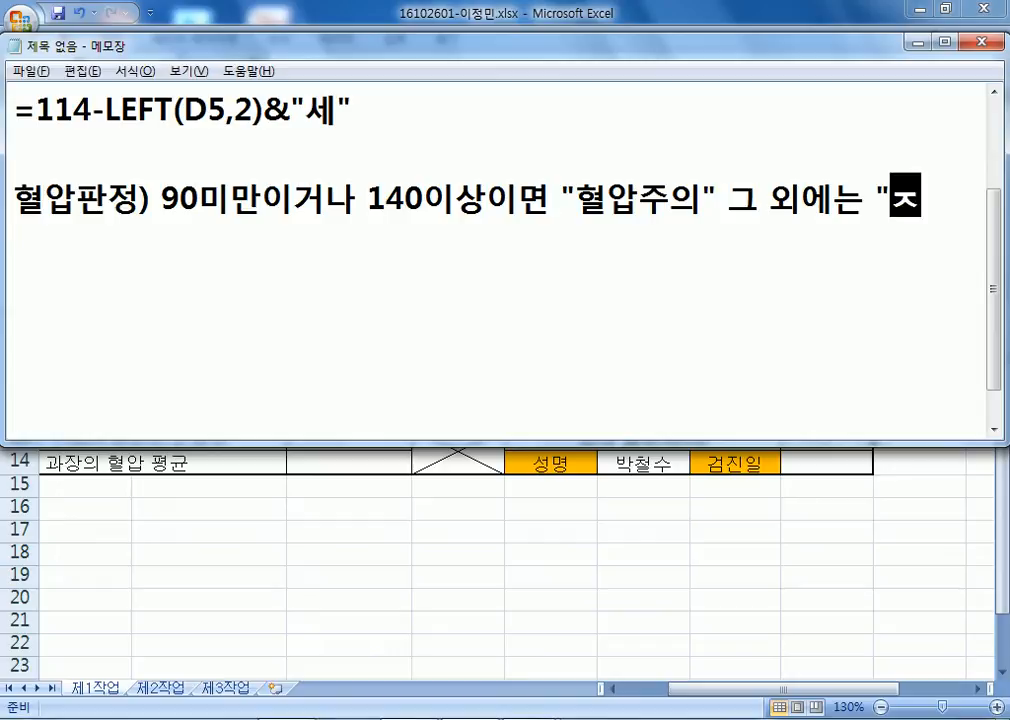
key(Return)
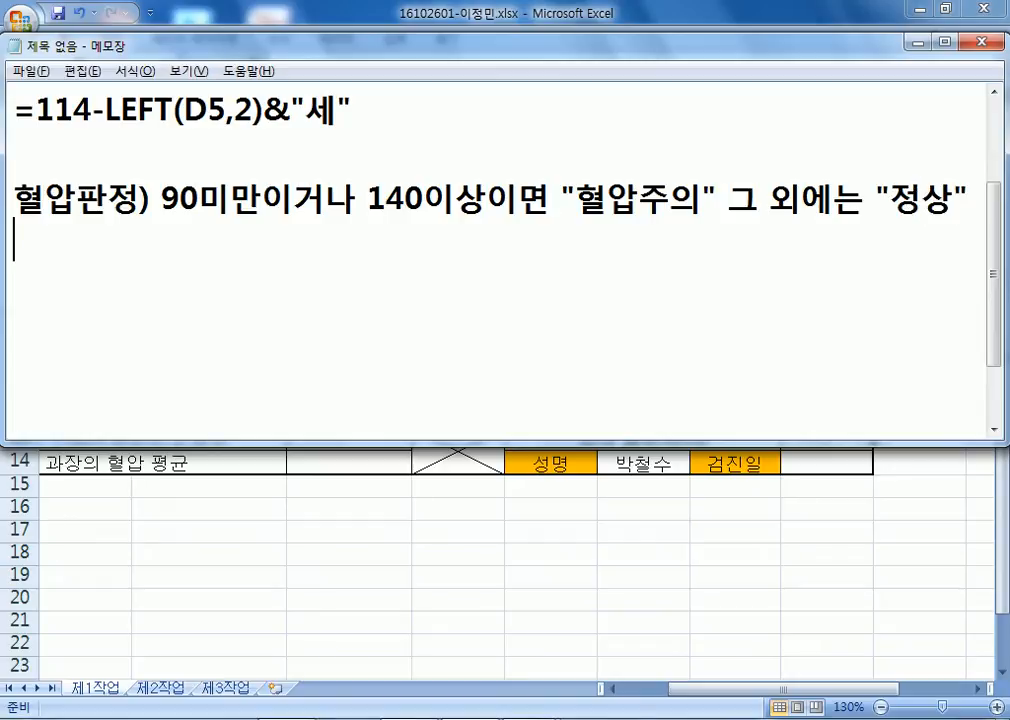
Write the template =IF(조건식, 참, 거짓) and duplicate it on the next line.
text(=IF()
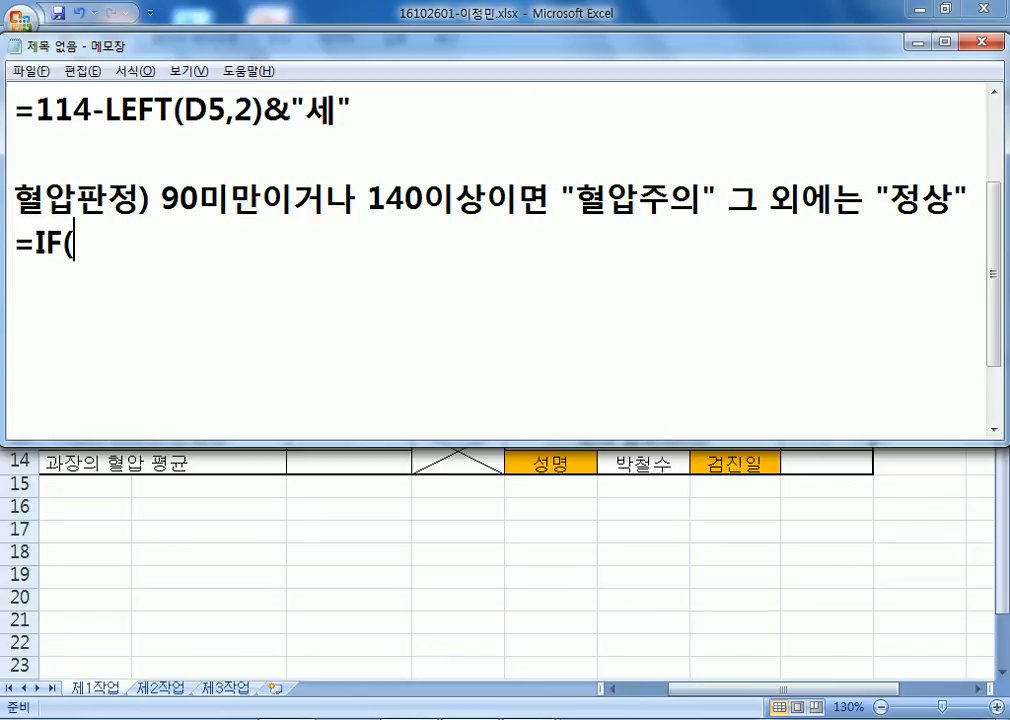
text(조건식, ㅊ참)
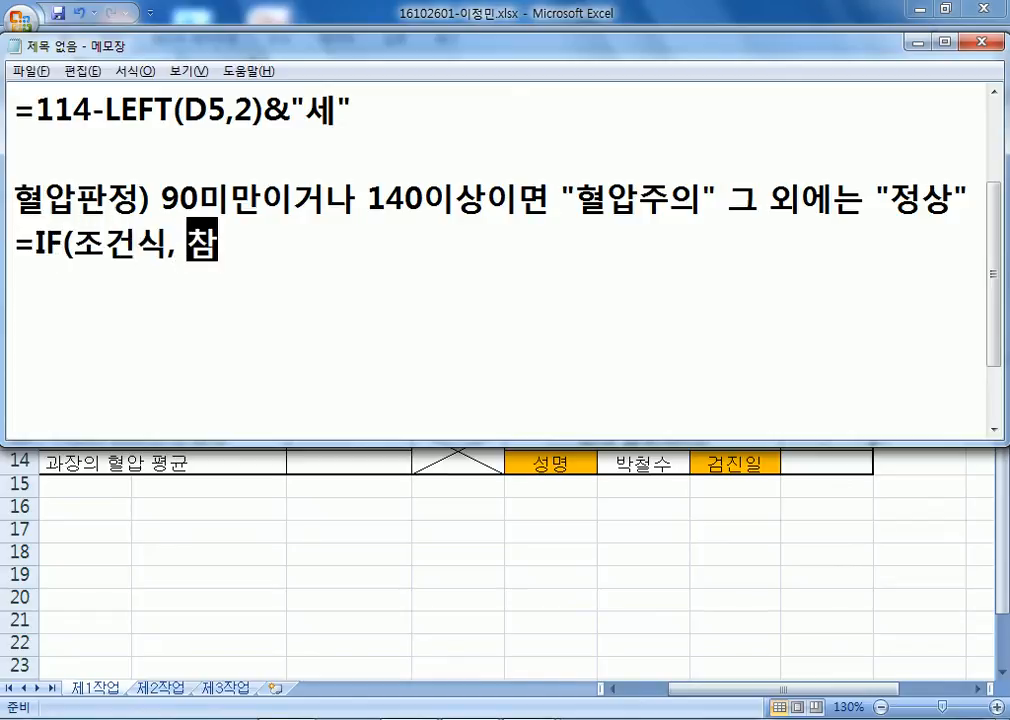
text(, 거짓))
key(Return)
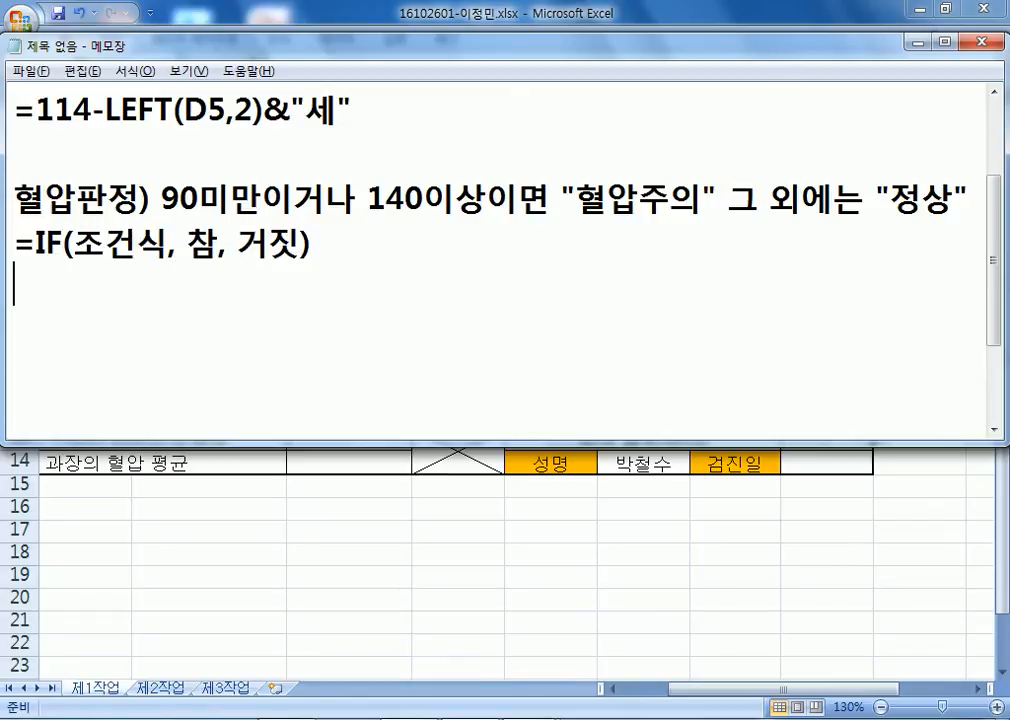
key(Up)
key(shift+Down)
key(ctrl+c)
key(ctrl+v)
key(ctrl+v)
Edit the copied template into =IF(이중조건, "혈압주의", "정상").
key(Left)
key(Left)
key(Left)
key(Left)
key(Left)
key(Left)
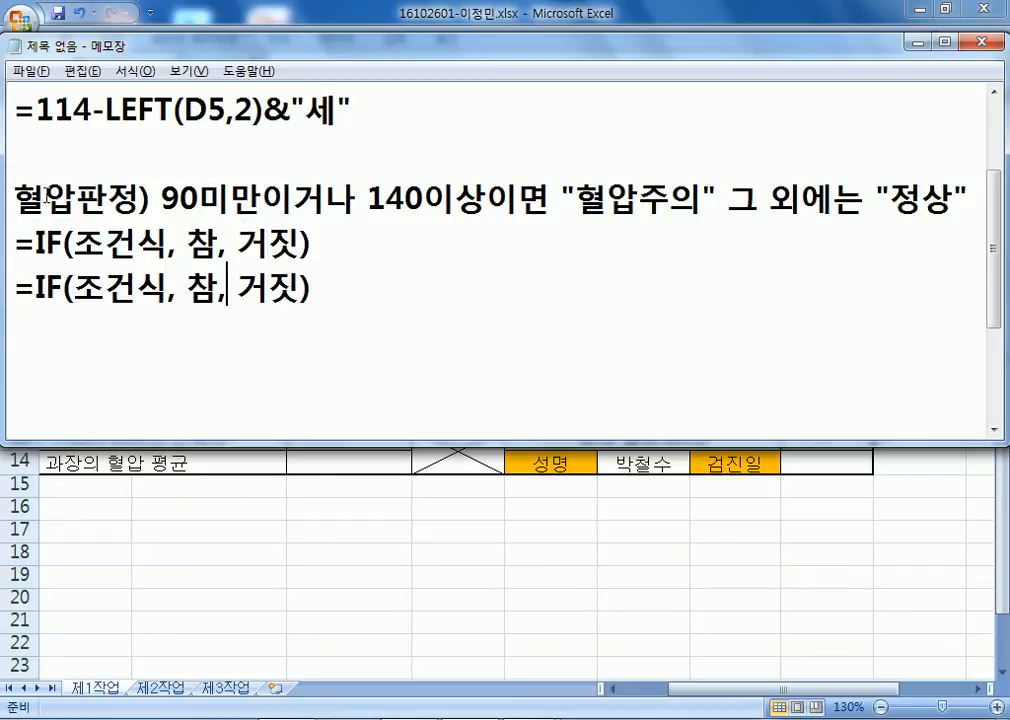
key(Left)
text(")
text(대)
key(BackSpace)
key(BackSpace)
text(혈)
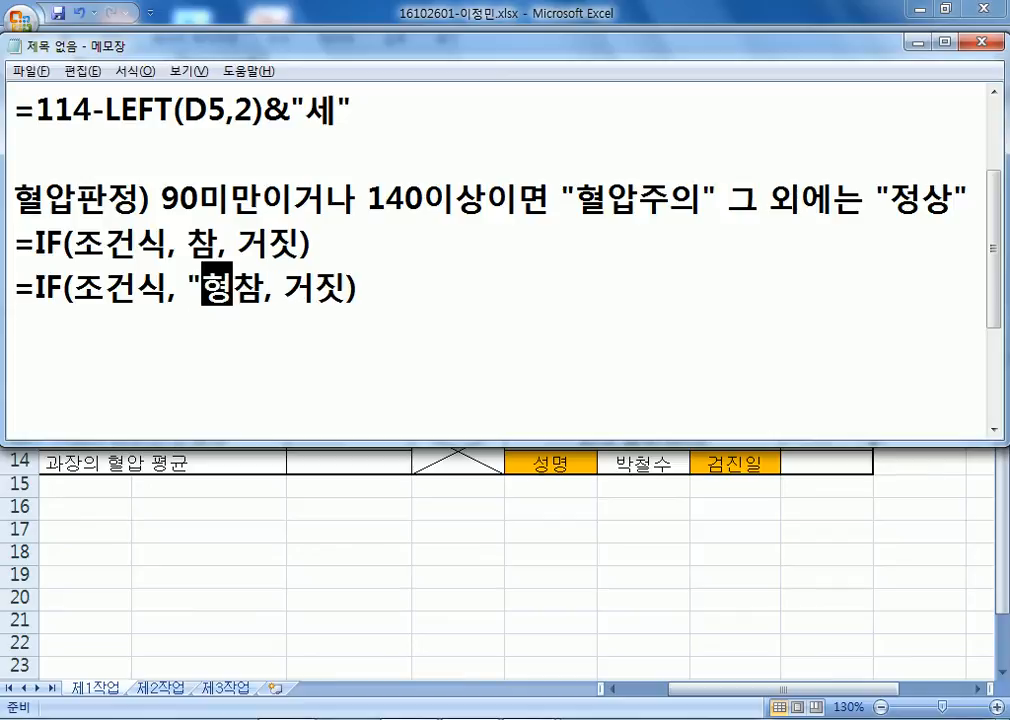
text(압주의)
key(Return)
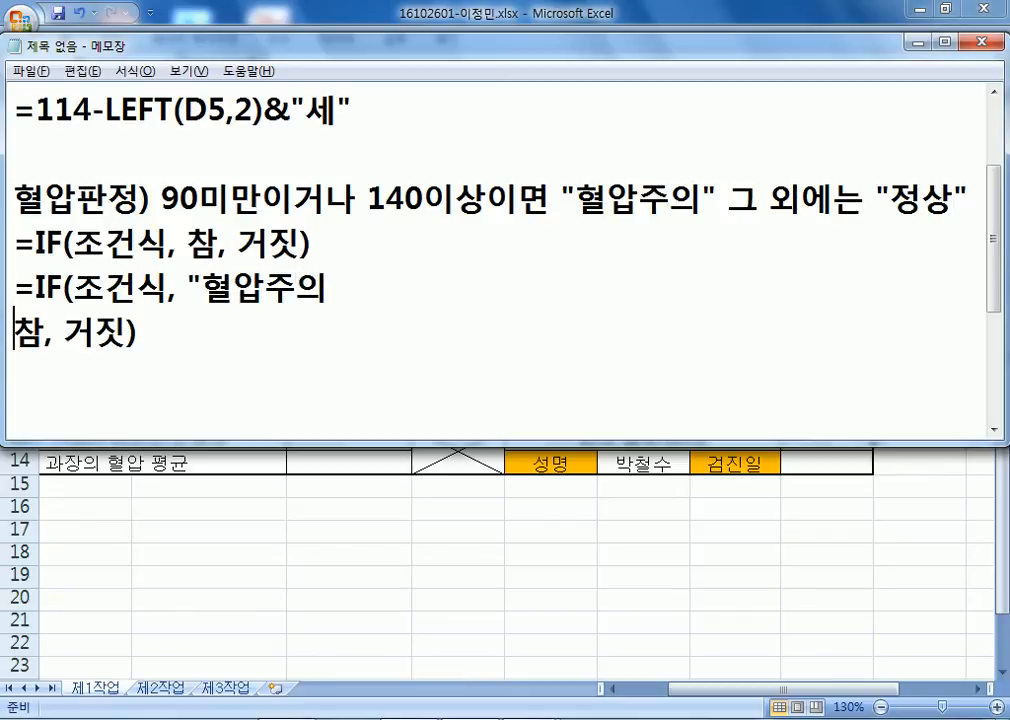
key(BackSpace)
key(Delete)
key(Right)
key(Left)
text(")
key(Right)
key(Right)
key(Delete)
key(Delete)
text("정상")
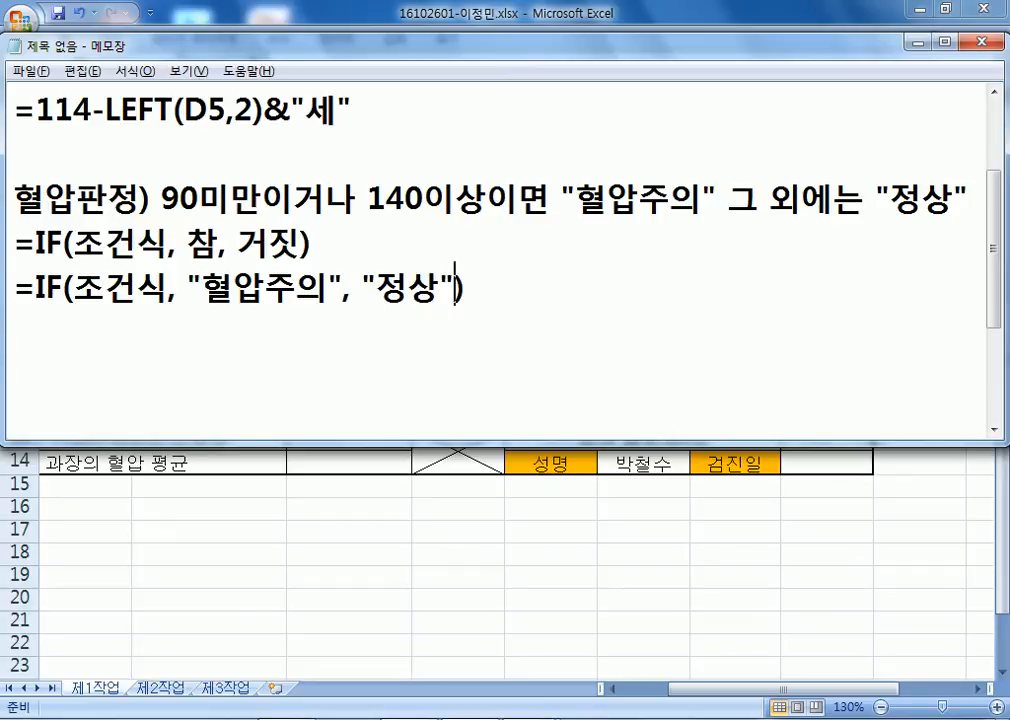
key(Left)
key(Left)
key(Left)
key(Left)
key(Left)
key(Left)
key(Left)
key(Left)
key(Left)
key(Left)
key(Left)
key(Left)
key(Left)
key(Left)
key(Left)
key(Right)
key(Right)
key(Left)
key(Left)
key(Left)
text(이중조)
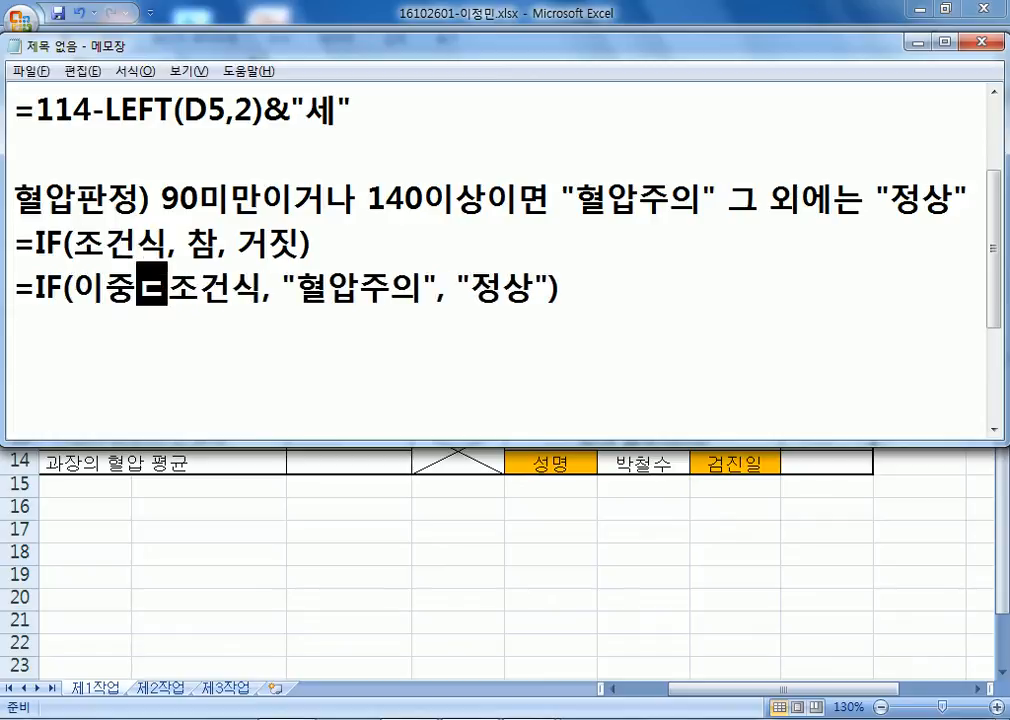
text(건)
key(Delete)
key(Delete)
key(Delete)
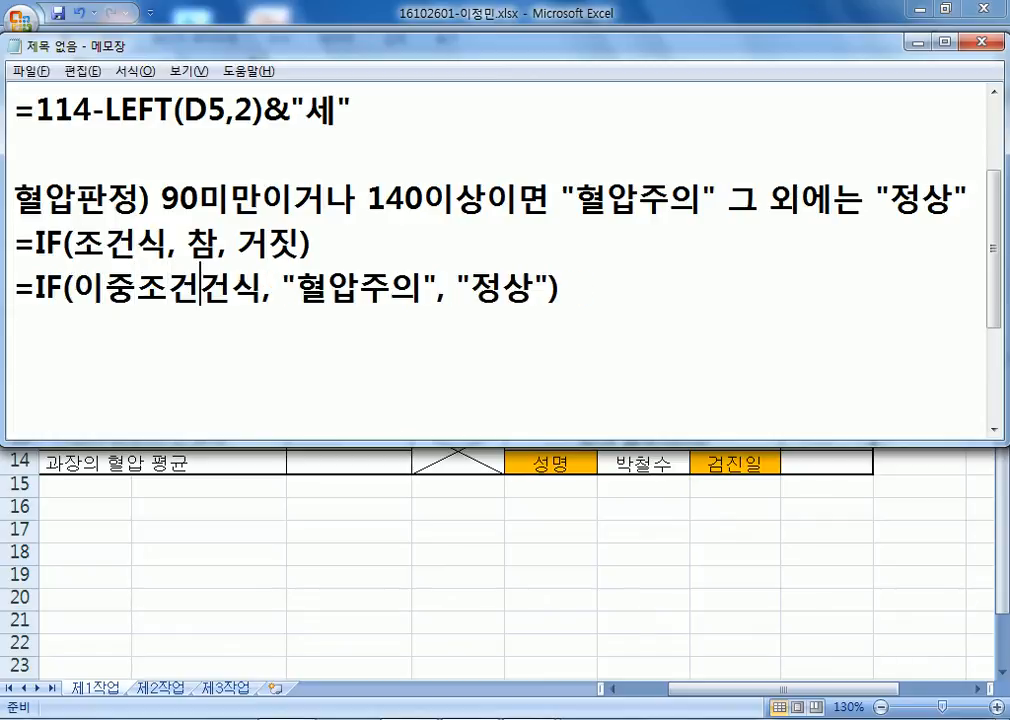
key(Down)
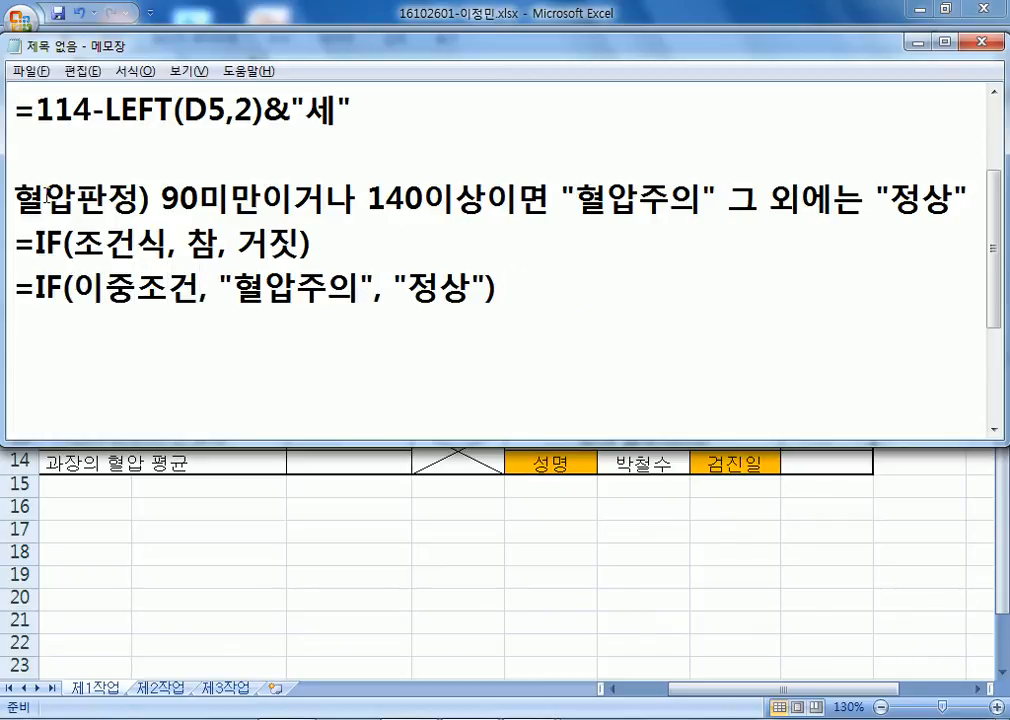
Write the note line 90미만, 140이상 : OR(H5<90, H5>=140).
text(90미만, )
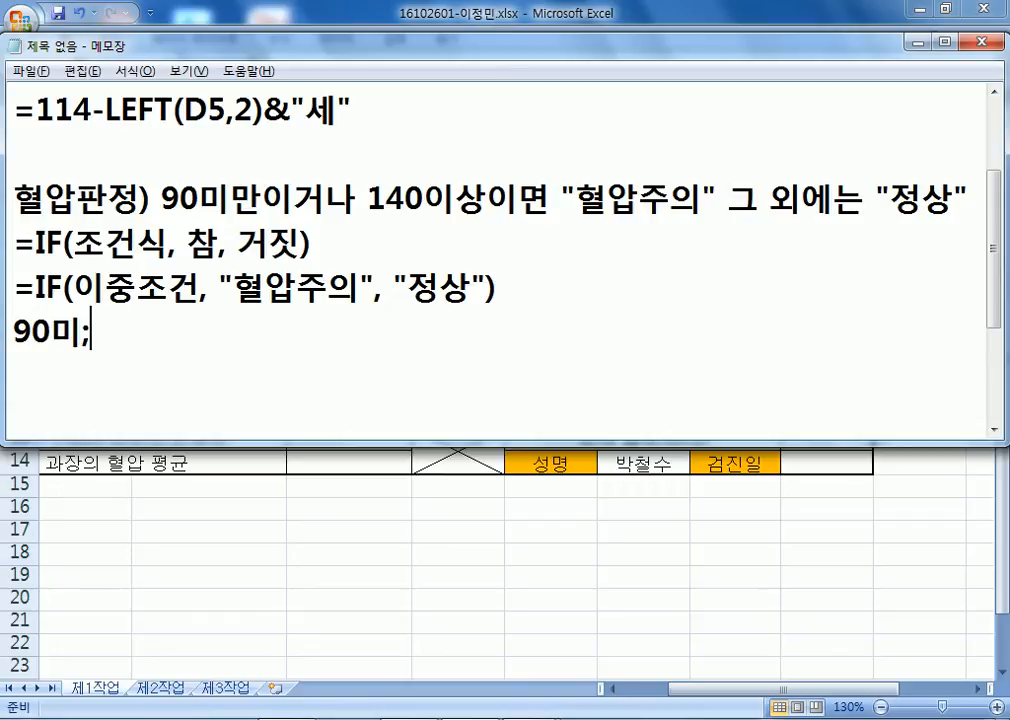
text(140이상)
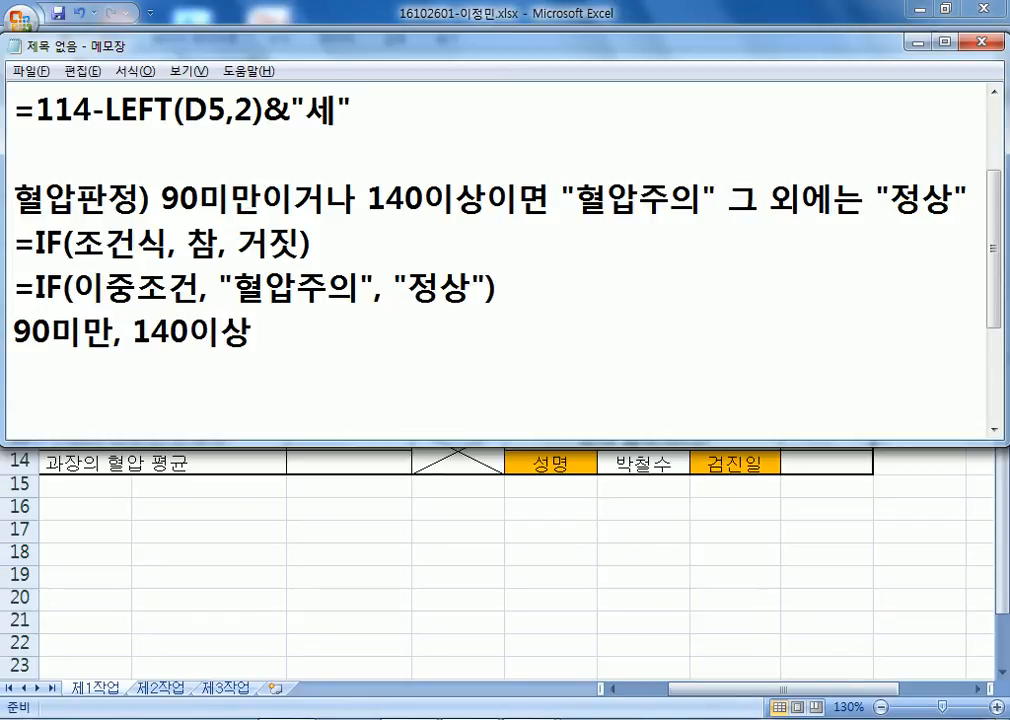
text( > OR)
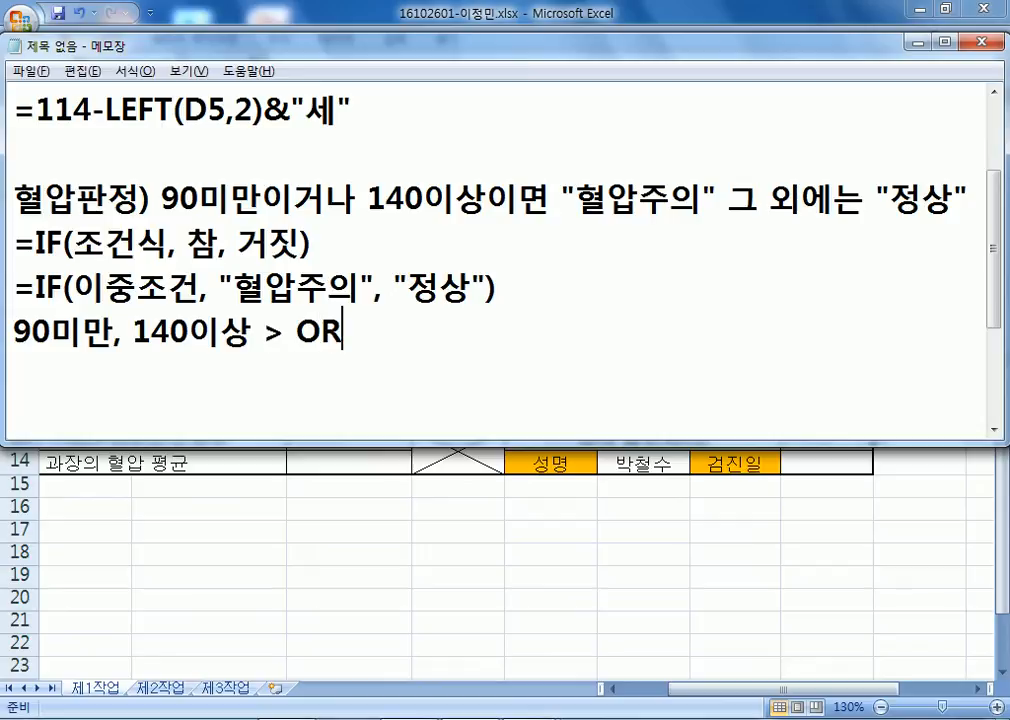
text(()
key(alt+Tab)
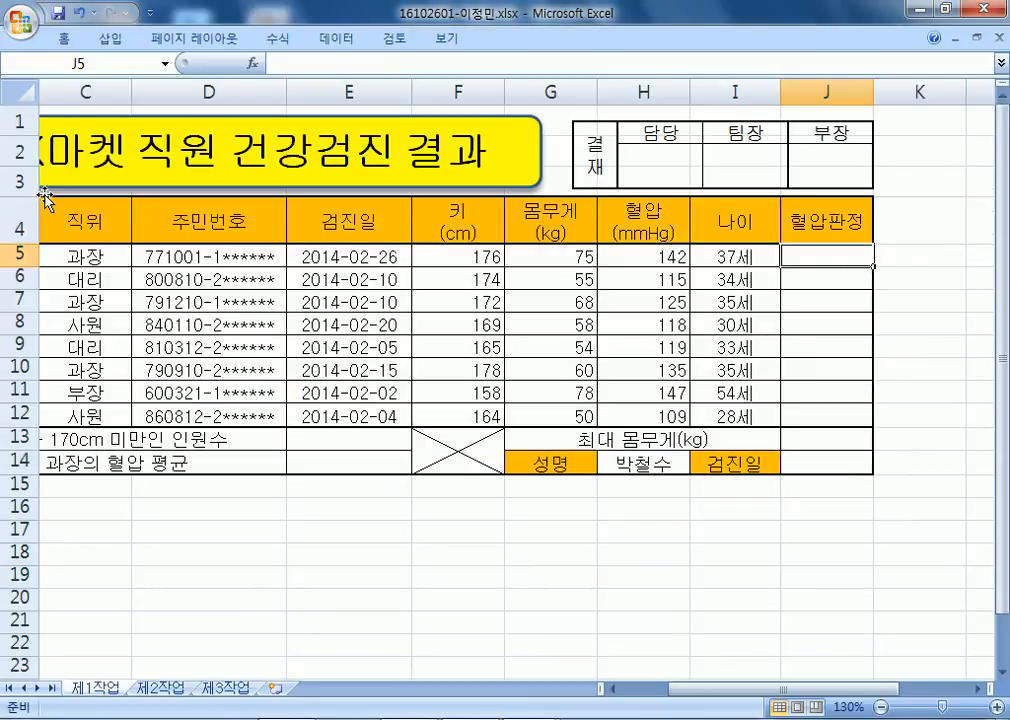
key(alt+Tab)
text(H5<90)
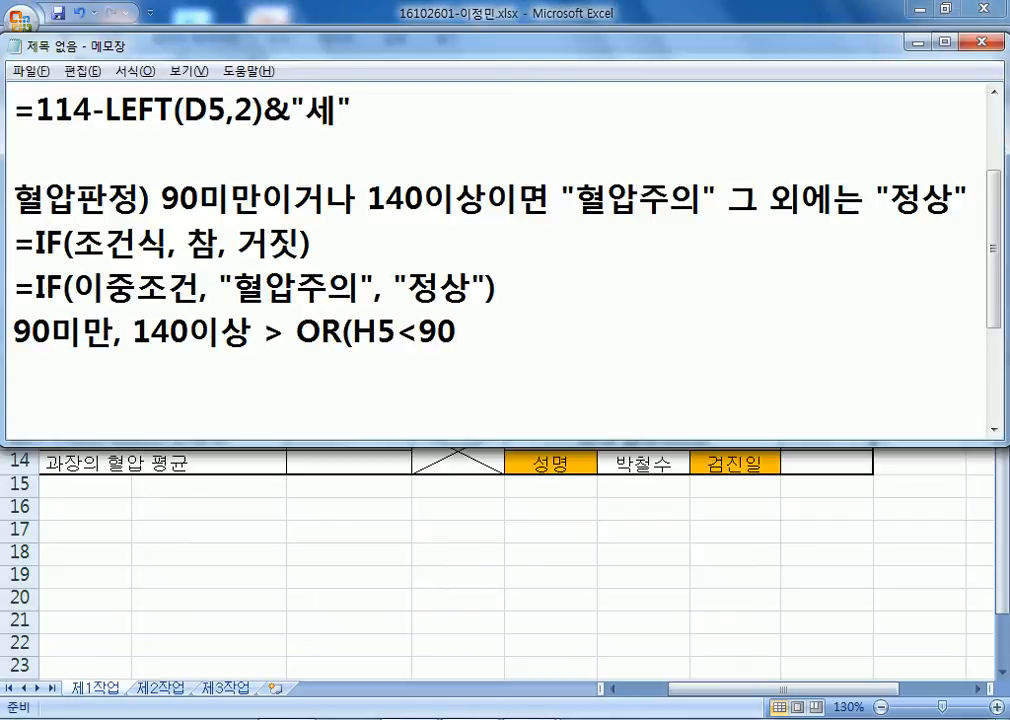
text(, H5)
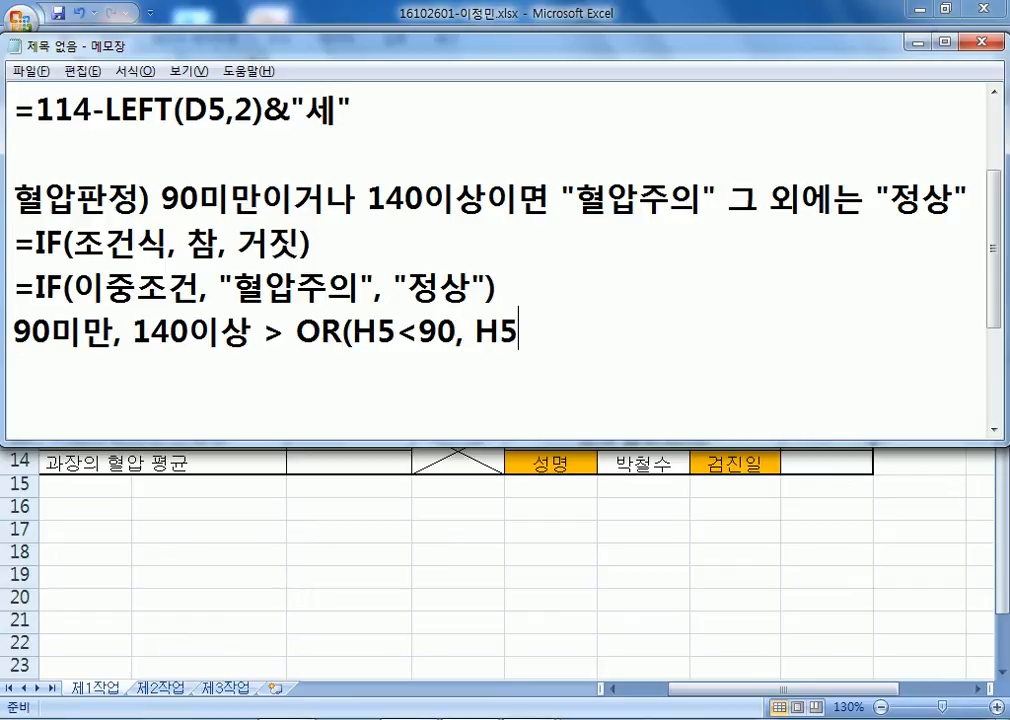
text(>=140)
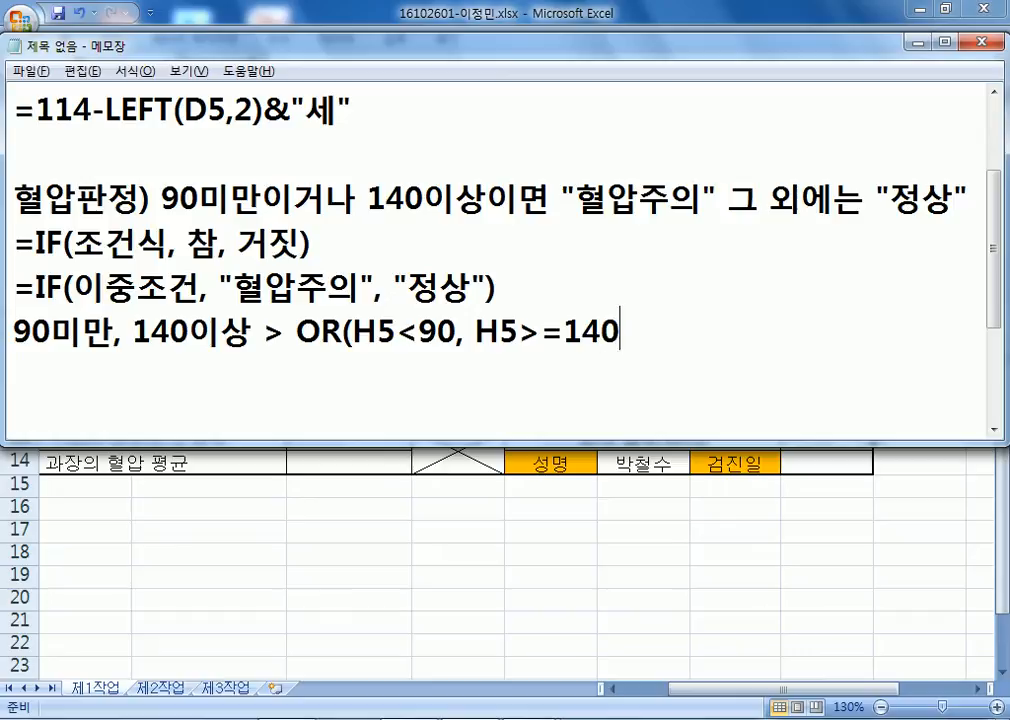
text())
drag(264, 331, 285, 331)
text(:)
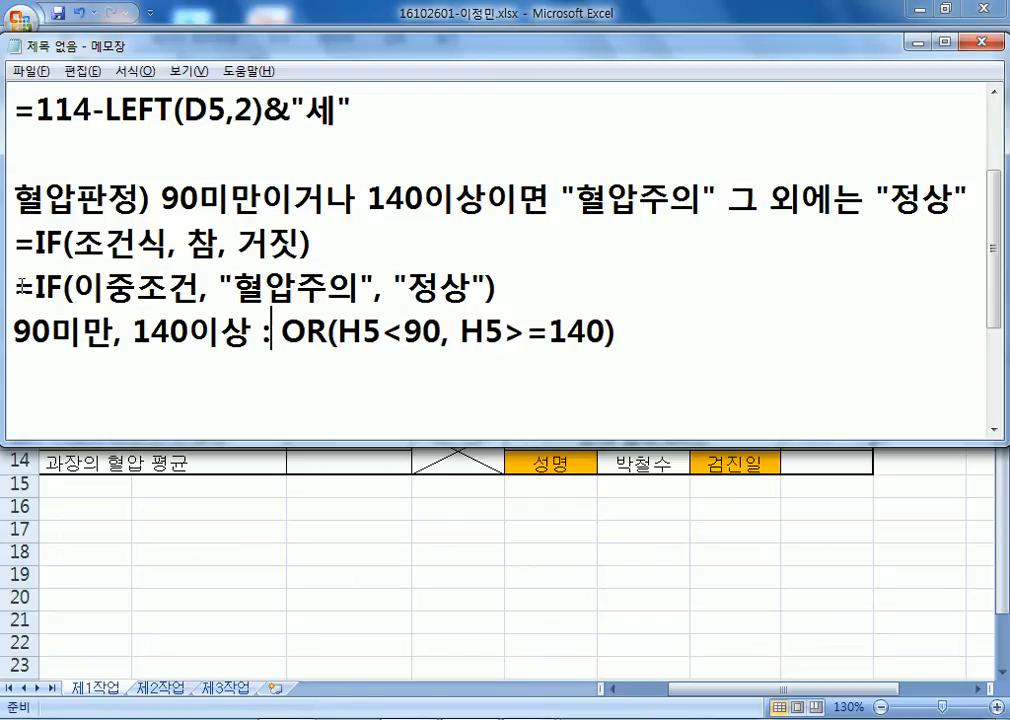
Replace 이중조건 in the IF line with the copied OR(H5<90, H5>=140) condition.
drag(280, 331, 629, 341)
key(ctrl+c)
drag(72, 287, 200, 289)
key(ctrl+v)
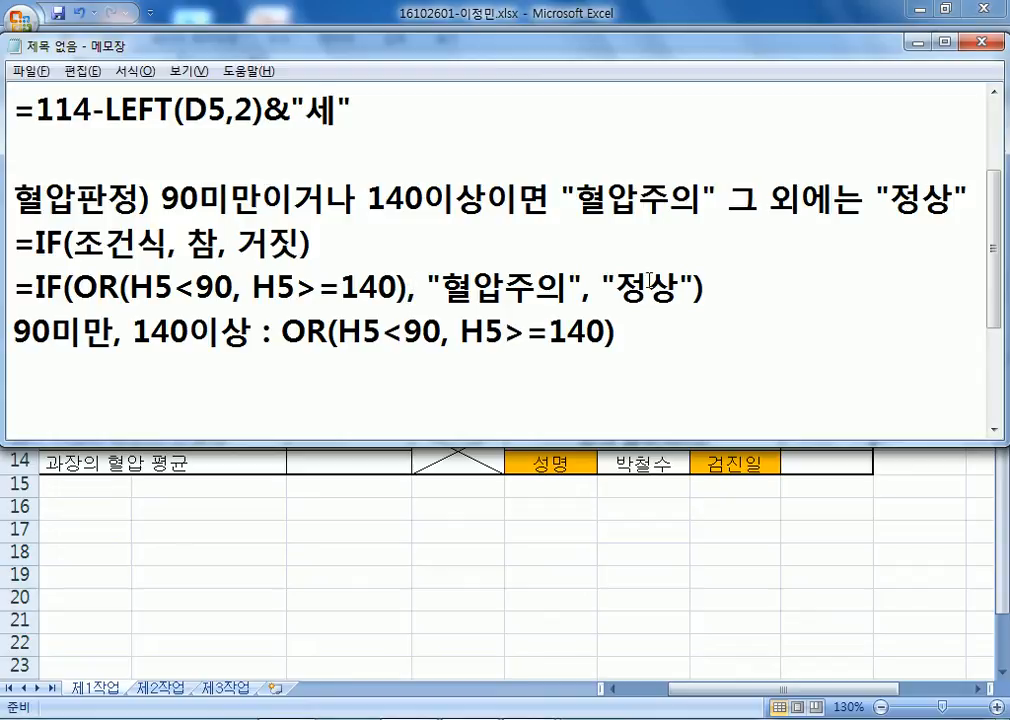
Enter =IF(OR(H5<90,H5>=140),"혈압주의","정상") in cell J5.
key(alt+Tab)
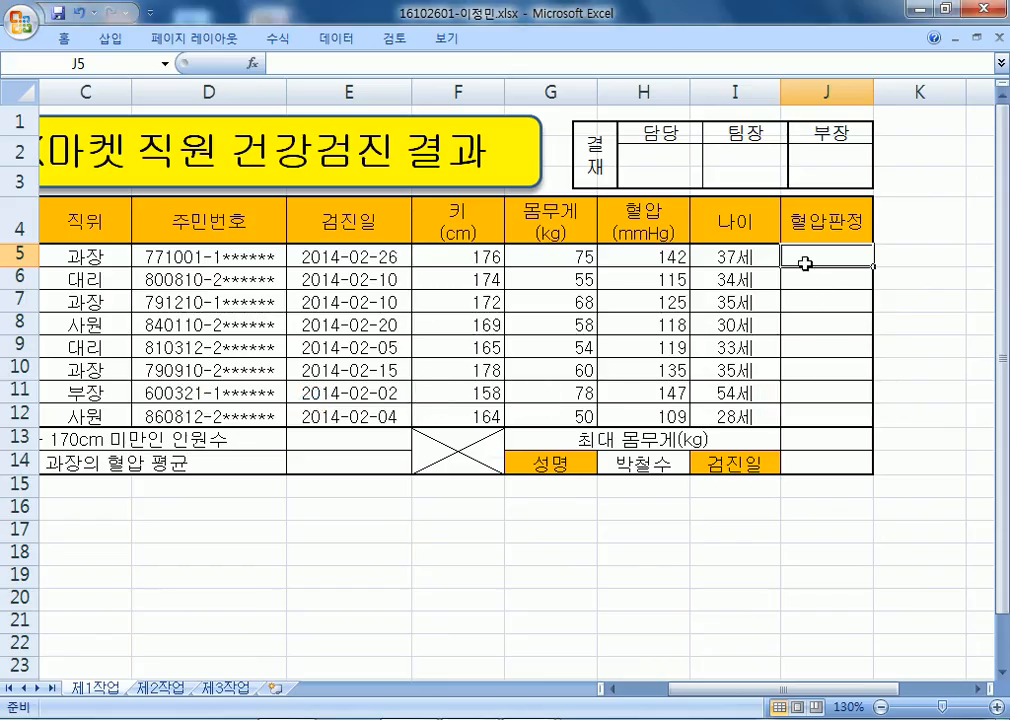
text(=if()
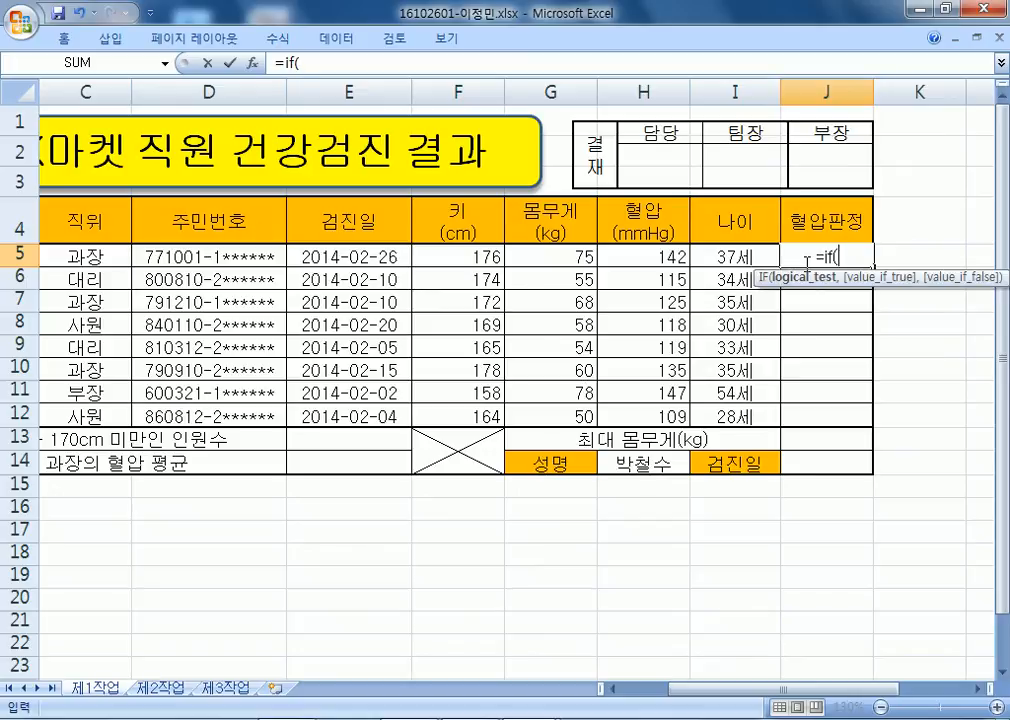
text(OR()
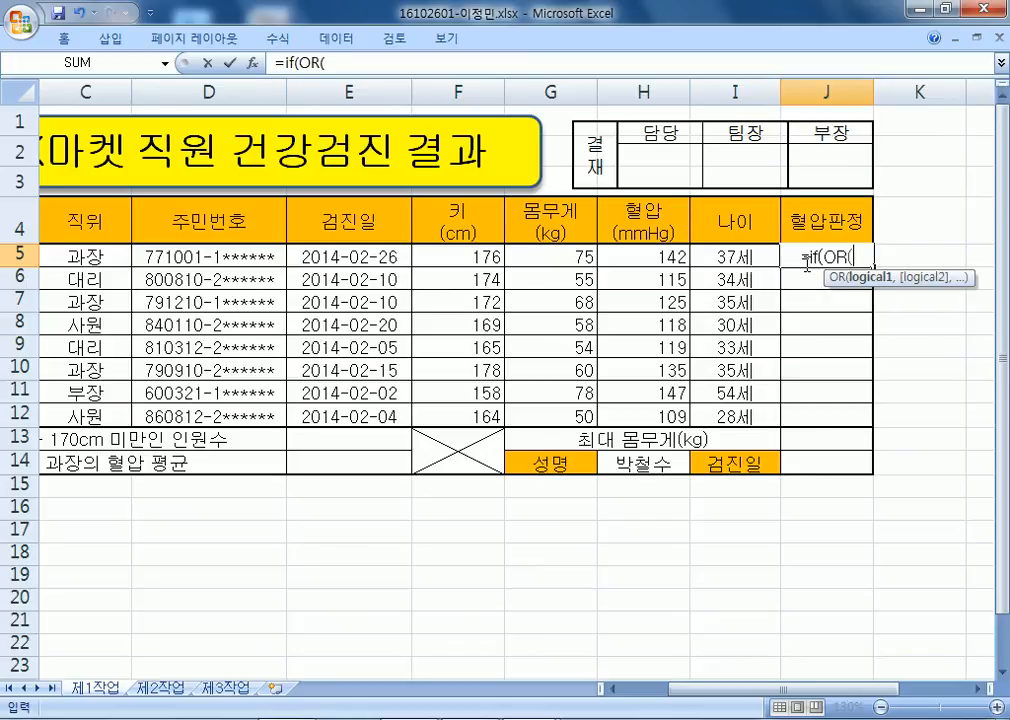
key(Left)
key(Left)
text(<90,)
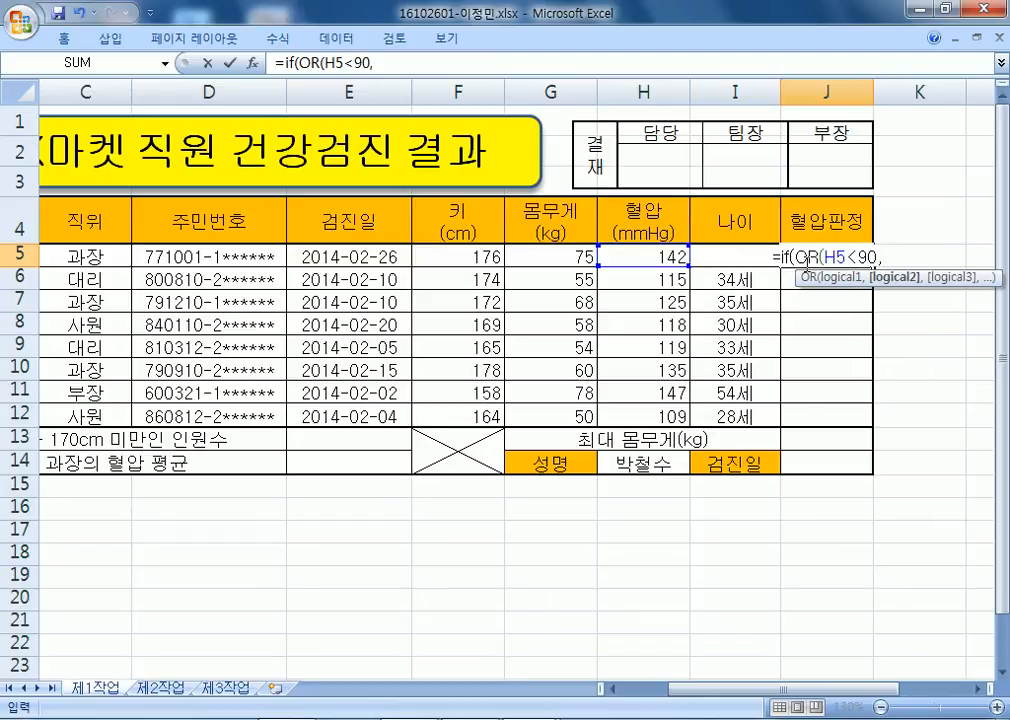
key(Left)
key(Left)
text(>=)
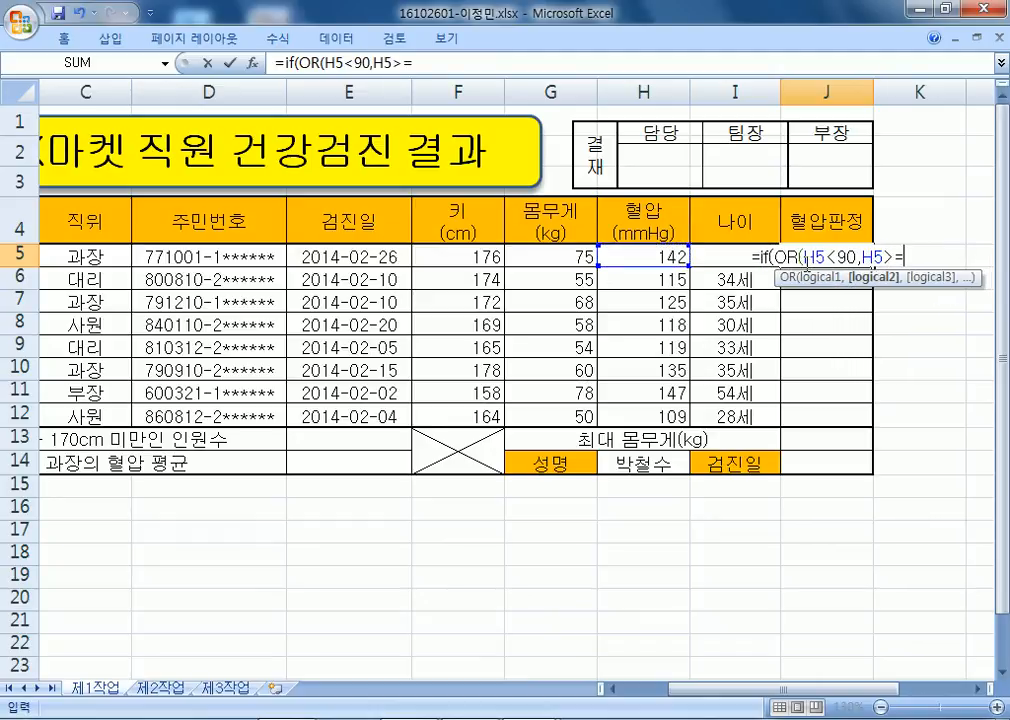
text(140)
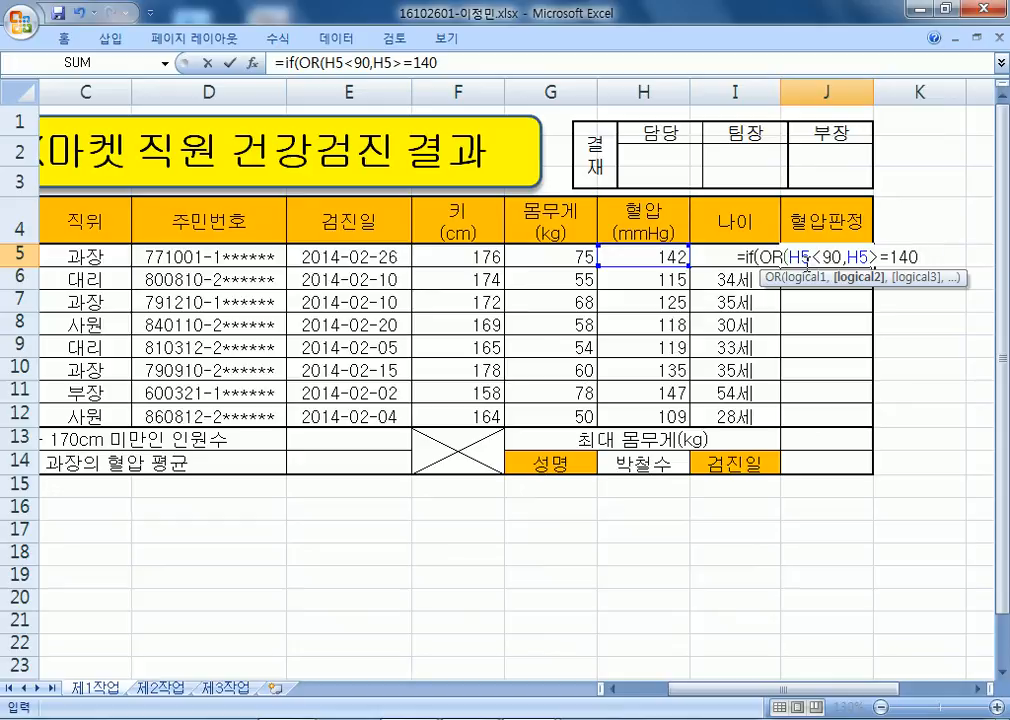
text())
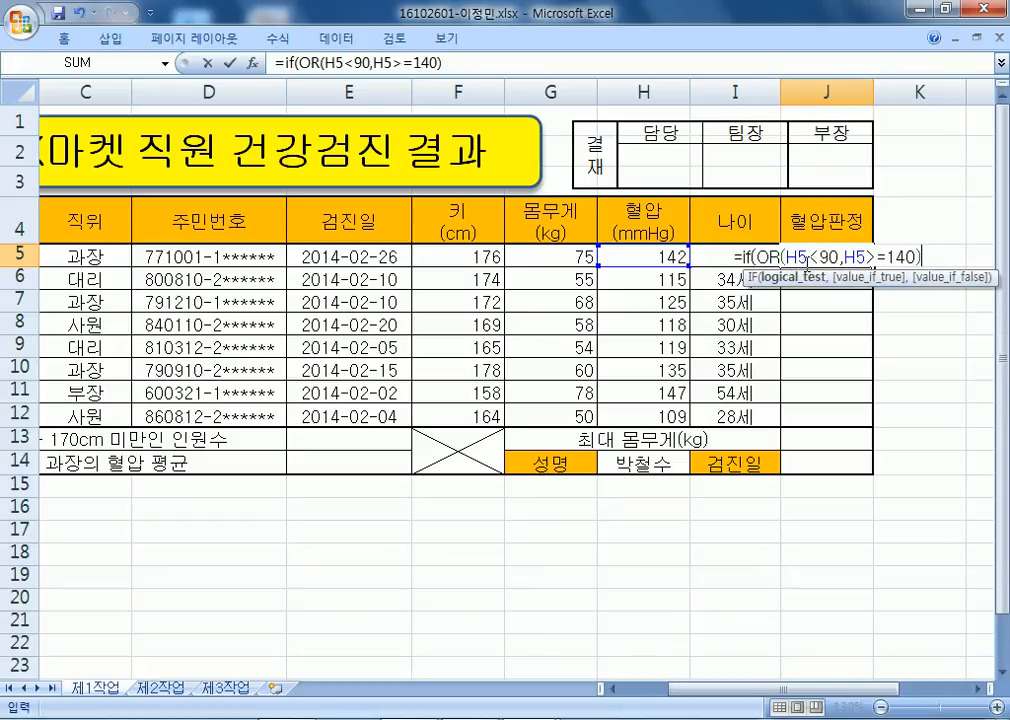
text(,"혈)
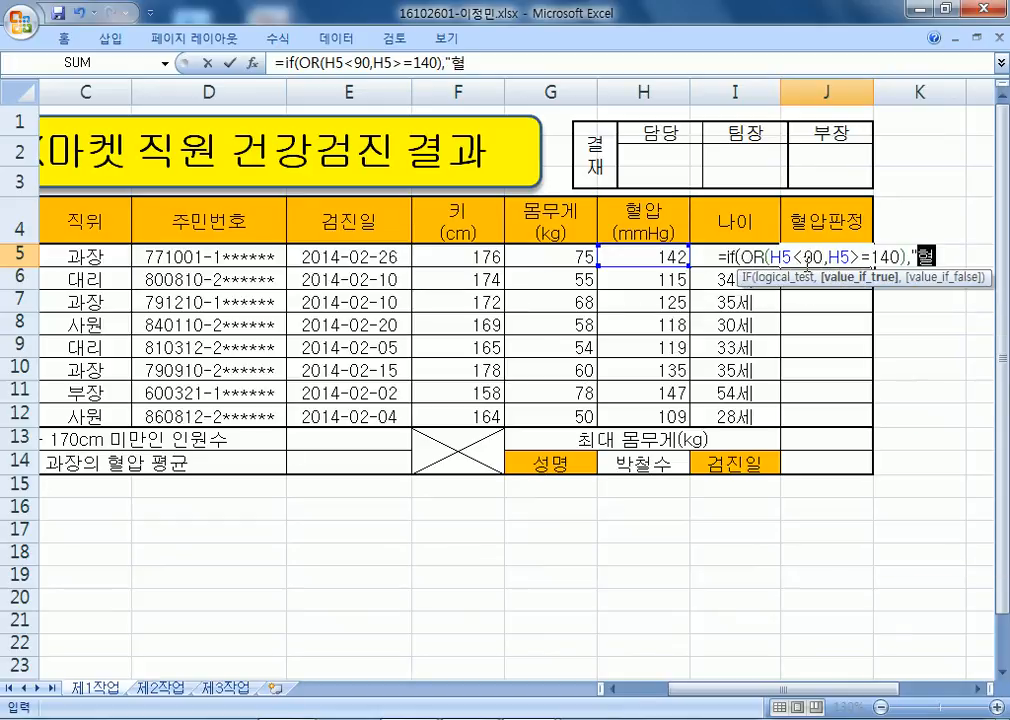
text(압주의","정상")
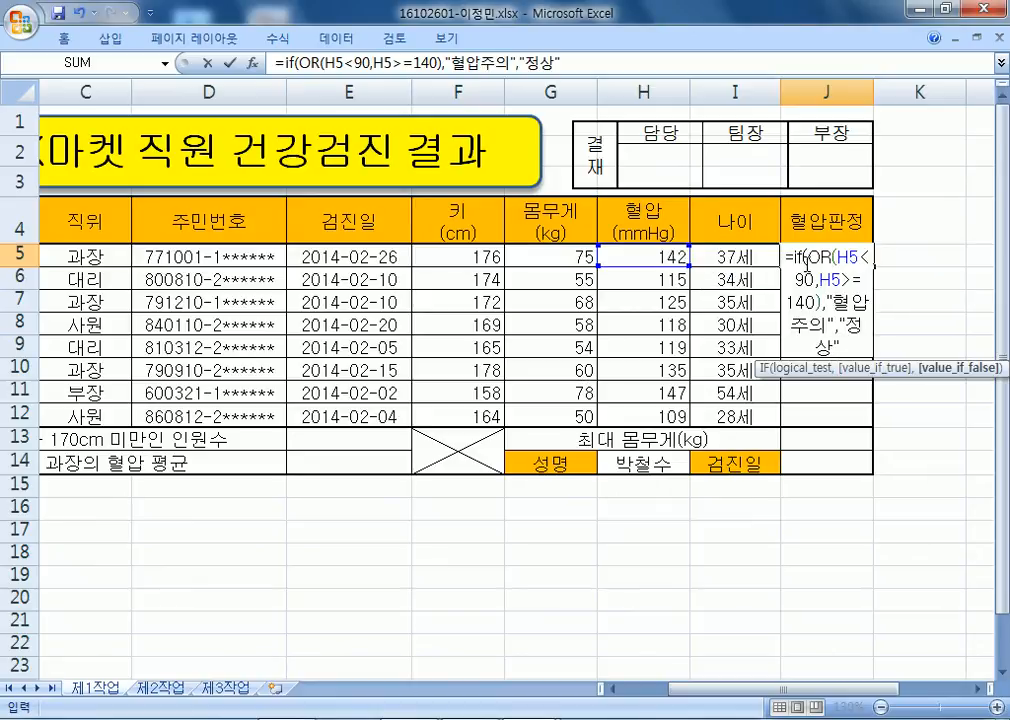
key(Return)
Fill the J5 formula down to J12 without formatting, keeping the borders.
click(805, 260)
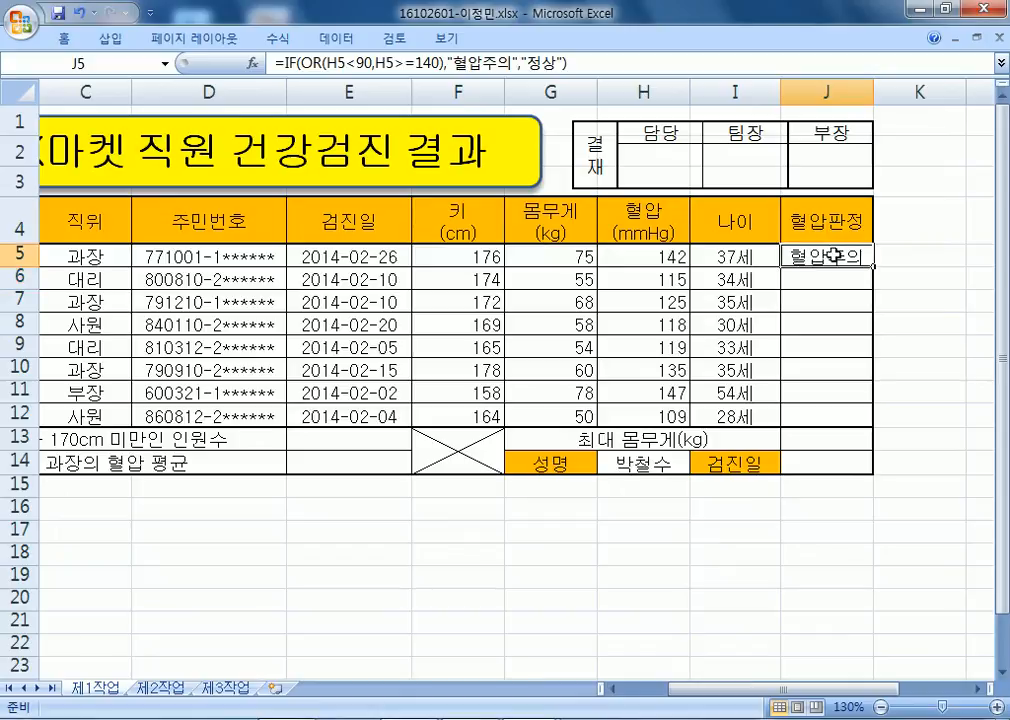
drag(872, 267, 868, 430)
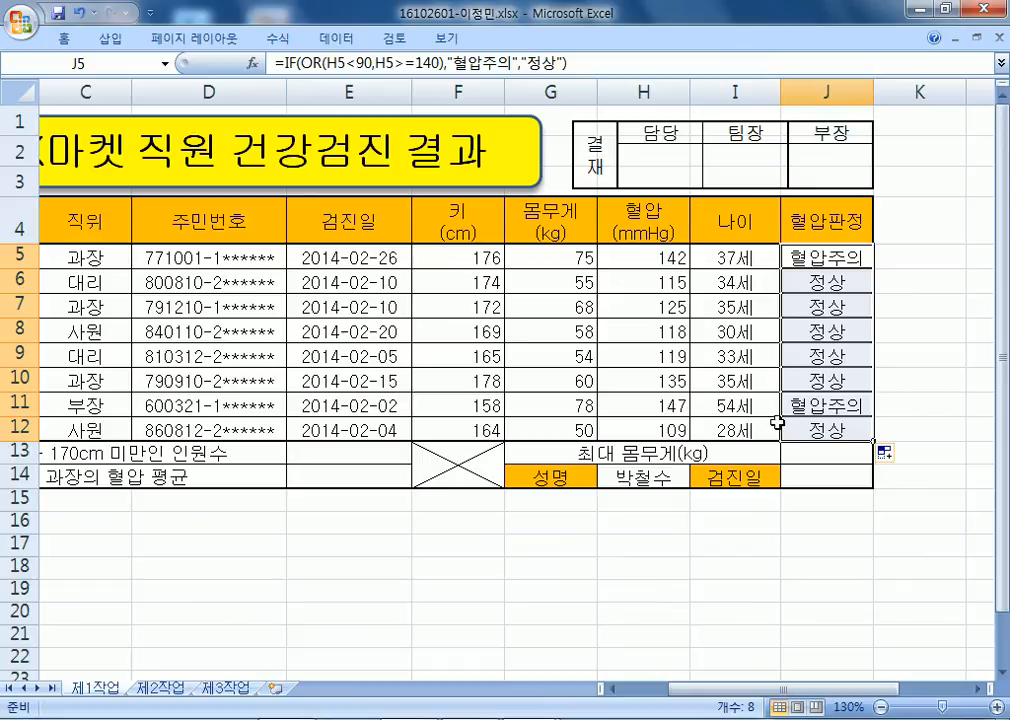
click(886, 453)
click(855, 520)
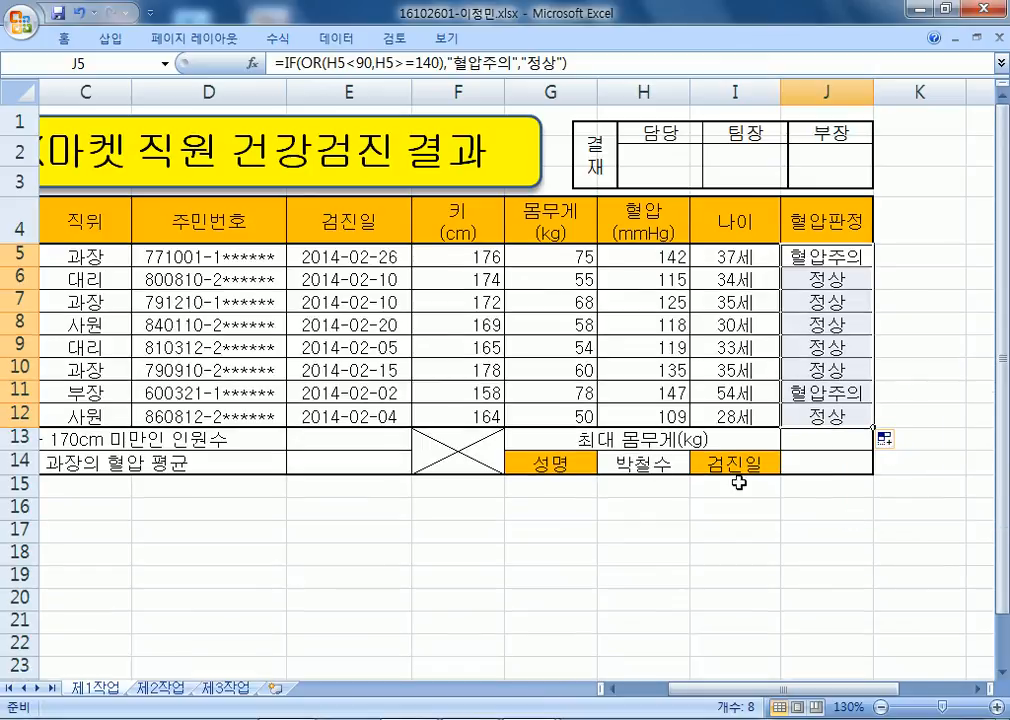
click(455, 490)
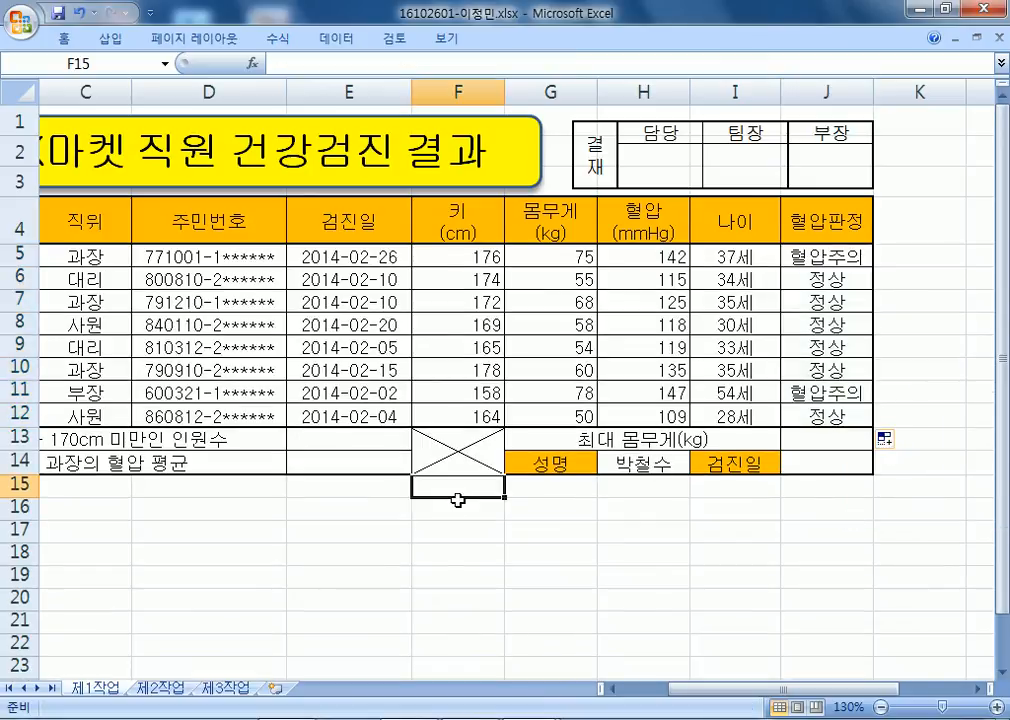
click(820, 258)
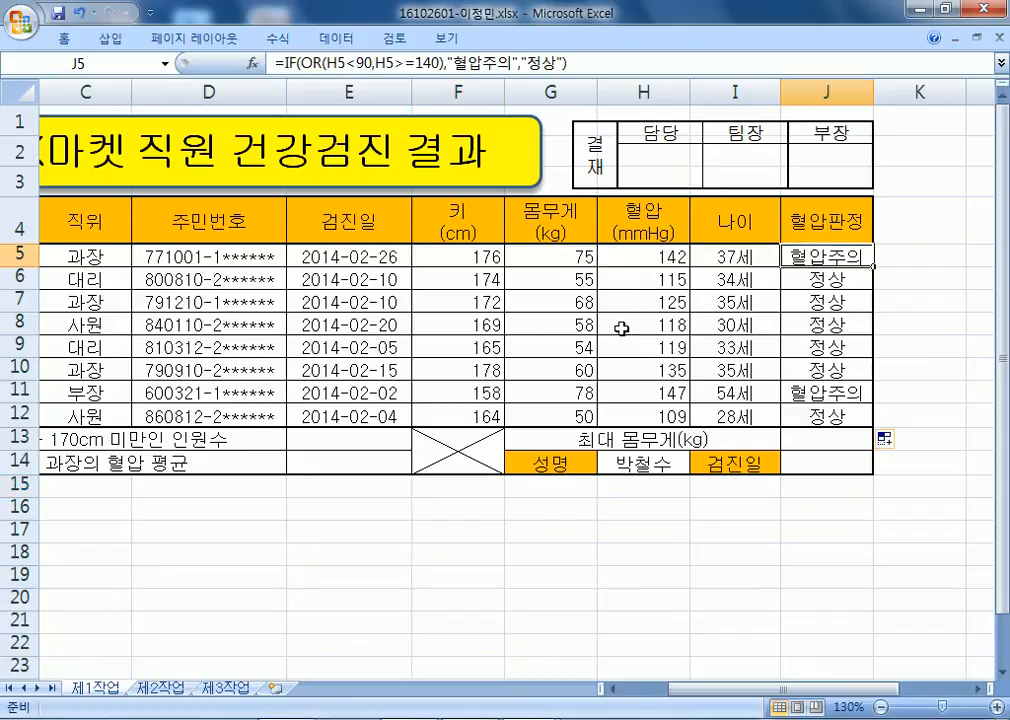
key(alt+Tab)
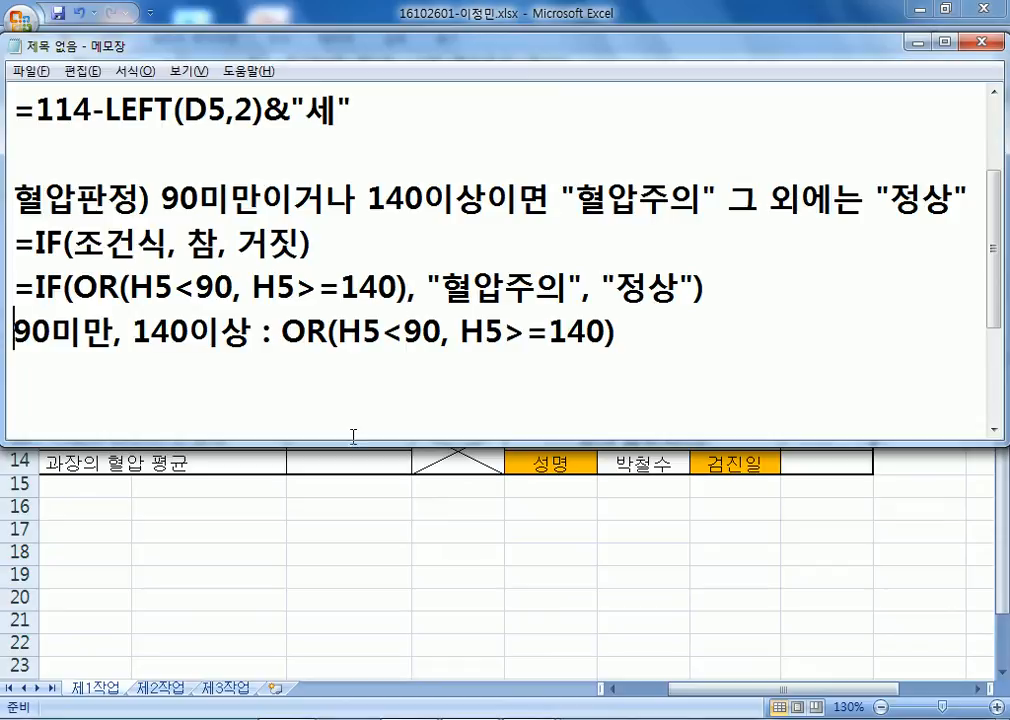
Label the OR note line with 이중조건 : and move to an empty line below.
text(DLWND)
key(BackSpace)
key(BackSpace)
key(BackSpace)
key(BackSpace)
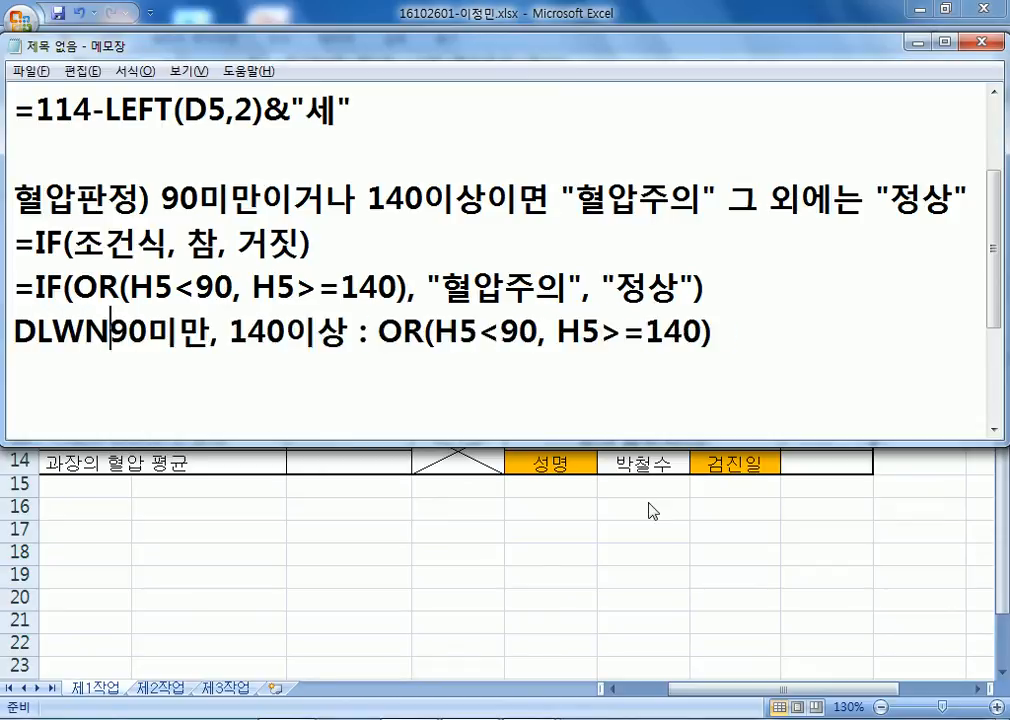
text(LWND)
key(BackSpace)
key(BackSpace)
key(BackSpace)
key(BackSpace)
key(BackSpace)
key(Hangul)
text(ㅇ이중조건 :)
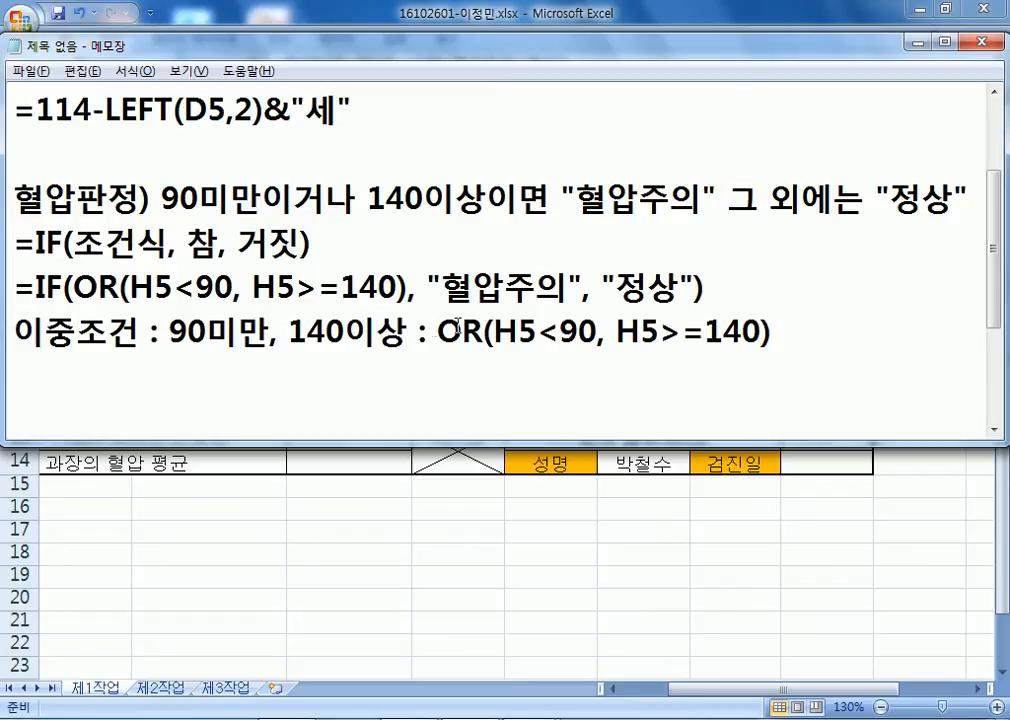
drag(463, 332, 706, 332)
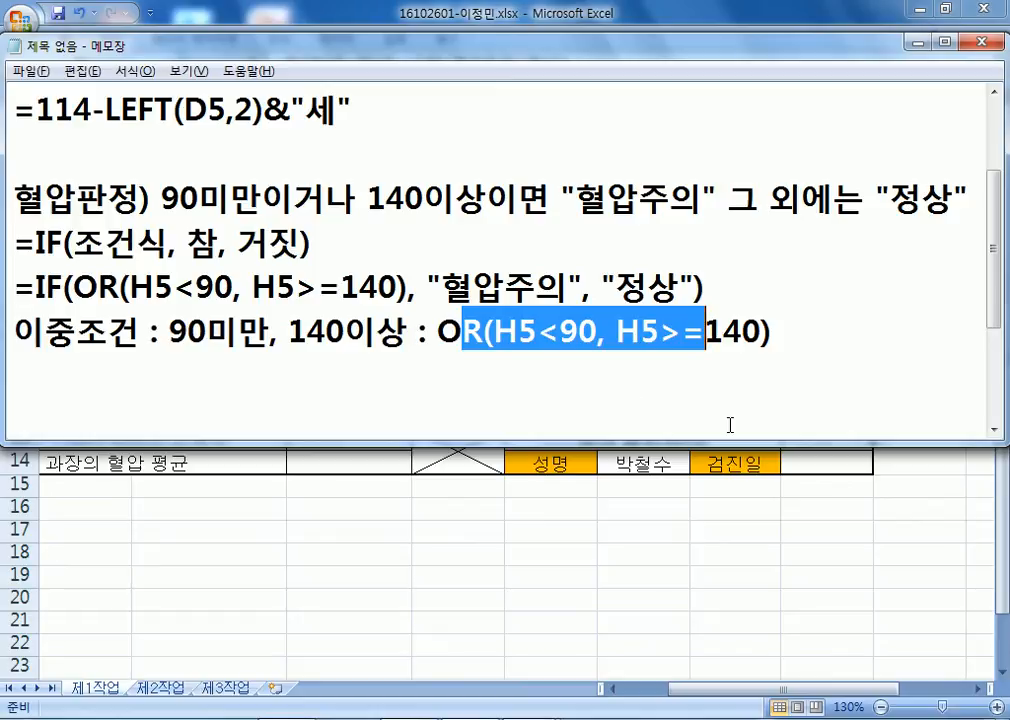
click(632, 420)
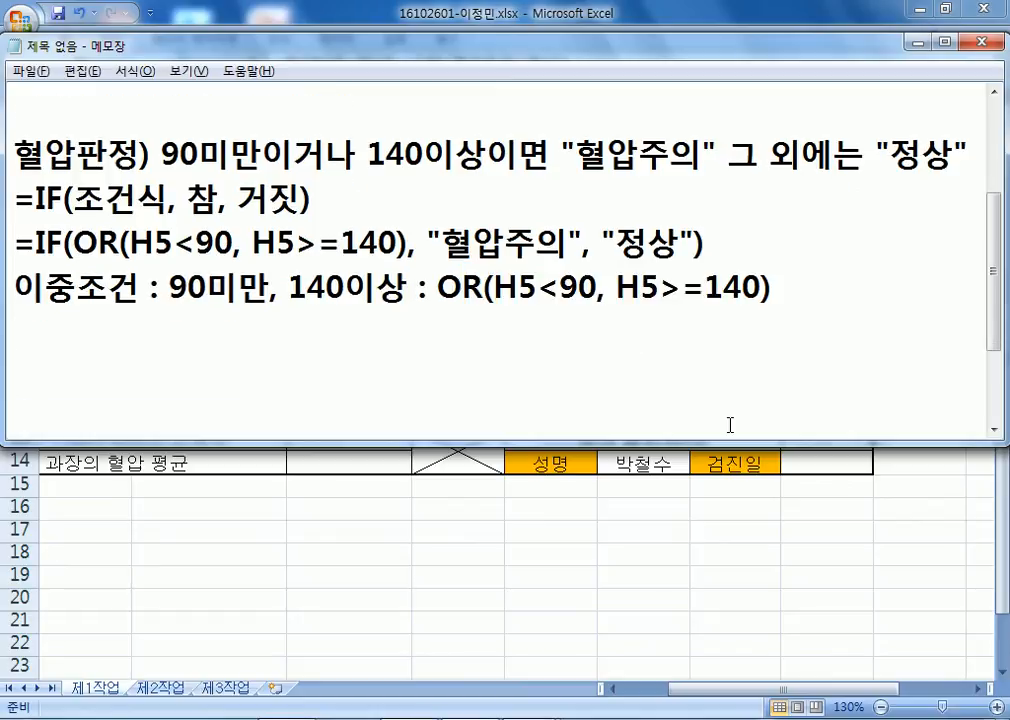
Write the task note: 키가 170cm미만인 인원수, 정의된 이름(키)를 이용, "명" 붙이시오.
text(키가 1)
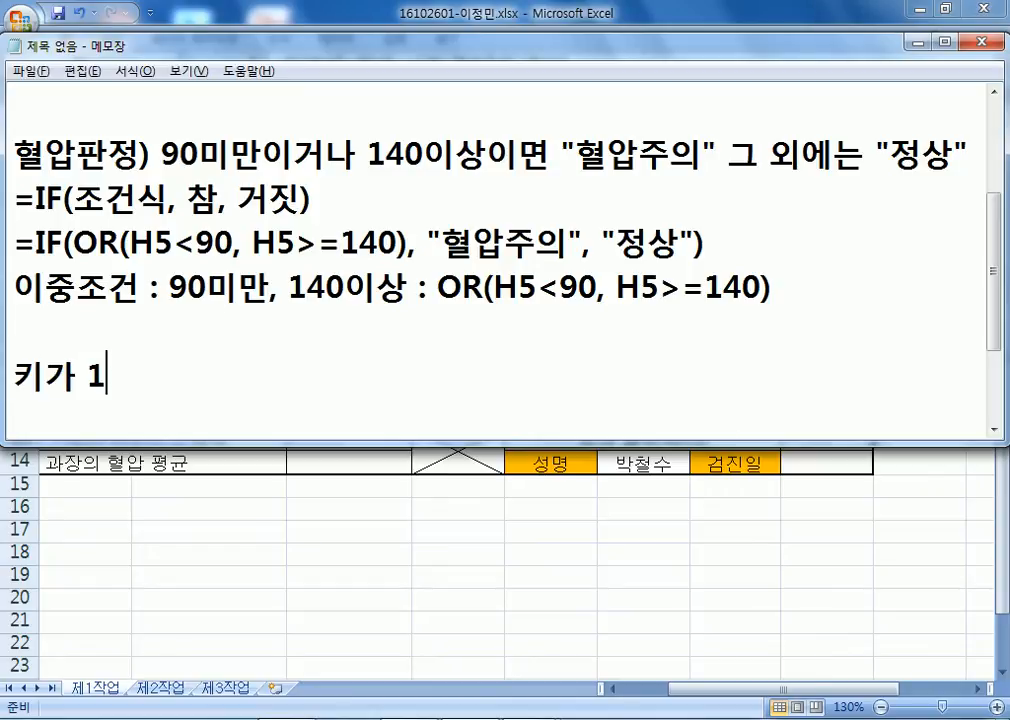
text(70CM미)
key(BackSpace)
key(BackSpace)
key(BackSpace)
key(BackSpace)
text(cm미)
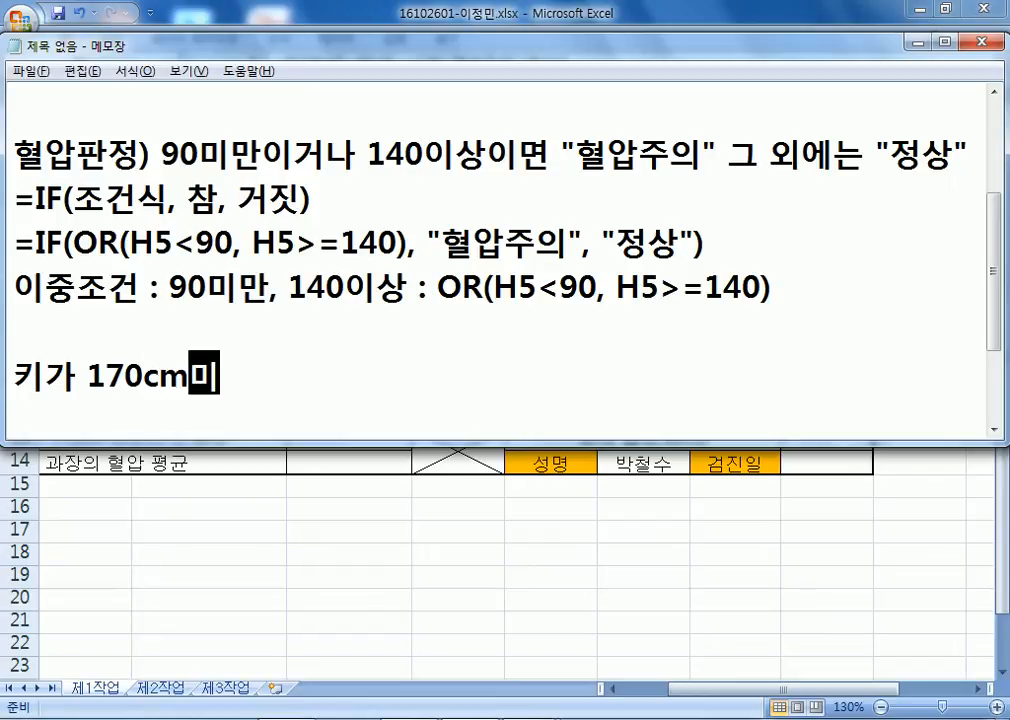
text(만인 )
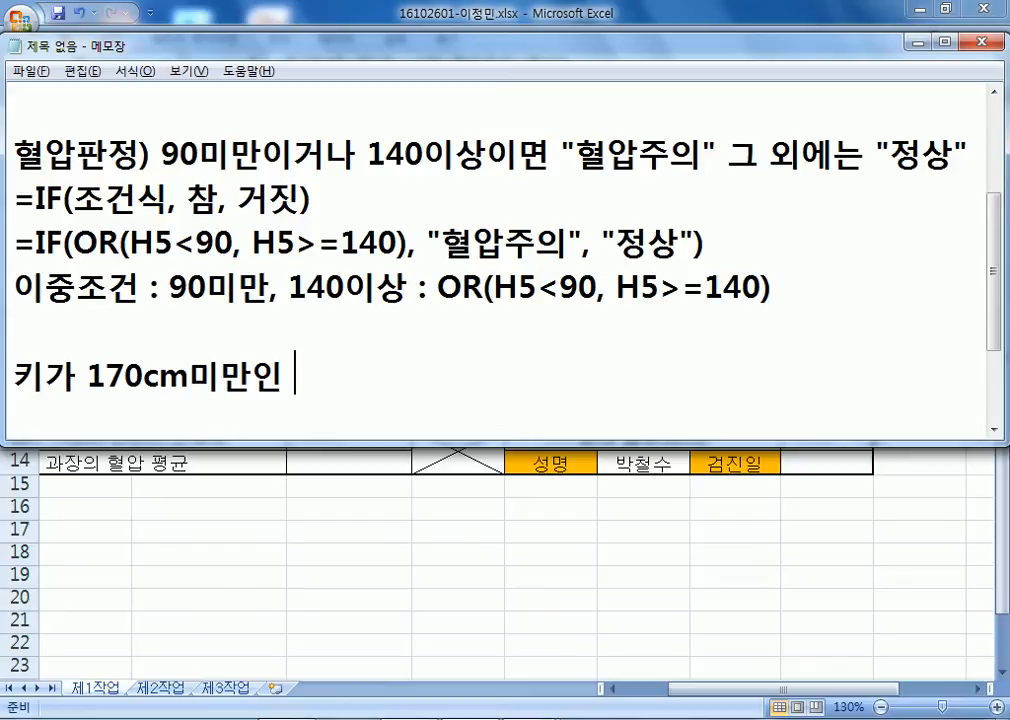
text(인원수))
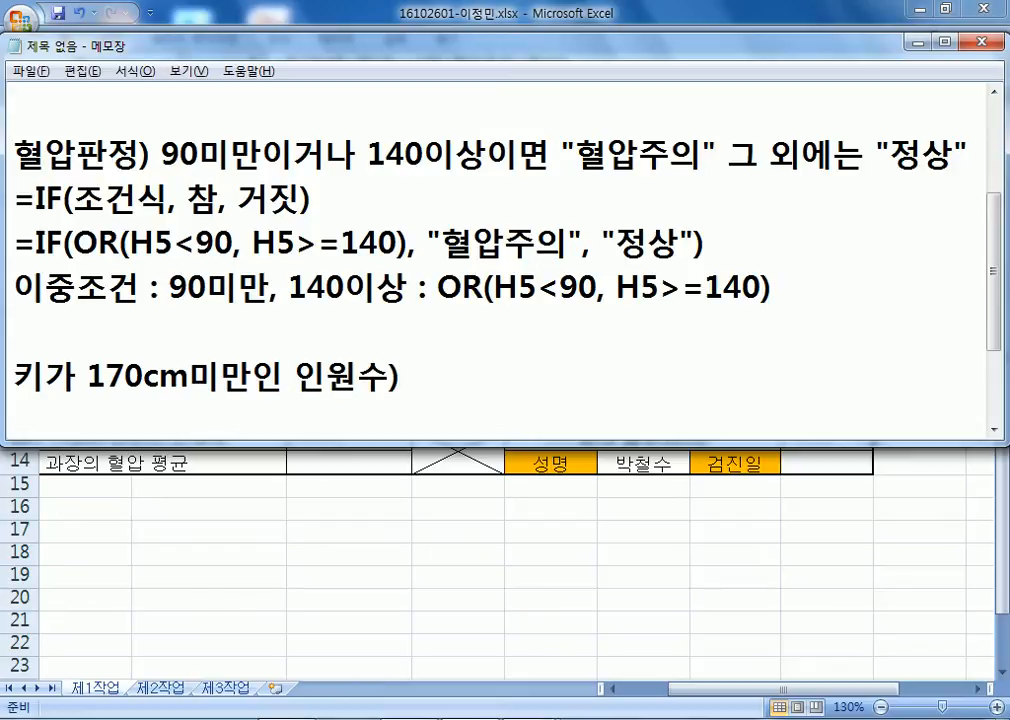
text( 정의도)
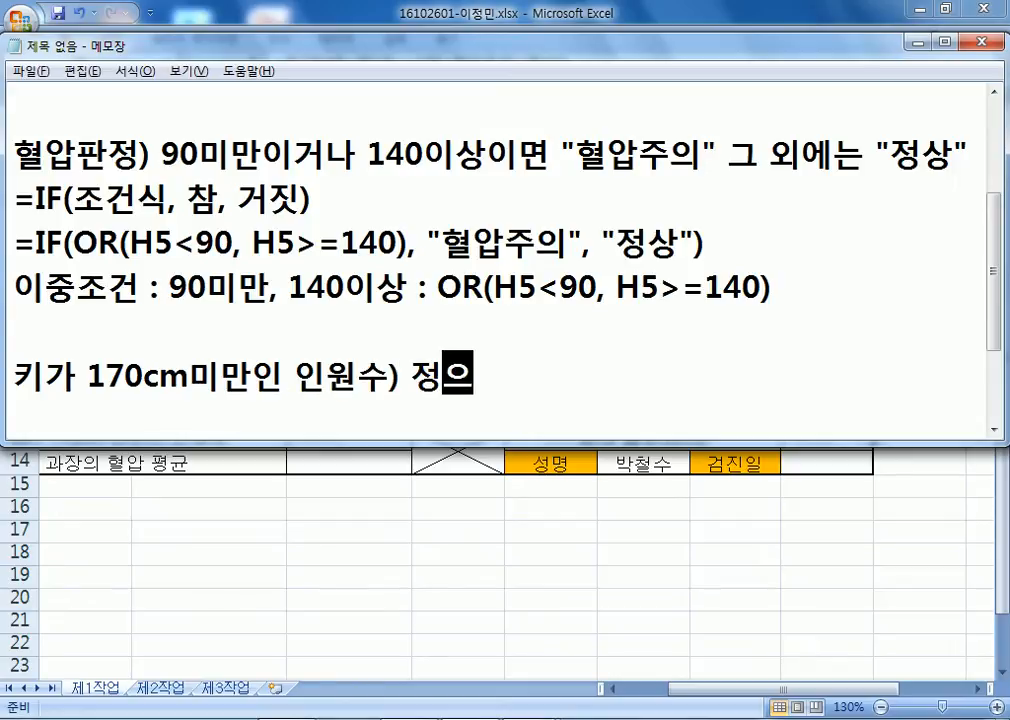
text(ㄴ 이름)()
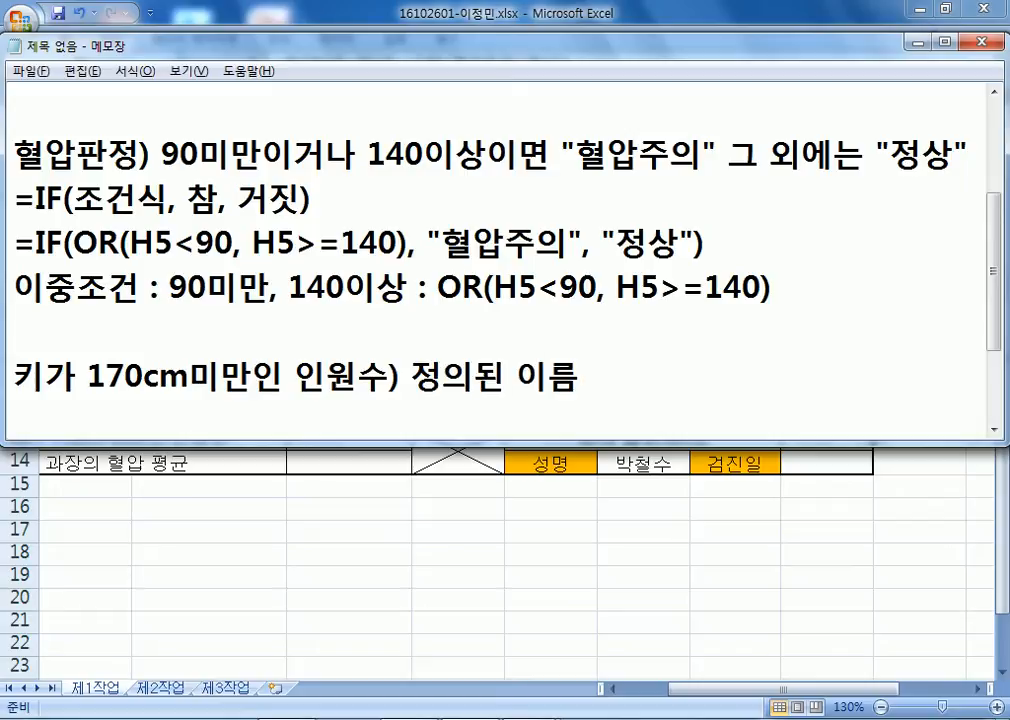
key(BackSpace)
key(BackSpace)
text((키))
text(를 이)
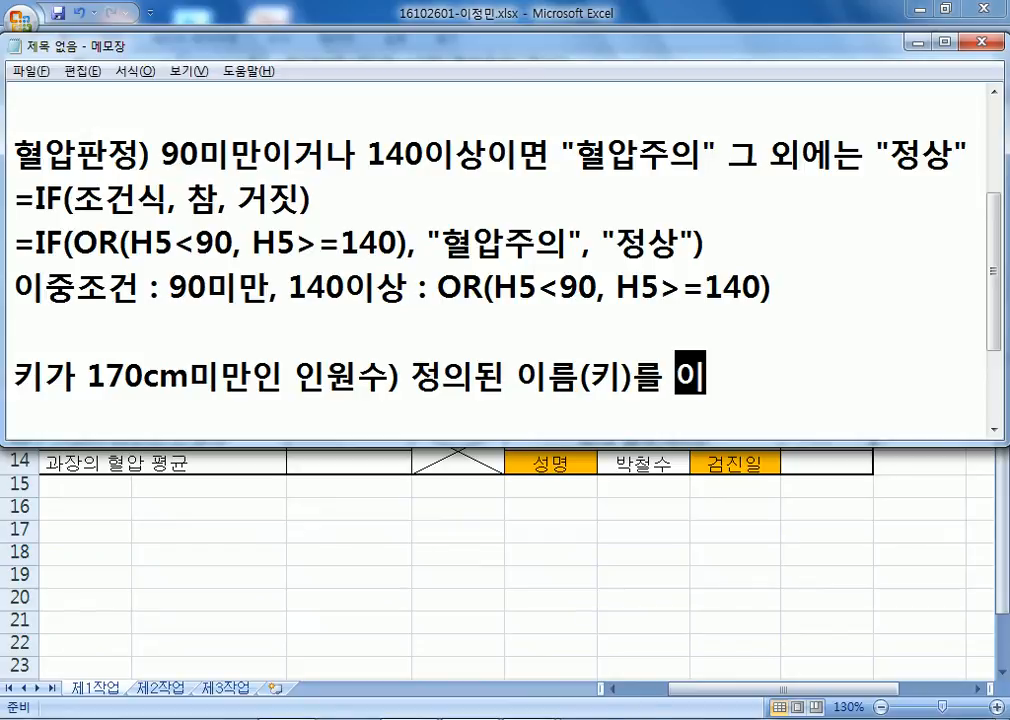
text(용, "명")
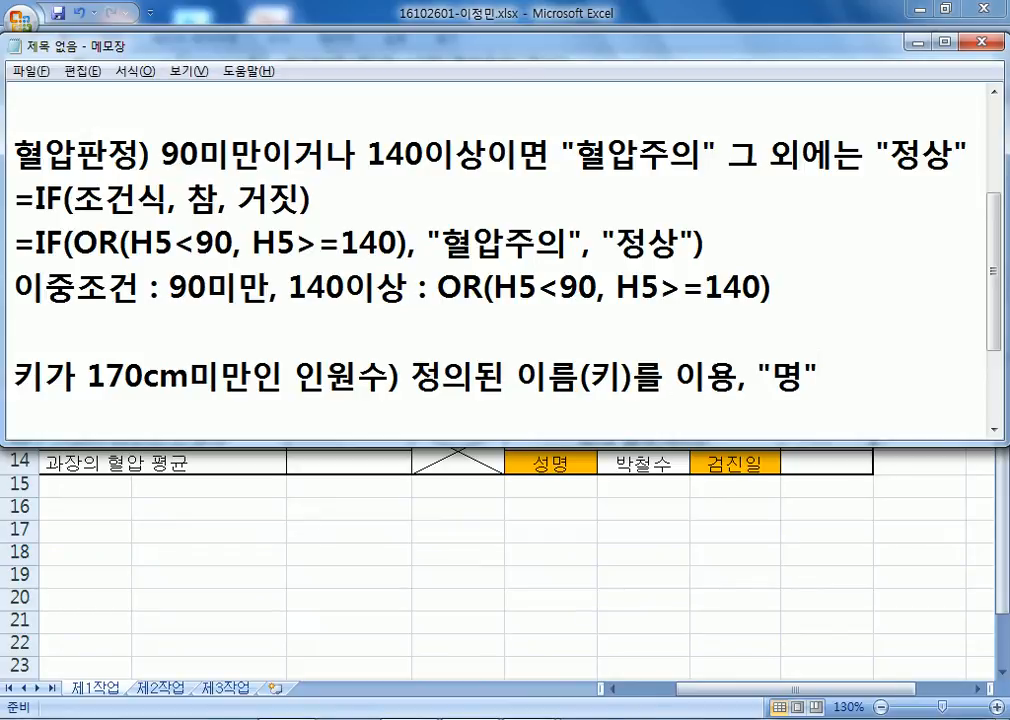
text( 붙이시오)
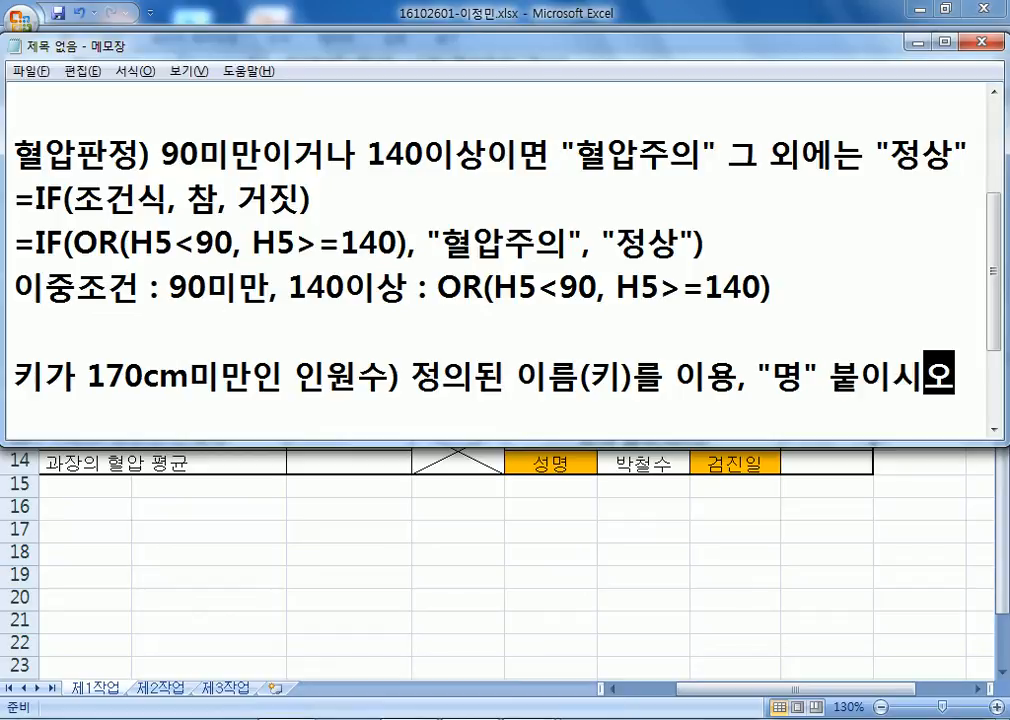
Write the template =COUNTIF(범위, 조건)&"명" on the next line.
key(Return)
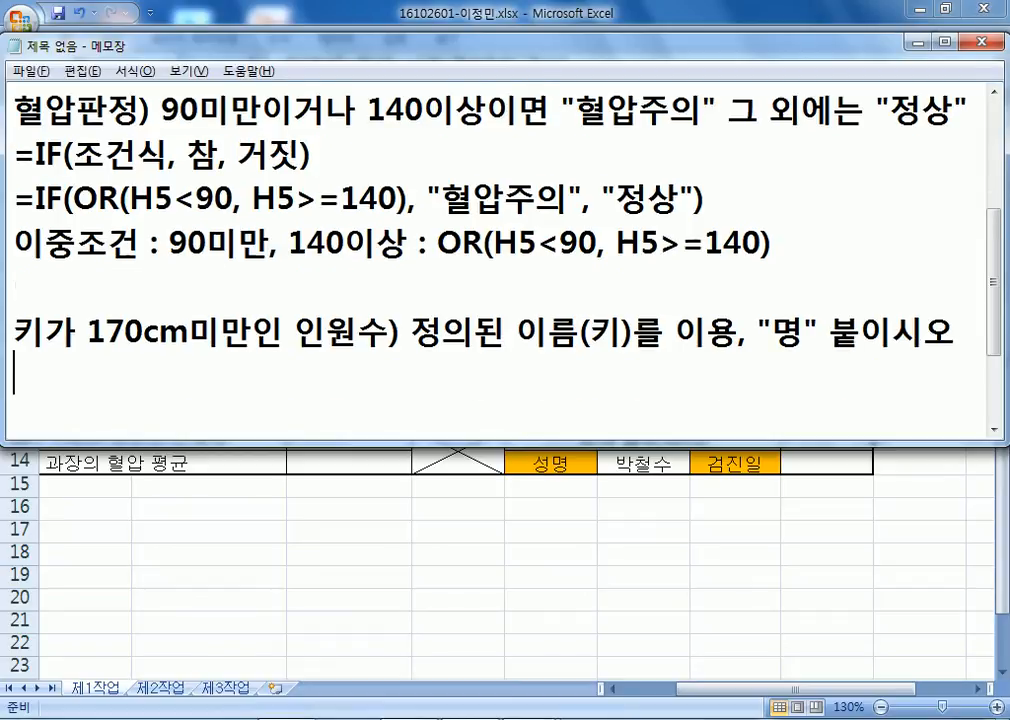
text(=COUNTIF)
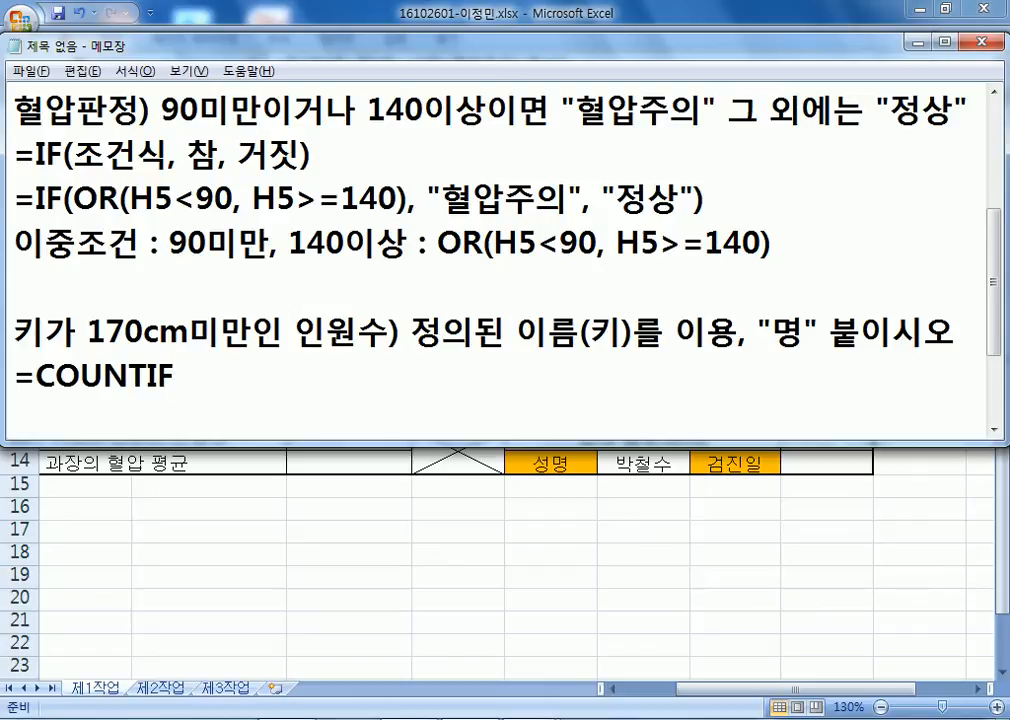
text((범위, 조건)
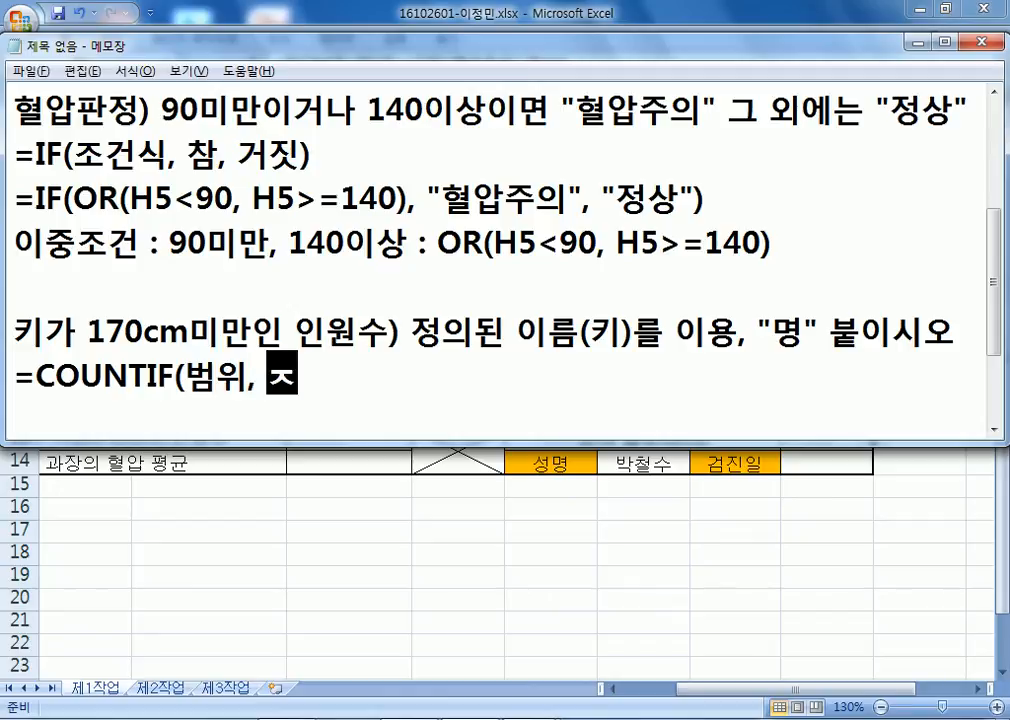
text()&)
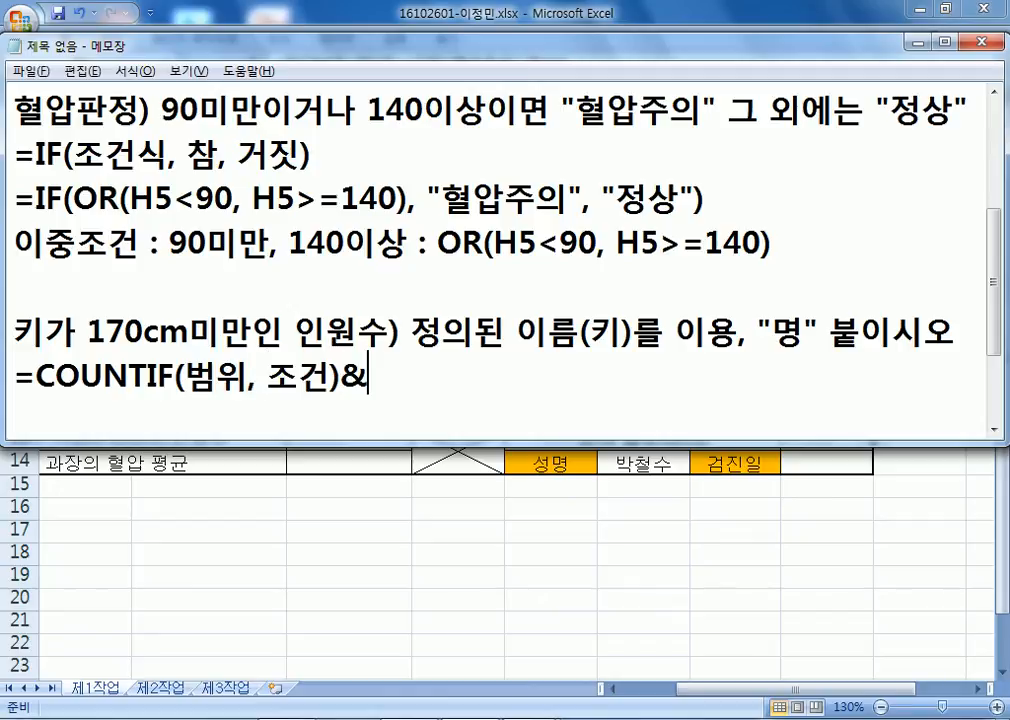
text("AUD)
key(BackSpace)
key(BackSpace)
key(BackSpace)
key(Hangul)
text(명)
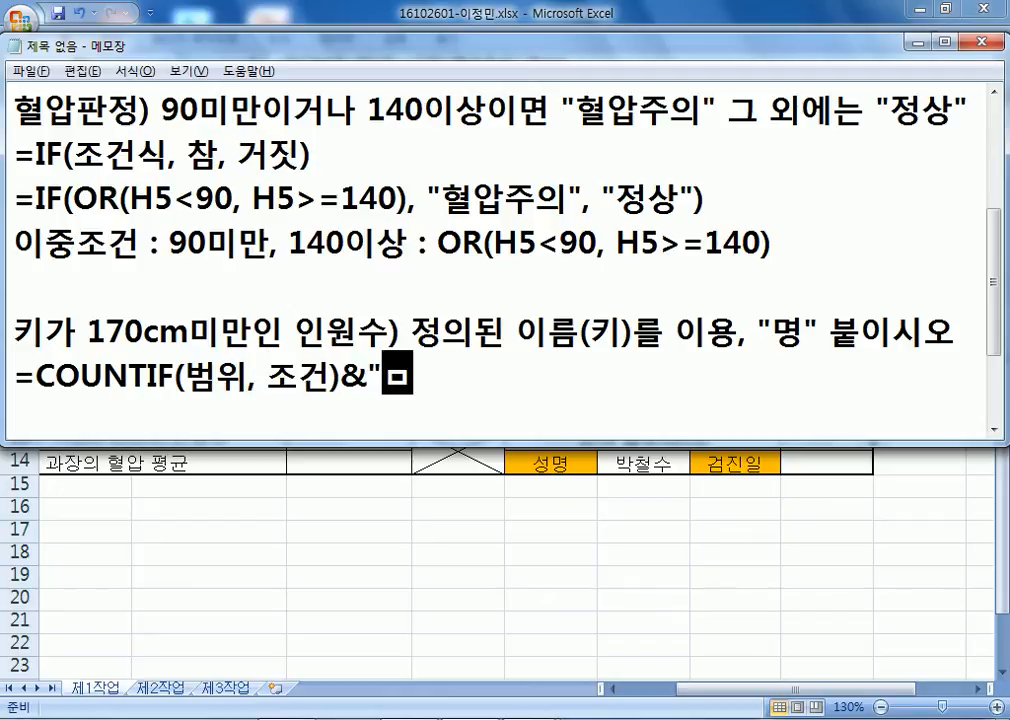
text(")
key(Return)
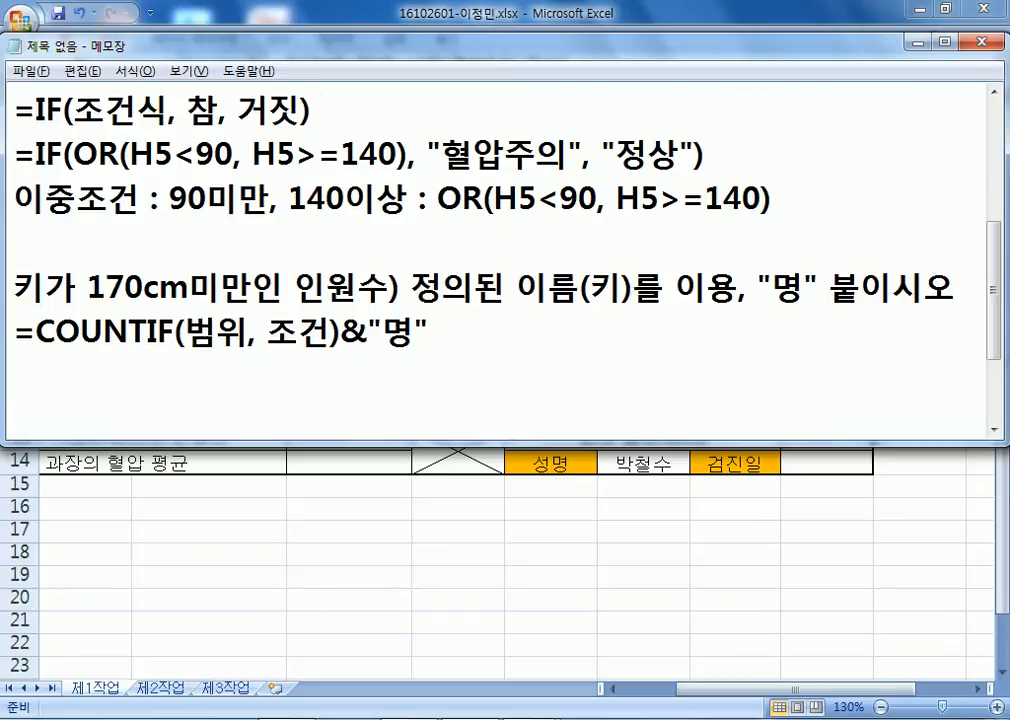
Duplicate the COUNTIF template and replace its arguments with 키 and "<170".
key(Up)
key(shift+Down)
key(Down)
text(=COUNTIF(범위, 조건)&"명")
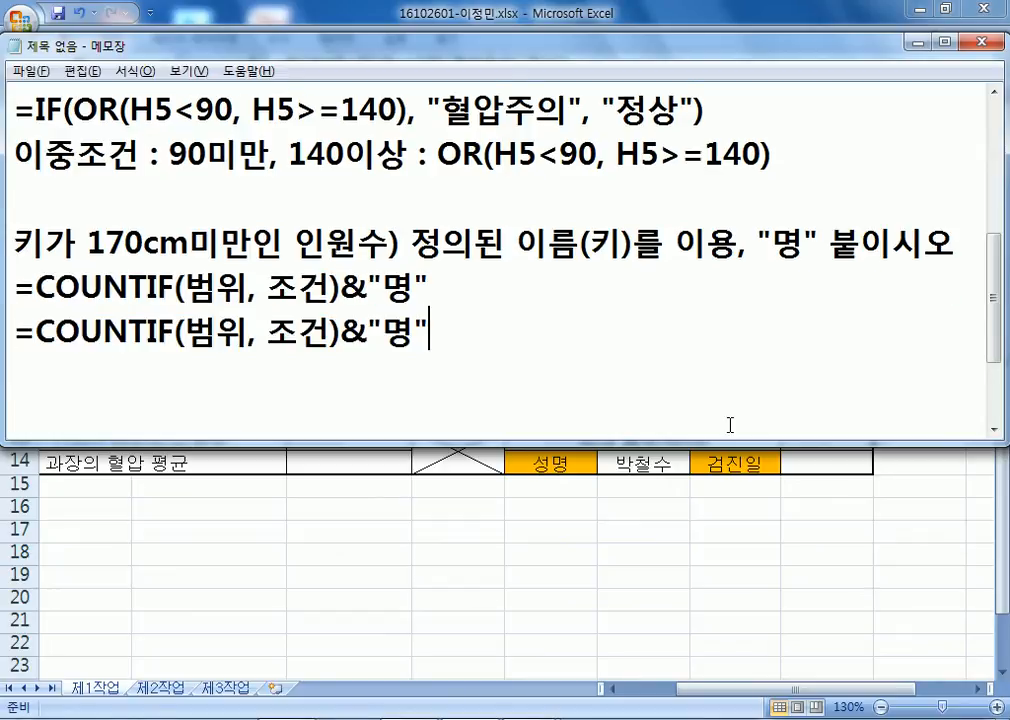
key(Left)
key(Left)
key(Left)
key(Left)
key(Left)
key(Left)
text(키)
key(Delete)
key(Delete)
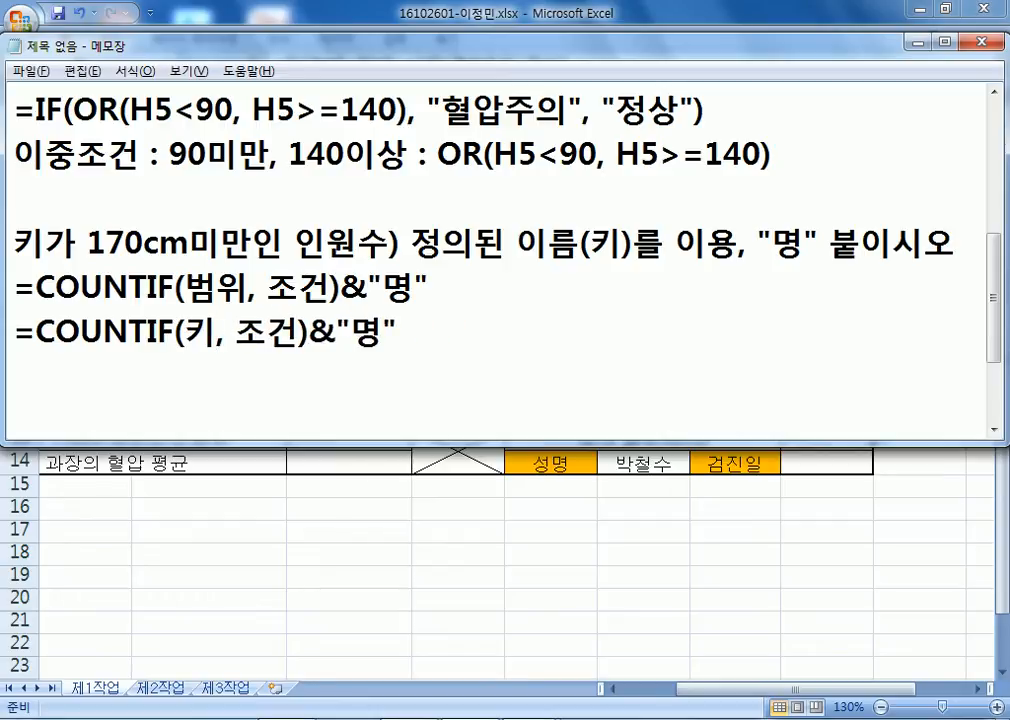
key(Right)
key(Right)
text(""<)
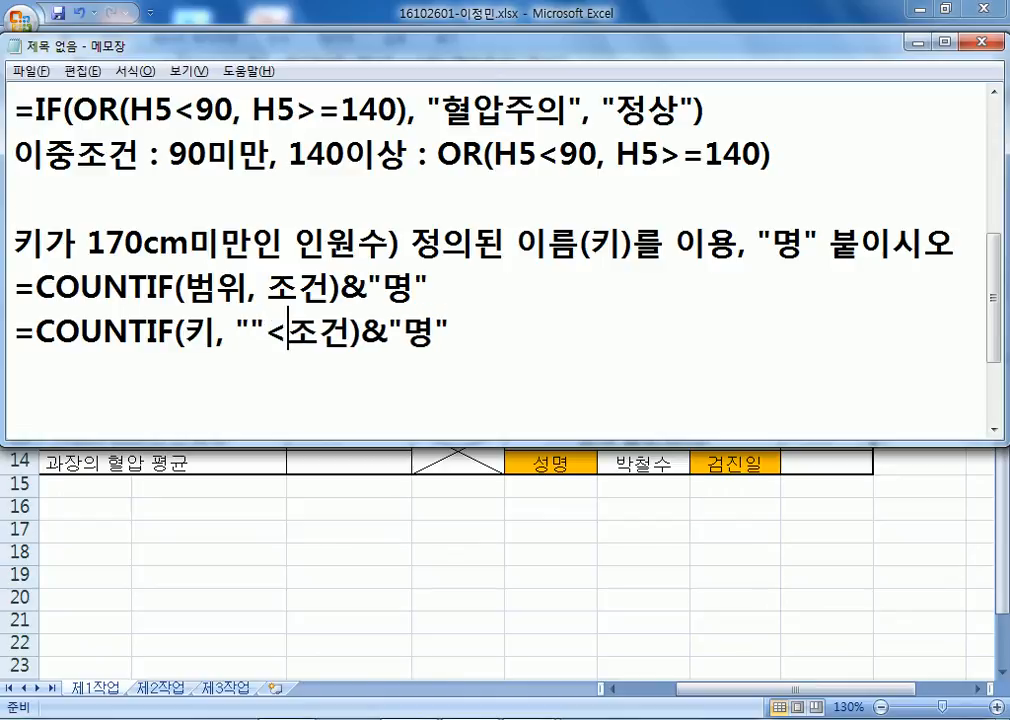
text(170)
key(Delete)
key(Delete)
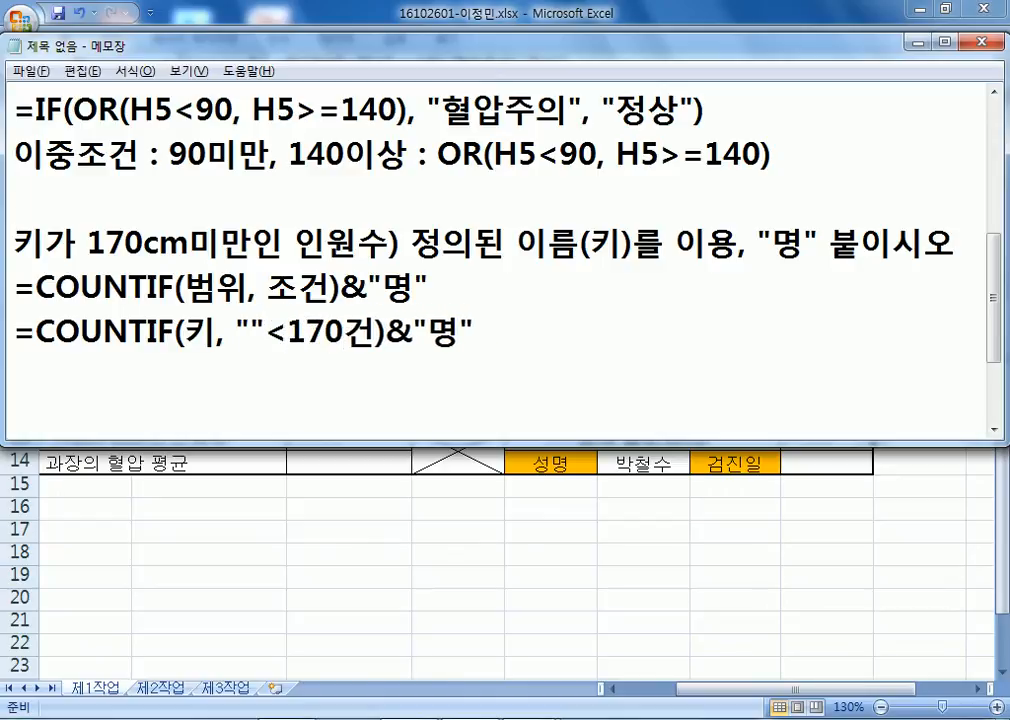
text(:")
key(BackSpace)
key(BackSpace)
text(")
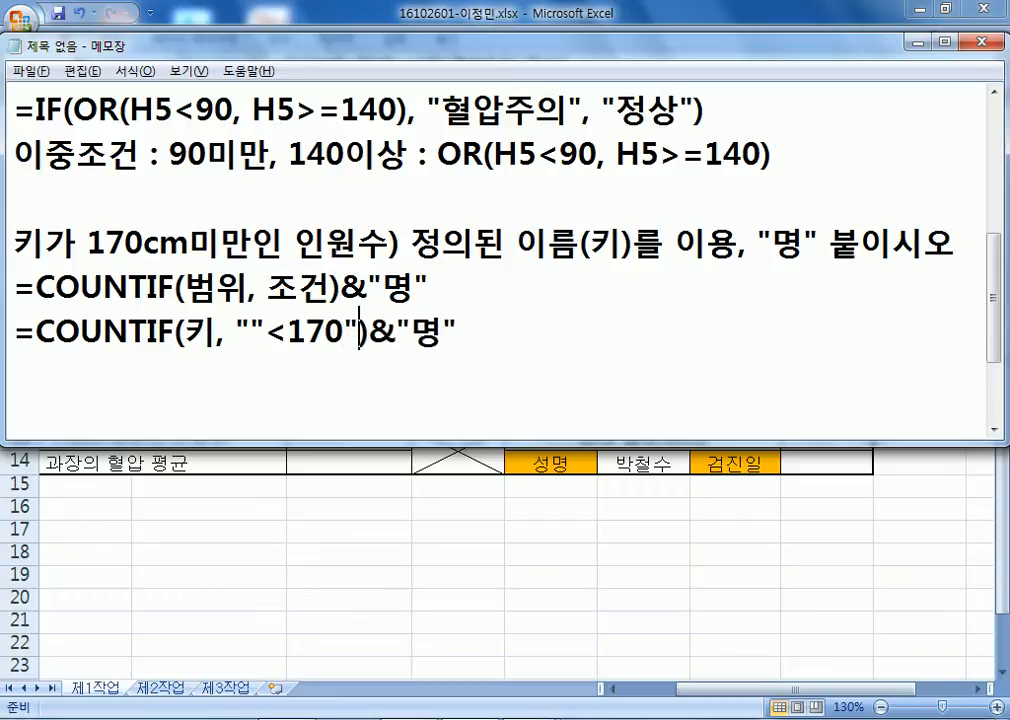
Clean up the quotes so the line reads =COUNTIF(키, "<170")&"명".
key(Left)
key(Left)
key(Left)
key(Left)
key(Left)
key(Left)
key(Left)
key(Left)
key(Left)
key(Left)
text(")
key(Right)
text(")
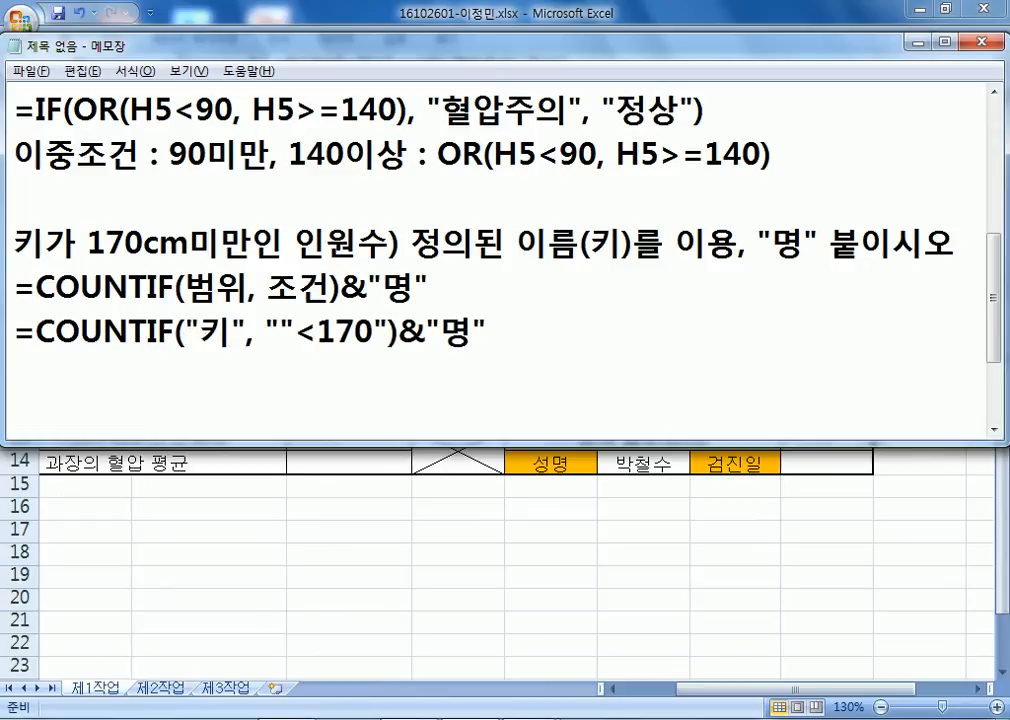
key(Left)
key(Left)
key(Left)
key(Delete)
key(Right)
key(Delete)
click(730, 424)
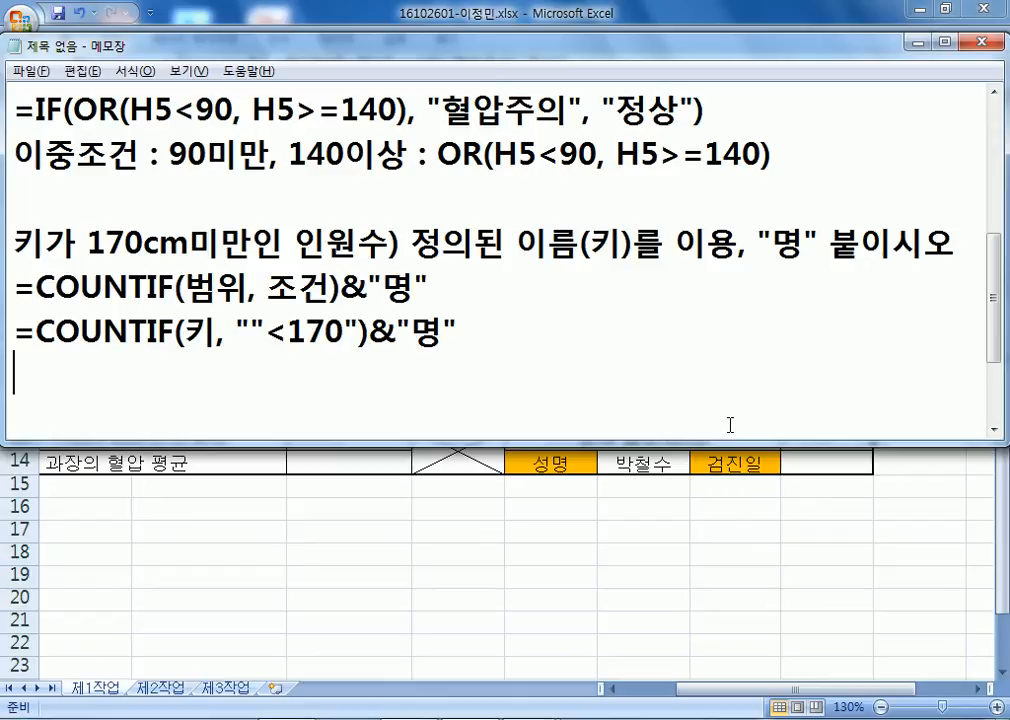
key(Right)
key(Right)
key(Right)
key(Right)
key(Right)
key(Right)
key(Right)
key(Right)
key(Right)
key(Right)
key(Right)
key(Right)
key(Right)
key(Delete)
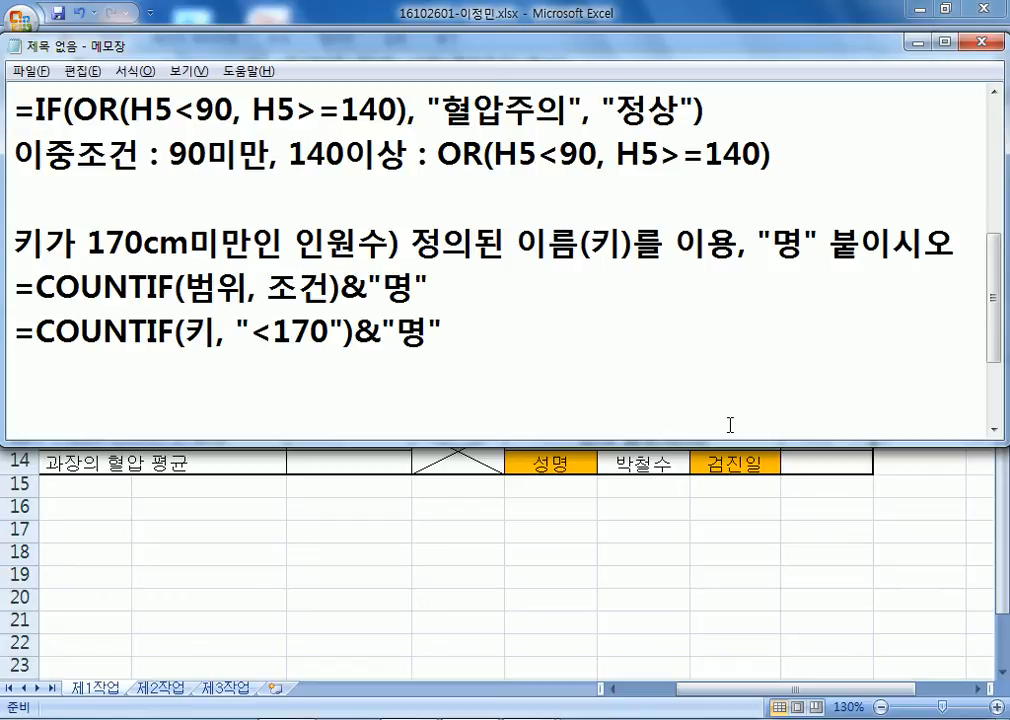
drag(352, 289, 368, 289)
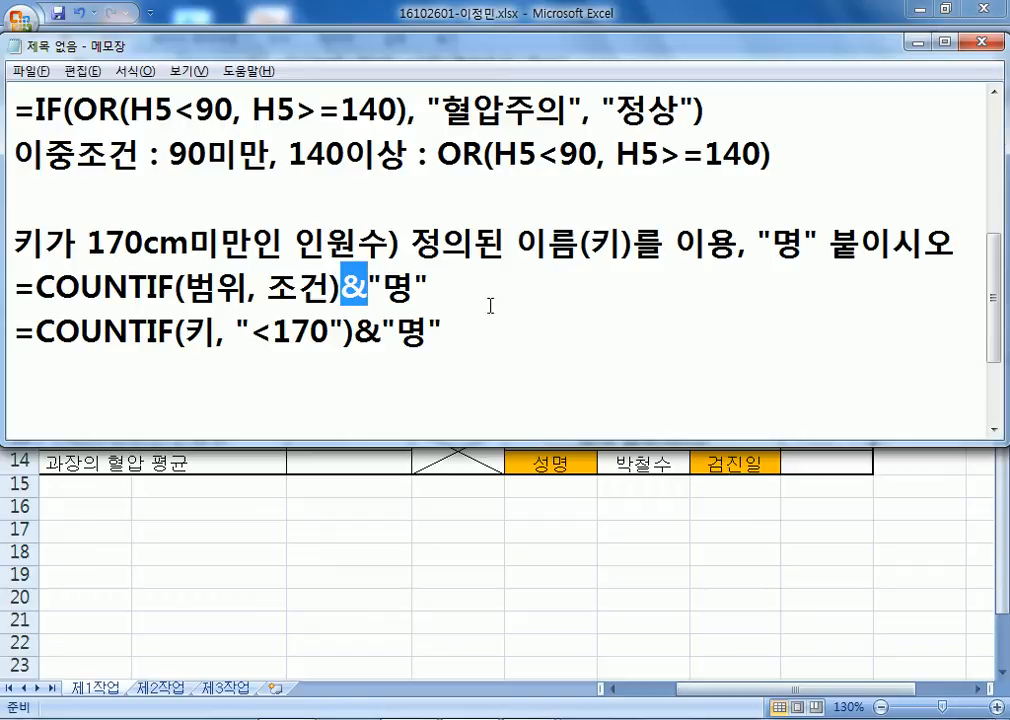
Paste the COUNTIF formula into Excel cell E13, which shows 4명.
drag(462, 334, 5, 335)
key(ctrl+c)
key(alt+Tab)
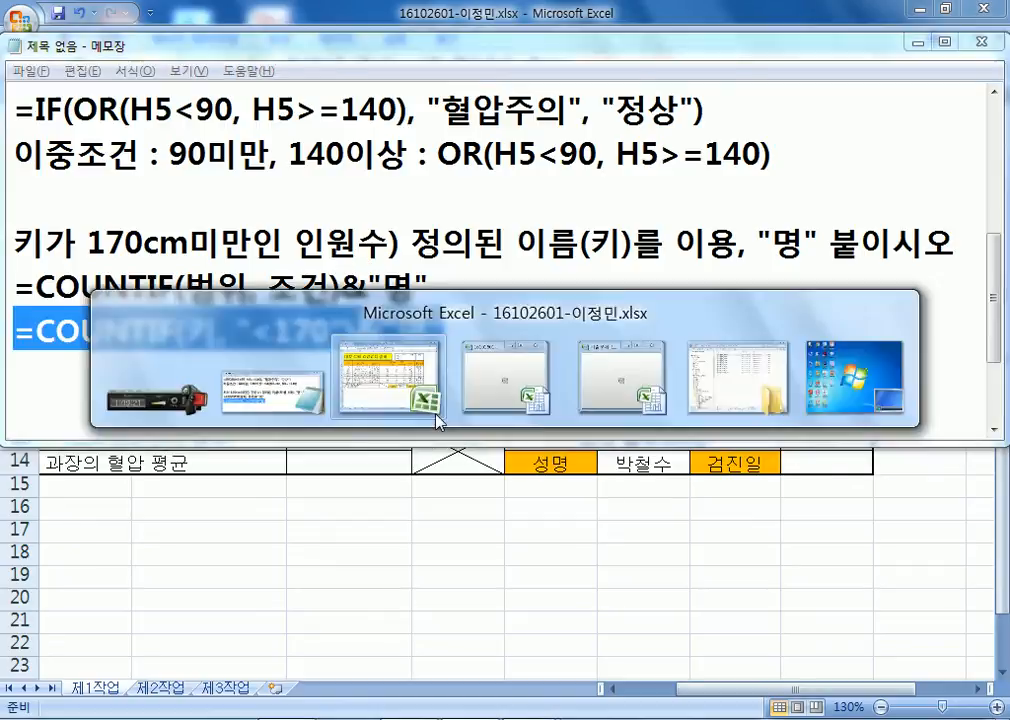
click(315, 441)
key(ctrl+v)
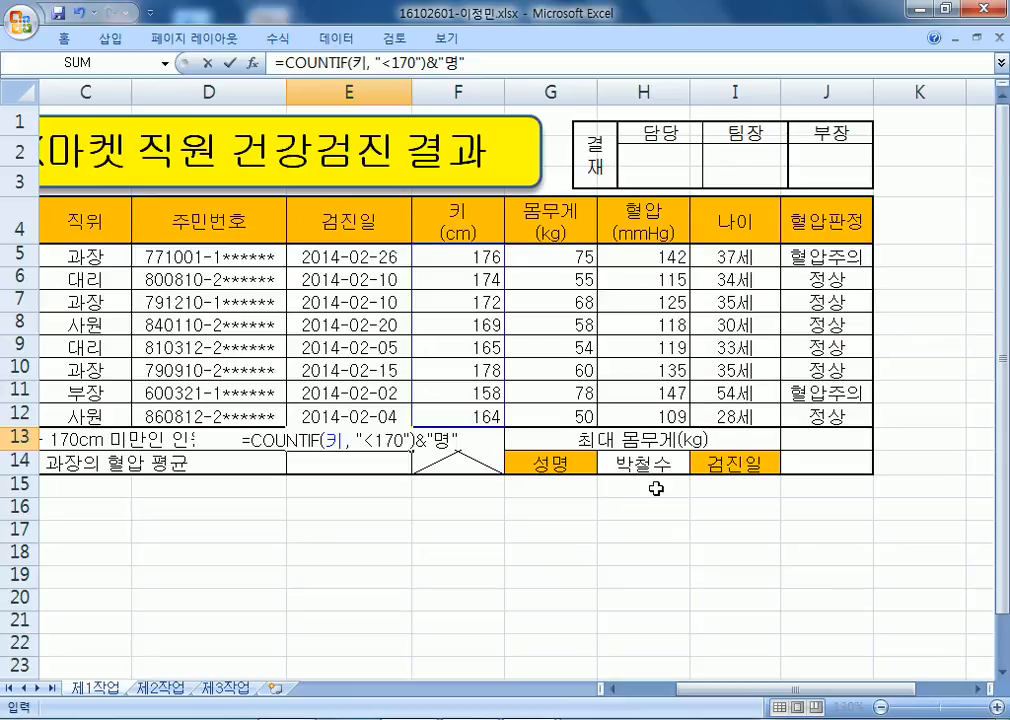
key(Return)
click(329, 432)
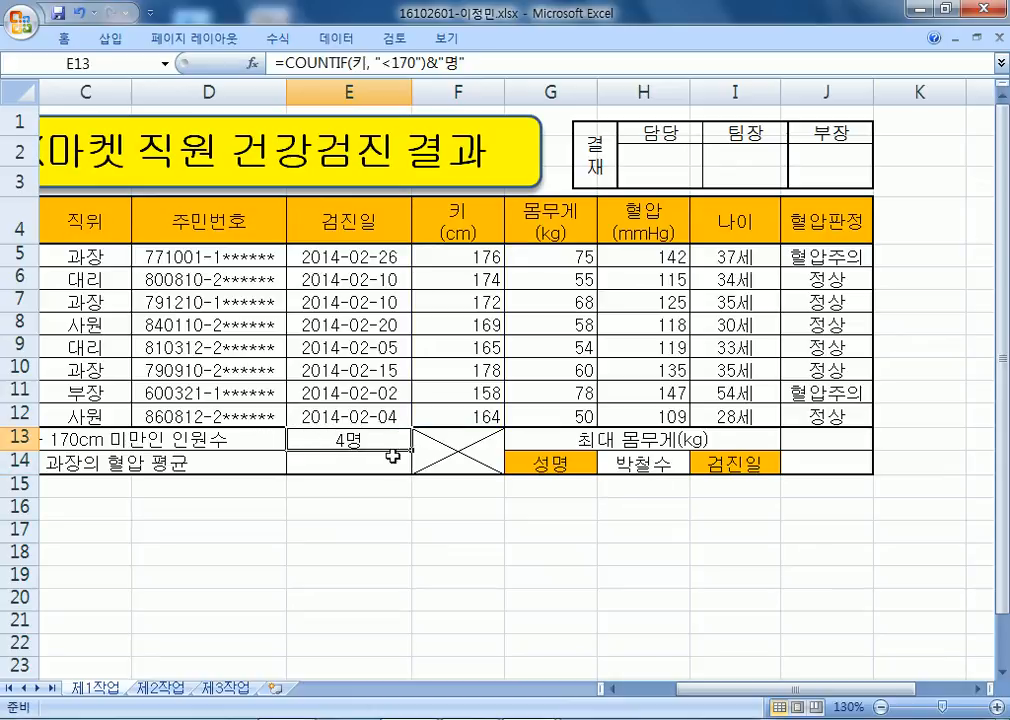
click(376, 467)
key(alt+Tab)
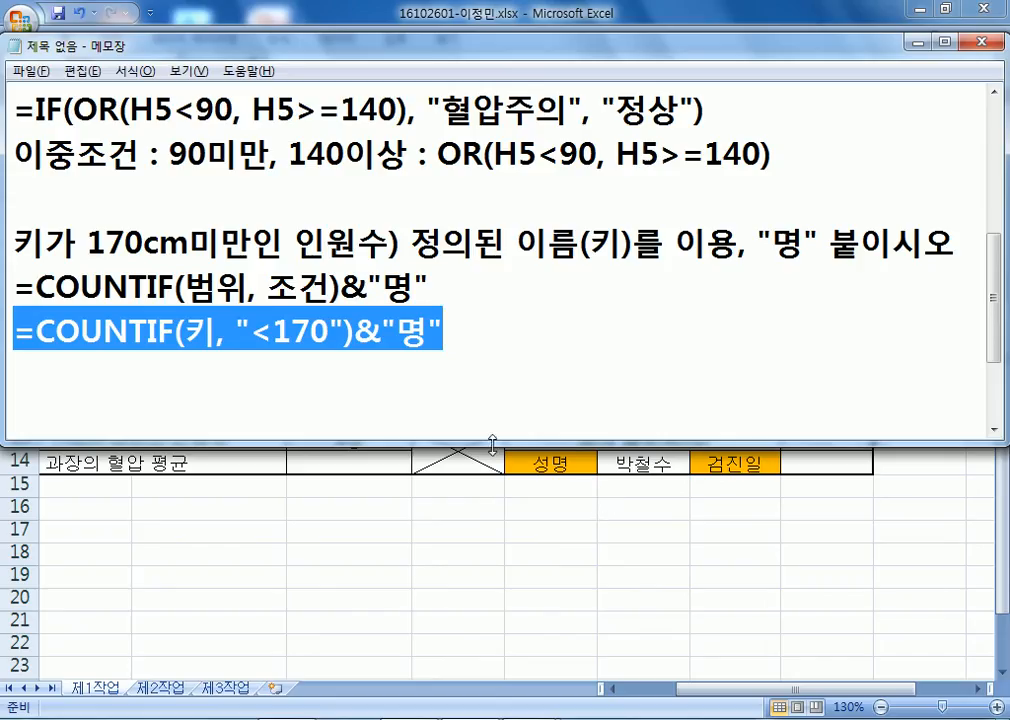
Add the note '과장의 혈압 평균) 반올림하여 십의 단위로 구하시오.' with 'ROUND, DAVERAGE' listed below.
click(390, 395)
key(Return)
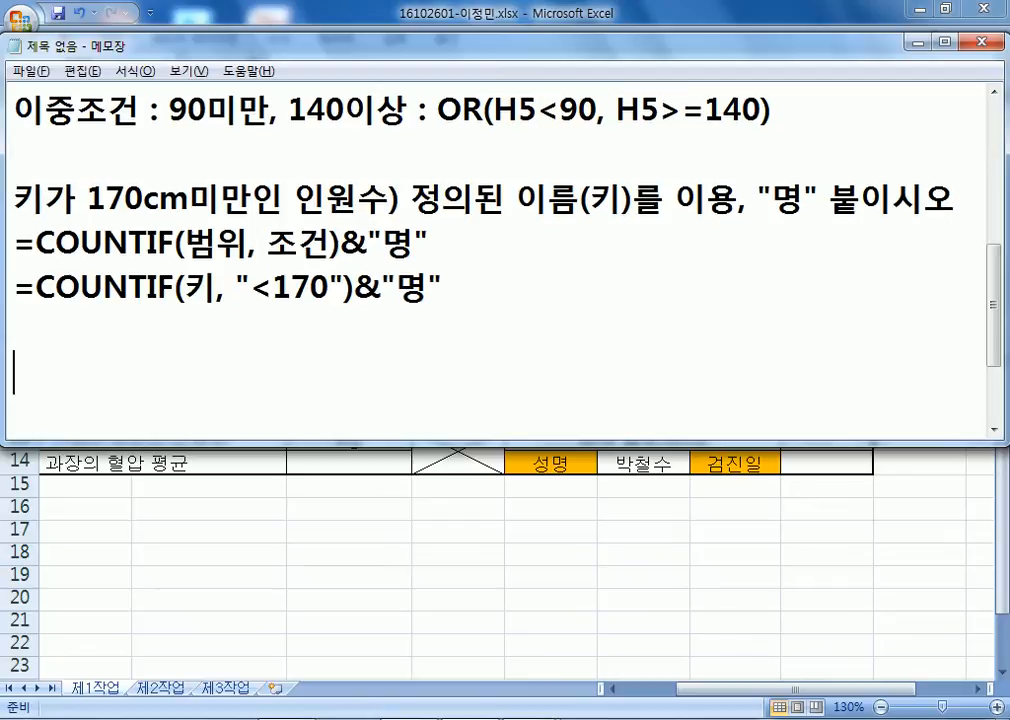
text(과)
text(장의 혈압)
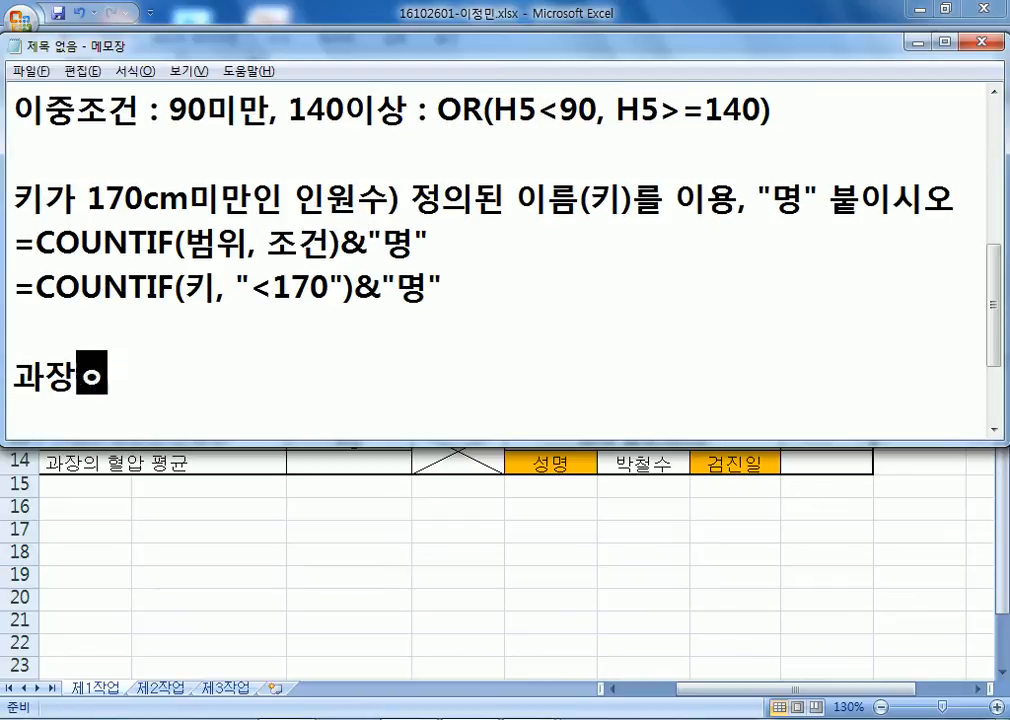
text( 평균))
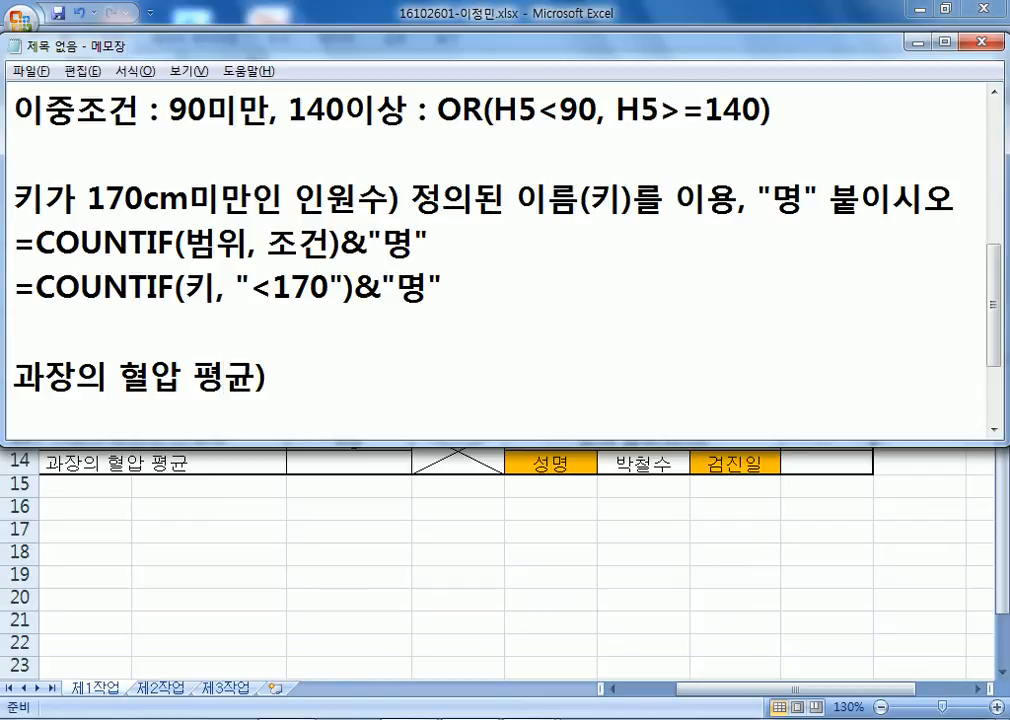
text( 반올림항)
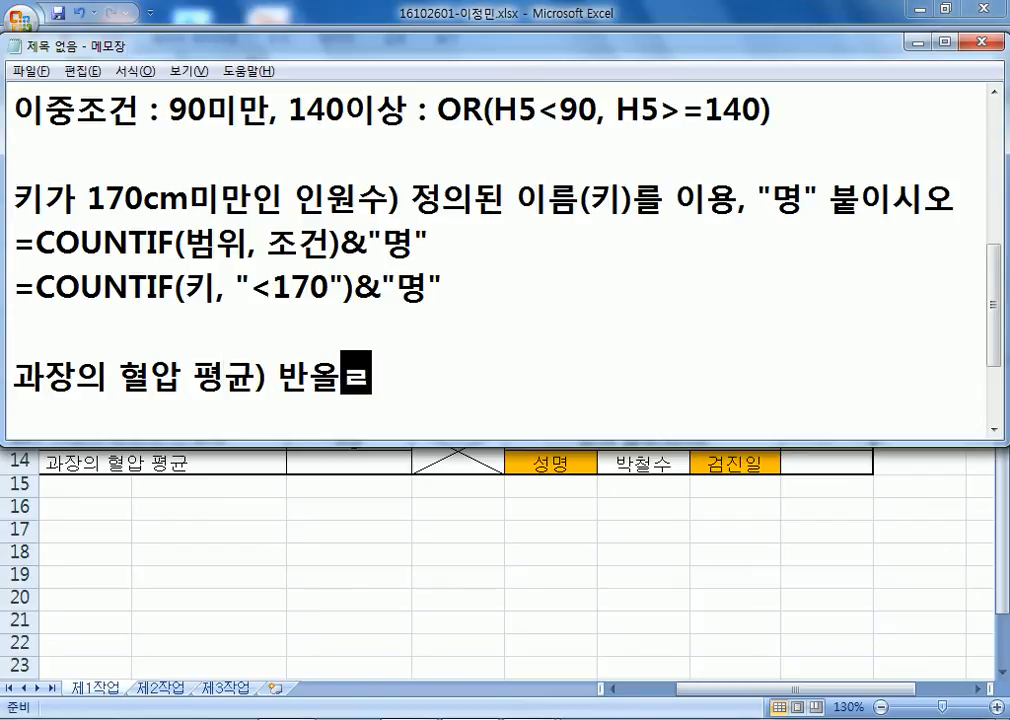
text(여 십의)
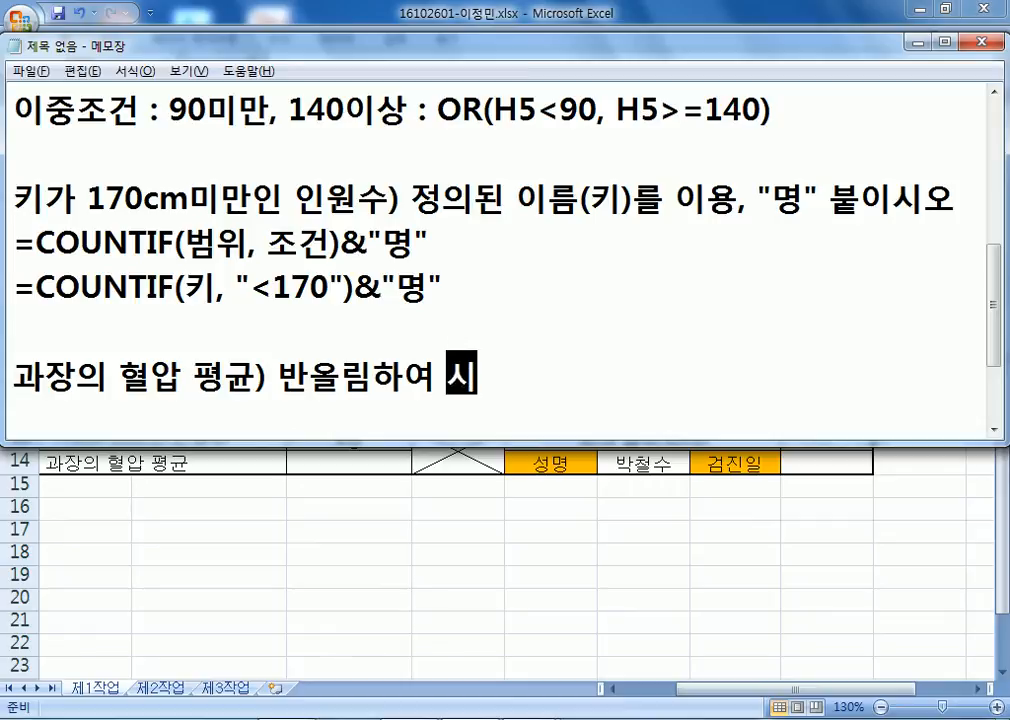
text( 단위)
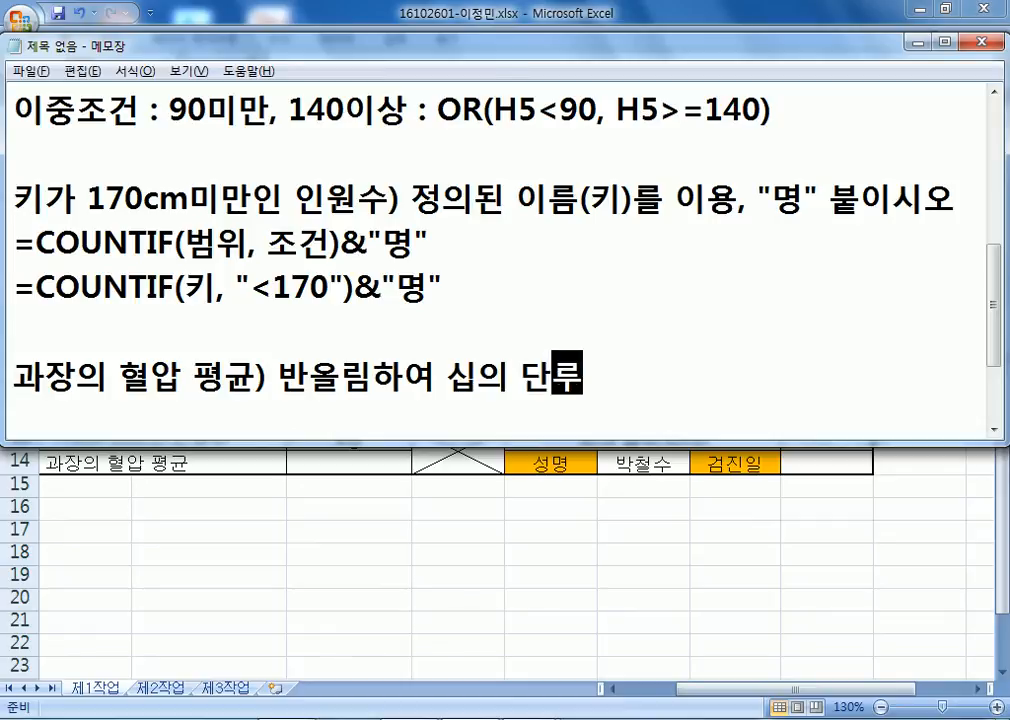
text(로 구하시오.,)
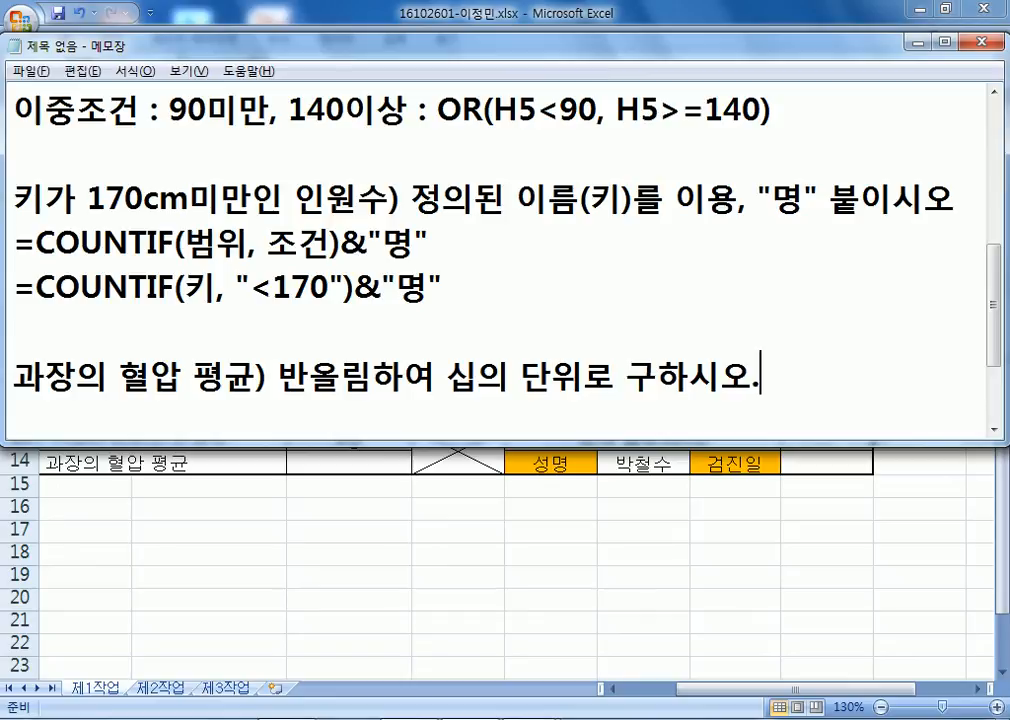
key(Return)
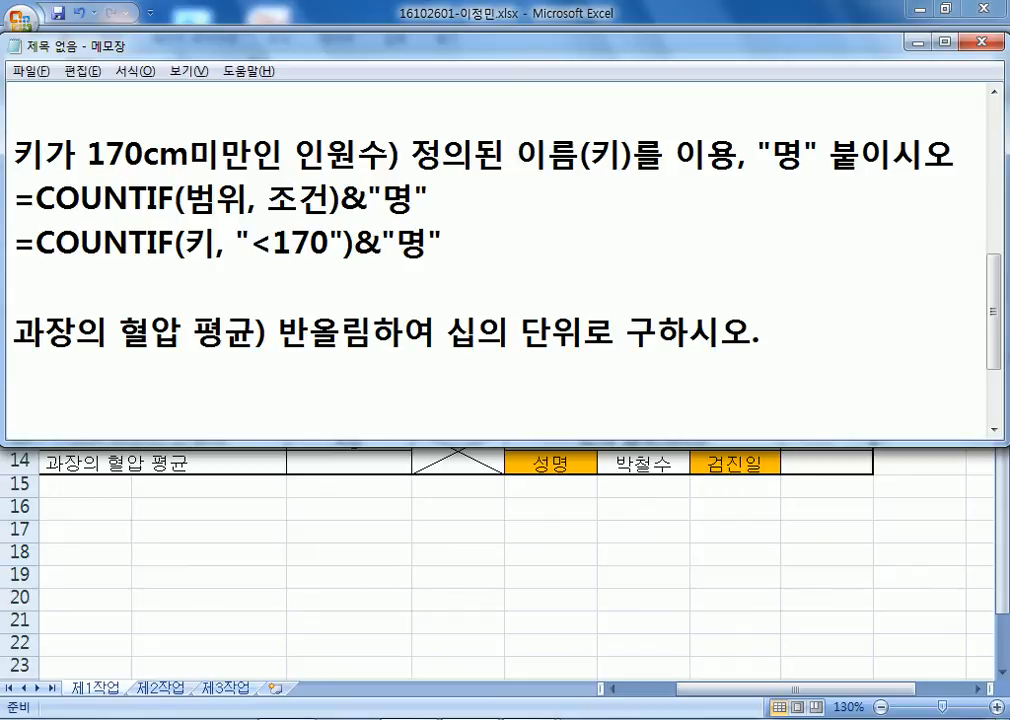
text(ROUND, )
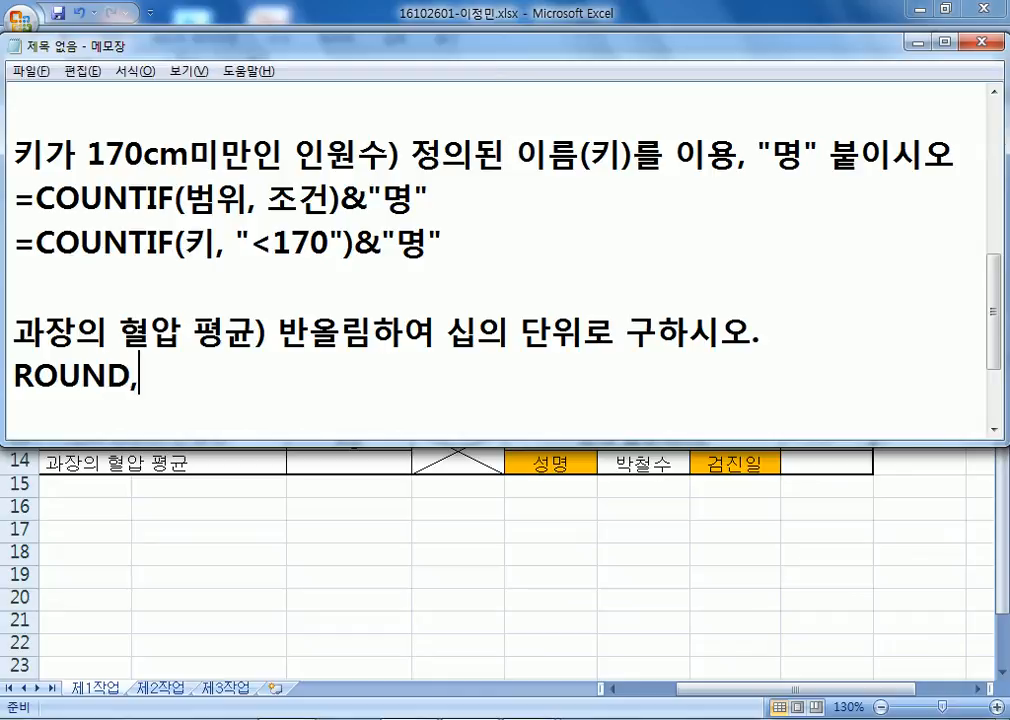
text(DAVERAGE)
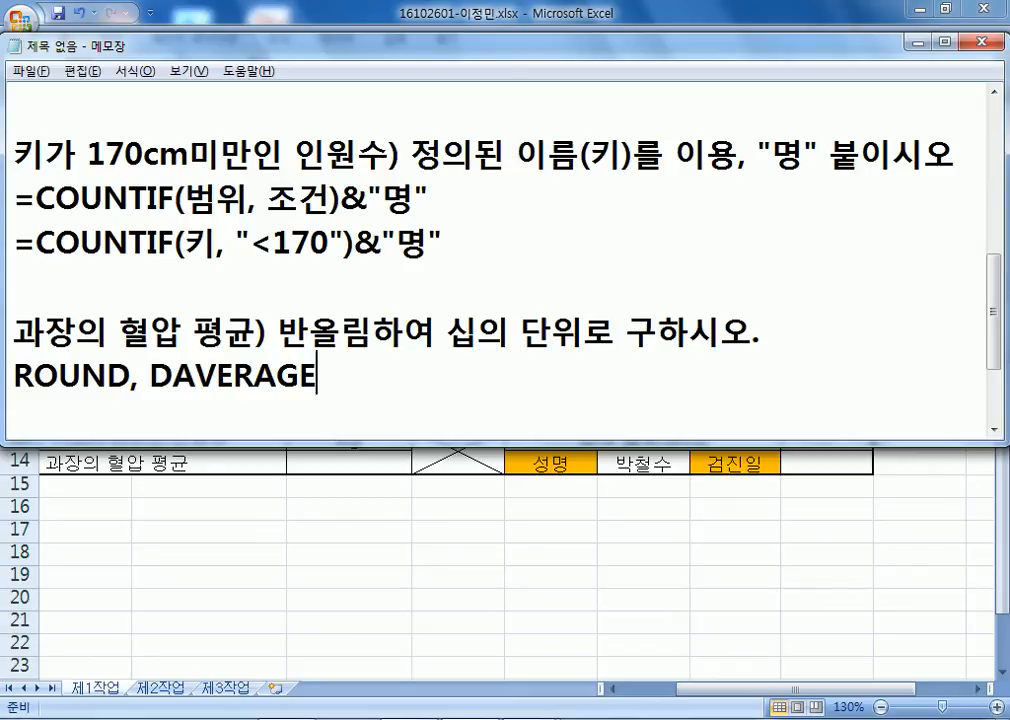
Insert a blank line under the function names and start a formula line with '='.
key(Return)
key(Return)
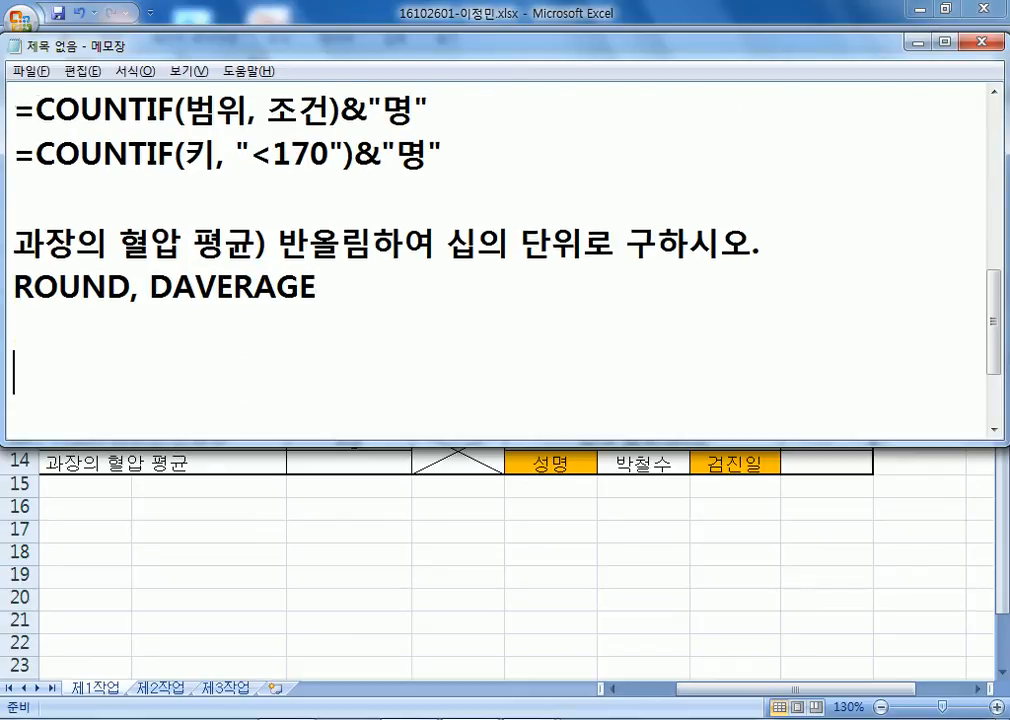
key(BackSpace)
key(Return)
key(Return)
key(Up)
key(Up)
text(=개ㅕㅜㅇ)
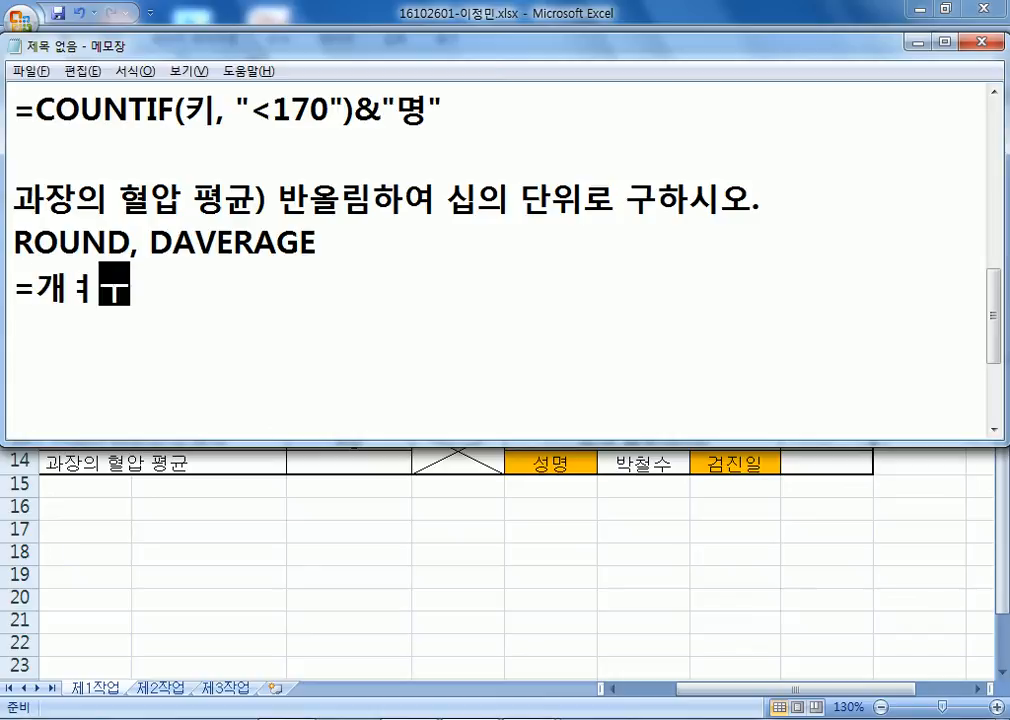
key(BackSpace)
key(BackSpace)
key(BackSpace)
key(BackSpace)
Write the syntax =ROUND(값, 자리수) and duplicate it on the next line.
text(R)
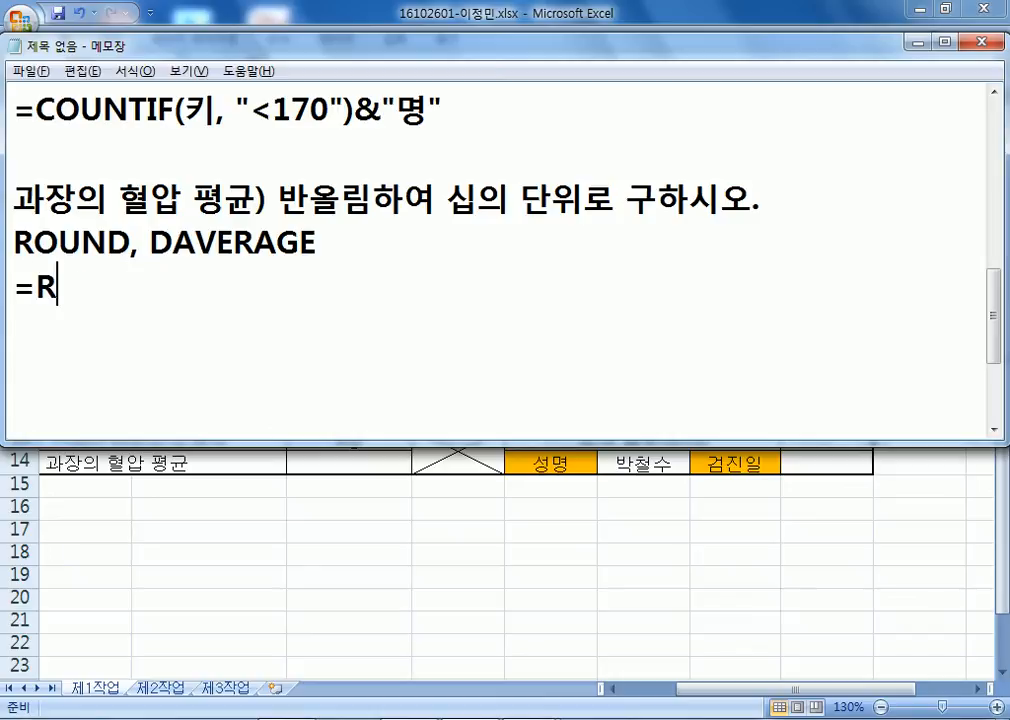
text(OUND()
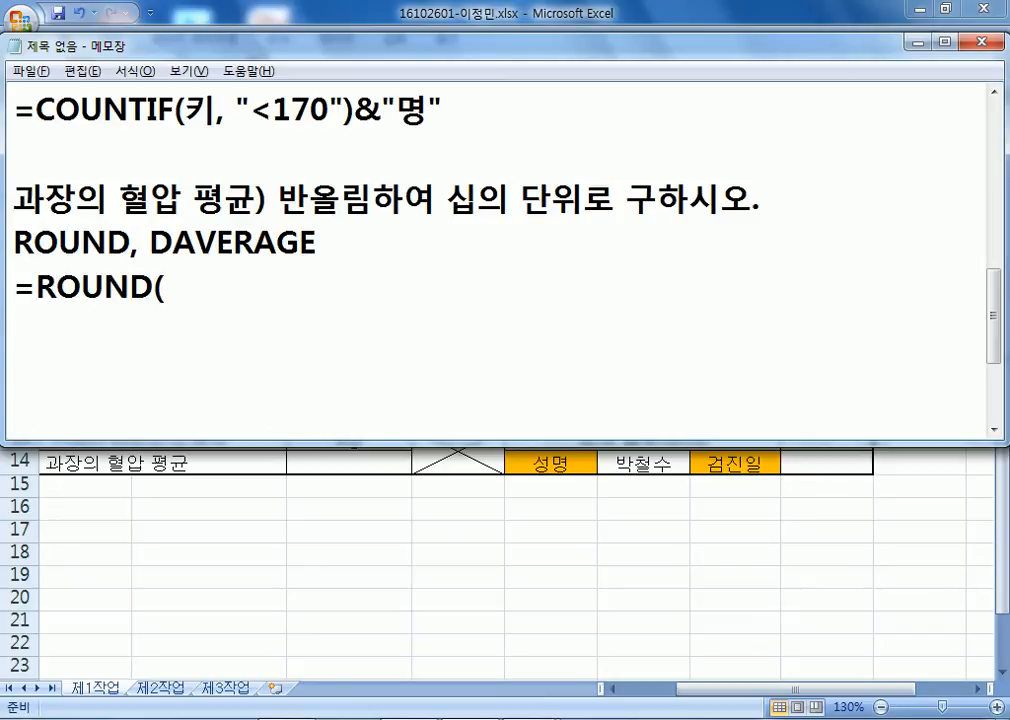
text(값, 잘)
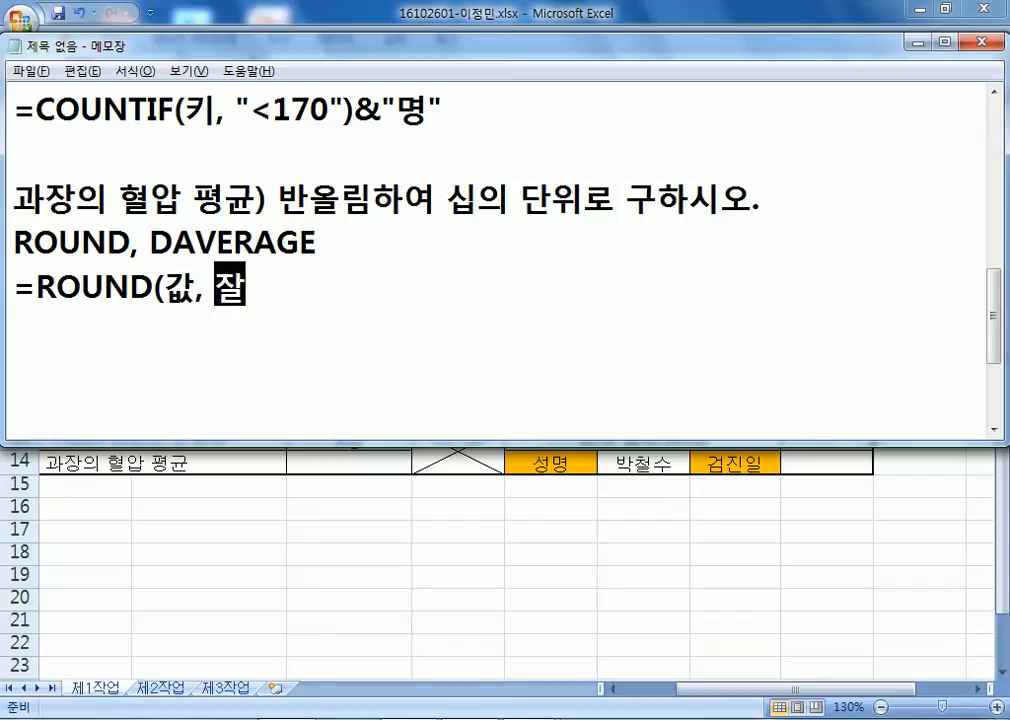
text(리수))
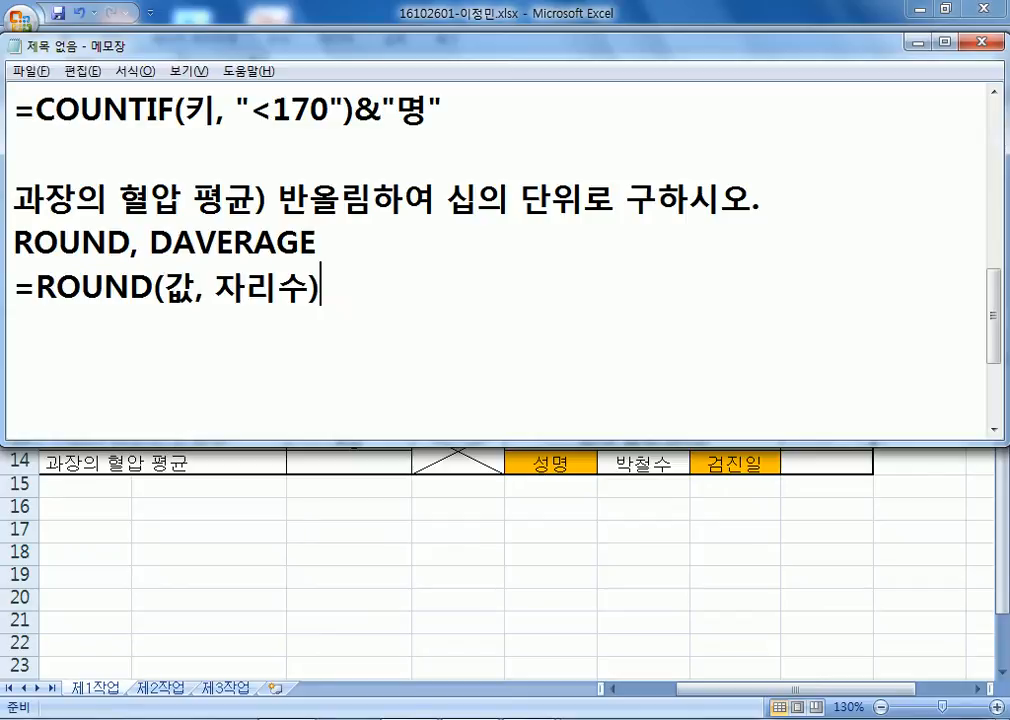
key(Return)
key(Up)
key(shift+Down)
click(390, 393)
text(=ROUND(값, 자리수))
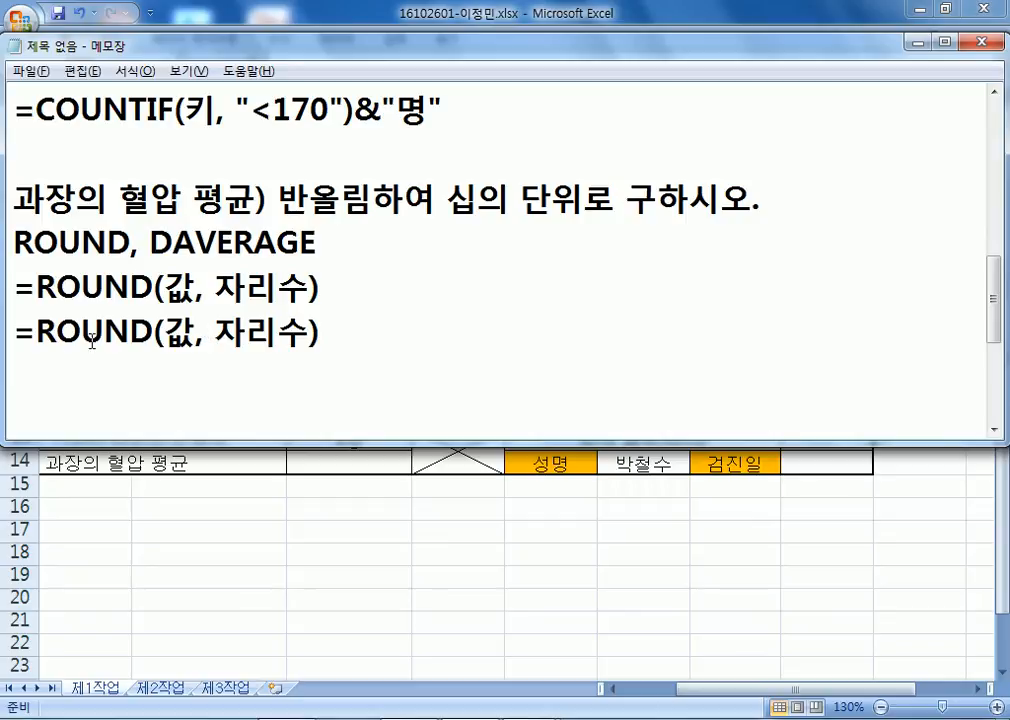
Turn the copy into =ROUND(DAVERAGE(데이터베이스, 필드, 크리테리아), -1).
drag(213, 338, 310, 338)
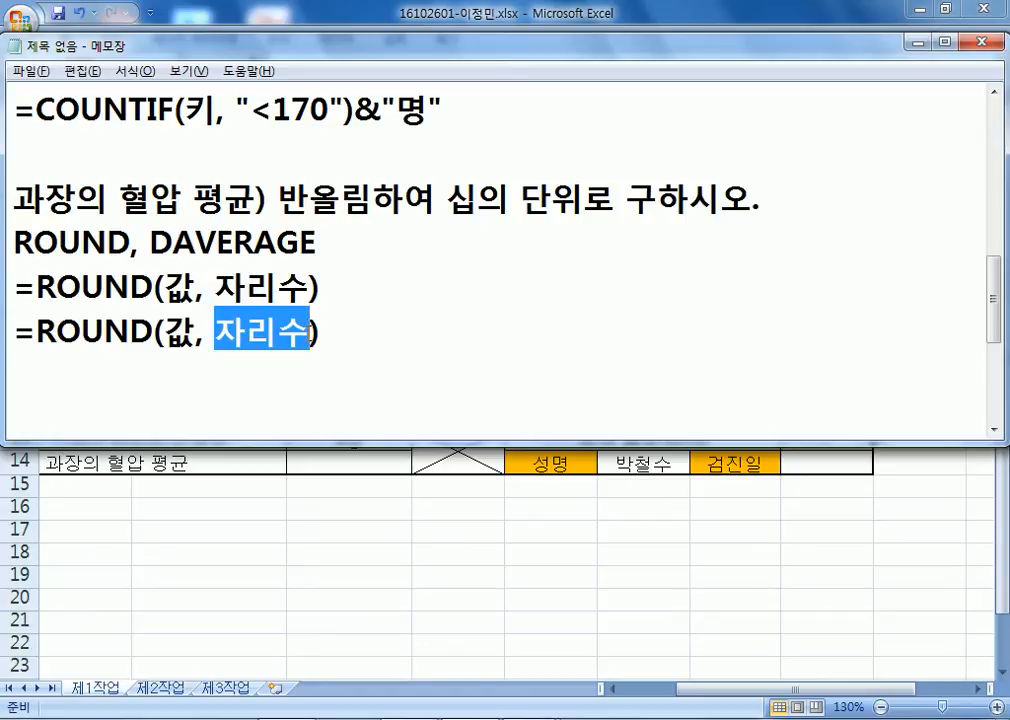
text(-1)
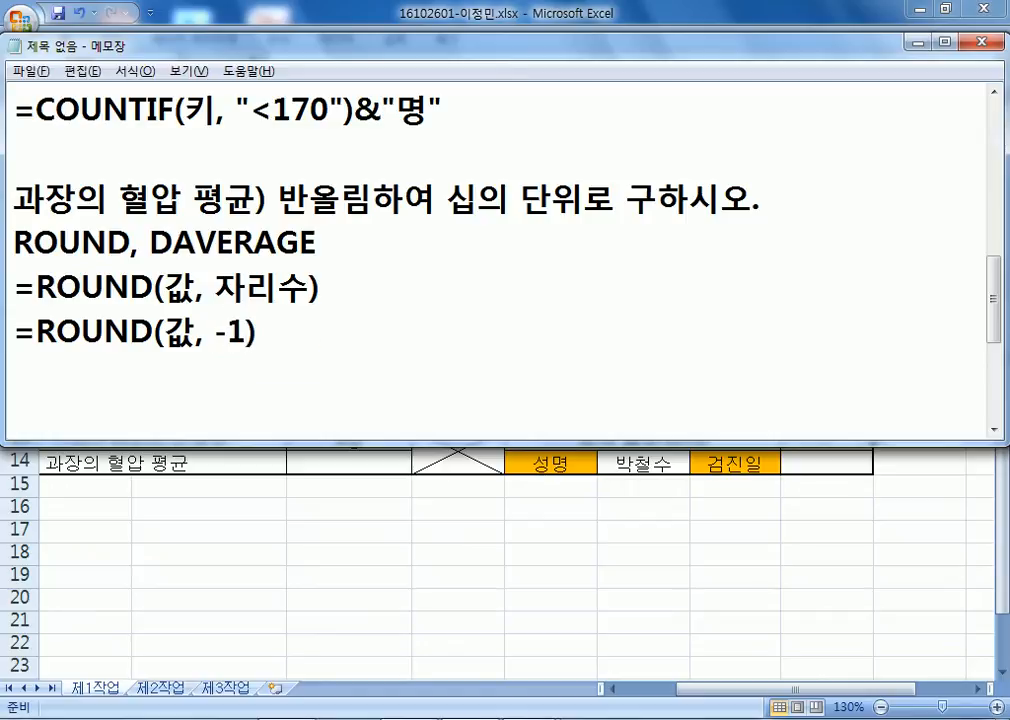
key(Left)
key(Left)
key(Left)
key(Left)
key(Left)
text(DAVE)
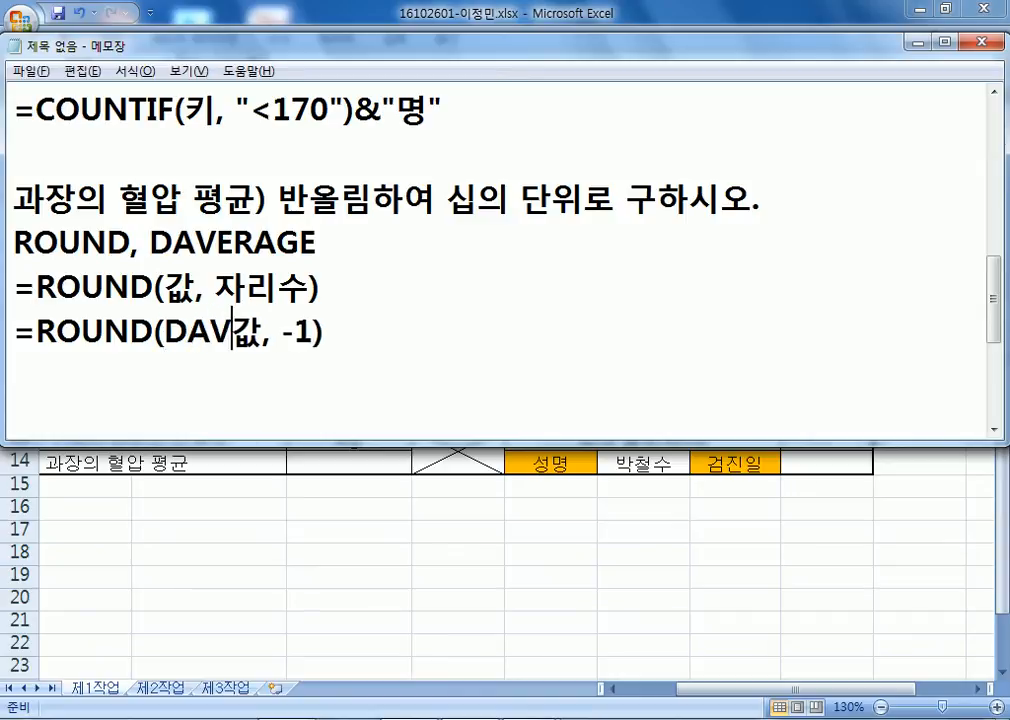
text(RAGE)
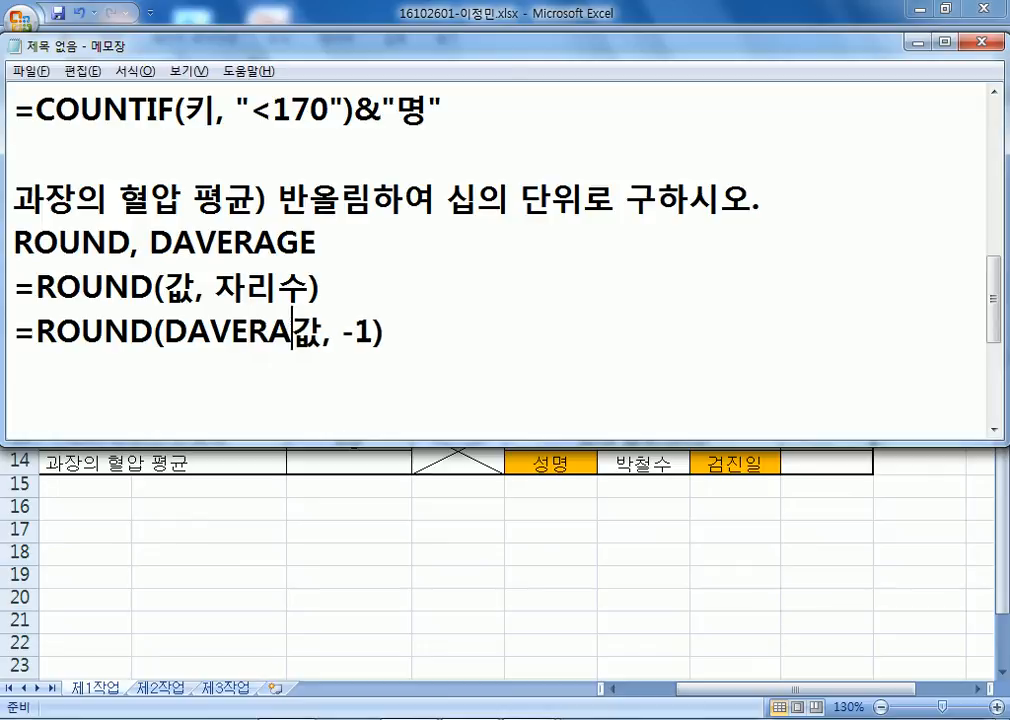
text((   ))
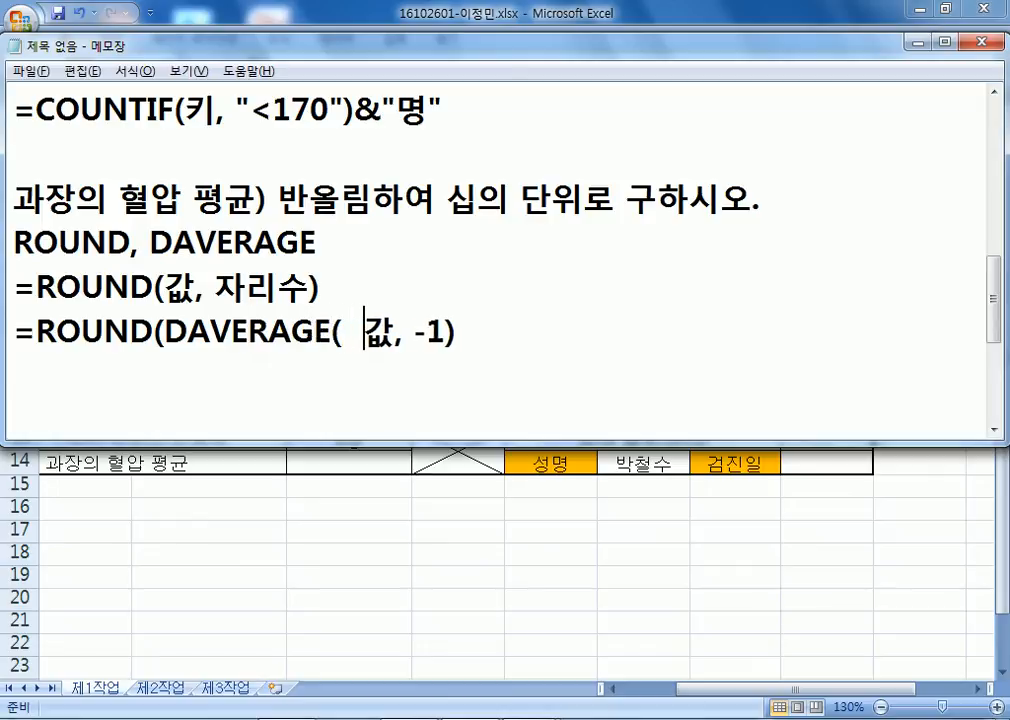
key(Delete)
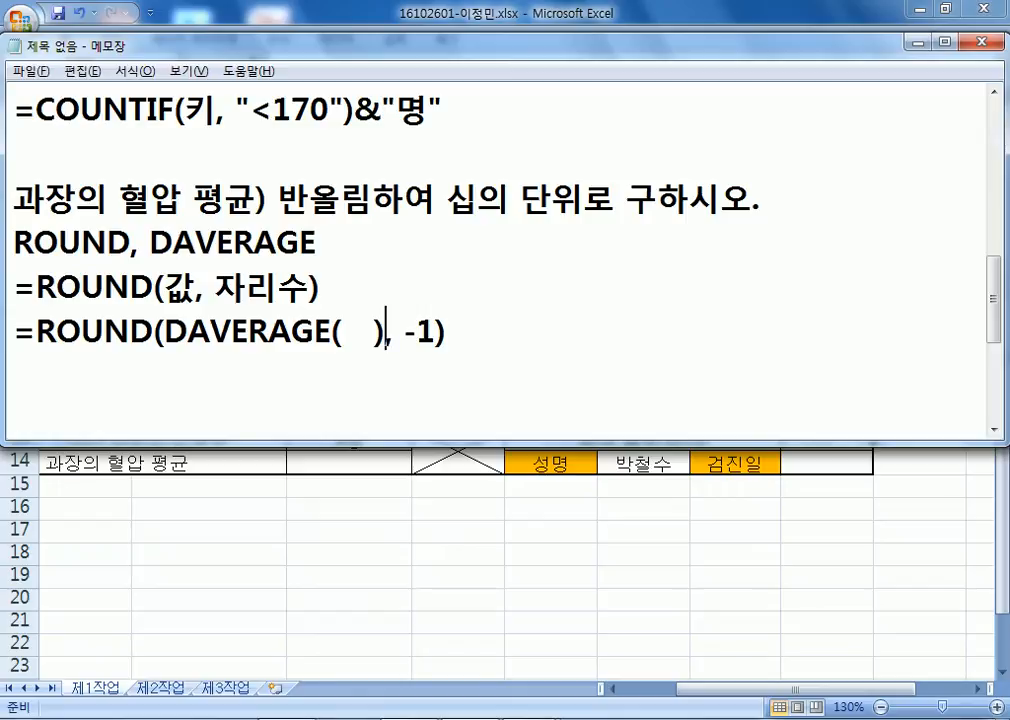
key(Left)
key(Left)
key(Left)
key(Left)
text(데이터)
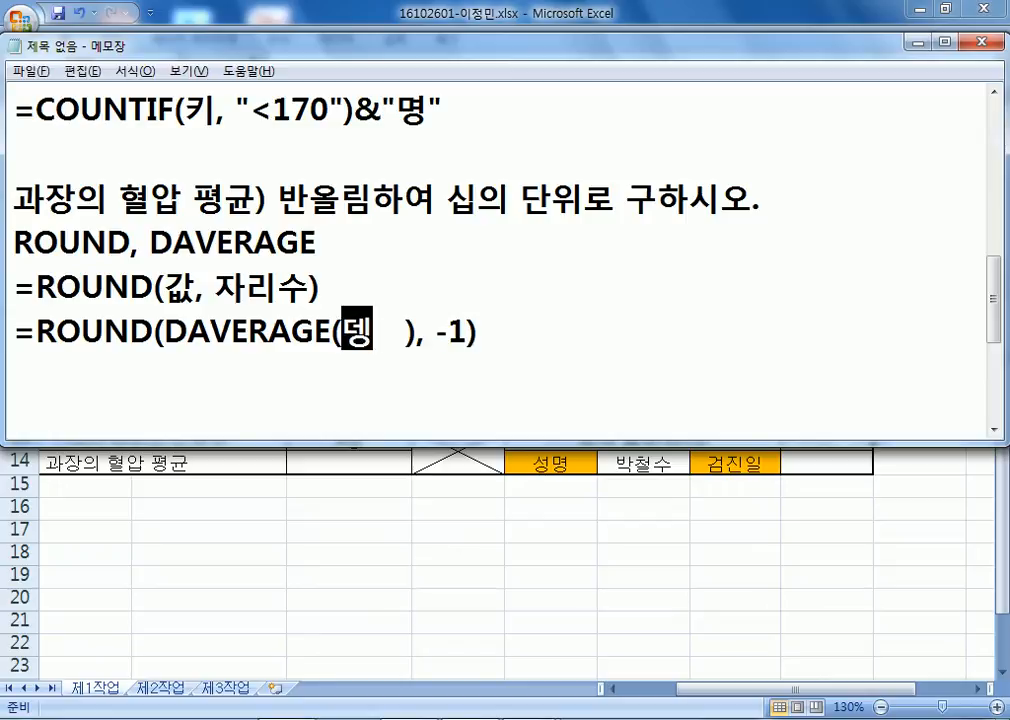
key(BackSpace)
key(BackSpace)
text(터베이스,)
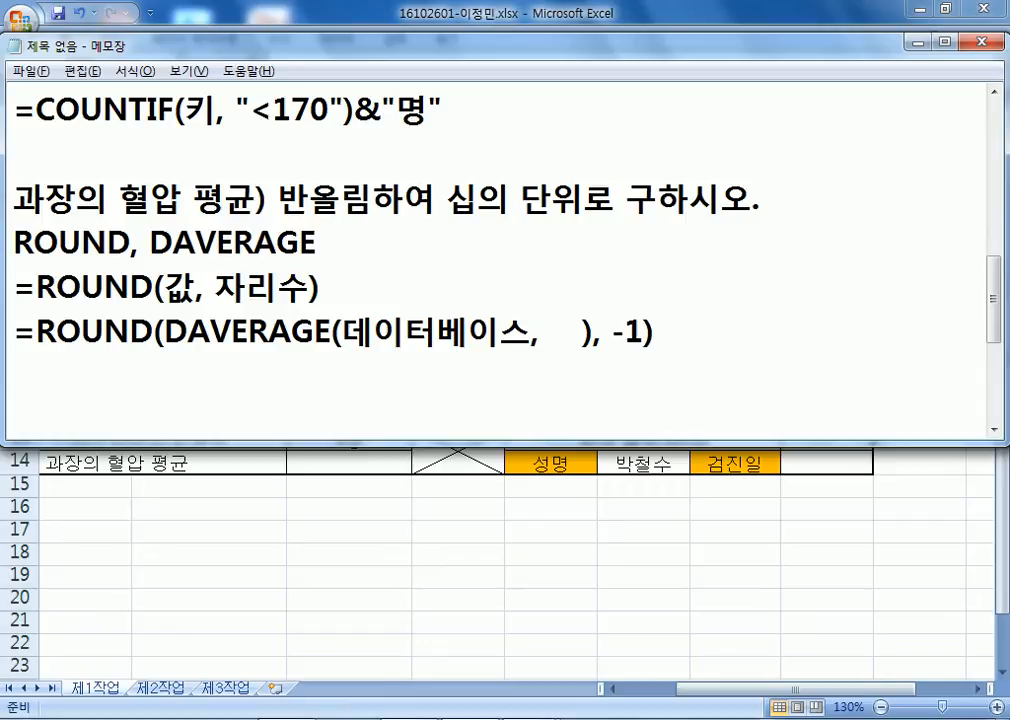
text( 필드, ㅋ)
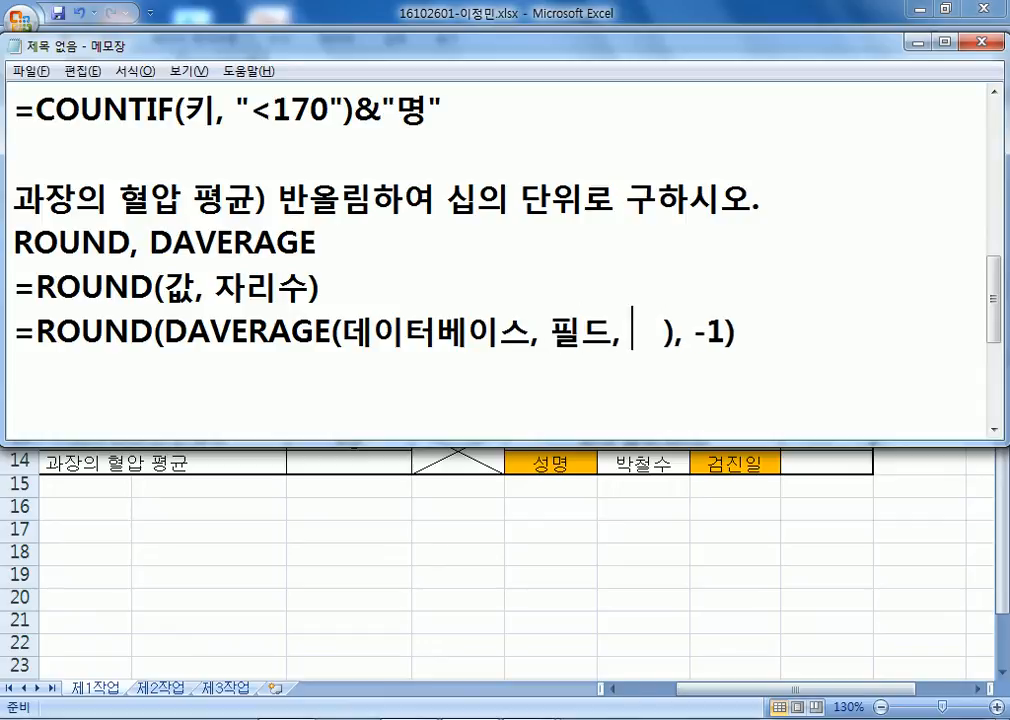
text(크리테리아)
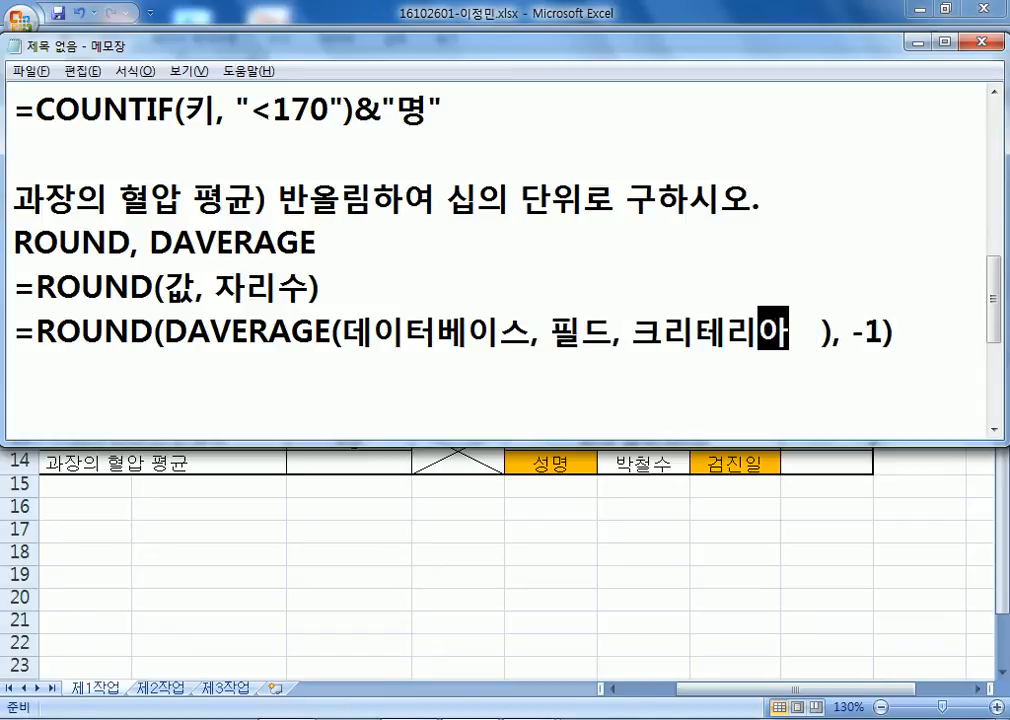
key(Delete)
key(Delete)
key(Delete)
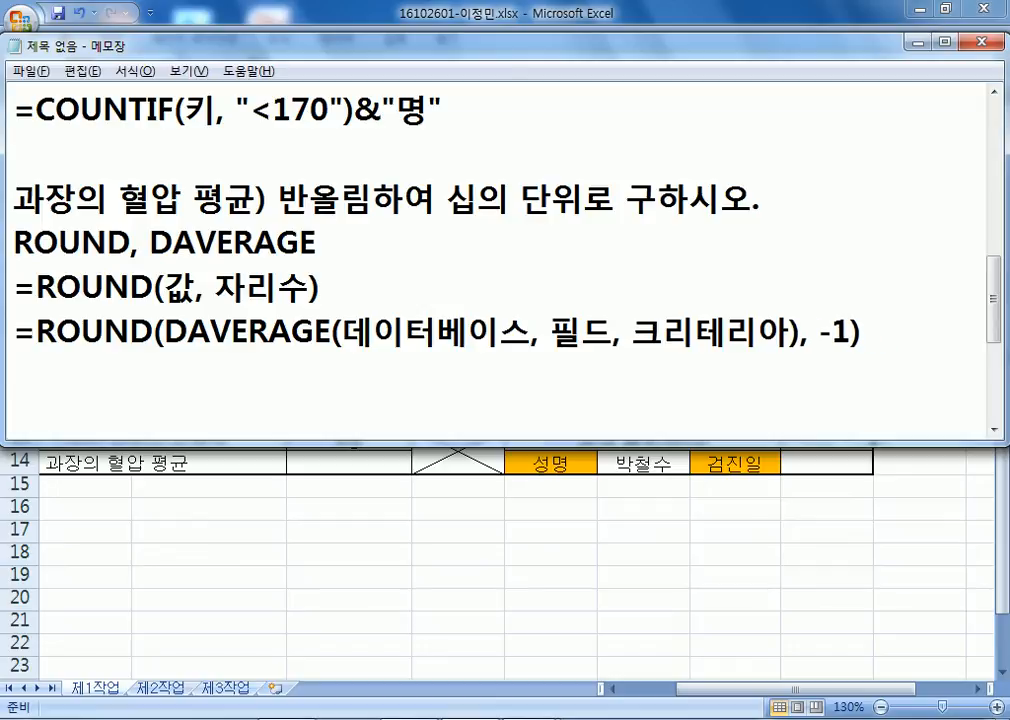
Duplicate the DAVERAGE template line and switch back to the Excel workbook.
key(Home)
key(shift+Down)
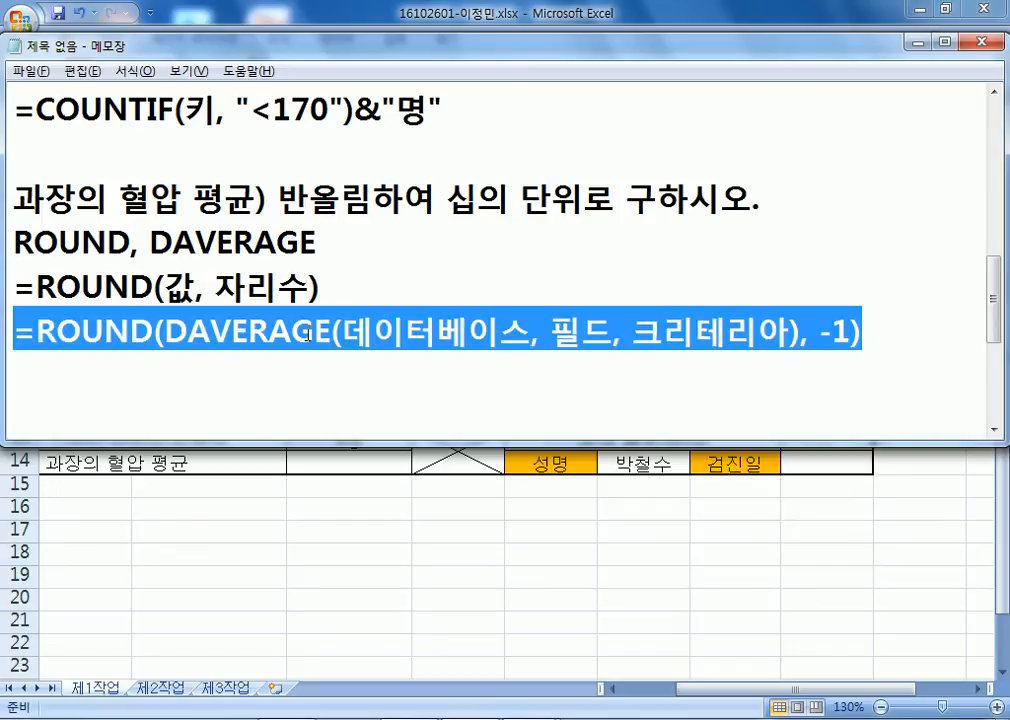
key(ctrl+c)
key(Right)
key(ctrl+v)
key(alt+Tab)
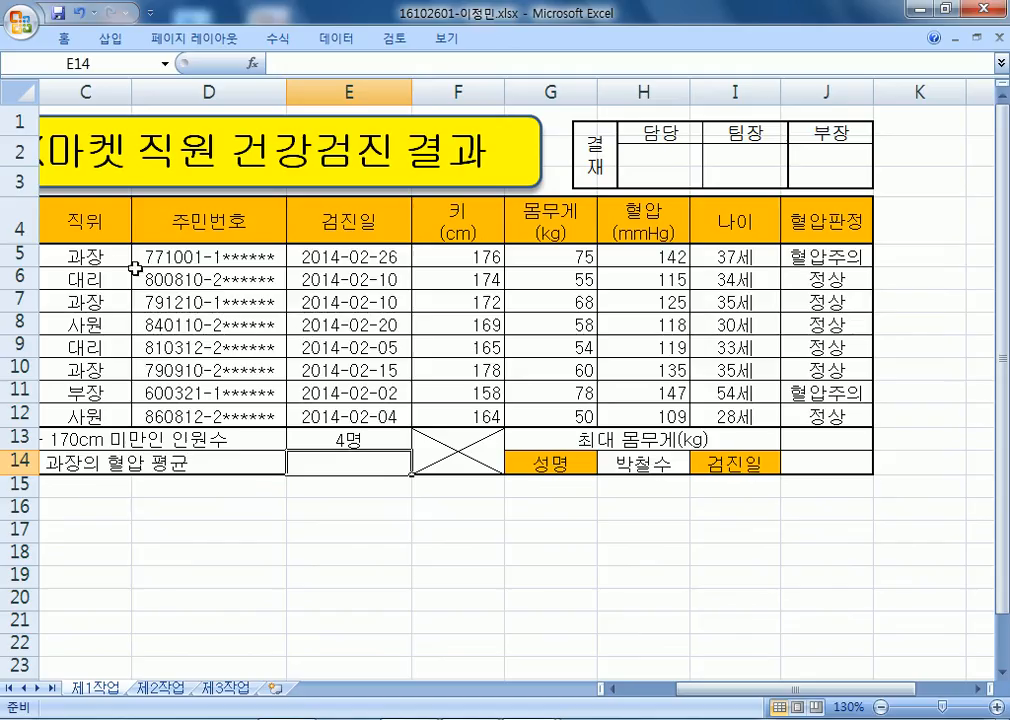
Check the table range in Excel and replace 데이터베이스 with B4:H12 in the notes.
scroll(88, 192, down, 2)
drag(88, 192, 605, 342)
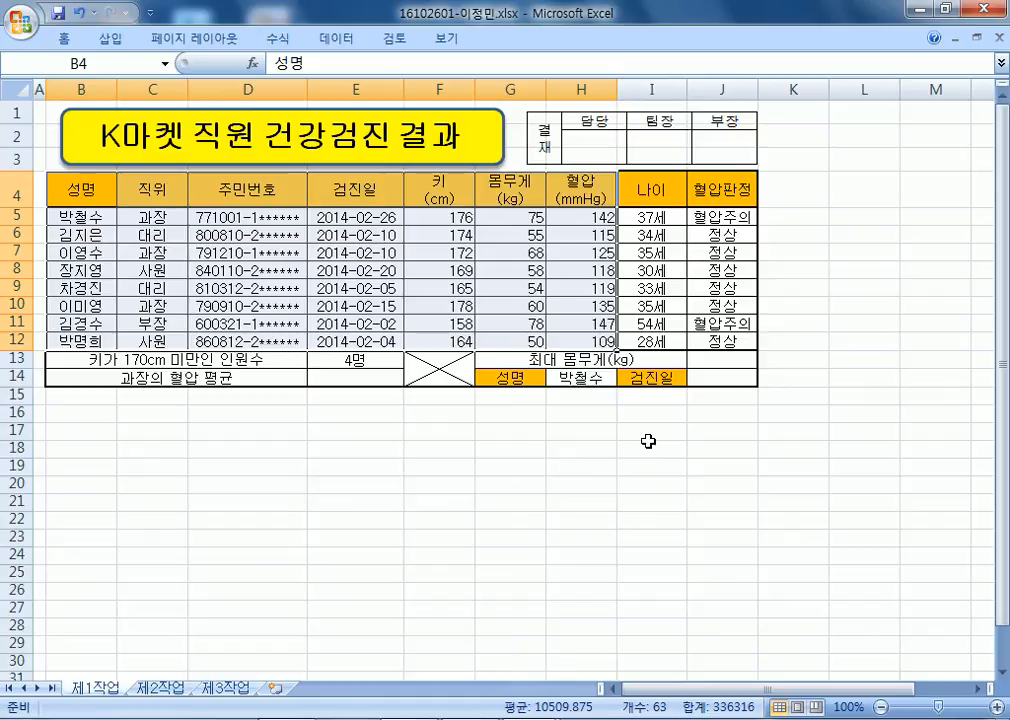
key(alt+Tab)
drag(343, 331, 534, 331)
text(B4)
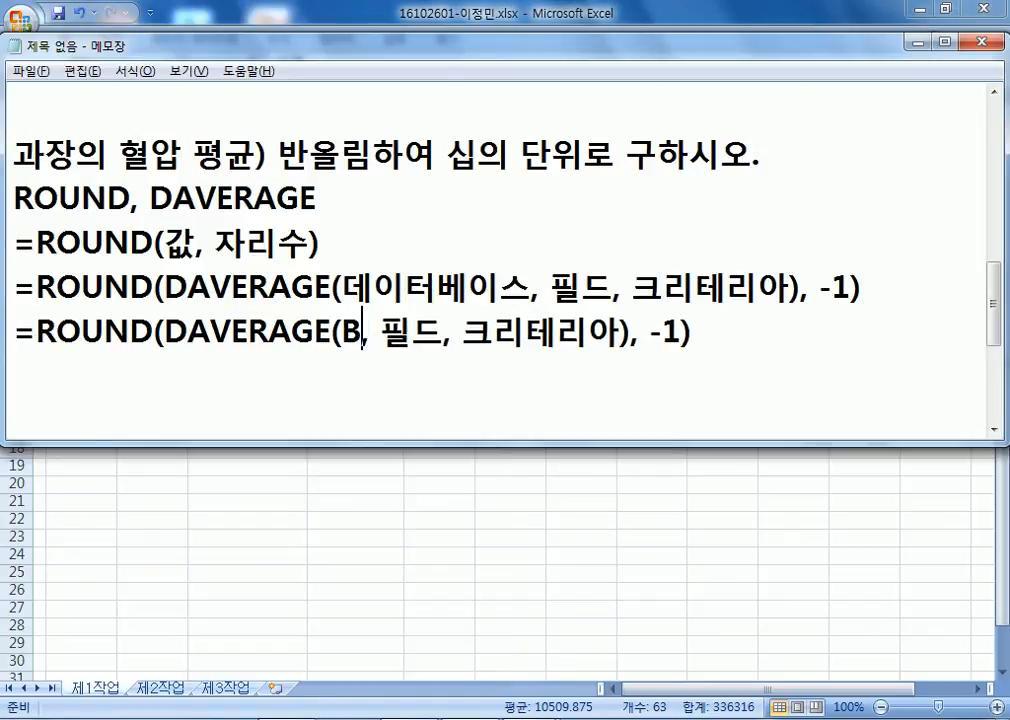
text(:H12)
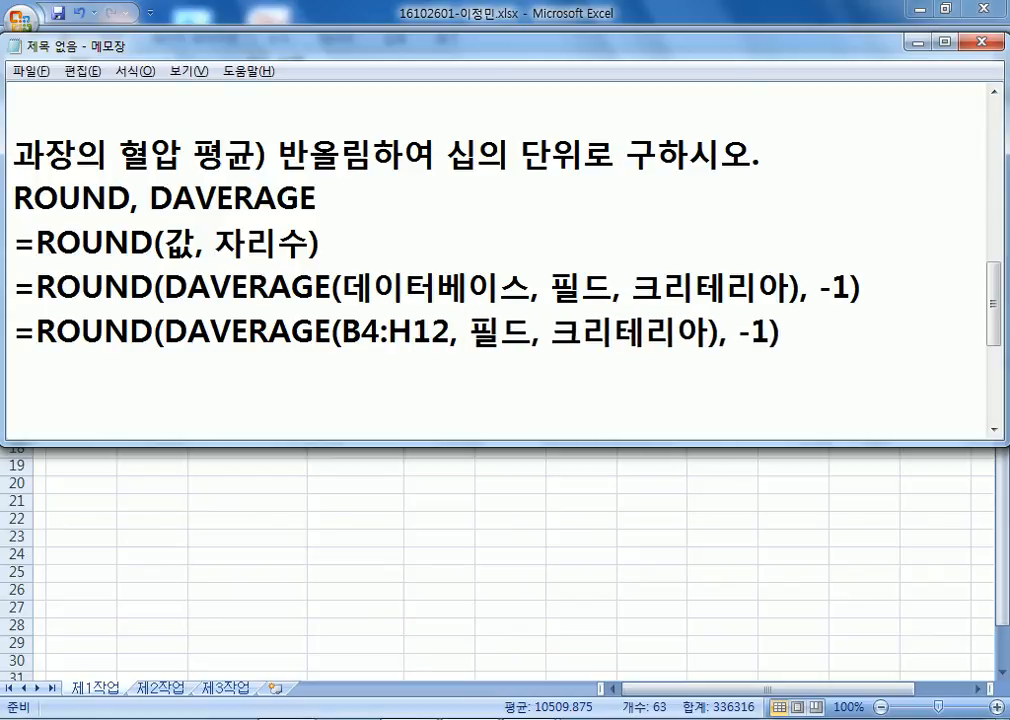
Replace the 필드 placeholder with 'H4 or 7'.
key(alt+Tab)
key(alt+Tab)
key(alt+Tab)
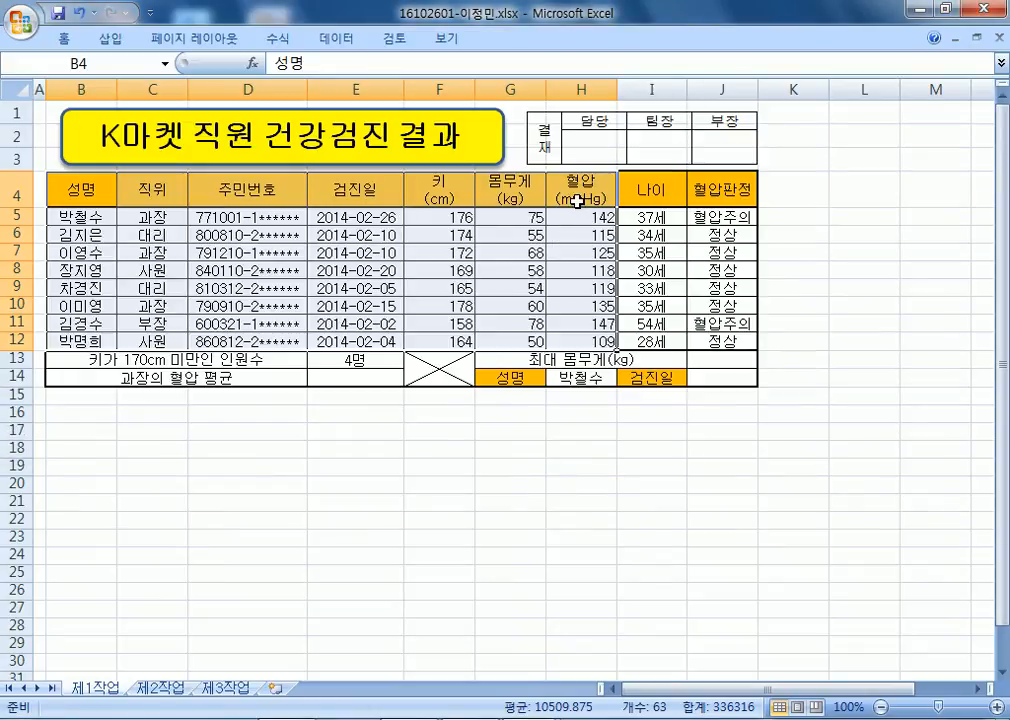
key(alt+Tab)
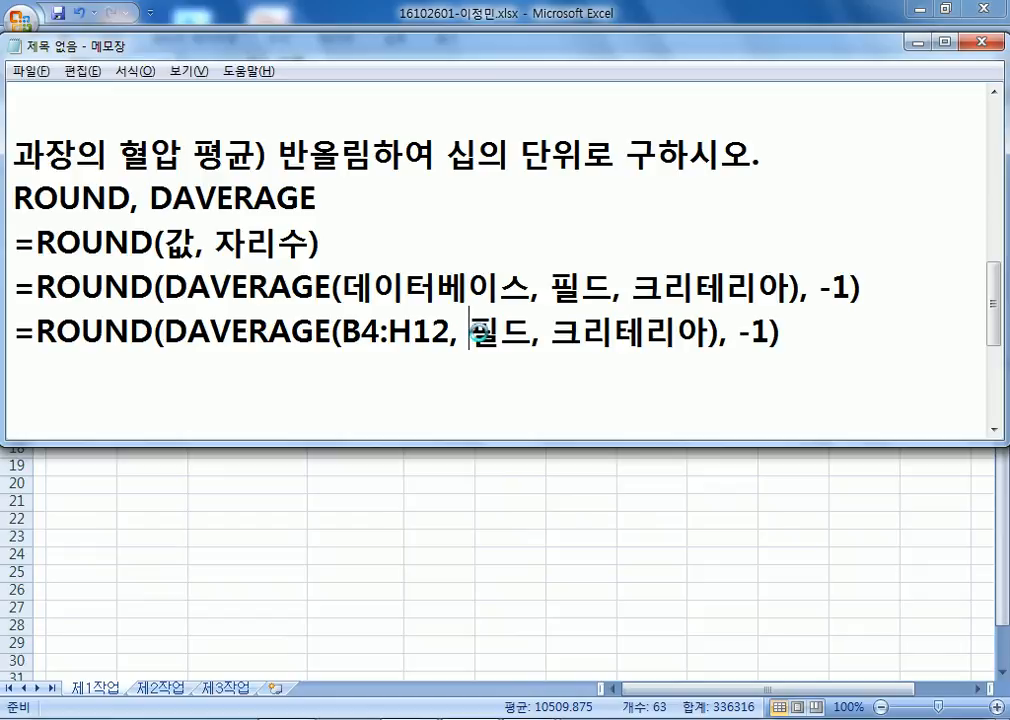
click(476, 333)
text(H4)
key(alt+Tab)
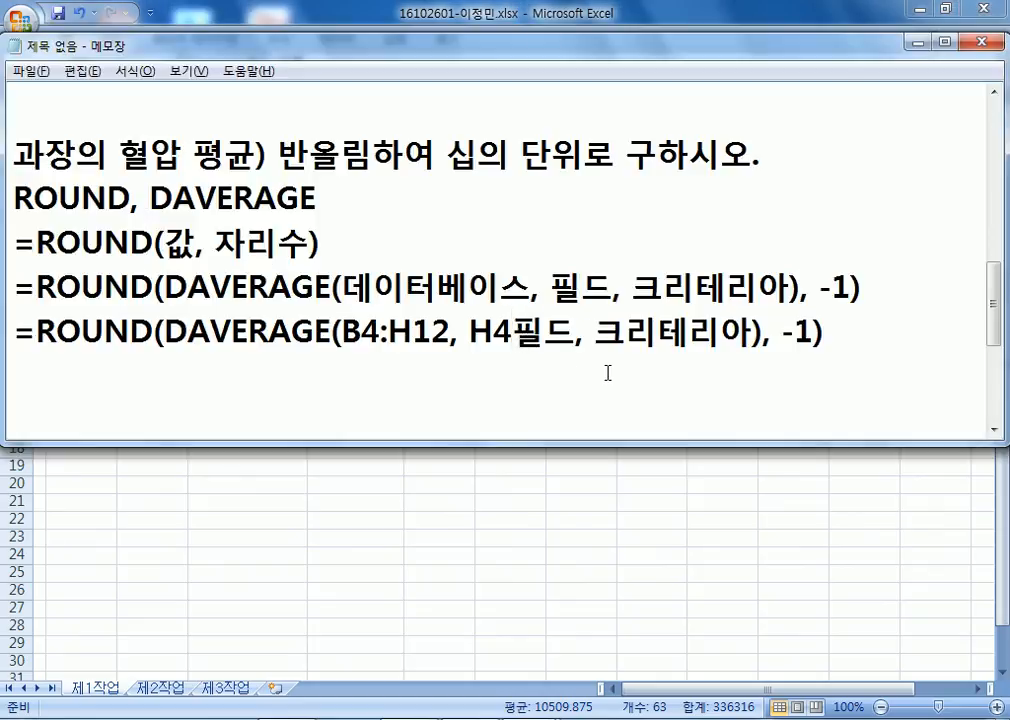
key(Delete)
key(Delete)
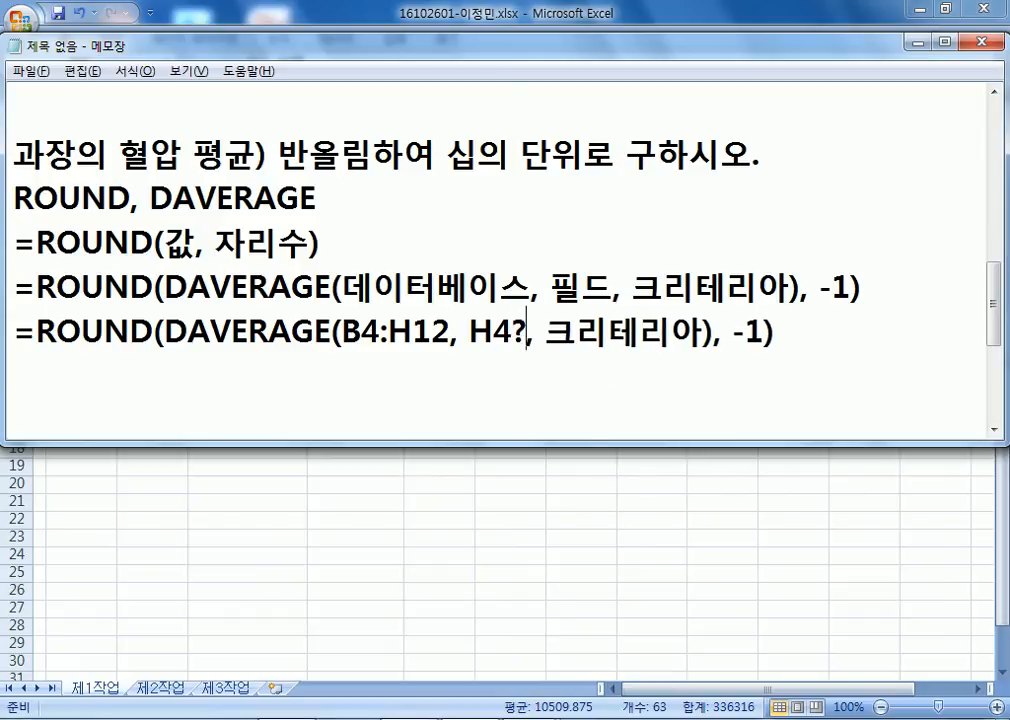
text(/)
key(alt+Tab)
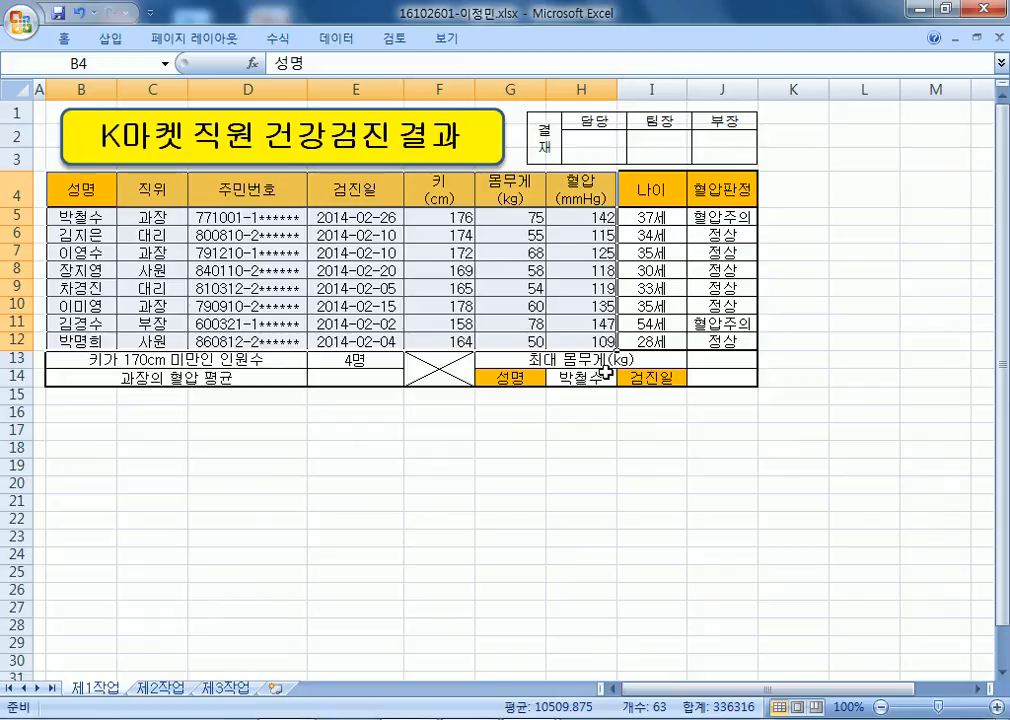
key(alt+Tab)
text(7)
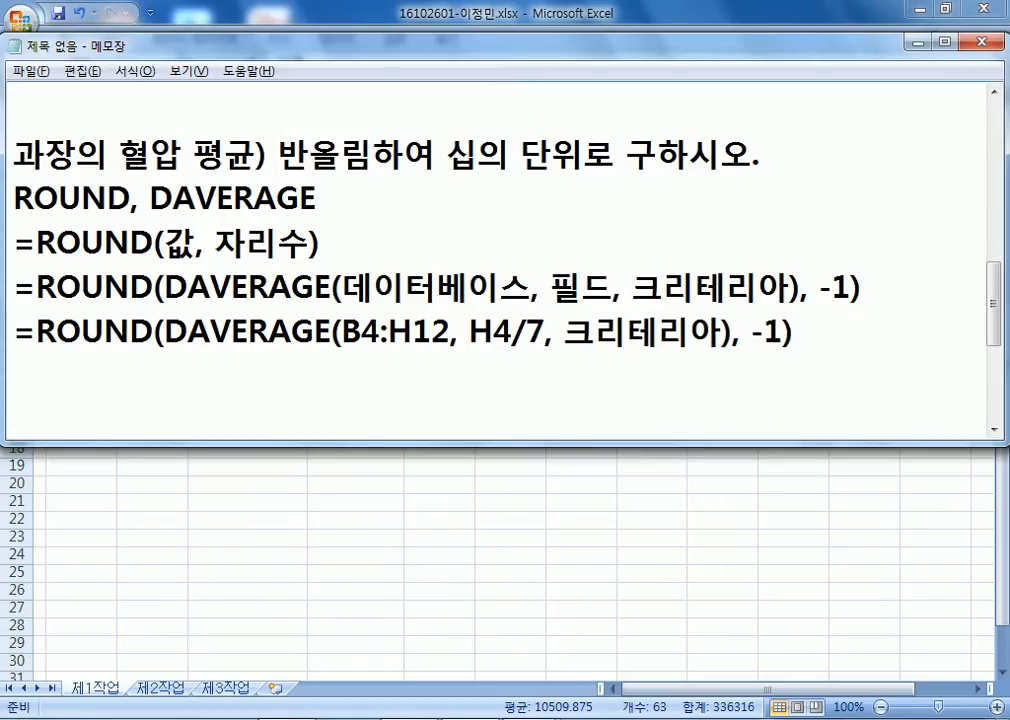
key(alt+Tab)
key(alt+Tab)
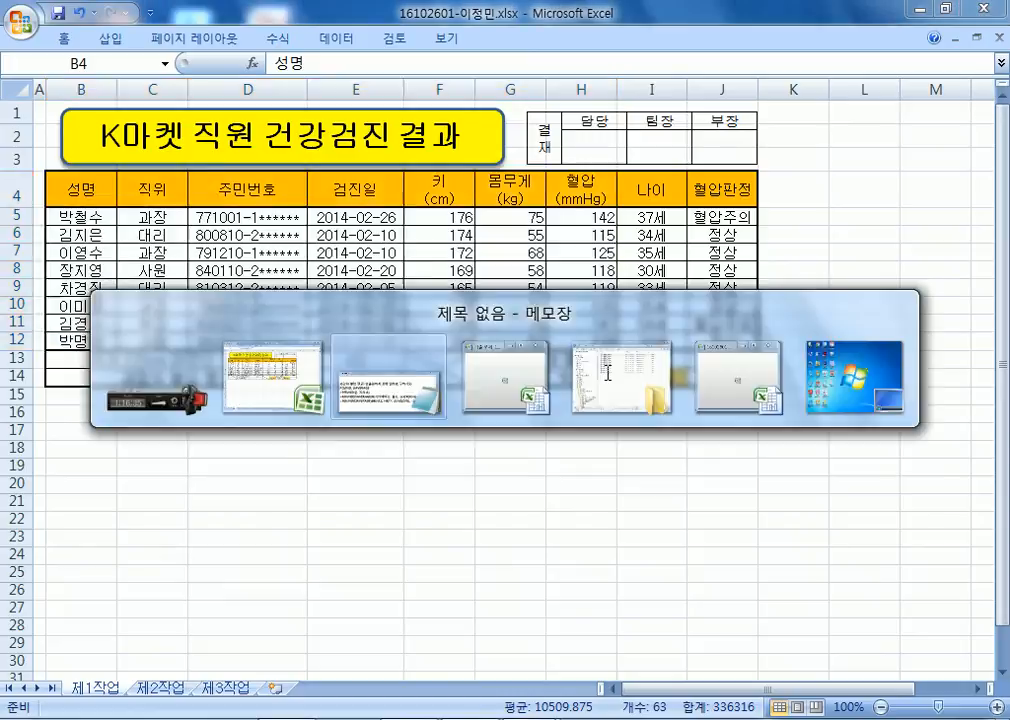
key(Left)
text(ㅐ)
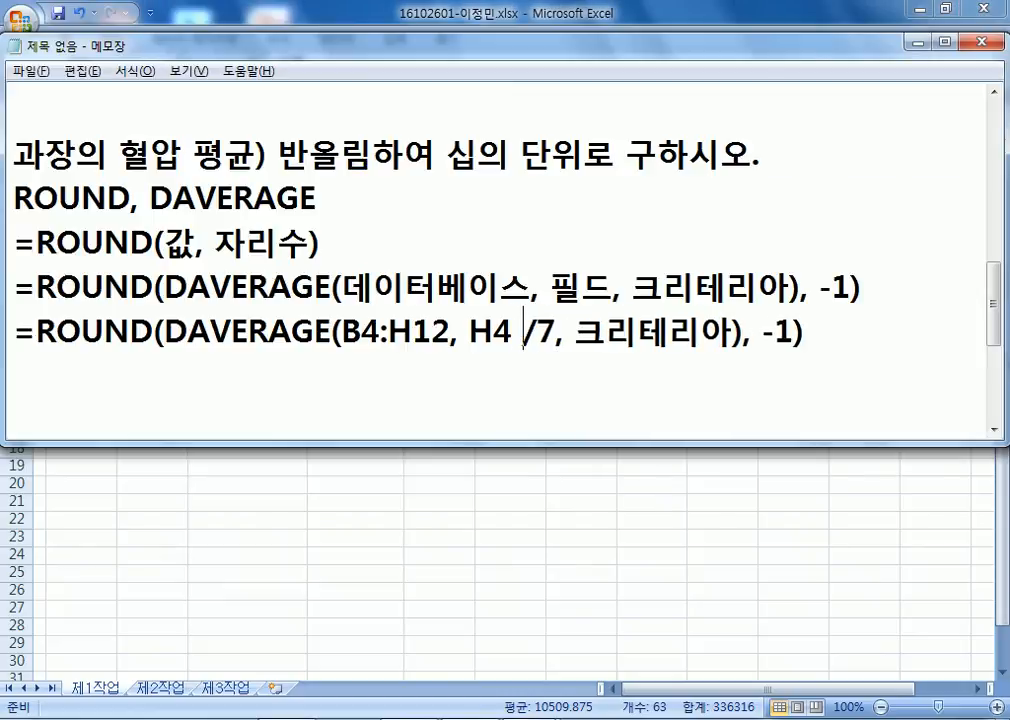
key(BackSpace)
text(or)
key(Delete)
key(Right)
key(Right)
key(Right)
Check the criteria cells in Excel and replace 크리테리아 with C4:C5.
key(alt+Tab)
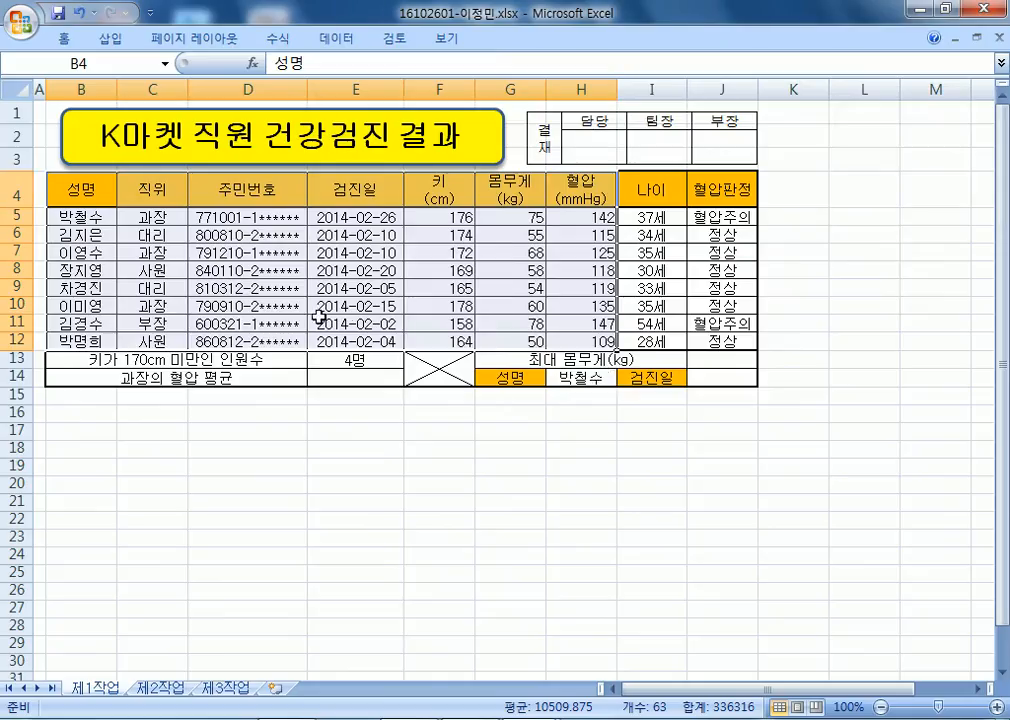
drag(151, 187, 163, 232)
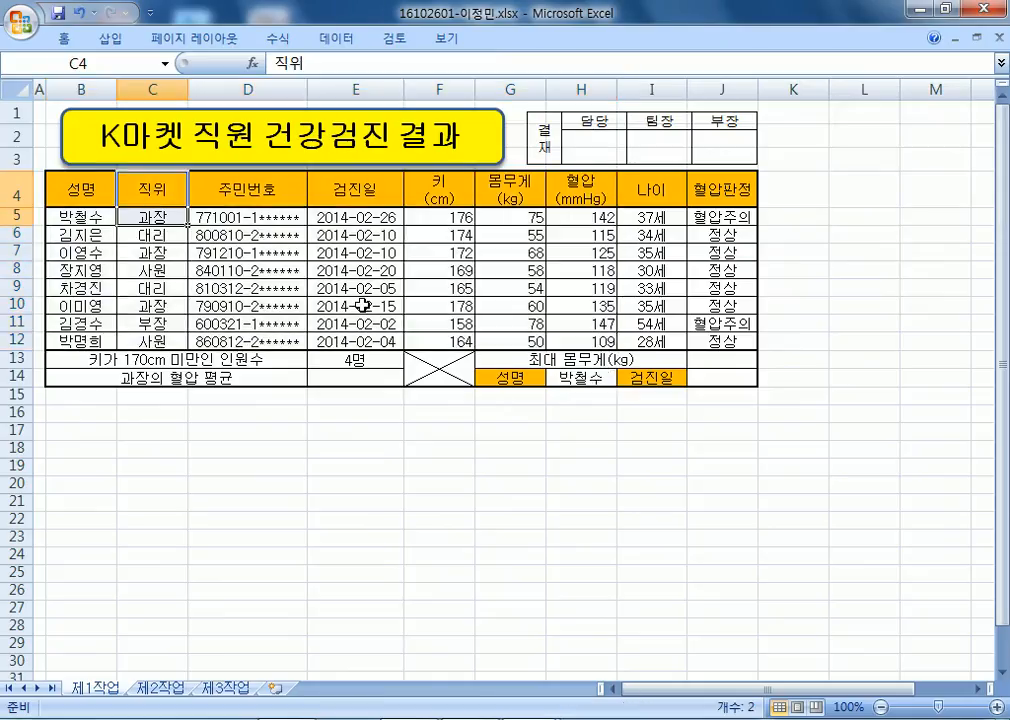
key(alt+Tab)
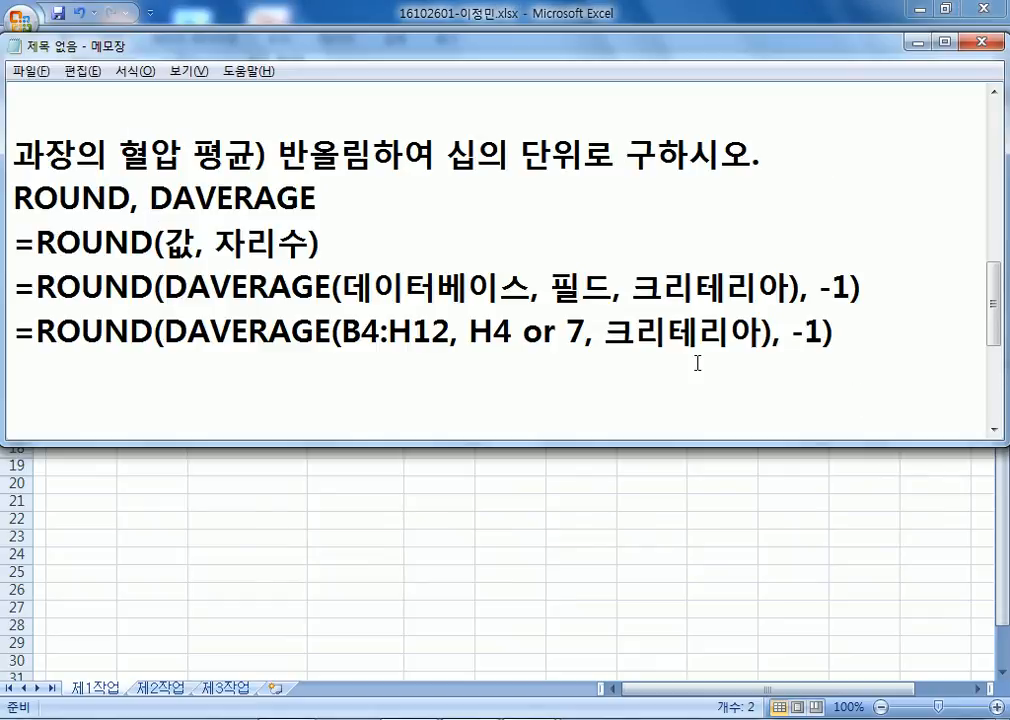
text(c)
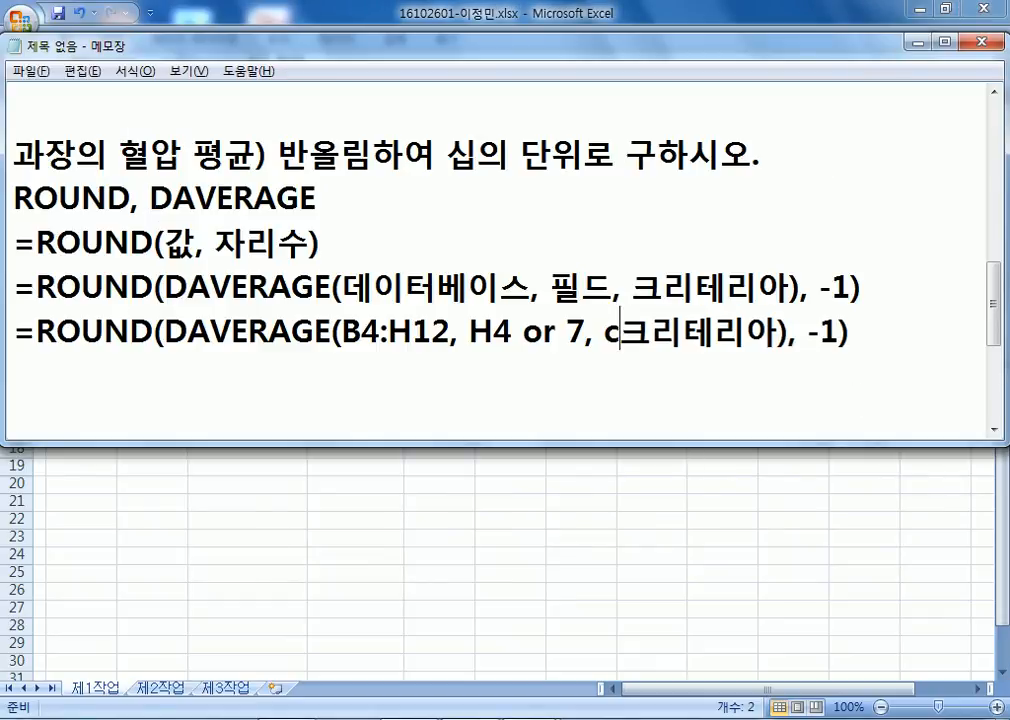
key(BackSpace)
text(C4:C5)
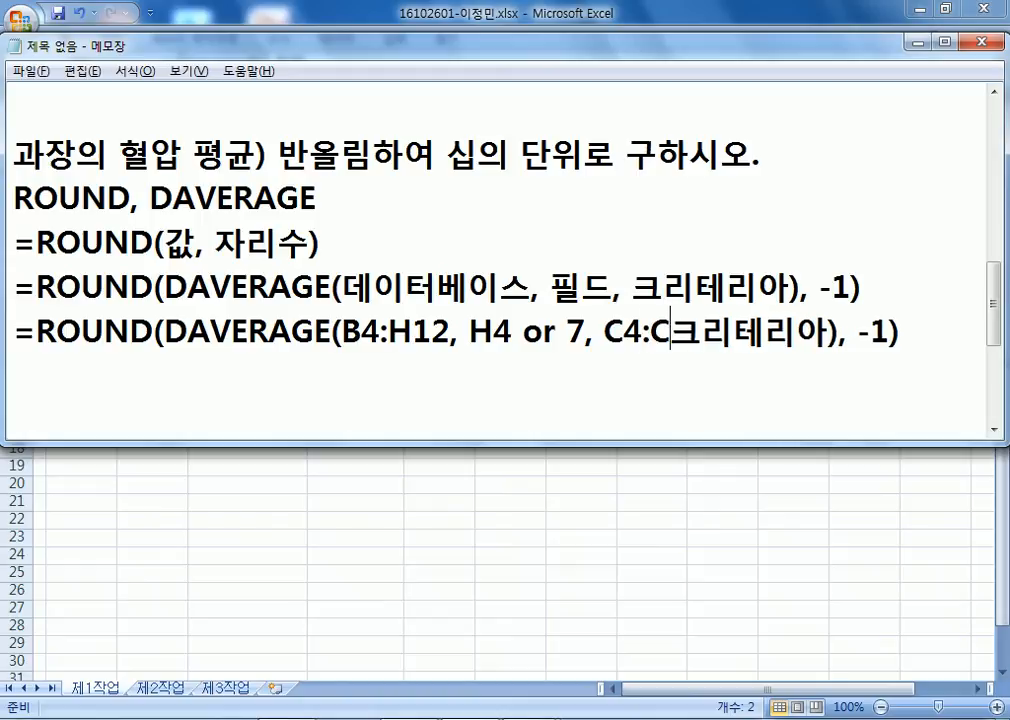
key(Delete)
key(Delete)
key(Delete)
key(Delete)
key(Delete)
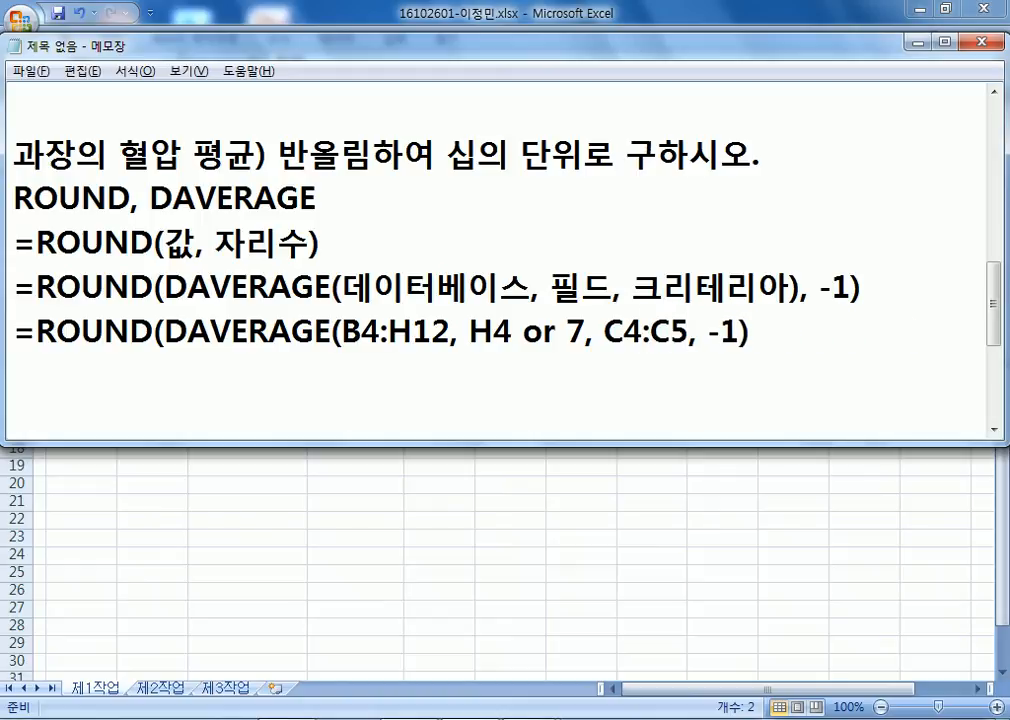
text())
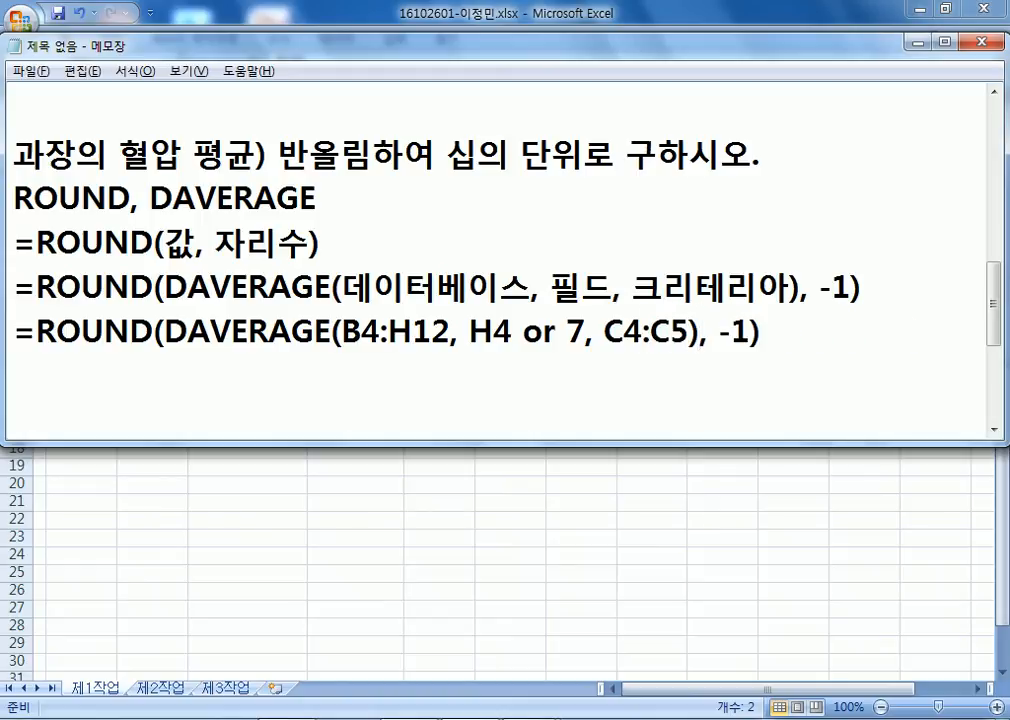
key(Home)
Enter =DAVERAGE(B4:H12,H4,C4:C5) in E14 to average the 과장 blood pressure.
key(alt+Tab)
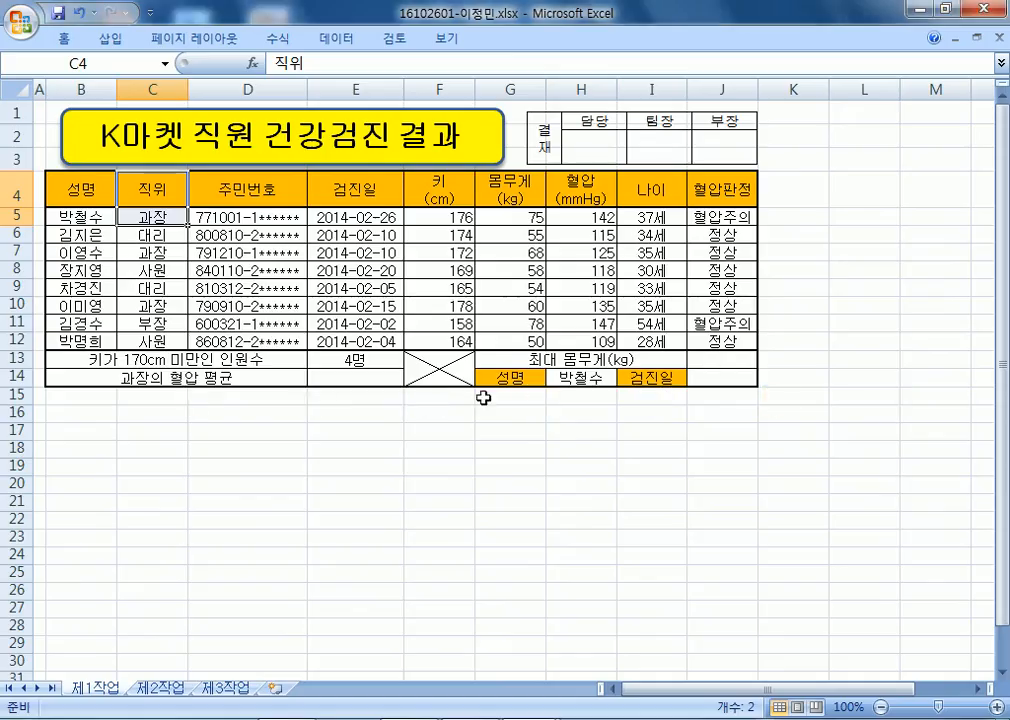
click(355, 379)
text(=)
text(ㅇ)
key(Hangul)
key(BackSpace)
text(DAV)
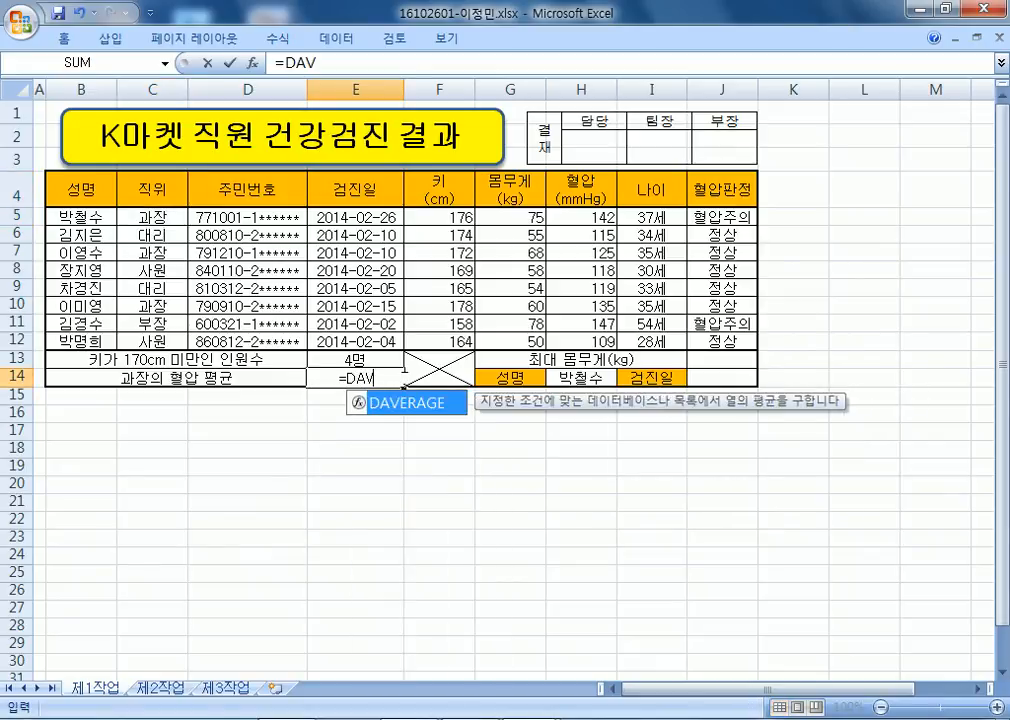
key(Tab)
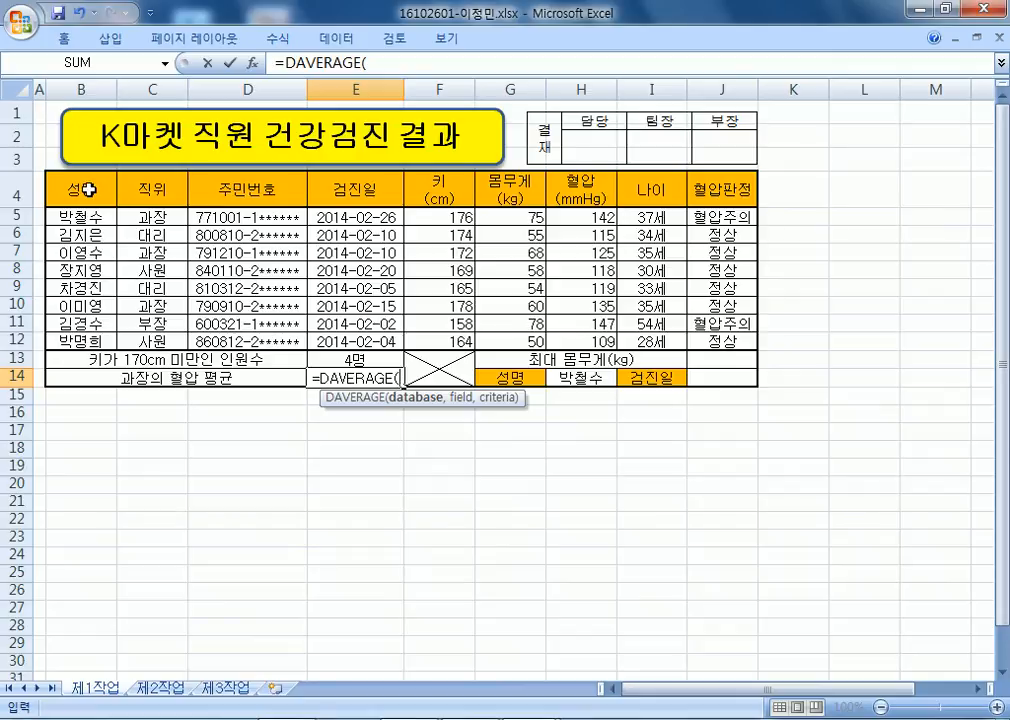
drag(89, 188, 590, 334)
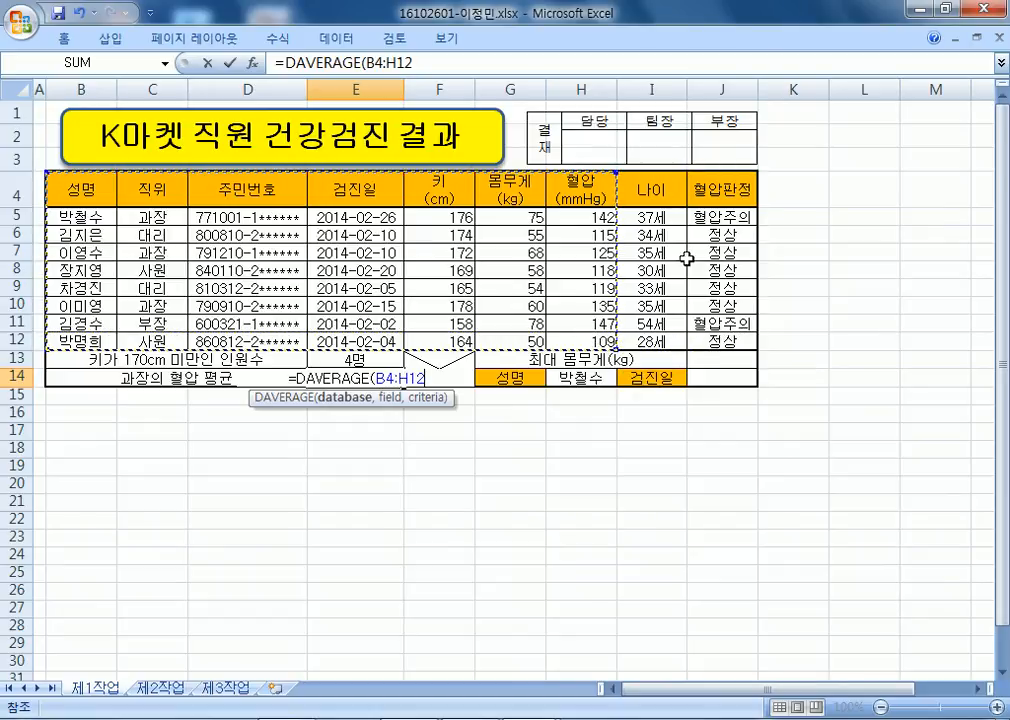
text(,)
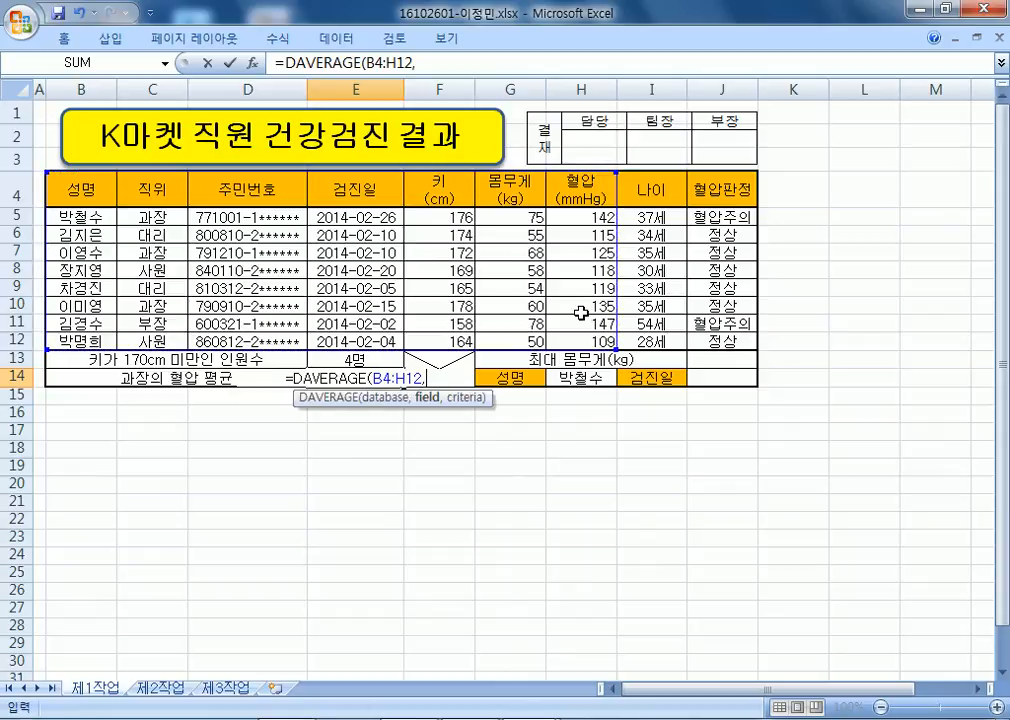
click(585, 193)
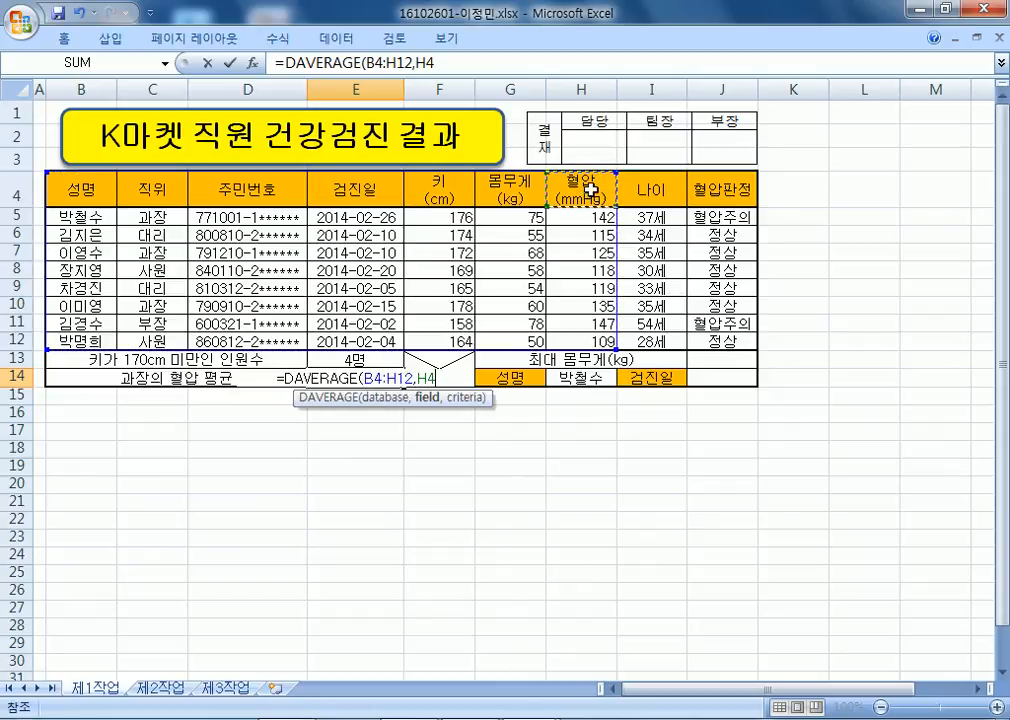
text(,)
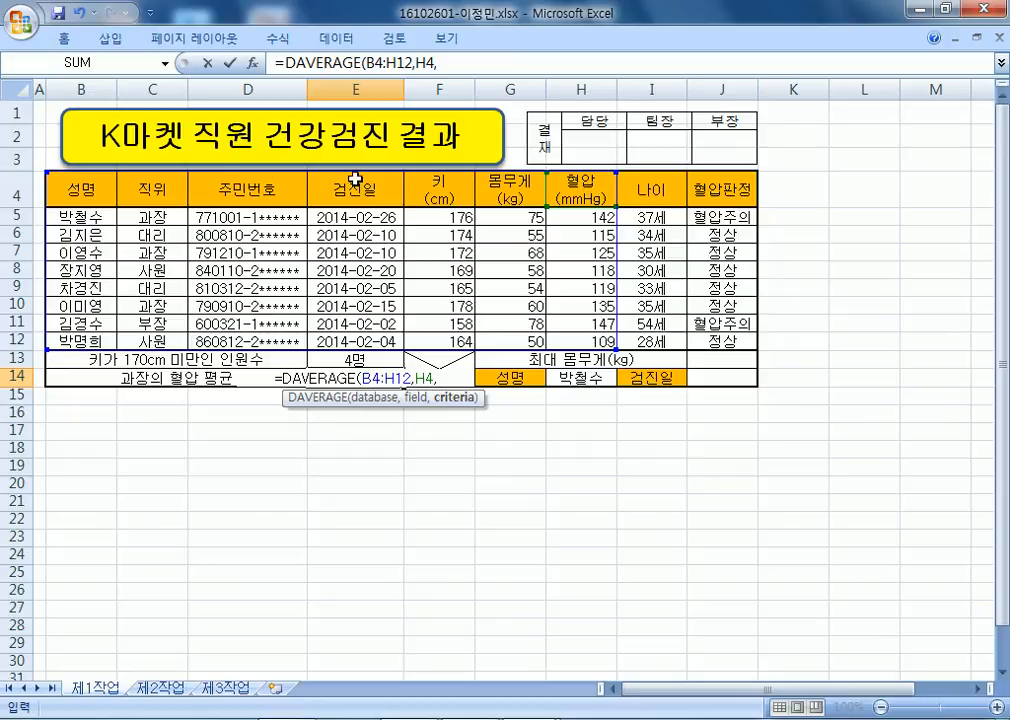
drag(150, 189, 168, 211)
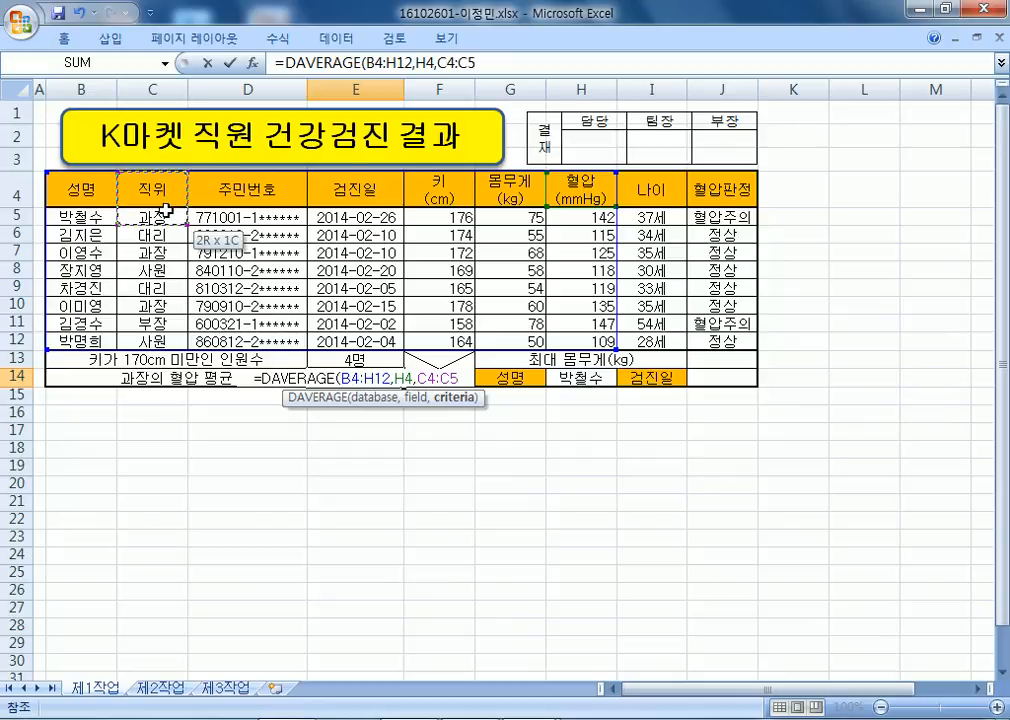
key(Return)
Reselect E14, compare it with the notes, and open its formula for editing.
click(345, 377)
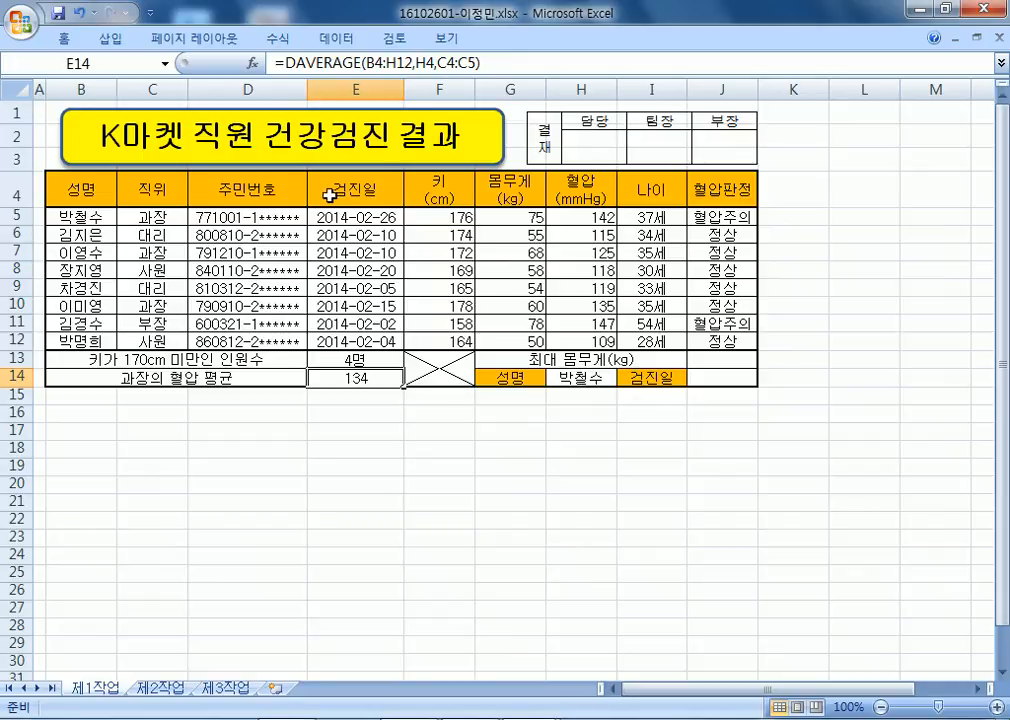
key(alt+Tab)
key(alt+Tab)
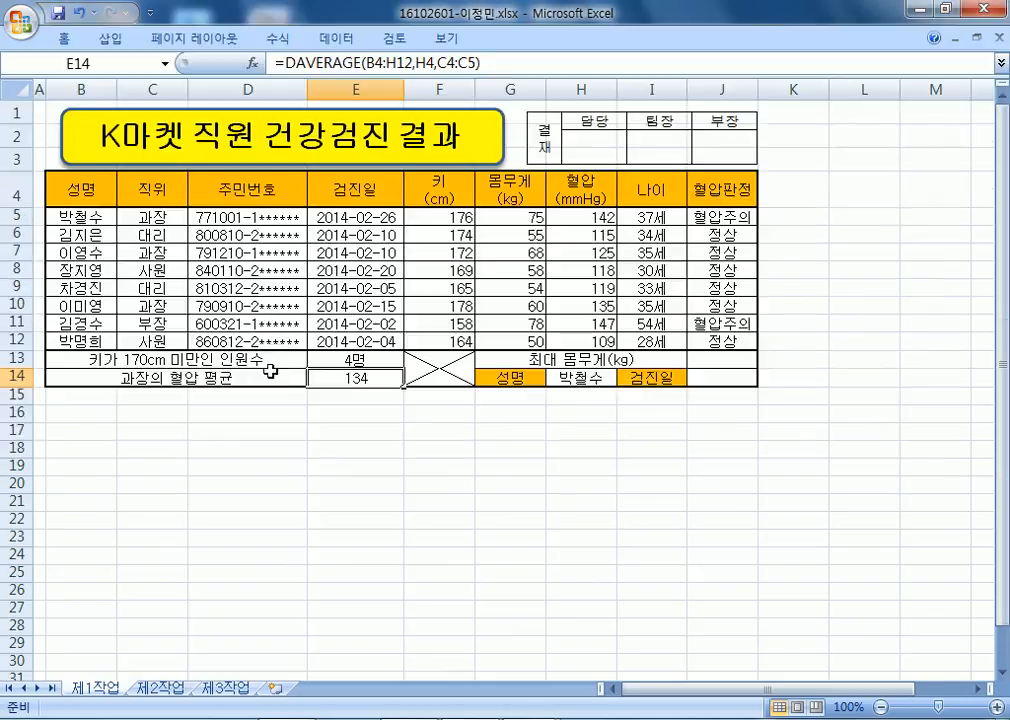
double_click(321, 383)
Wrap E14's formula as =ROUND(DAVERAGE(B4:H12,H4,C4:C5),-1).
click(261, 375)
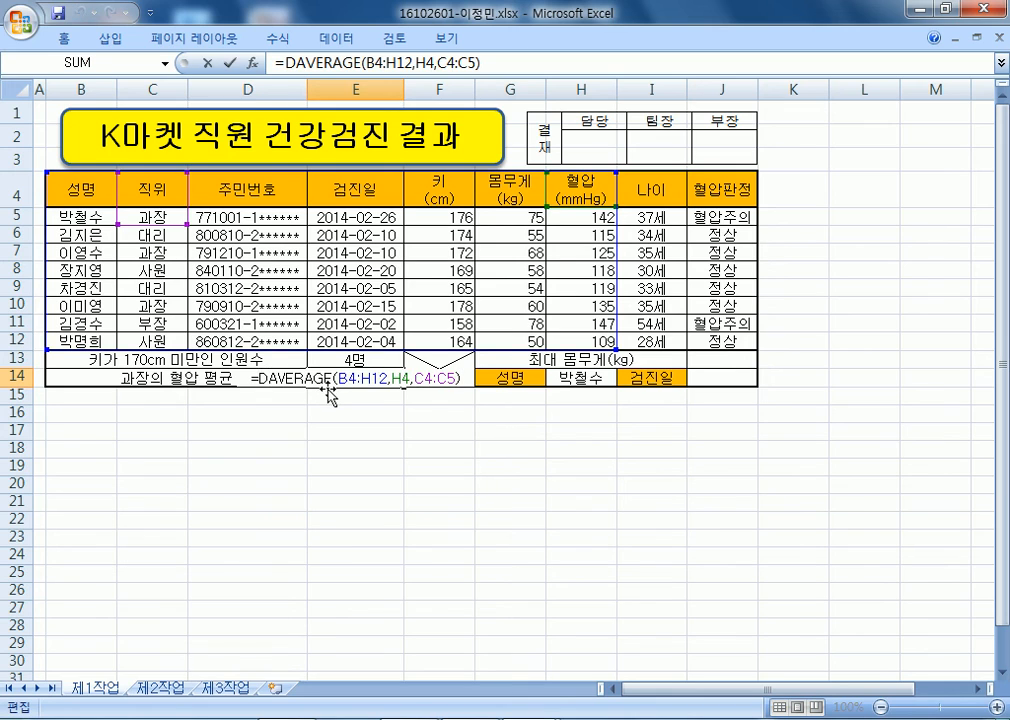
key(Escape)
scroll(333, 410, up, 6)
key(F2)
key(Home)
key(Right)
text(ROUND()
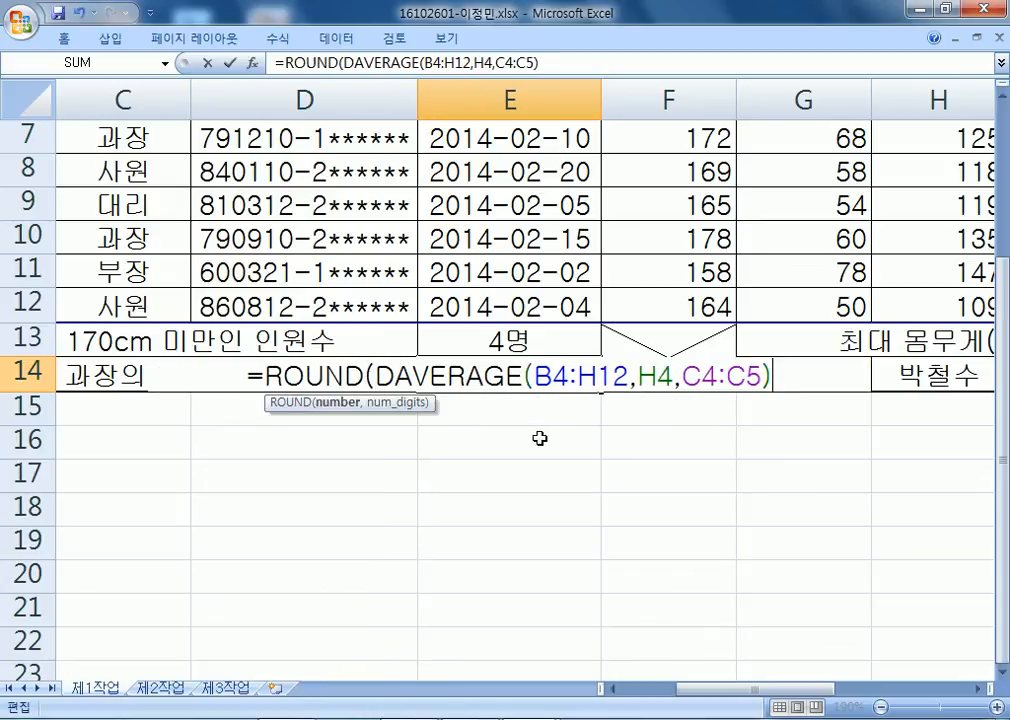
text(,-1))
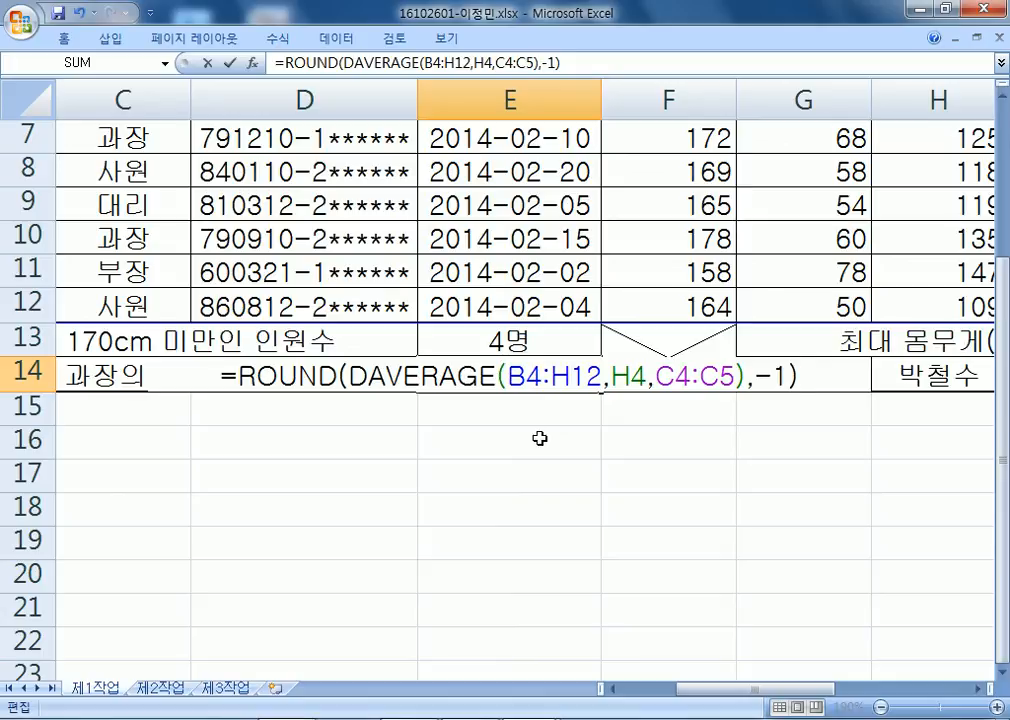
key(Return)
Confirm E14 shows 130, then move to cell J13.
key(Up)
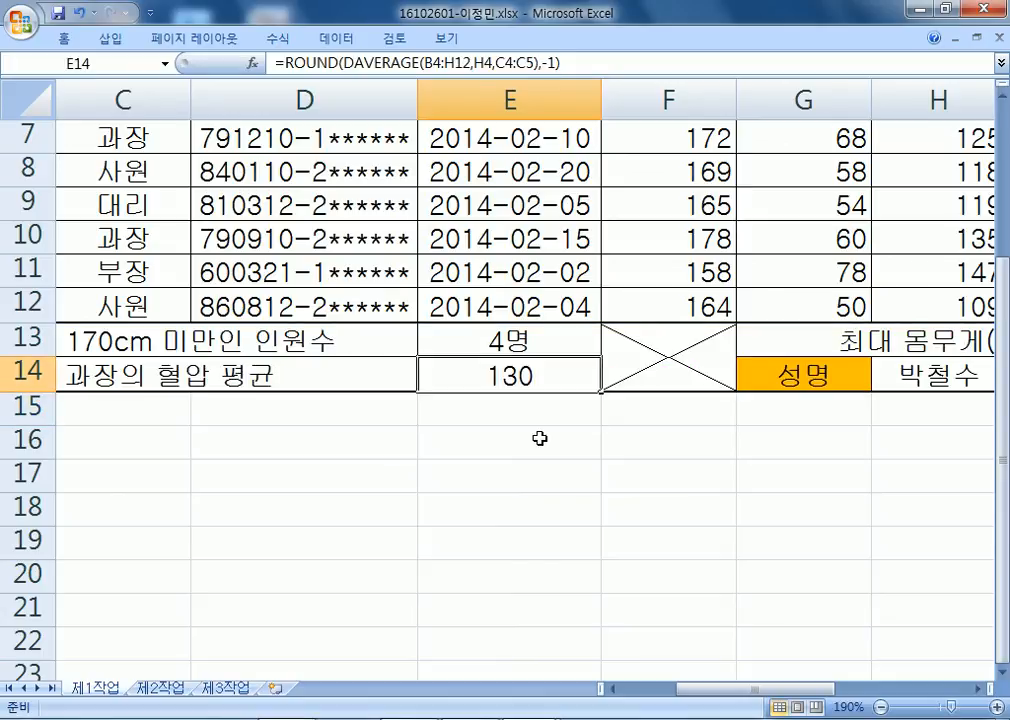
key(F2)
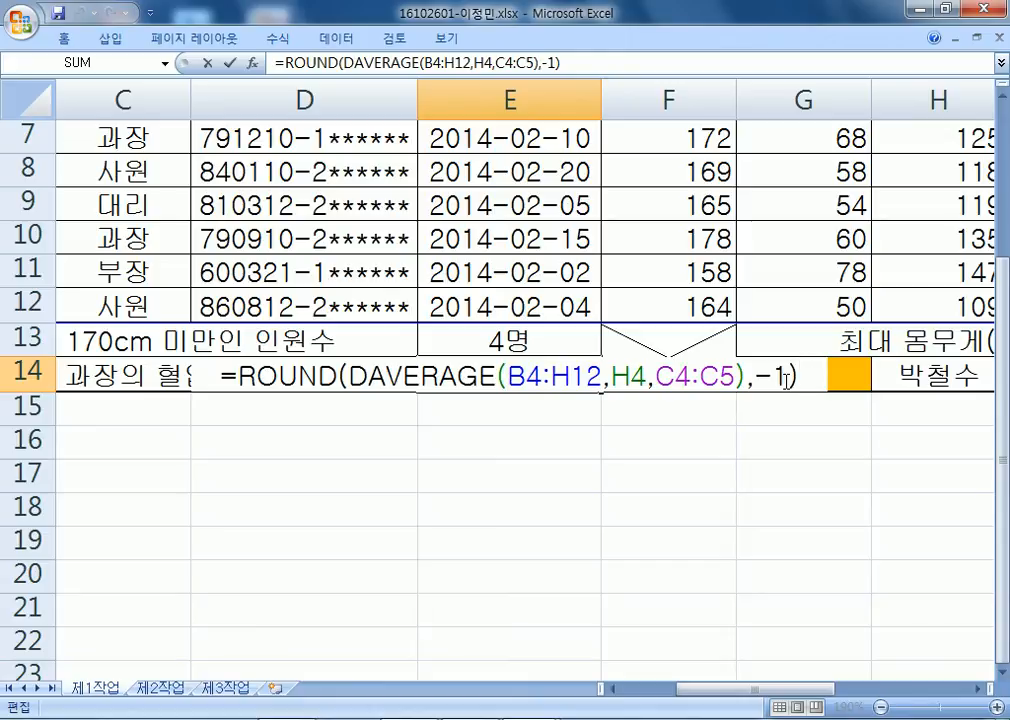
key(Return)
key(Up)
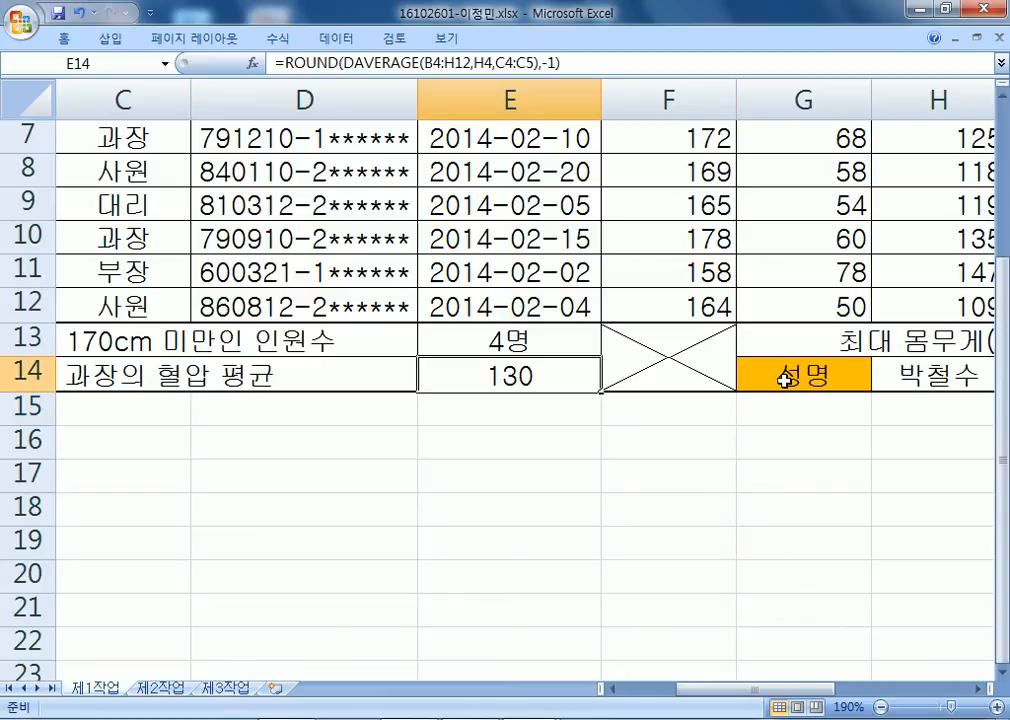
key(Right)
key(Right)
key(Right)
key(Right)
key(Up)
key(Right)
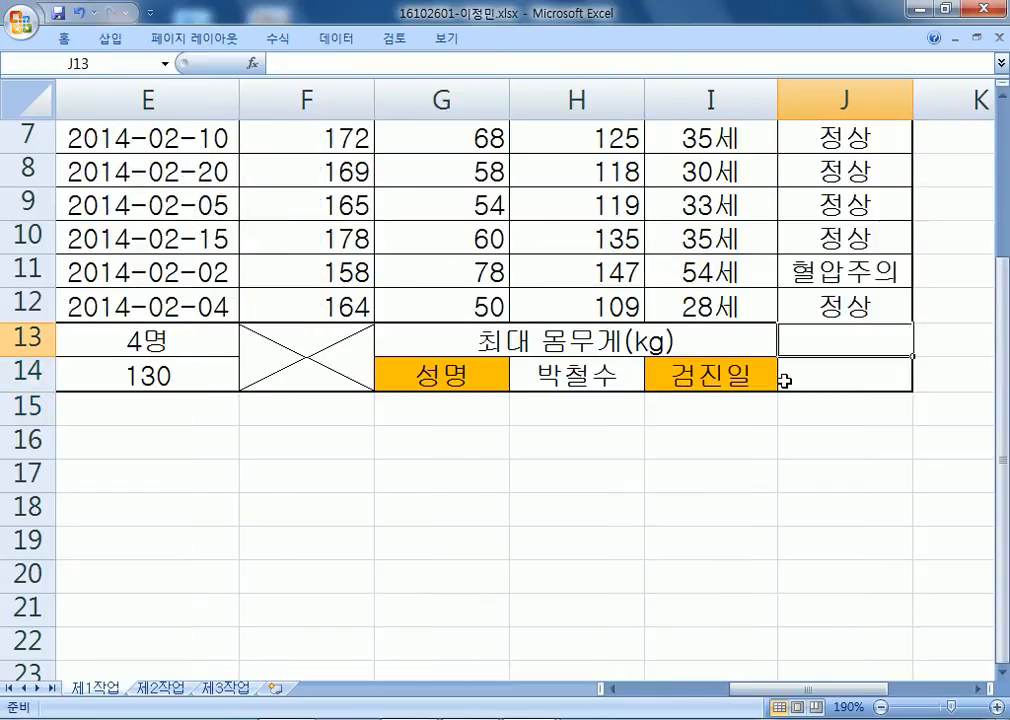
Start a new Notepad note headed '최대 몸무게) LARGE'.
key(alt+Tab)
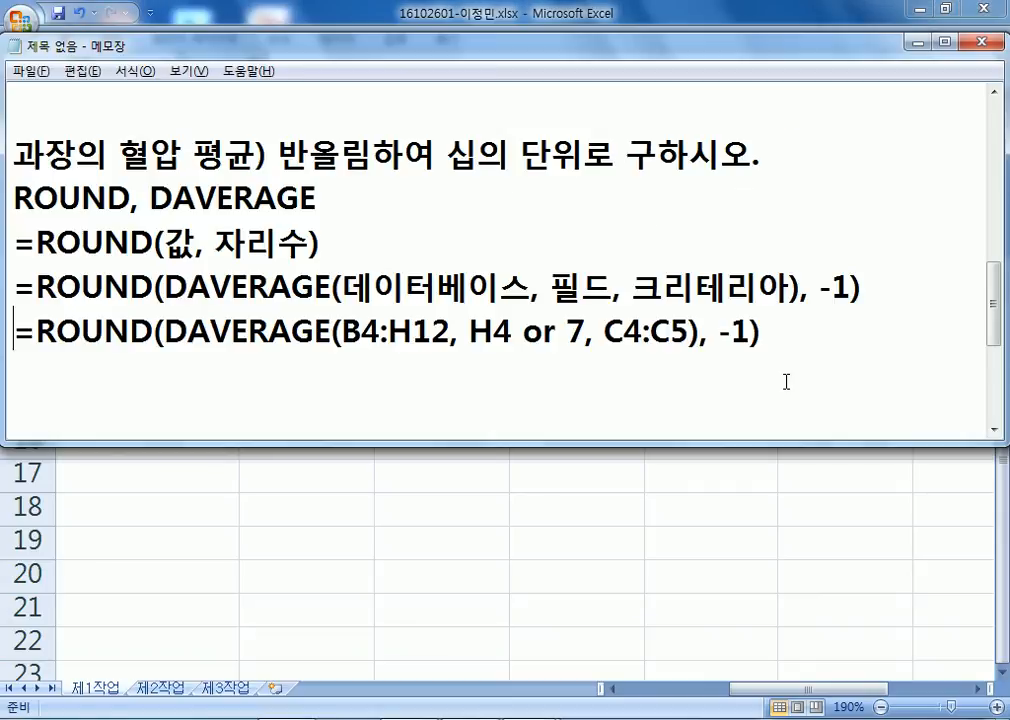
key(Down)
key(Return)
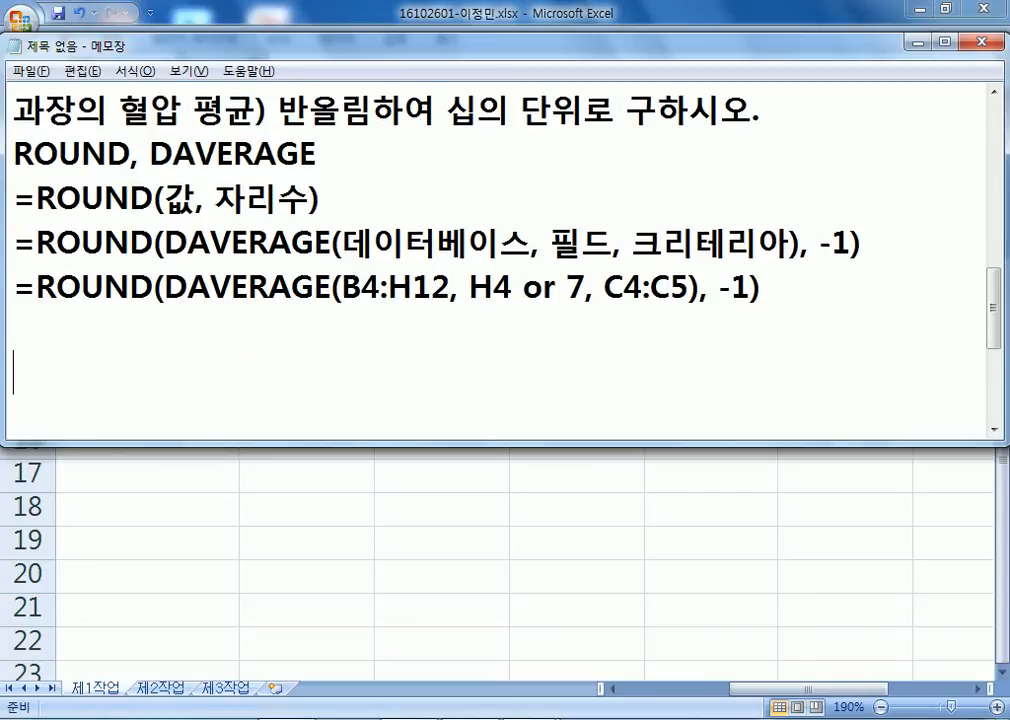
text(CHLE)
key(BackSpace)
key(BackSpace)
key(BackSpace)
key(BackSpace)
text(최대 몸묵)
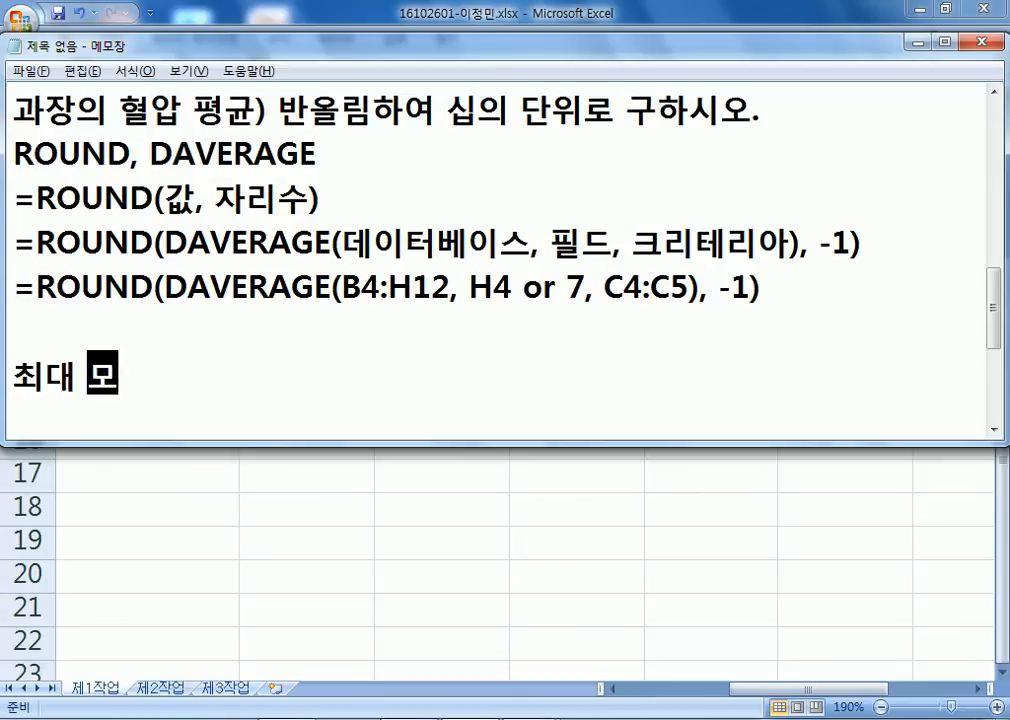
text(게()
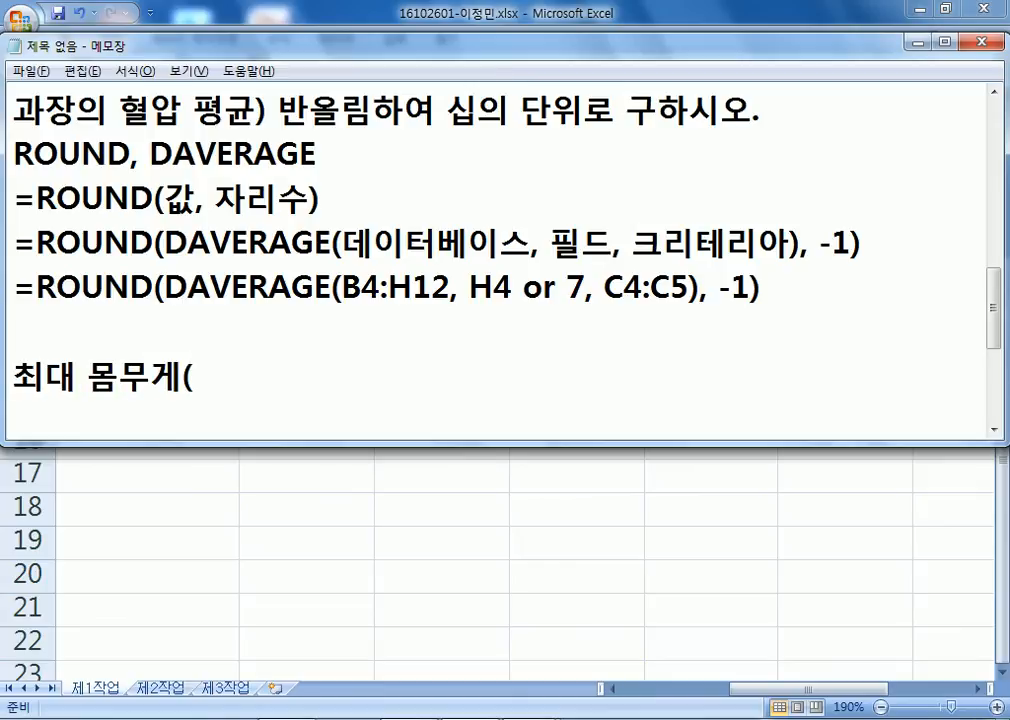
key(BackSpace)
text() LARGE)
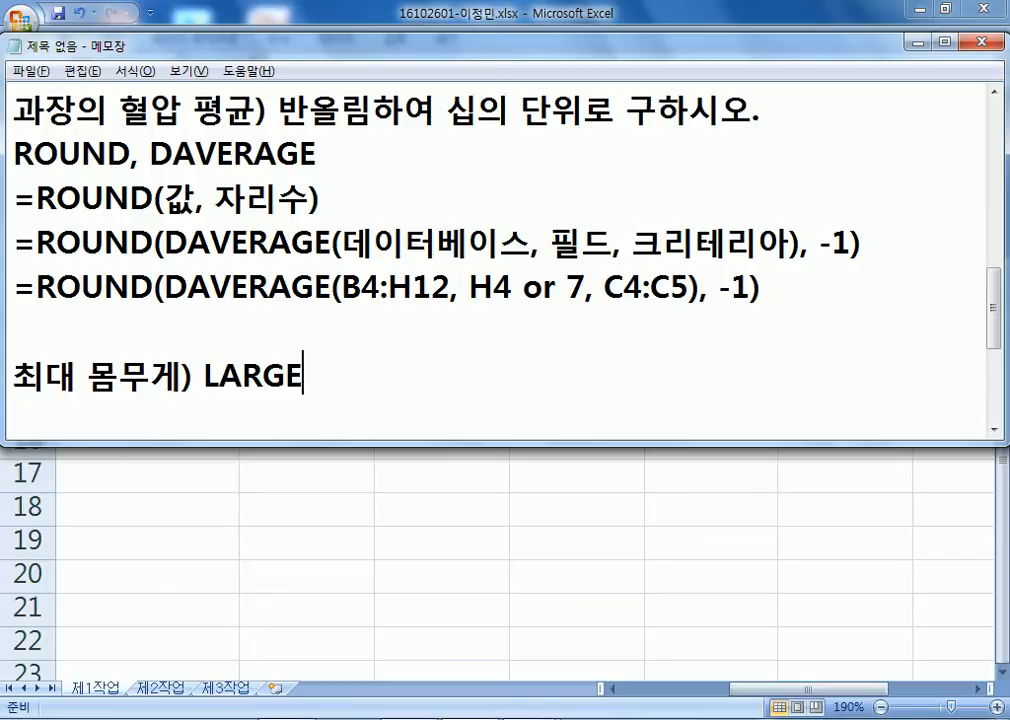
Add the syntax line '=LARGE(범위, k) : 범위중에서 k번째 큰 값'.
key(Return)
text(=LA)
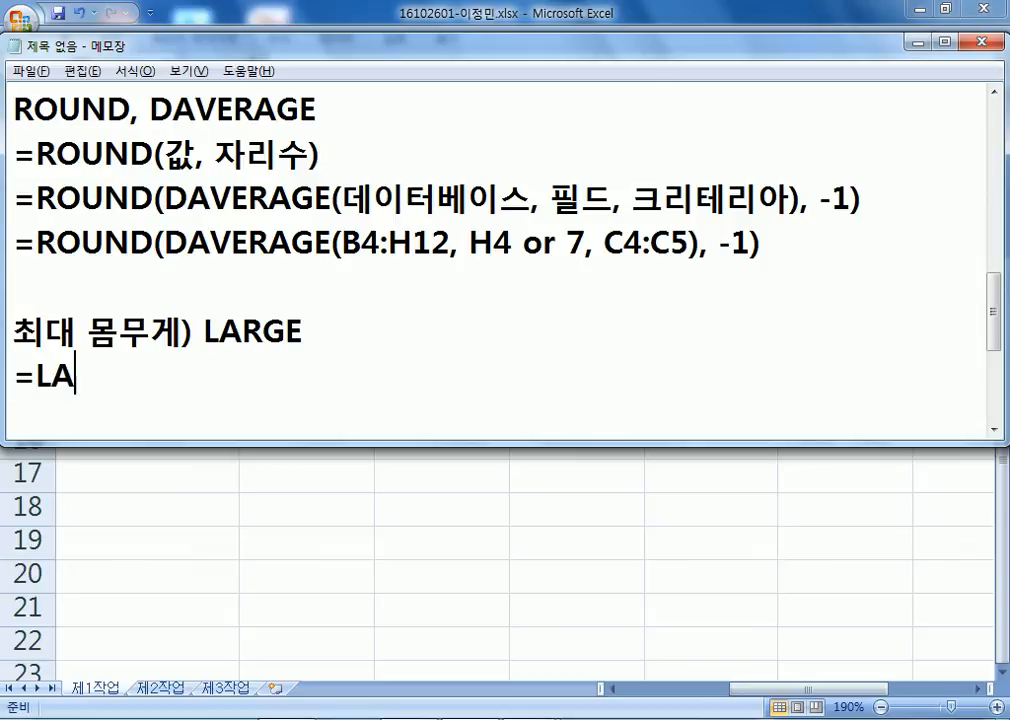
text(RG)
key(BackSpace)
text(RGE(범위, )
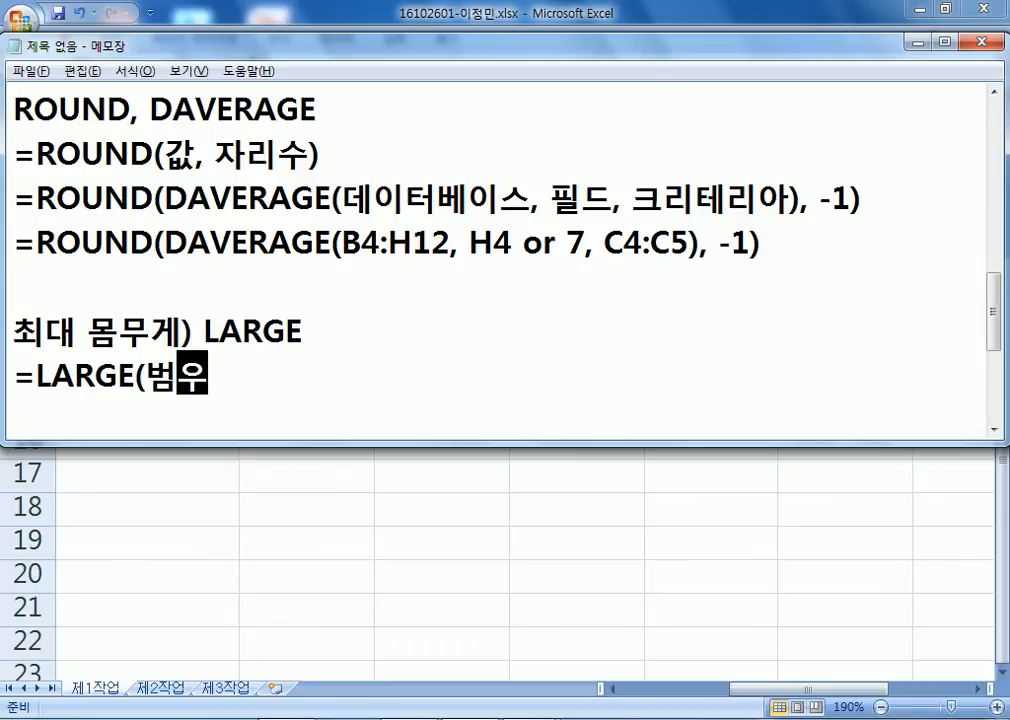
text(k))
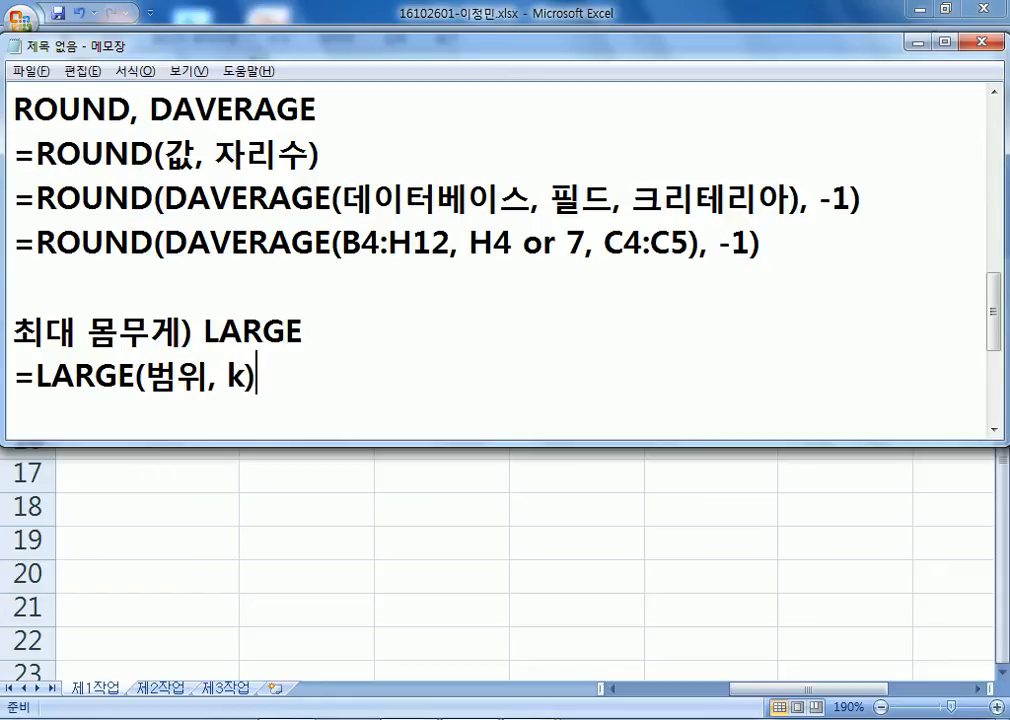
text( : 범위중에서)
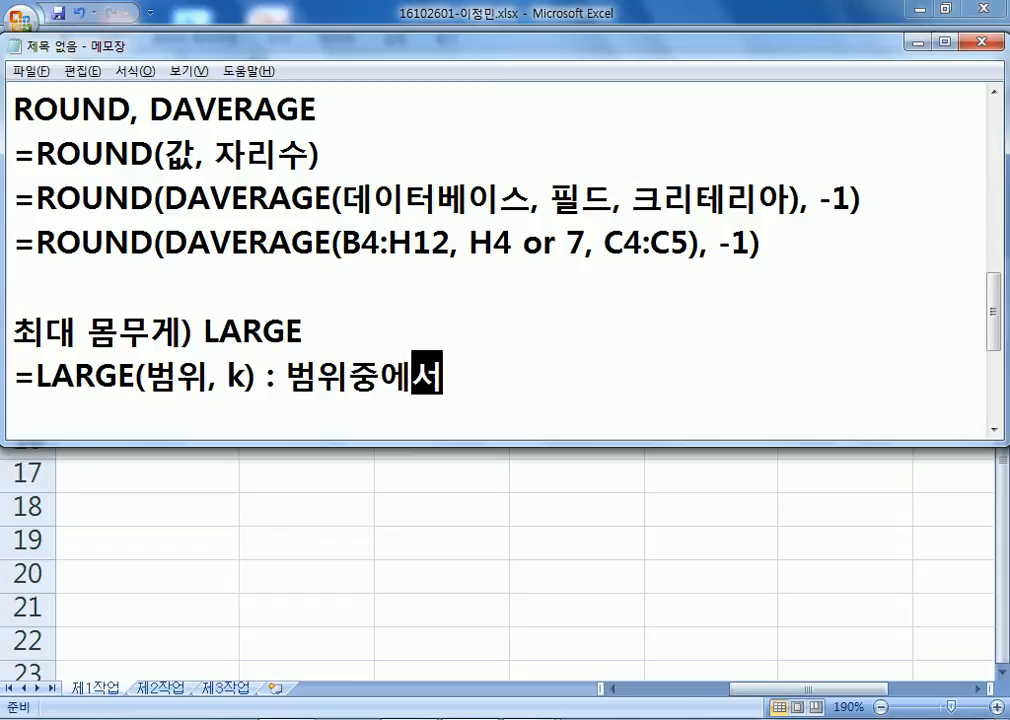
text( k버째 큰 값)
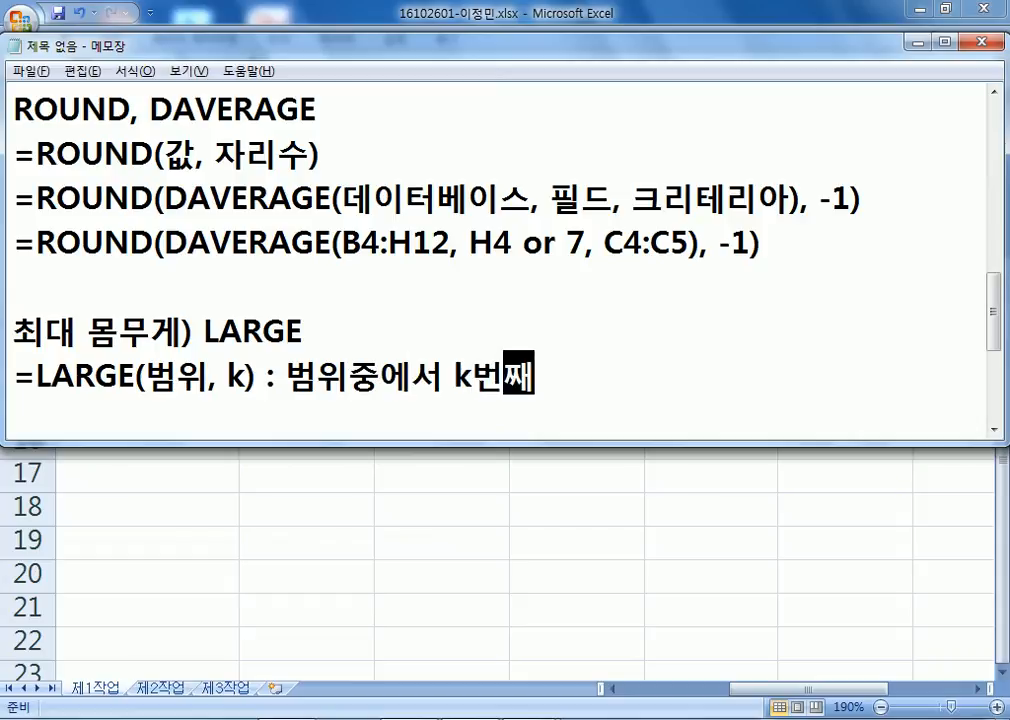
key(Return)
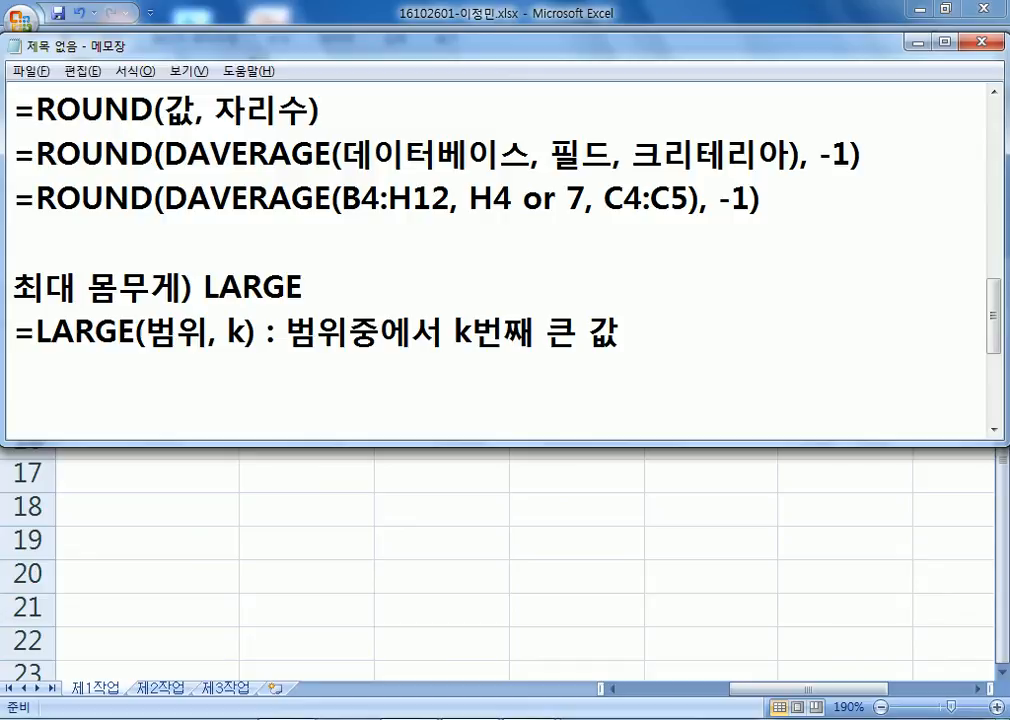
Check the weight column and write the example =LARGE(G5:G12, 1).
text(=ㅣㅁ)
key(BackSpace)
key(BackSpace)
key(Hangul)
text(LARGE()
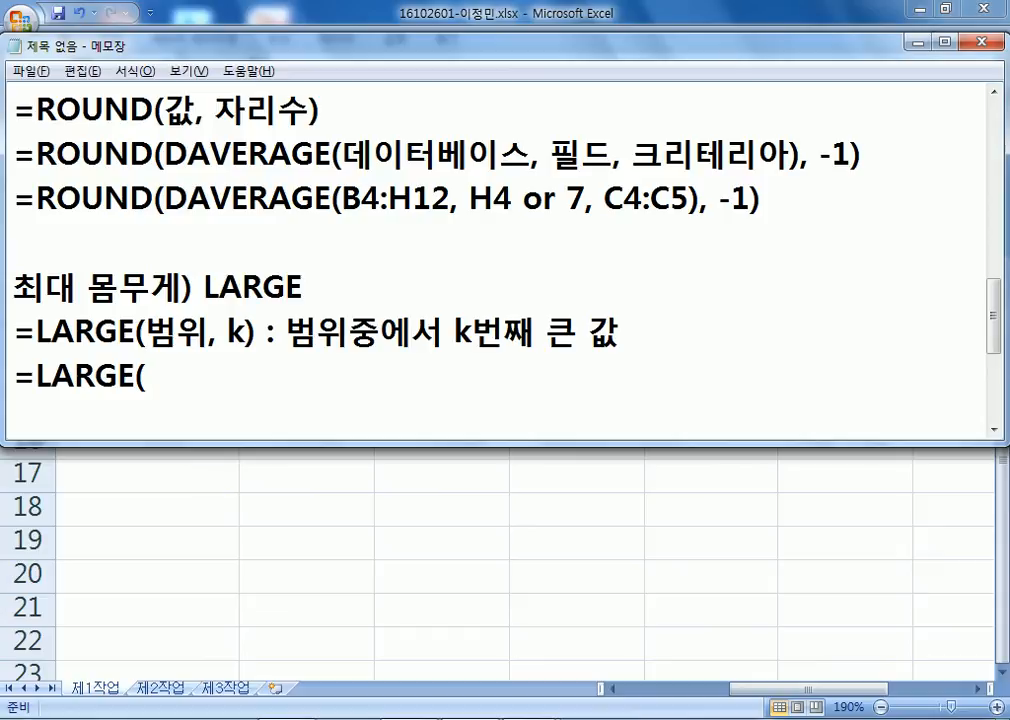
key(alt+Tab)
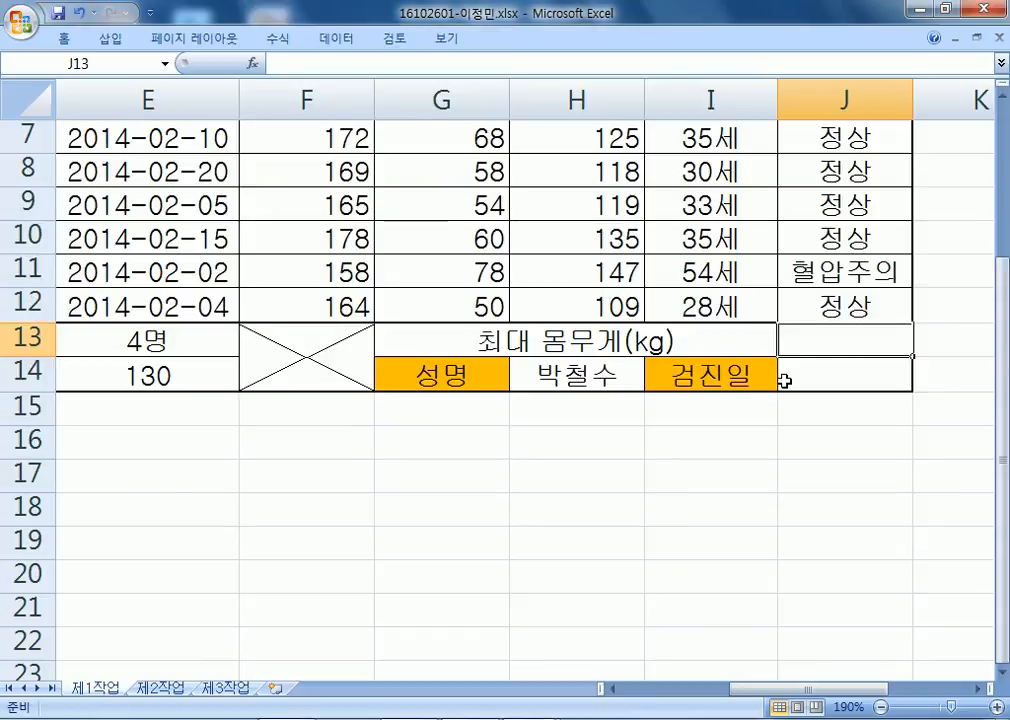
scroll(874, 403, down, 2)
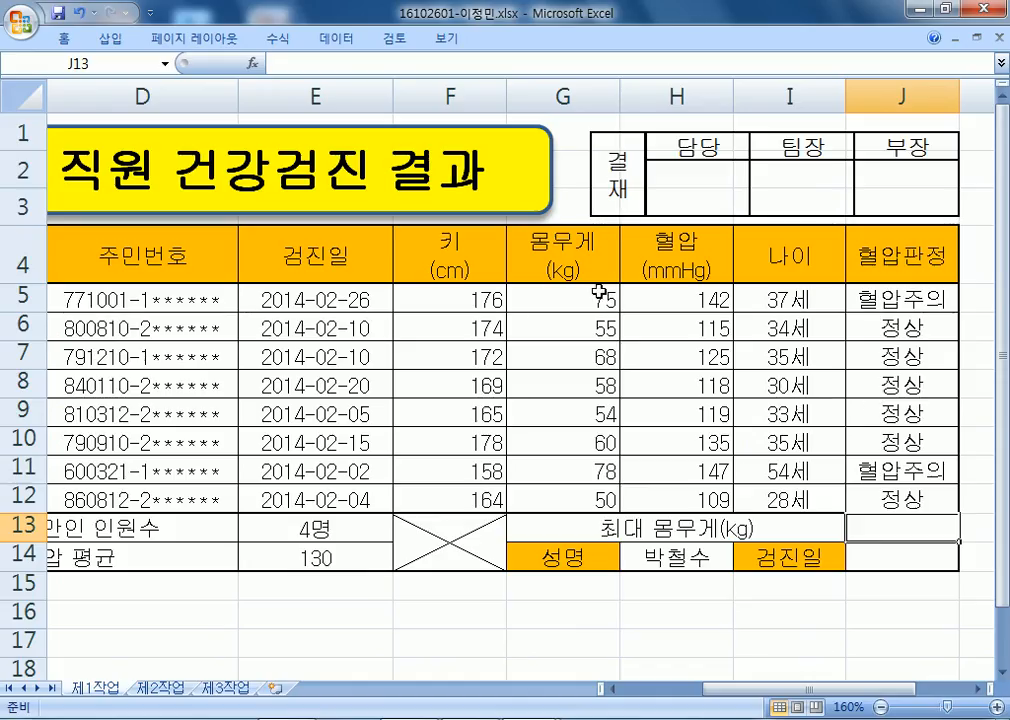
key(alt+Tab)
text(G)
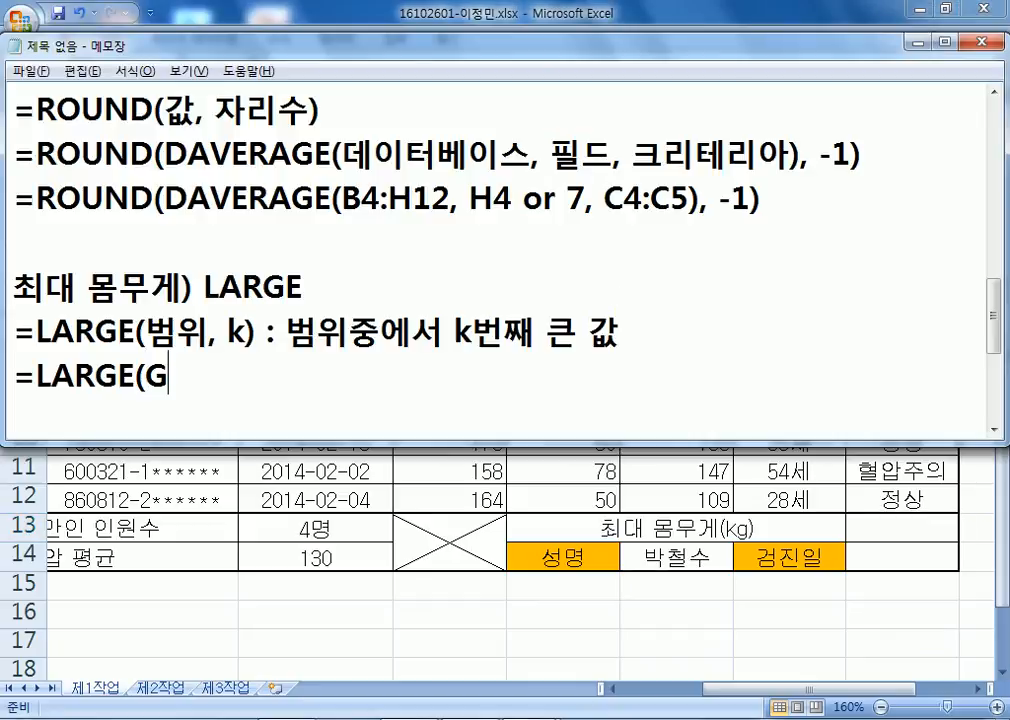
text(5:G12,)
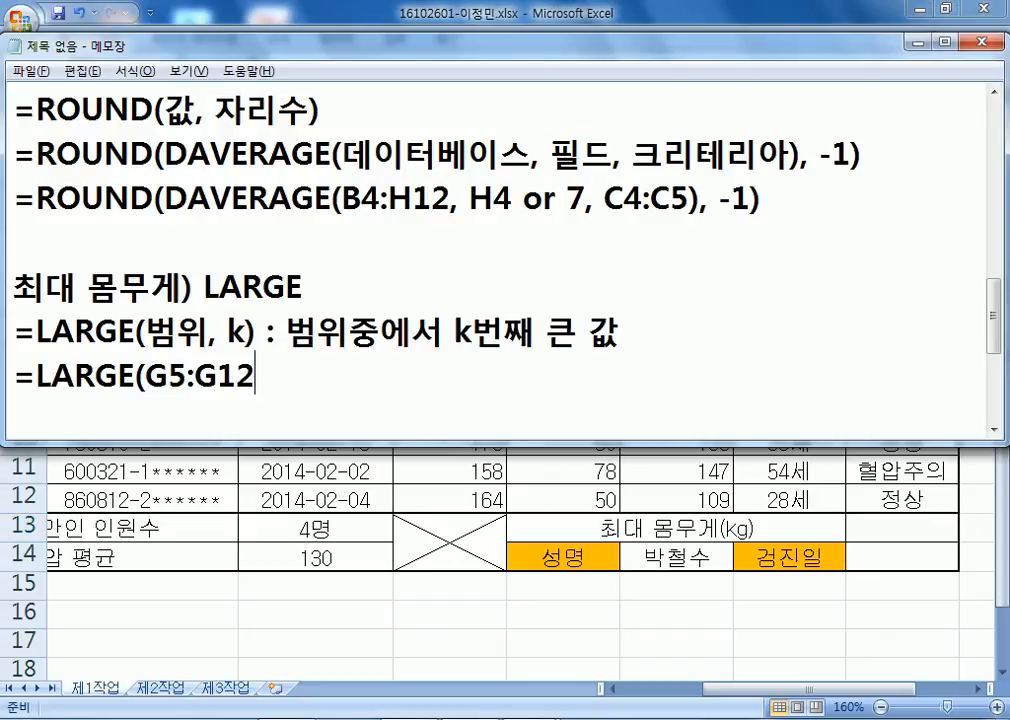
text())
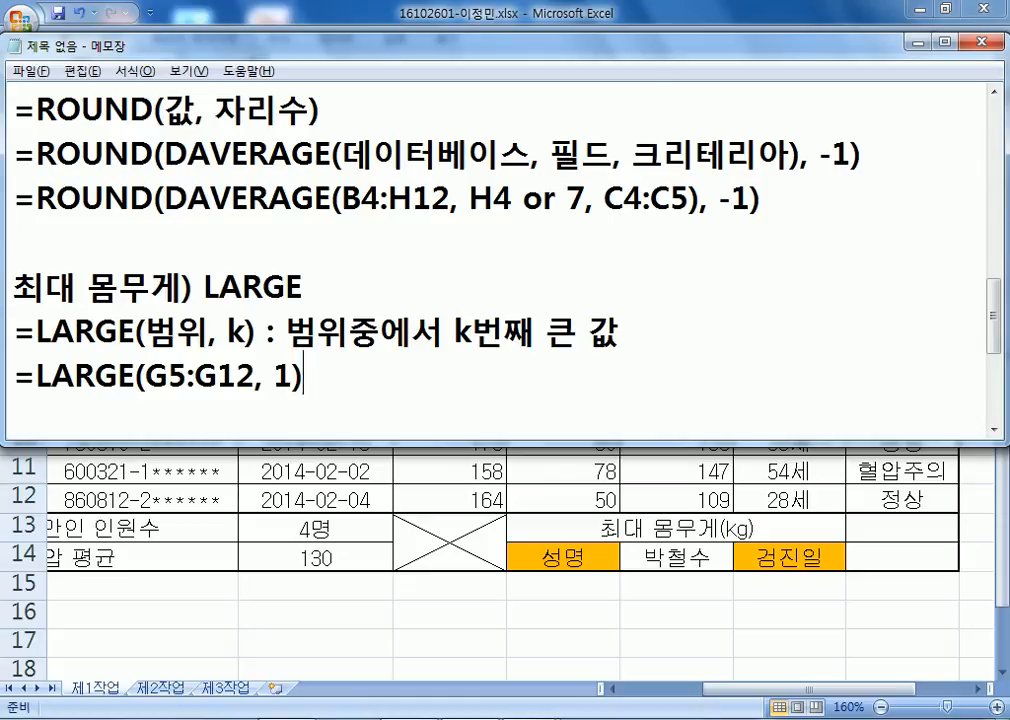
key(Return)
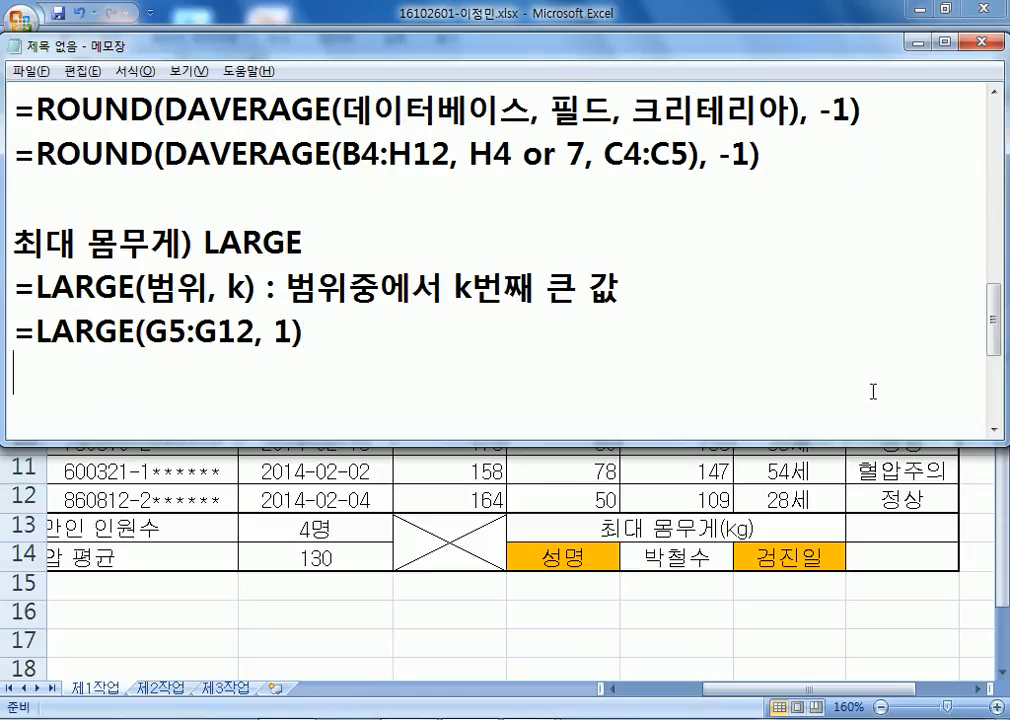
click(900, 538)
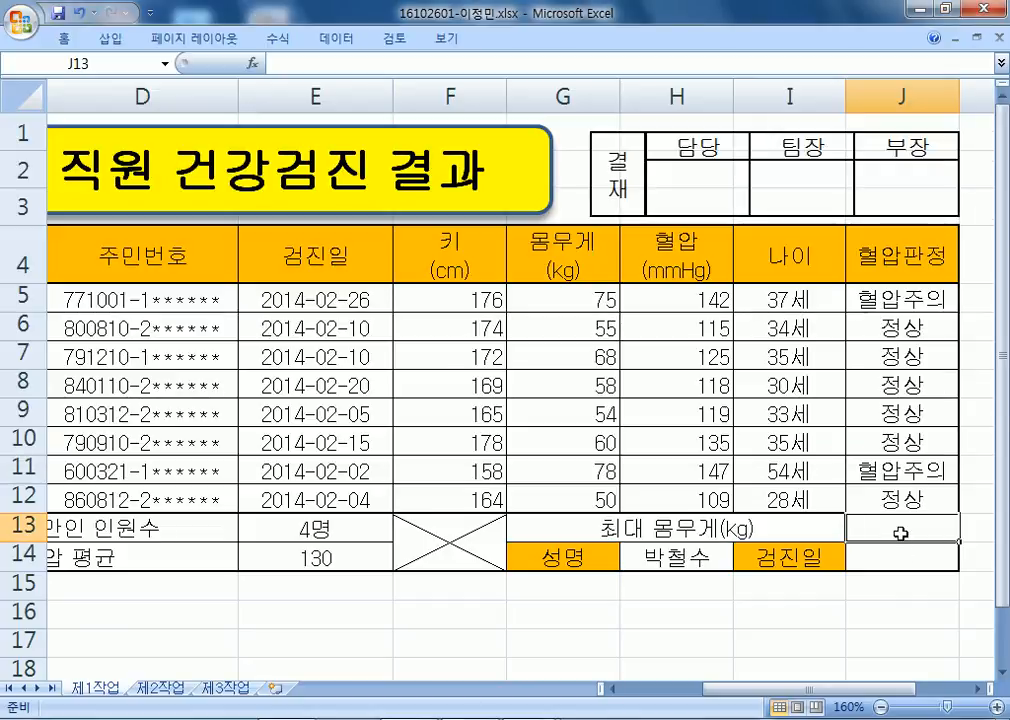
Enter =LARGE(G5:G12,1) in J13 to show the maximum weight 78.
scroll(899, 532, down, 2)
drag(841, 690, 968, 713)
text(=LARGE()
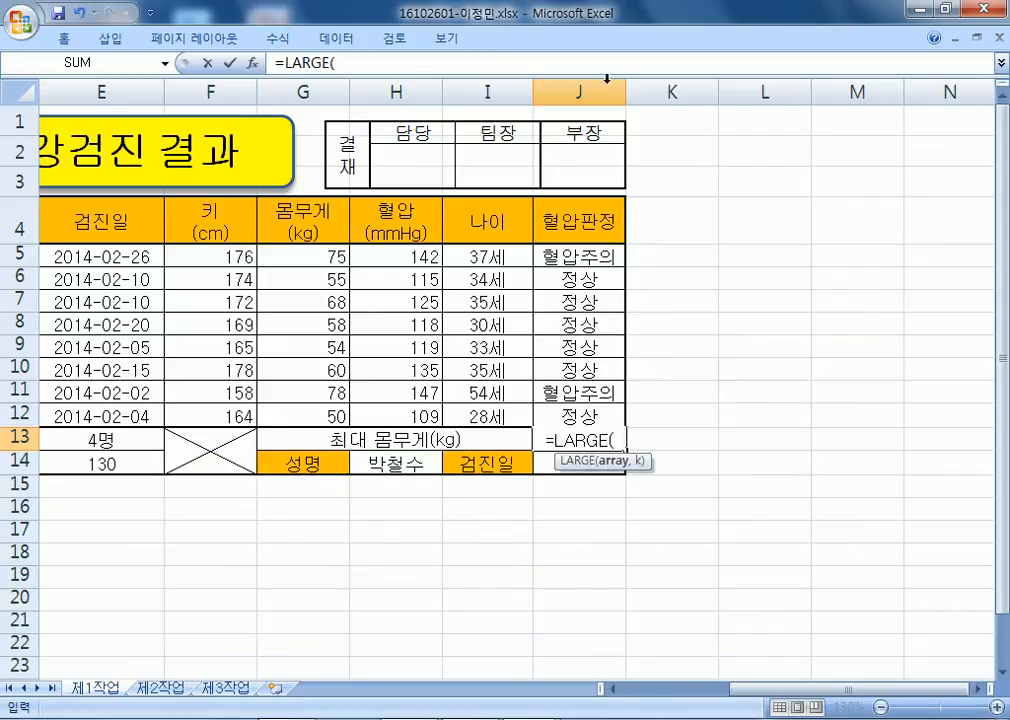
drag(318, 260, 318, 418)
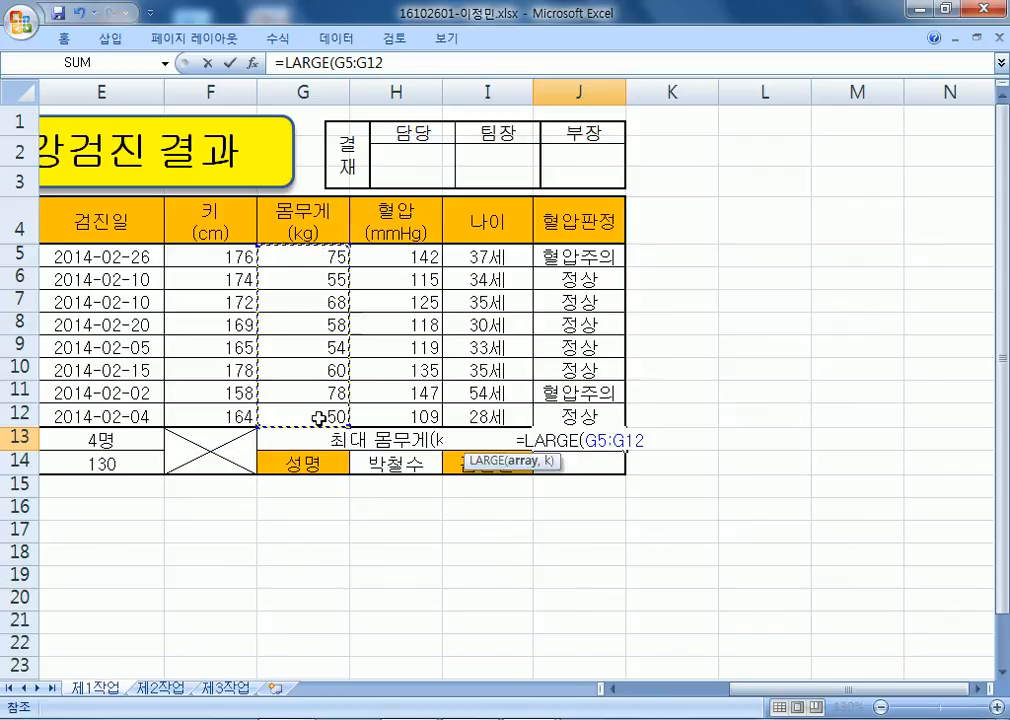
text(,1))
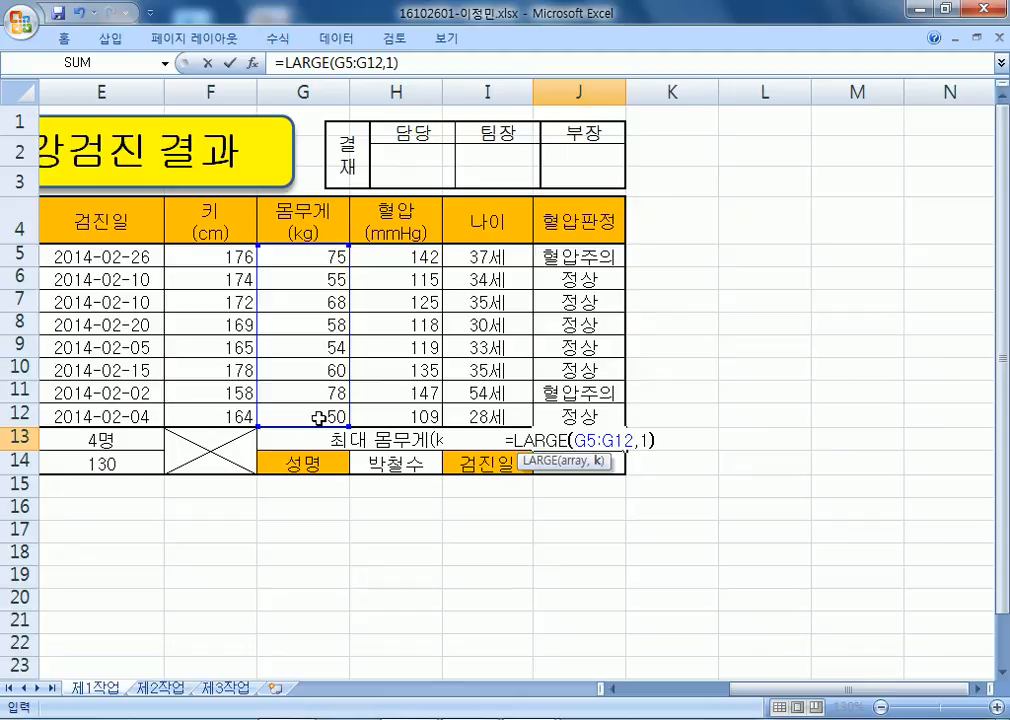
key(Return)
Verify J13's result against G11, then view H14's name dropdown list.
key(Up)
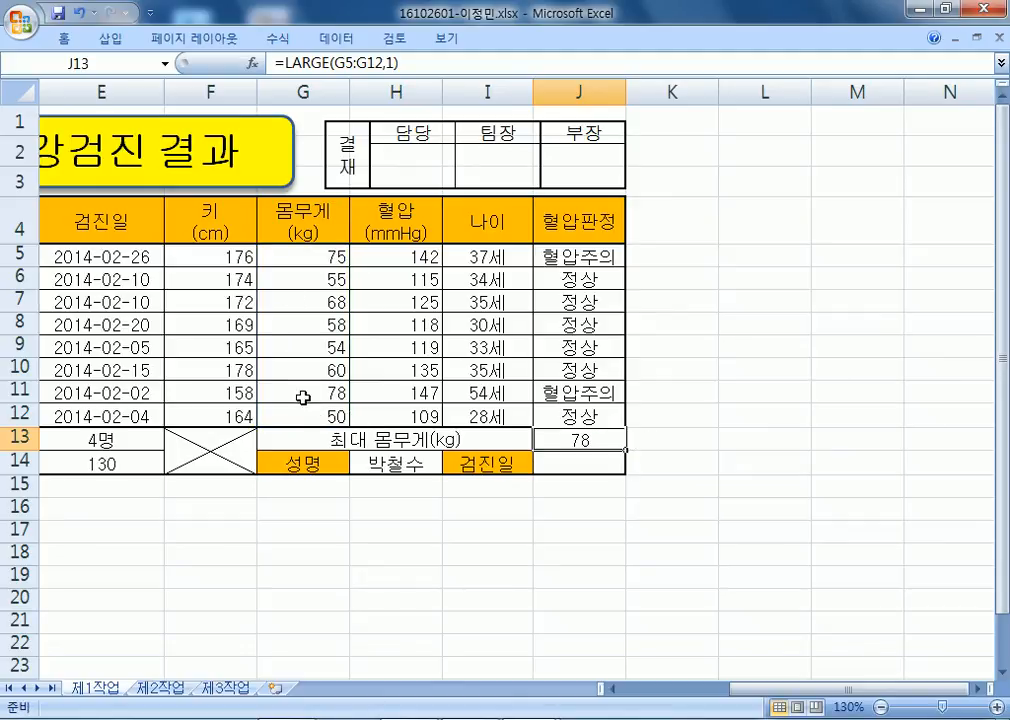
click(303, 396)
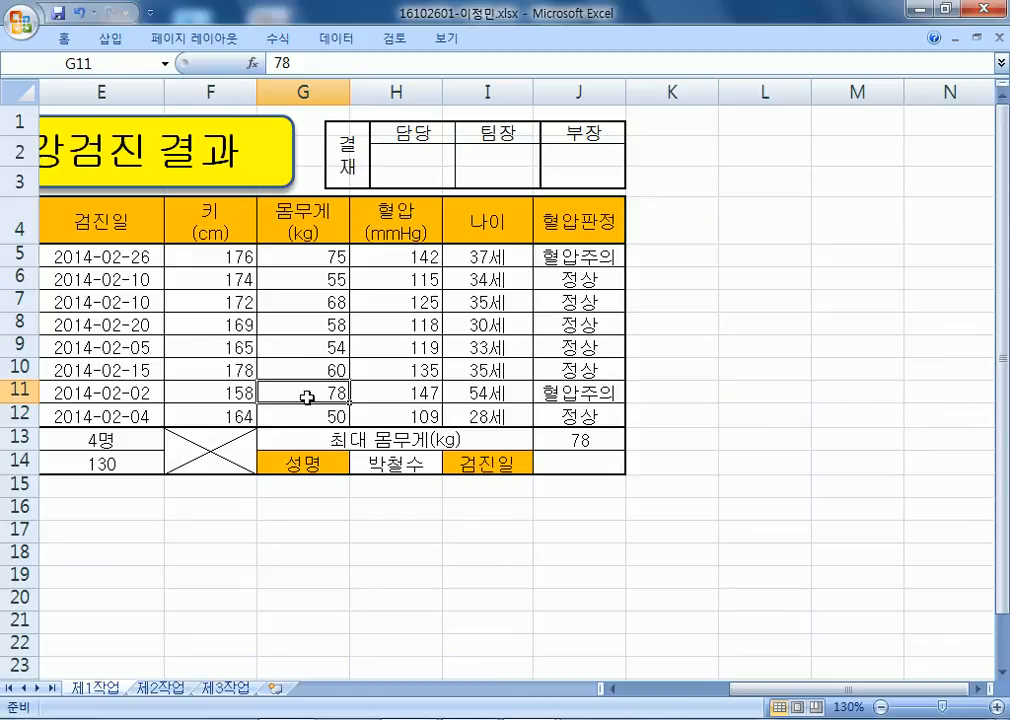
double_click(560, 440)
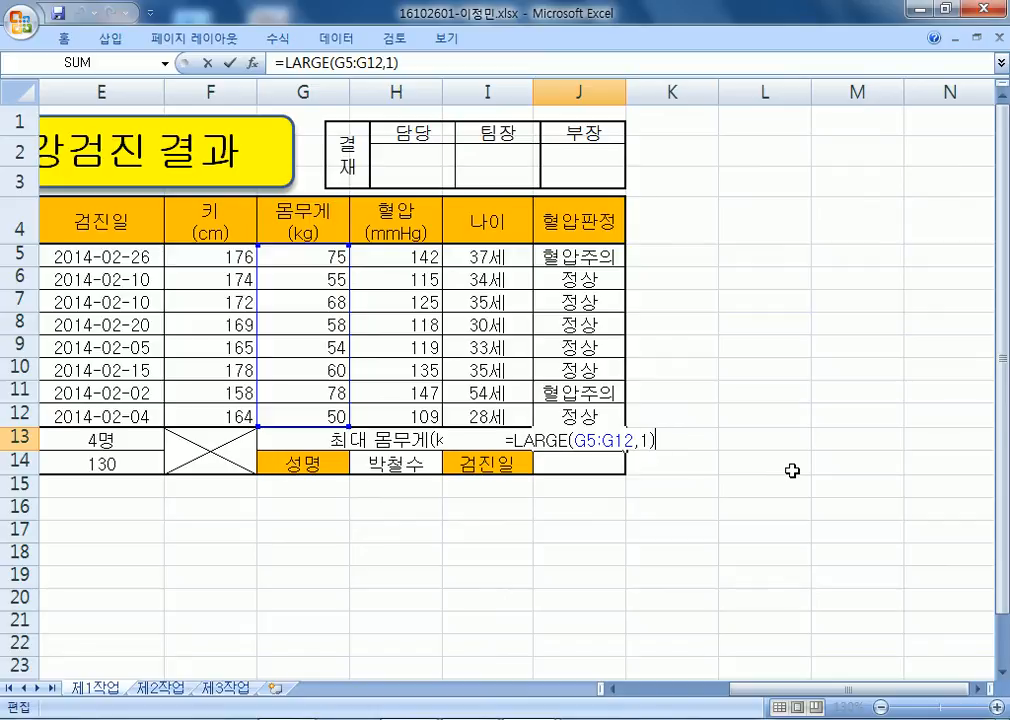
scroll(792, 470, down, 1)
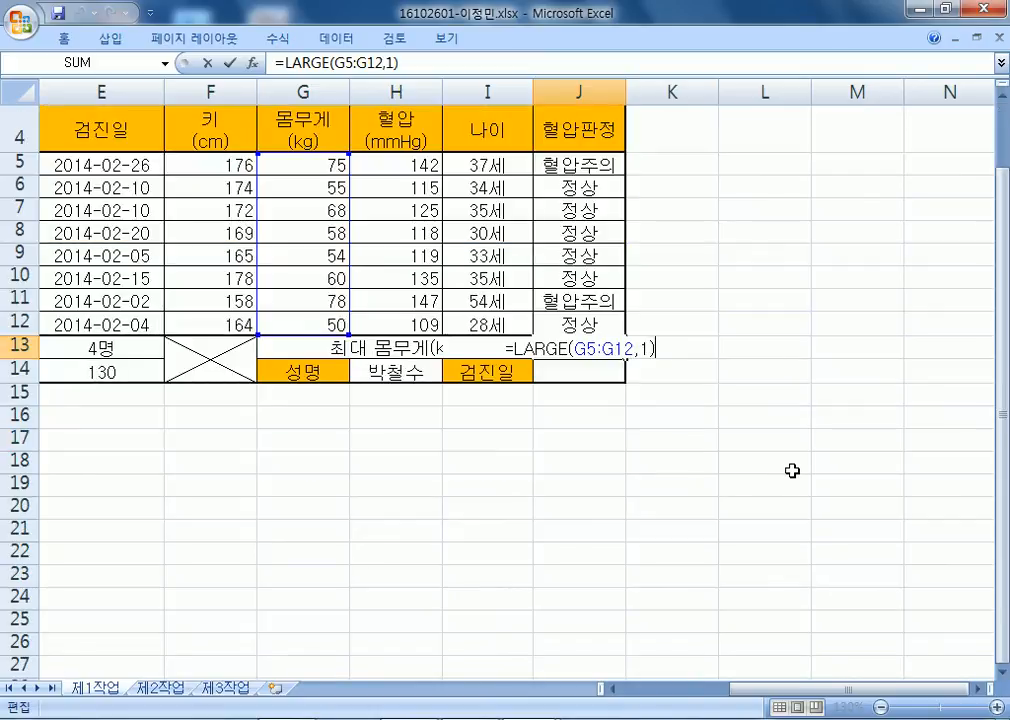
key(ctrl+Return)
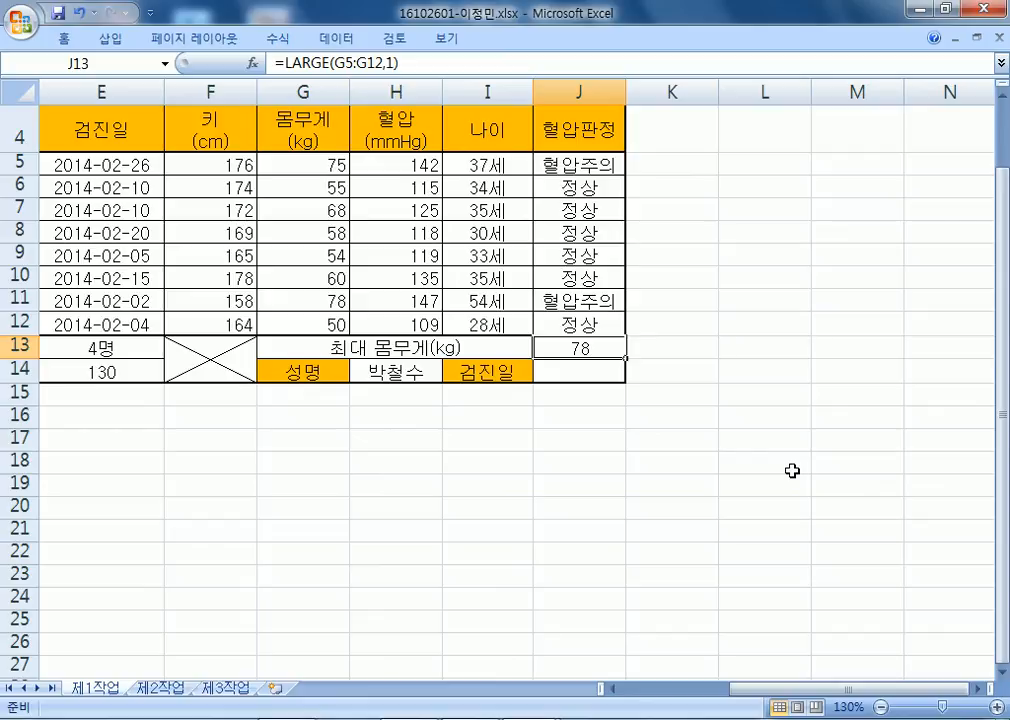
click(390, 373)
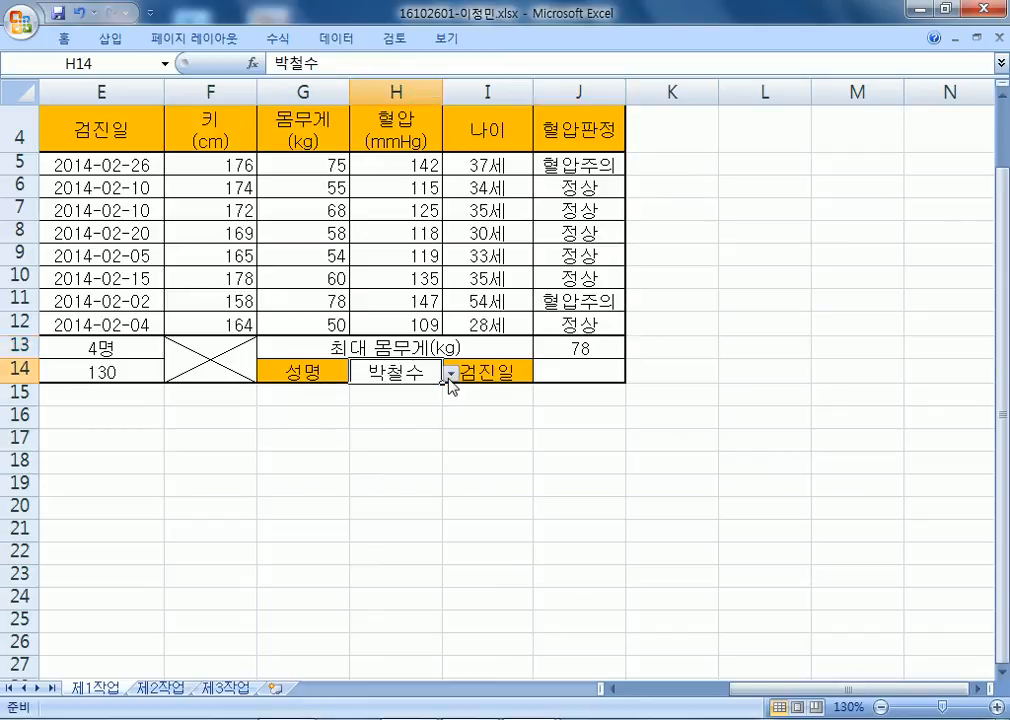
click(451, 374)
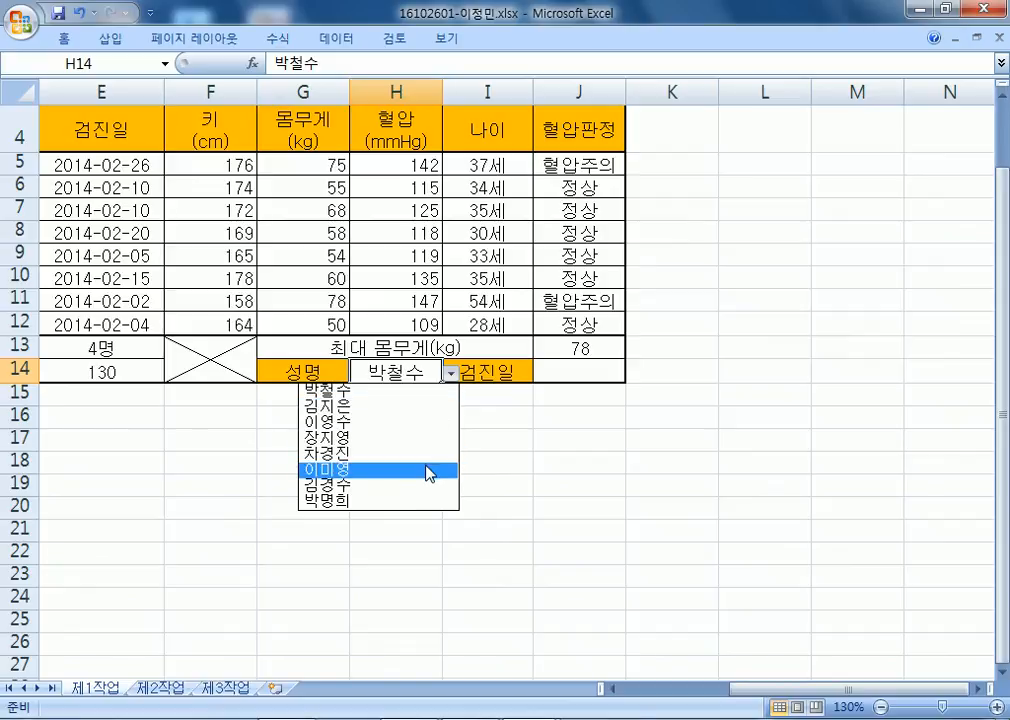
Change H14's data validation to Allow: Any value, removing the name list.
key(Escape)
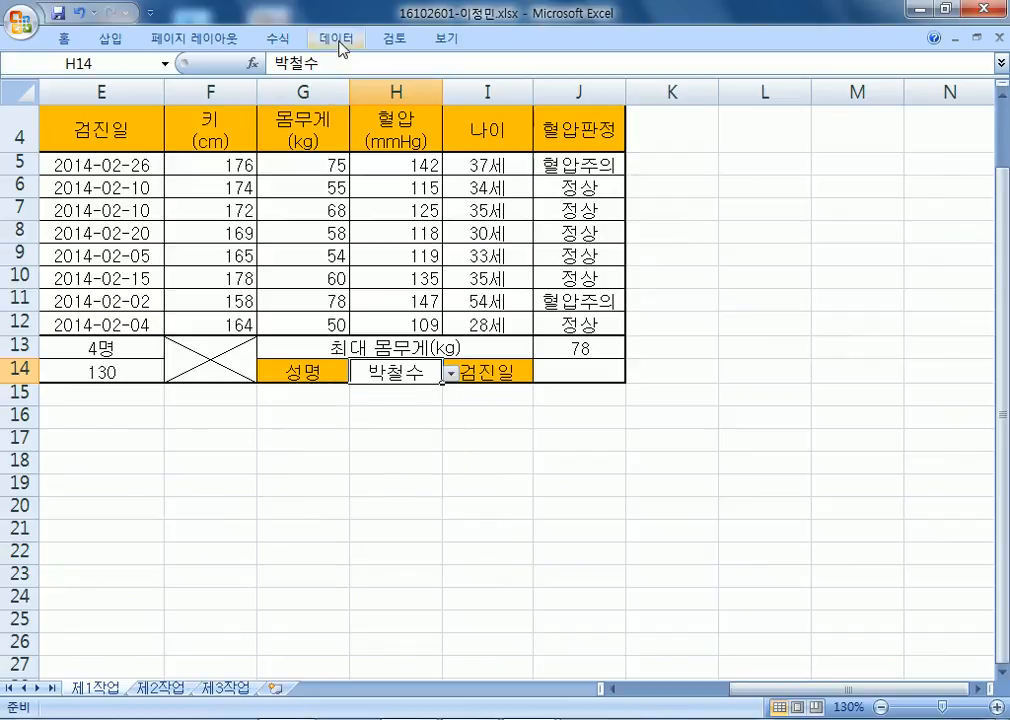
double_click(338, 40)
scroll(512, 87, down, 1)
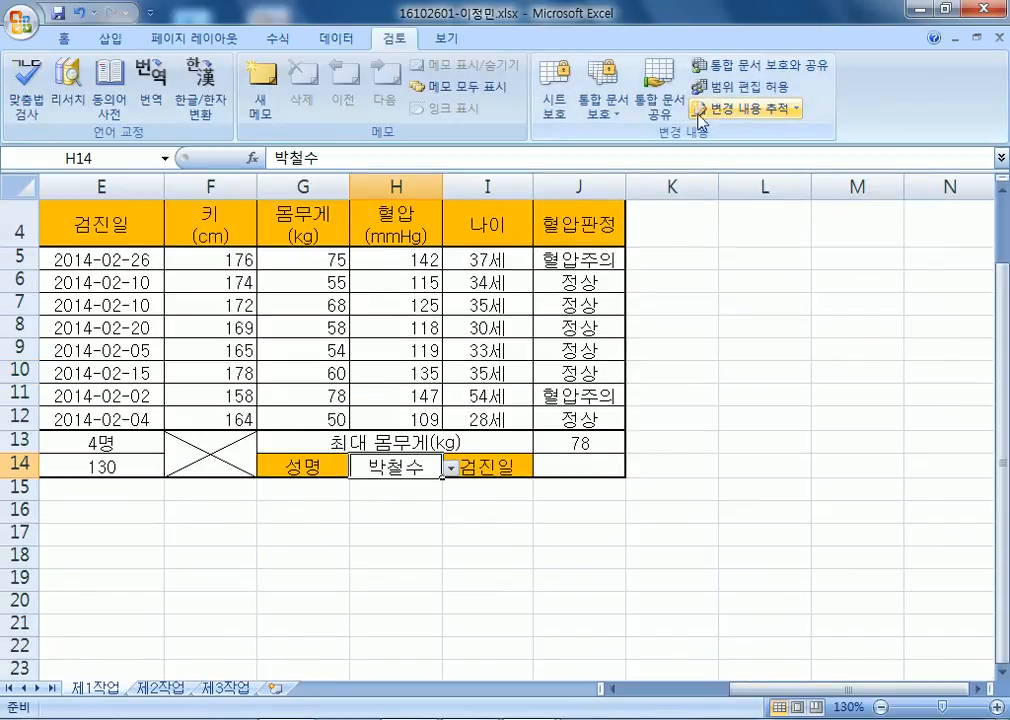
scroll(364, 50, up, 1)
click(712, 112)
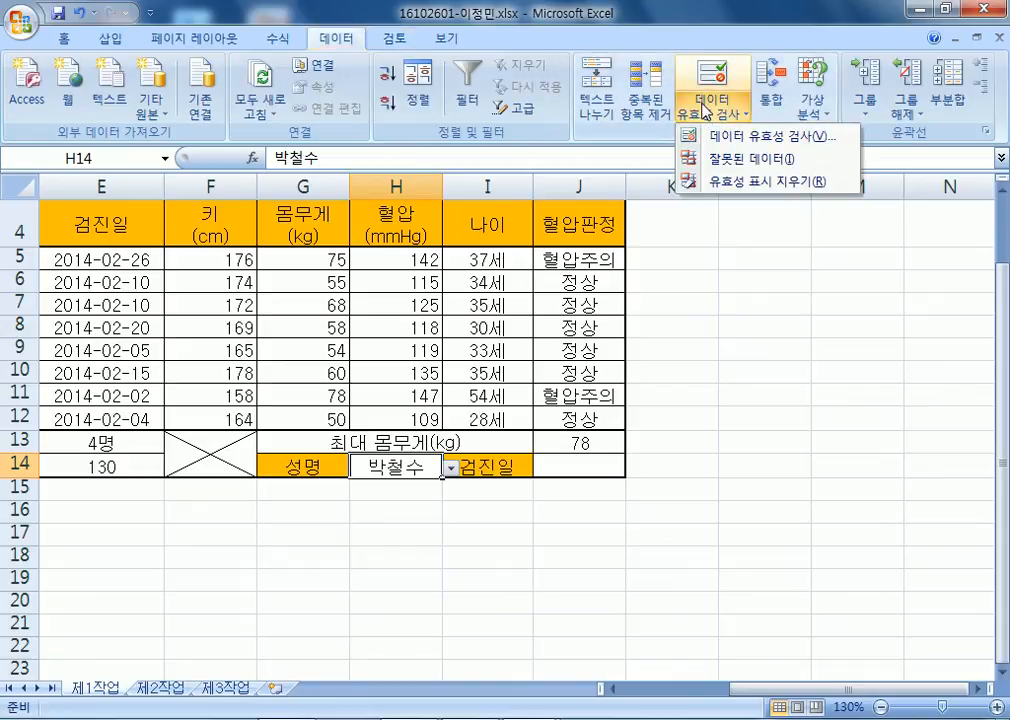
click(685, 135)
click(640, 223)
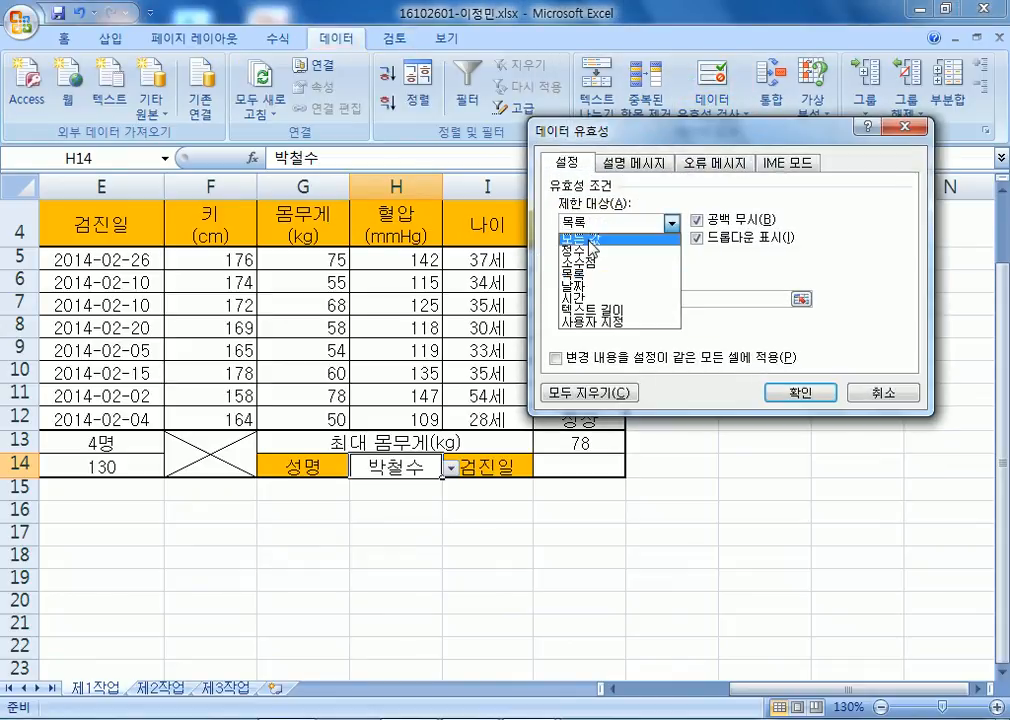
click(625, 235)
click(784, 393)
Reselect cell H14 so its leftover name can be cleared.
click(530, 526)
click(419, 471)
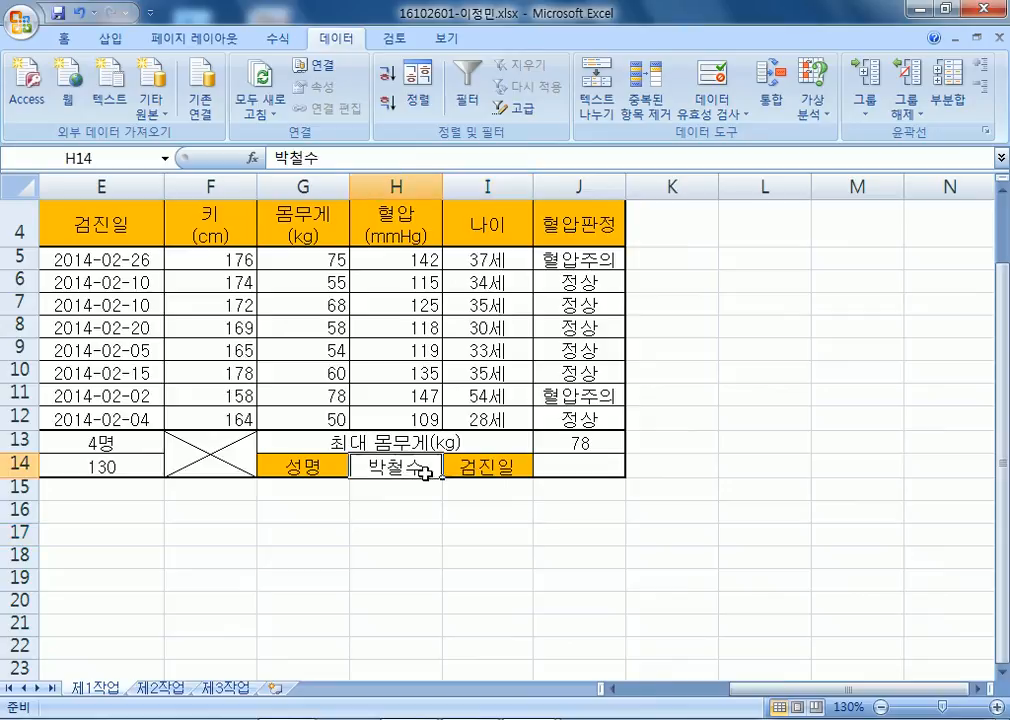
scroll(424, 468, down, 3)
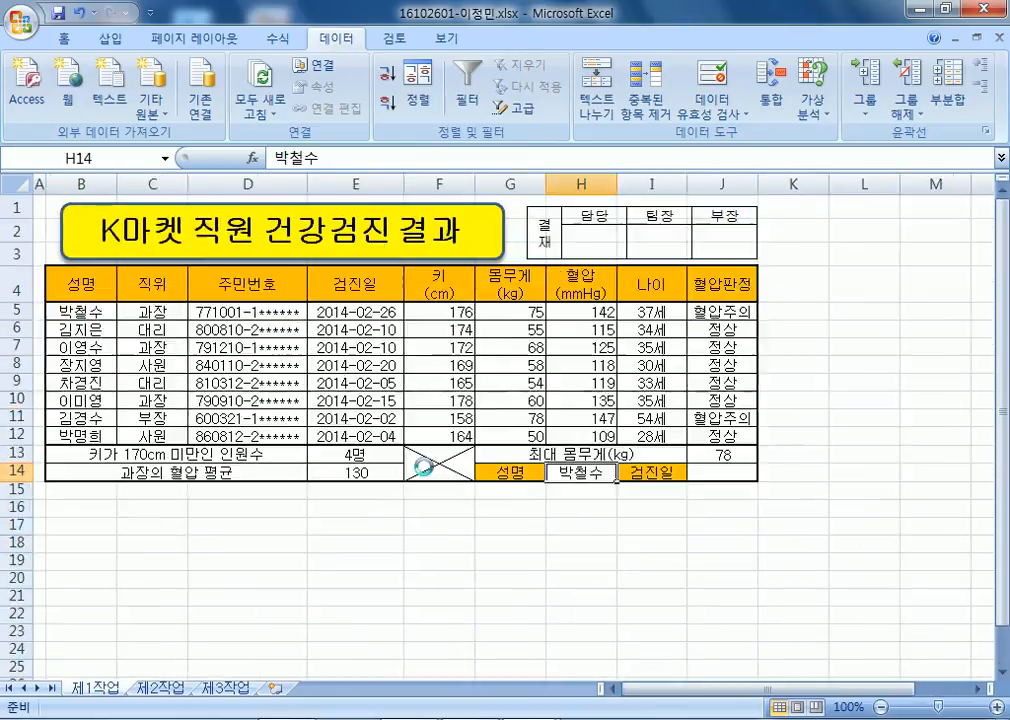
scroll(80, 298, up, 2)
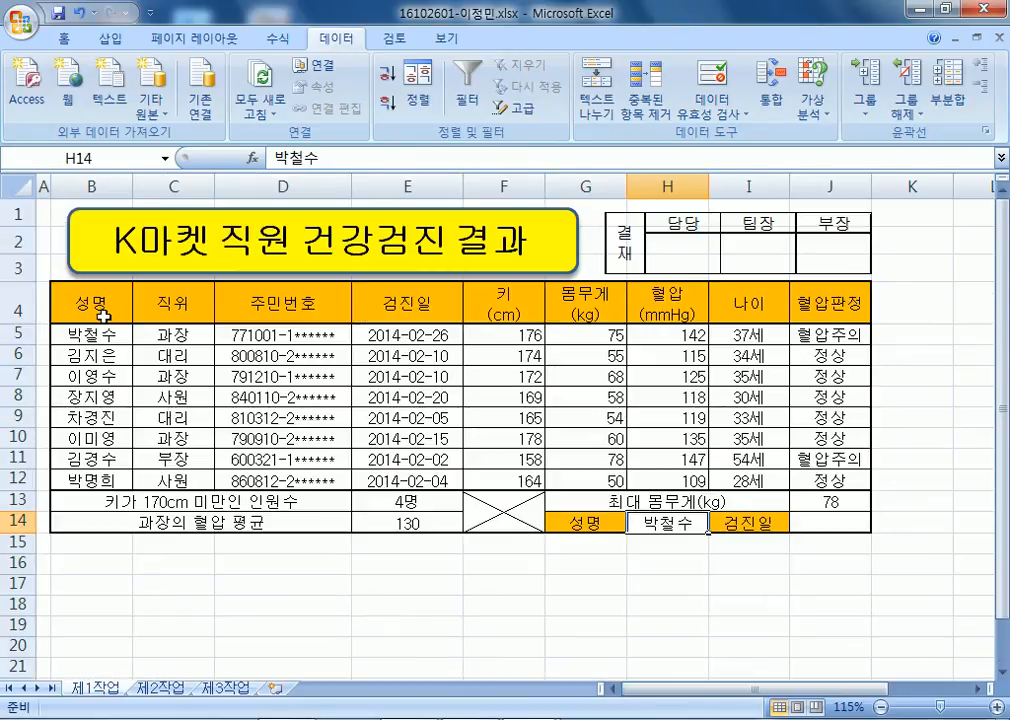
scroll(683, 443, down, 2)
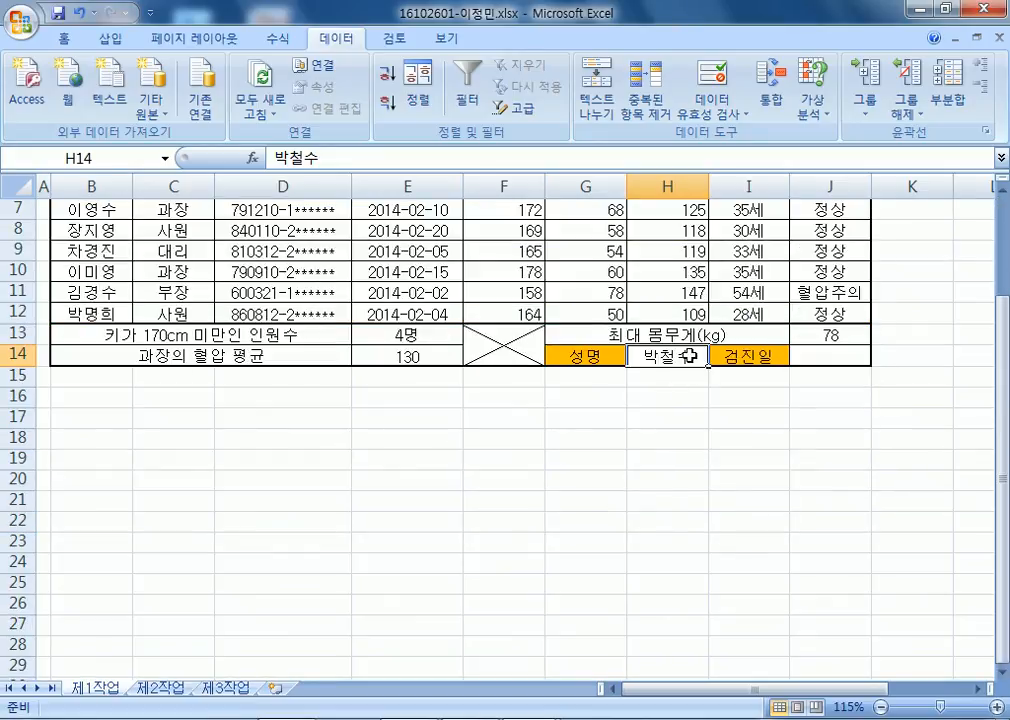
Clear H14 and give it List validation with source =$B$5:$B$12.
key(Delete)
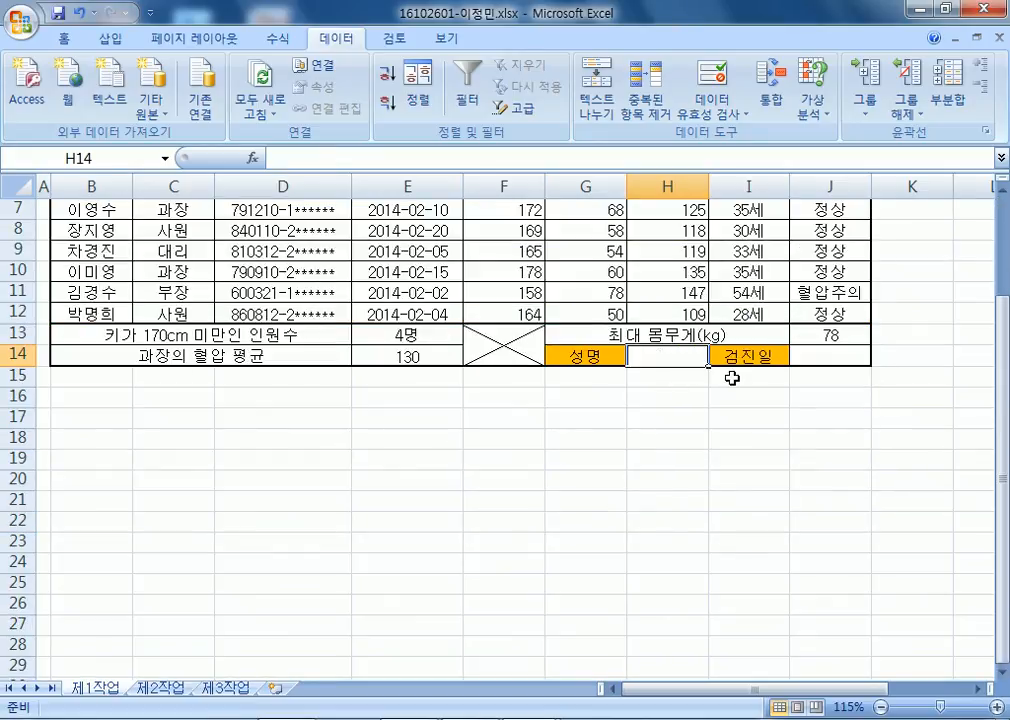
click(738, 114)
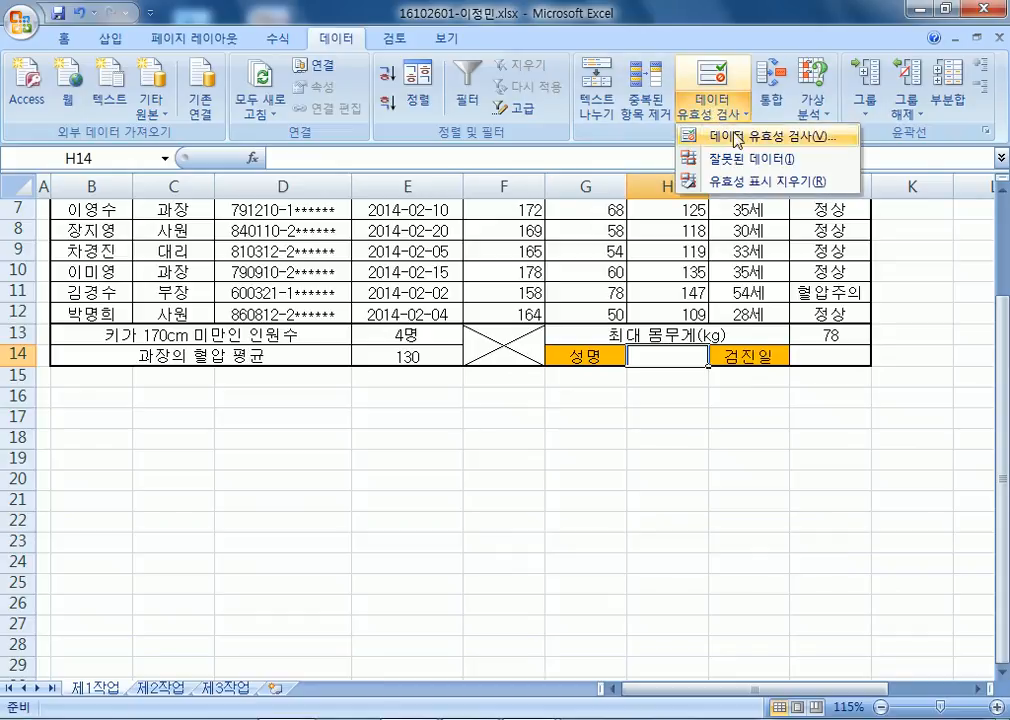
click(738, 137)
click(671, 224)
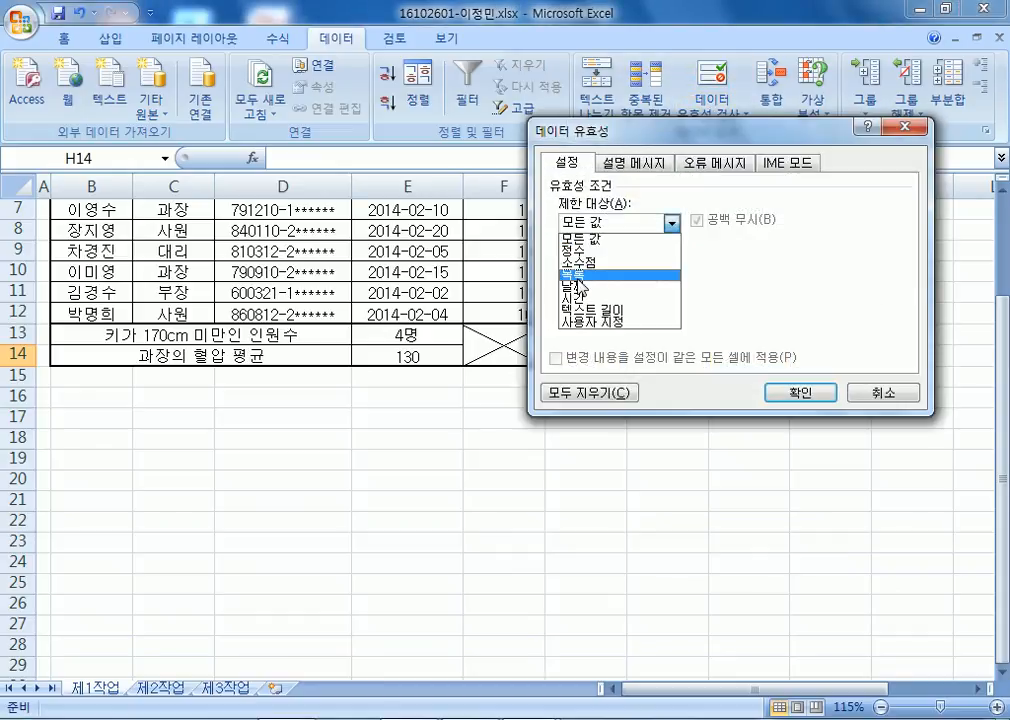
click(576, 272)
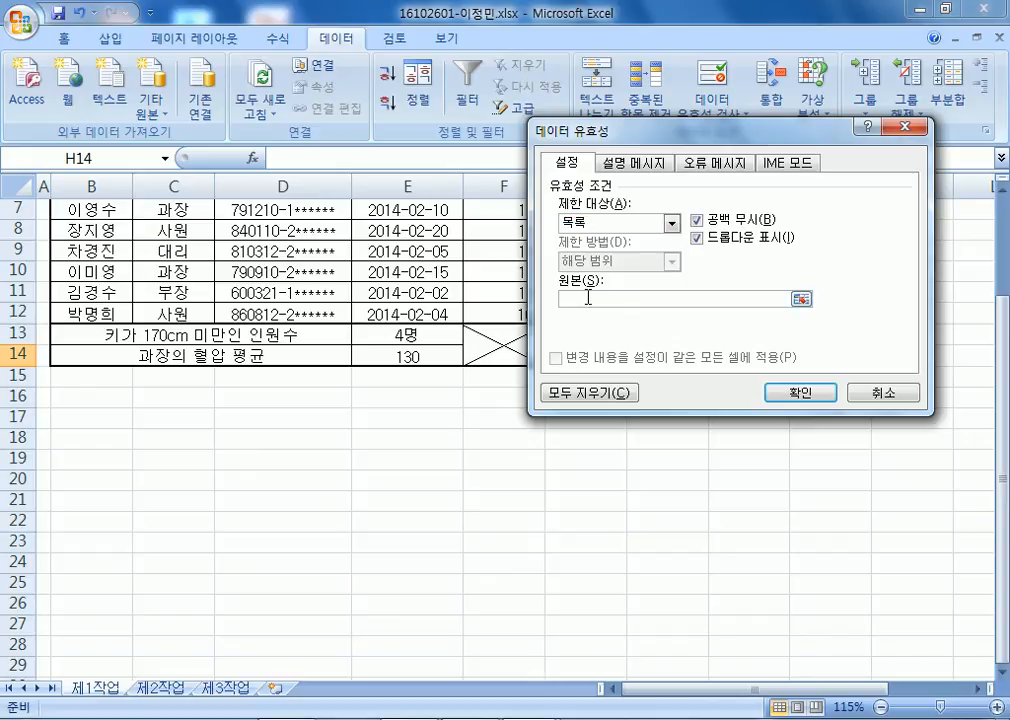
click(586, 298)
scroll(290, 330, up, 2)
drag(100, 334, 92, 480)
click(800, 392)
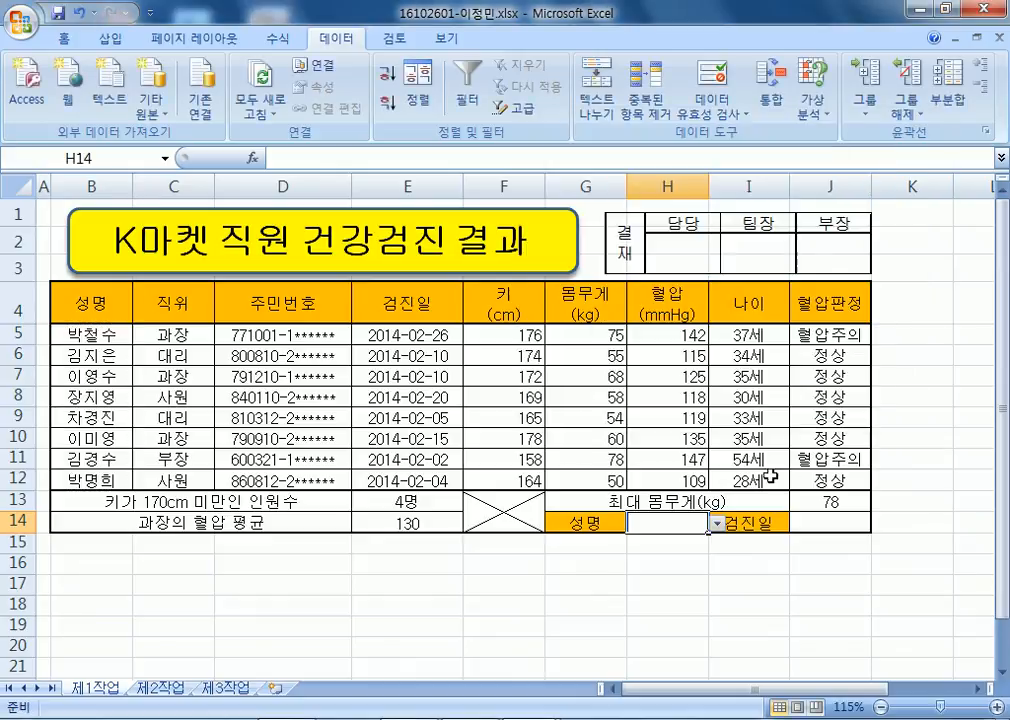
Test H14's dropdown with different names, ending on the first employee's name.
scroll(780, 450, down, 3)
click(717, 294)
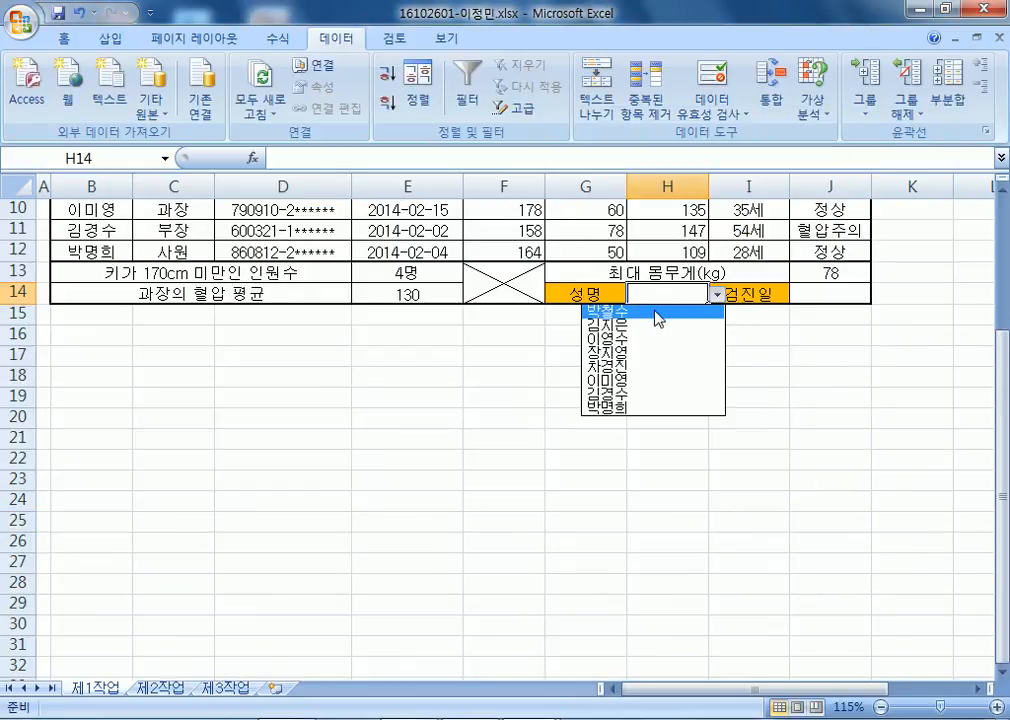
click(658, 317)
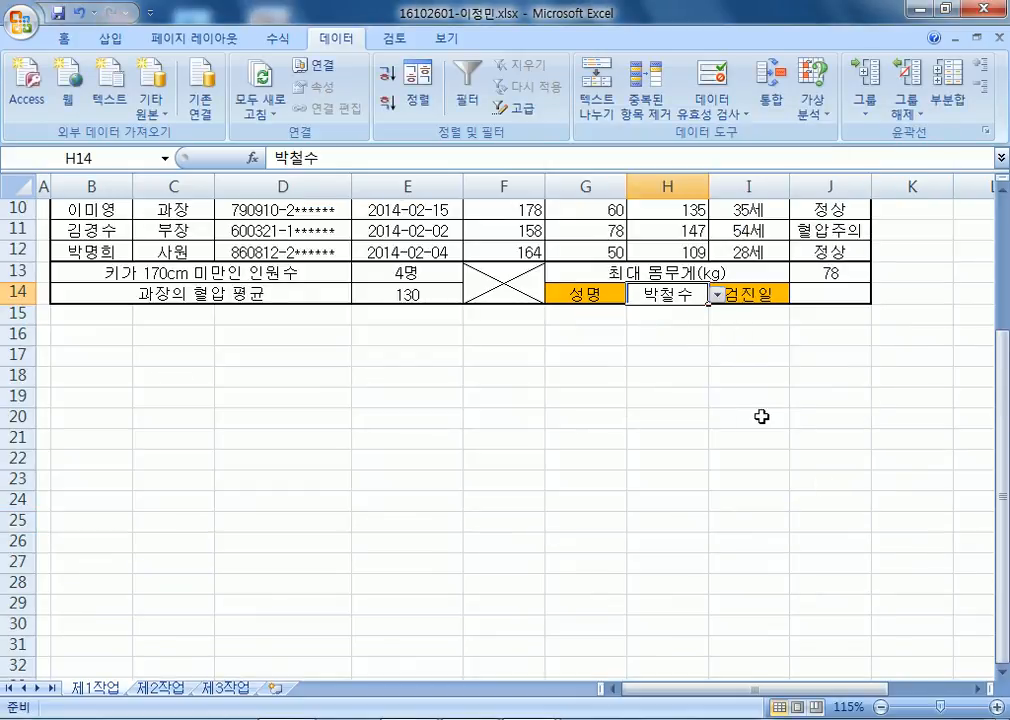
click(825, 296)
click(700, 293)
click(717, 295)
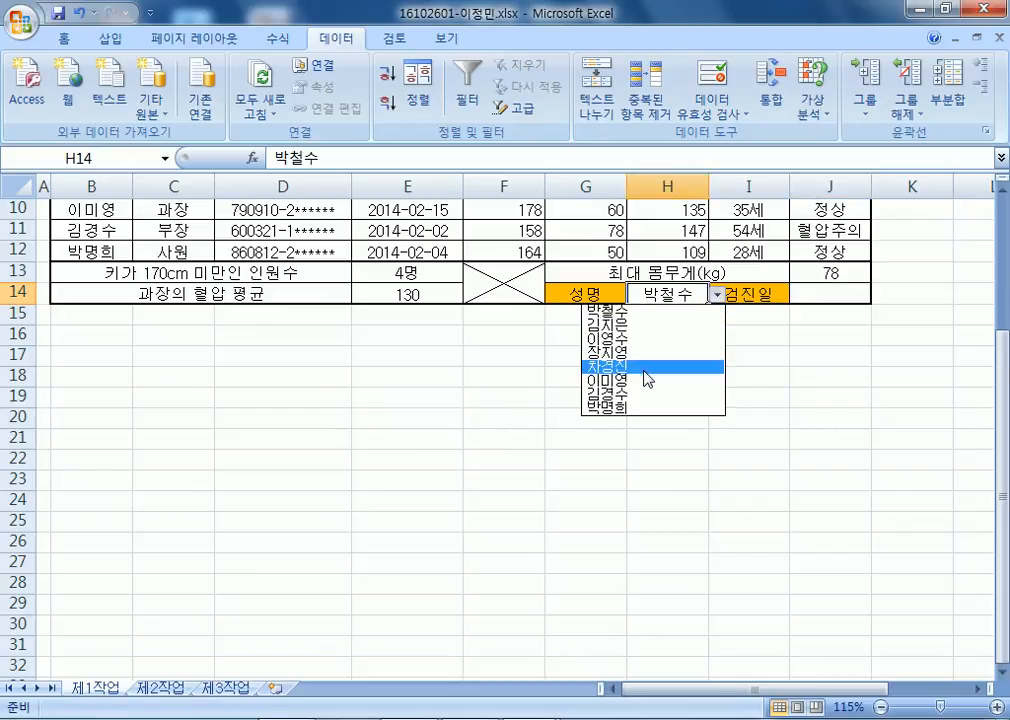
click(645, 368)
click(845, 298)
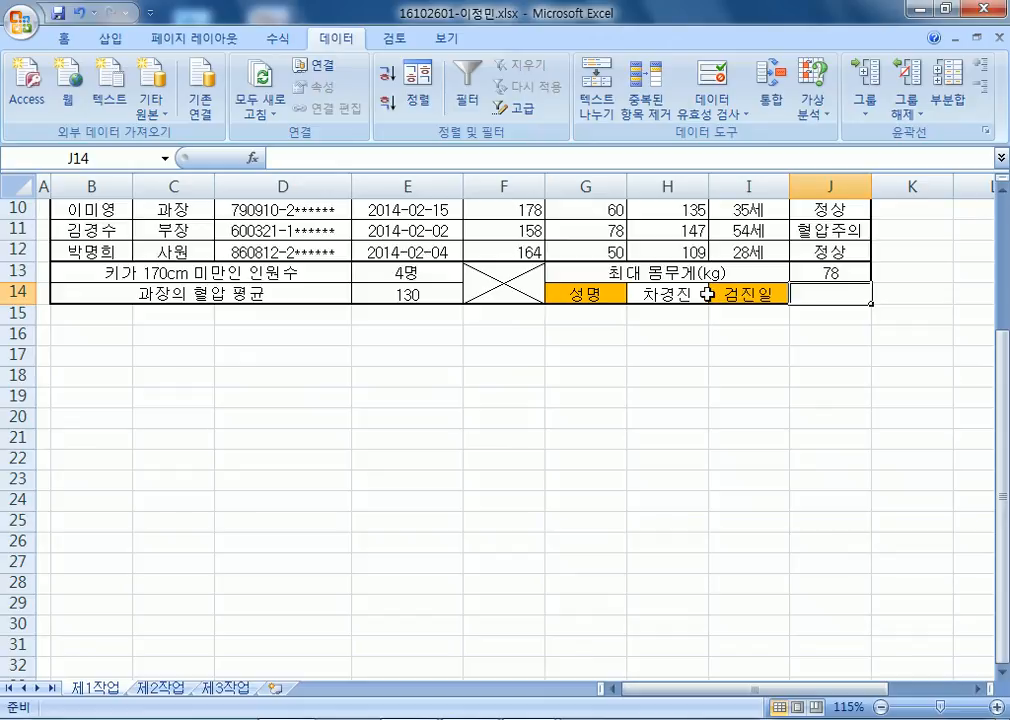
click(705, 293)
click(716, 295)
click(652, 312)
Select J14 and highlight the checkup dates in E5:E12 for the coming lookup.
click(792, 300)
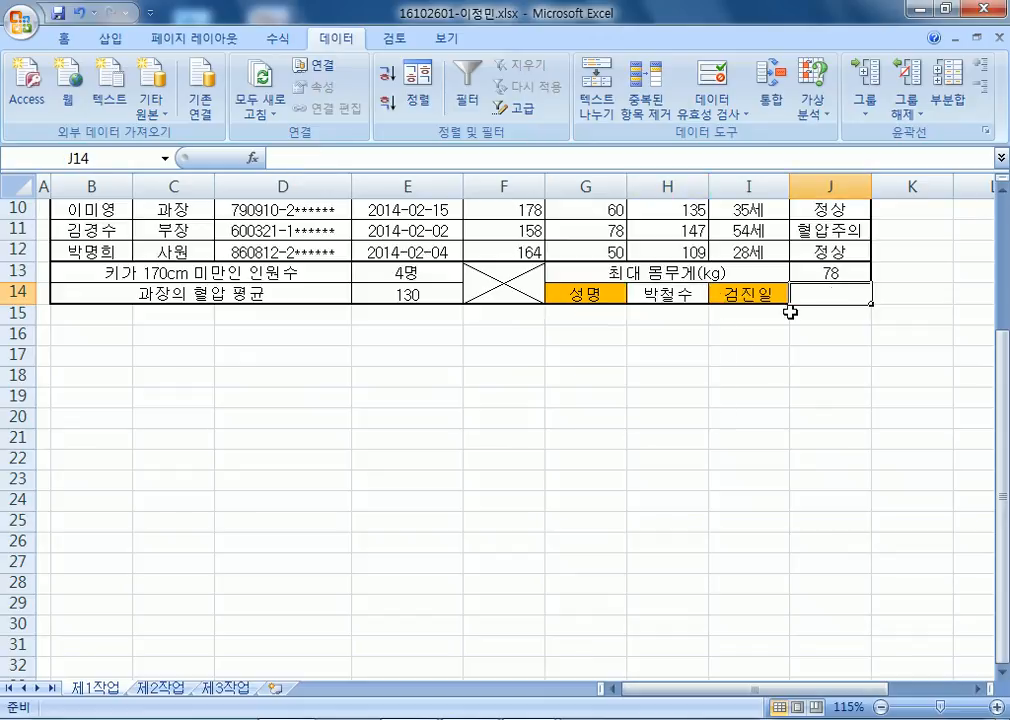
scroll(576, 283, up, 3)
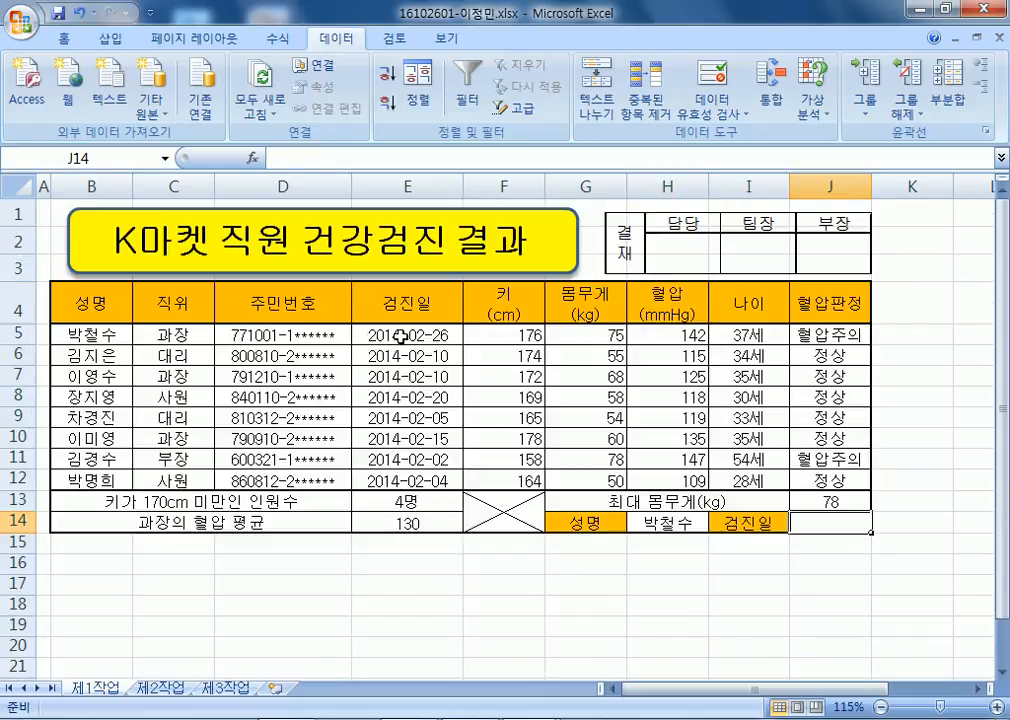
drag(400, 336, 445, 478)
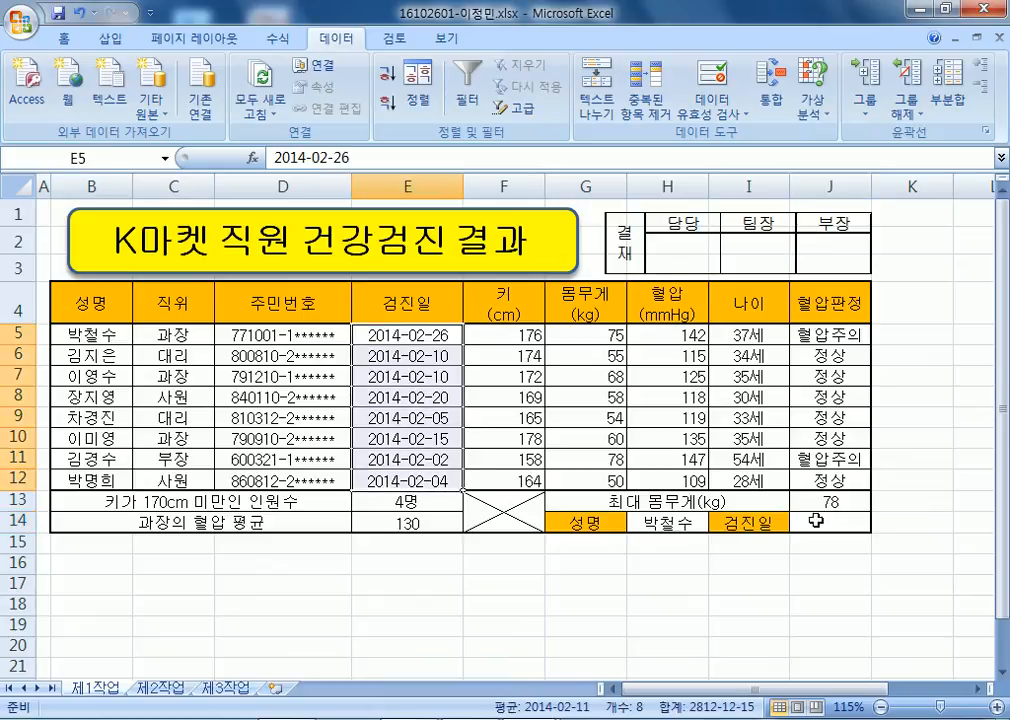
click(816, 520)
scroll(832, 488, down, 2)
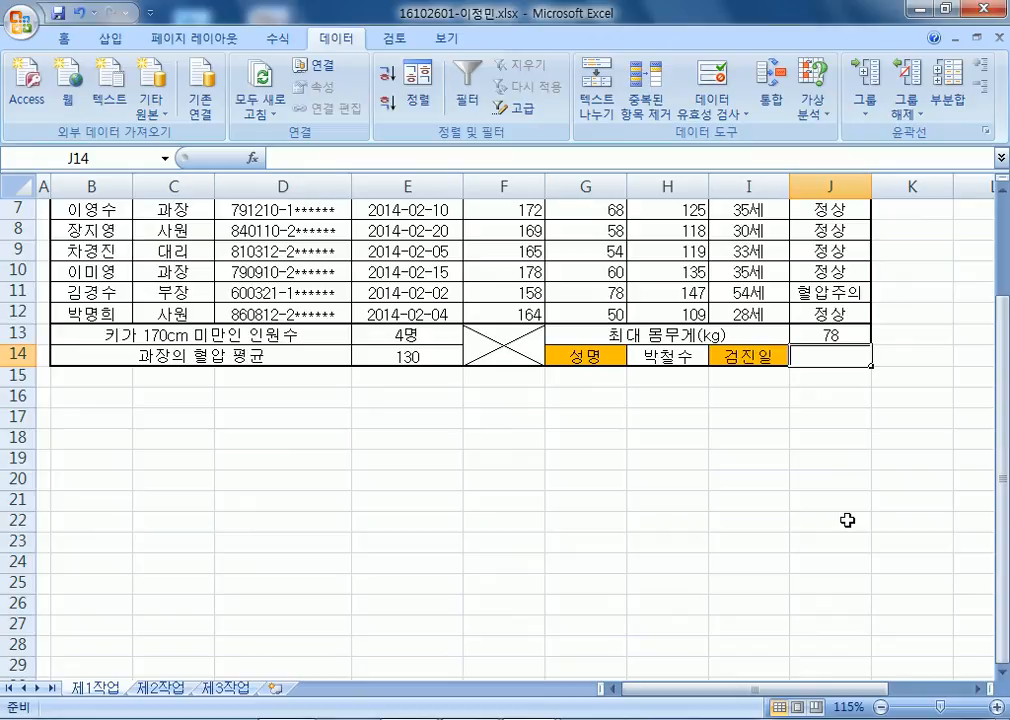
key(alt+Tab)
Note that 검진일 is the checkup date of the name chosen in H14, via VLOOKUP.
key(Return)
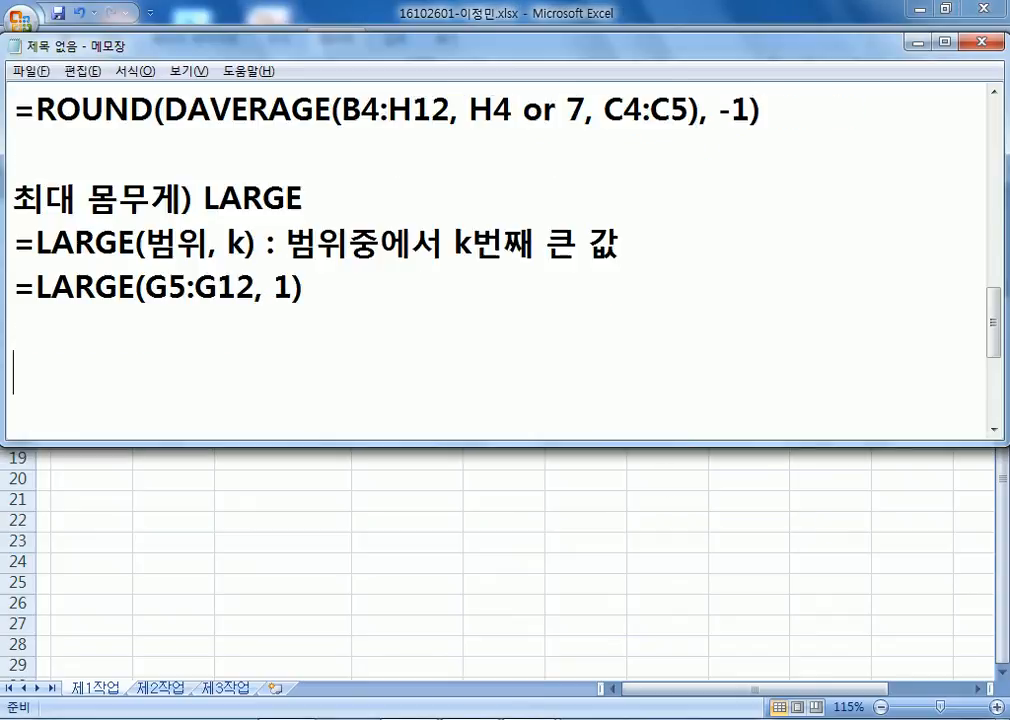
text(RJA)
key(BackSpace)
key(BackSpace)
key(BackSpace)
key(Hangul)
text(거ㅁ진일) )
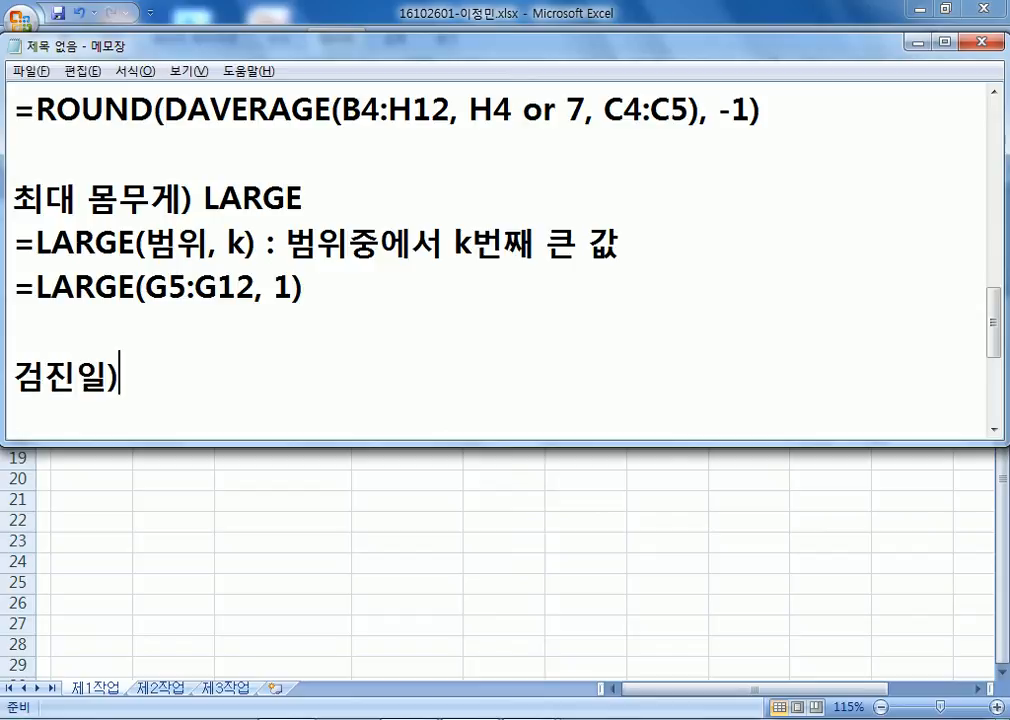
text(H)
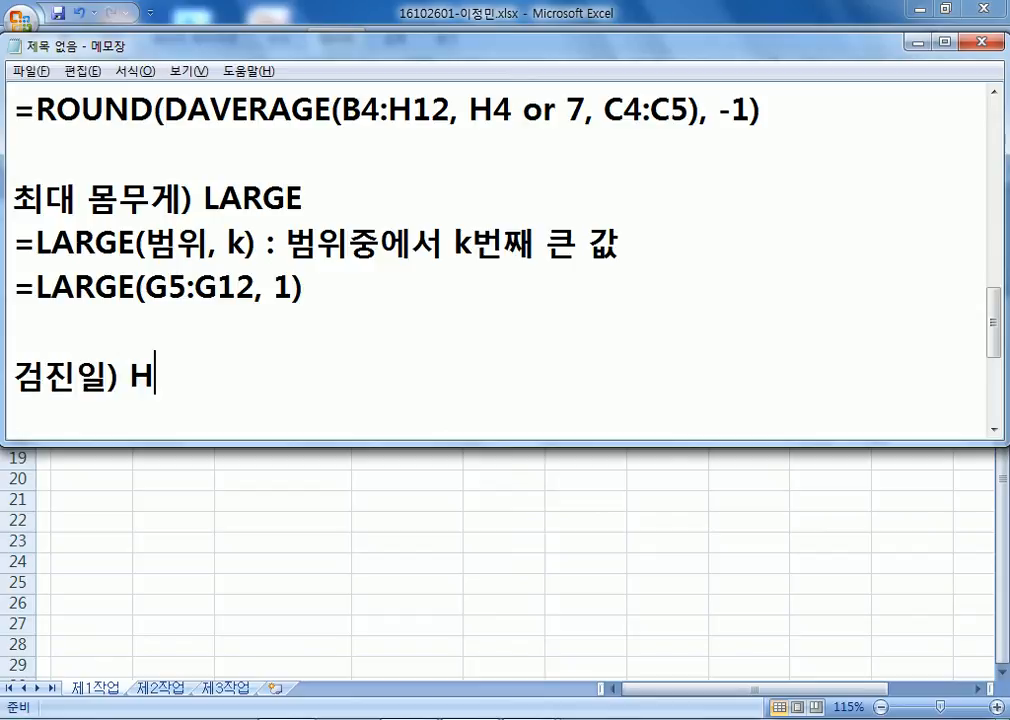
text(14에)
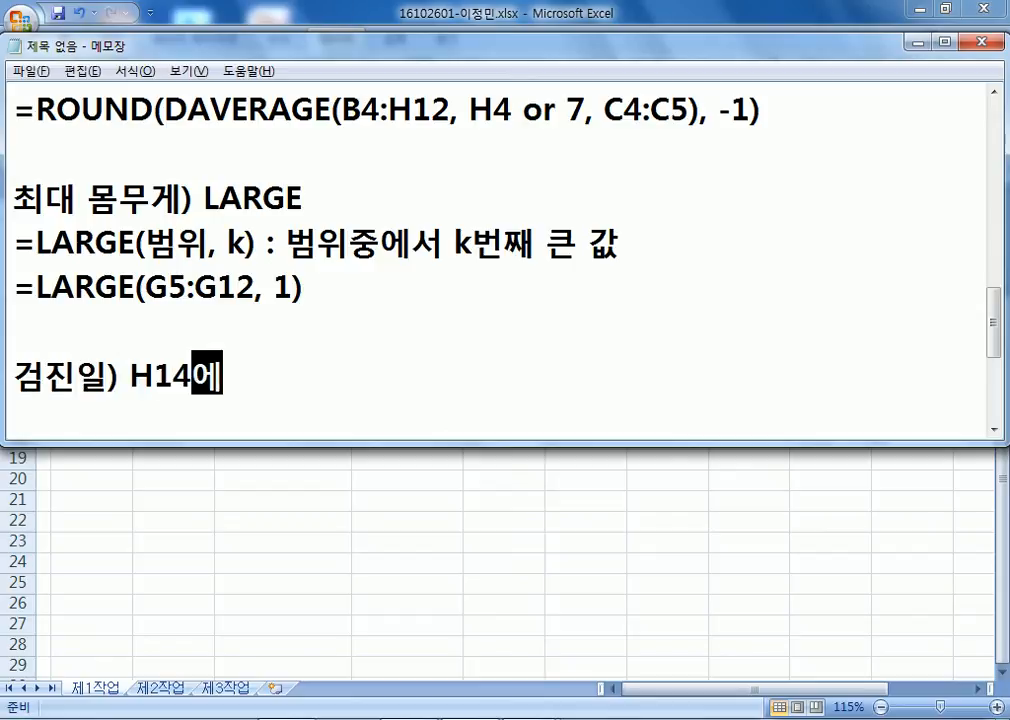
text(서 선태ㄱ한 섬)
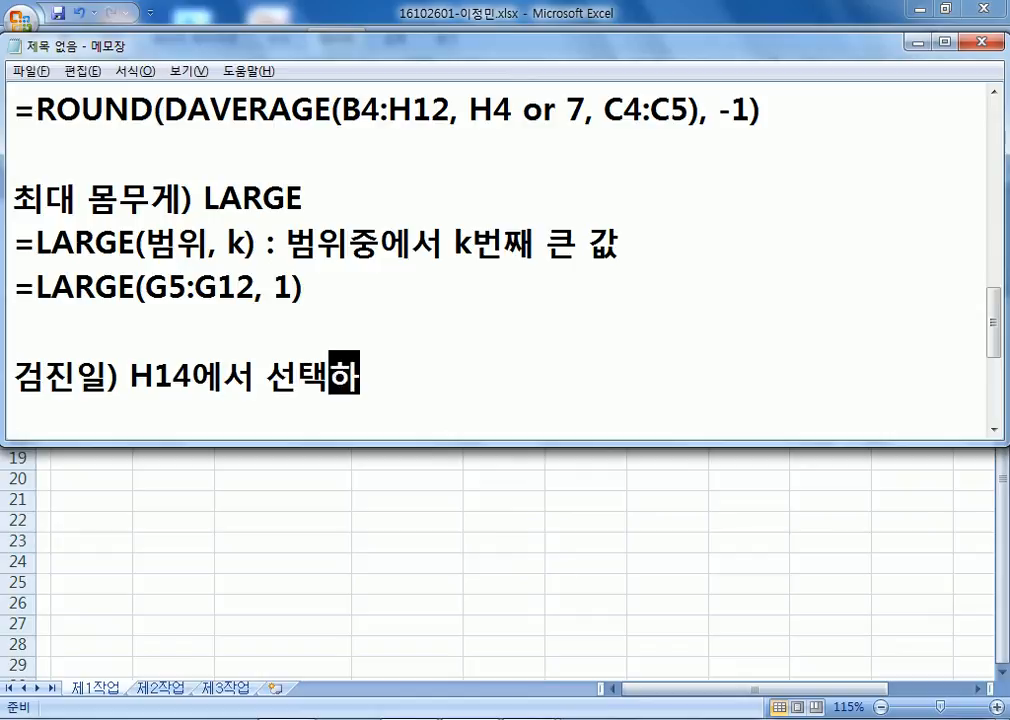
key(BackSpace)
text(ㅇ명의 검)
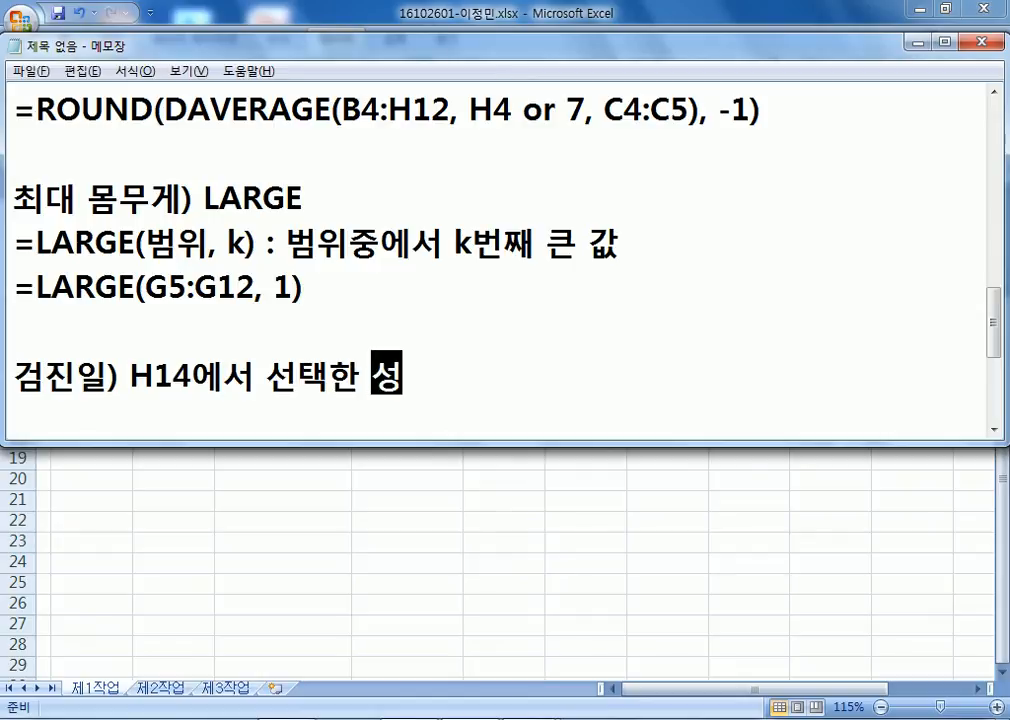
text(진일)
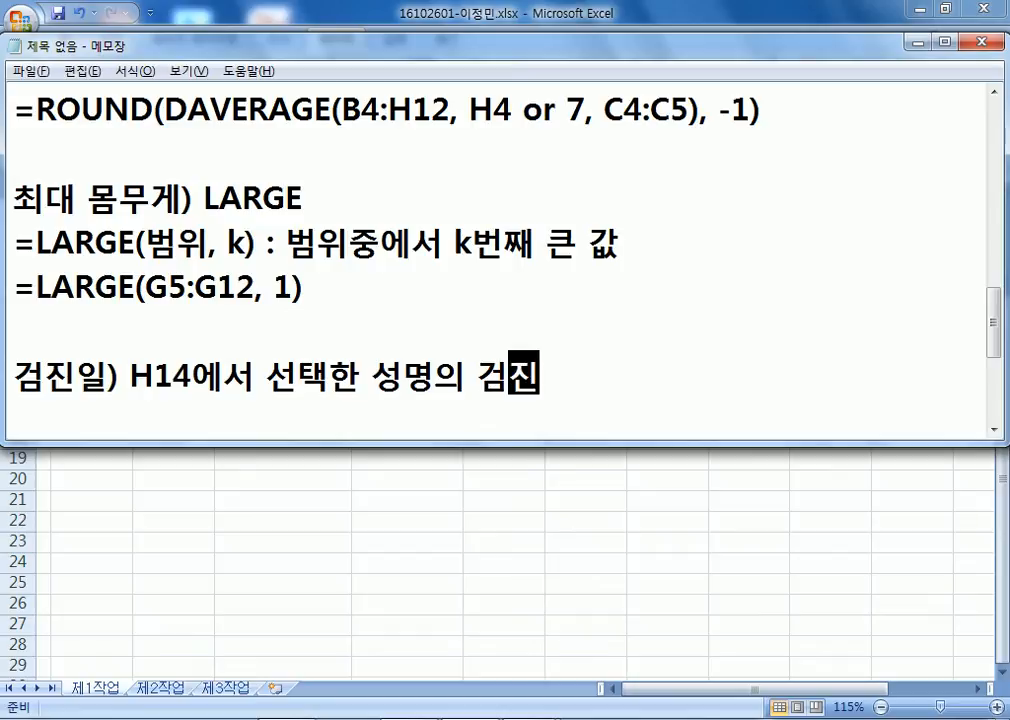
text(, VLOO)
text(KL)
key(BackSpace)
text(U)
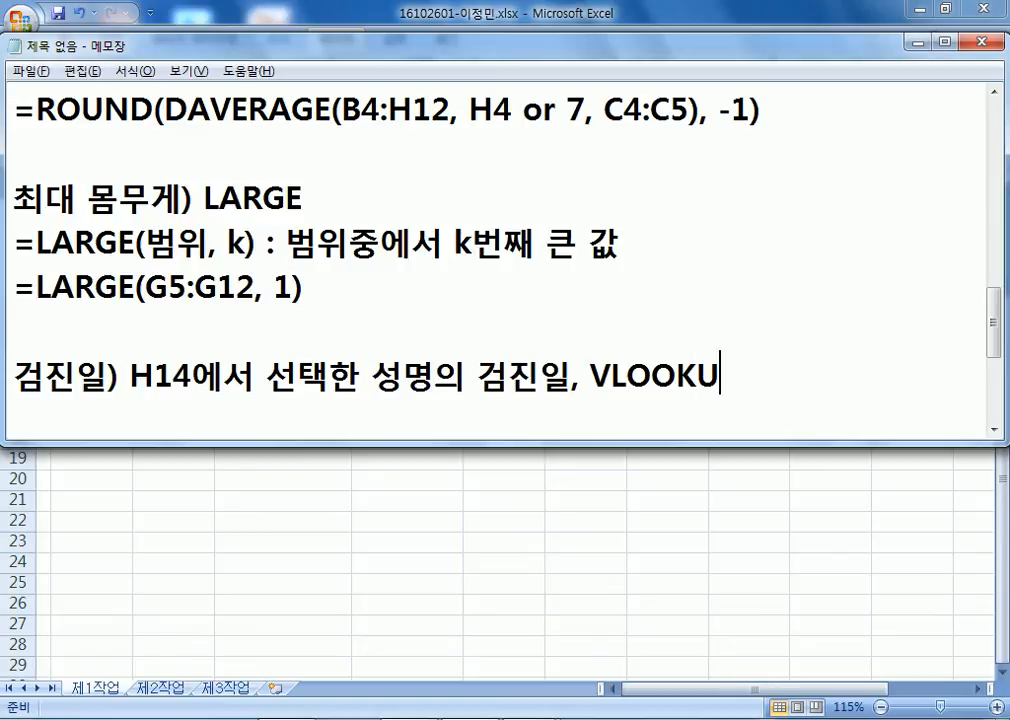
text(P)
Add the syntax line =VLOOKUP(찾는 항목, 범위, 순번, 옵션) to the notes.
key(Return)
text(\)
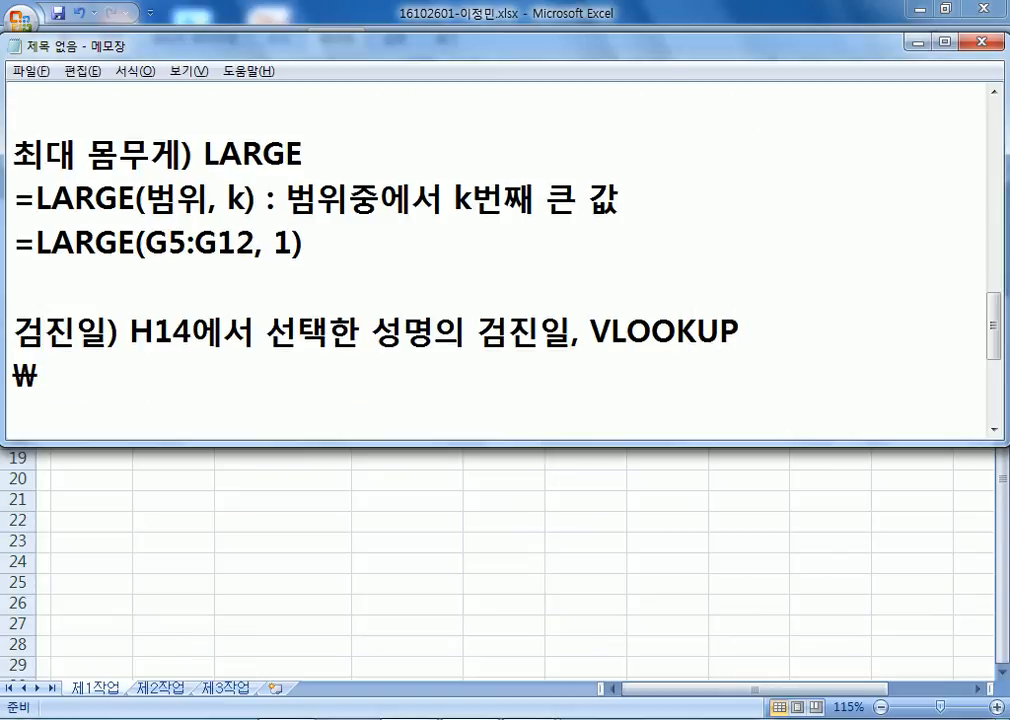
key(BackSpace)
text(=VLOOJK)
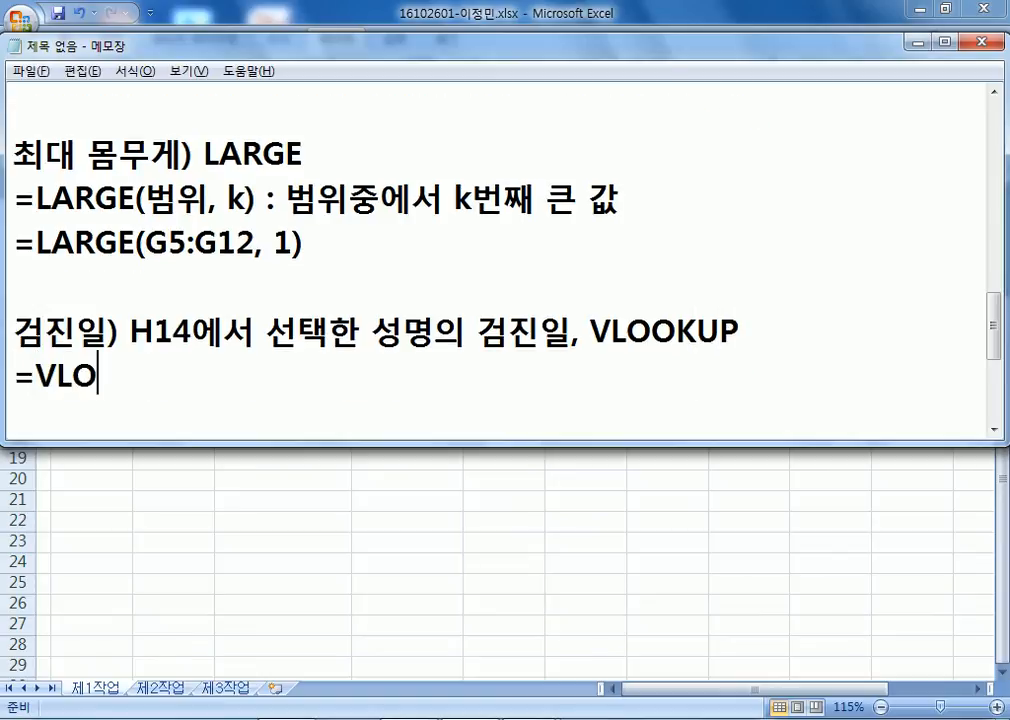
key(BackSpace)
key(BackSpace)
text(K)
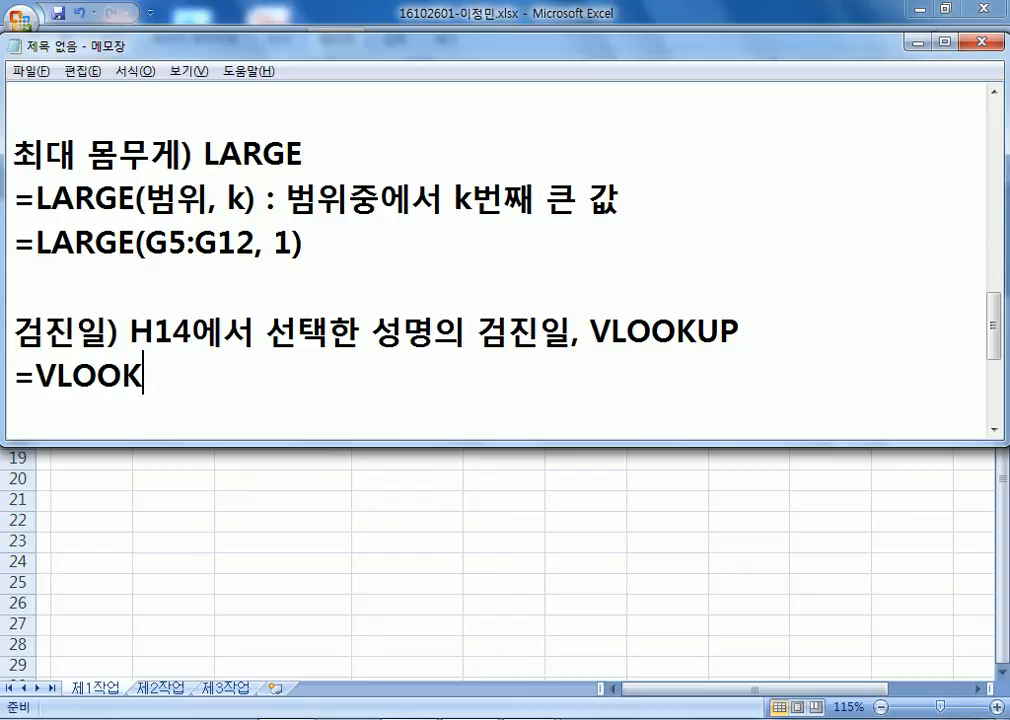
text(UP()
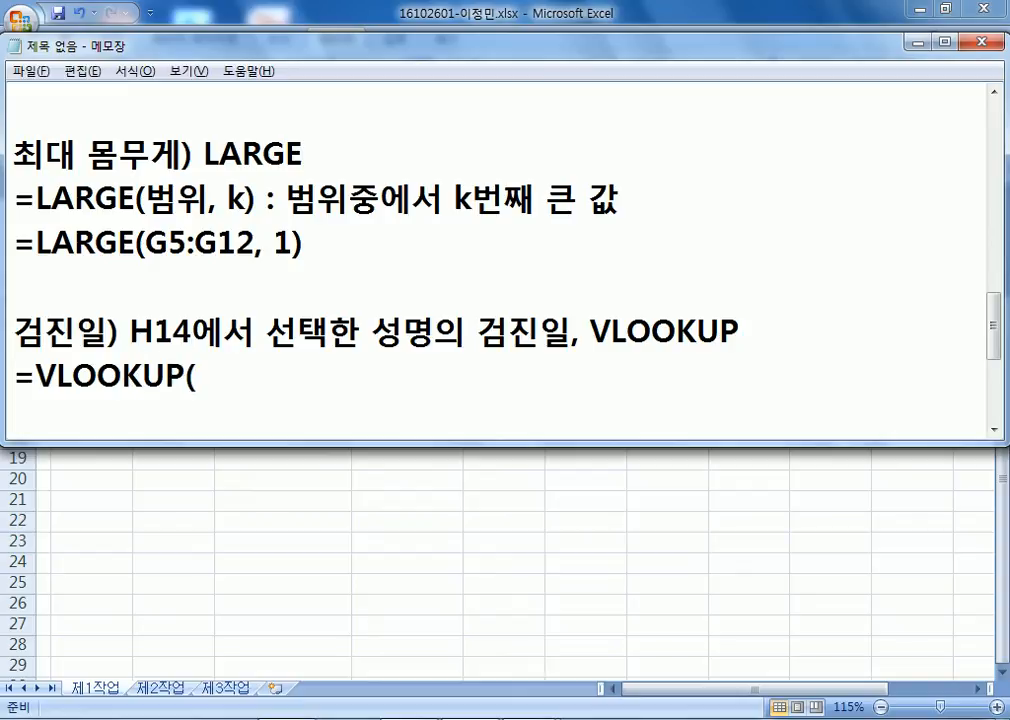
text(찾는 하)
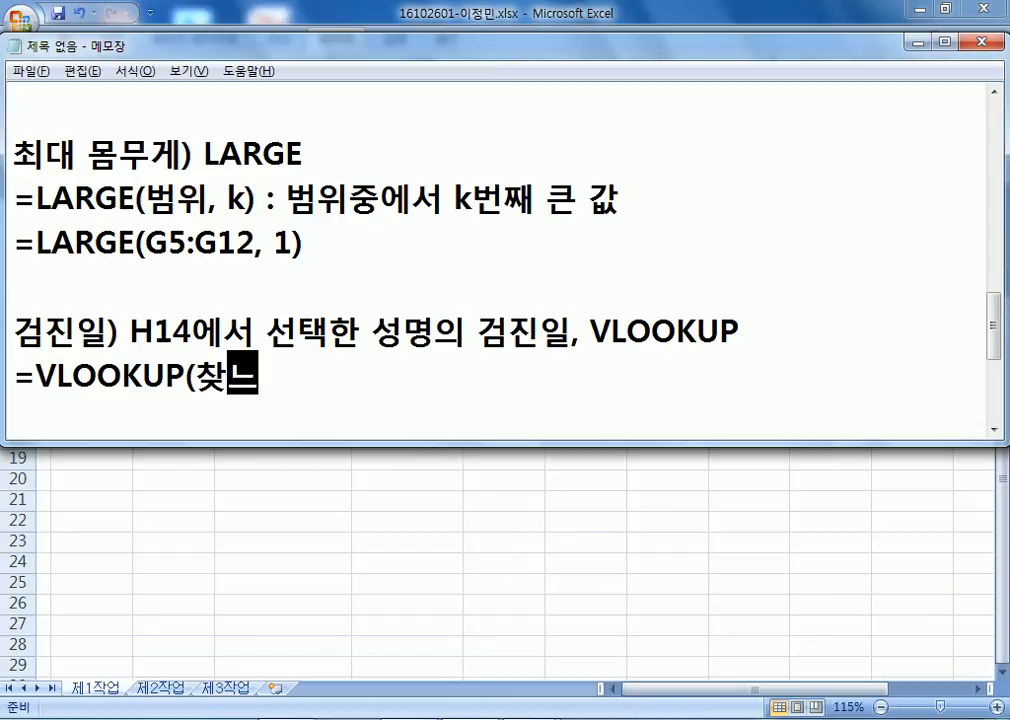
text(ㅇ목,)
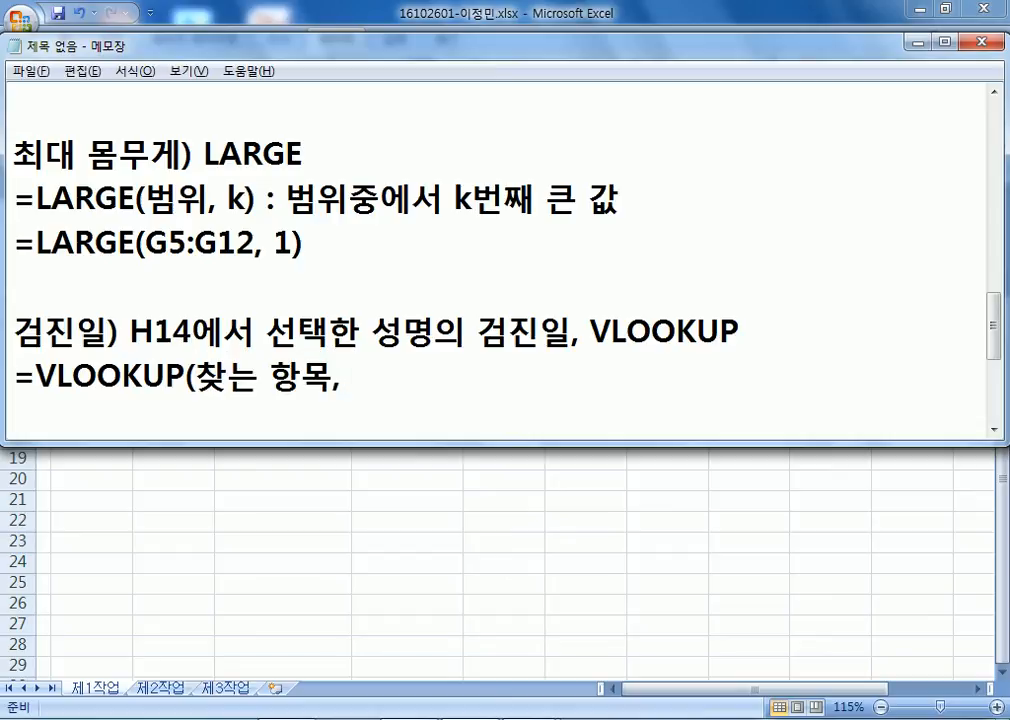
scroll(940, 227, down, 1)
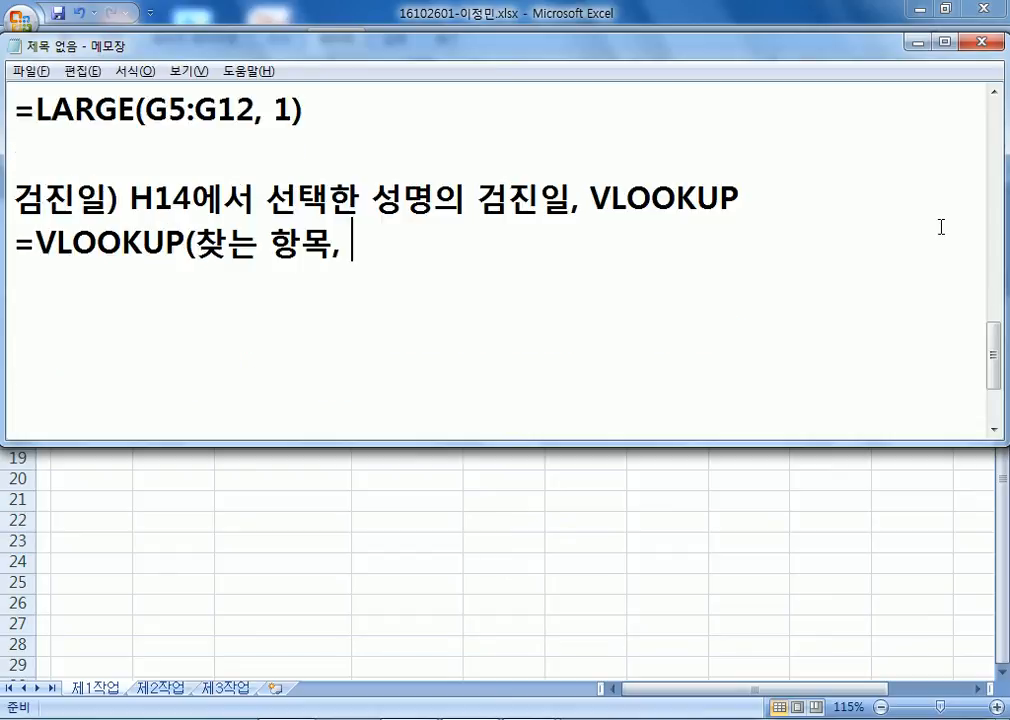
text(범위, )
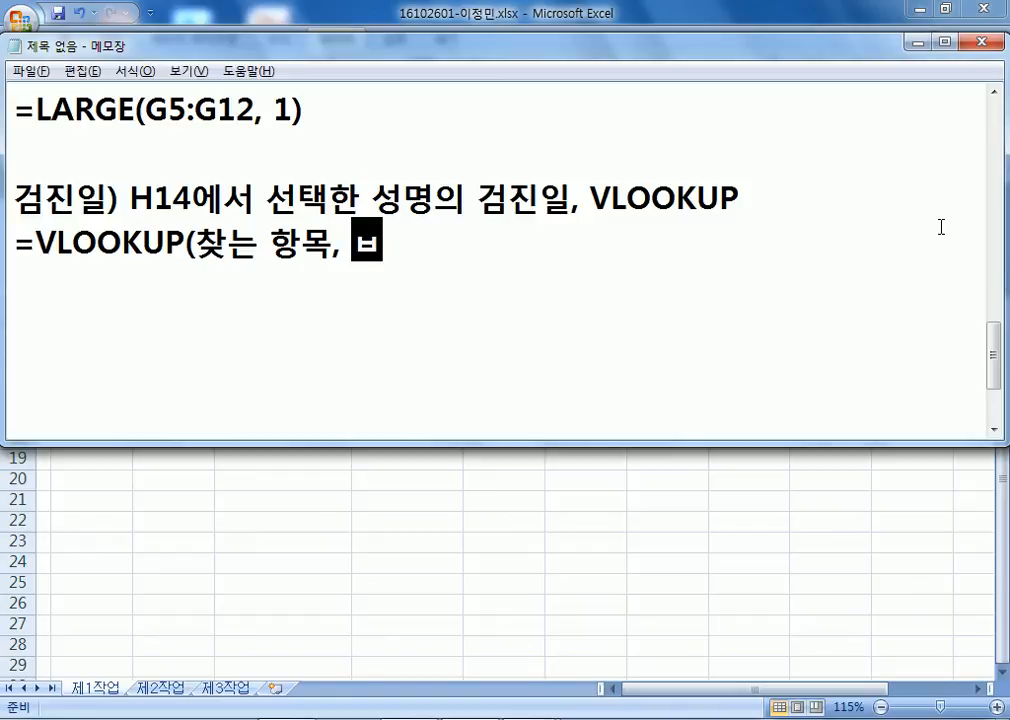
text(순번, 오)
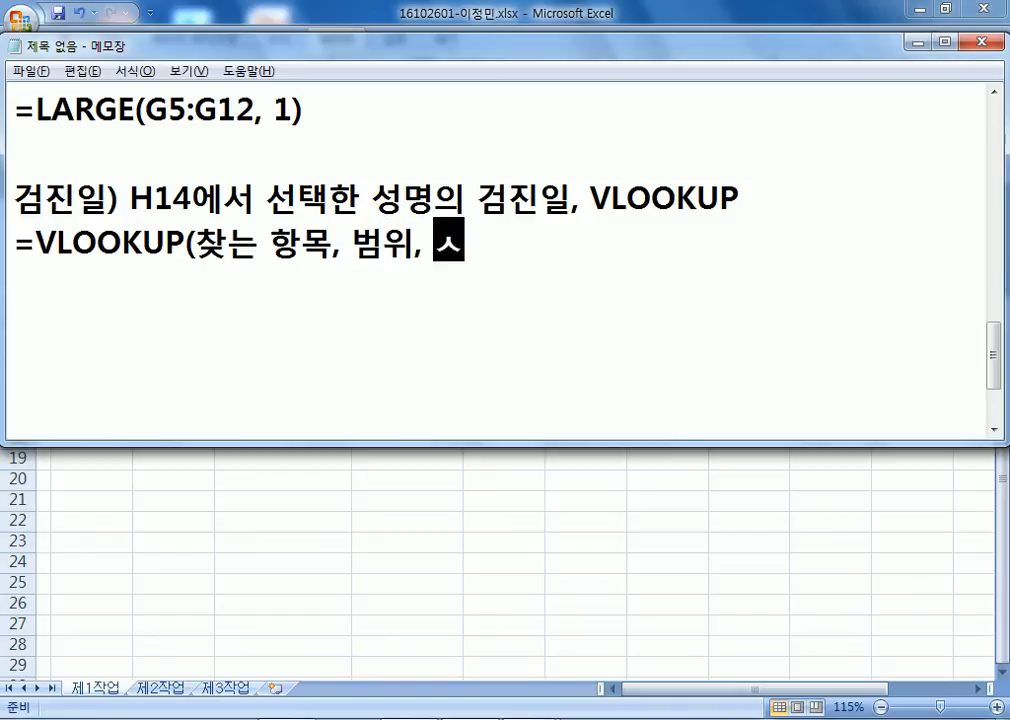
text(옵션))
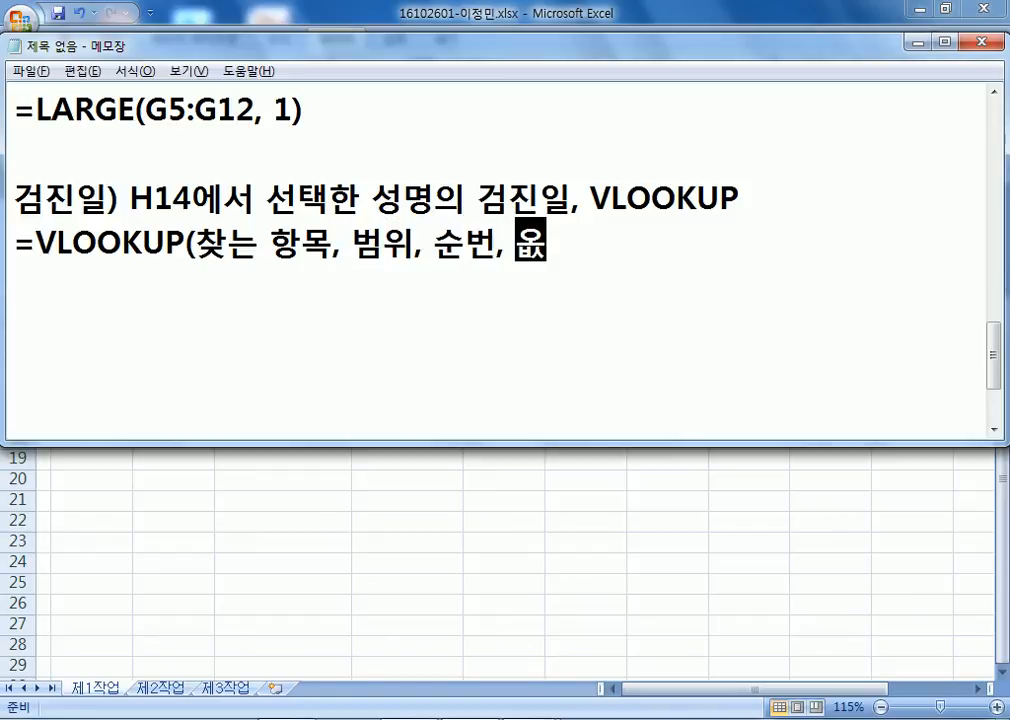
key(Return)
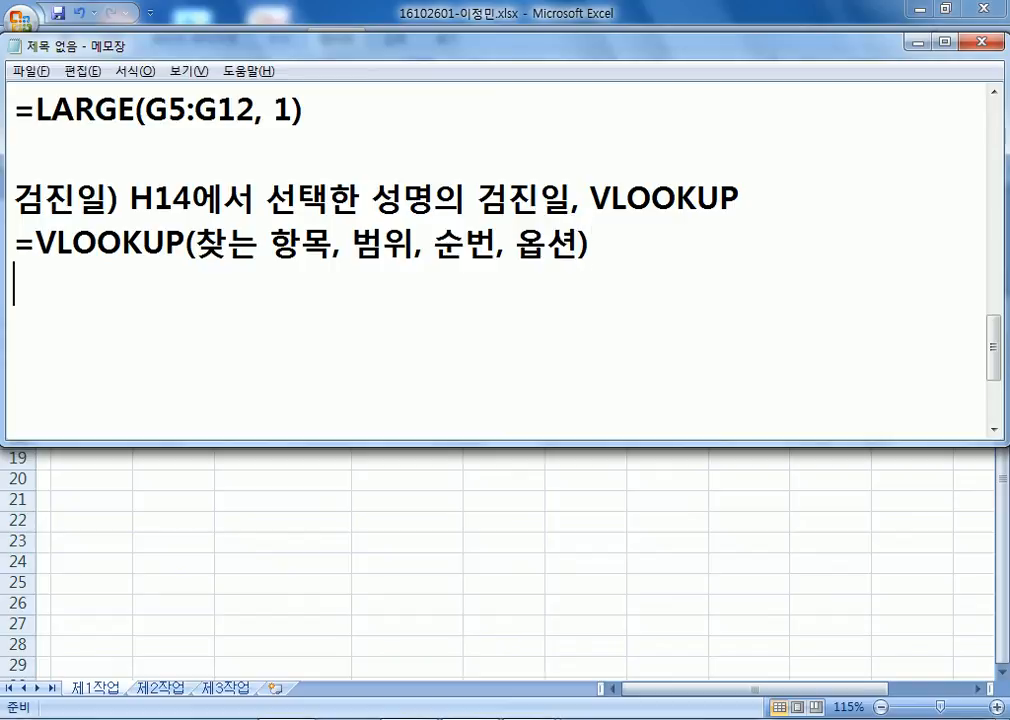
Duplicate the syntax line and replace the lookup-value placeholder with H14.
key(Up)
key(shift+Down)
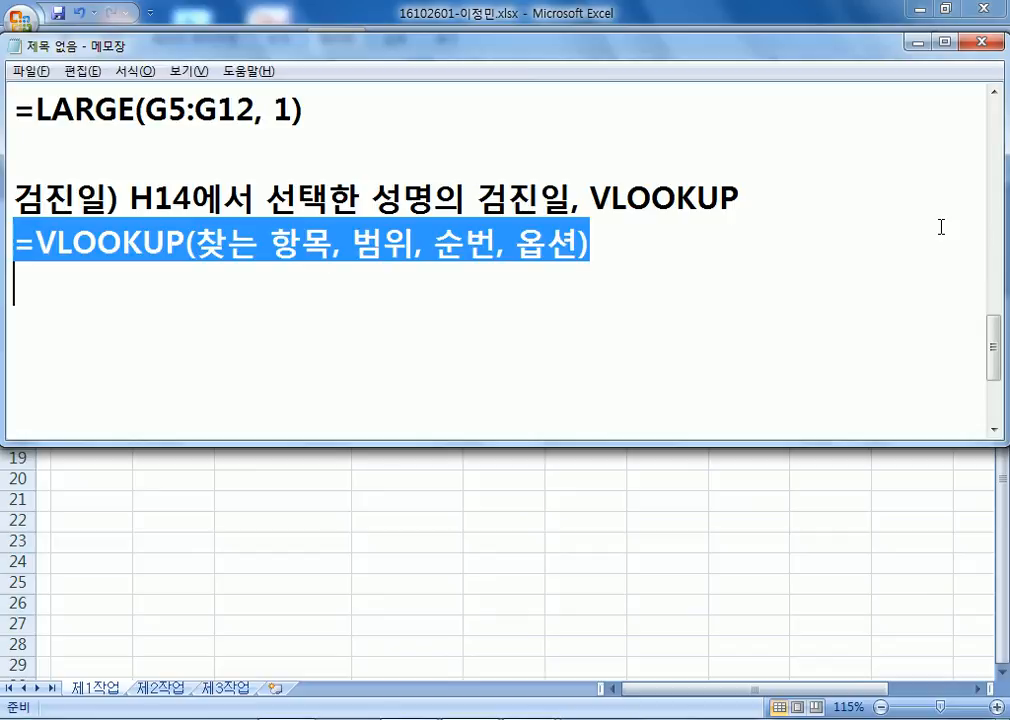
key(ctrl+c)
key(ctrl+v)
key(ctrl+v)
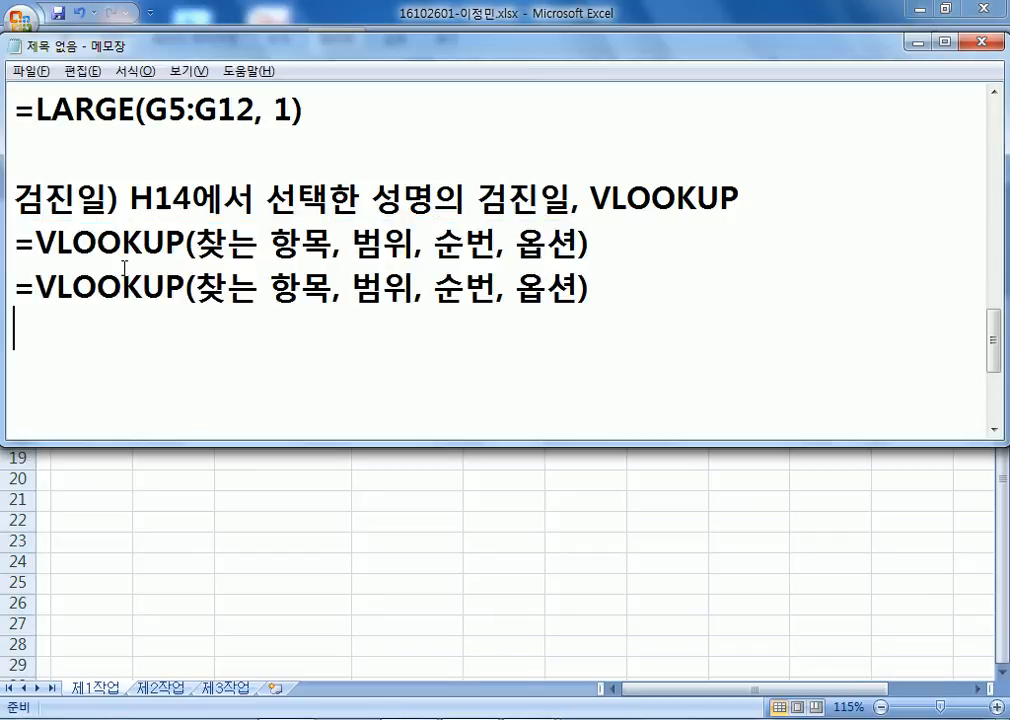
drag(196, 288, 333, 289)
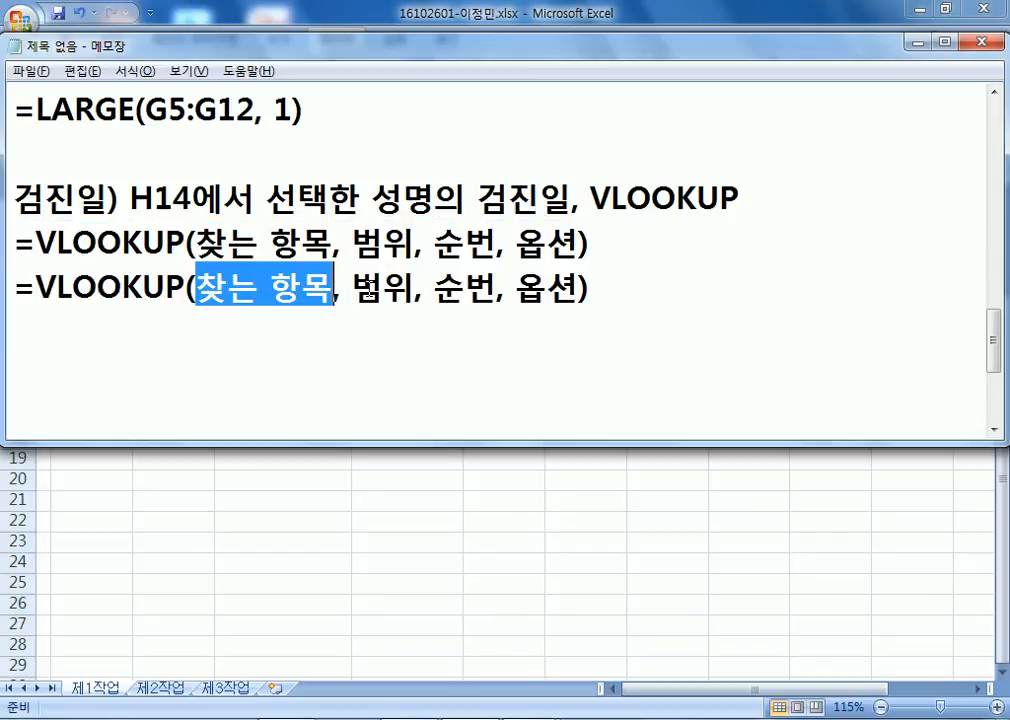
text(H14)
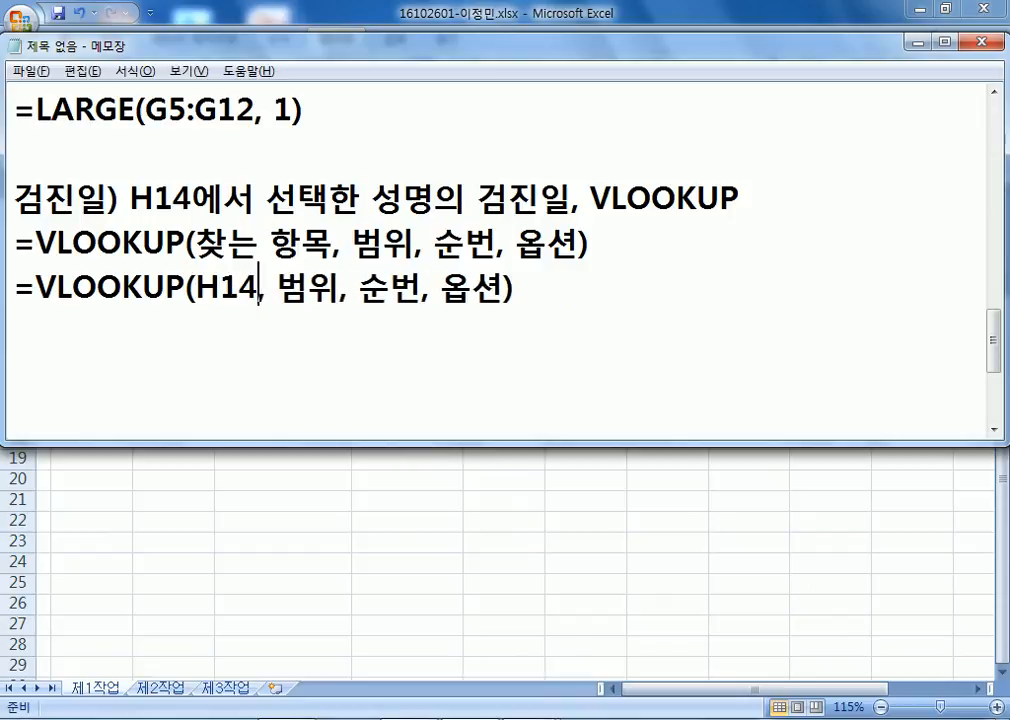
key(Right)
key(Right)
Check the table in the sheet and fill in B5:H12 as the range.
click(917, 42)
click(658, 356)
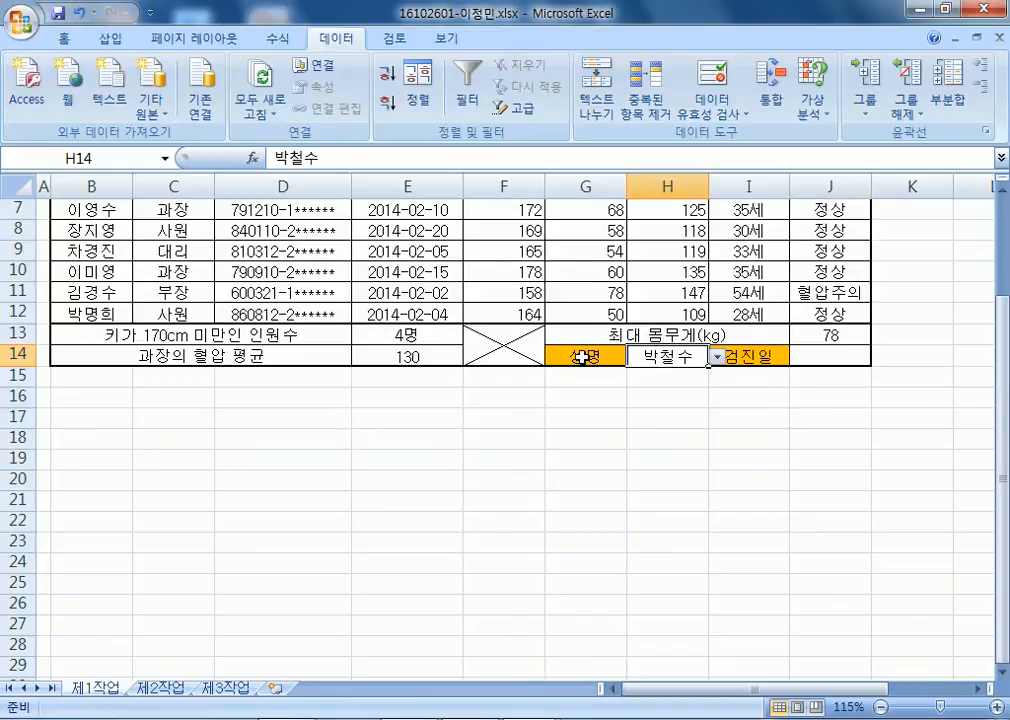
scroll(581, 356, up, 2)
drag(80, 336, 655, 472)
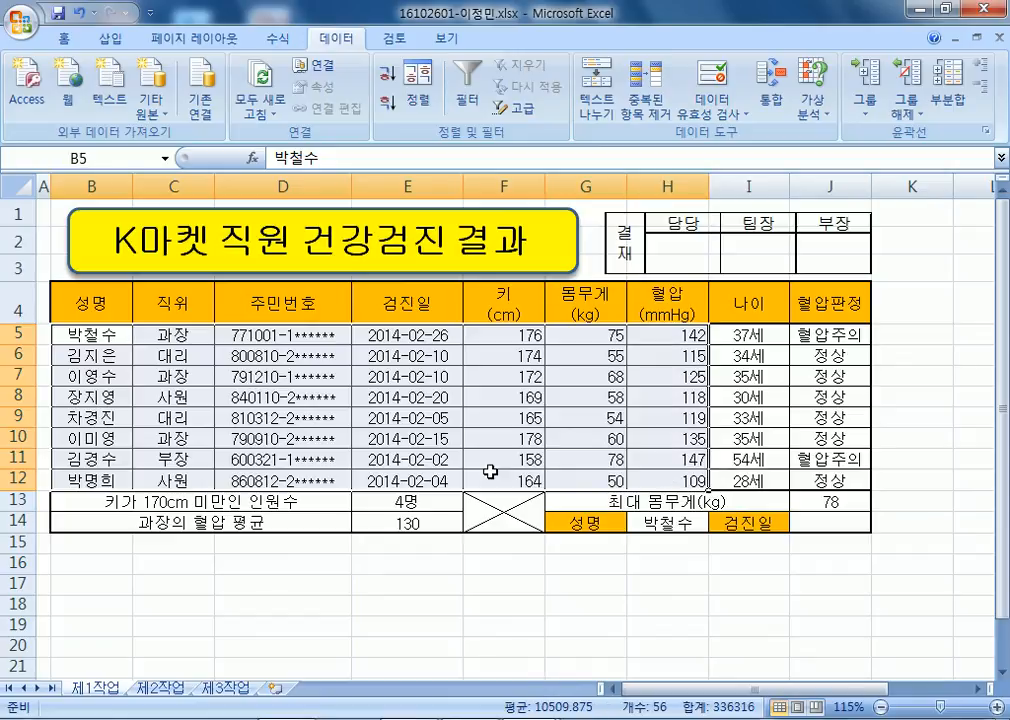
key(alt+Tab)
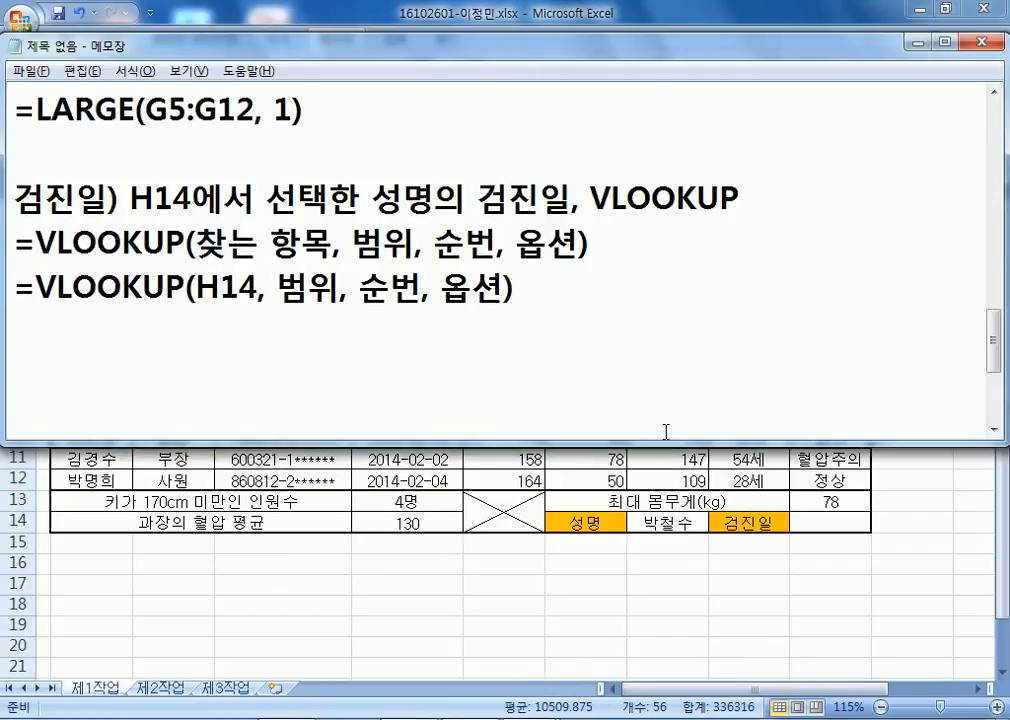
text(B5:)
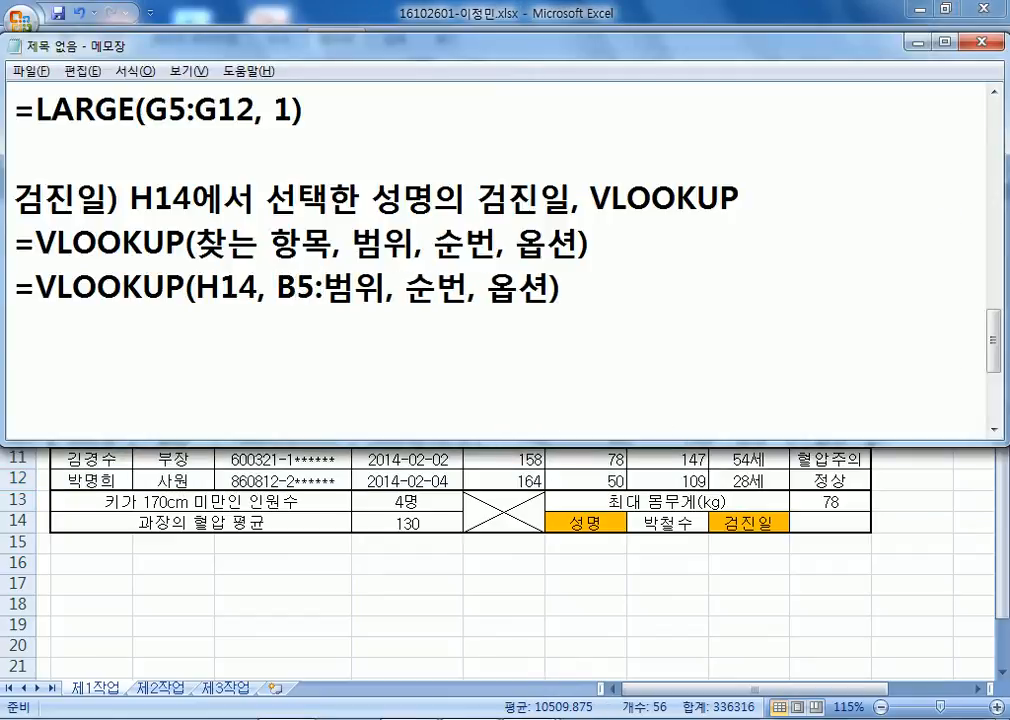
text(H12)
key(Delete)
key(Delete)
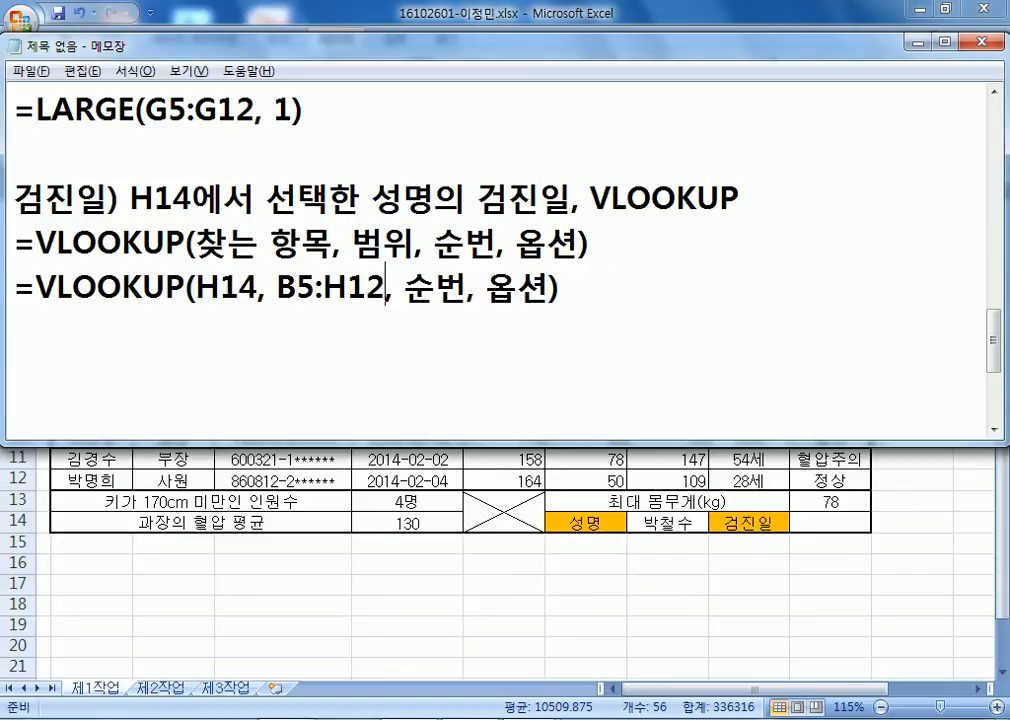
Count columns B to E for the date column and finish with =VLOOKUP(H14, B5:H12, 4, 0).
key(alt+Tab)
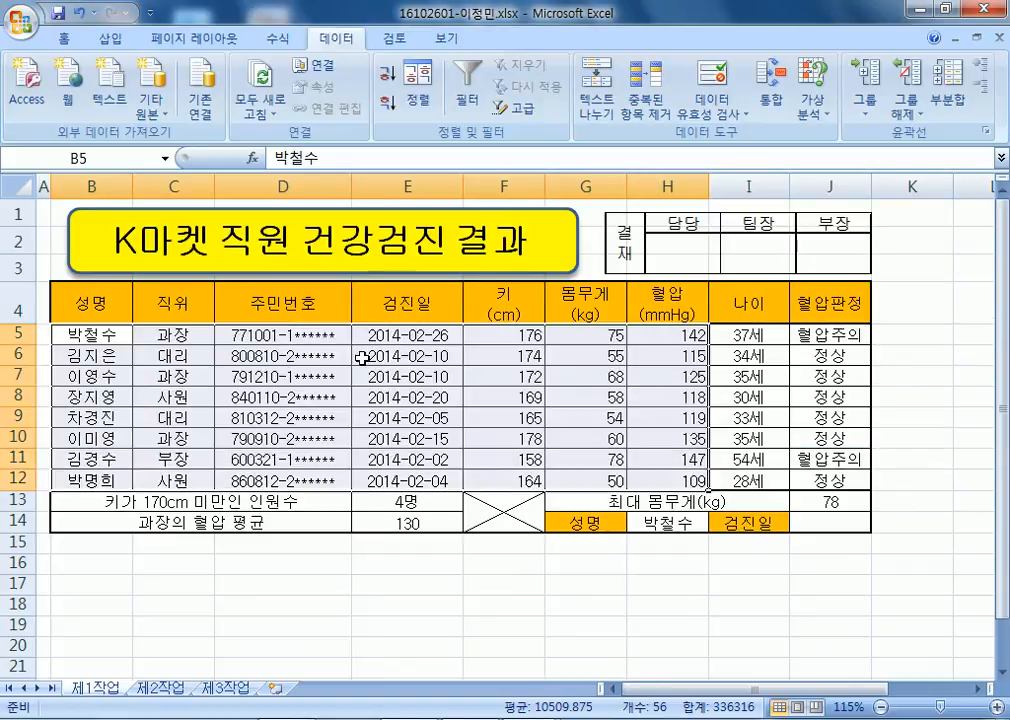
click(77, 331)
drag(77, 331, 382, 475)
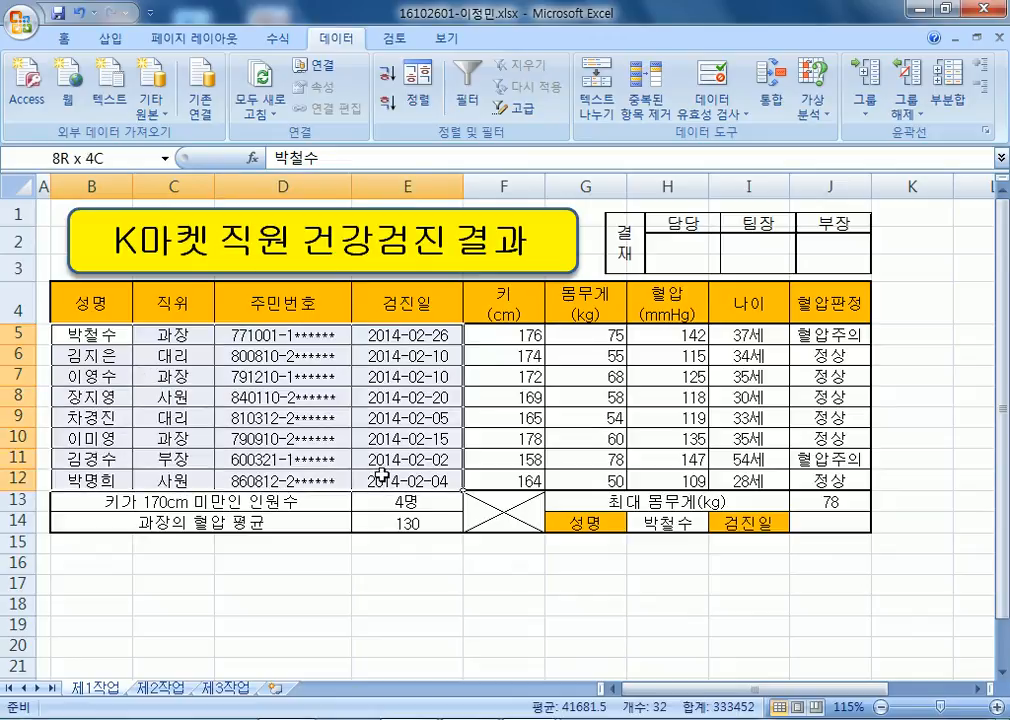
drag(382, 475, 659, 481)
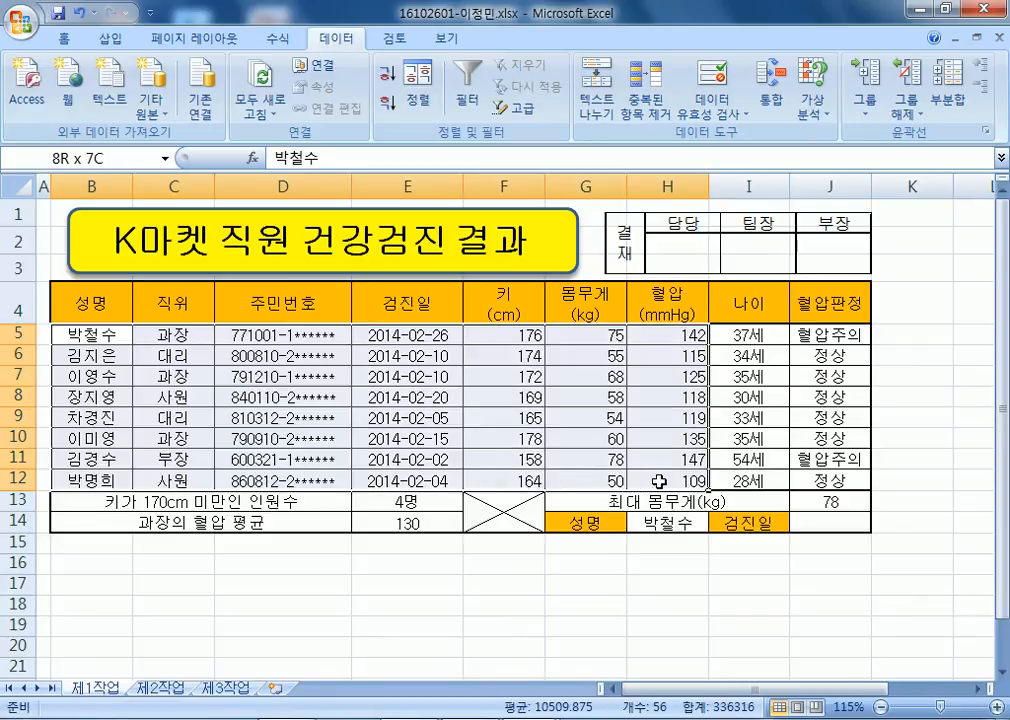
click(407, 302)
key(alt+Tab)
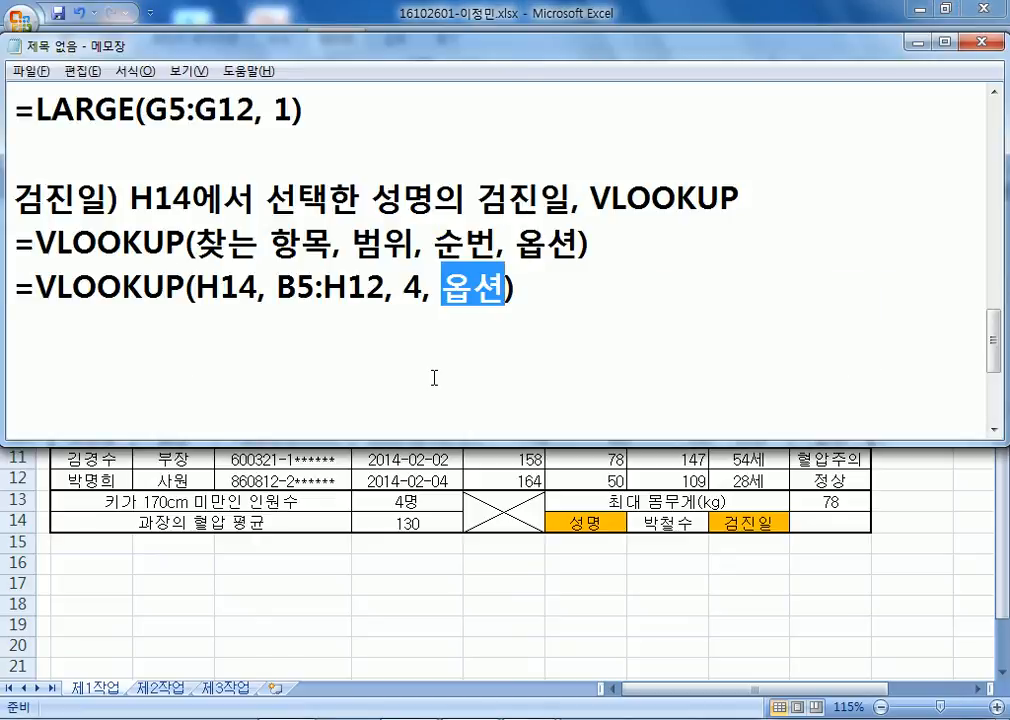
text(0)
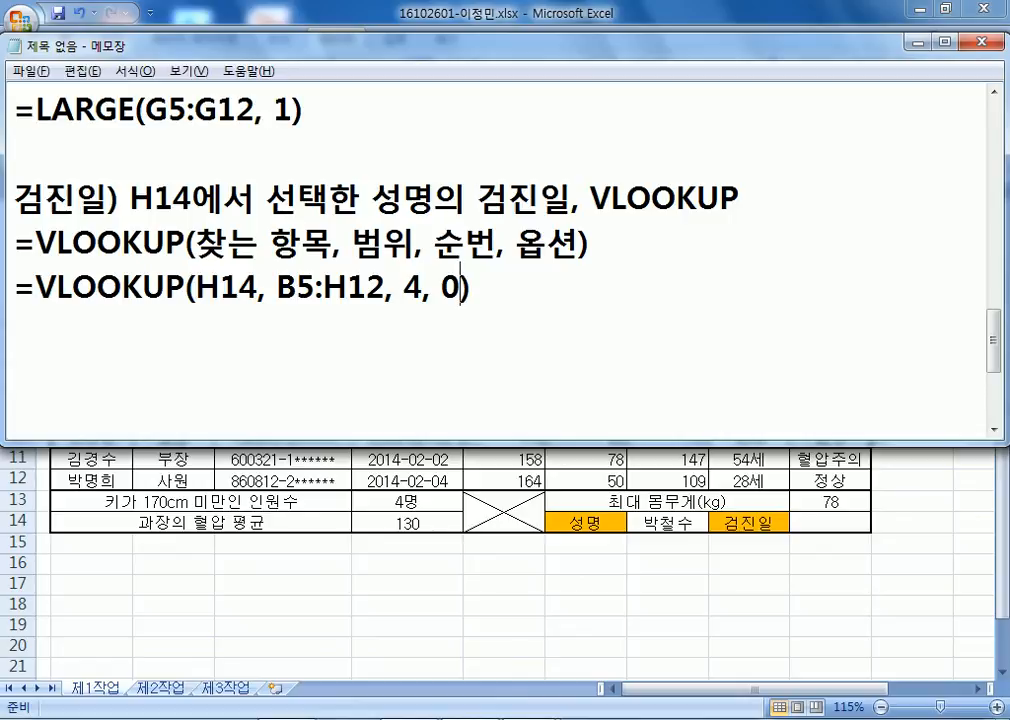
key(alt+Tab)
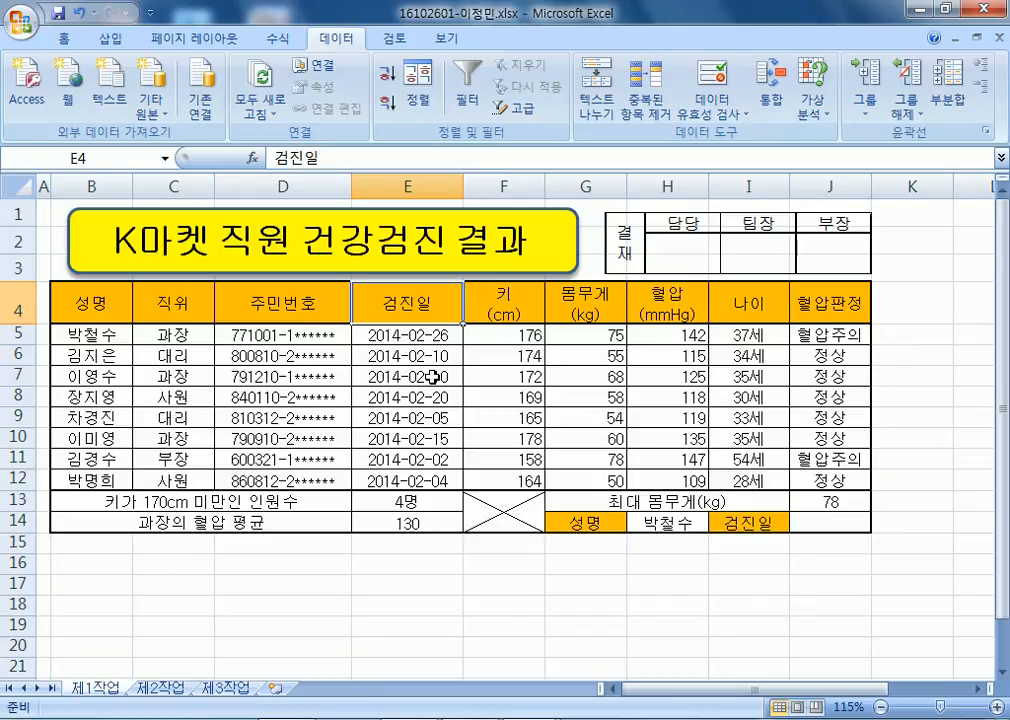
key(alt+Tab)
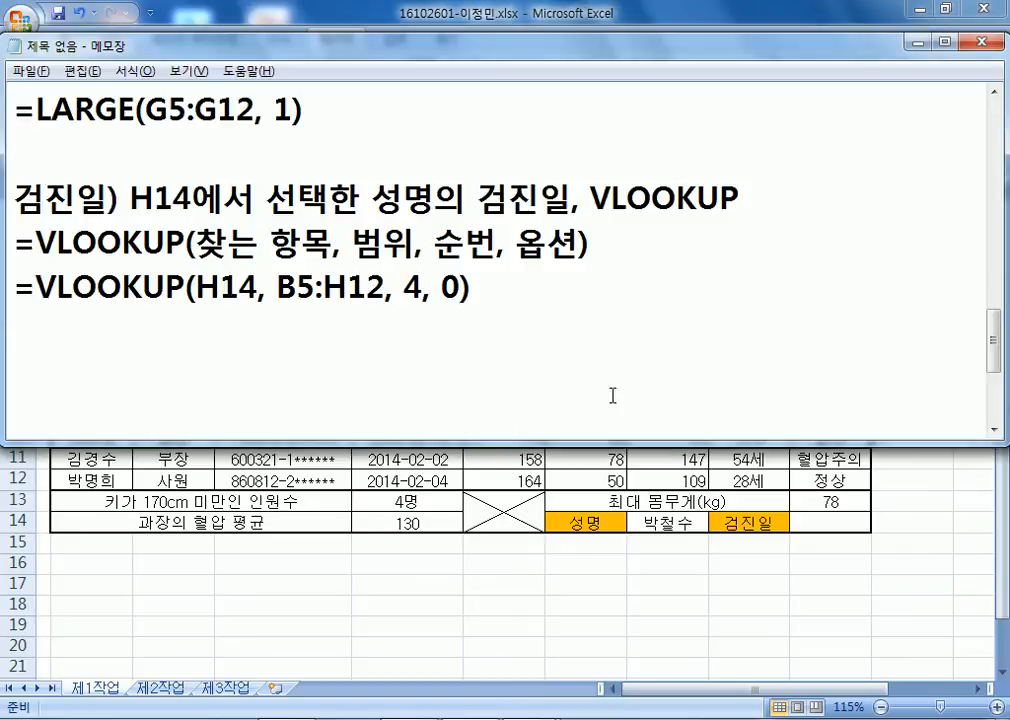
key(alt+Tab)
Start =VLOOKUP in J14 with H14 as lookup value and B5:H12 as range.
click(826, 522)
text(=VL)
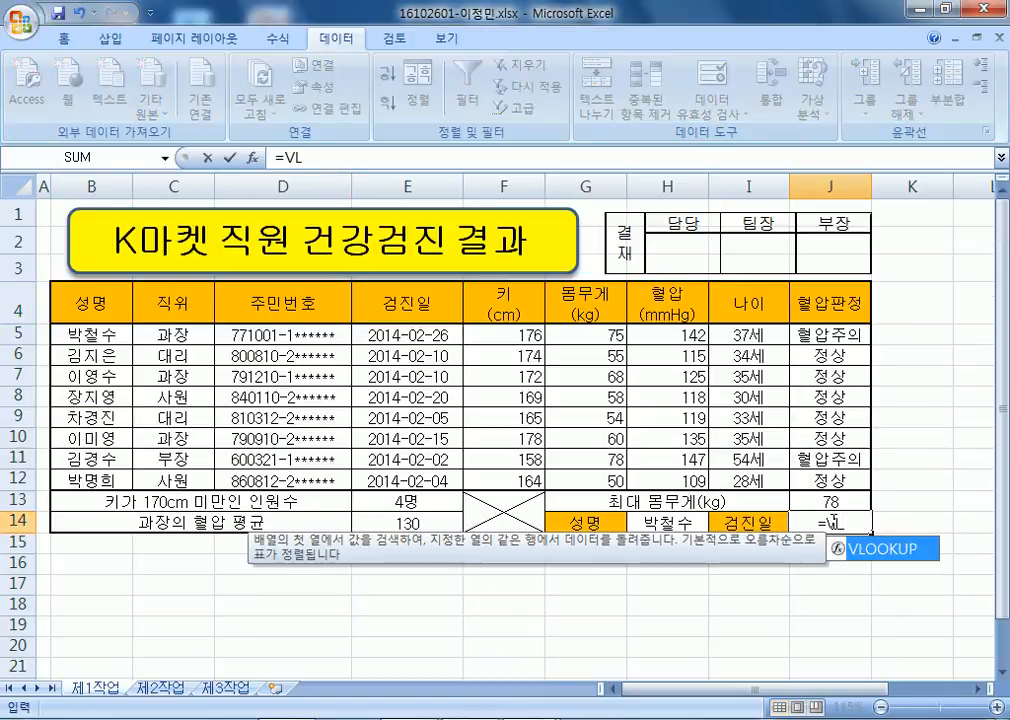
key(Tab)
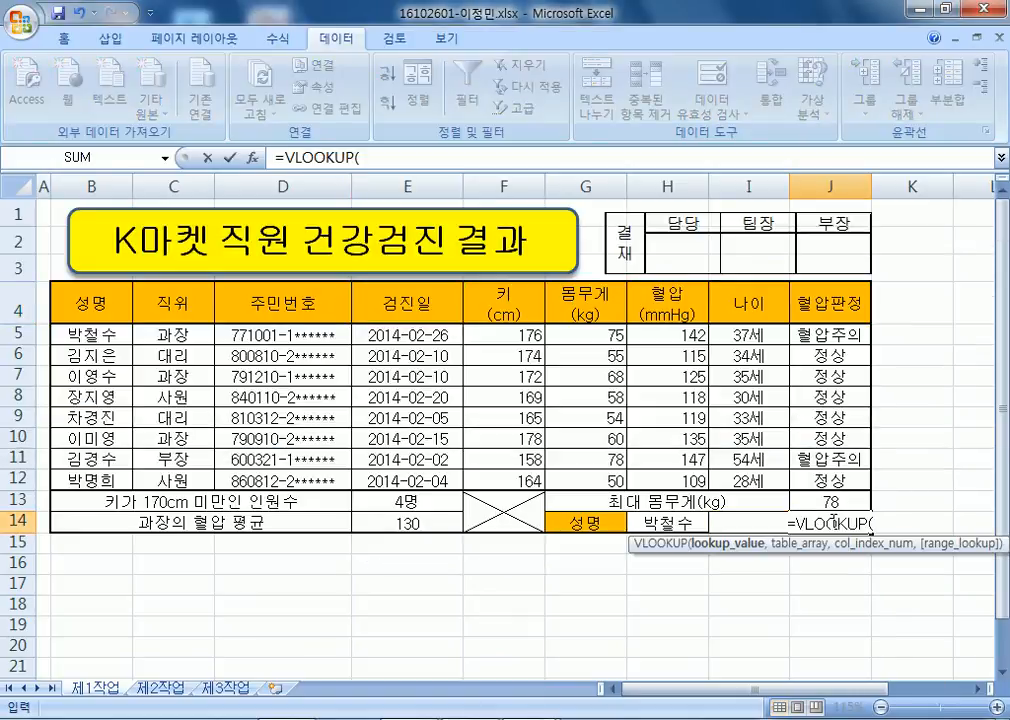
click(658, 521)
scroll(780, 509, down, 3)
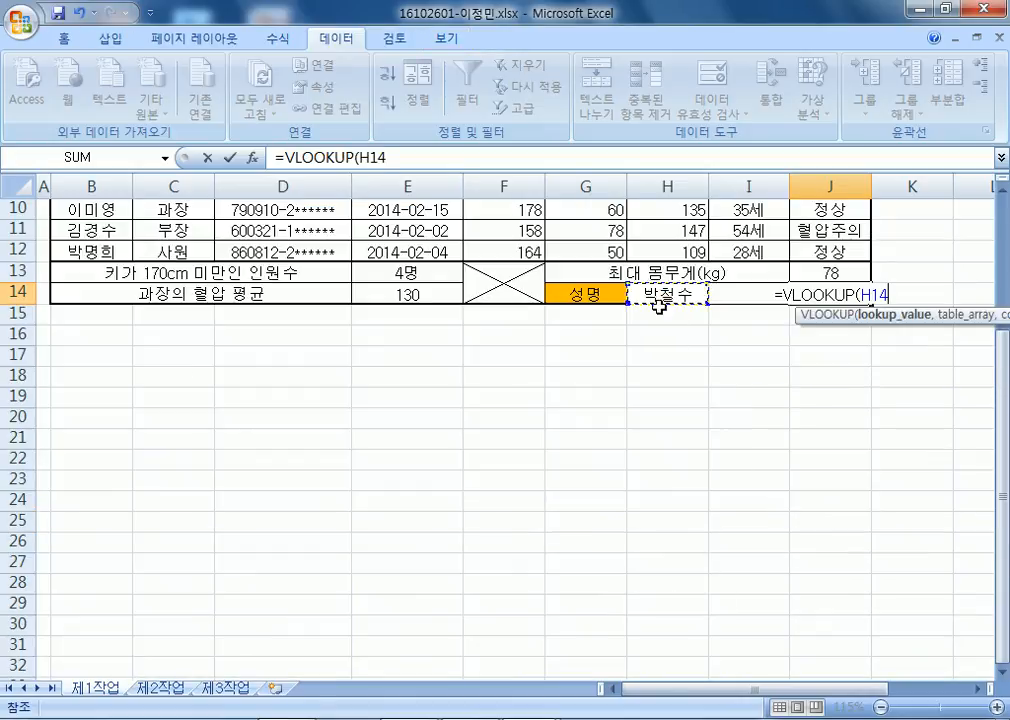
scroll(659, 295, up, 2)
text(,)
scroll(480, 240, up, 1)
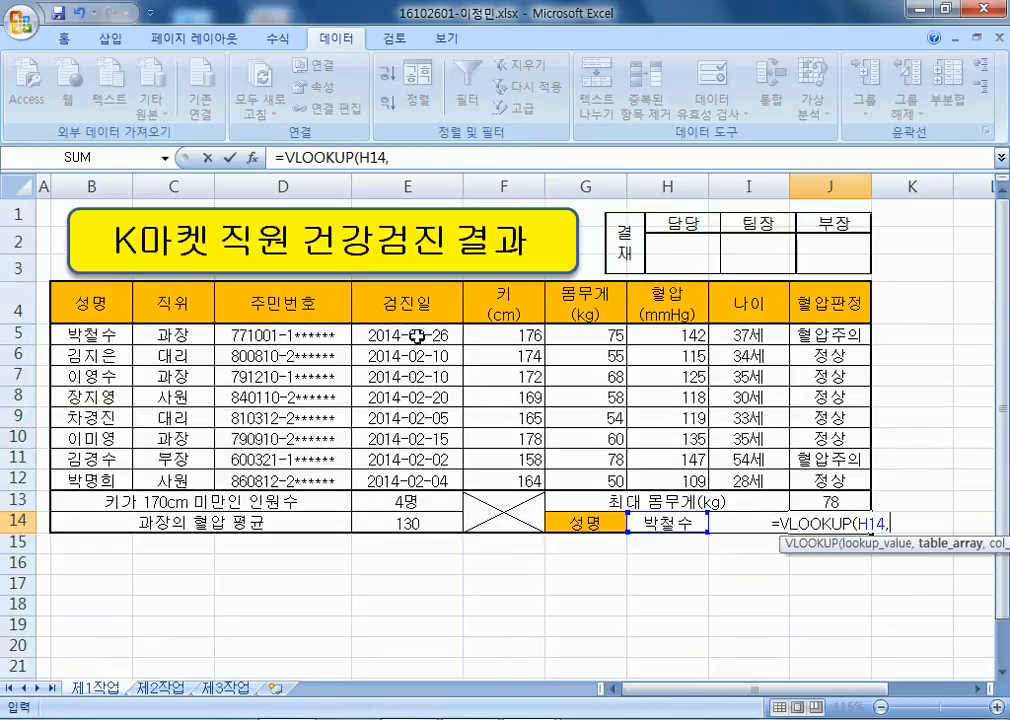
drag(85, 333, 645, 478)
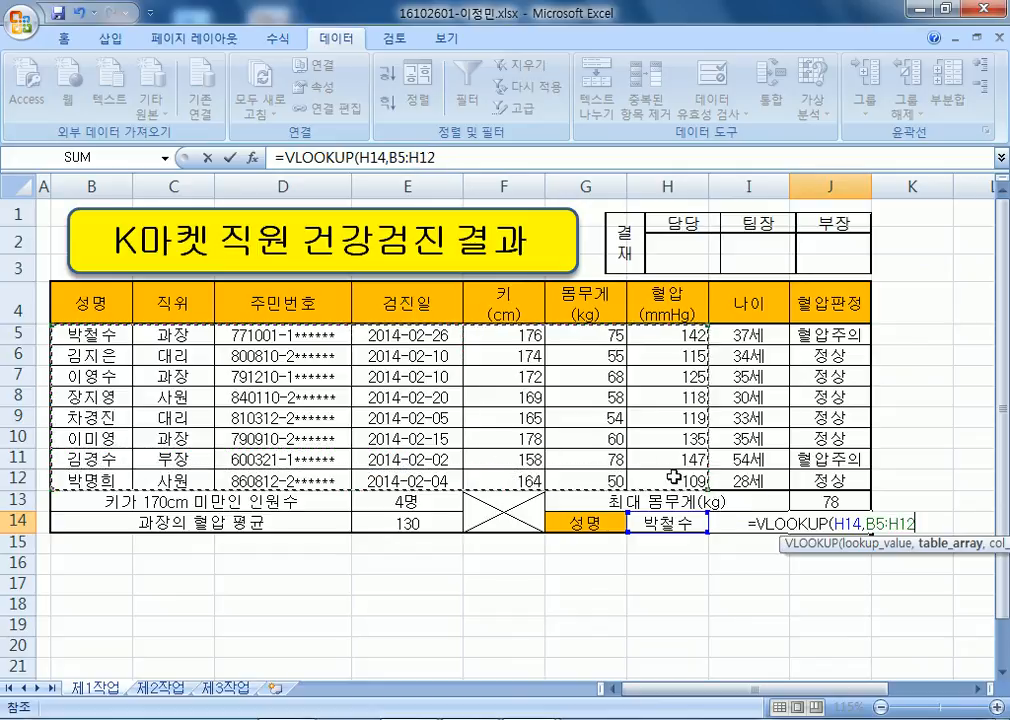
text(,)
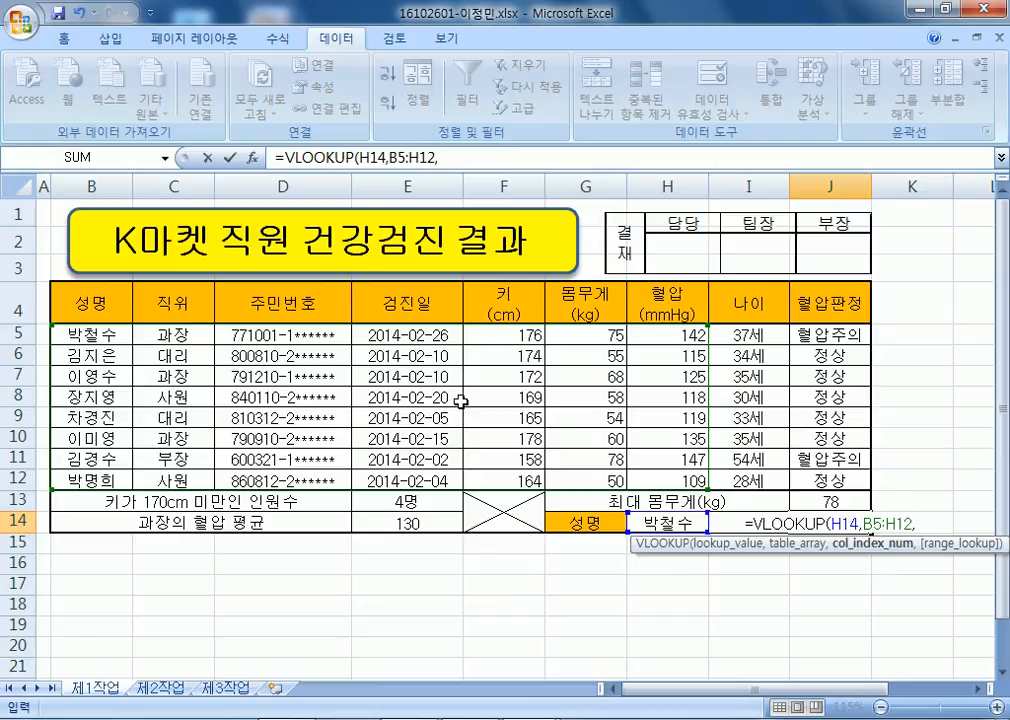
Finish with column 4 and exact match 0, entering =VLOOKUP(H14,B5:H12,4,0).
text(4,)
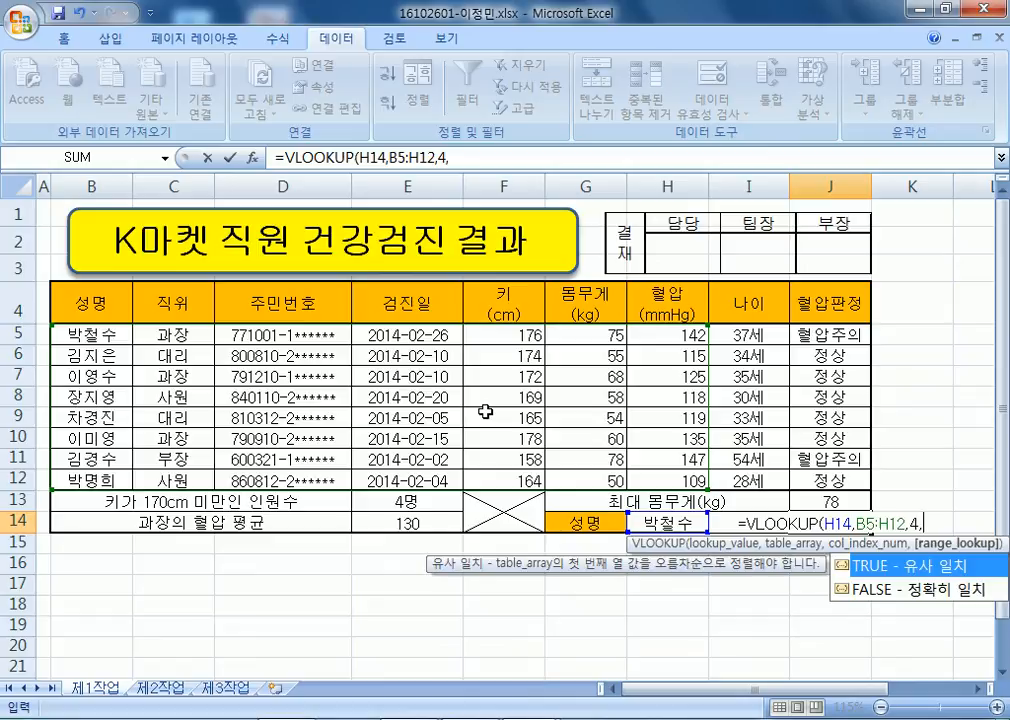
double_click(862, 589)
drag(900, 523, 982, 523)
text(0)
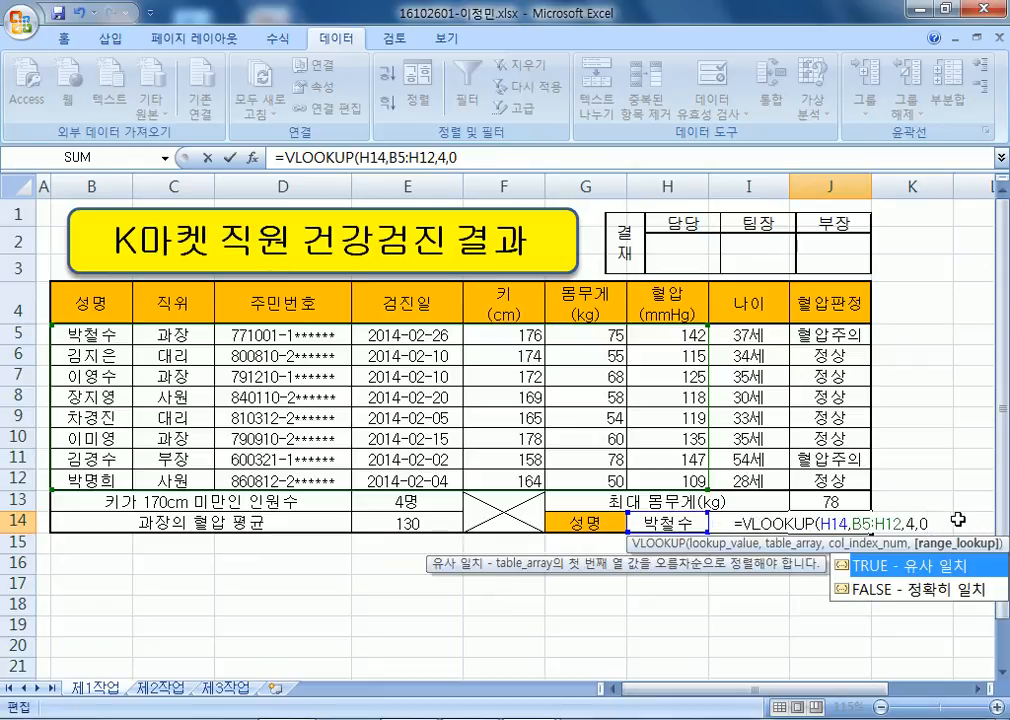
key(Return)
click(845, 523)
scroll(850, 570, down, 1)
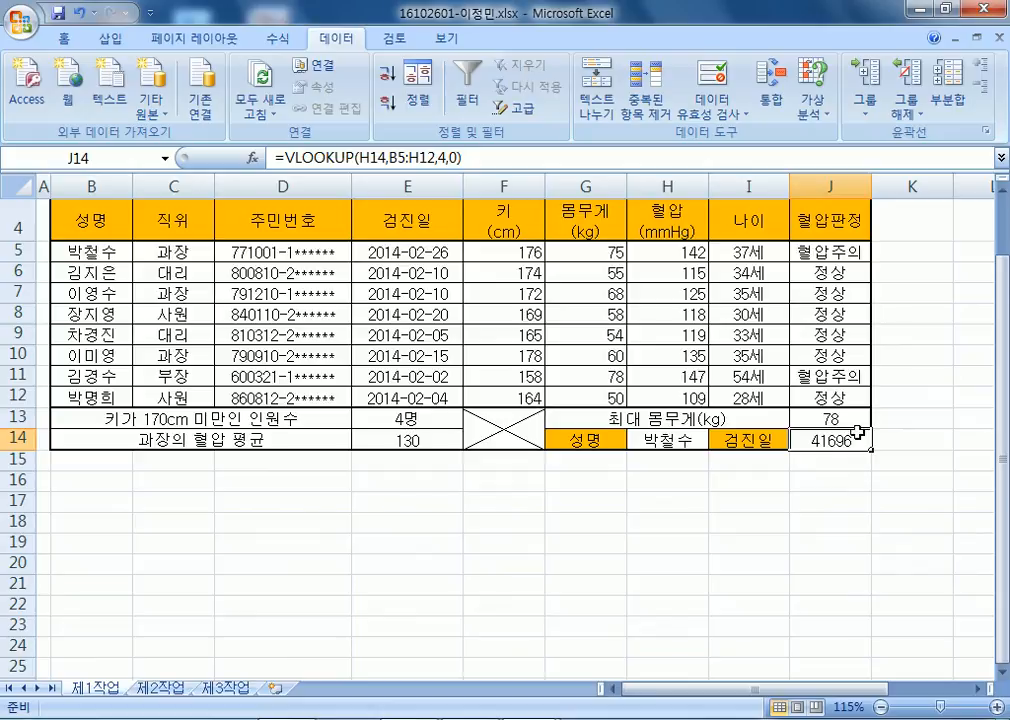
key(ctrl+1)
Format J14 as a date (2014-02-26) and move the approval box right to align with the table.
click(496, 184)
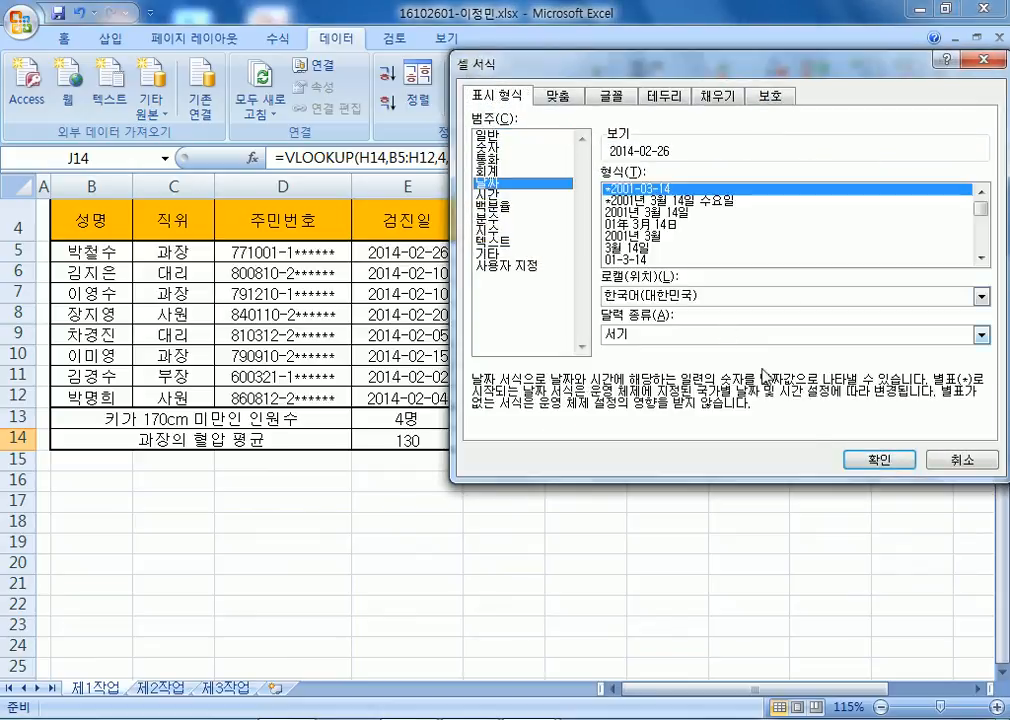
click(862, 459)
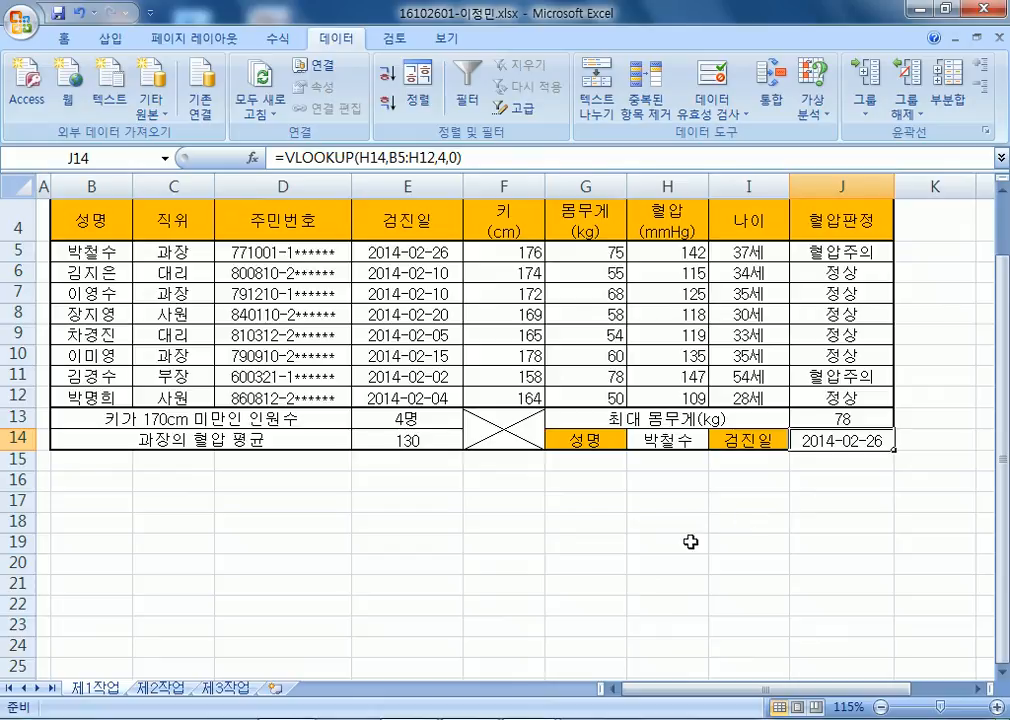
scroll(690, 541, up, 1)
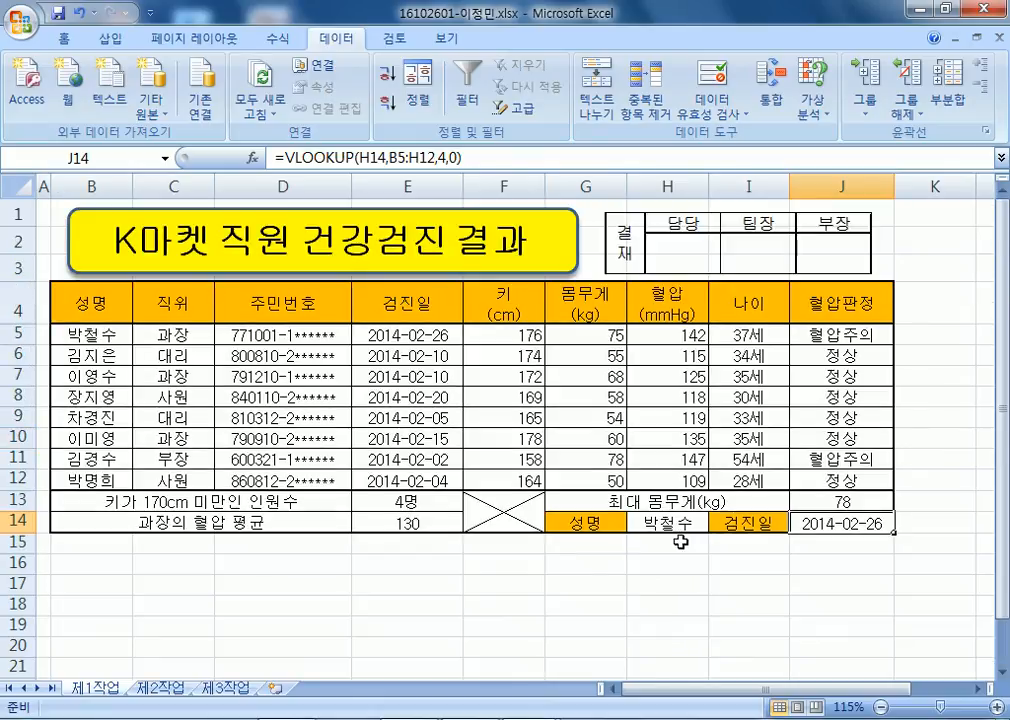
drag(789, 190, 810, 237)
drag(742, 253, 745, 251)
click(939, 505)
Test the date lookup by choosing another name in H14, then switching back to the original name.
click(882, 524)
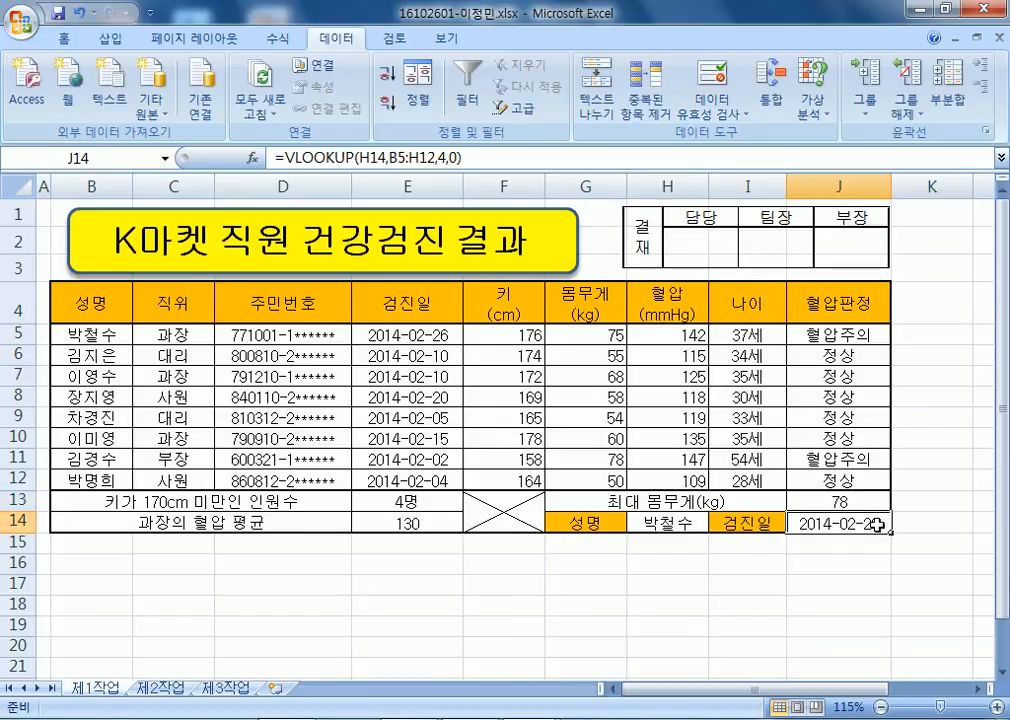
click(674, 524)
scroll(676, 505, down, 2)
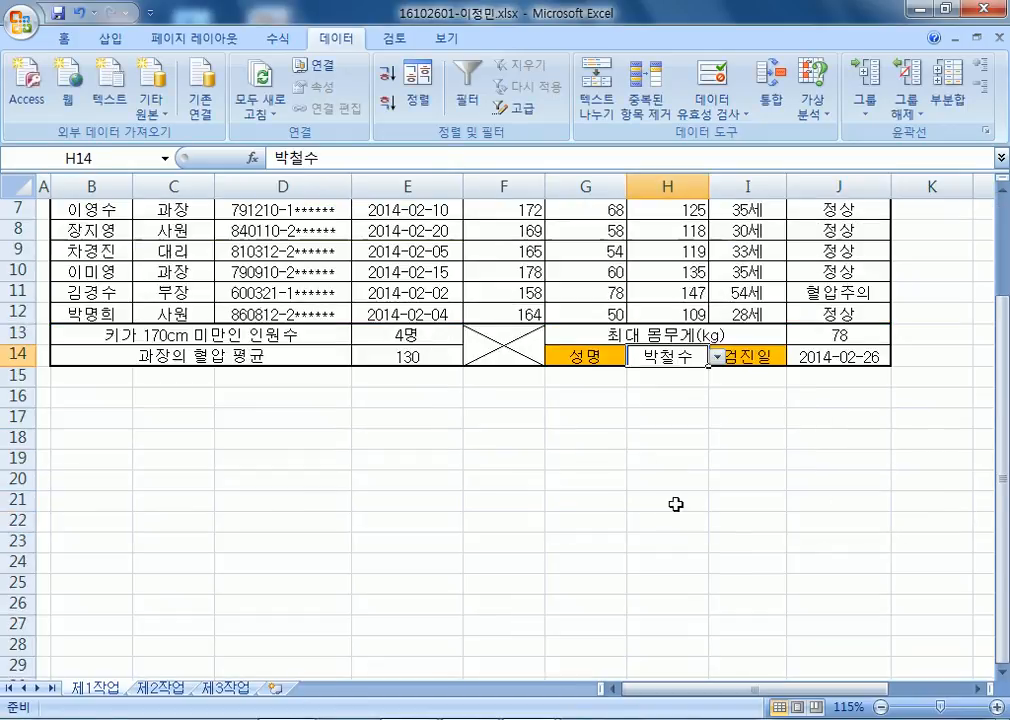
click(717, 357)
click(643, 447)
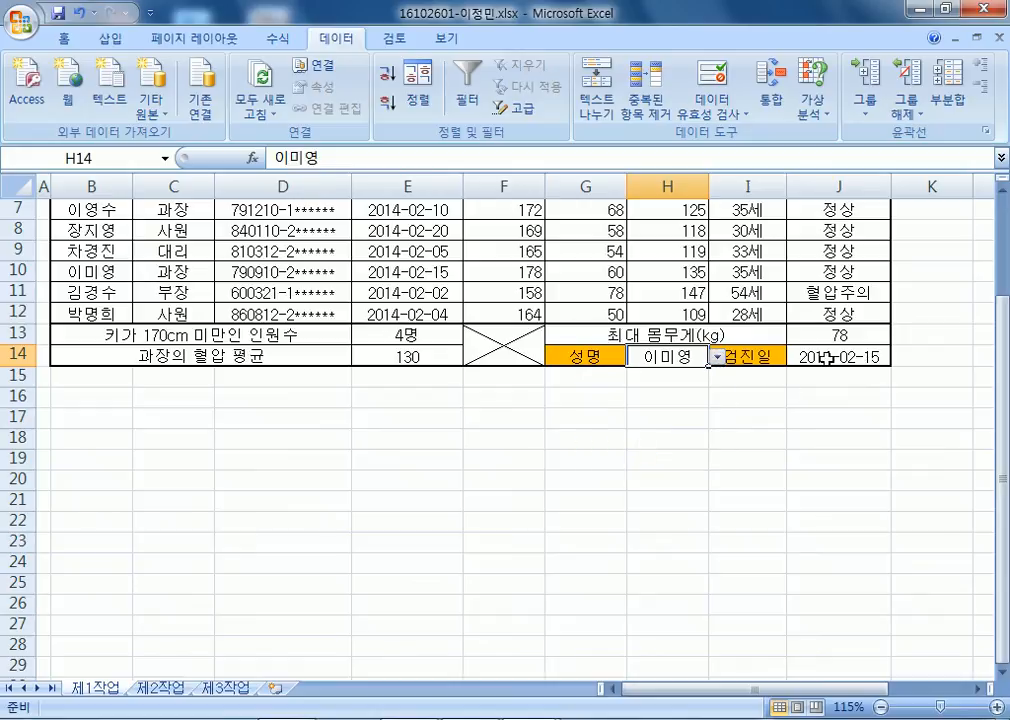
click(716, 357)
click(608, 372)
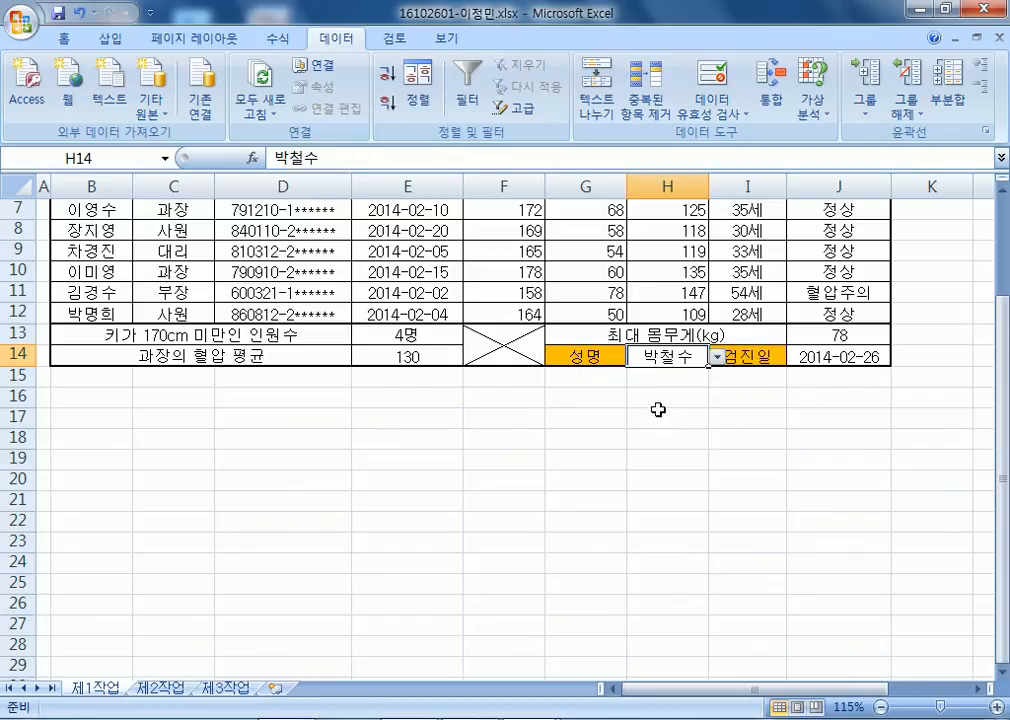
scroll(560, 460, up, 2)
click(662, 329)
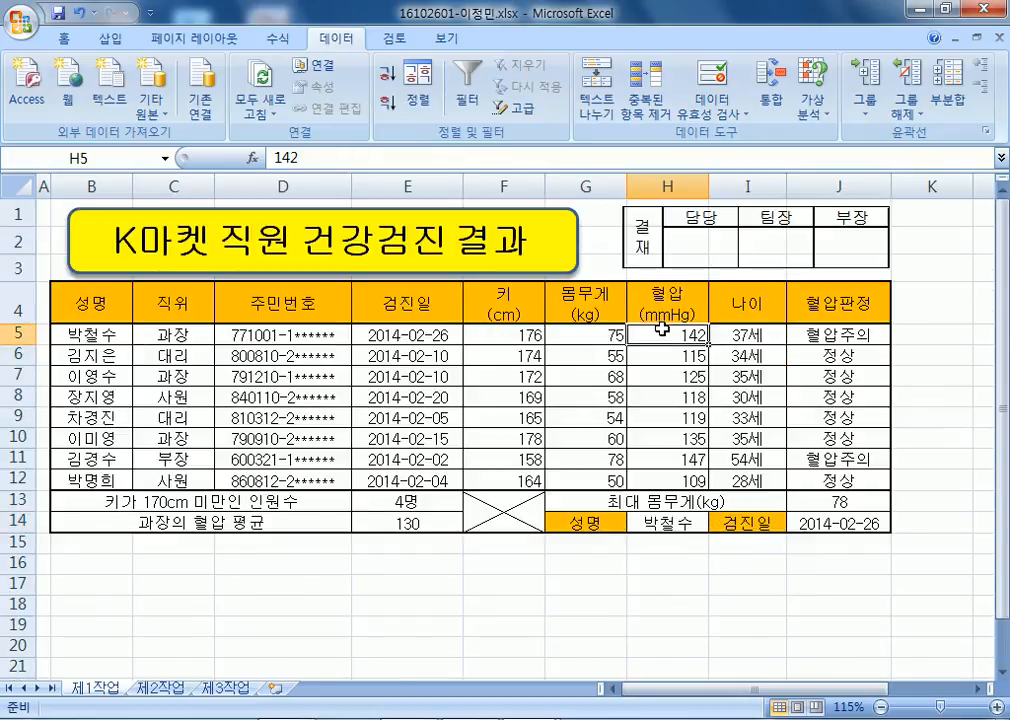
Apply Red Data Bar conditional formatting to the weights in G5:G12, then deselect the range.
drag(609, 332, 597, 476)
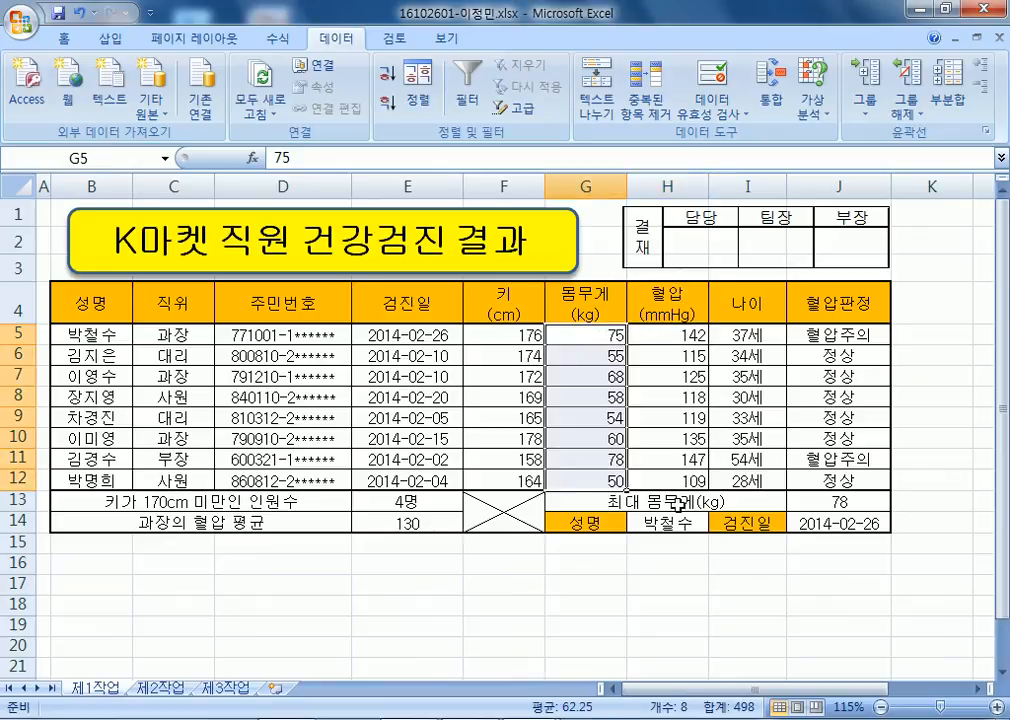
click(63, 38)
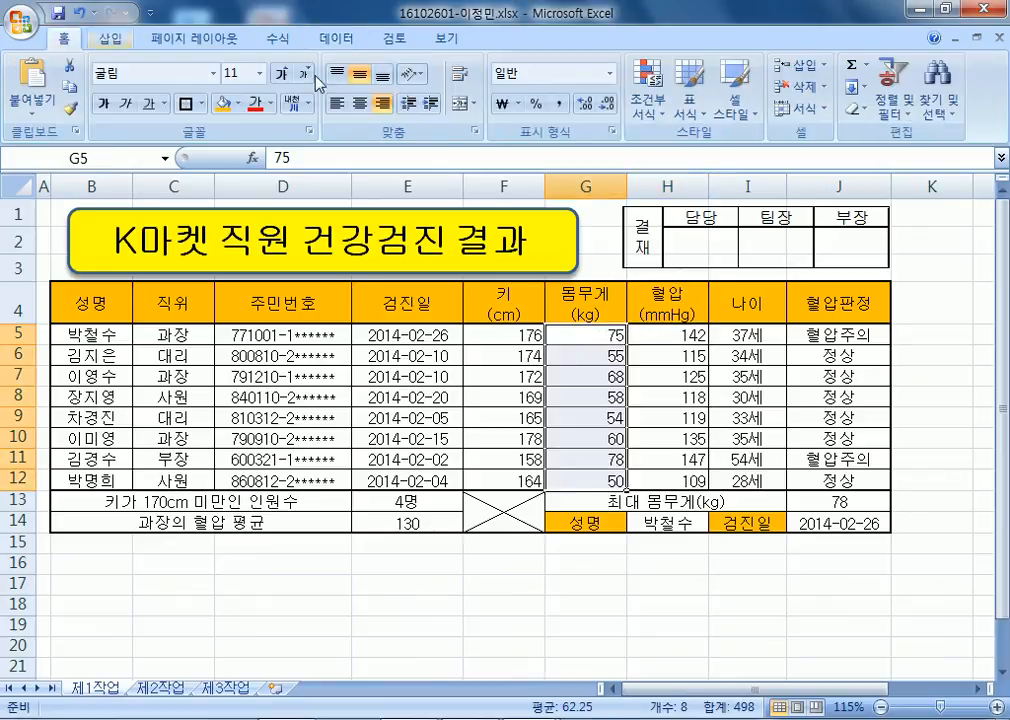
click(648, 95)
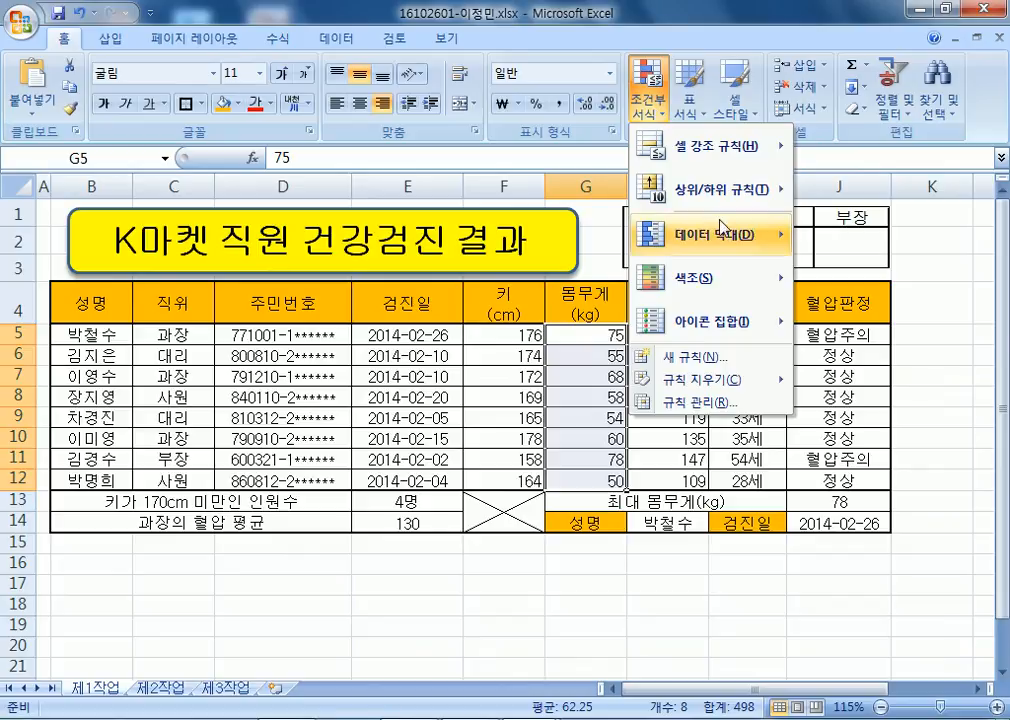
mouse_move(723, 229)
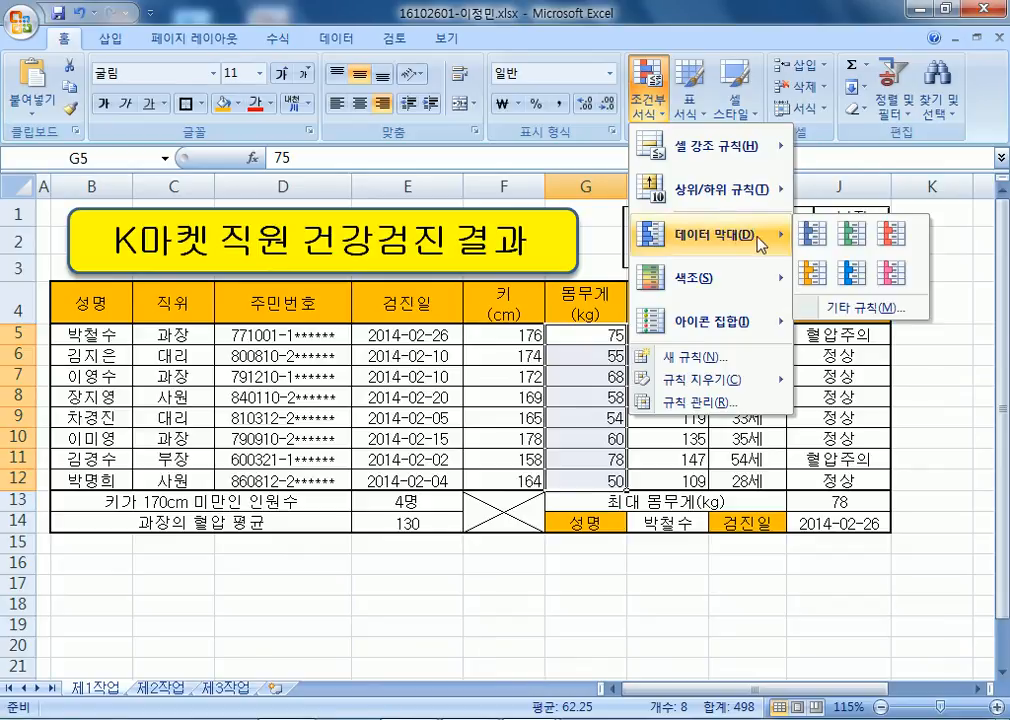
click(884, 236)
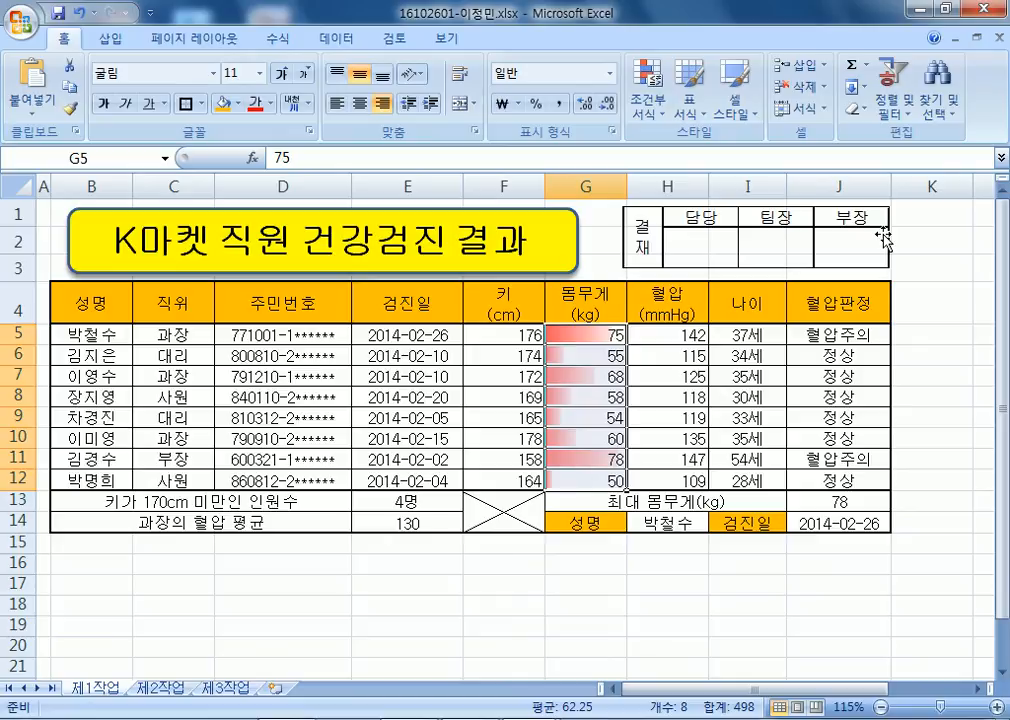
click(648, 88)
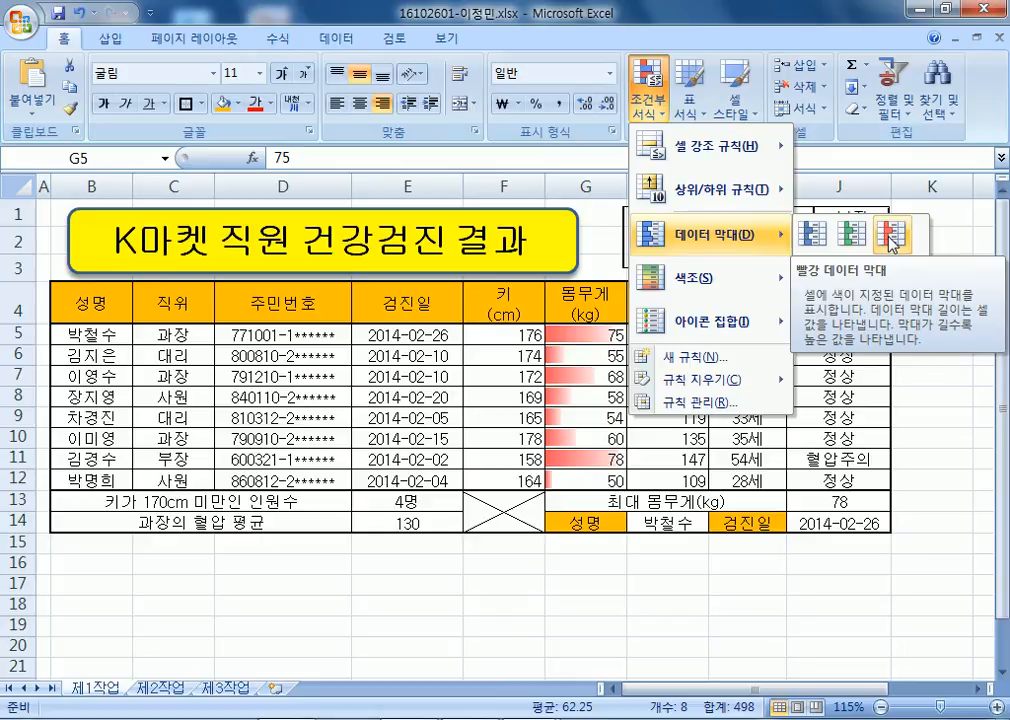
click(580, 622)
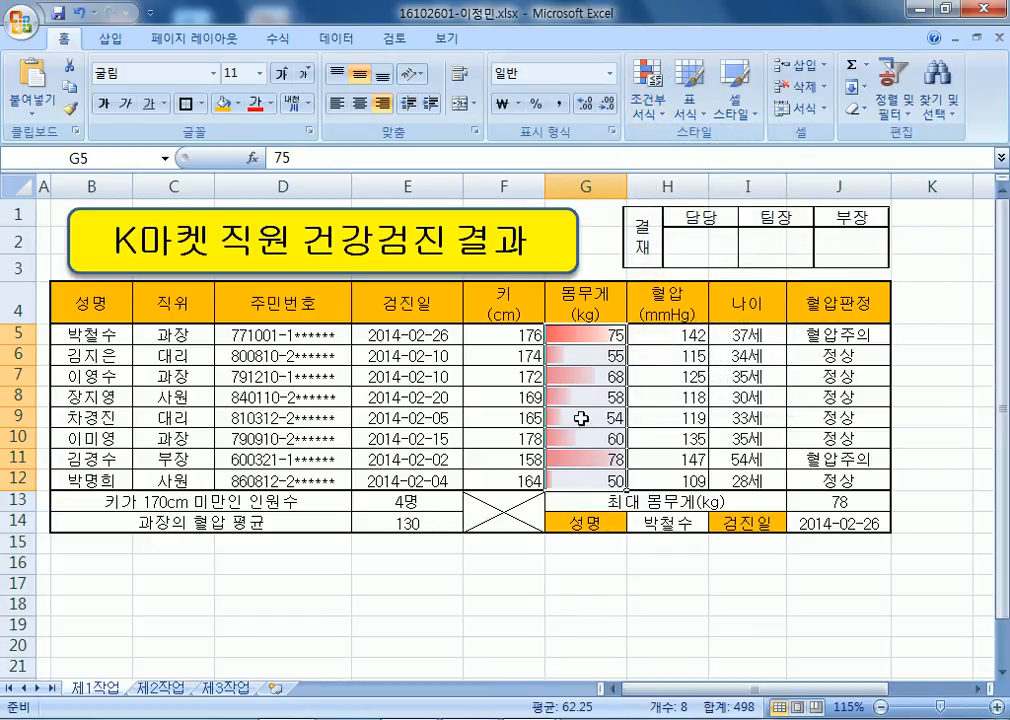
click(612, 480)
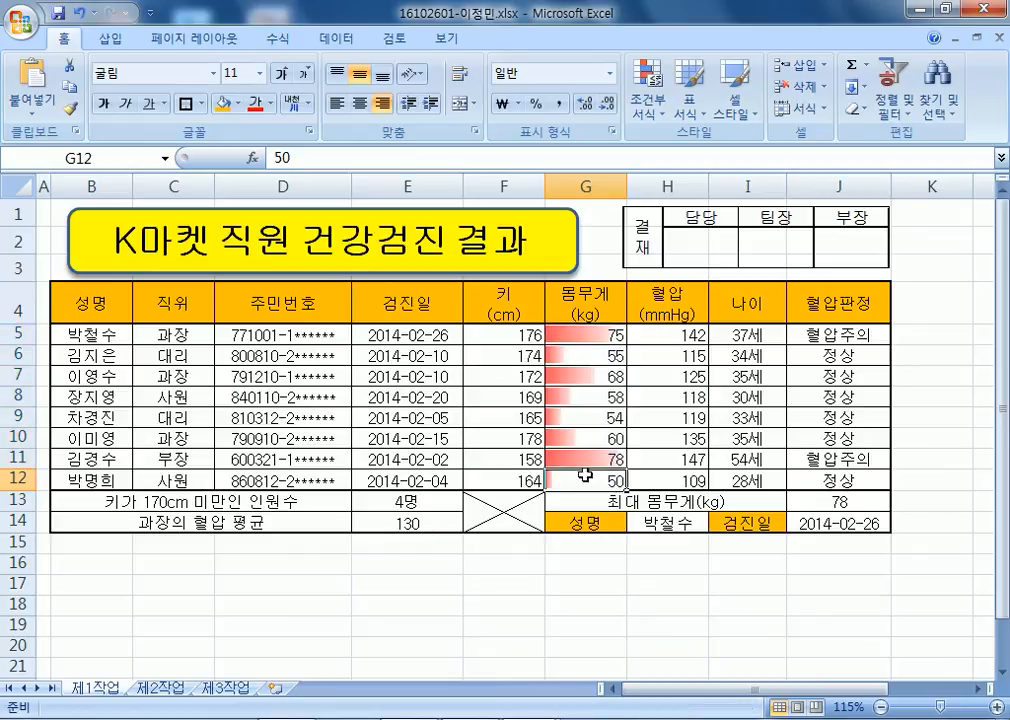
click(523, 583)
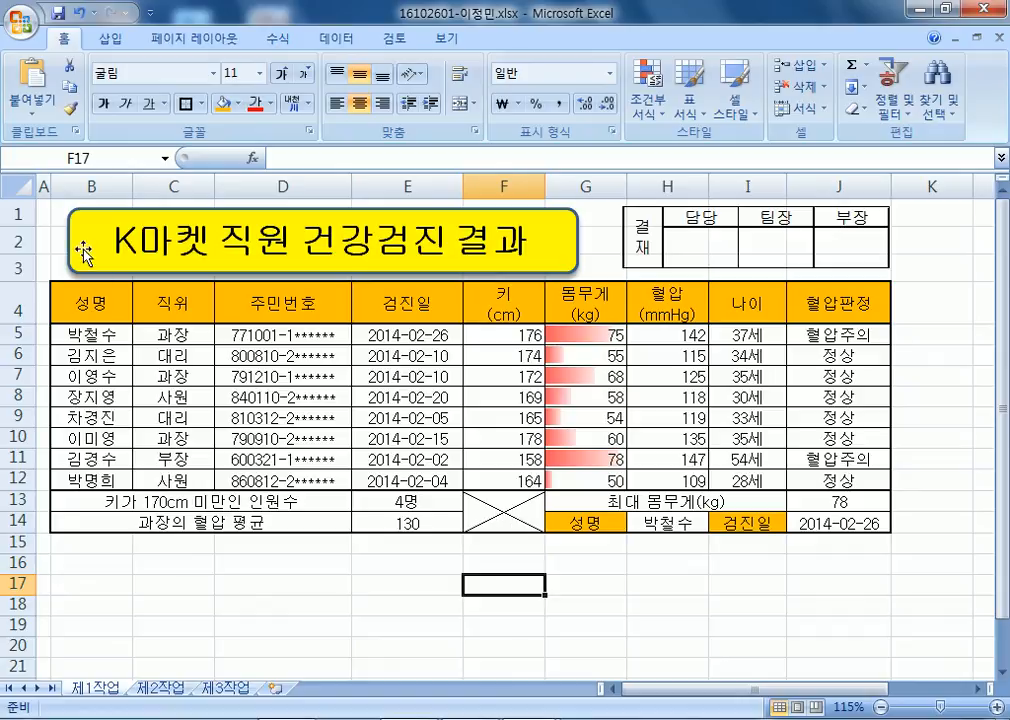
Copy the health-check table B4:H12 from 제1작업 and paste it at B2 on 제2작업.
click(43, 212)
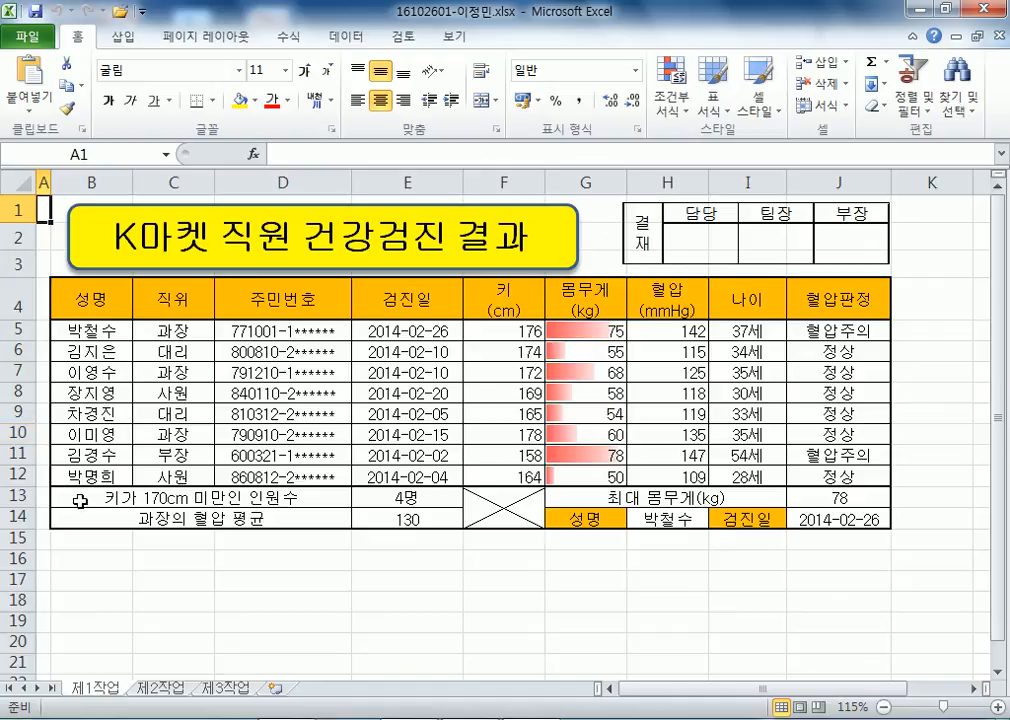
drag(126, 300, 670, 476)
key(ctrl+c)
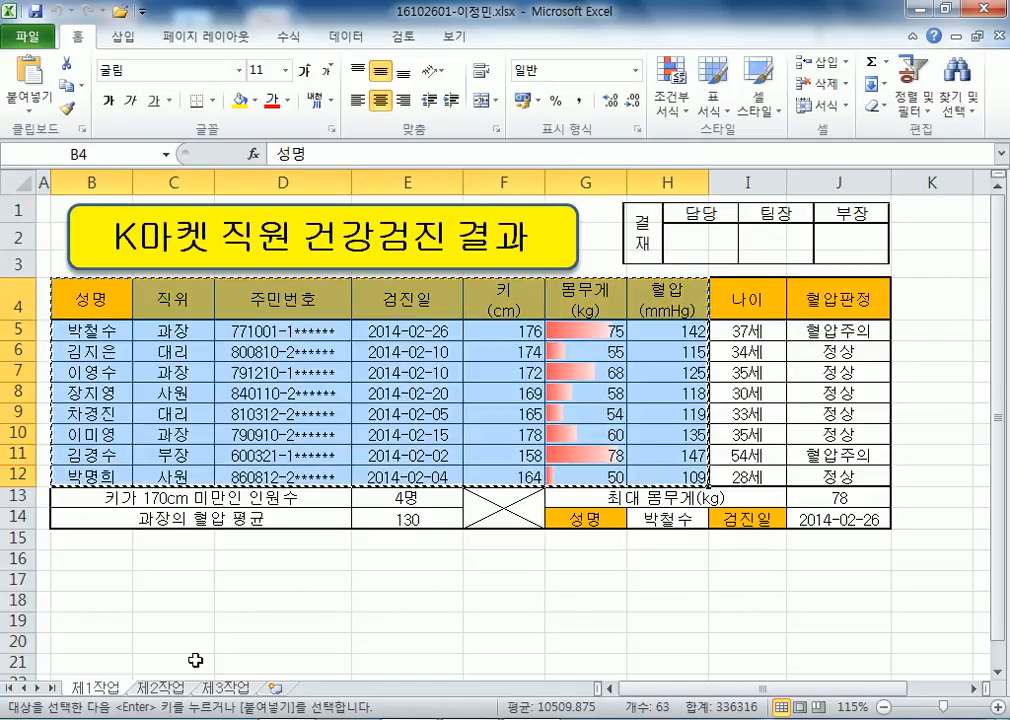
click(162, 688)
click(81, 223)
key(Return)
Recopy the table and paste its original column widths at B2 on 제2작업.
click(80, 690)
drag(95, 181, 568, 171)
click(440, 305)
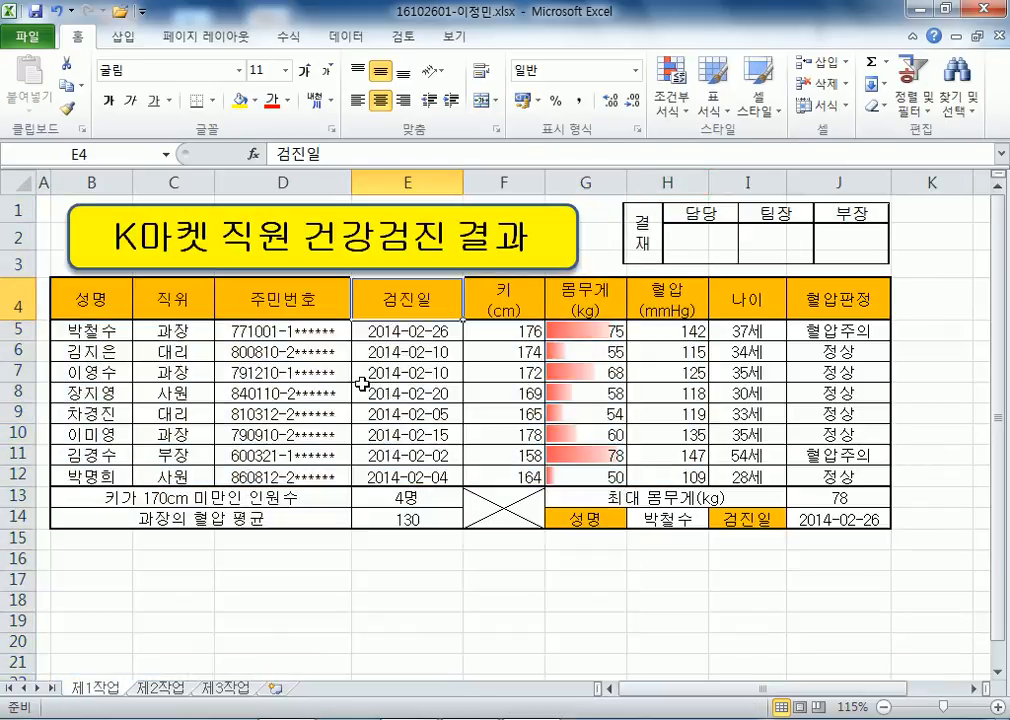
drag(80, 299, 645, 476)
key(ctrl+c)
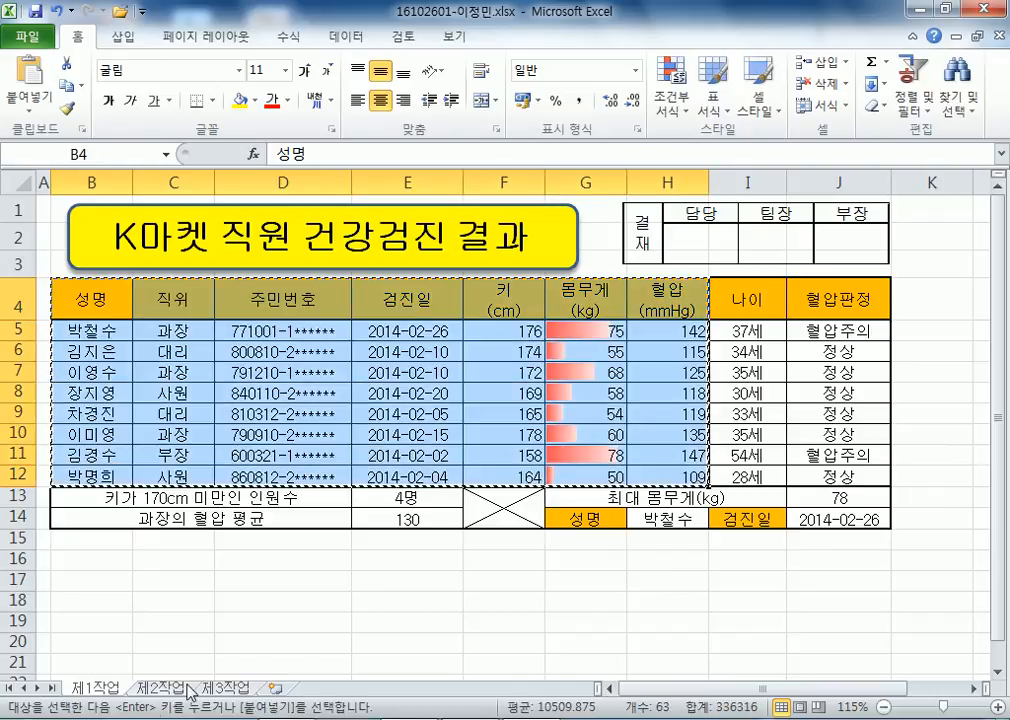
click(186, 689)
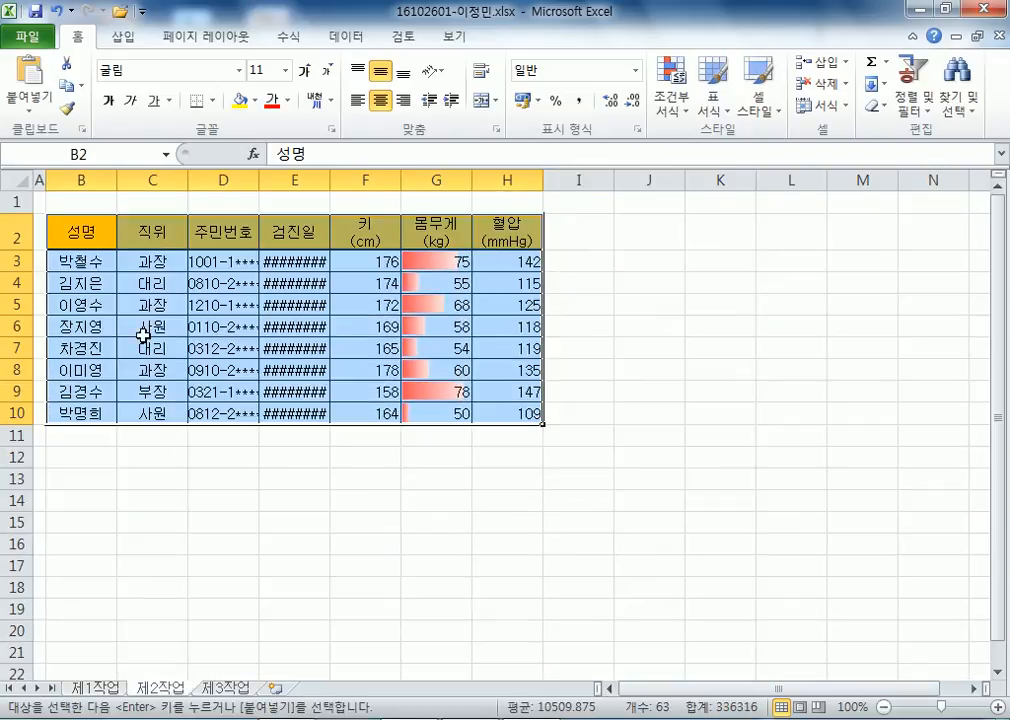
right_click(73, 232)
click(262, 338)
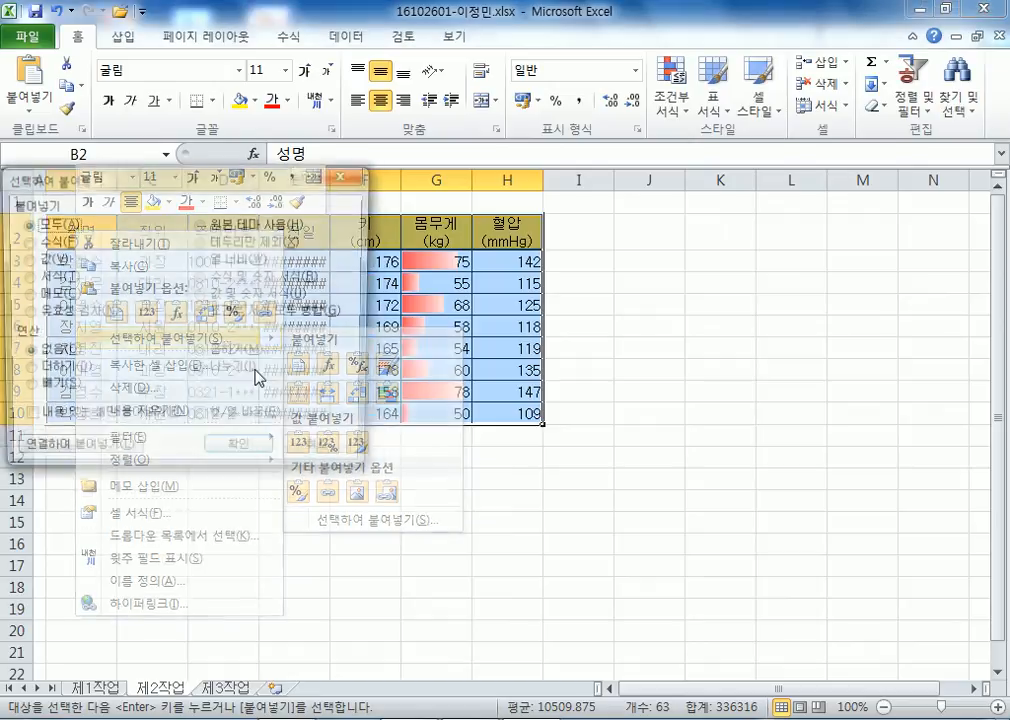
click(228, 262)
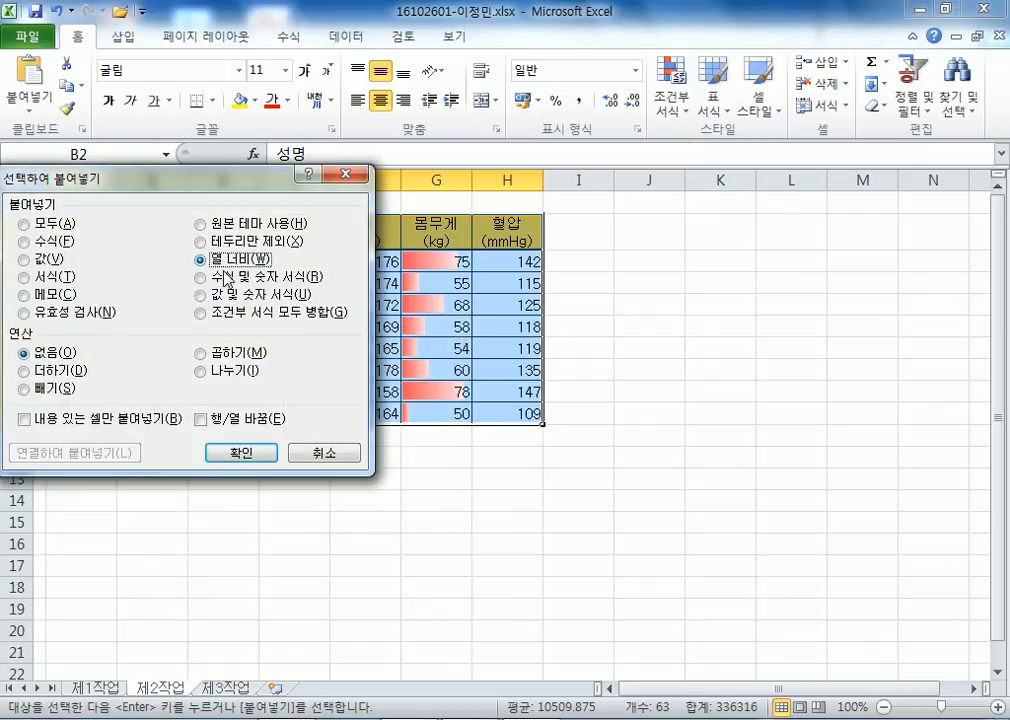
click(257, 456)
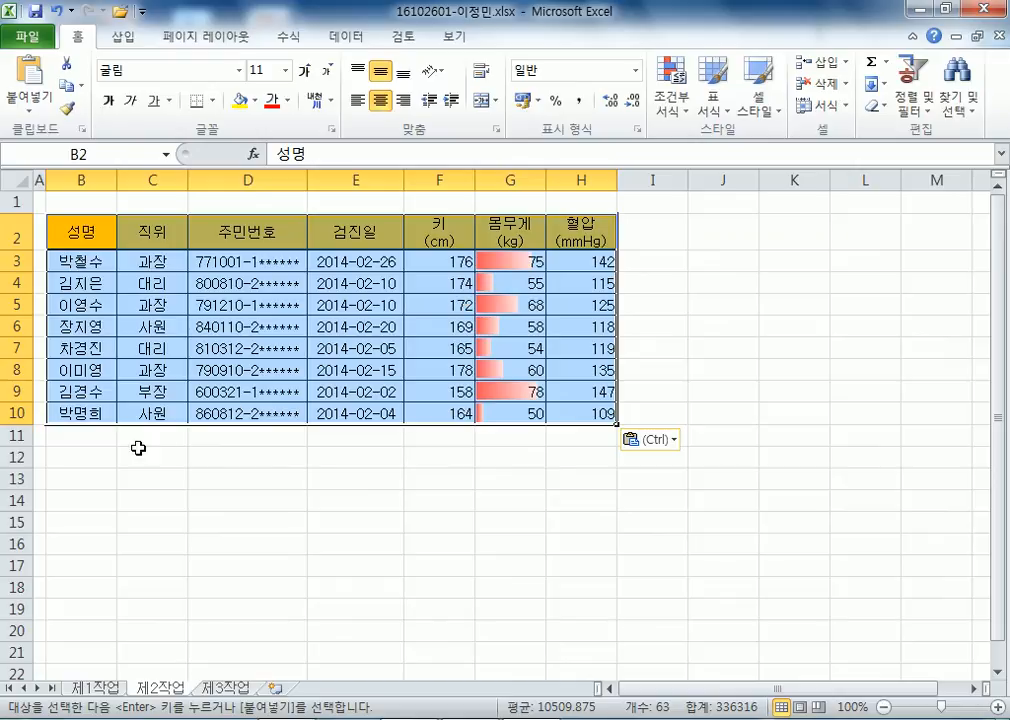
Enter the criteria label 주민번호 in B12 and the condition 7* in B13.
click(97, 466)
text(wnalsqjsgh)
key(Return)
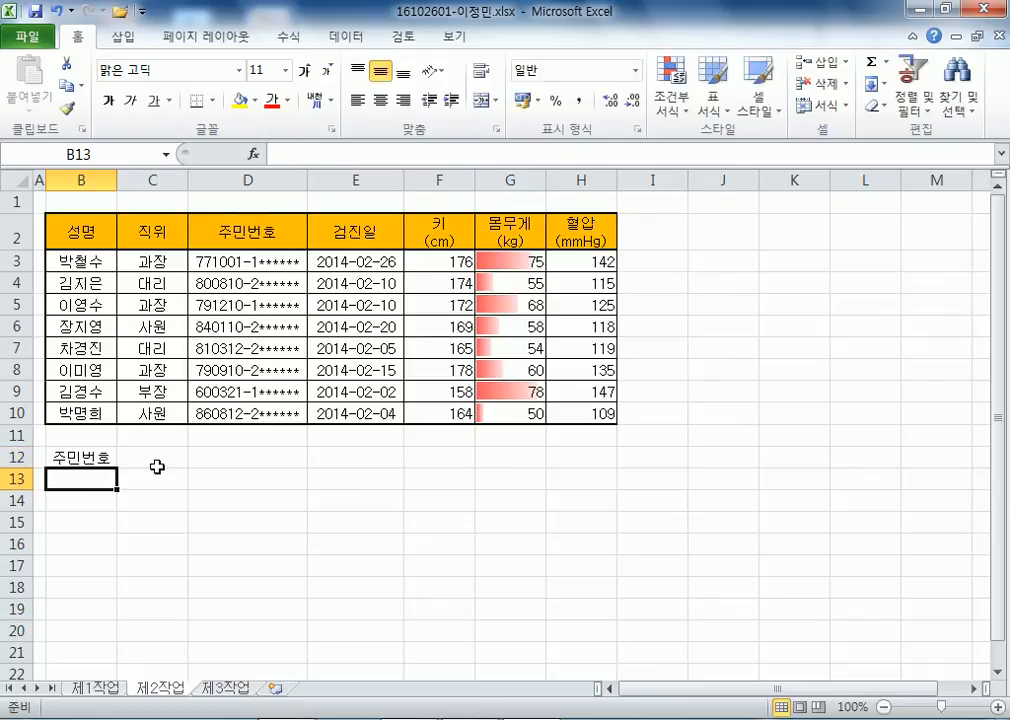
text(7*)
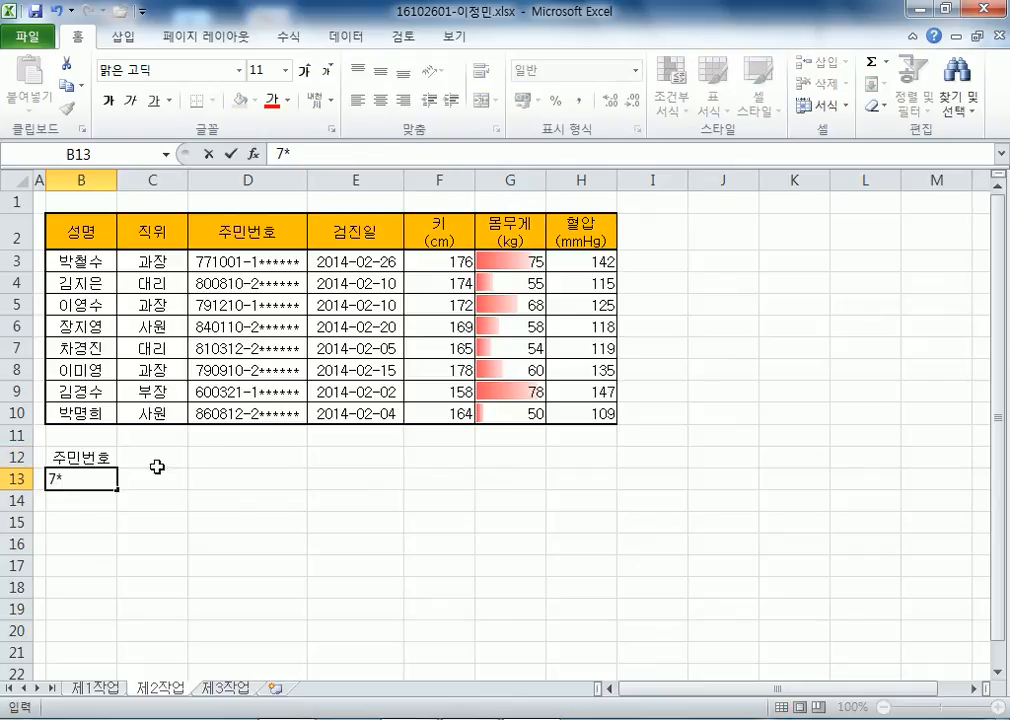
key(Tab)
Copy the 혈압(mmHg) header text from H2 into C12.
click(157, 465)
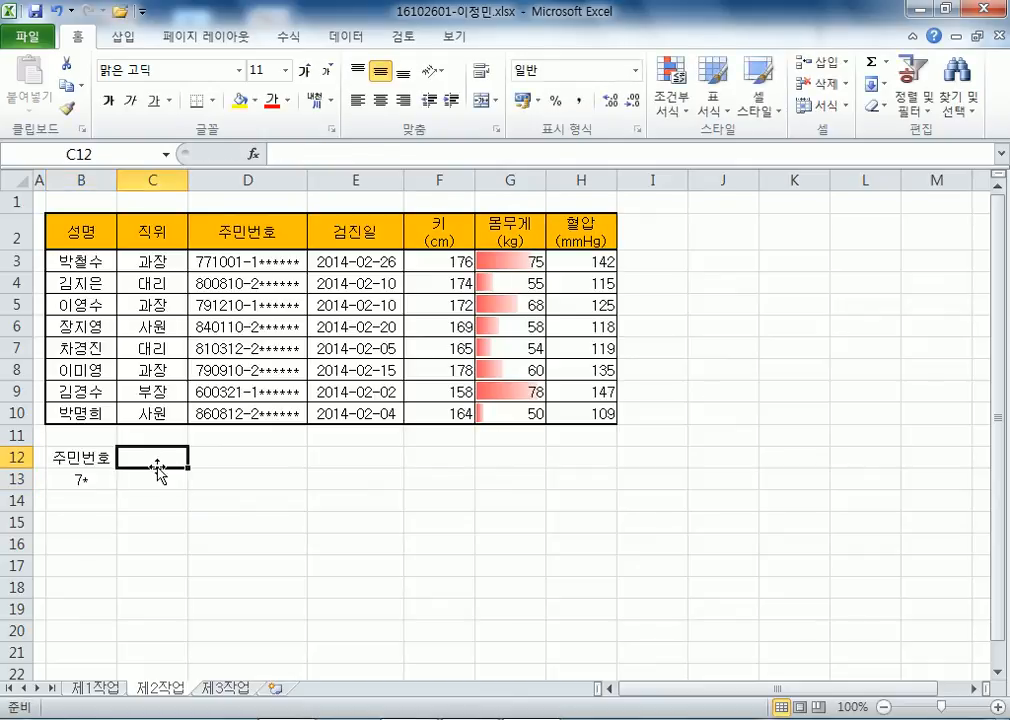
click(563, 239)
double_click(561, 219)
drag(561, 219, 607, 244)
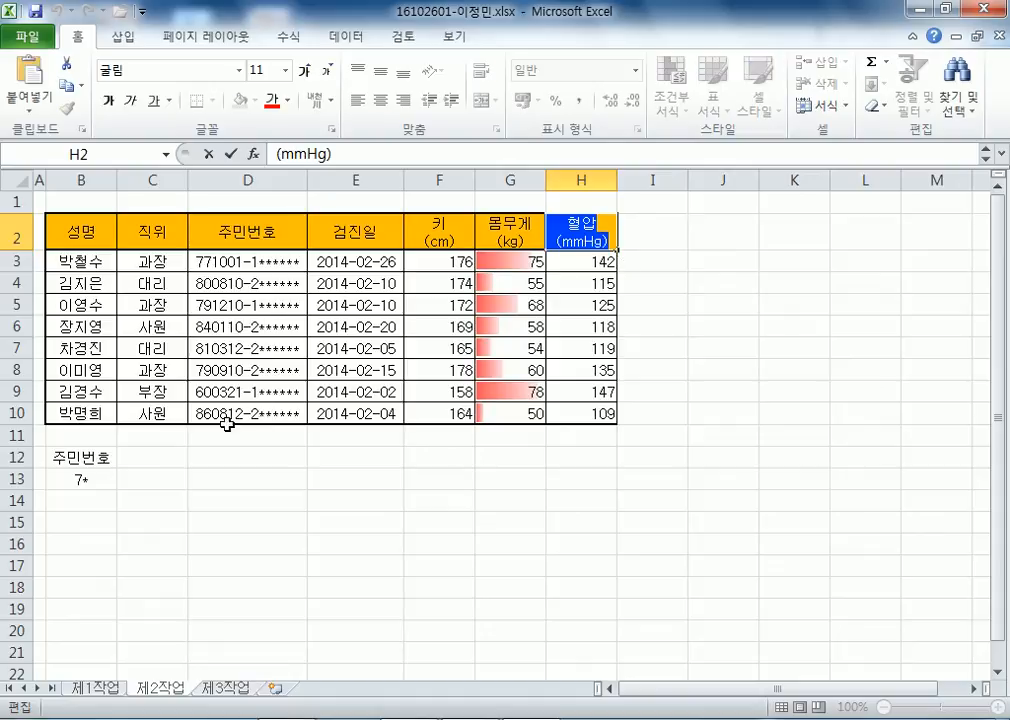
click(175, 451)
key(ctrl+v)
key(Return)
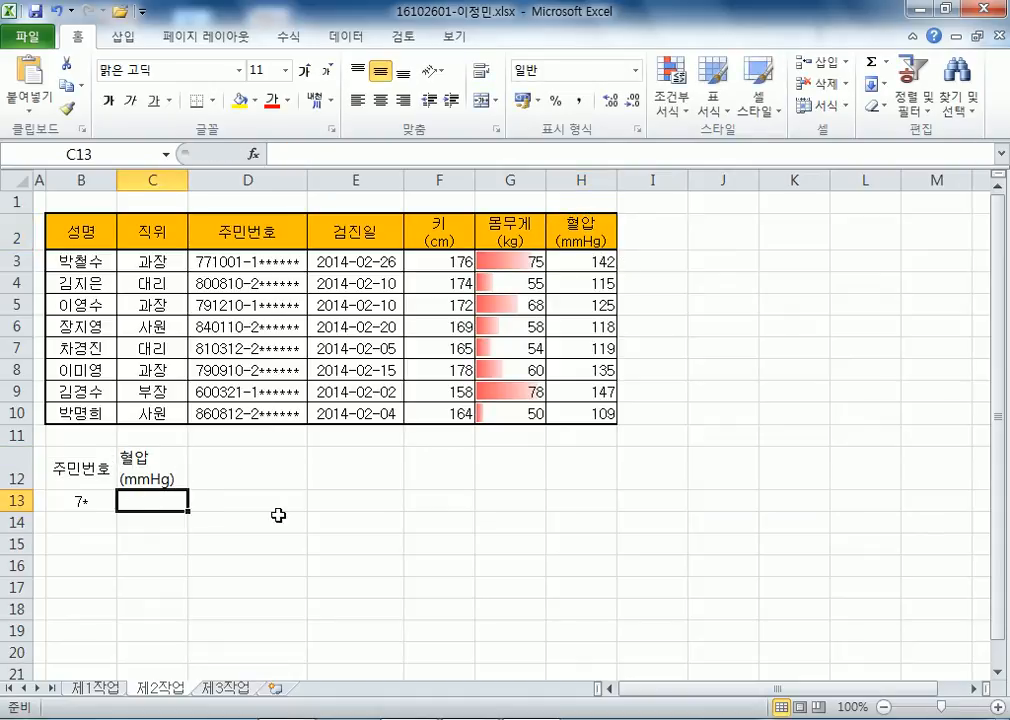
Enter the condition >=140 and move it down to C14.
text(>=140)
key(Return)
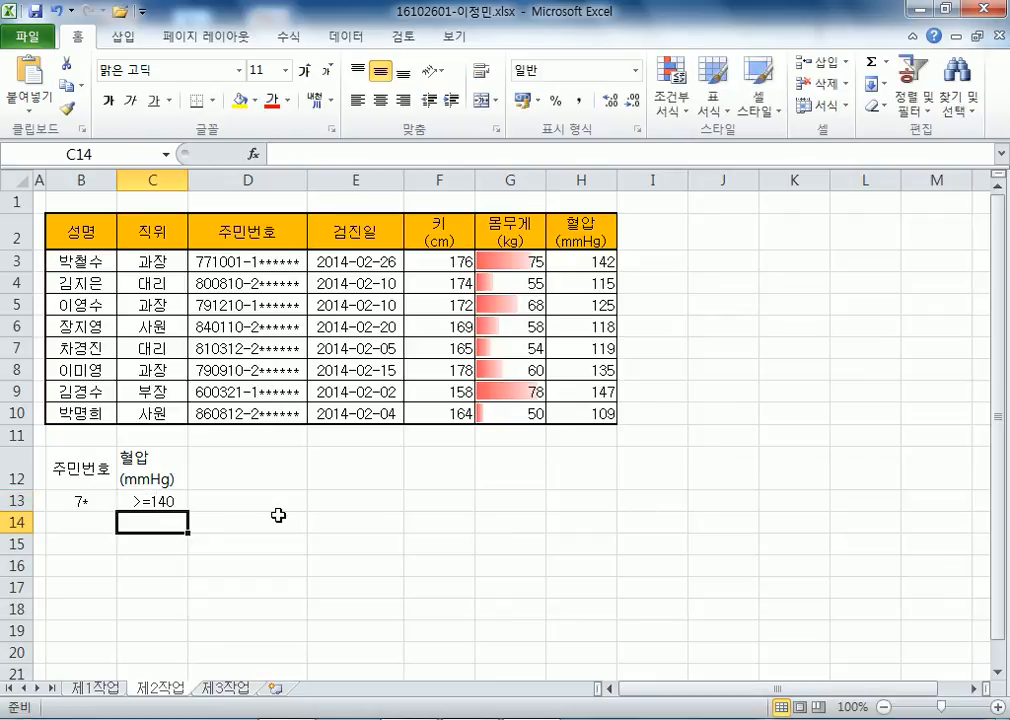
click(136, 503)
drag(152, 511, 152, 524)
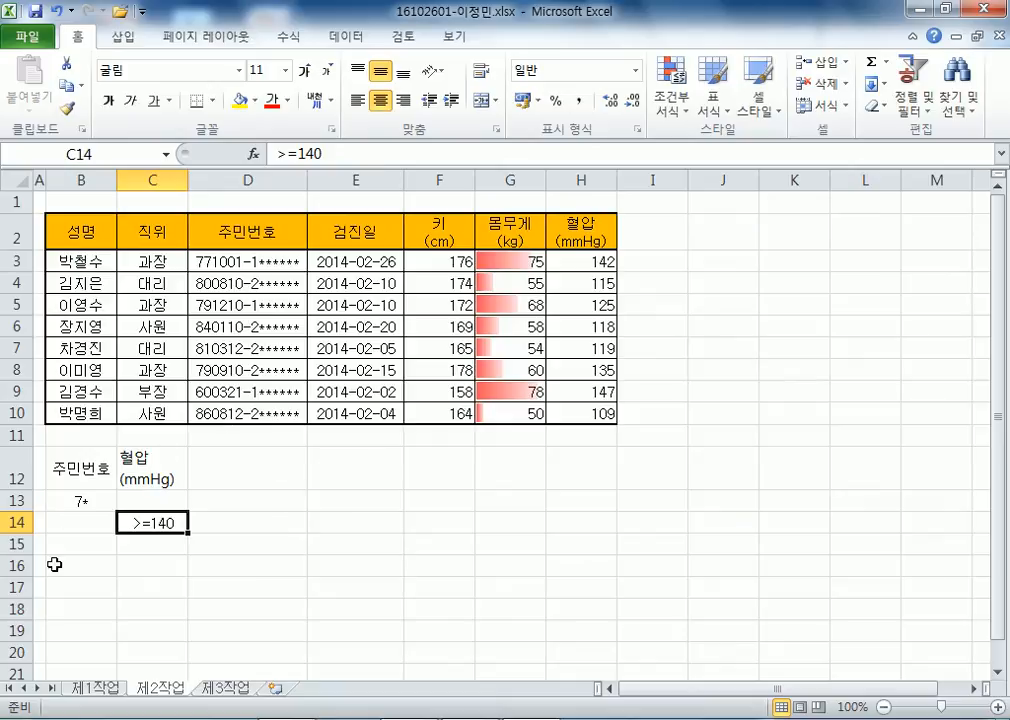
click(68, 603)
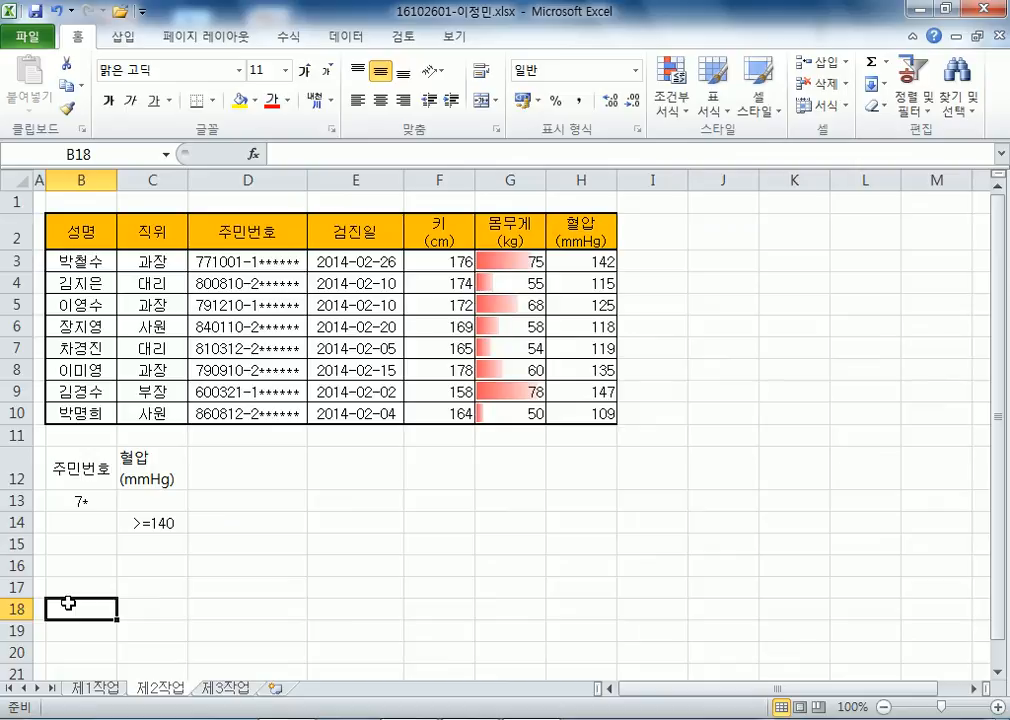
click(268, 346)
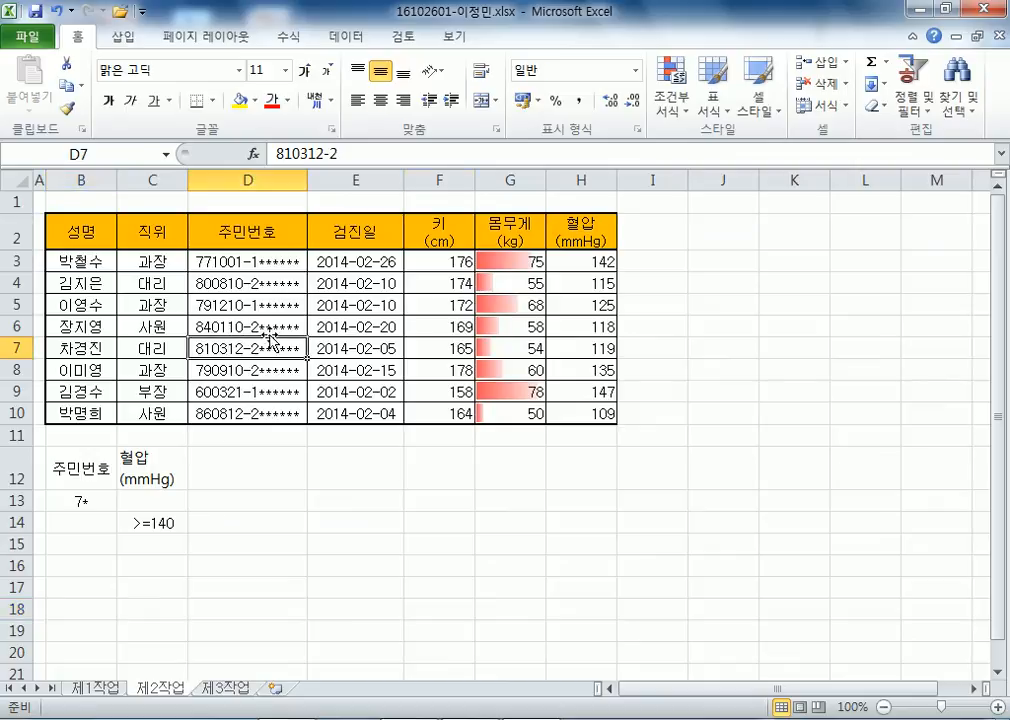
Run an advanced filter with criteria B12:C14, copying matching records to B18.
click(337, 38)
click(510, 118)
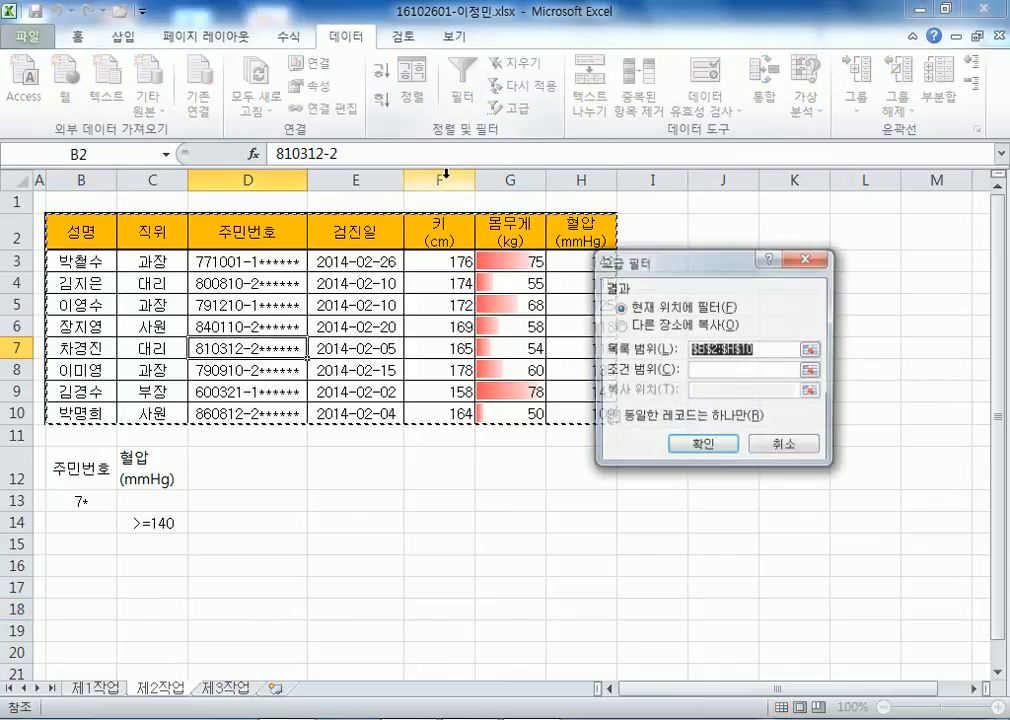
click(668, 325)
click(745, 370)
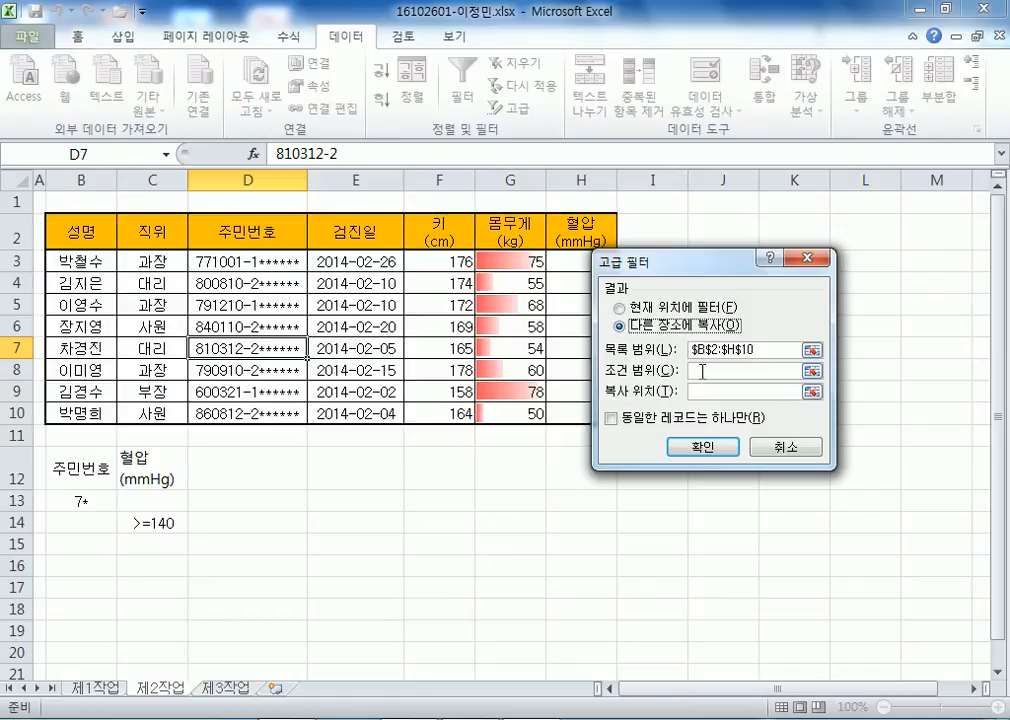
drag(80, 468, 140, 525)
click(740, 392)
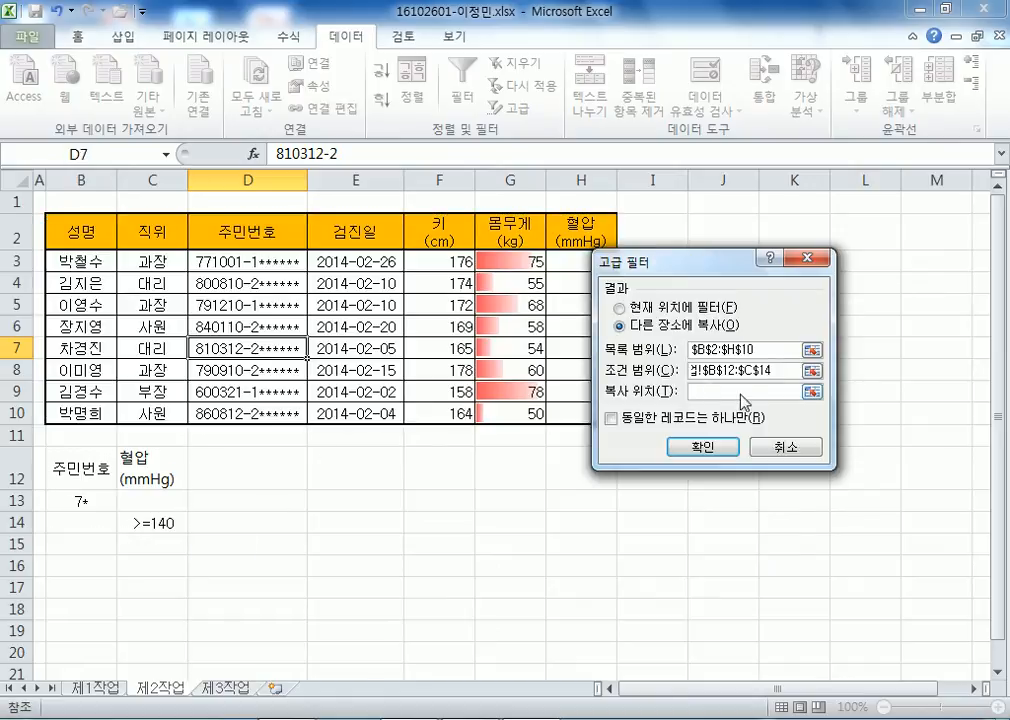
click(64, 610)
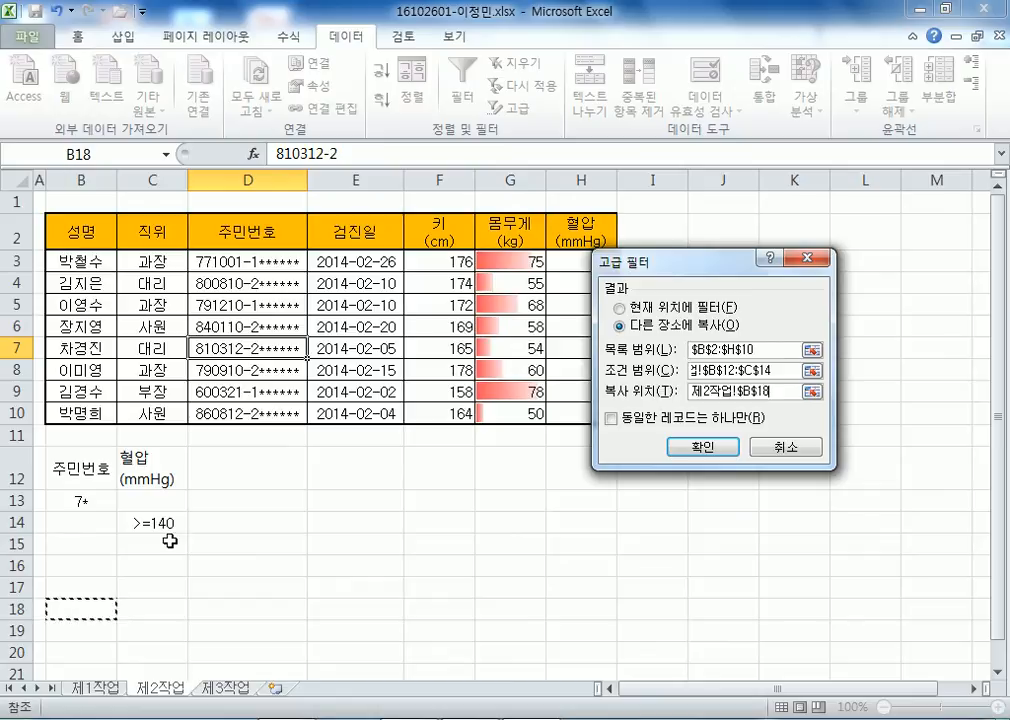
scroll(255, 503, down, 2)
click(701, 450)
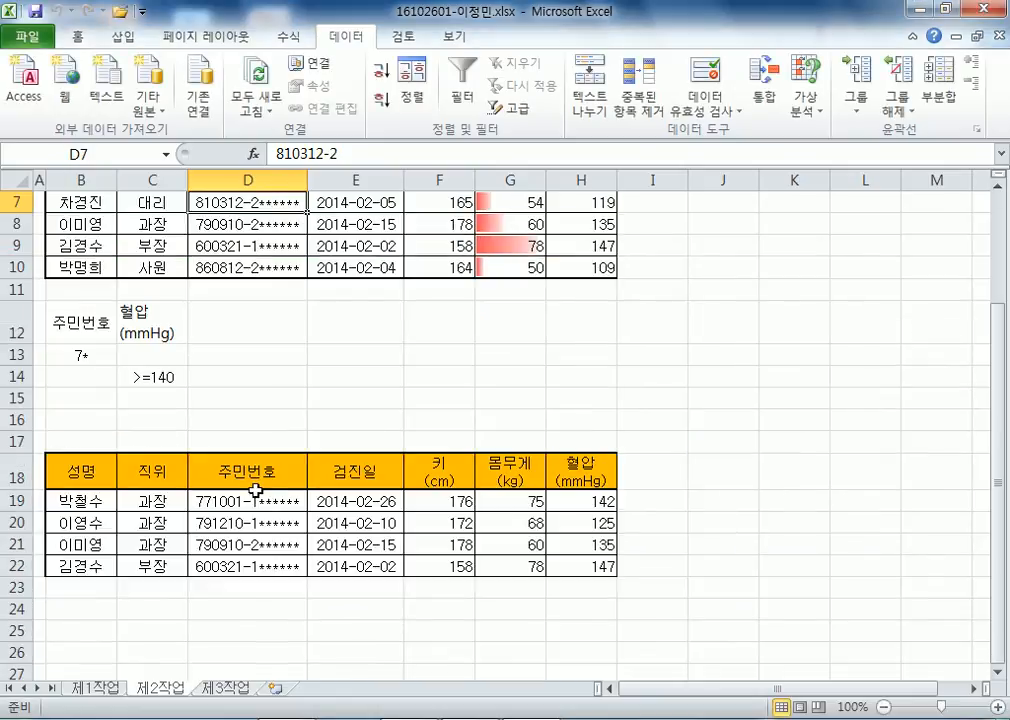
drag(80, 474, 588, 565)
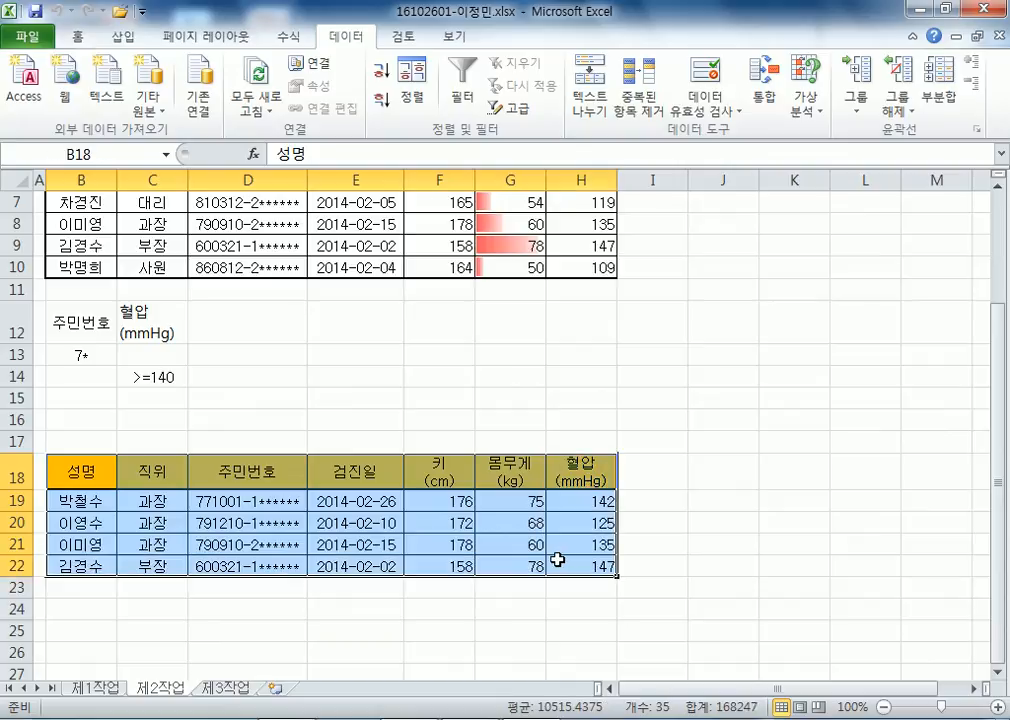
Set the fill of the extracted range B18:H22 to 채우기 없음.
click(77, 36)
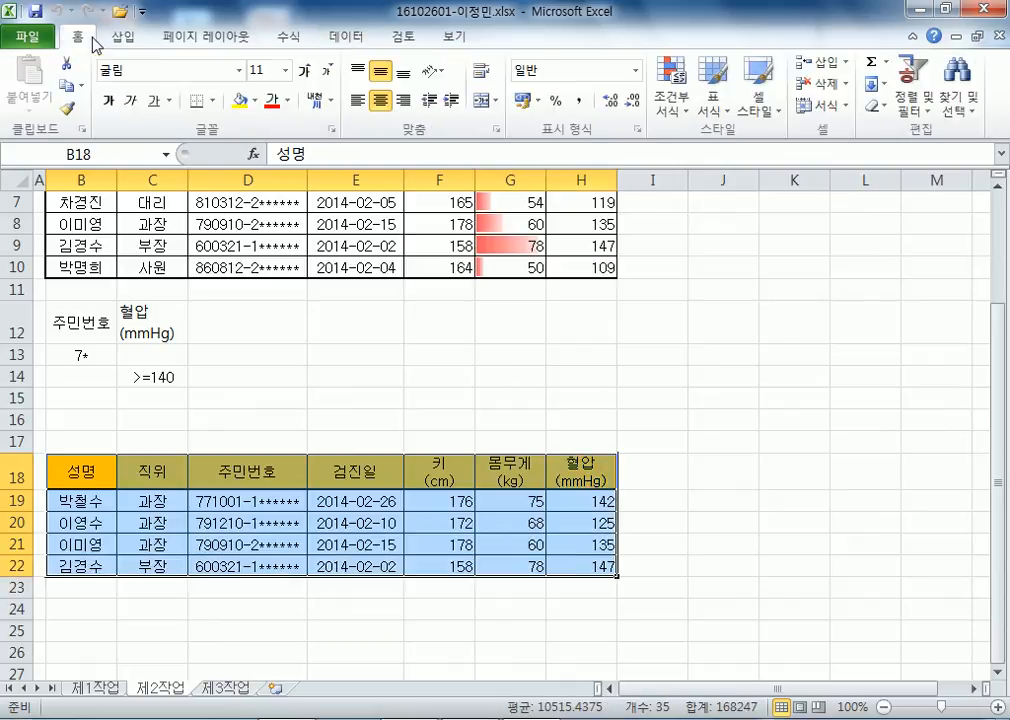
click(258, 101)
click(291, 270)
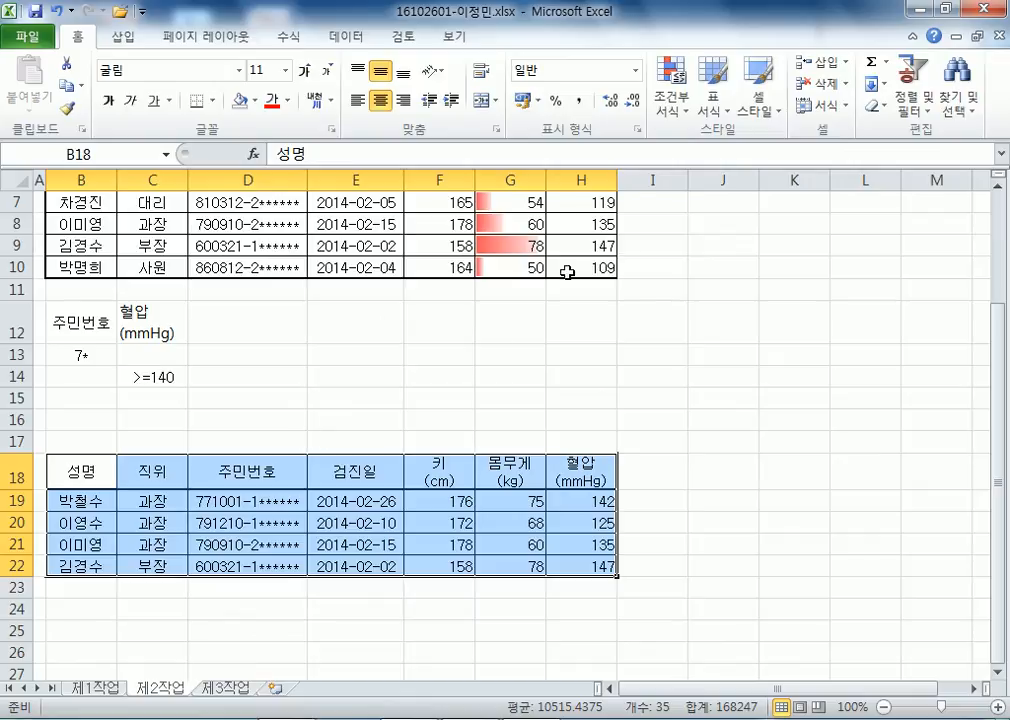
Format B18:H22 as a table with headers using a light green table style.
click(718, 117)
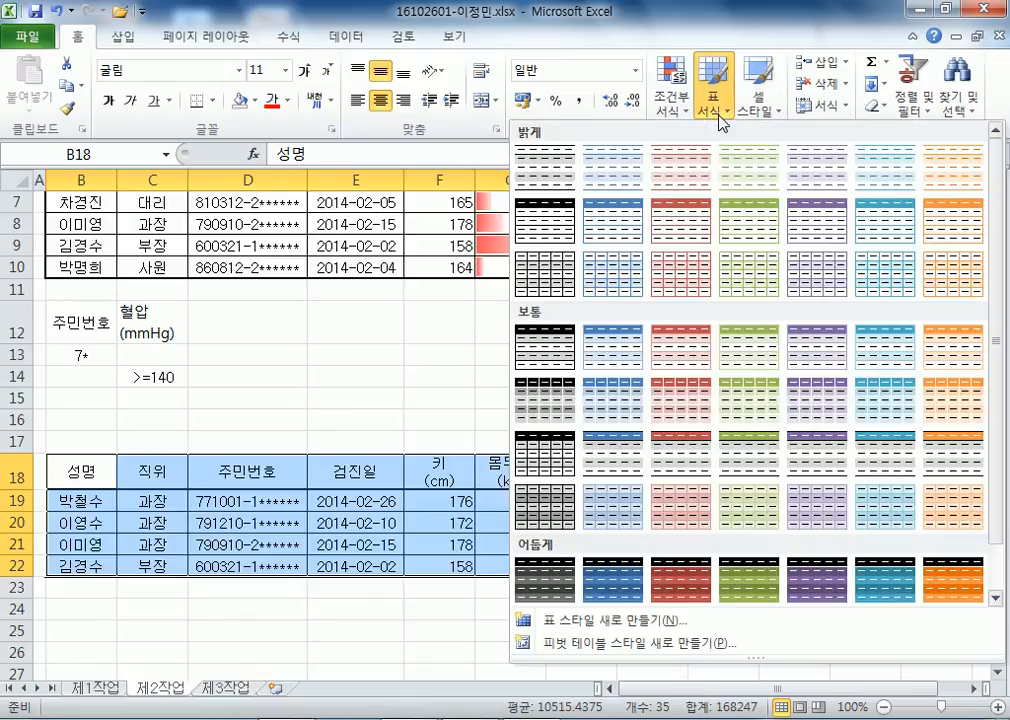
click(771, 180)
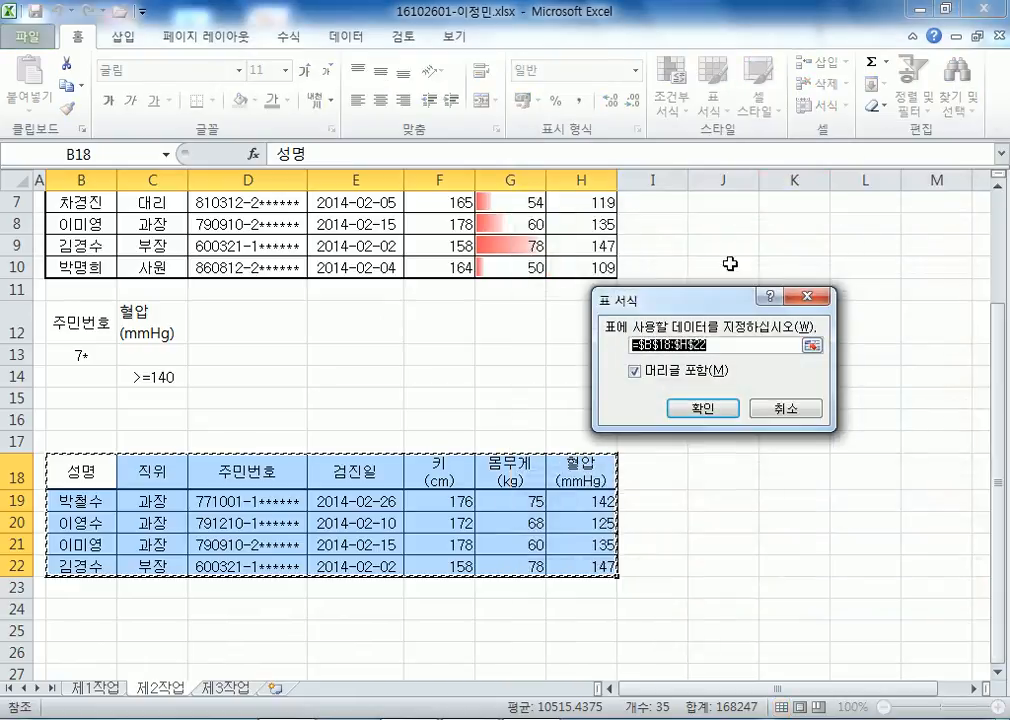
click(706, 412)
click(445, 431)
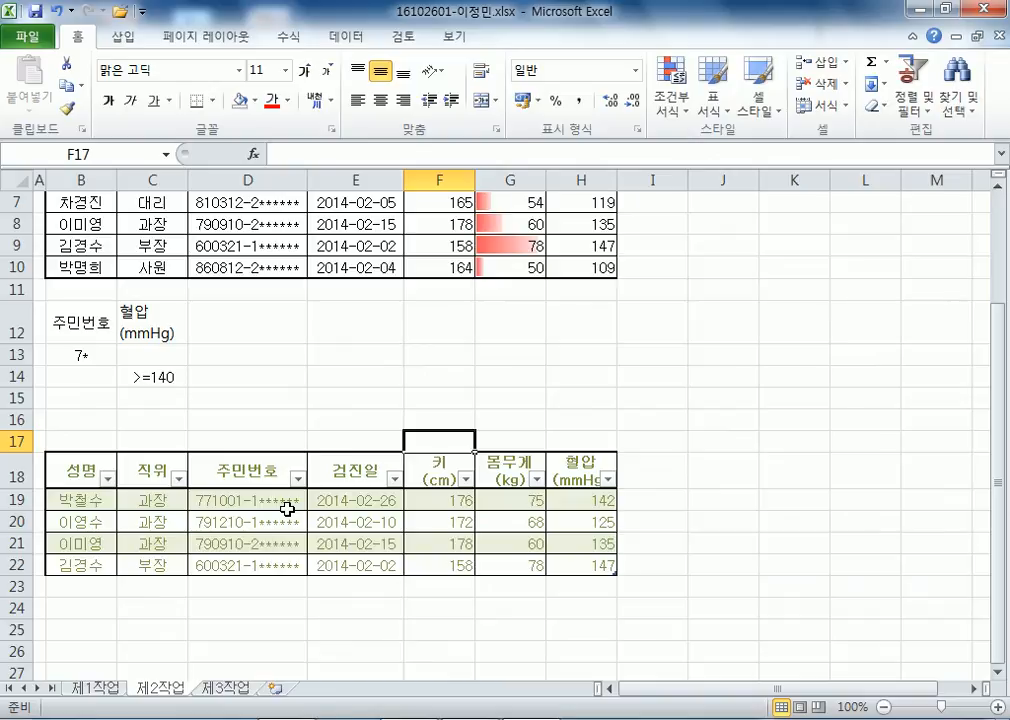
scroll(288, 506, up, 2)
scroll(285, 505, down, 2)
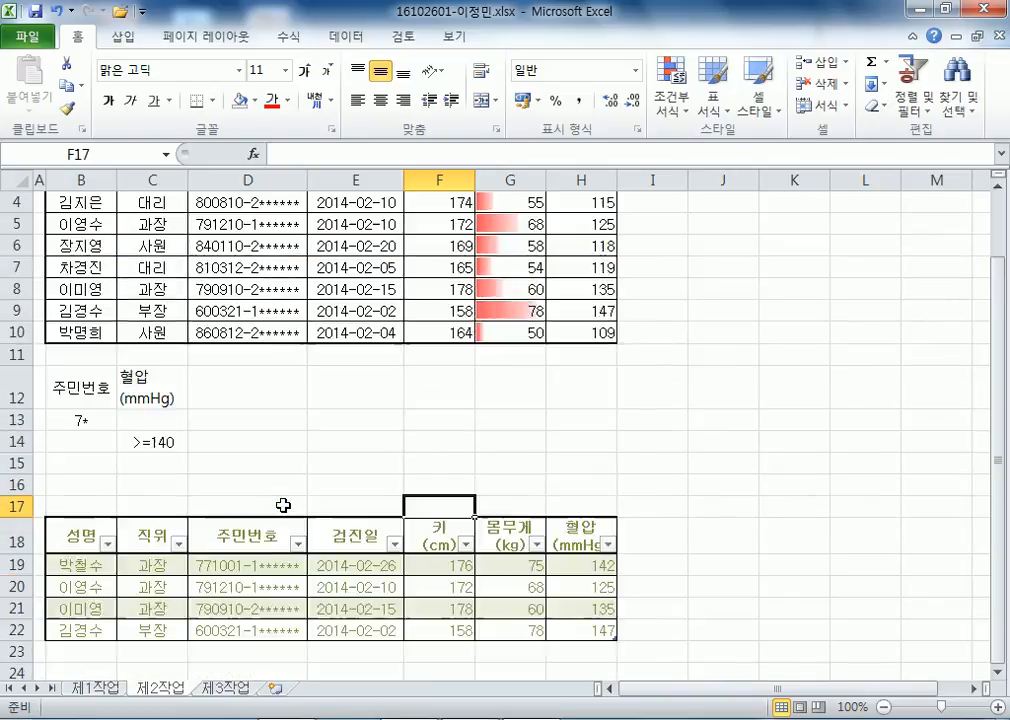
Paste the 제1작업 table at B2 on 제3작업, then paste its original column widths.
click(97, 689)
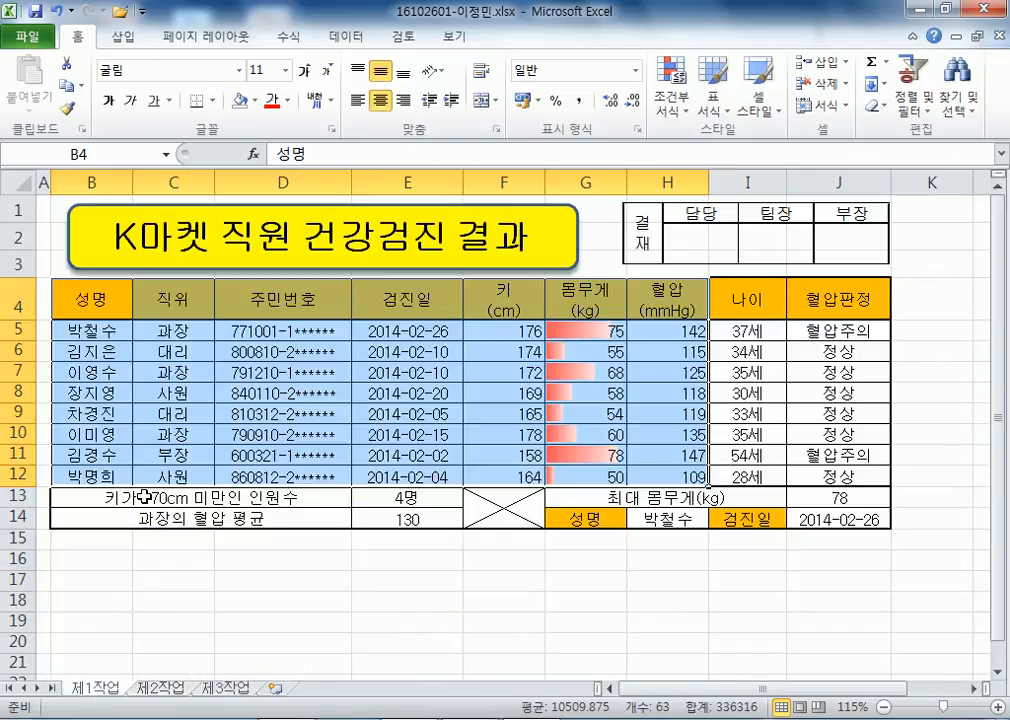
key(ctrl+c)
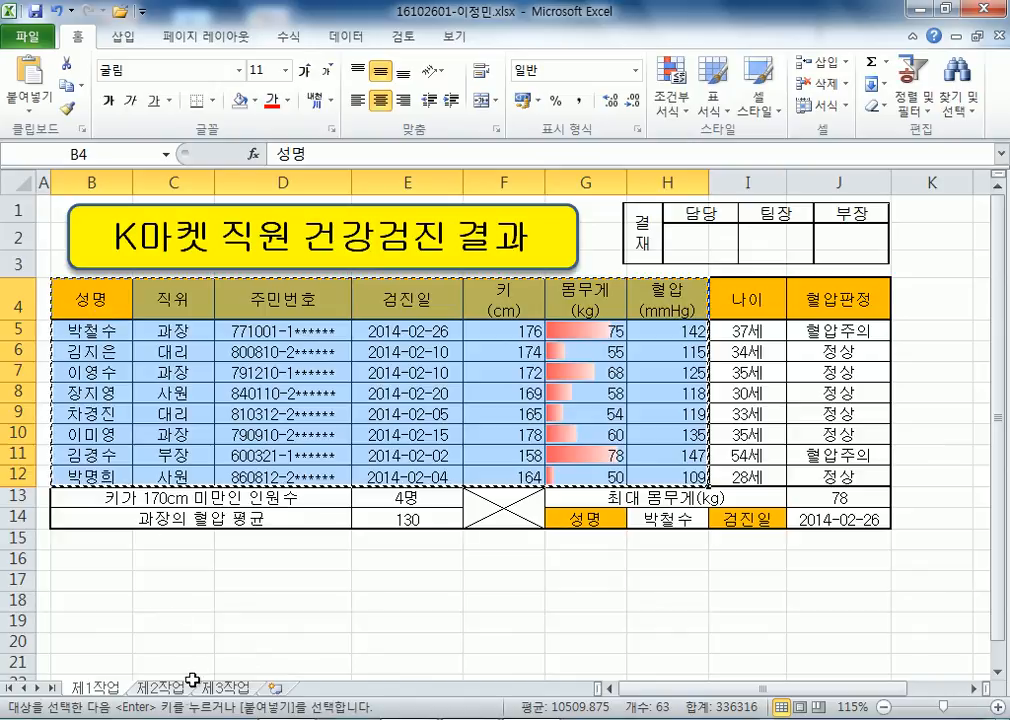
click(228, 692)
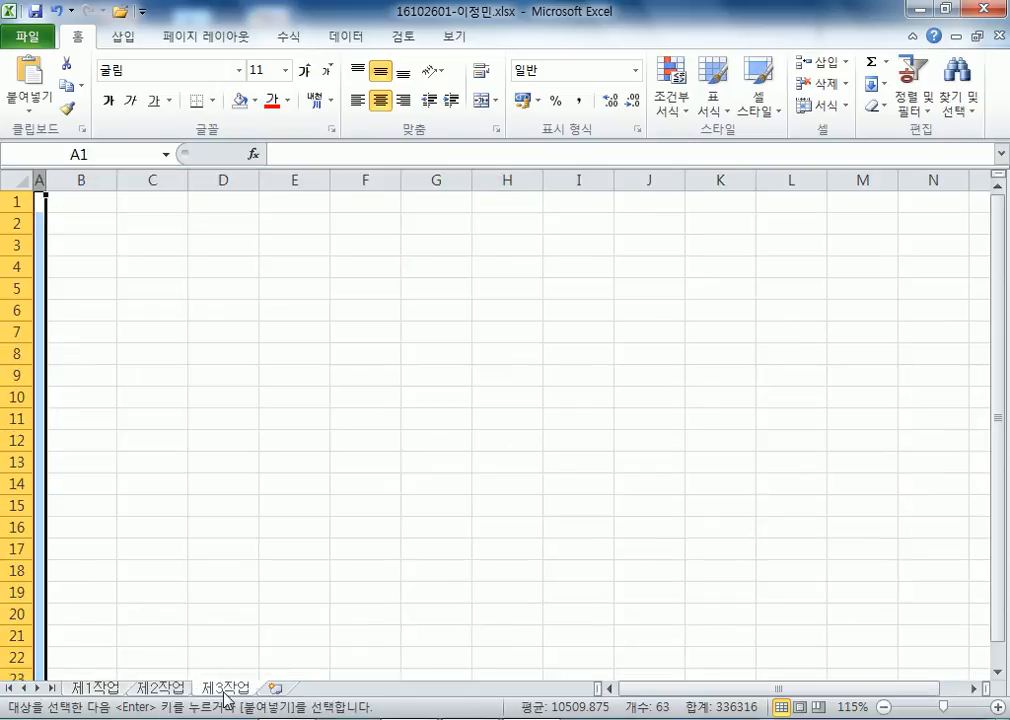
click(95, 220)
key(ctrl+v)
right_click(92, 218)
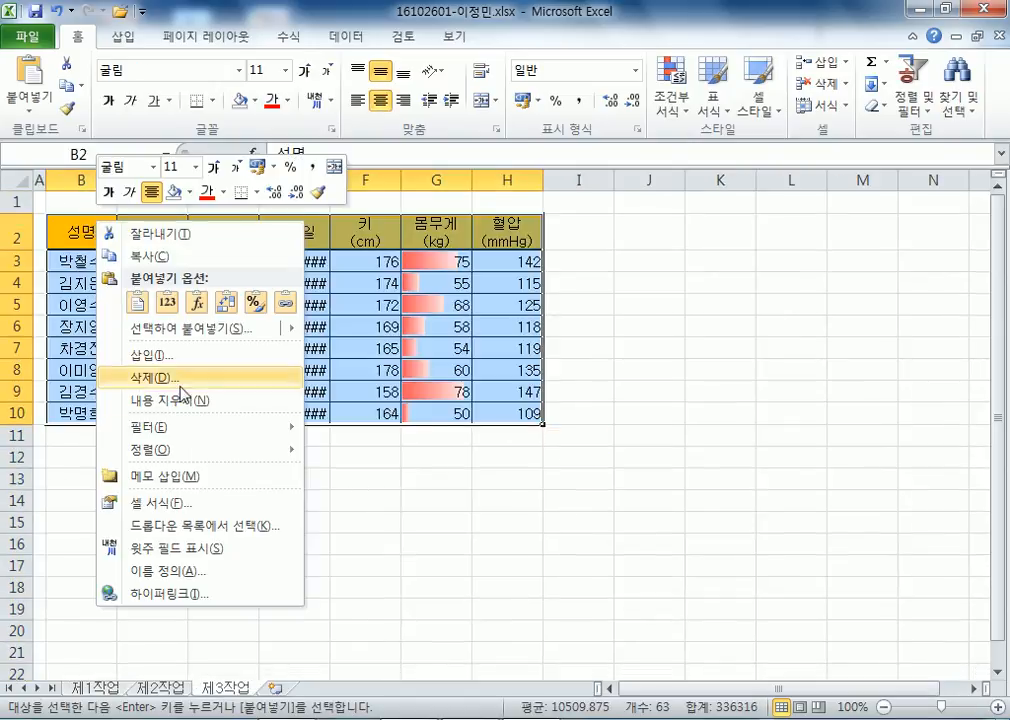
click(210, 330)
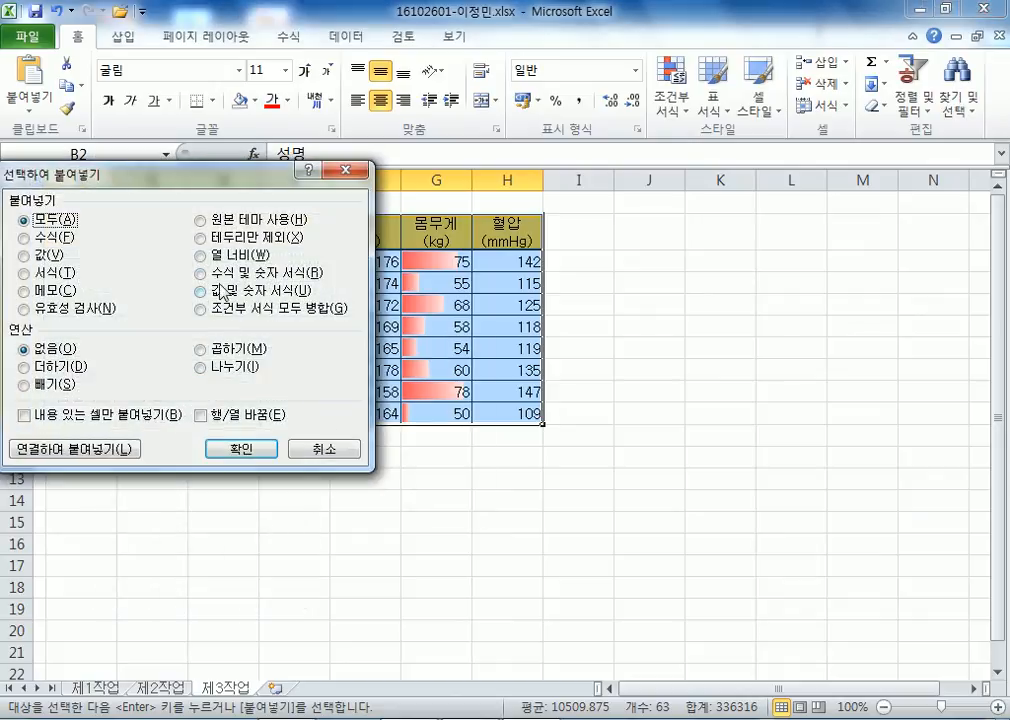
click(205, 255)
click(242, 448)
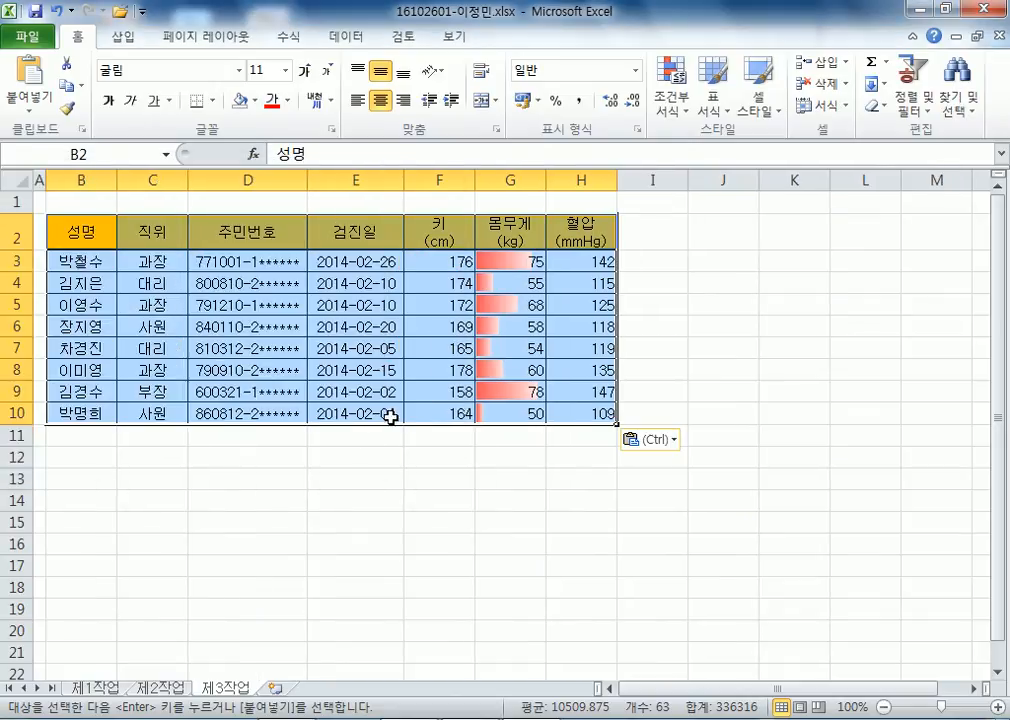
click(300, 457)
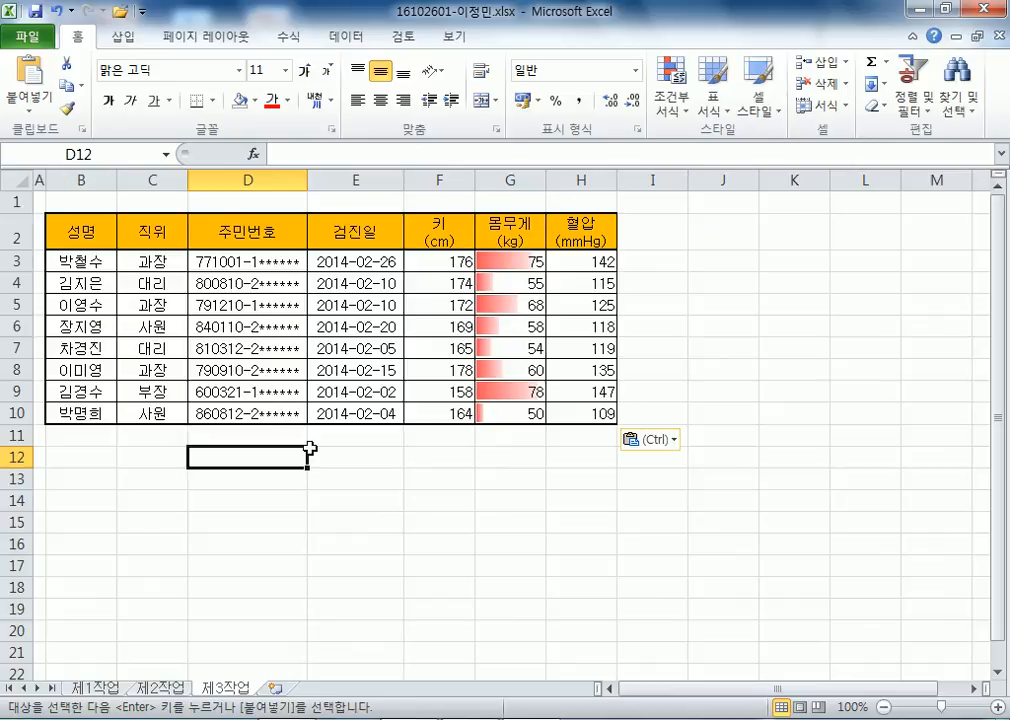
key(Escape)
Sort the 제3작업 table by 직위 descending, putting 사원 first and 과장 last.
click(160, 284)
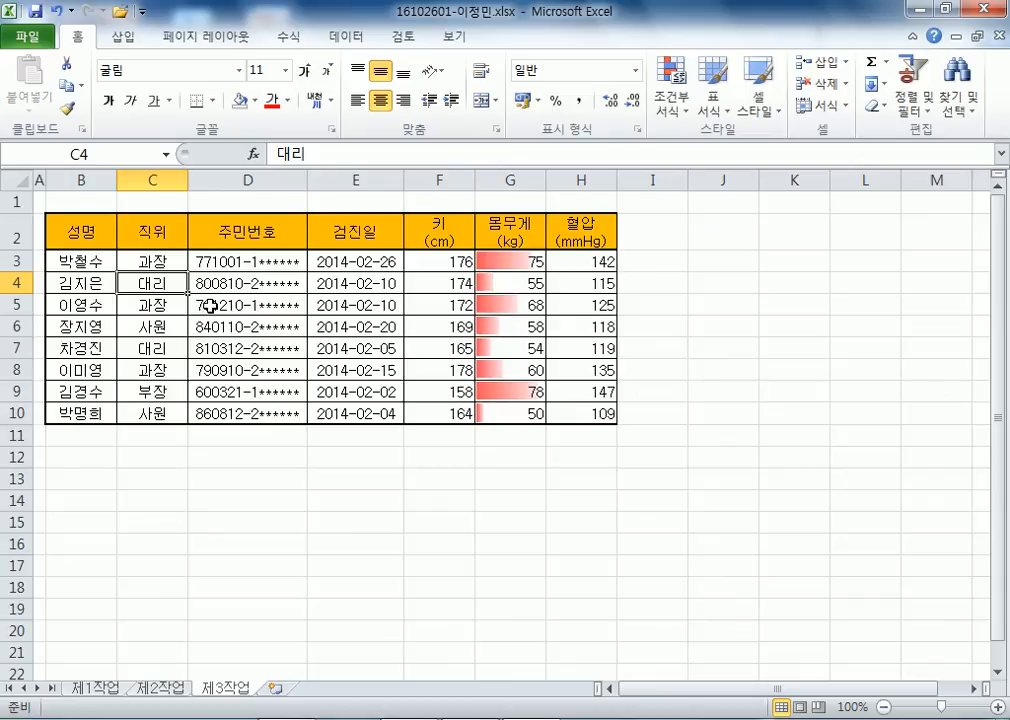
click(352, 40)
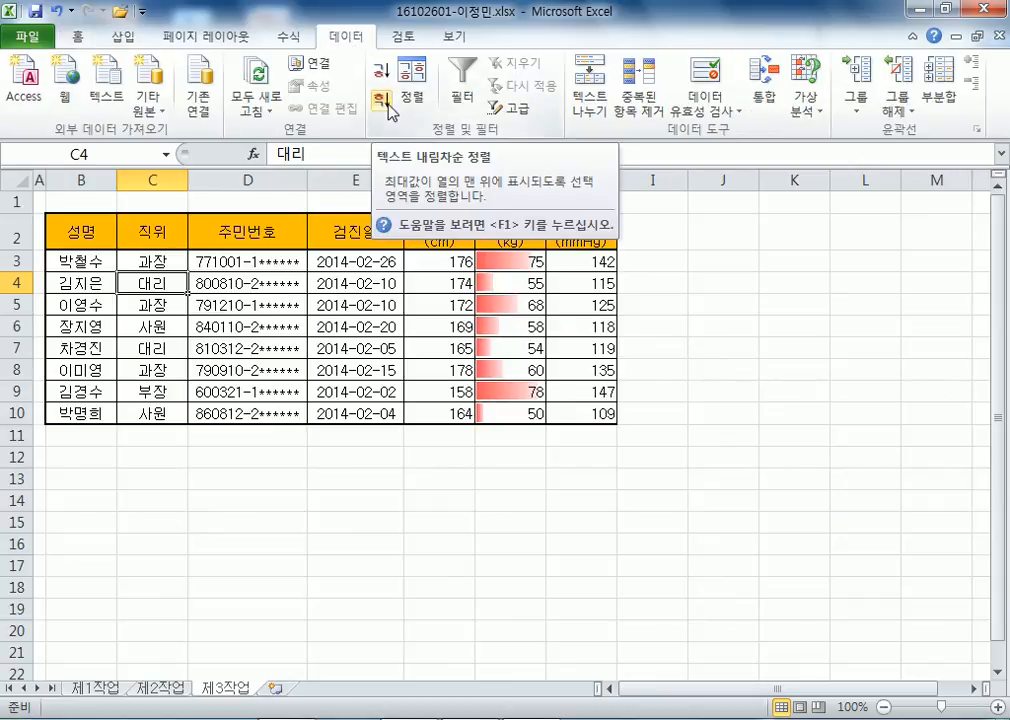
click(386, 103)
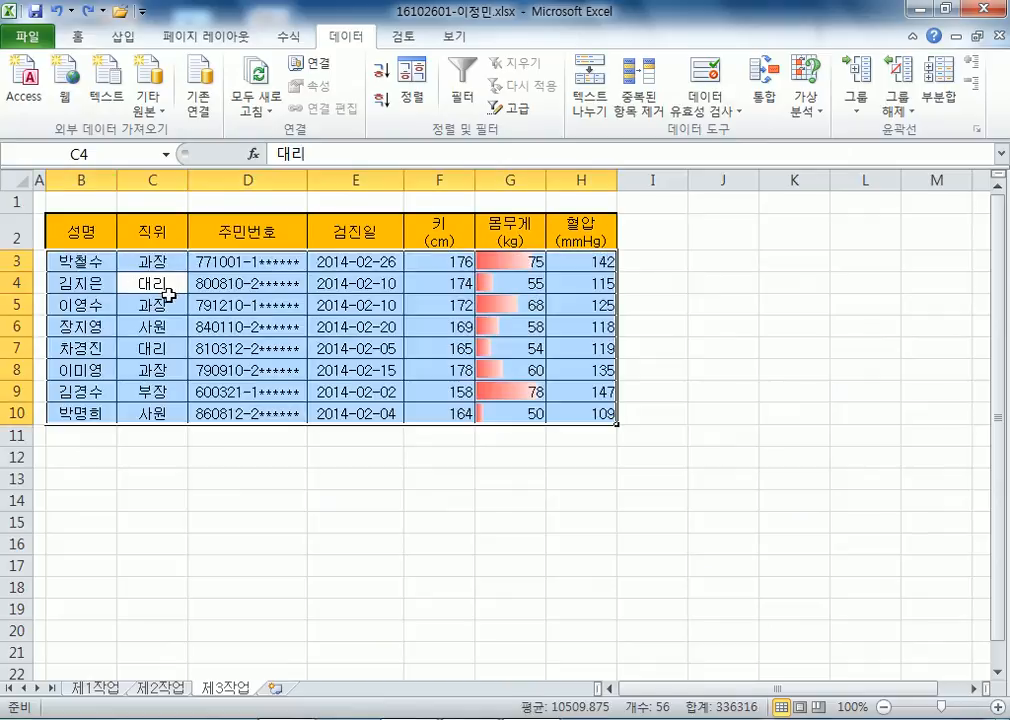
click(152, 265)
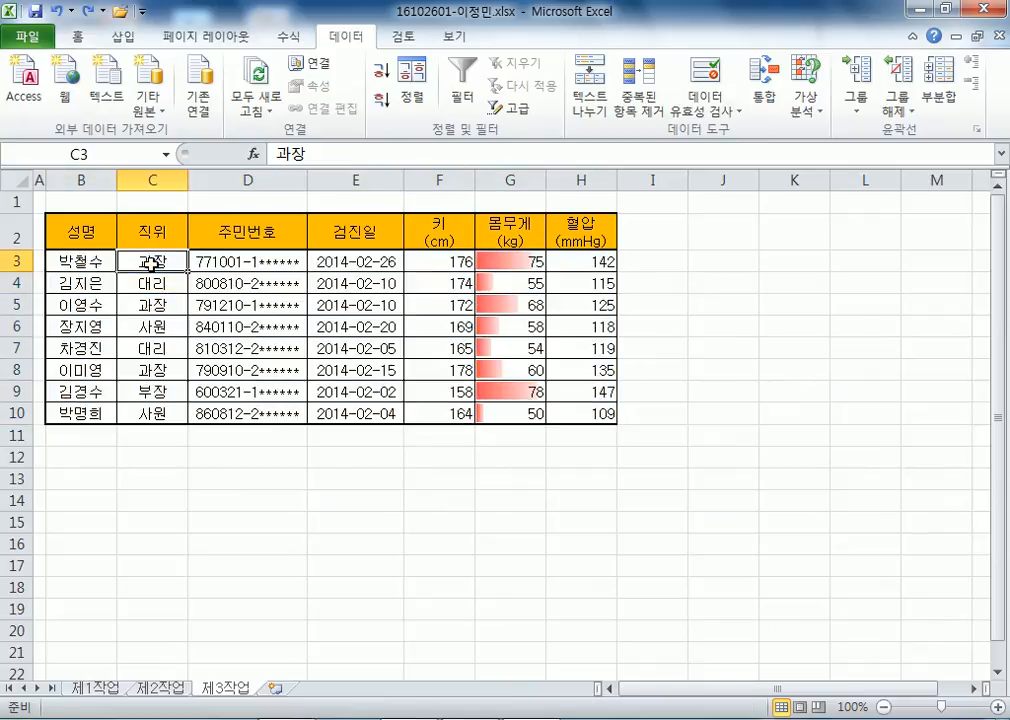
click(382, 100)
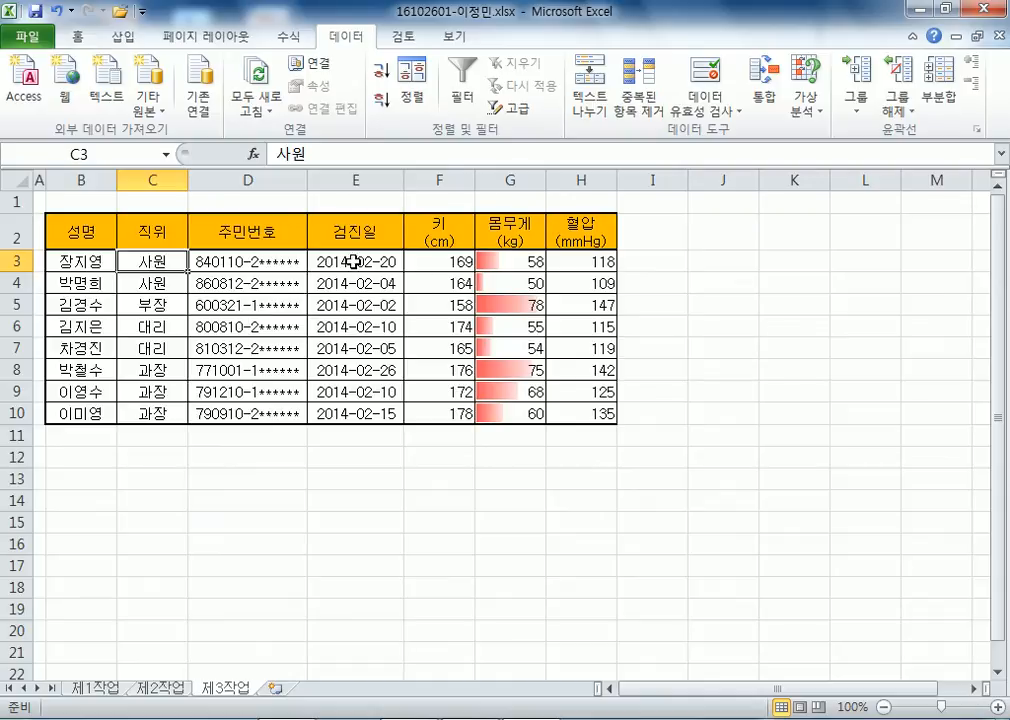
Compare the 키, 몸무게 and 혈압 values of the 사원 and 대리 rows.
drag(153, 262, 574, 285)
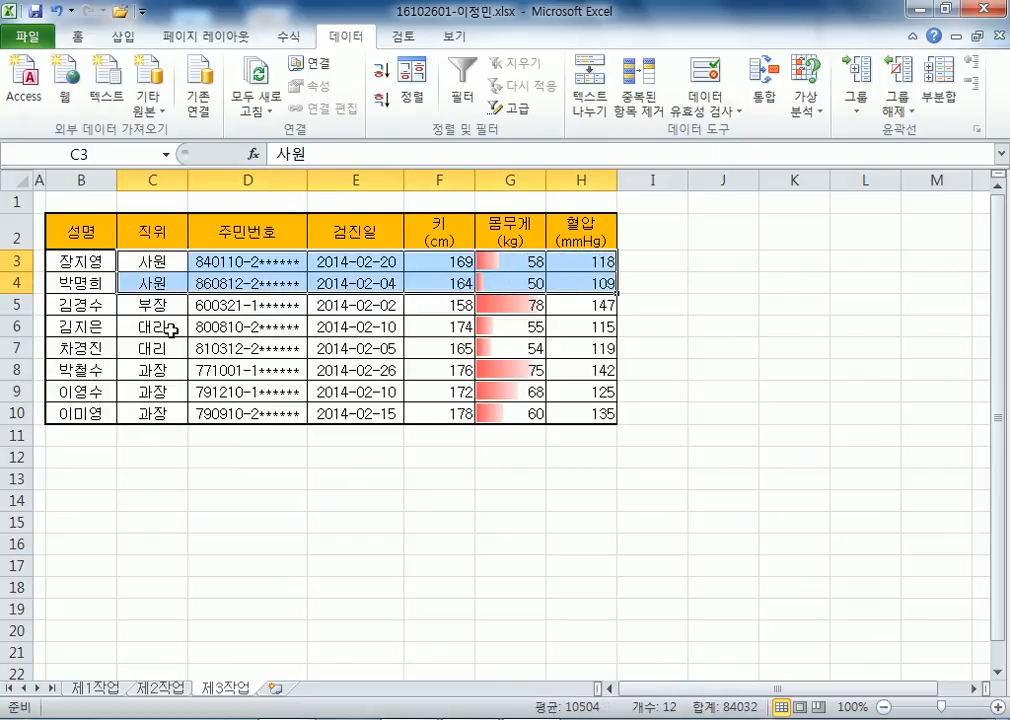
drag(172, 330, 591, 350)
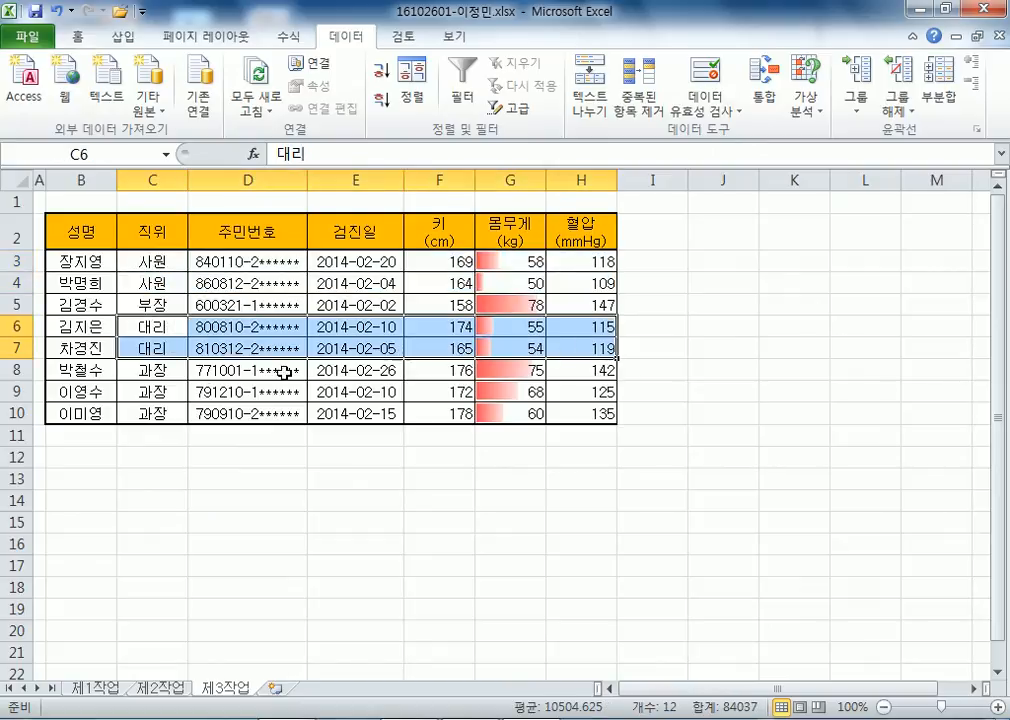
click(455, 261)
drag(455, 261, 451, 305)
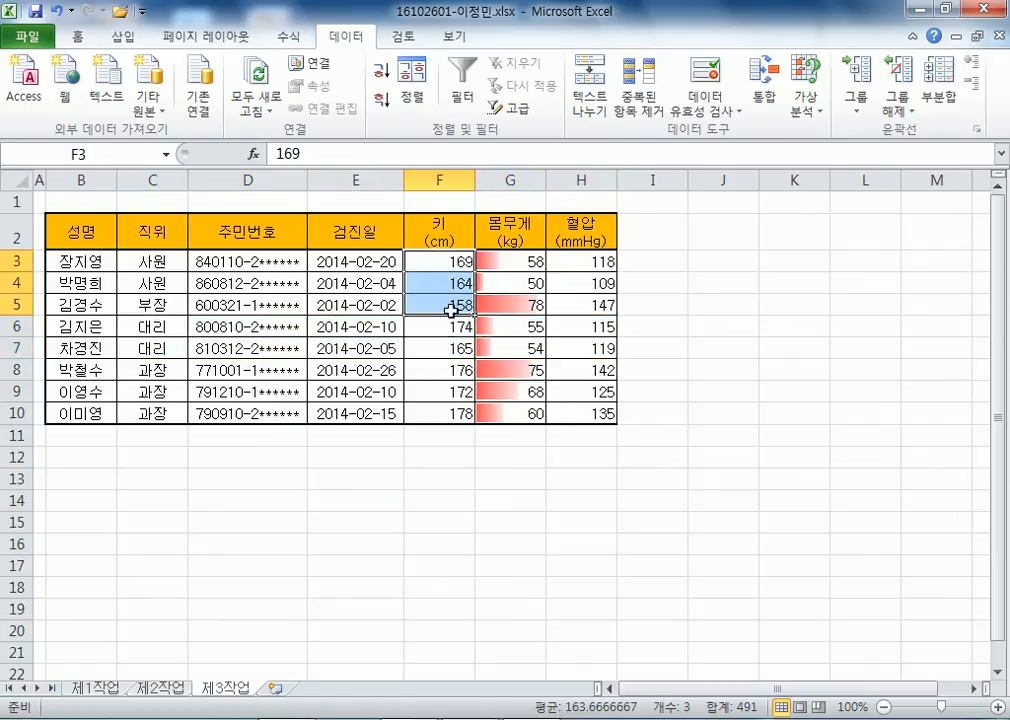
drag(443, 262, 443, 411)
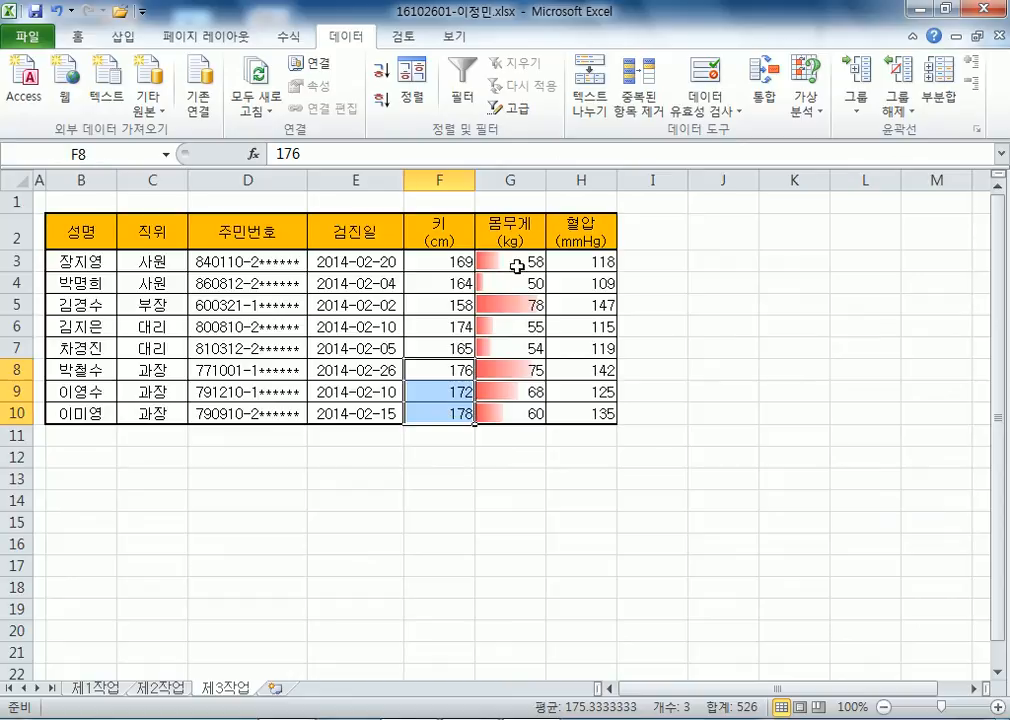
drag(516, 264, 515, 278)
drag(509, 325, 509, 413)
drag(576, 262, 568, 409)
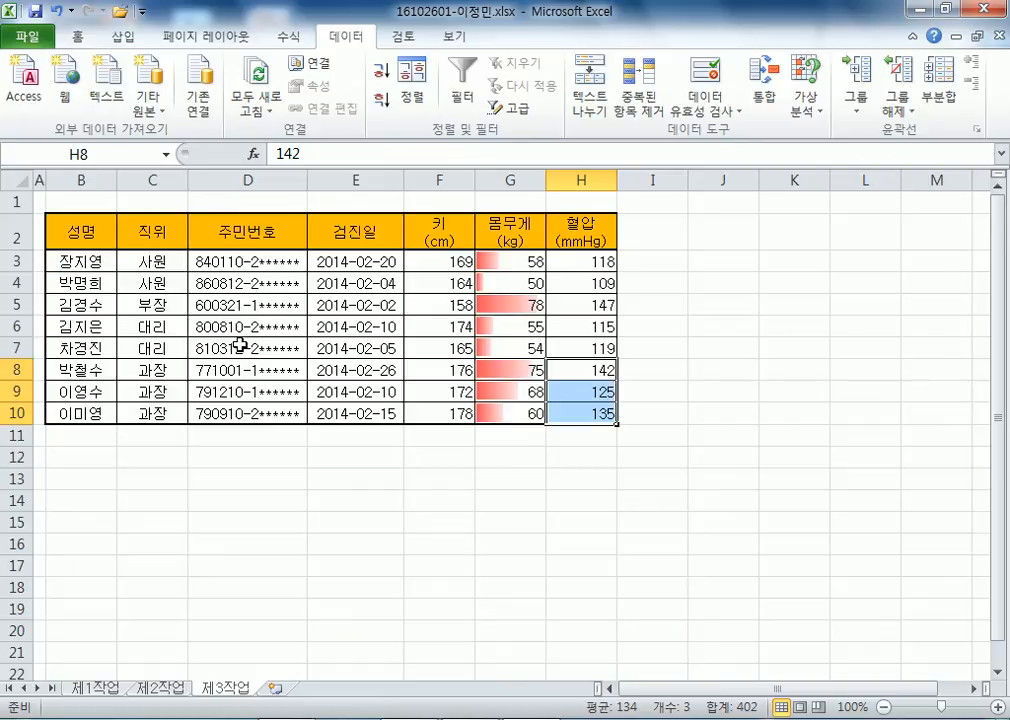
Select the whole of row 4 and cut it.
click(165, 258)
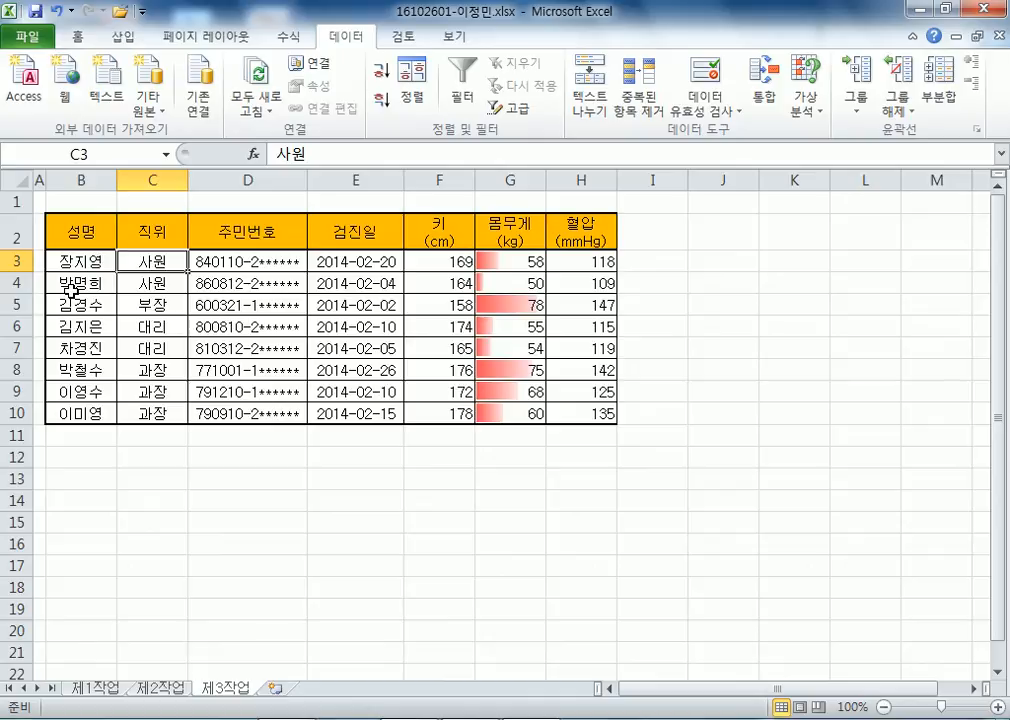
click(10, 283)
key(ctrl+x)
right_click(10, 261)
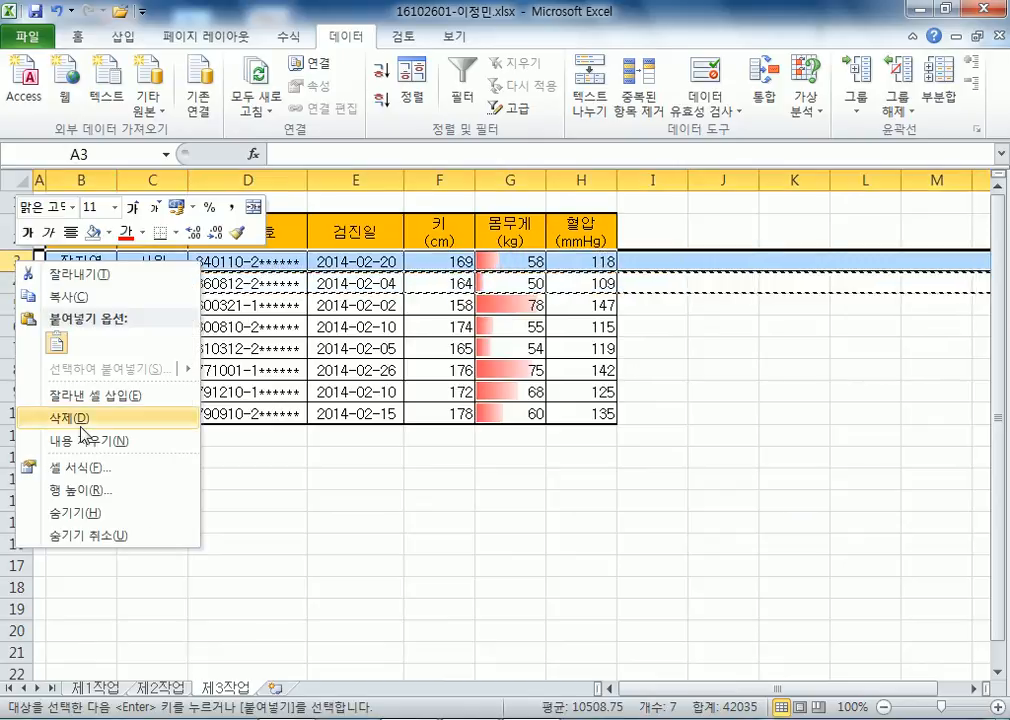
click(85, 390)
click(195, 449)
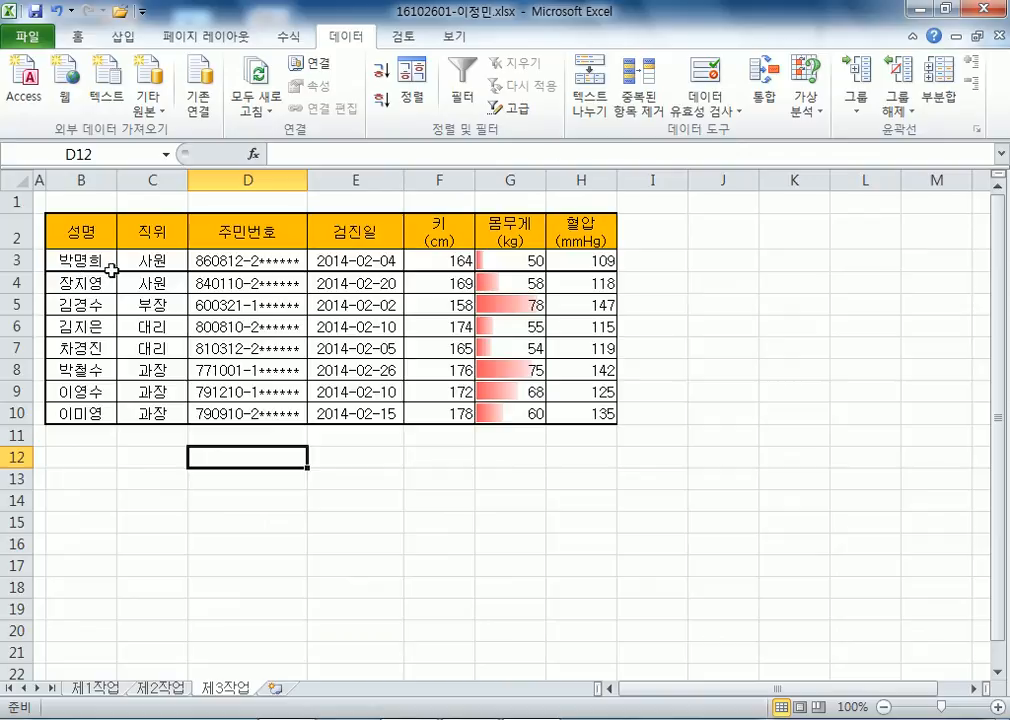
click(15, 260)
right_click(15, 260)
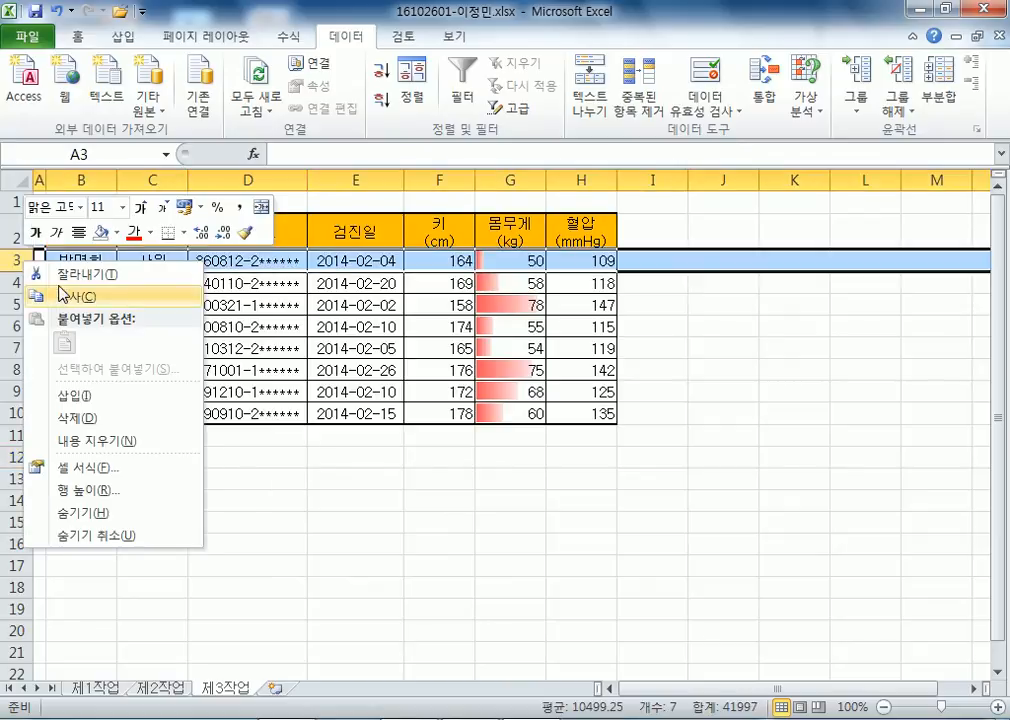
click(62, 294)
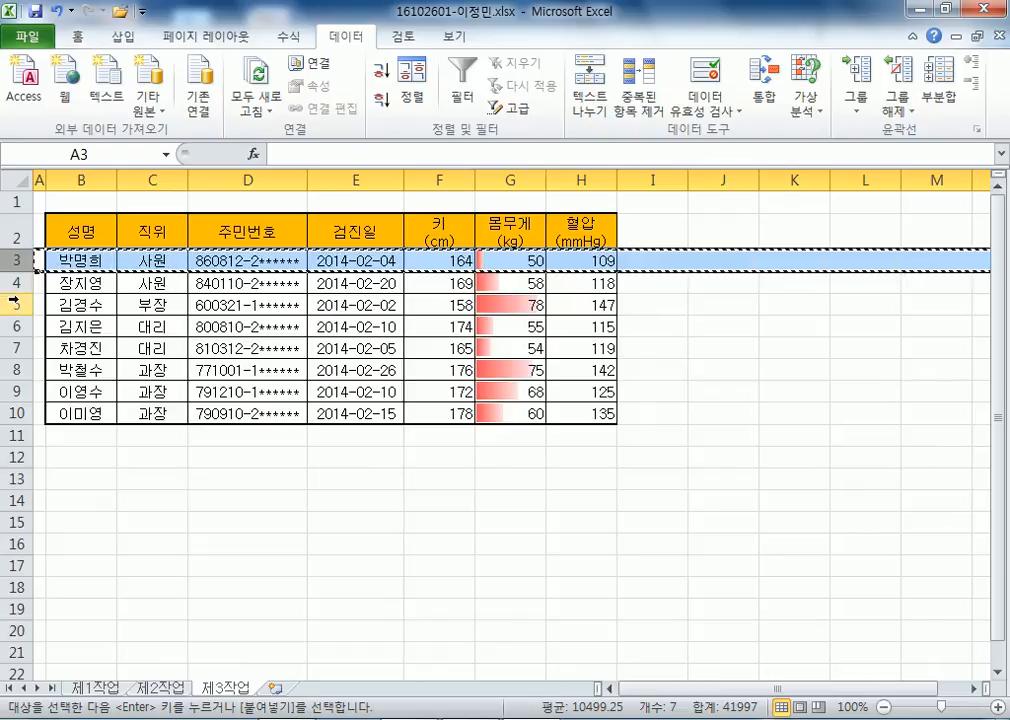
right_click(15, 301)
click(63, 449)
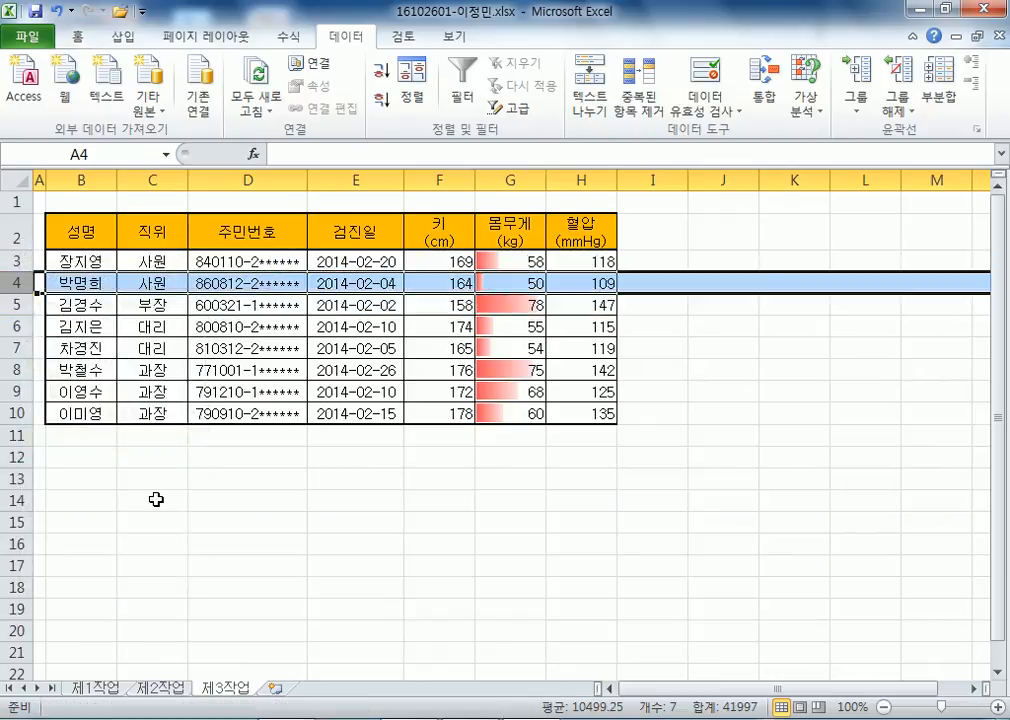
click(156, 498)
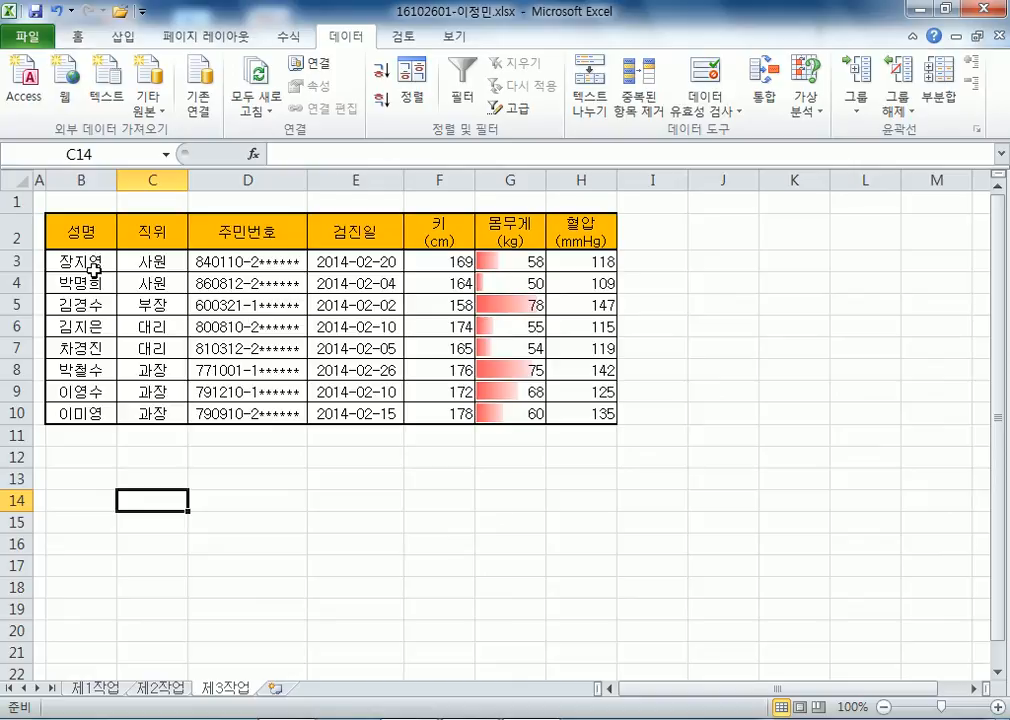
right_click(14, 261)
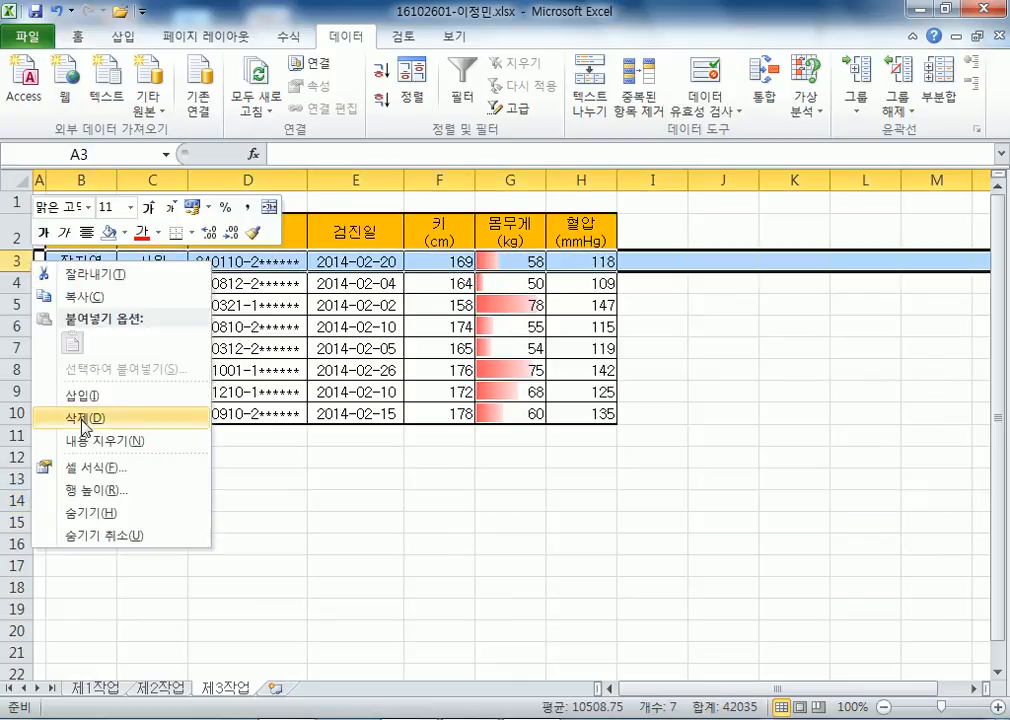
click(75, 279)
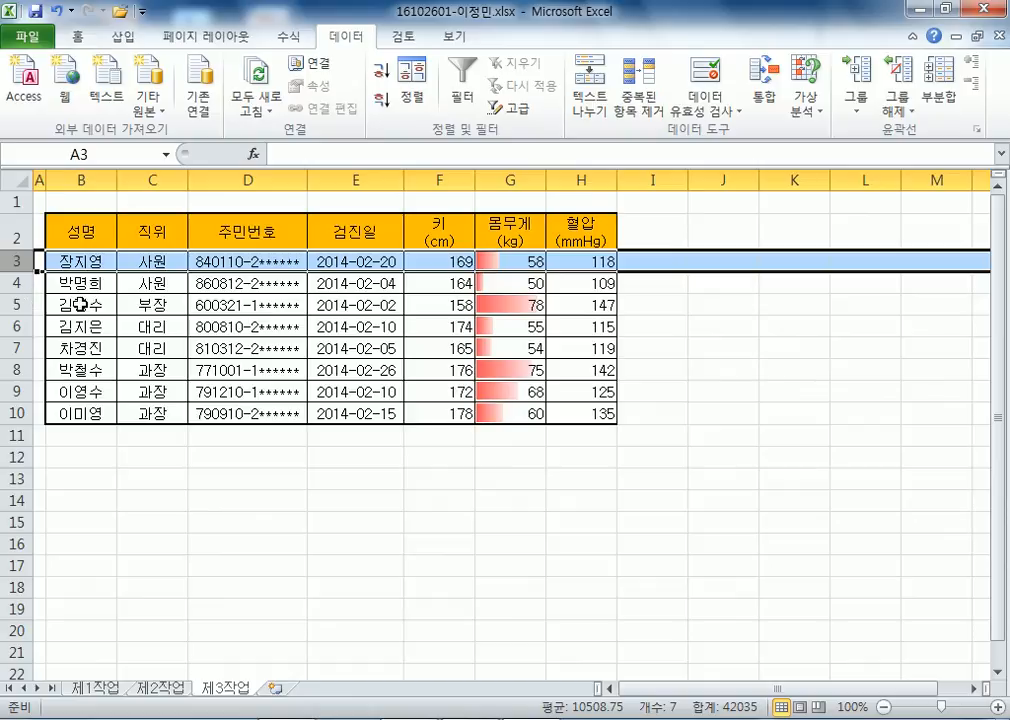
click(153, 262)
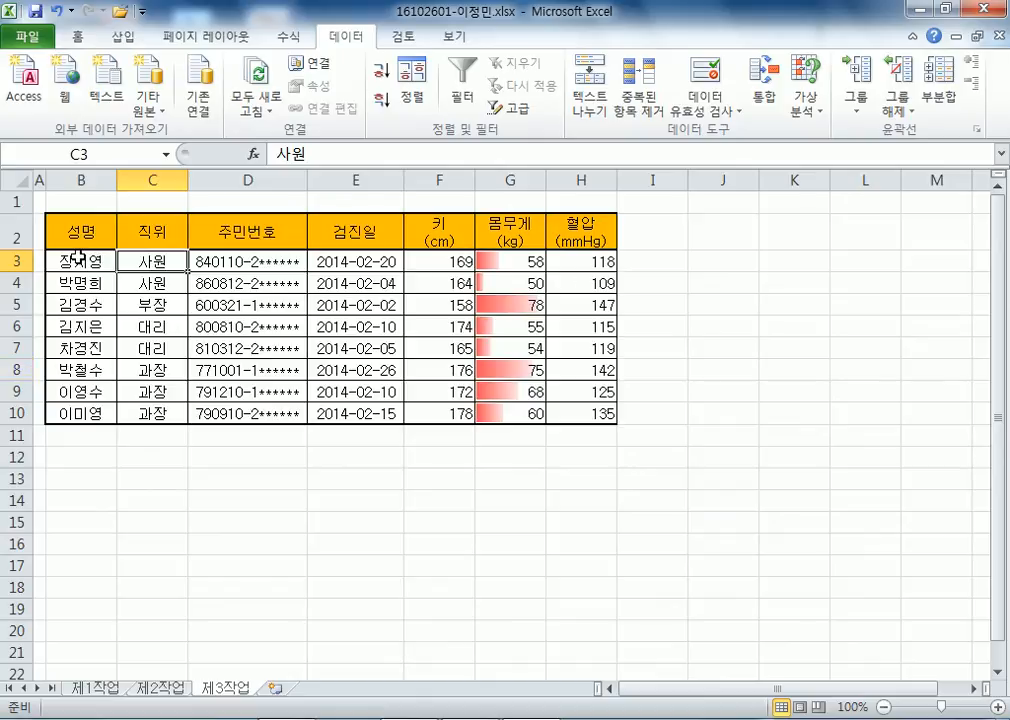
drag(76, 230, 576, 232)
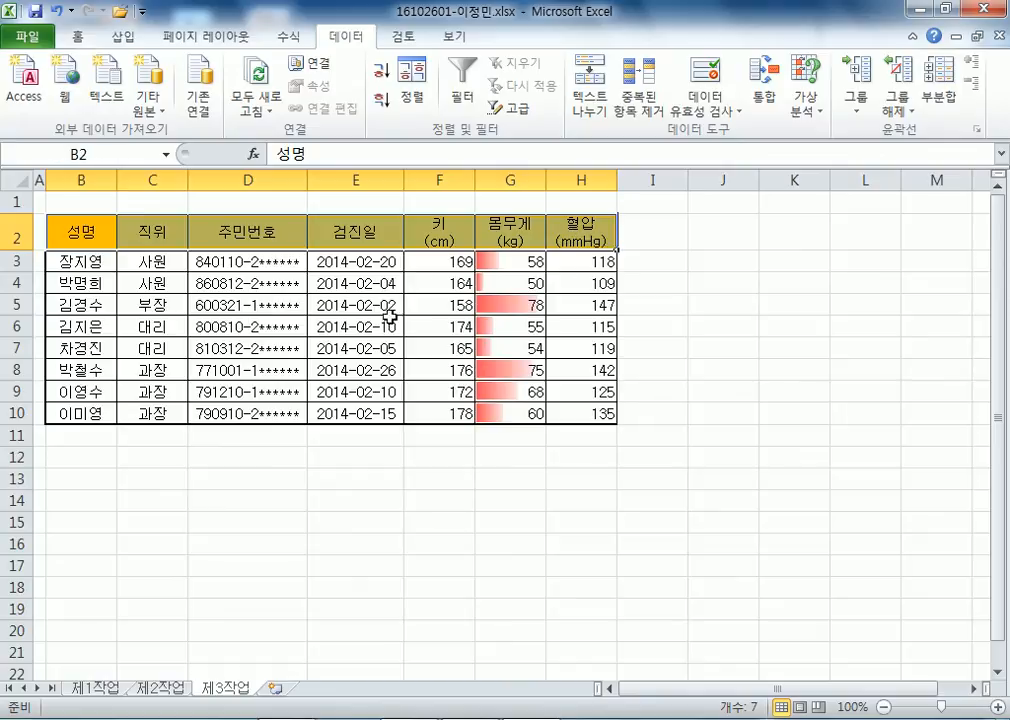
drag(101, 266, 563, 403)
click(309, 462)
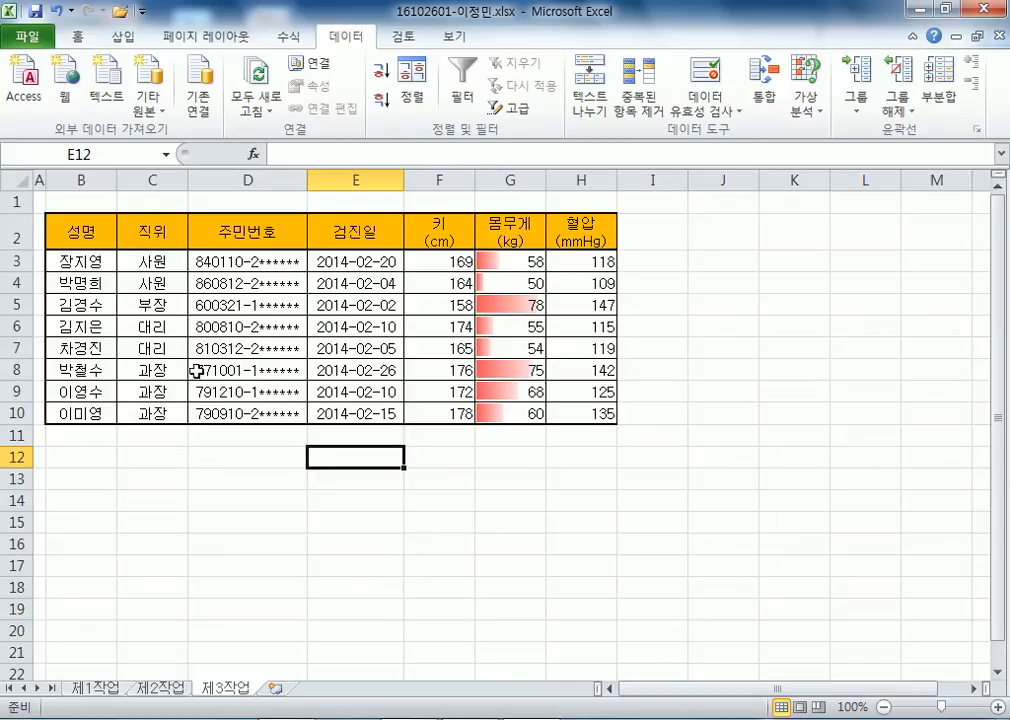
Add 개수 subtotals of 성명 grouped by 직위.
click(155, 302)
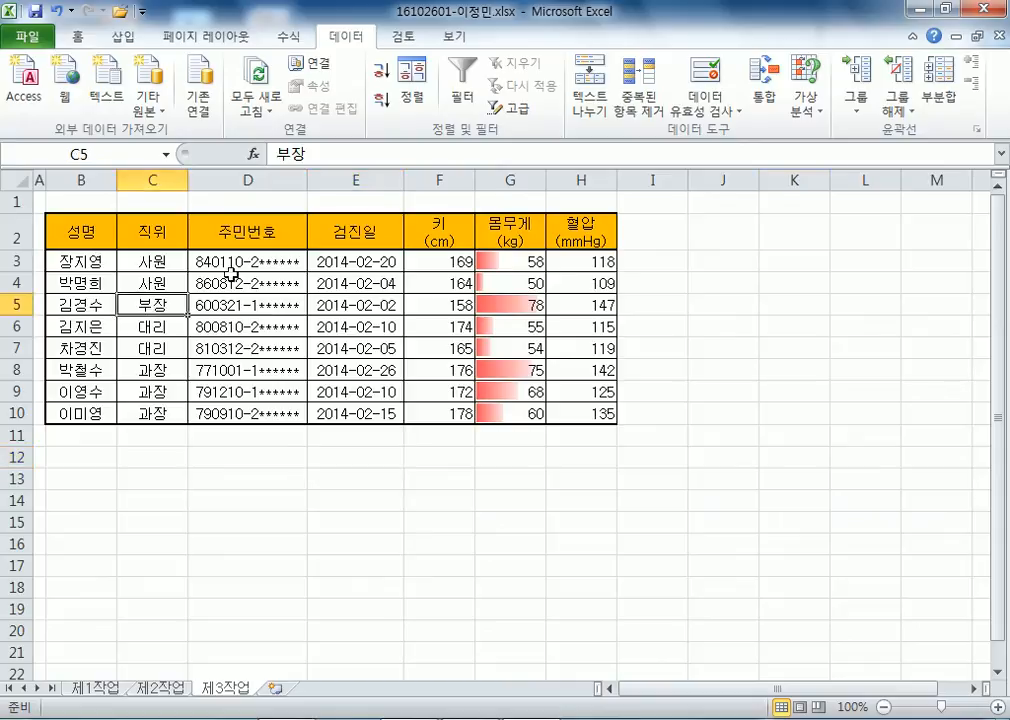
click(948, 92)
click(636, 260)
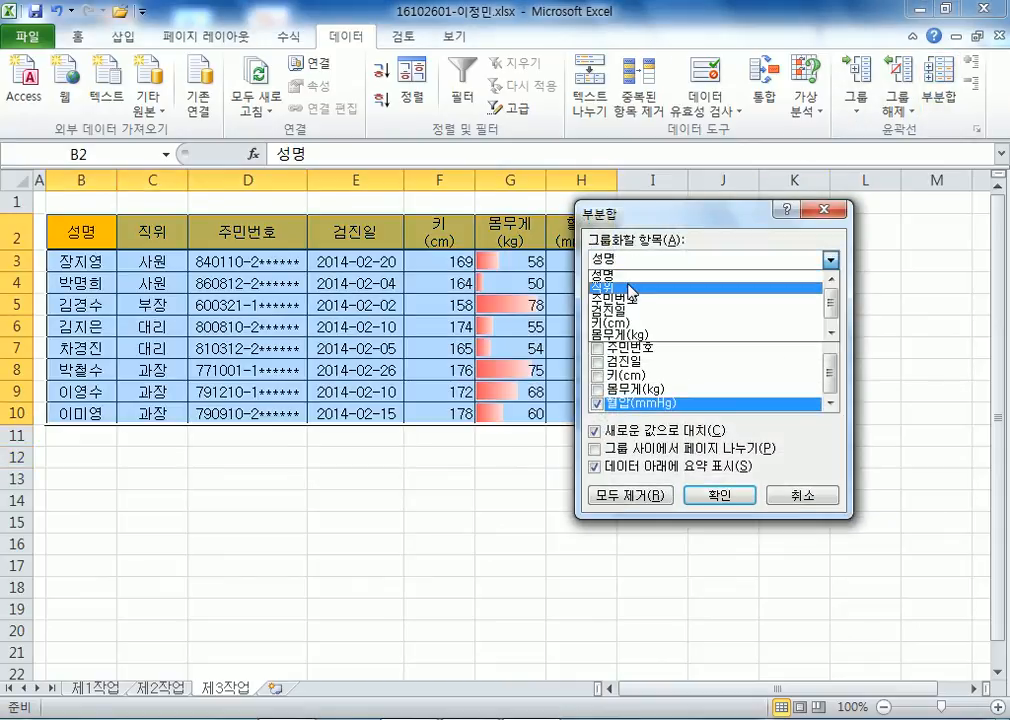
click(631, 289)
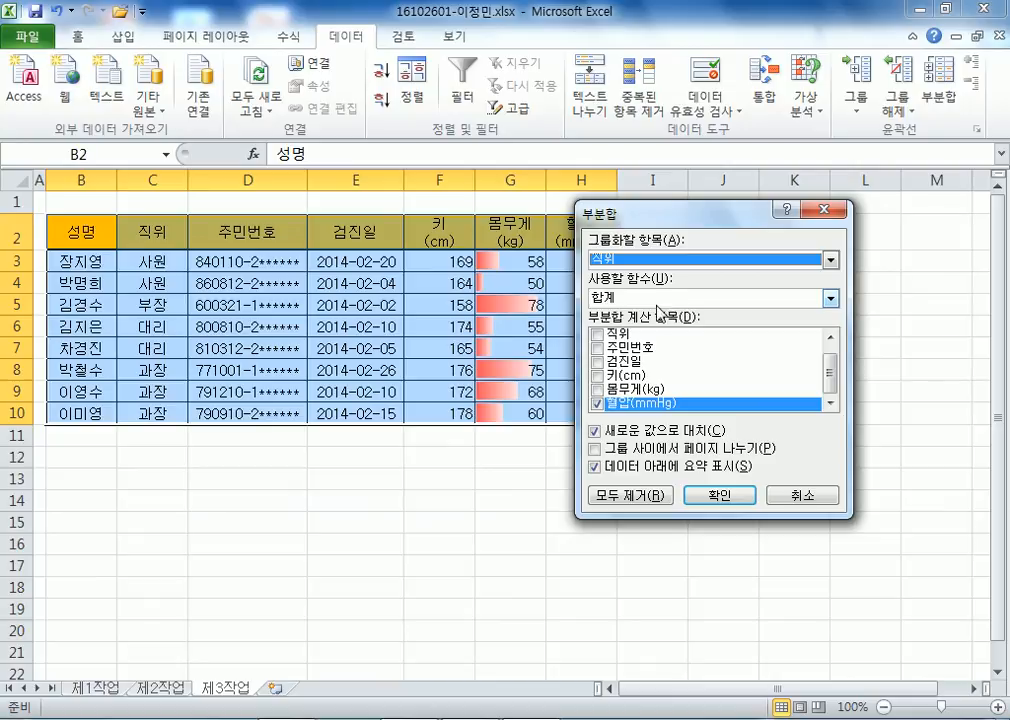
click(597, 404)
scroll(612, 380, up, 1)
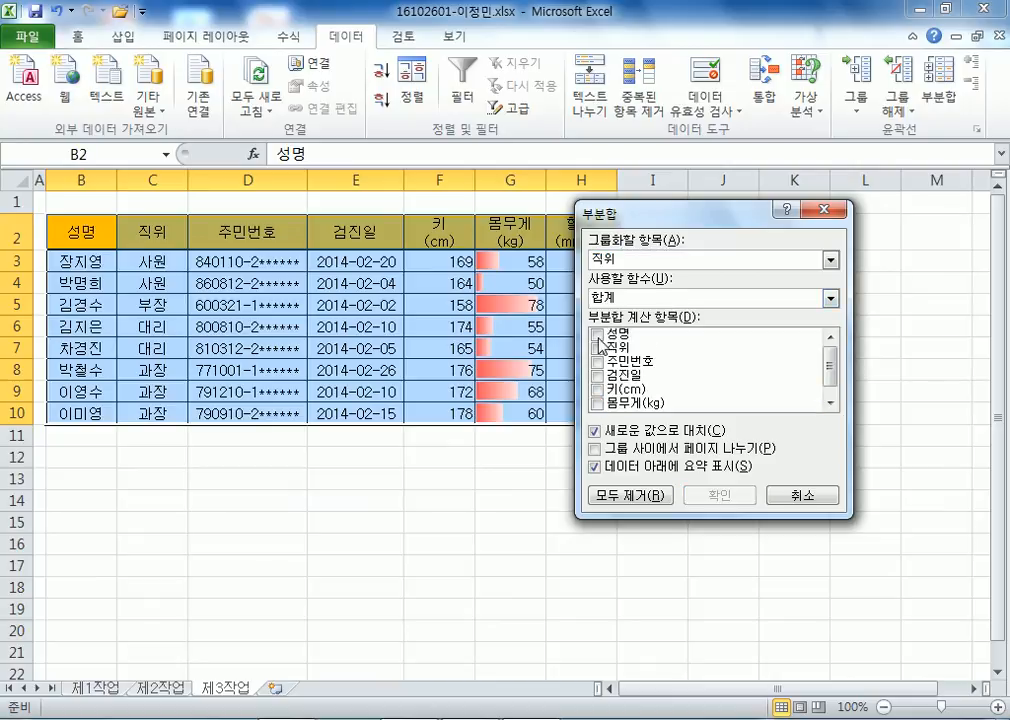
click(597, 333)
click(830, 298)
click(613, 326)
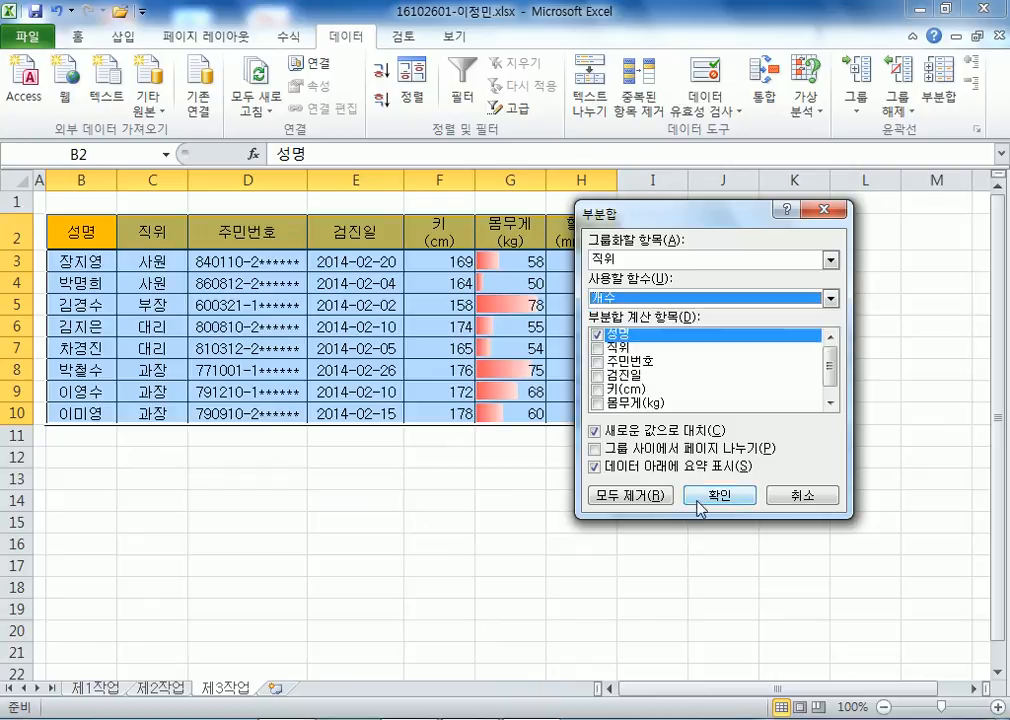
click(716, 496)
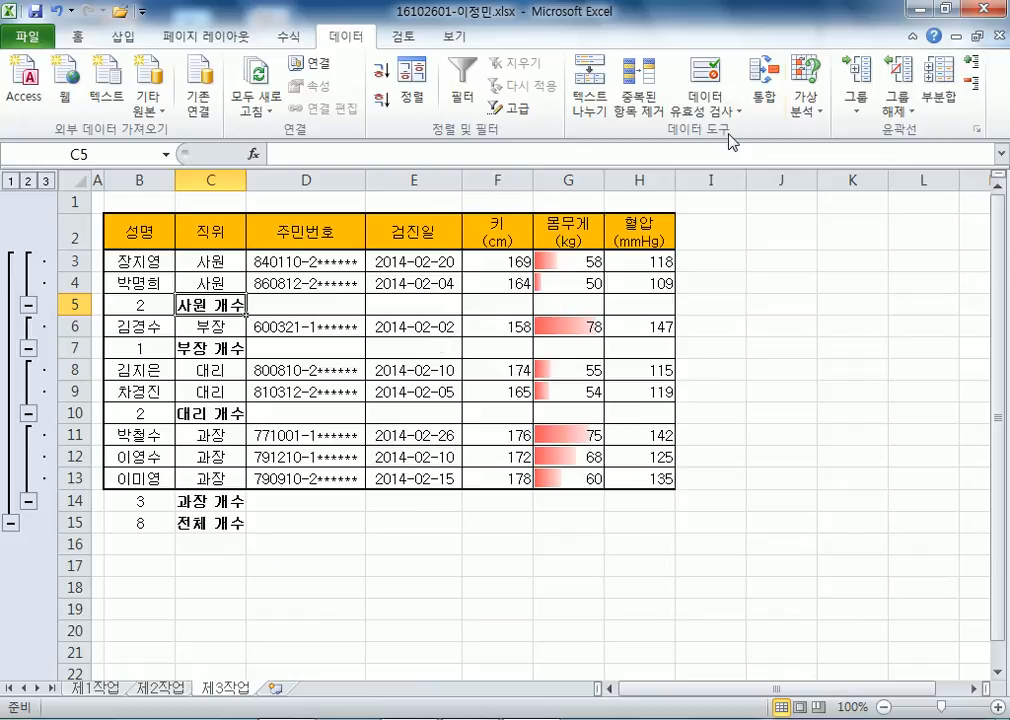
Add 평균 subtotals of 몸무게(kg) without replacing the existing count subtotals.
click(940, 98)
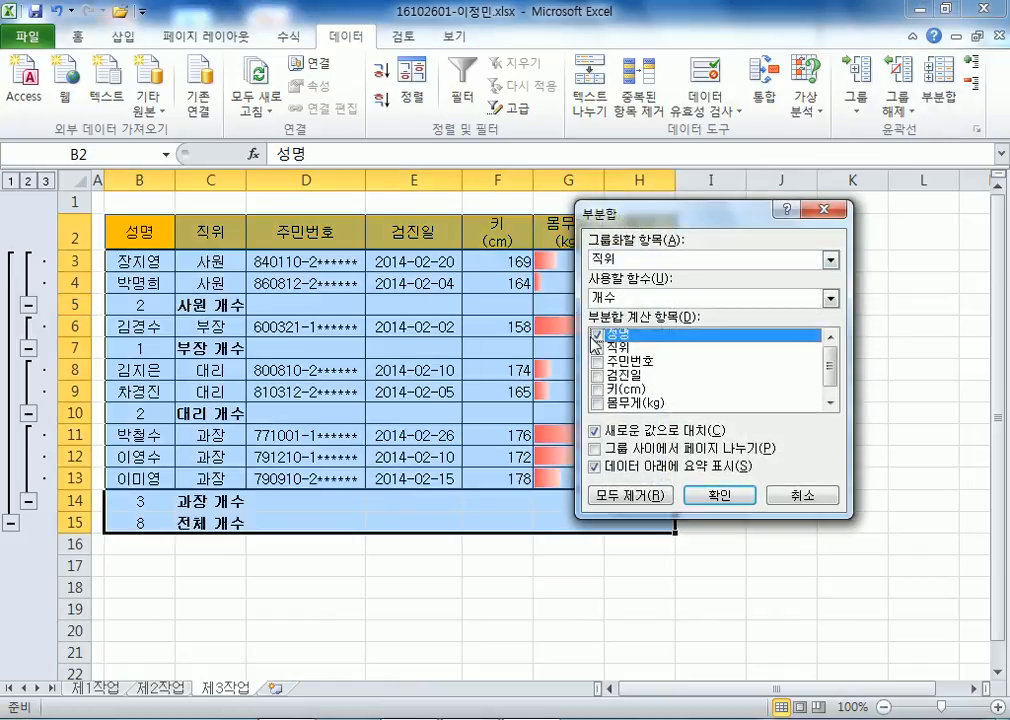
click(597, 404)
click(597, 404)
click(830, 298)
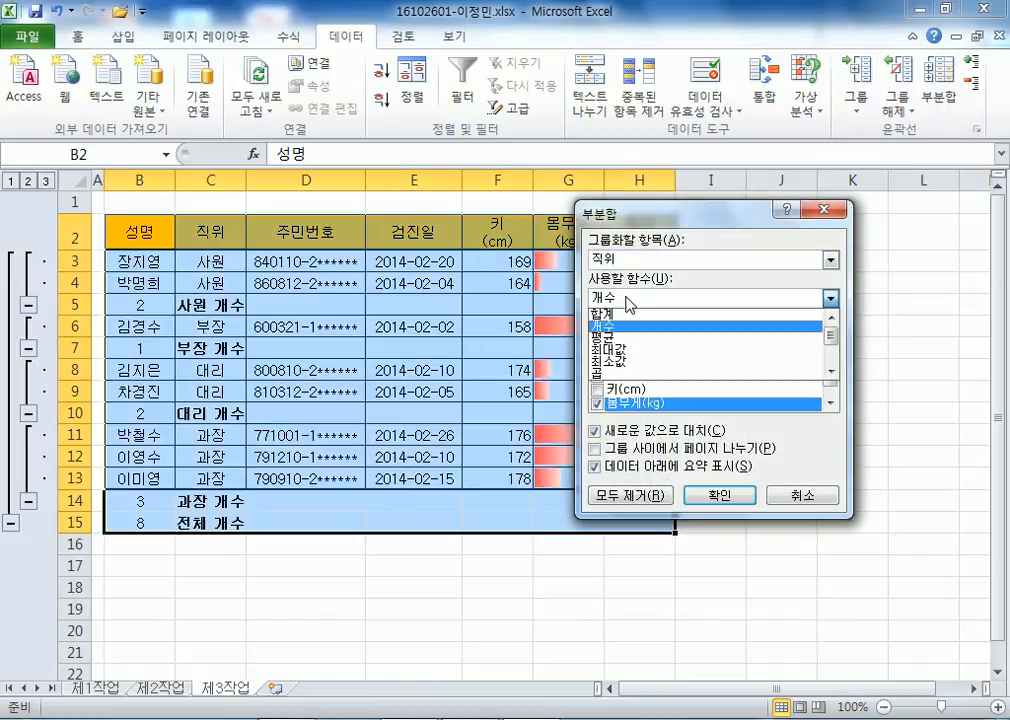
click(614, 339)
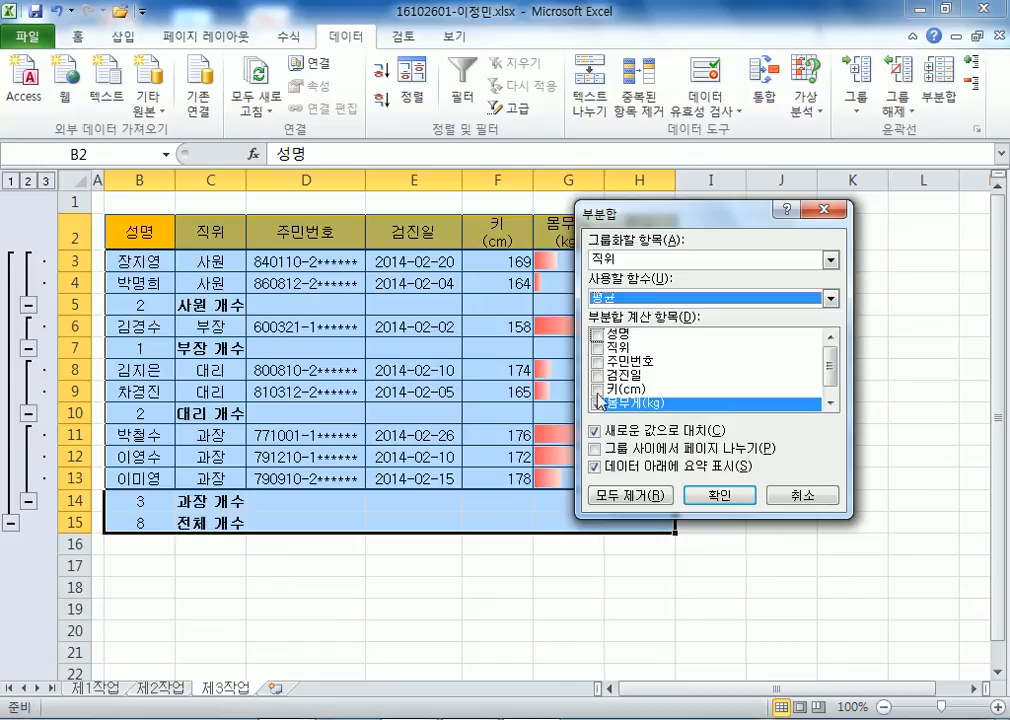
click(597, 430)
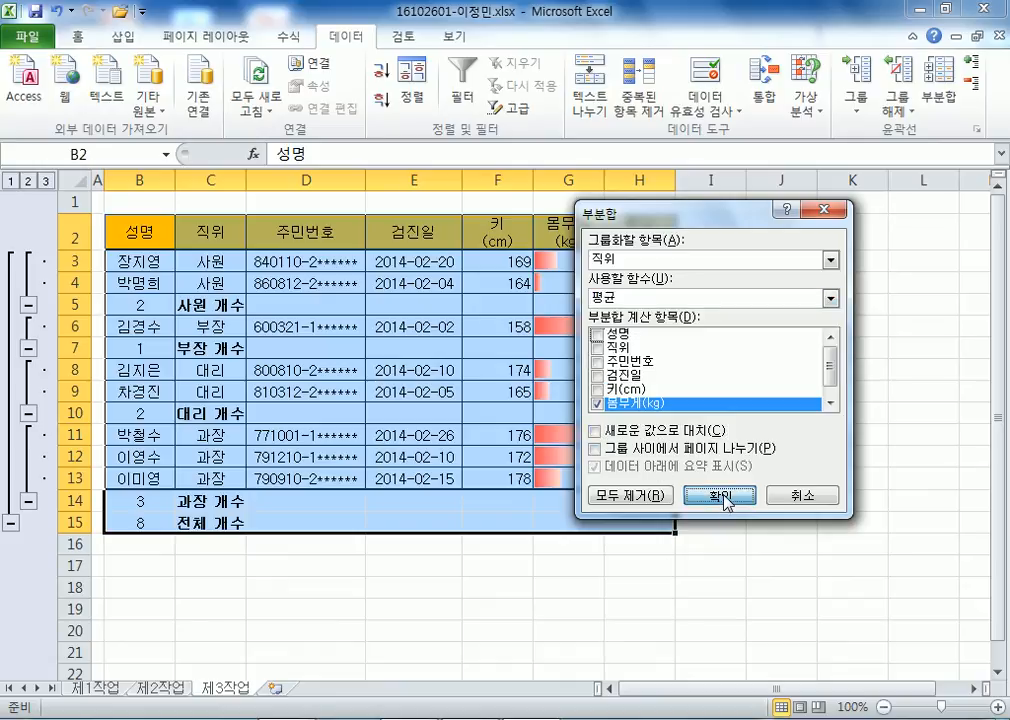
click(725, 496)
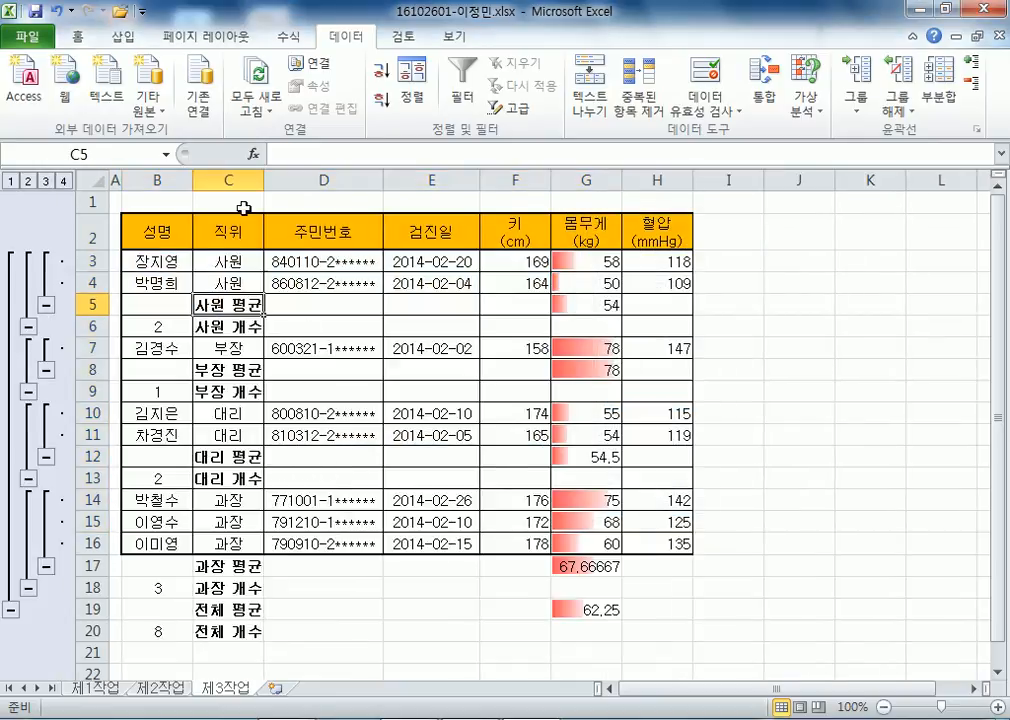
Auto-fit column C, then remove all subtotals with 부분합 모두 제거.
double_click(265, 180)
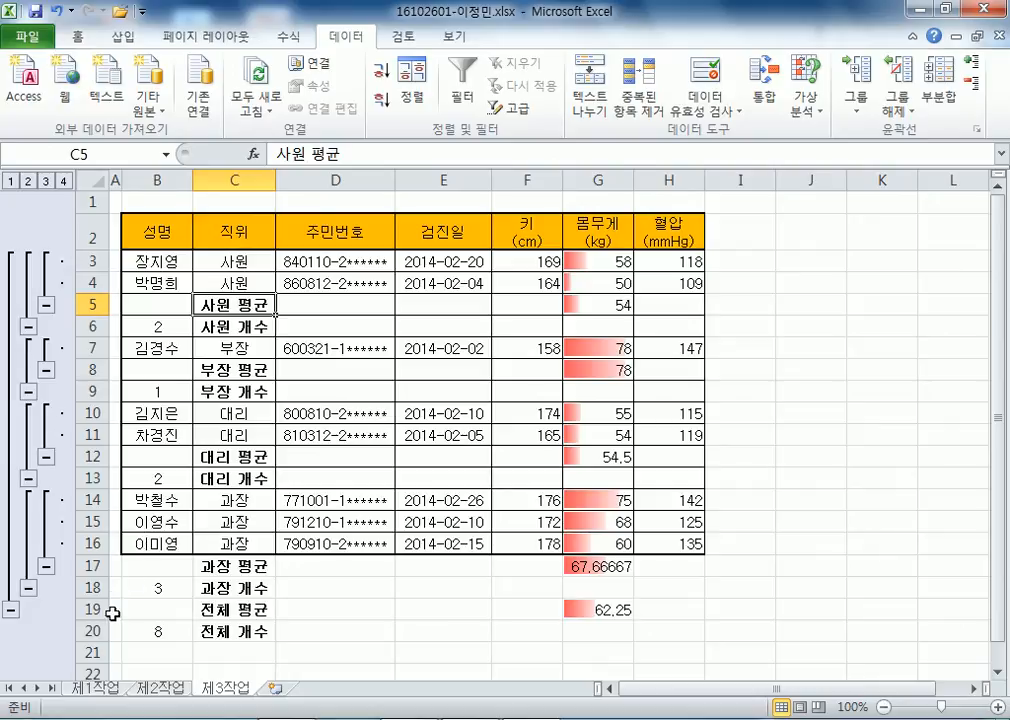
click(618, 308)
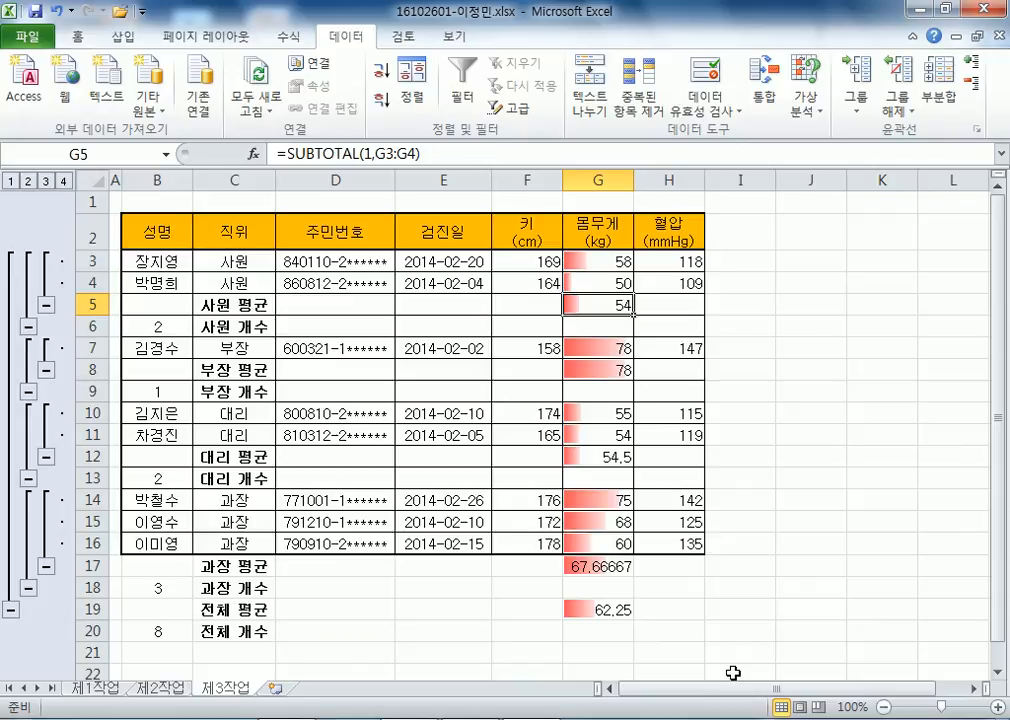
click(940, 108)
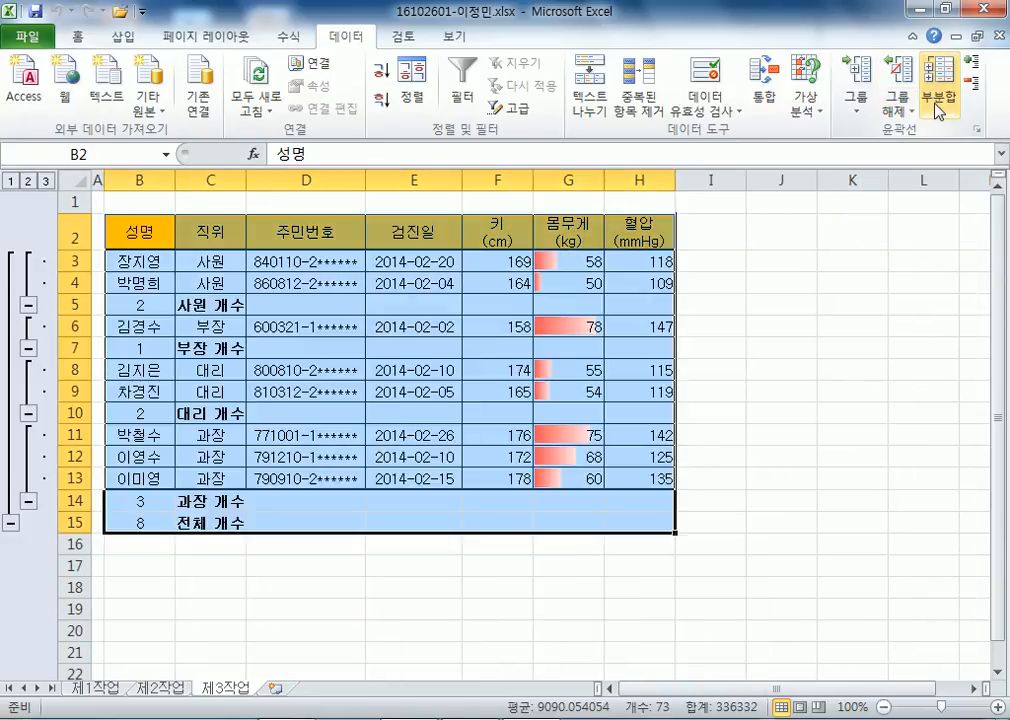
click(930, 105)
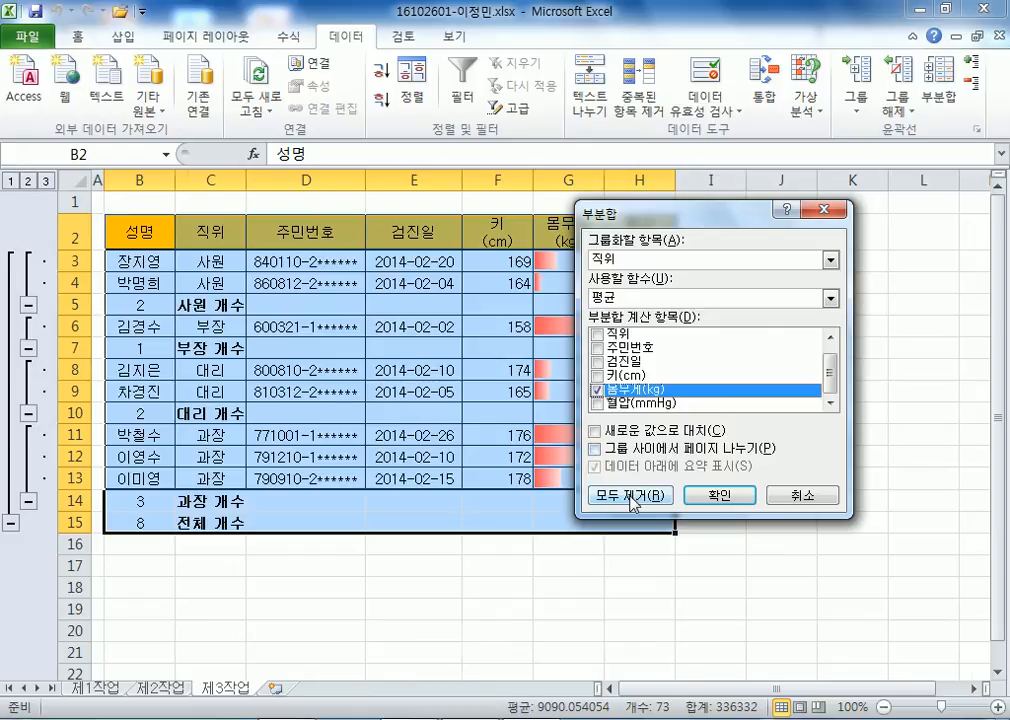
click(634, 490)
click(250, 326)
click(152, 258)
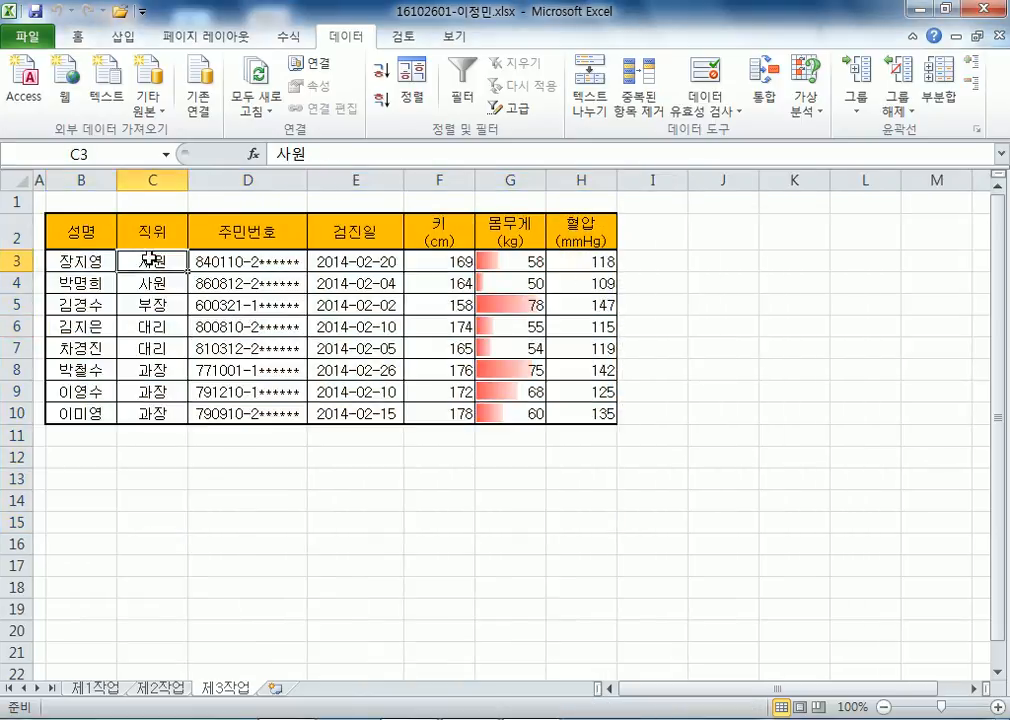
Copy B4:H12 from 제1작업 and paste it at B2 on 제3작업.
click(90, 688)
drag(92, 298, 695, 477)
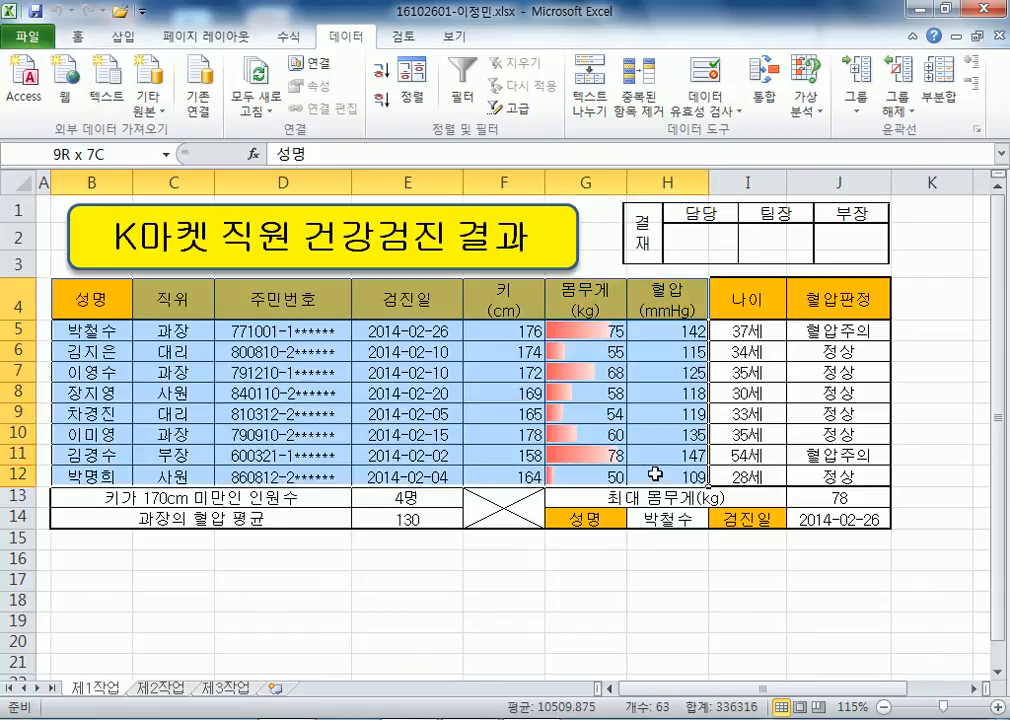
key(ctrl+c)
click(162, 688)
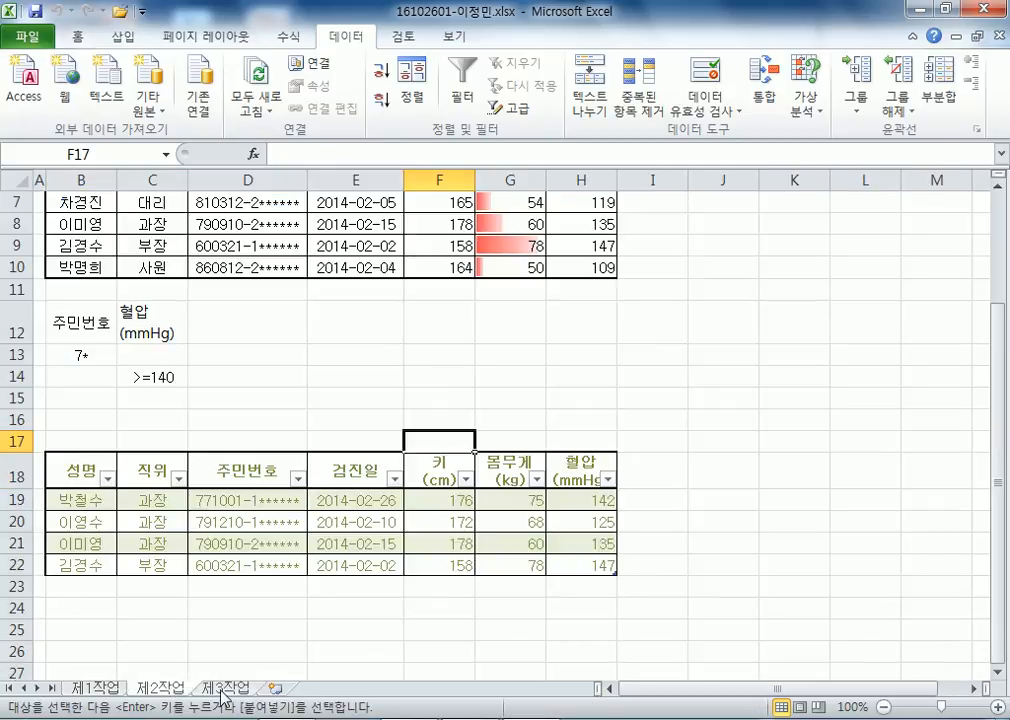
key(ctrl+Page_Down)
click(82, 235)
key(ctrl+v)
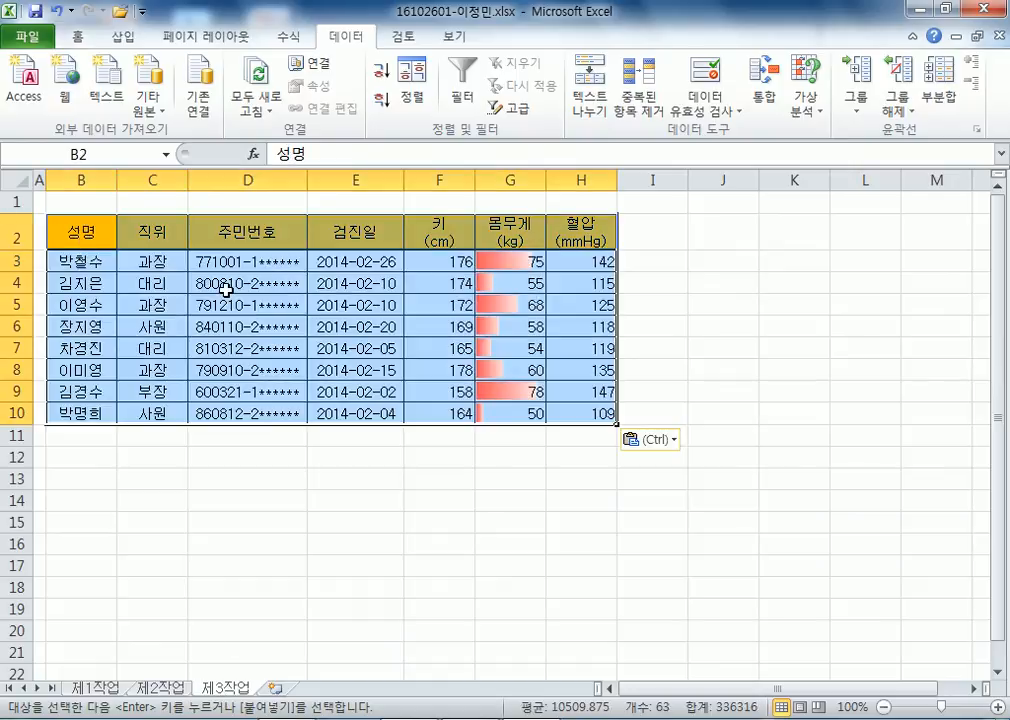
key(Escape)
Sort the pasted table by 직위 in descending order.
click(145, 272)
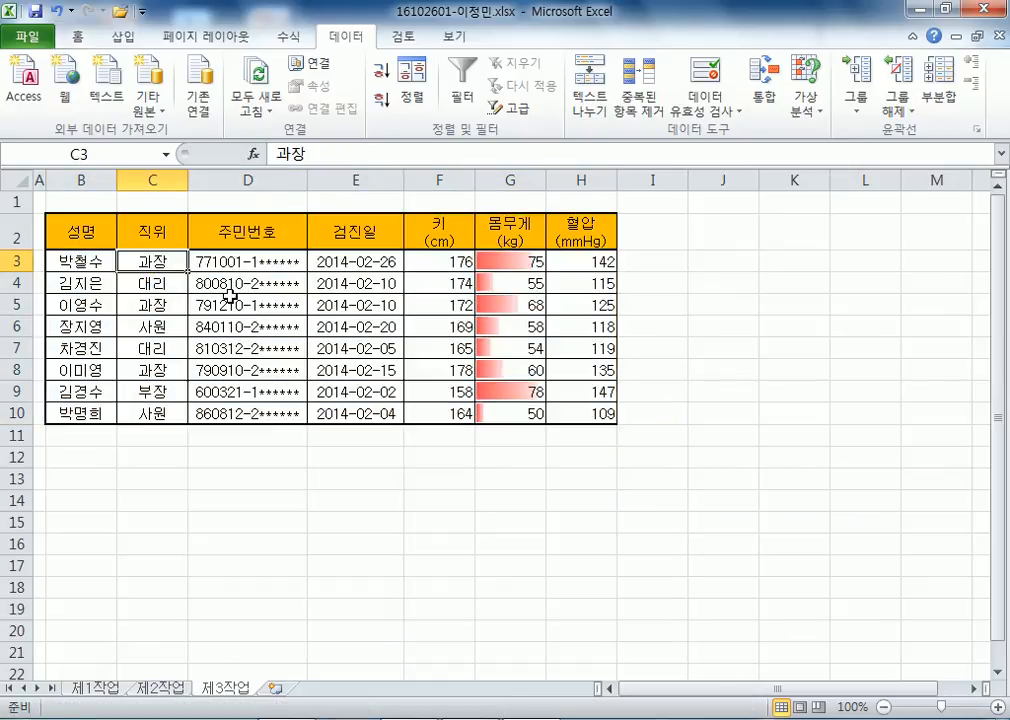
click(157, 181)
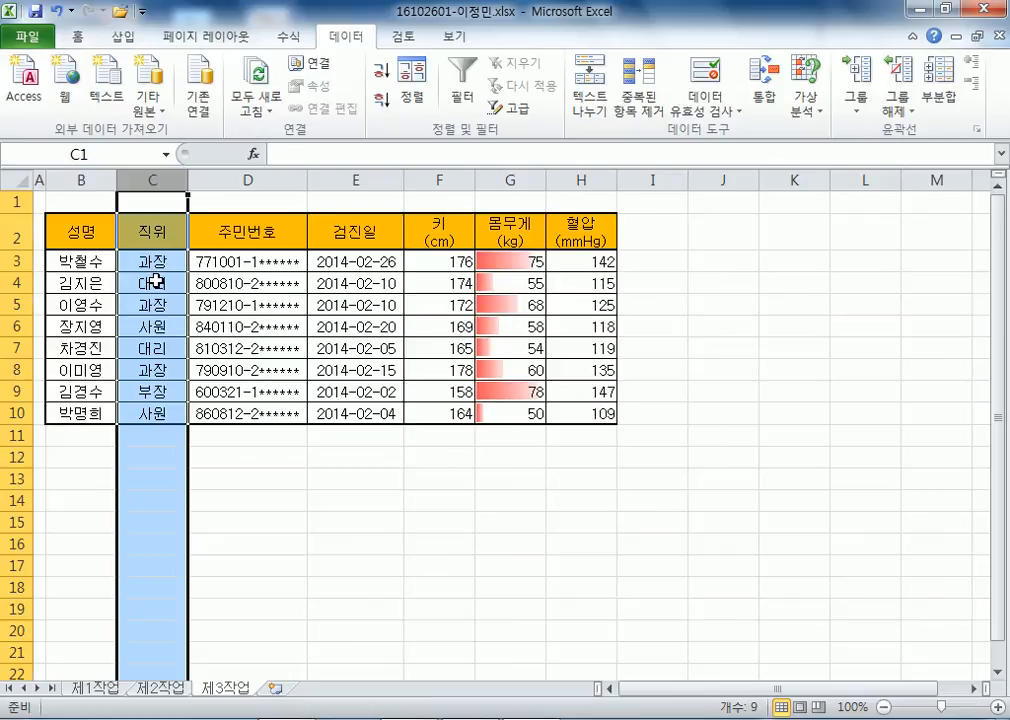
click(157, 281)
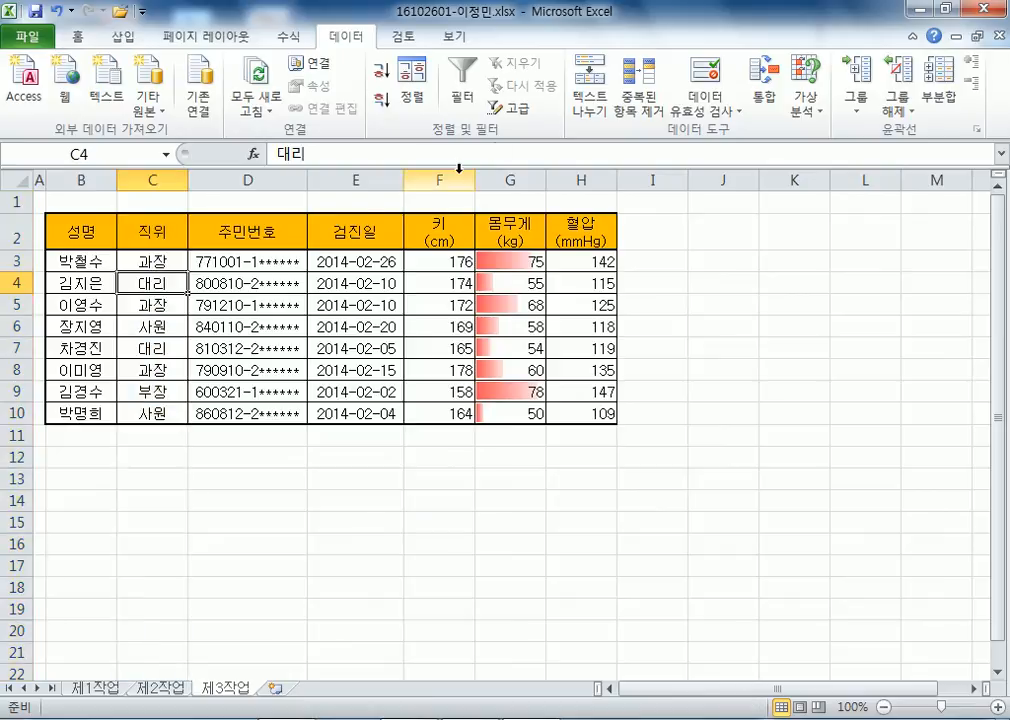
click(380, 100)
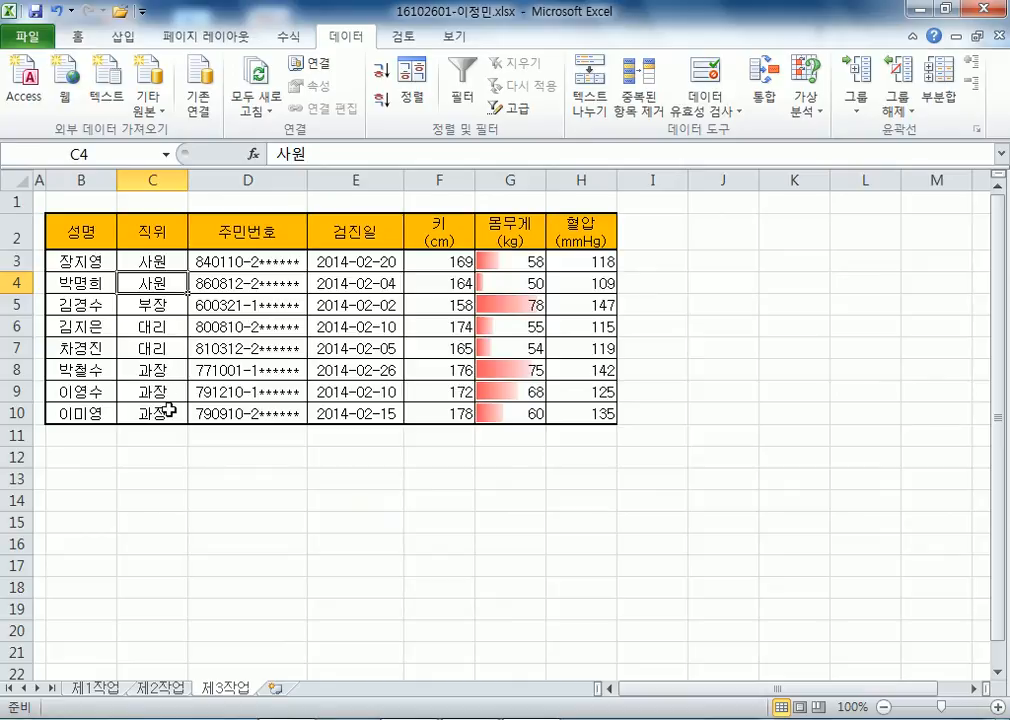
drag(83, 262, 108, 285)
click(124, 297)
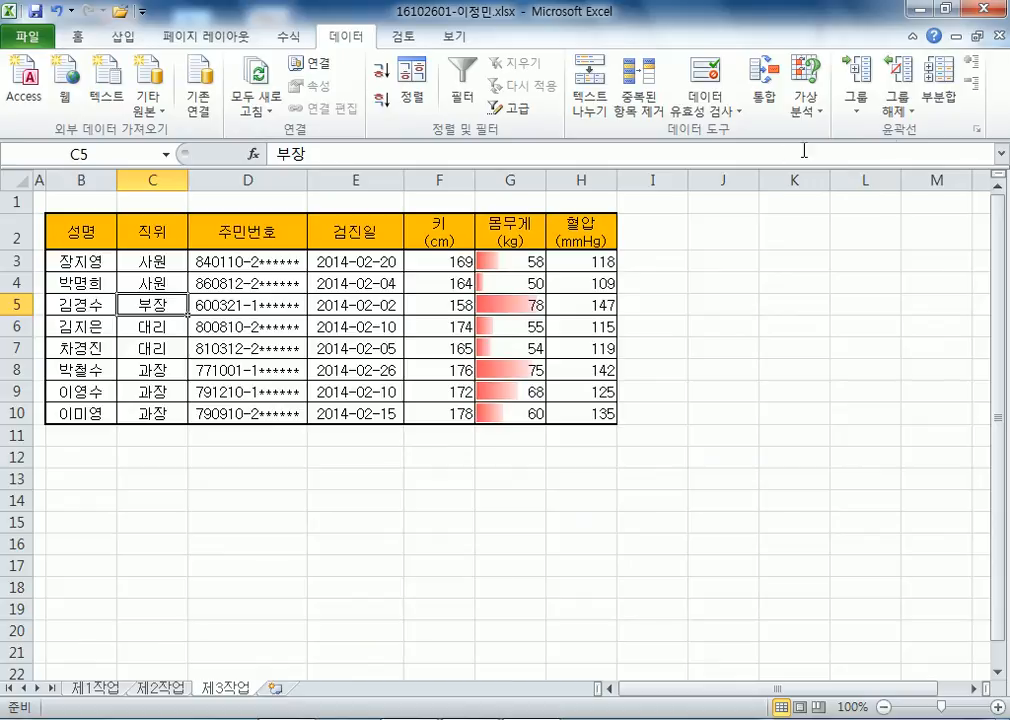
Replace the subtotals with 개수 counts of 성명 for each 직위 group.
click(935, 110)
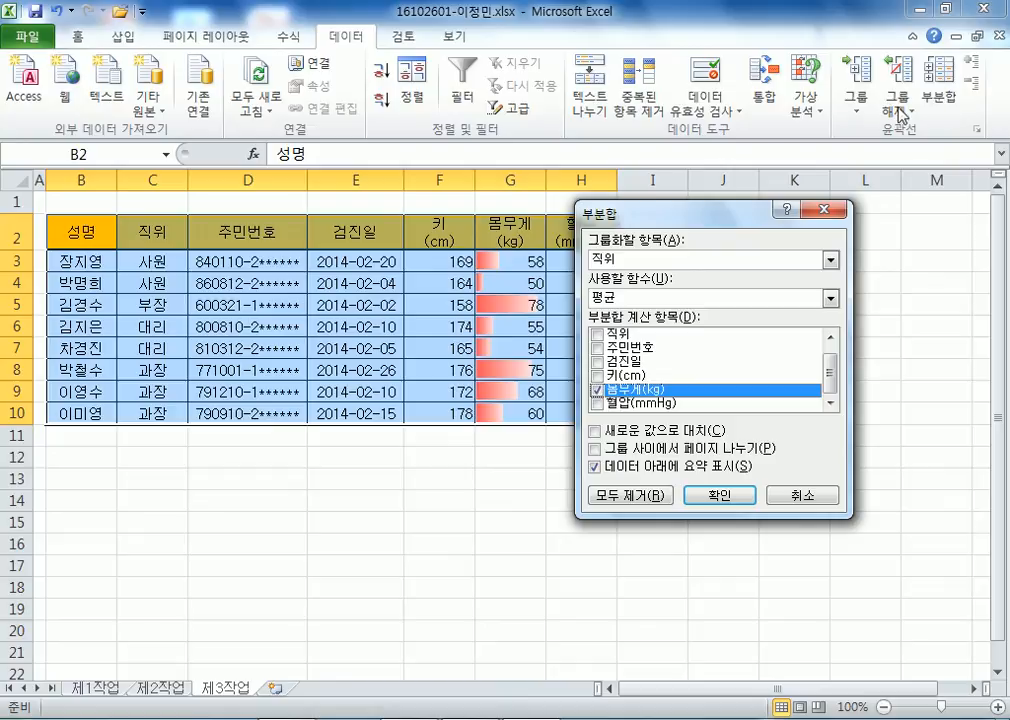
click(597, 390)
scroll(597, 390, up, 1)
click(598, 335)
click(595, 431)
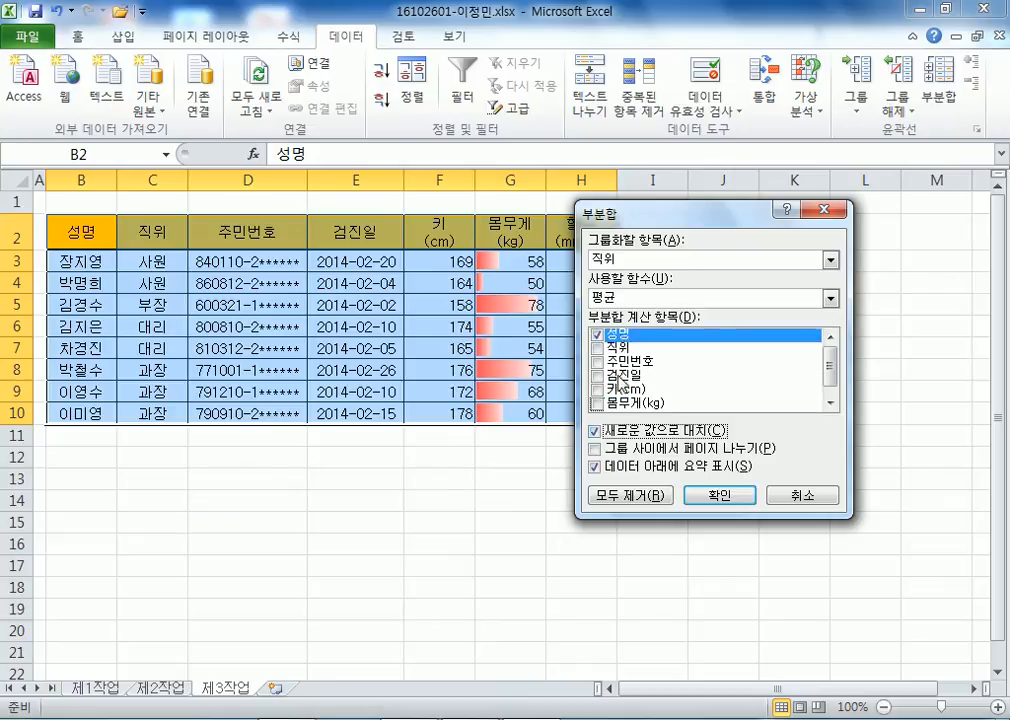
click(619, 300)
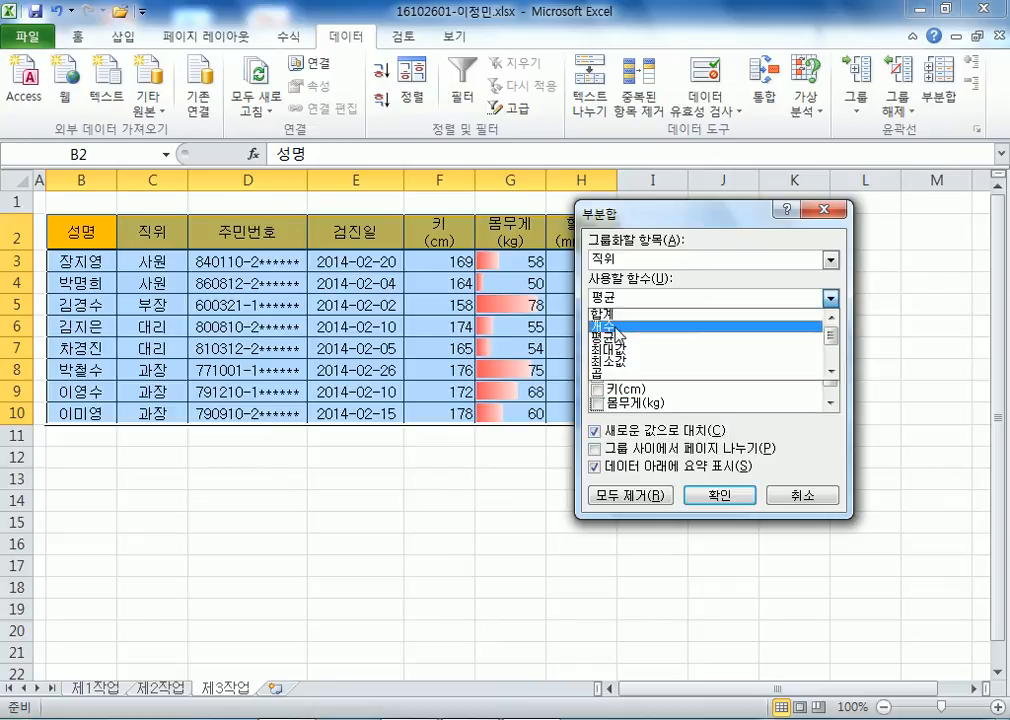
click(612, 324)
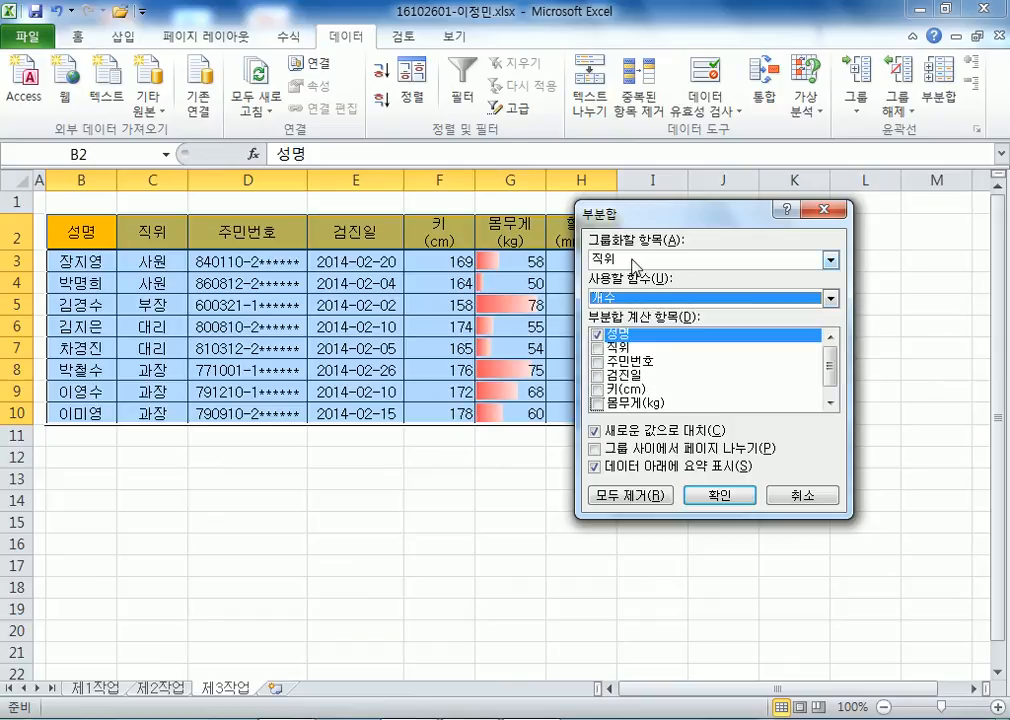
click(722, 497)
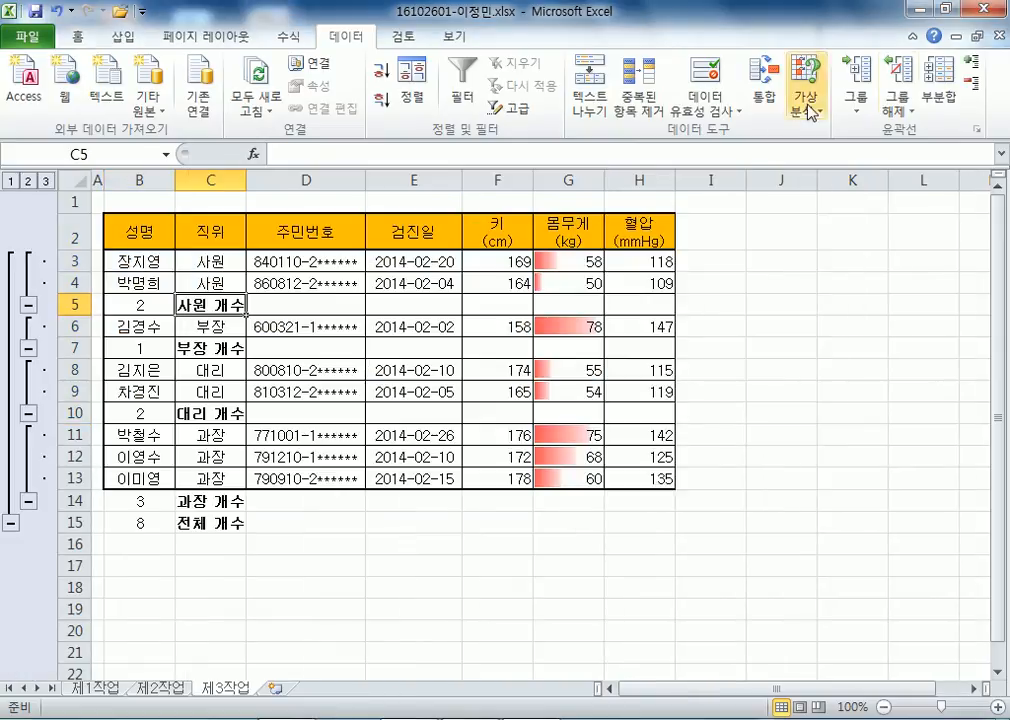
Add 평균 subtotals of 몸무게(kg) beneath the counts, keeping the existing subtotals.
click(940, 95)
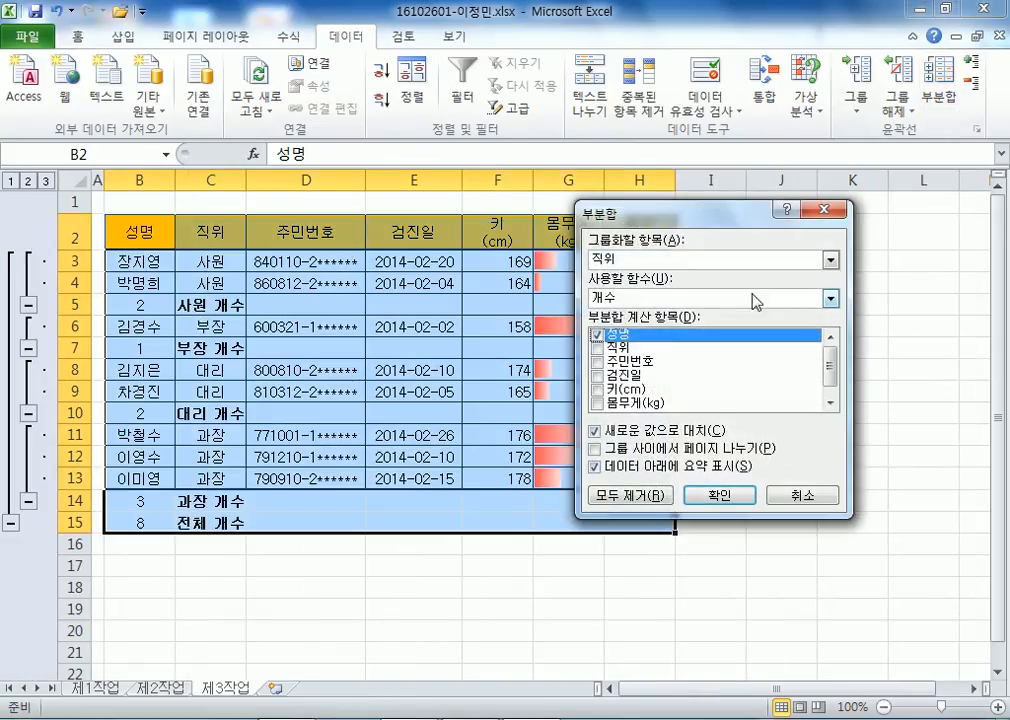
click(597, 335)
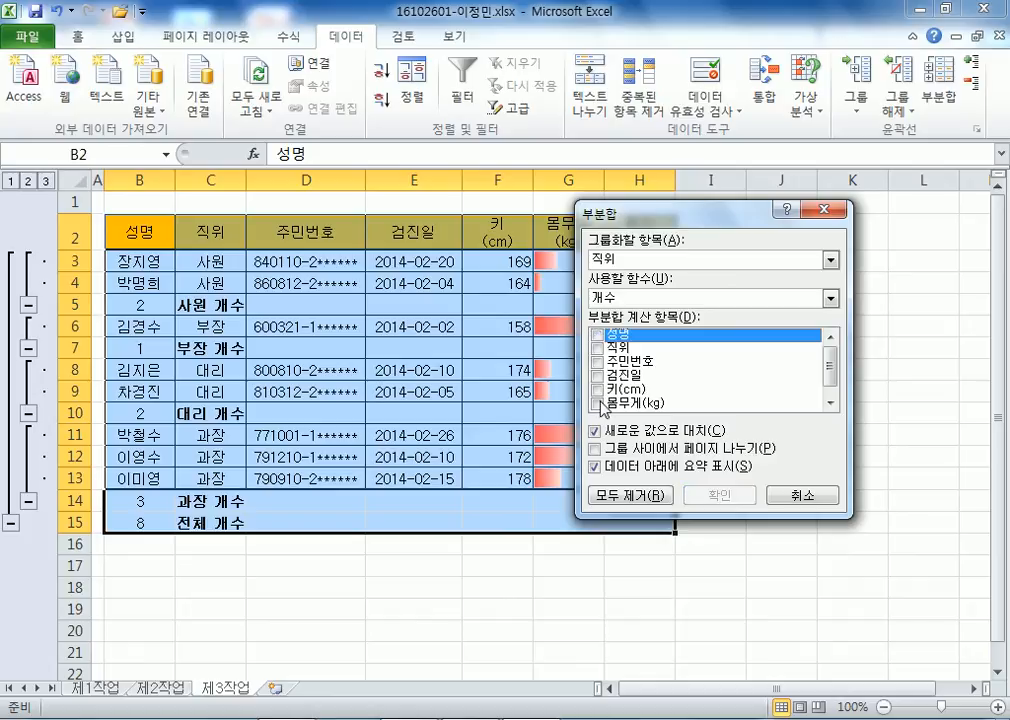
click(598, 404)
click(605, 298)
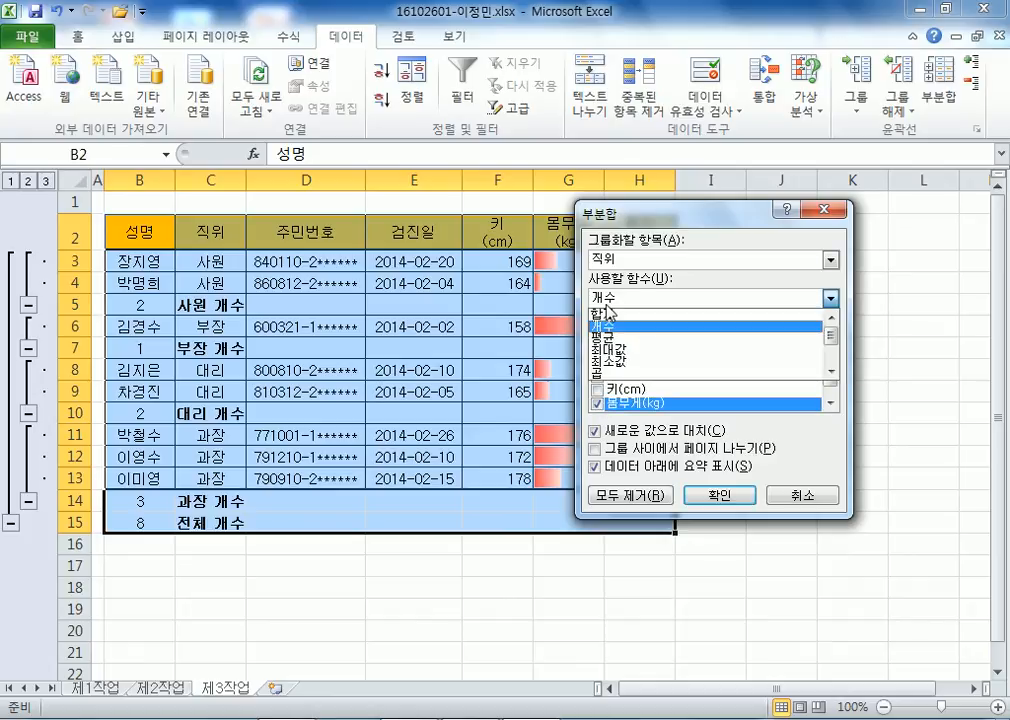
click(606, 339)
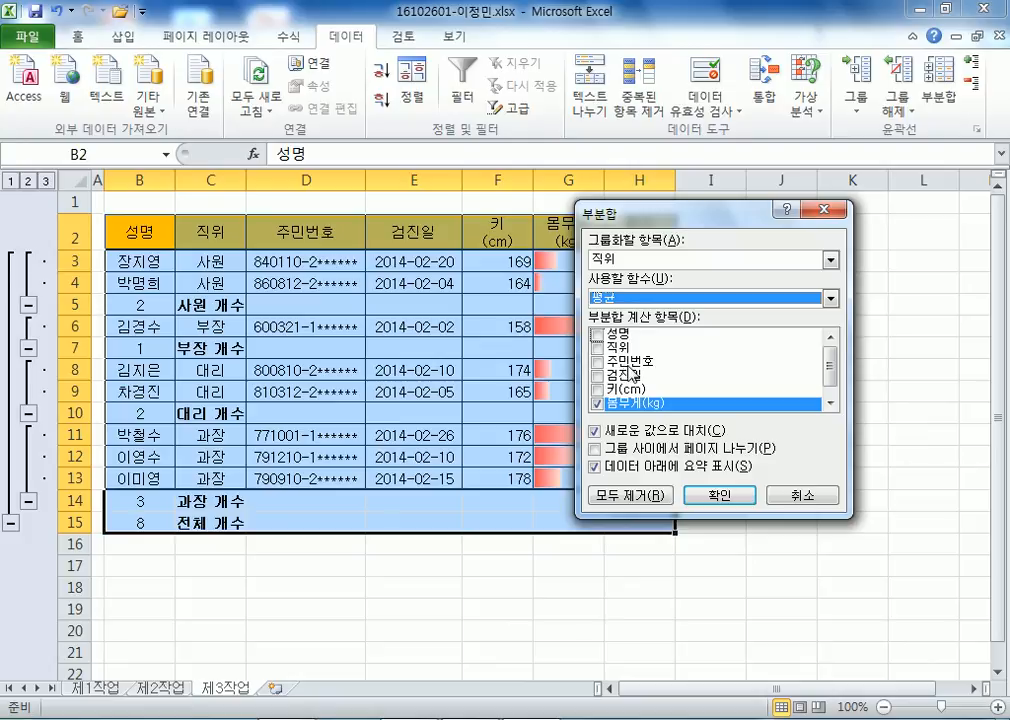
click(610, 434)
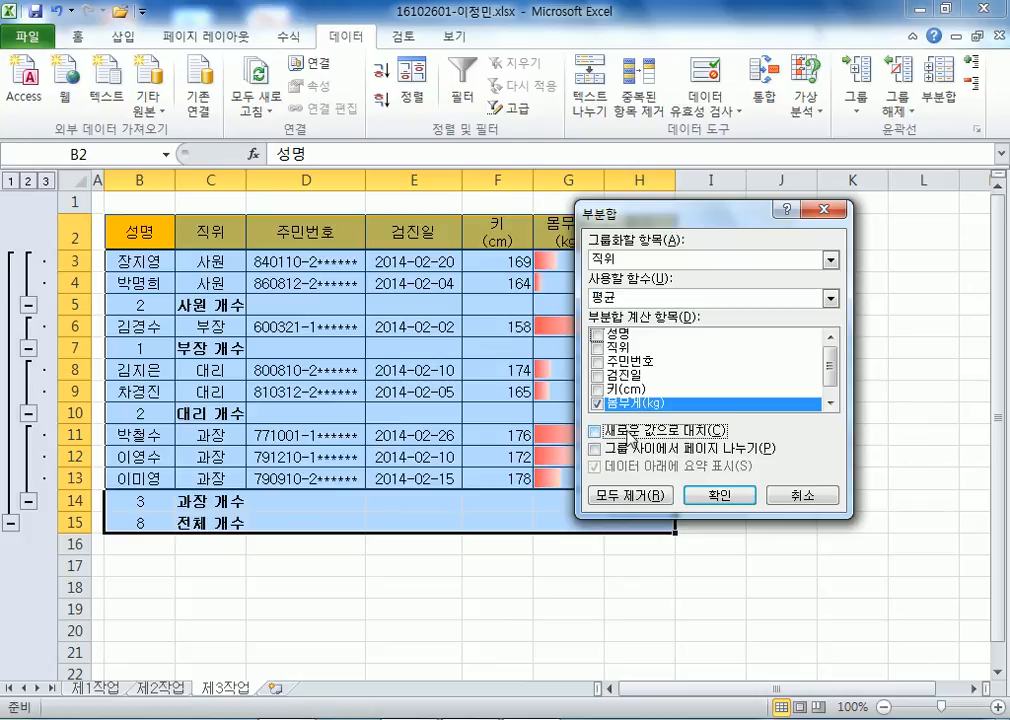
click(719, 494)
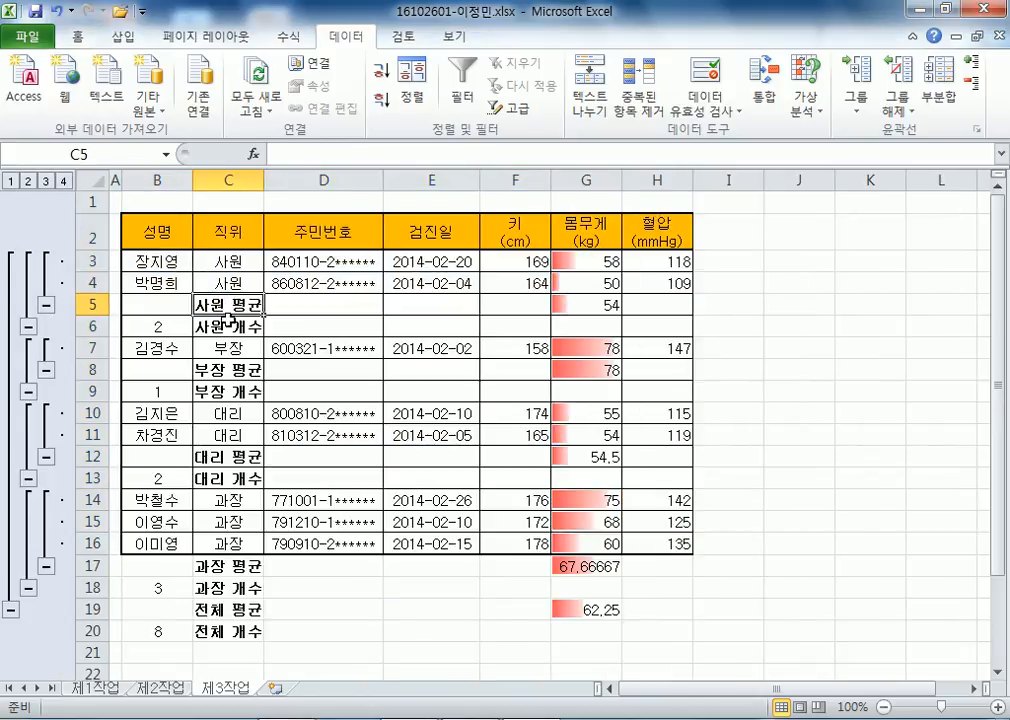
Adjust column C until it is slightly wider so its labels fit.
double_click(265, 181)
key(ctrl+z)
mouse_move(265, 178)
mouse_down()
mouse_move(291, 178)
mouse_move(282, 178)
mouse_up()
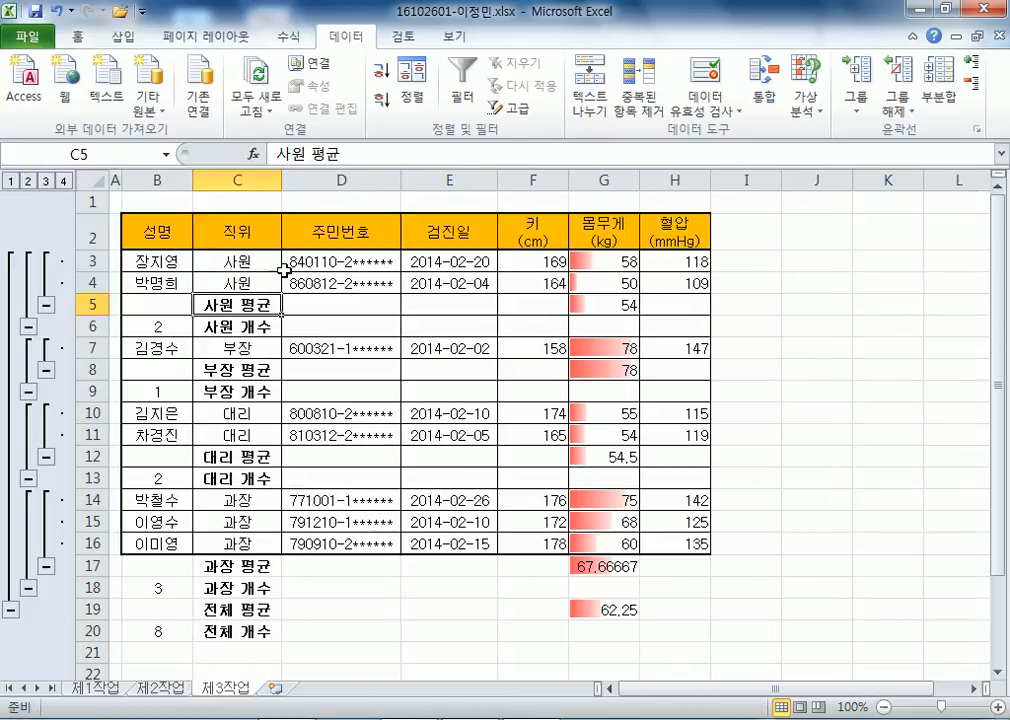
key(ctrl+z)
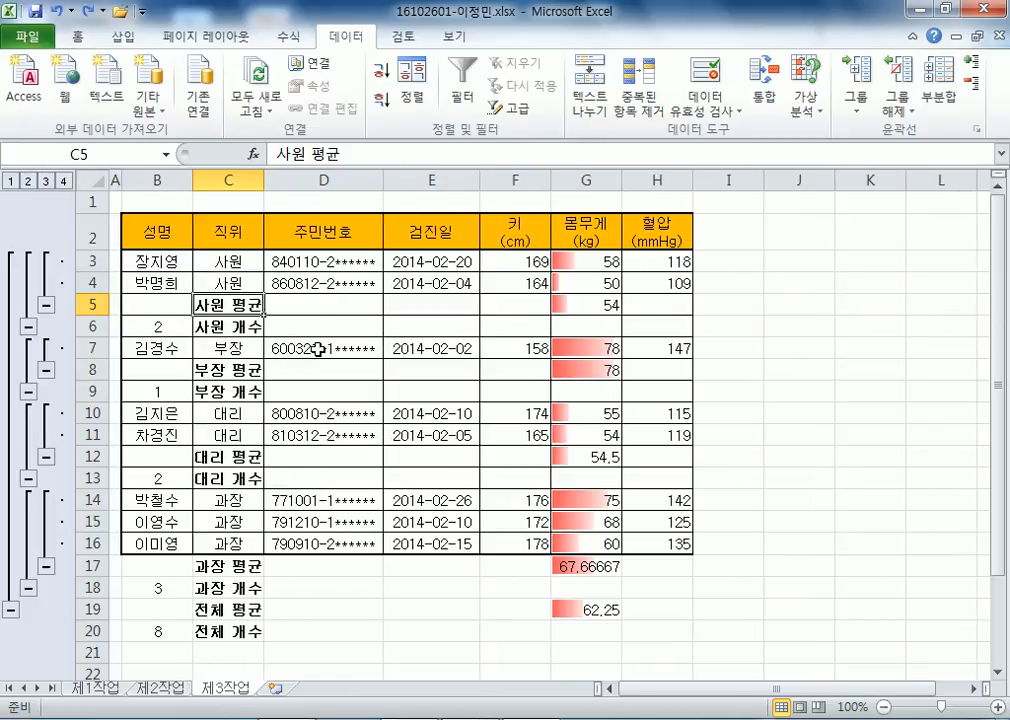
click(316, 348)
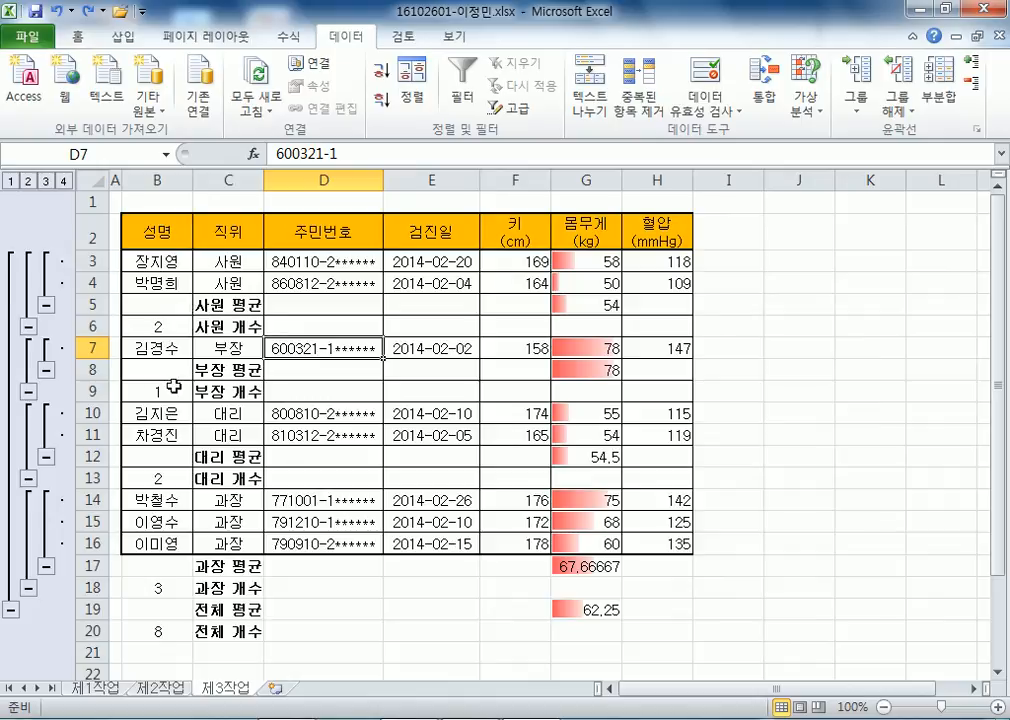
drag(264, 181, 255, 182)
click(331, 435)
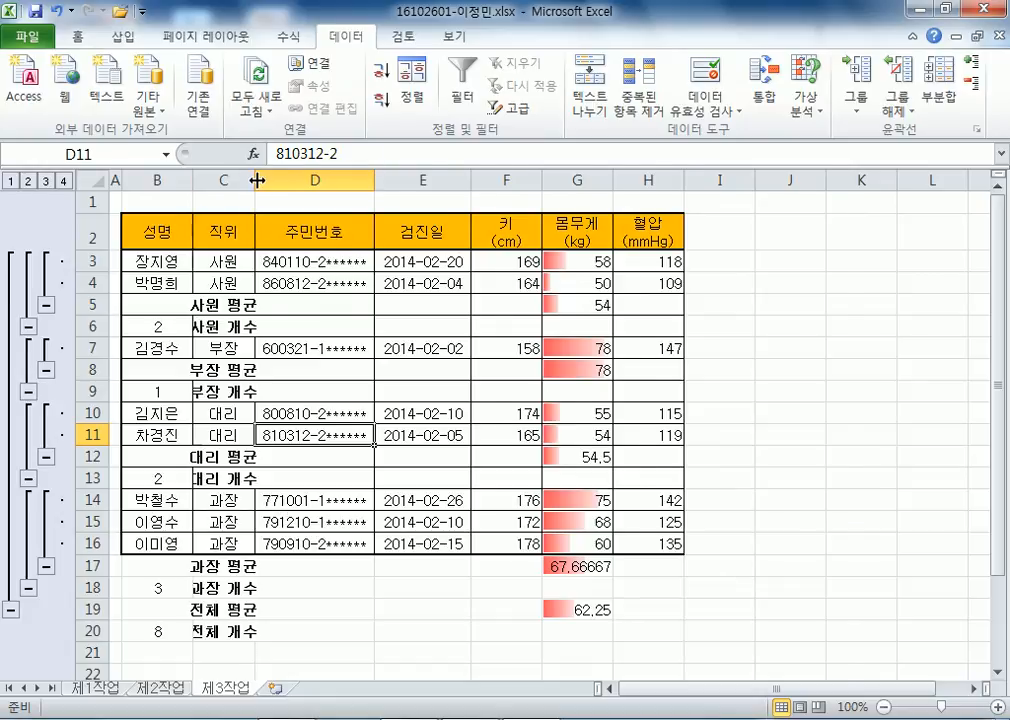
drag(257, 180, 277, 181)
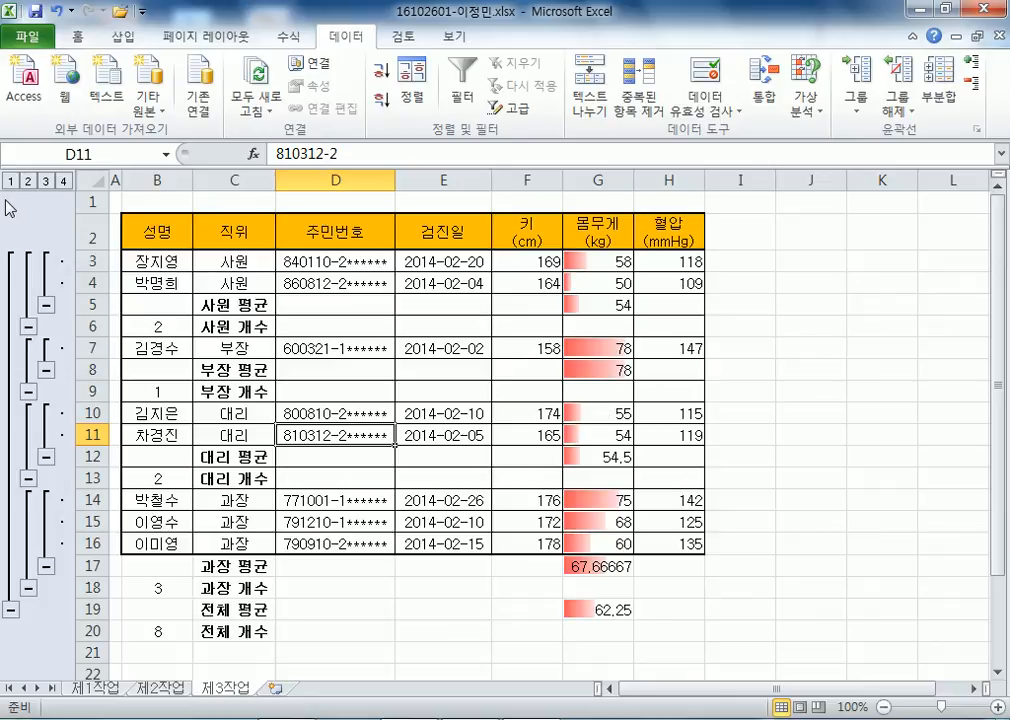
Clear the subtotal outline from the 제3작업 sheet.
click(897, 118)
click(905, 153)
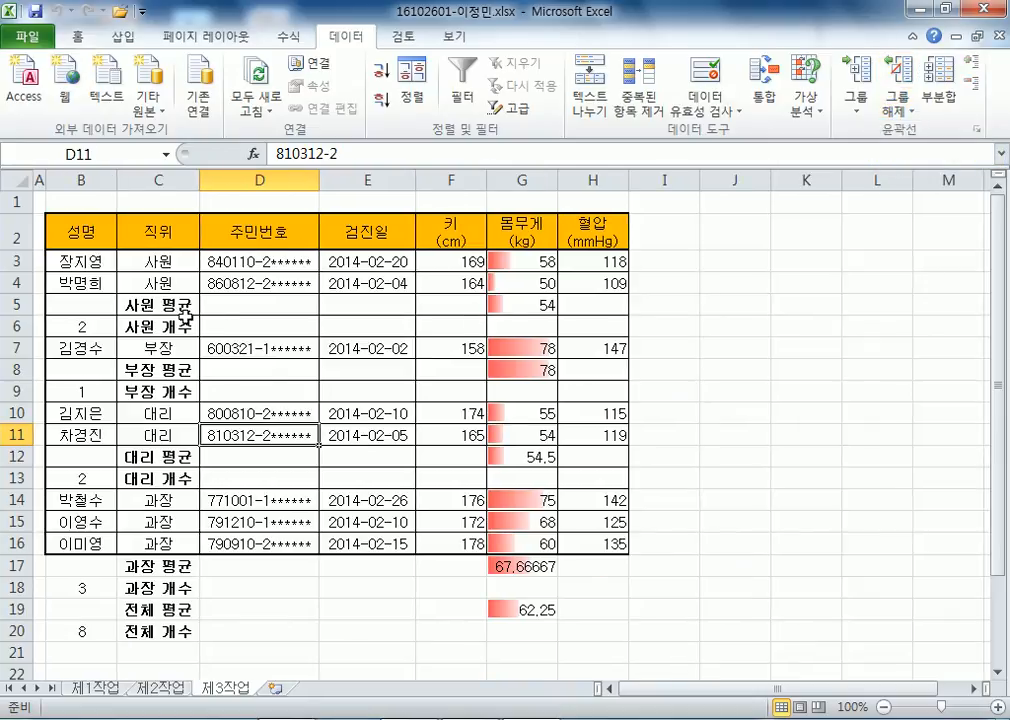
click(40, 201)
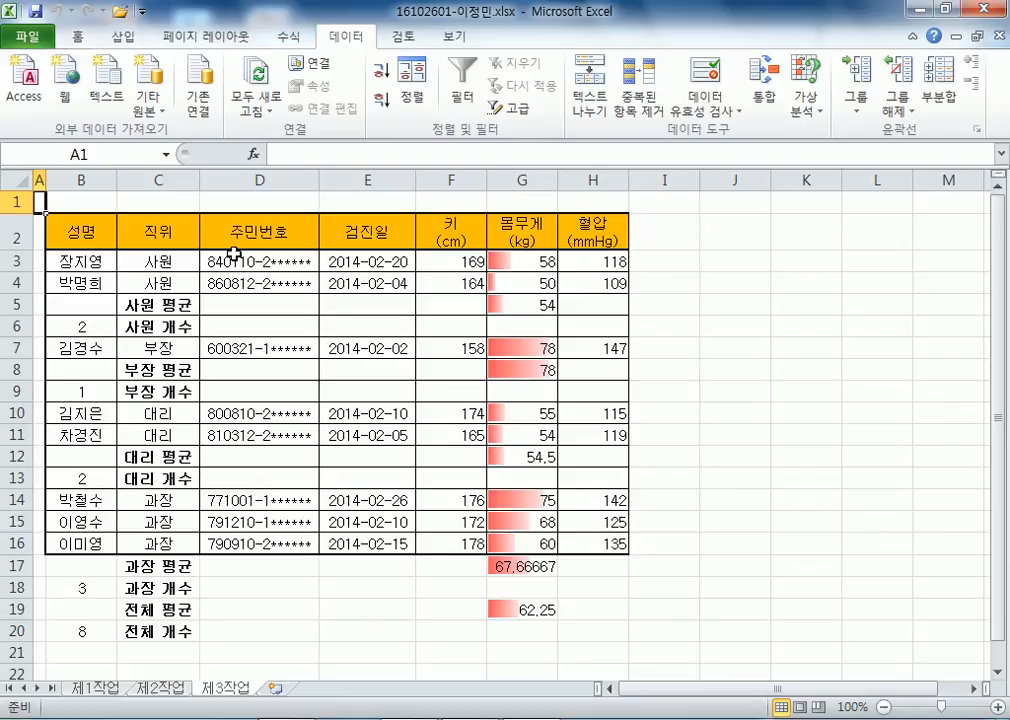
Check rows 3–4 and column C of the subtotaled table.
click(15, 262)
click(10, 283)
click(12, 262)
click(12, 284)
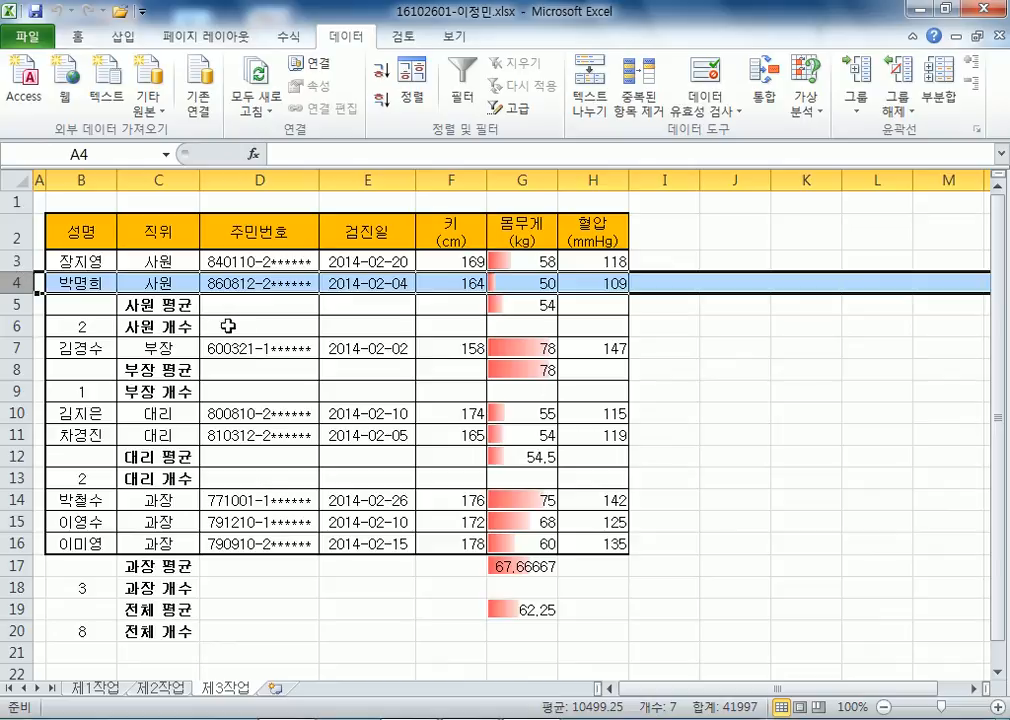
click(165, 281)
click(152, 179)
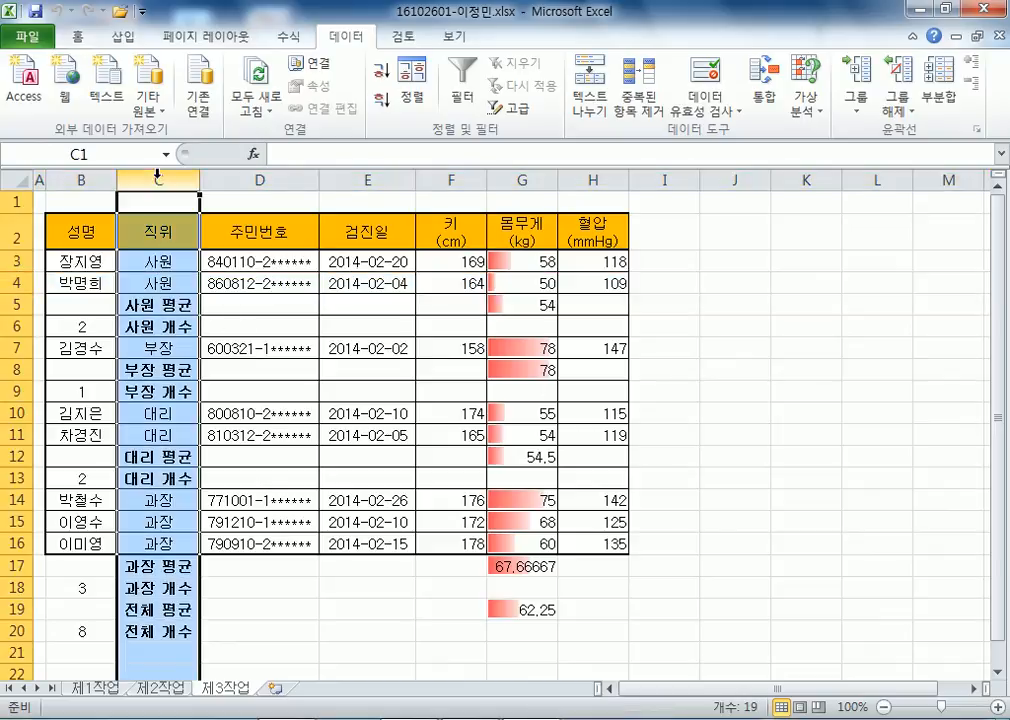
click(148, 283)
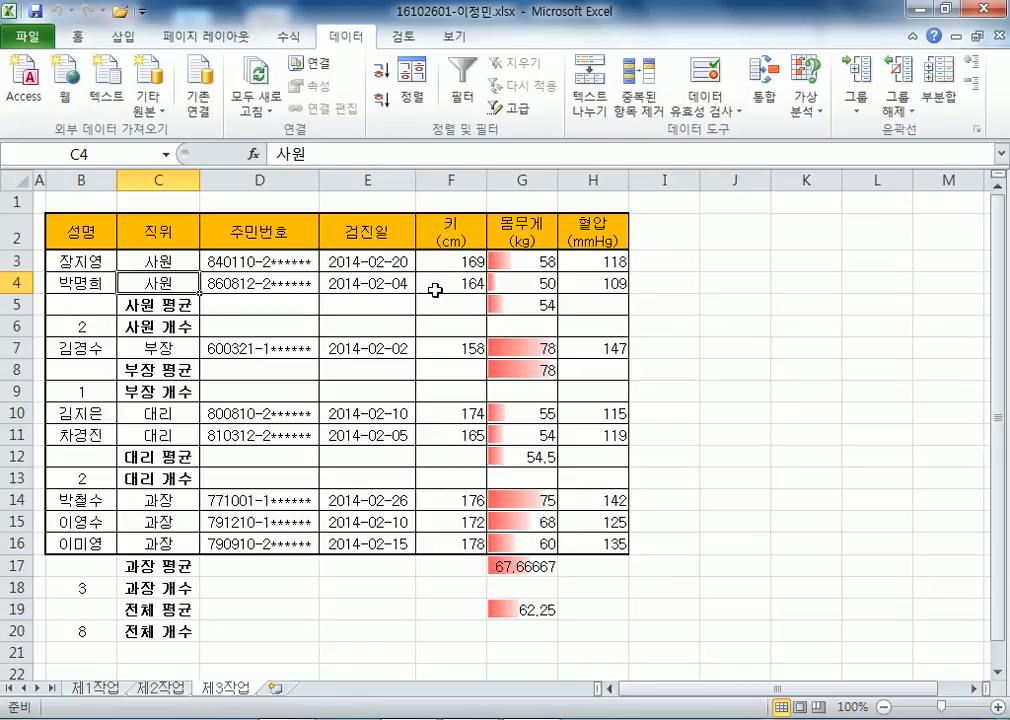
Add a 혈압 (mmHg) sort level, close without sorting, and go to sheet 제1작업.
click(412, 95)
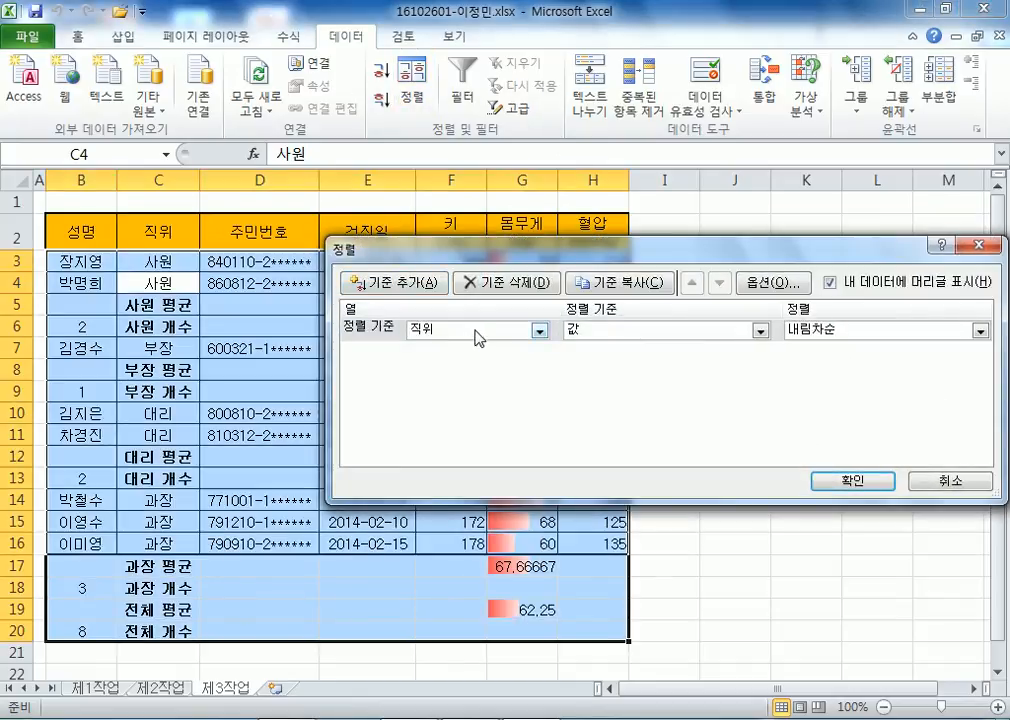
click(437, 287)
click(540, 352)
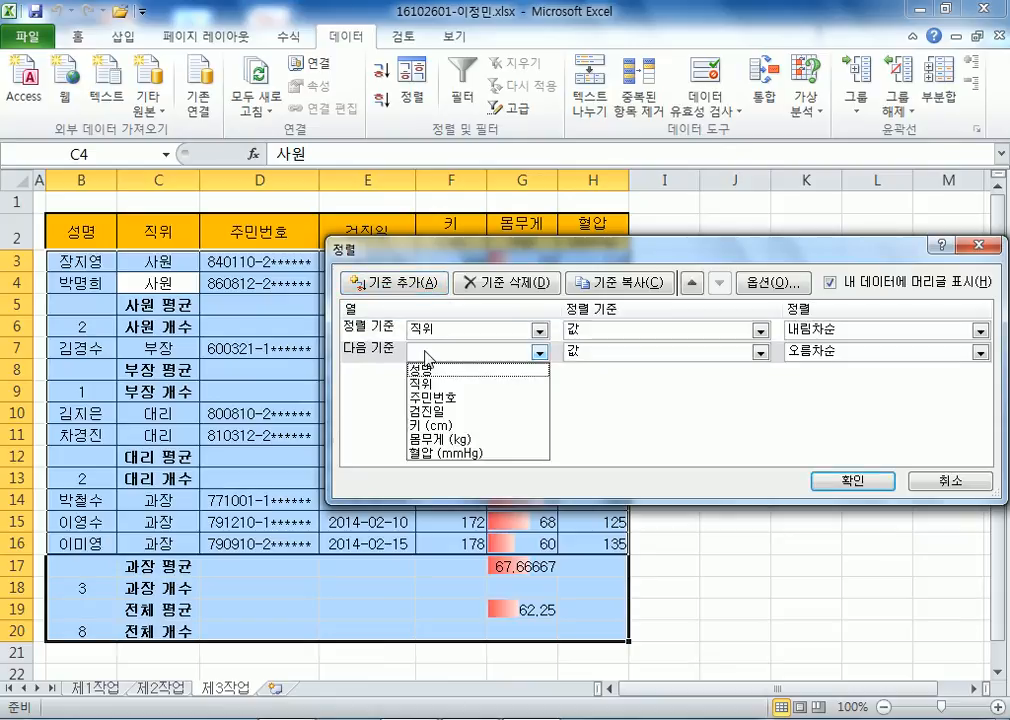
click(436, 454)
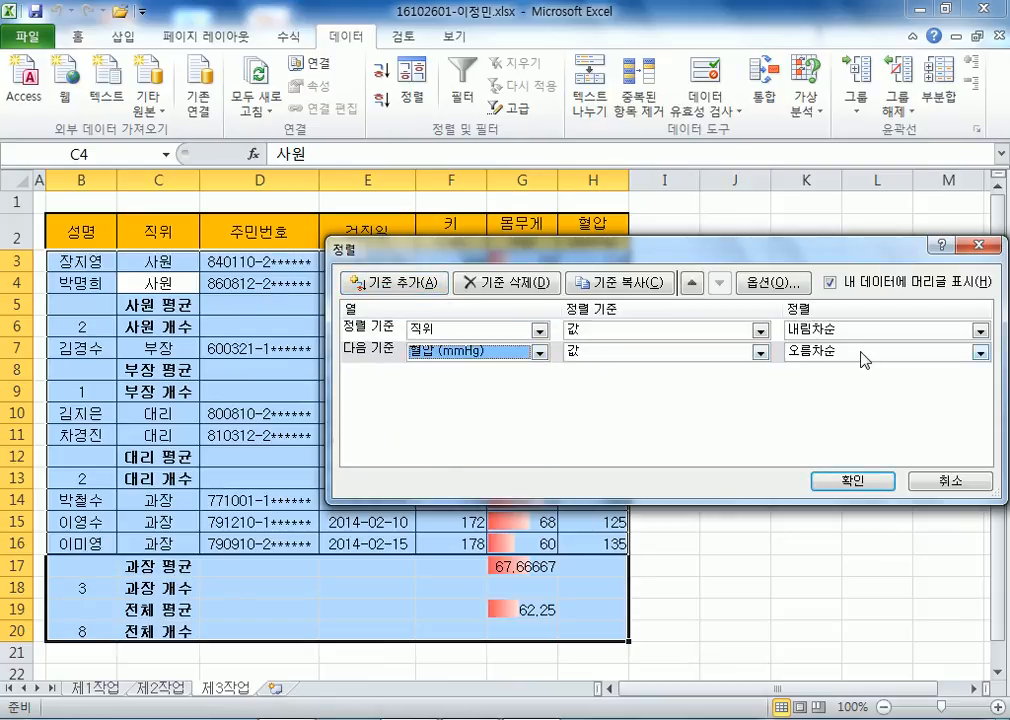
key(Return)
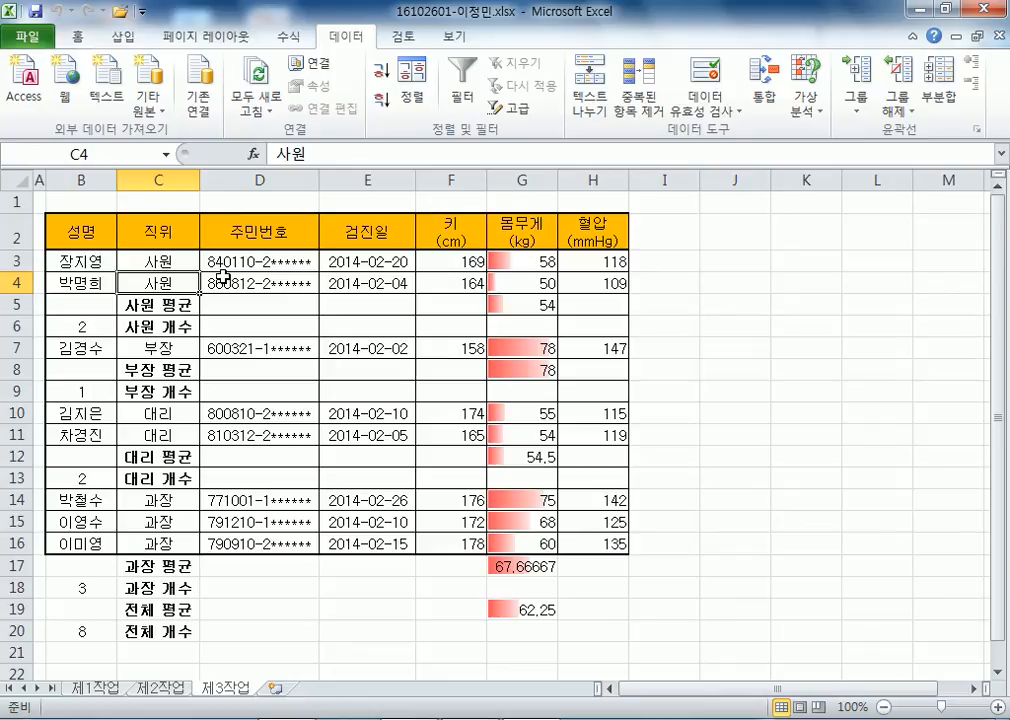
key(ctrl+Page_Up)
key(ctrl+Page_Up)
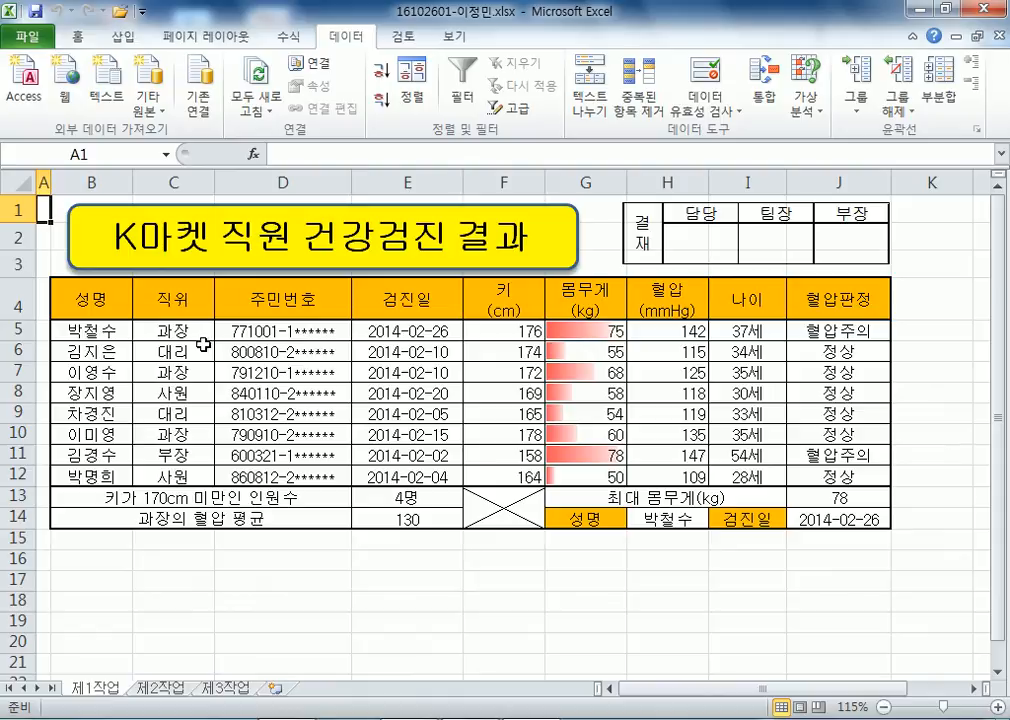
Select B4:B7, B9:B10, F4:G7 and F9:G10 as the chart data.
click(113, 302)
drag(113, 302, 103, 374)
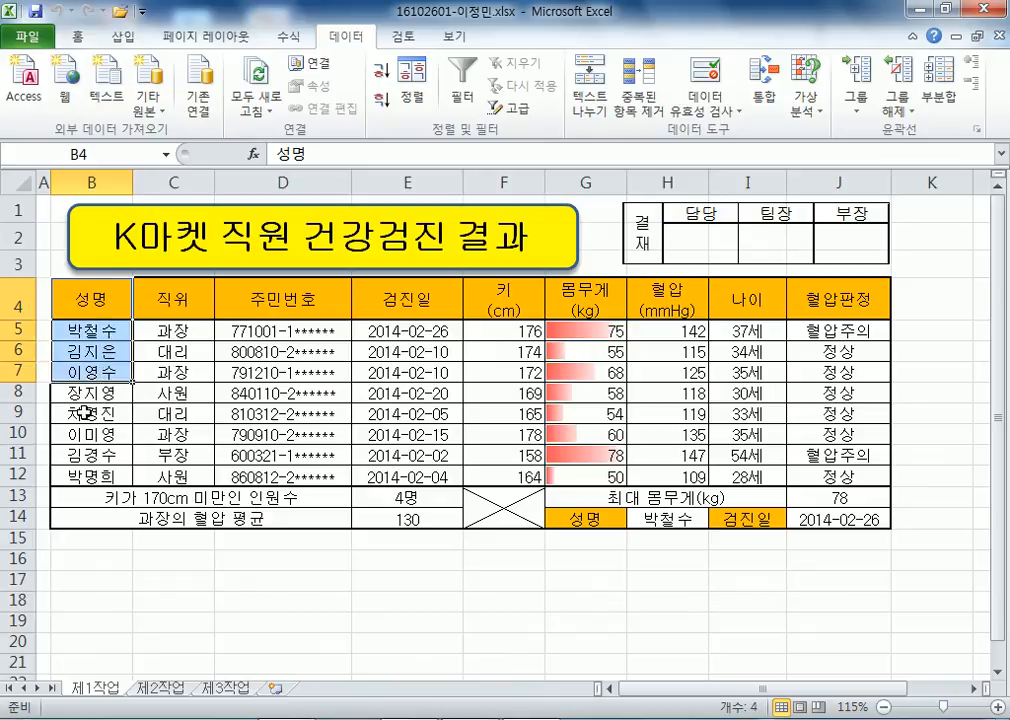
ctrl+drag(83, 416, 82, 432)
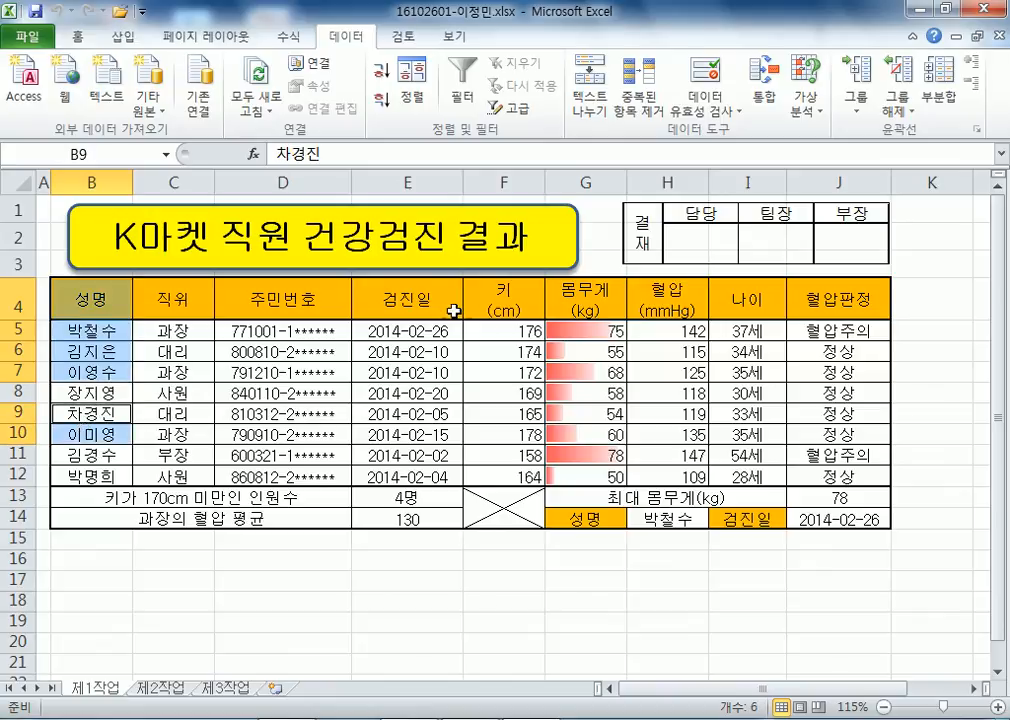
ctrl+drag(489, 292, 589, 367)
ctrl+drag(480, 413, 572, 434)
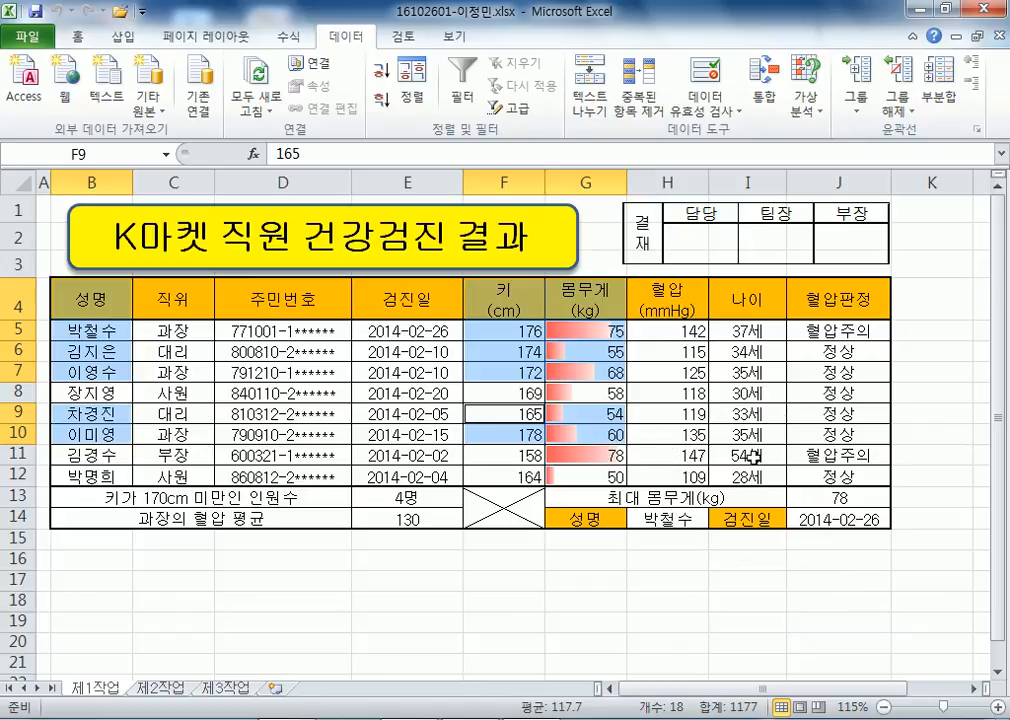
click(78, 38)
Insert a clustered column chart of the selected 키 and 몸무게 data.
click(118, 40)
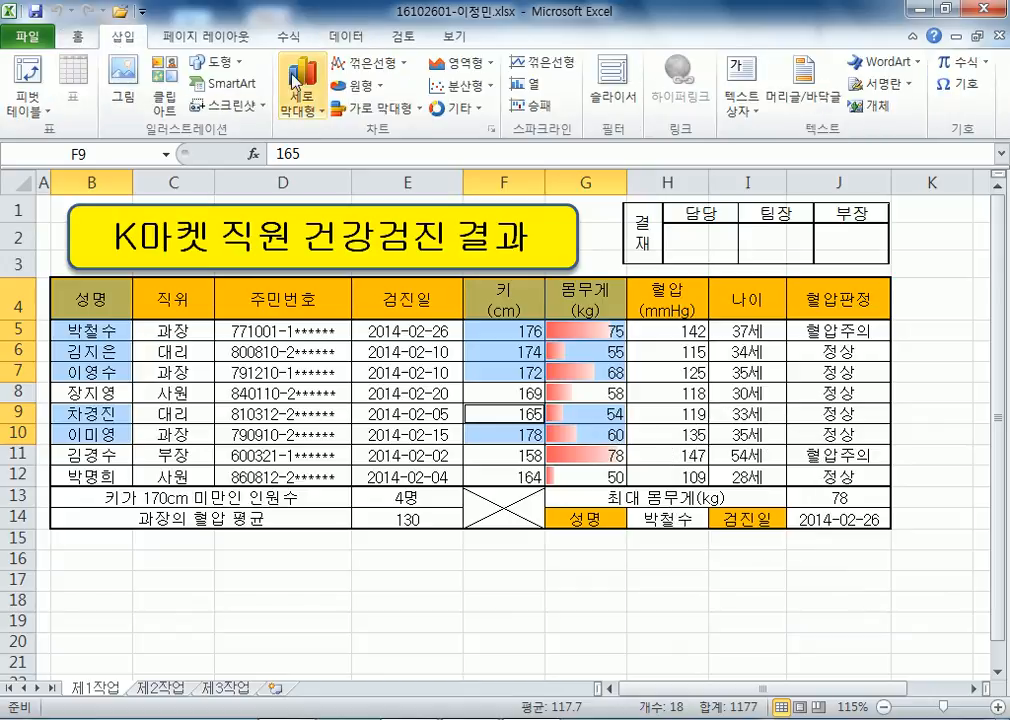
click(302, 88)
click(308, 165)
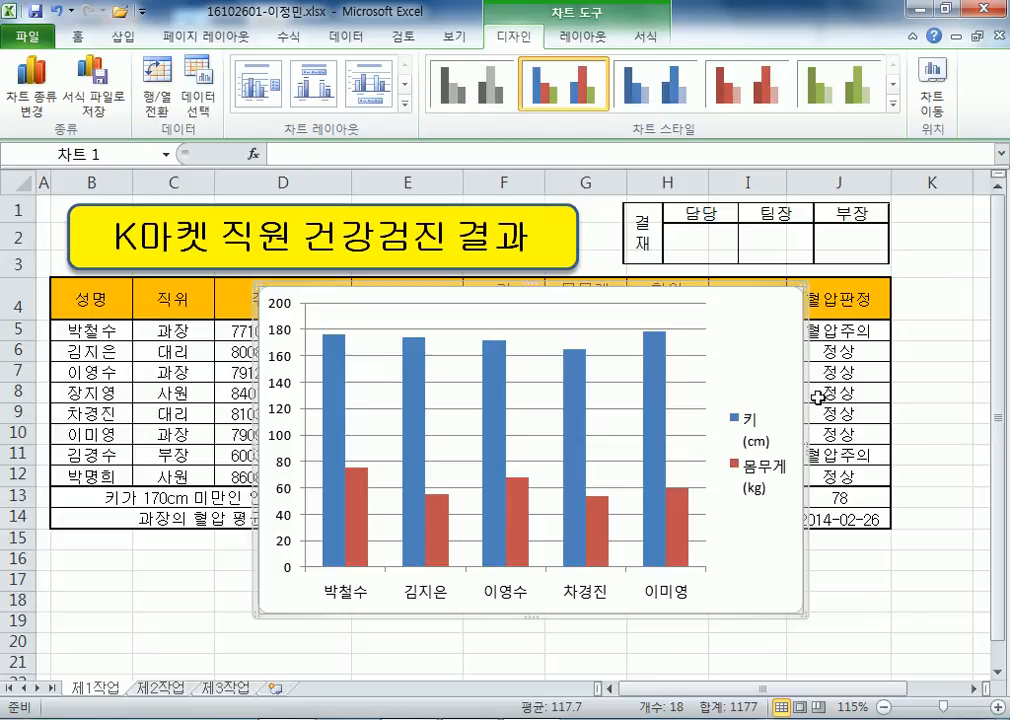
Move the chart to a new sheet named 제4작업.
right_click(774, 340)
click(831, 549)
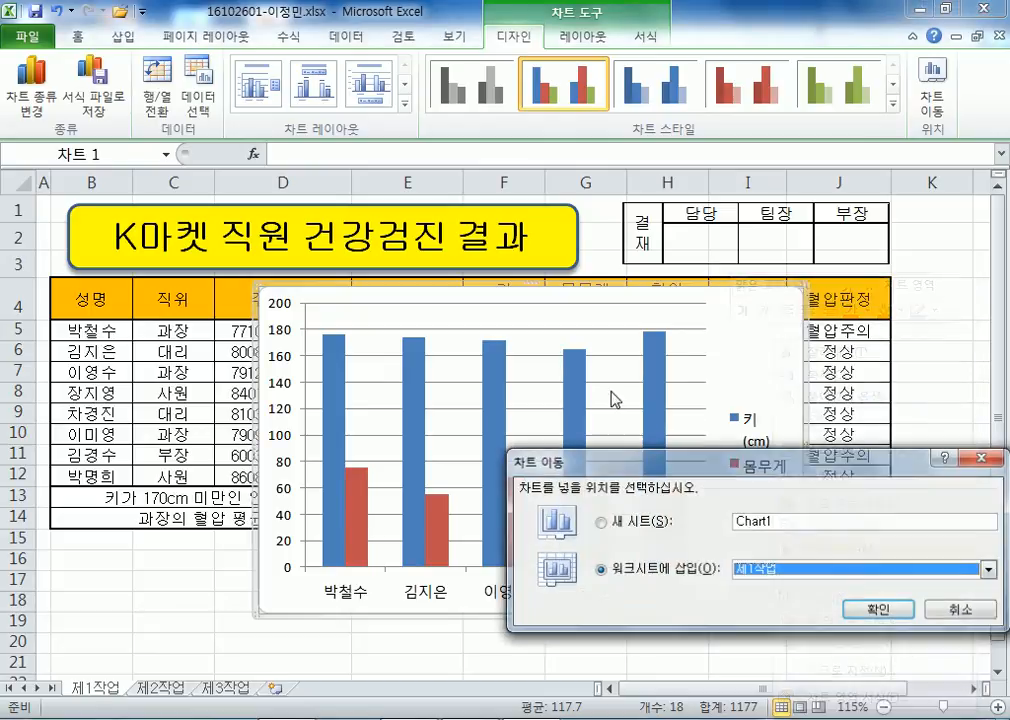
click(640, 522)
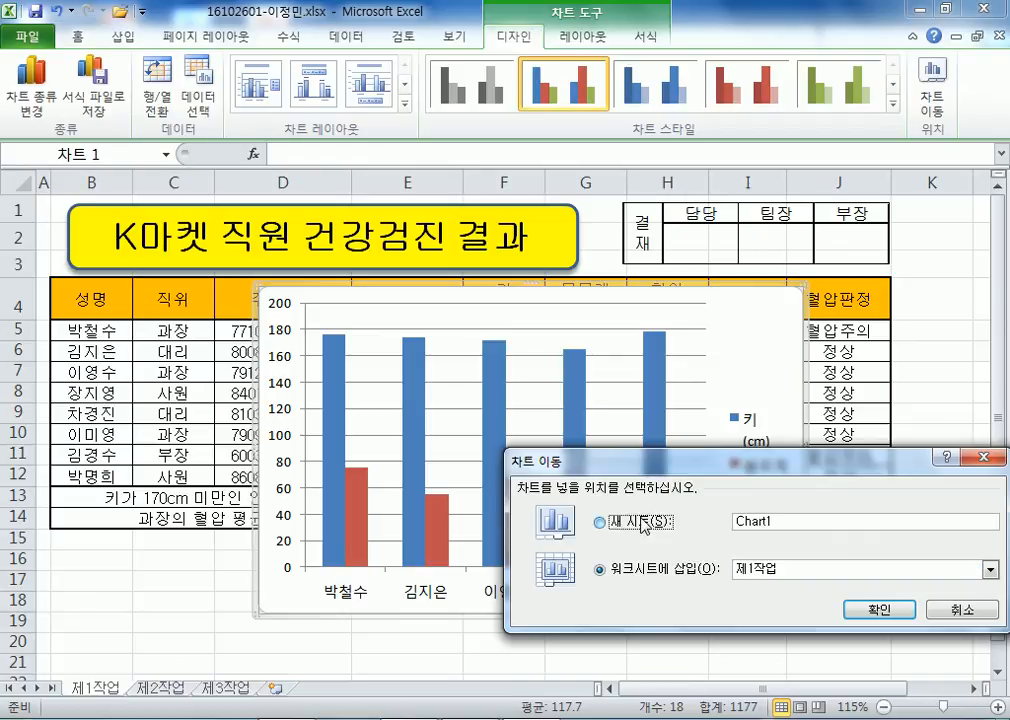
text(제4작업)
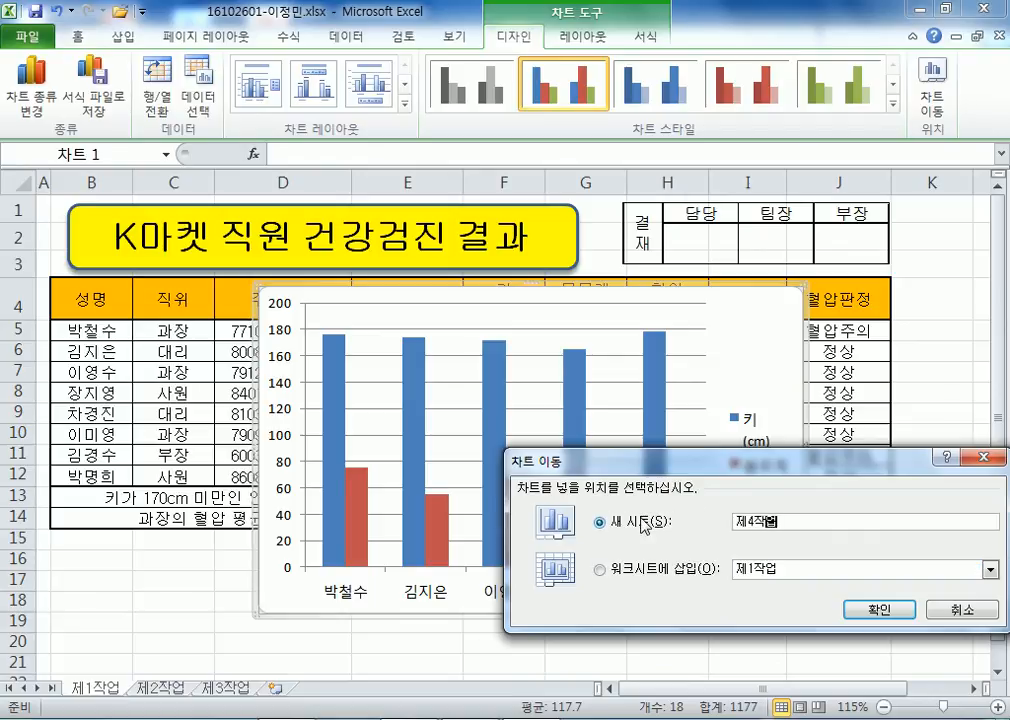
key(Return)
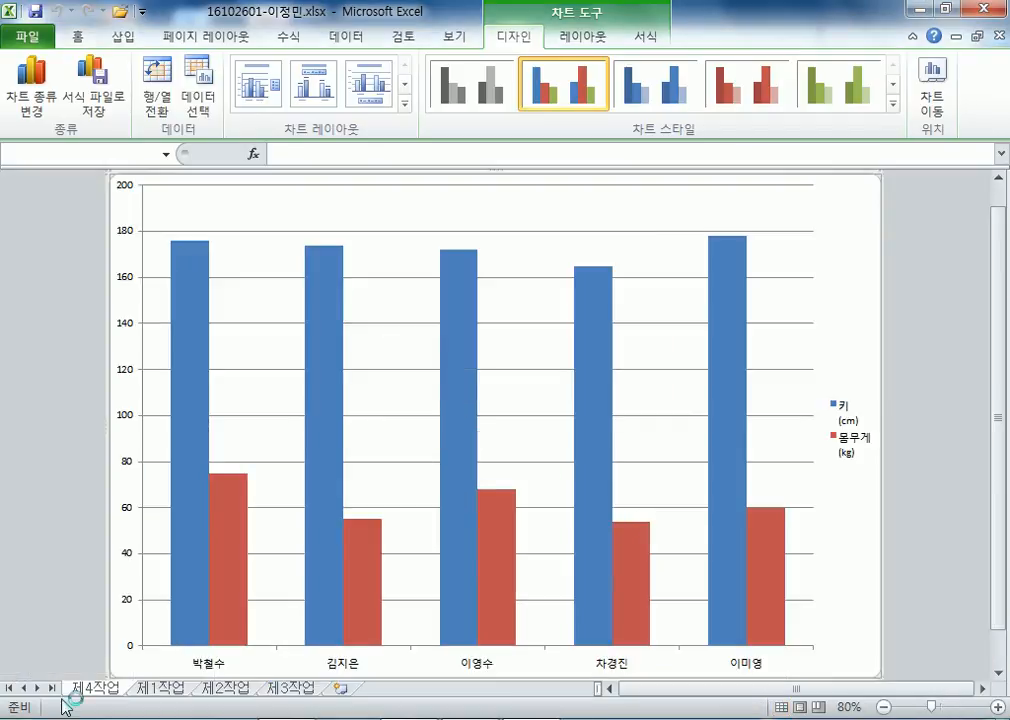
Place 제4작업 after 제3작업 and apply Layout 3 with the green chart style.
drag(85, 687, 340, 686)
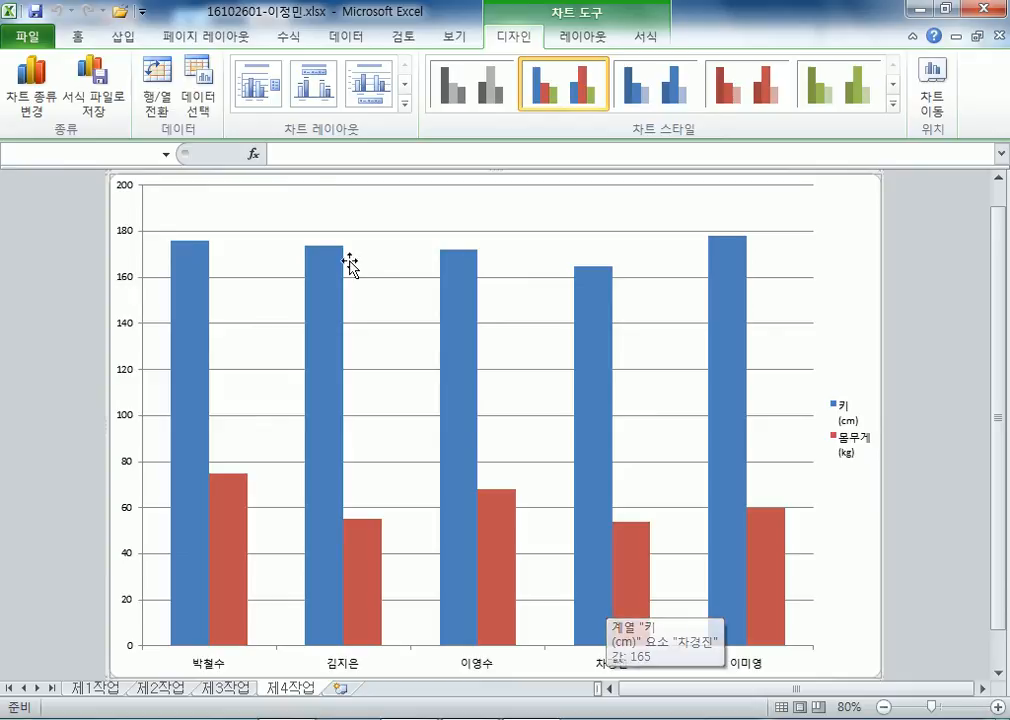
click(366, 84)
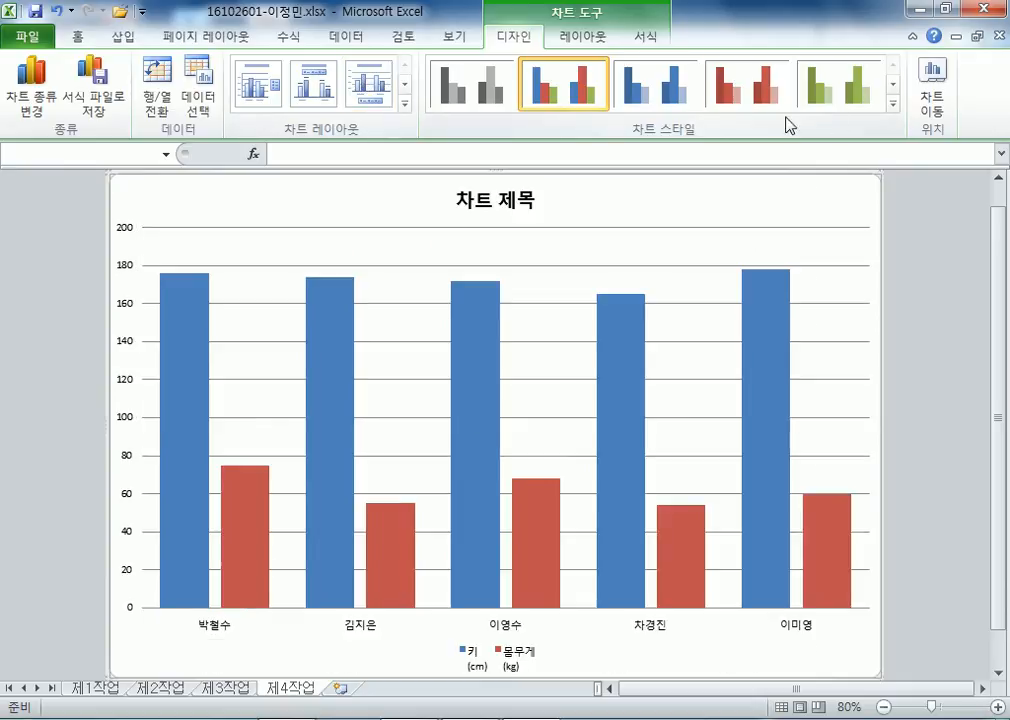
click(893, 103)
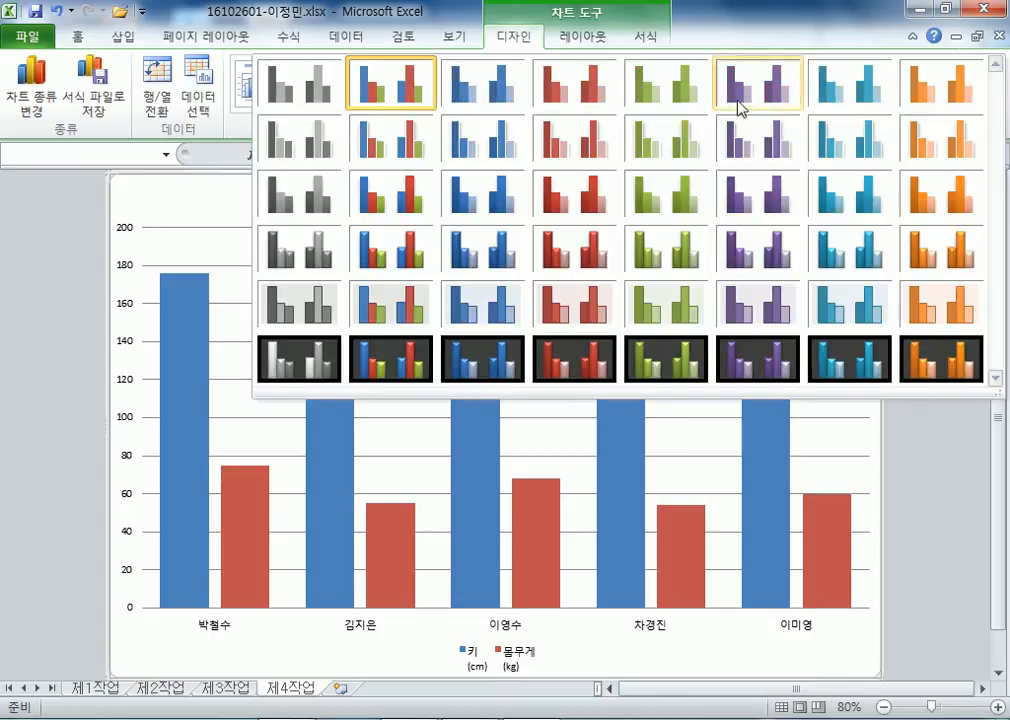
click(668, 96)
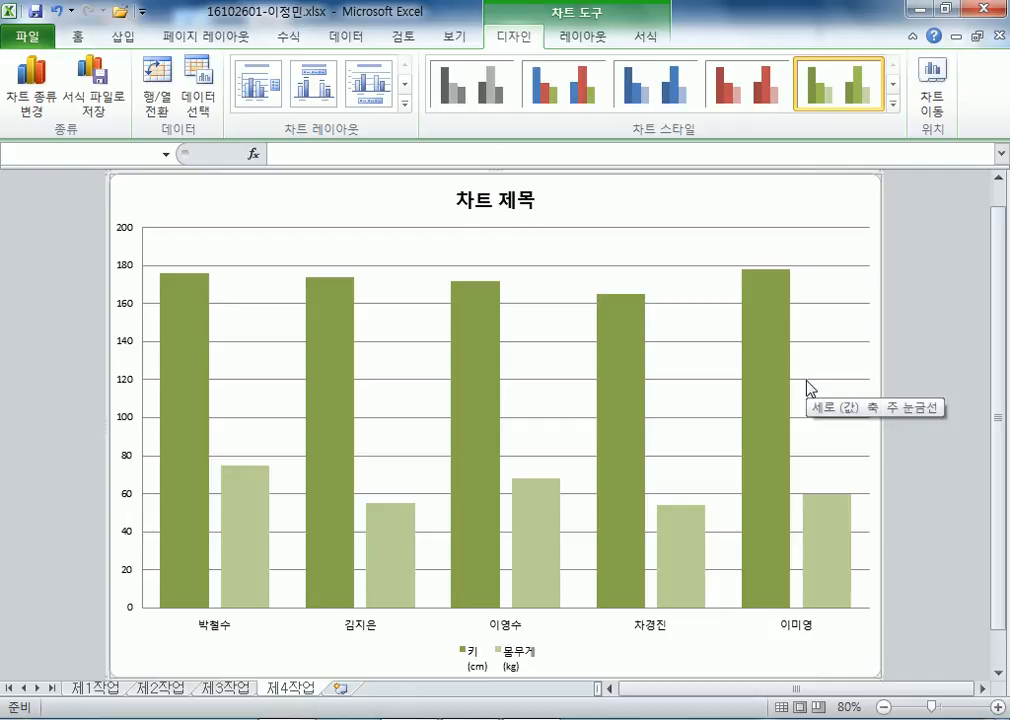
Set the chart text to 굴림 font at 11 pt.
click(77, 37)
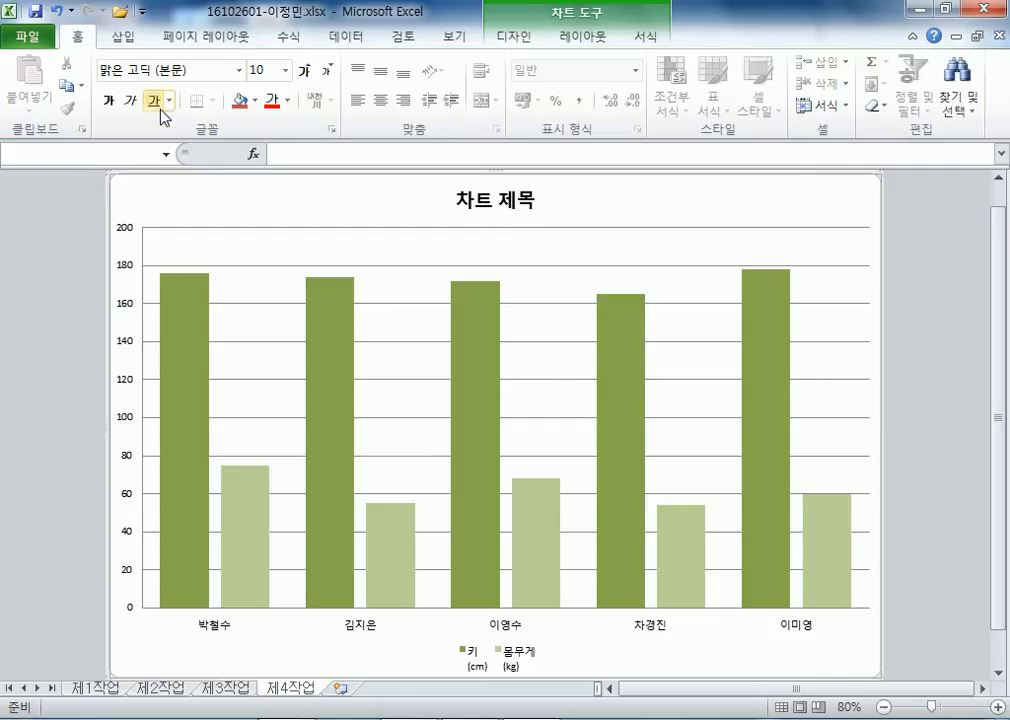
click(230, 66)
text(굴)
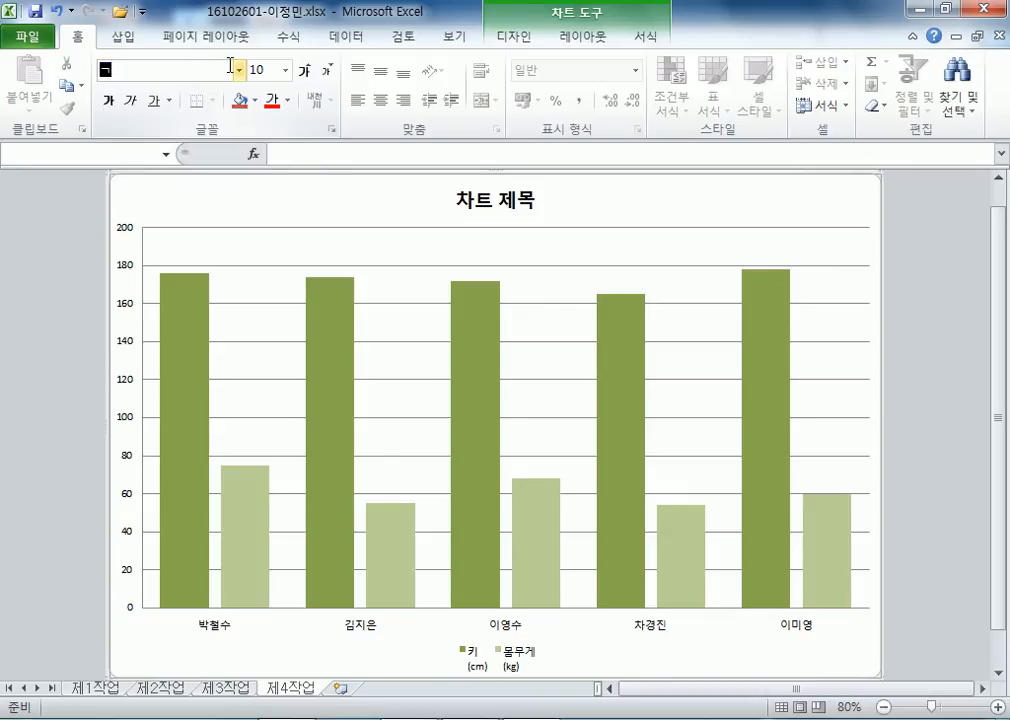
text(림)
key(Return)
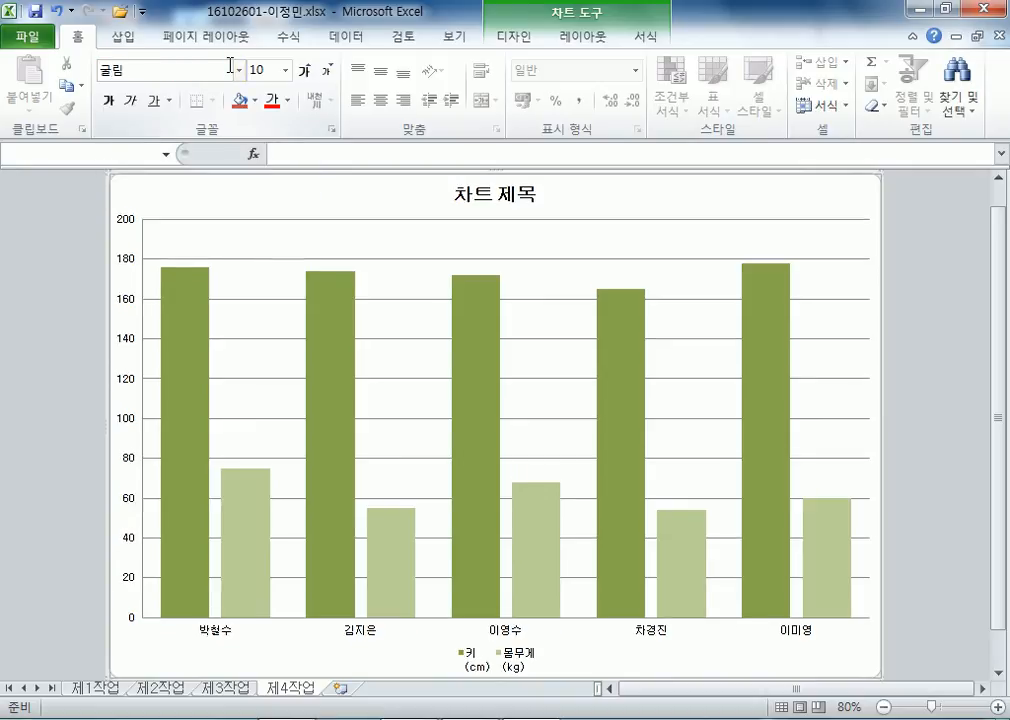
click(303, 71)
click(303, 71)
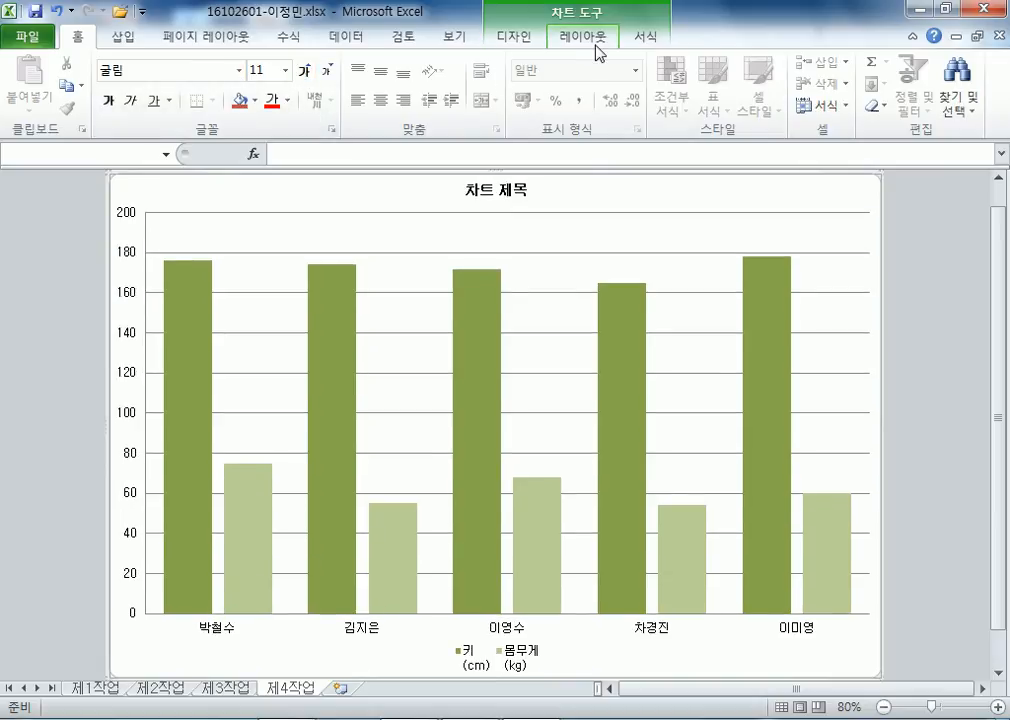
click(645, 36)
click(421, 70)
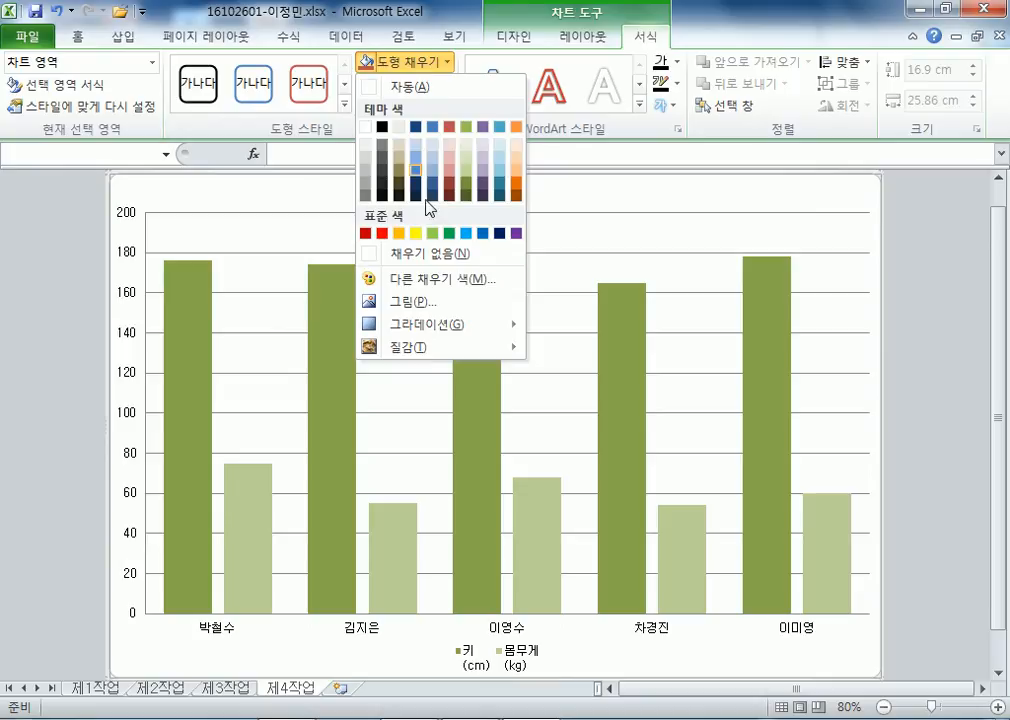
mouse_move(420, 350)
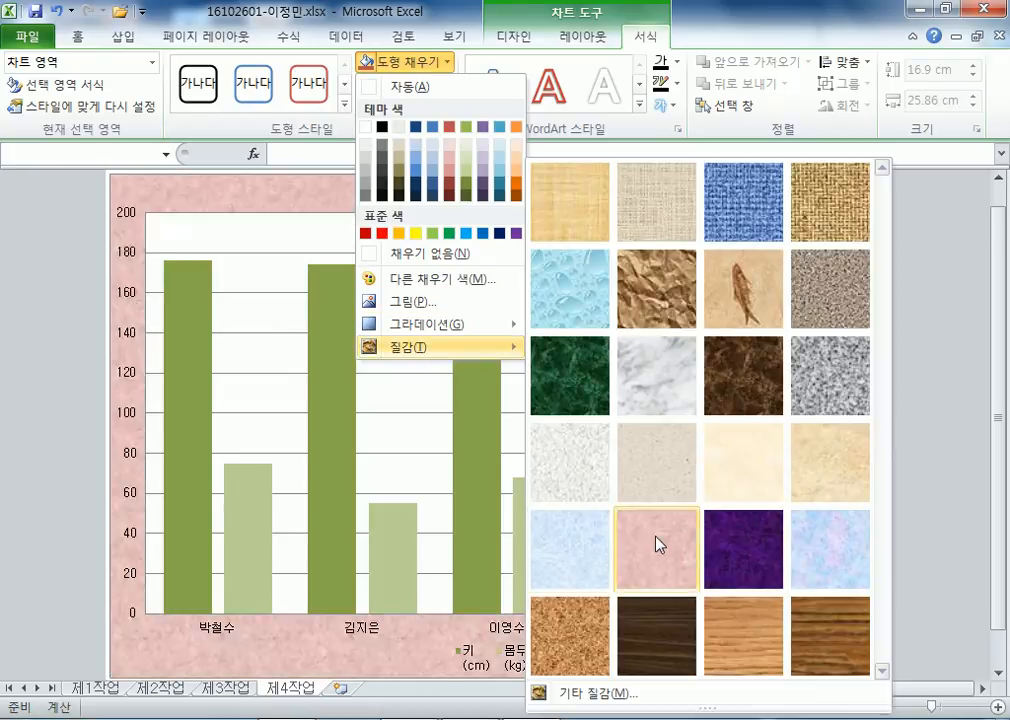
click(588, 552)
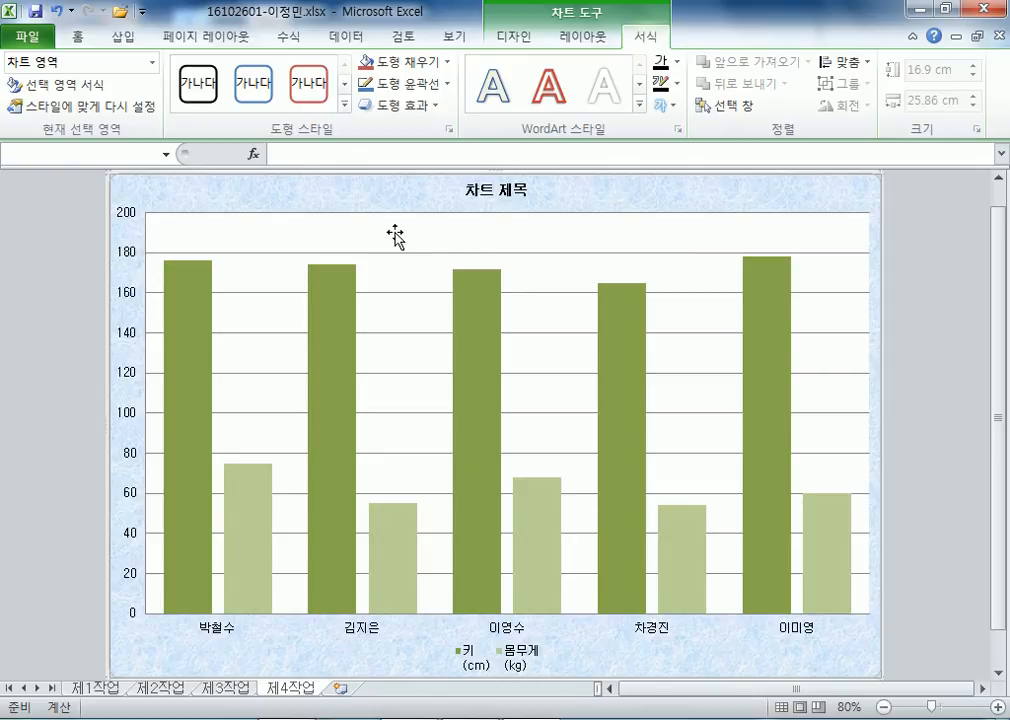
click(518, 268)
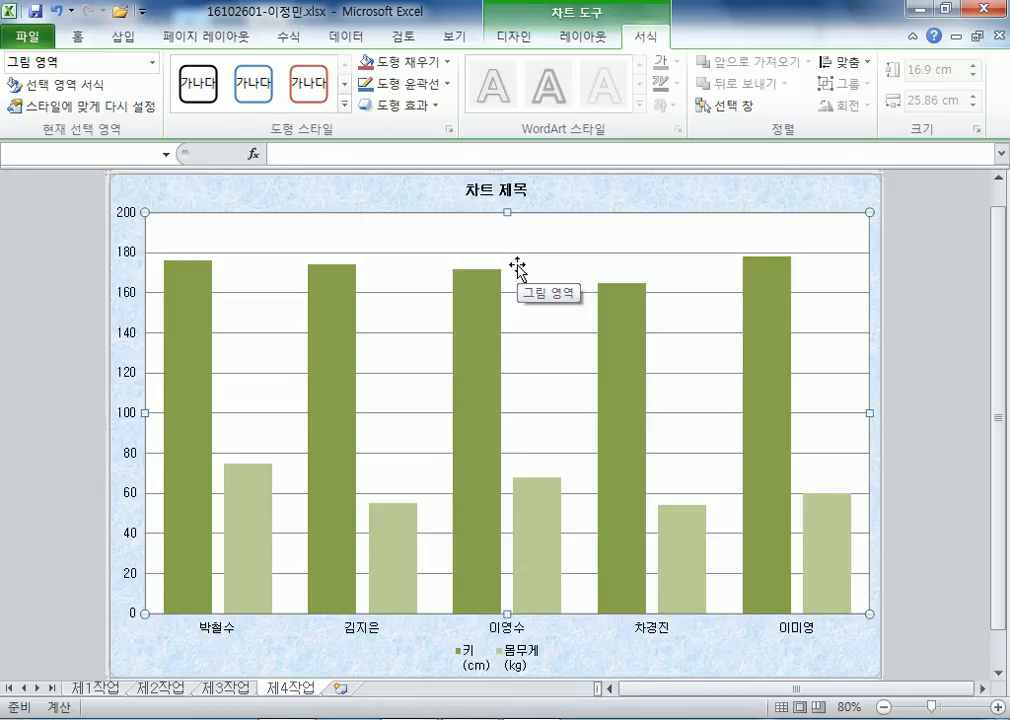
Enlarge the chart title to 20 pt with a white fill and black outline.
click(507, 188)
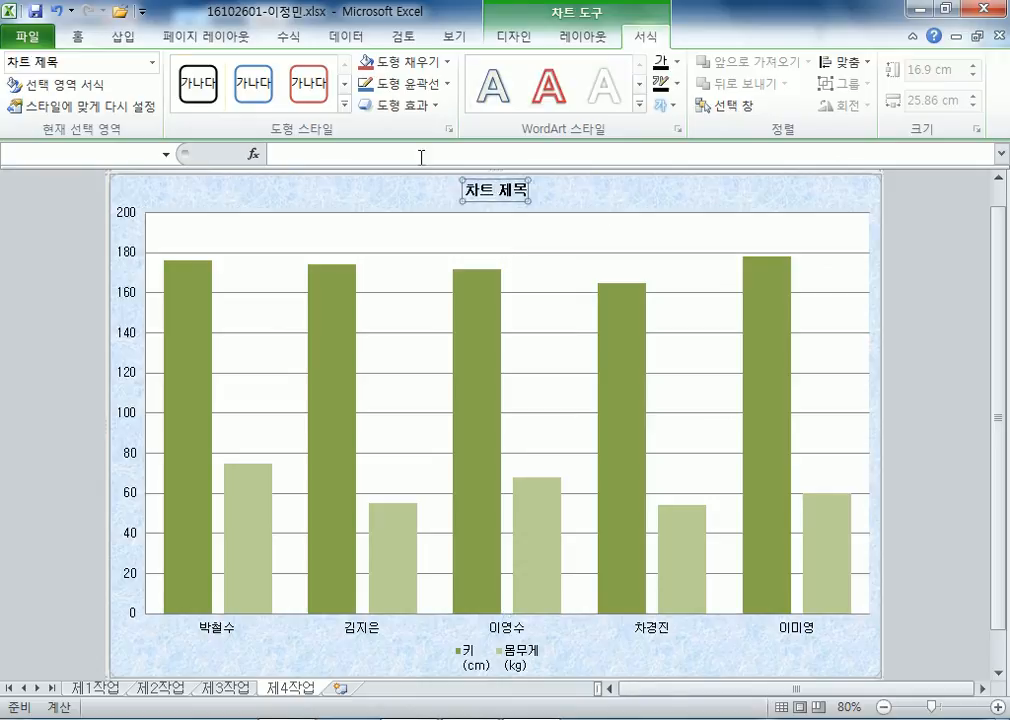
click(77, 37)
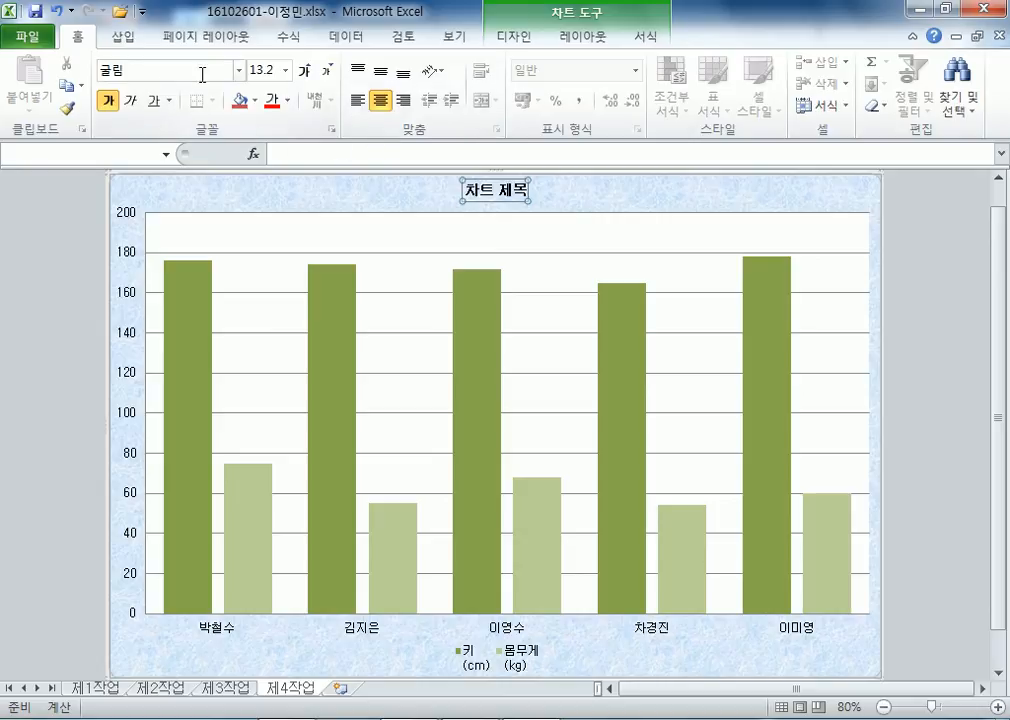
click(306, 78)
click(306, 78)
click(306, 78)
click(306, 78)
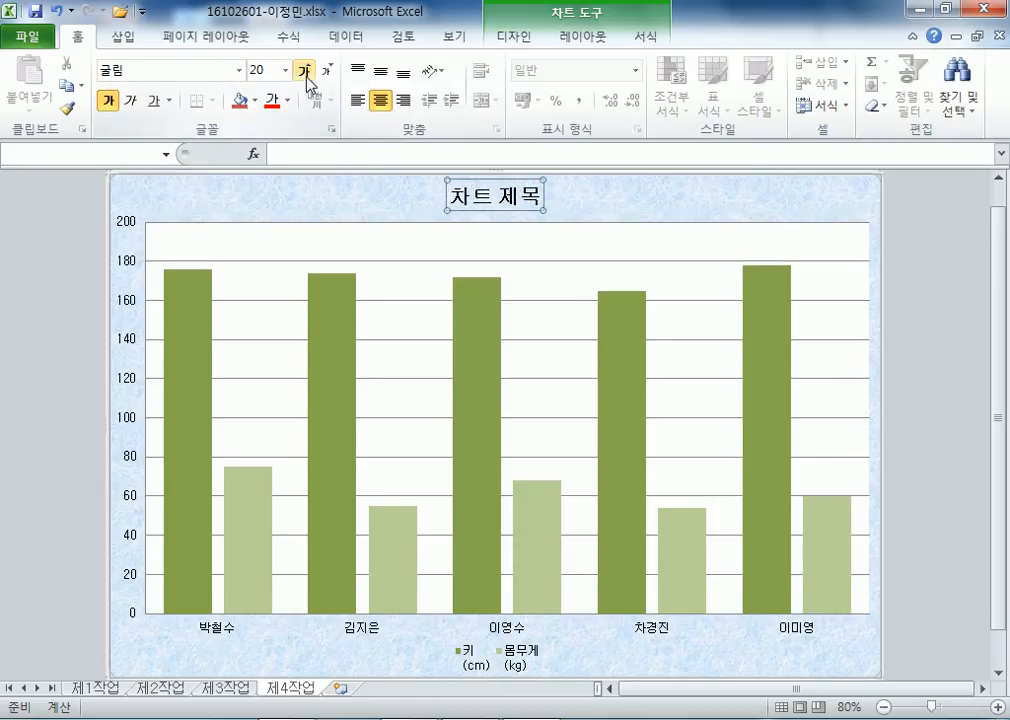
click(648, 37)
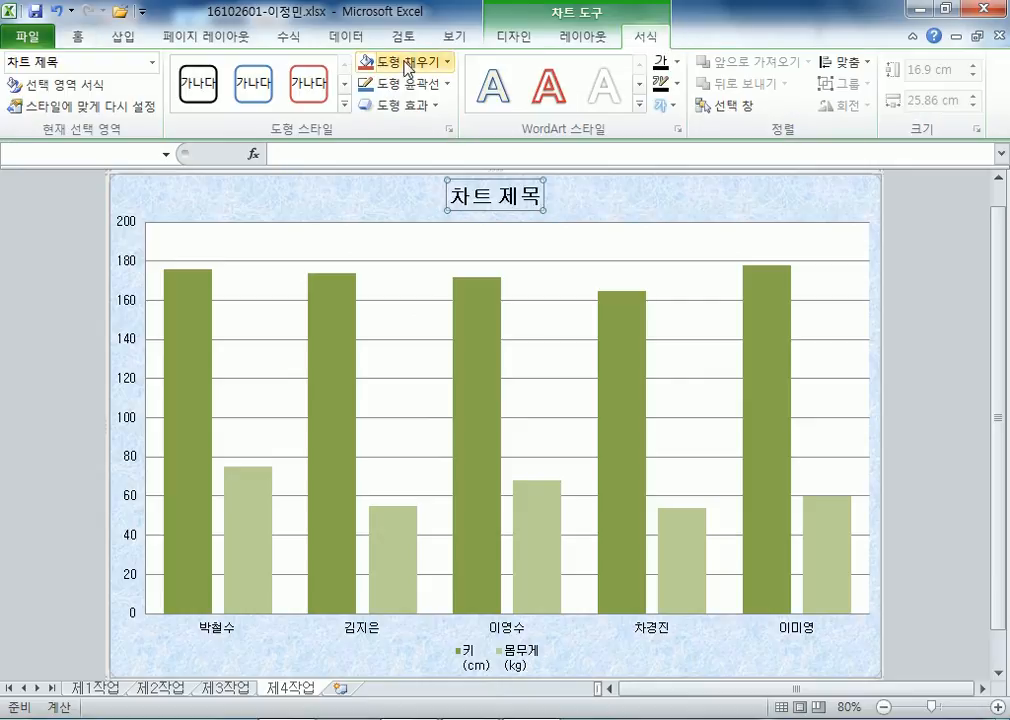
click(407, 68)
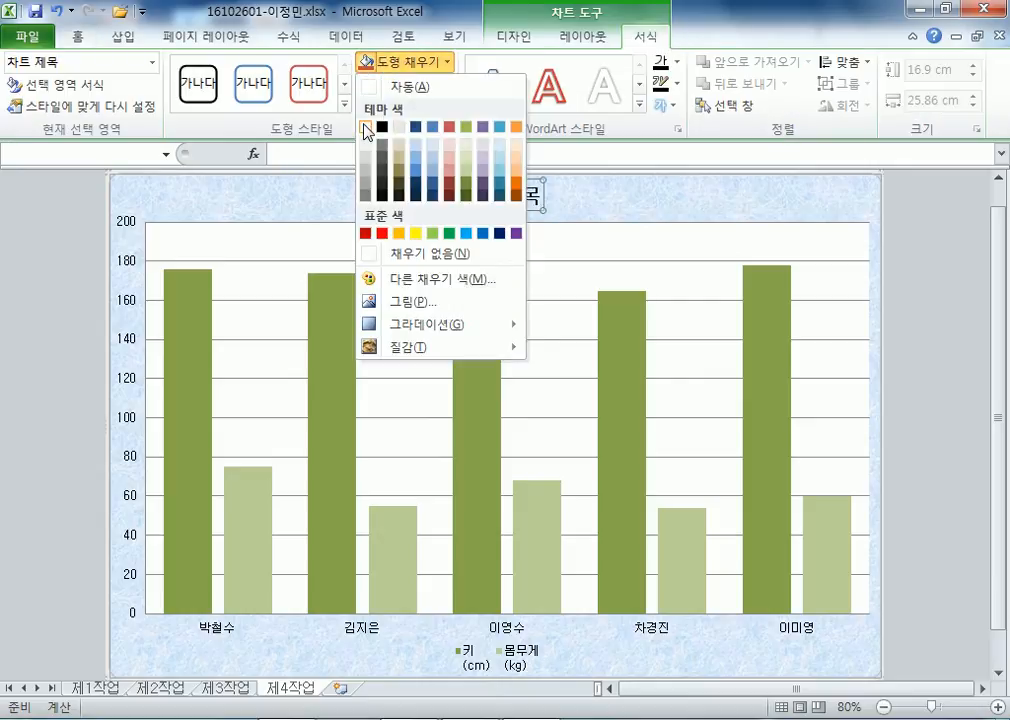
click(366, 127)
click(400, 84)
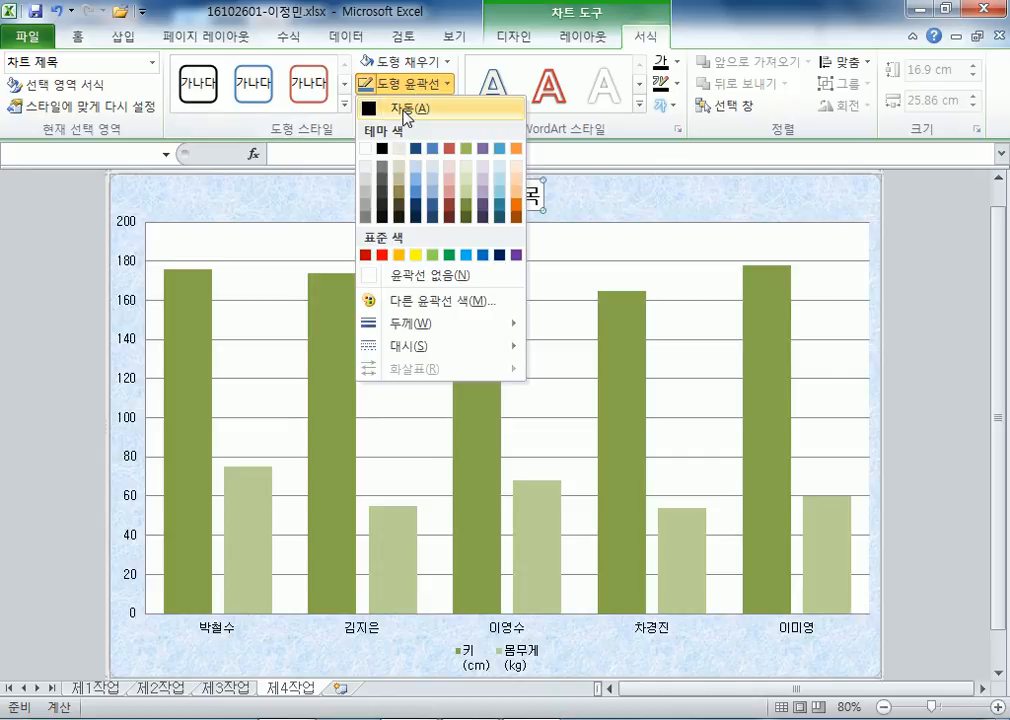
click(405, 116)
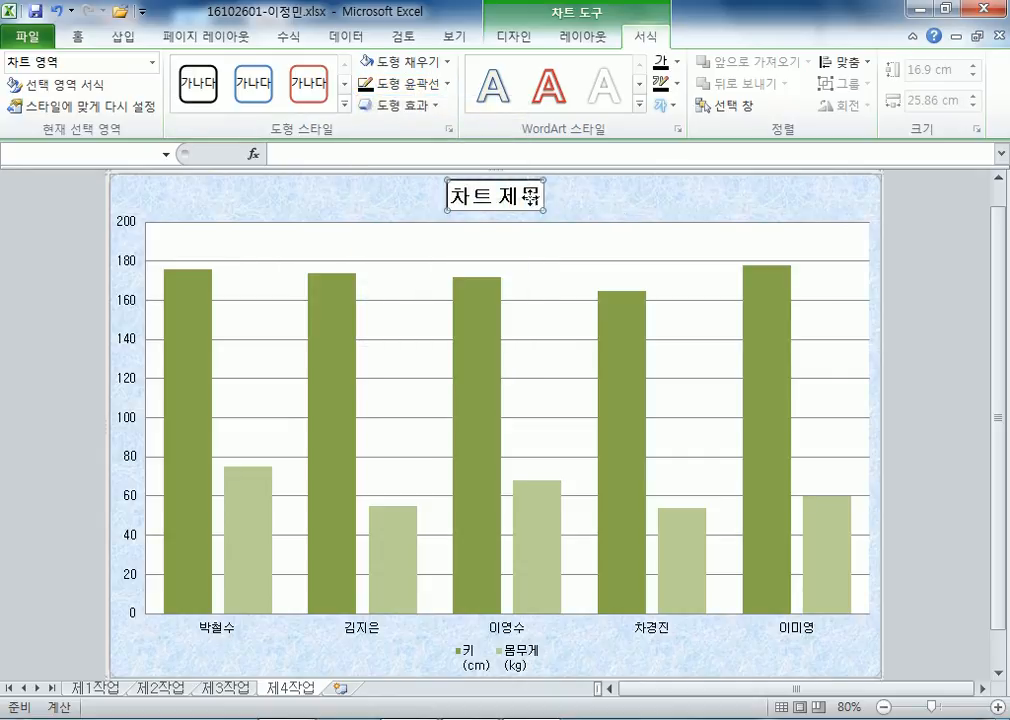
Retype the chart title as '과장 및 대리의 키와 몸무게 현황'.
text(고핫ㅏㅇ)
key(BackSpace)
key(BackSpace)
key(BackSpace)
key(BackSpace)
key(BackSpace)
text(ㄱㅎㅓ₩)
key(BackSpace)
key(BackSpace)
key(BackSpace)
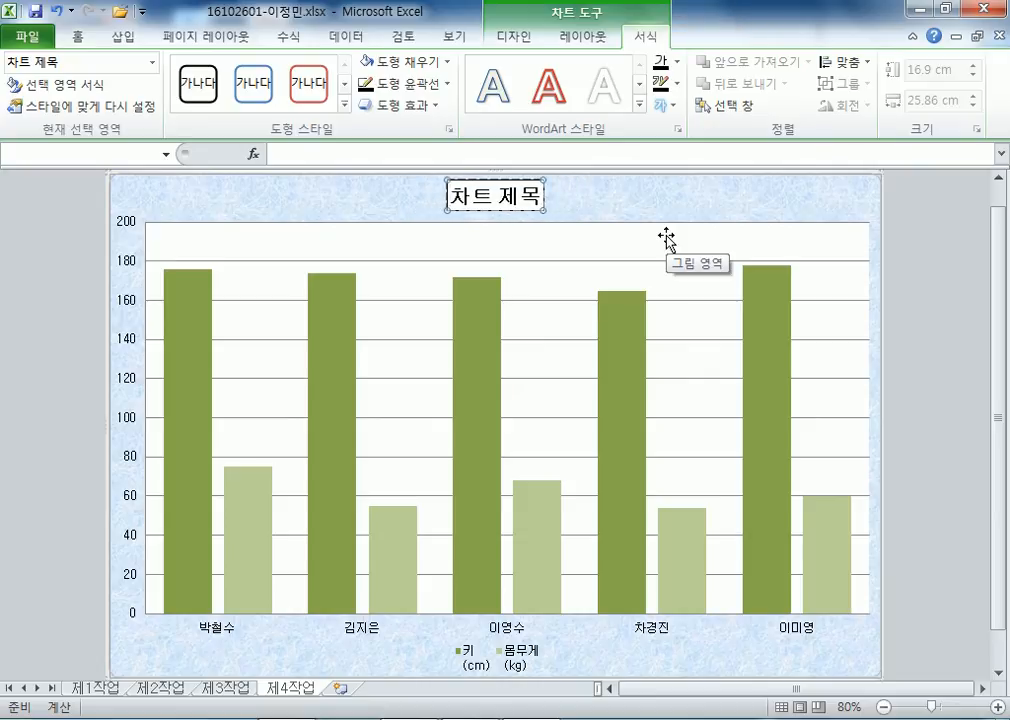
text(과장 및 대)
text(리의 키와 ㅁ)
text(ㅗㅁ)
text(ㅜㄱㅔ)
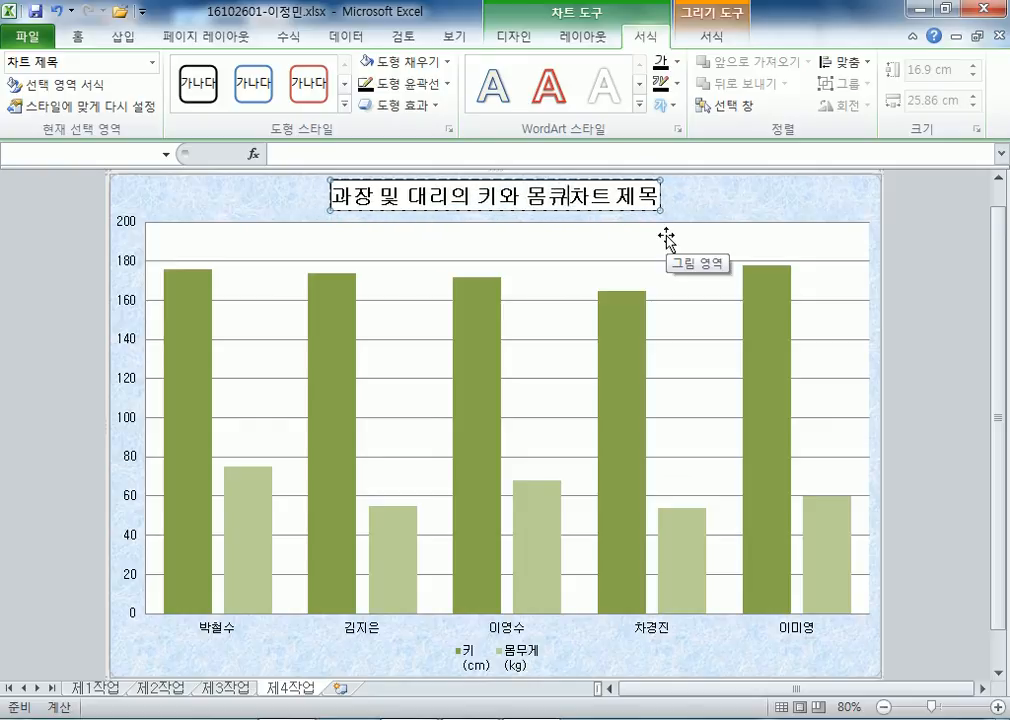
text( ㅎㅕㄴㅎㅘㅇ)
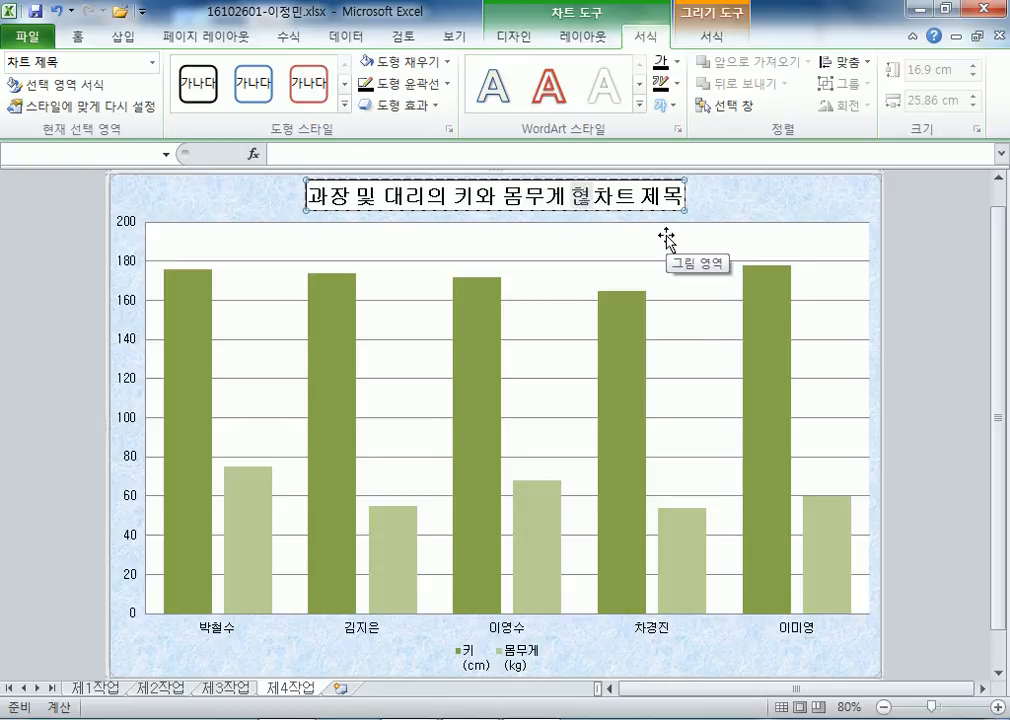
key(Delete)
key(Delete)
key(Delete)
key(Delete)
key(Delete)
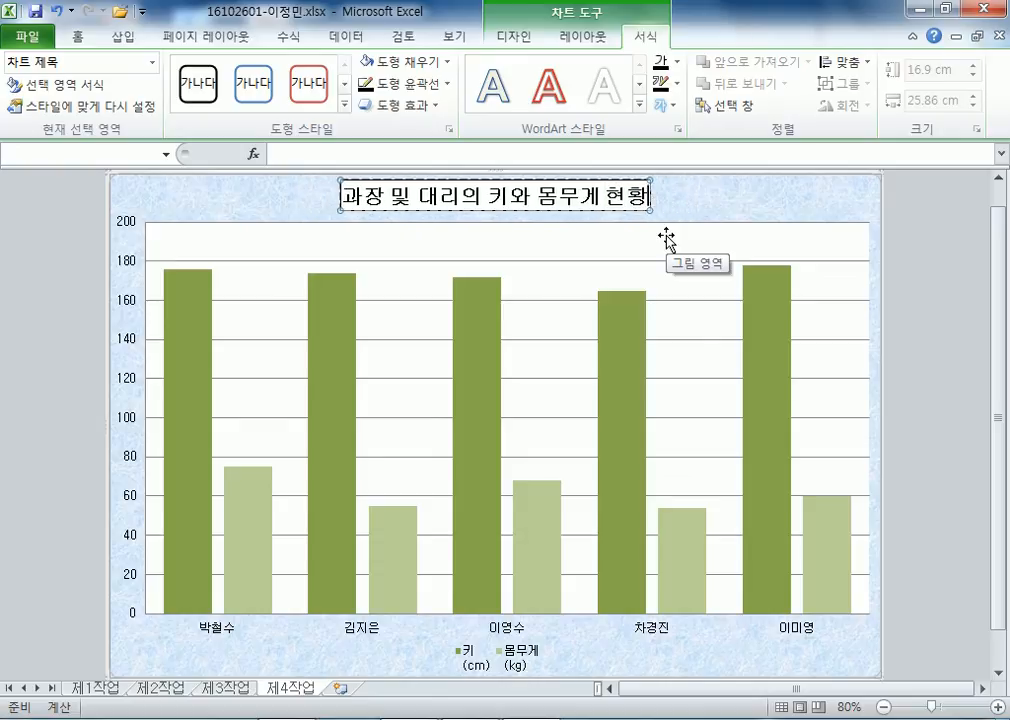
click(776, 197)
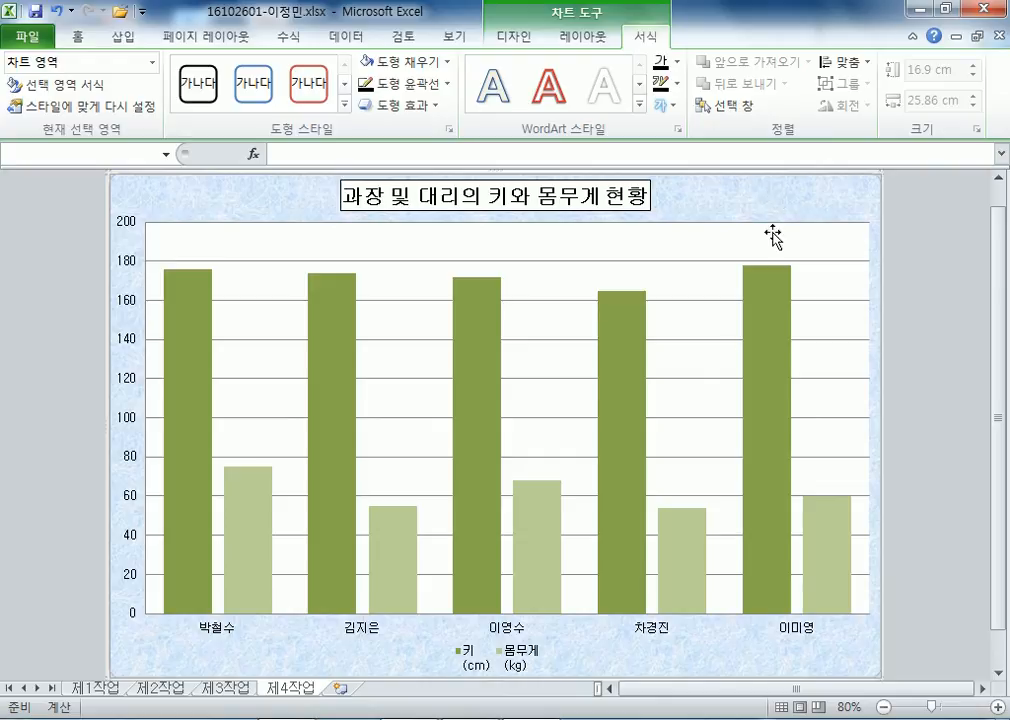
click(690, 552)
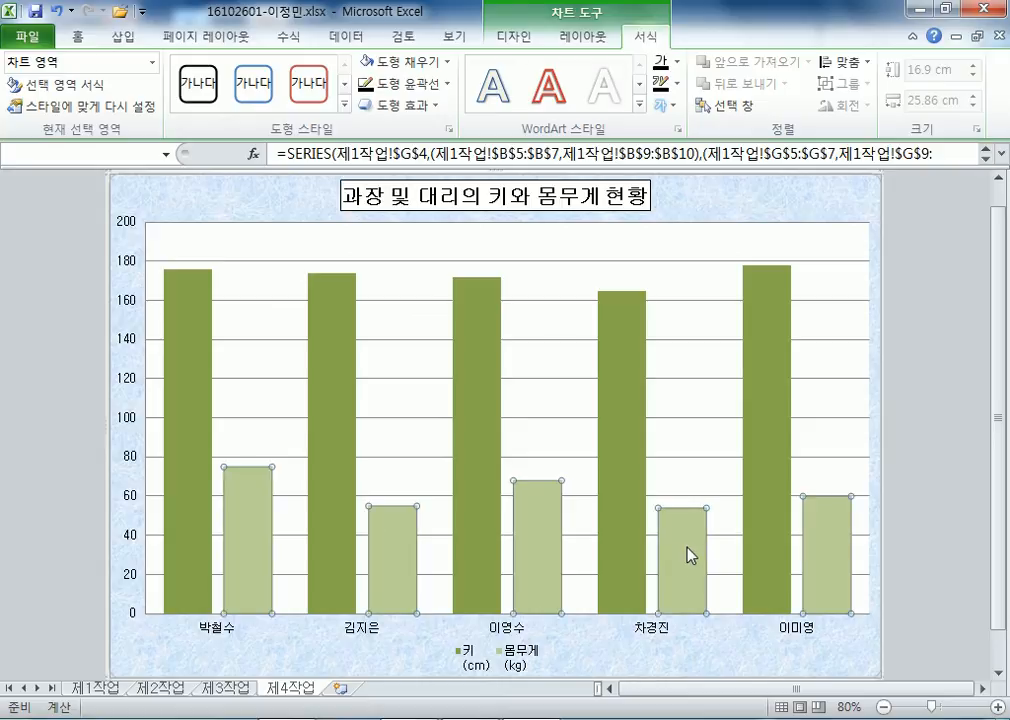
mouse_move(695, 515)
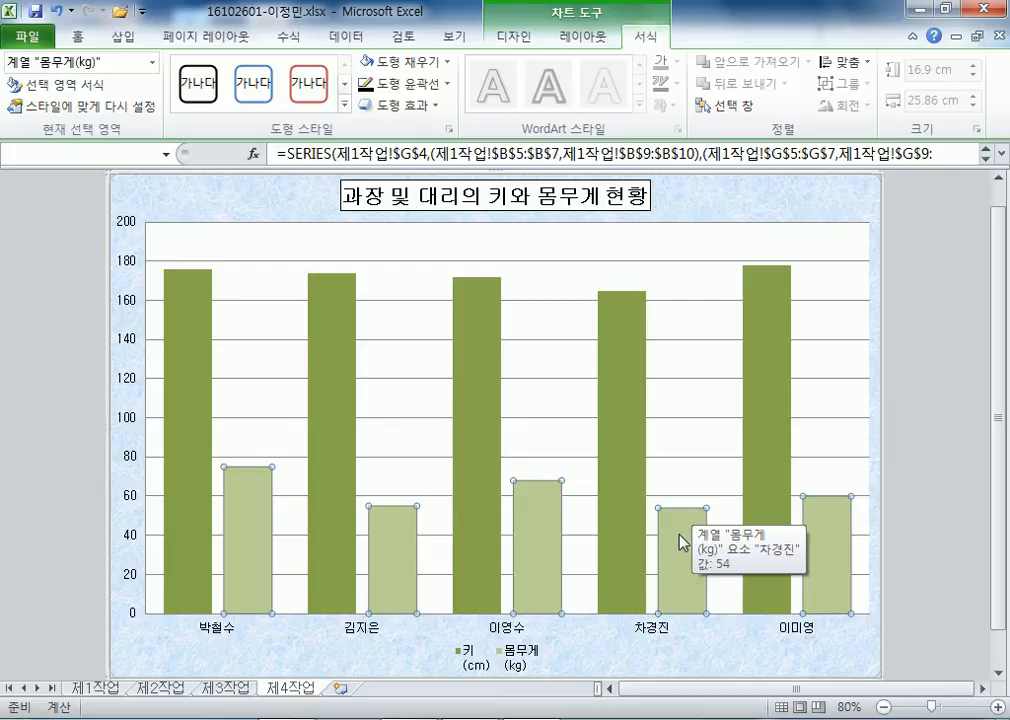
Change the 몸무게 series to a line chart with markers.
click(517, 37)
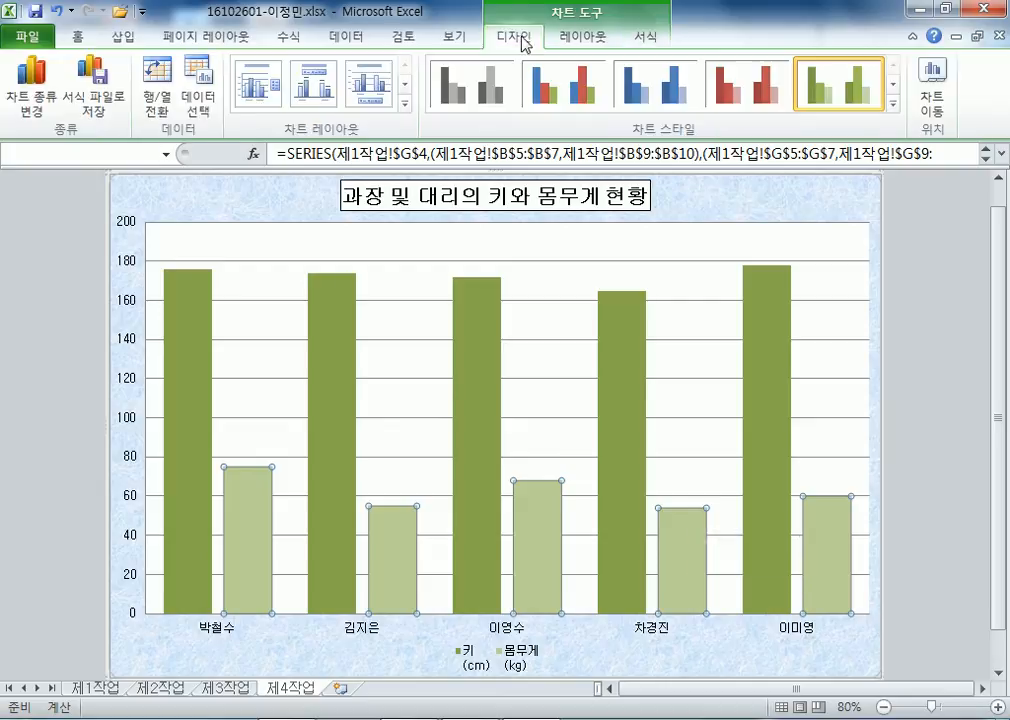
click(34, 100)
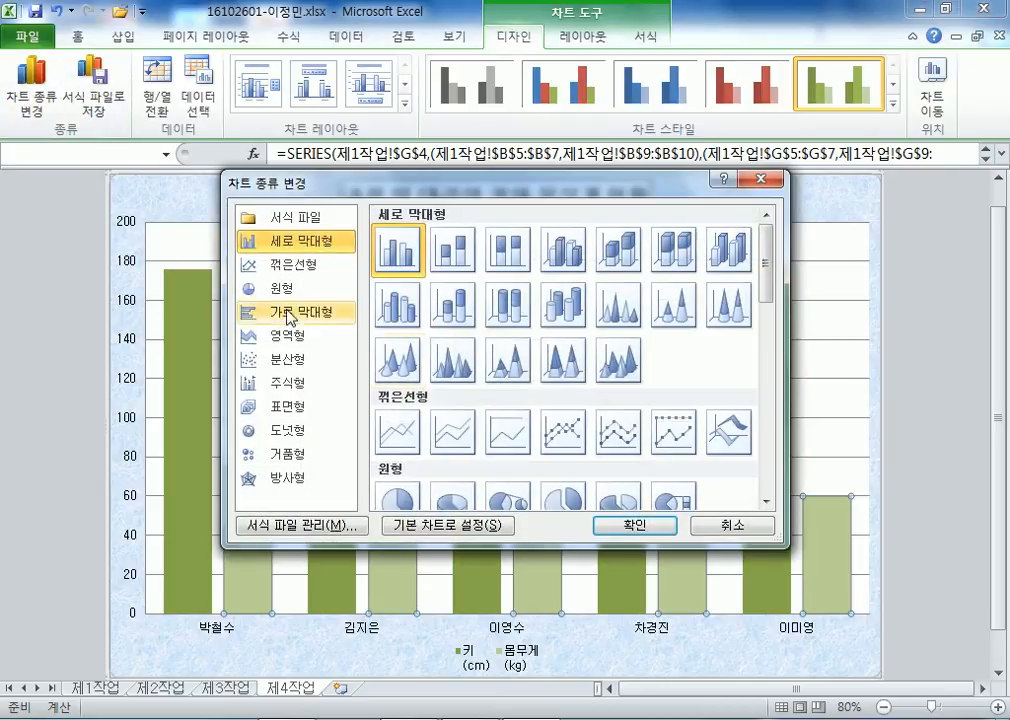
click(250, 265)
click(604, 518)
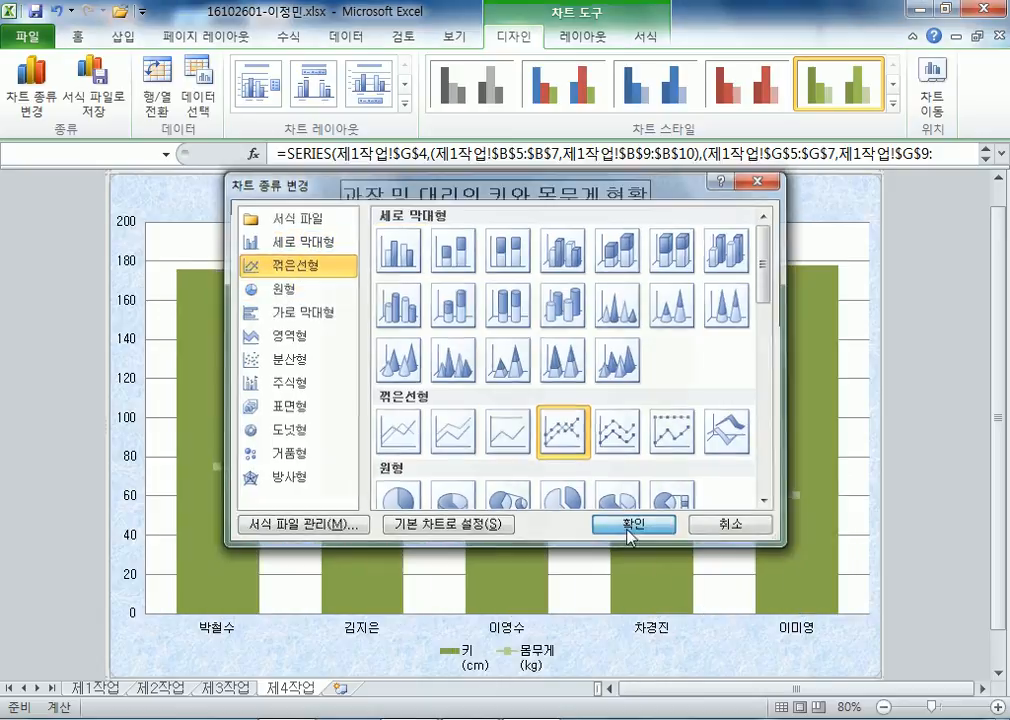
Plot the 몸무게 line on a secondary axis.
double_click(726, 505)
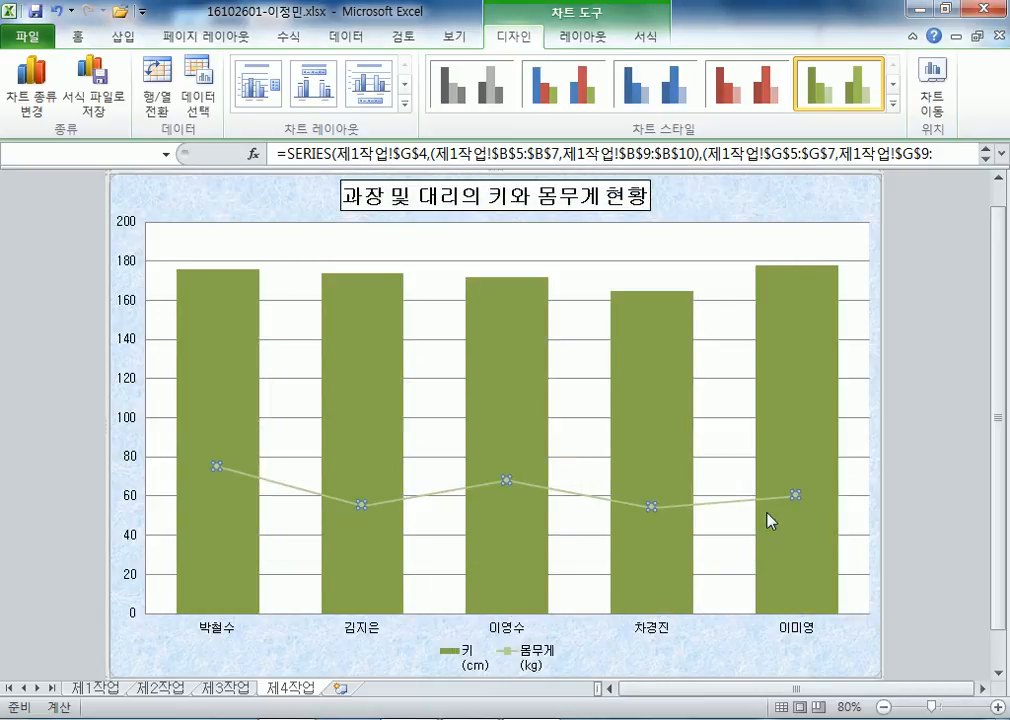
click(443, 210)
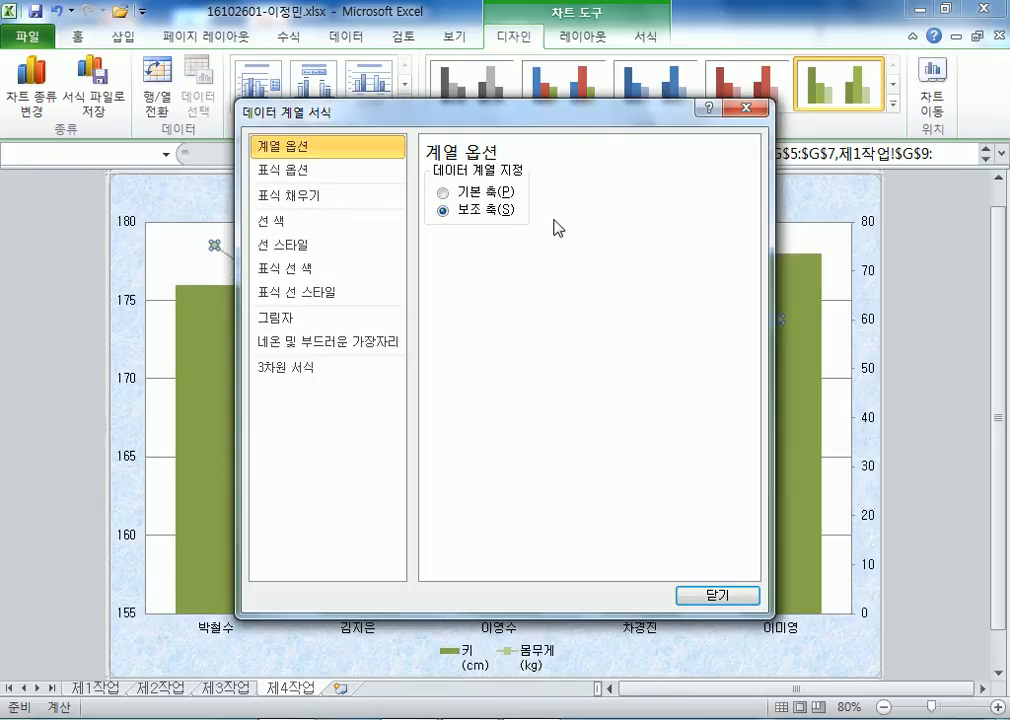
drag(545, 124, 561, 203)
click(735, 185)
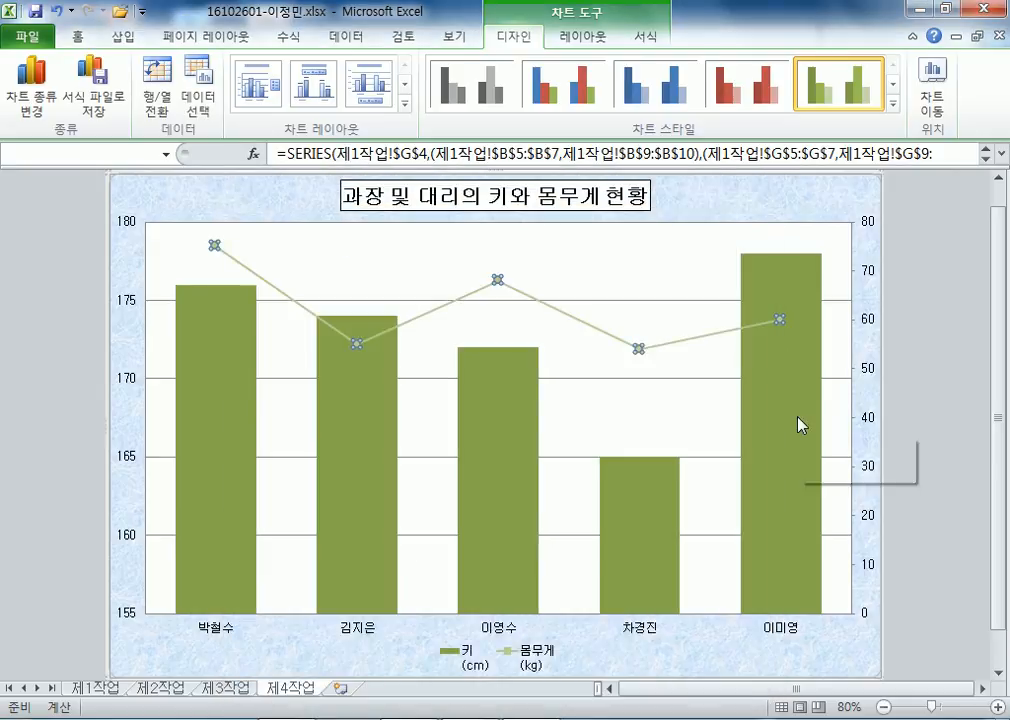
click(808, 340)
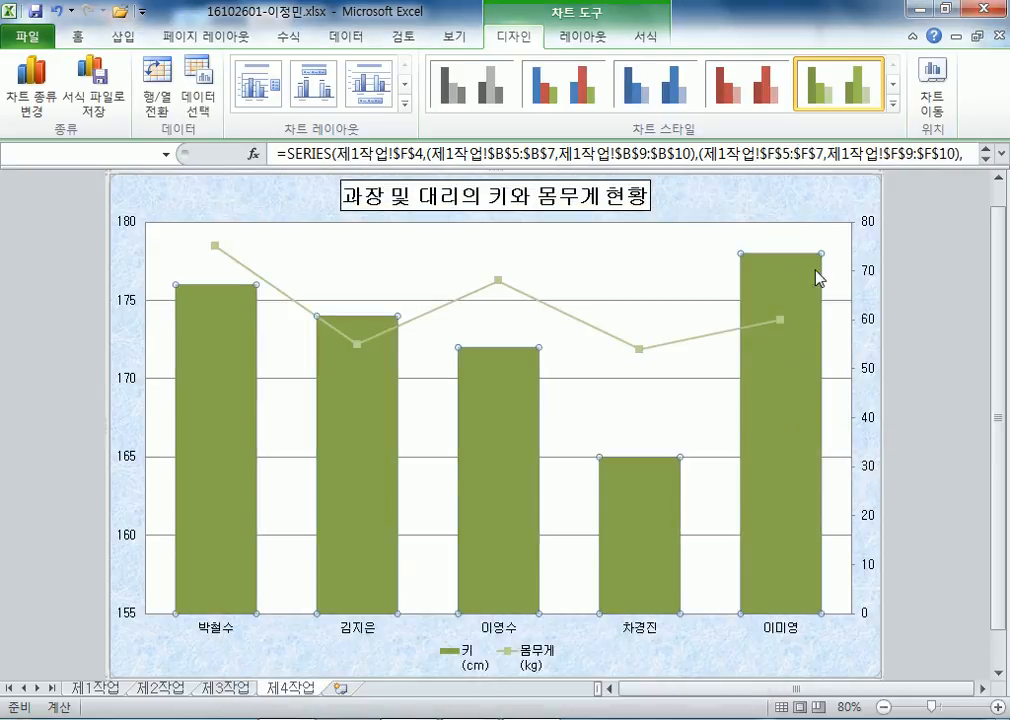
click(800, 288)
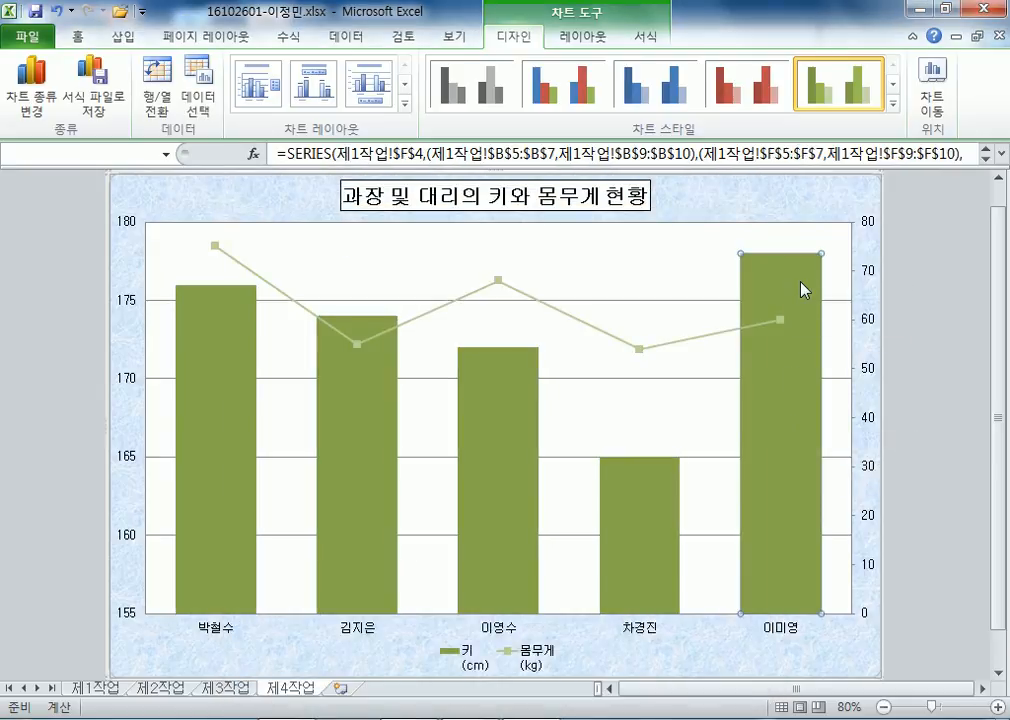
click(573, 42)
click(405, 100)
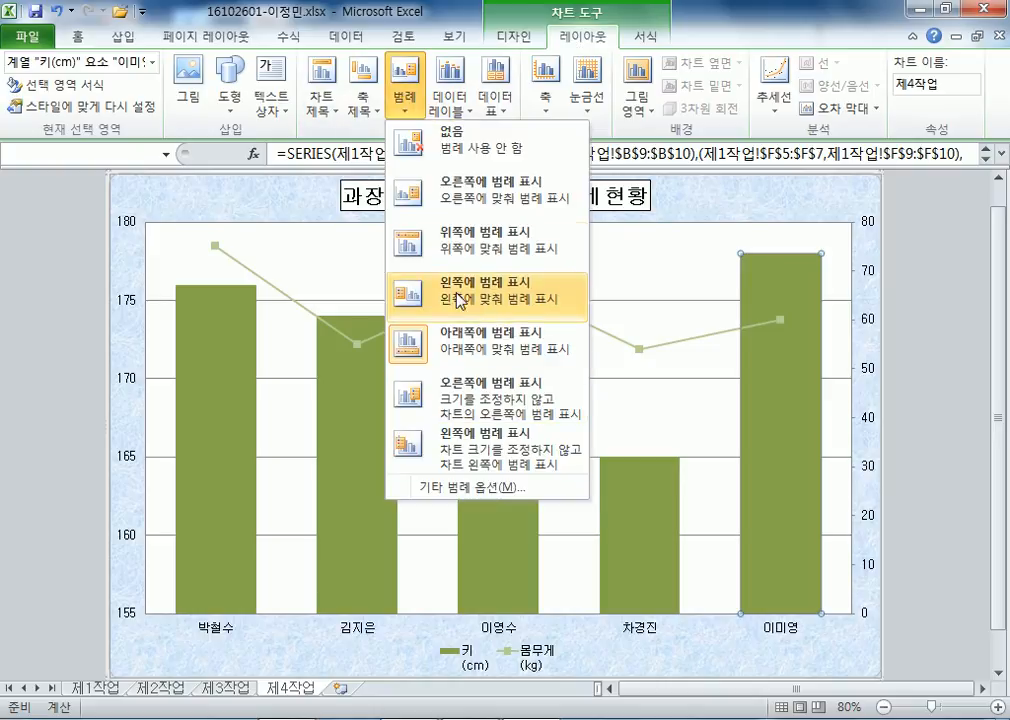
click(458, 250)
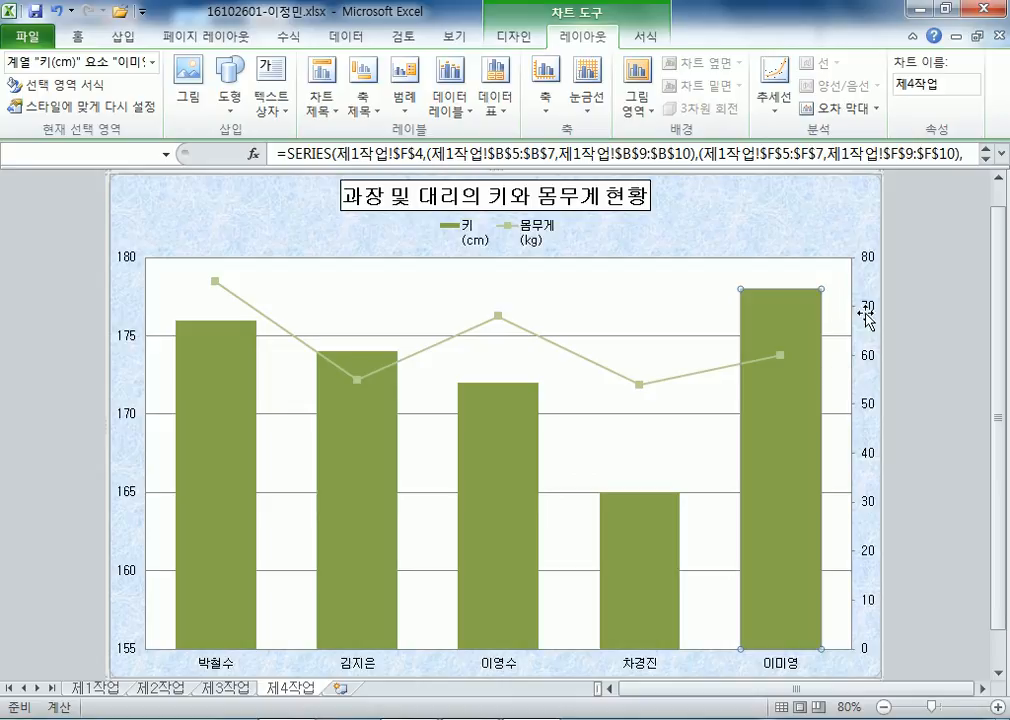
key(ctrl+z)
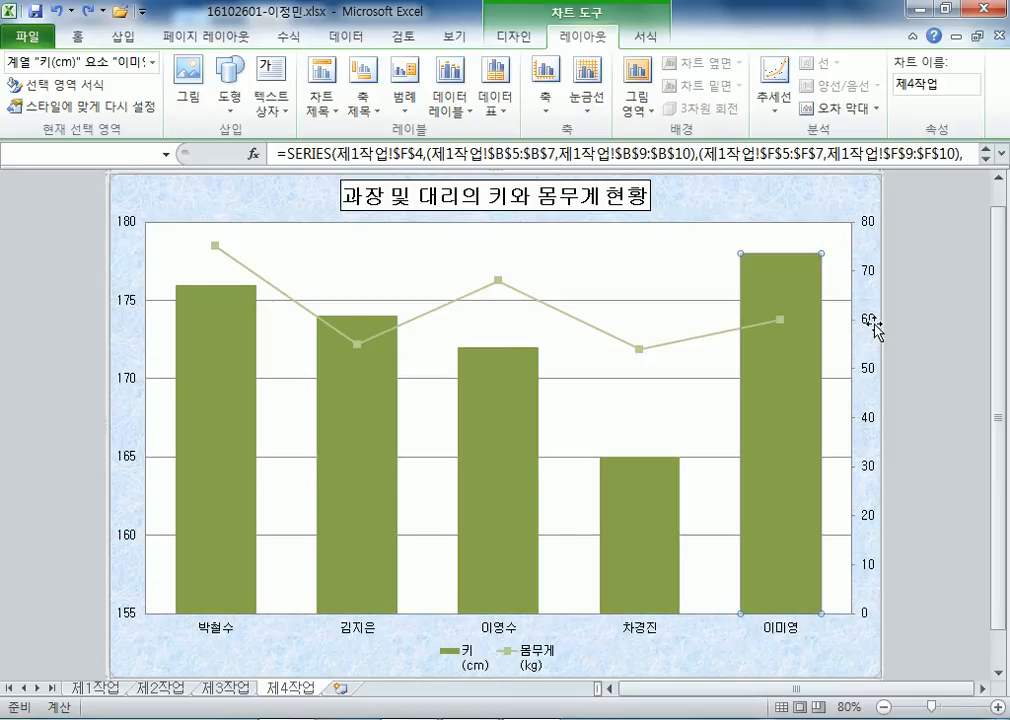
click(450, 95)
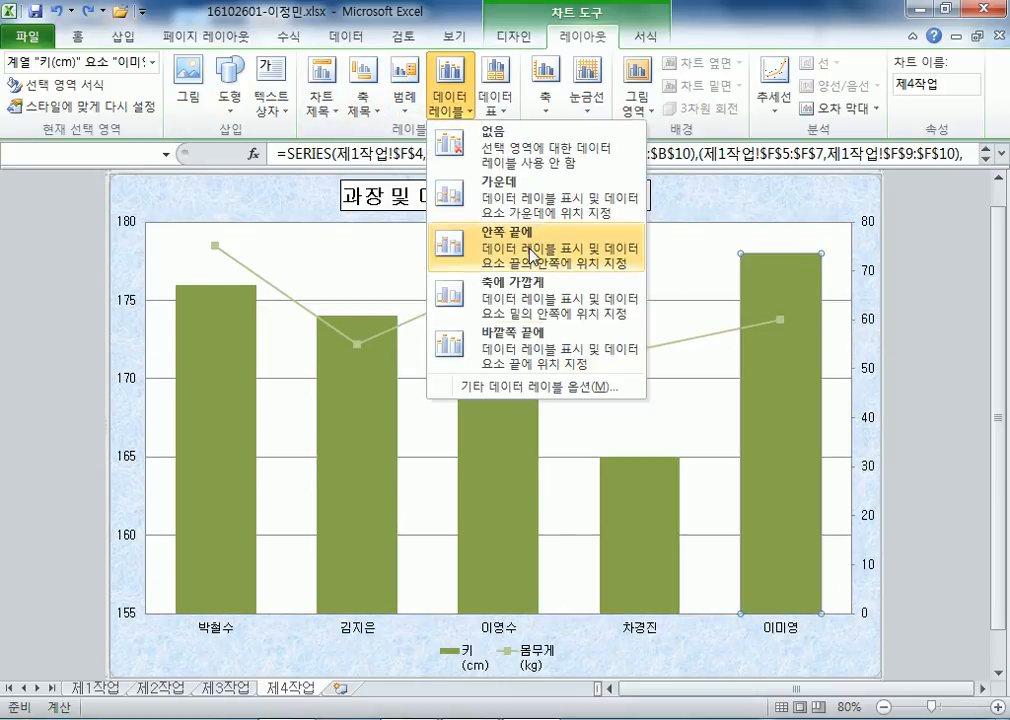
click(530, 357)
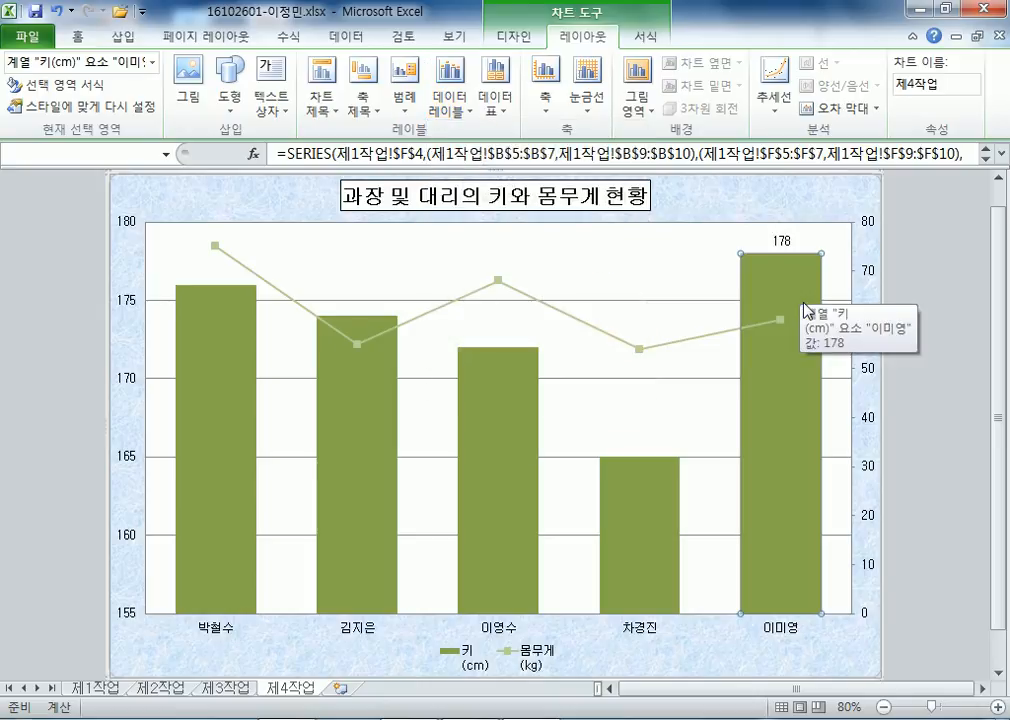
Give the major horizontal gridlines a dashed line style.
click(591, 390)
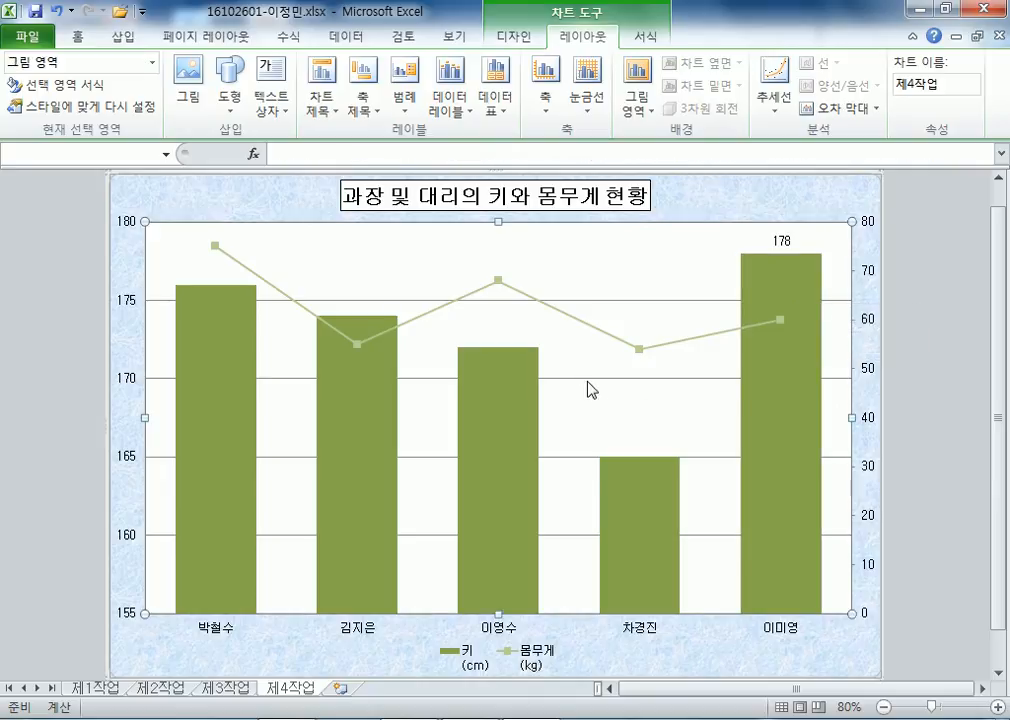
click(602, 379)
double_click(612, 380)
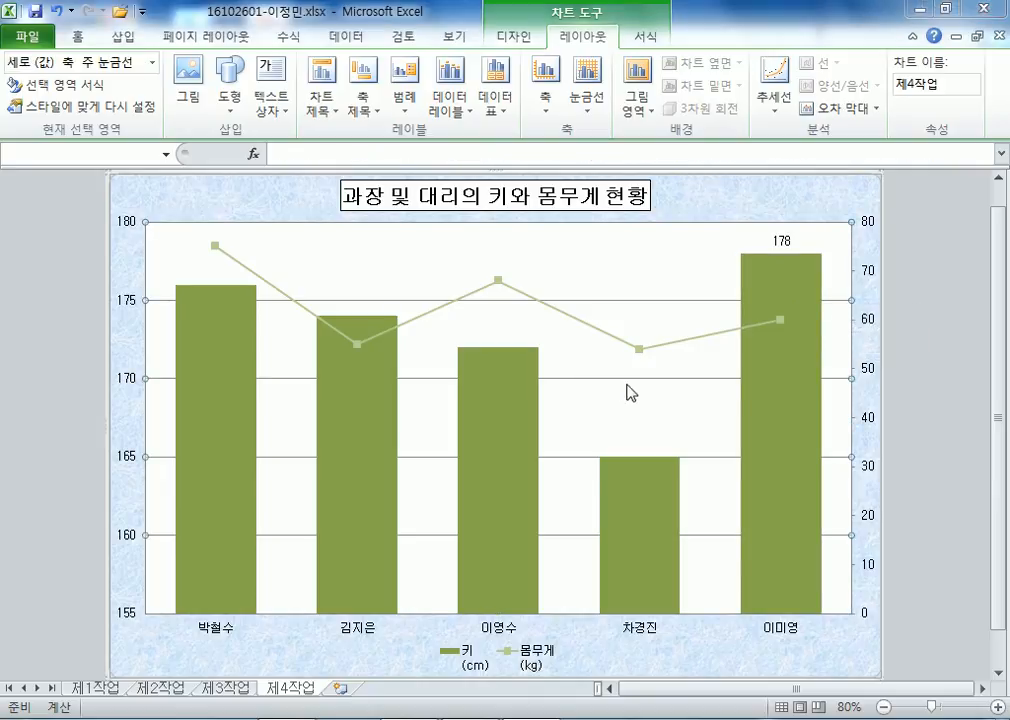
click(310, 242)
click(534, 298)
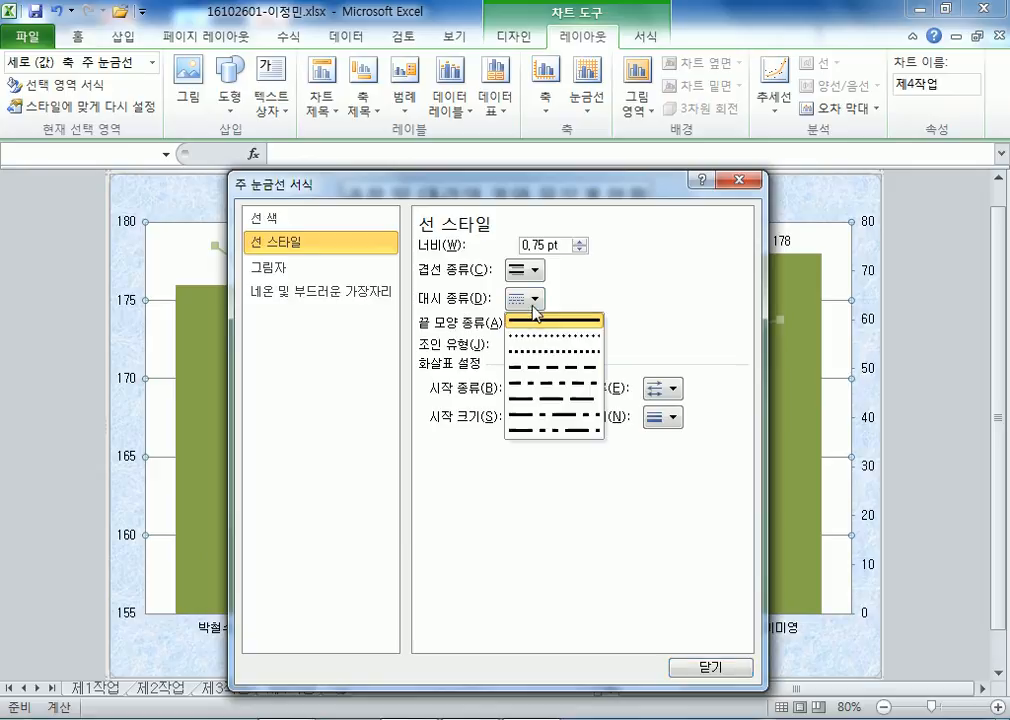
click(550, 368)
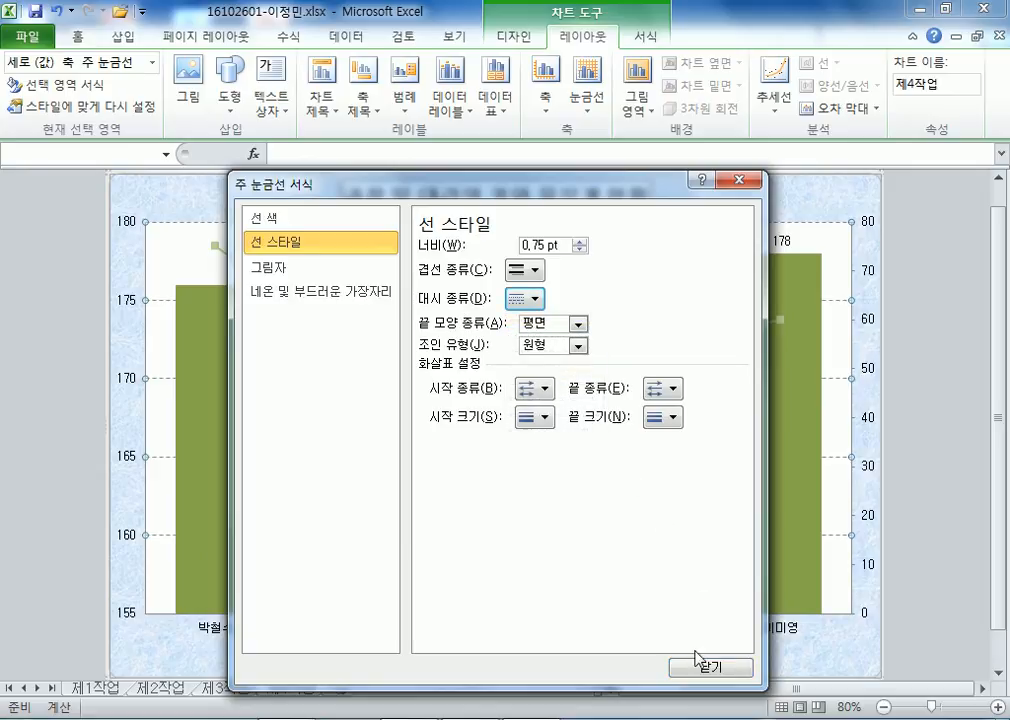
click(705, 666)
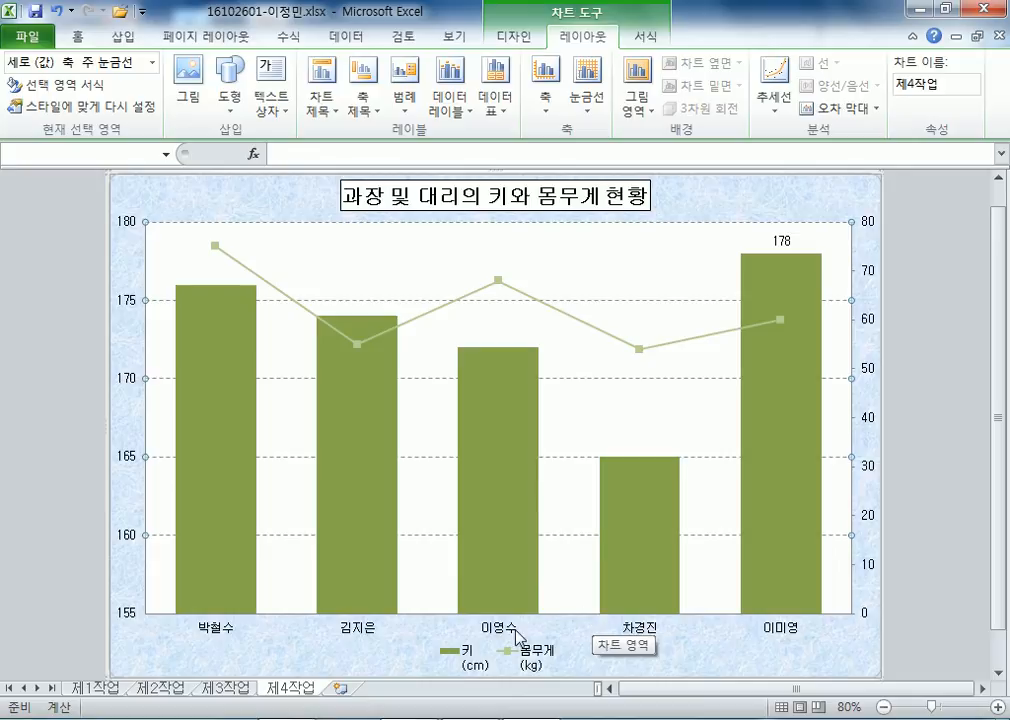
click(515, 37)
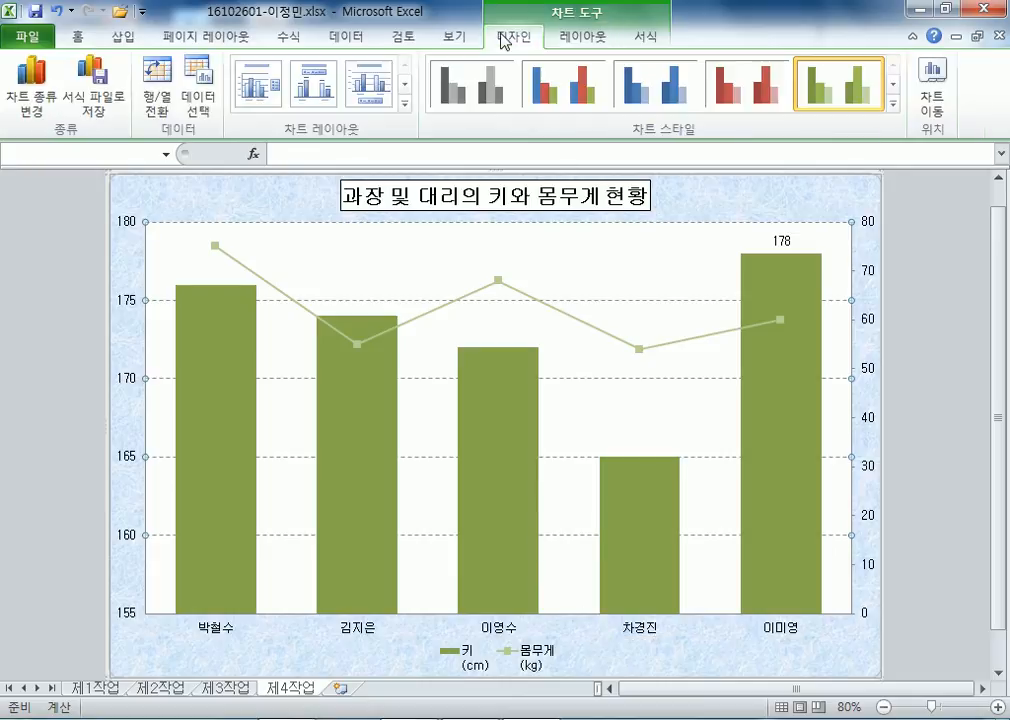
Rename the 키 series to 키(cm) in Select Data.
click(199, 87)
click(416, 380)
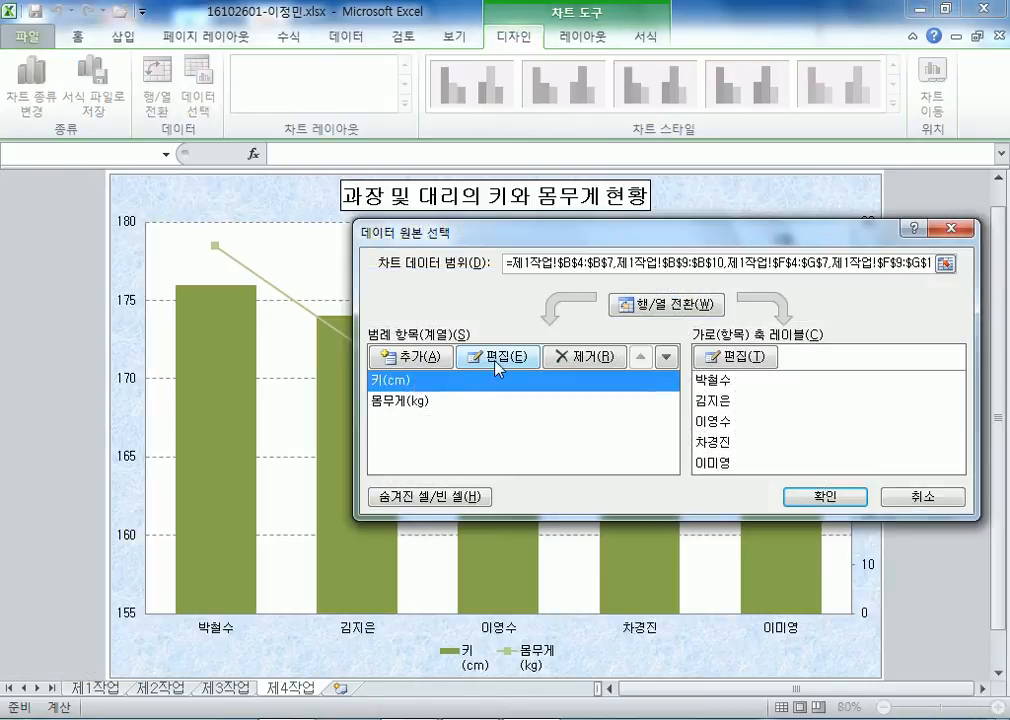
click(521, 360)
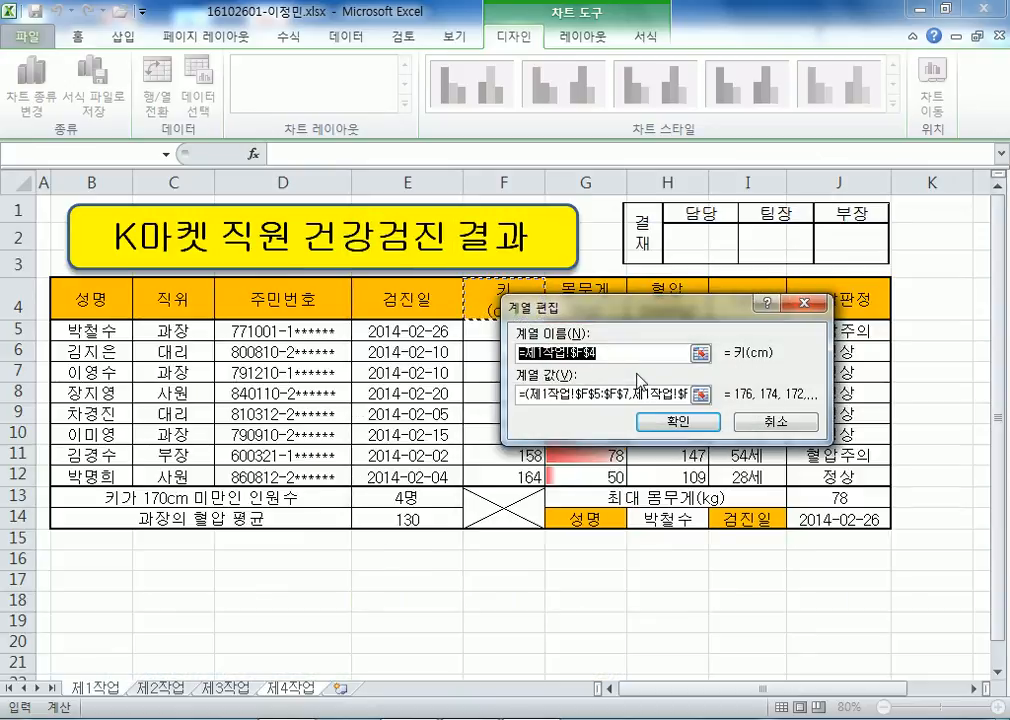
text(ㅋㅣ()
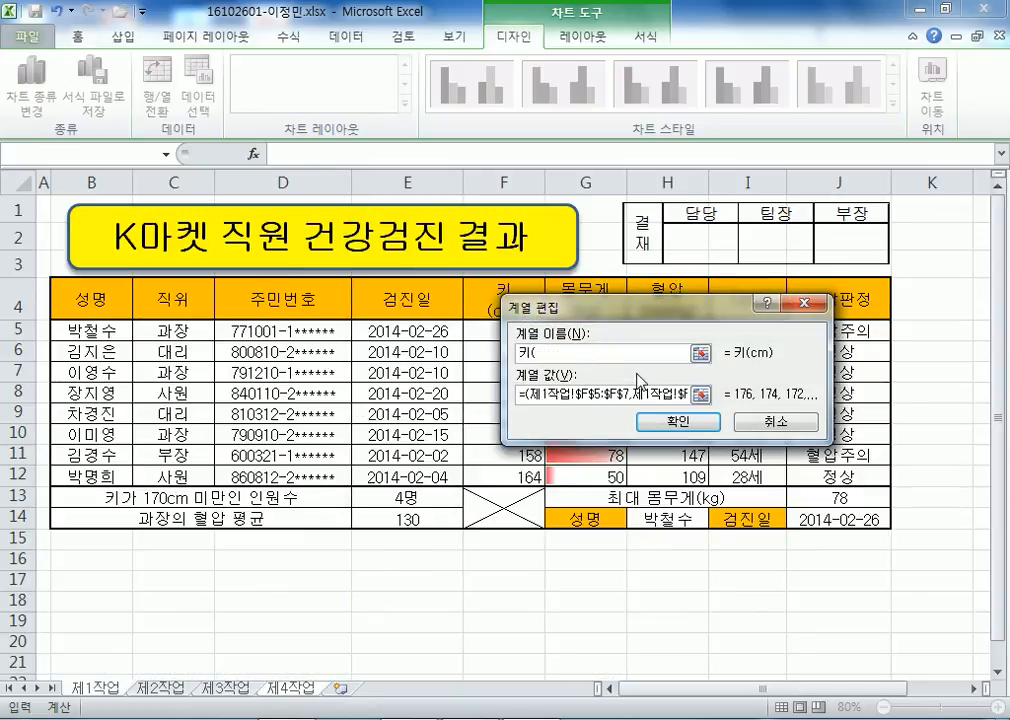
text(ㅊㅡ))
key(BackSpace)
key(BackSpace)
text(ㅊㅡ))
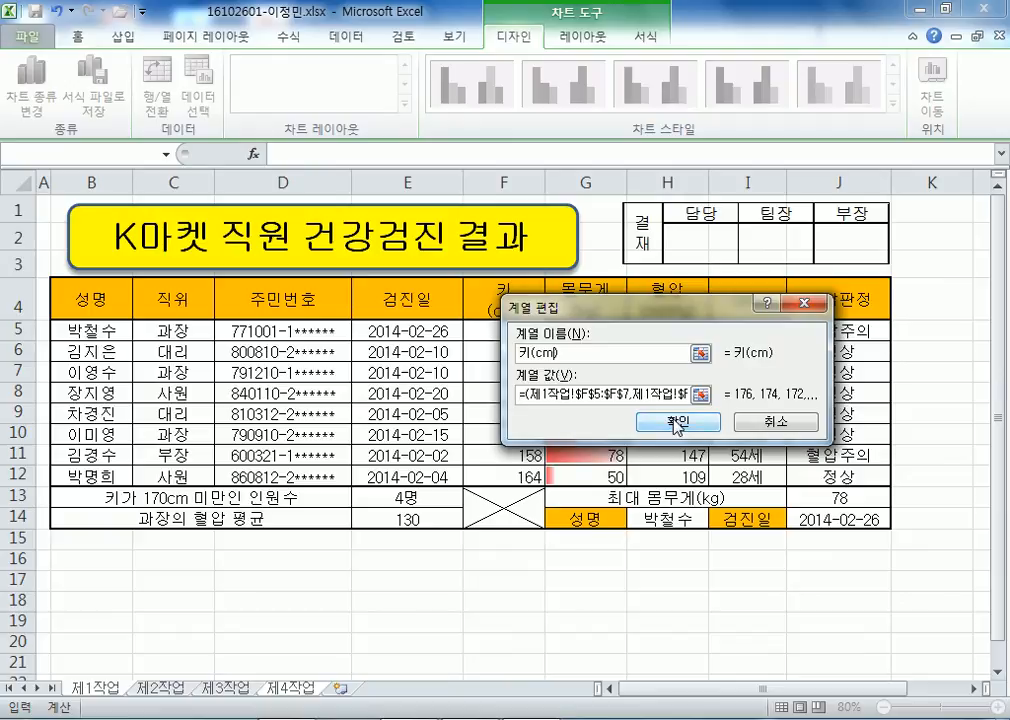
click(577, 351)
key(BackSpace)
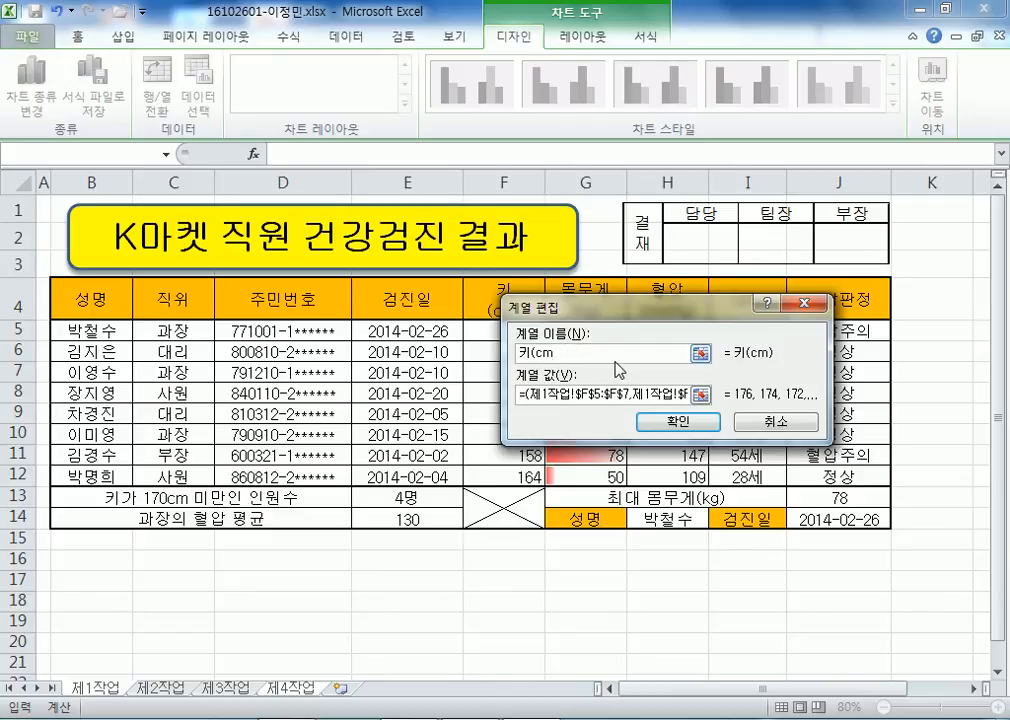
text())
mouse_move(547, 353)
mouse_down()
mouse_move(558, 353)
mouse_move(537, 353)
mouse_up()
click(566, 353)
scroll(670, 420, down, 1)
drag(636, 299, 624, 163)
text(cm)
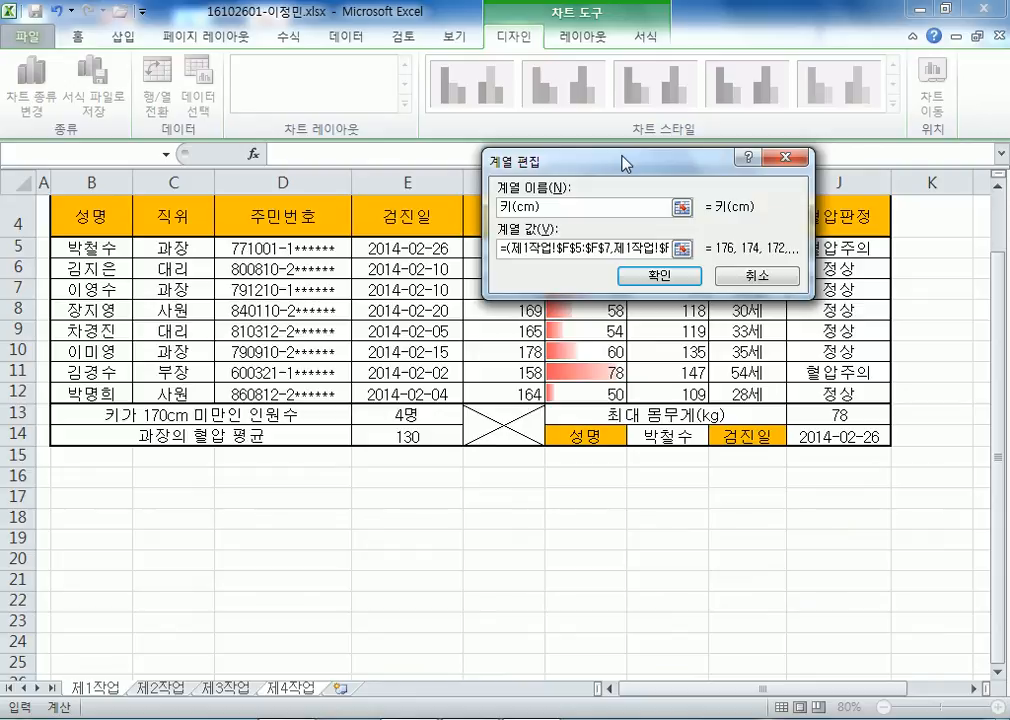
key(Return)
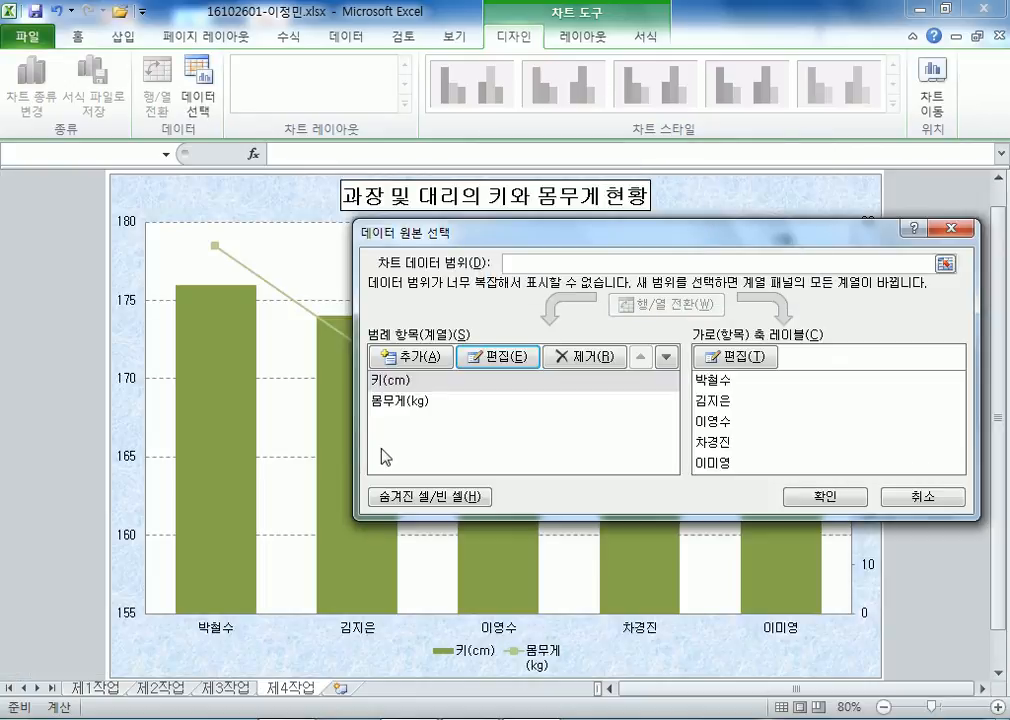
Rename the 몸무게 series to 몸무게(kg) and apply the changes.
click(390, 401)
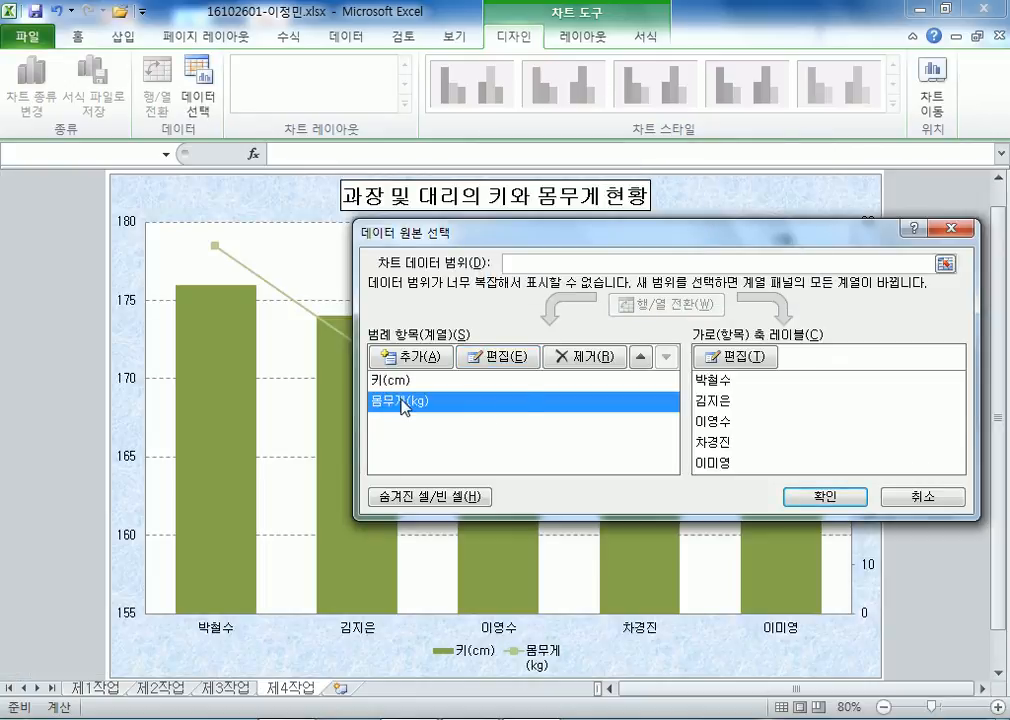
click(505, 355)
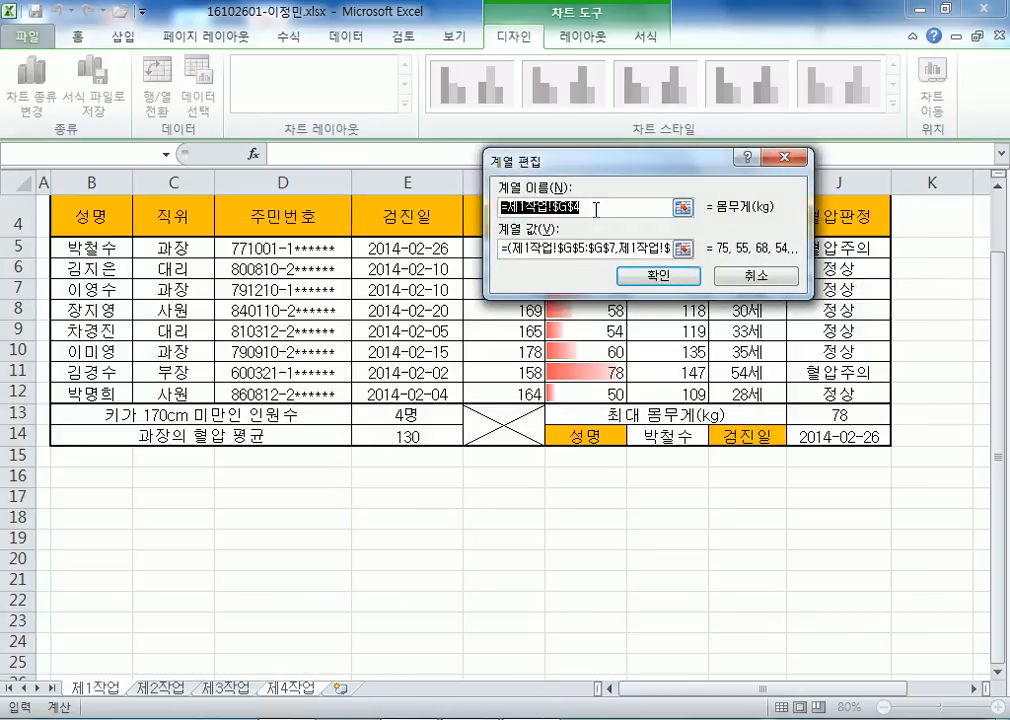
text(ahaan)
key(BackSpace)
key(BackSpace)
key(BackSpace)
key(BackSpace)
text(haanrp()
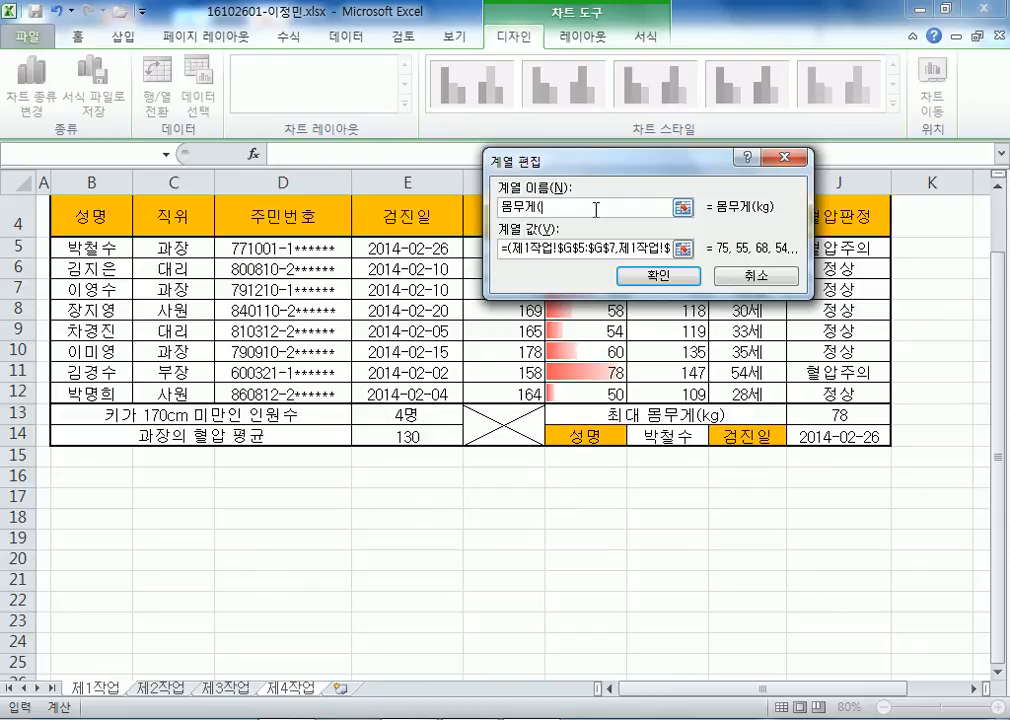
text(kg))
key(Return)
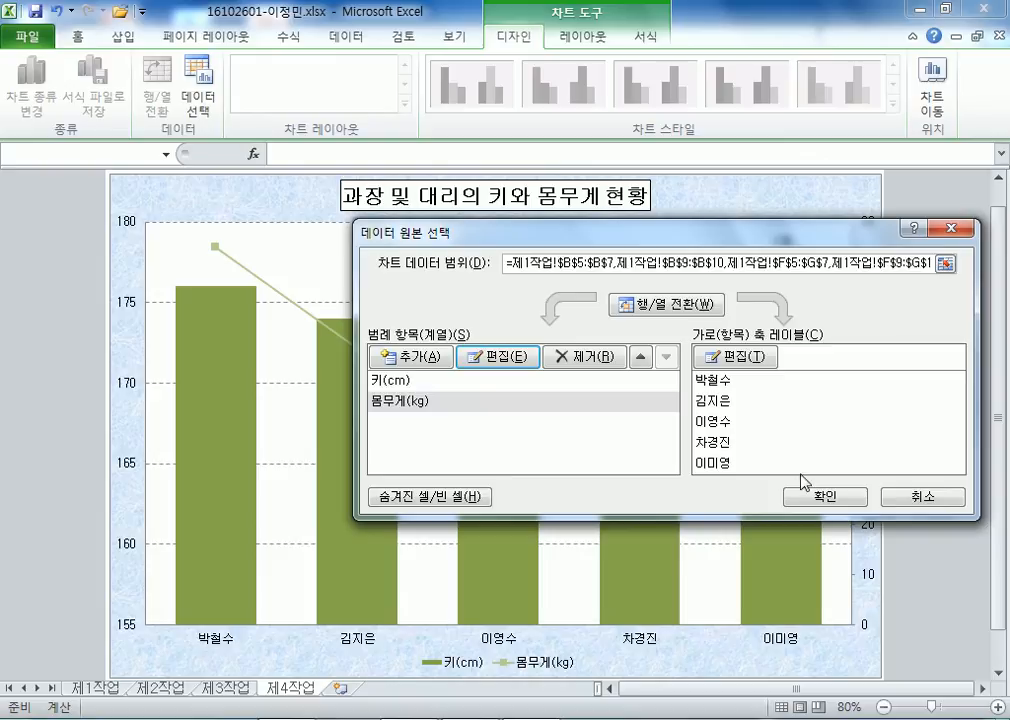
click(824, 497)
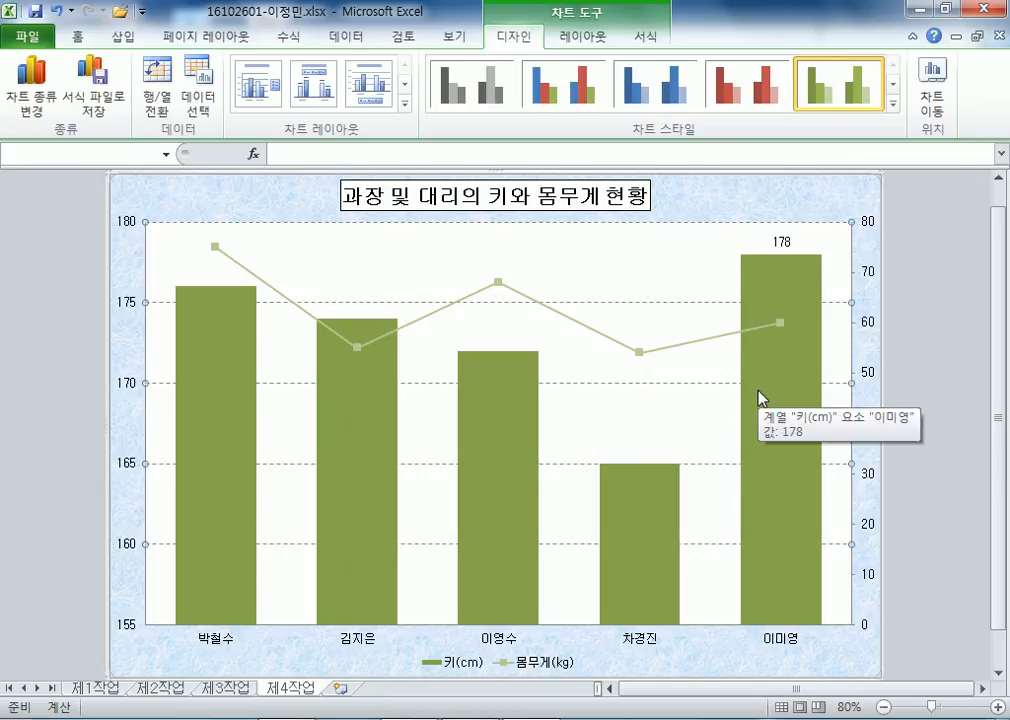
Draw an oval callout beside the 178 label and type 최대키 in it.
click(123, 37)
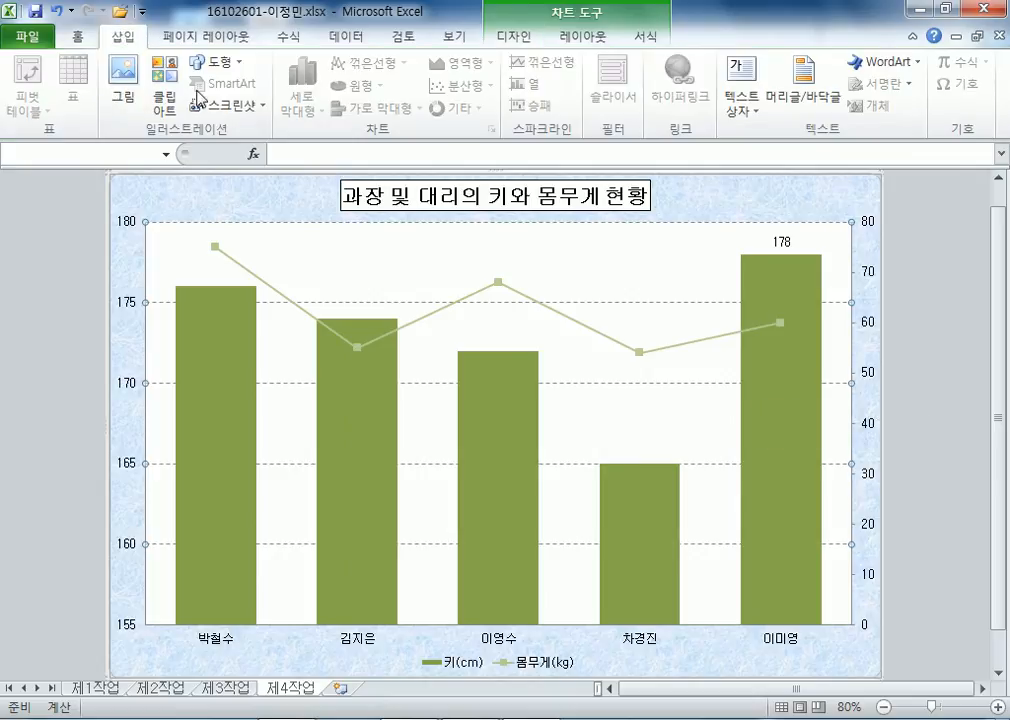
click(216, 62)
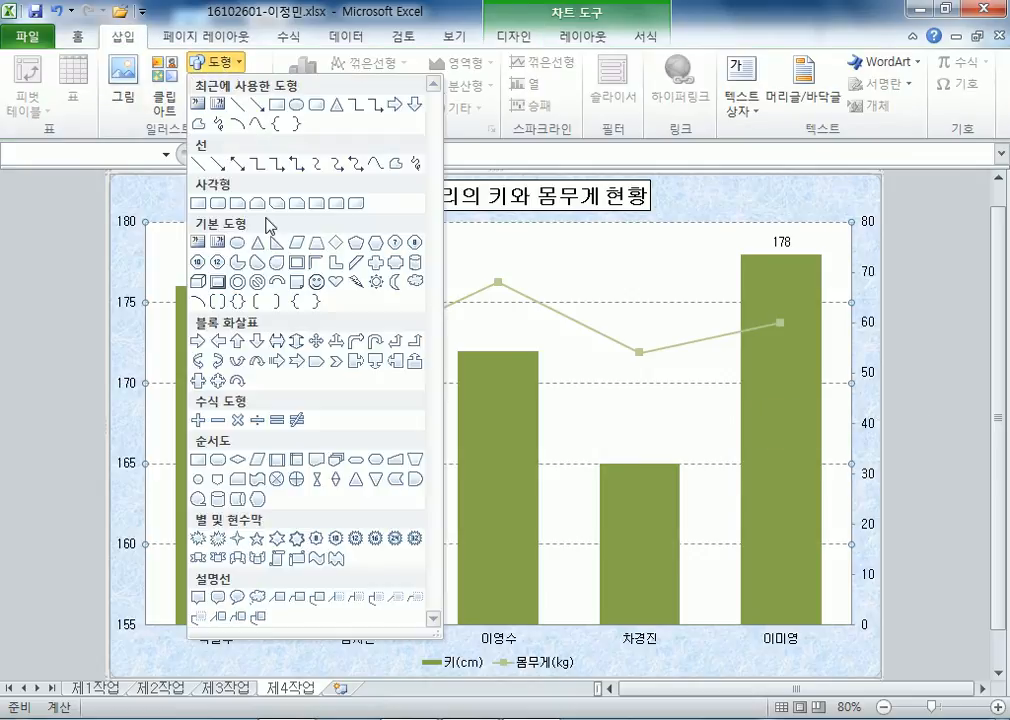
click(237, 597)
mouse_move(600, 259)
mouse_down()
mouse_move(692, 313)
mouse_move(621, 268)
mouse_move(739, 264)
mouse_move(721, 254)
mouse_move(736, 245)
mouse_up()
drag(642, 282, 647, 272)
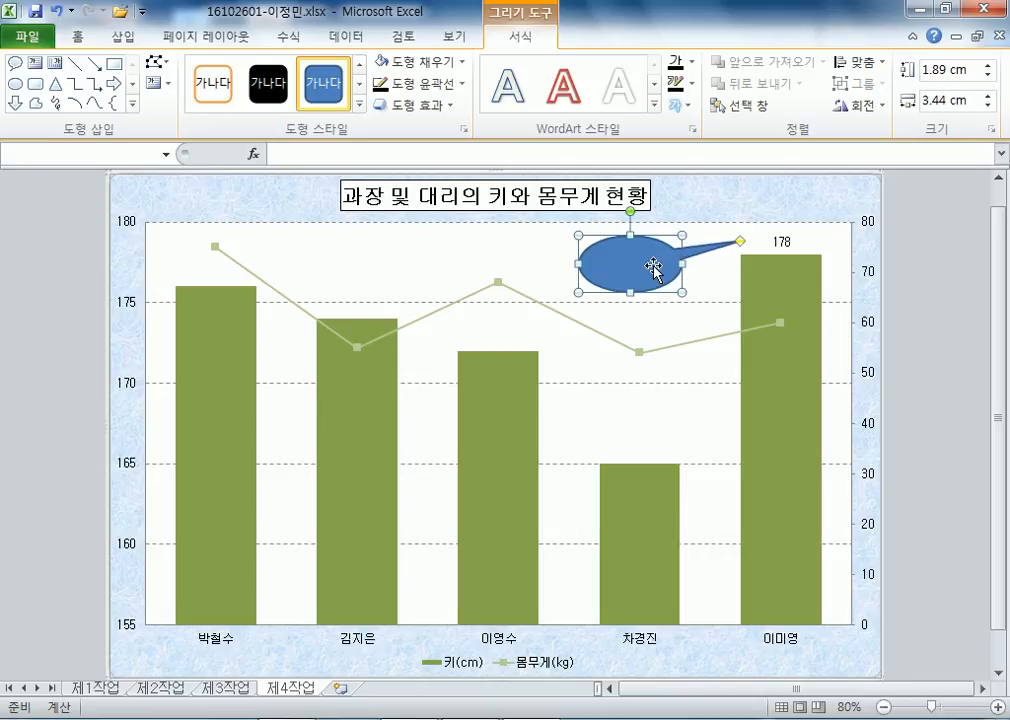
text(cgkl)
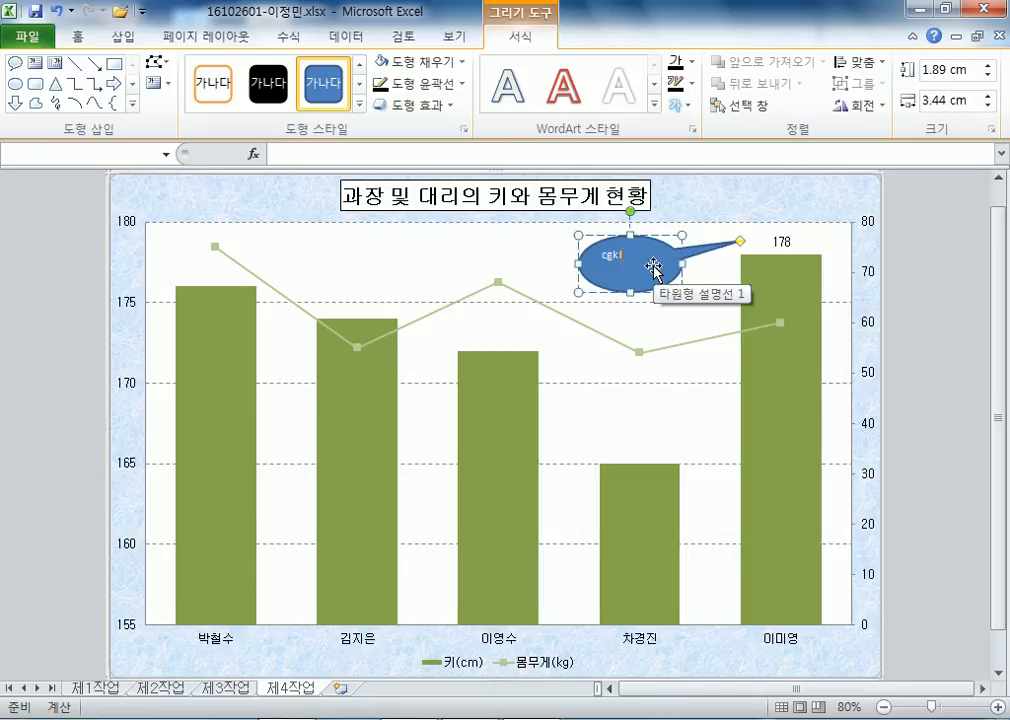
key(BackSpace)
key(BackSpace)
key(BackSpace)
key(BackSpace)
text(최)
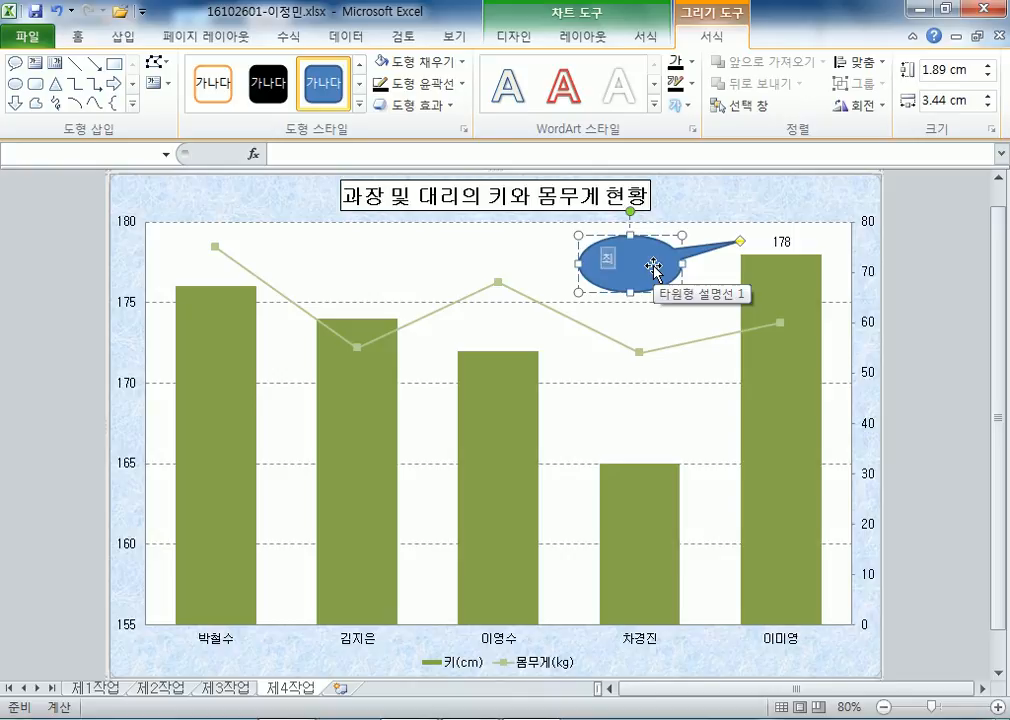
text(대키)
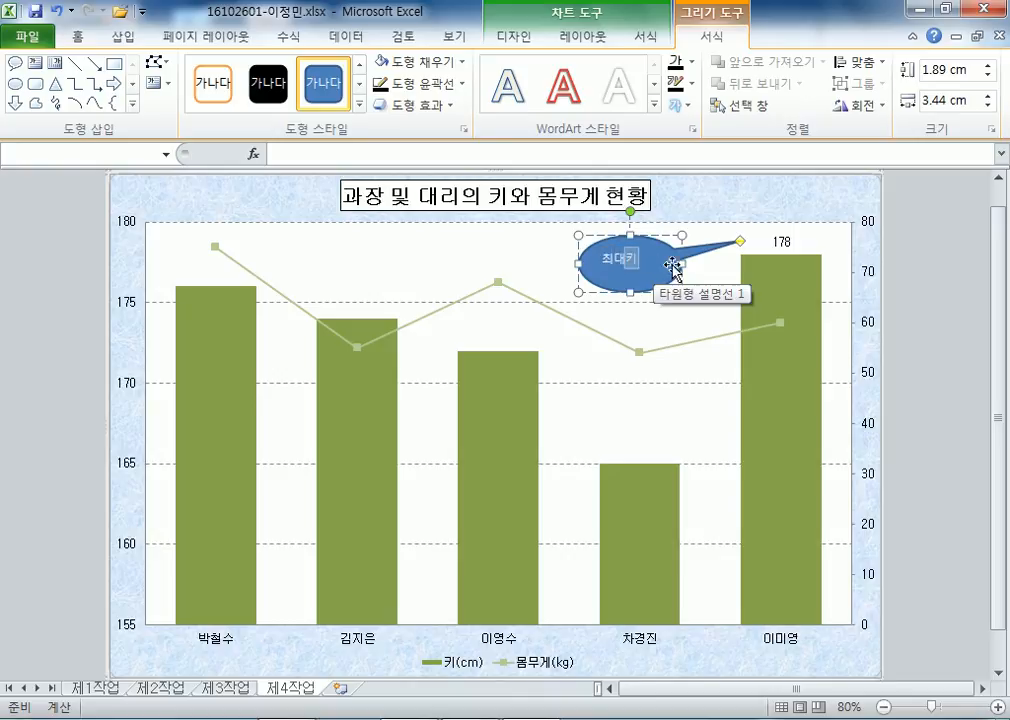
Centre the callout text horizontally and vertically, with black text on a white fill.
click(78, 36)
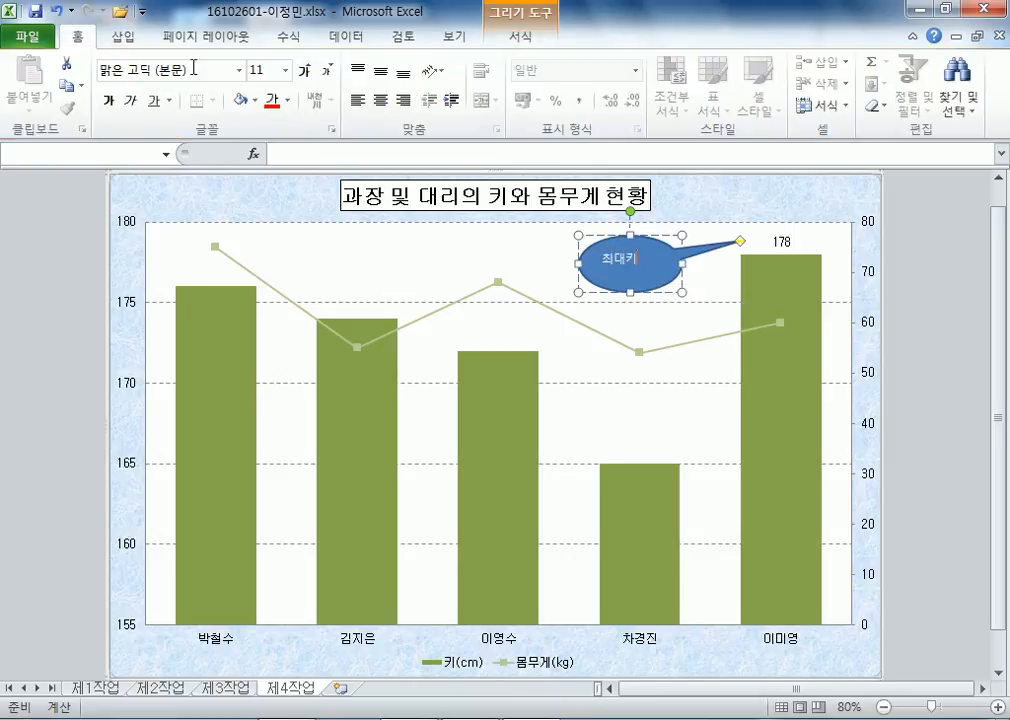
click(380, 100)
click(380, 71)
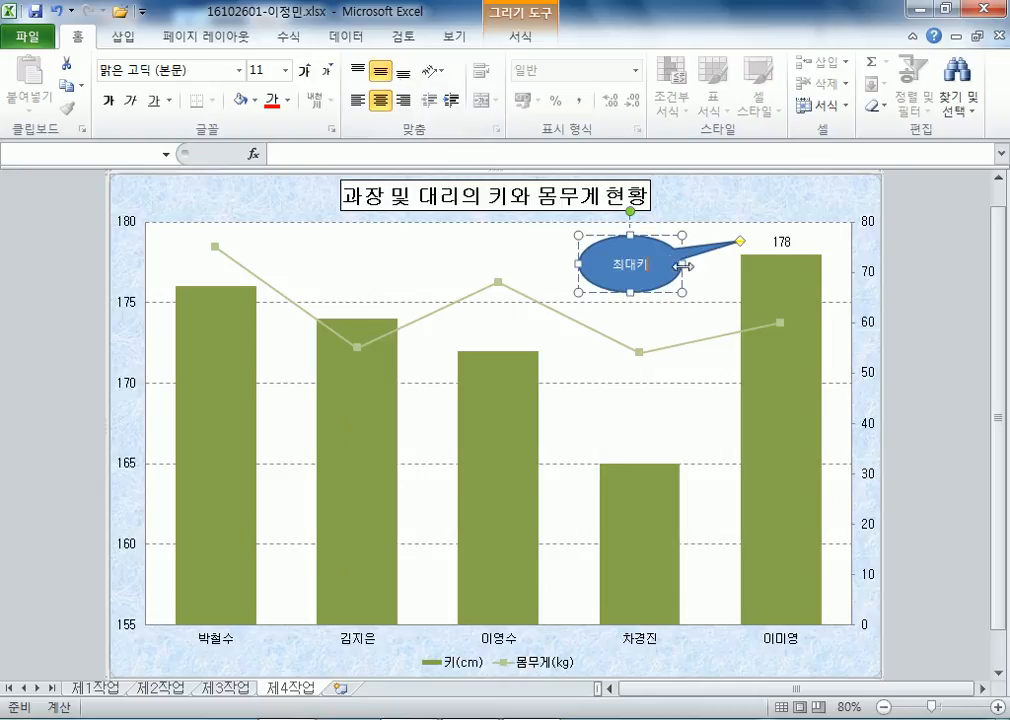
click(289, 101)
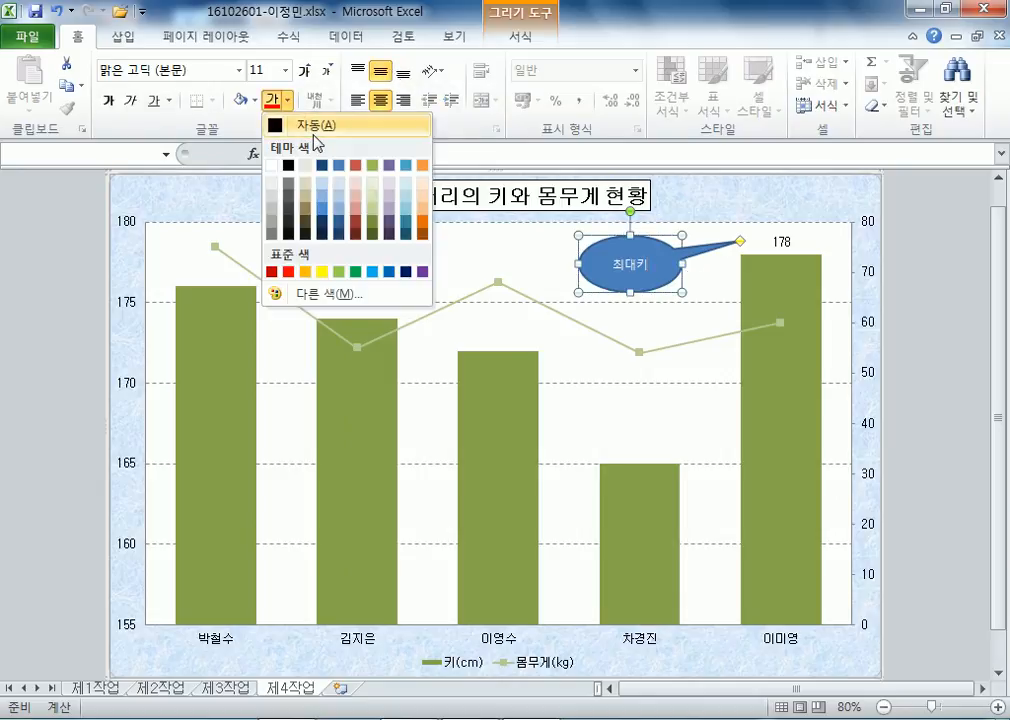
click(305, 125)
click(261, 101)
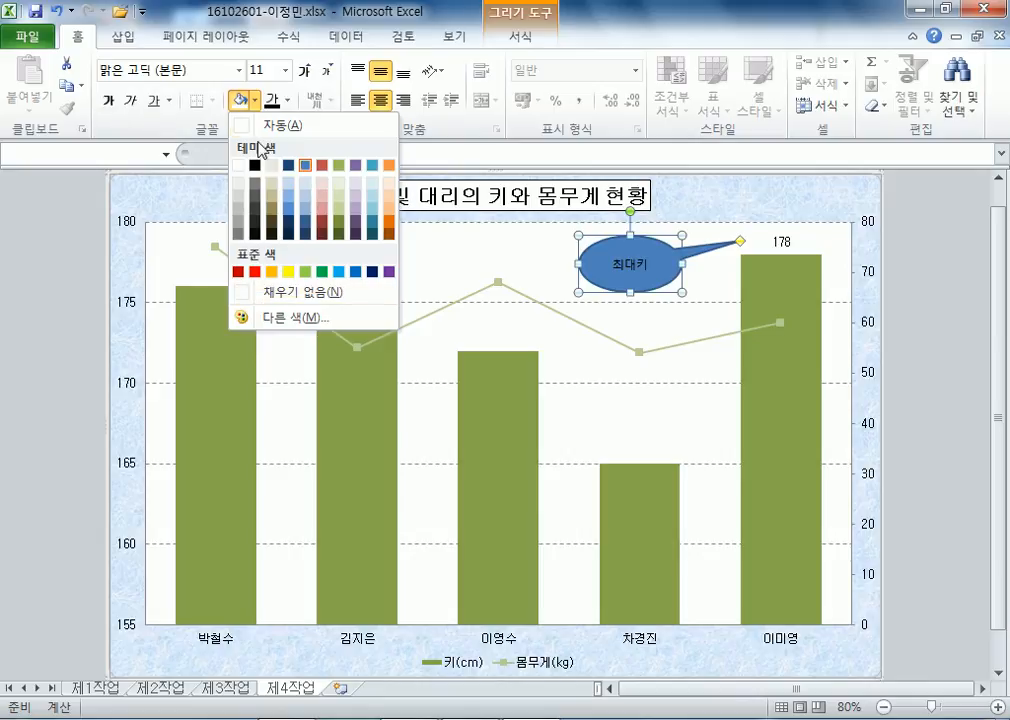
click(255, 125)
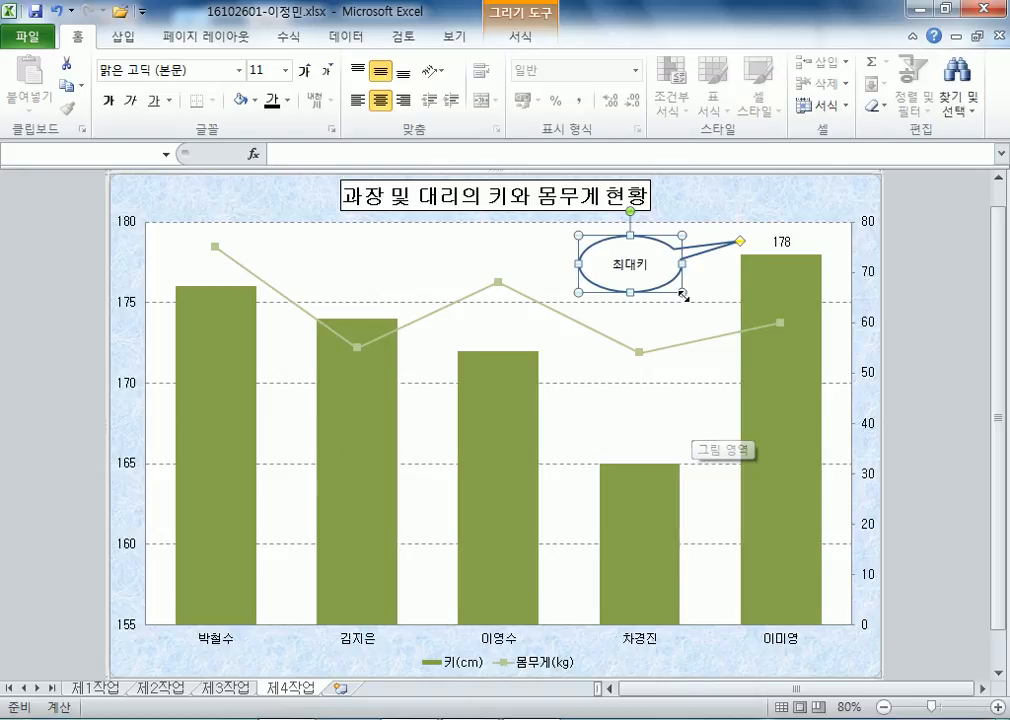
Nudge the 최대키 callout slightly right, then deselect the chart.
drag(672, 262, 687, 262)
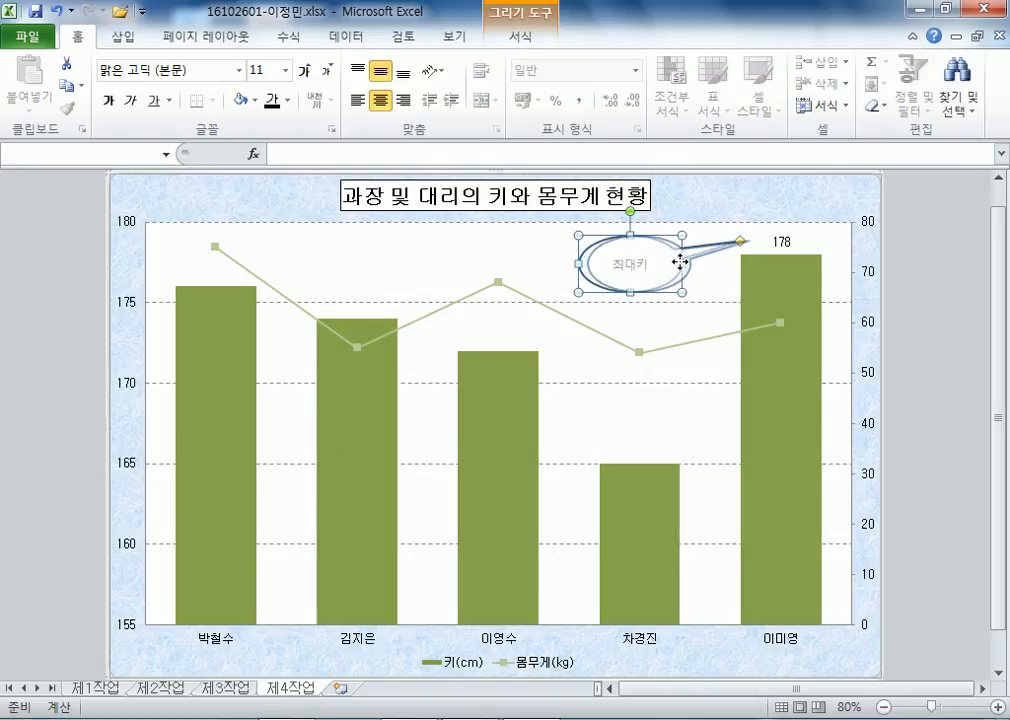
click(718, 288)
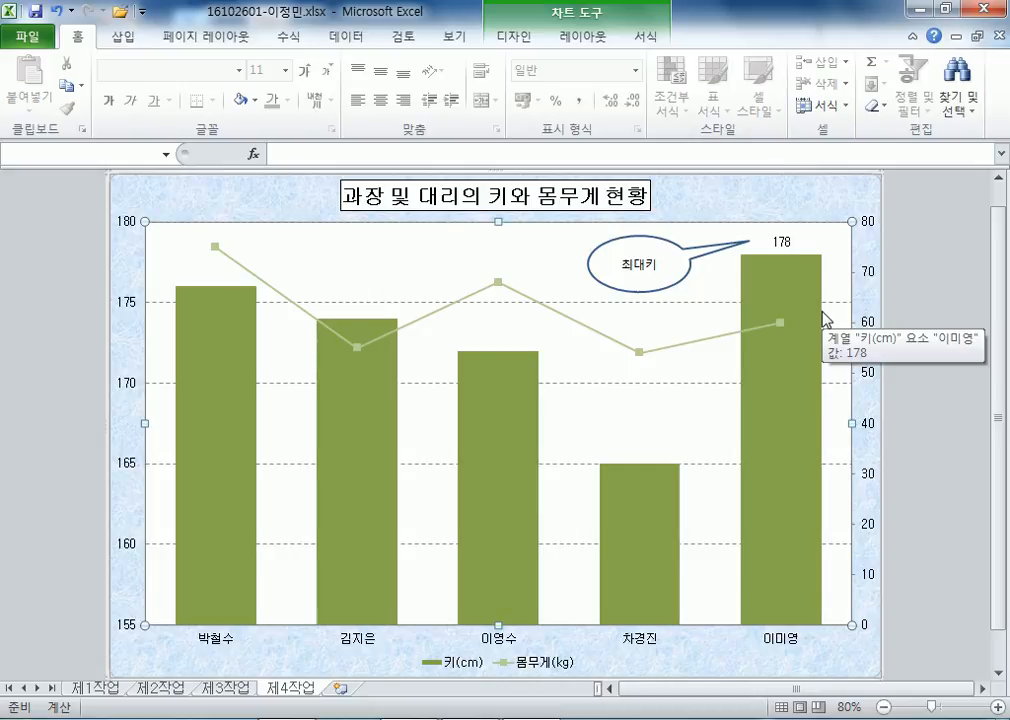
click(940, 295)
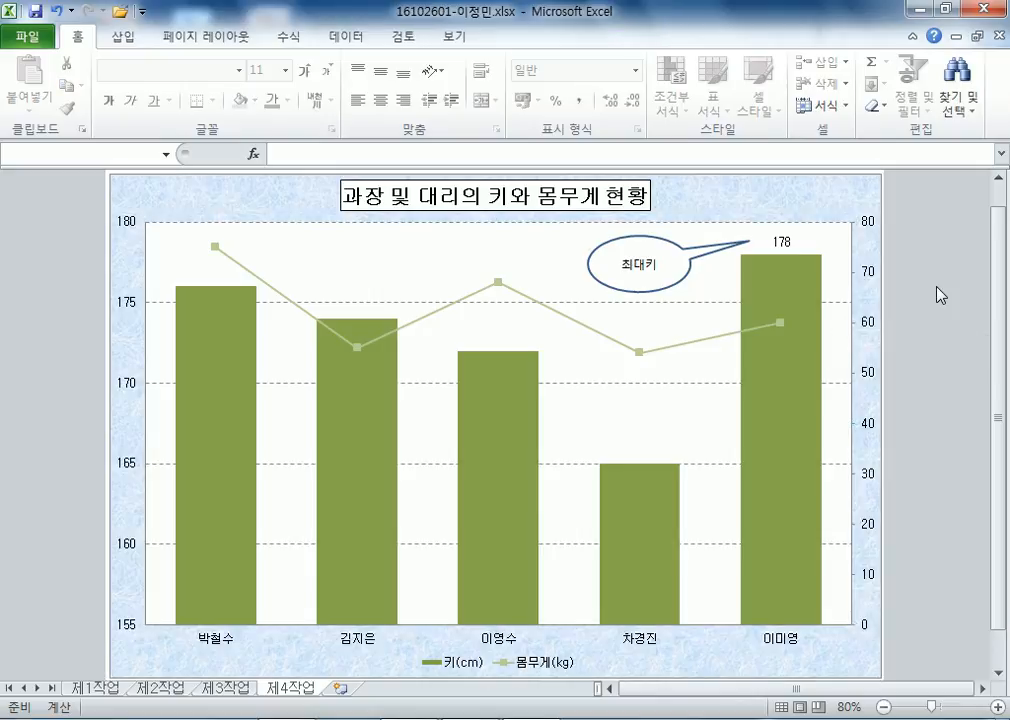